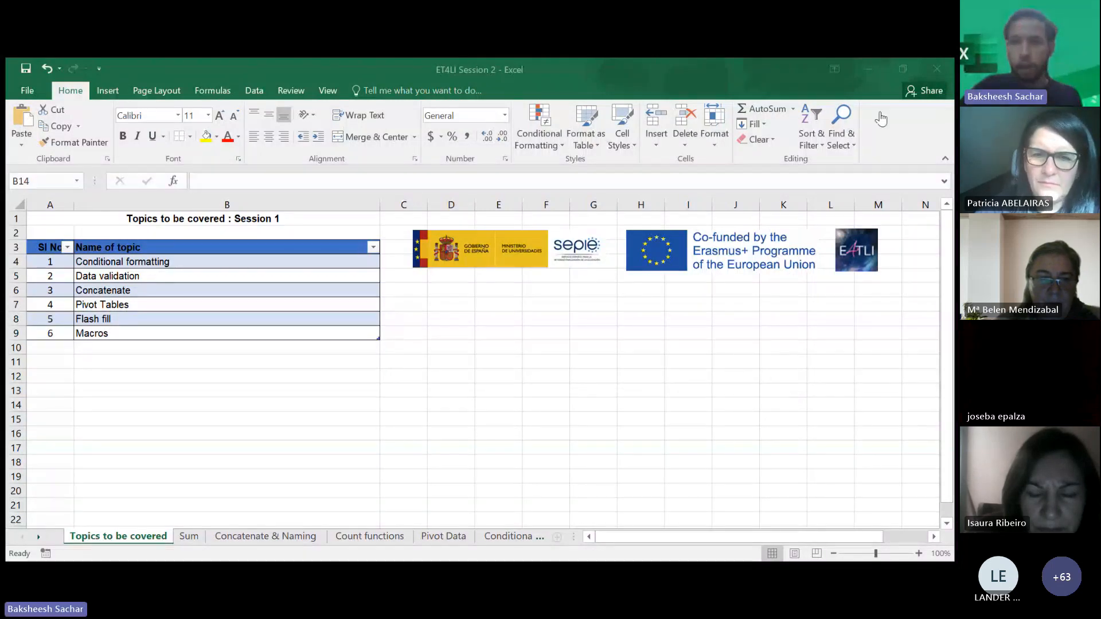
- On the Concatenate & Naming sheet, enter the description "Joins two different cells" beside the CONCATENATE label in B3
click(879, 89)
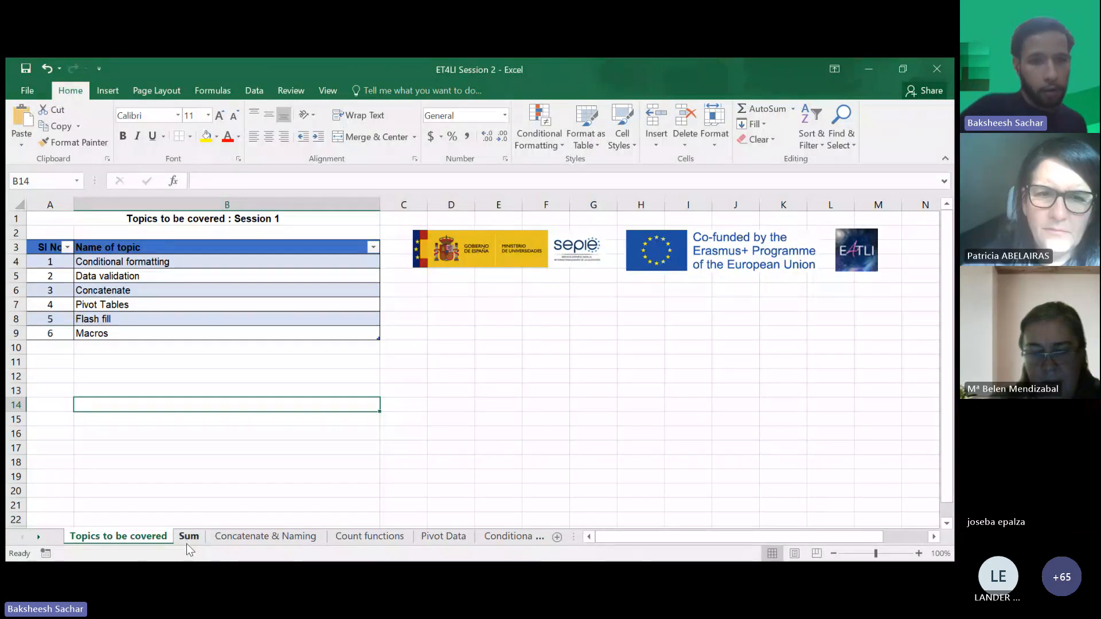
click(188, 537)
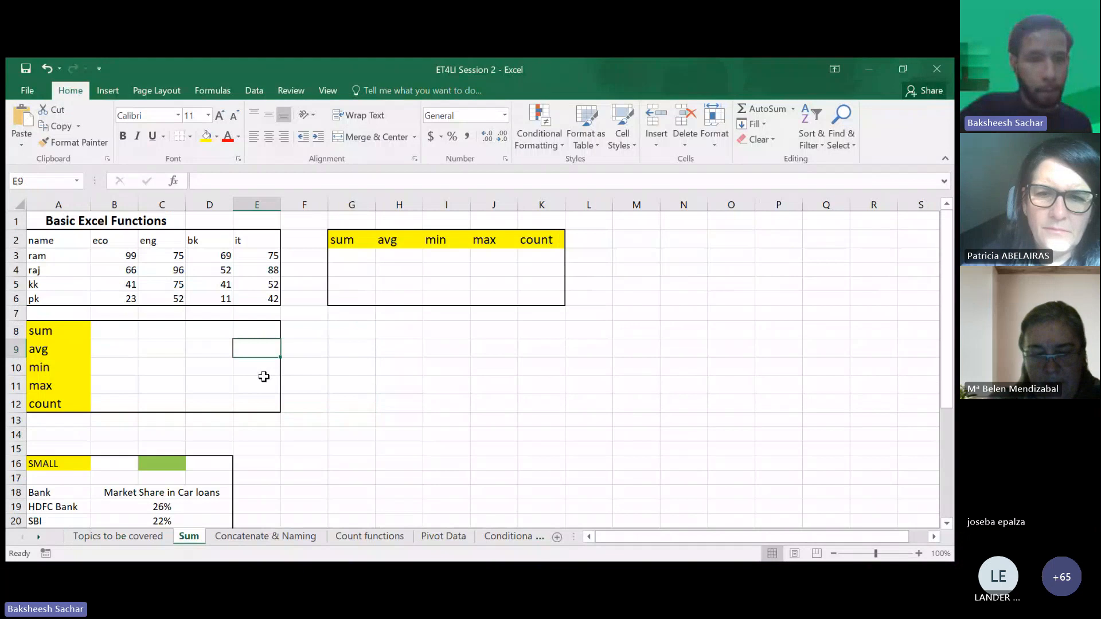
click(263, 535)
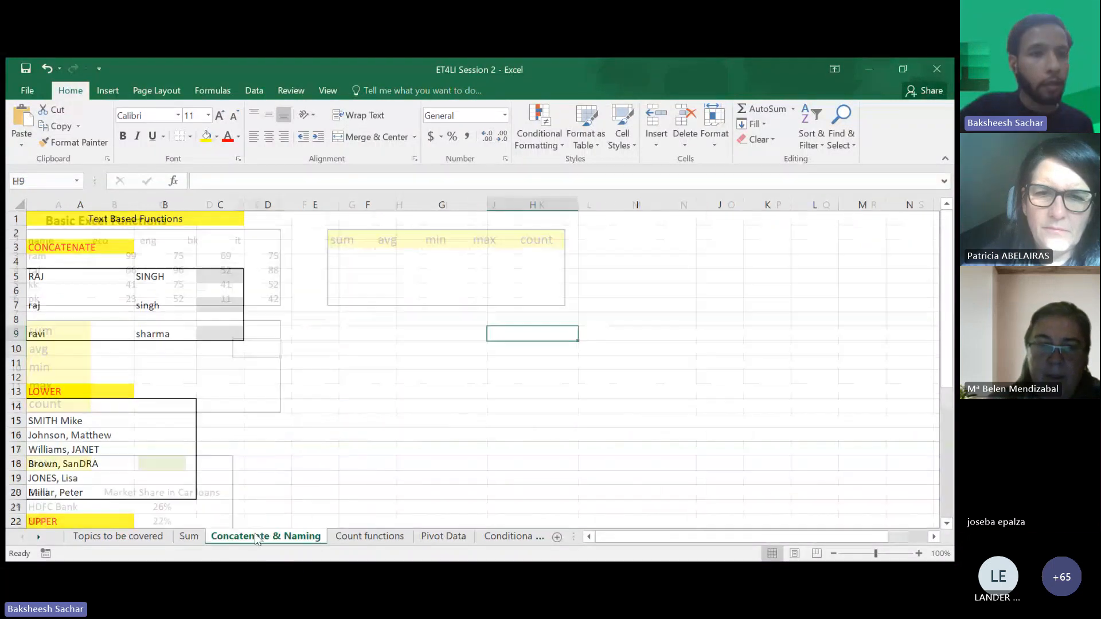
click(220, 366)
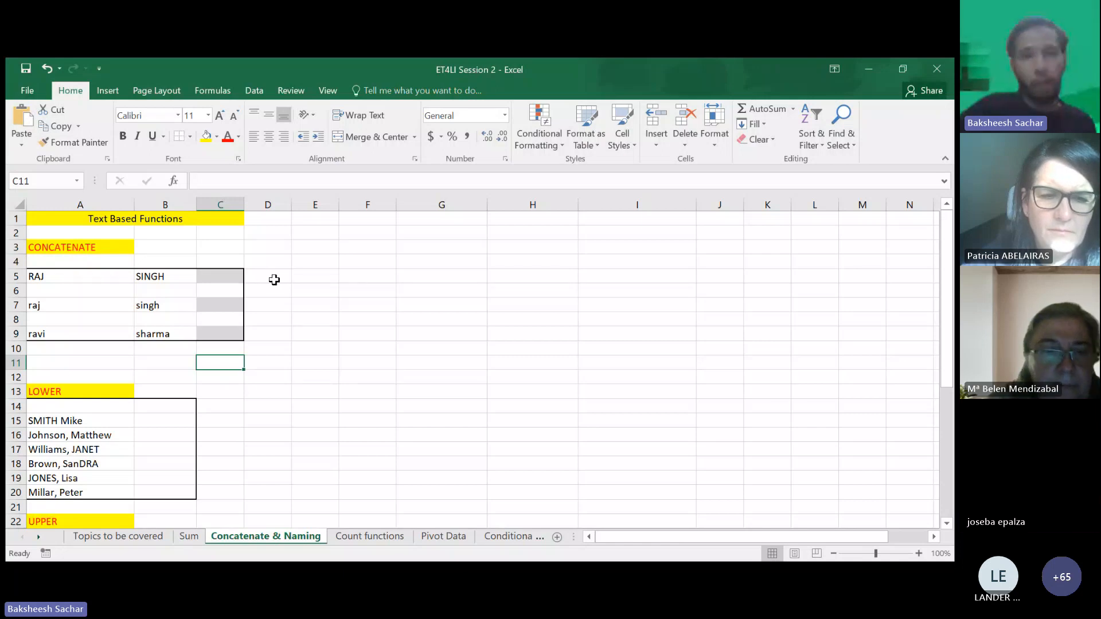
click(227, 249)
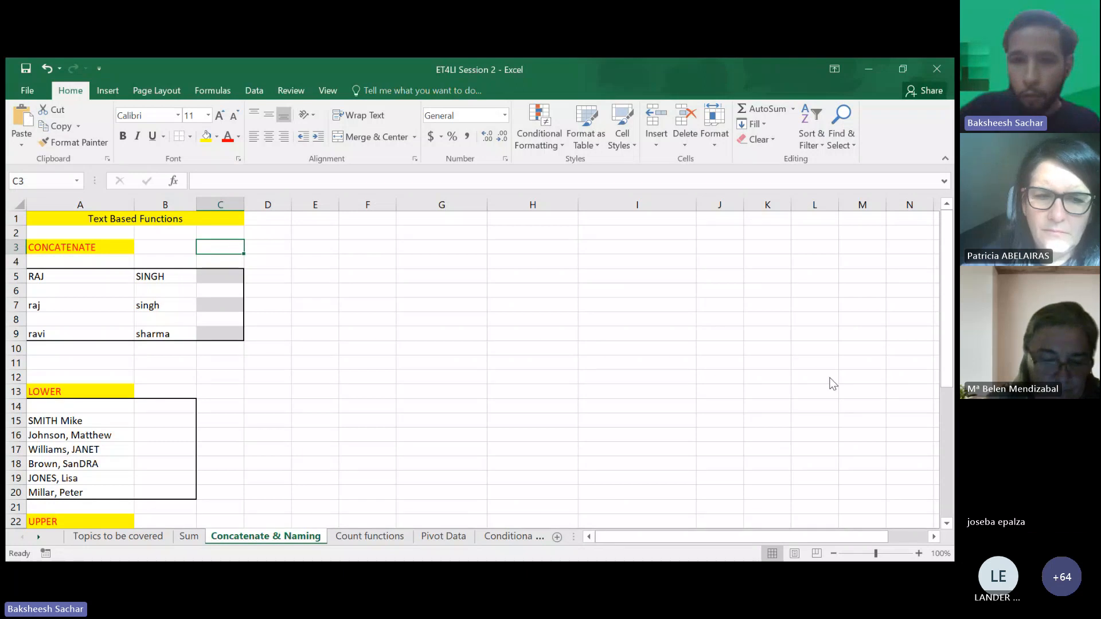
click(918, 553)
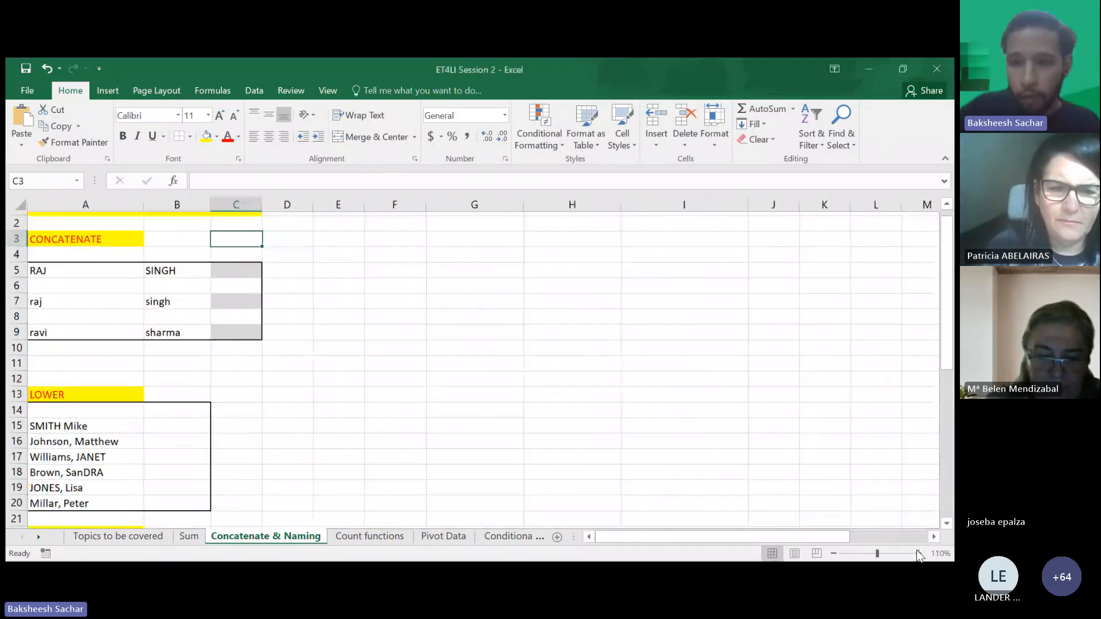
click(919, 554)
click(919, 554)
click(919, 553)
scroll(488, 450, left, 2)
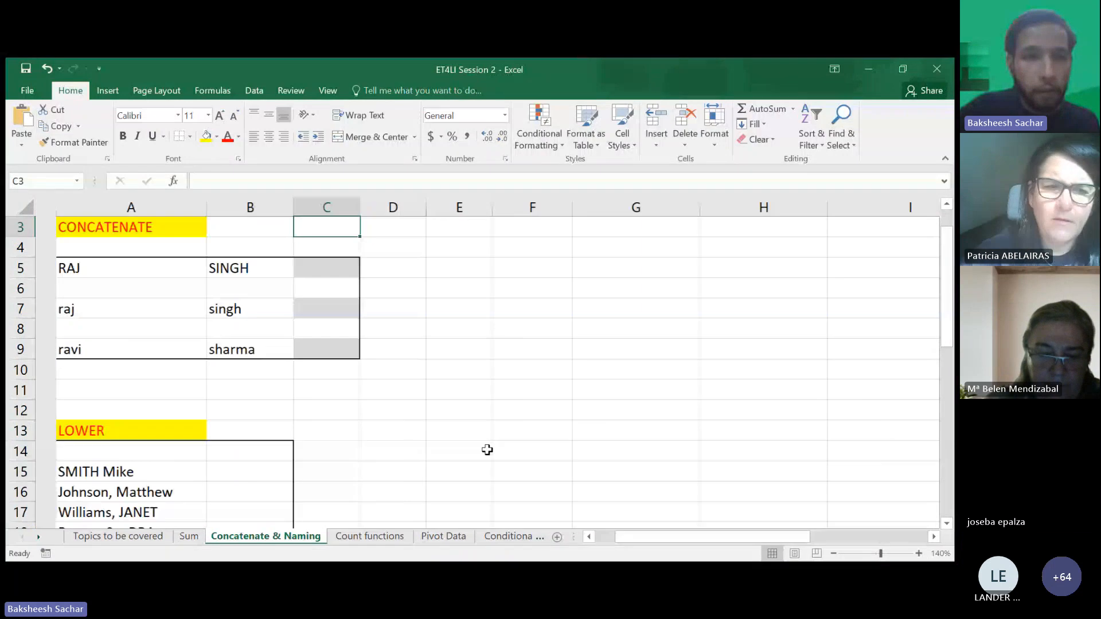
scroll(487, 451, up, 1)
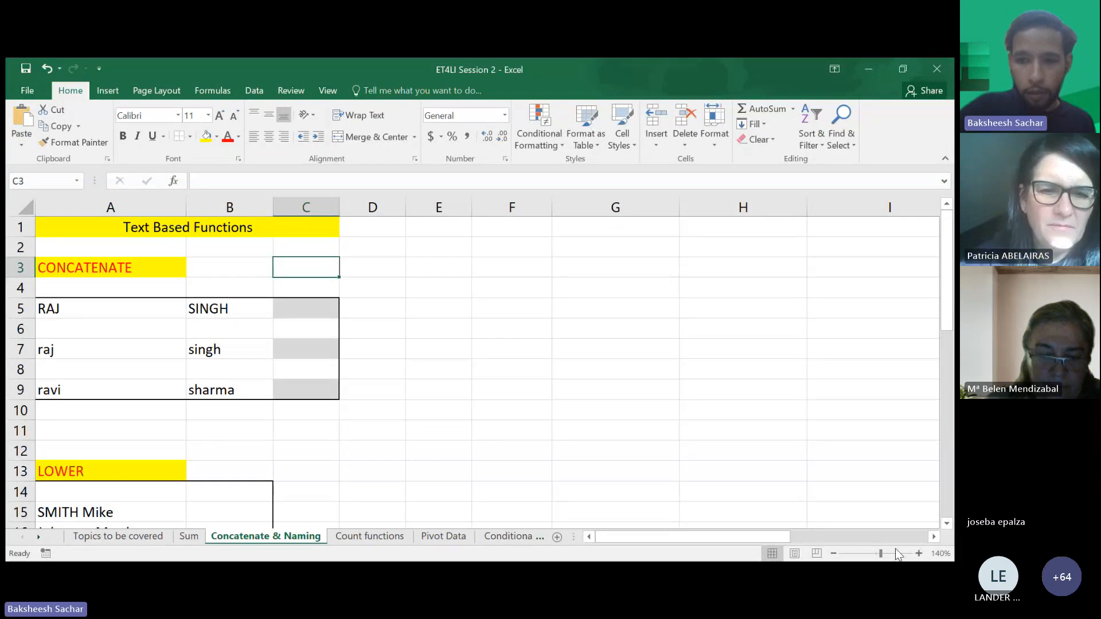
click(919, 553)
scroll(348, 239, left, 3)
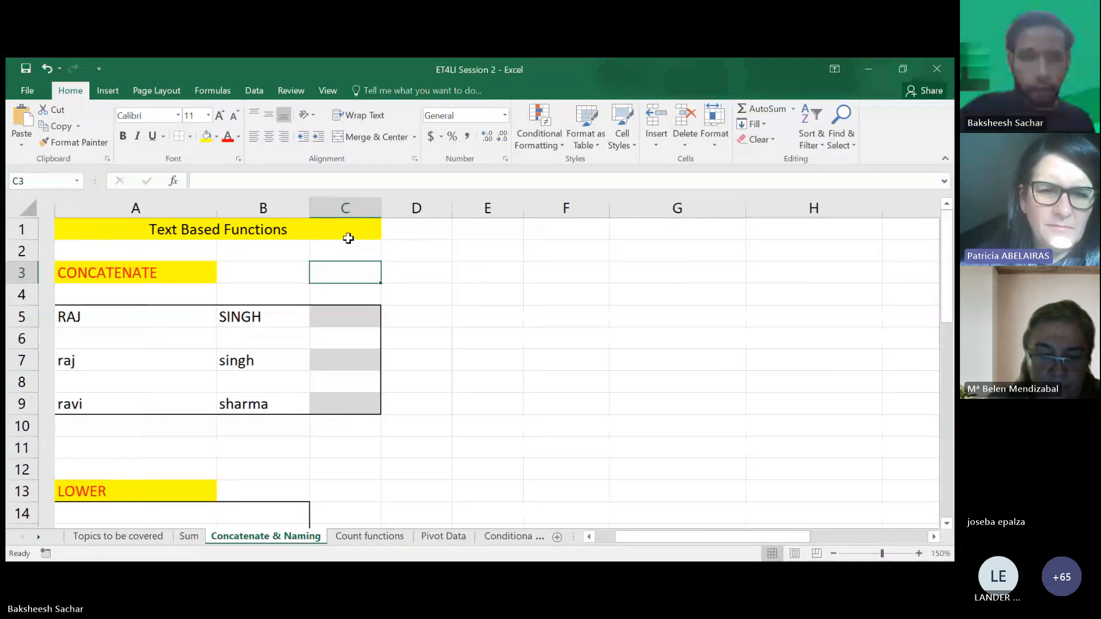
scroll(231, 274, right, 1)
click(231, 276)
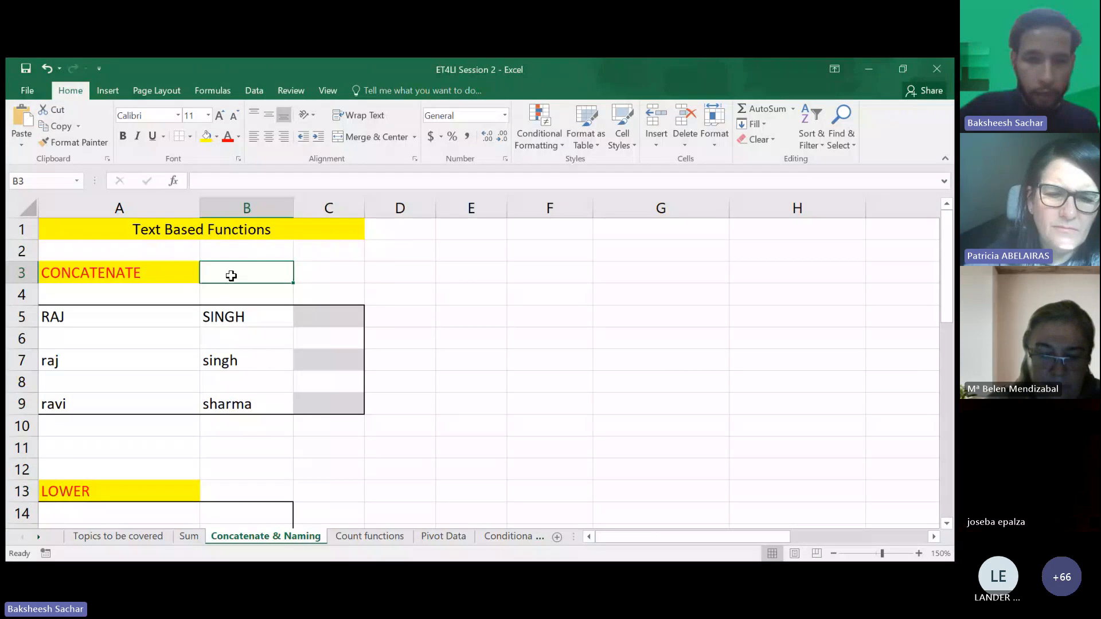
text(Join)
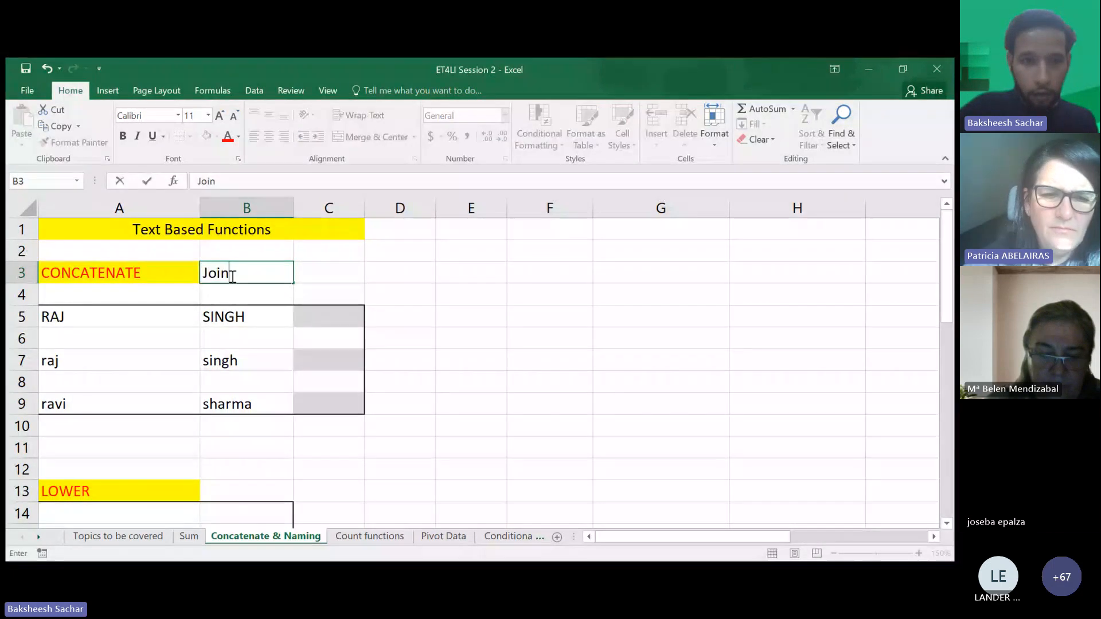
text(s two diffe)
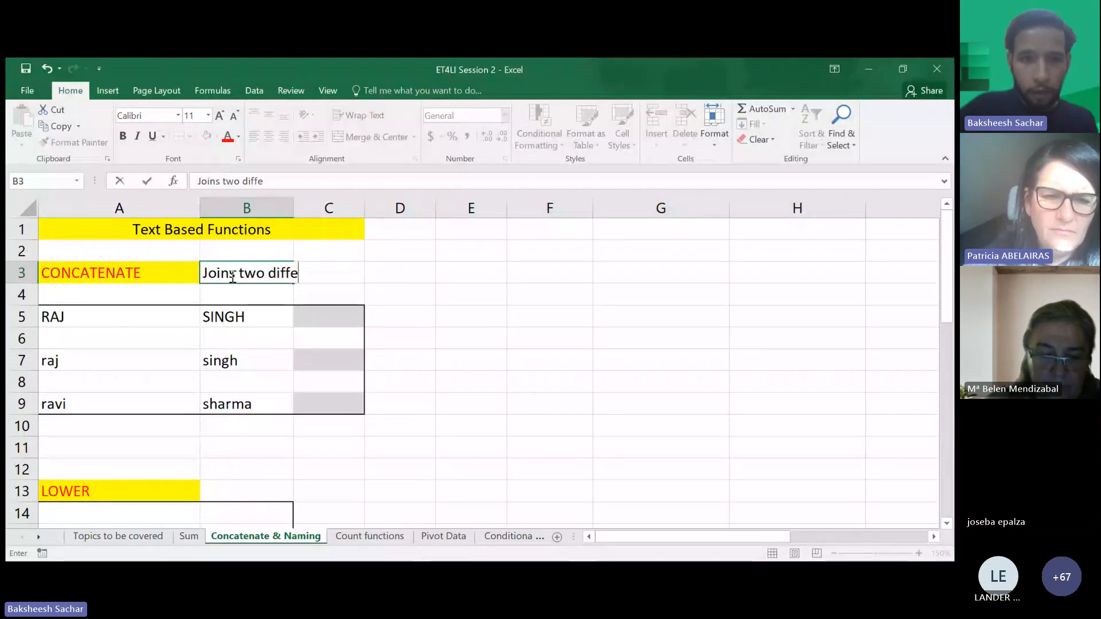
text(rent cells)
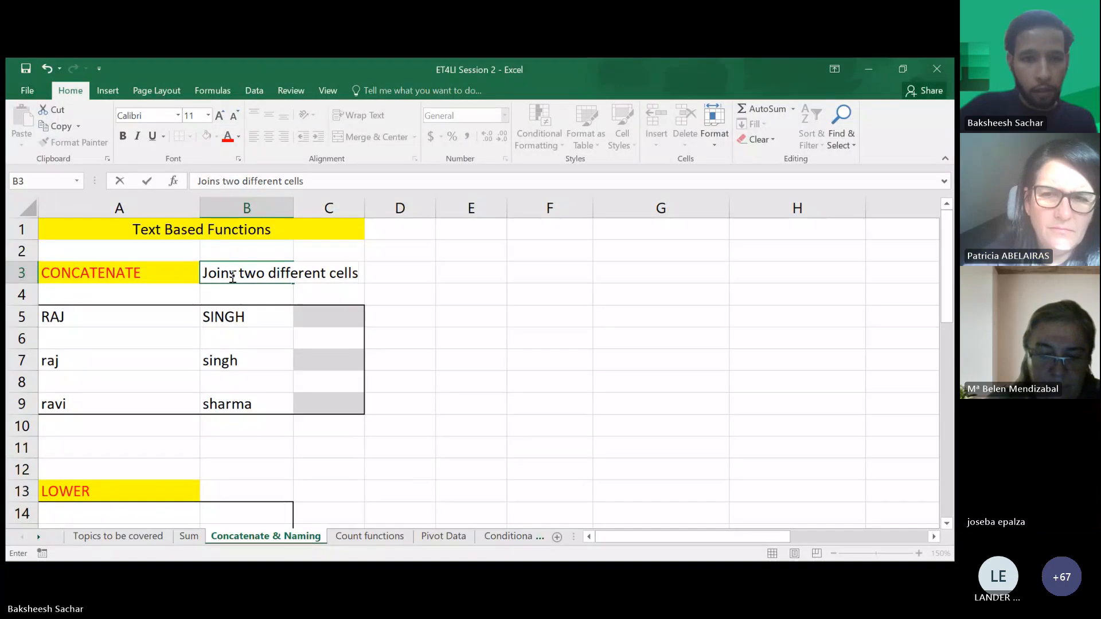
key(Return)
click(334, 317)
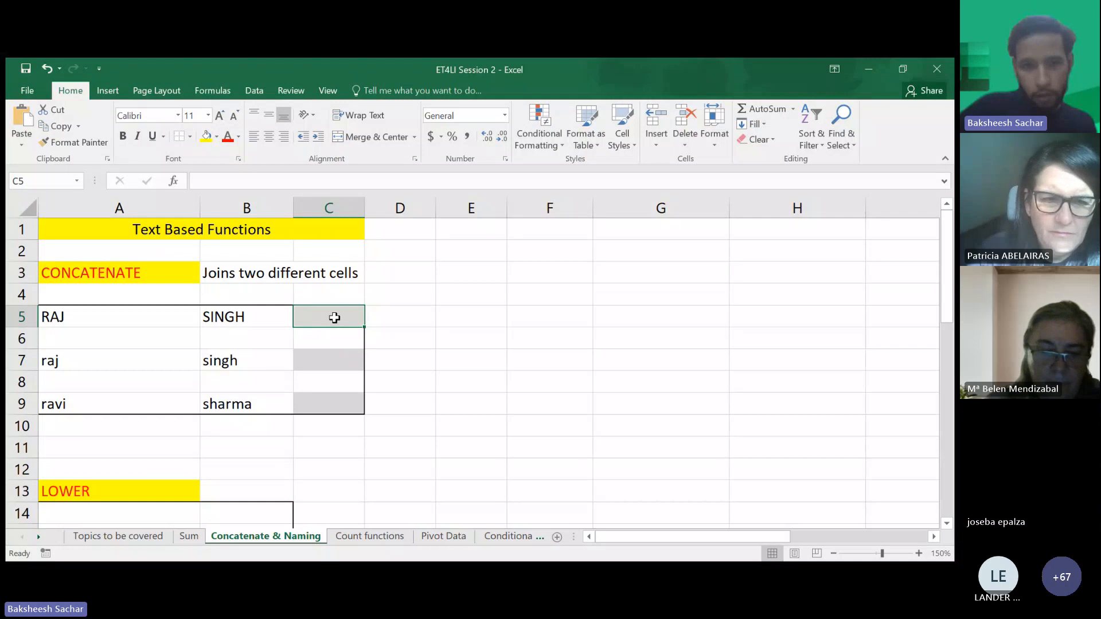
text(=)
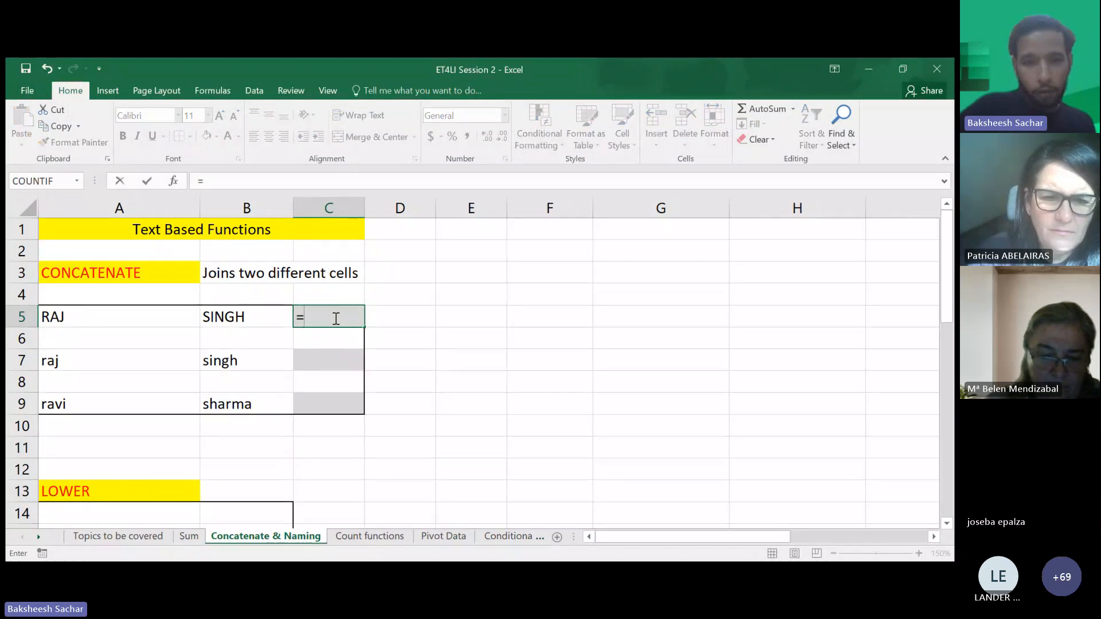
text(conc)
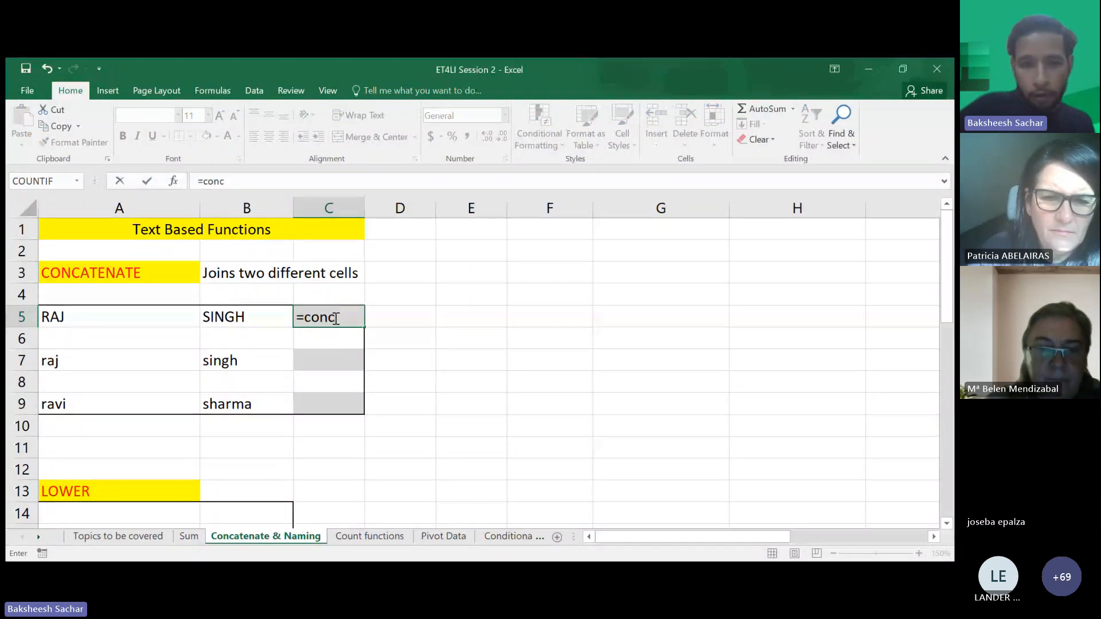
key(Tab)
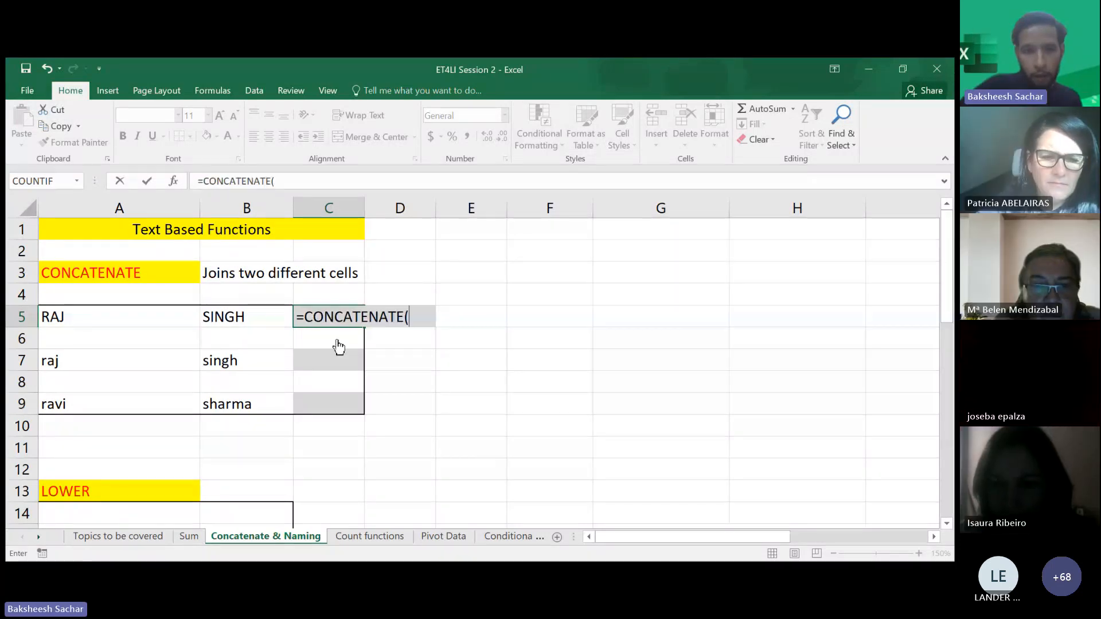
click(142, 311)
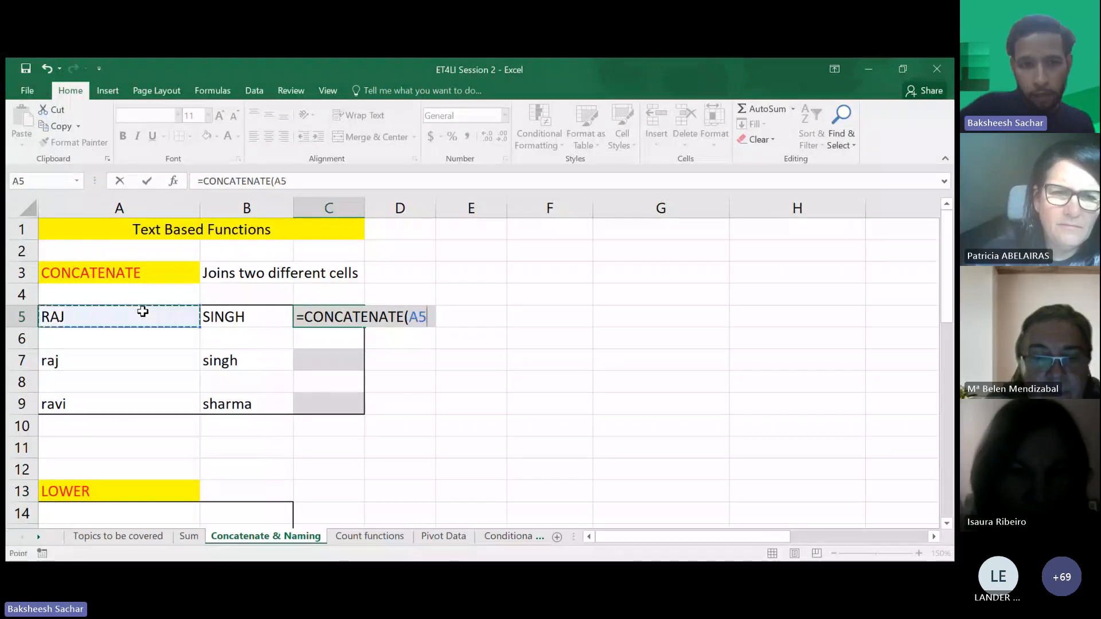
text(,)
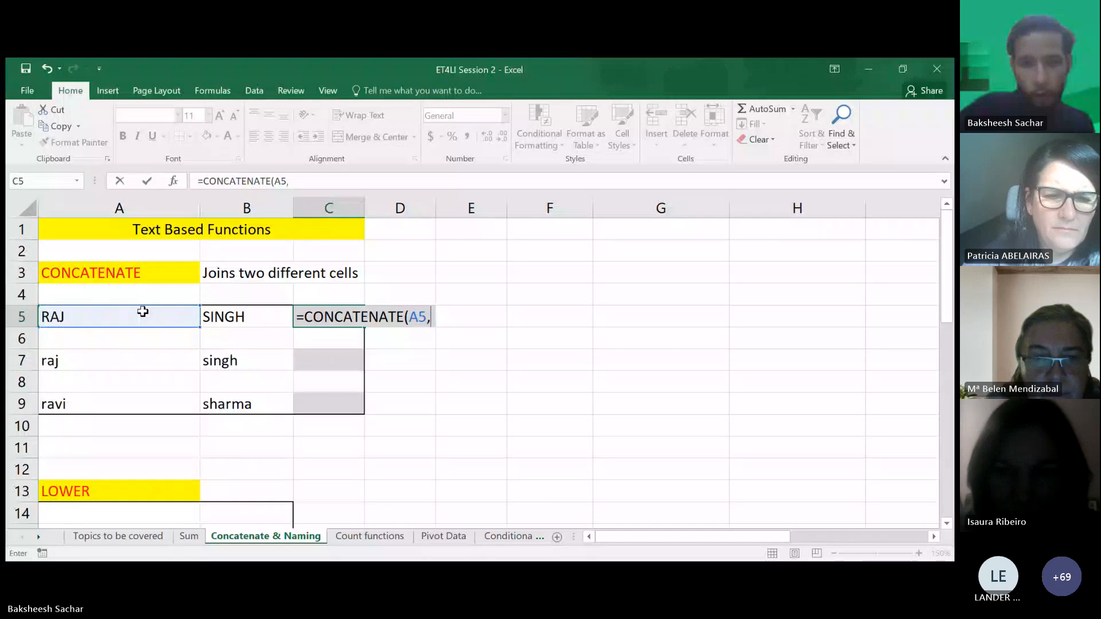
click(234, 318)
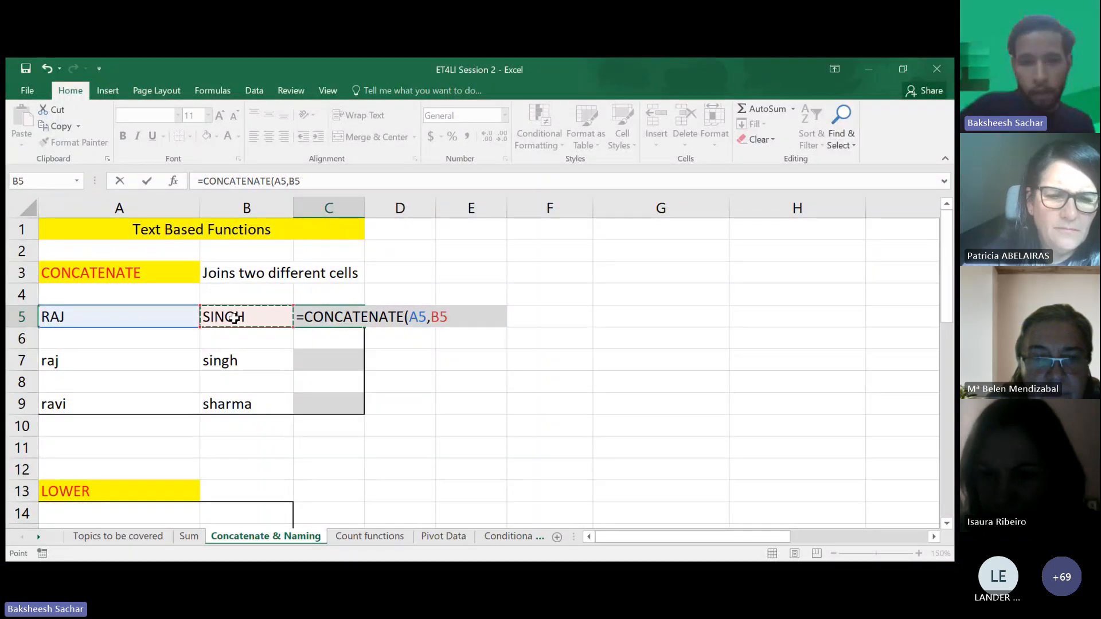
text())
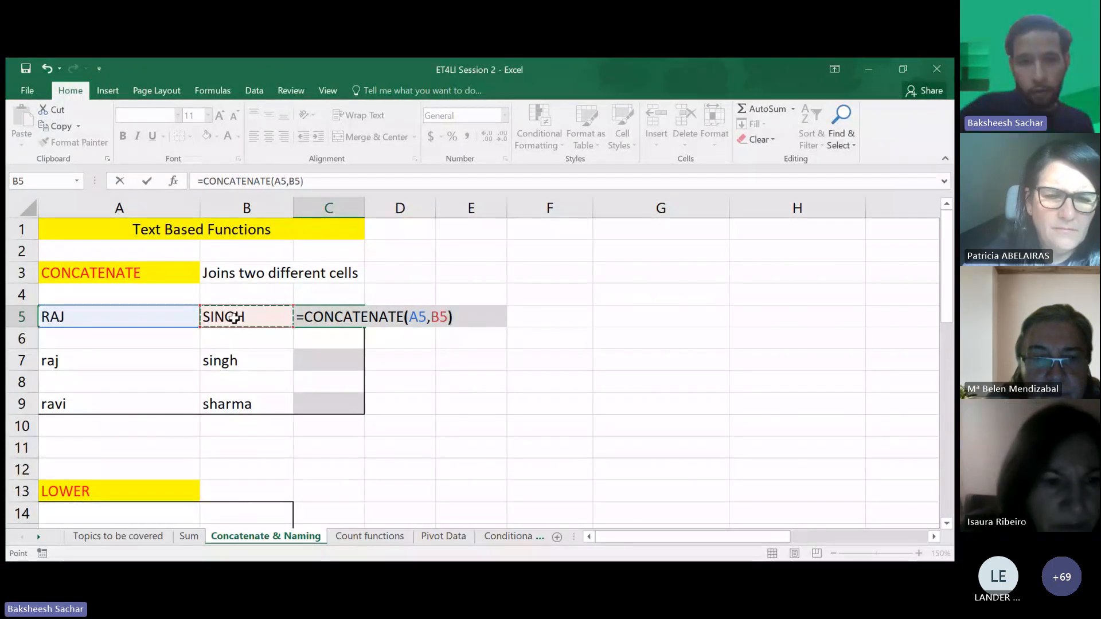
key(Return)
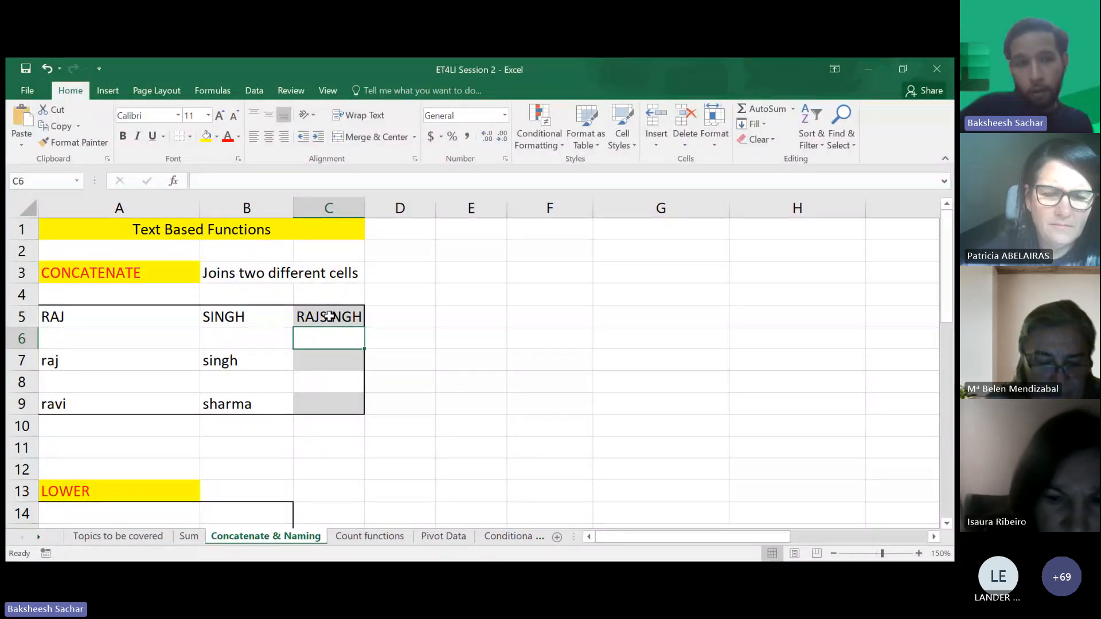
- Add the column headers "First Name" in A4 and "Last Name" in B4
click(141, 296)
text(F)
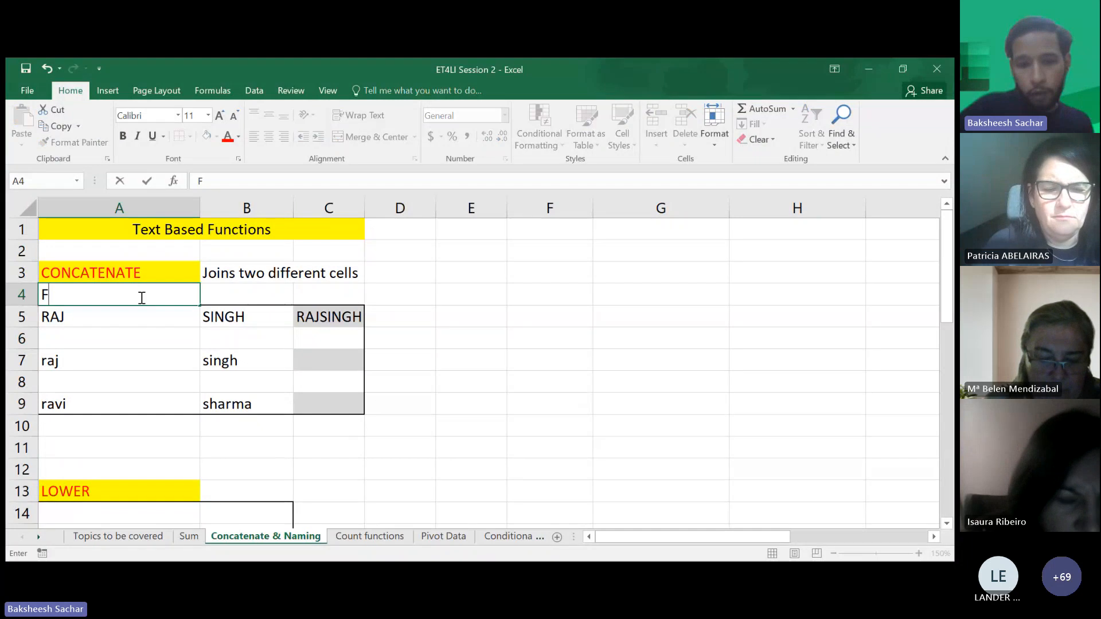
text(irst Name)
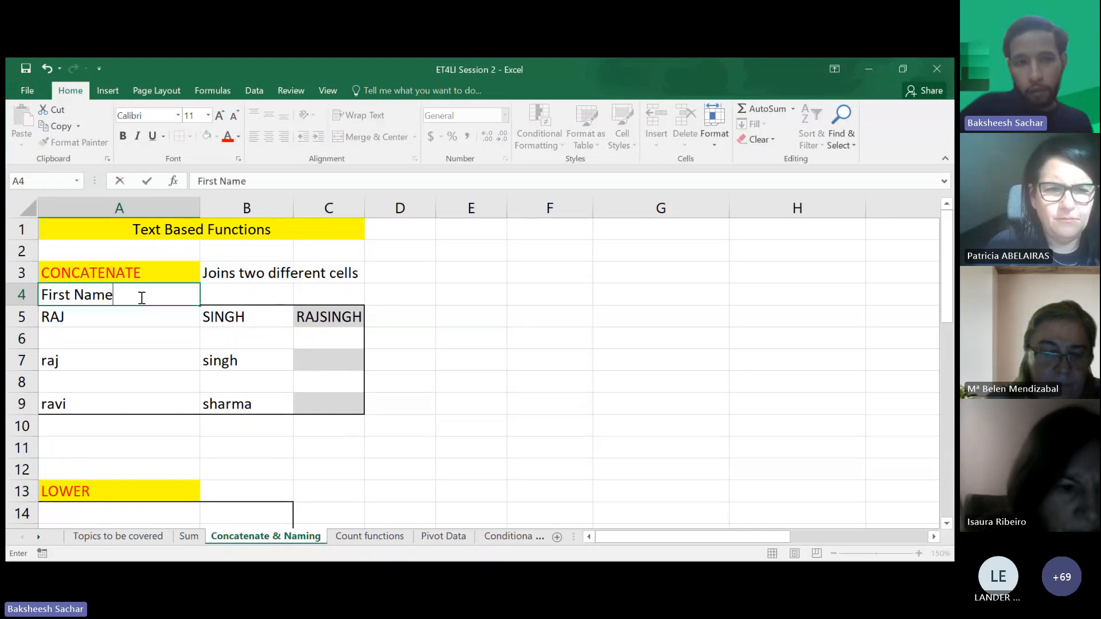
key(Tab)
text(L)
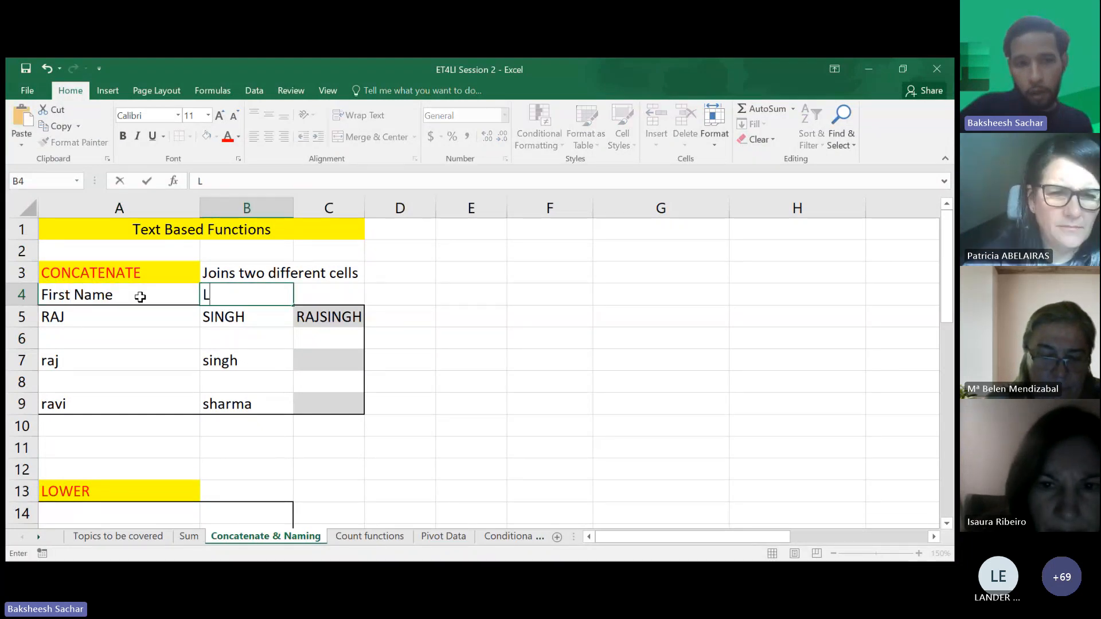
text(ast Name)
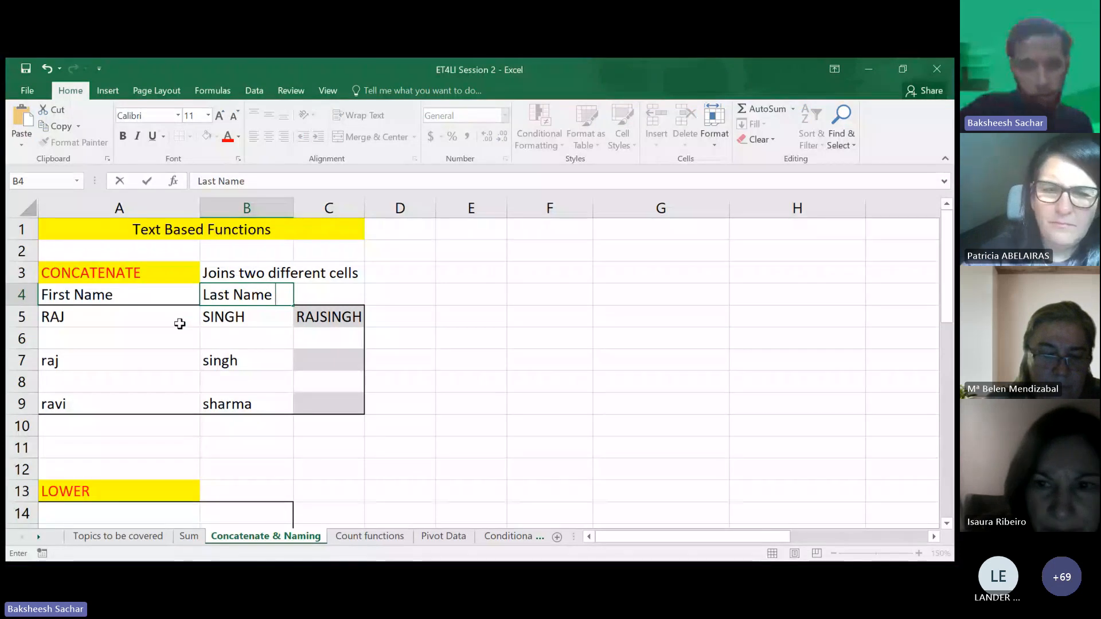
click(192, 333)
click(218, 339)
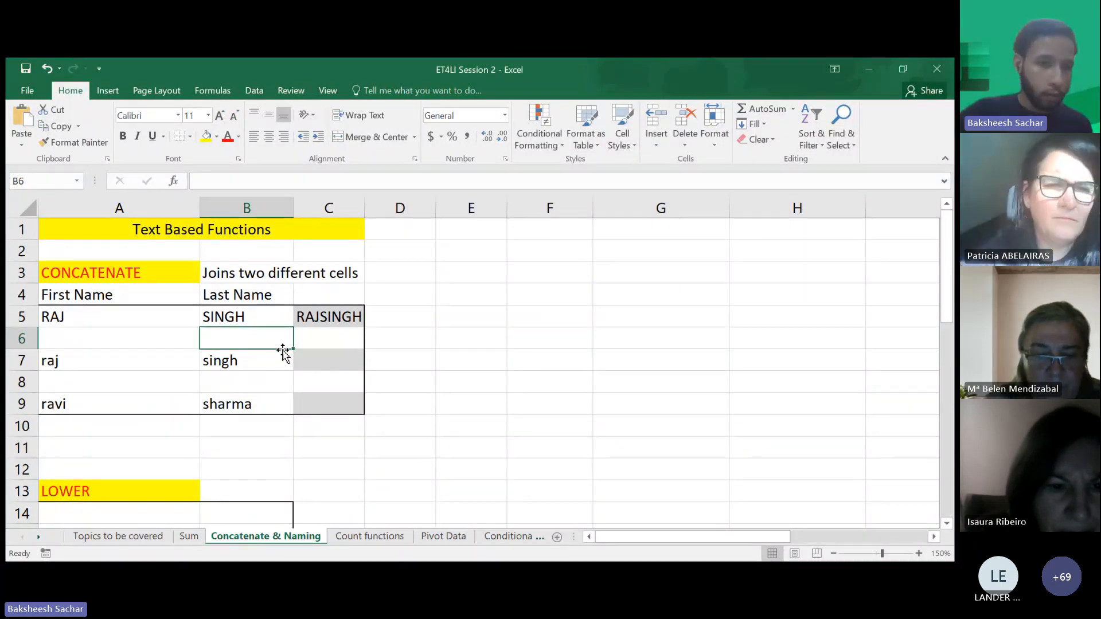
- Widen column C so the joined name fits
double_click(335, 317)
click(343, 353)
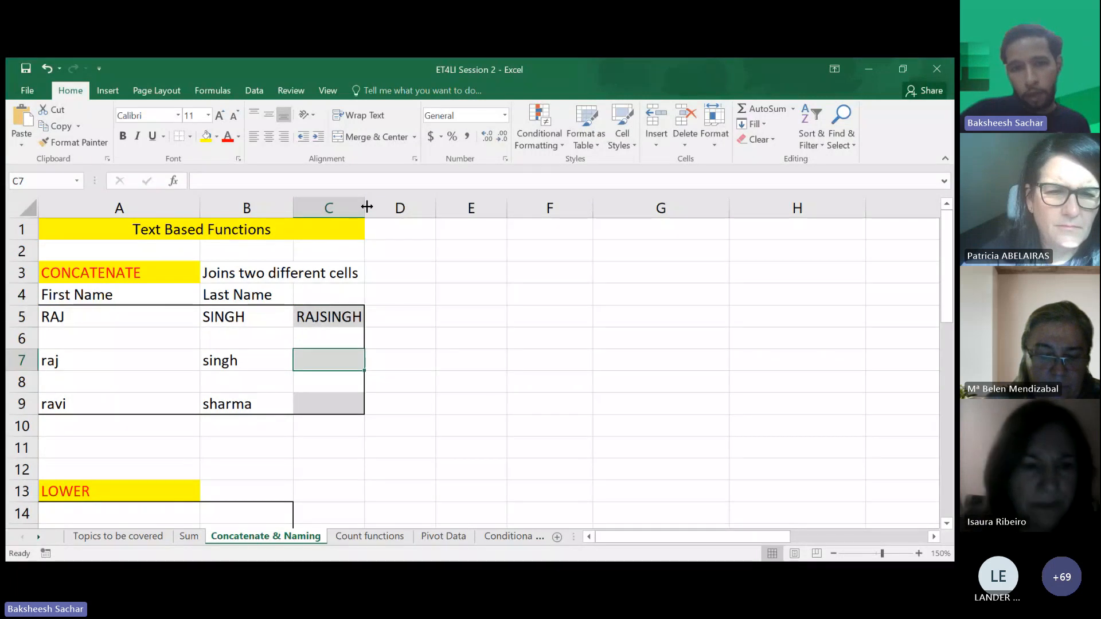
drag(367, 207, 432, 207)
click(343, 318)
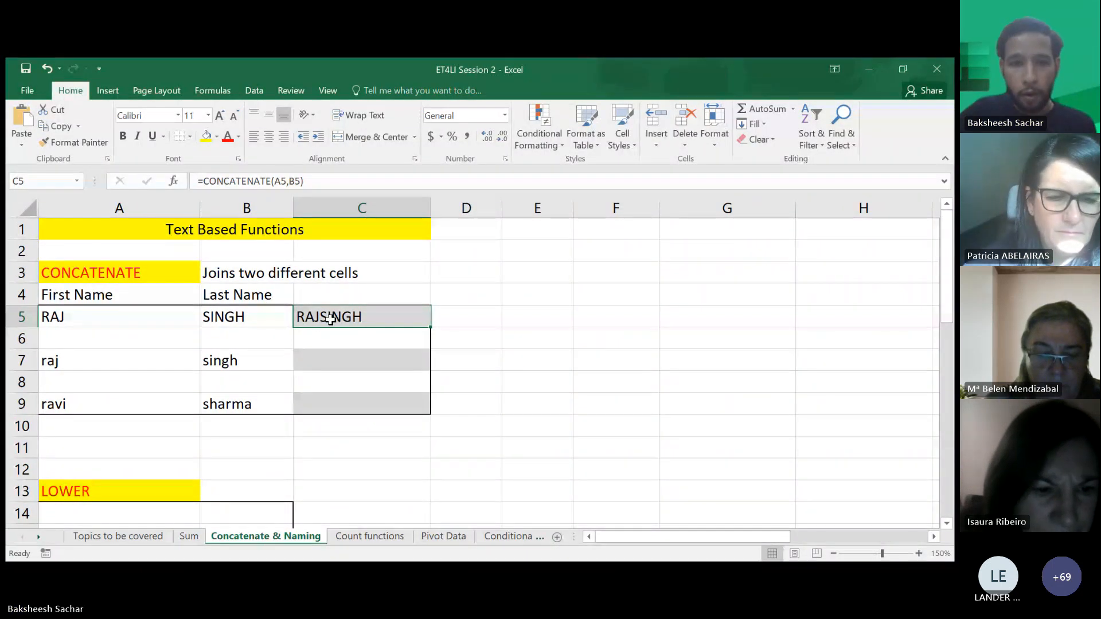
- Edit the C5 formula to =CONCATENATE(A5, " ", B5) so a space separates first and last name
double_click(330, 319)
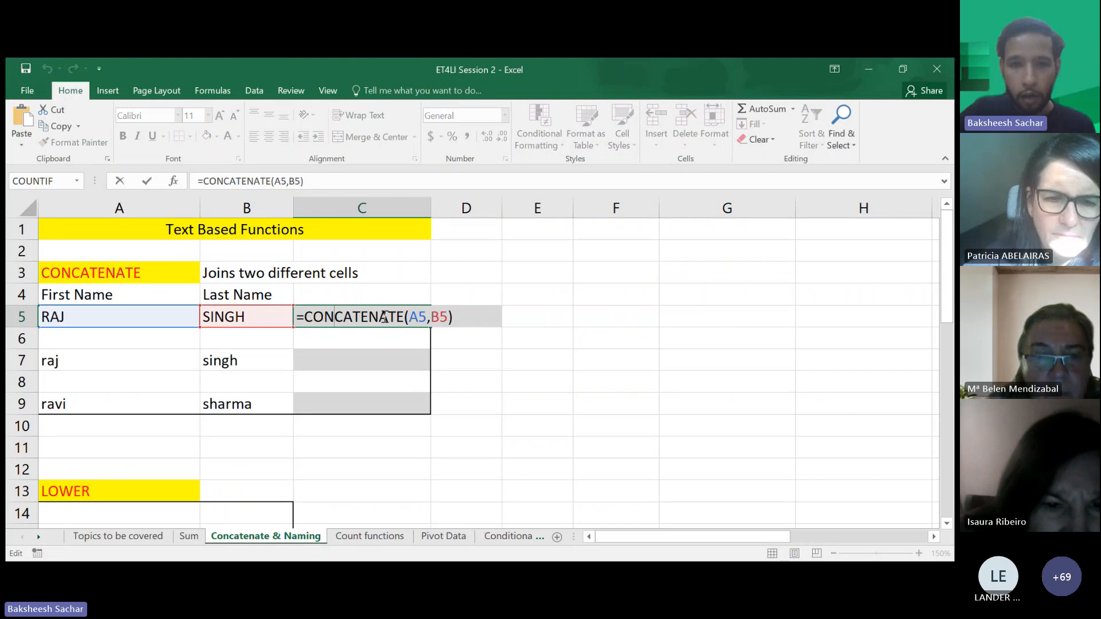
click(429, 319)
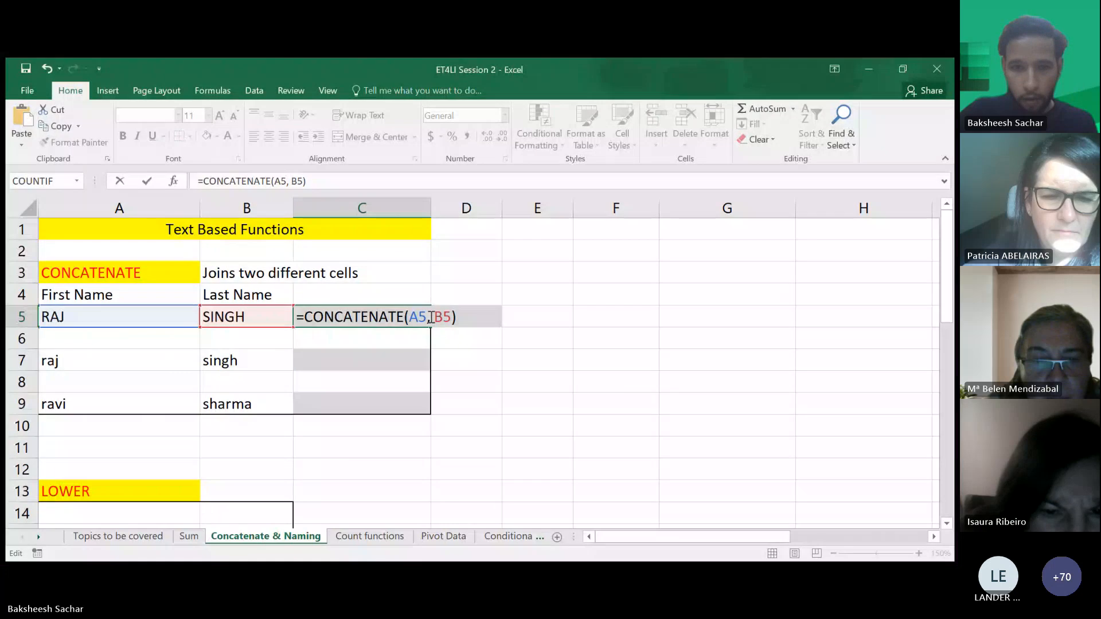
text(")
text( ")
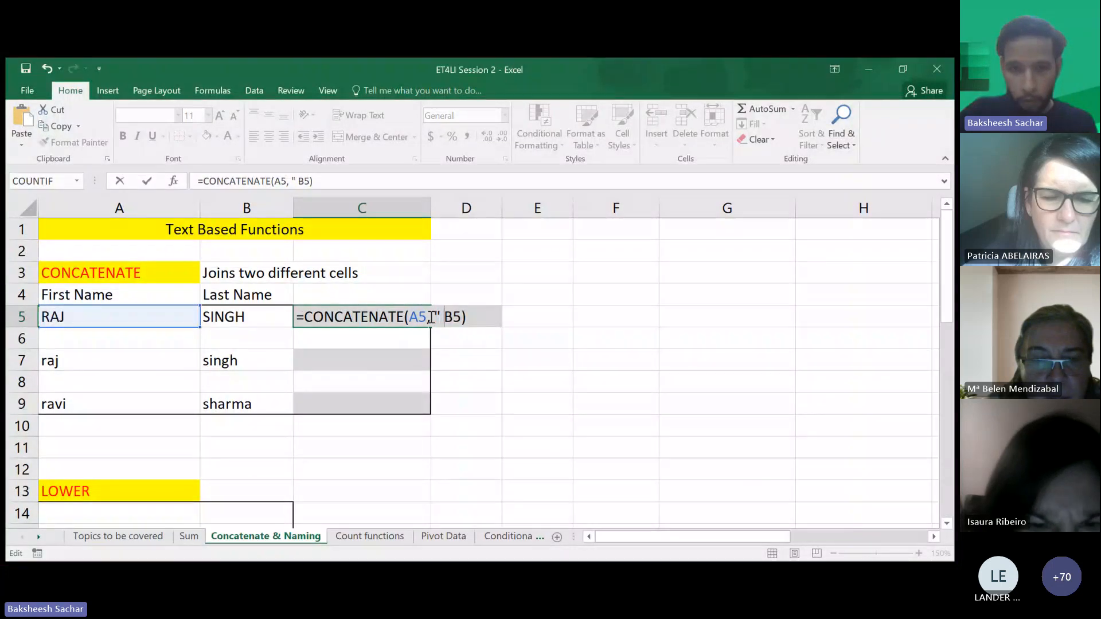
text(,)
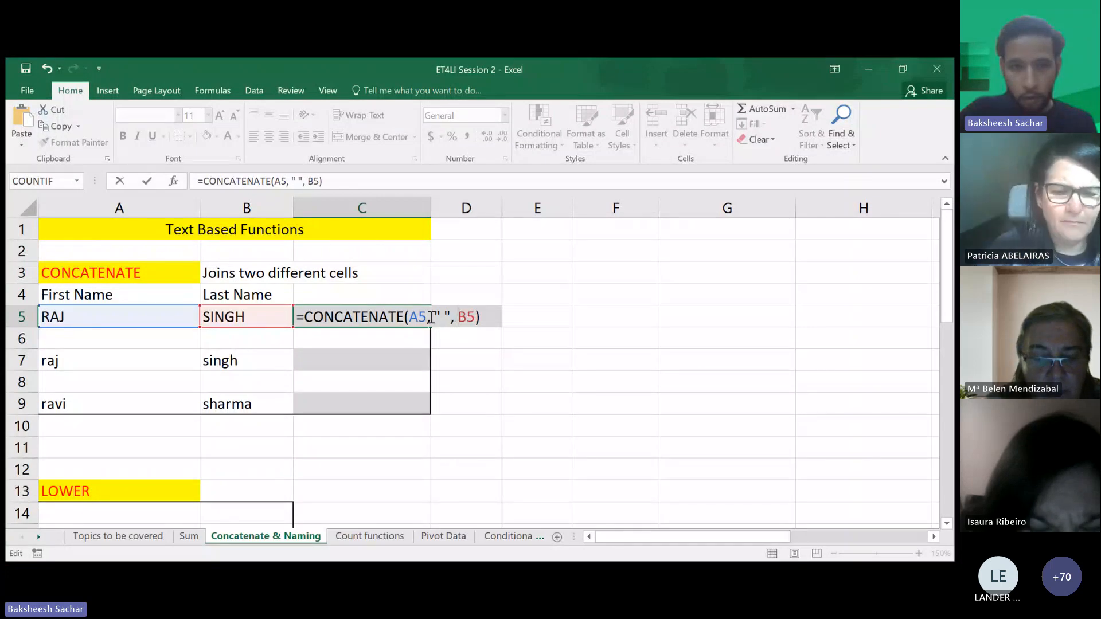
key(Return)
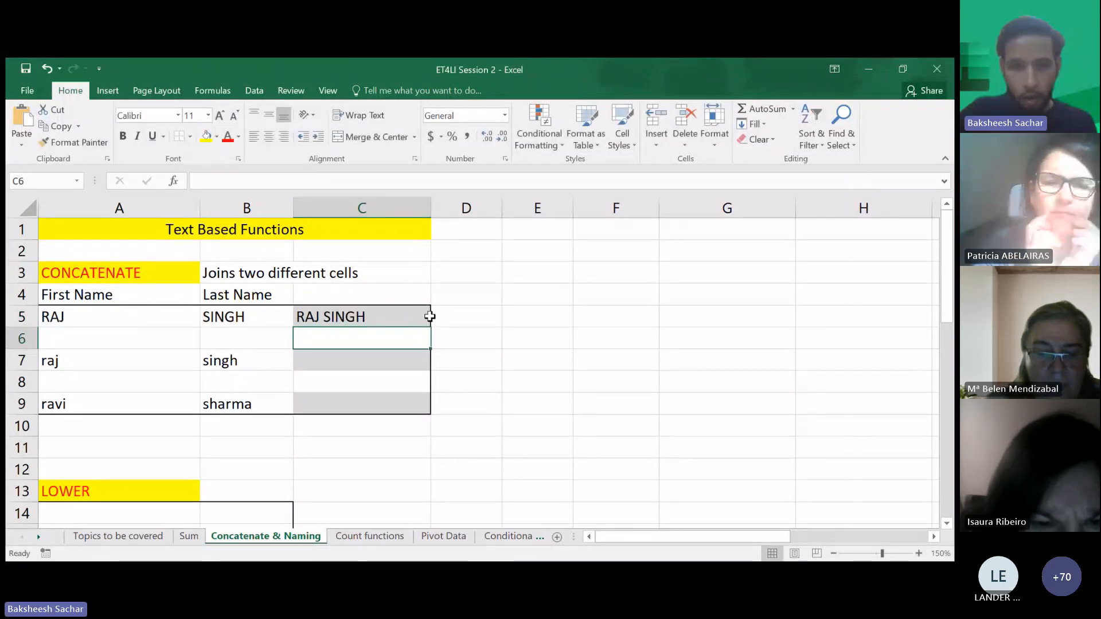
click(406, 319)
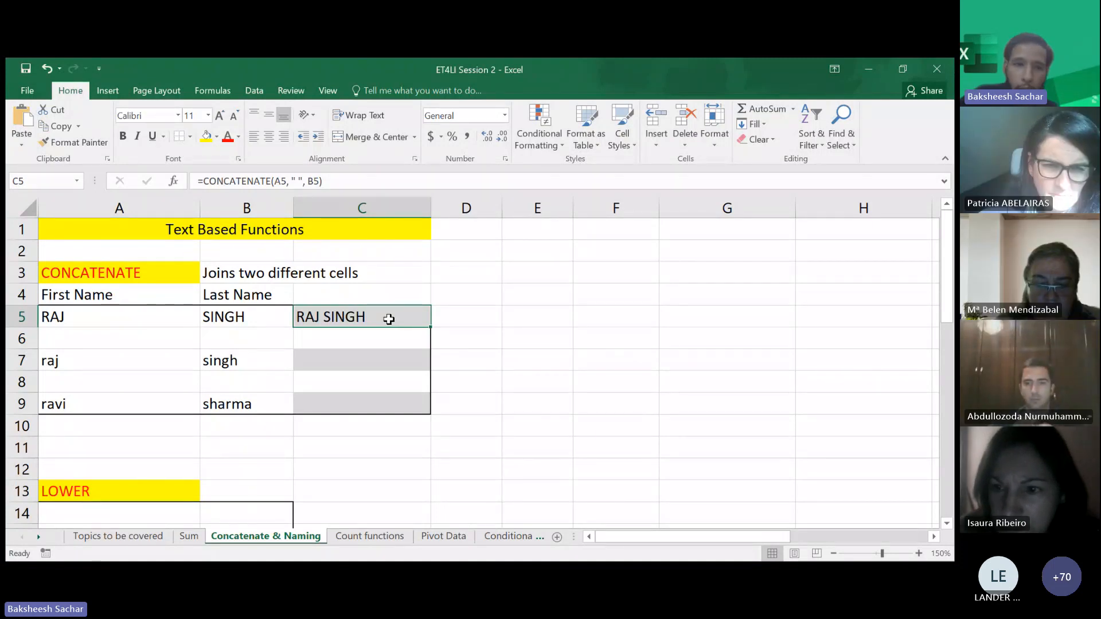
- Enter a student ID as the e-mail user name in A6
click(143, 349)
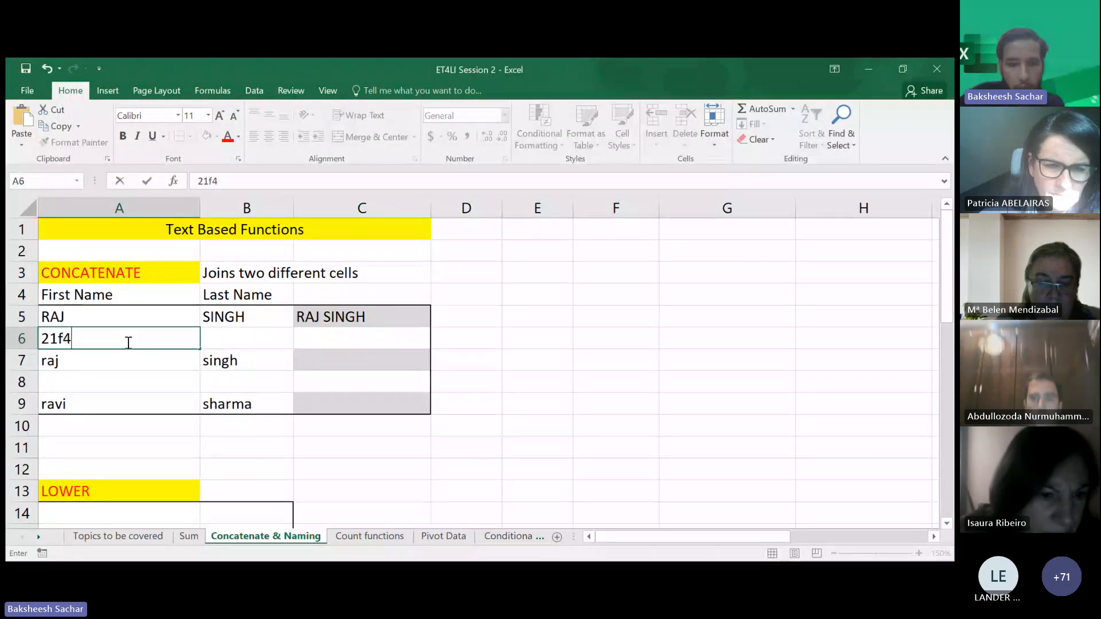
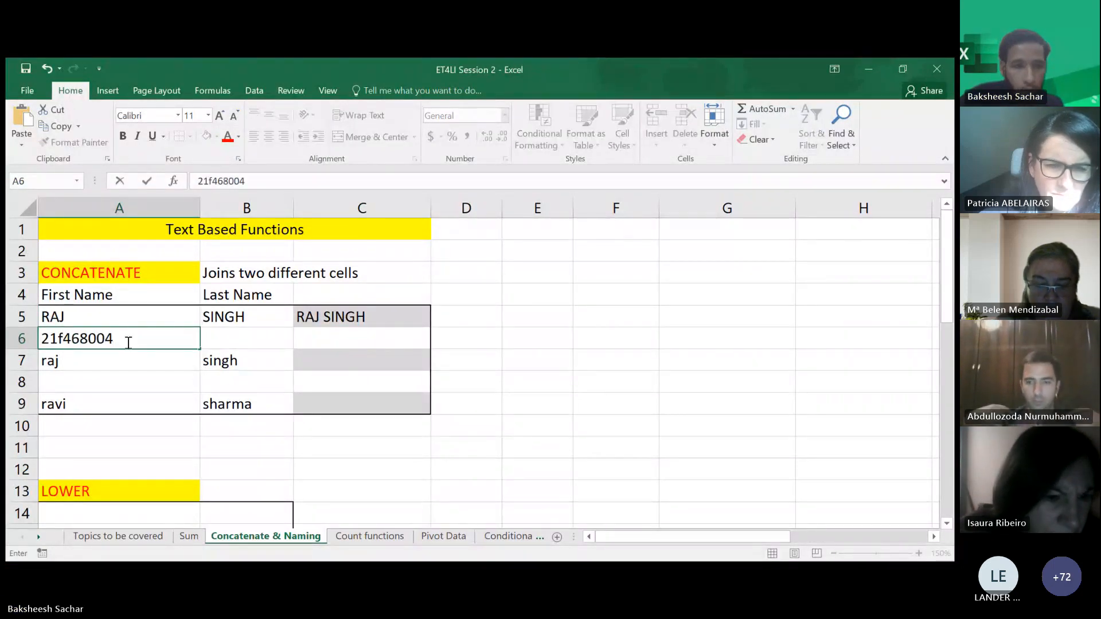
click(240, 341)
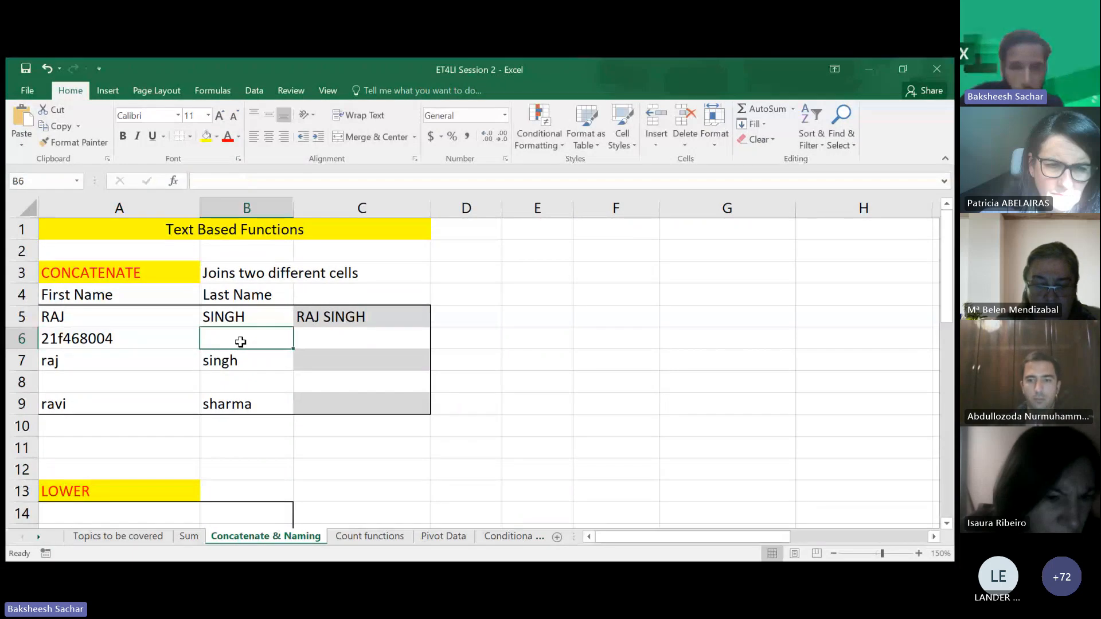
text(@iitb.)
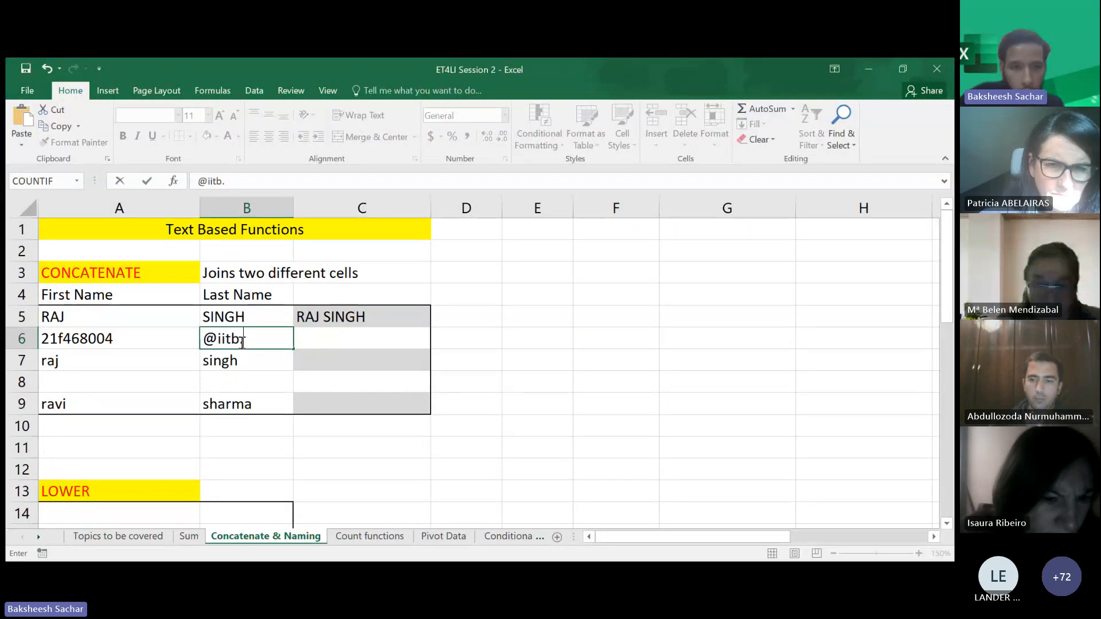
text(ac.in)
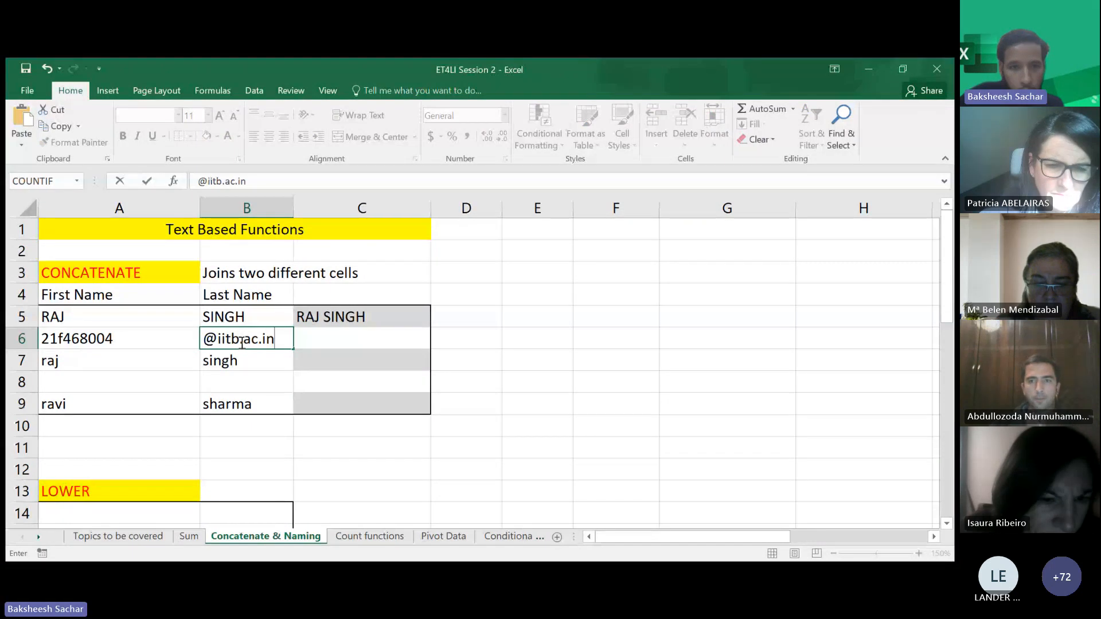
key(Return)
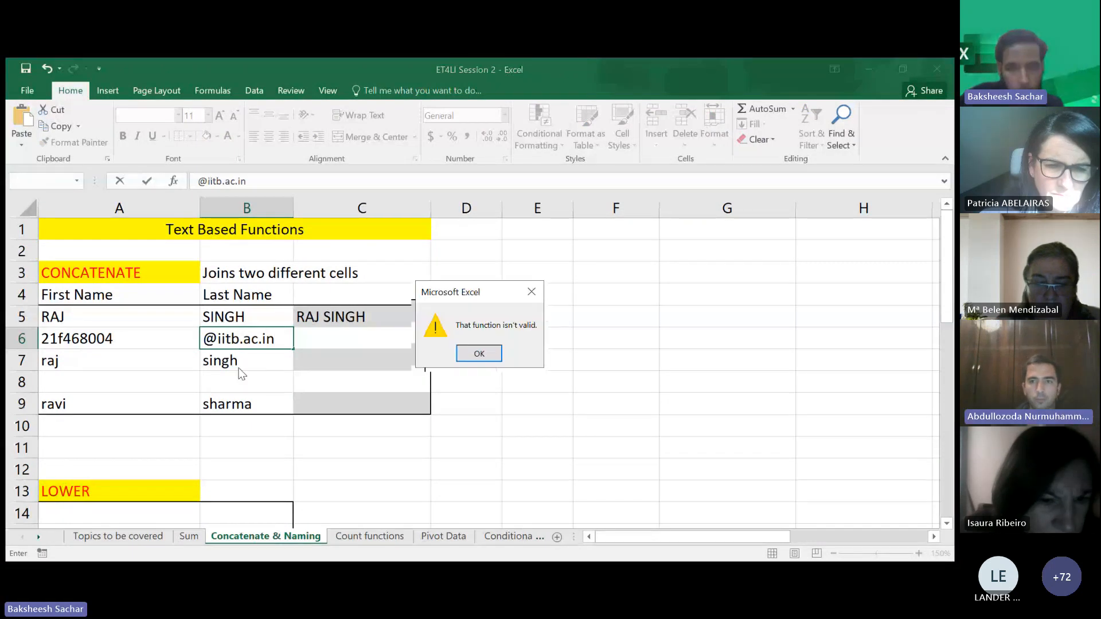
click(480, 351)
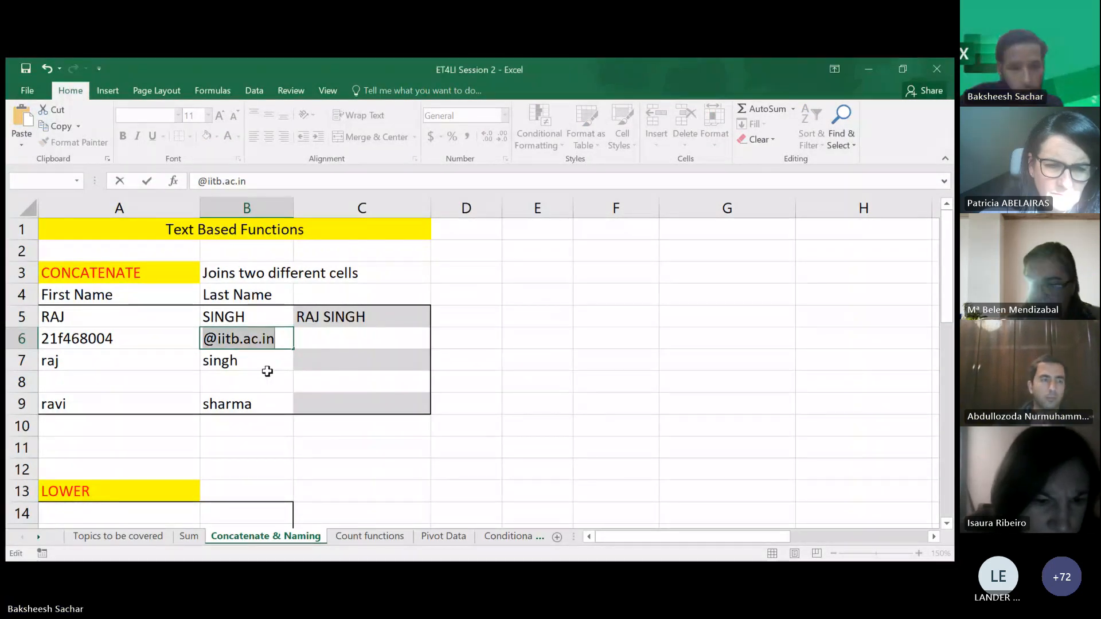
text(=)
click(266, 381)
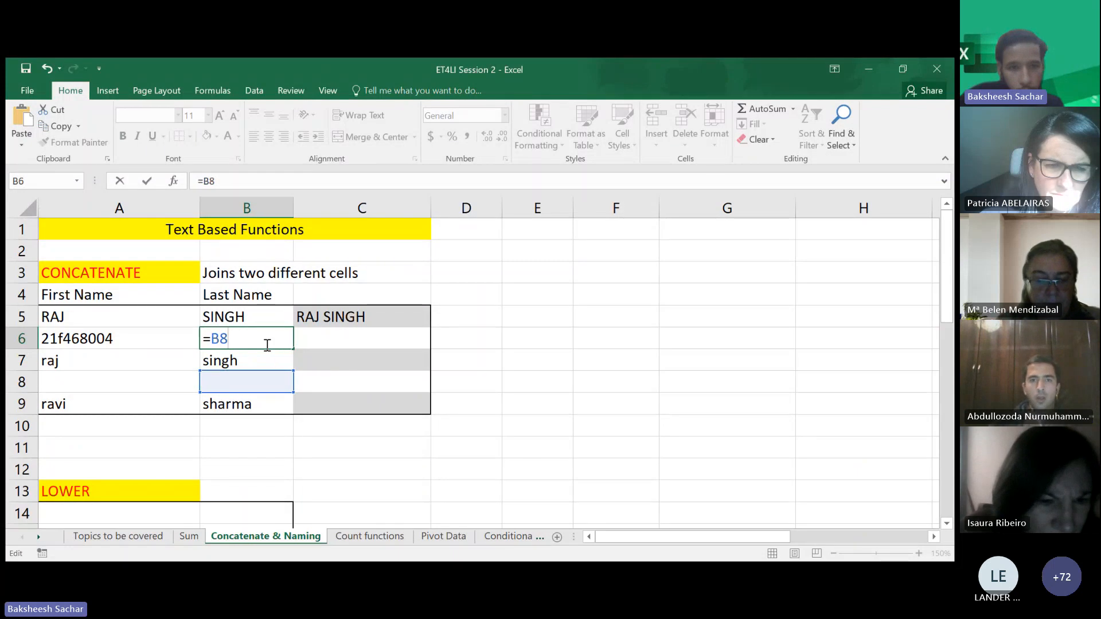
key(BackSpace)
key(BackSpace)
key(BackSpace)
text(@)
key(BackSpace)
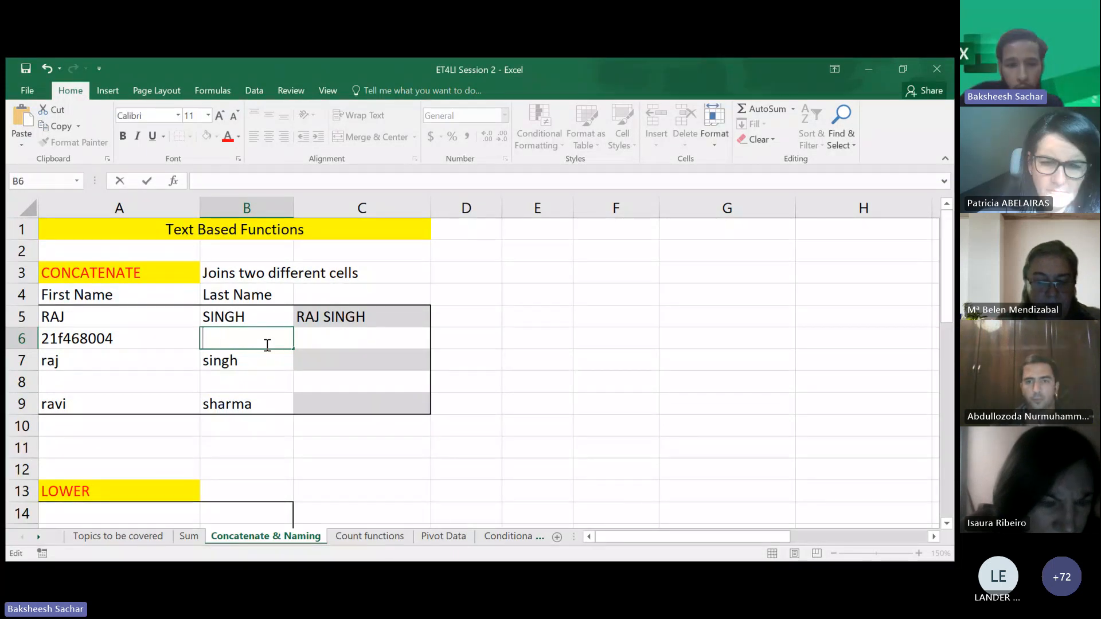
- Enter the domain iitb.ac.in in B6
text(iit.)
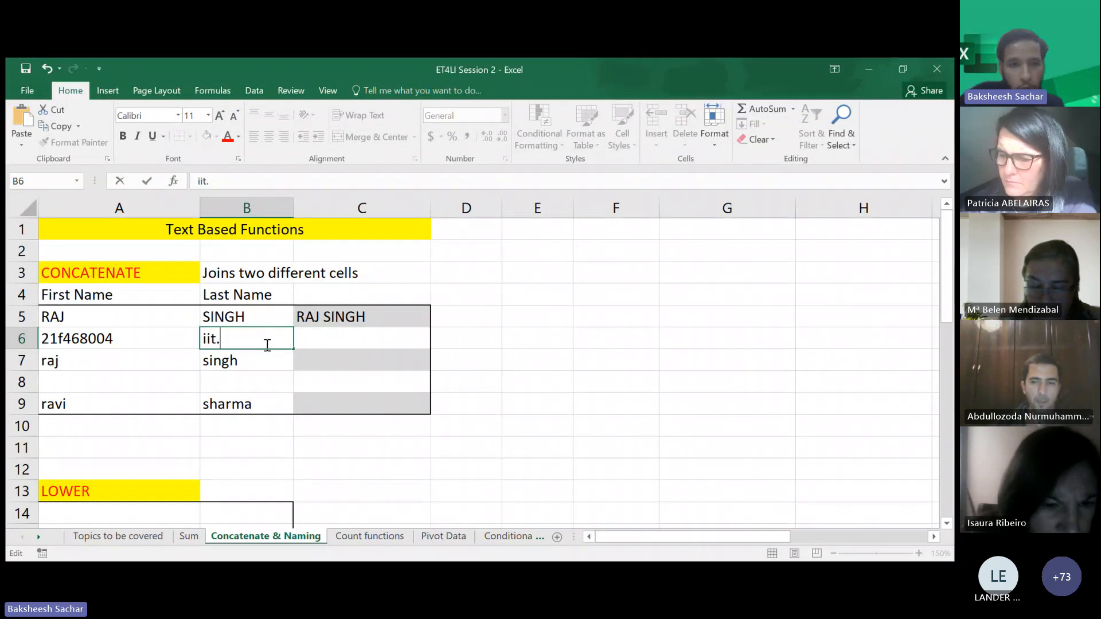
key(BackSpace)
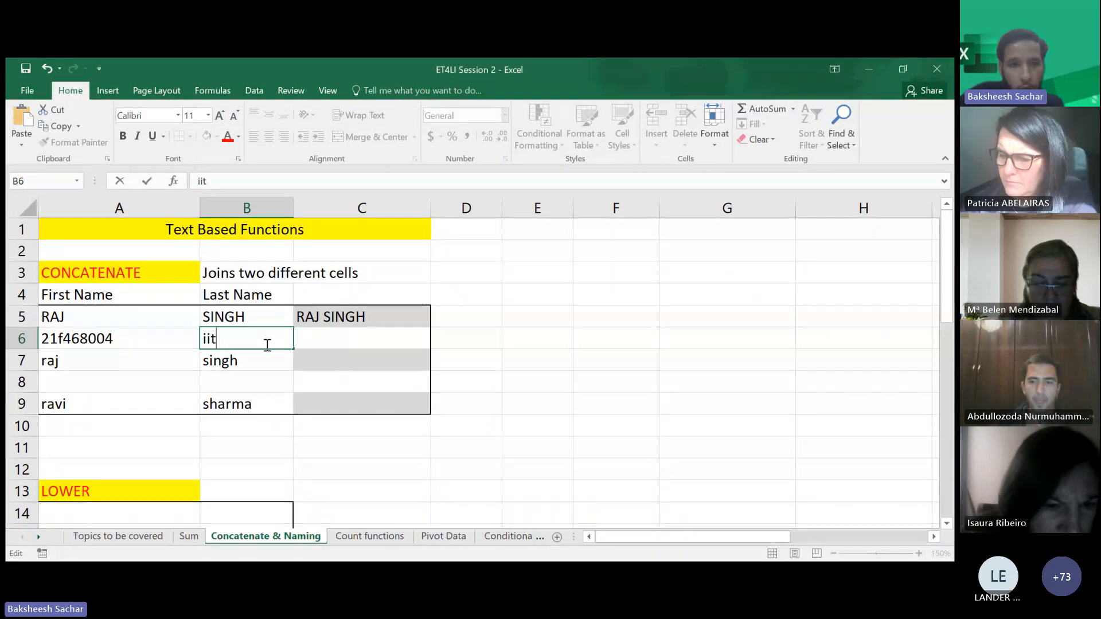
text(b.ac.)
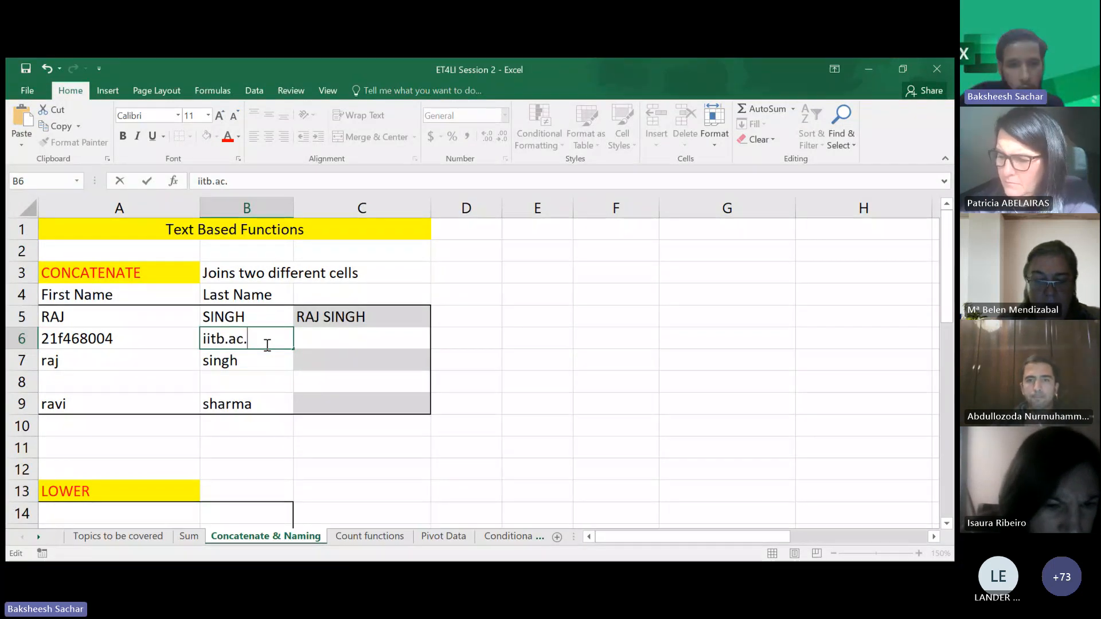
text(in)
key(Tab)
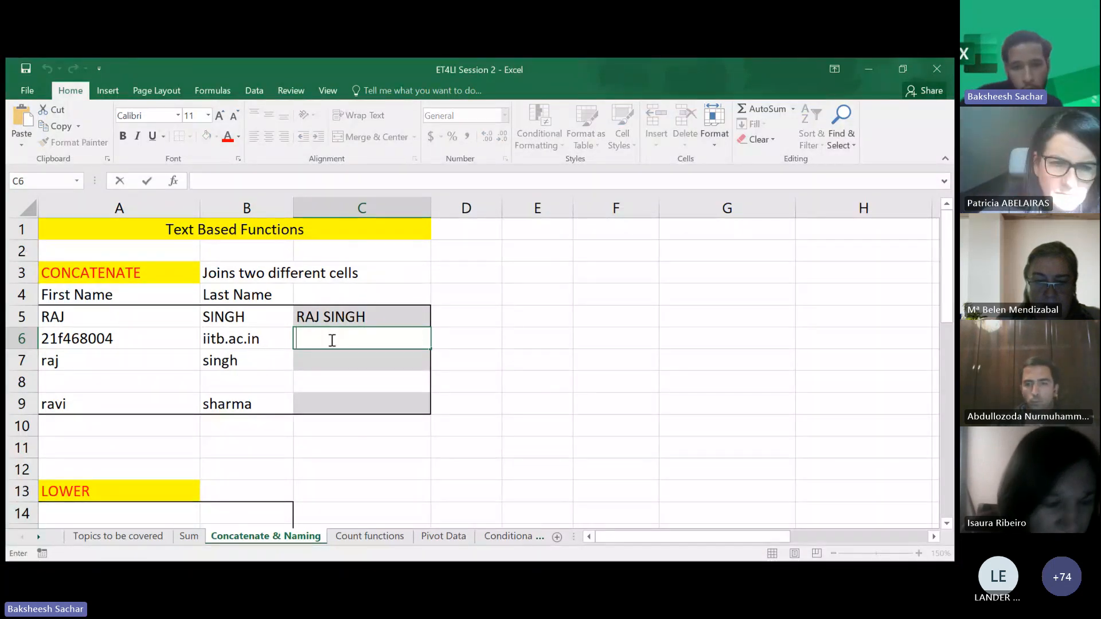
- Enter =CONCATENATE(A6, "@",B6) in C6 to build the e-mail address from the ID and domain
text(=conc)
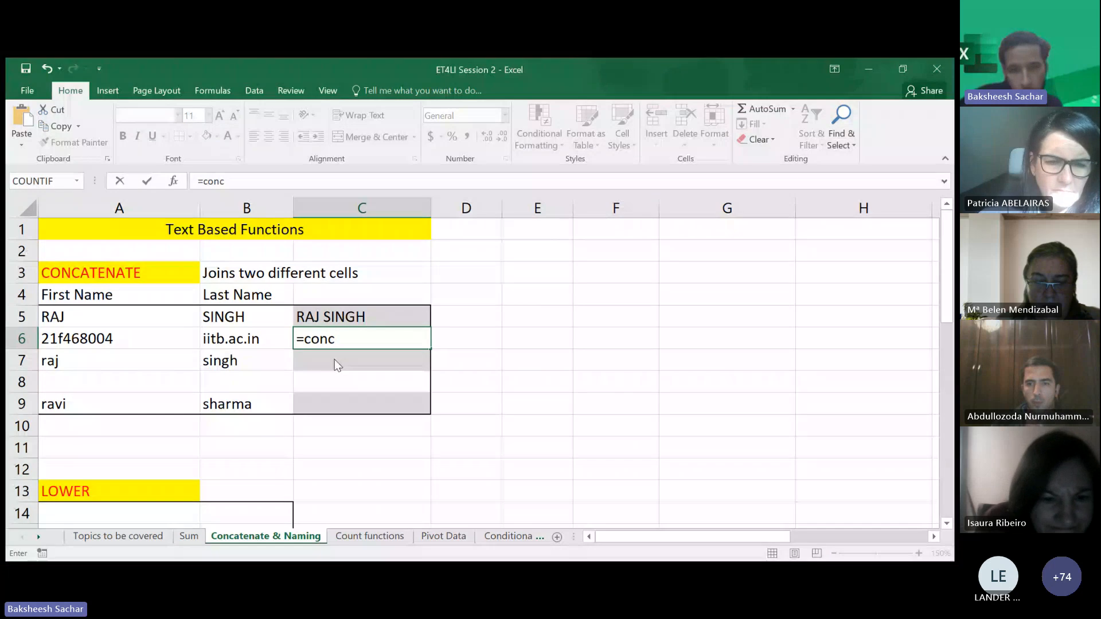
key(Tab)
click(172, 338)
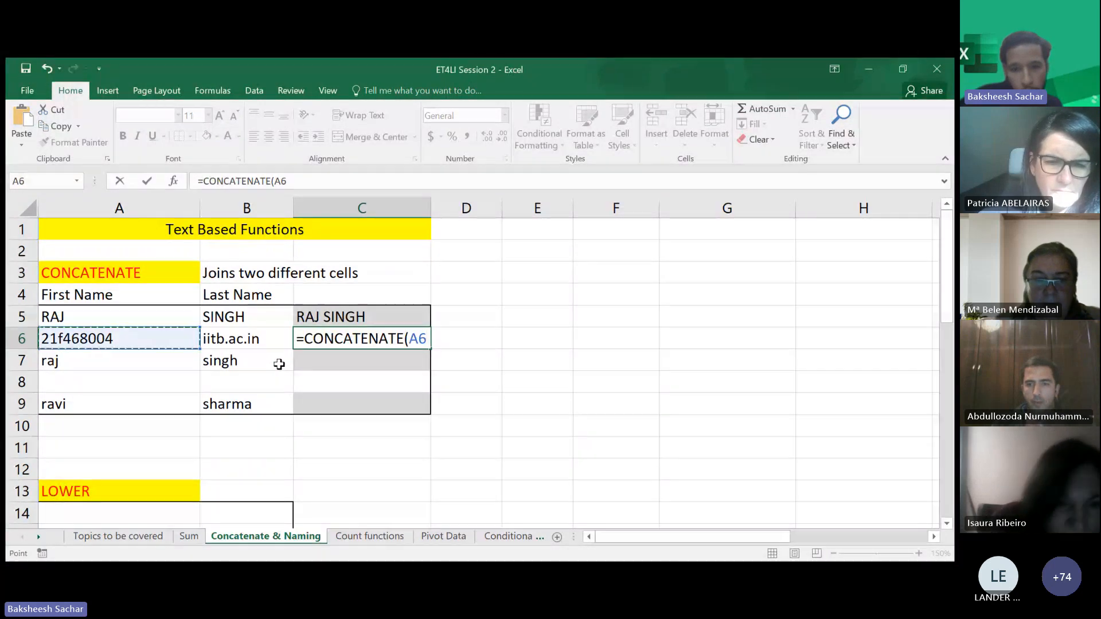
text(, "@)
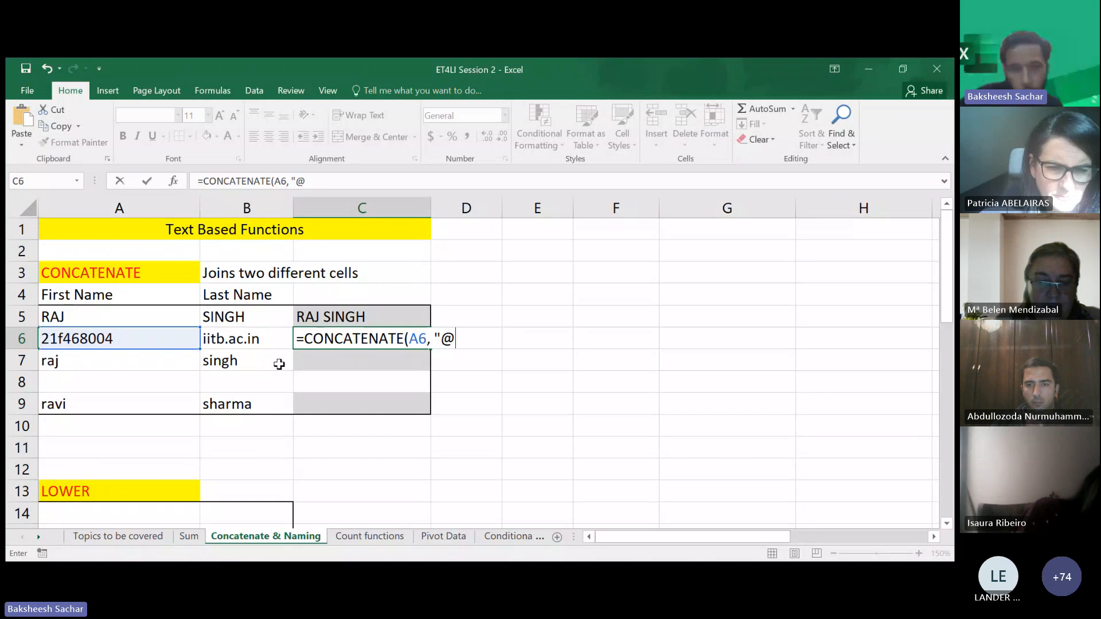
text(",)
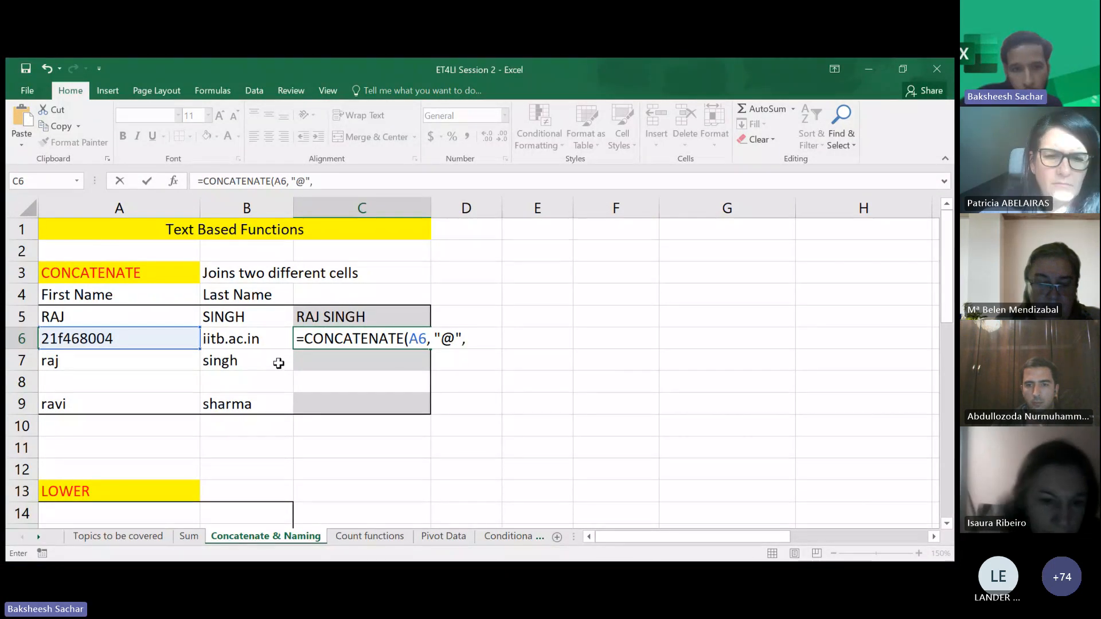
click(251, 343)
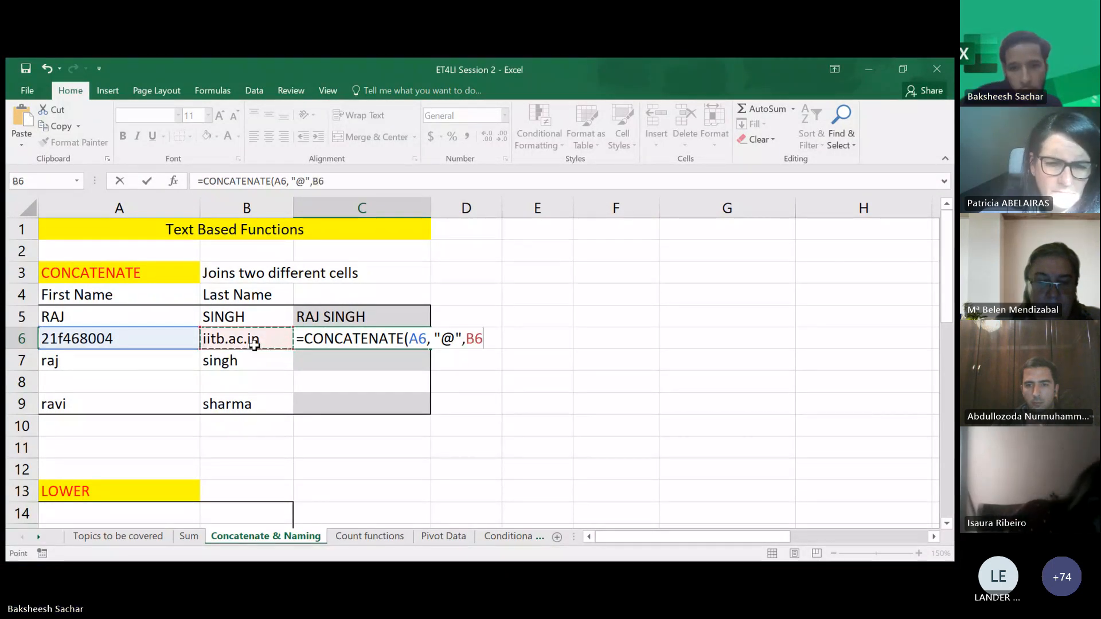
key(Return)
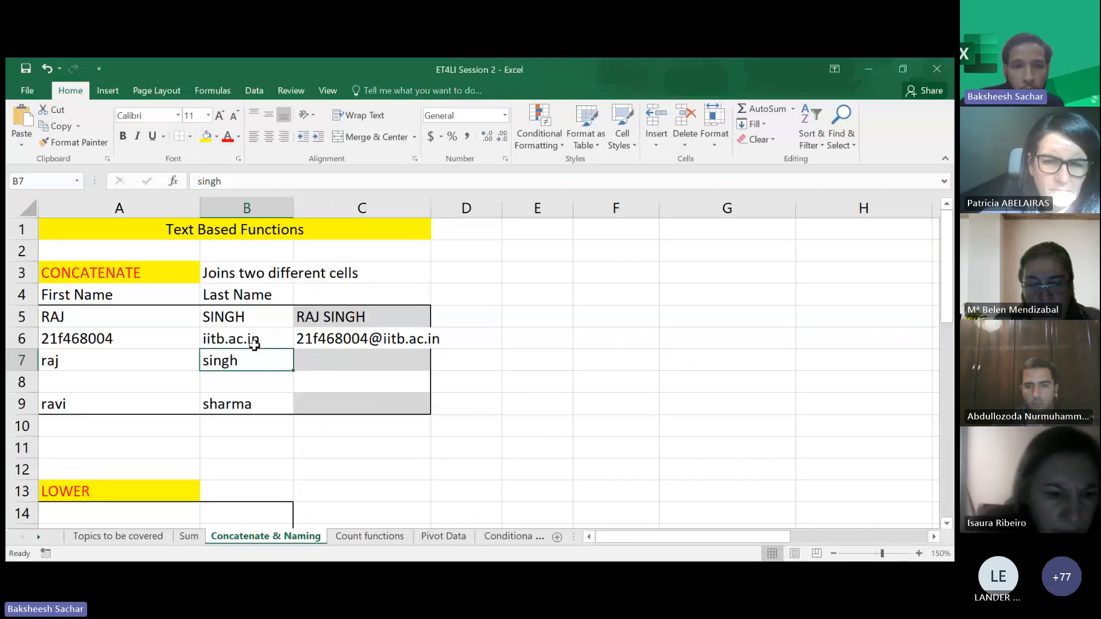
click(330, 358)
text(=)
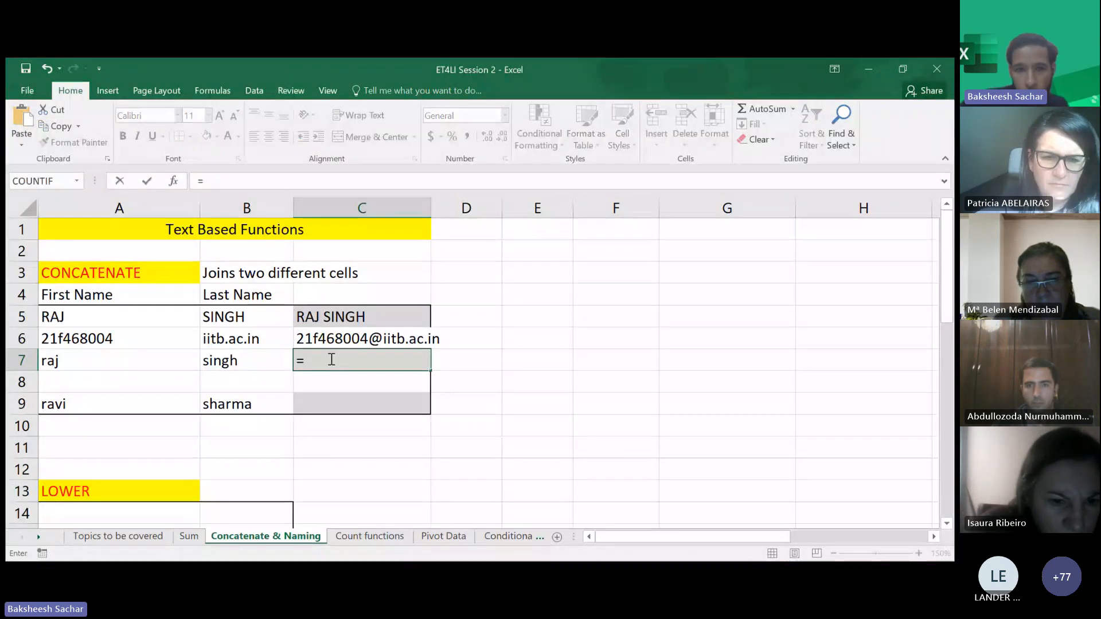
text(conc)
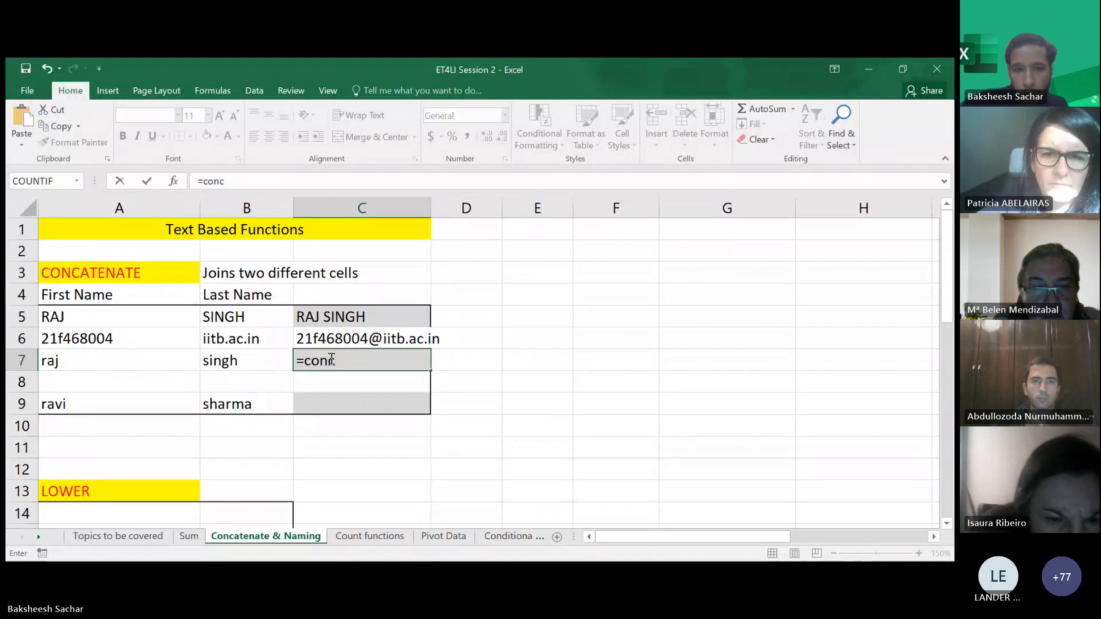
double_click(341, 383)
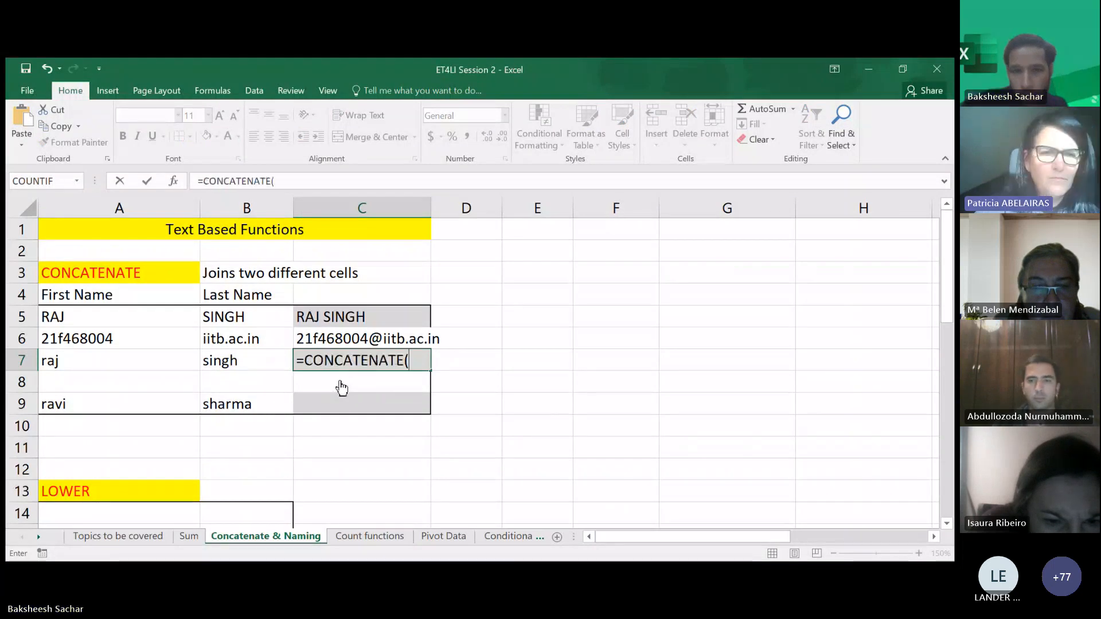
click(156, 362)
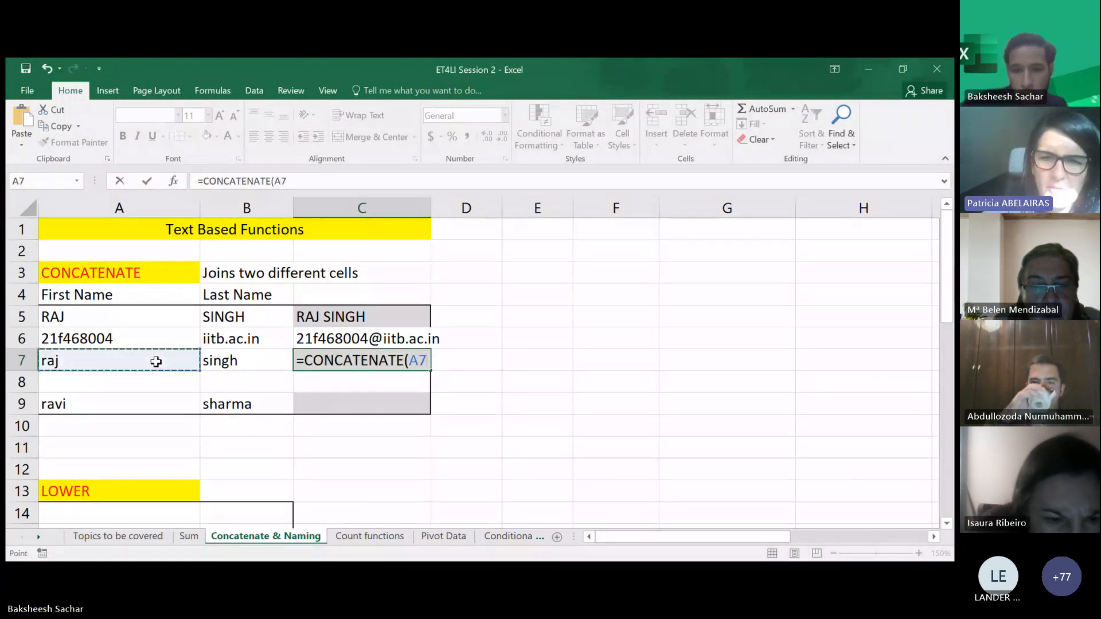
text(,)
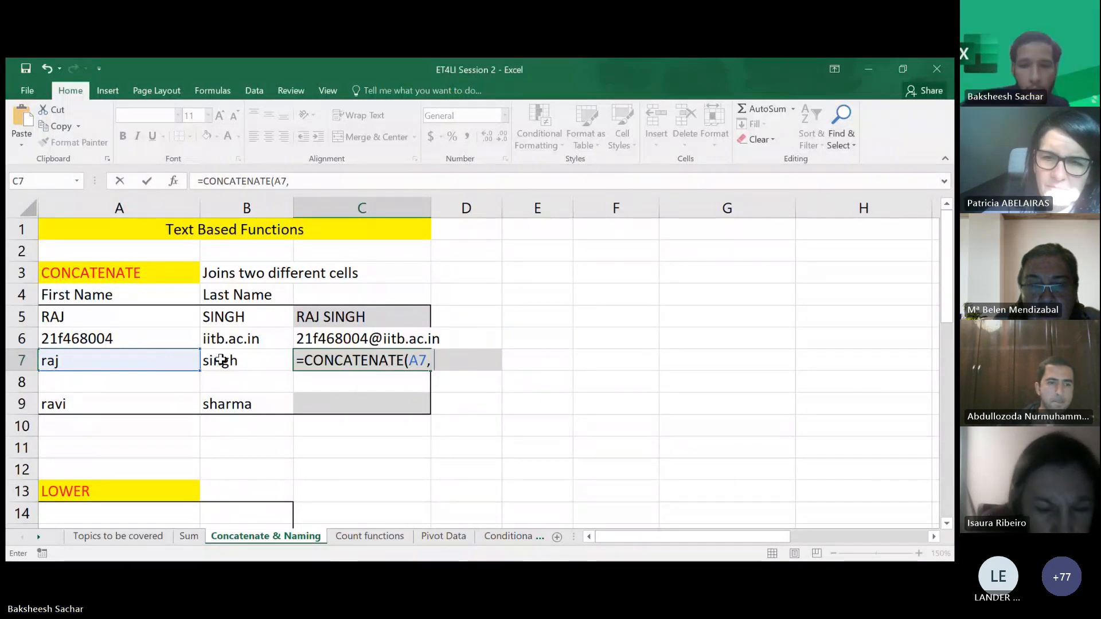
text(")
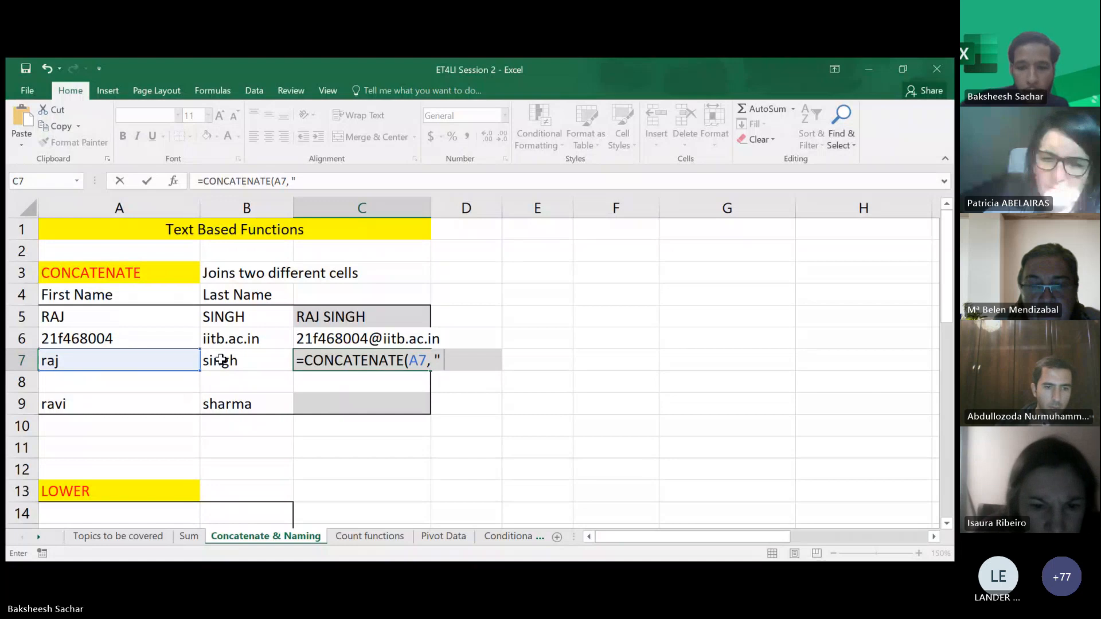
text( ",)
click(215, 360)
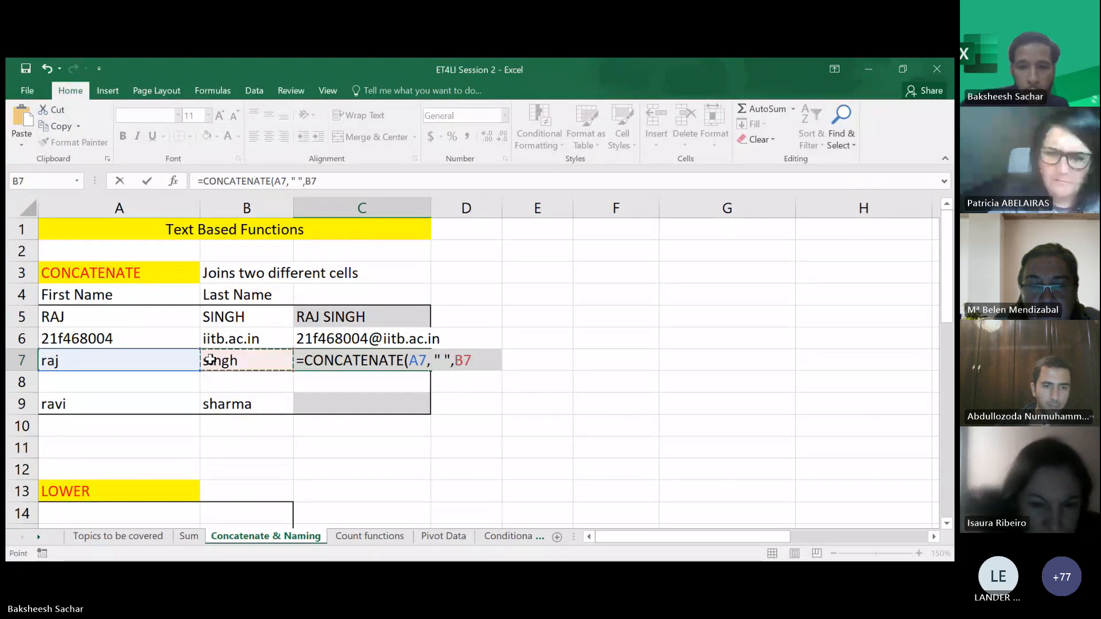
text())
key(Return)
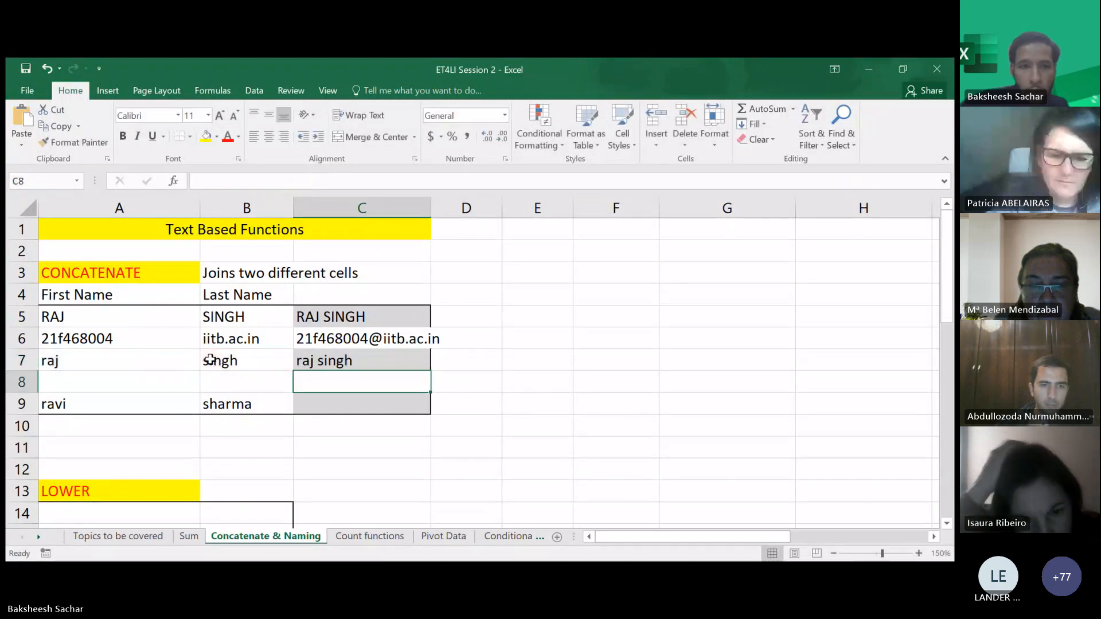
click(176, 396)
click(312, 406)
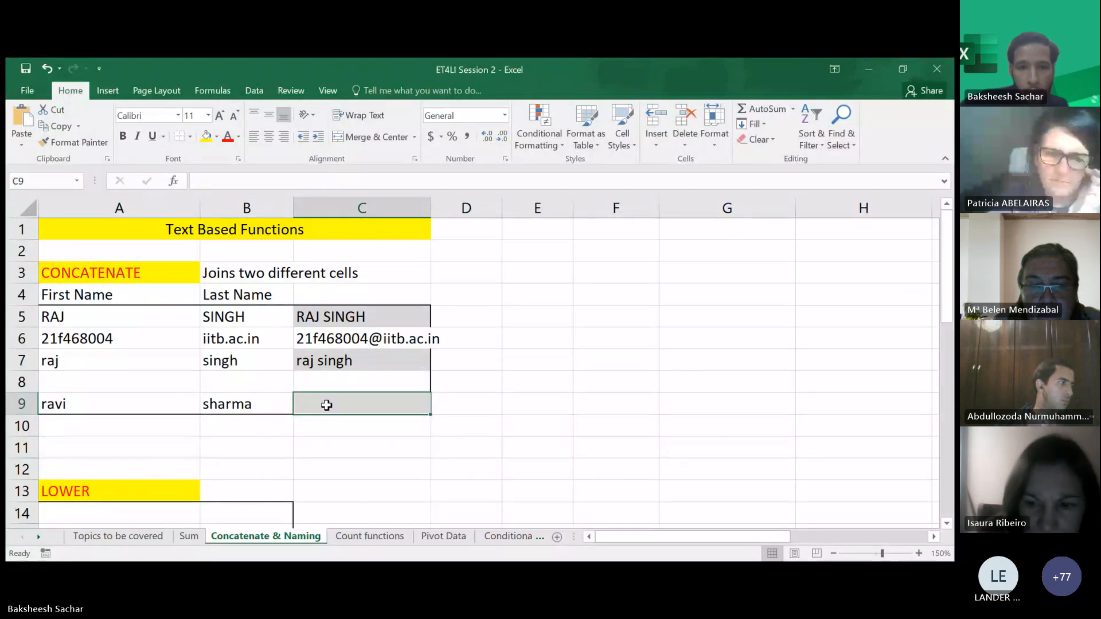
text(=conc)
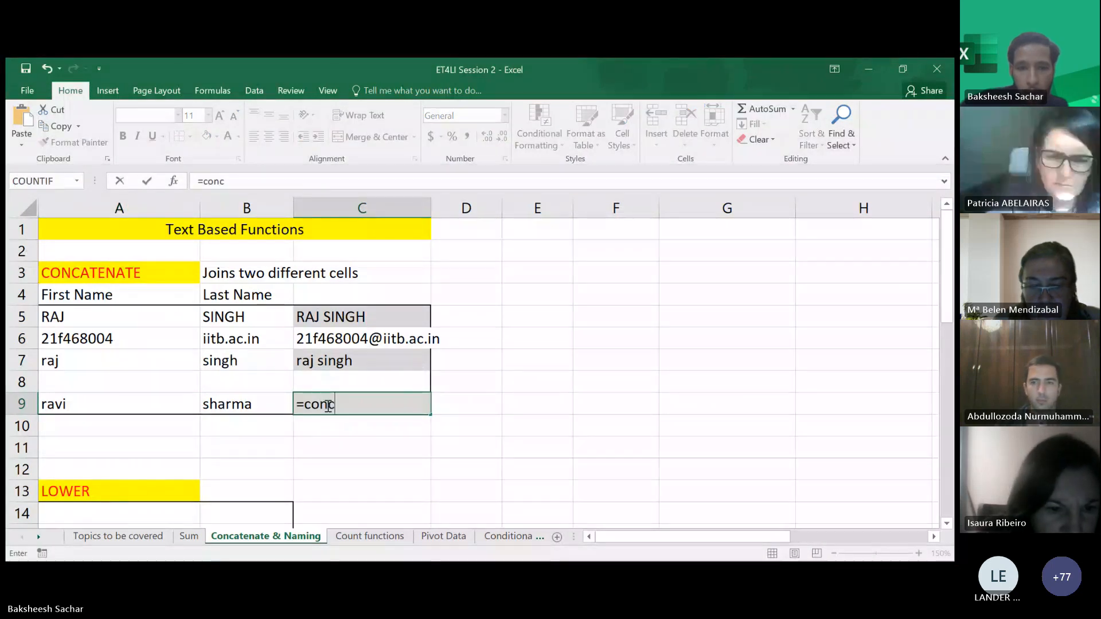
text(a)
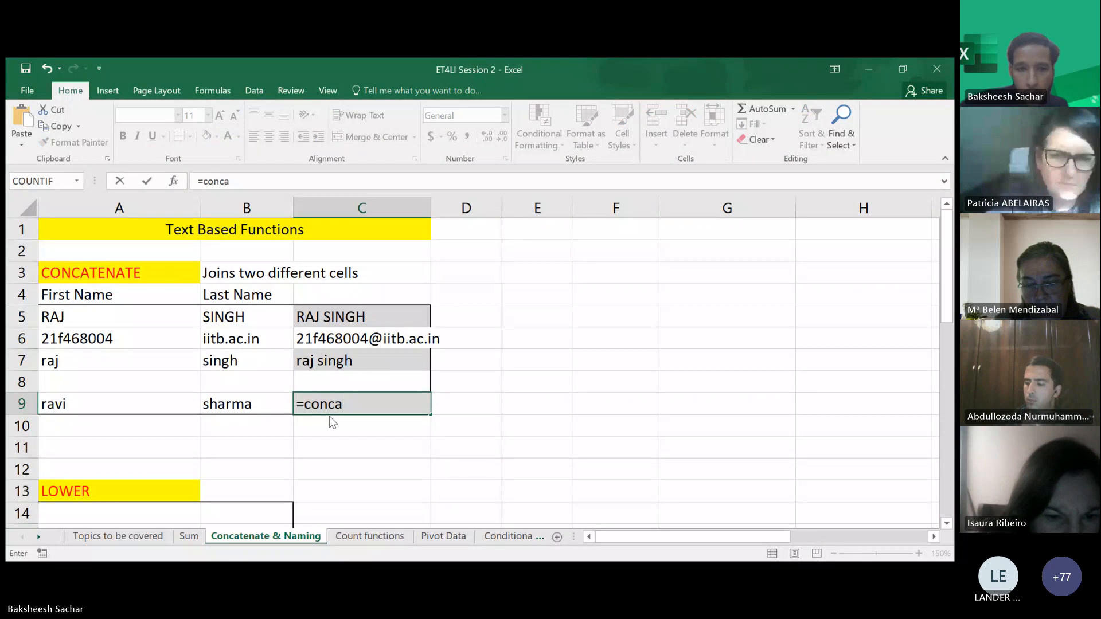
key(Tab)
click(154, 402)
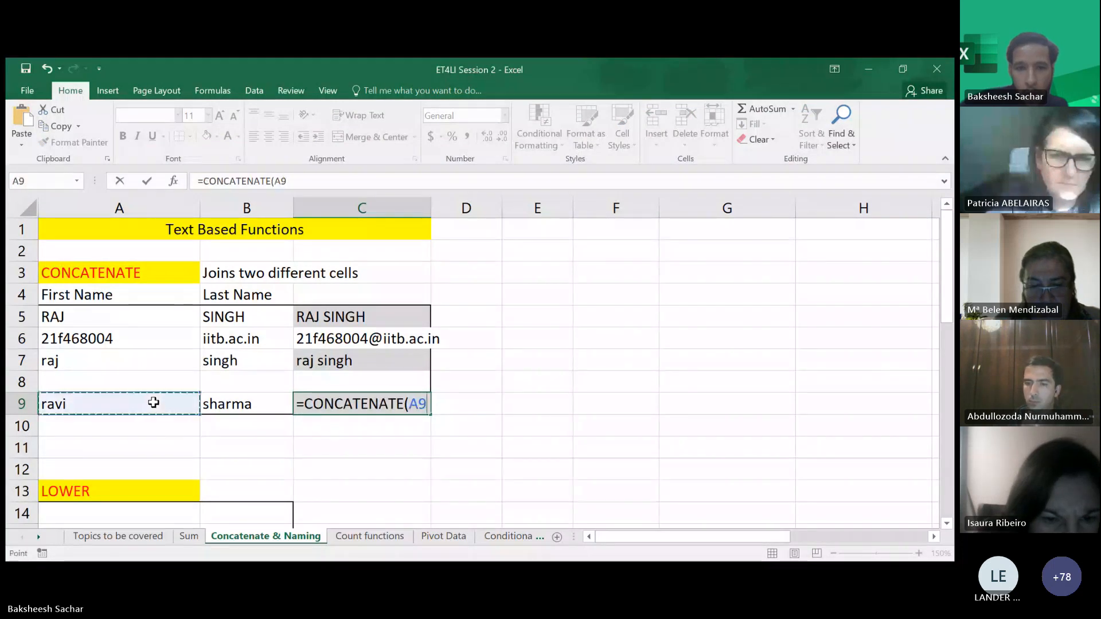
text(,)
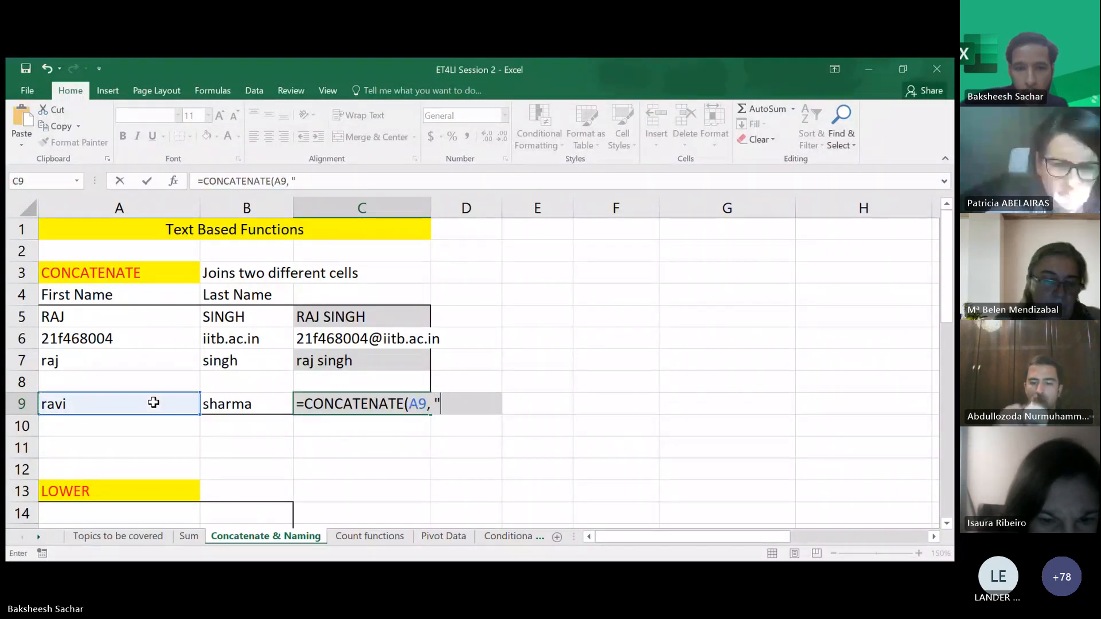
text( ")
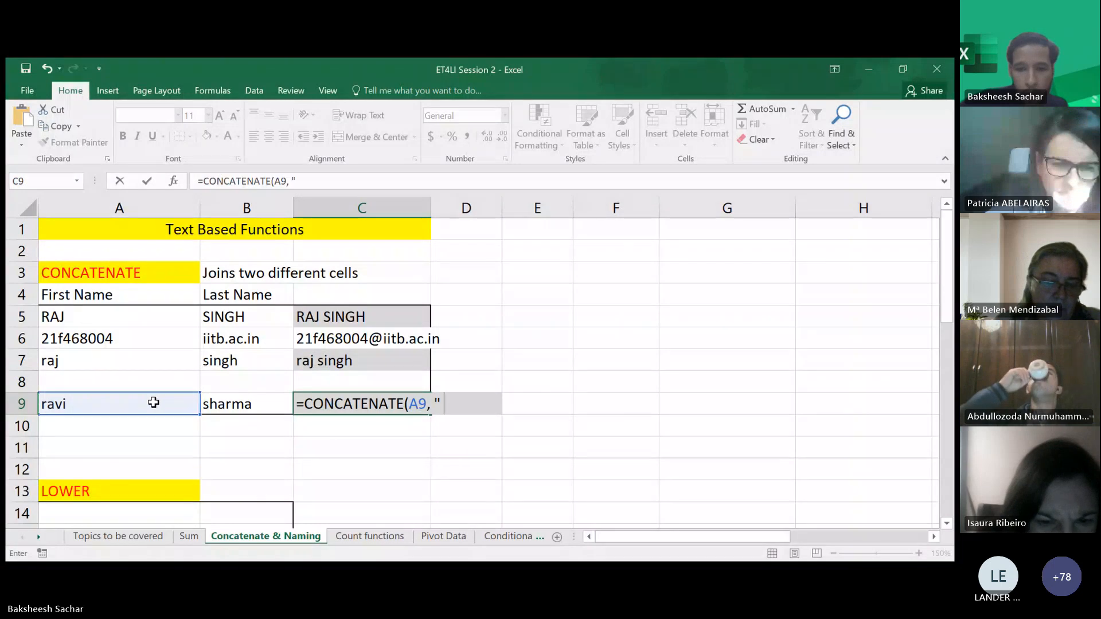
text( ")
click(226, 402)
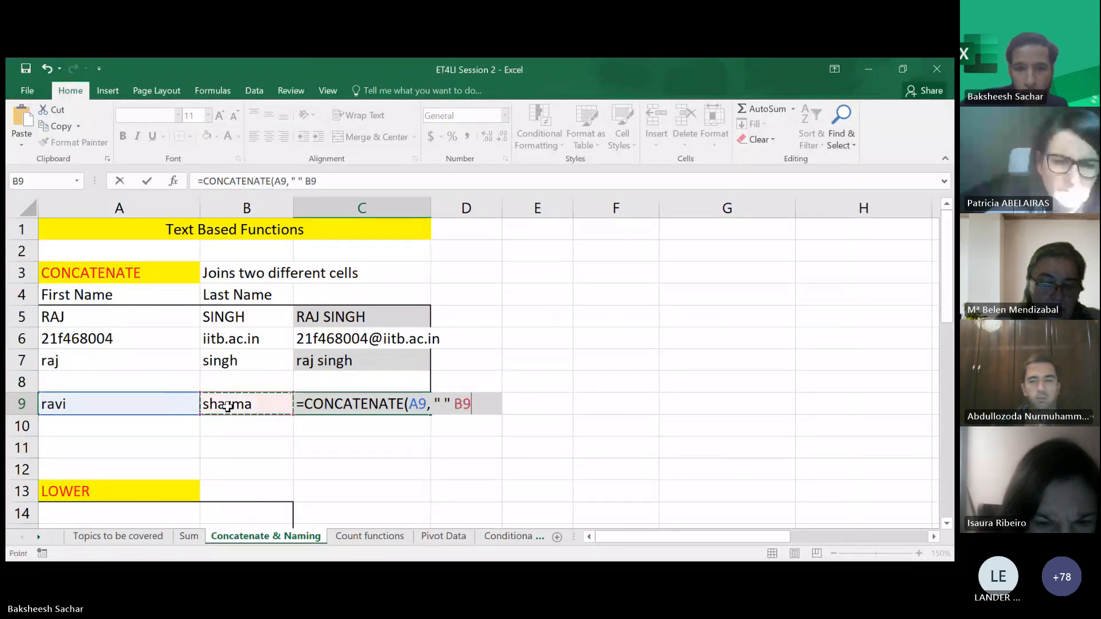
key(Return)
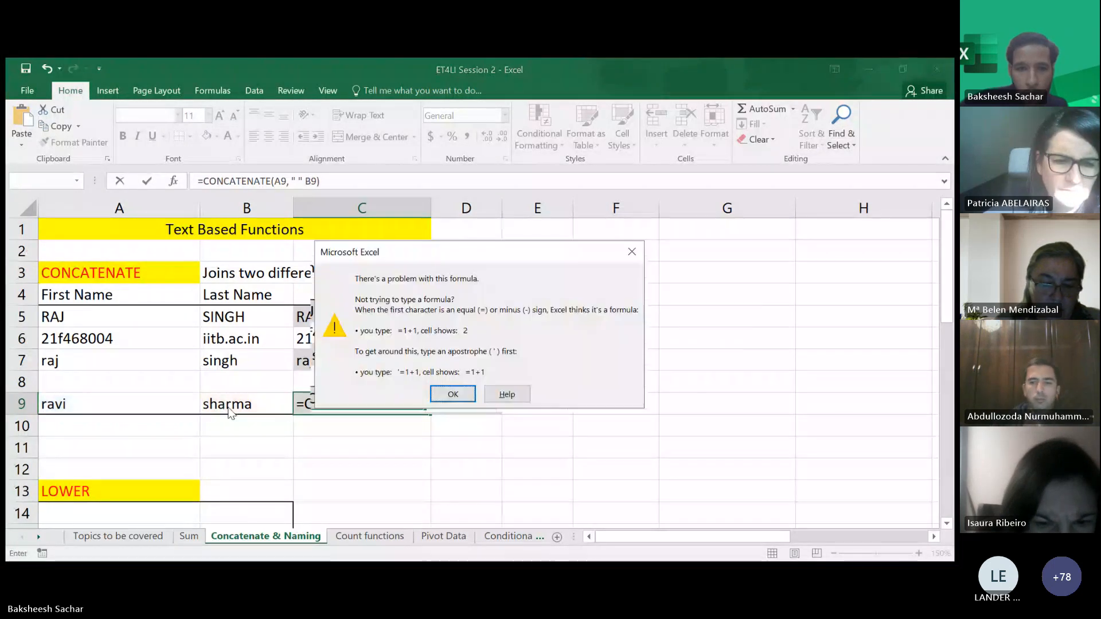
click(452, 395)
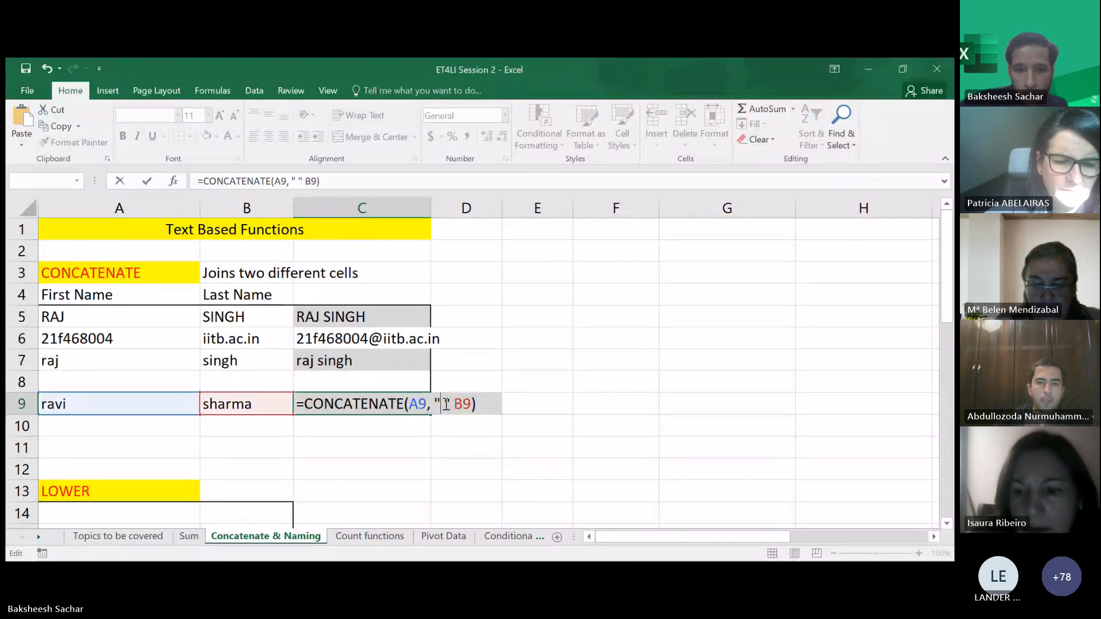
text(,)
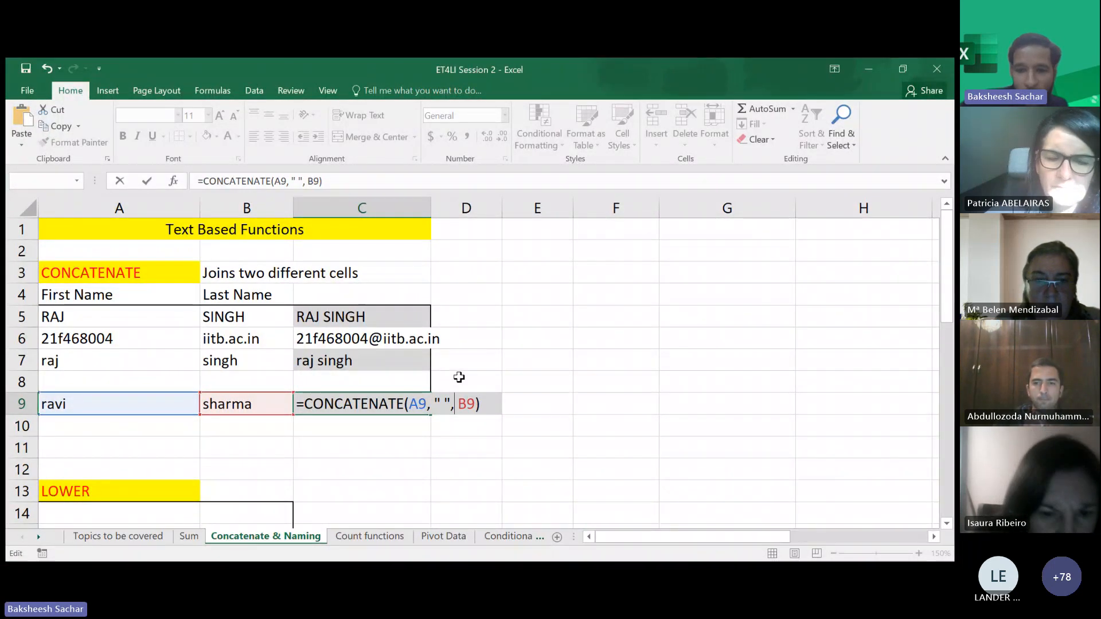
key(Return)
click(363, 440)
scroll(366, 440, down, 2)
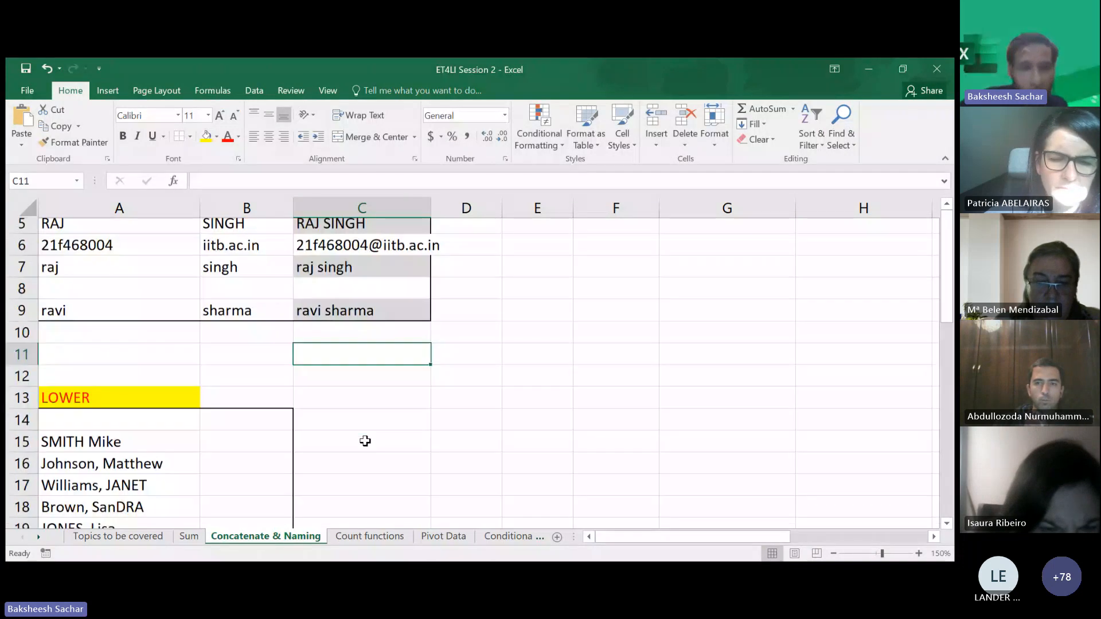
scroll(365, 442, down, 2)
click(322, 353)
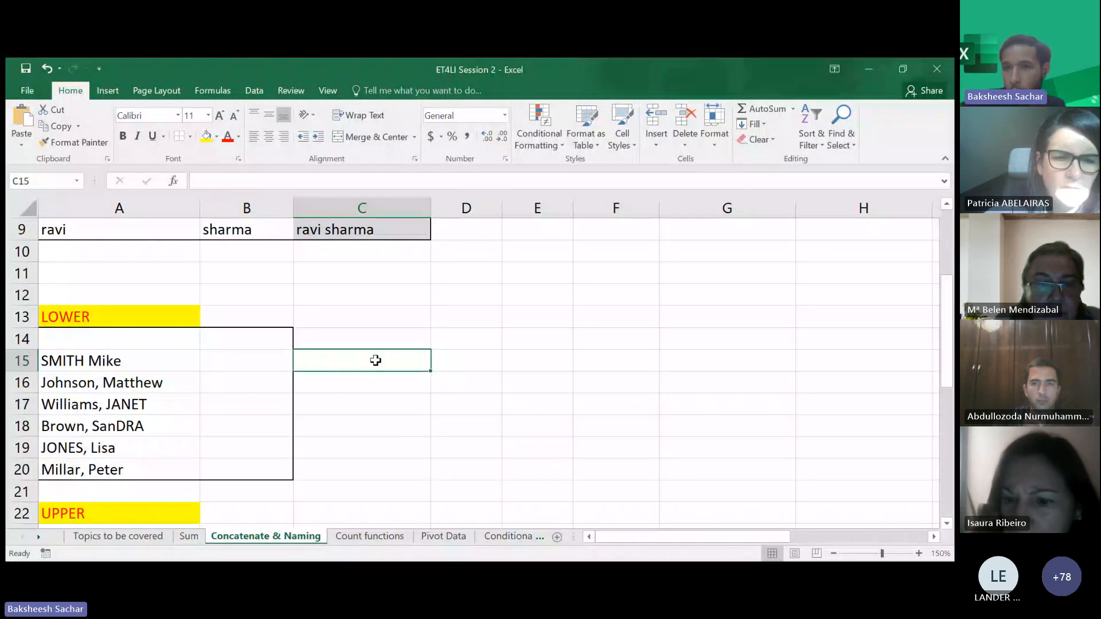
click(884, 191)
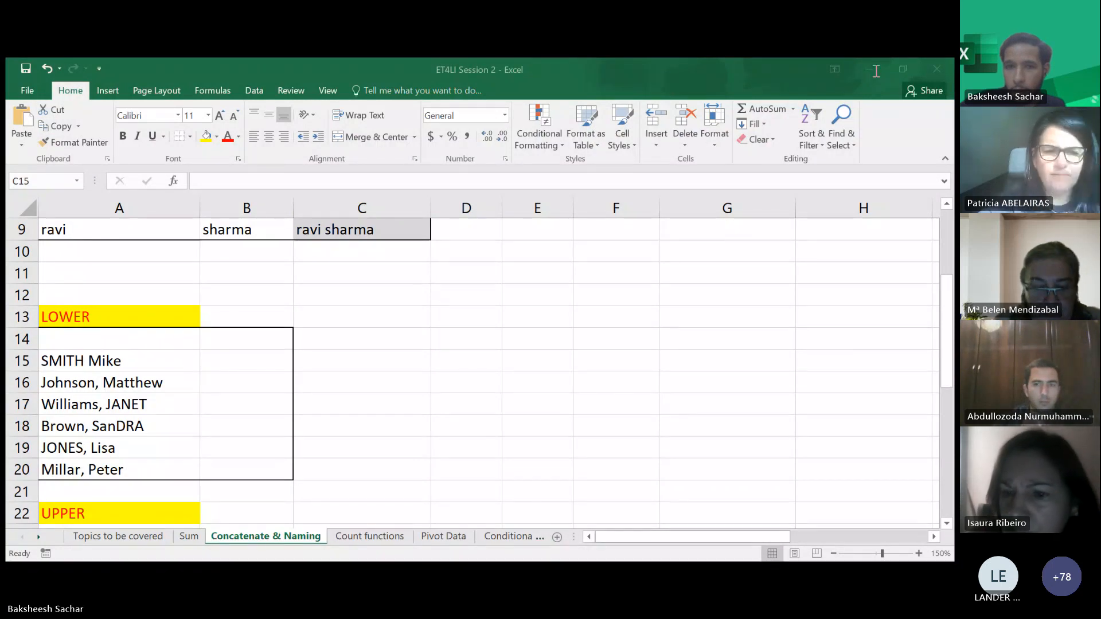
click(360, 339)
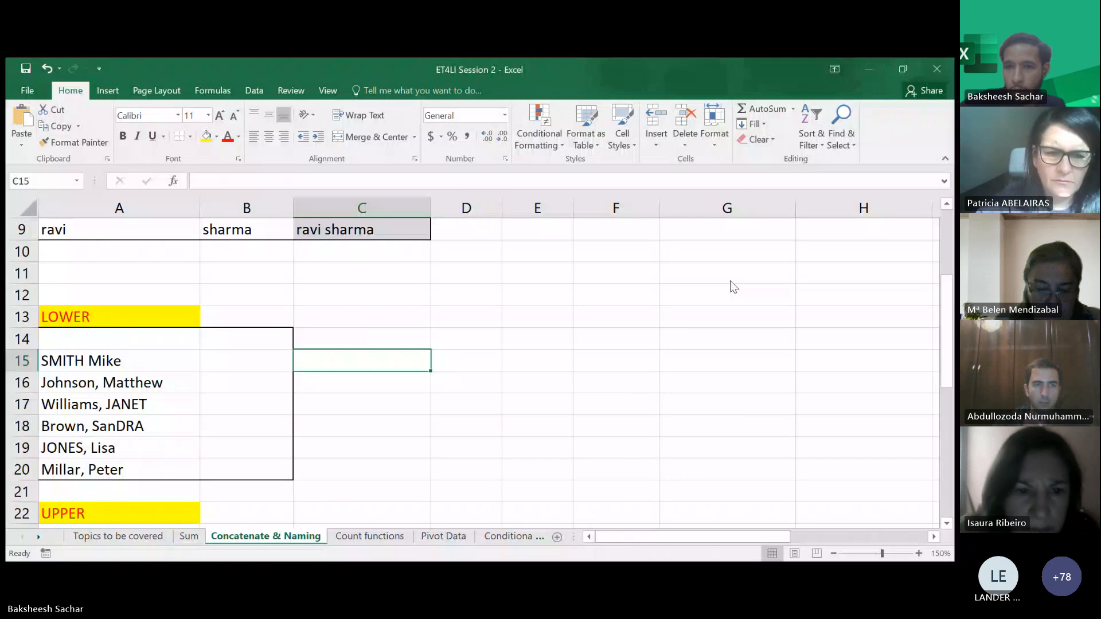
click(724, 193)
click(332, 366)
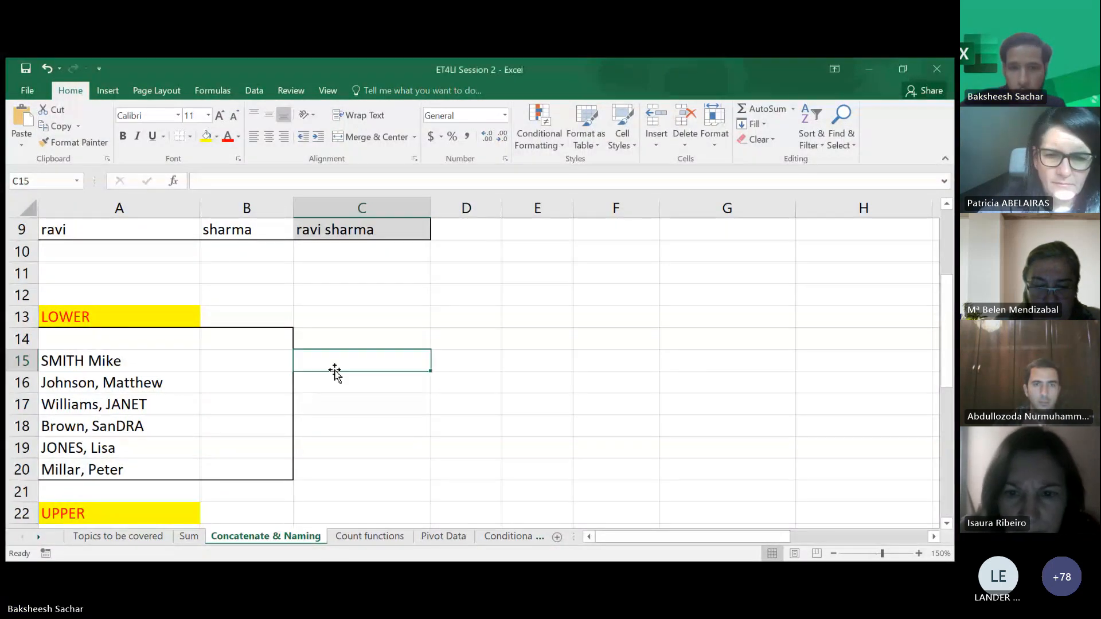
double_click(353, 361)
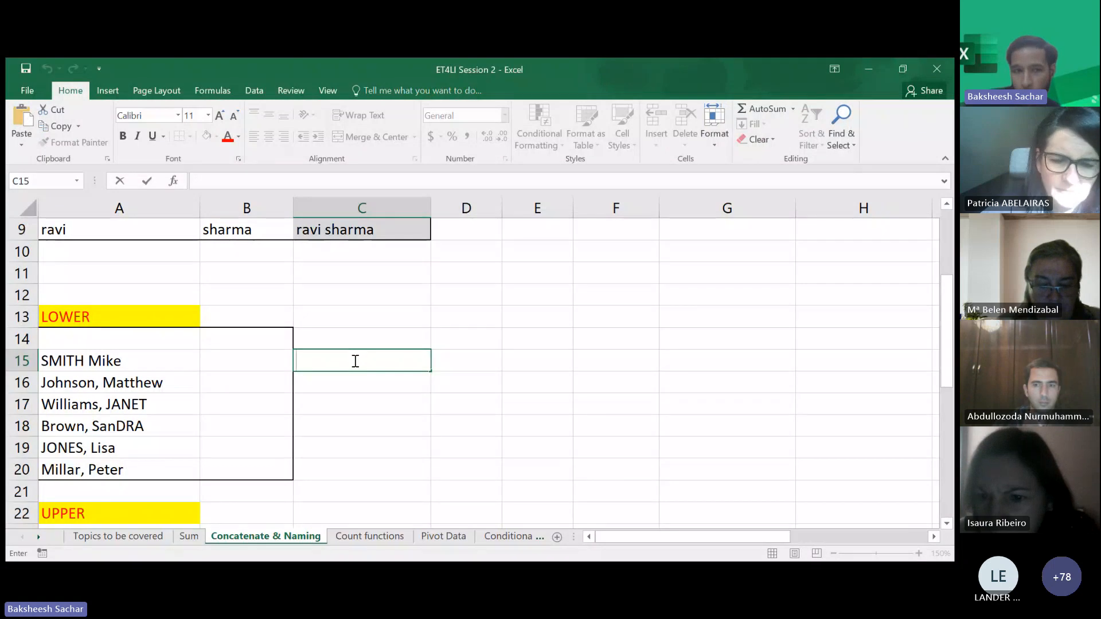
click(109, 367)
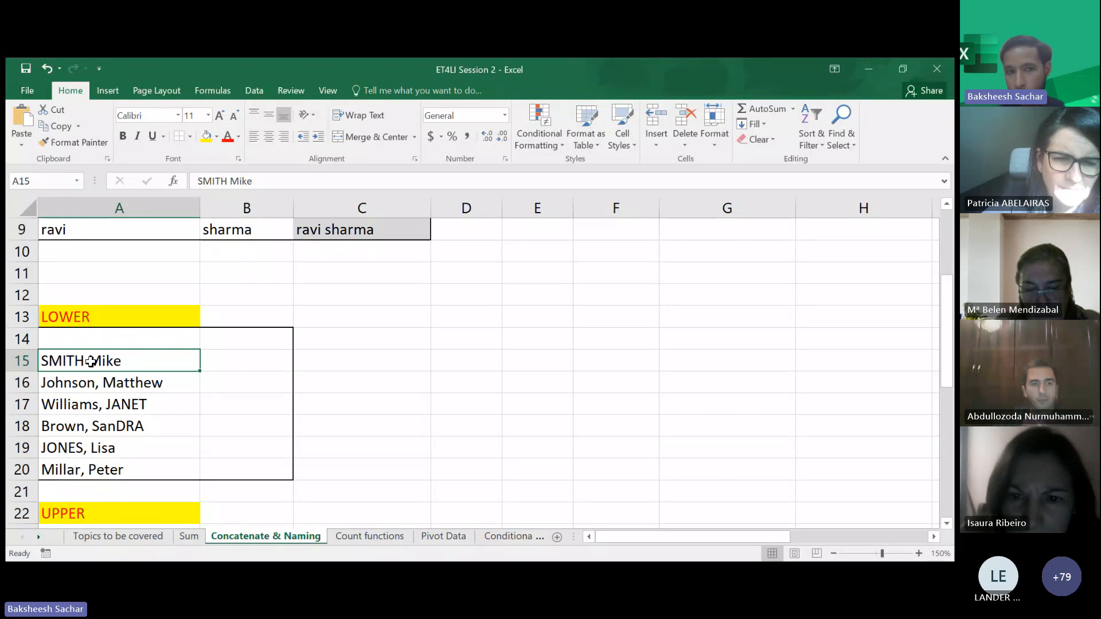
click(316, 363)
double_click(319, 363)
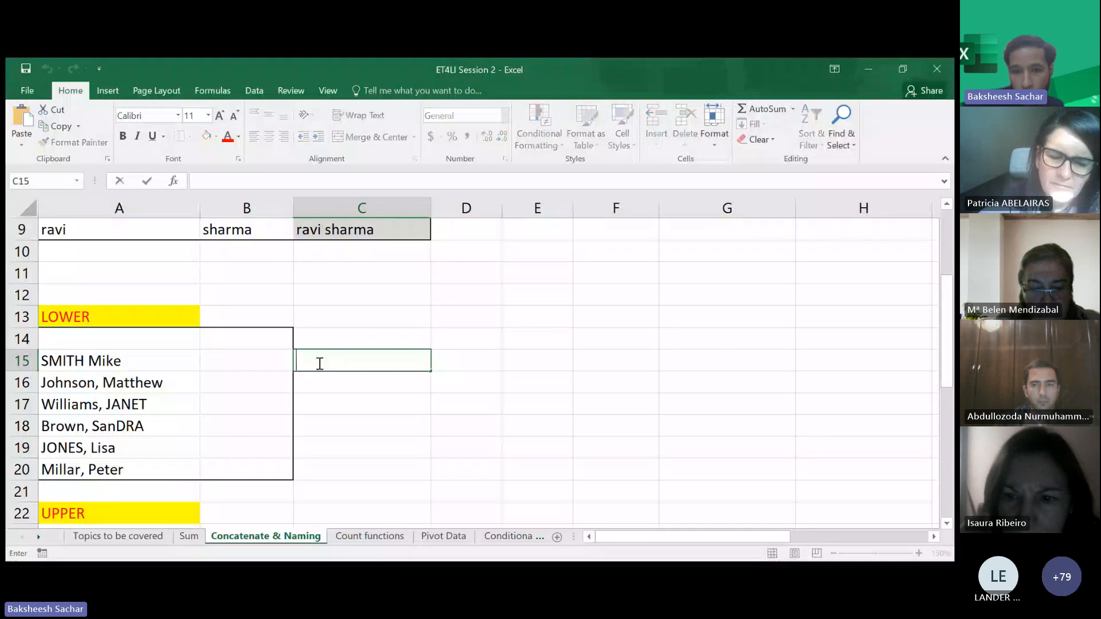
text(=)
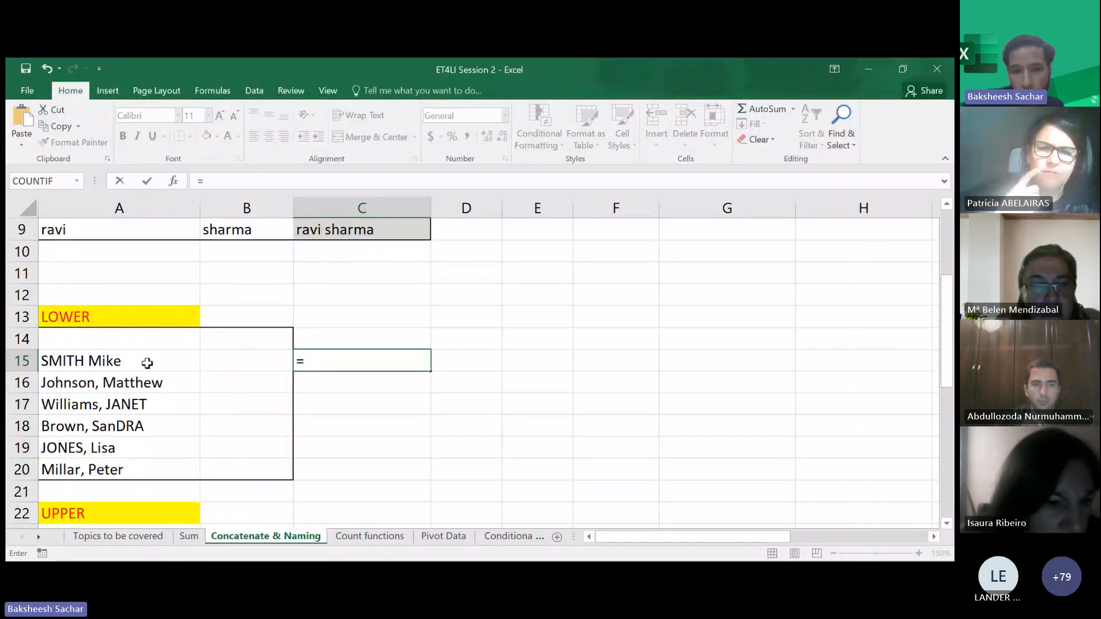
text(lowe)
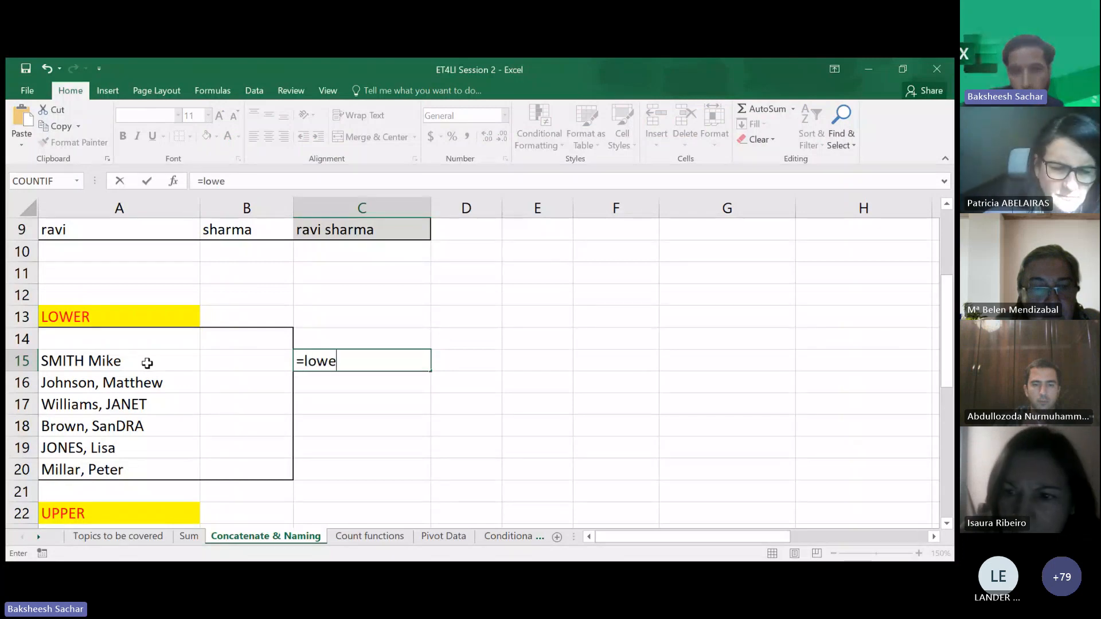
key(Tab)
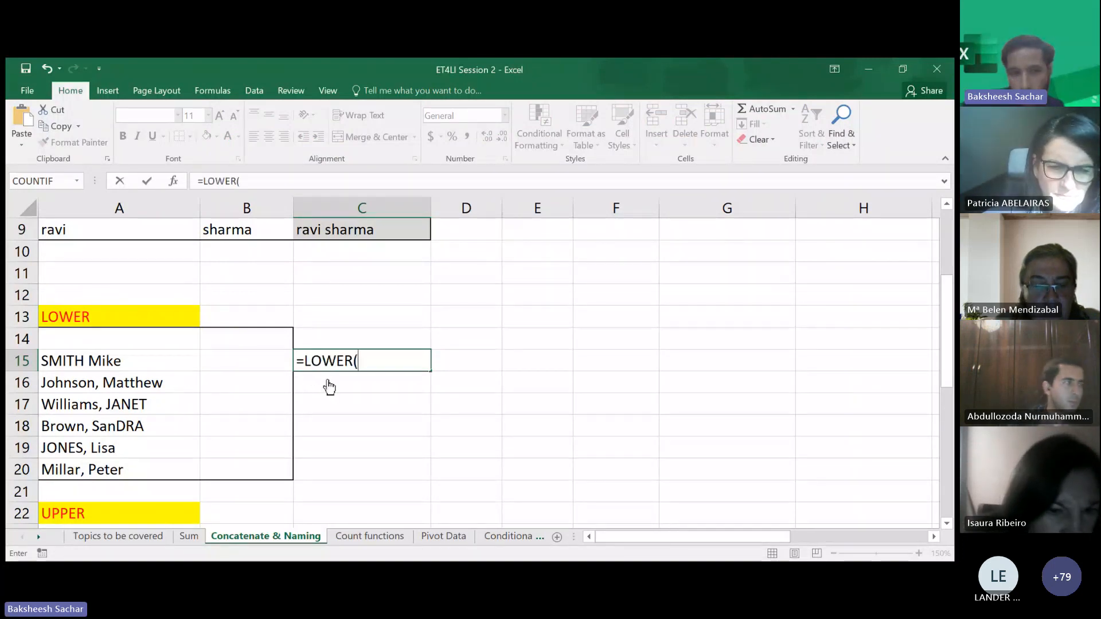
click(106, 364)
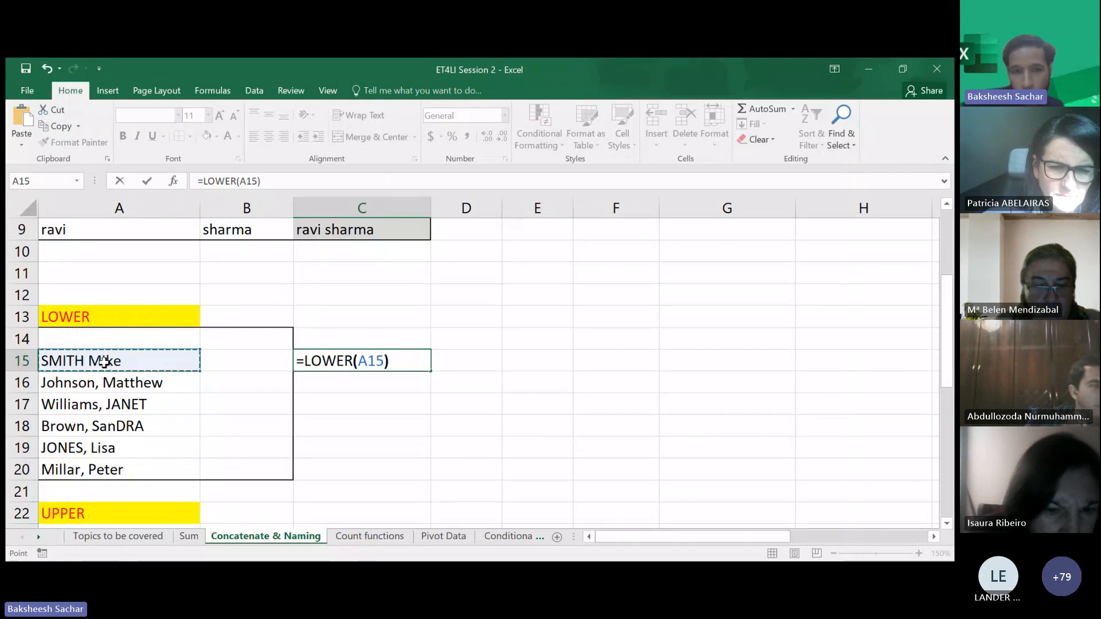
key(Return)
- Fill the LOWER formula down from C15 through C20
click(346, 353)
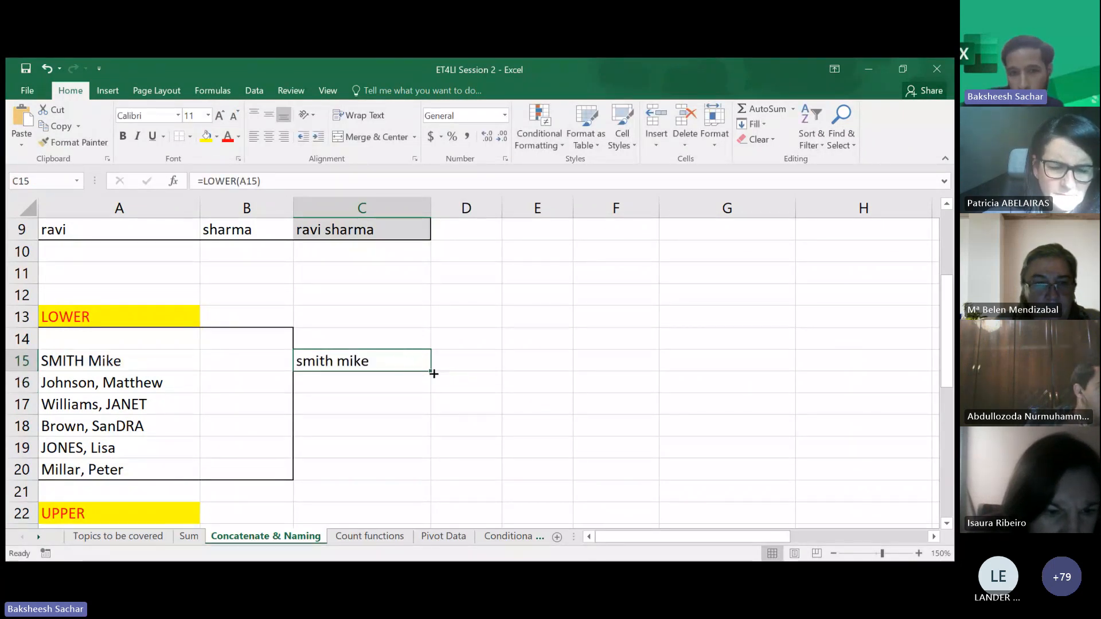
drag(431, 371, 415, 470)
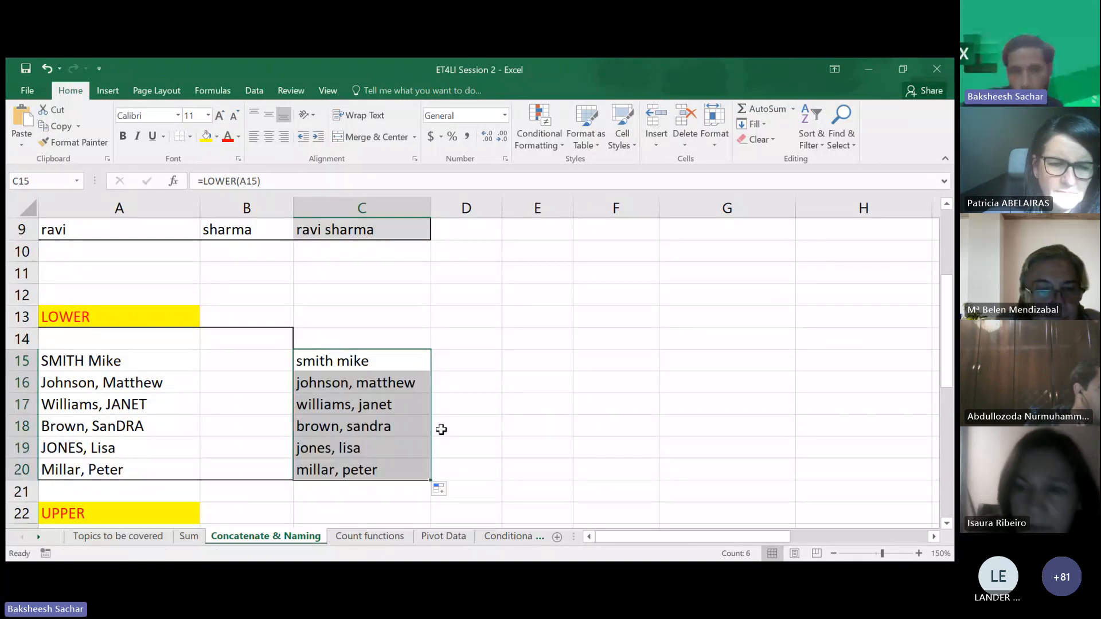
click(469, 452)
scroll(469, 444, down, 1)
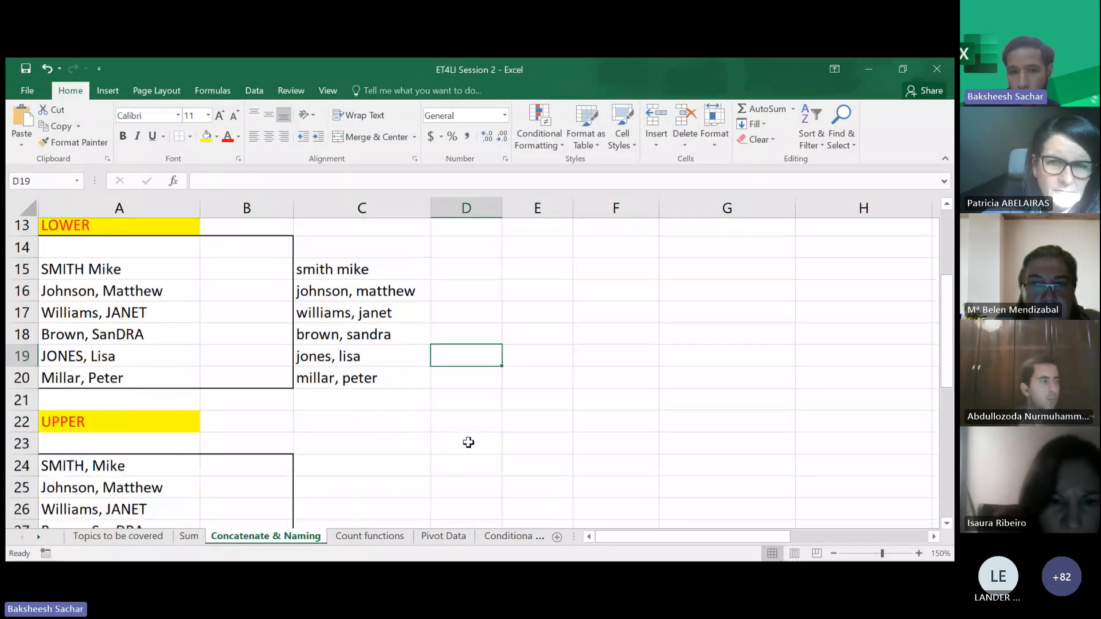
scroll(468, 443, down, 2)
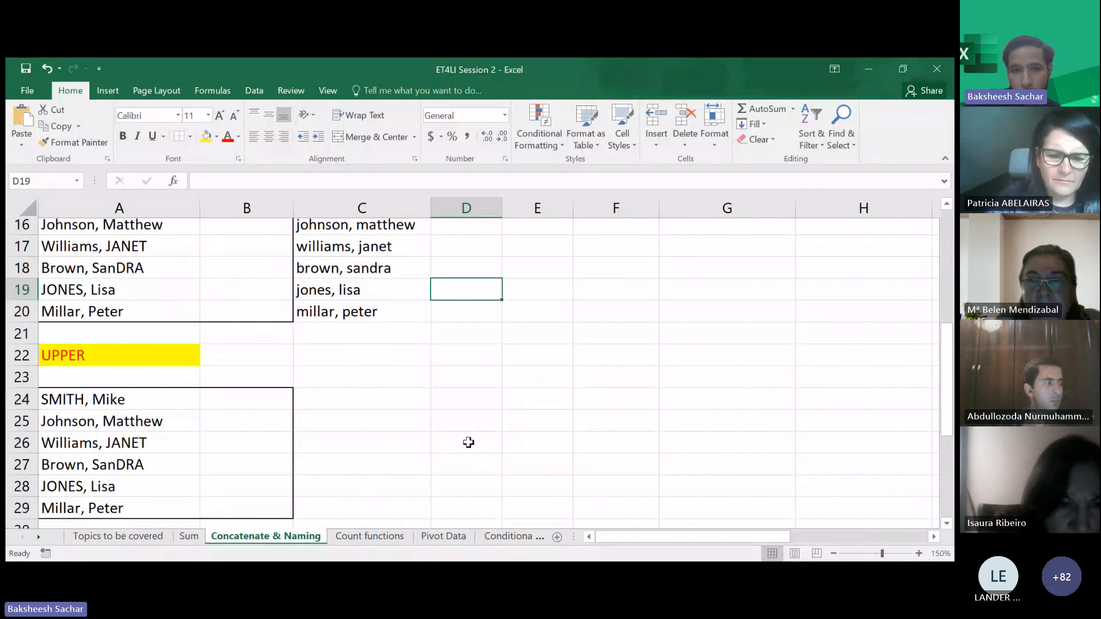
click(359, 408)
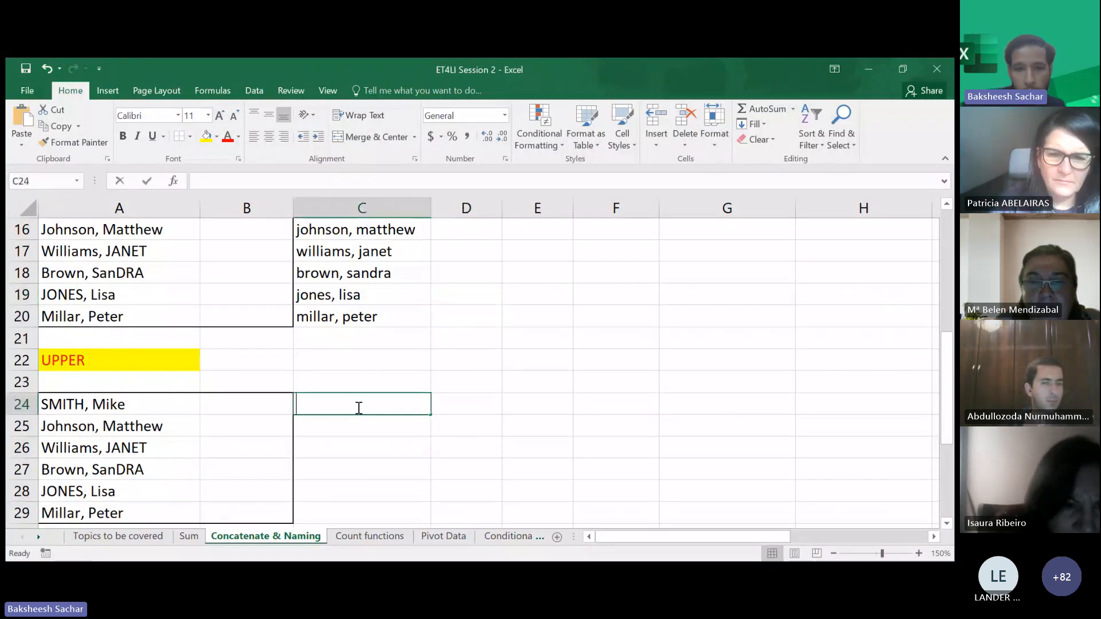
text(=u)
key(BackSpace)
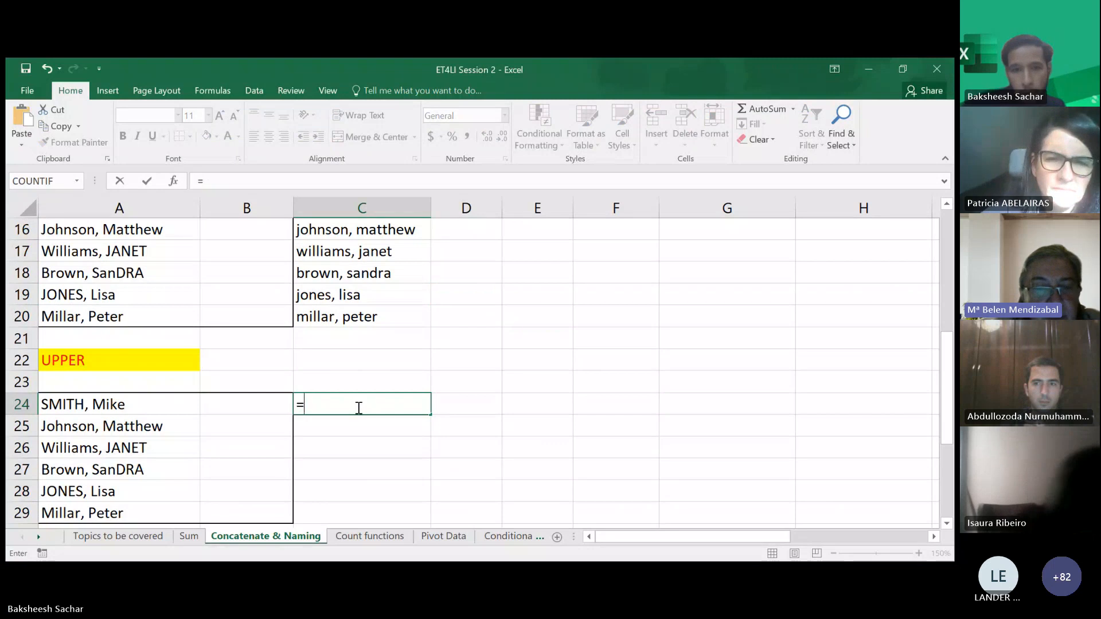
key(Escape)
- Enter =LOWER(A15) in D15 as a second LOWER example
click(412, 341)
scroll(413, 340, up, 2)
click(383, 317)
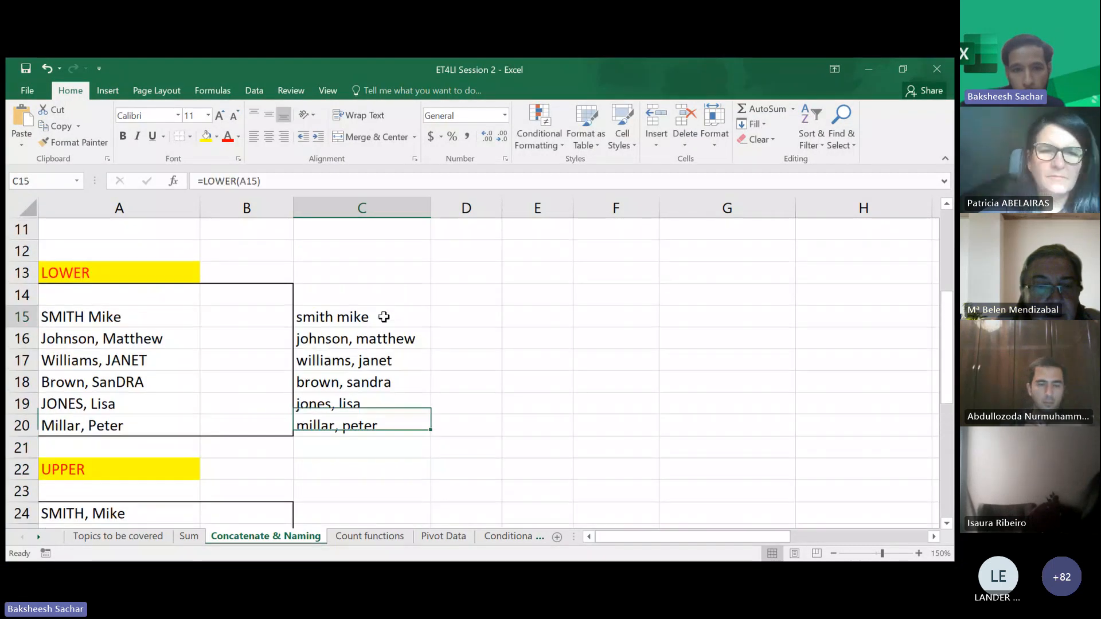
click(457, 317)
text(=)
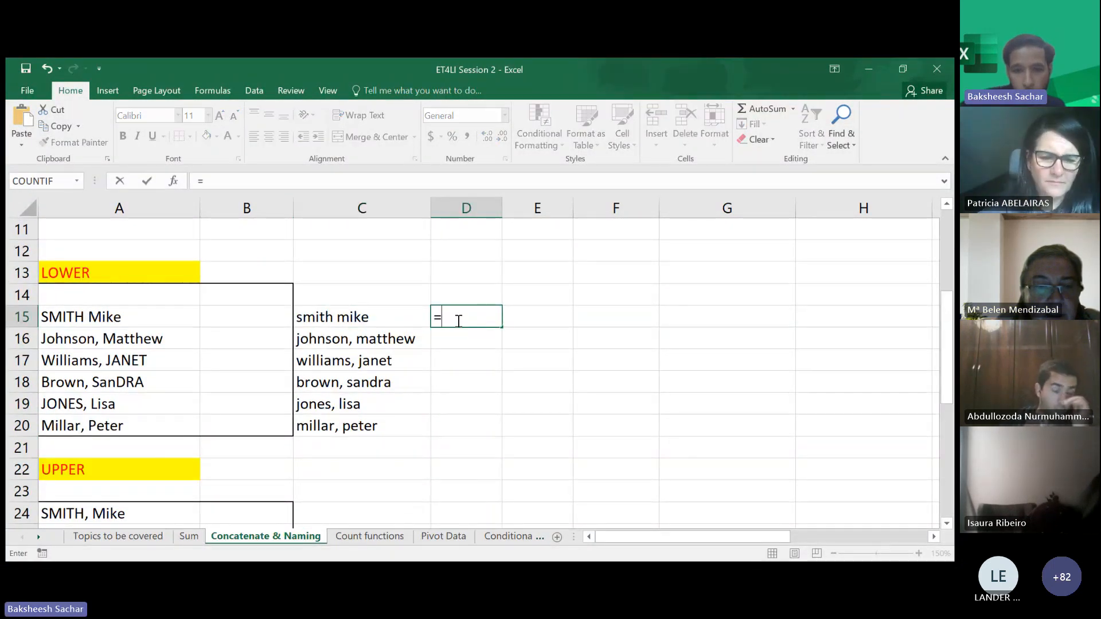
text(lower)
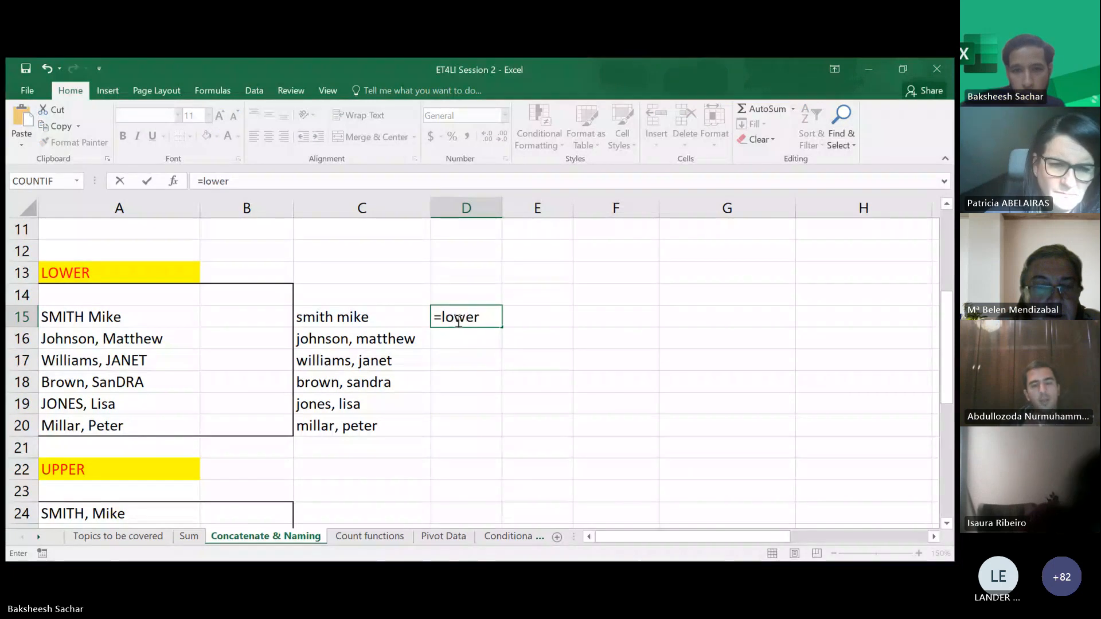
key(Tab)
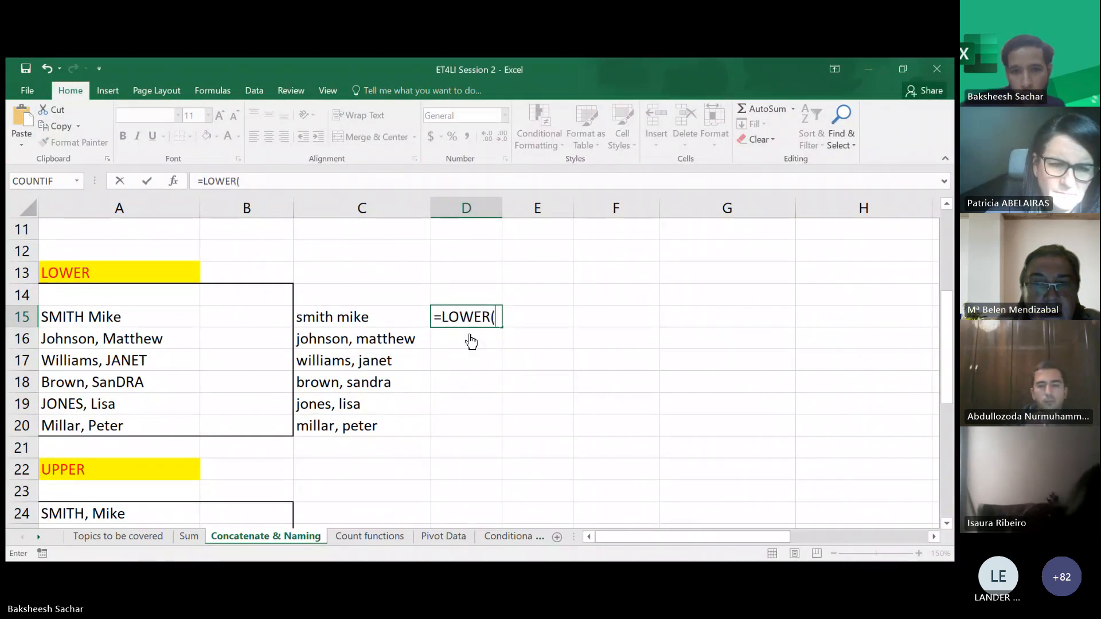
click(93, 317)
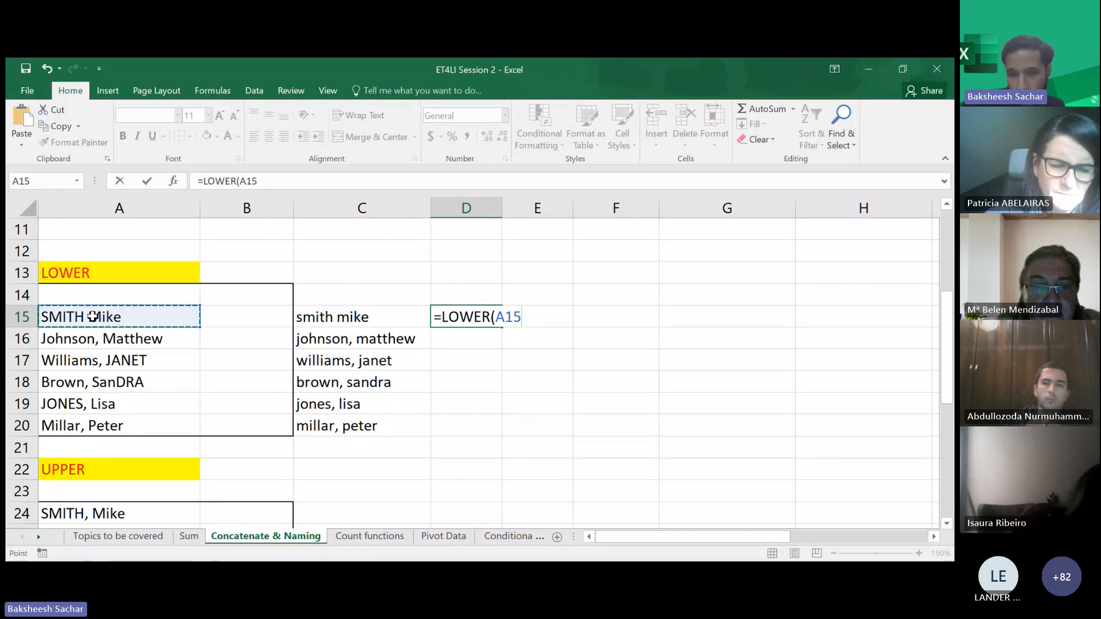
text())
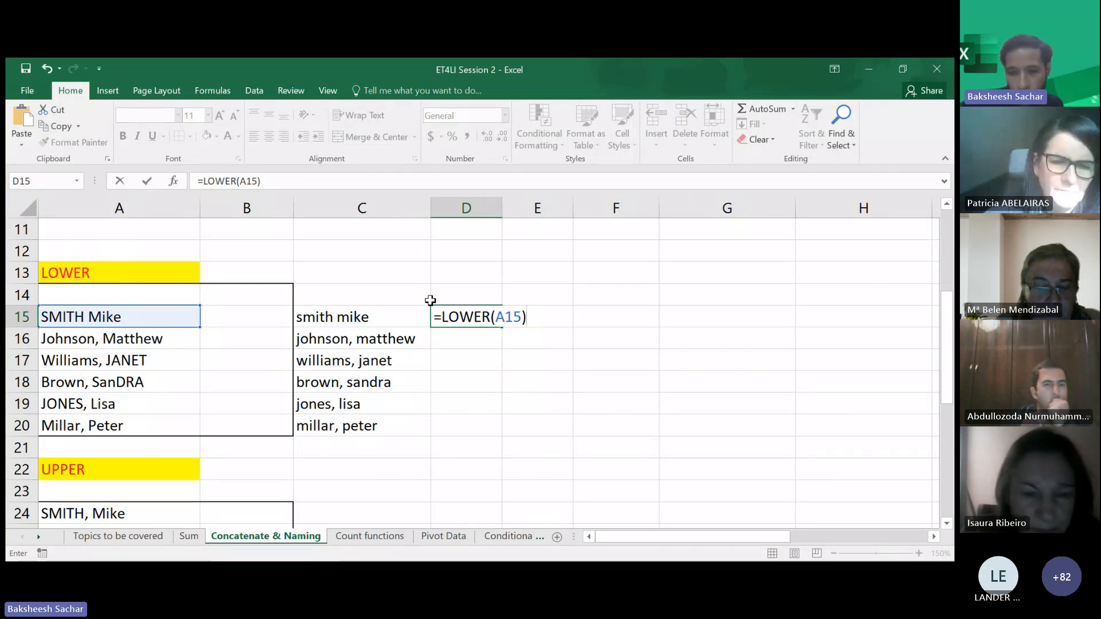
key(Return)
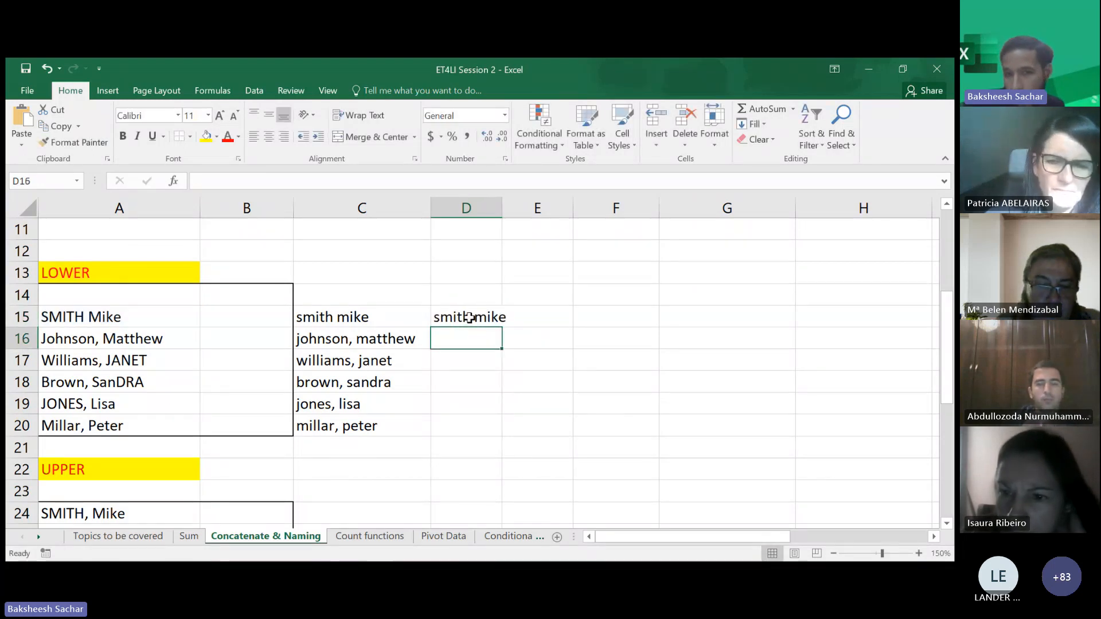
click(470, 317)
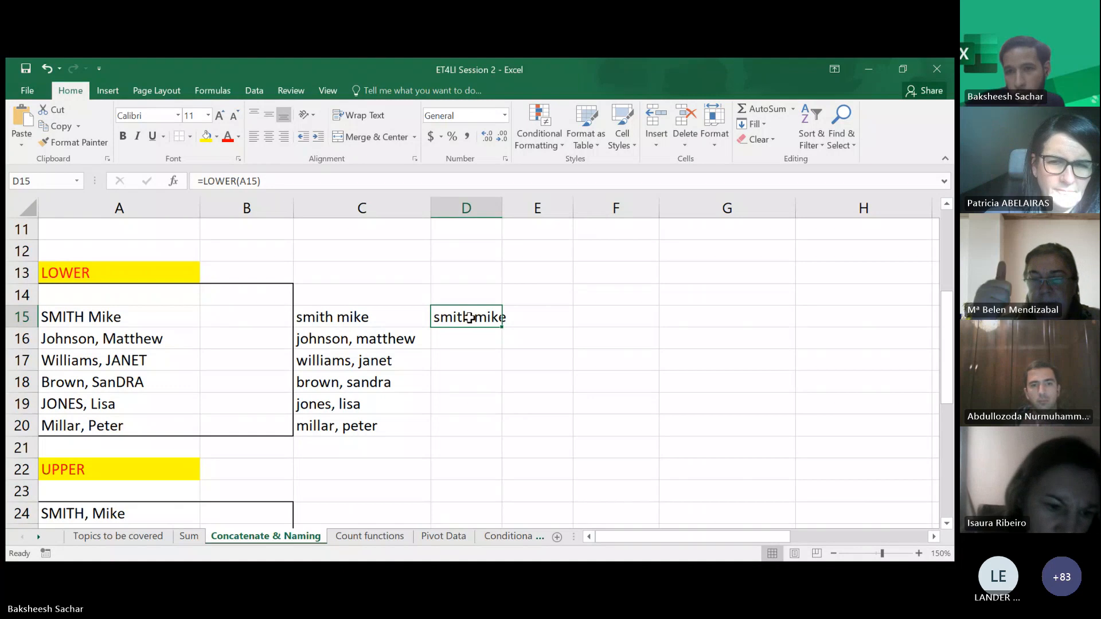
click(852, 151)
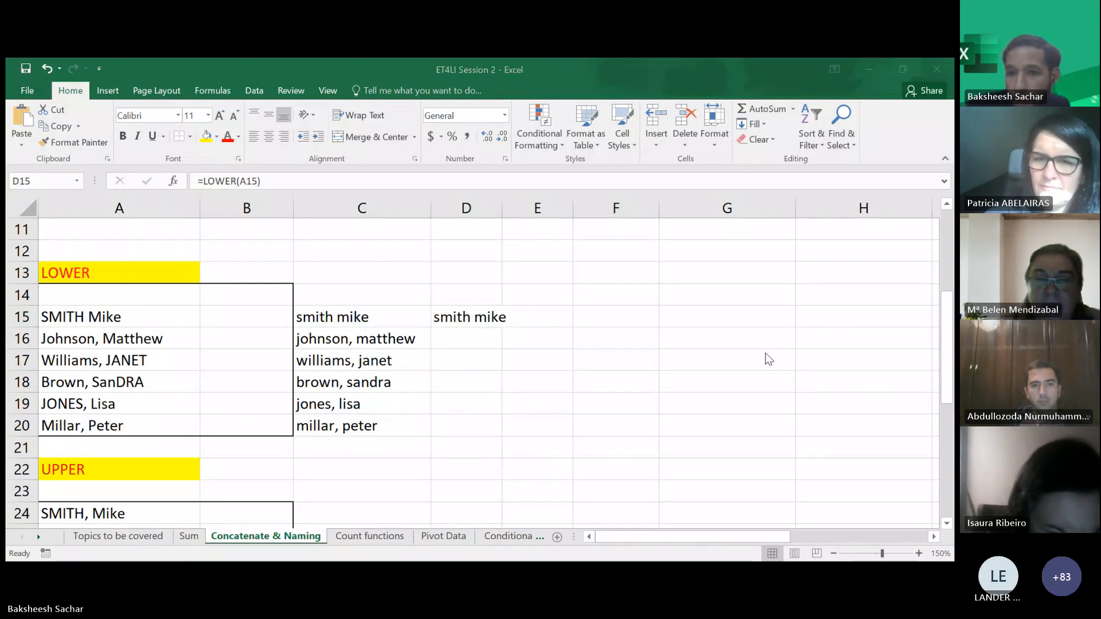
click(884, 77)
click(471, 357)
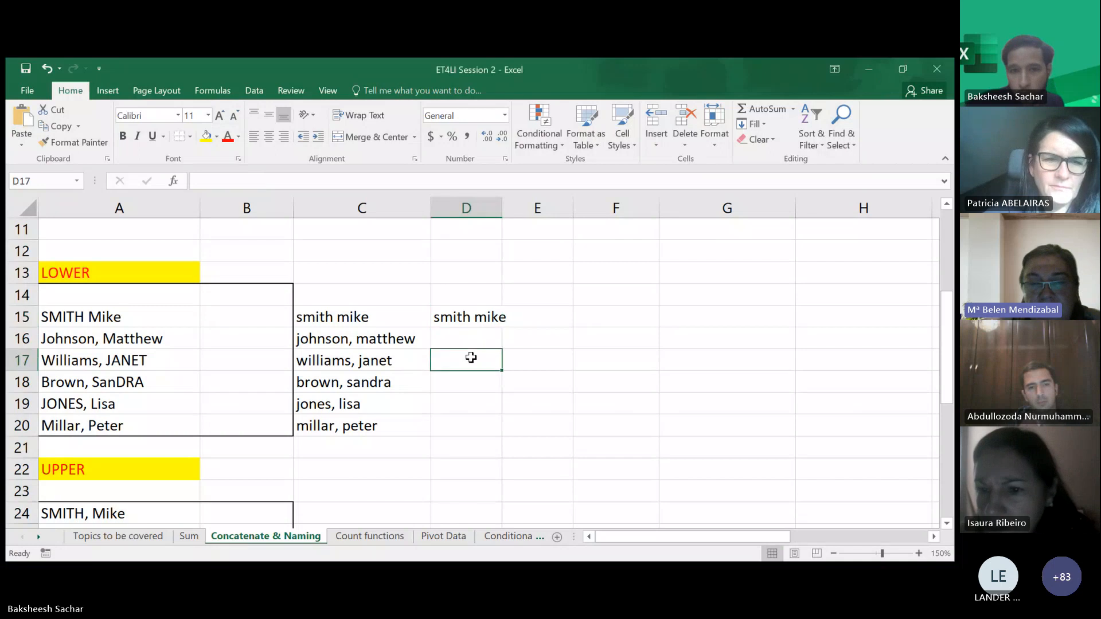
click(465, 340)
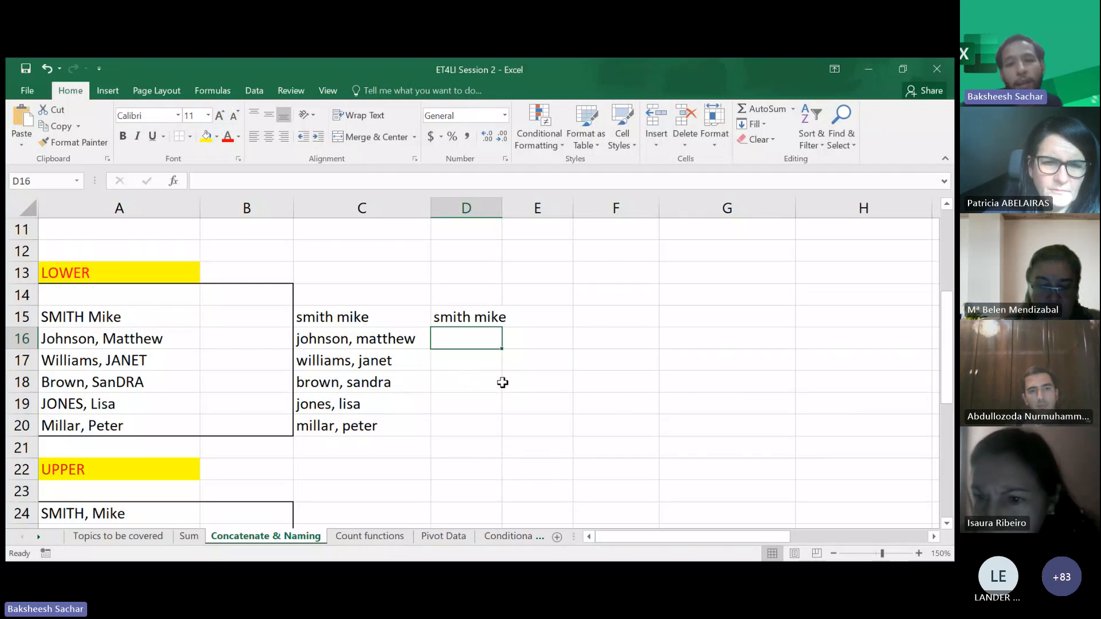
click(467, 446)
- Enter =UPPER(A24) in C24 and fill it down through C29 to convert the names to upper case
scroll(467, 445, down, 2)
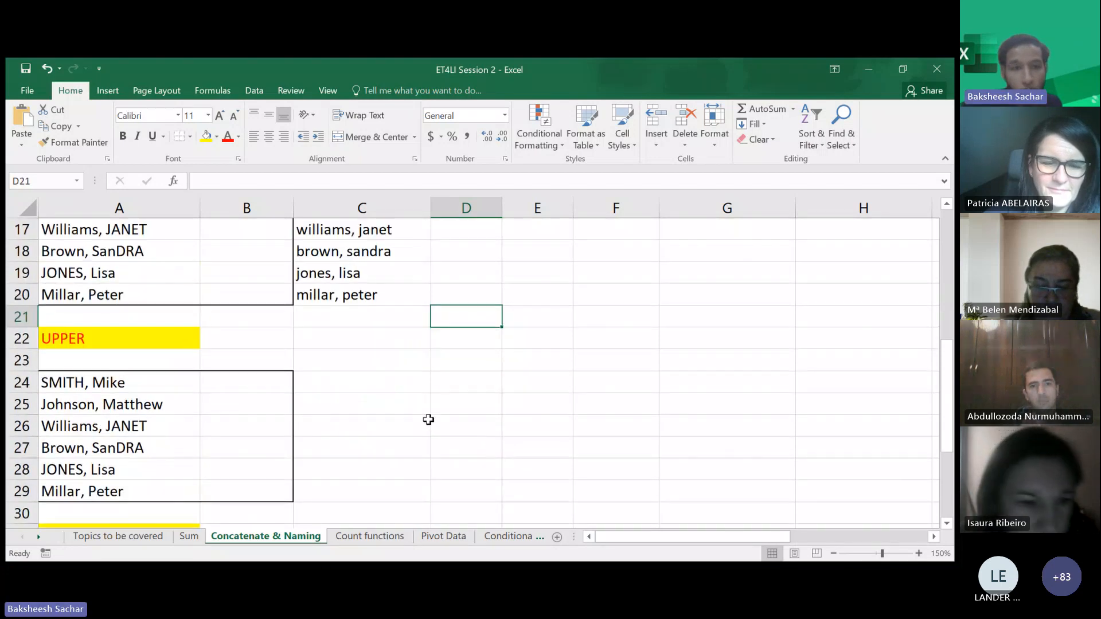
click(365, 384)
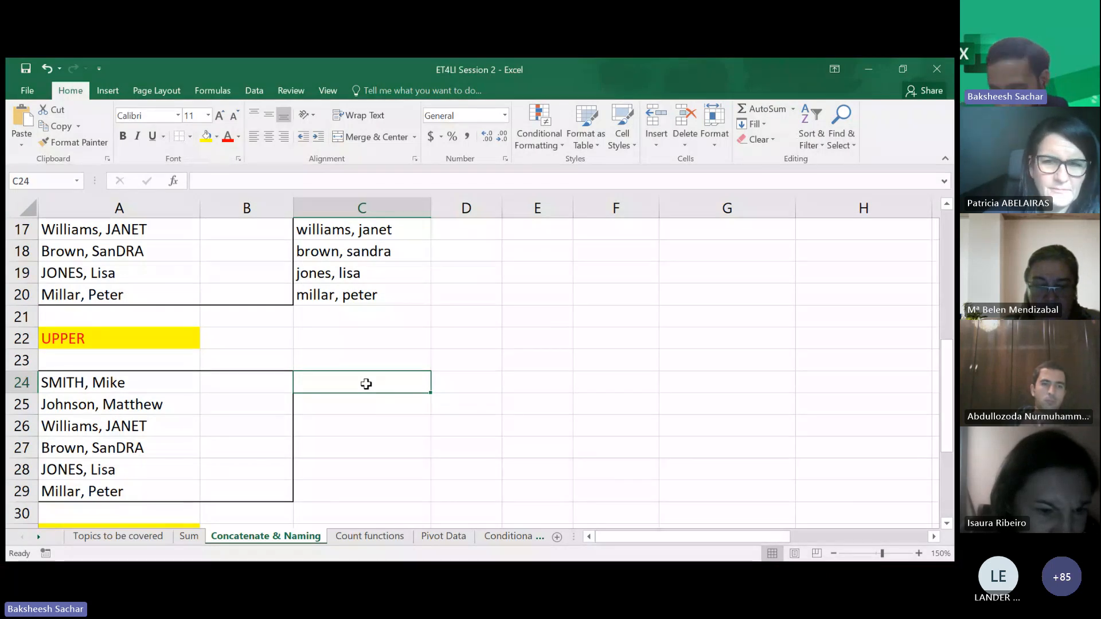
text(=)
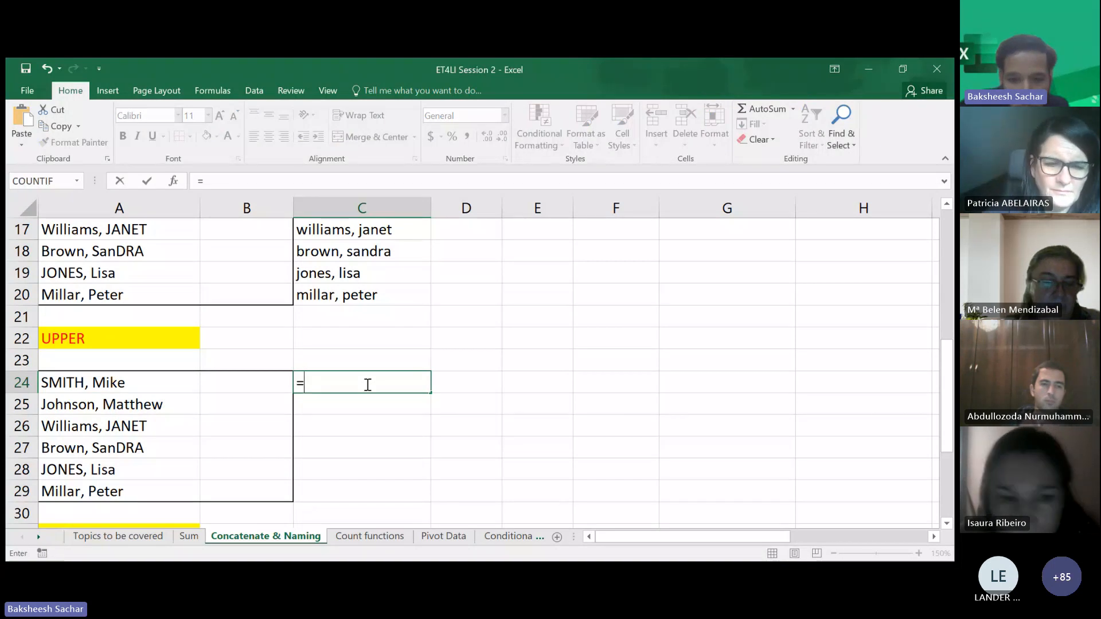
text(upp)
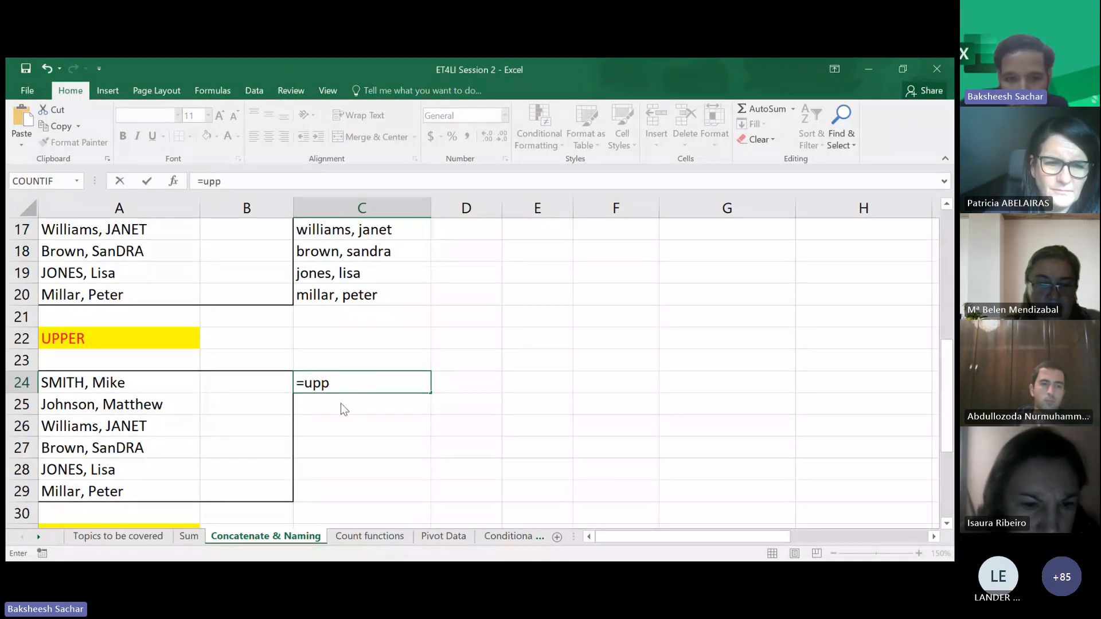
key(Tab)
click(139, 385)
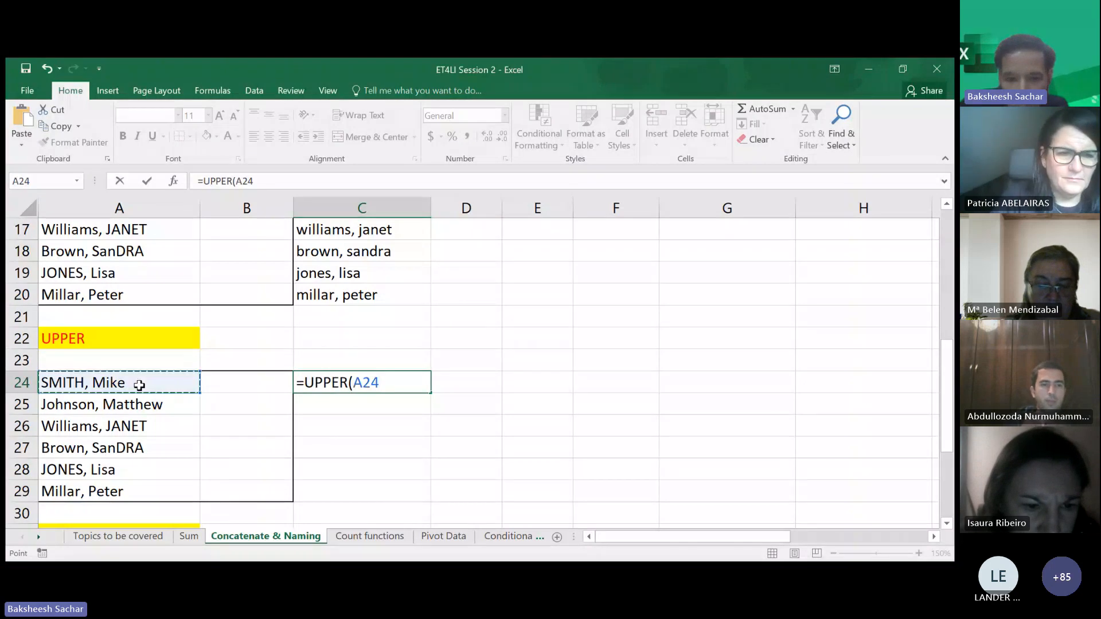
text())
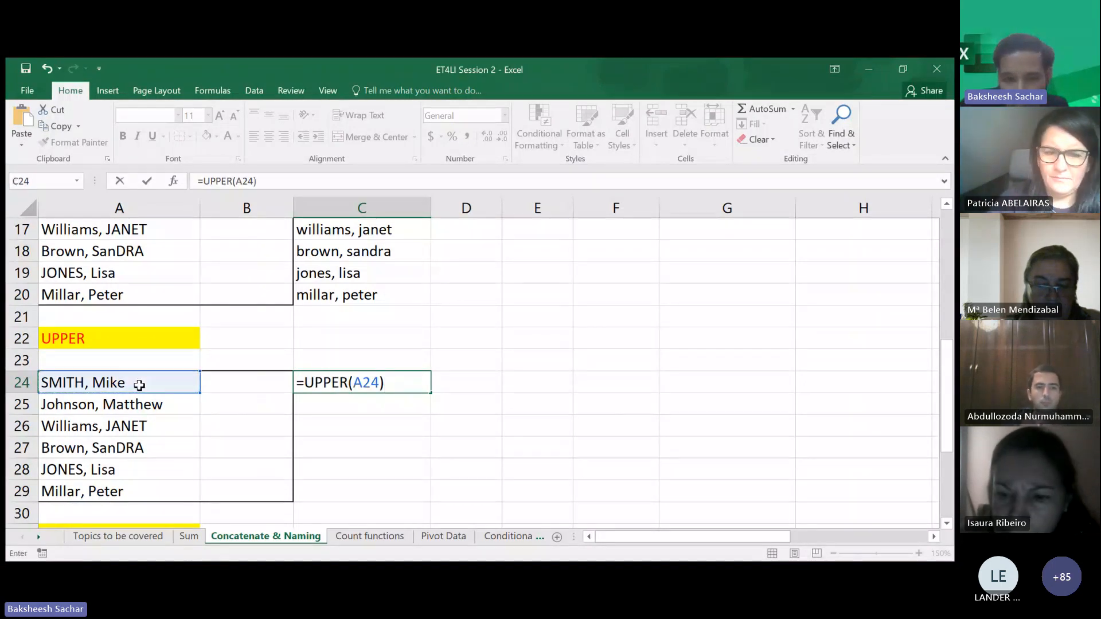
key(Return)
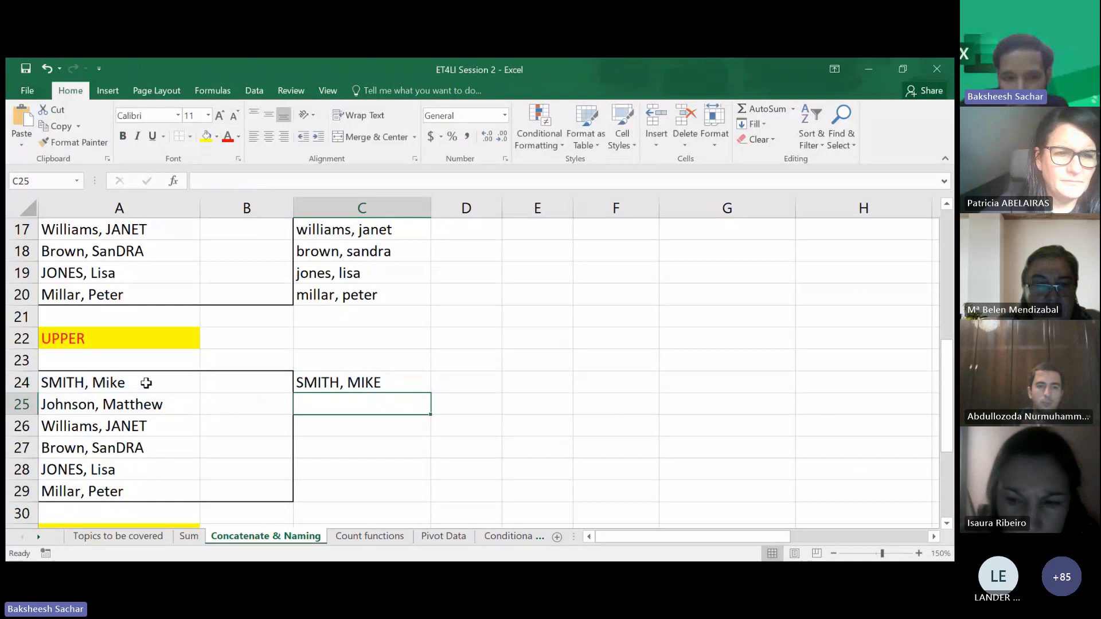
click(414, 381)
drag(430, 393, 416, 509)
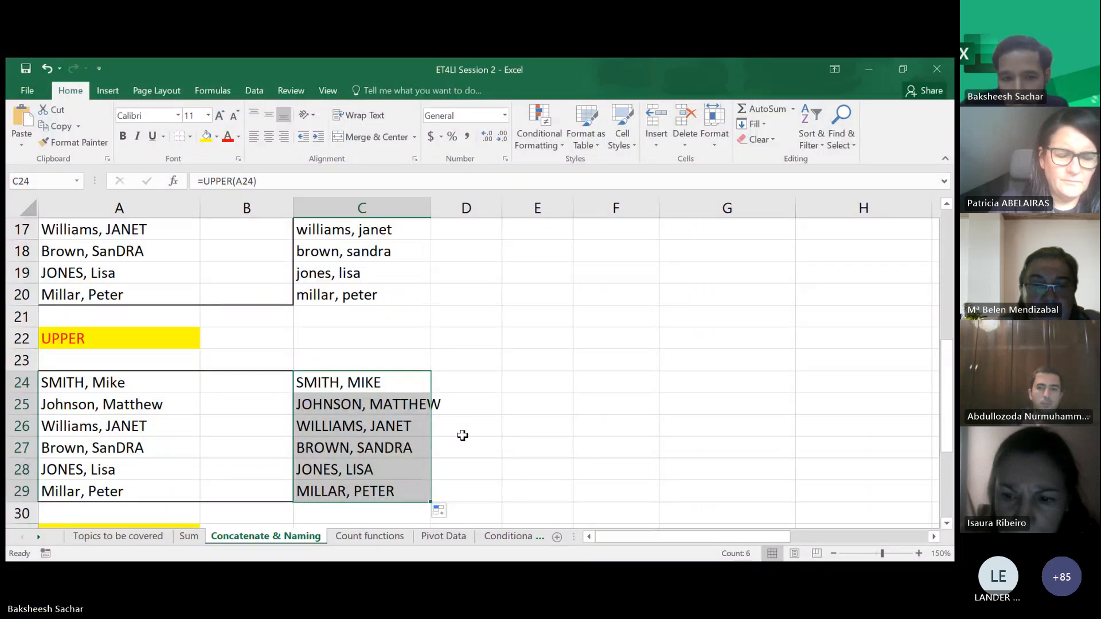
- Enter =PROPER(A33) in C33 and fill it down through C38 to convert the names to proper case
scroll(483, 442, down, 1)
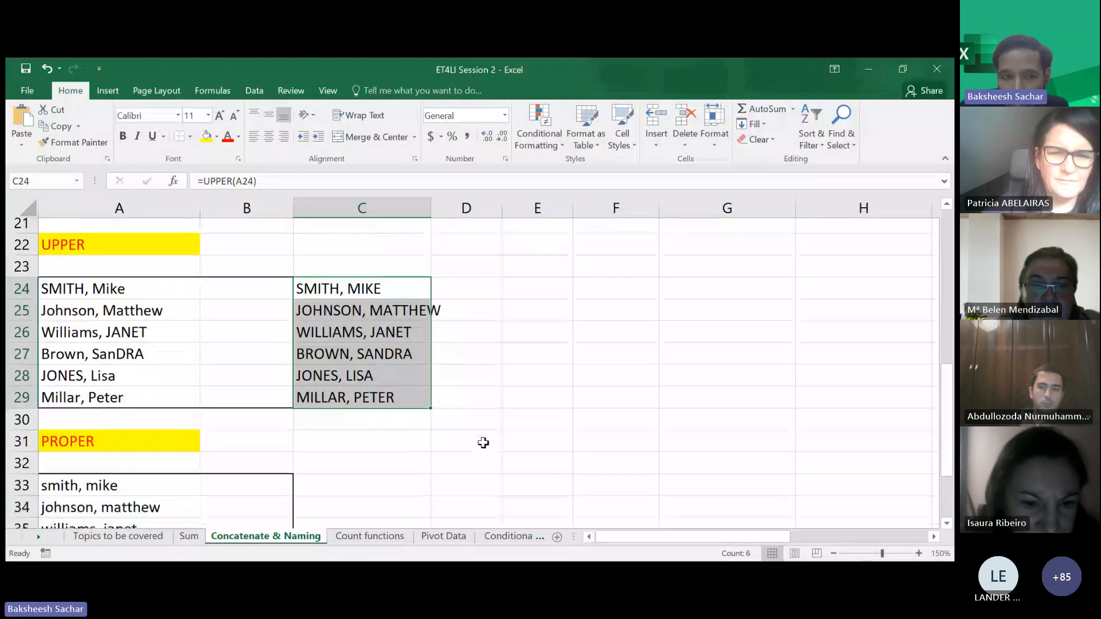
scroll(484, 443, down, 1)
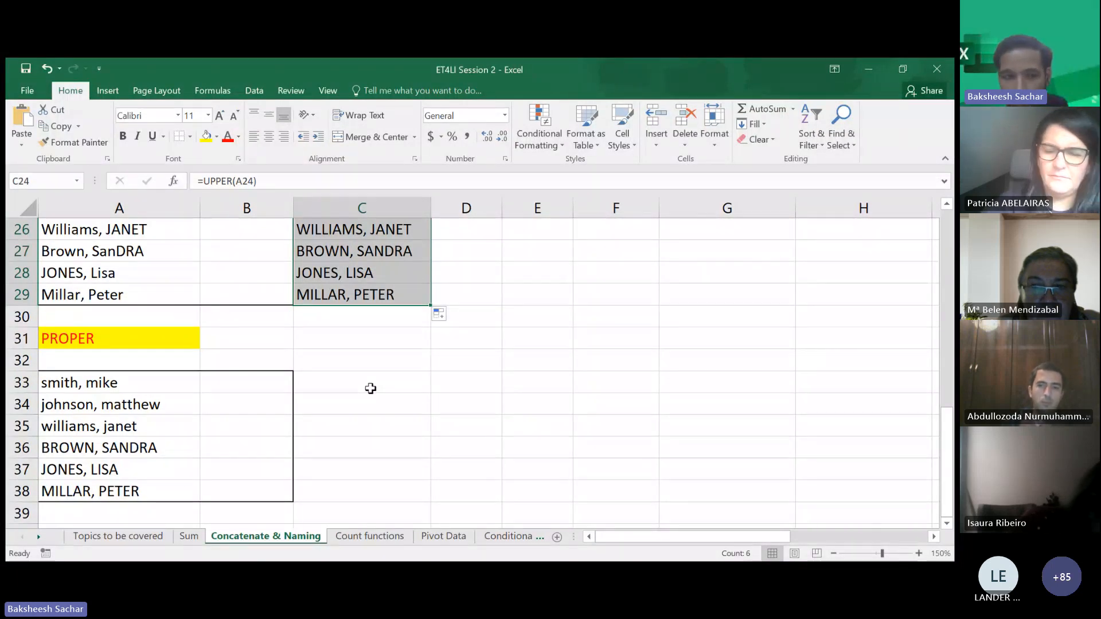
click(370, 389)
double_click(370, 389)
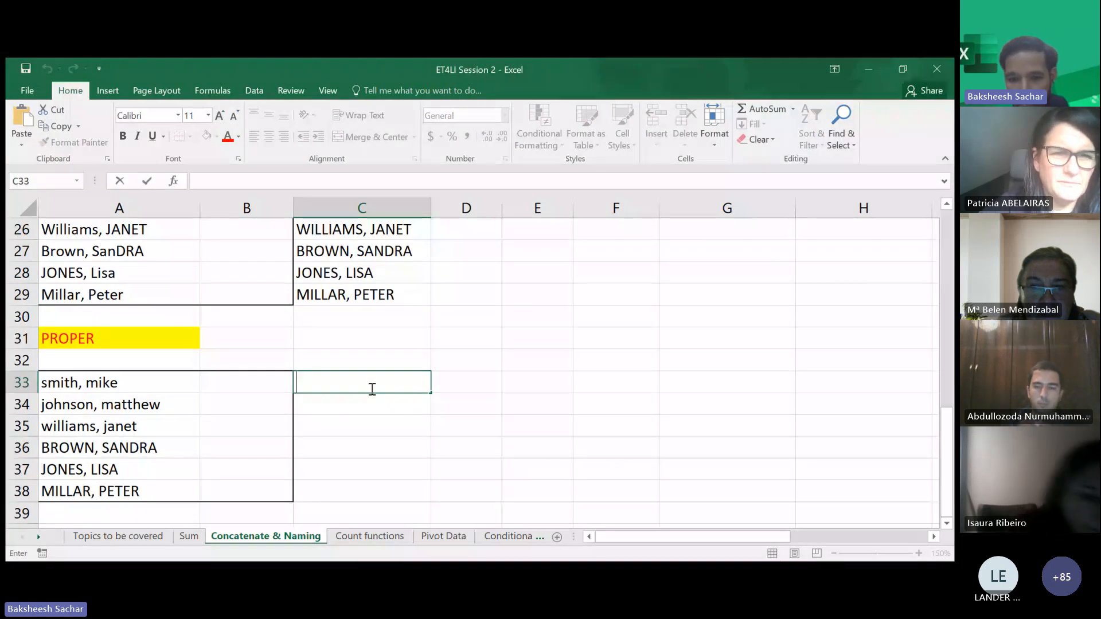
text(=proper)
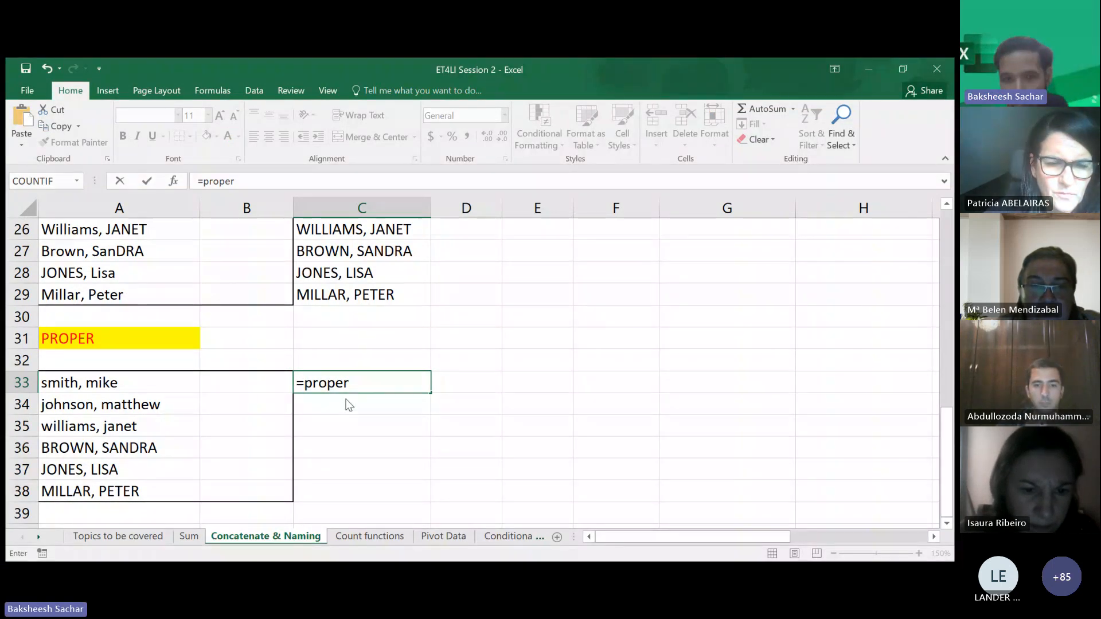
click(122, 383)
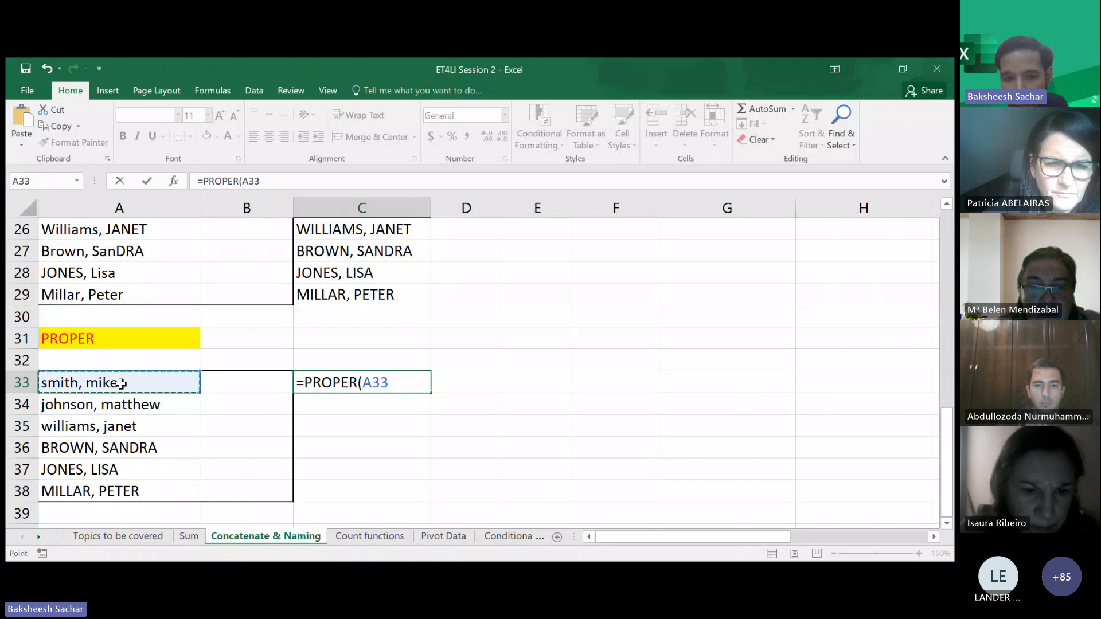
key(Return)
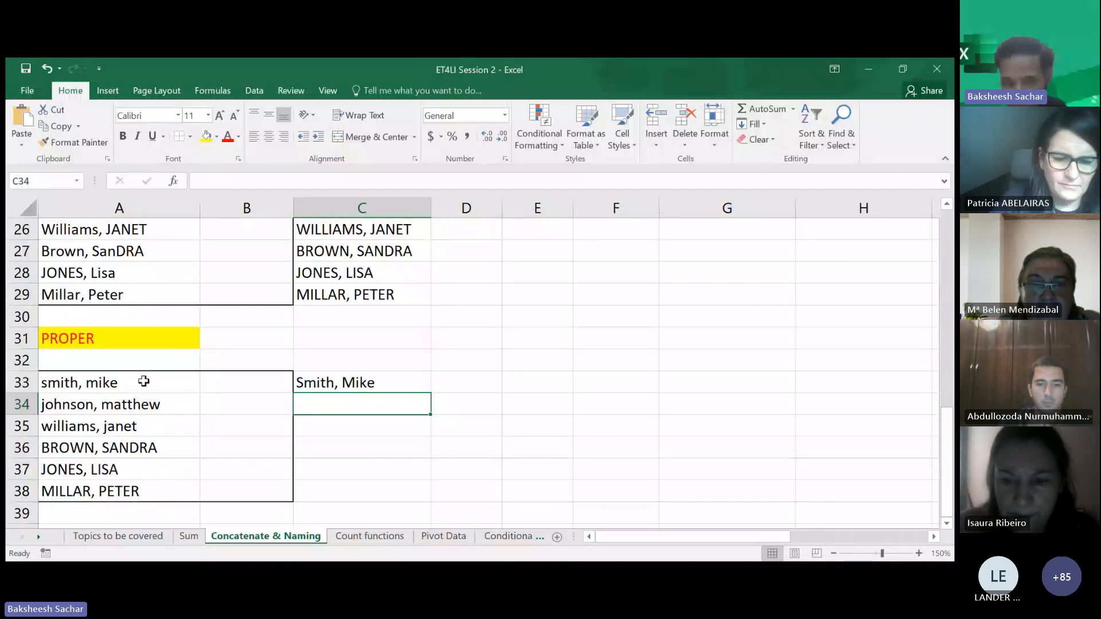
click(399, 381)
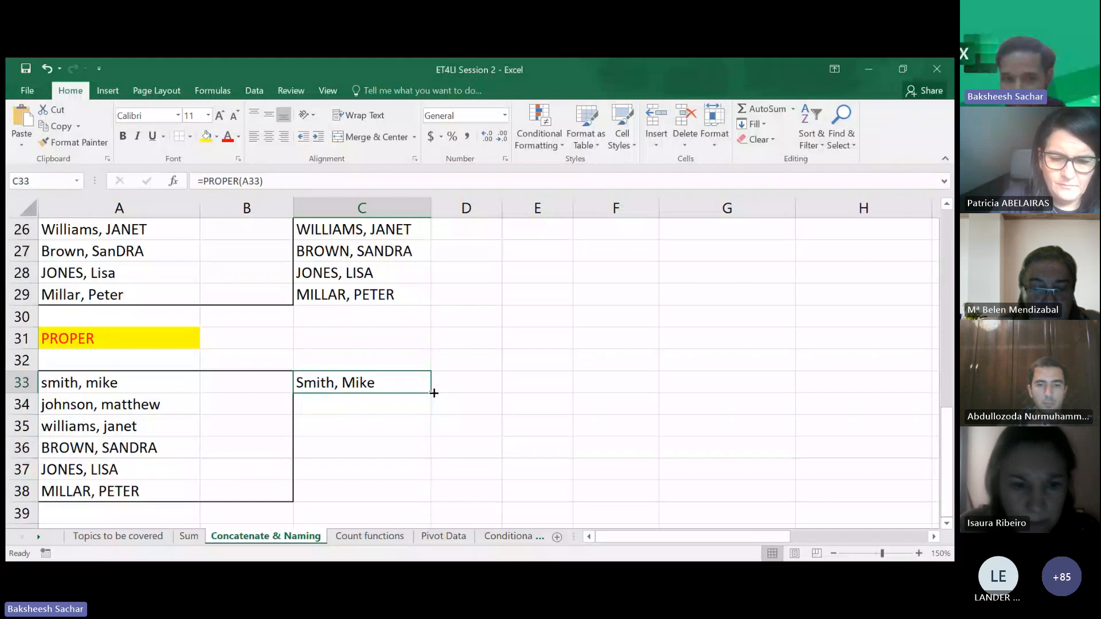
drag(431, 392, 418, 496)
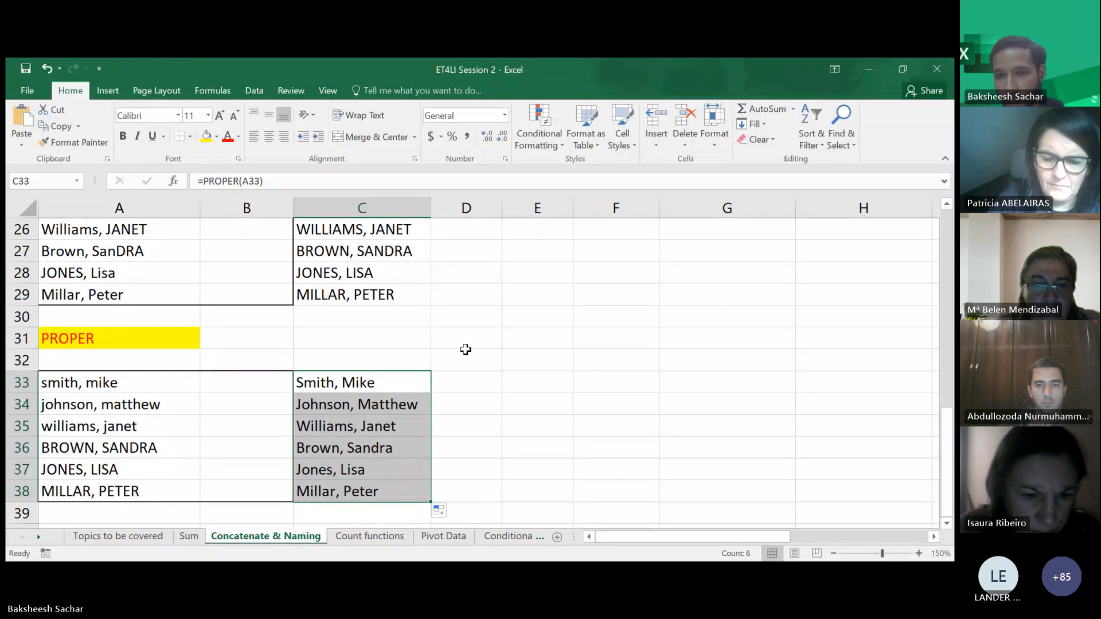
- Enlarge the PROPER heading's font size to 18
click(466, 375)
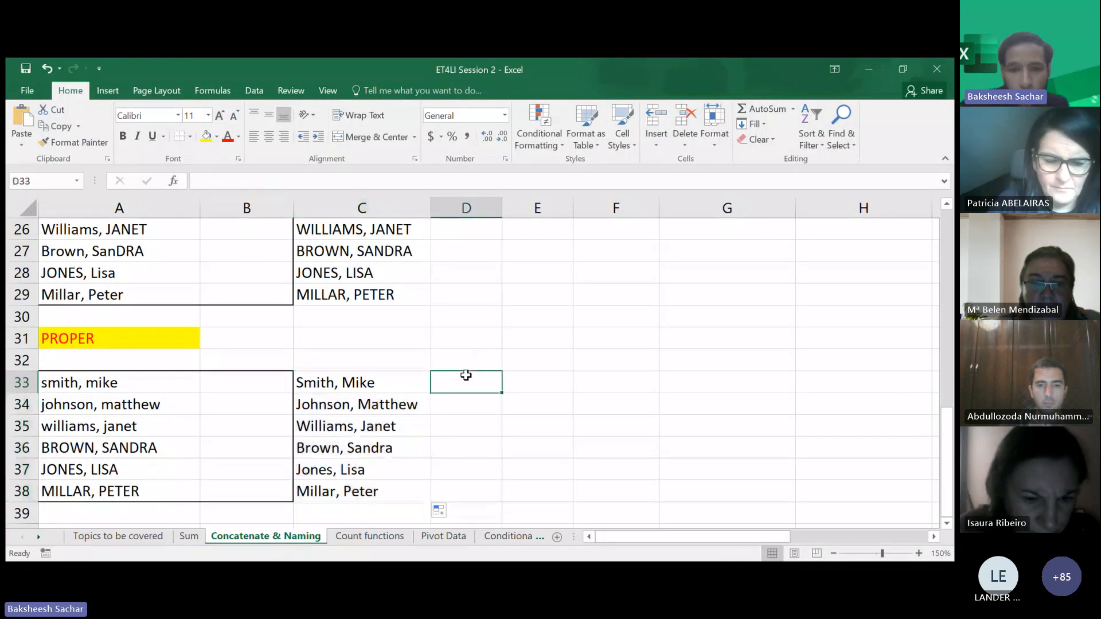
click(135, 339)
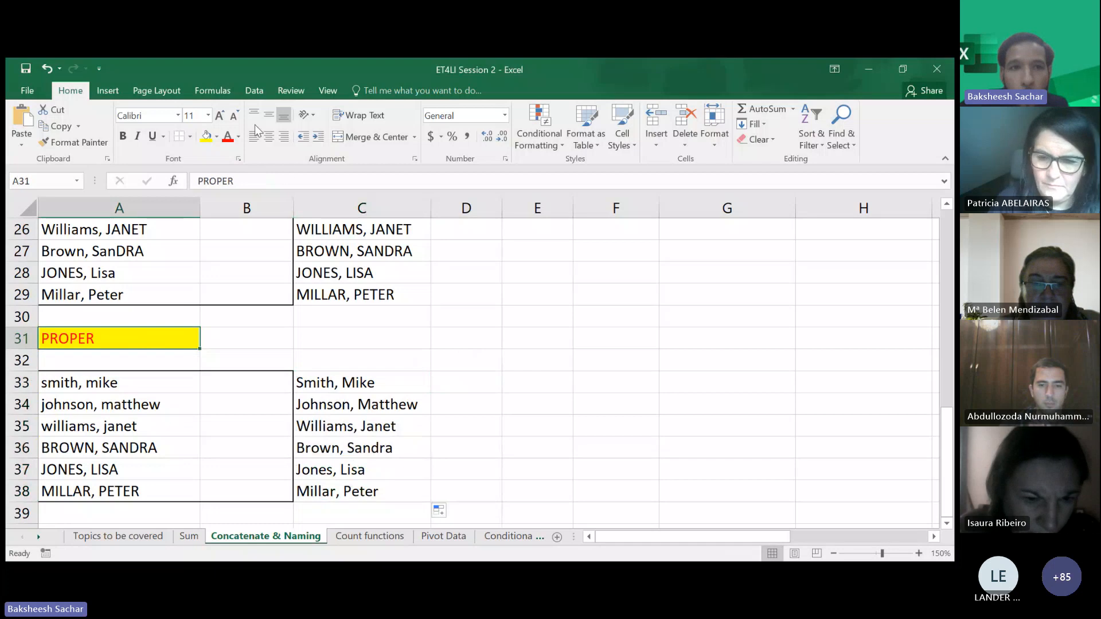
click(221, 115)
click(221, 114)
click(222, 114)
click(221, 114)
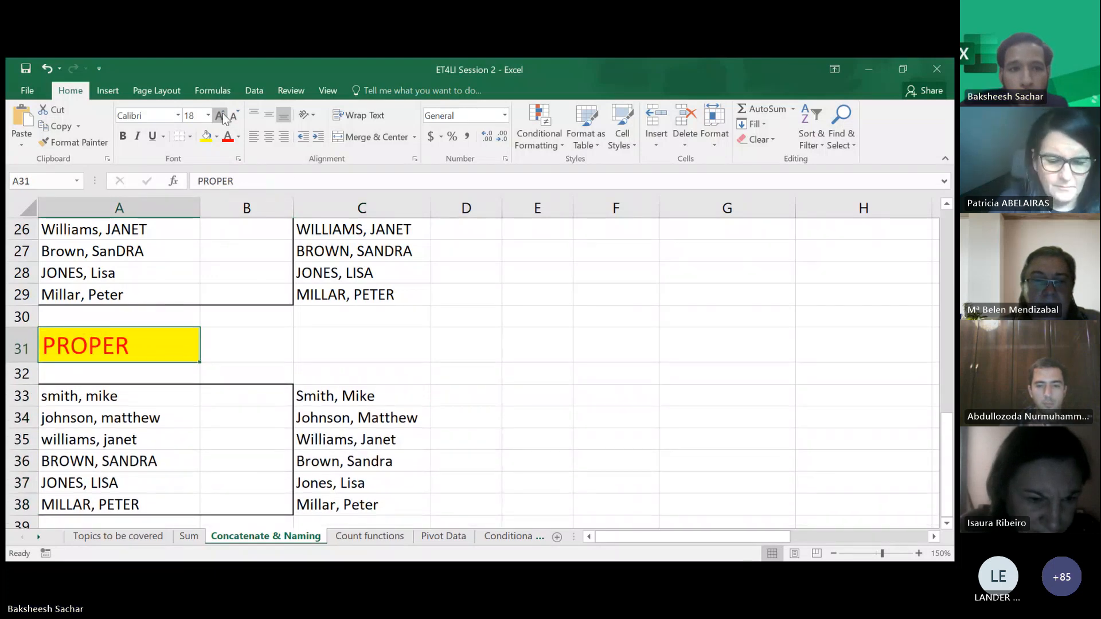
- Enlarge the UPPER heading's font size to 20
scroll(258, 342, up, 3)
click(115, 320)
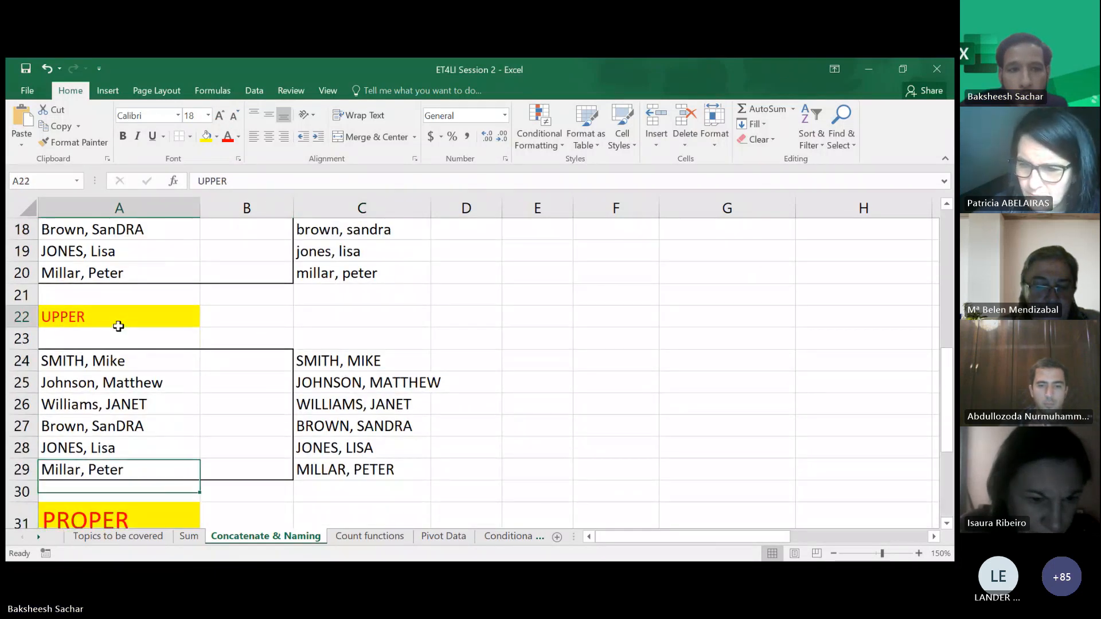
click(218, 115)
click(219, 115)
click(218, 115)
click(218, 115)
click(218, 115)
- Enlarge the LOWER heading's font size to 20
scroll(228, 293, up, 3)
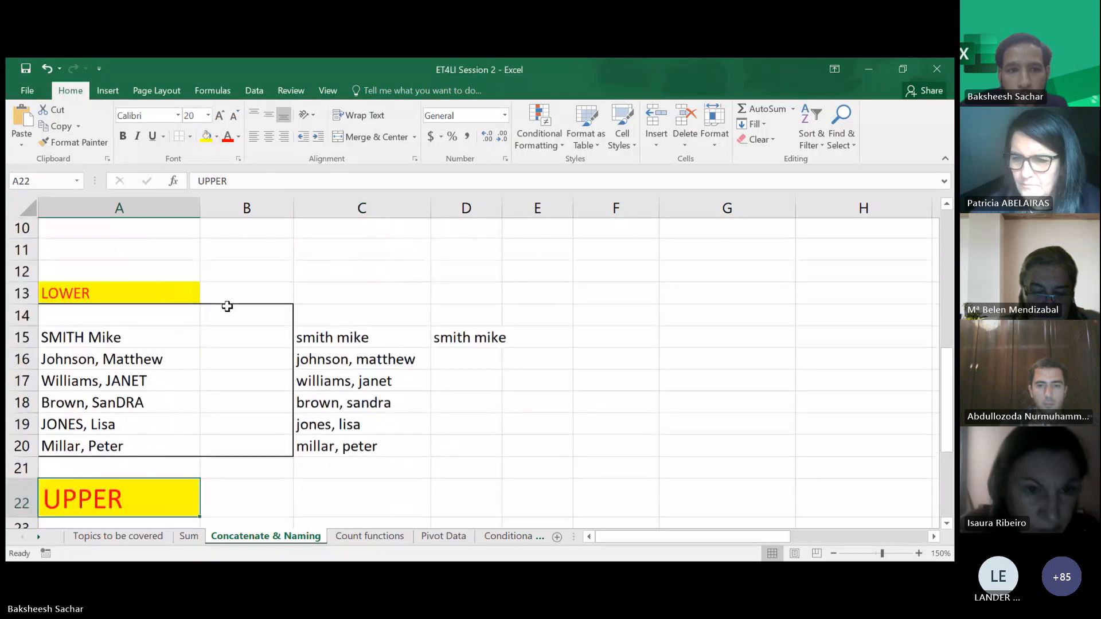
click(169, 300)
click(219, 115)
click(219, 115)
click(219, 115)
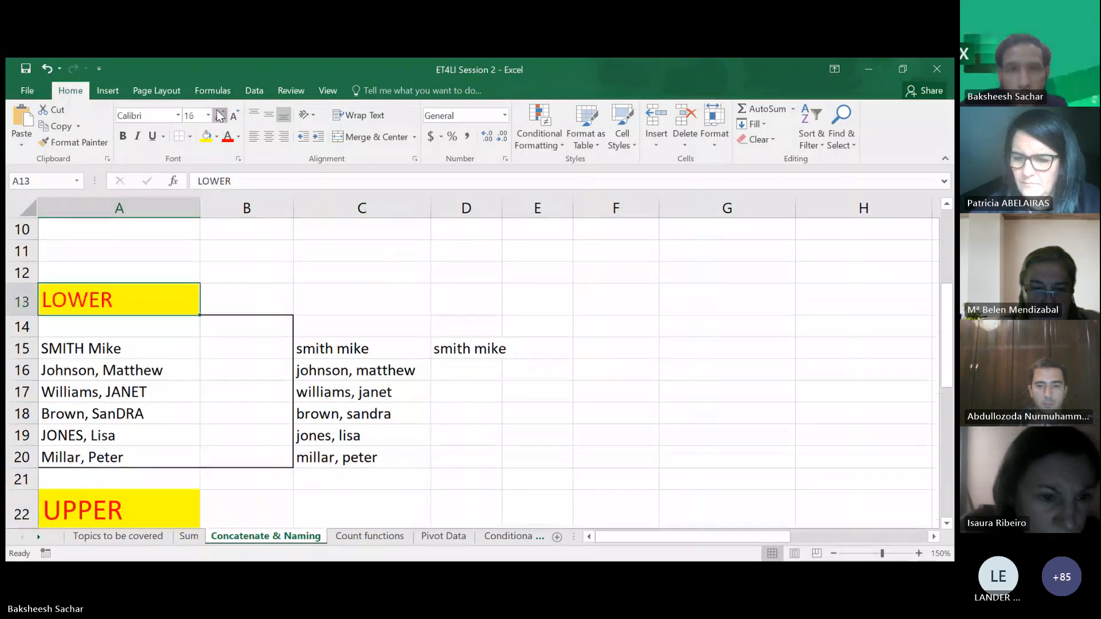
click(219, 115)
click(219, 116)
scroll(326, 372, up, 3)
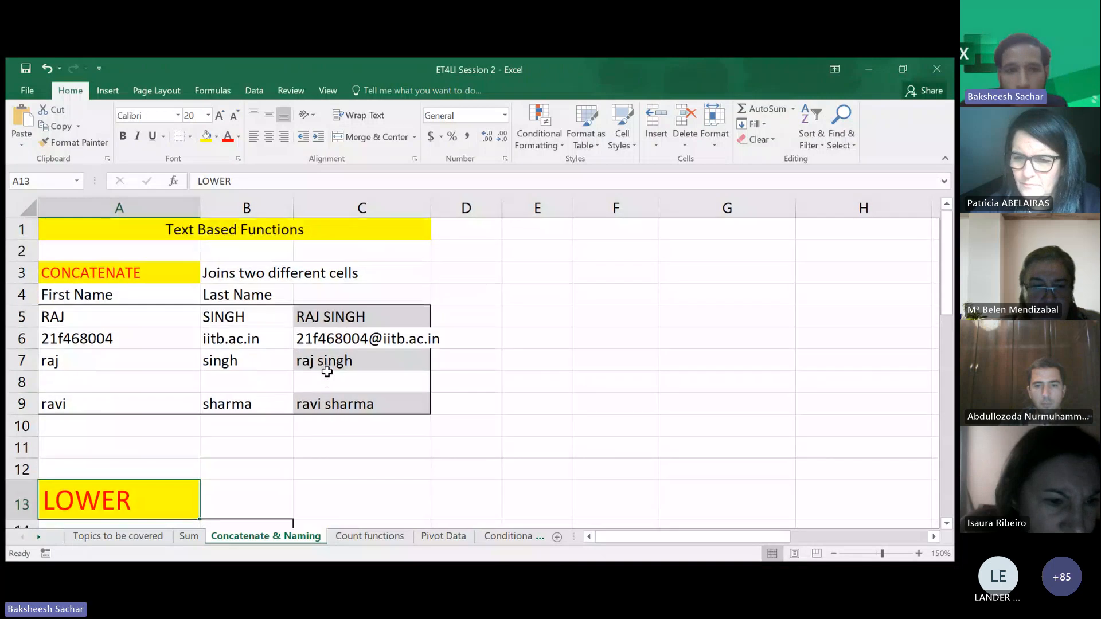
scroll(327, 372, down, 4)
scroll(326, 372, down, 7)
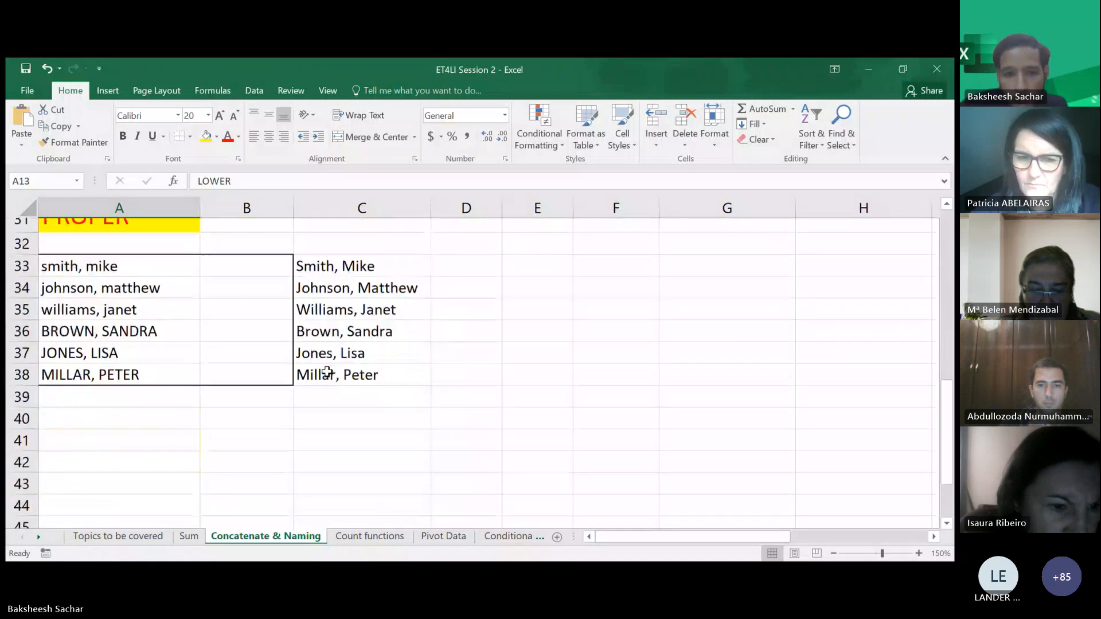
- Enter Ussain in D8 and Bolt in E8 as a new first and last name pair
scroll(326, 372, up, 1)
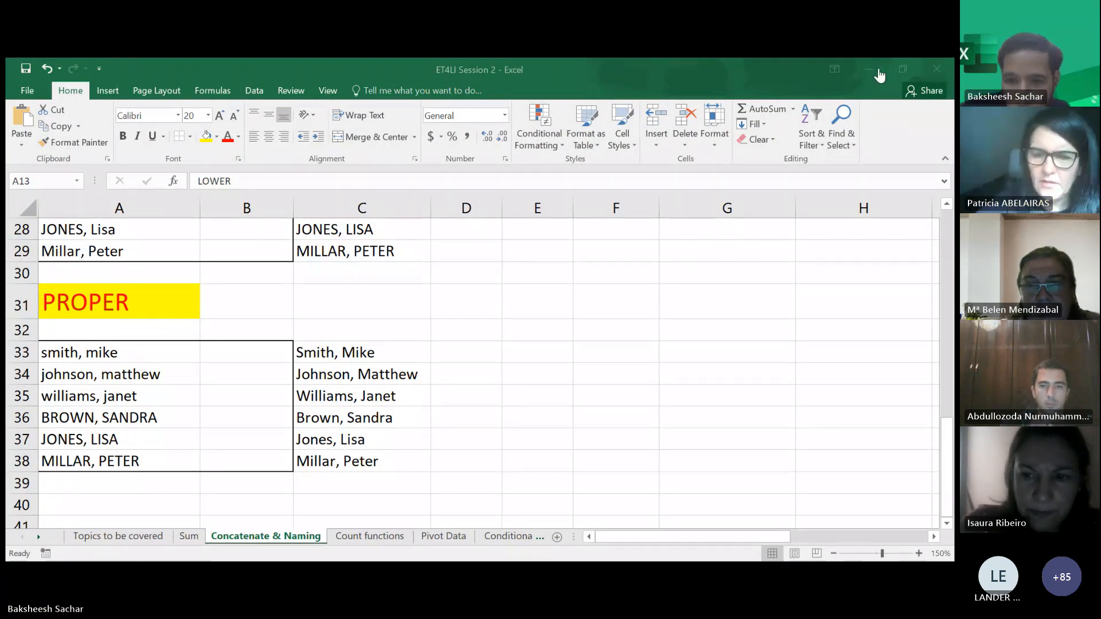
scroll(498, 339, up, 5)
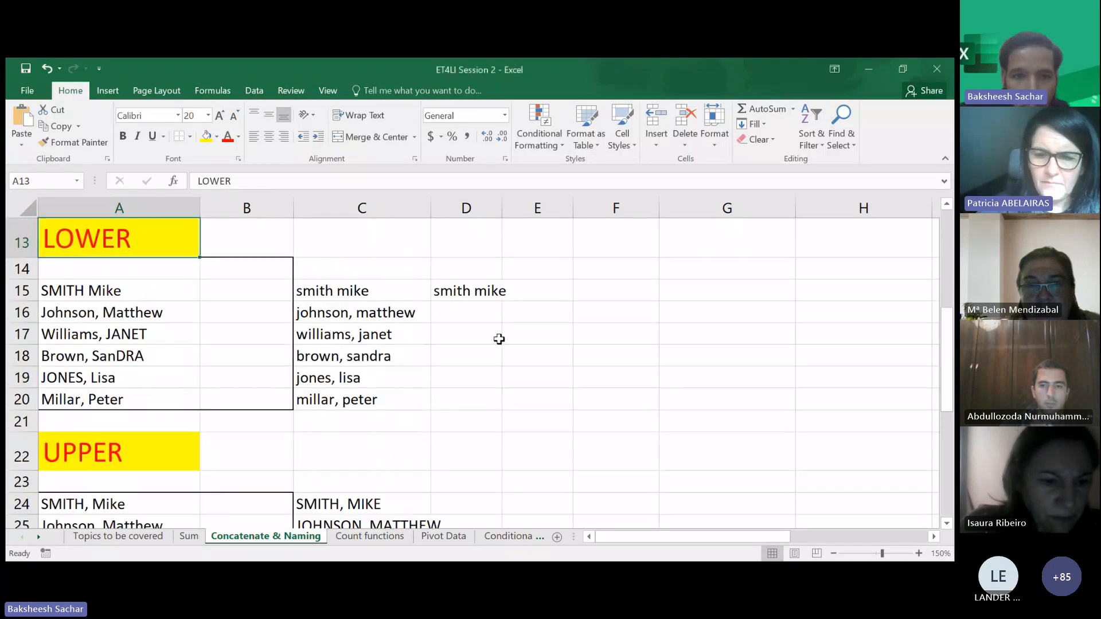
scroll(499, 339, up, 4)
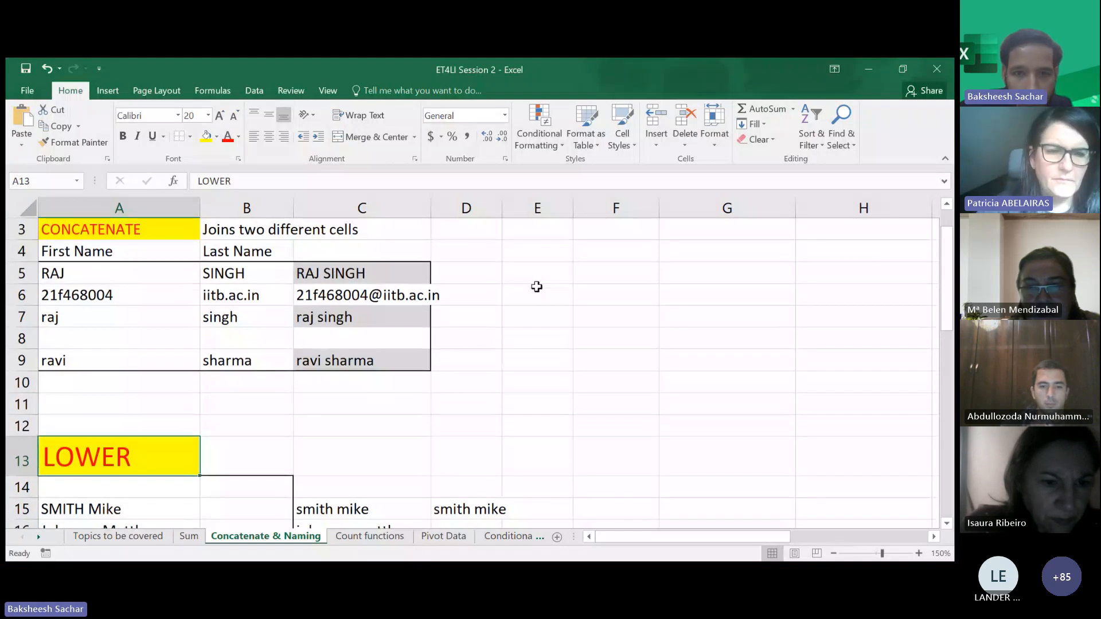
click(479, 336)
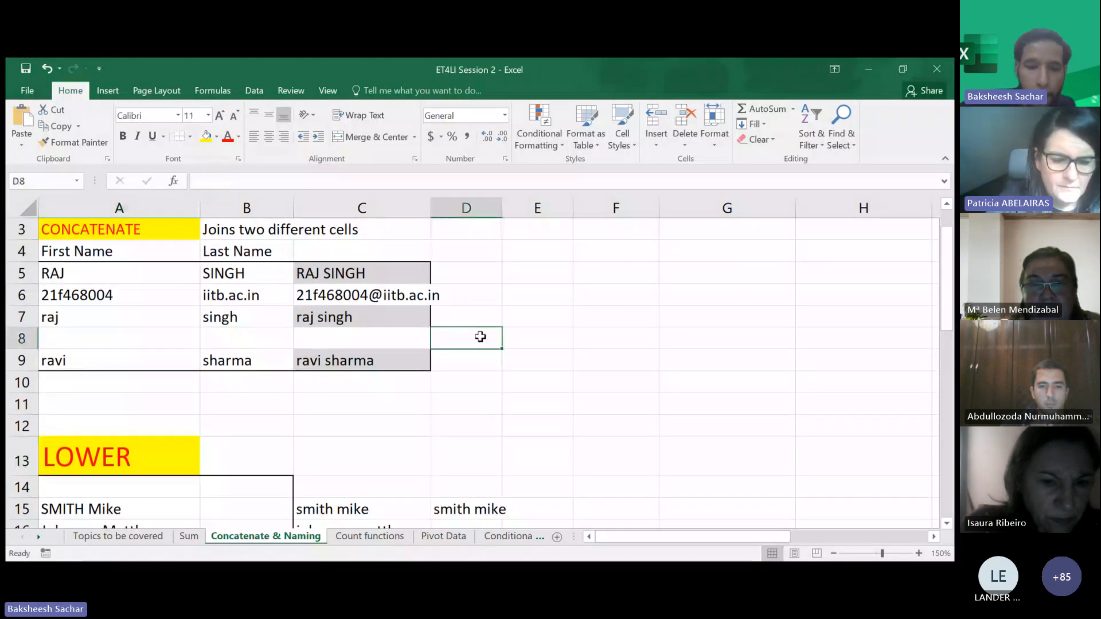
text(Usaain B)
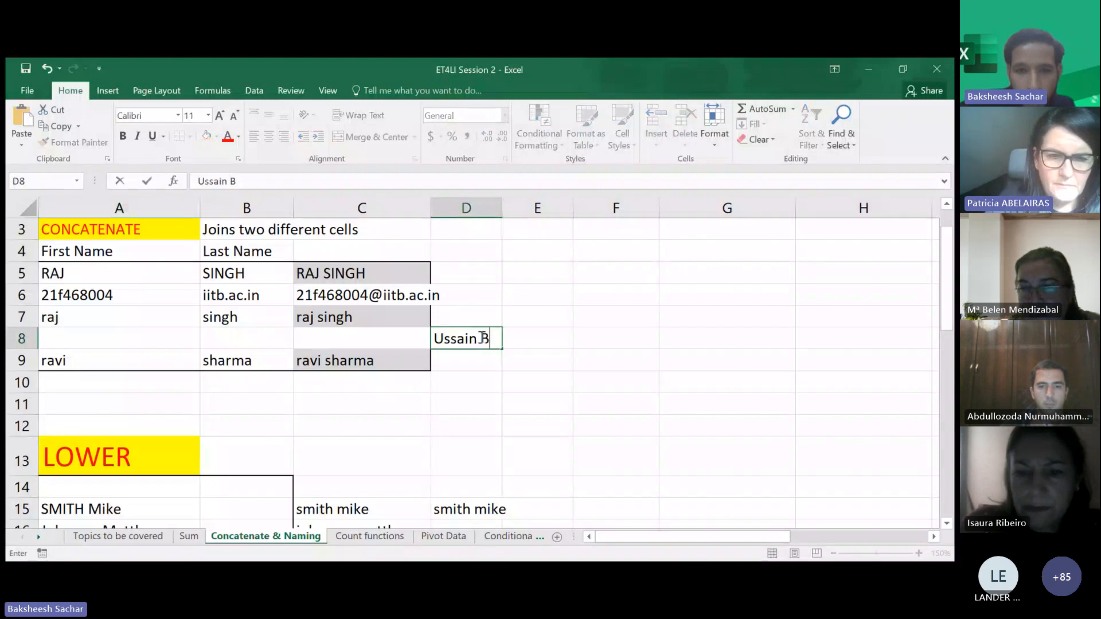
key(Tab)
text(B)
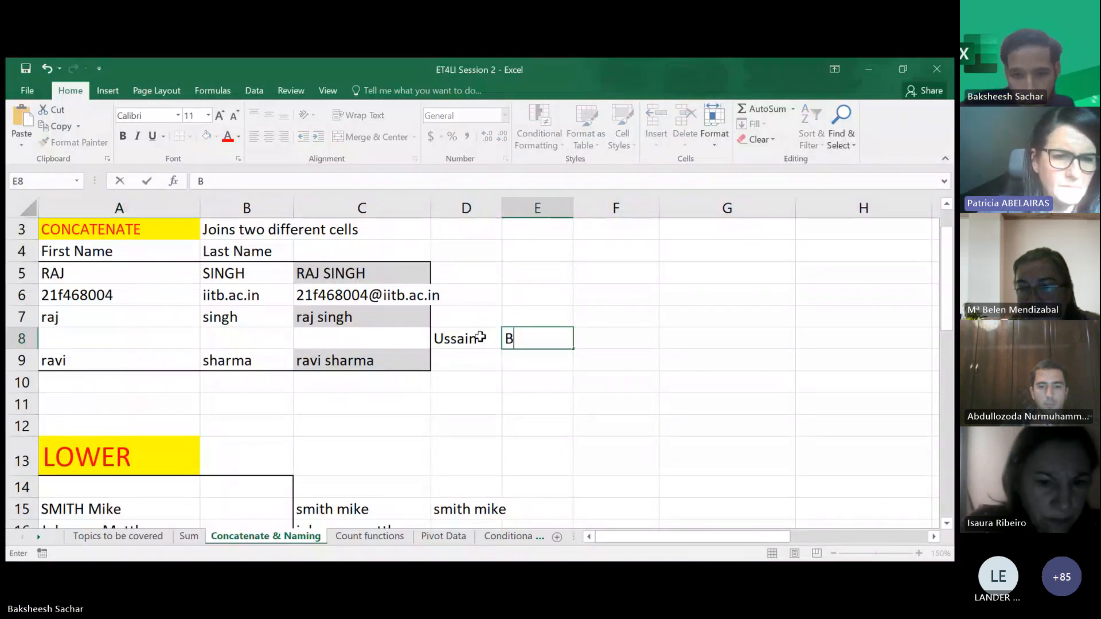
text(olt)
click(596, 369)
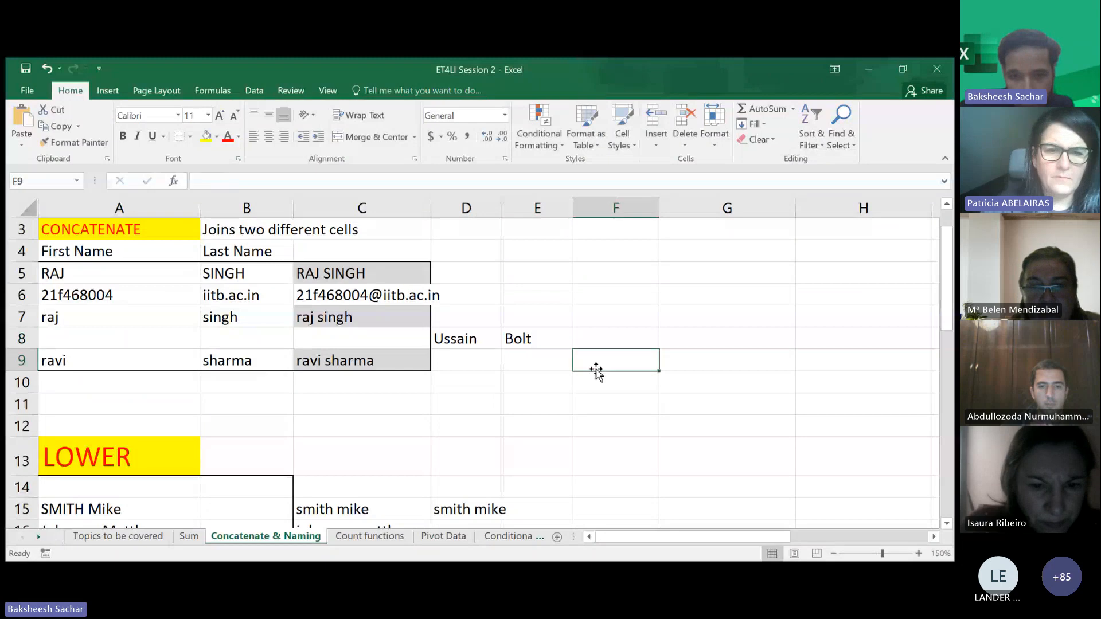
- Label D7, E7 and F7 with the headings First name, Last Name and Full Name
click(460, 316)
text(First name)
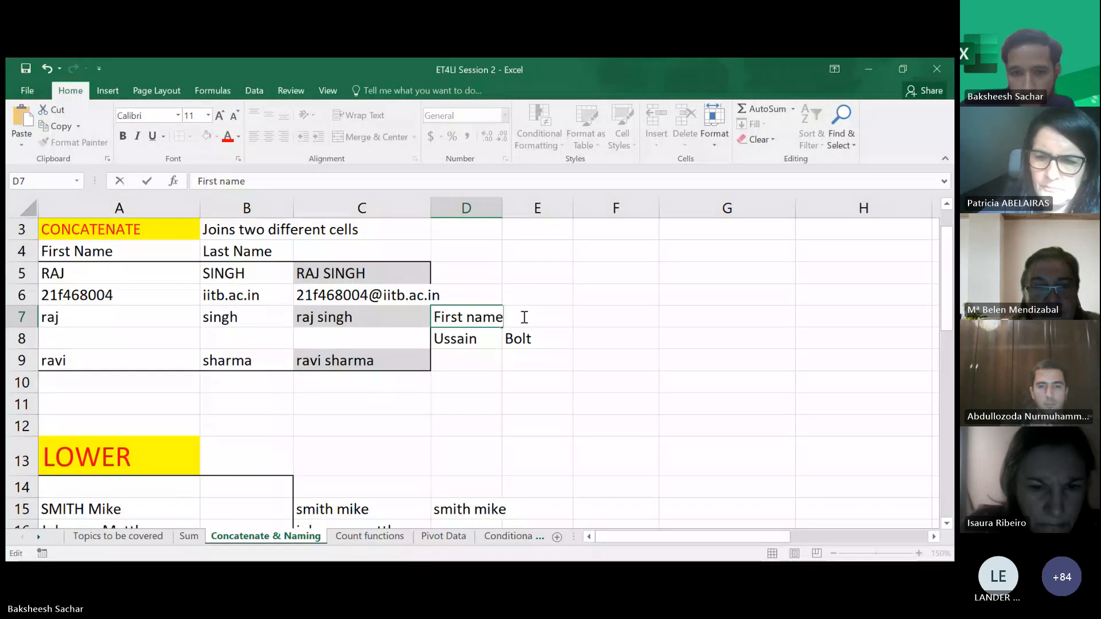
click(523, 316)
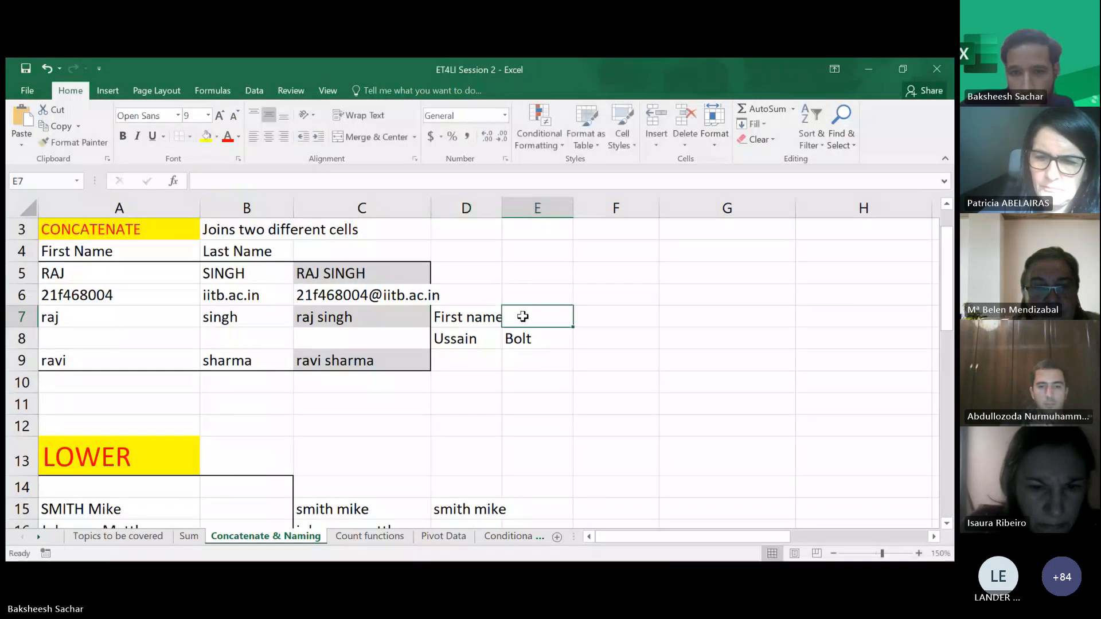
text(Last Name)
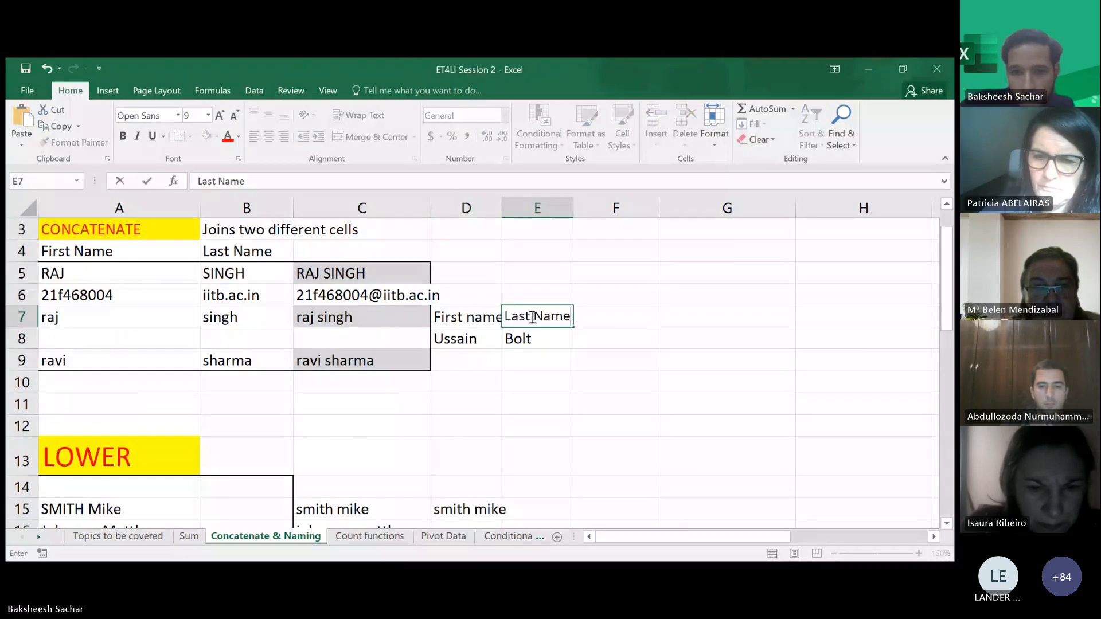
click(528, 358)
click(608, 340)
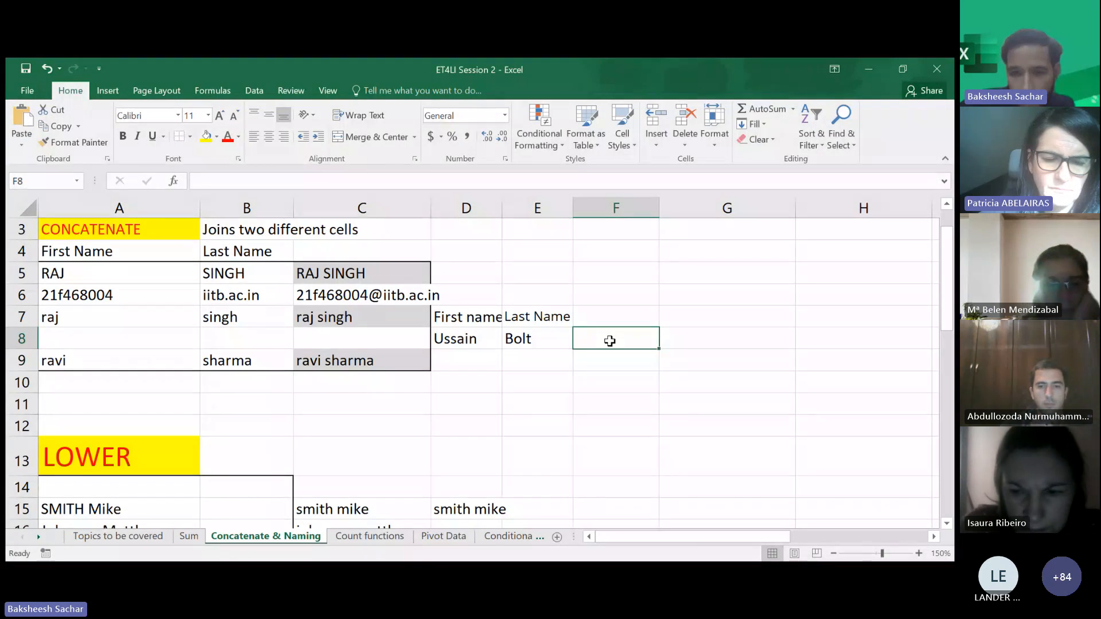
click(615, 314)
text(F)
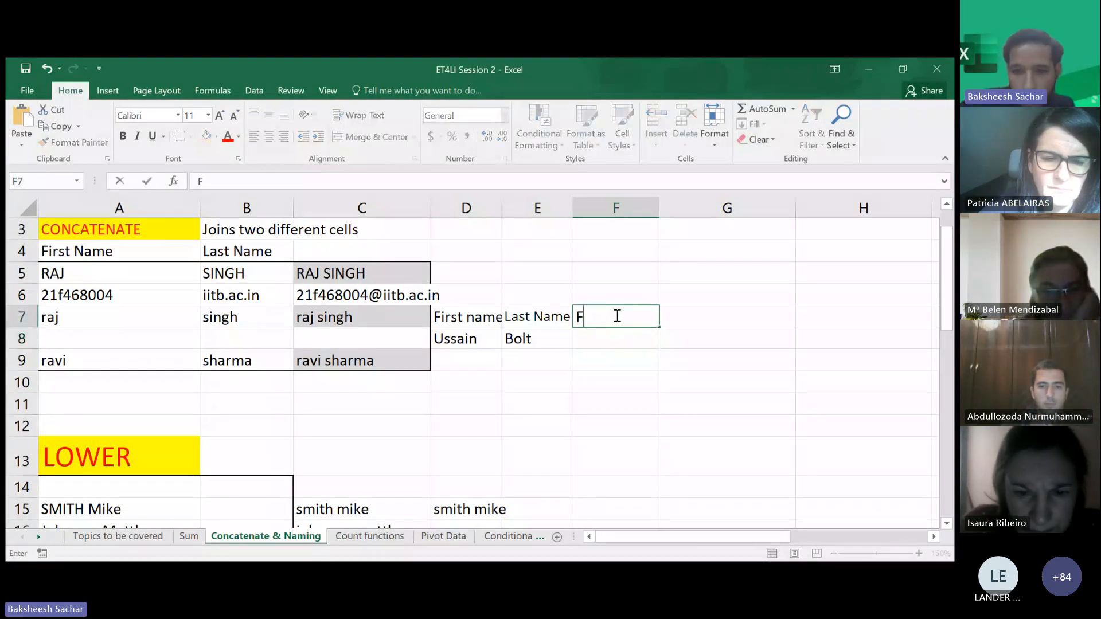
text(ull Name)
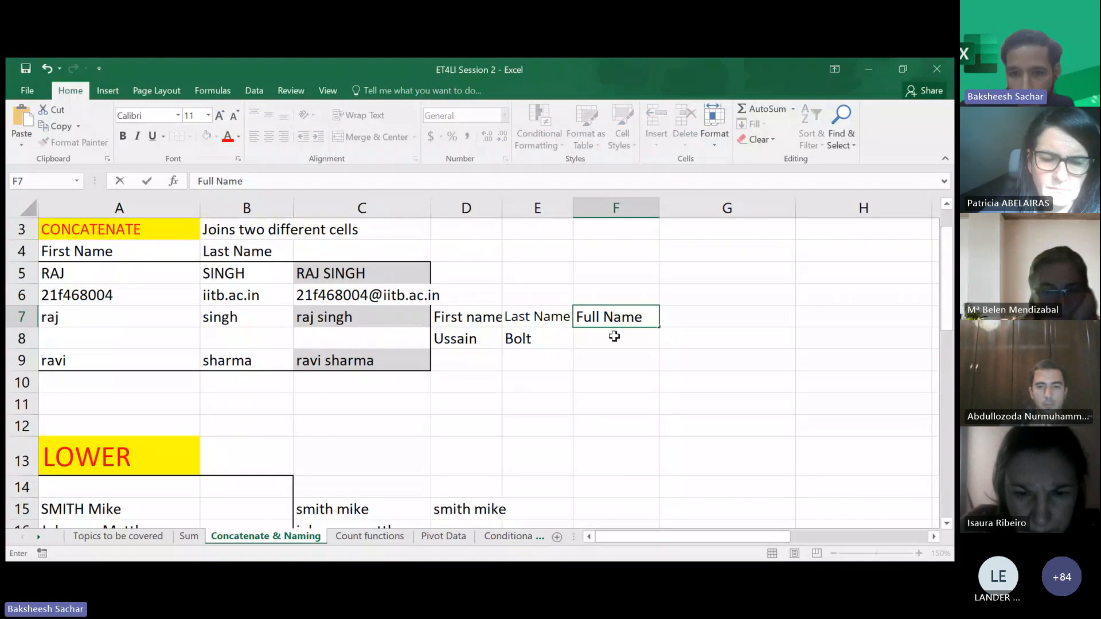
key(Return)
- Enter a CONCATENATE formula in F8 that joins the first name in D8 with the last name in E8
click(613, 337)
text(=)
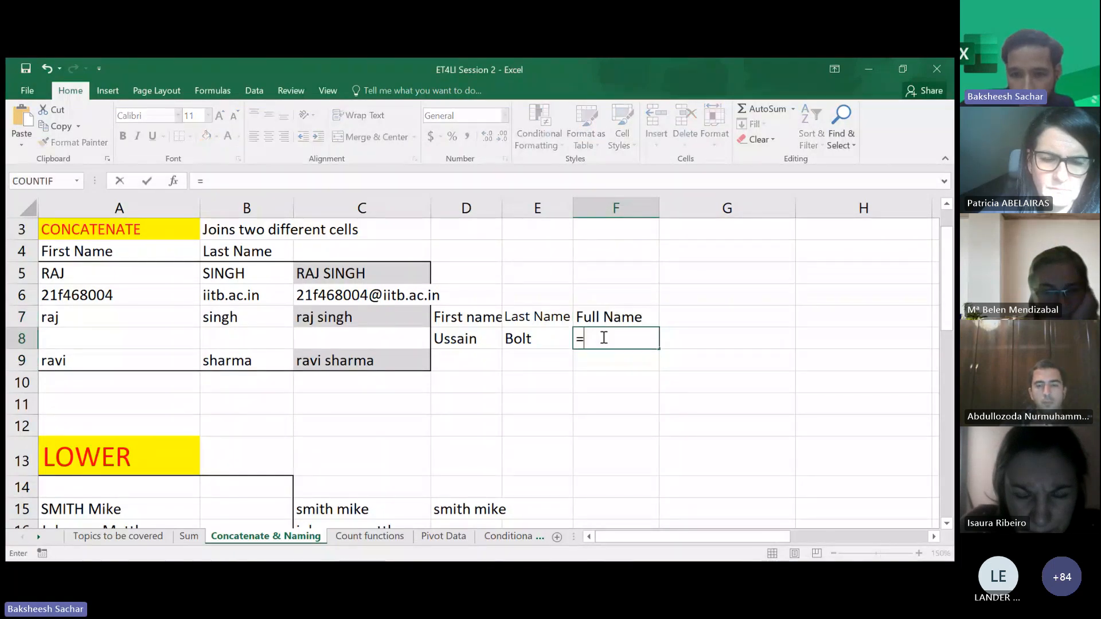
text(conc)
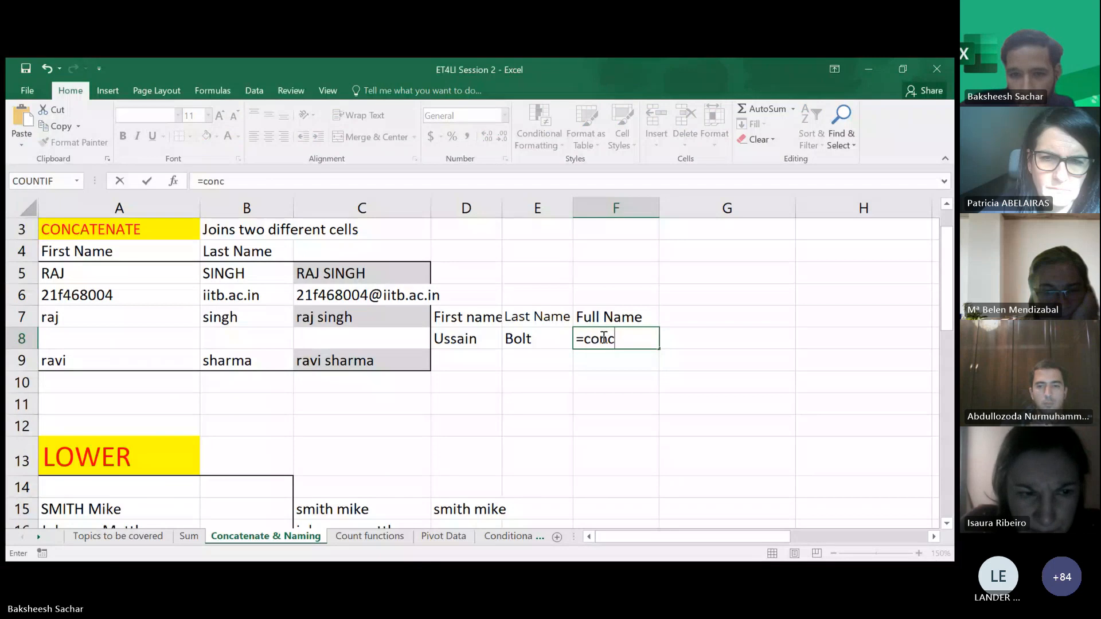
key(Tab)
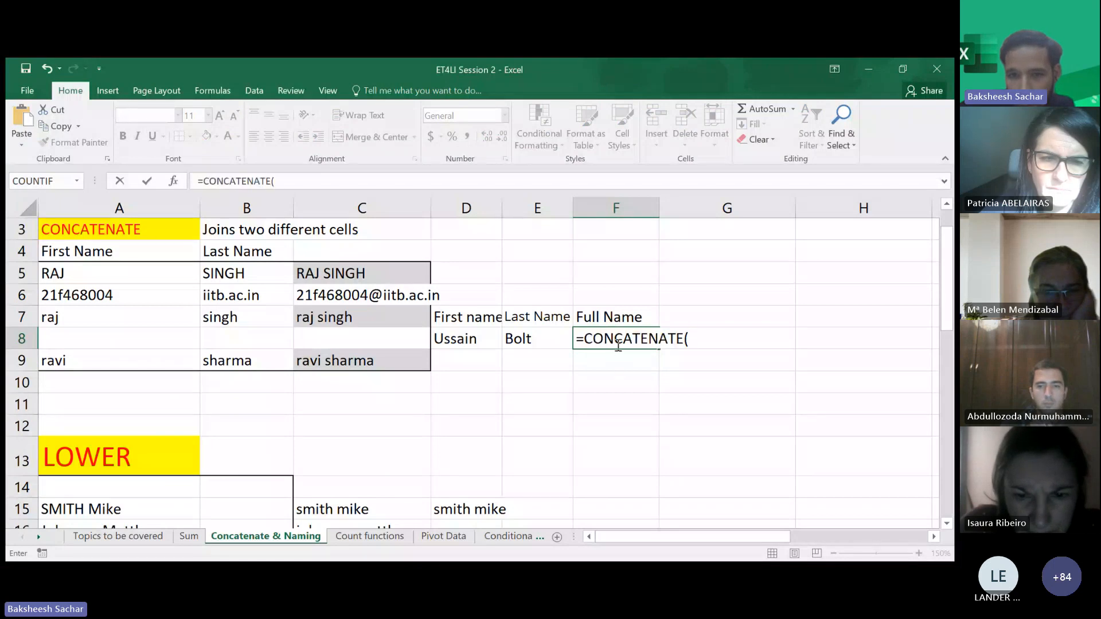
double_click(618, 340)
click(855, 149)
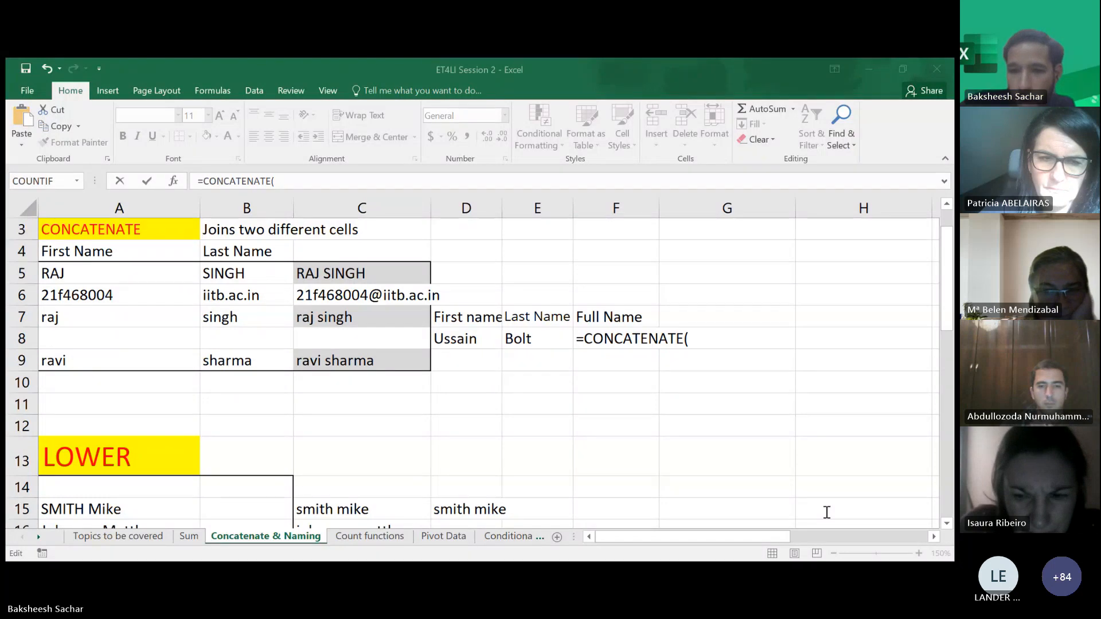
click(875, 80)
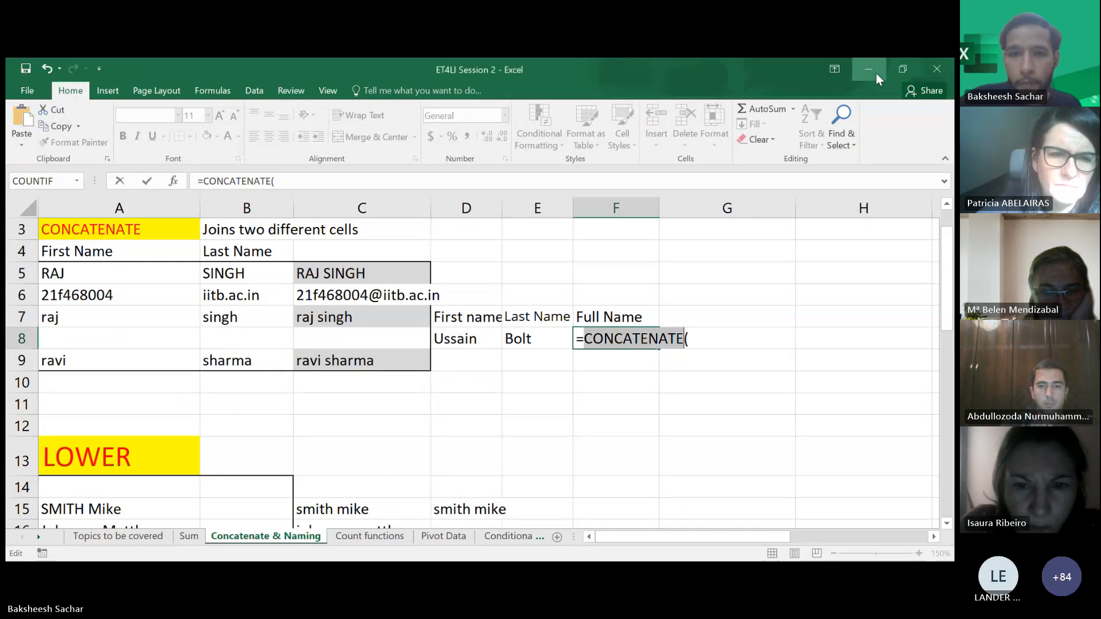
click(659, 338)
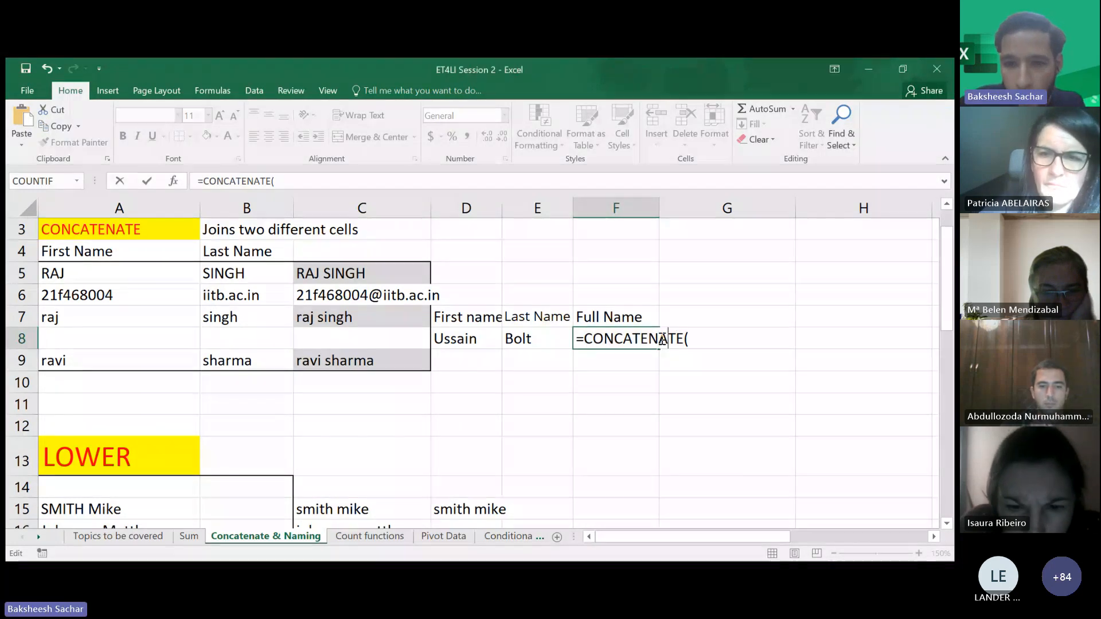
key(Right)
key(Right)
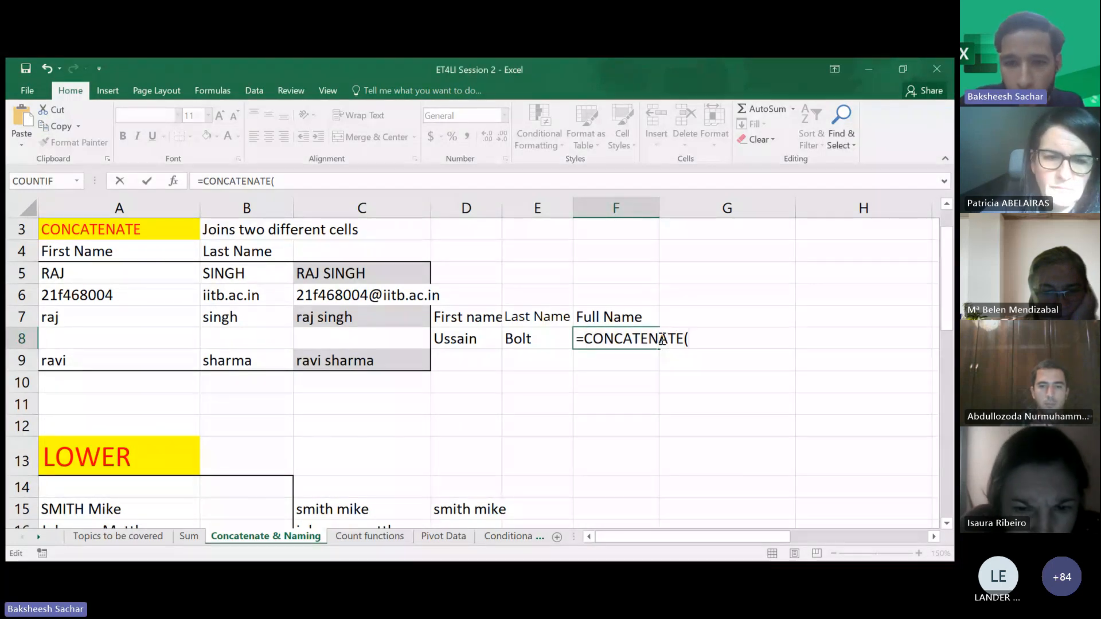
click(474, 340)
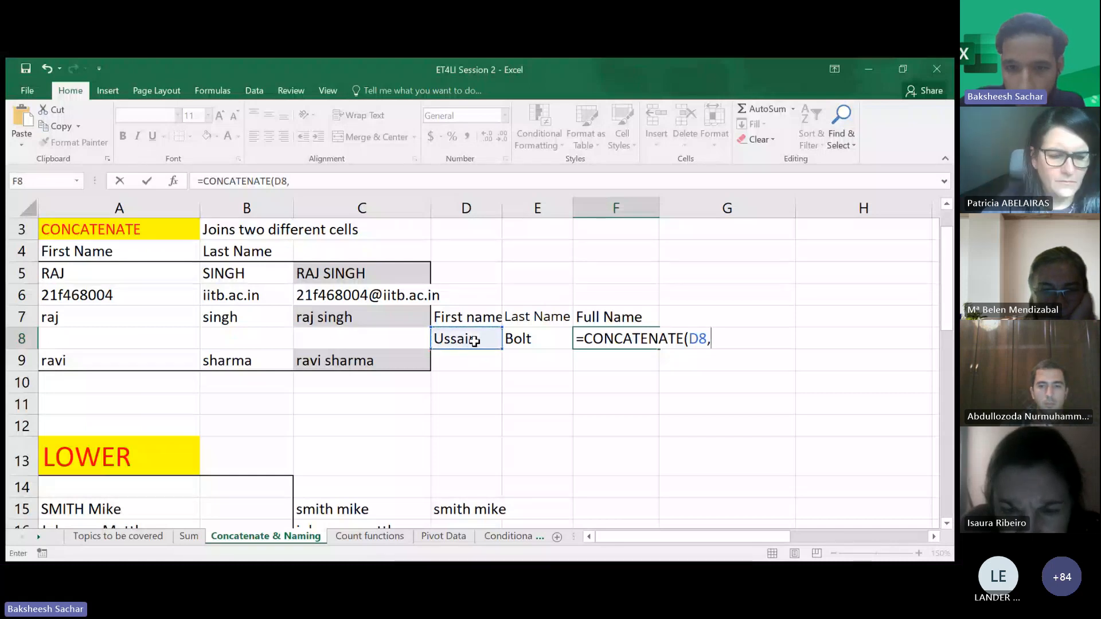
click(514, 338)
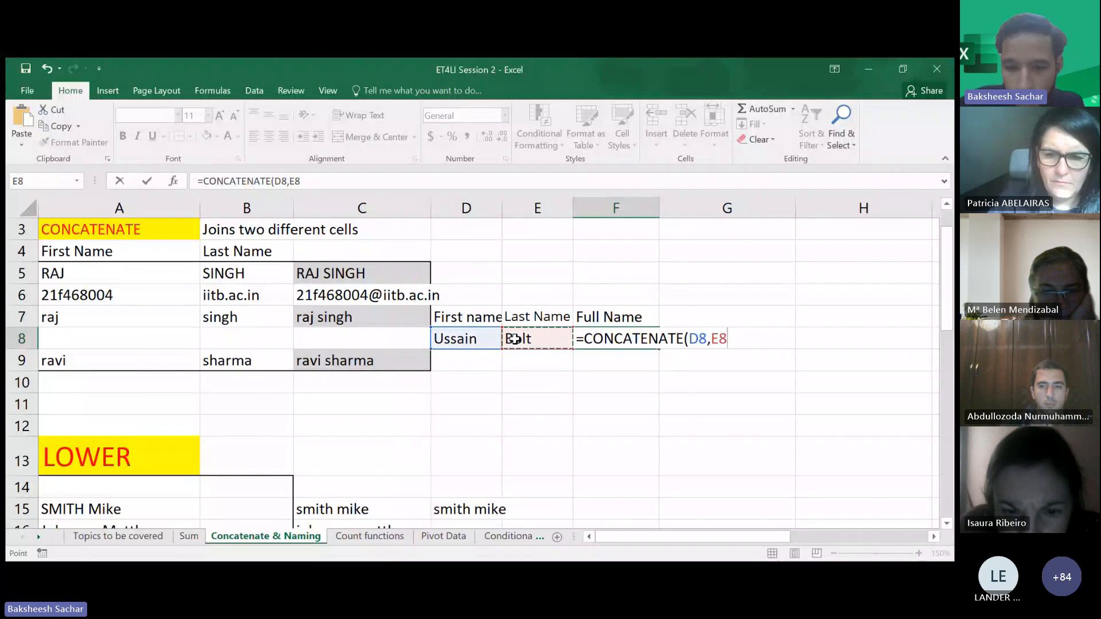
text())
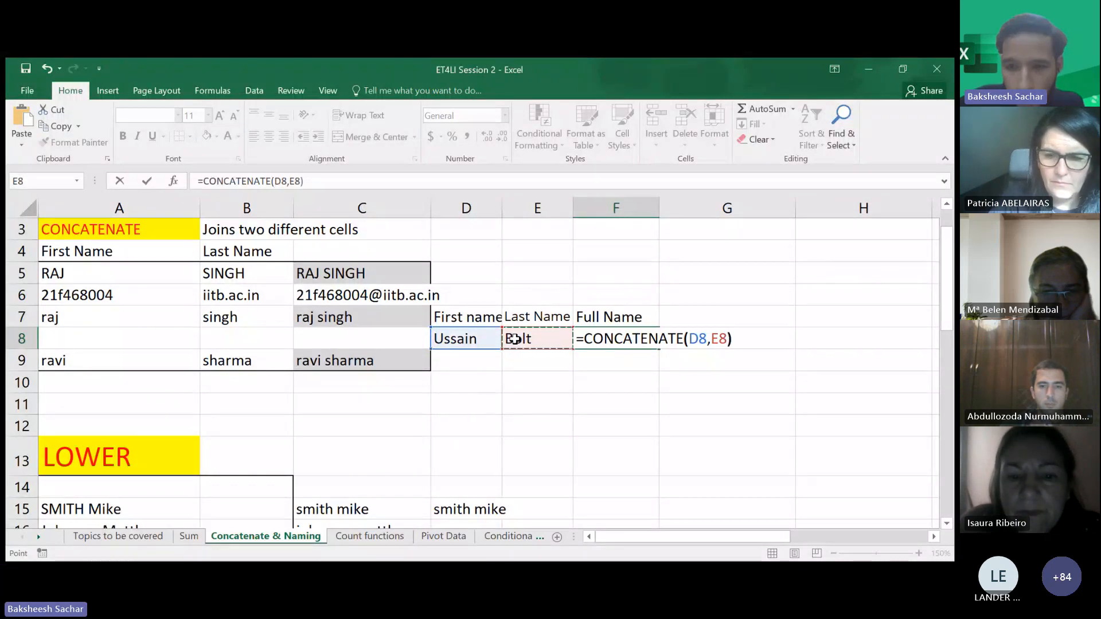
key(Return)
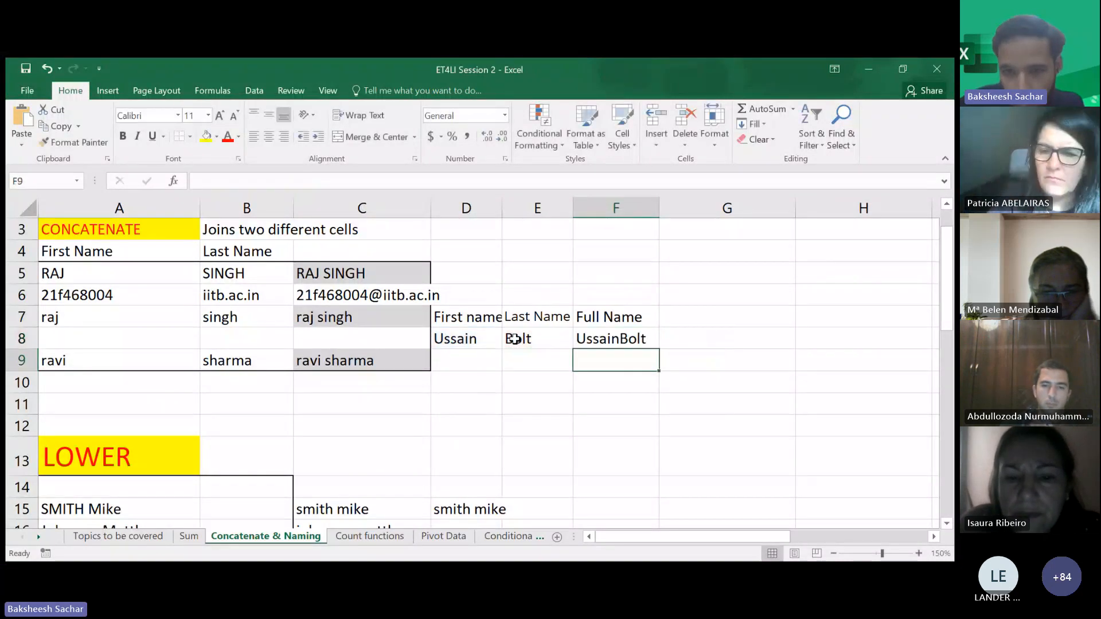
- Edit the F8 formula to insert a space " " between D8 and E8
click(621, 341)
double_click(622, 342)
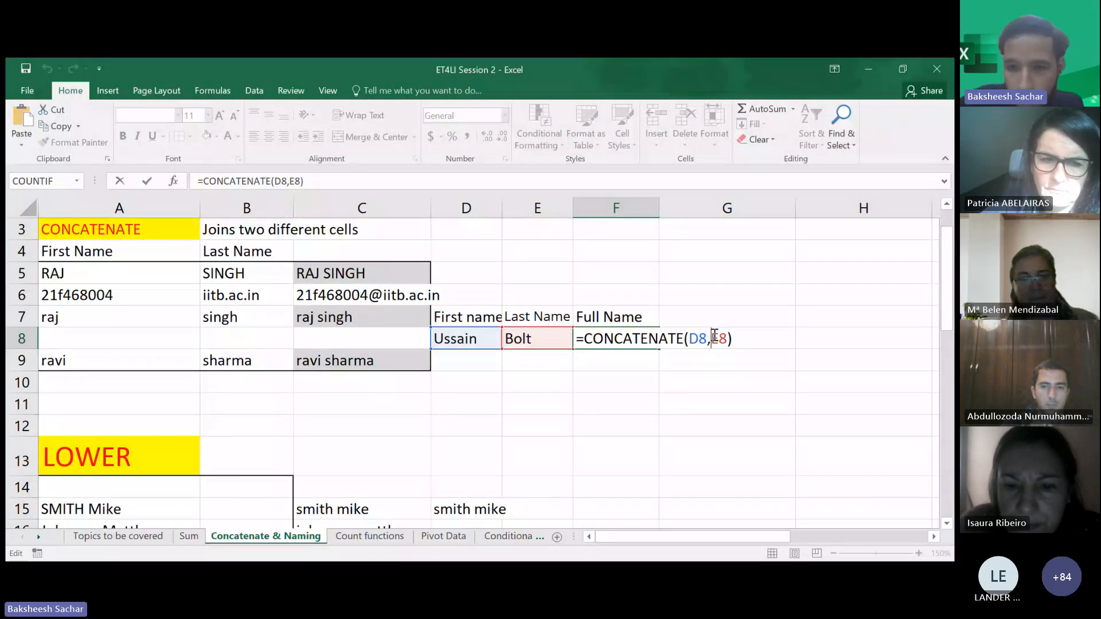
click(713, 335)
key(shift+space)
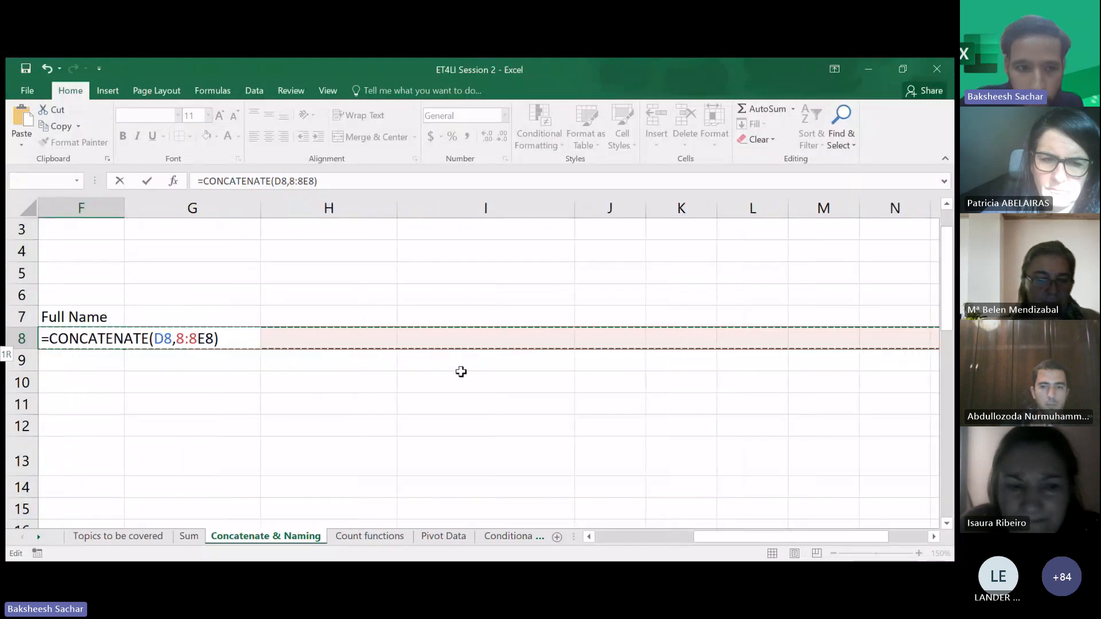
key(BackSpace)
key(BackSpace)
key(BackSpace)
scroll(395, 380, left, 2)
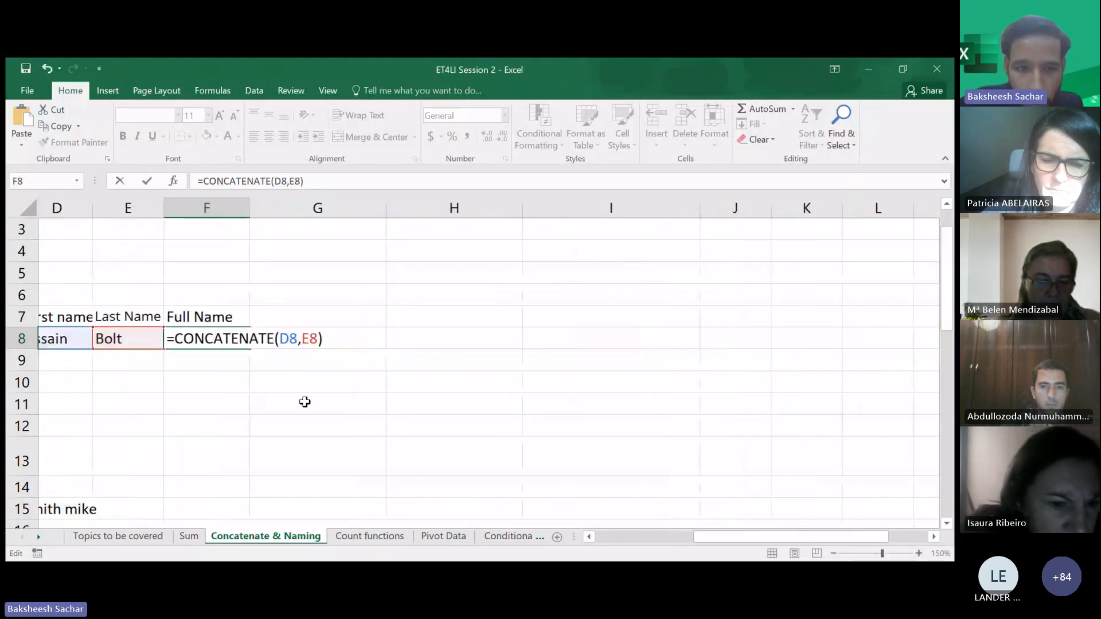
click(326, 384)
key(BackSpace)
key(BackSpace)
key(BackSpace)
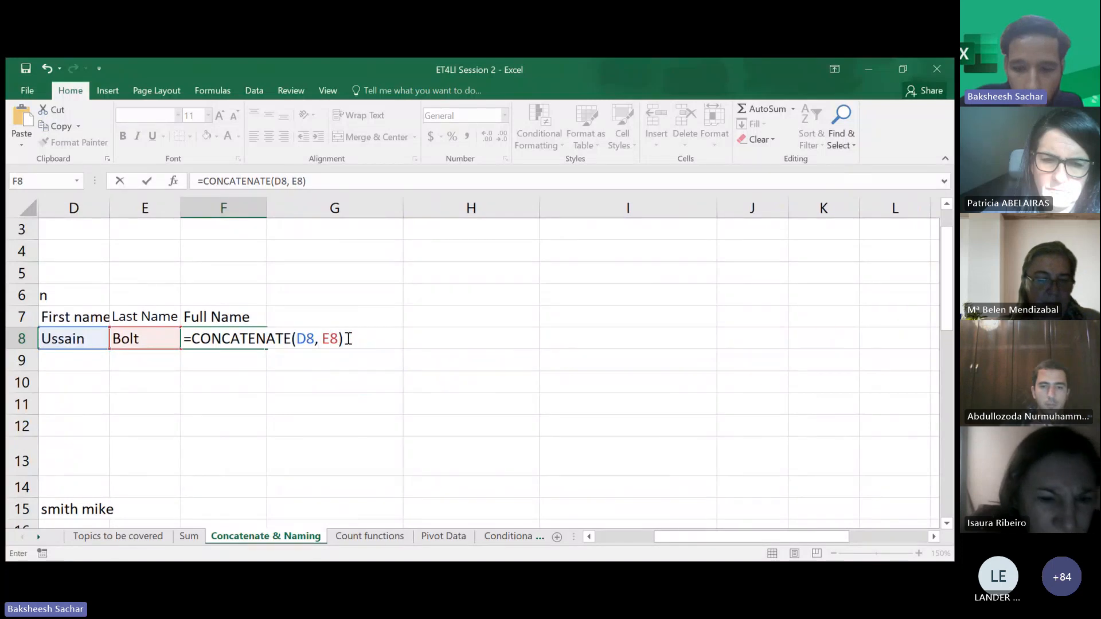
key(Left)
key(Left)
key(Left)
text(")
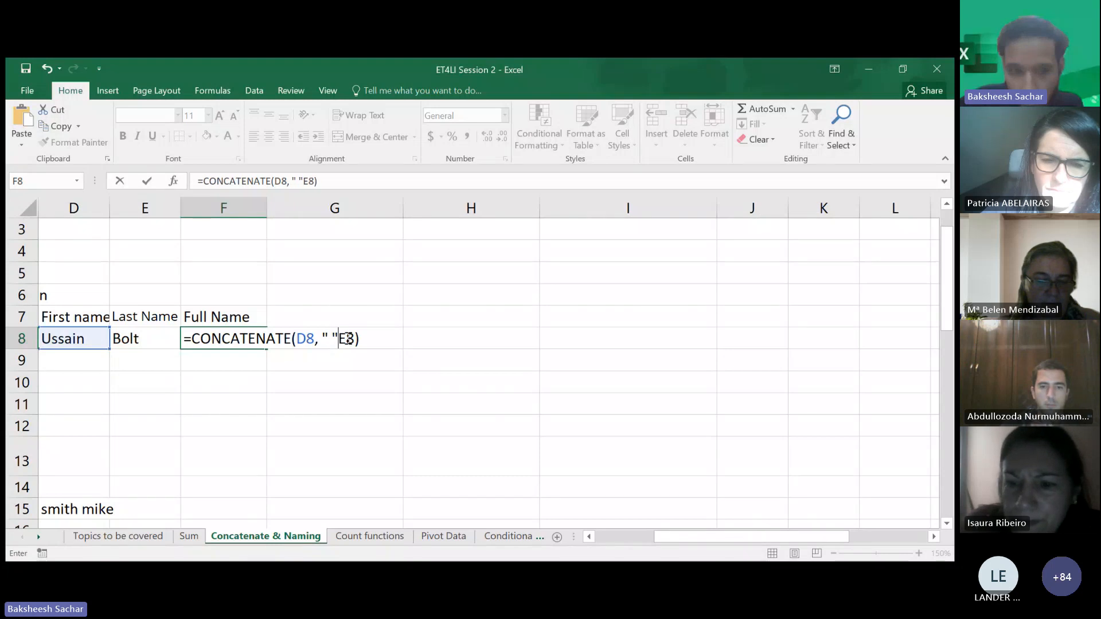
text( ",)
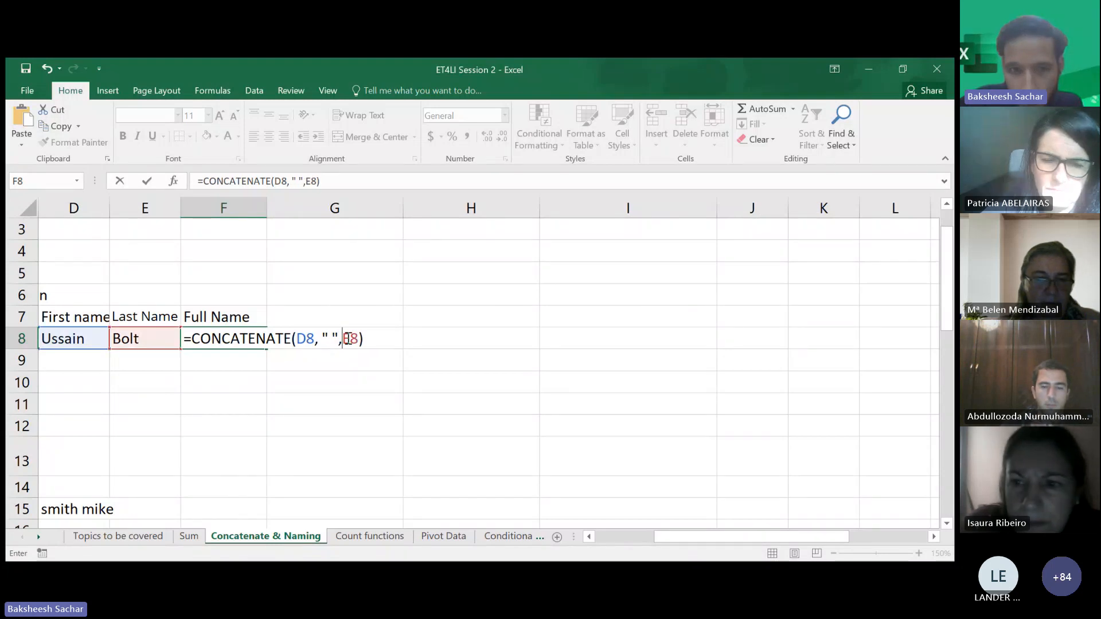
key(Return)
- Replace the space in the F8 formula with the text Hello
scroll(250, 394, left, 2)
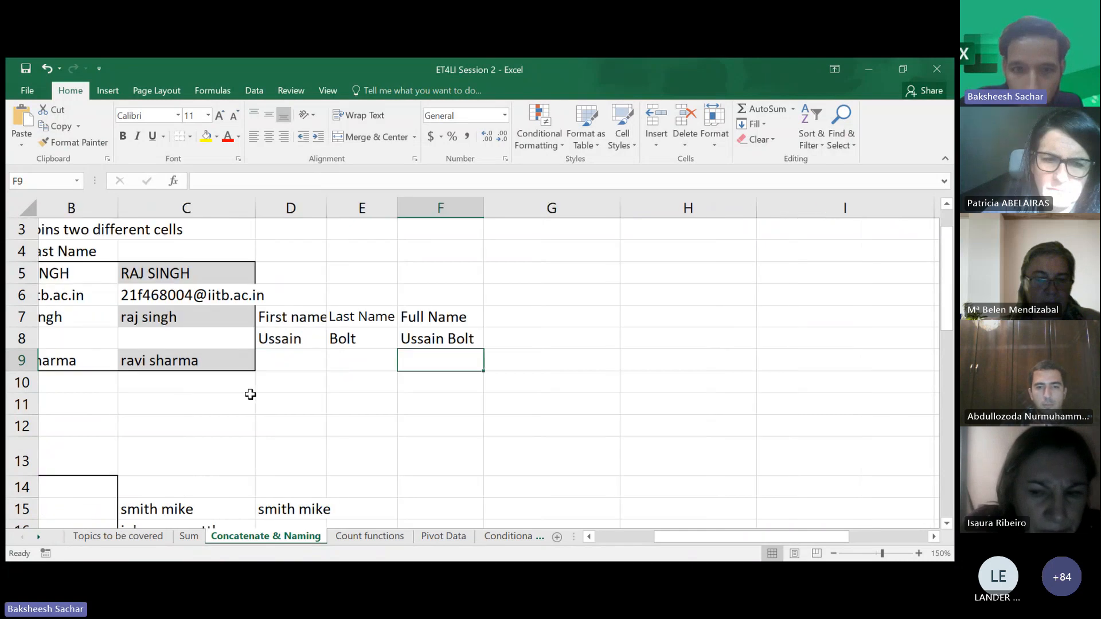
scroll(250, 394, left, 2)
scroll(266, 393, right, 1)
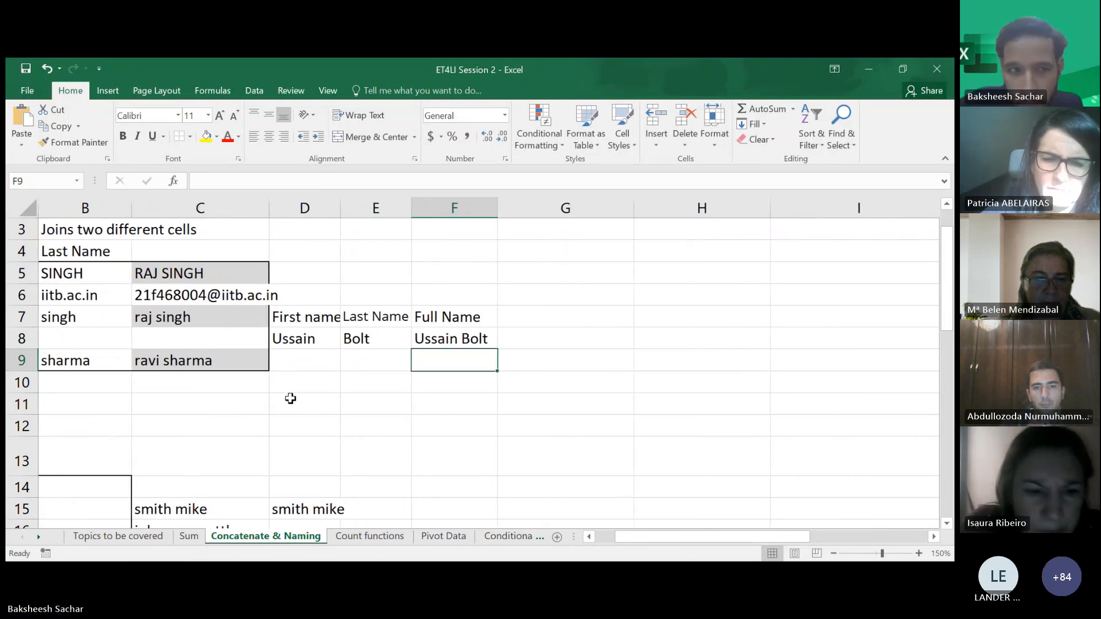
click(453, 334)
double_click(453, 334)
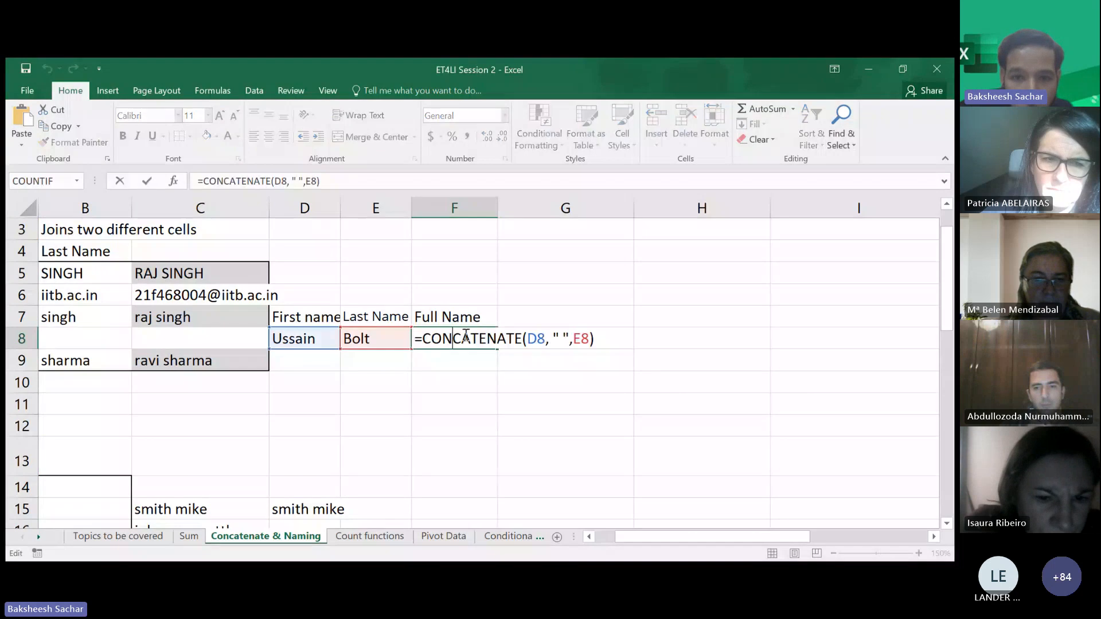
click(563, 337)
key(BackSpace)
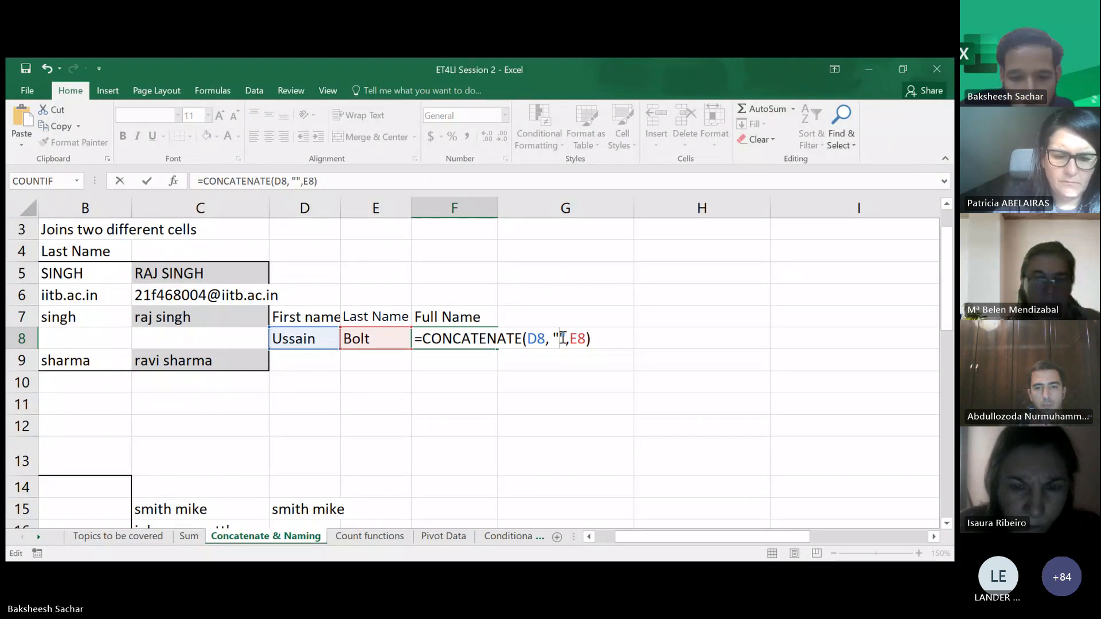
text(Hello)
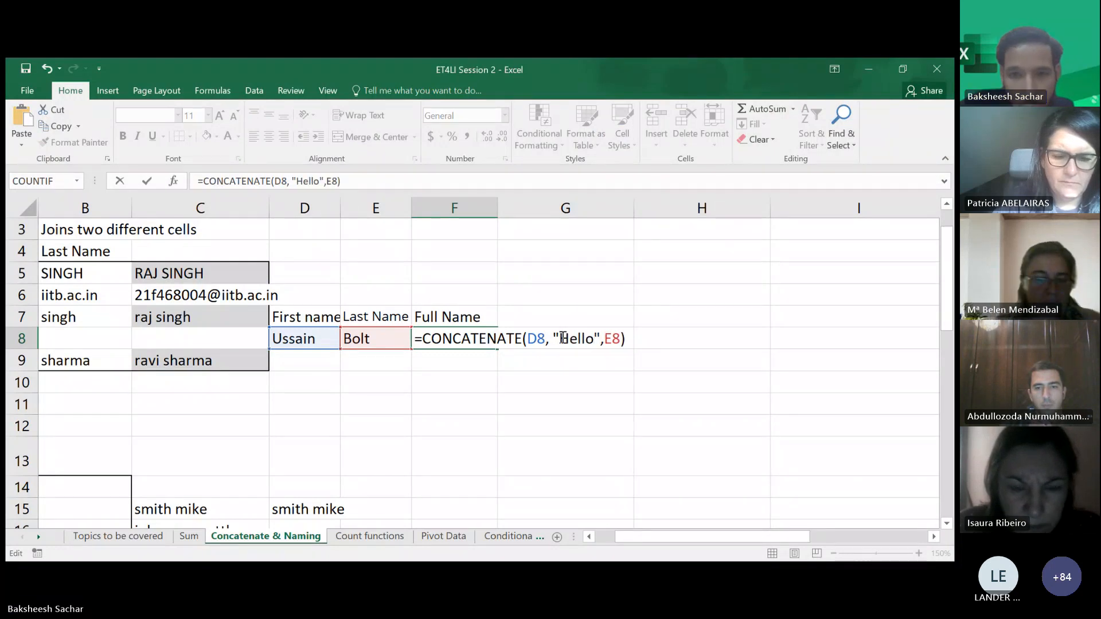
key(Return)
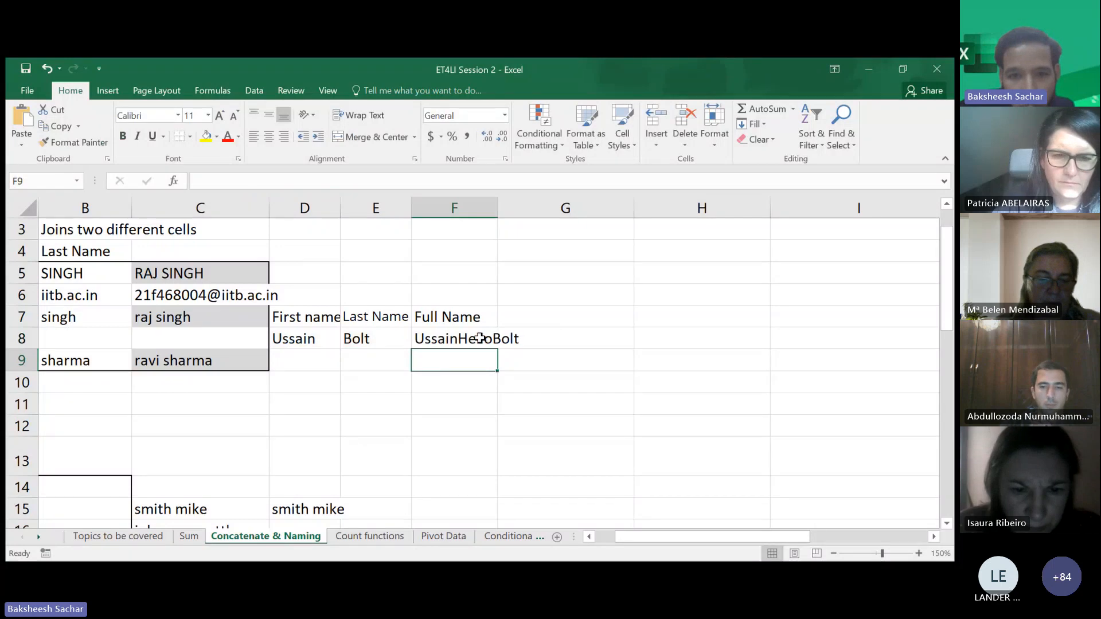
- Add a space before and after Hello in the F8 formula
key(Up)
key(F2)
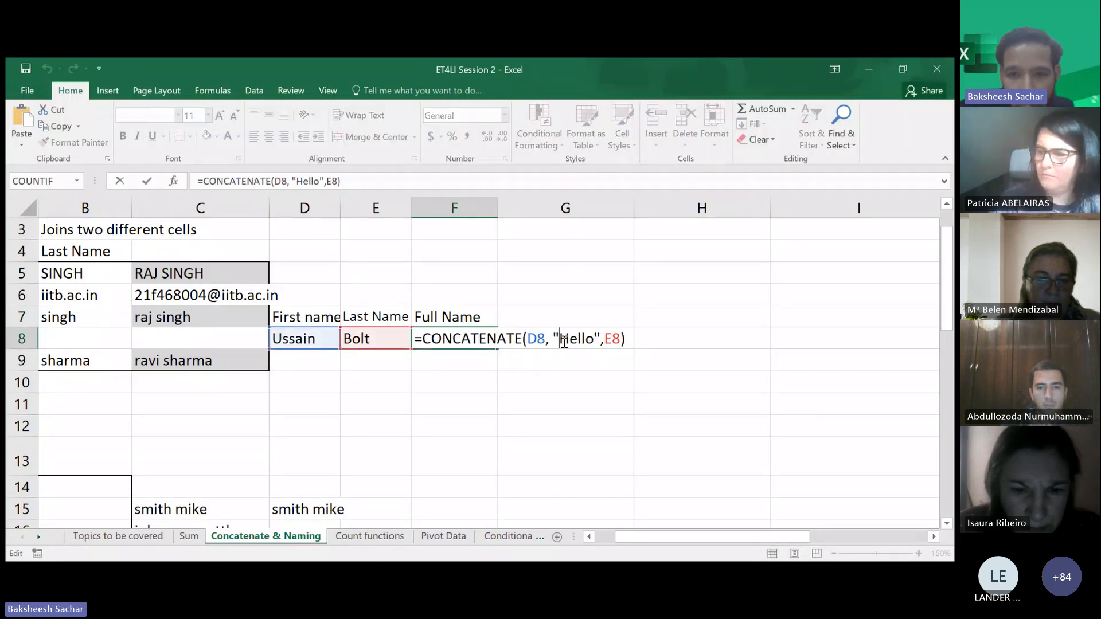
click(564, 342)
click(598, 339)
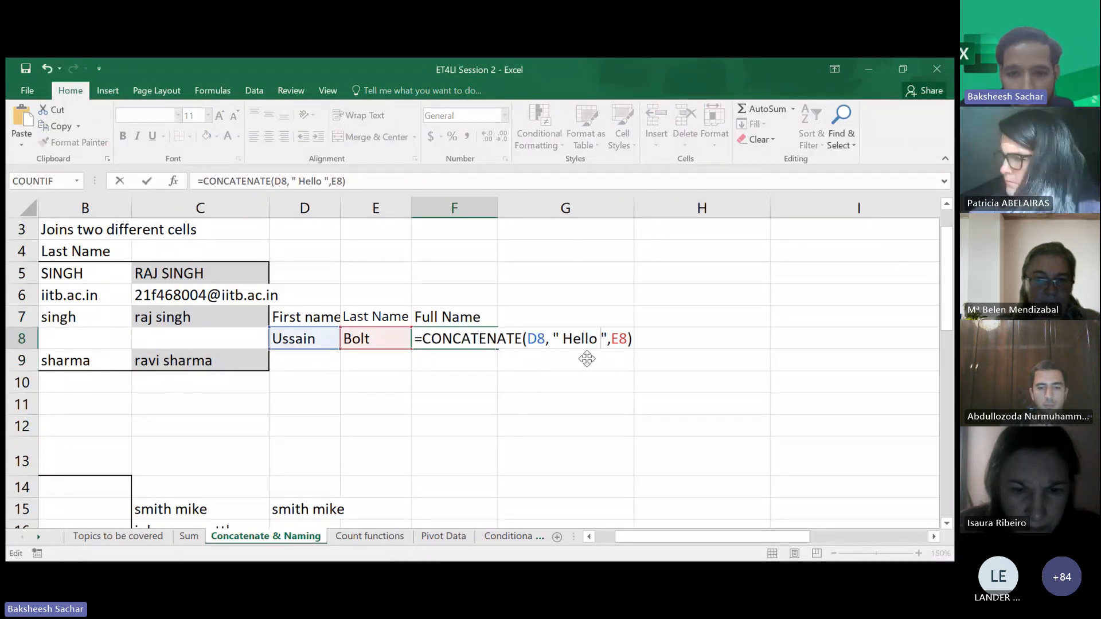
key(Return)
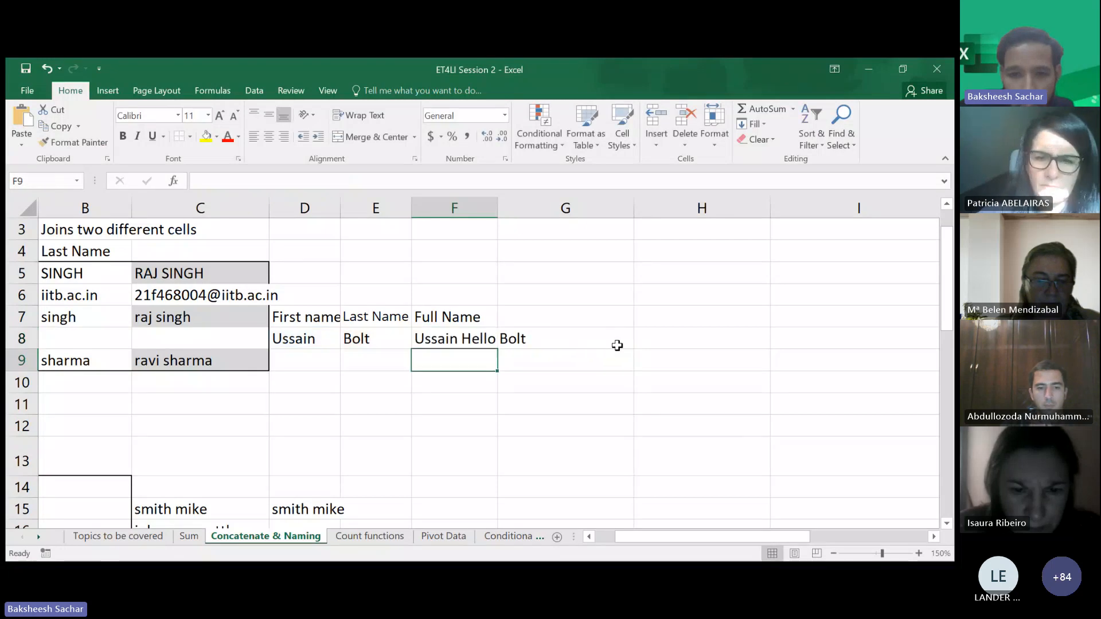
double_click(428, 338)
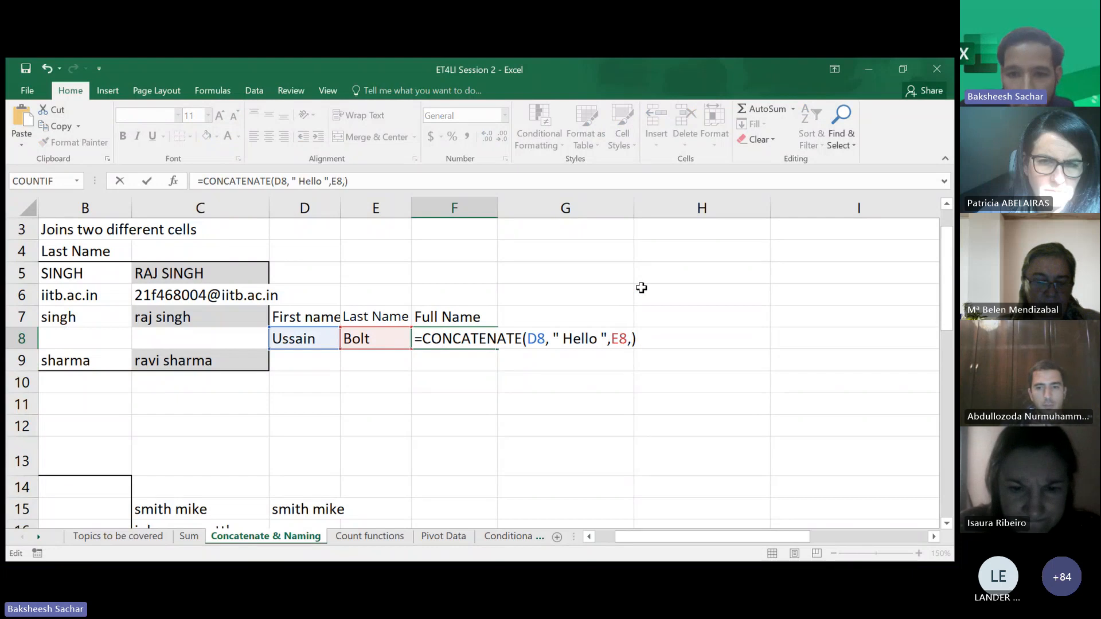
double_click(579, 344)
key(BackSpace)
key(BackSpace)
key(BackSpace)
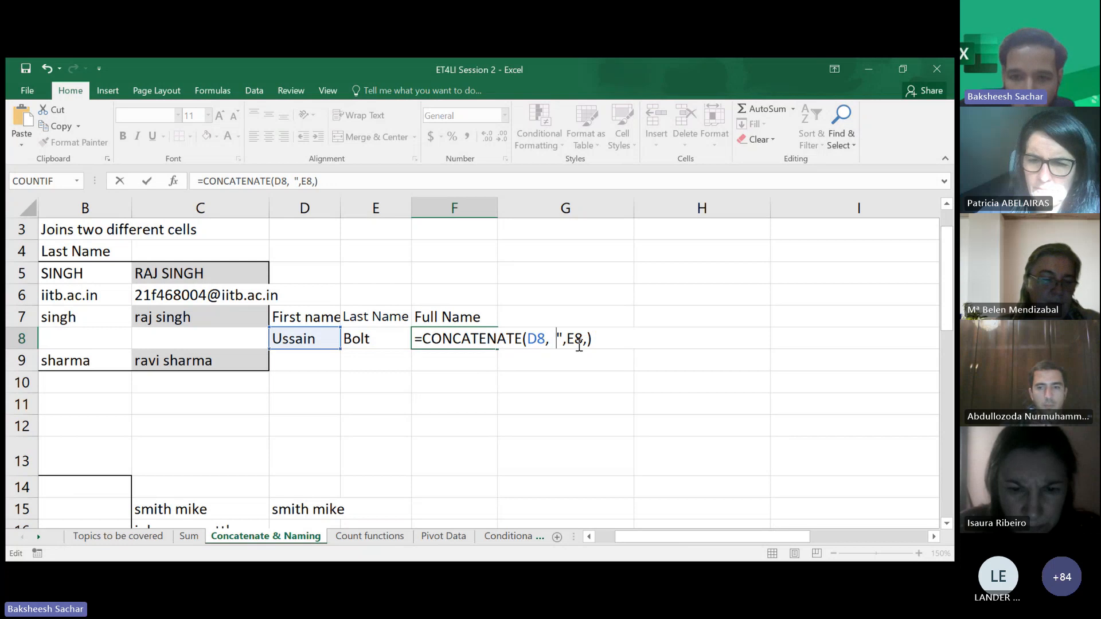
text(")
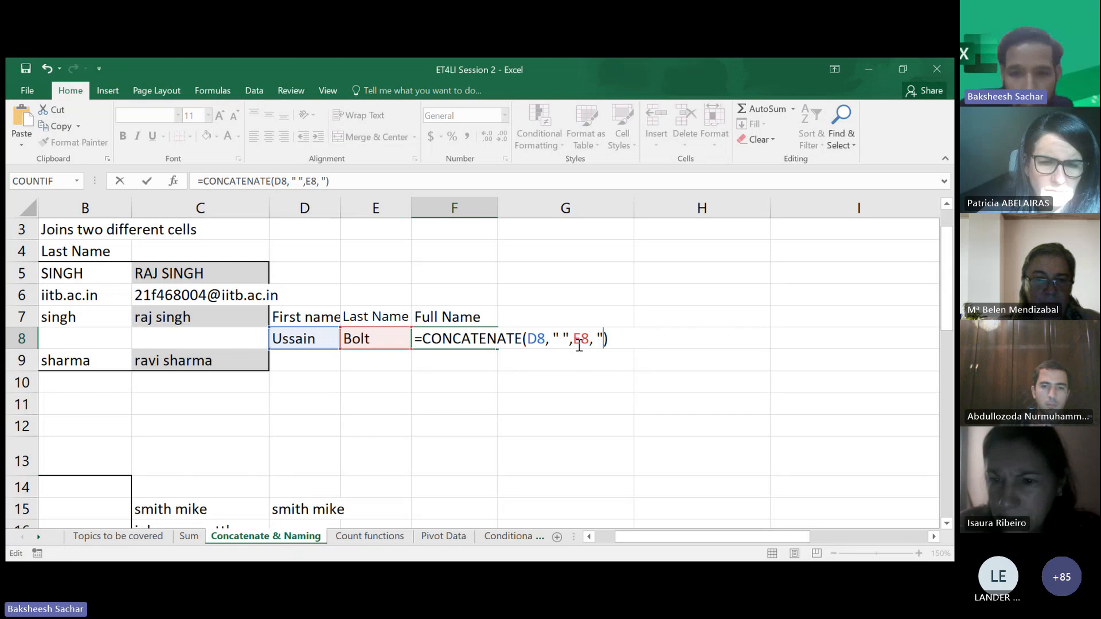
text("@)
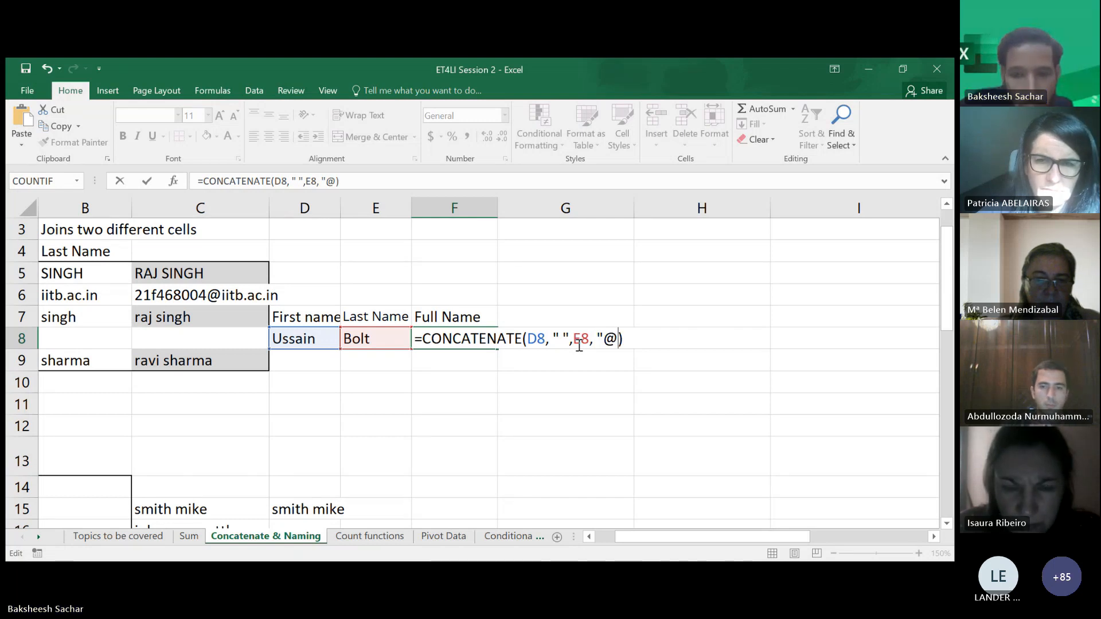
text(gmail.c)
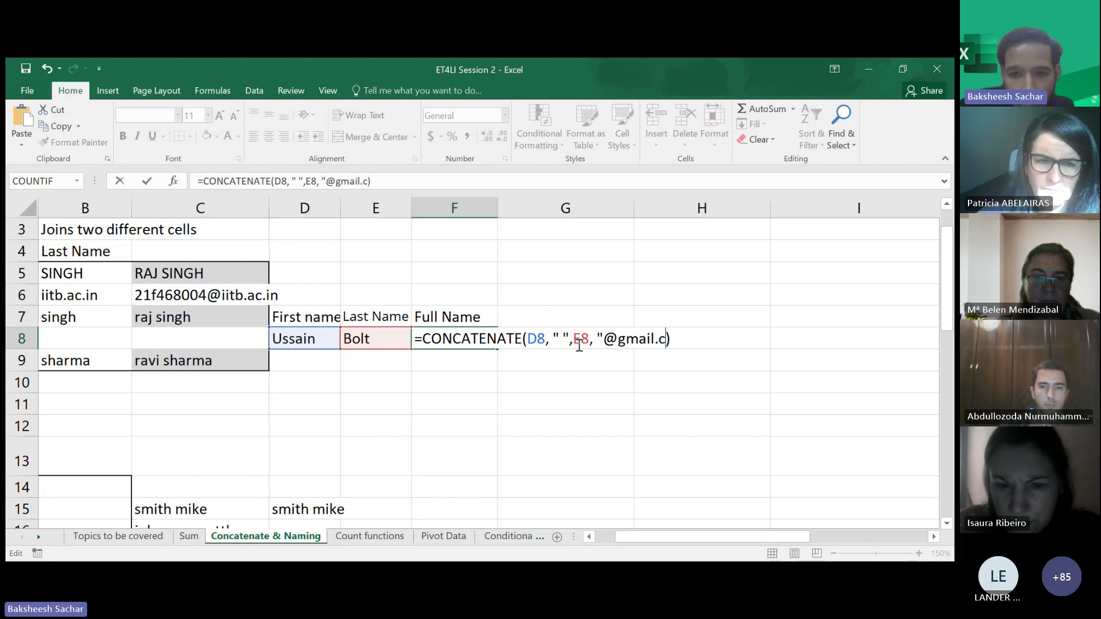
text(om")
key(Return)
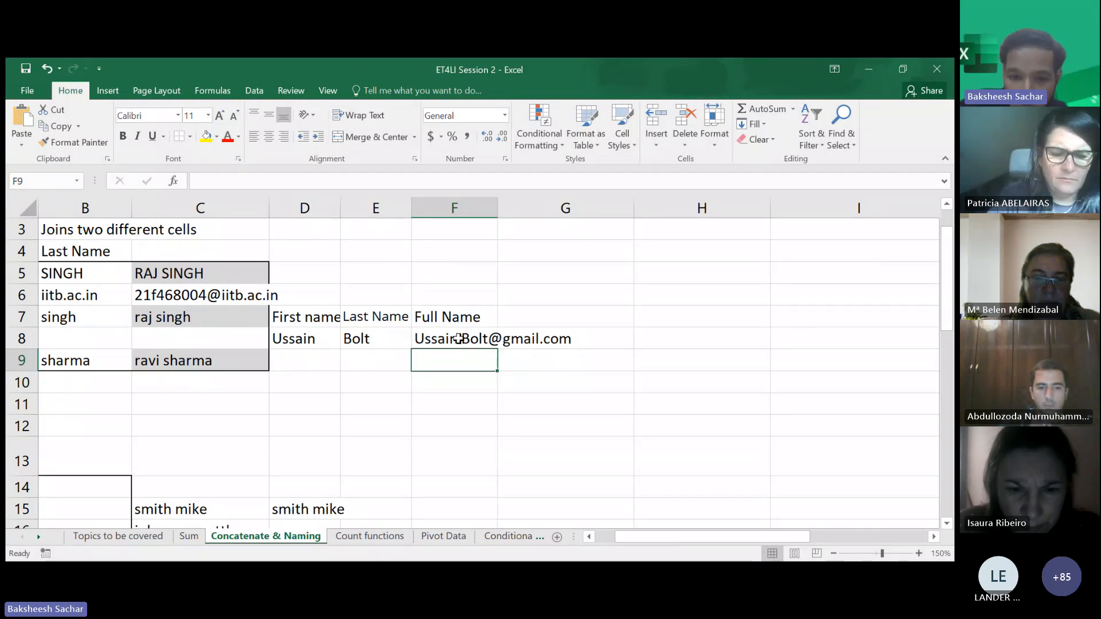
- Scroll through the sheet to review the LOWER, UPPER and PROPER examples below the CONCATENATE section
click(855, 147)
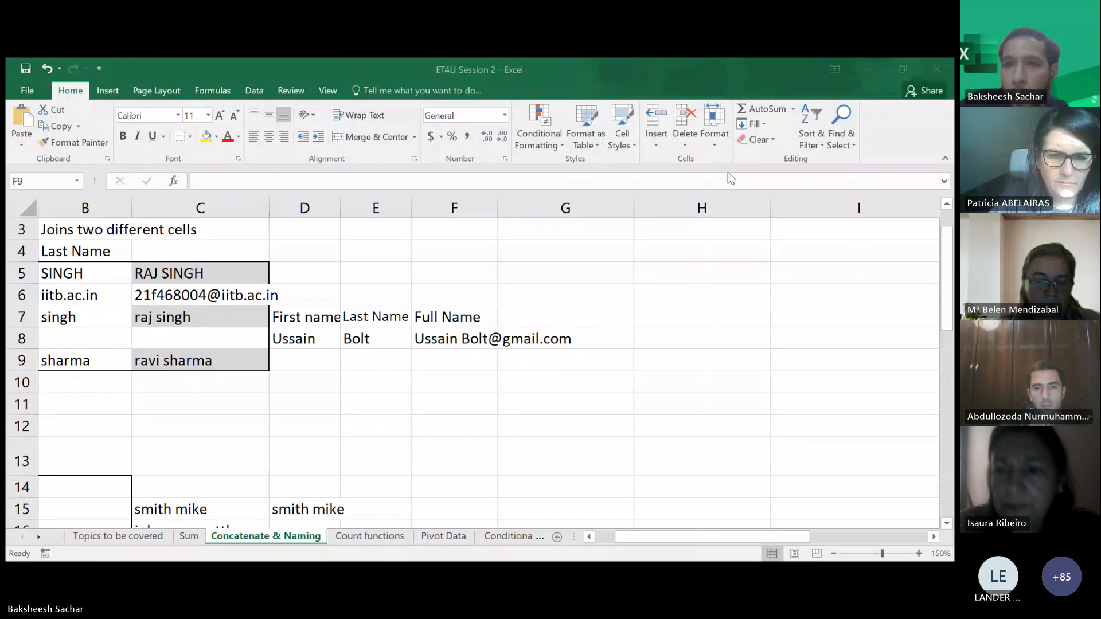
click(442, 352)
click(420, 399)
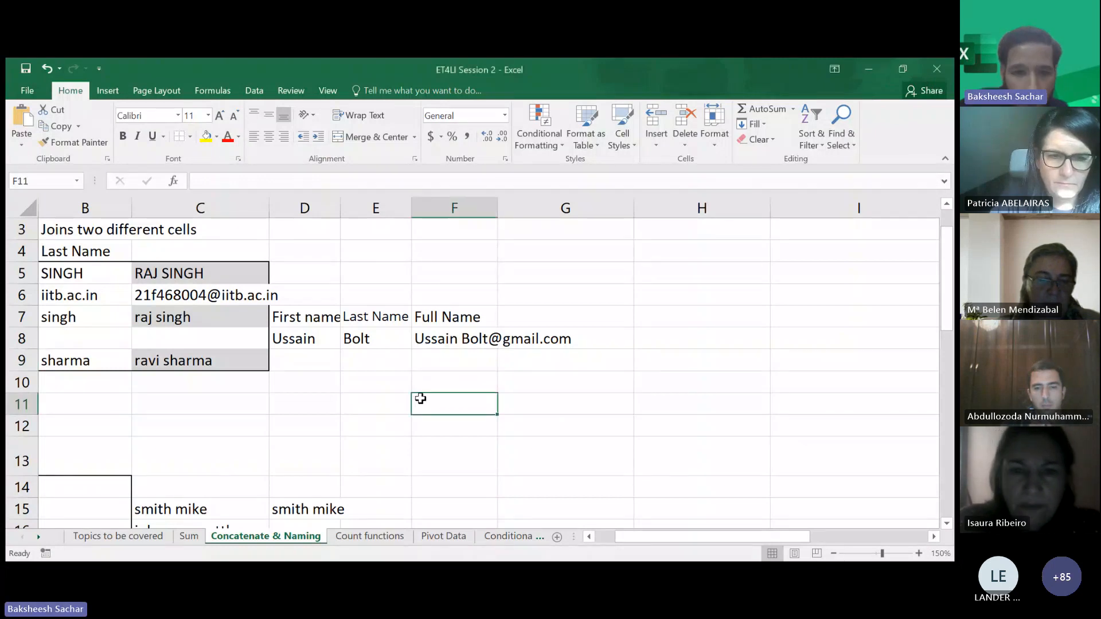
scroll(420, 398, up, 2)
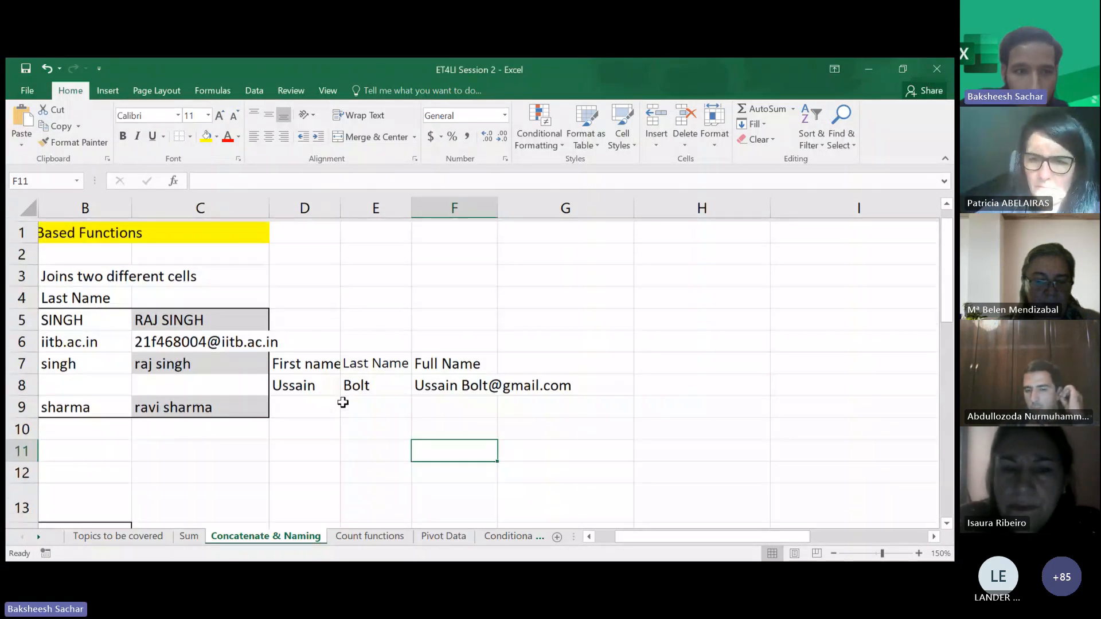
scroll(343, 402, left, 2)
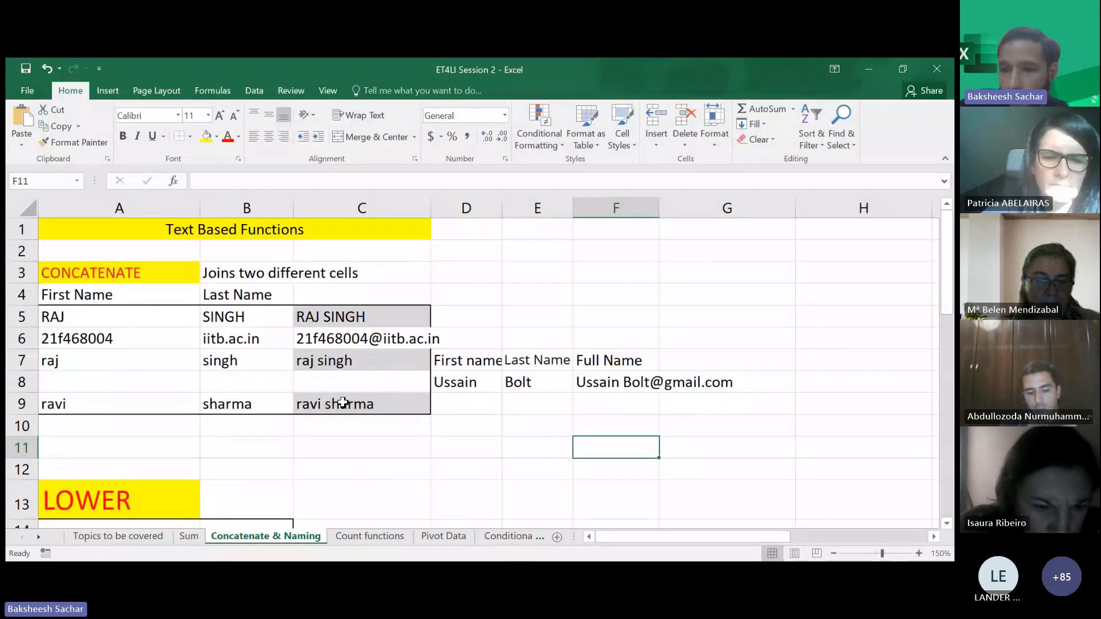
scroll(343, 402, down, 5)
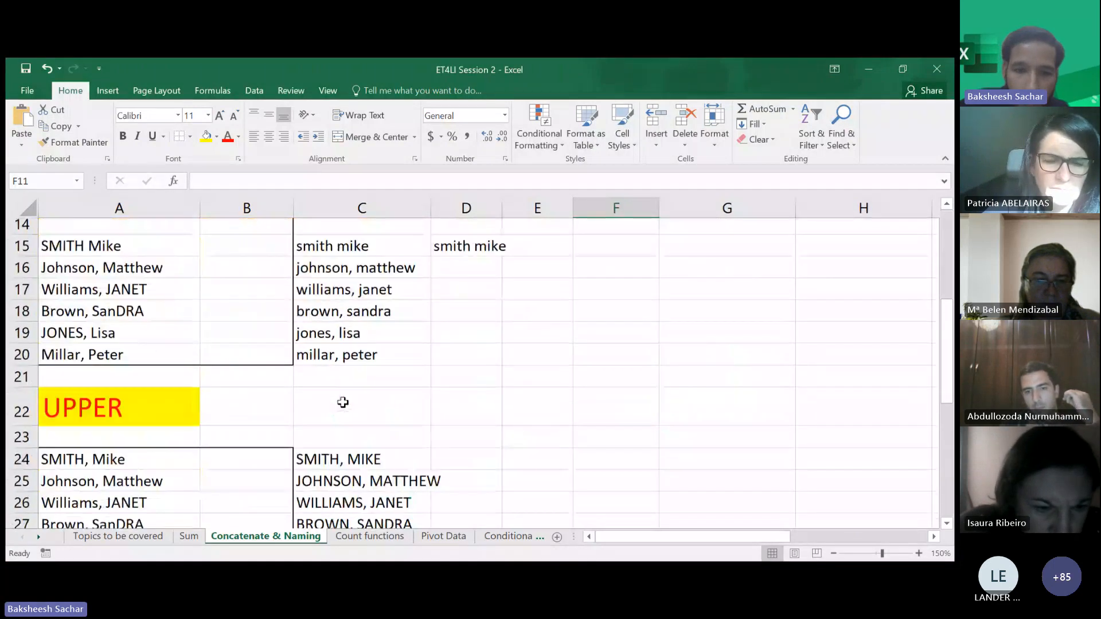
scroll(342, 403, down, 3)
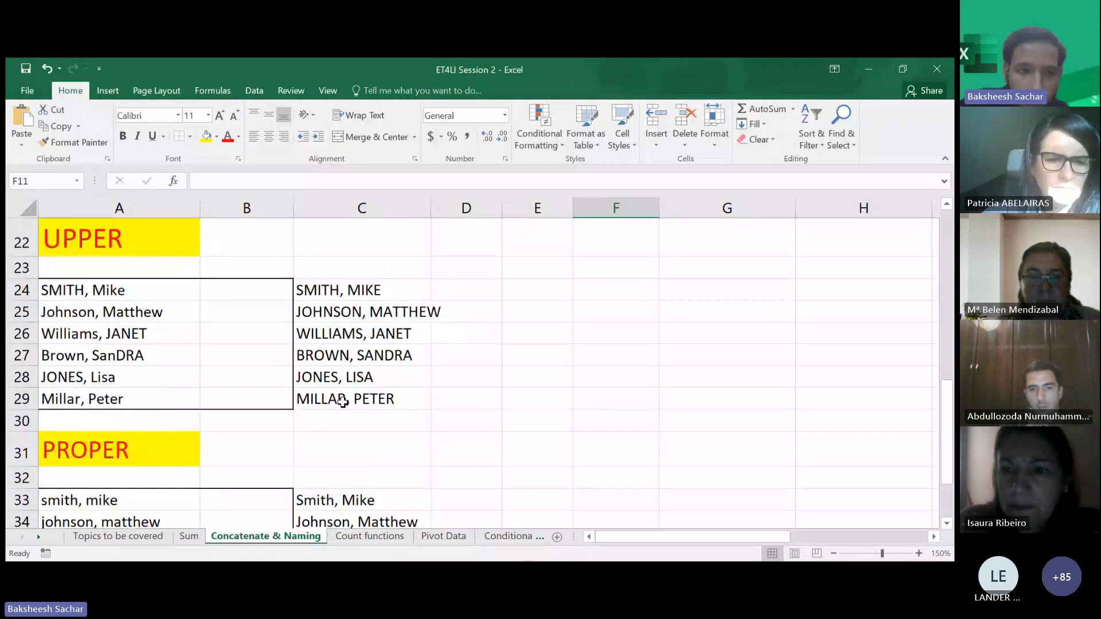
scroll(343, 402, down, 2)
scroll(343, 403, up, 5)
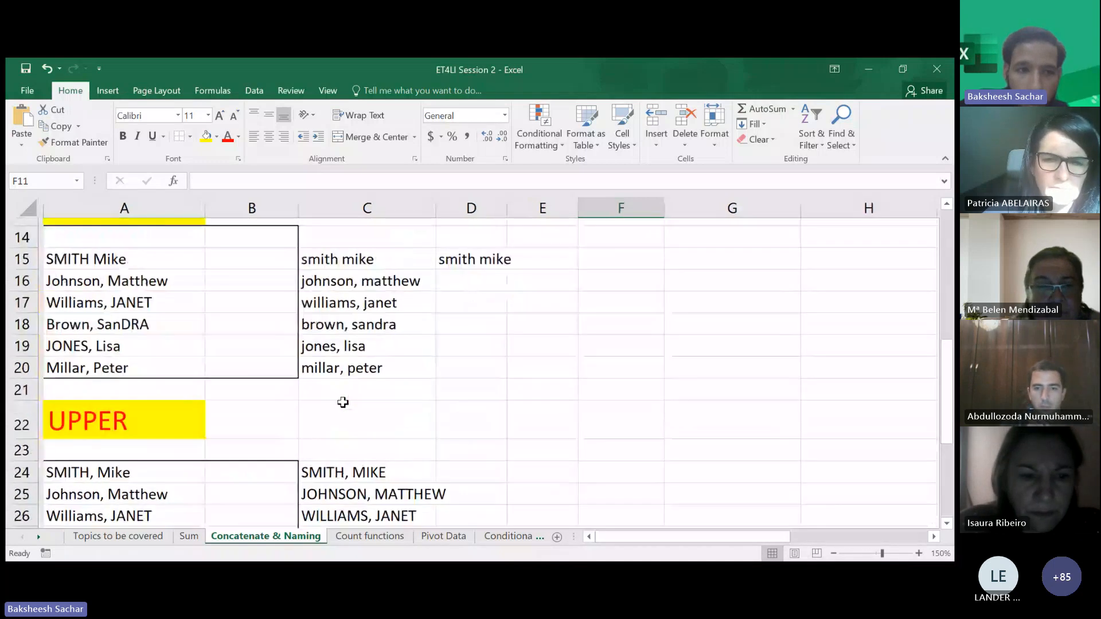
scroll(343, 402, up, 5)
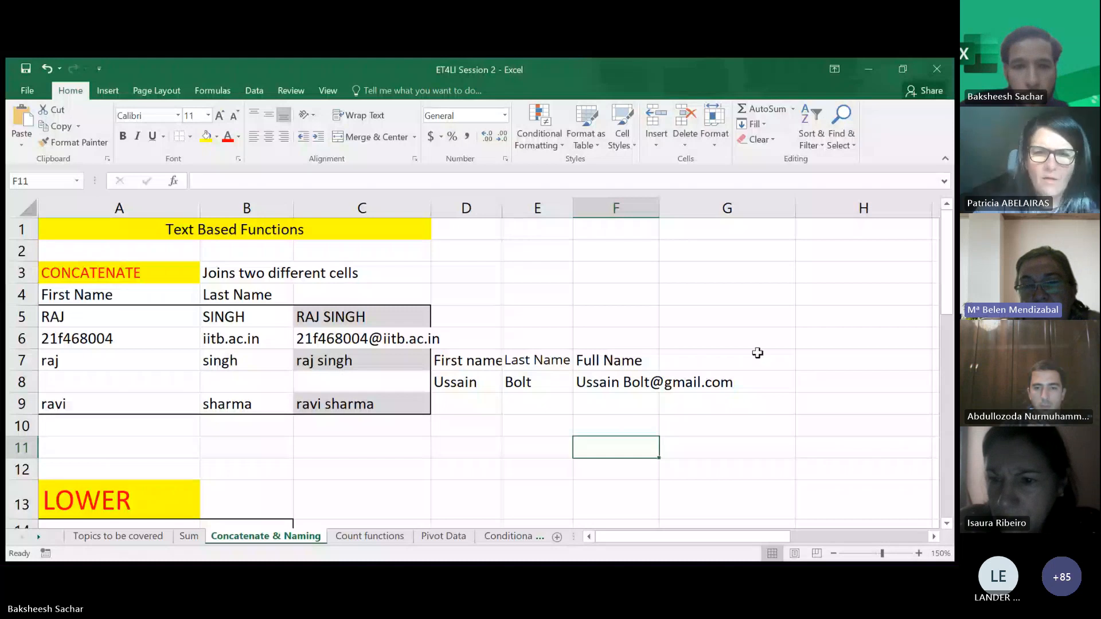
scroll(758, 352, down, 7)
scroll(757, 353, down, 2)
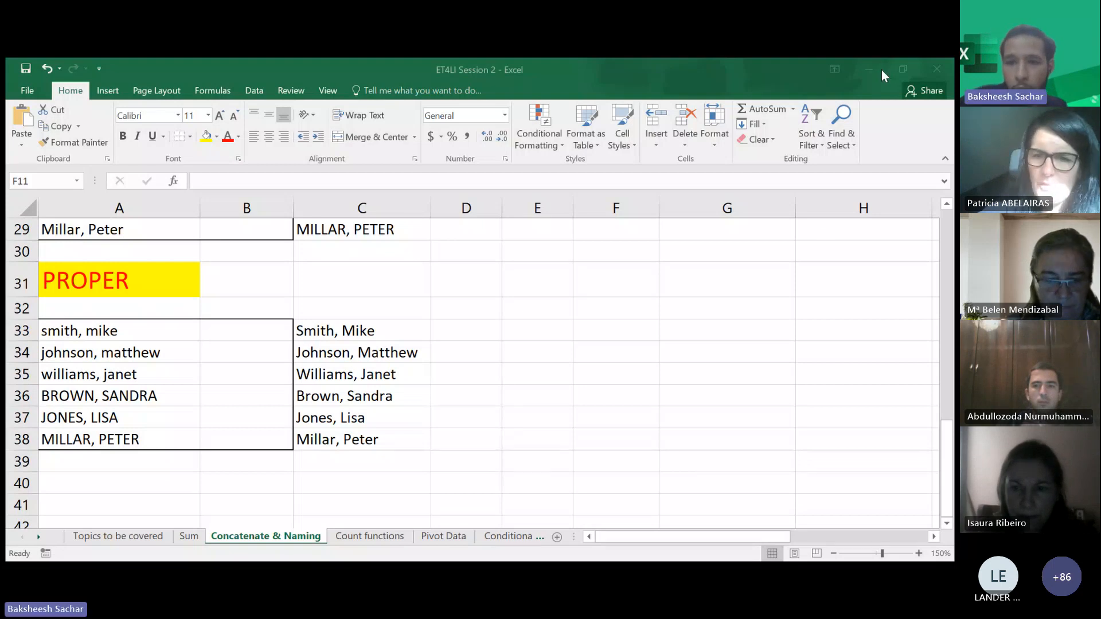
scroll(443, 438, up, 4)
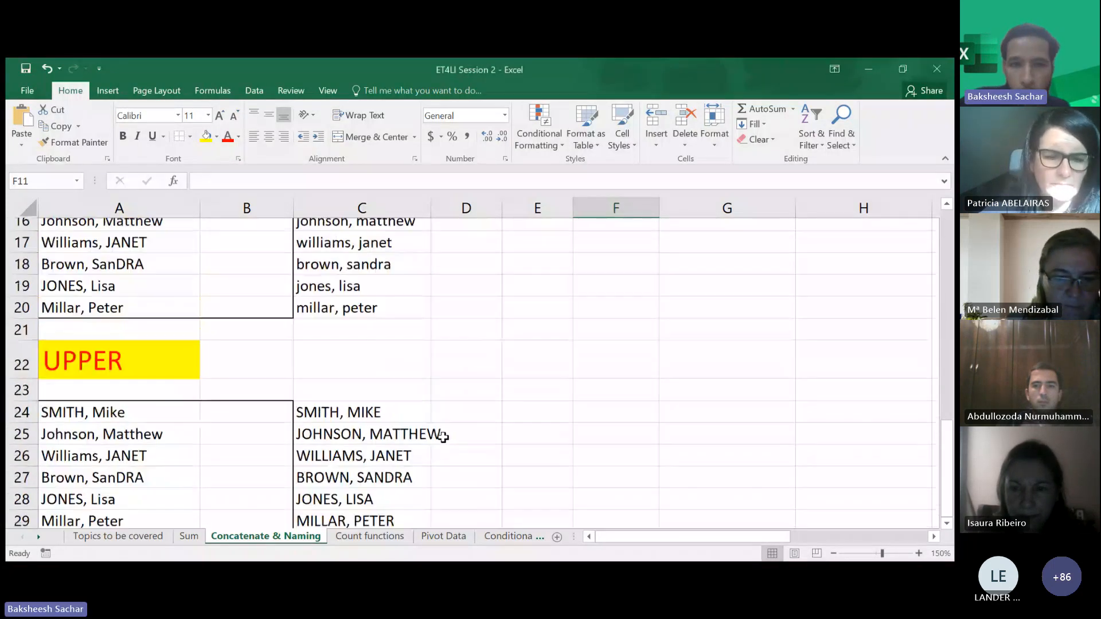
scroll(442, 438, up, 5)
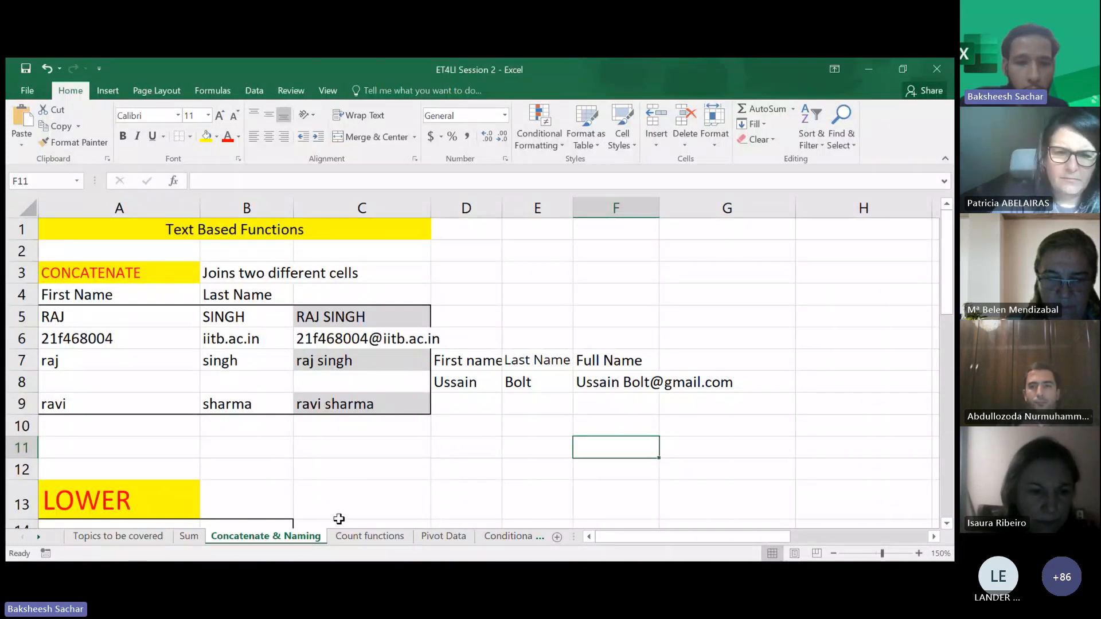
- Switch to the Count functions sheet and look over its function list and sales data table
click(370, 536)
scroll(360, 383, up, 5)
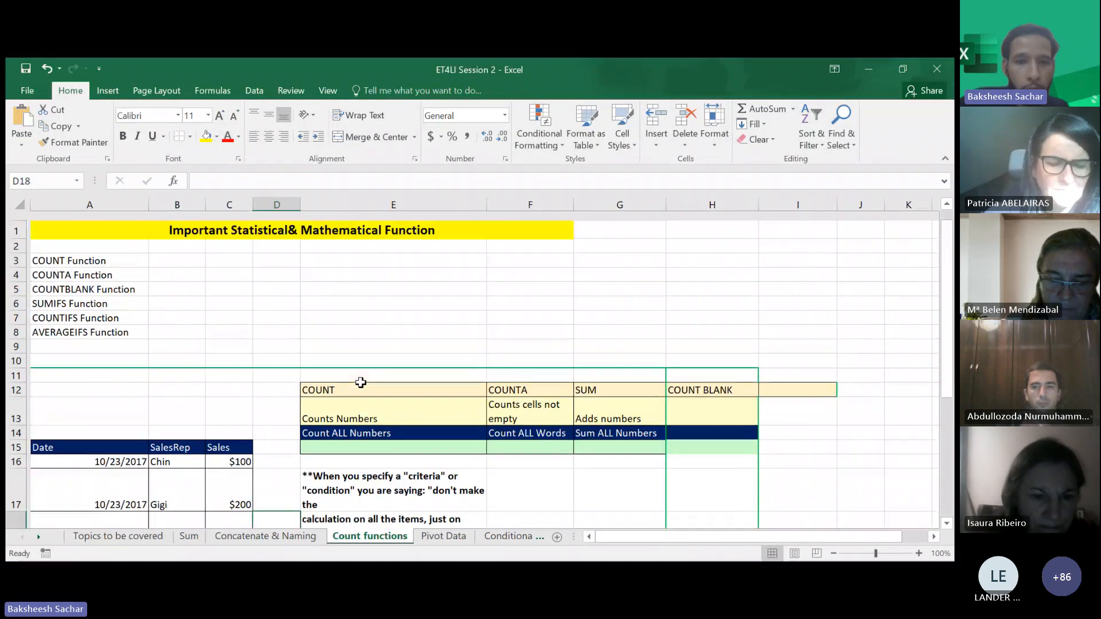
scroll(370, 409, down, 3)
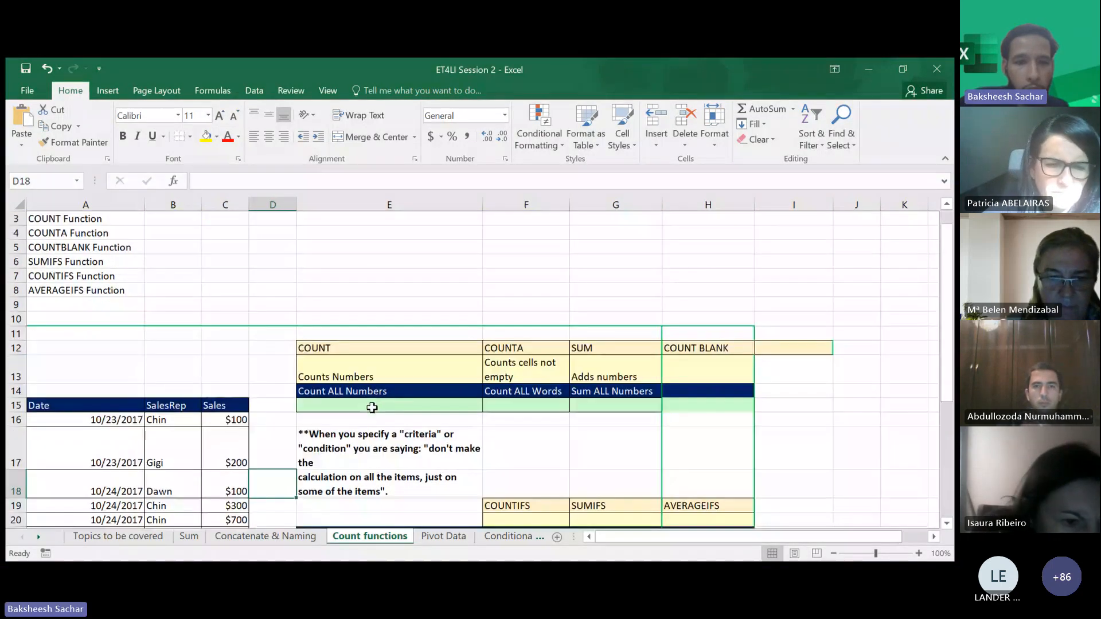
scroll(372, 407, up, 1)
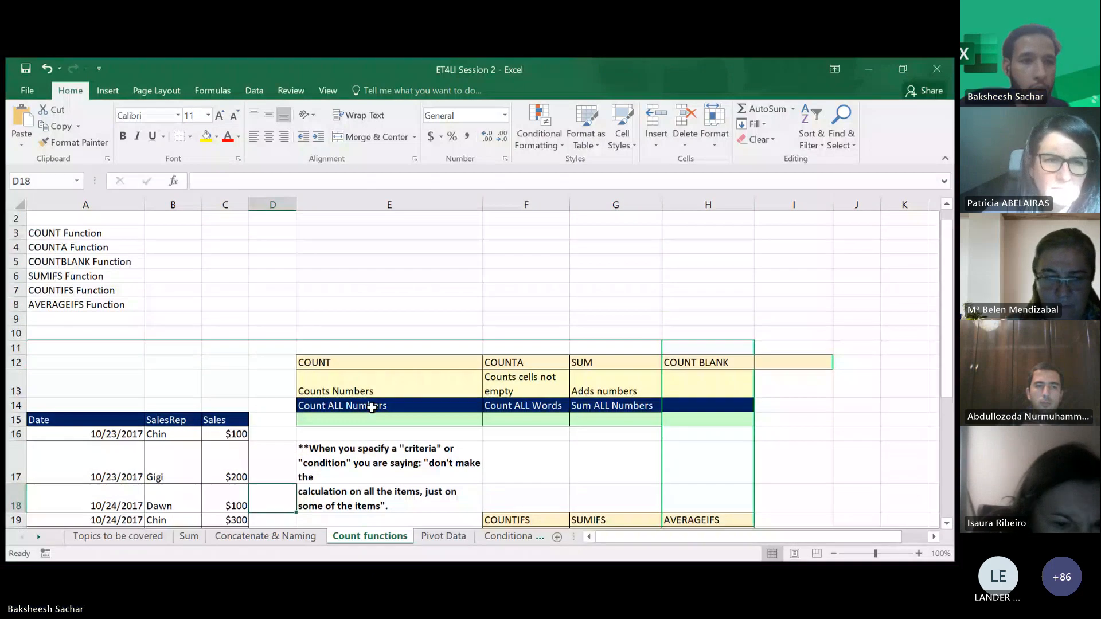
click(282, 279)
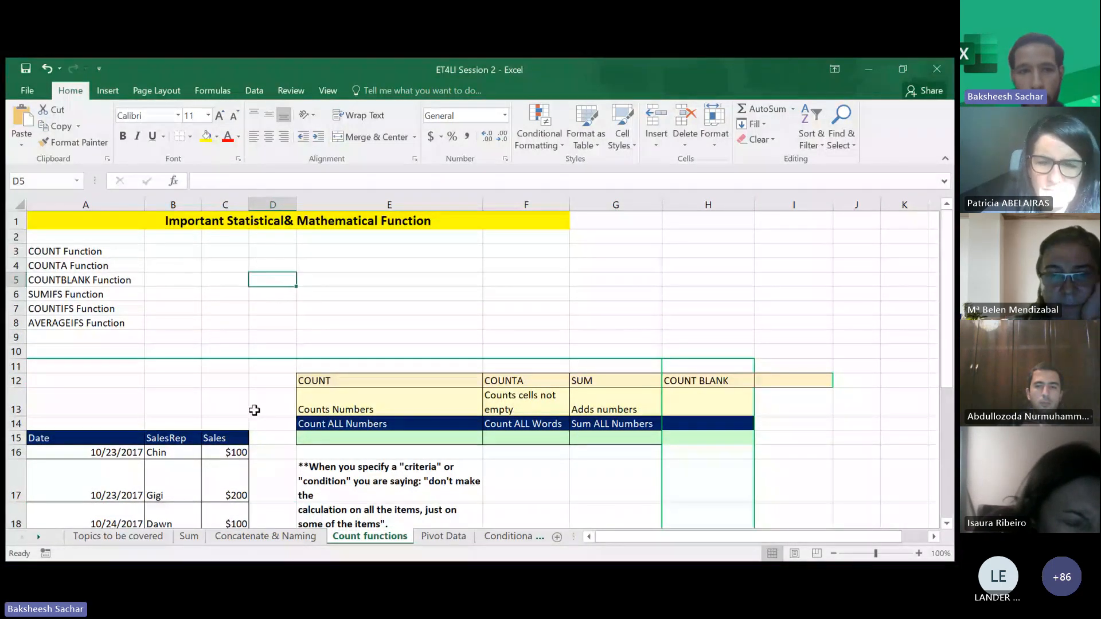
scroll(266, 437, down, 1)
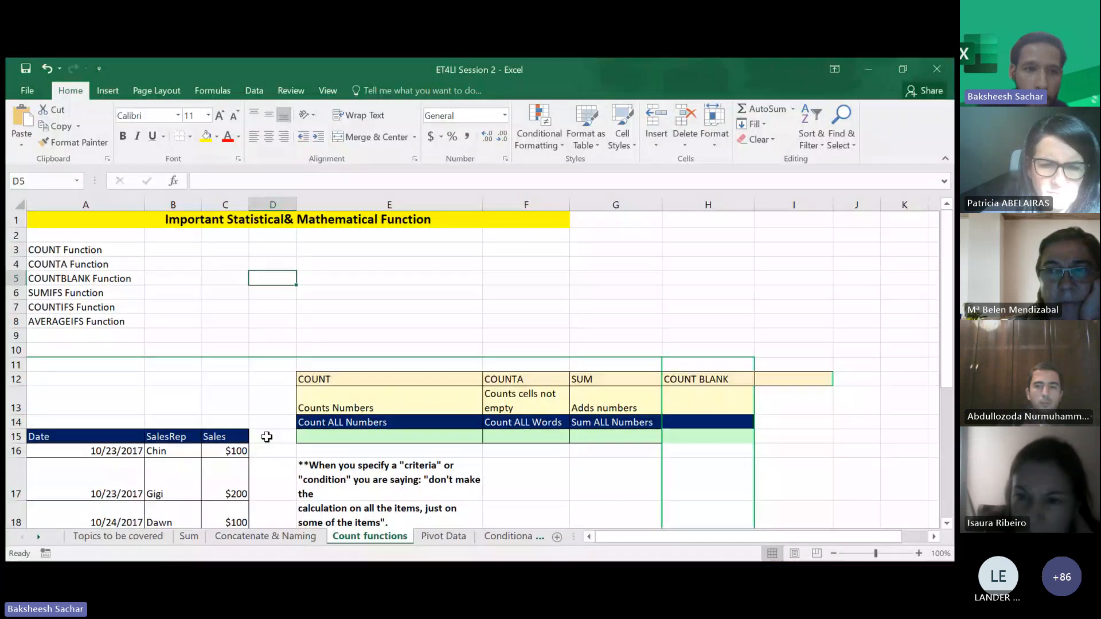
scroll(266, 436, down, 1)
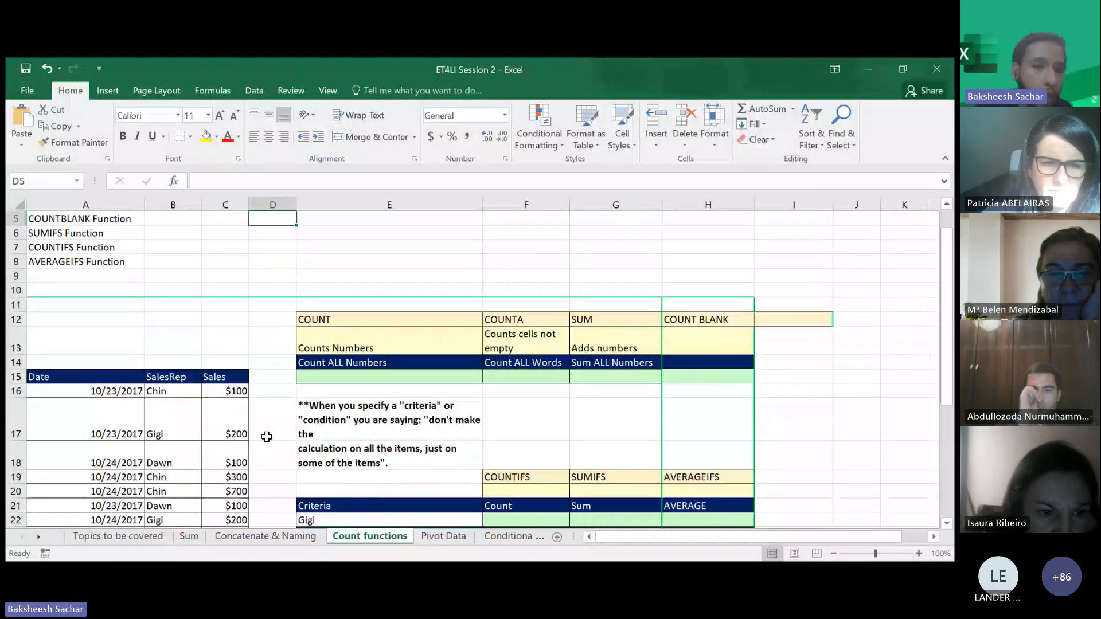
scroll(266, 437, down, 3)
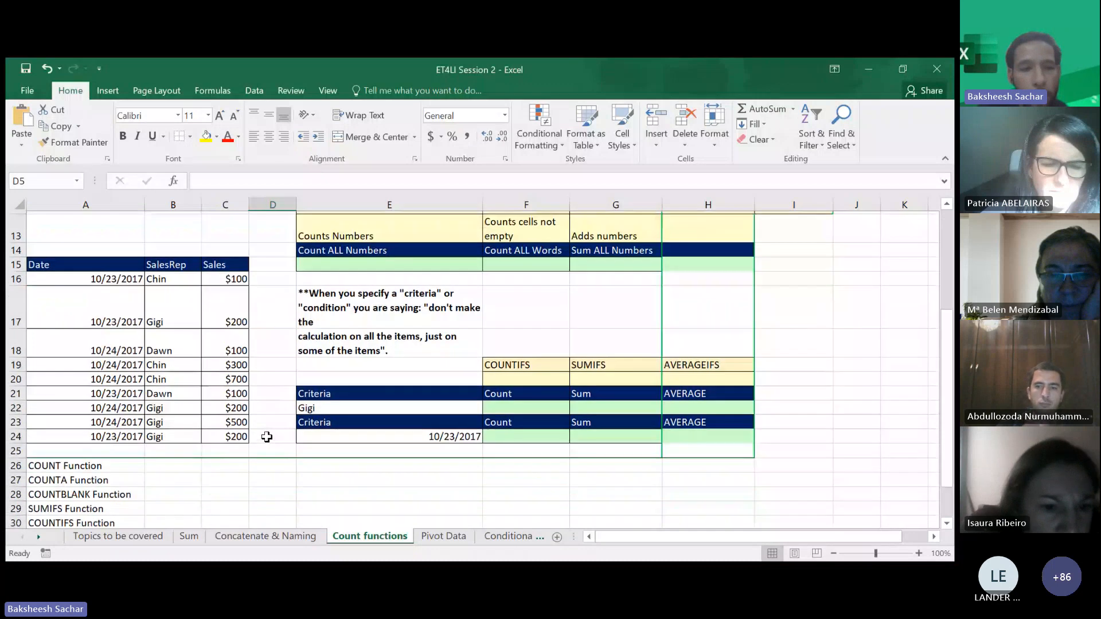
scroll(266, 437, down, 1)
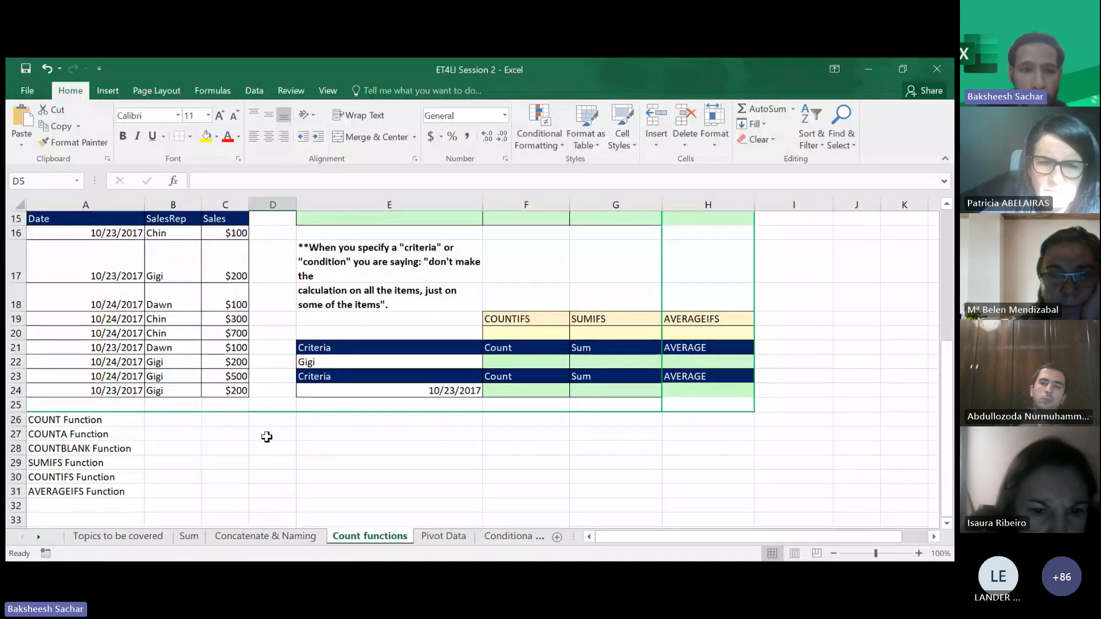
click(231, 420)
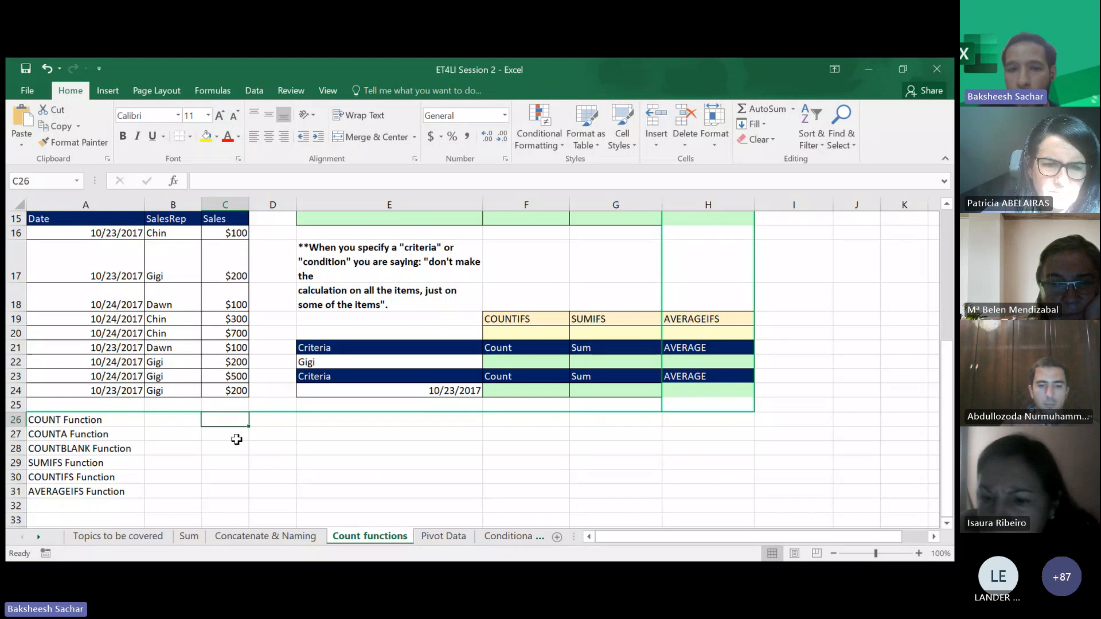
click(872, 73)
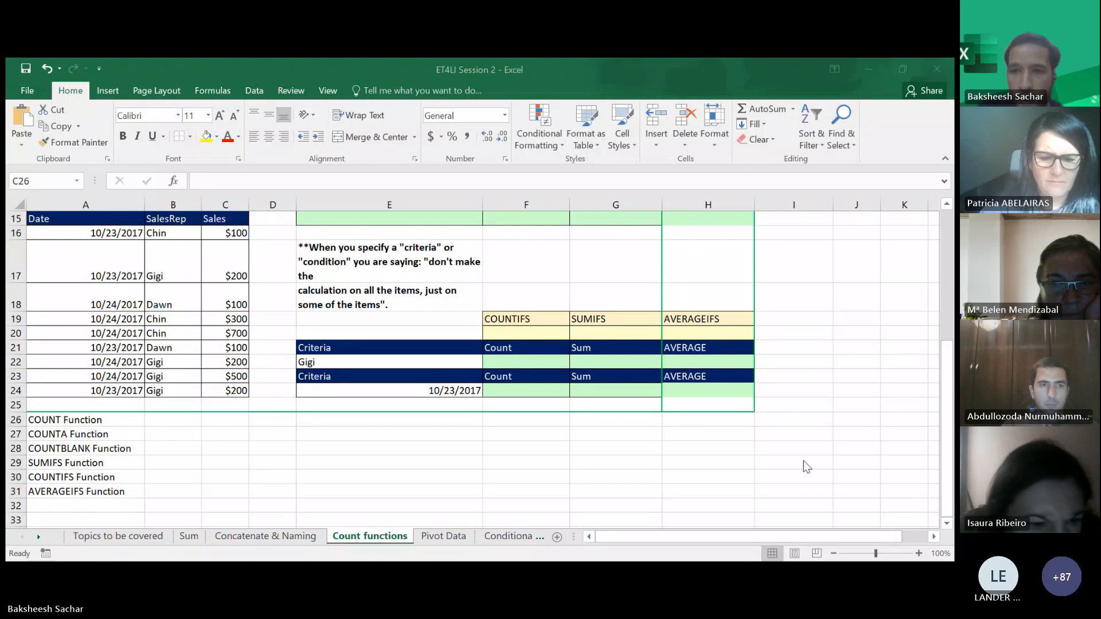
click(883, 82)
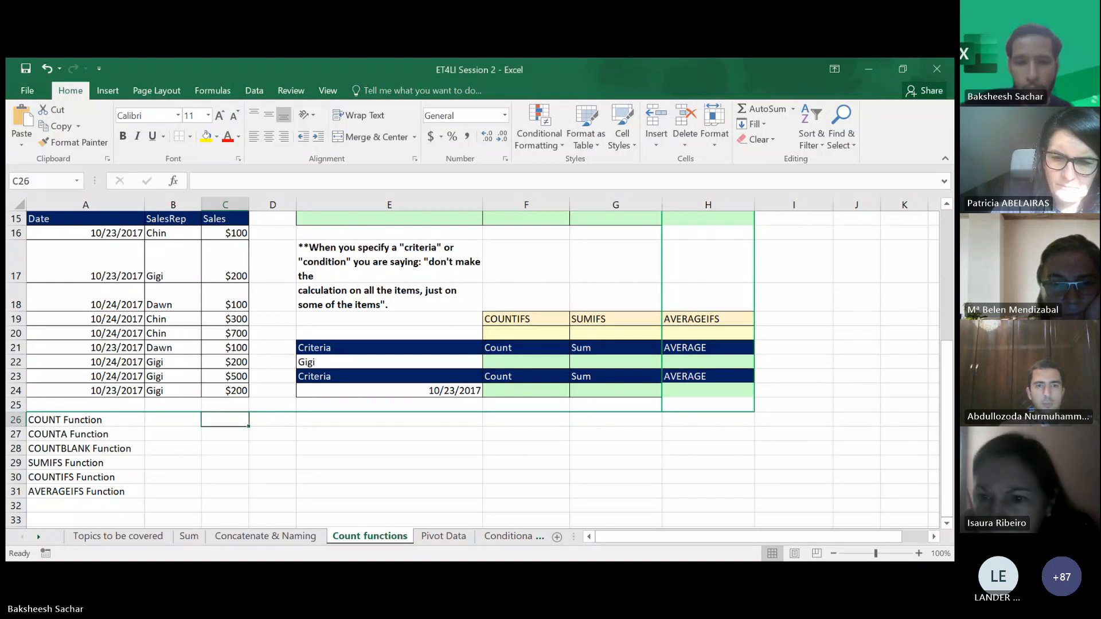
click(576, 467)
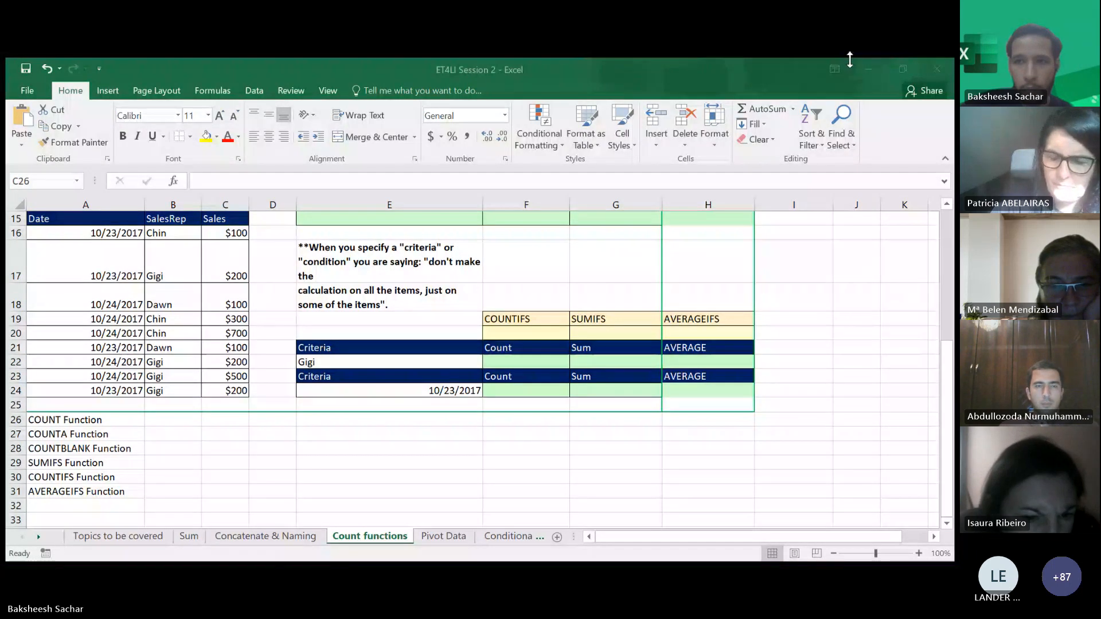
click(850, 59)
click(239, 462)
click(232, 440)
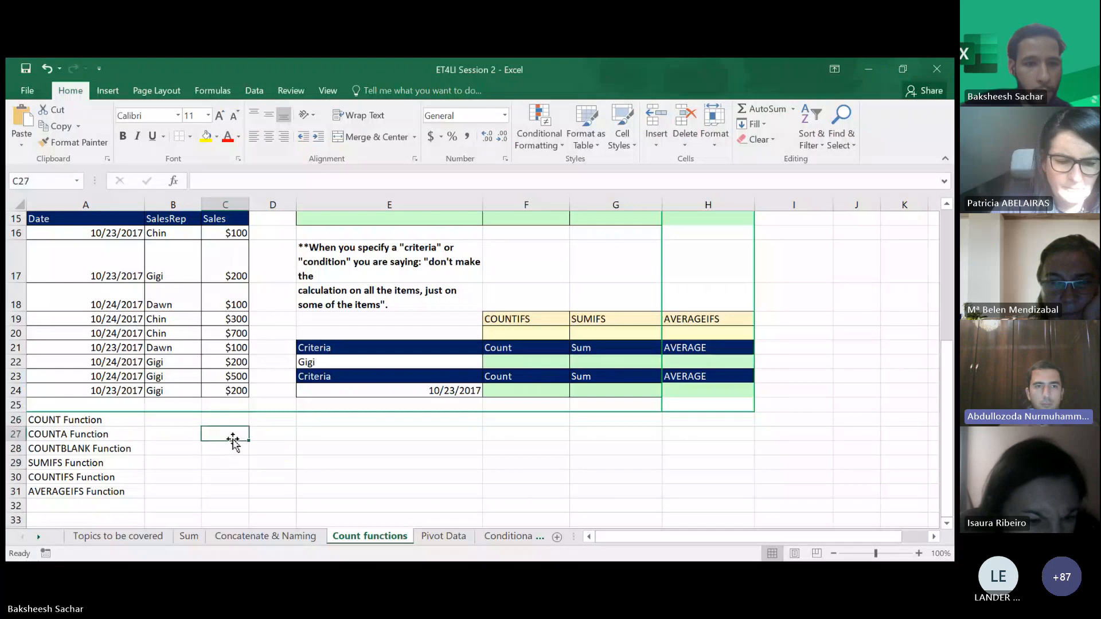
click(226, 422)
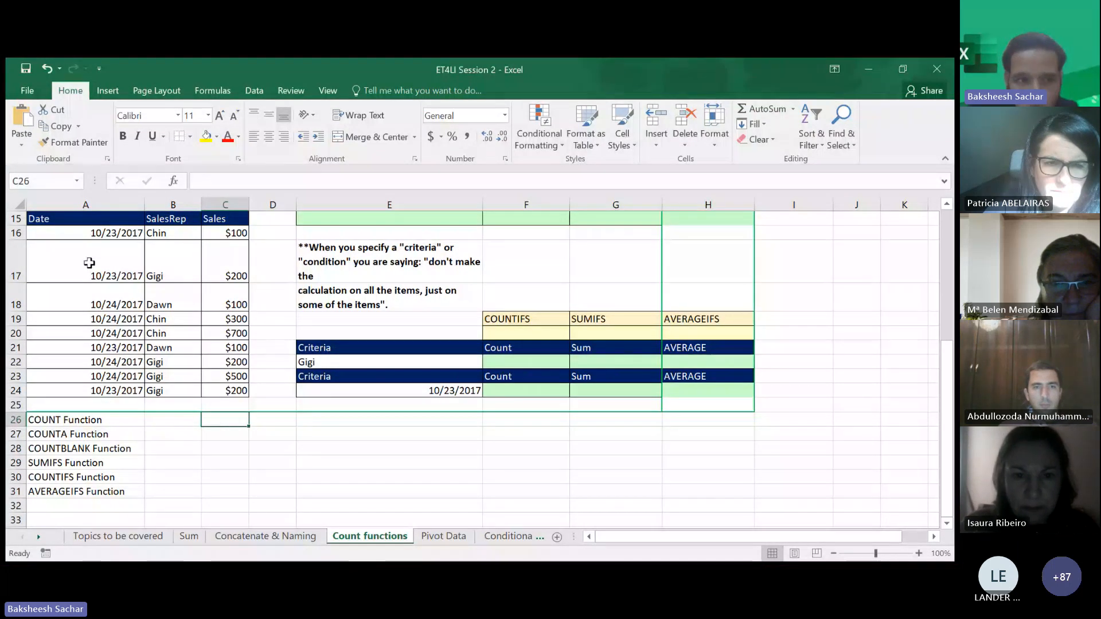
drag(56, 228, 243, 394)
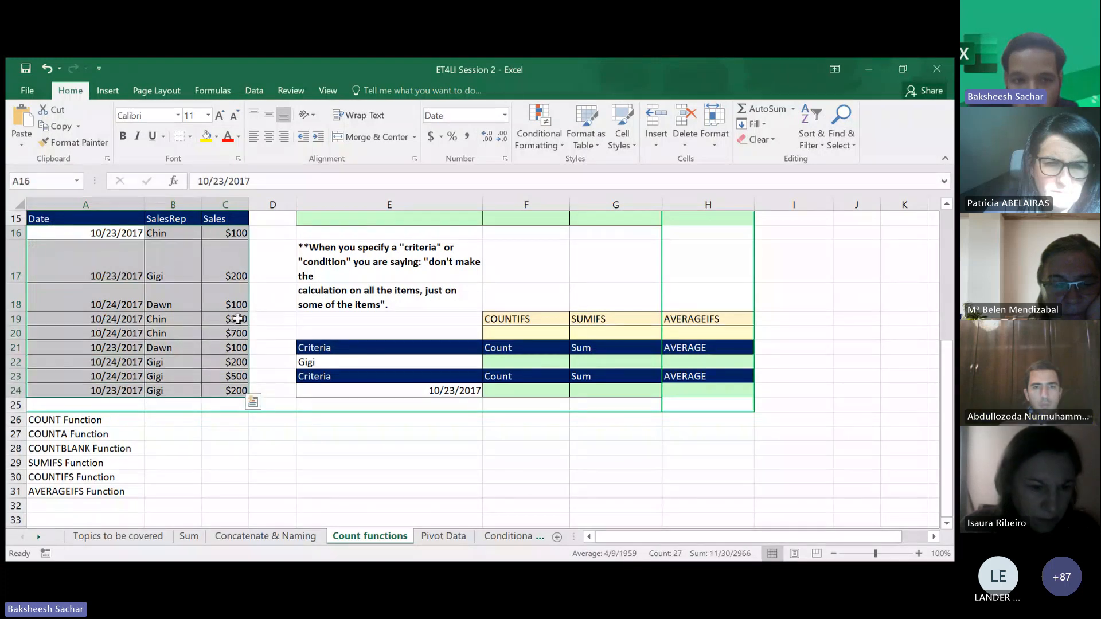
click(213, 438)
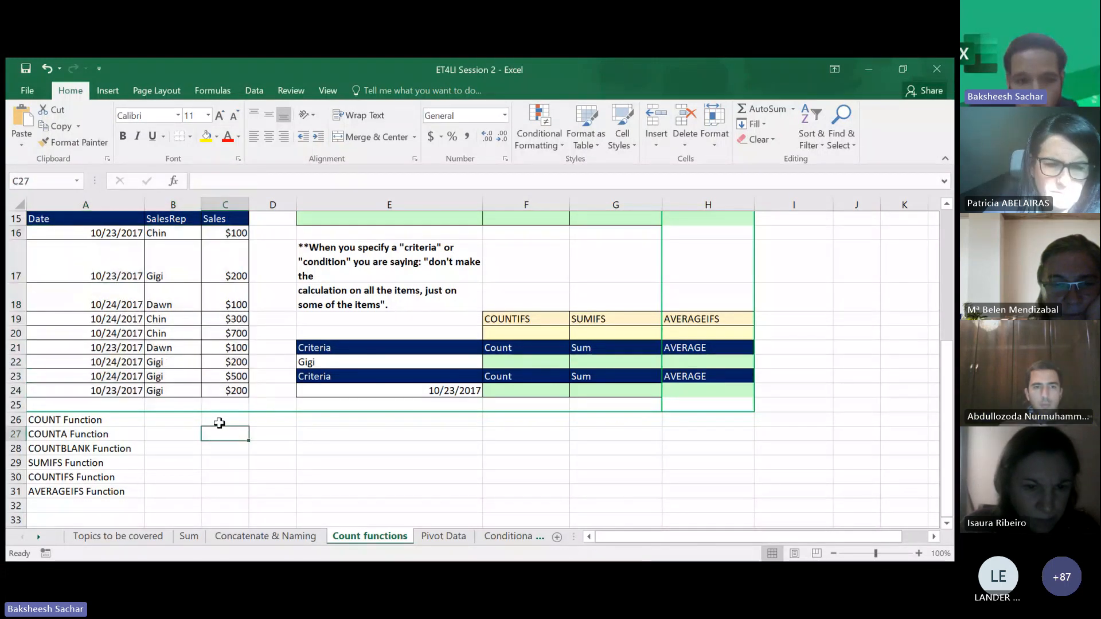
- Enter a COUNT formula in C26 that counts the sales values in C16:C24
click(222, 421)
text(=count)
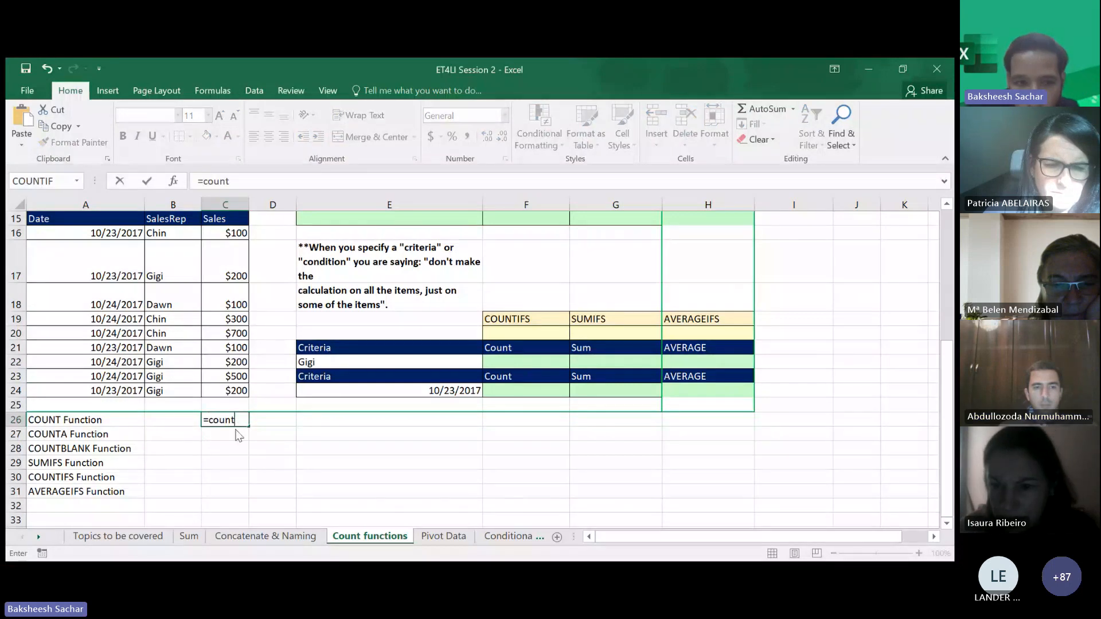
key(Tab)
drag(229, 233, 228, 391)
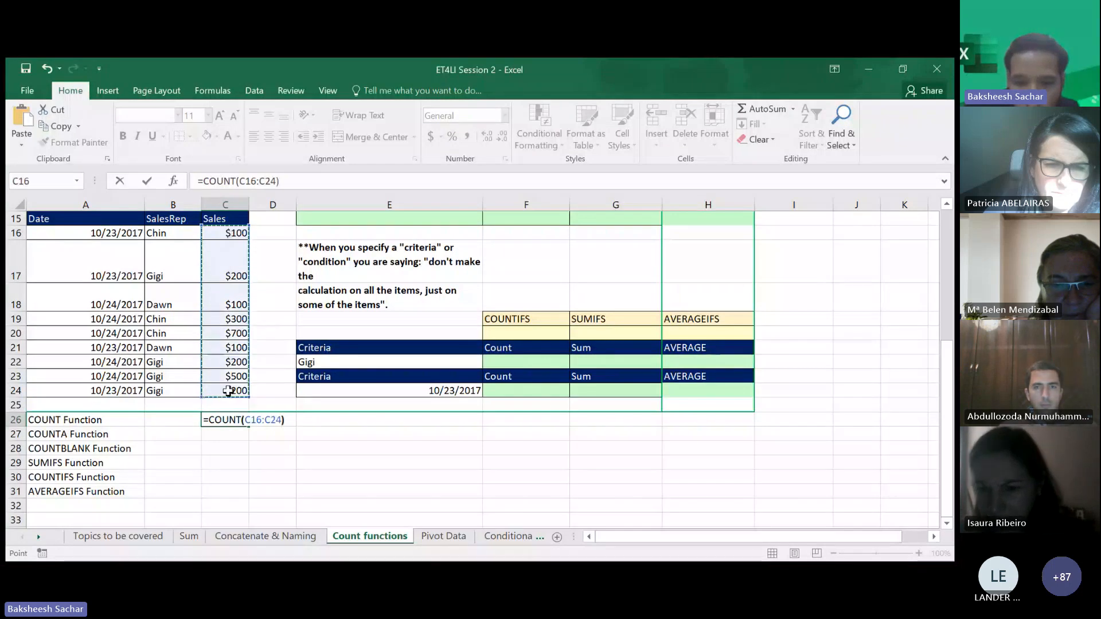
text())
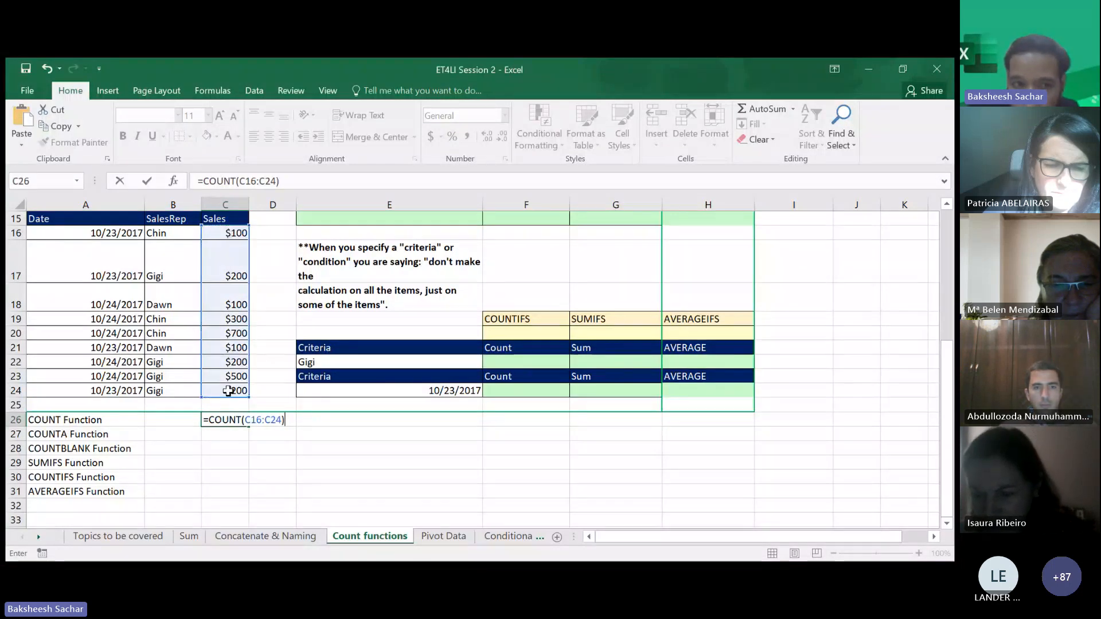
key(Return)
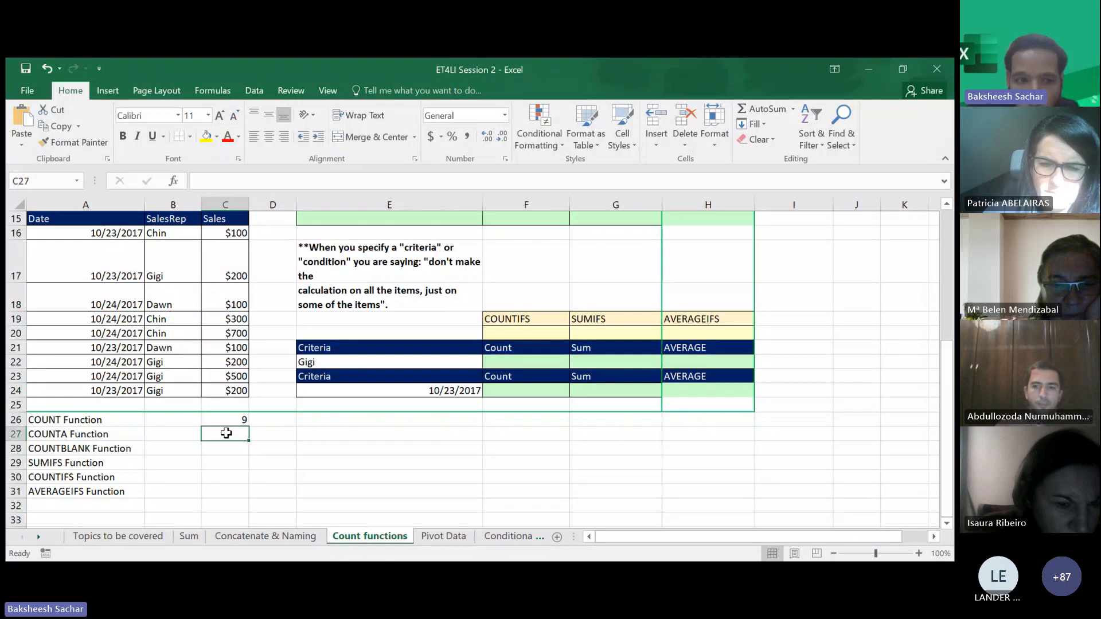
- Enter an incomplete =count formula in C27 and leave the cell
double_click(225, 434)
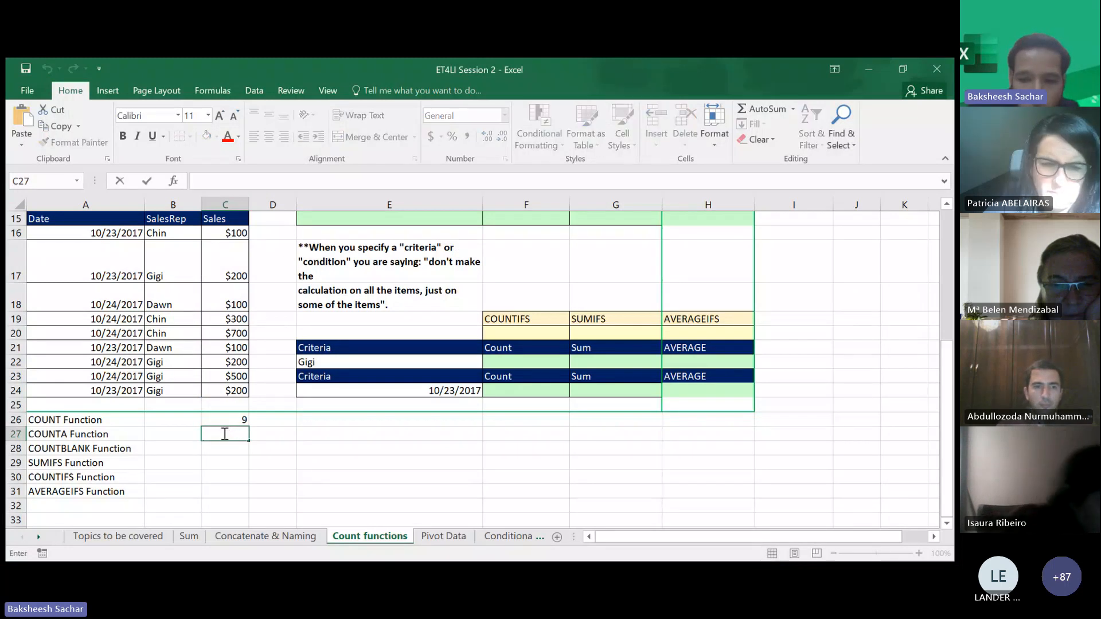
text(=count)
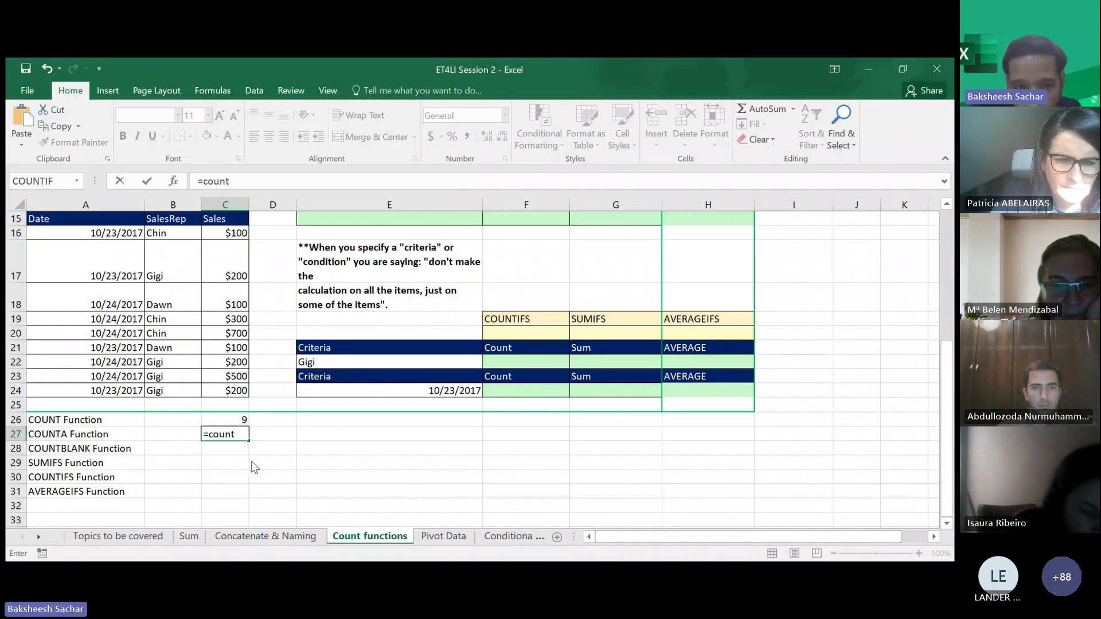
click(770, 482)
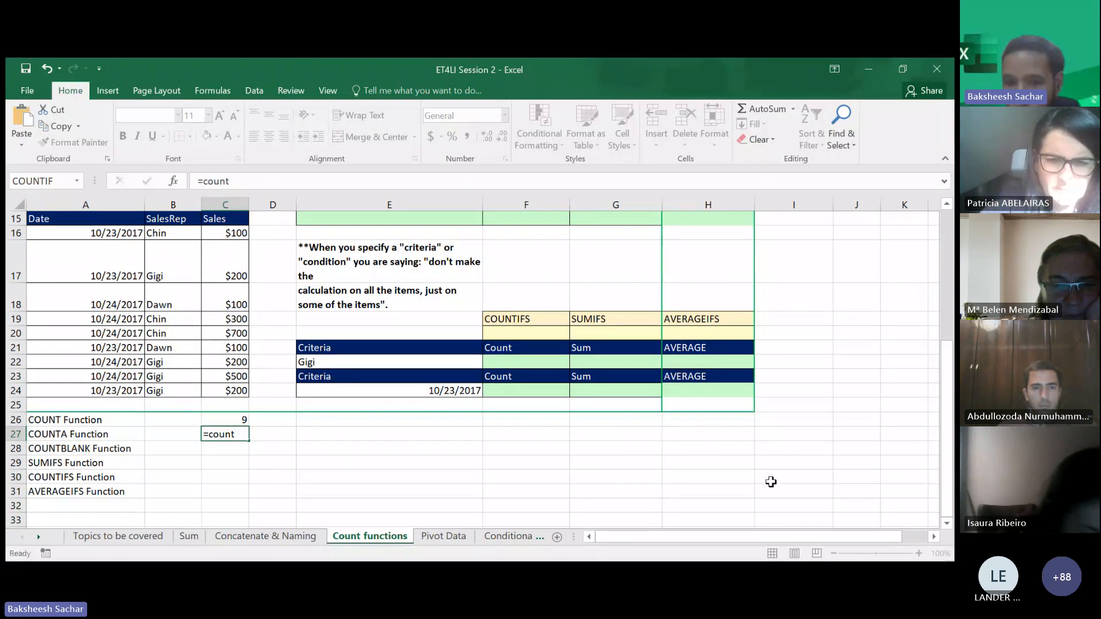
- Replace C27's contents with a COUNTA formula over the sales range C16:C24
click(918, 553)
click(918, 552)
click(918, 553)
click(917, 553)
scroll(356, 505, left, 2)
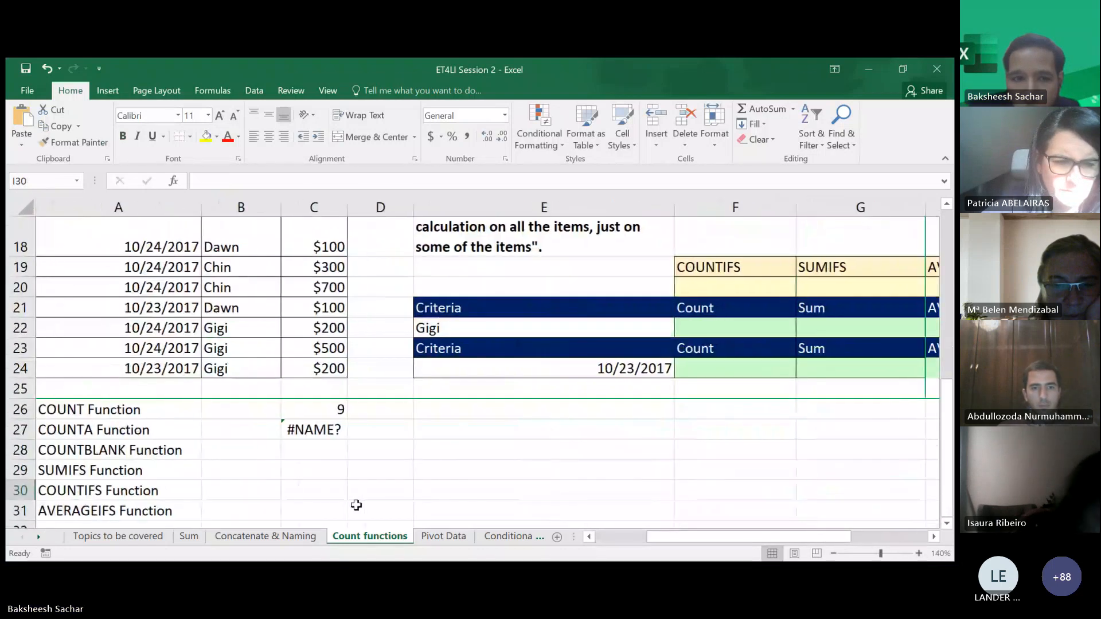
scroll(356, 505, up, 1)
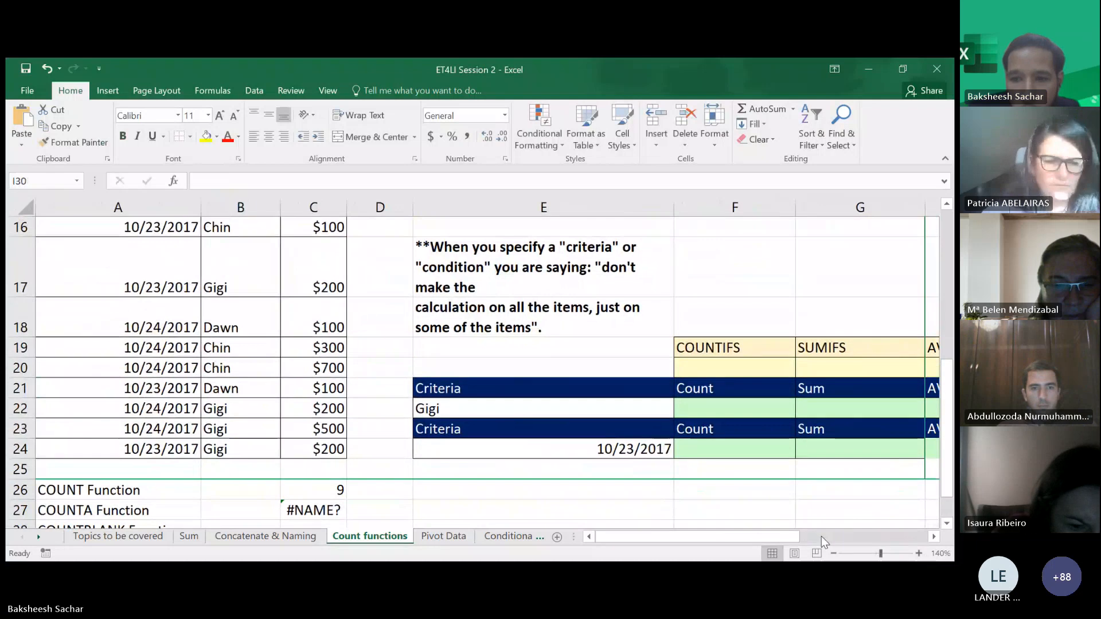
click(832, 552)
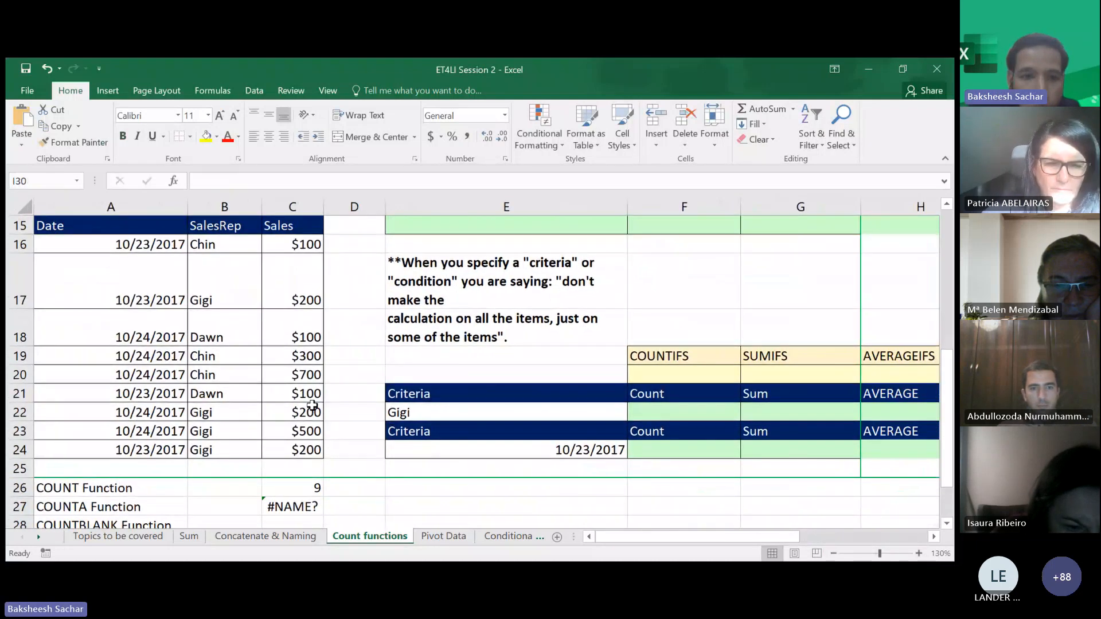
scroll(313, 406, down, 1)
scroll(312, 406, up, 1)
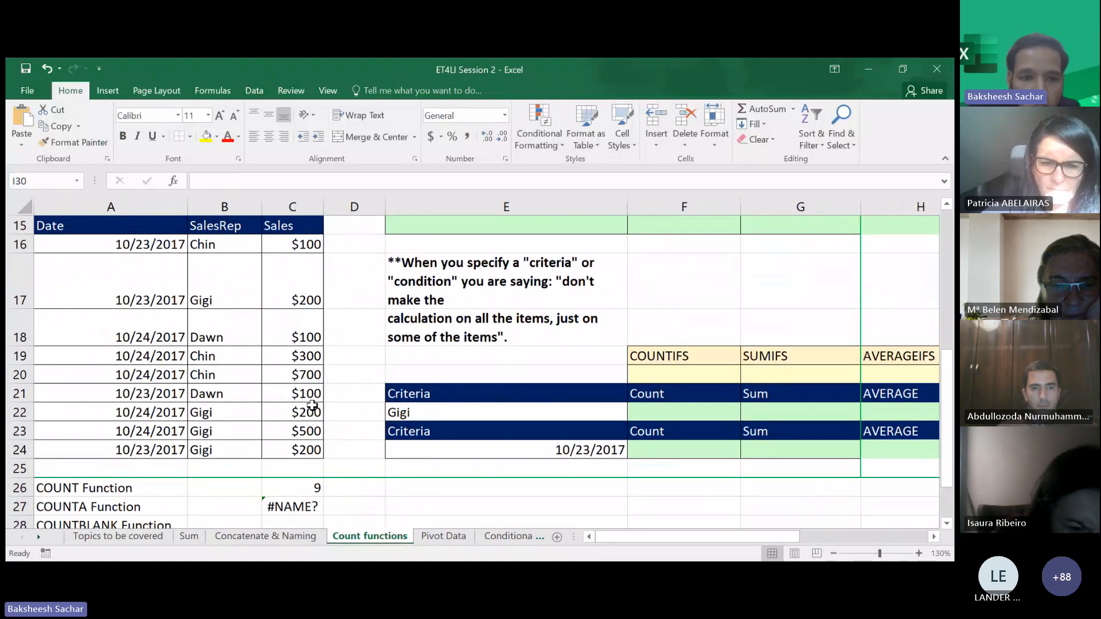
click(283, 505)
key(BackSpace)
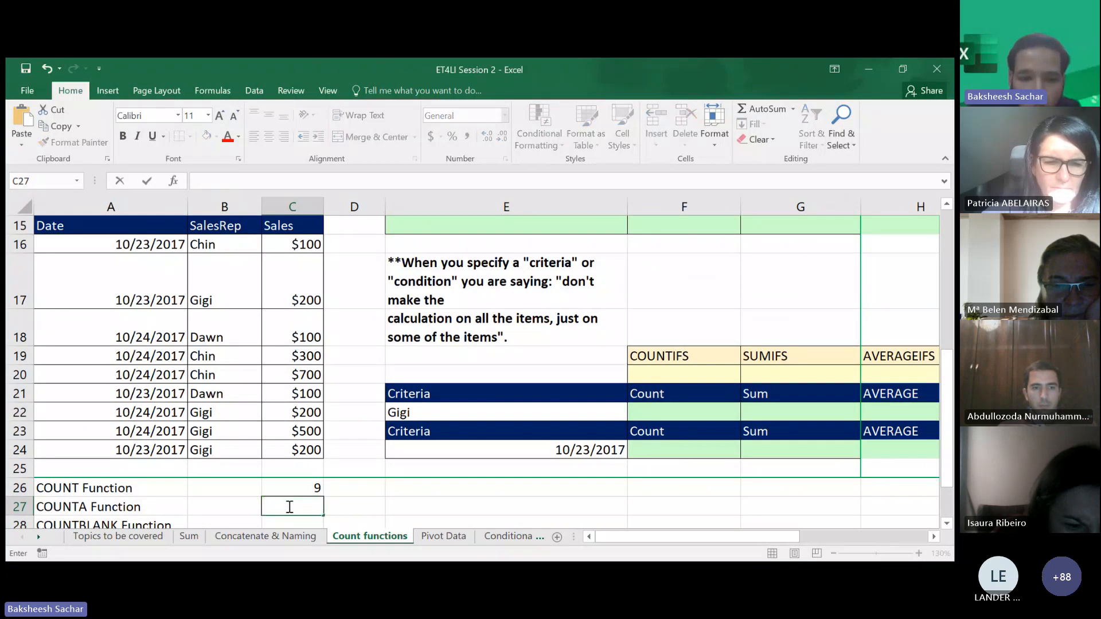
text(=count)
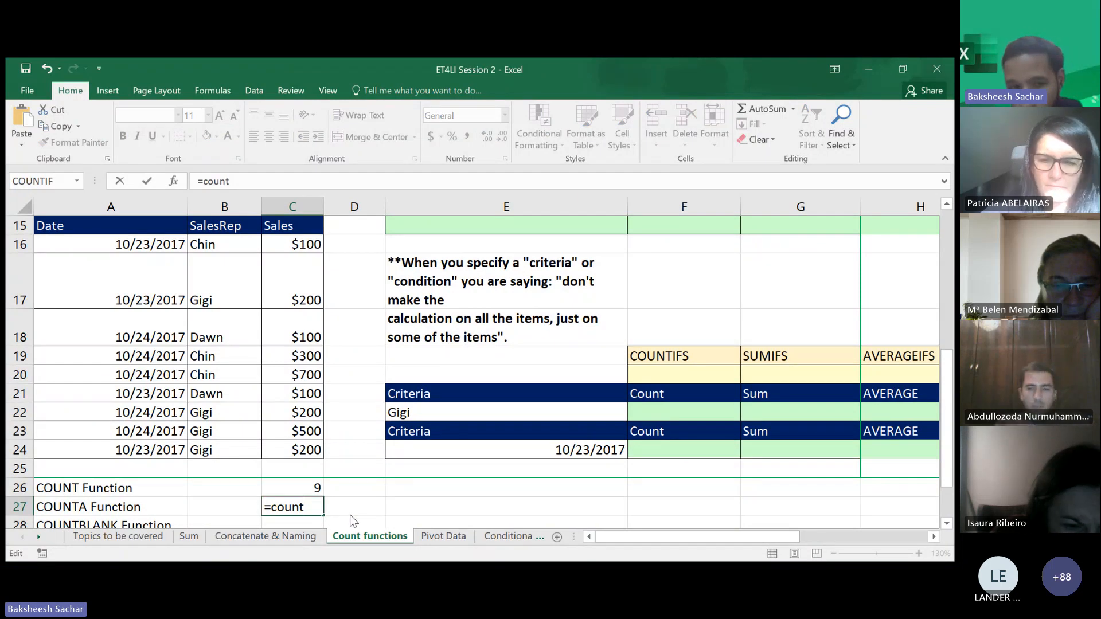
text(a)
key(Tab)
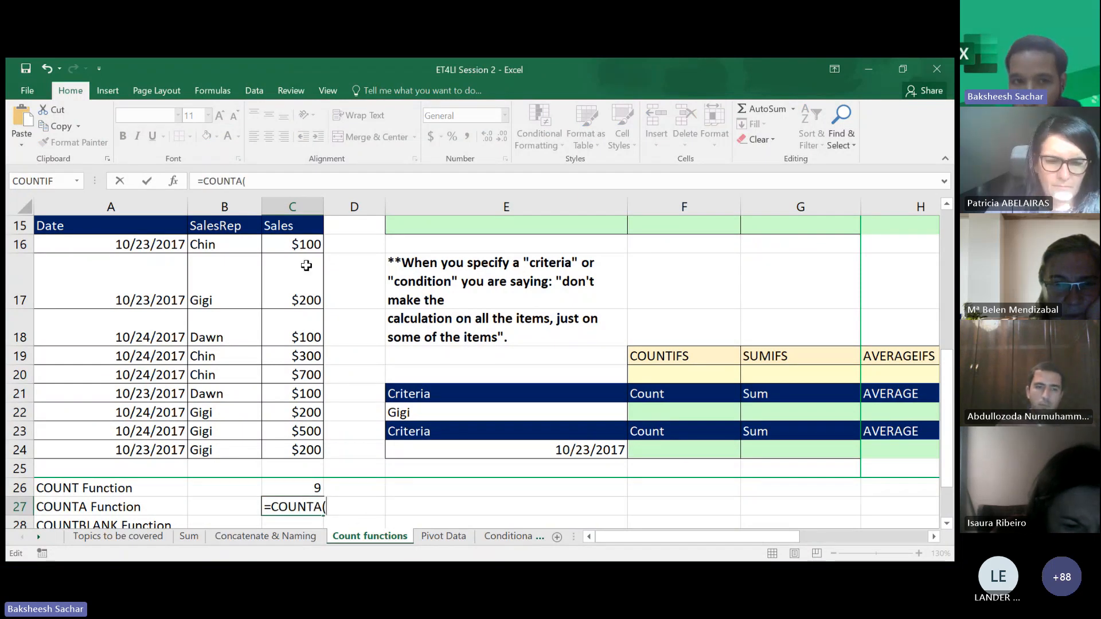
drag(303, 245, 294, 448)
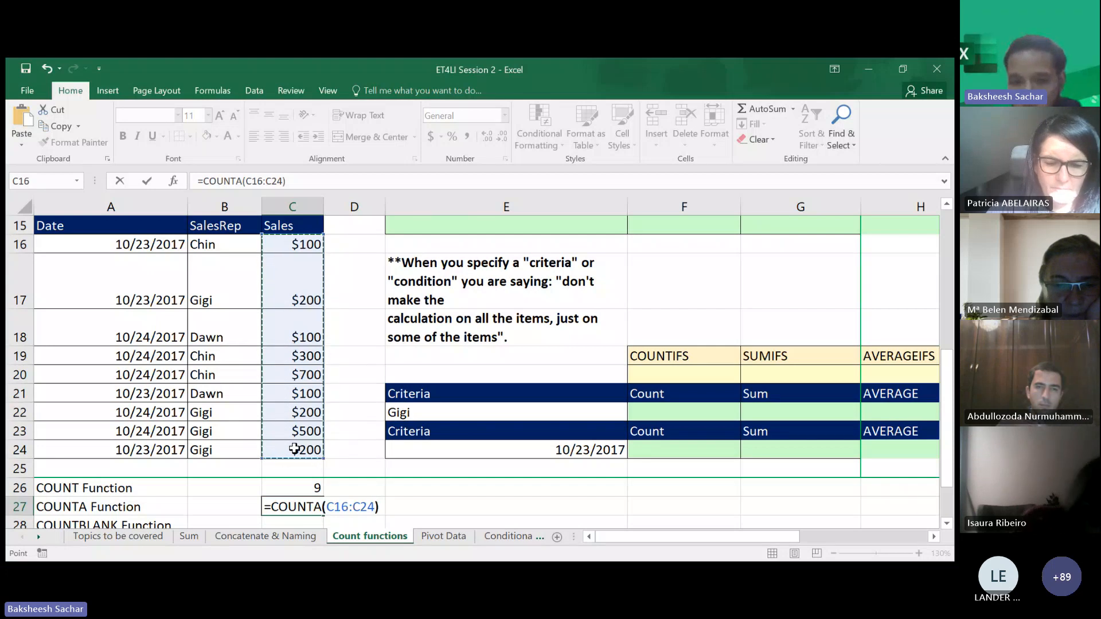
key(Return)
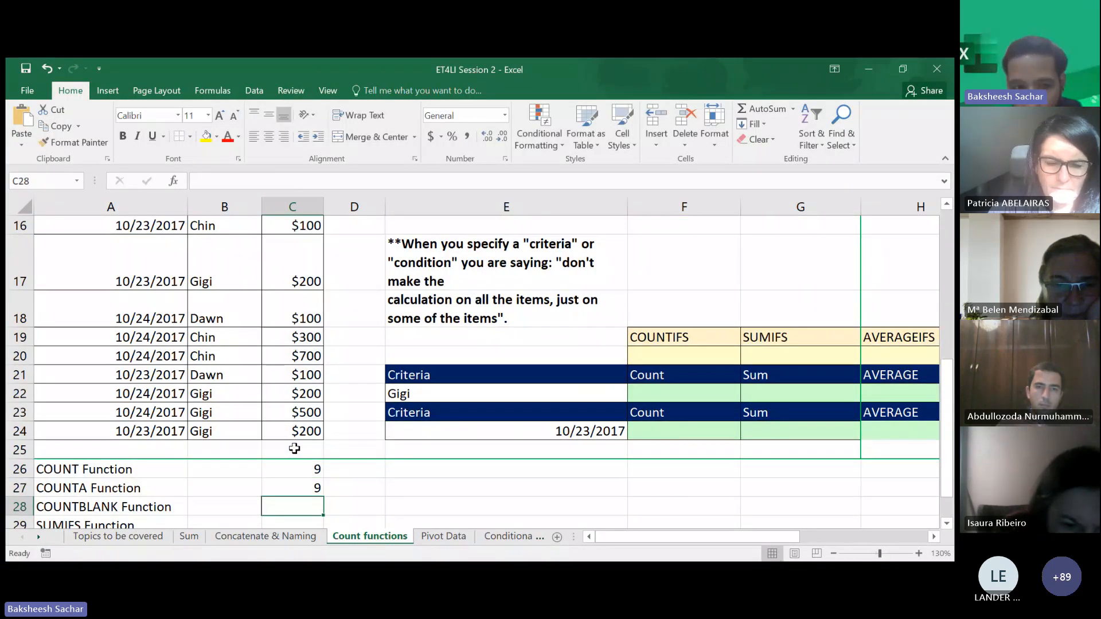
- Change the COUNTA range in C27 to C16:D24
click(303, 487)
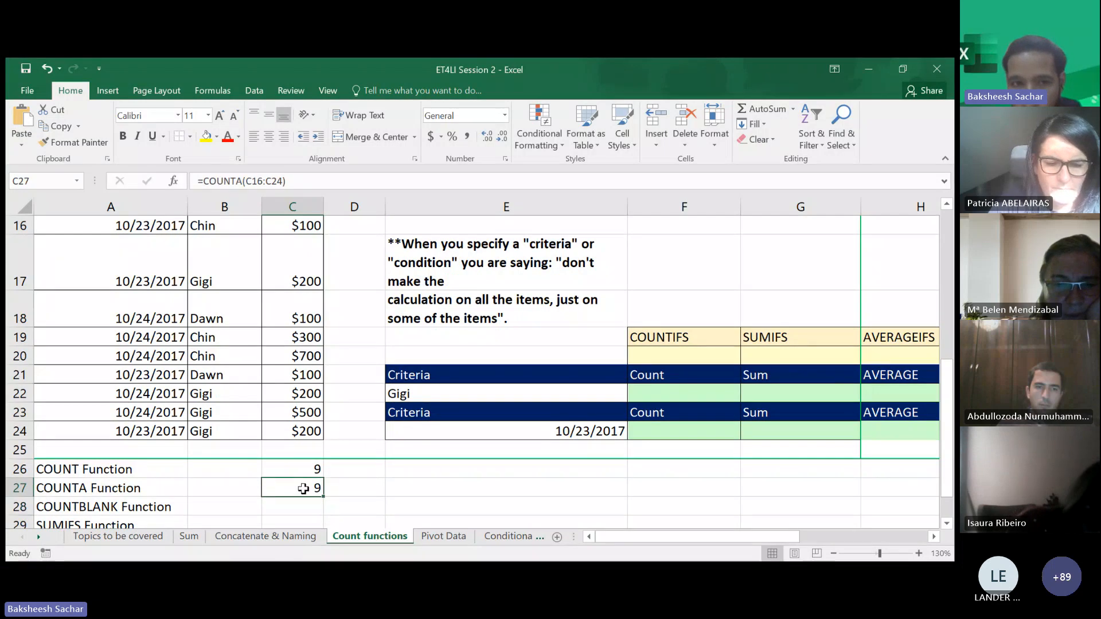
scroll(302, 488, up, 1)
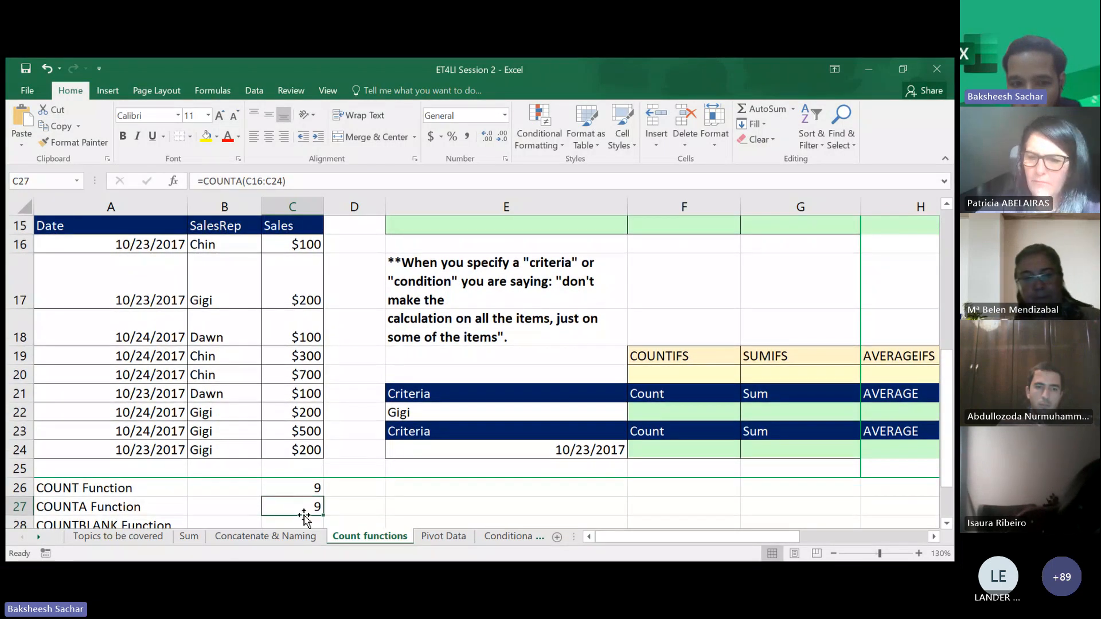
double_click(304, 515)
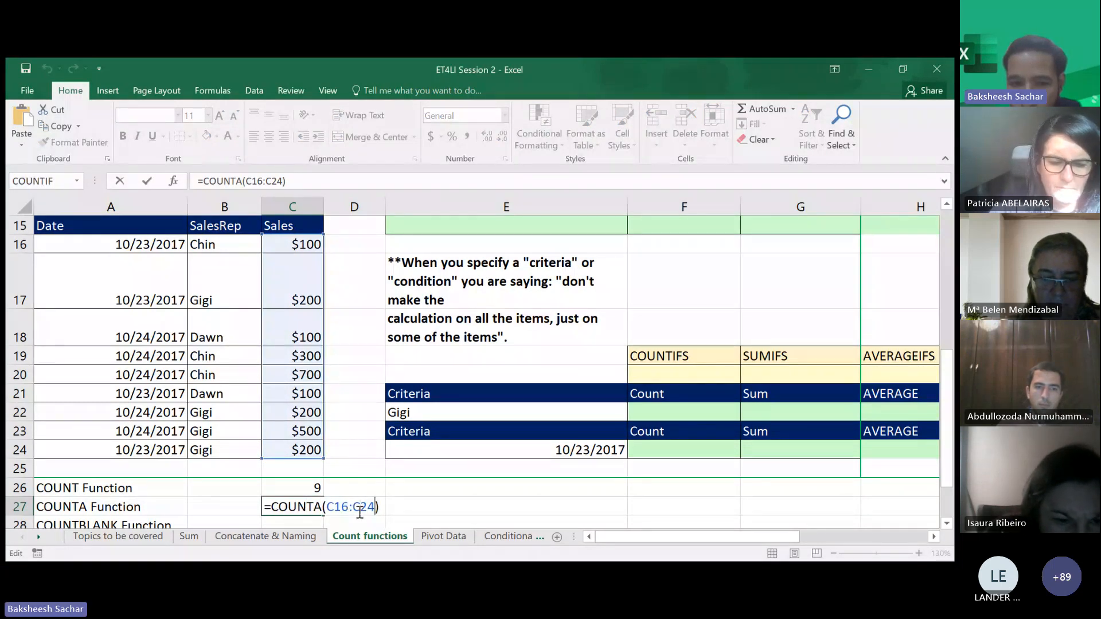
key(BackSpace)
key(BackSpace)
key(BackSpace)
key(BackSpace)
key(BackSpace)
key(BackSpace)
key(BackSpace)
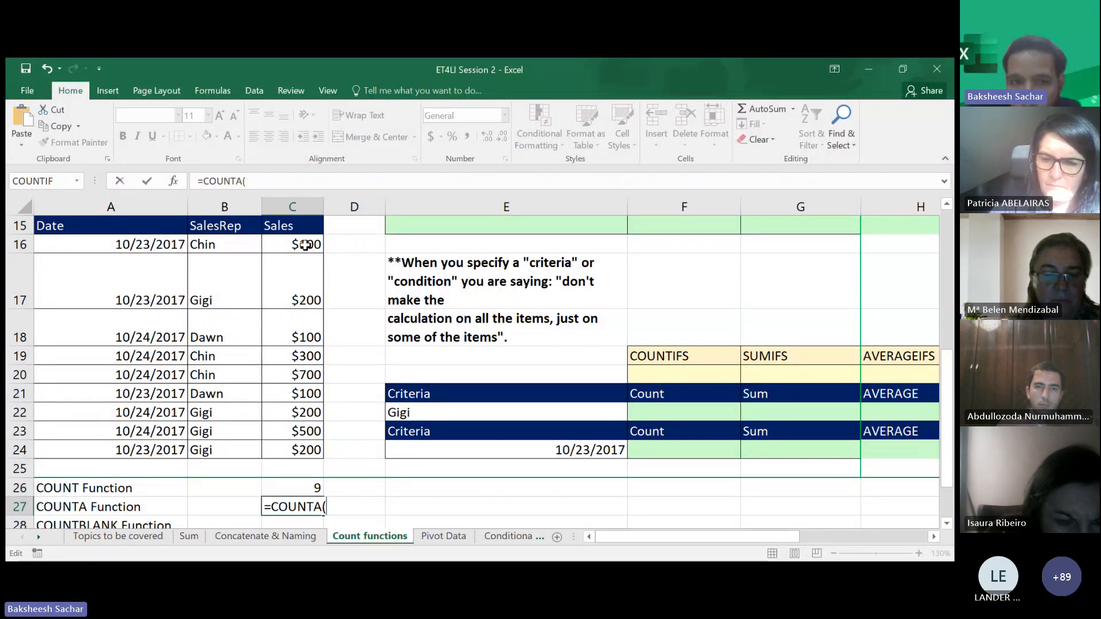
drag(305, 245, 344, 445)
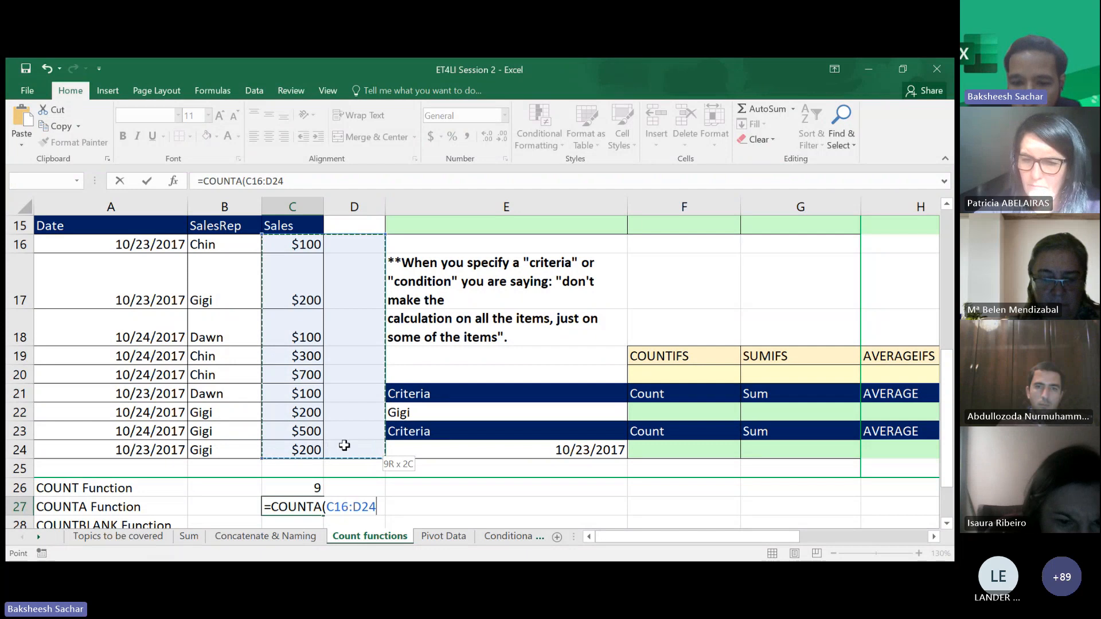
key(Return)
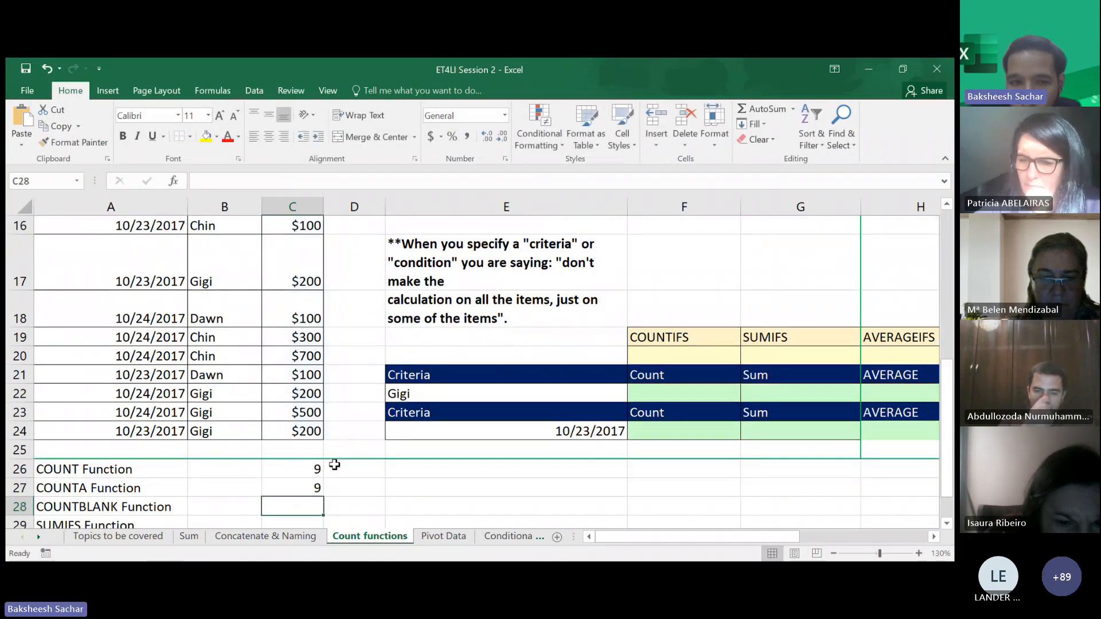
- Extend the COUNTA range in C27 to C16:D25
scroll(310, 291, up, 1)
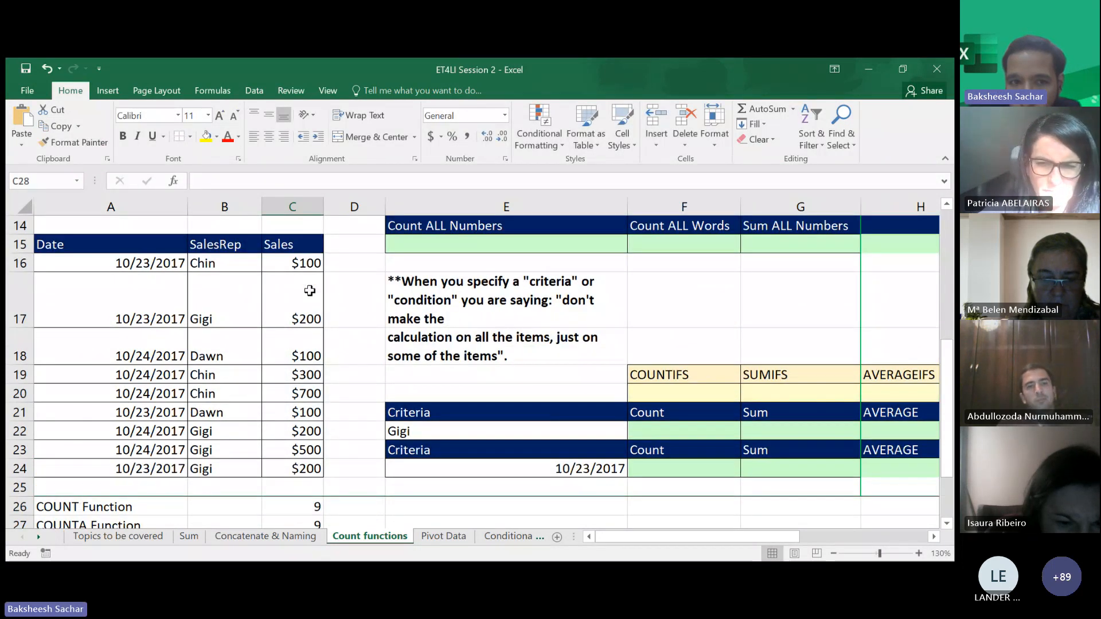
click(307, 263)
double_click(313, 524)
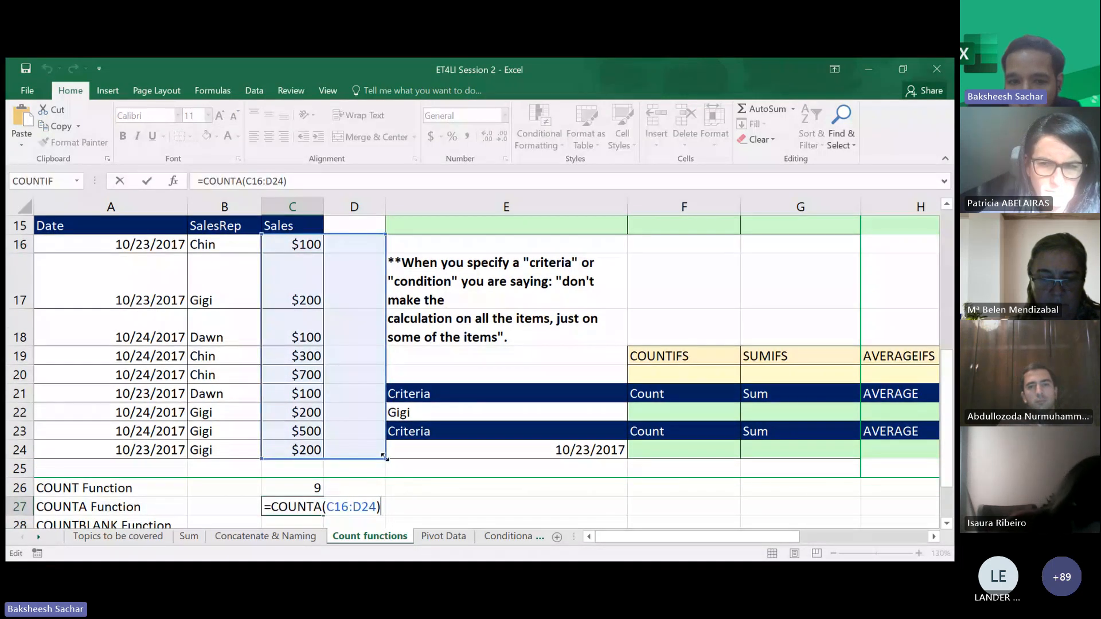
drag(383, 457, 385, 474)
key(Return)
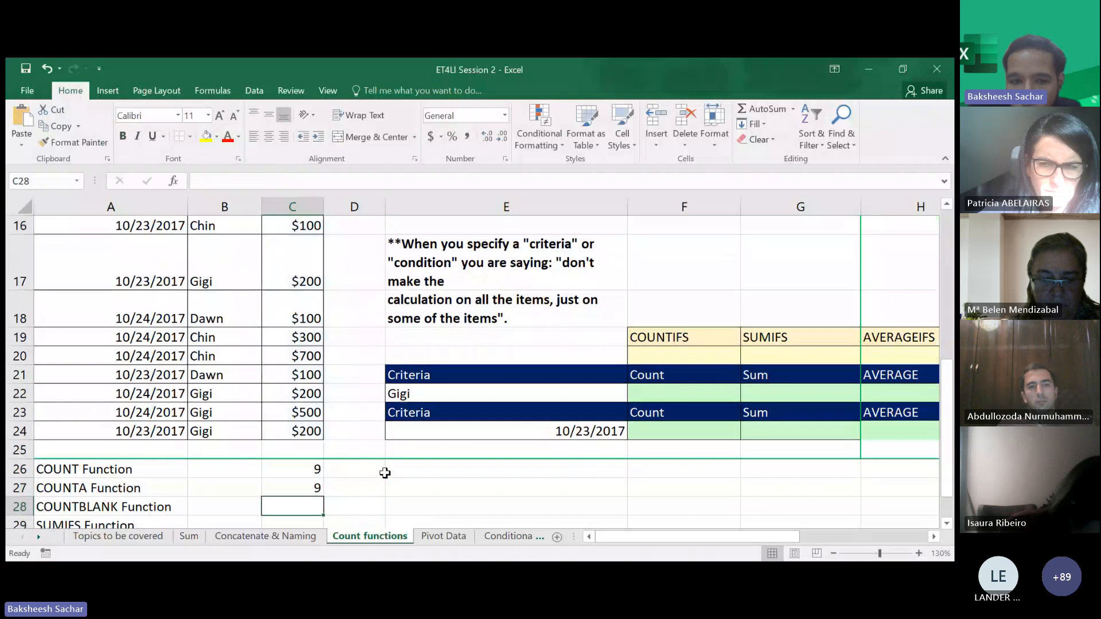
- Rewrite the COUNTA range in C27 as C16:C25
double_click(310, 489)
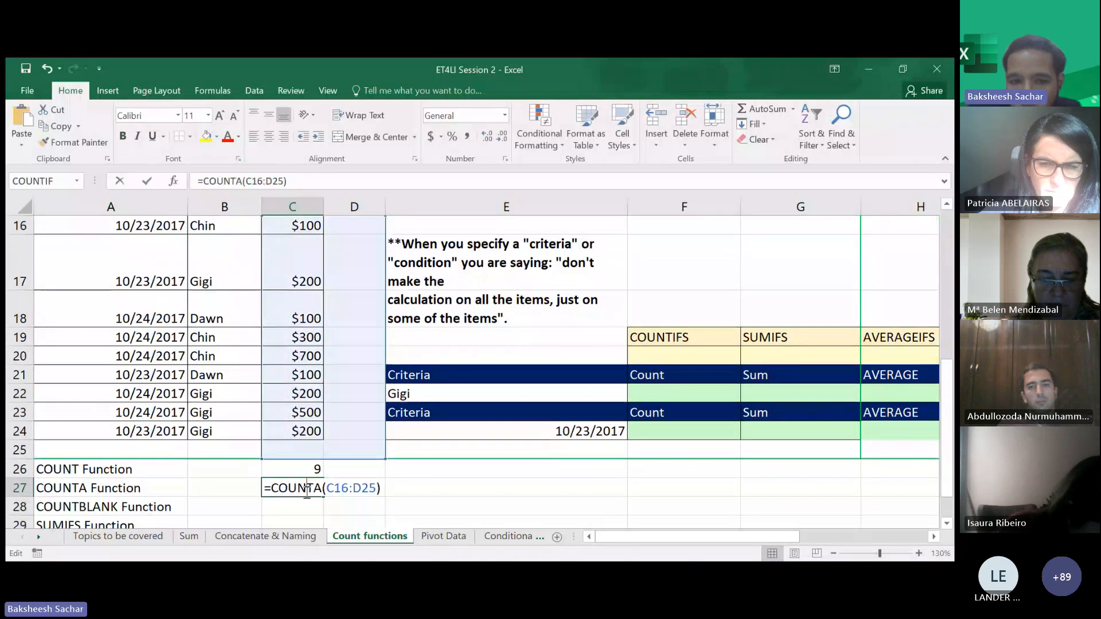
click(377, 488)
key(BackSpace)
key(BackSpace)
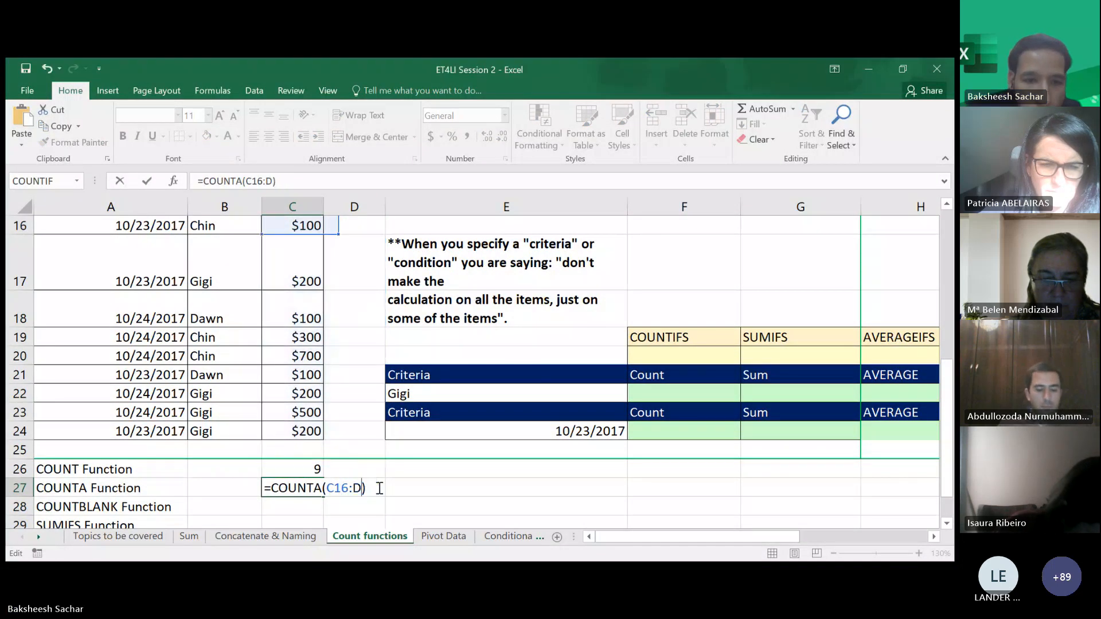
key(BackSpace)
key(BackSpace)
key(BackSpace)
key(BackSpace)
key(BackSpace)
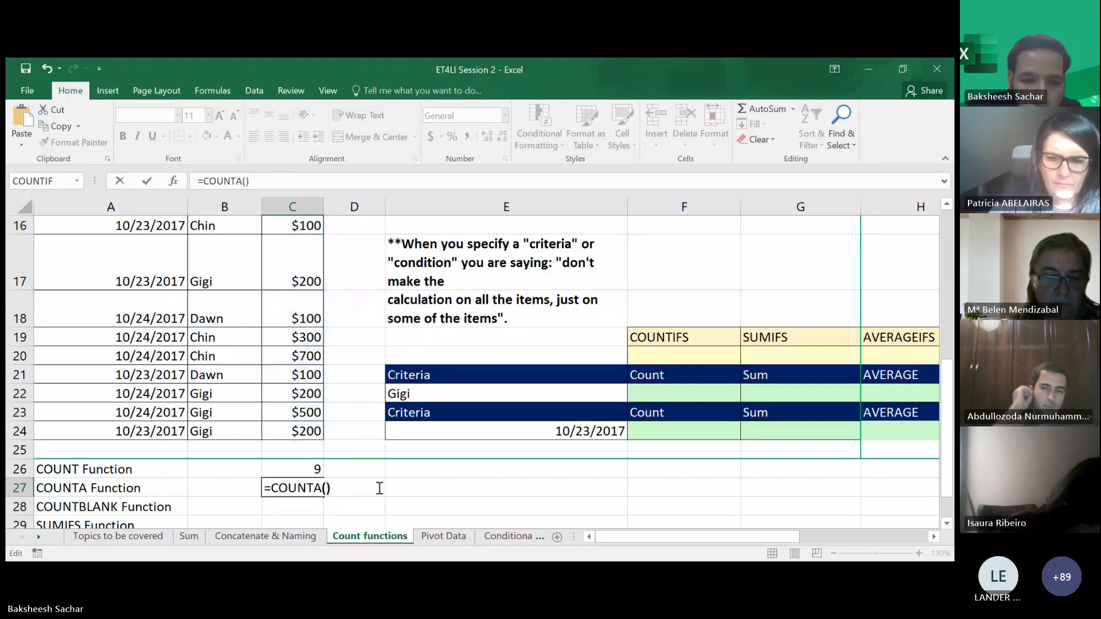
key(Delete)
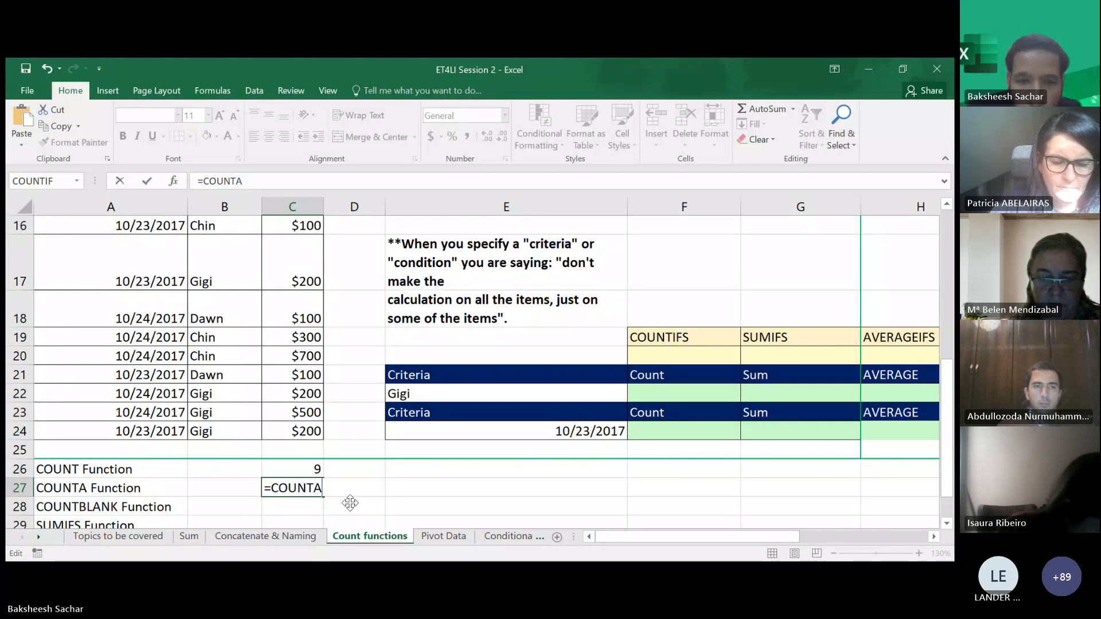
text(()
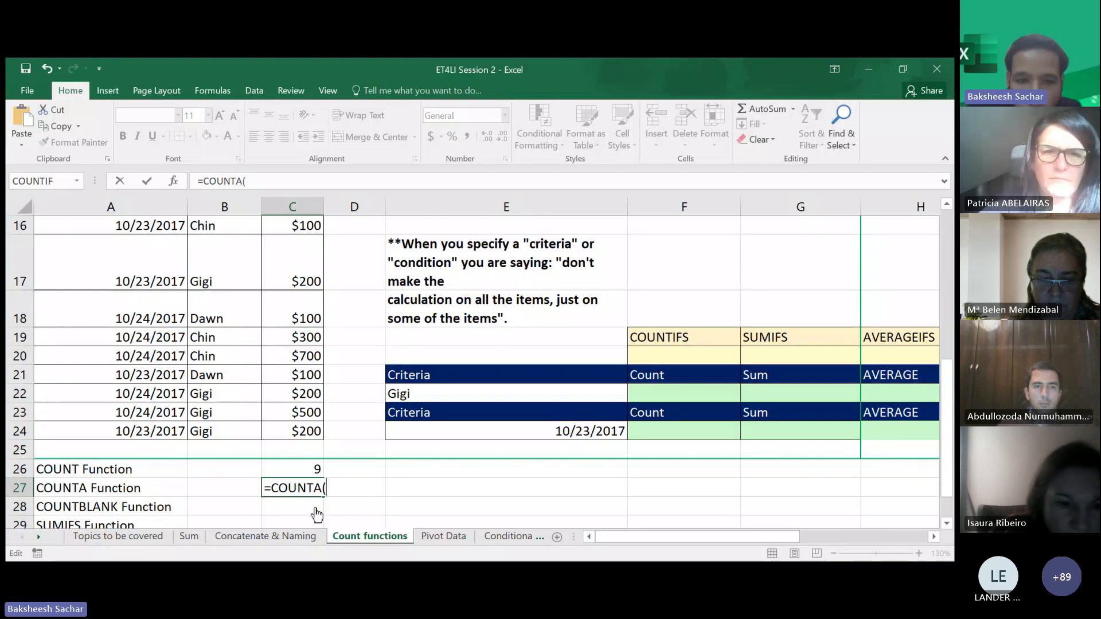
click(293, 227)
drag(292, 227, 302, 450)
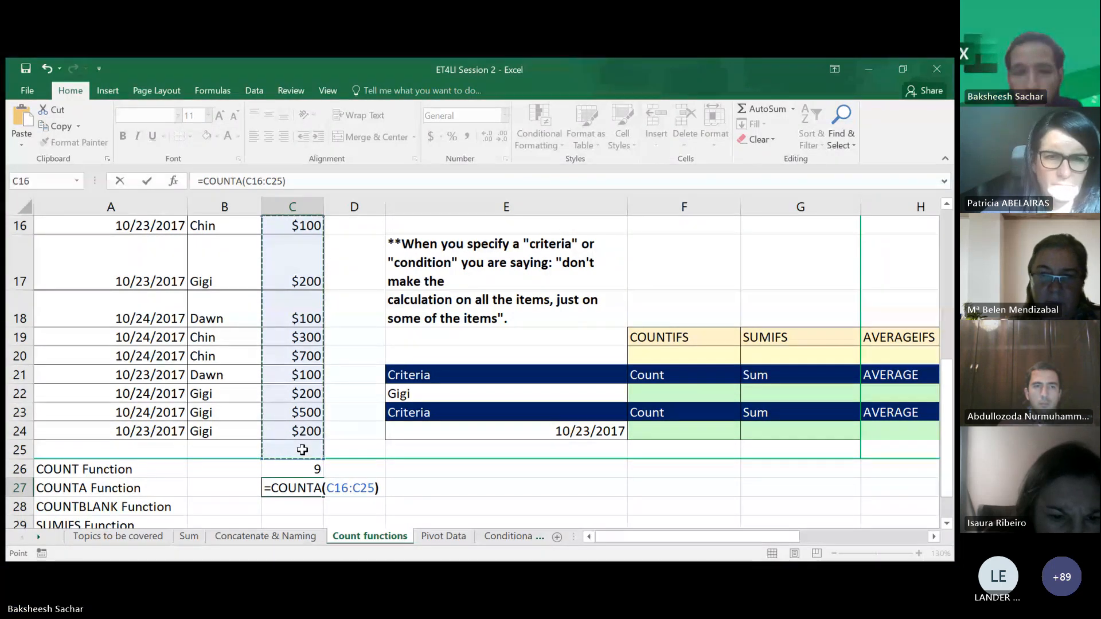
key(Return)
- Enter a COUNTBLANK formula in C28 over the sales range C16:C24
scroll(305, 492, down, 1)
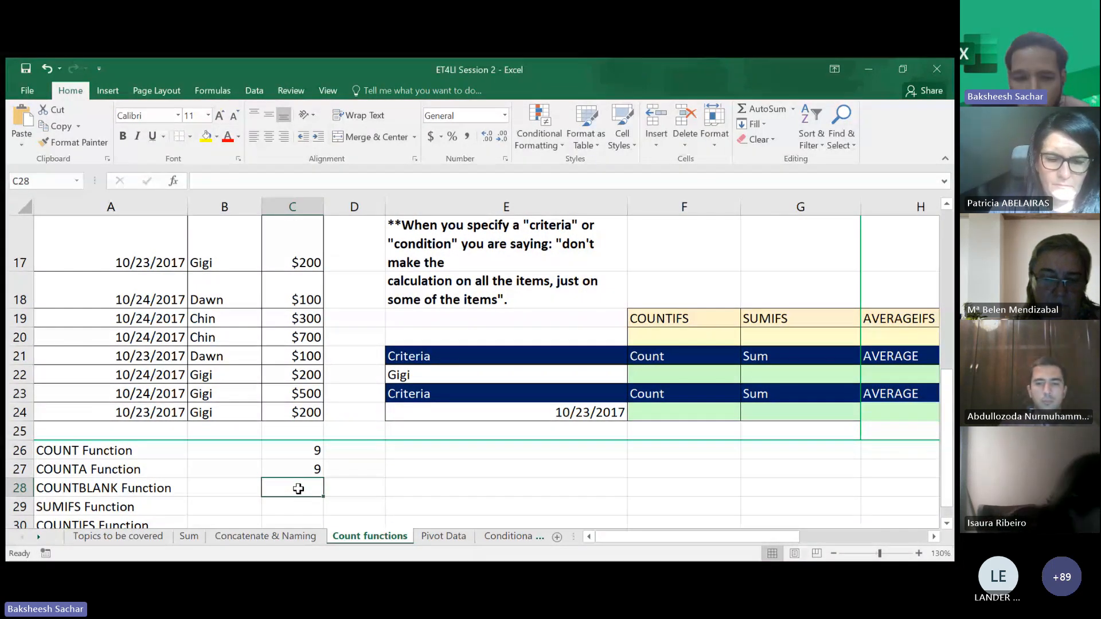
text(+)
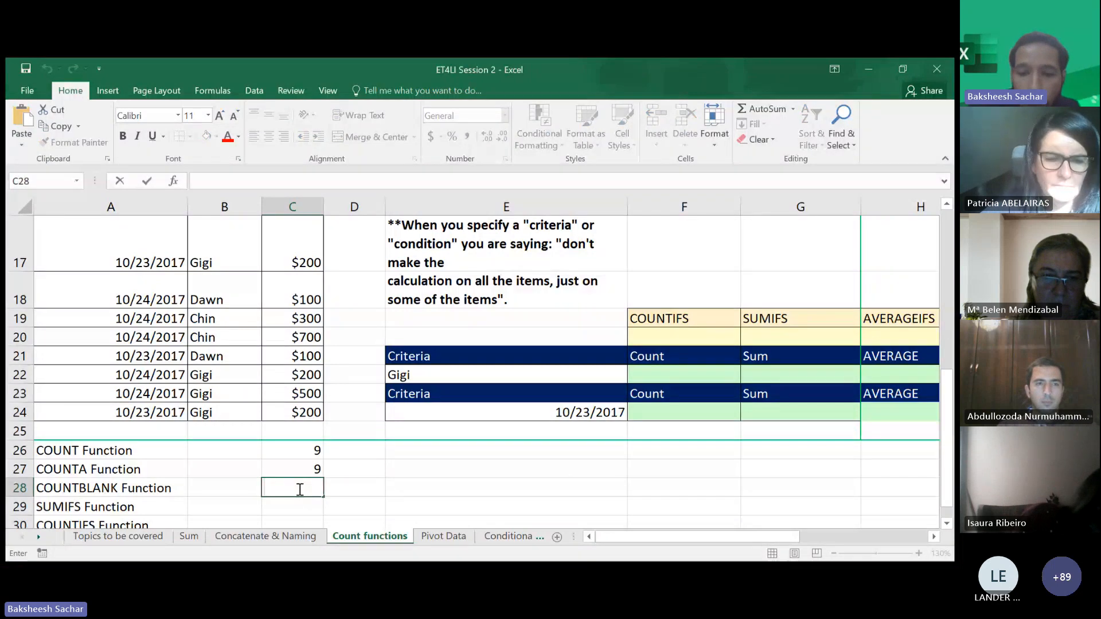
key(BackSpace)
text(=coun)
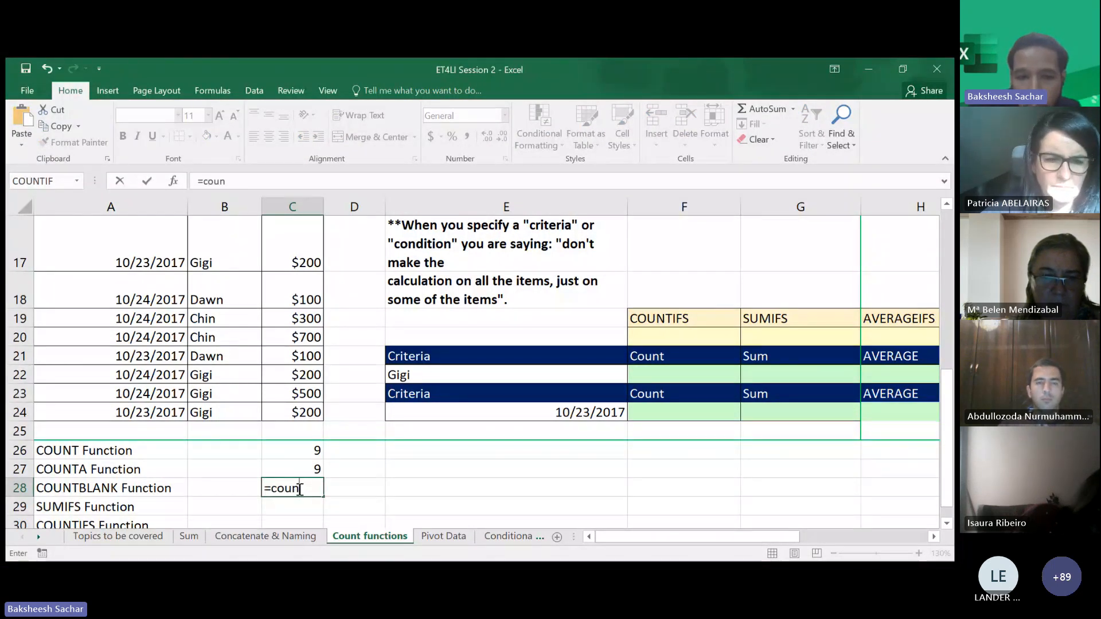
text(t)
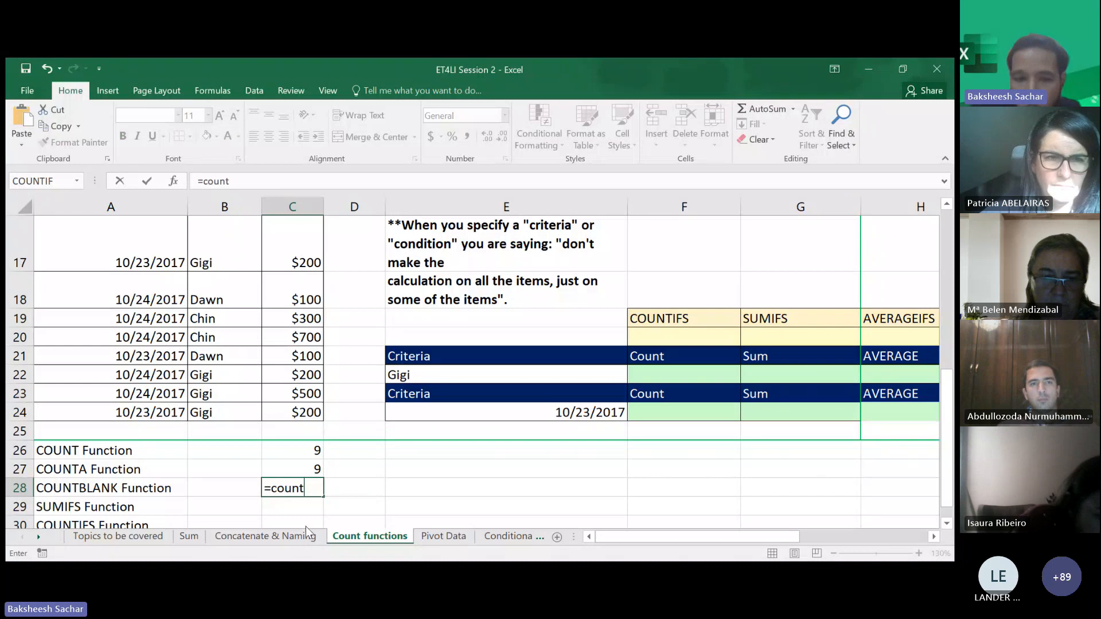
key(Tab)
scroll(305, 246, up, 1)
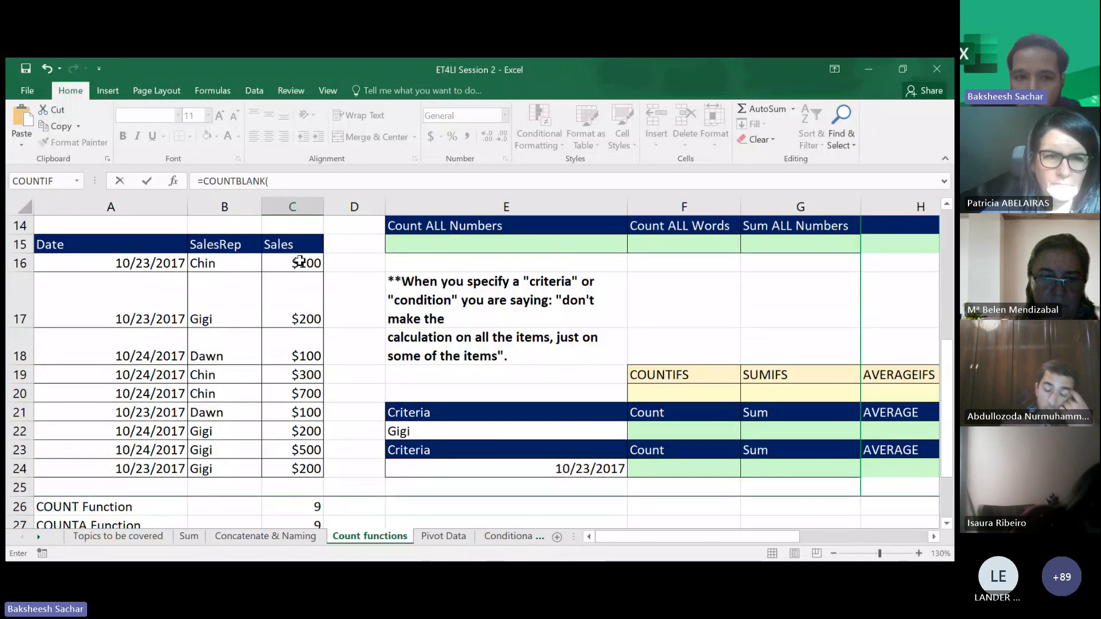
drag(304, 261, 297, 467)
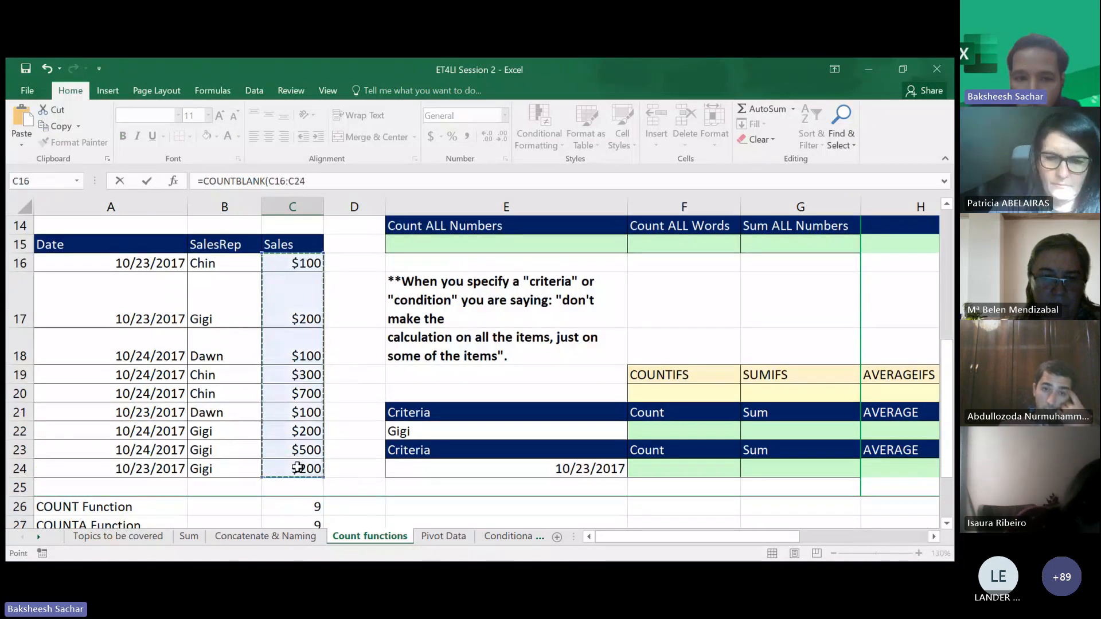
key(Return)
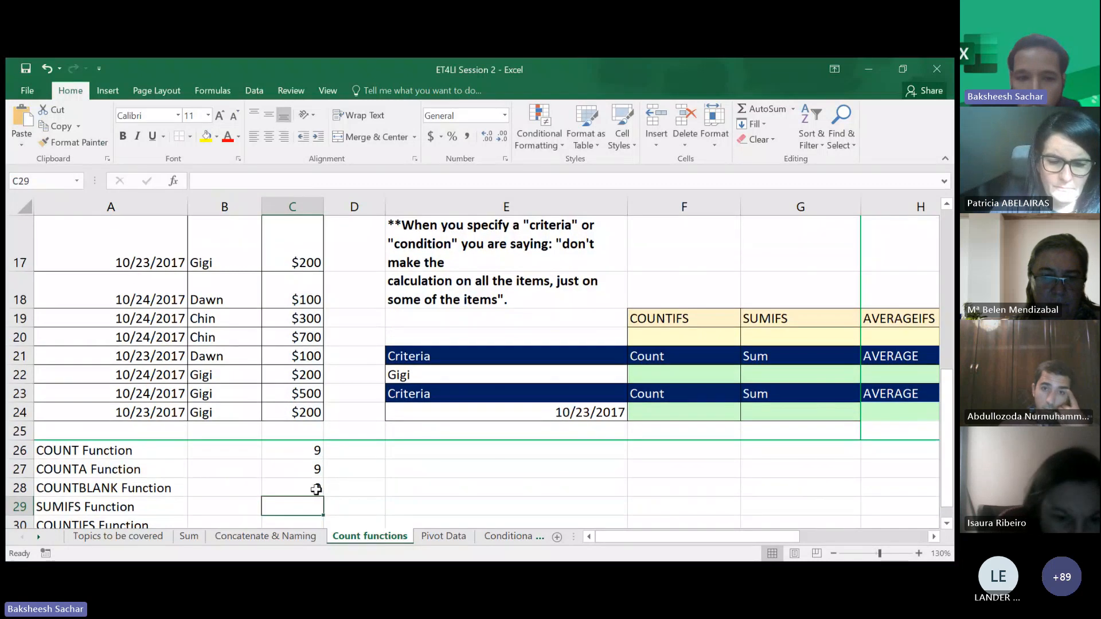
- Change the COUNTBLANK range in C28 to C16:D24
click(314, 488)
double_click(316, 490)
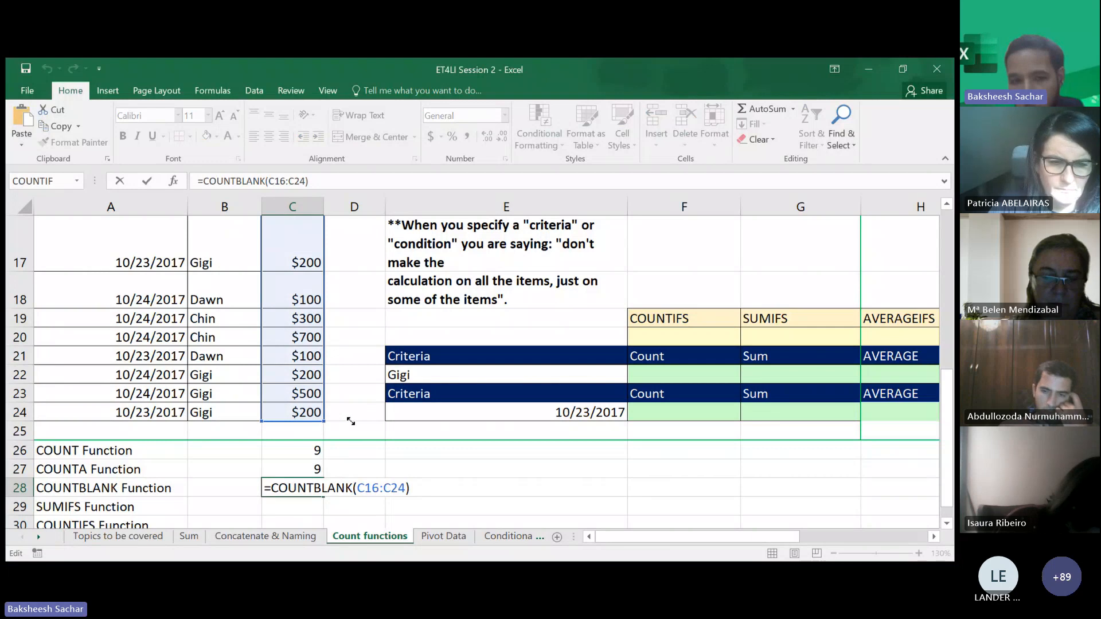
drag(351, 421, 368, 422)
key(Return)
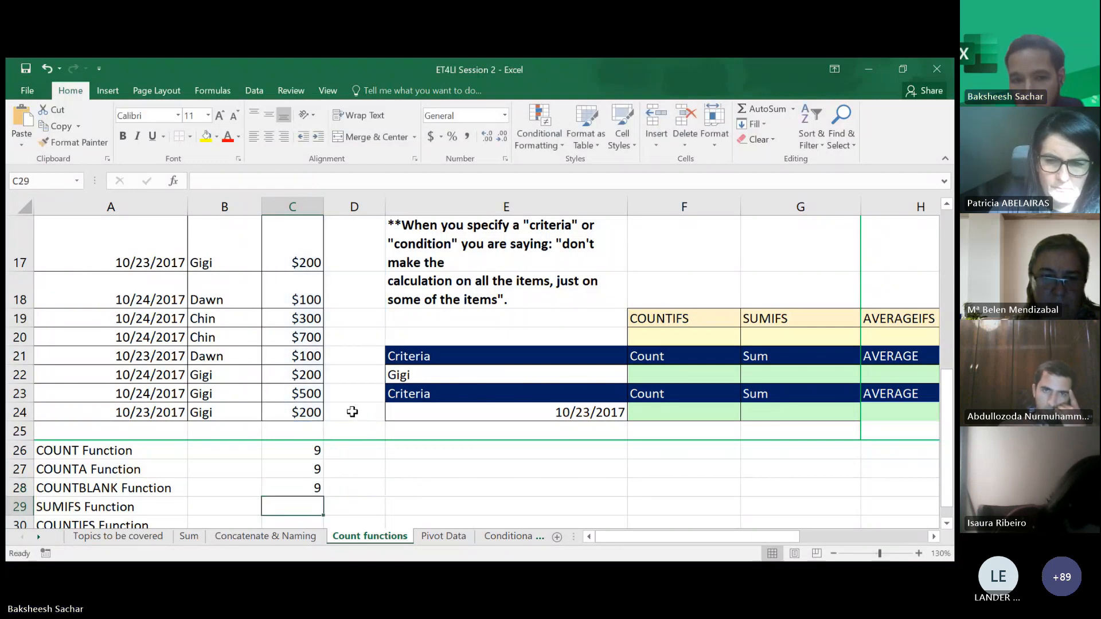
- Extend the COUNTBLANK range in C28 to C16:D25
key(ctrl+Up)
key(ctrl+Up)
key(ctrl+Up)
key(ctrl+Up)
scroll(315, 404, up, 1)
scroll(313, 435, down, 2)
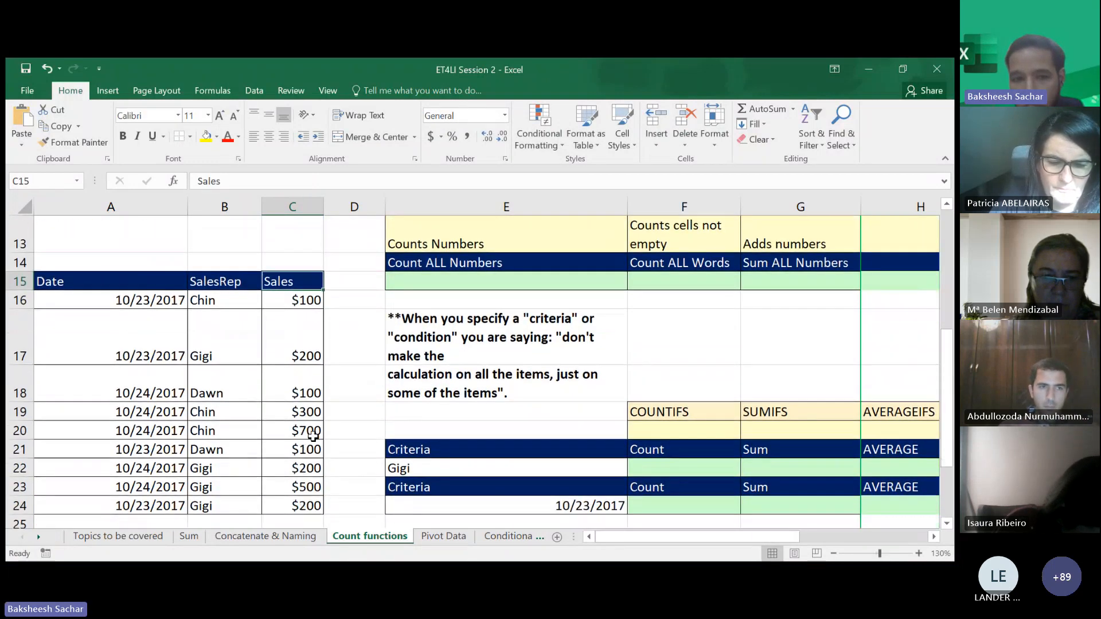
scroll(313, 435, down, 1)
double_click(315, 507)
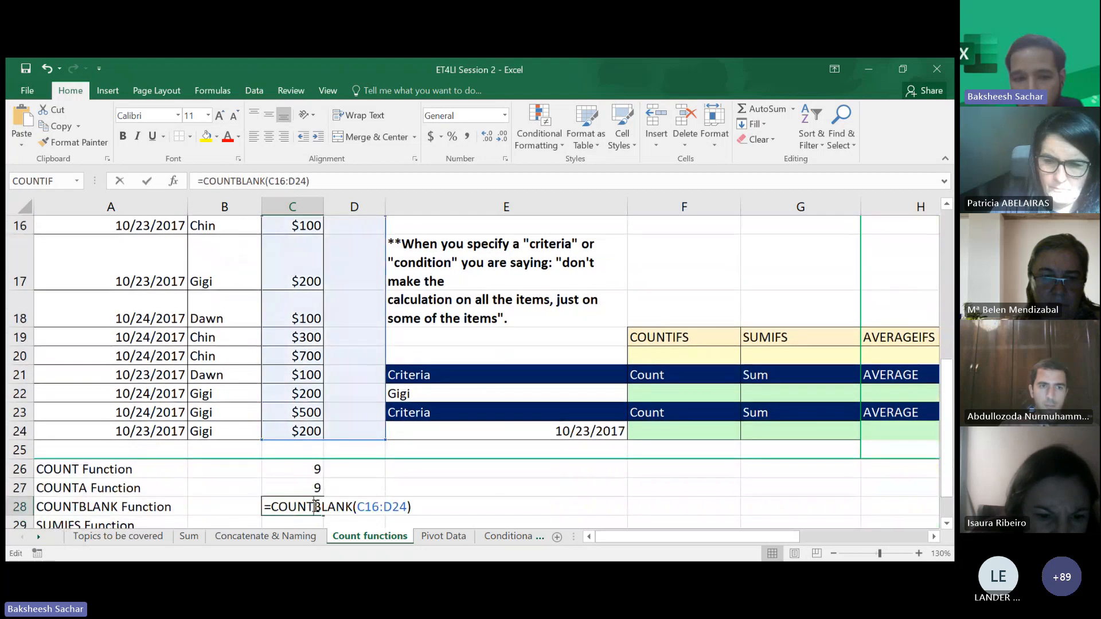
mouse_move(385, 439)
mouse_down()
mouse_move(381, 469)
mouse_move(380, 457)
mouse_up()
key(Return)
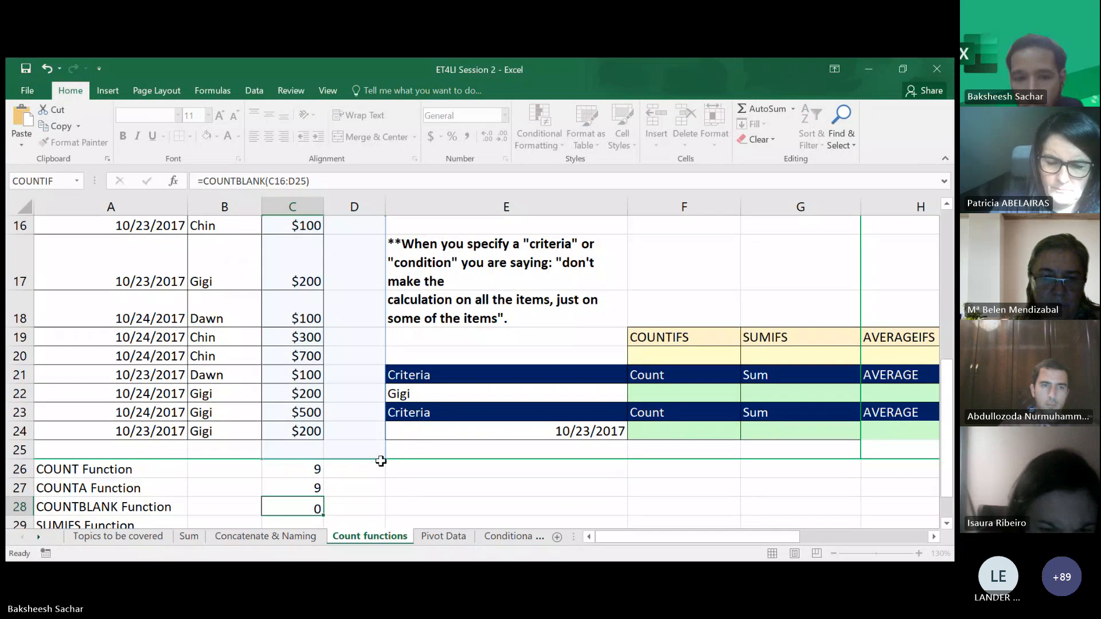
- Open C28's COUNTBLANK formula for editing
click(312, 487)
double_click(315, 489)
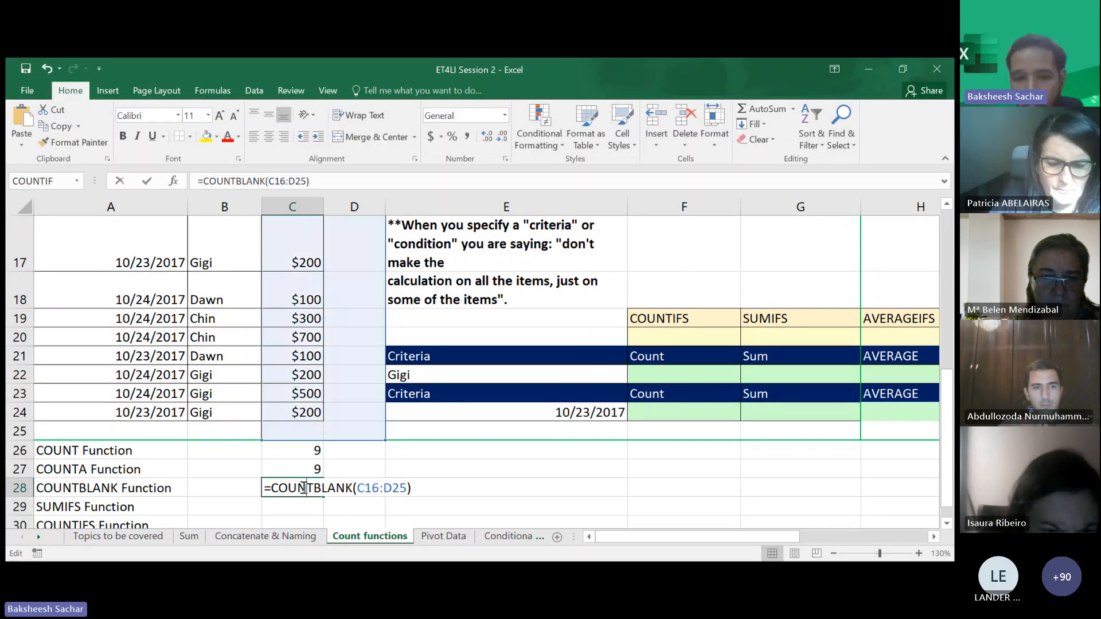
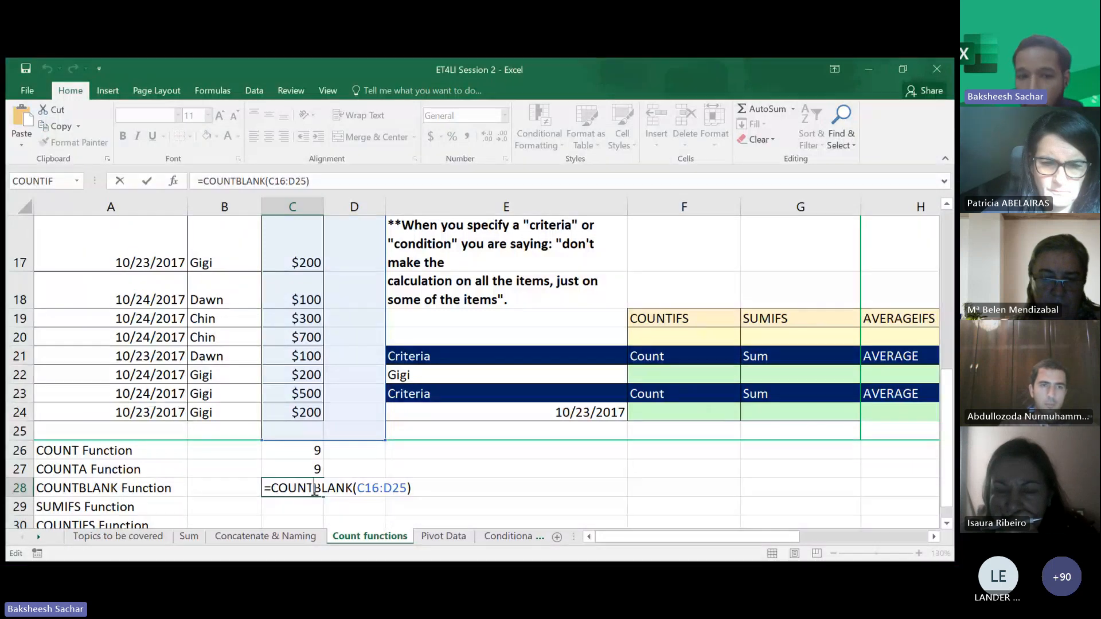
click(343, 475)
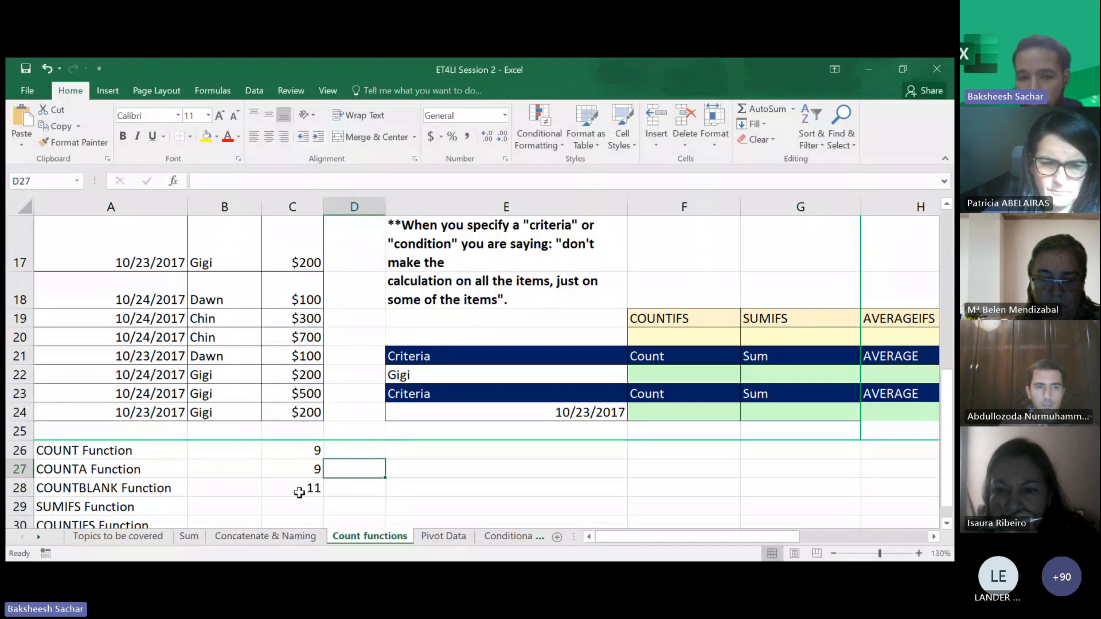
click(305, 490)
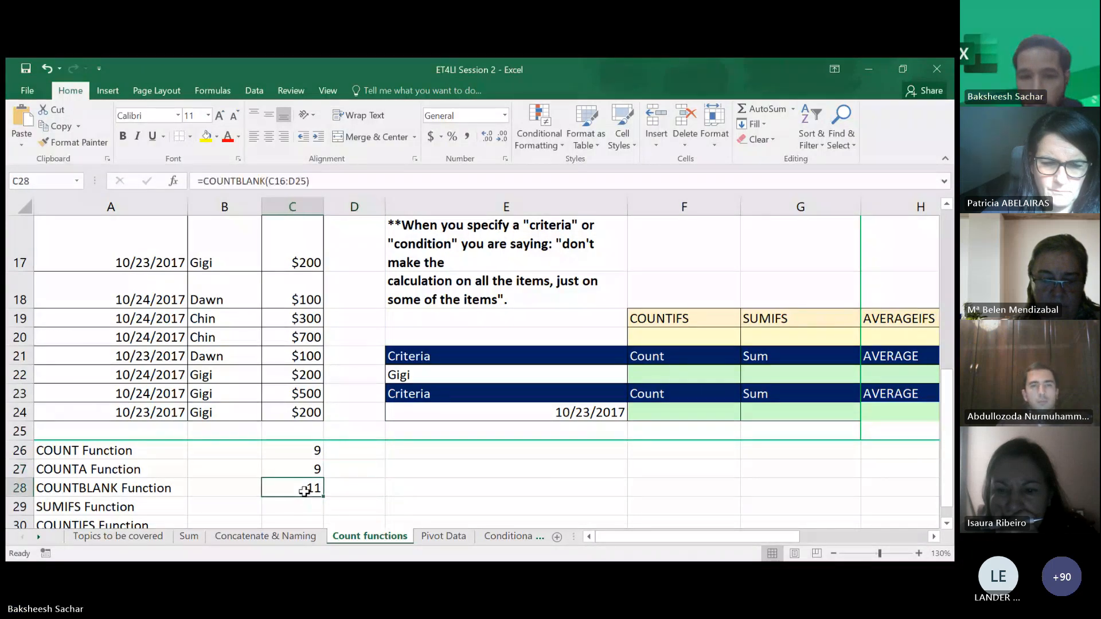
double_click(304, 490)
scroll(452, 495, down, 1)
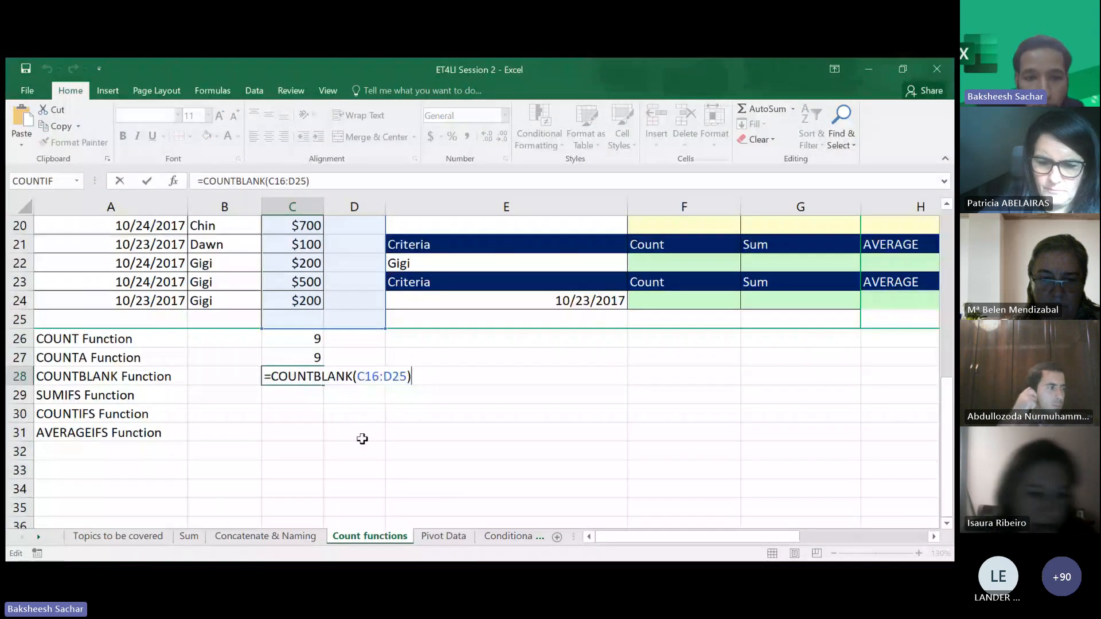
click(310, 411)
click(308, 396)
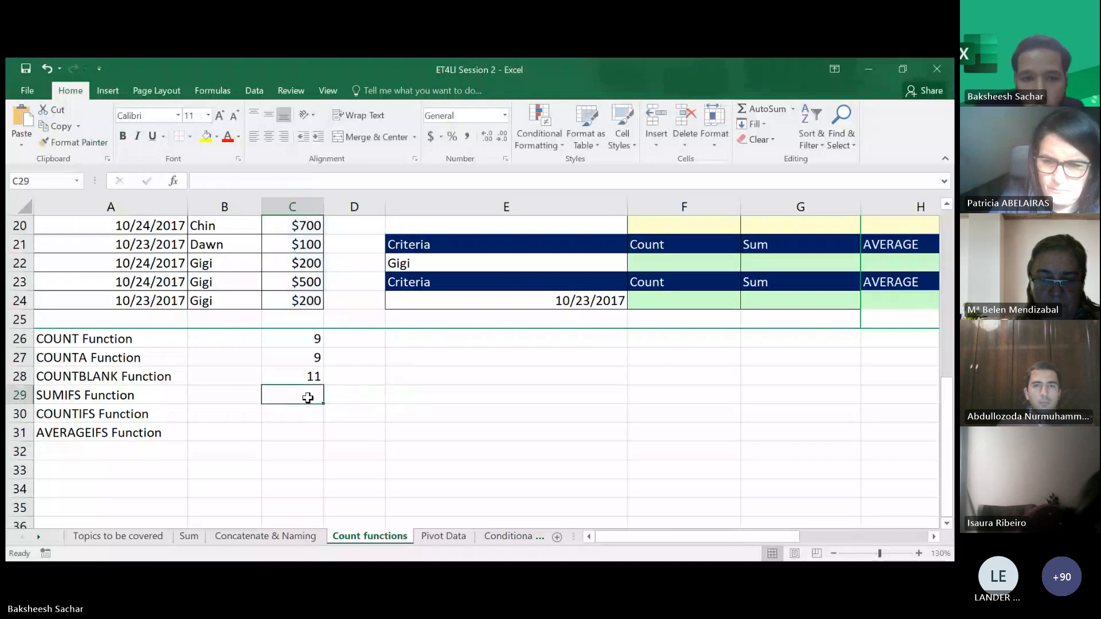
double_click(302, 398)
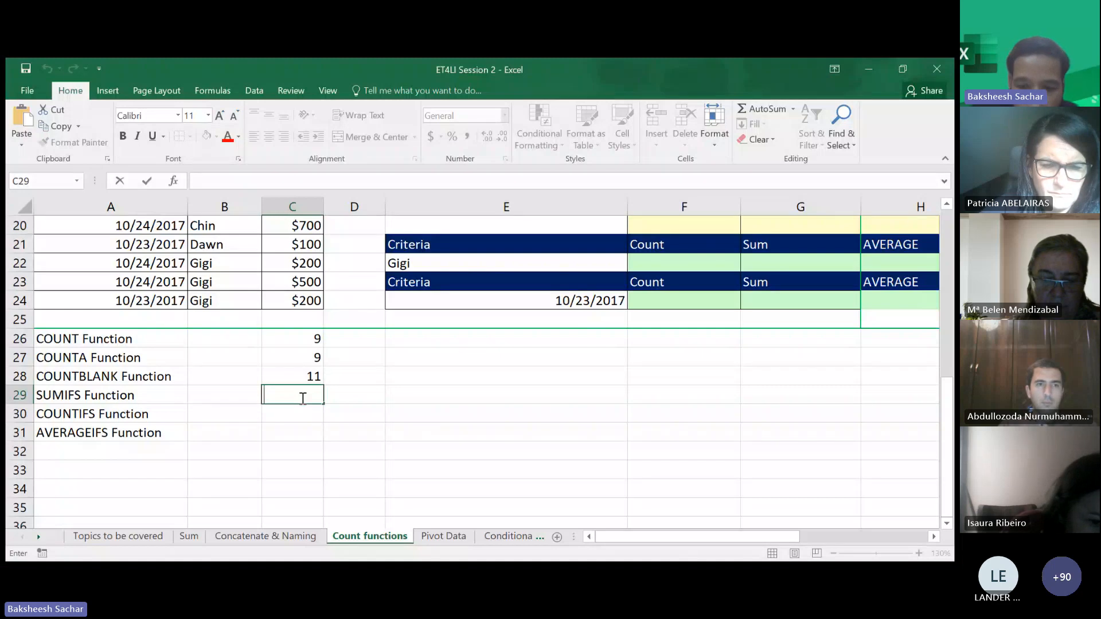
text(=)
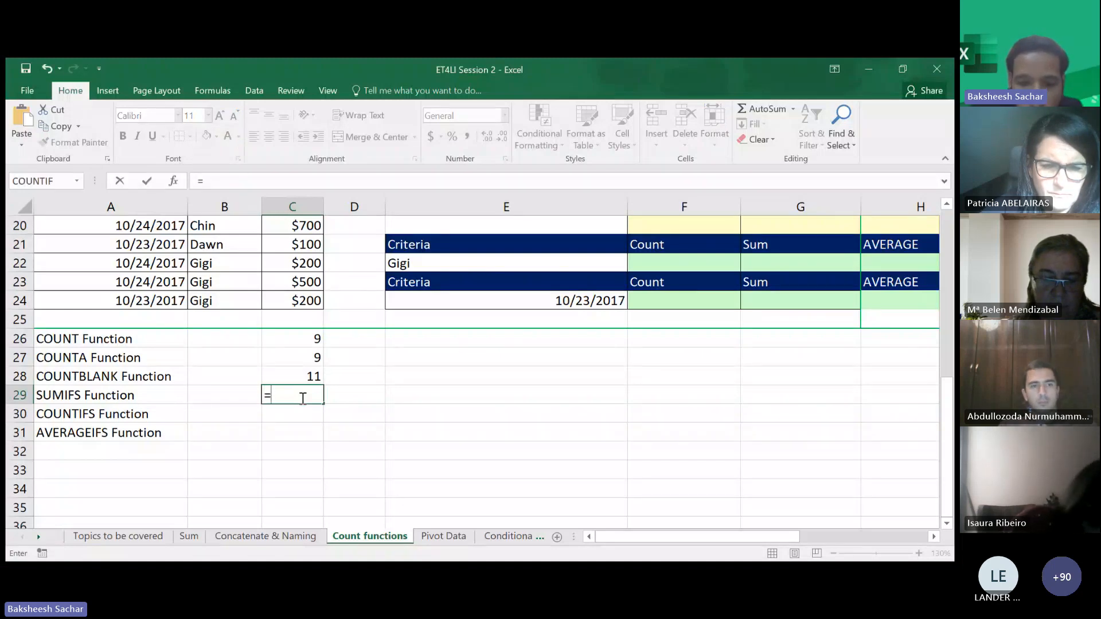
text(sum)
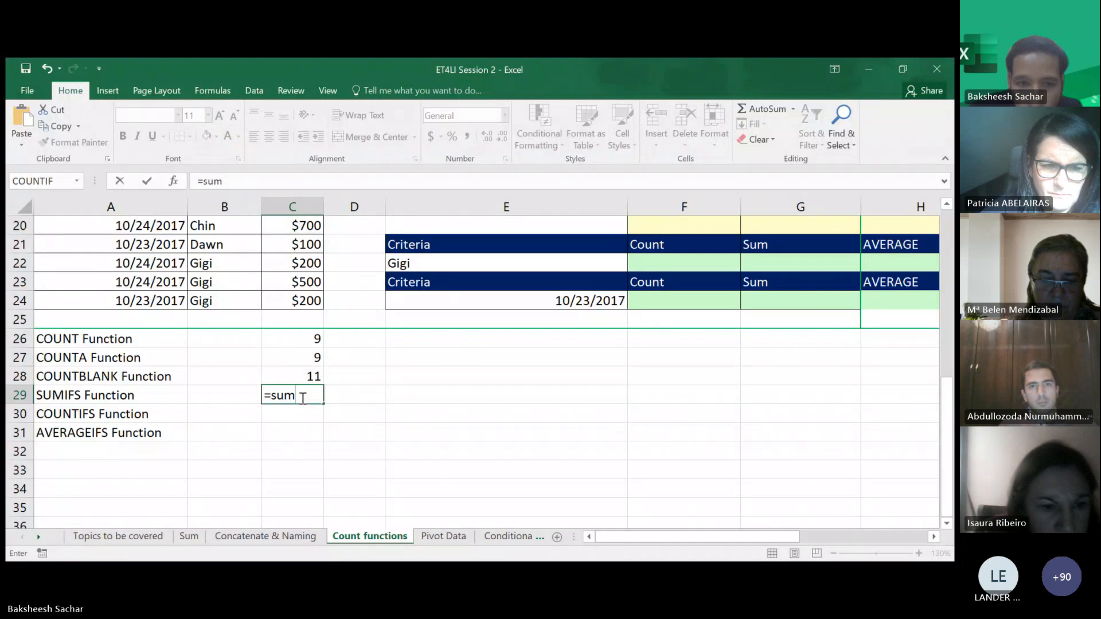
key(BackSpace)
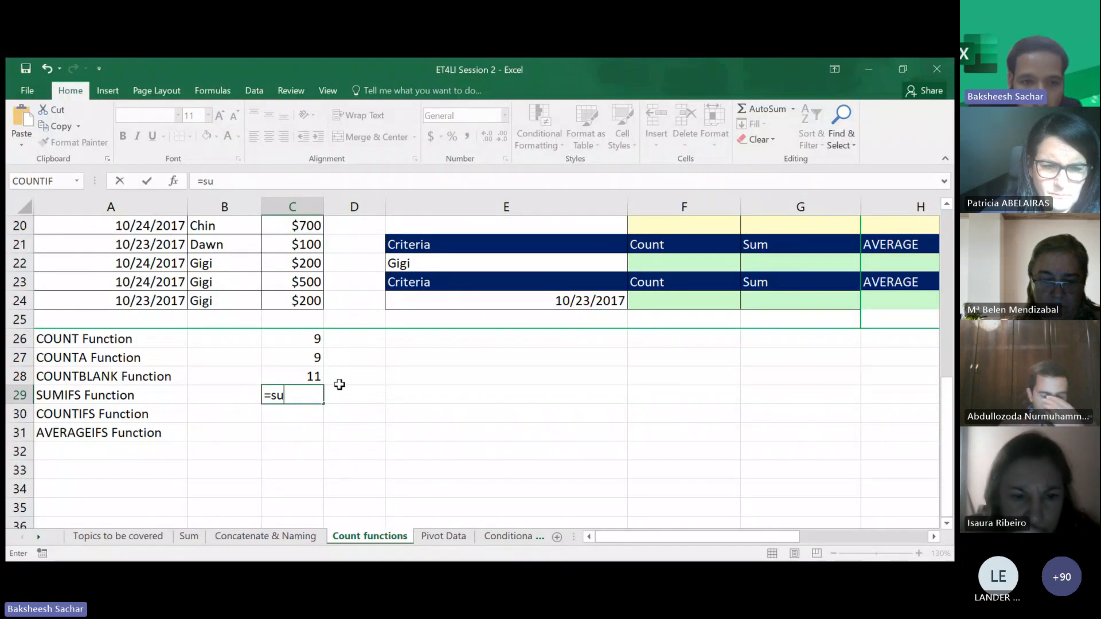
key(Escape)
- Insert a new blank row above the SUMIFS Function row, at row 29
click(19, 396)
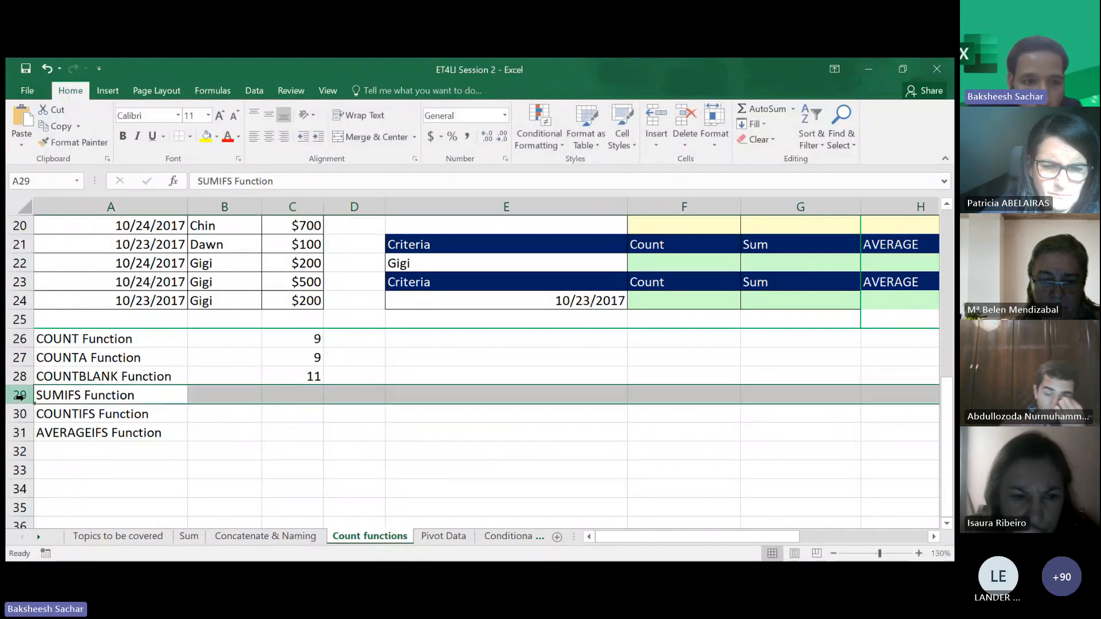
right_click(19, 395)
click(50, 275)
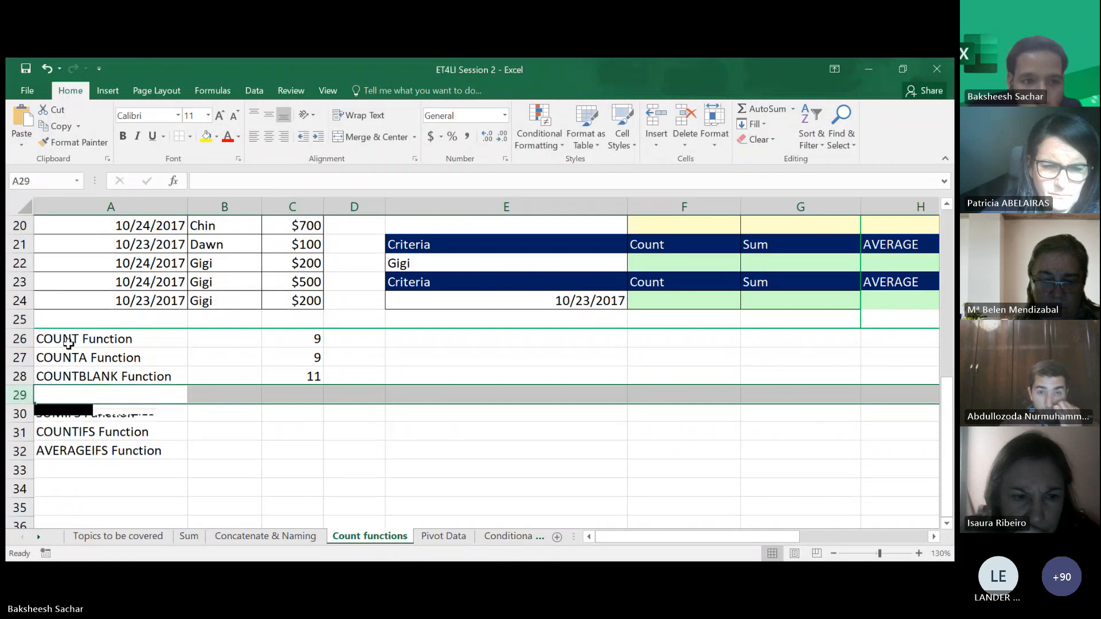
- Label cell A29 as SUM
click(67, 394)
text(Suum)
text(m)
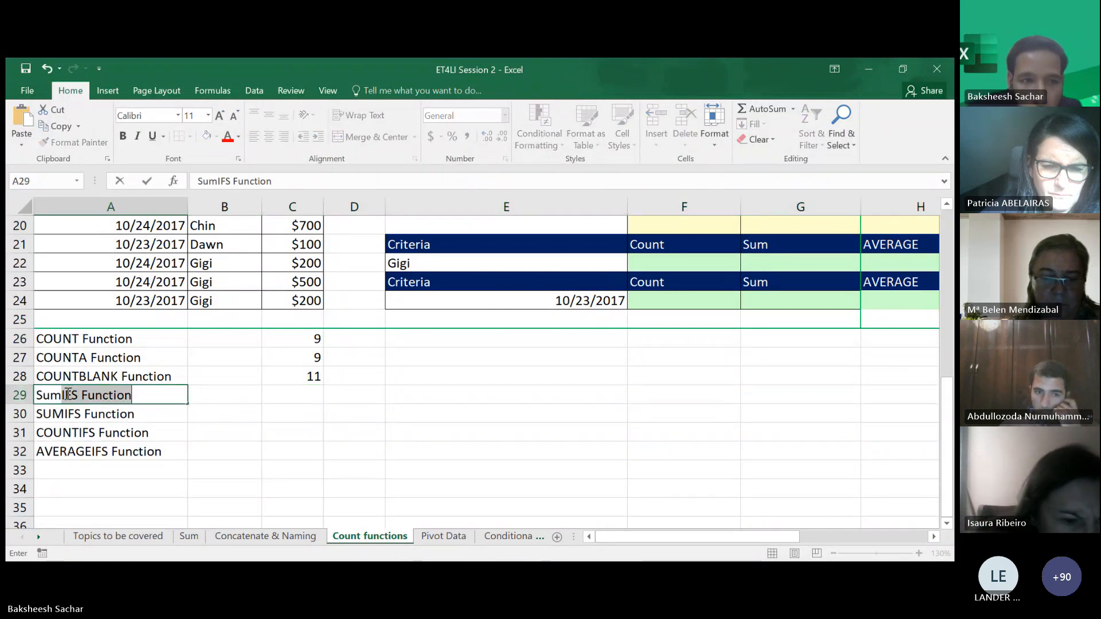
key(Tab)
double_click(66, 394)
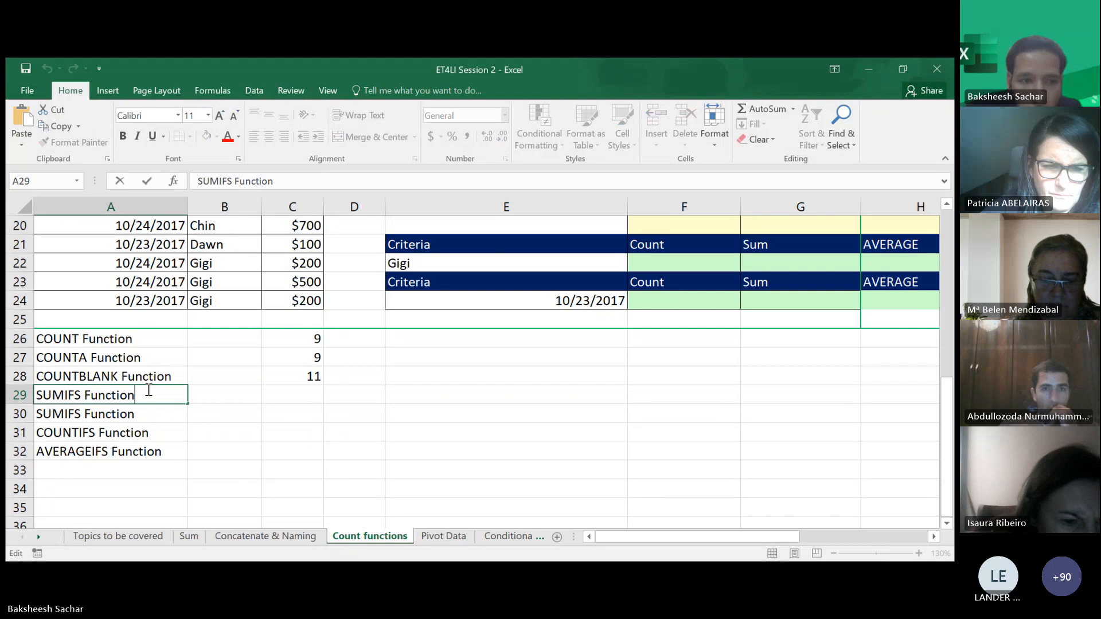
key(Delete)
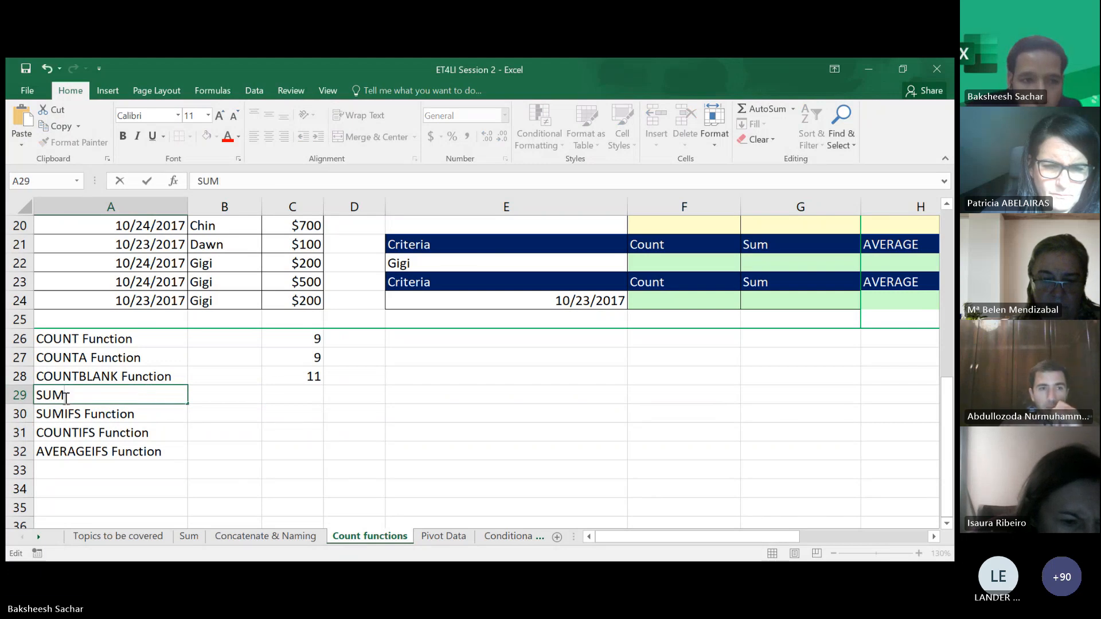
- Enter a SUM formula in C29 totalling the sales range C16:C24
click(302, 393)
text(=su)
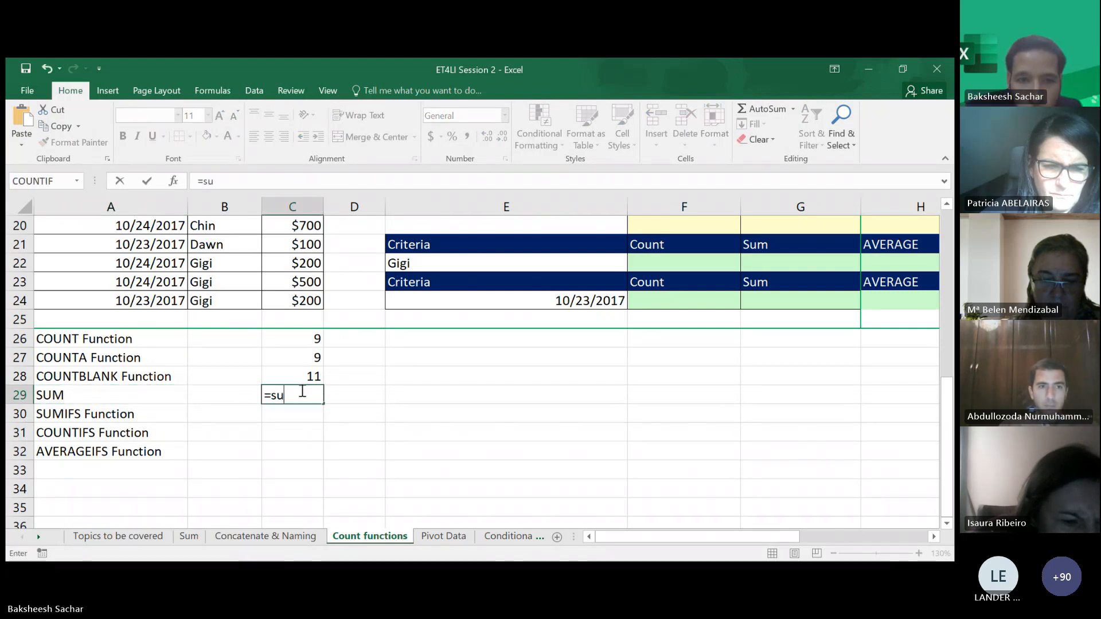
key(Tab)
scroll(327, 304, up, 4)
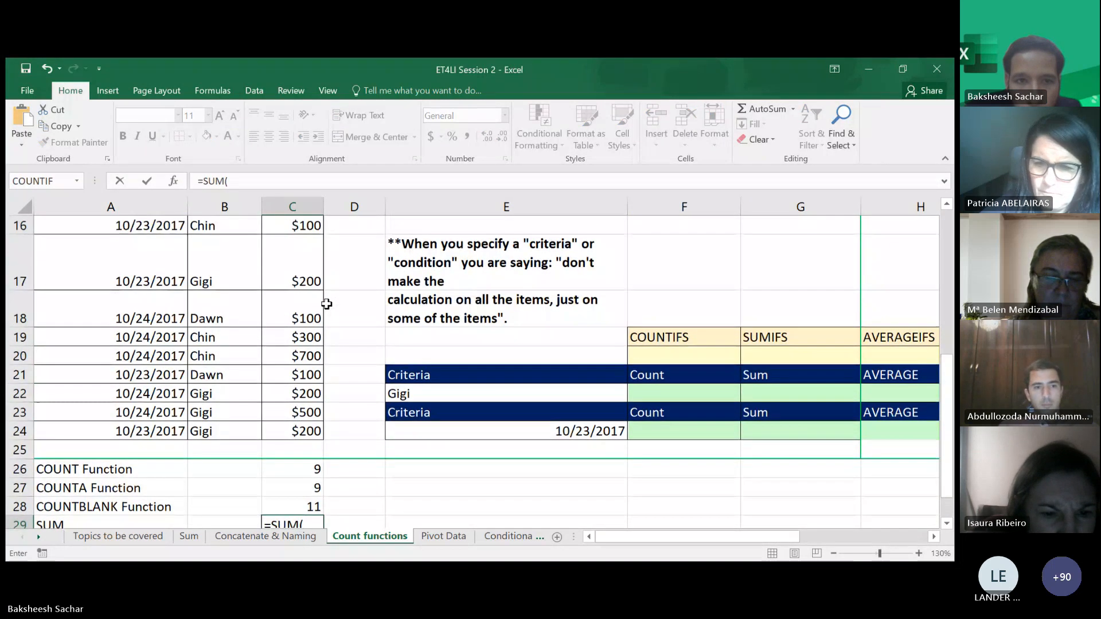
scroll(325, 300, up, 2)
drag(308, 266, 291, 468)
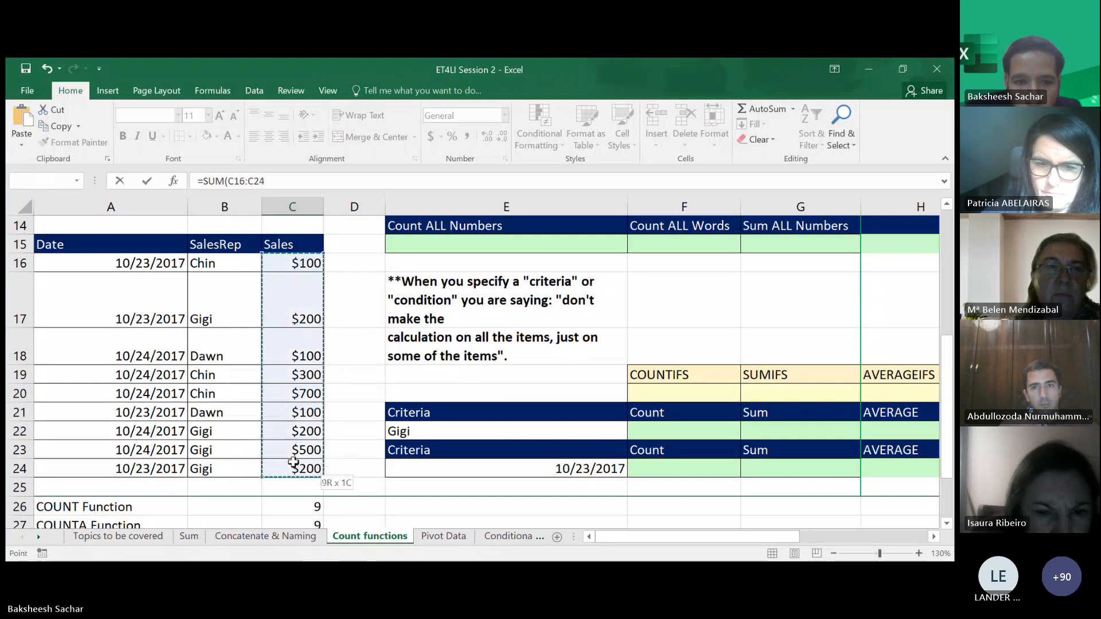
key(Return)
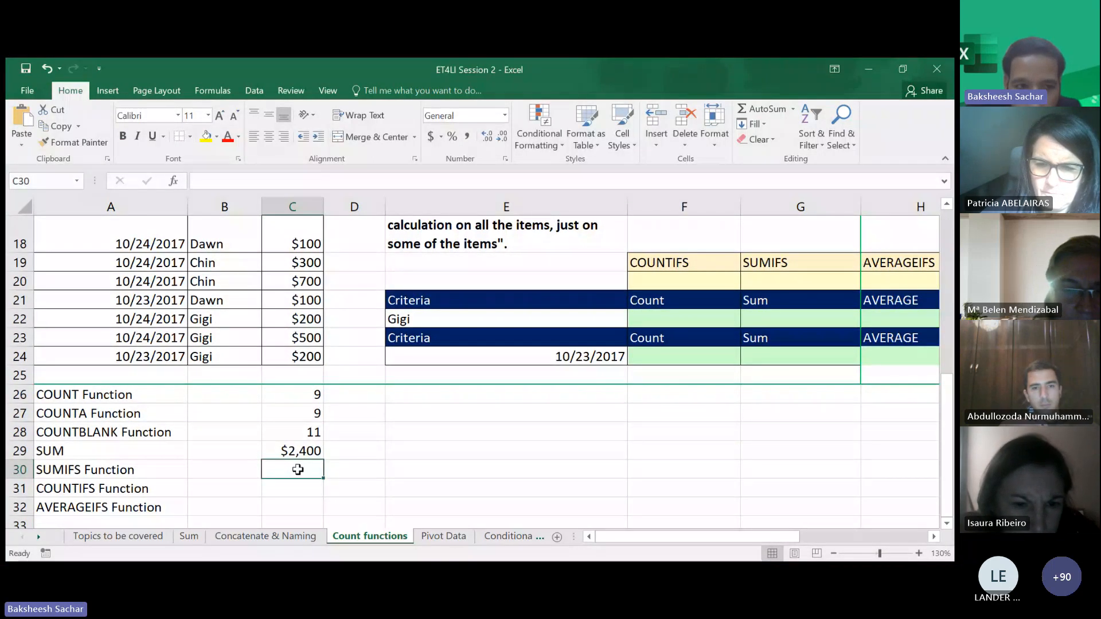
- Enter a SUMIF formula in C30 summing sales in C16:C24 with the criterion "<500"
text(=)
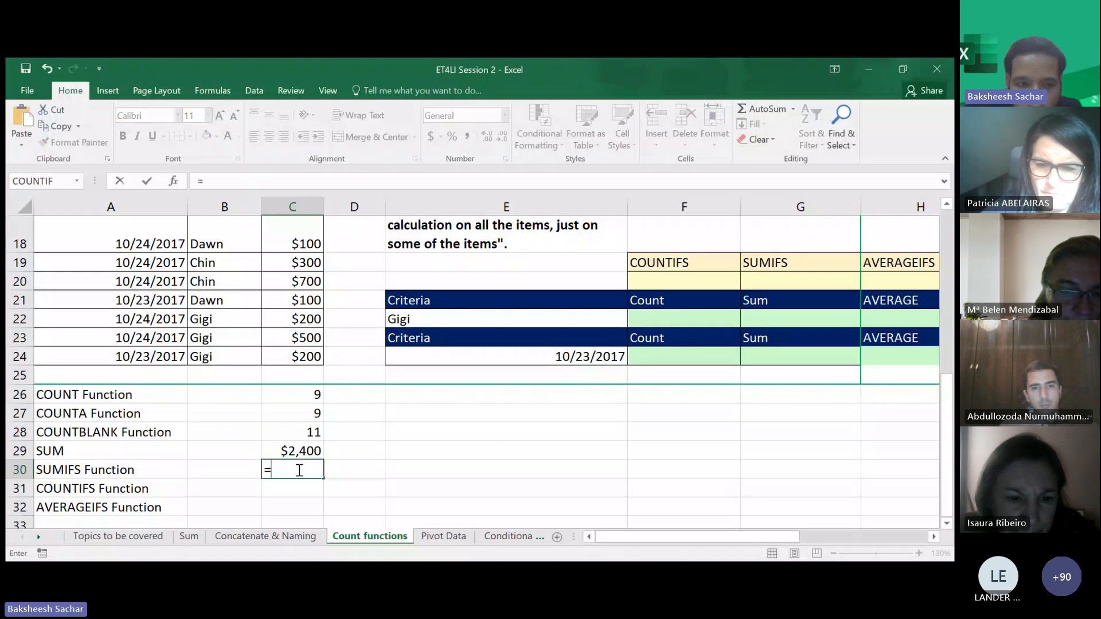
text(sumif)
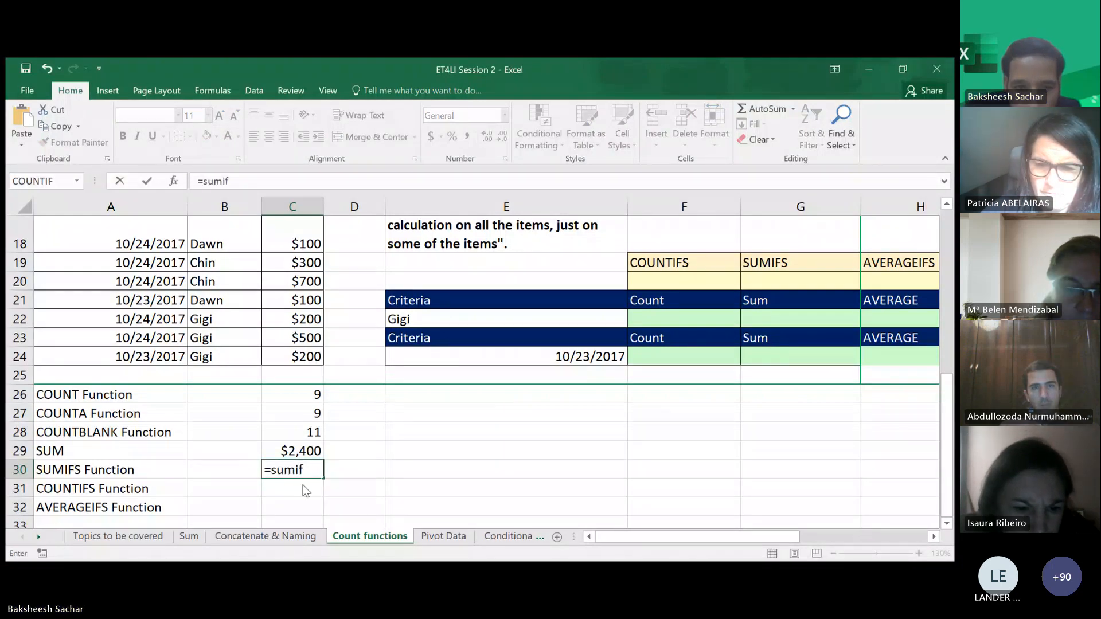
key(Tab)
scroll(284, 259, up, 2)
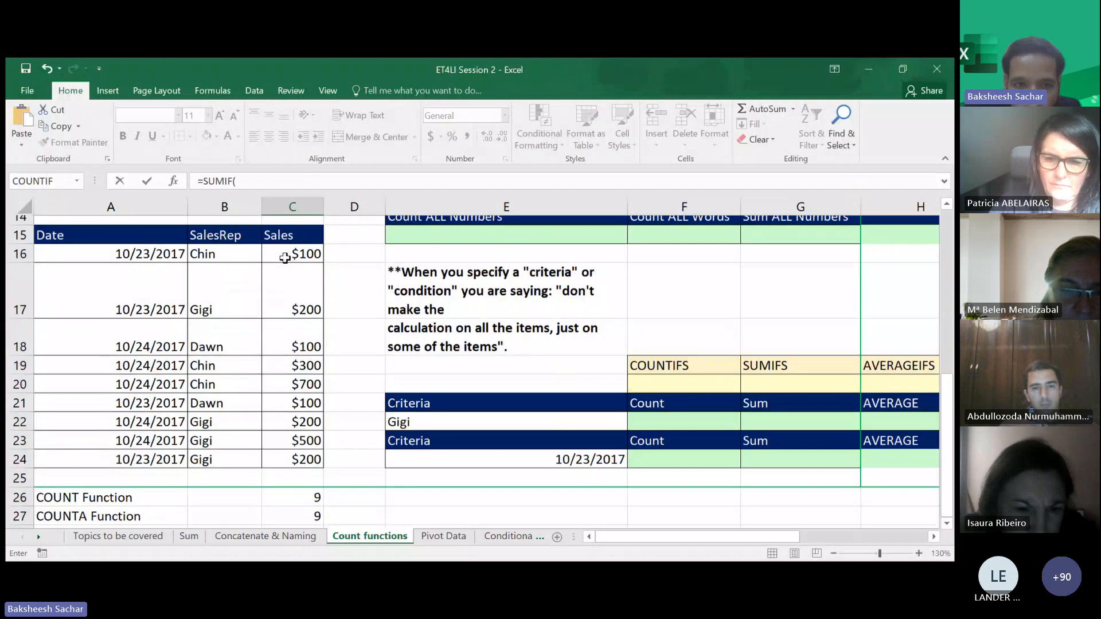
drag(291, 262, 287, 462)
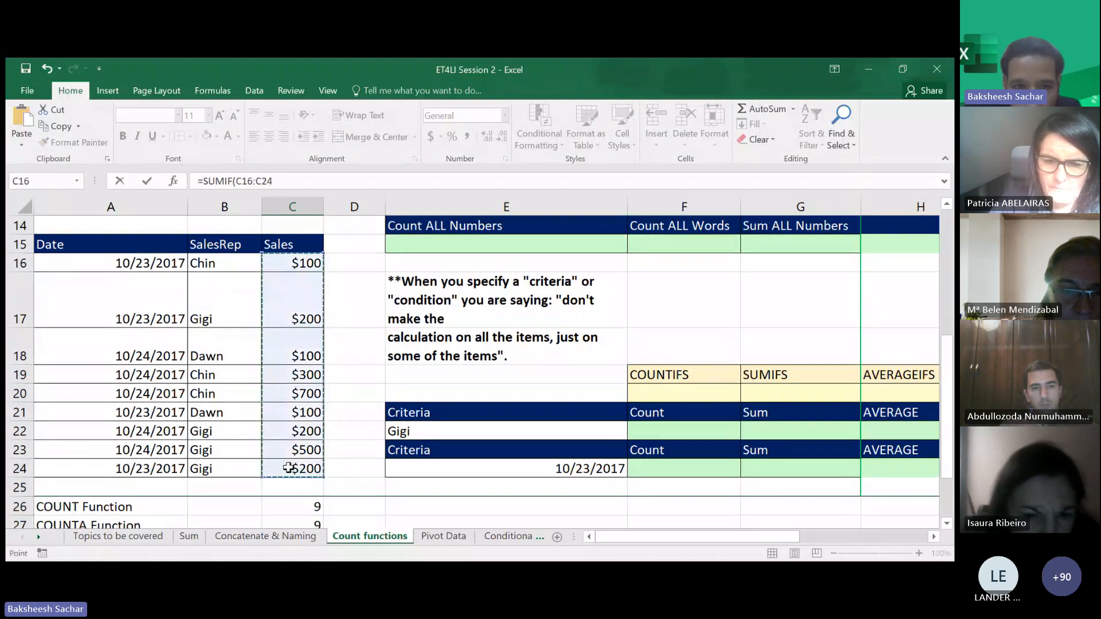
scroll(408, 442, down, 2)
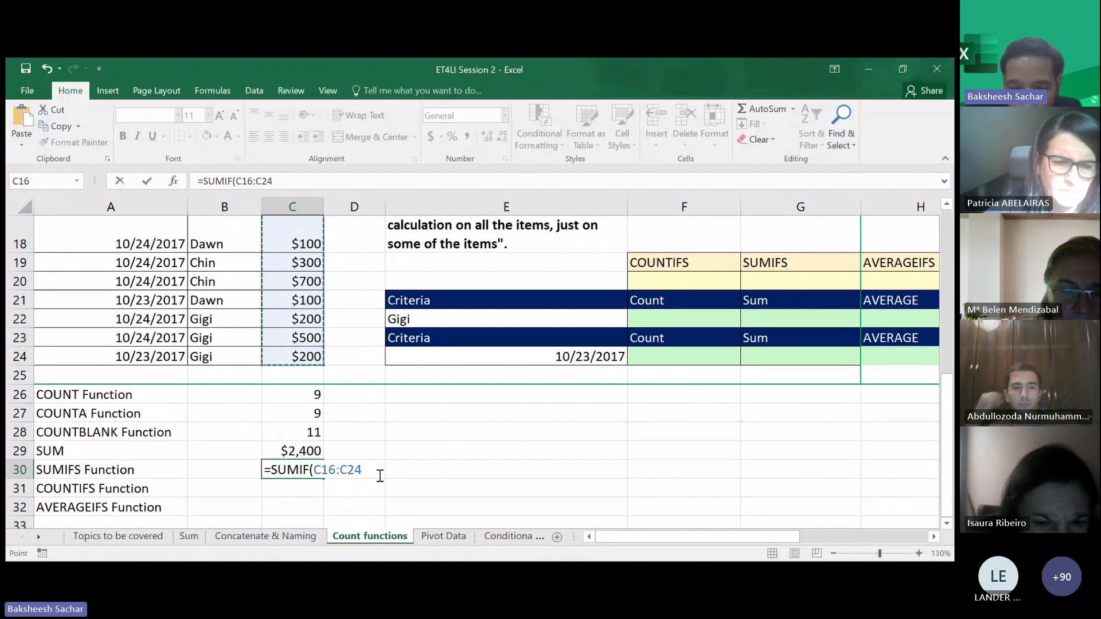
text(,)
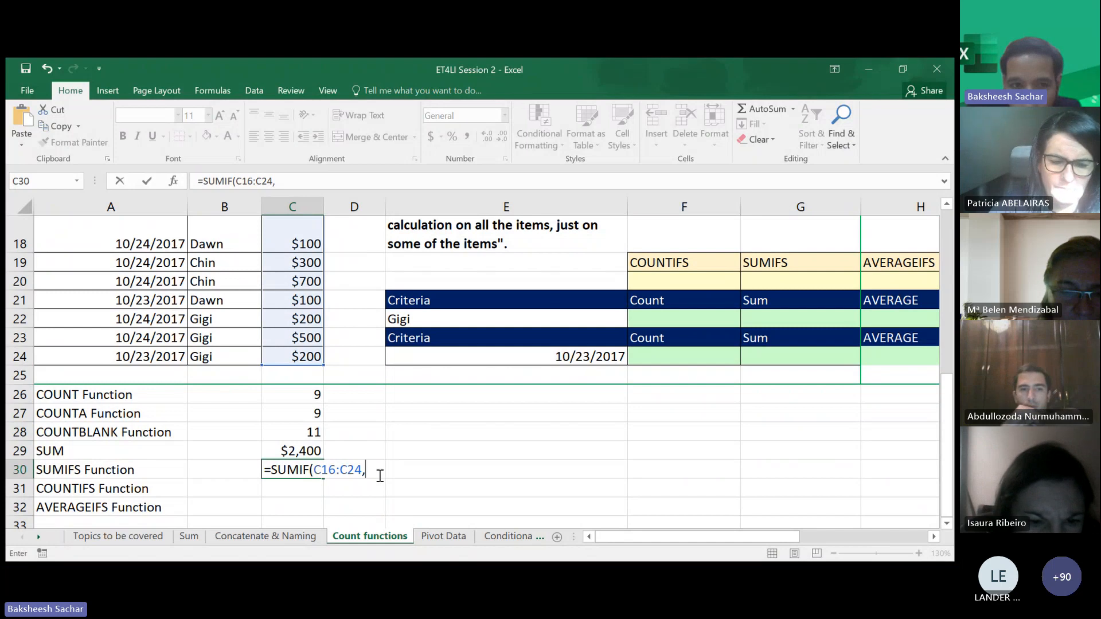
text(<)
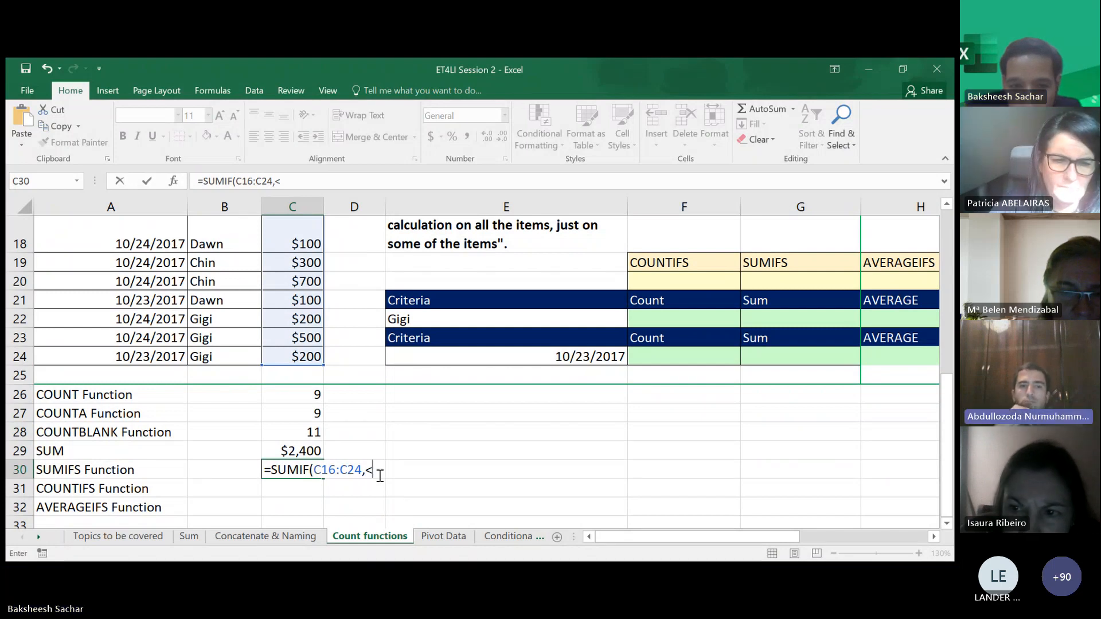
text(500))
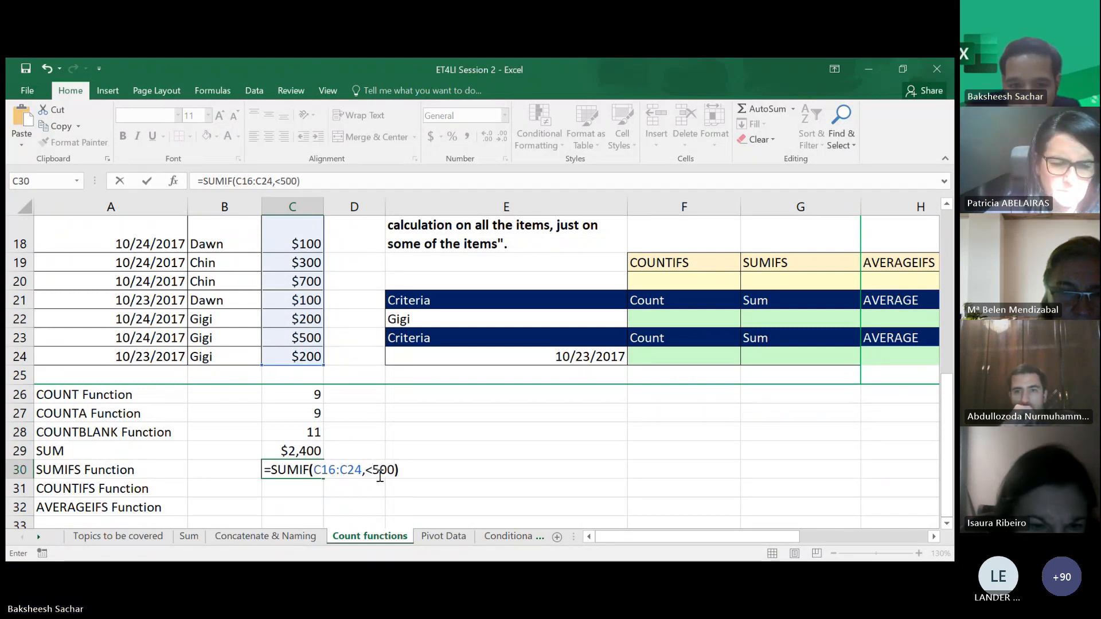
key(Return)
key(Return)
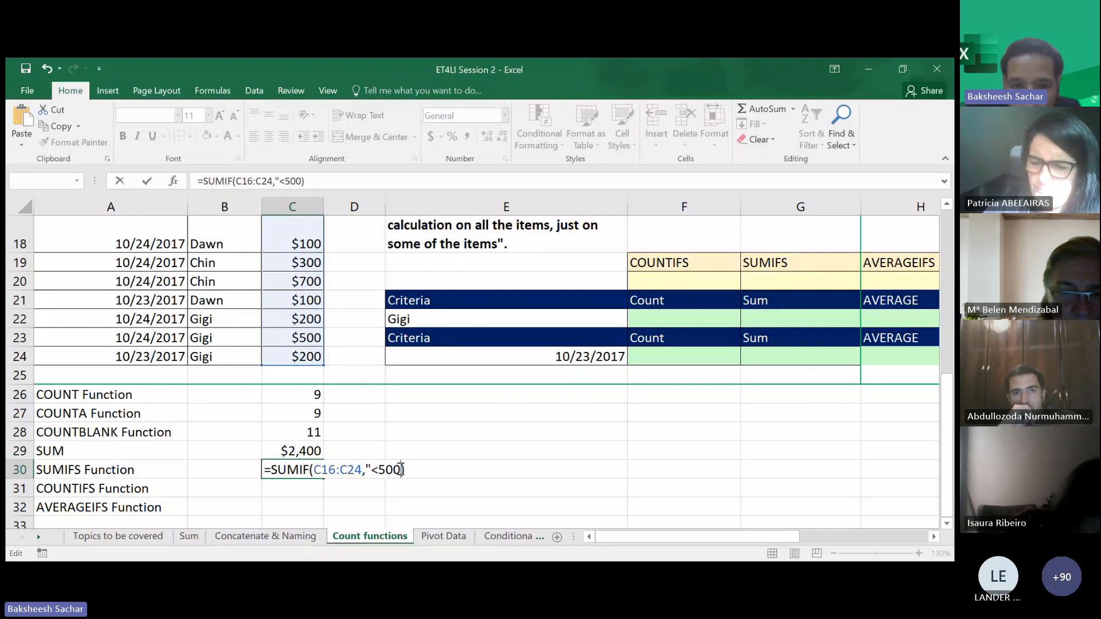
key(Return)
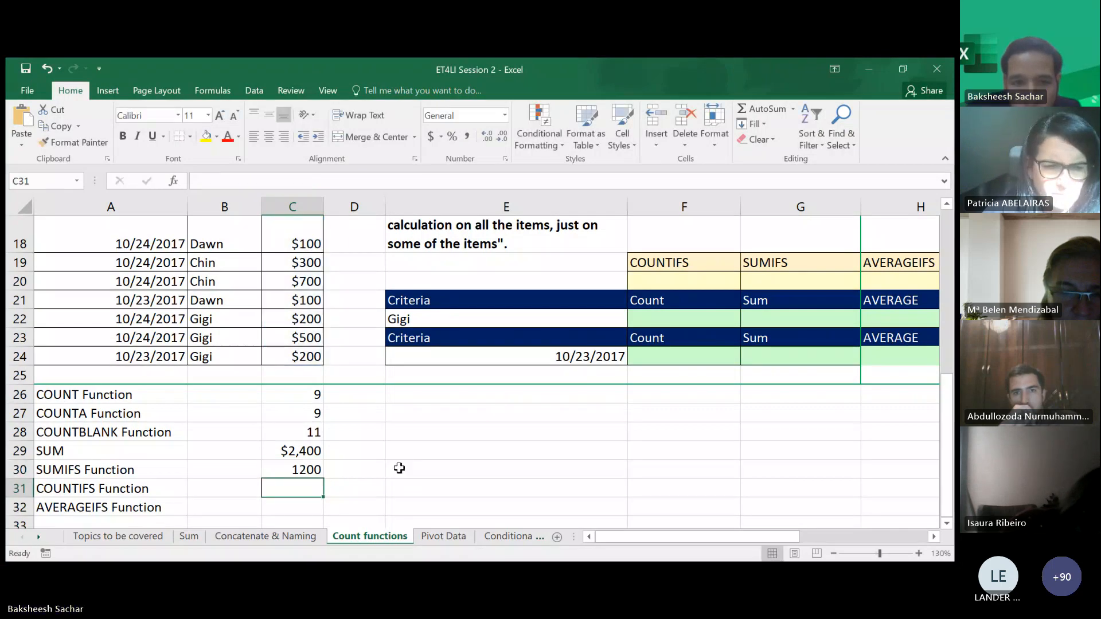
scroll(283, 484, up, 1)
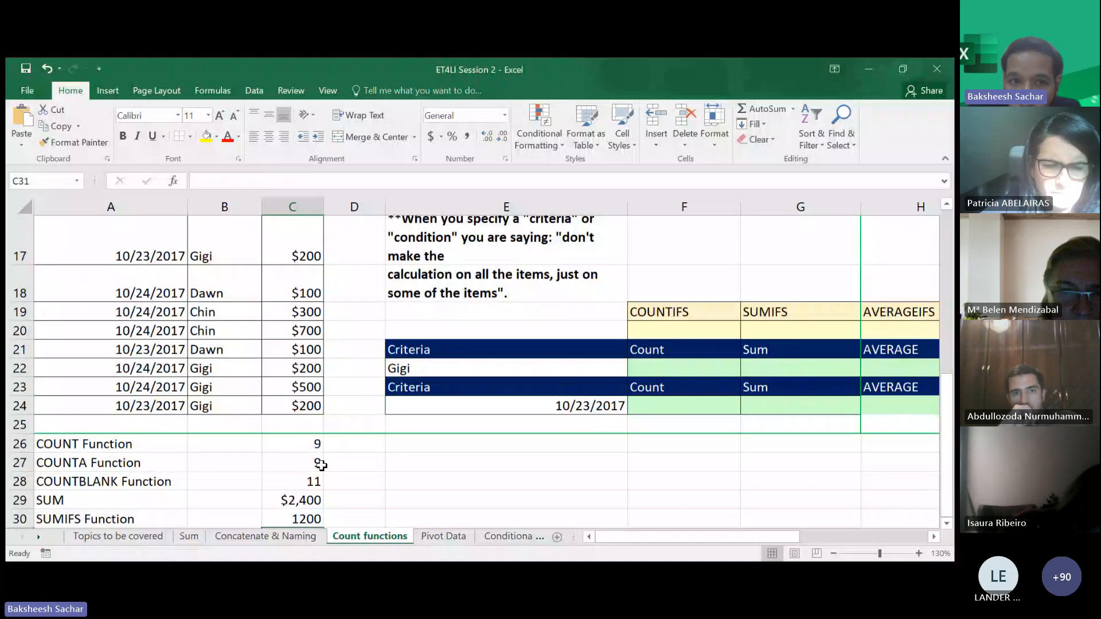
scroll(320, 464, up, 1)
scroll(321, 465, down, 1)
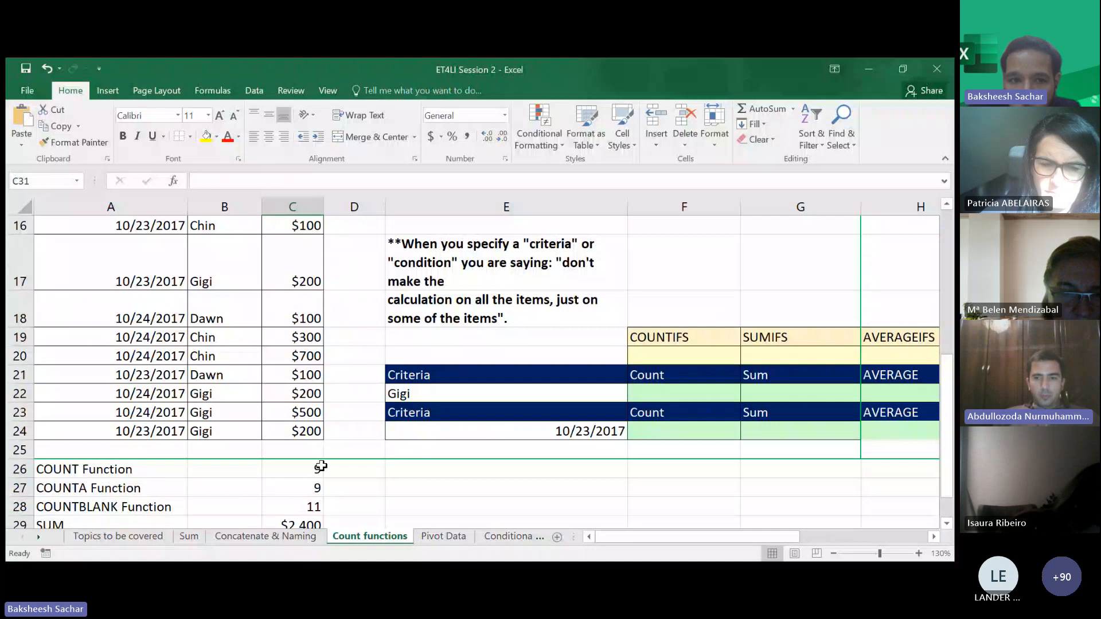
scroll(320, 466, down, 1)
scroll(320, 465, down, 1)
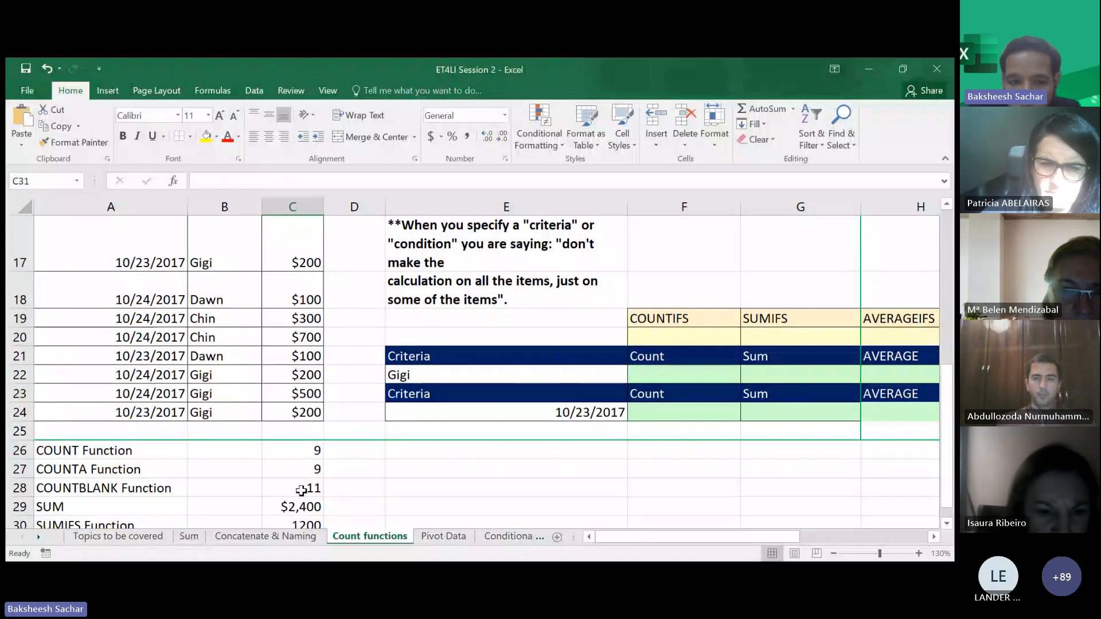
scroll(299, 470, down, 1)
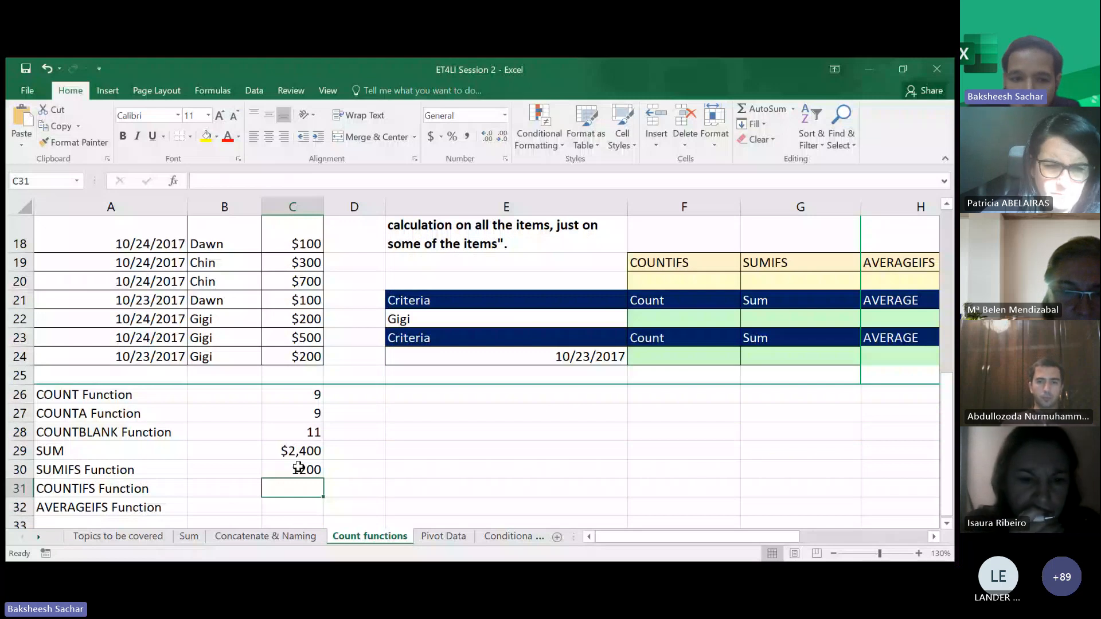
- Change the SUMIF criterion in C30 to "<300"
double_click(299, 467)
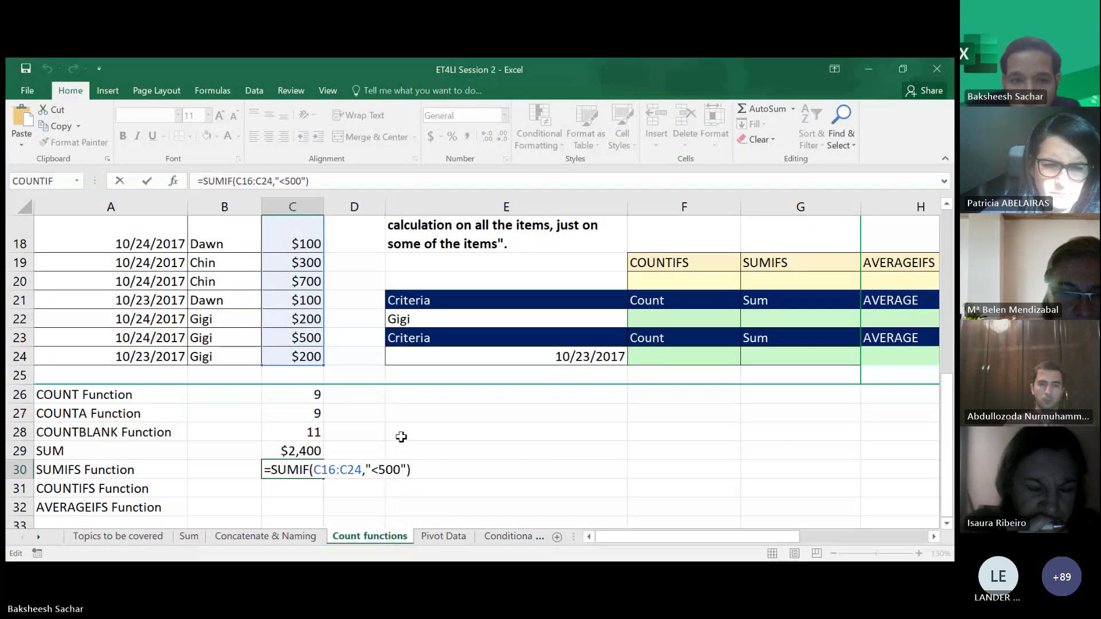
key(BackSpace)
text(3)
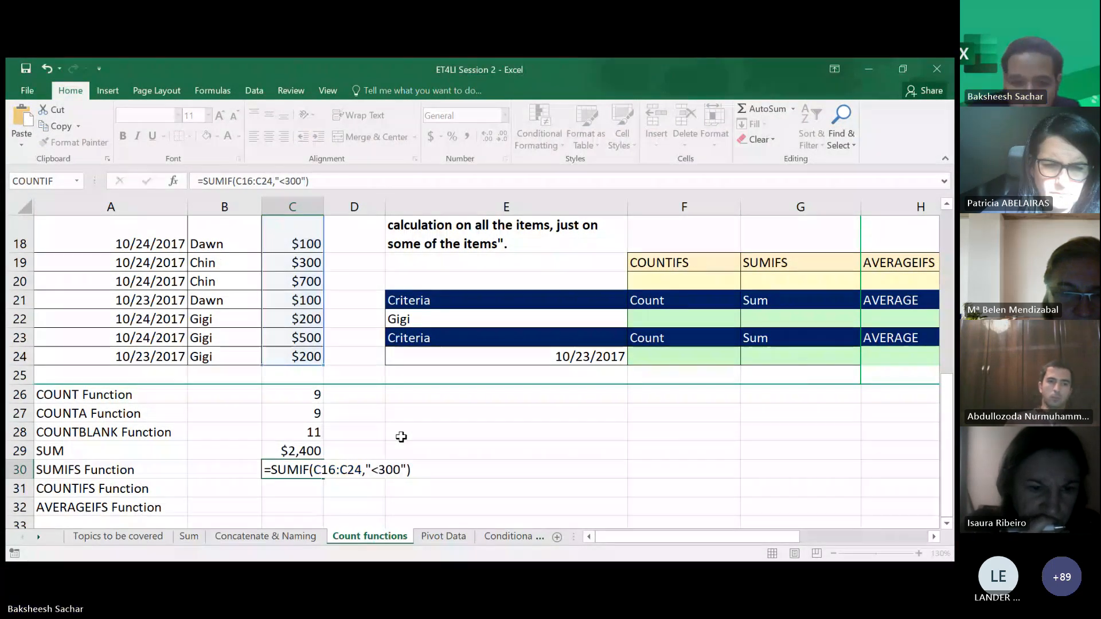
key(Return)
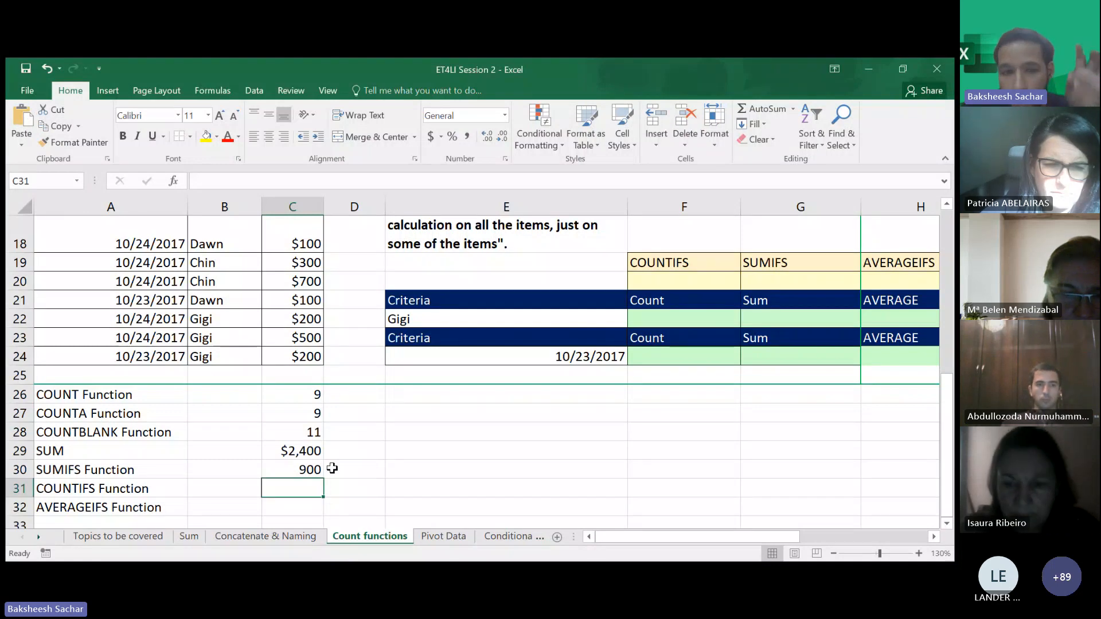
- Change the SUMIF criterion in C30 to "<600"
double_click(310, 468)
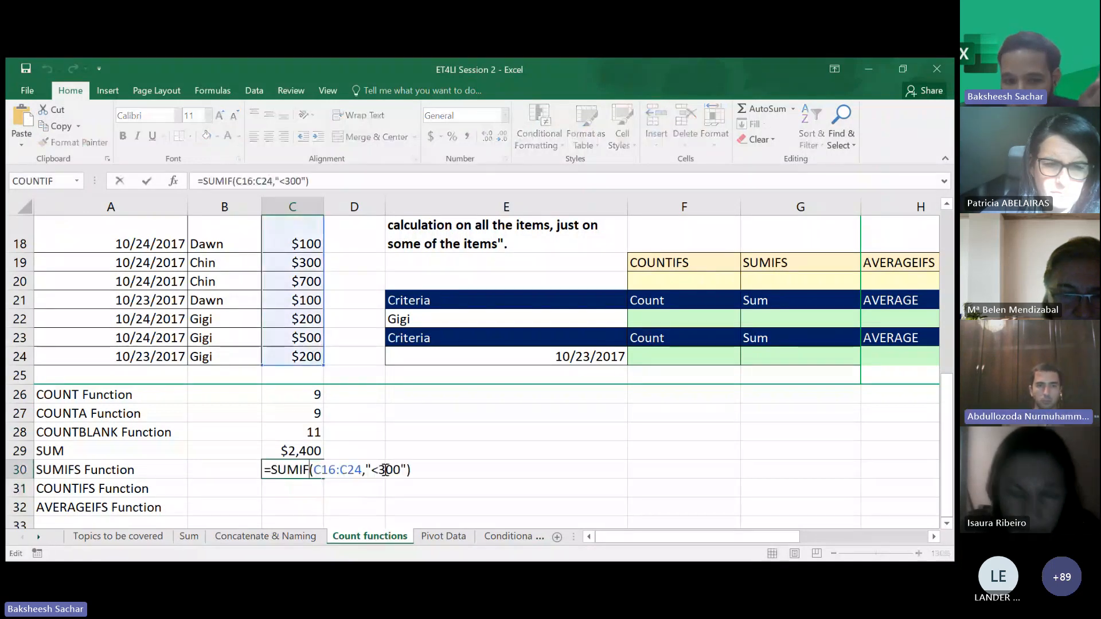
double_click(386, 469)
text(1000)
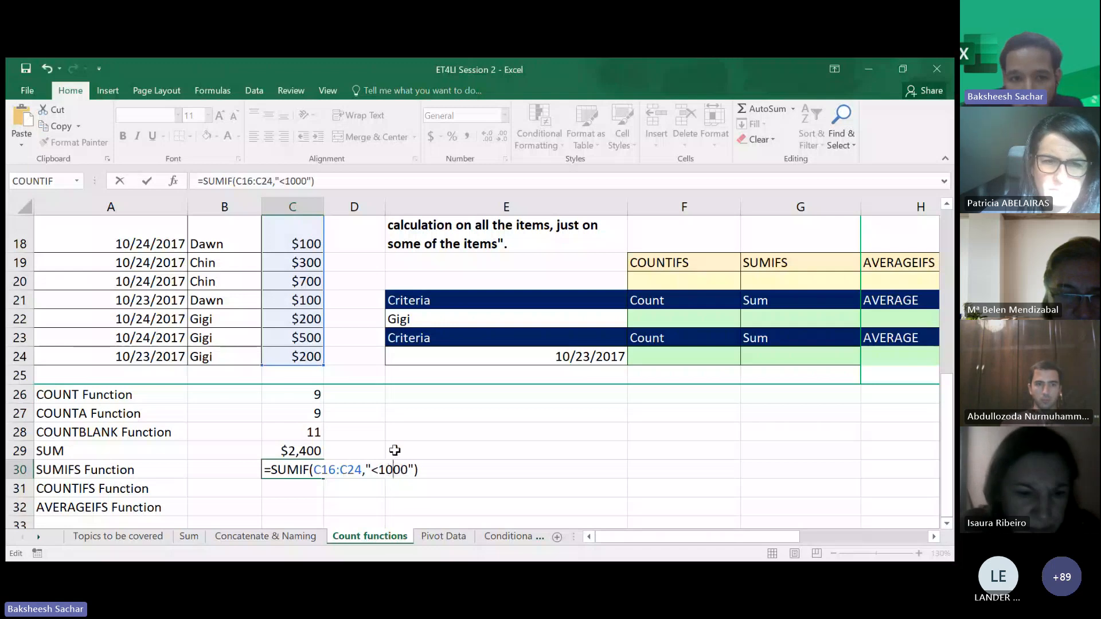
key(BackSpace)
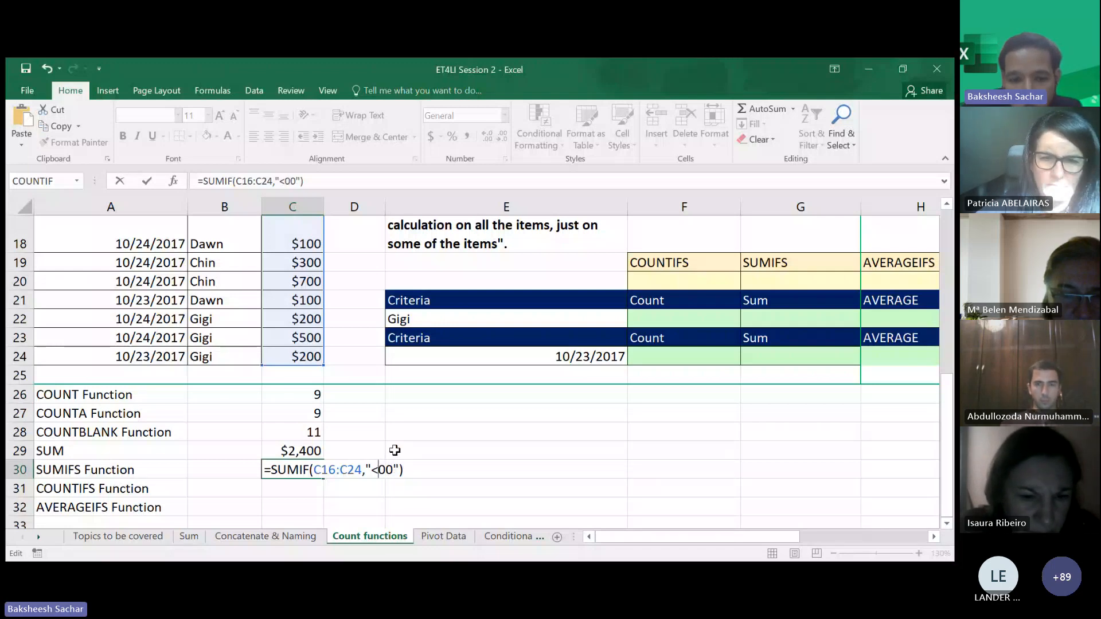
text(60)
key(BackSpace)
key(Return)
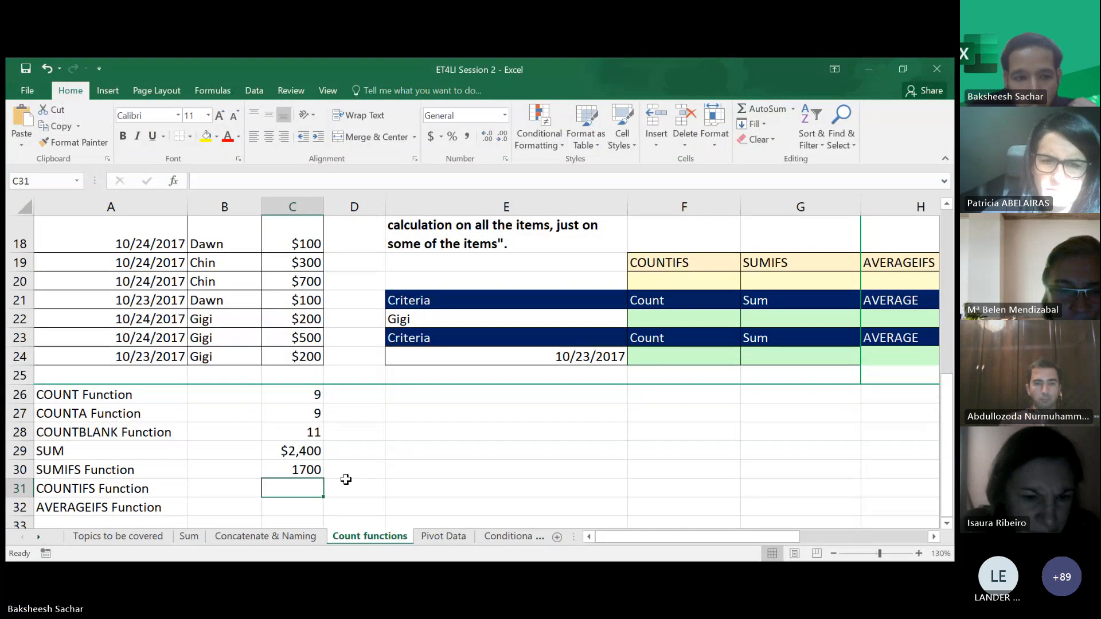
double_click(298, 487)
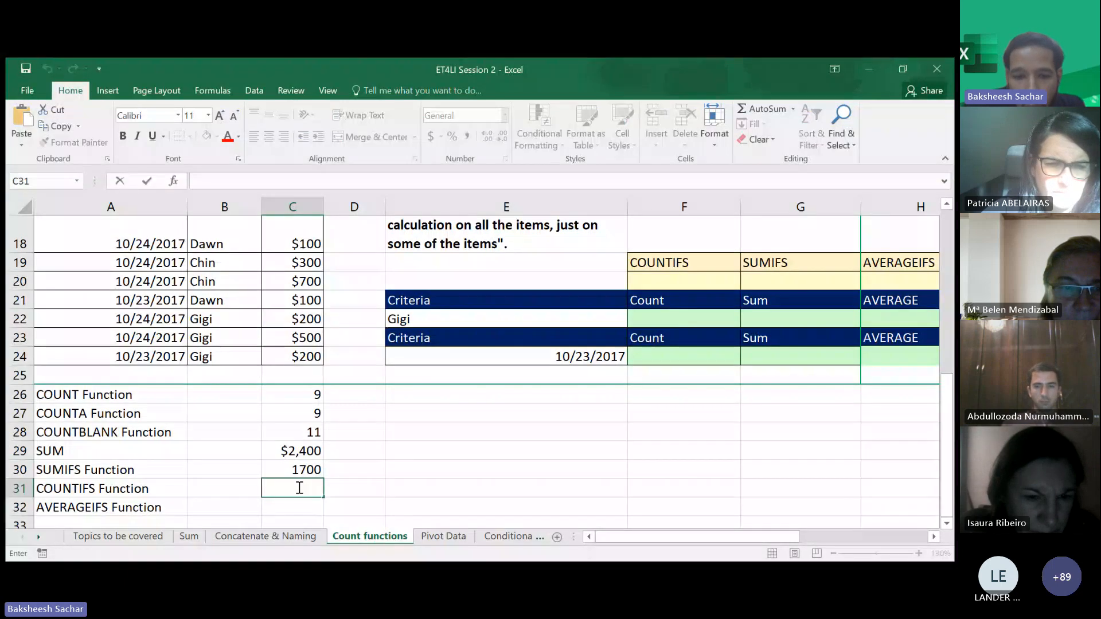
click(337, 468)
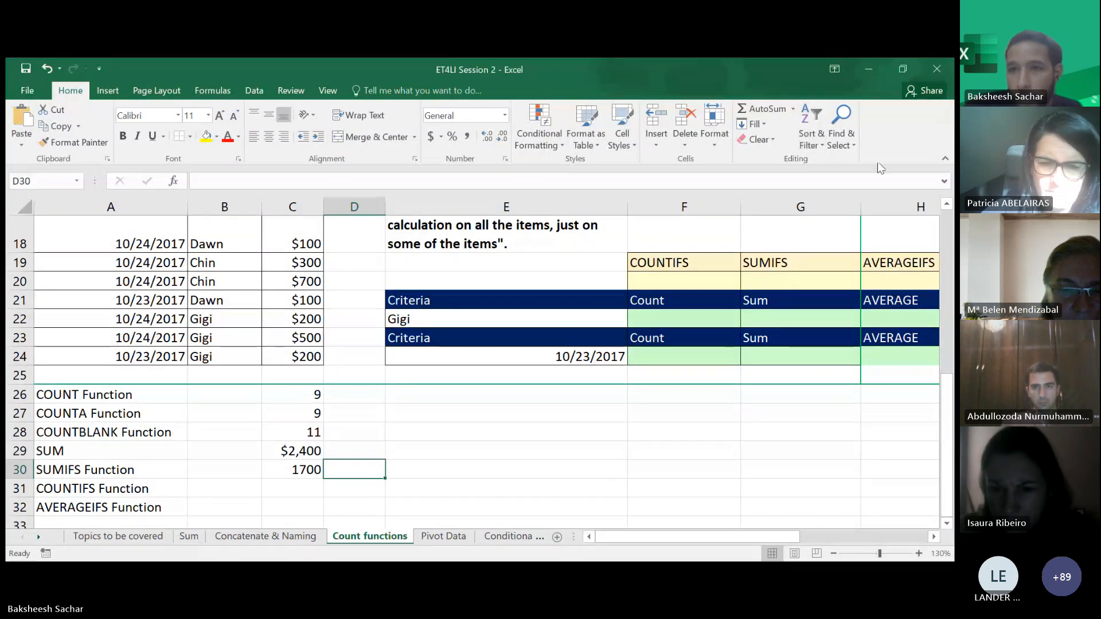
key(alt+Tab)
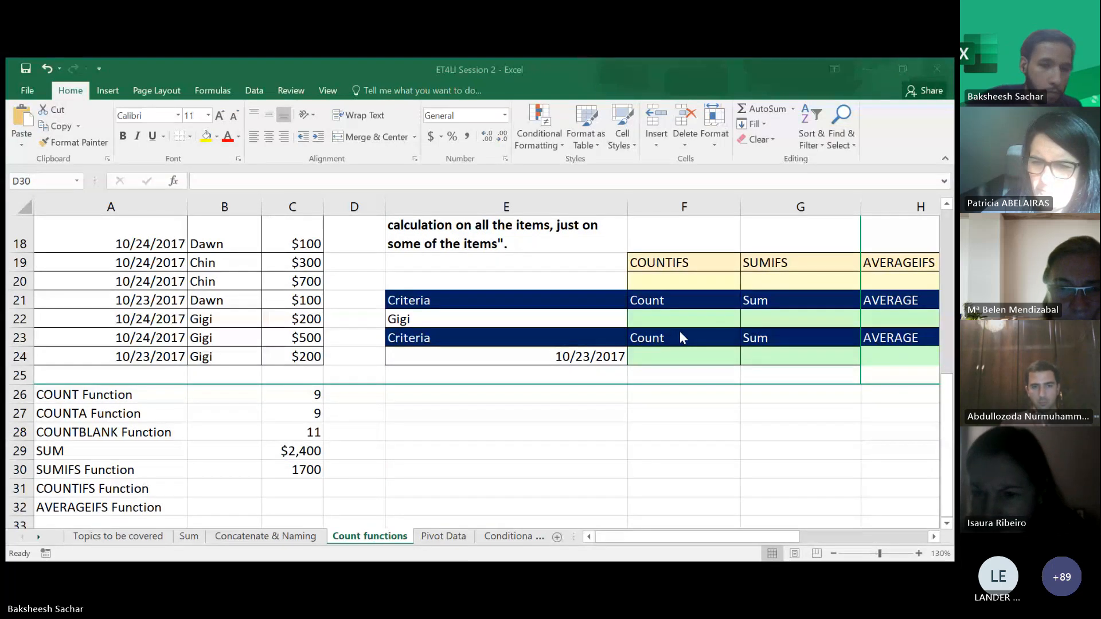
click(882, 77)
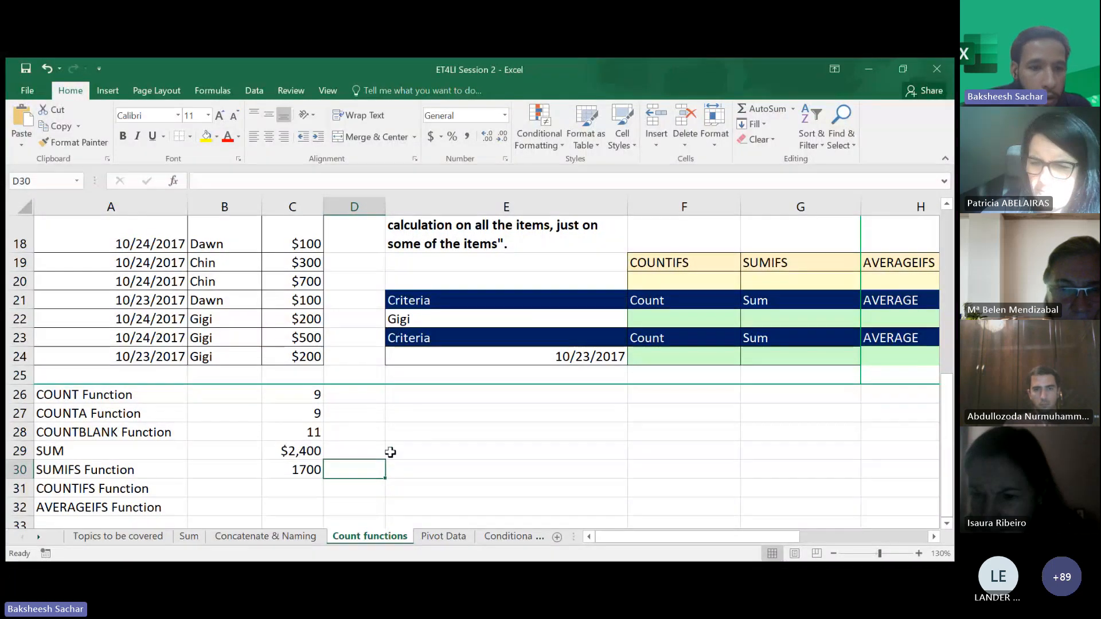
- Enter a COUNTIF formula in C31 counting sales in C16:C24 equal to "100"
click(310, 489)
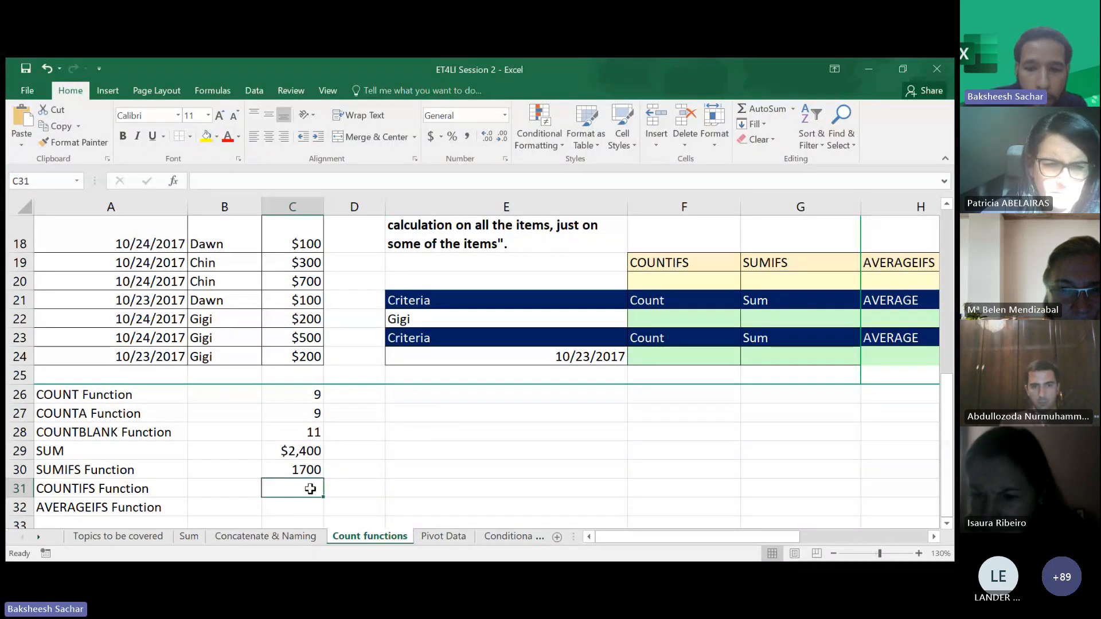
text(=)
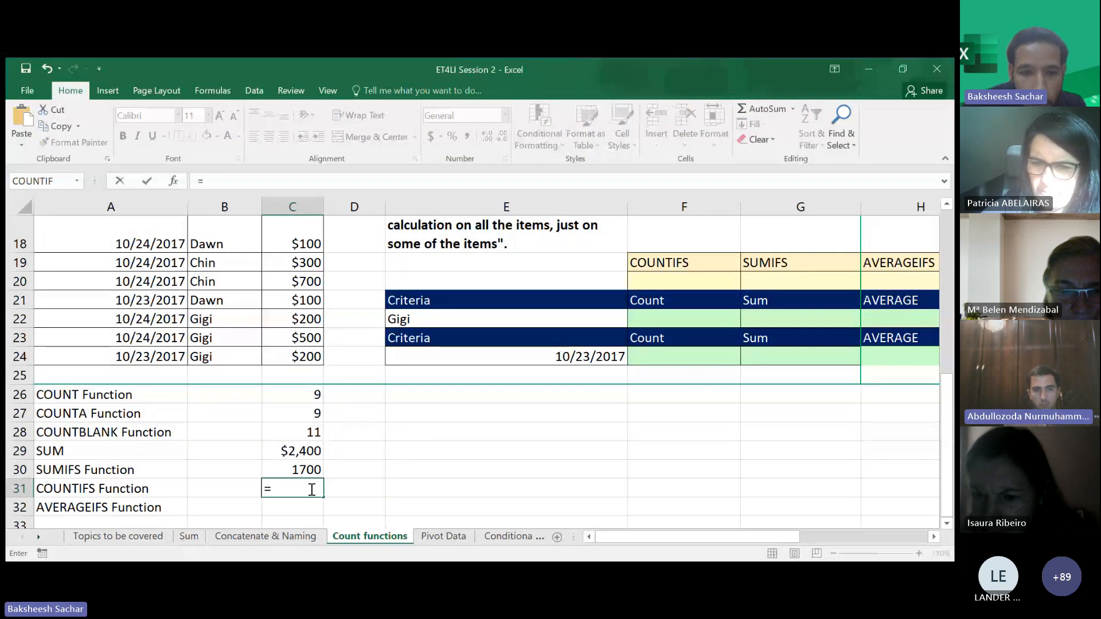
text(counti)
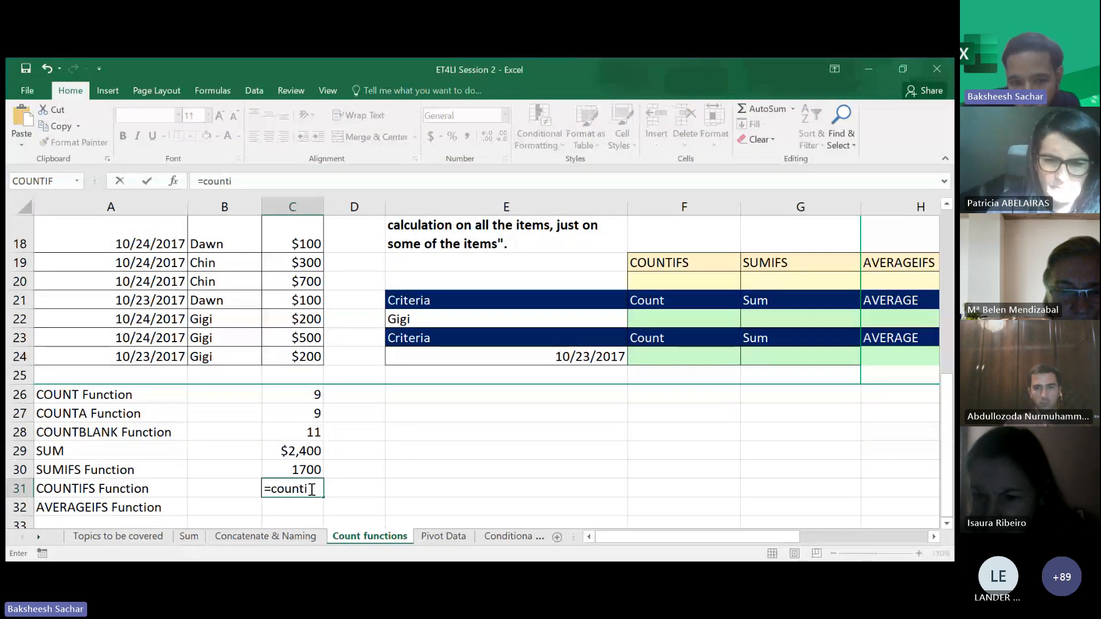
key(Tab)
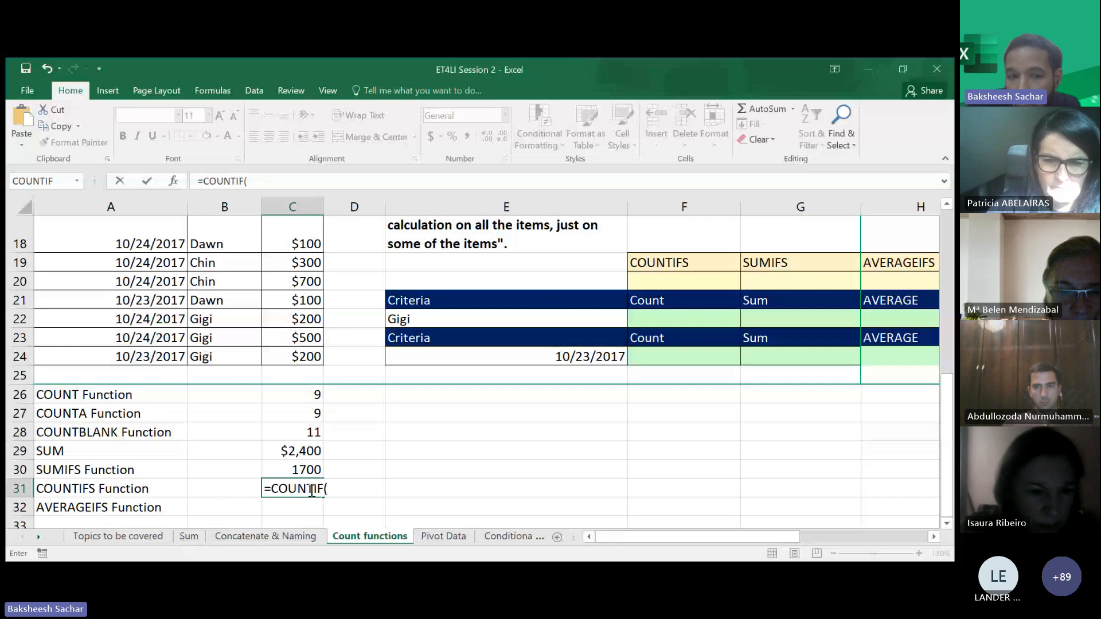
scroll(287, 294, up, 1)
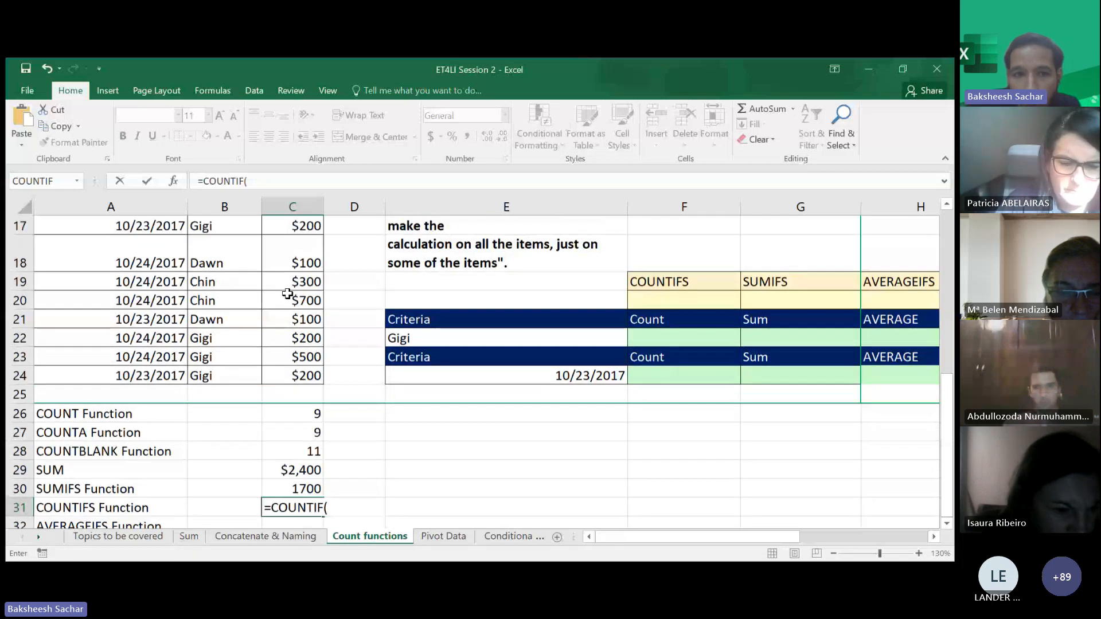
scroll(288, 275, up, 1)
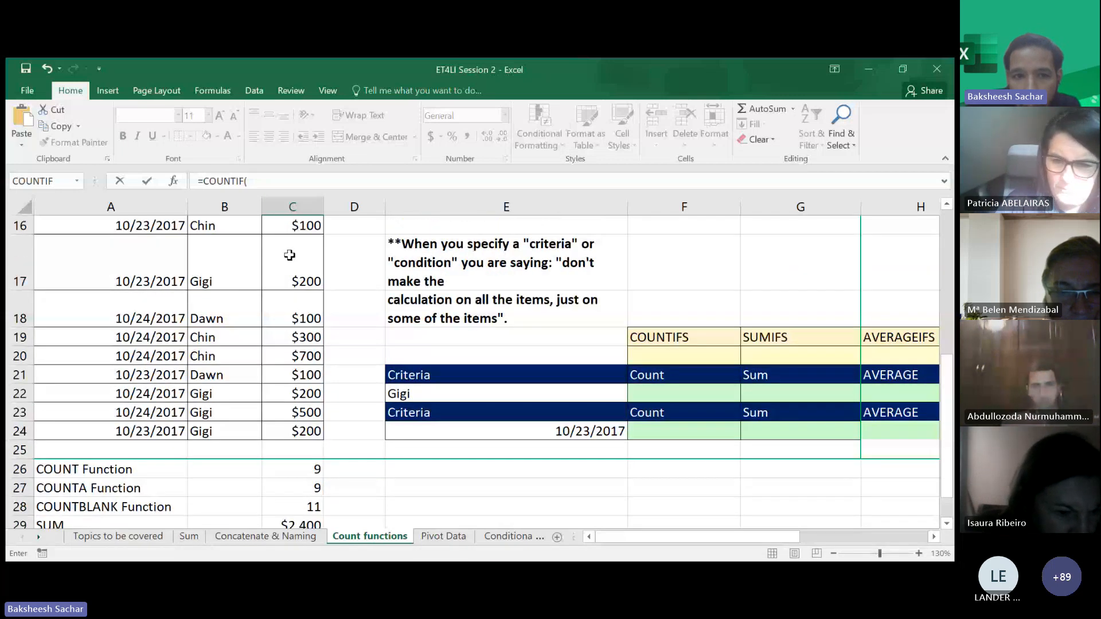
drag(289, 230, 278, 437)
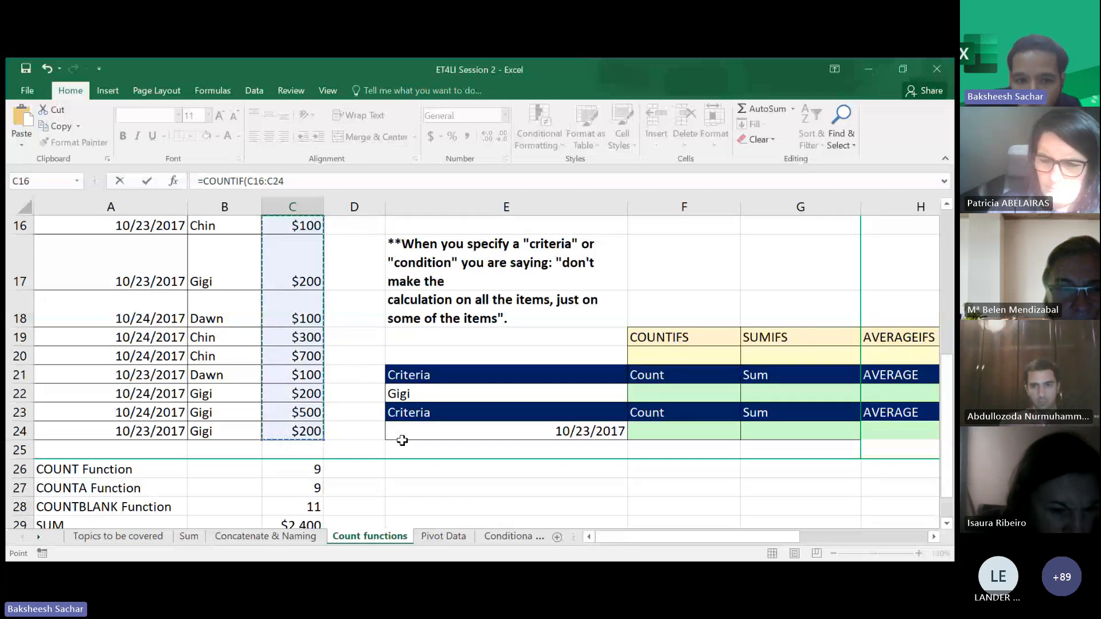
scroll(351, 443, down, 1)
scroll(351, 443, down, 1)
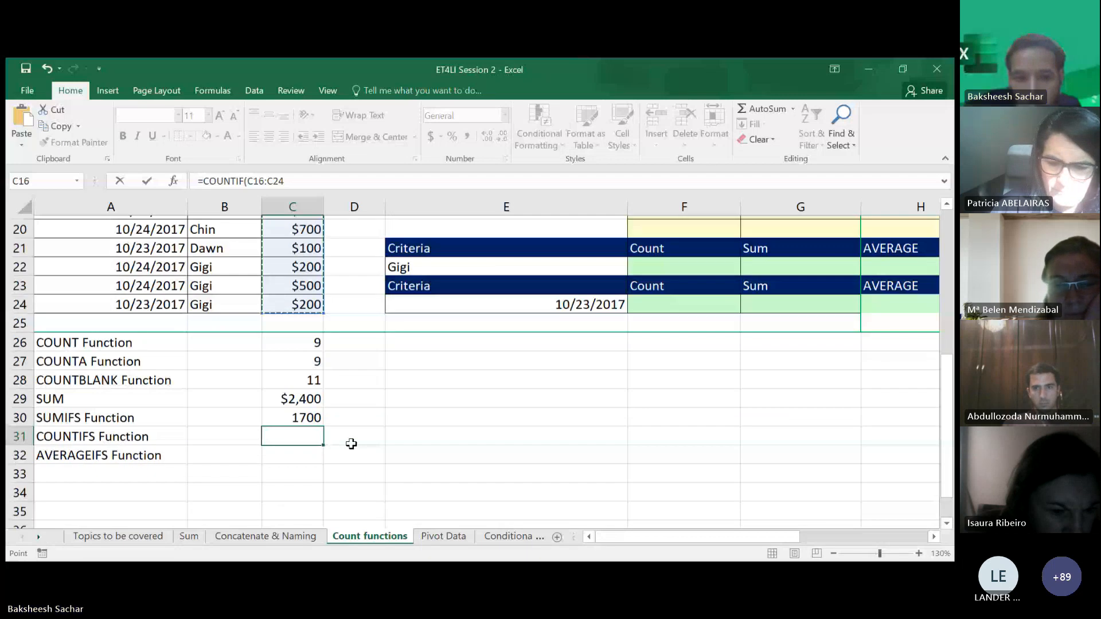
text(,)
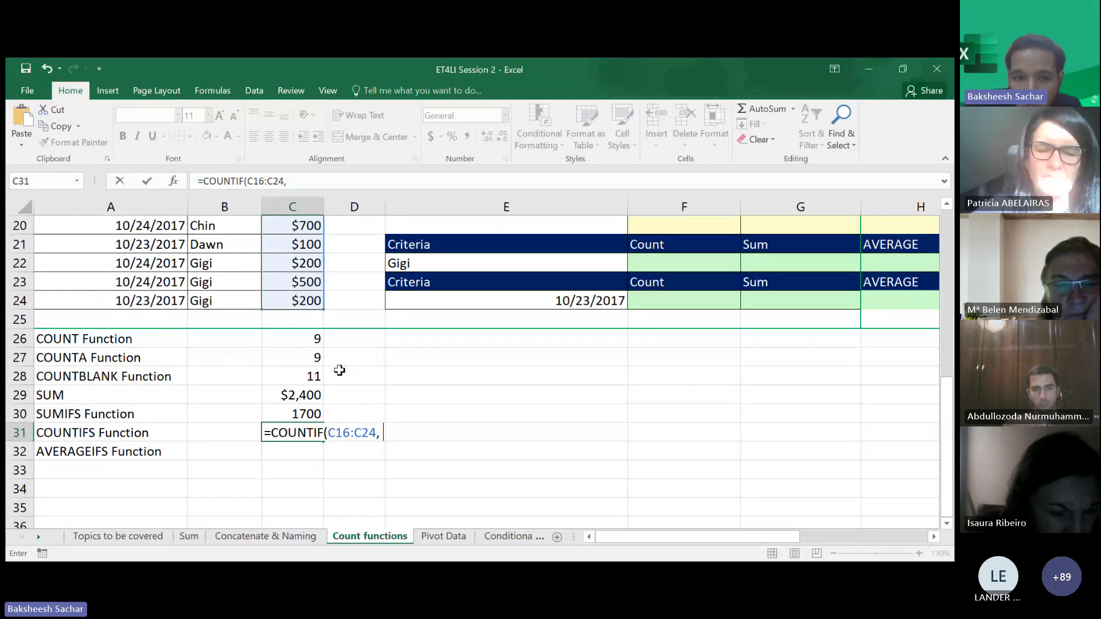
text( "100)
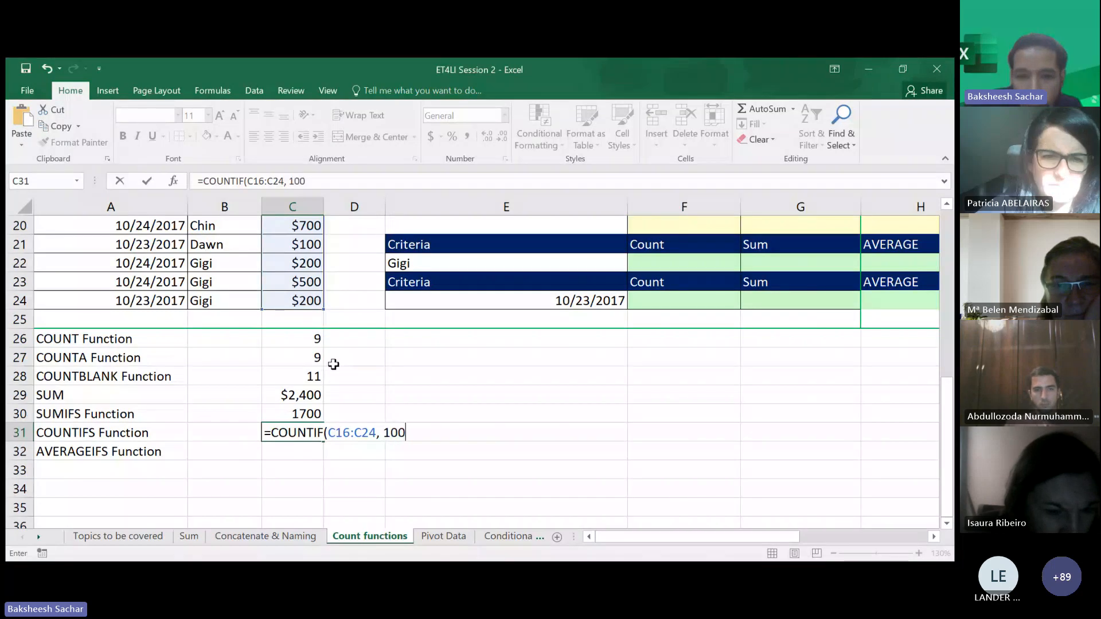
key(BackSpace)
key(BackSpace)
key(BackSpace)
text("100)
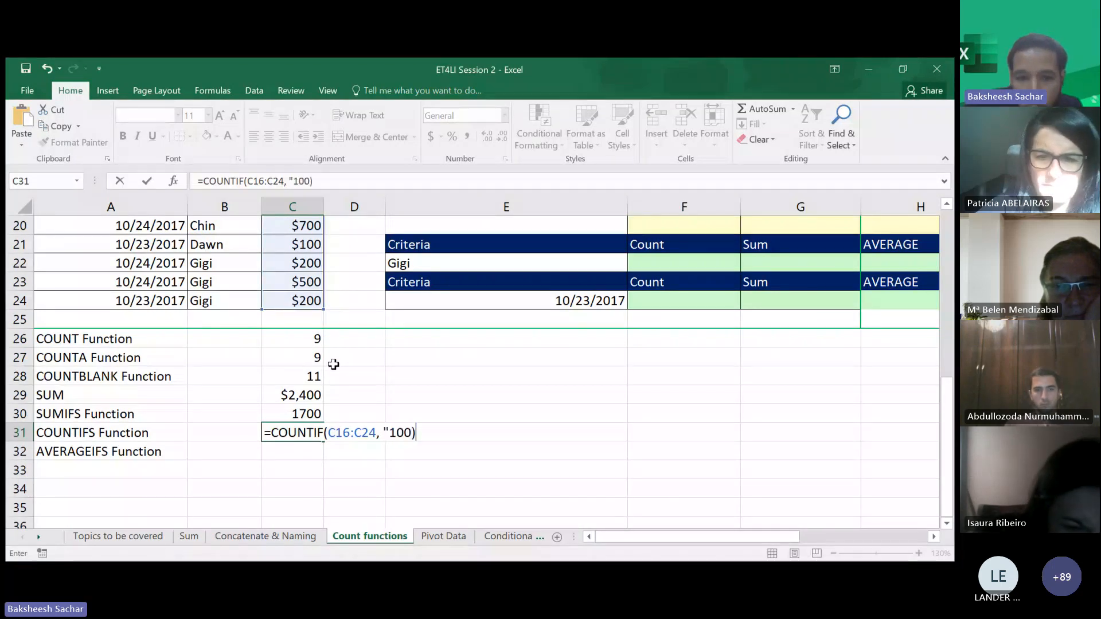
text("))
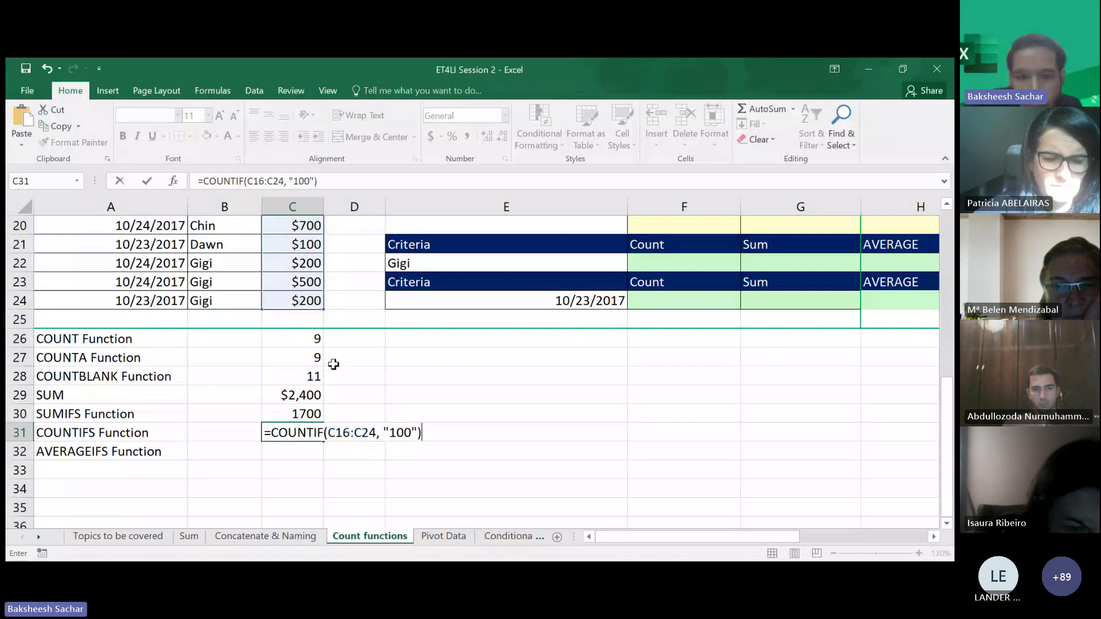
key(Return)
- Review the COUNTIF formula in C31 against the sales values in C16:C24
scroll(333, 364, up, 2)
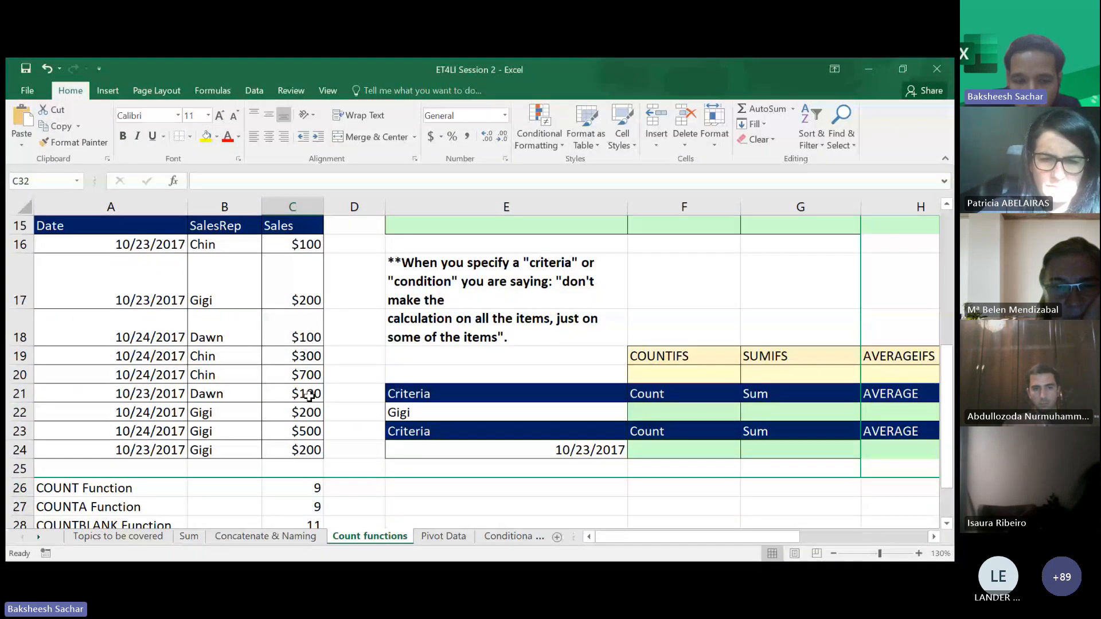
scroll(321, 413, down, 2)
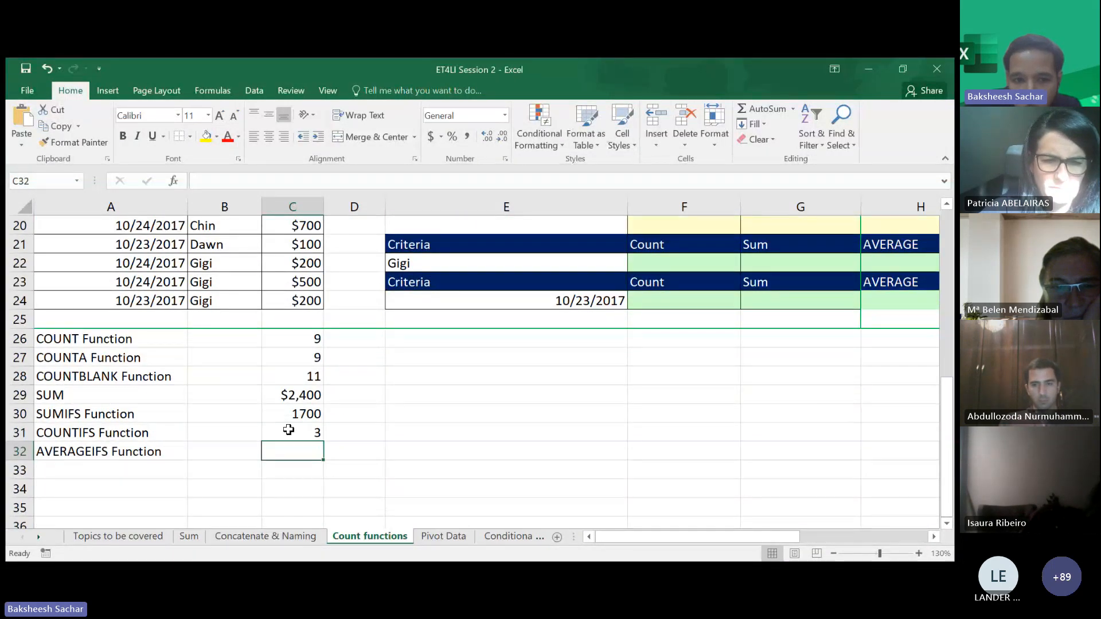
double_click(290, 431)
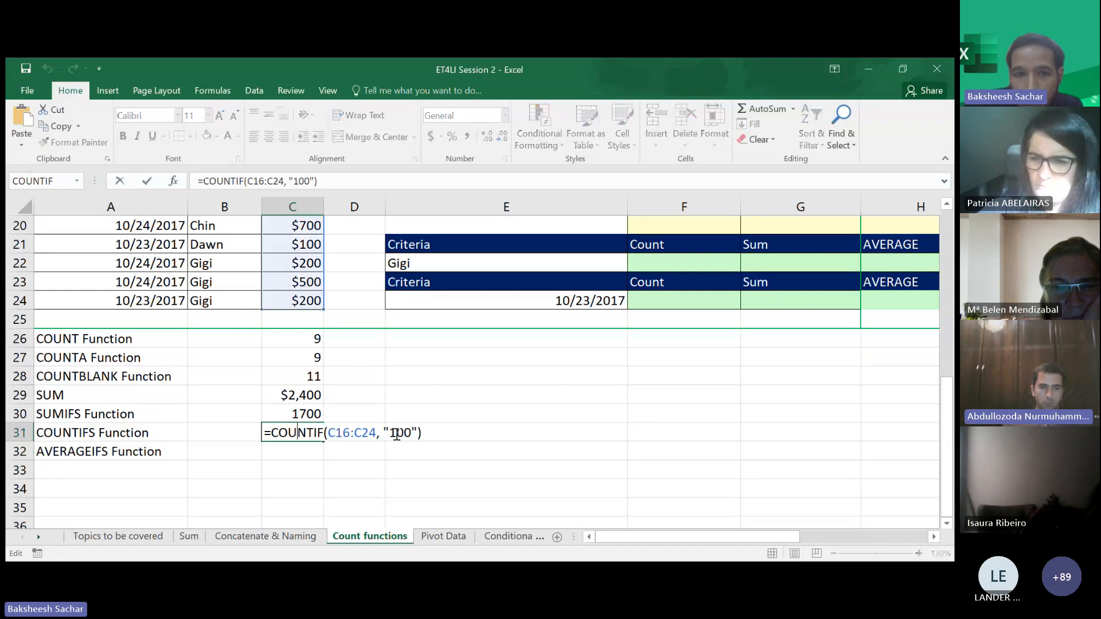
click(397, 434)
key(Return)
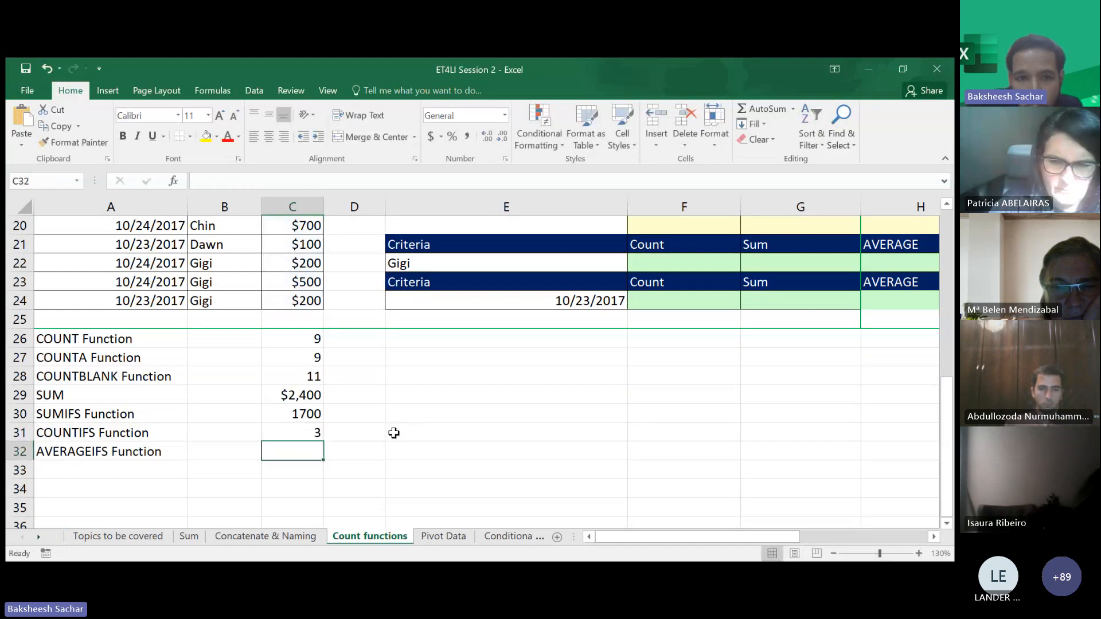
scroll(307, 436, up, 1)
scroll(308, 435, up, 1)
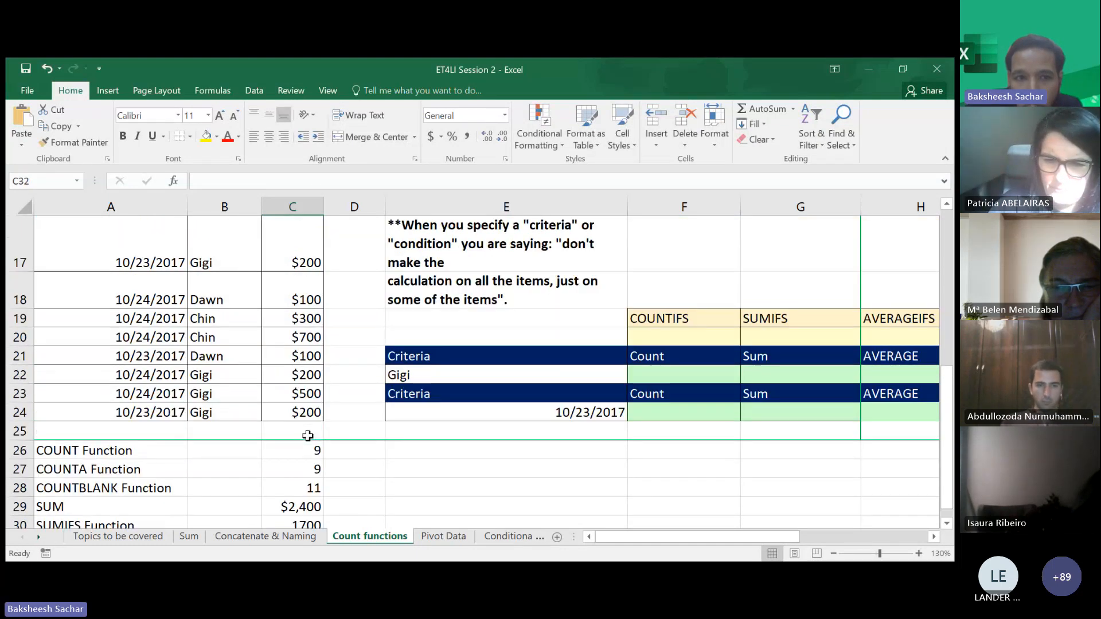
scroll(310, 316, up, 1)
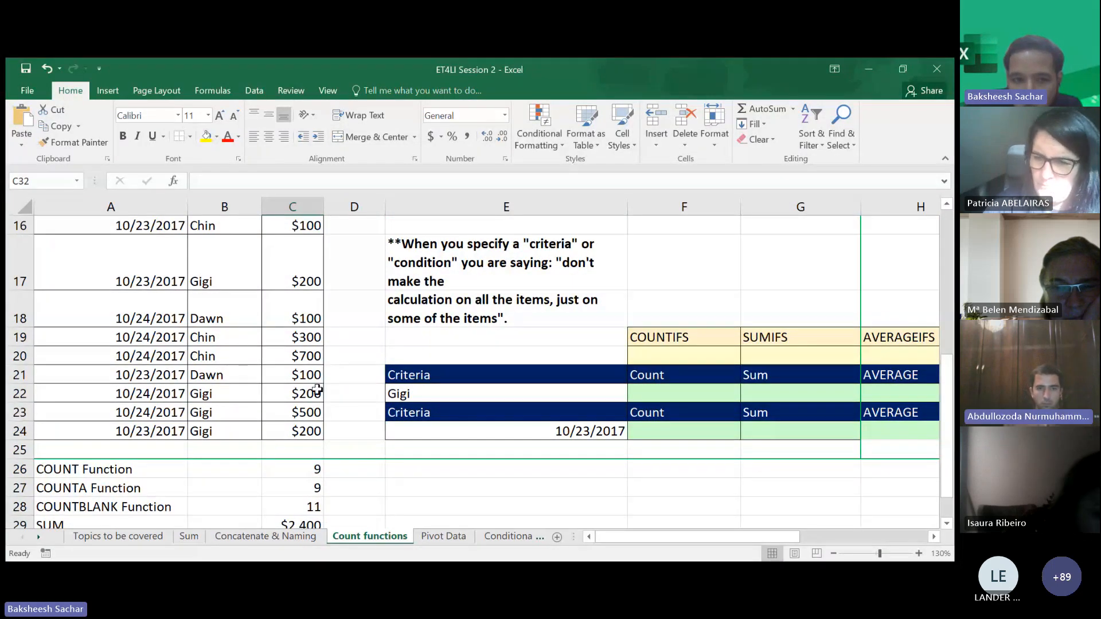
scroll(348, 443, down, 2)
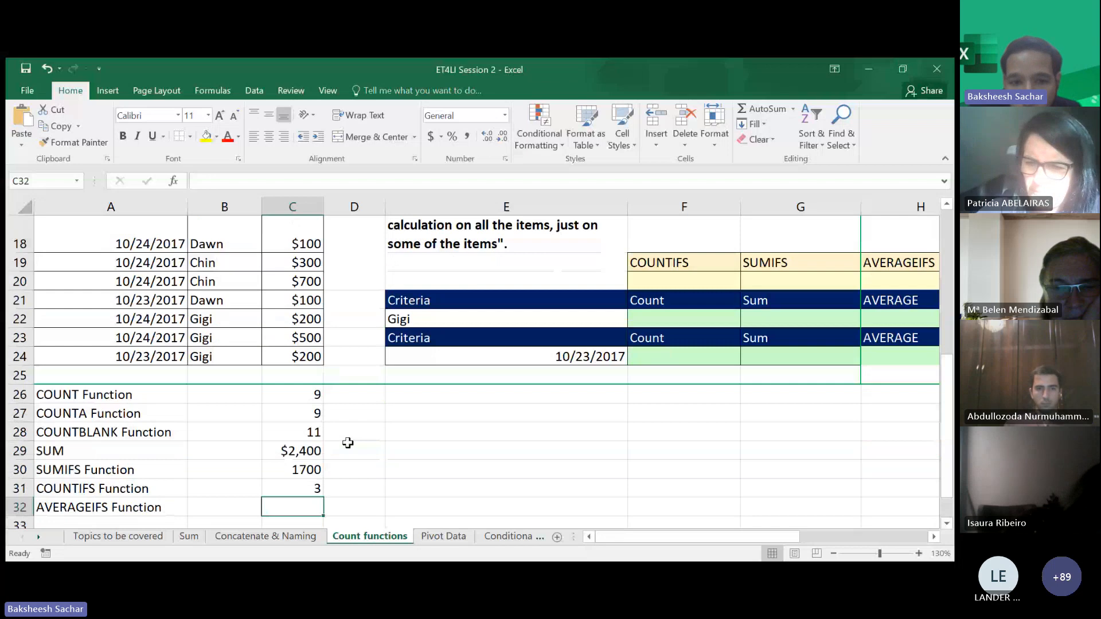
scroll(348, 443, down, 2)
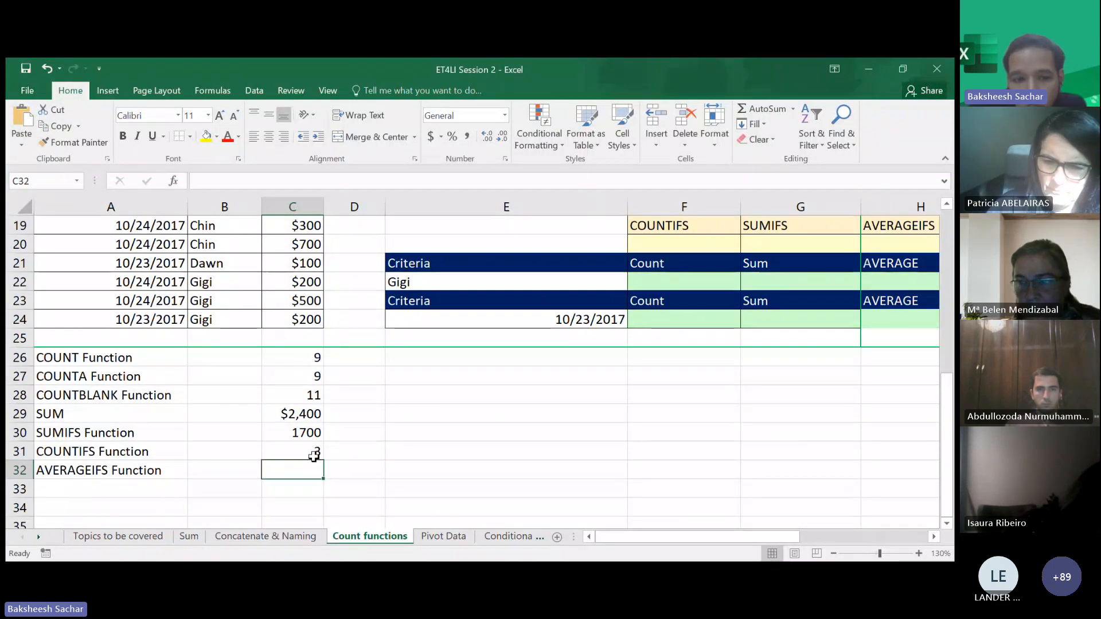
- Enter an AVERAGEIF formula in C32 averaging sales in C16:C24 with the criterion "<500"
text(=)
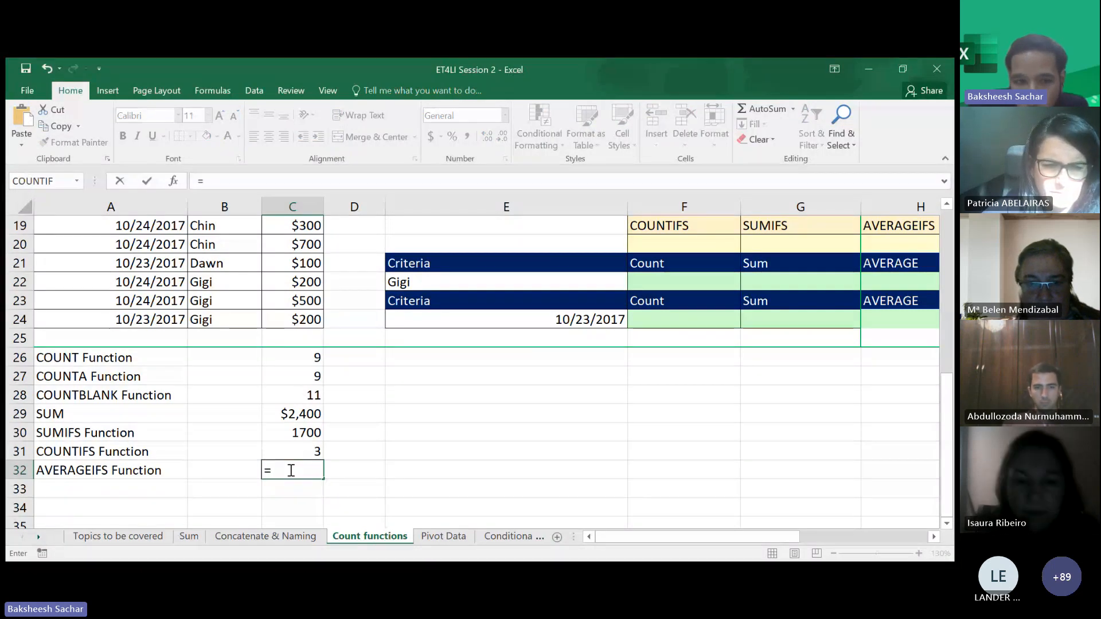
text(aver)
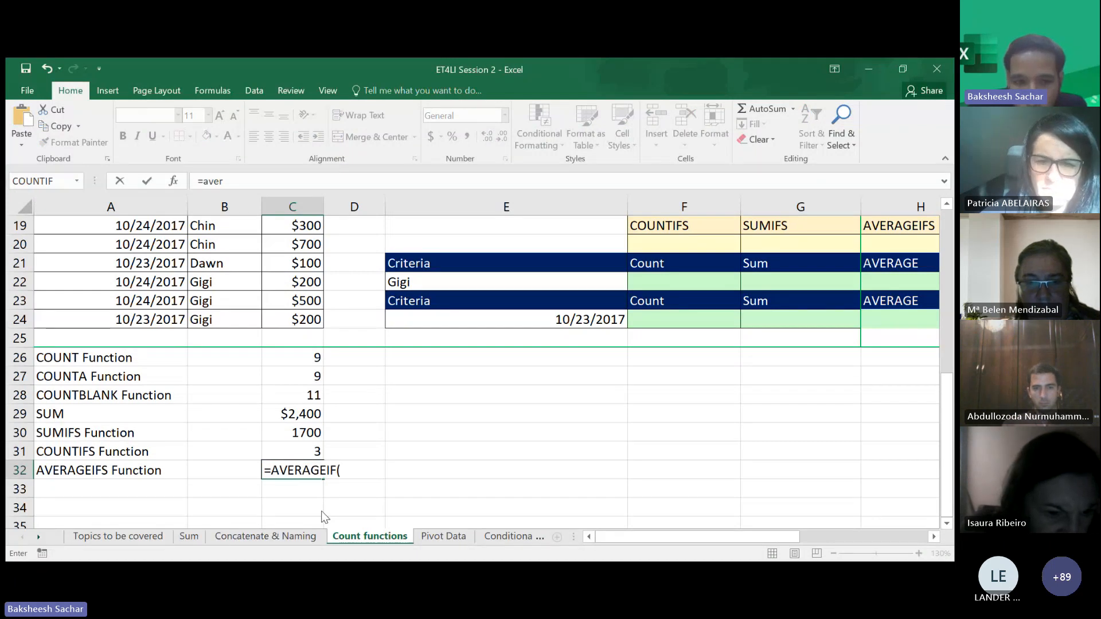
scroll(324, 516, up, 2)
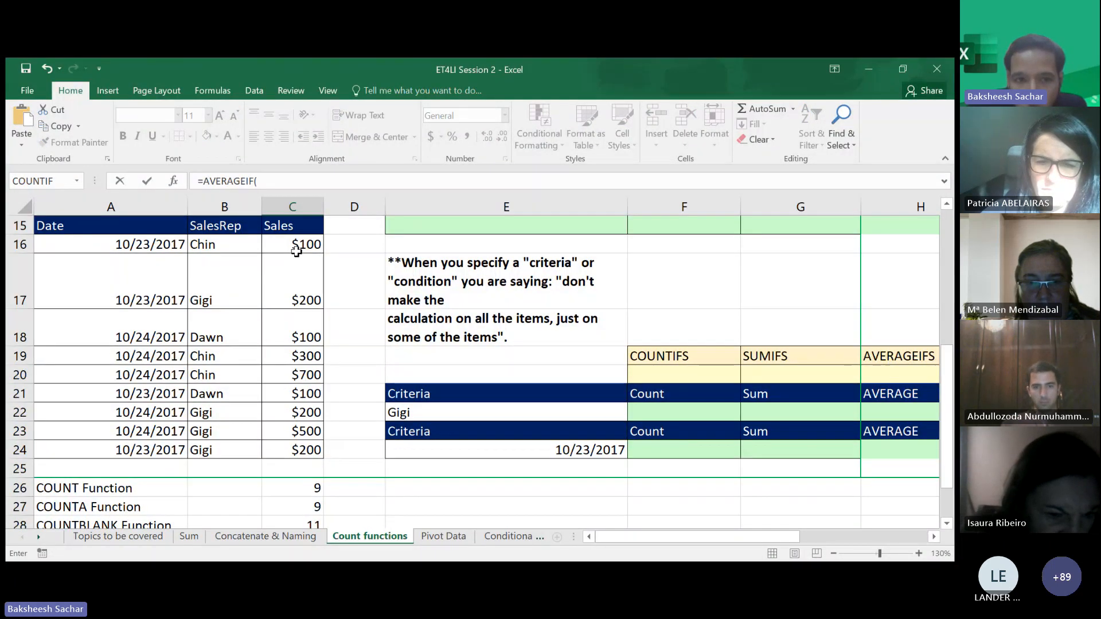
click(297, 251)
drag(297, 256, 368, 435)
scroll(370, 436, down, 2)
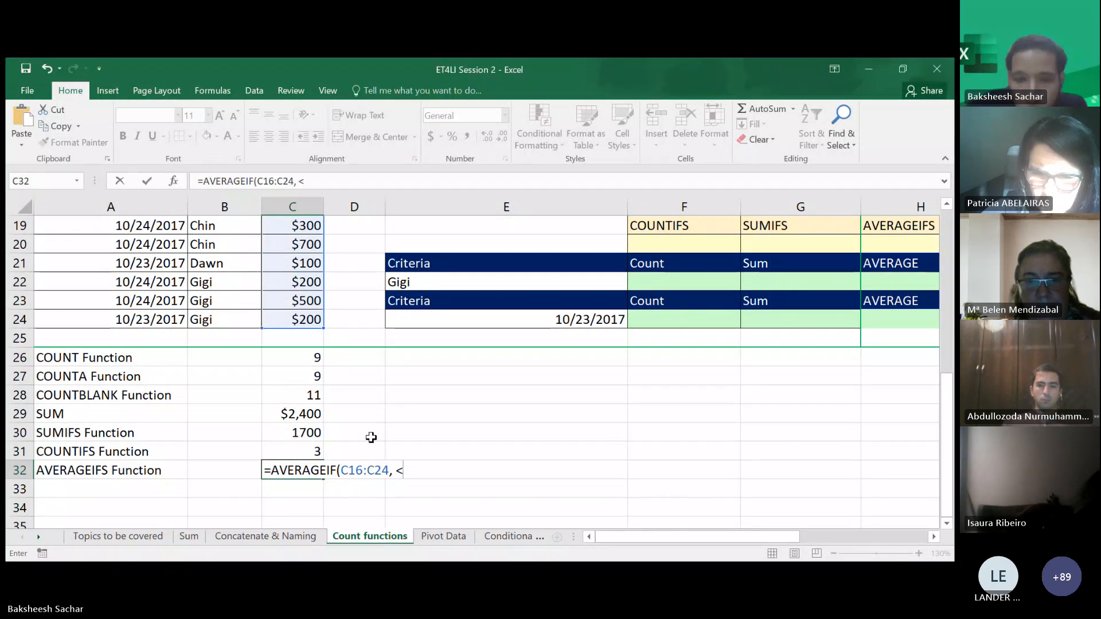
text(500)
key(Return)
key(Return)
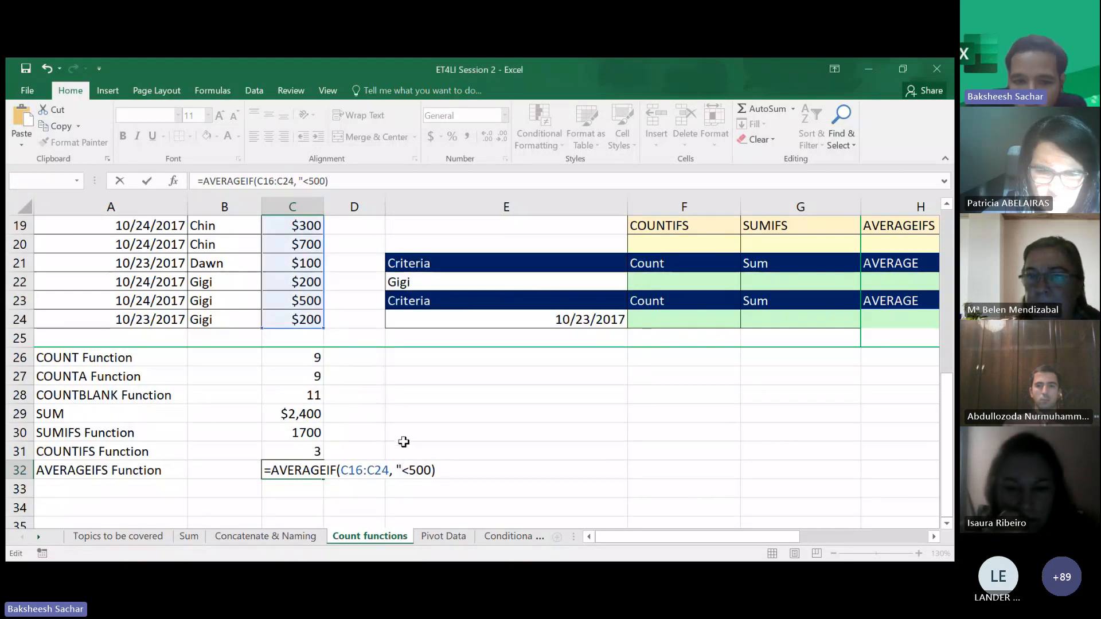
text(")
click(430, 471)
text(")
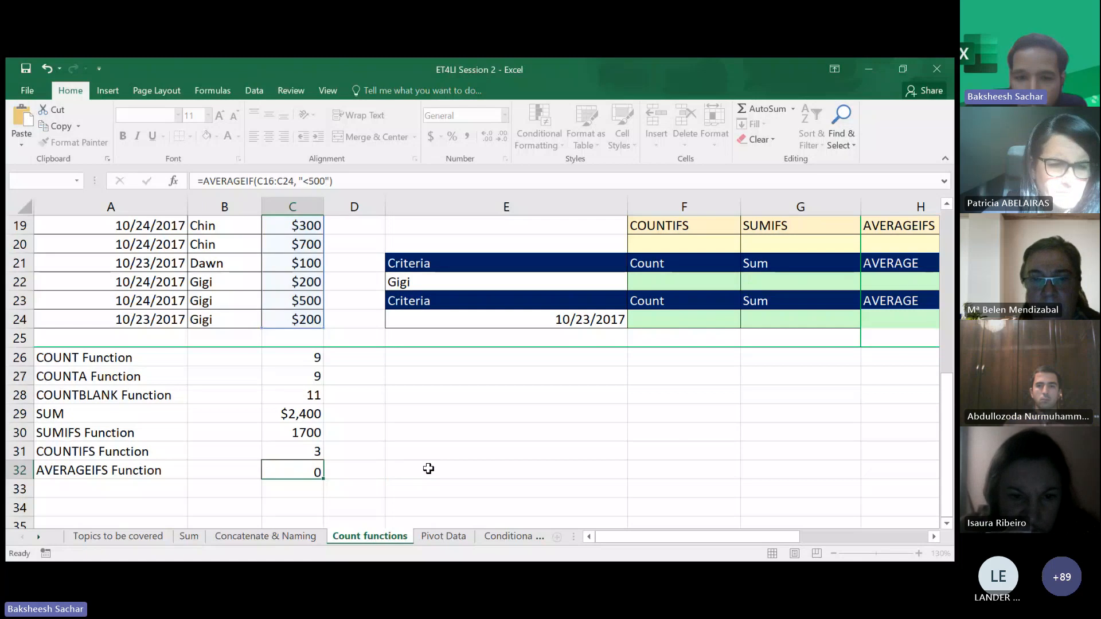
key(Return)
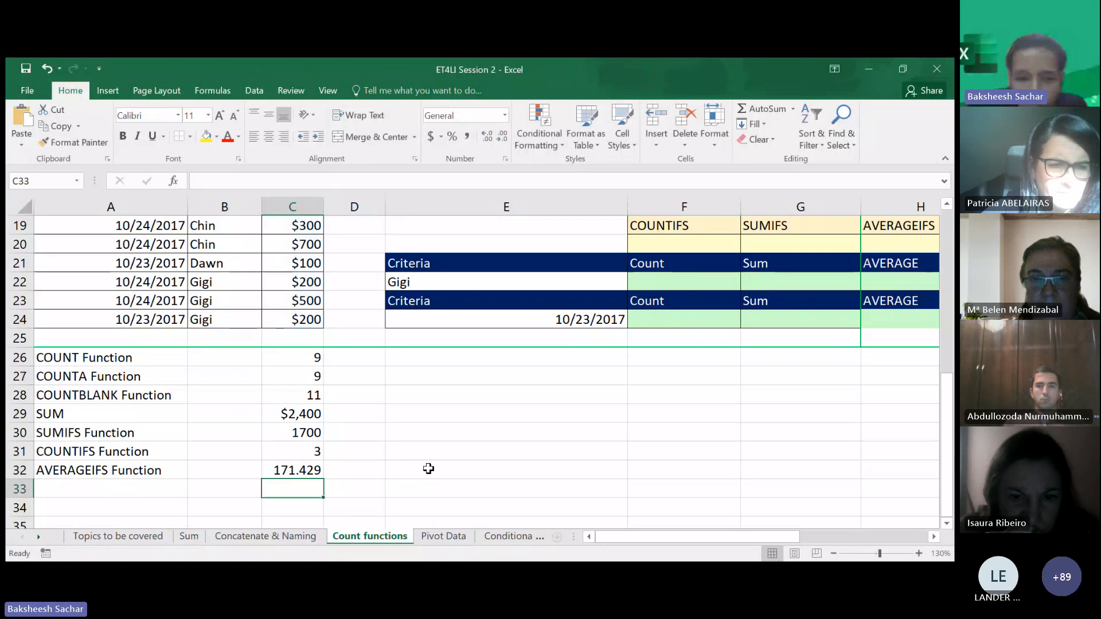
- Enter an AVERAGE formula in D32 averaging the sales in C16:C24
click(340, 470)
text(=av)
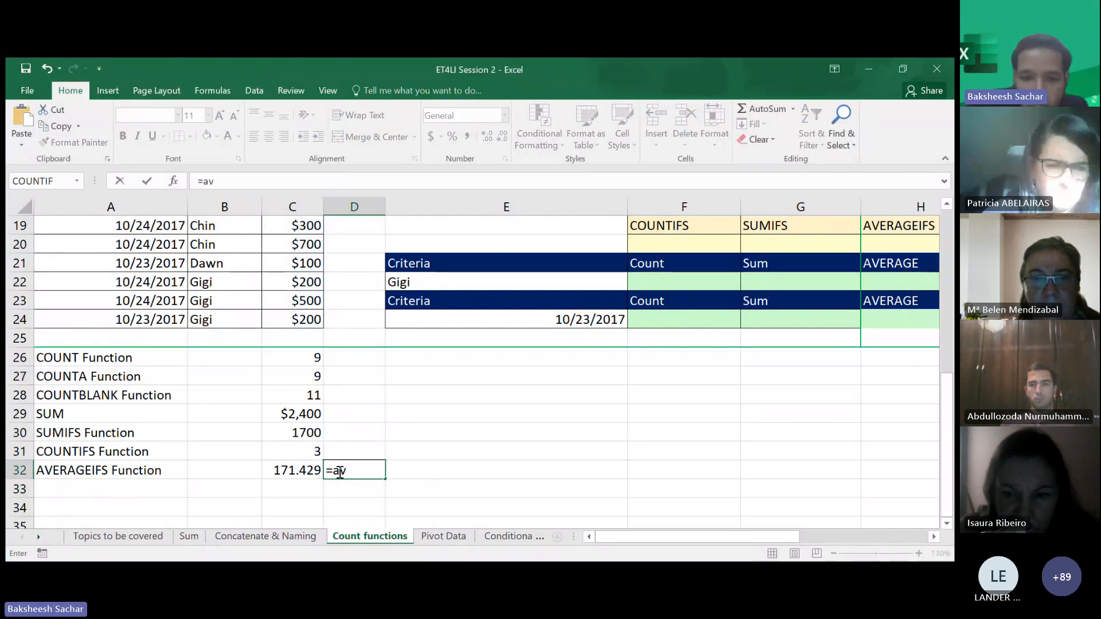
text(erage()
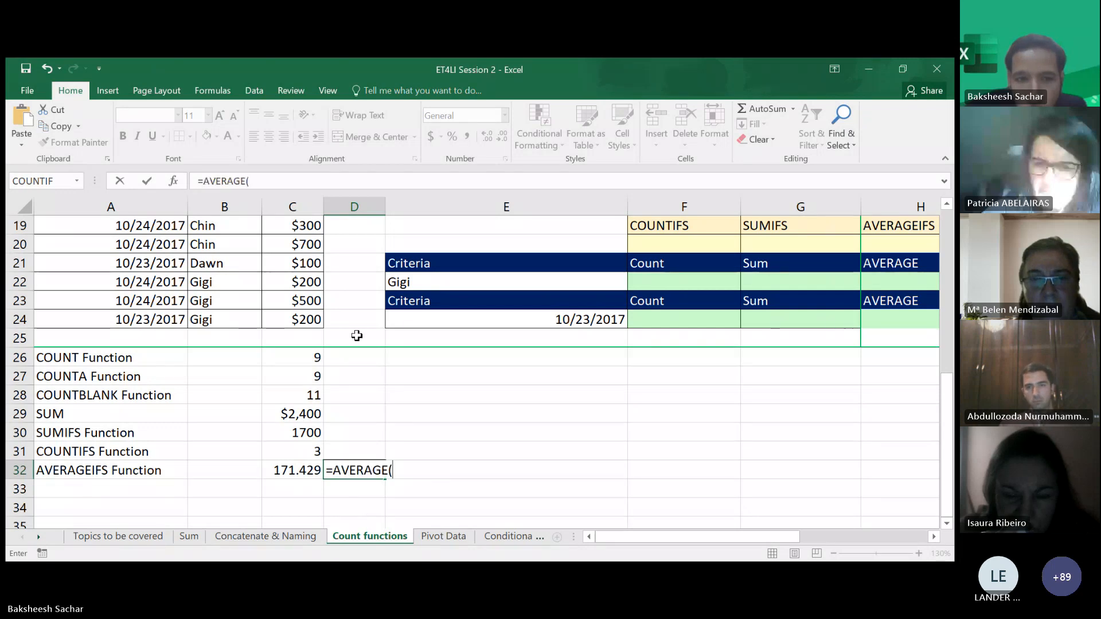
scroll(357, 336, up, 2)
drag(307, 243, 304, 445)
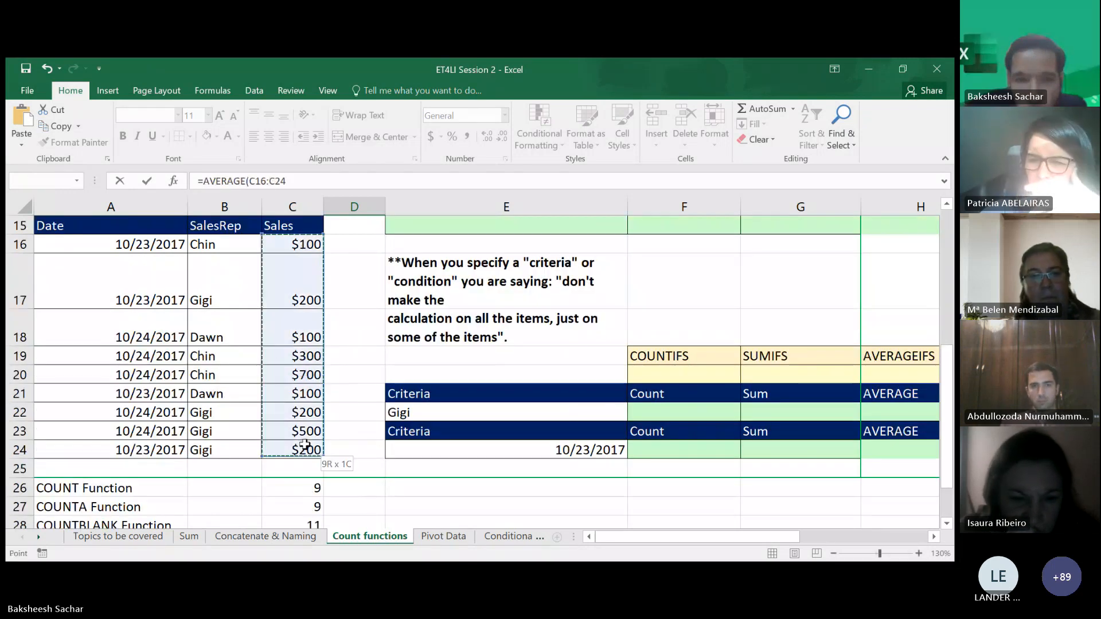
key(Return)
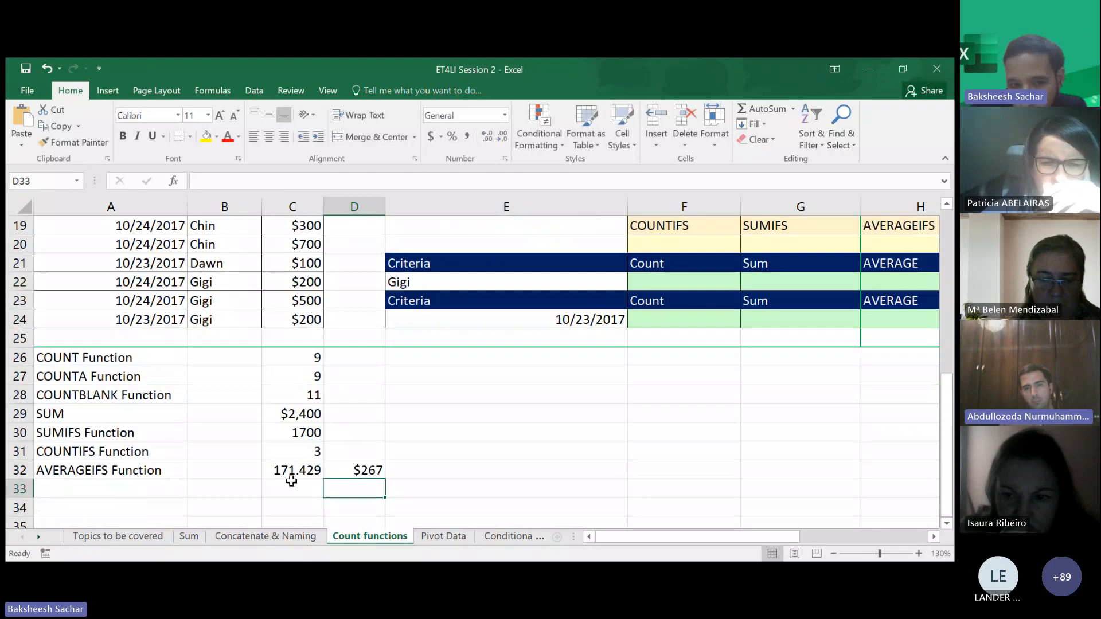
- Edit the AVERAGEIF formula in C32 and confirm the change
click(291, 473)
double_click(302, 470)
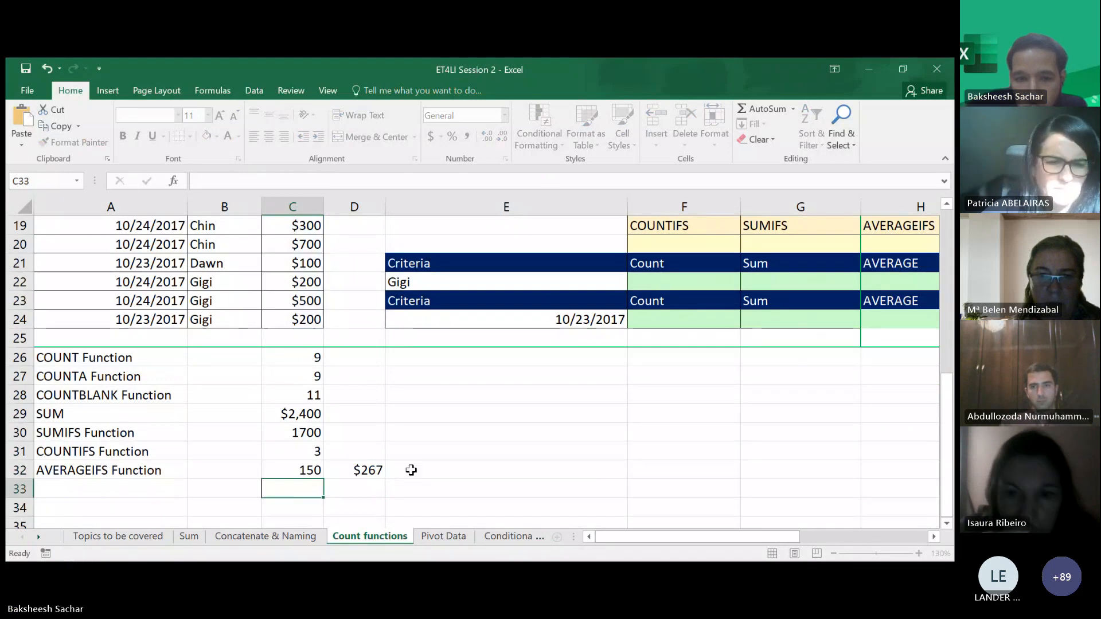
key(Return)
- Review the Count functions sheet's tables, criteria blocks and function results
click(388, 456)
scroll(424, 406, up, 4)
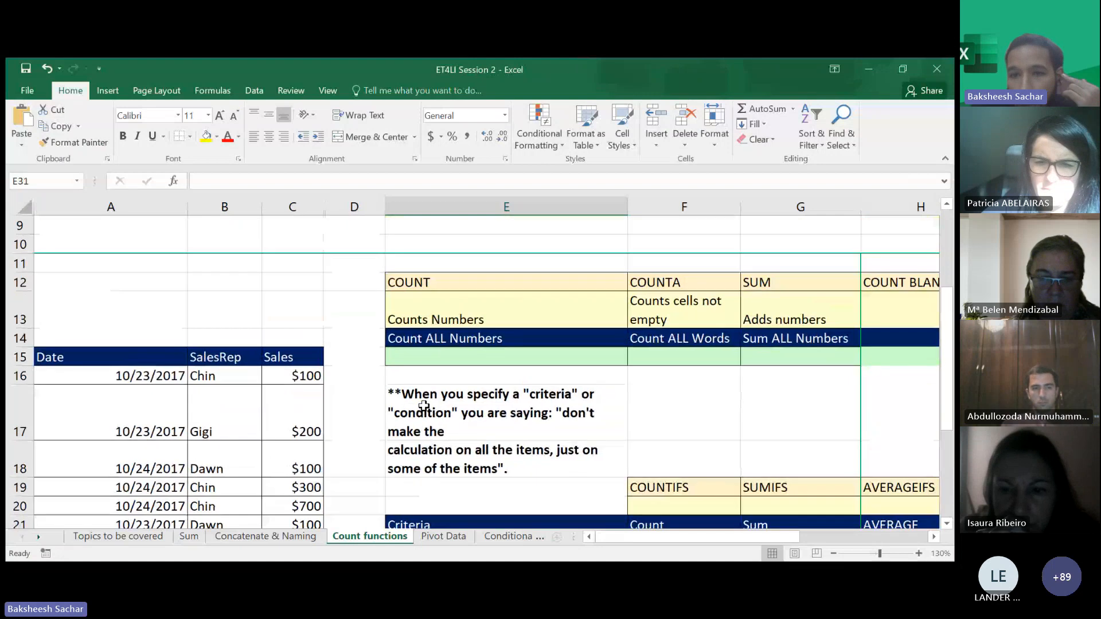
scroll(424, 405, up, 1)
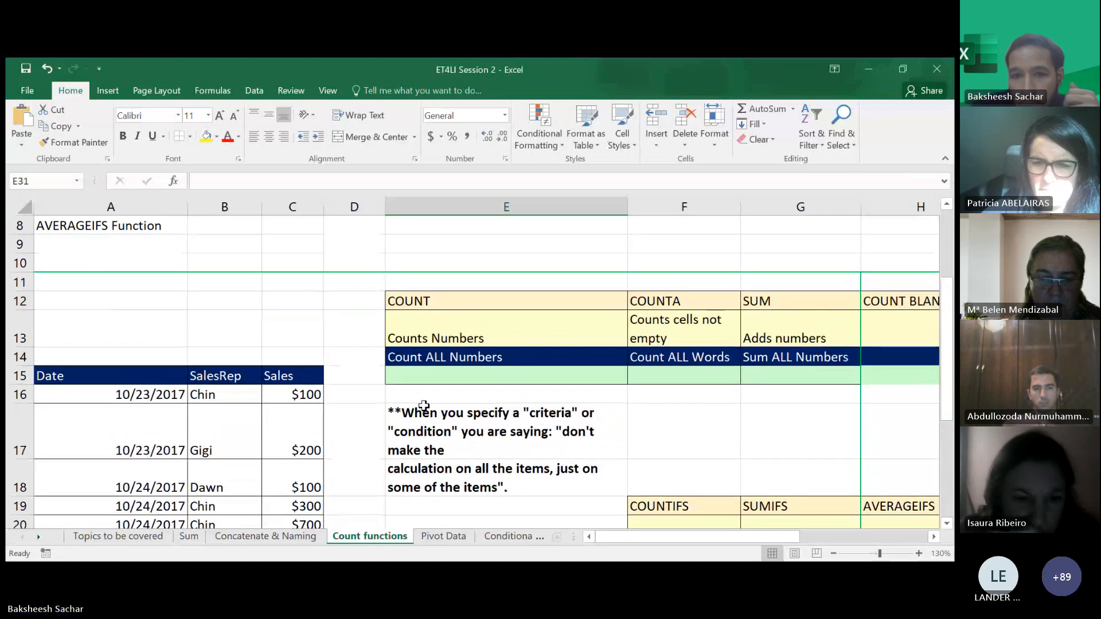
scroll(424, 406, down, 5)
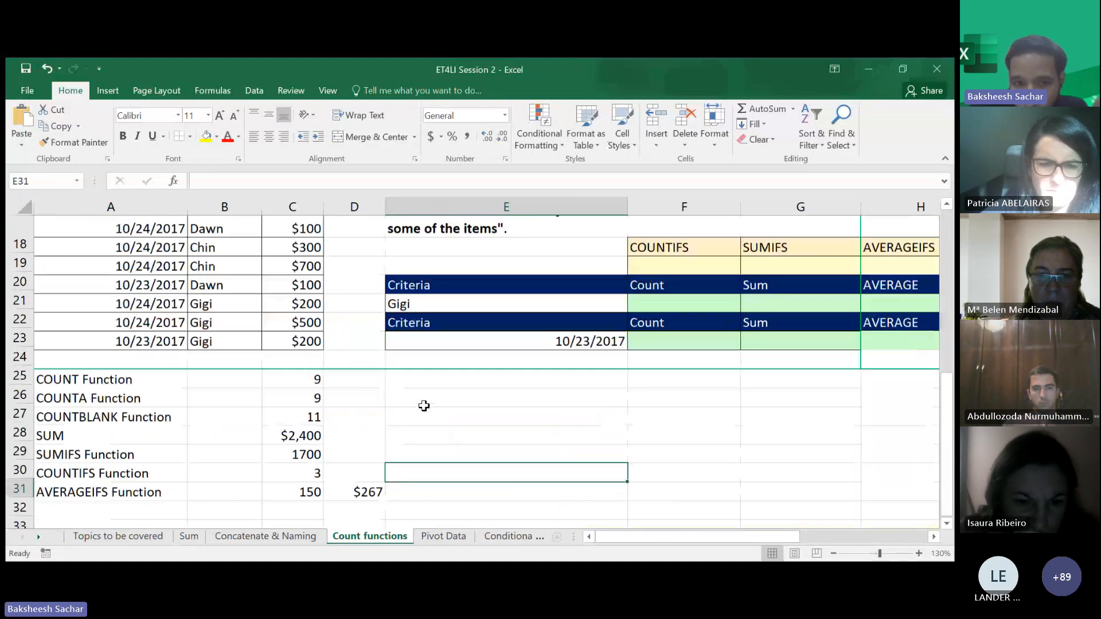
scroll(424, 406, up, 1)
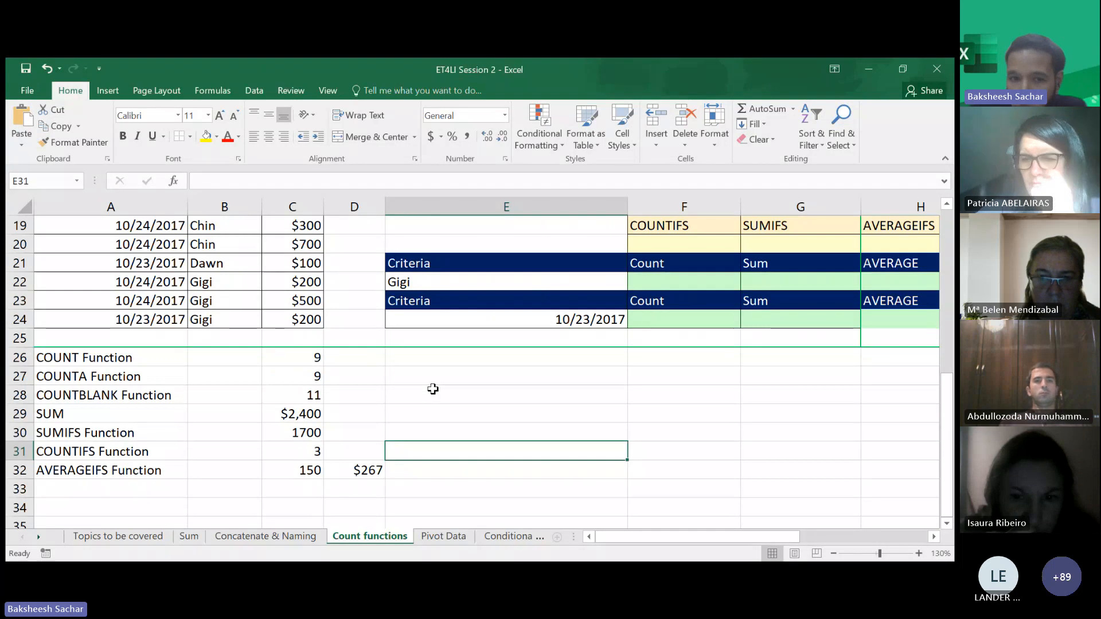
scroll(433, 389, up, 4)
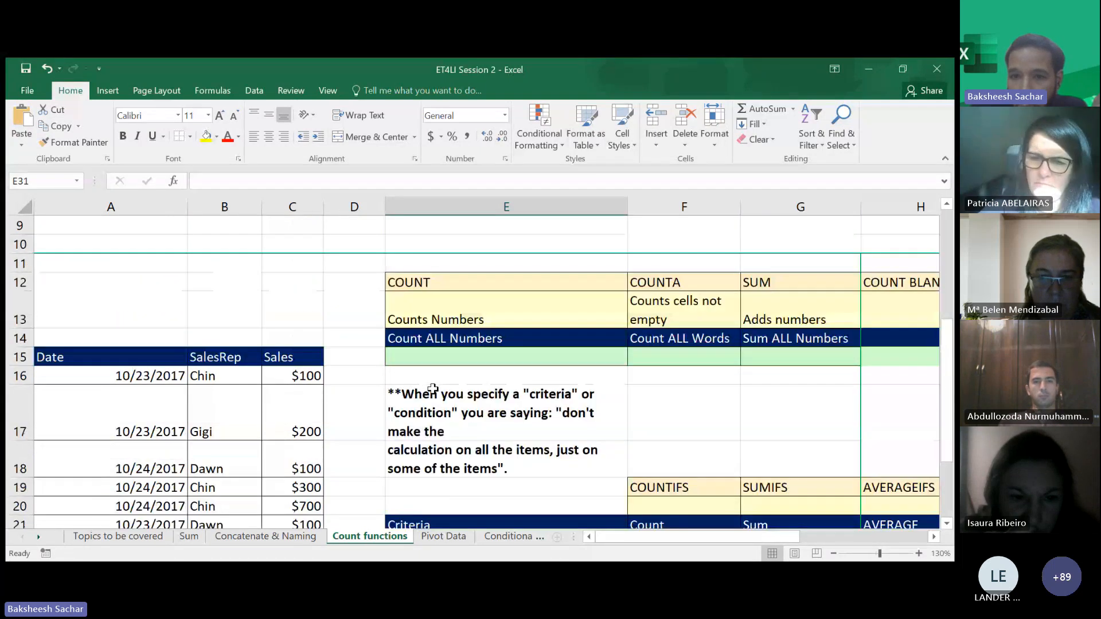
scroll(432, 389, right, 3)
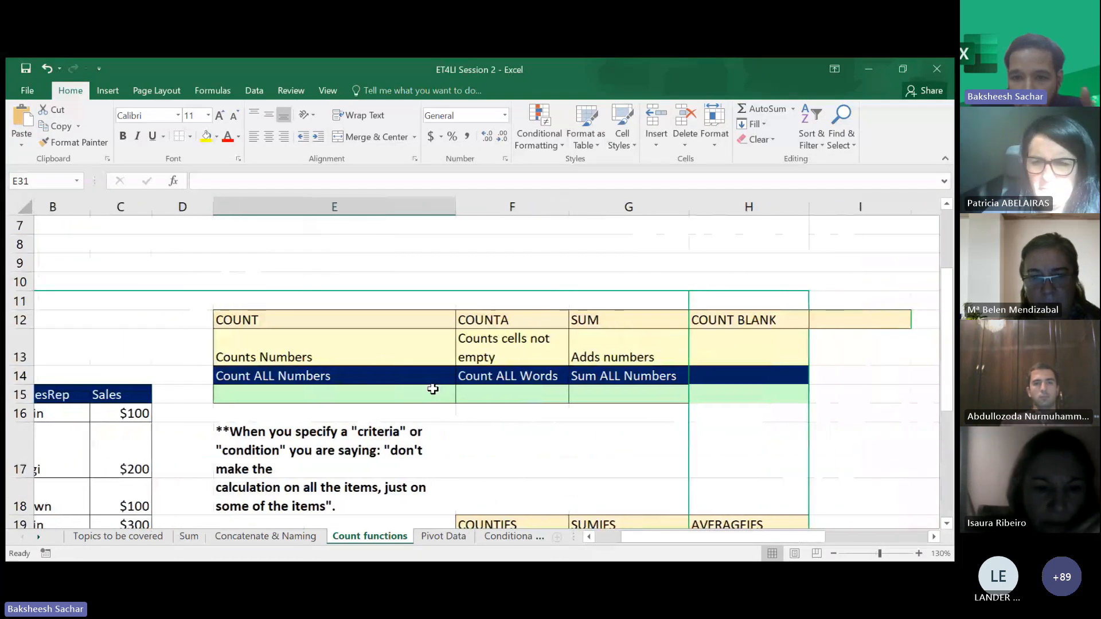
scroll(433, 389, right, 2)
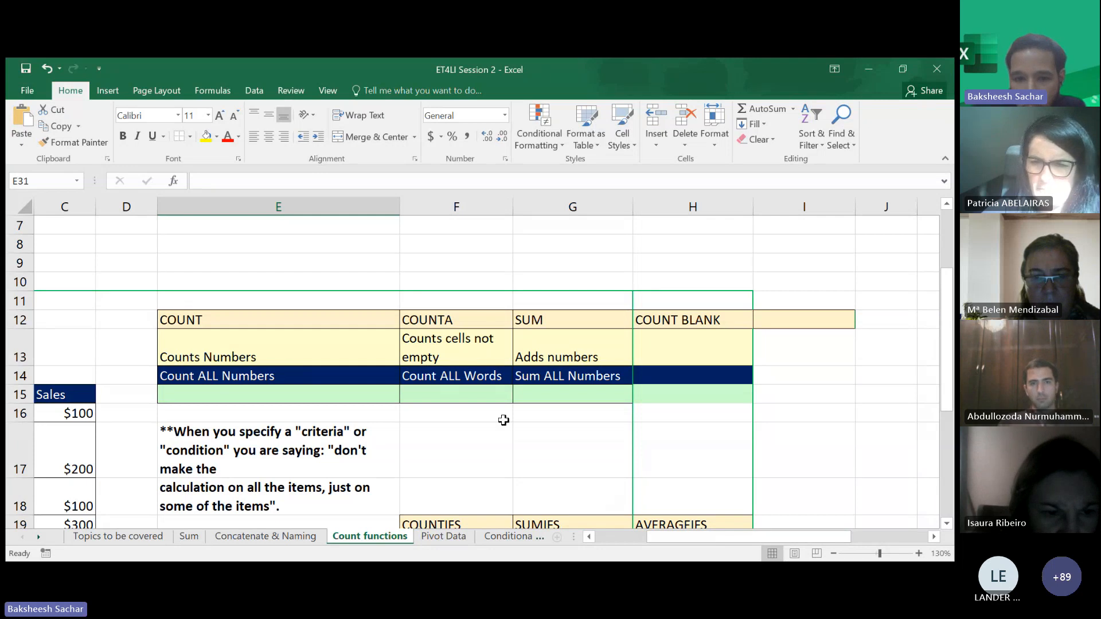
scroll(504, 421, down, 2)
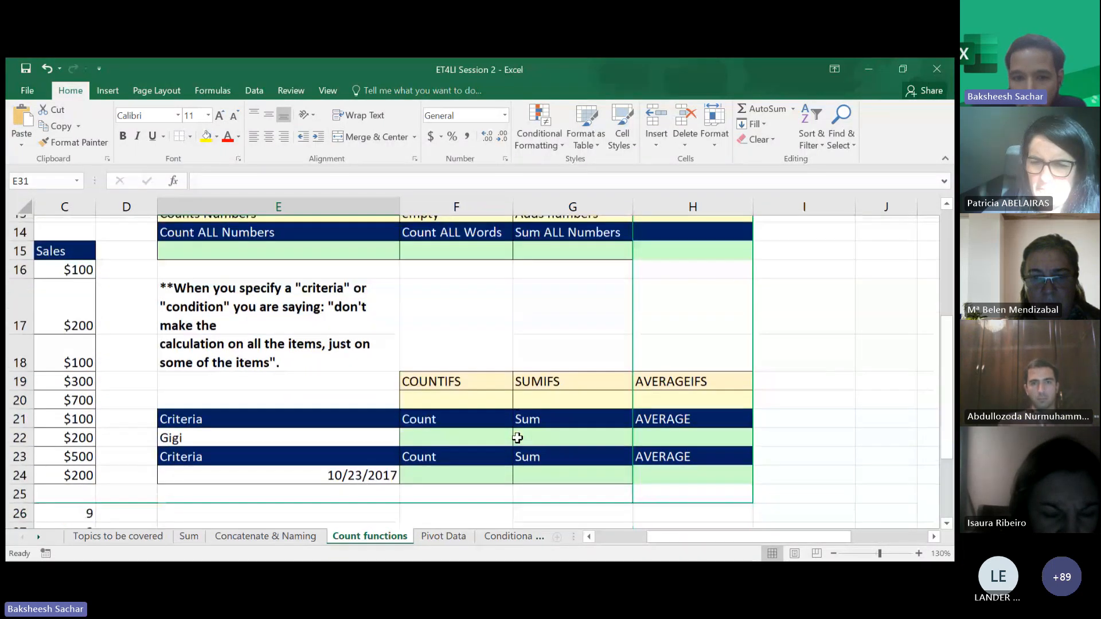
scroll(517, 438, down, 1)
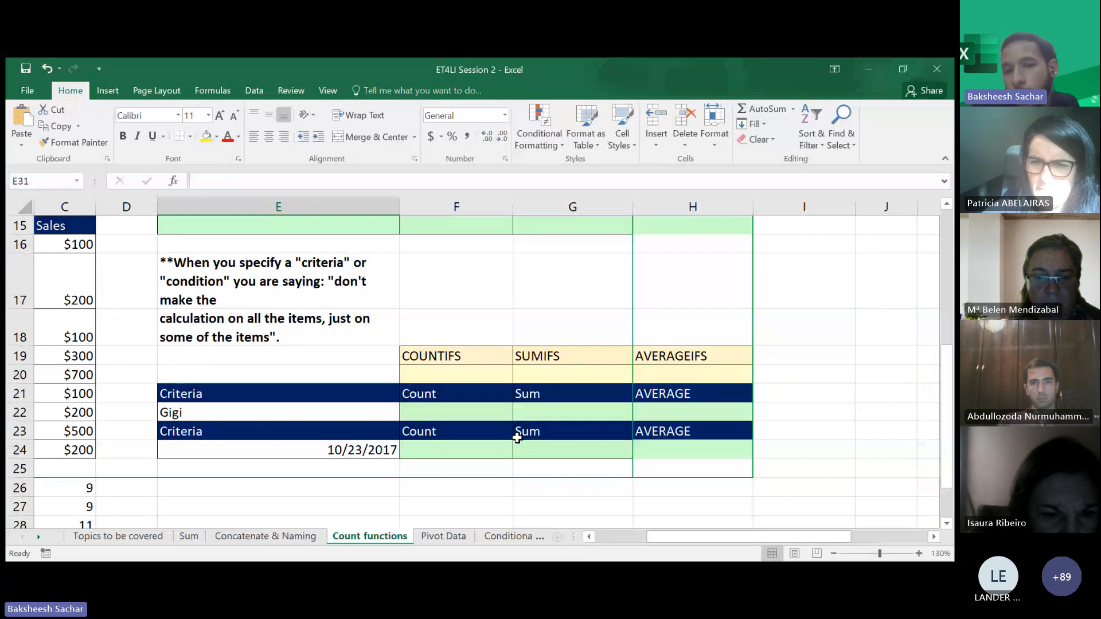
scroll(389, 452, left, 2)
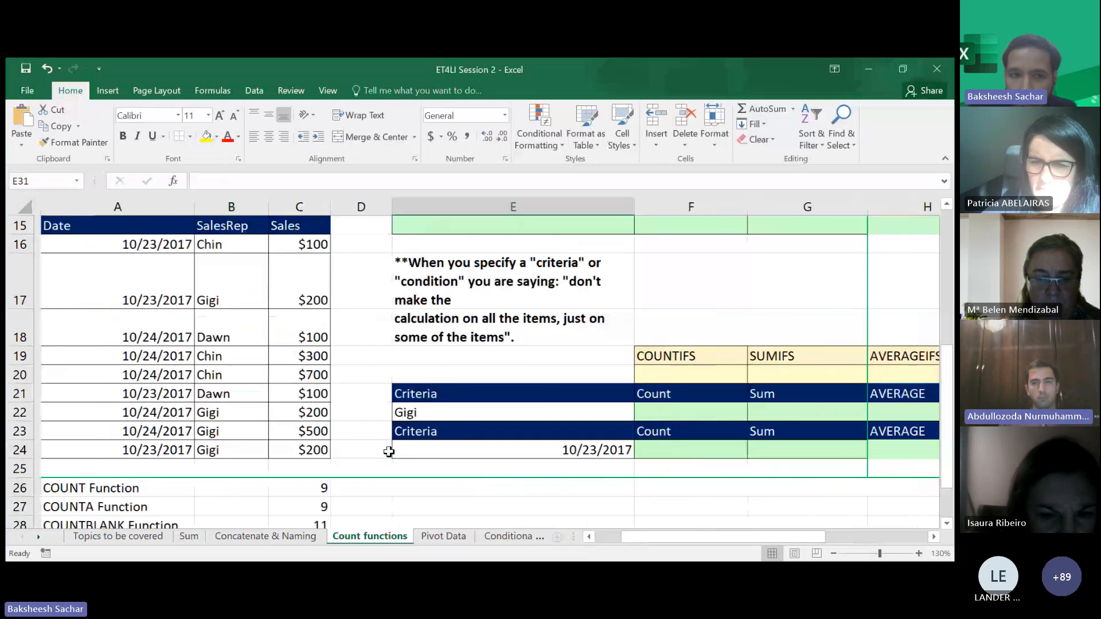
scroll(281, 282, up, 1)
scroll(292, 333, down, 2)
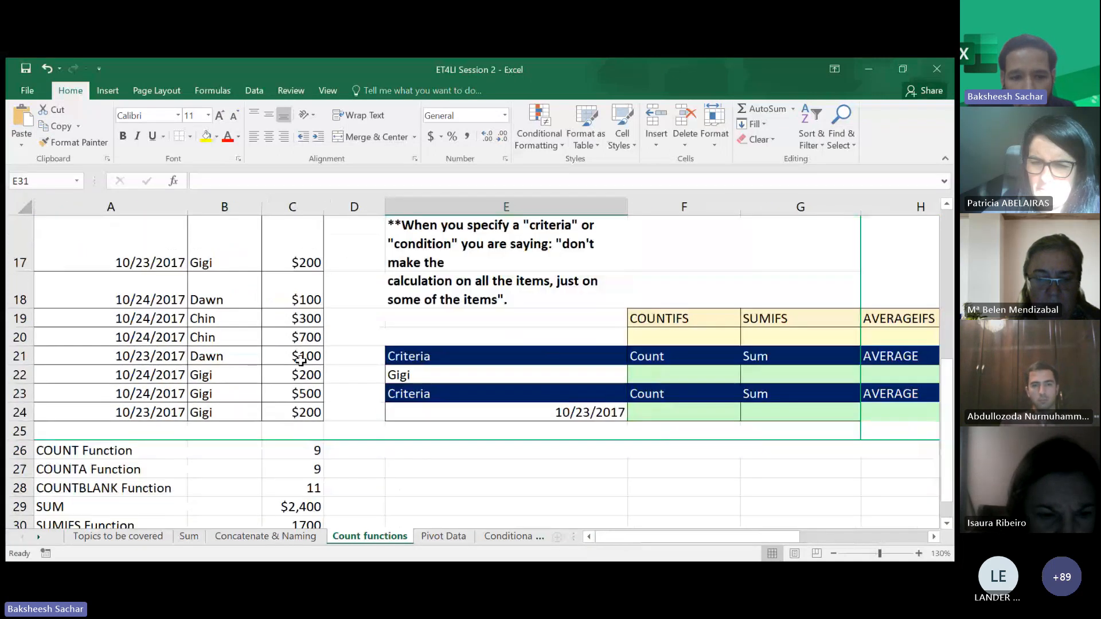
- Browse the Concatenate & Naming sheet and the top of the Count functions sheet
click(282, 539)
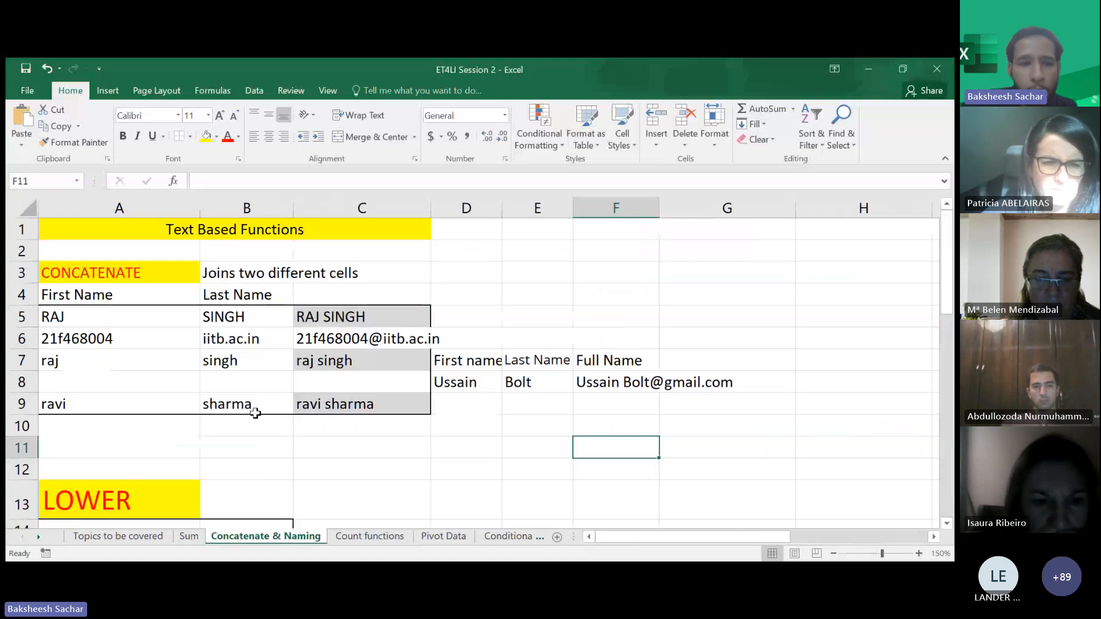
scroll(255, 413, down, 3)
scroll(345, 497, down, 1)
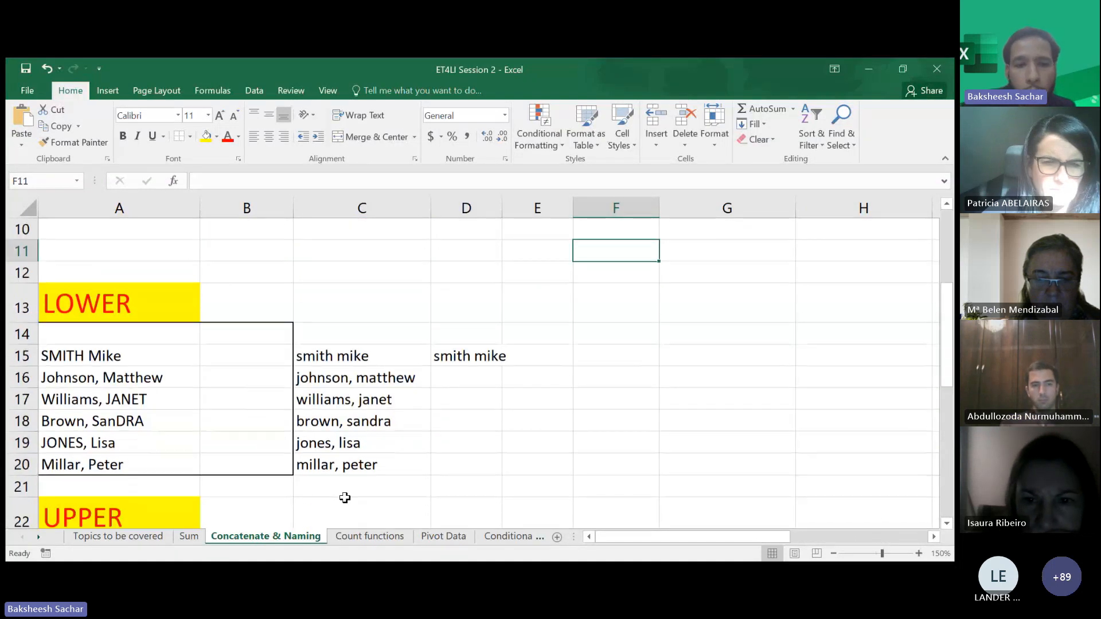
click(355, 538)
scroll(421, 405, down, 2)
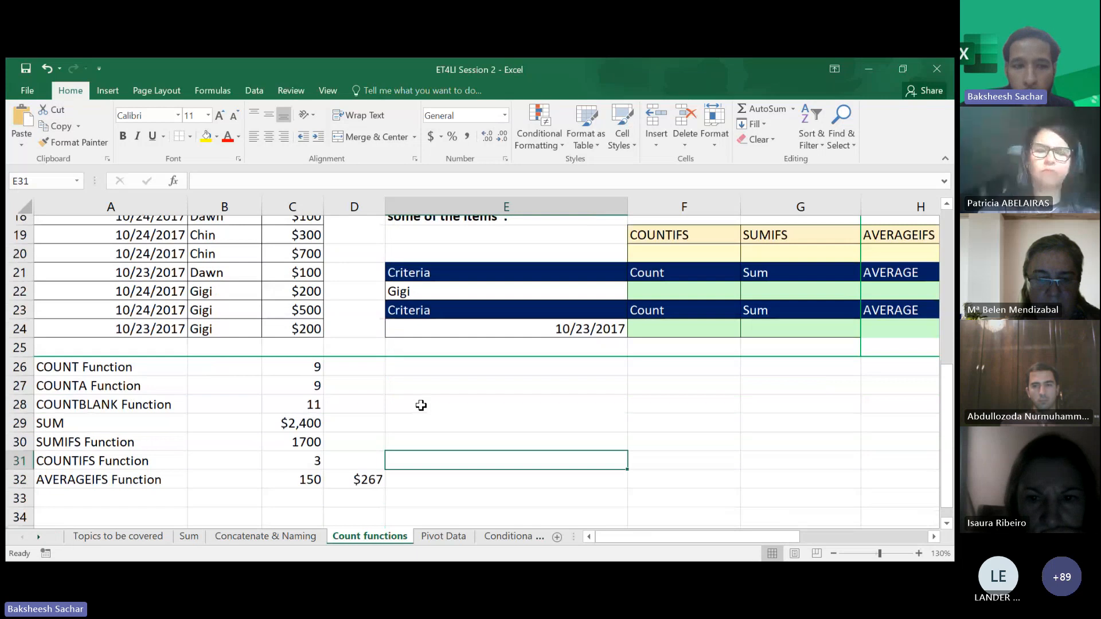
scroll(420, 405, up, 1)
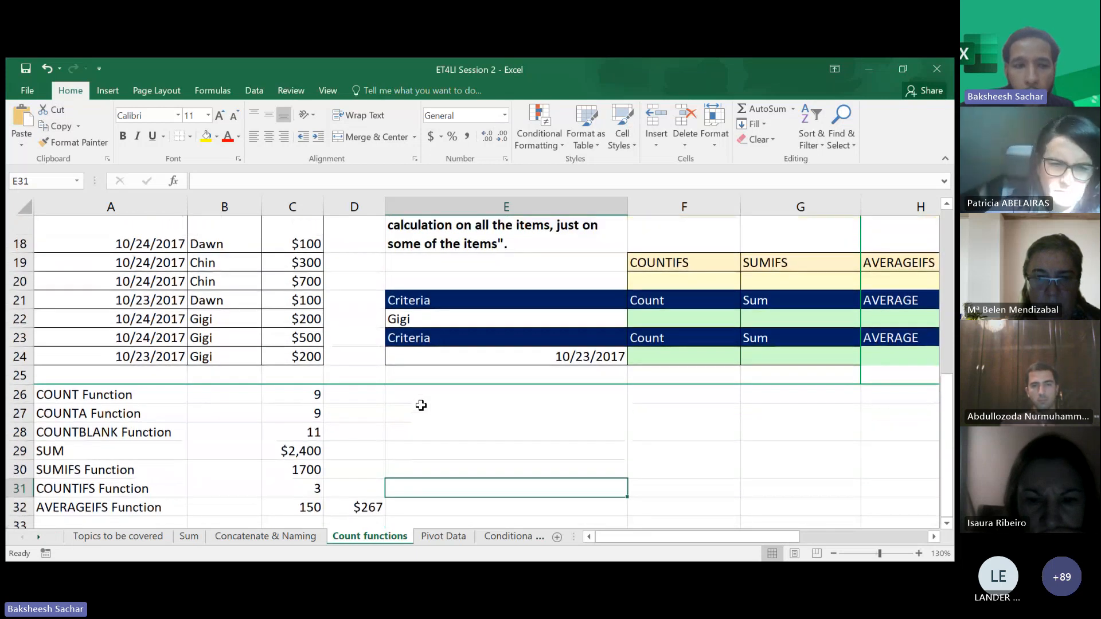
scroll(421, 406, up, 5)
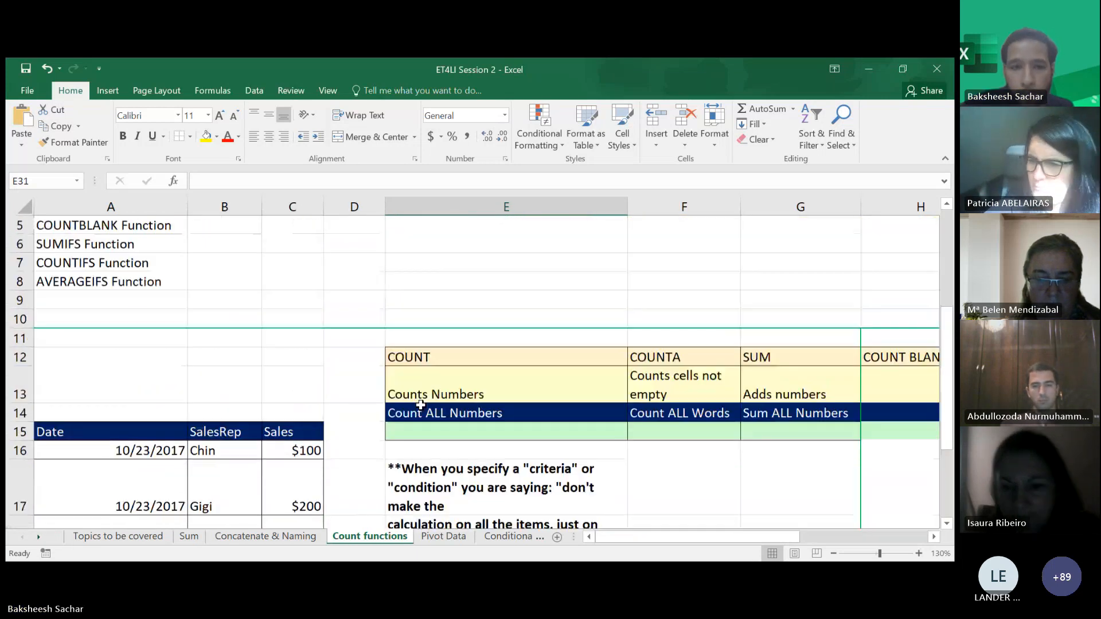
scroll(421, 405, up, 2)
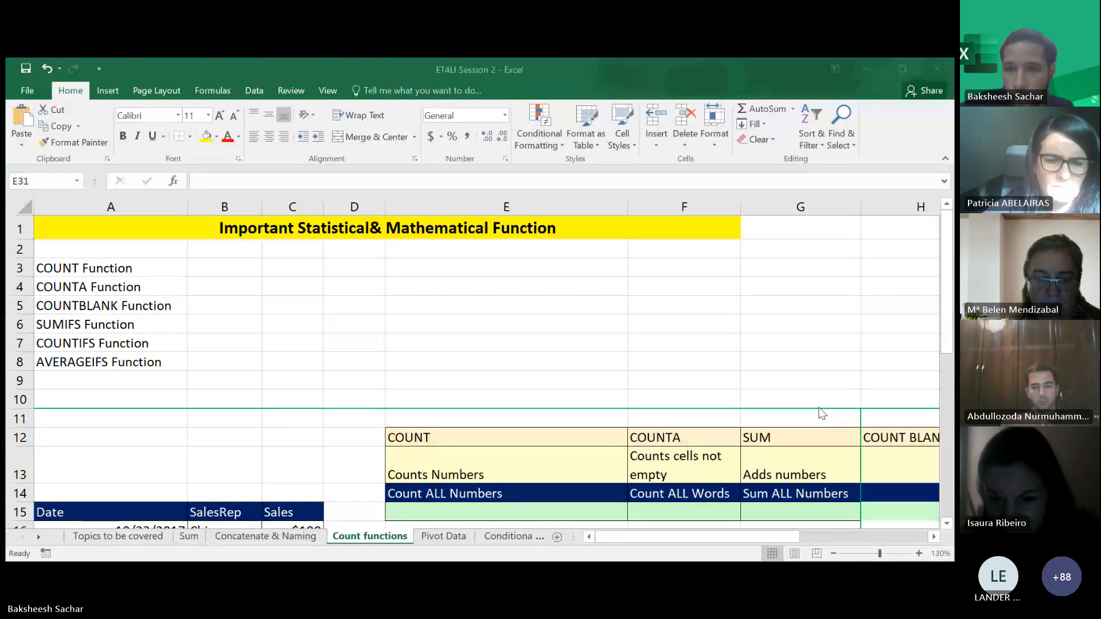
click(880, 70)
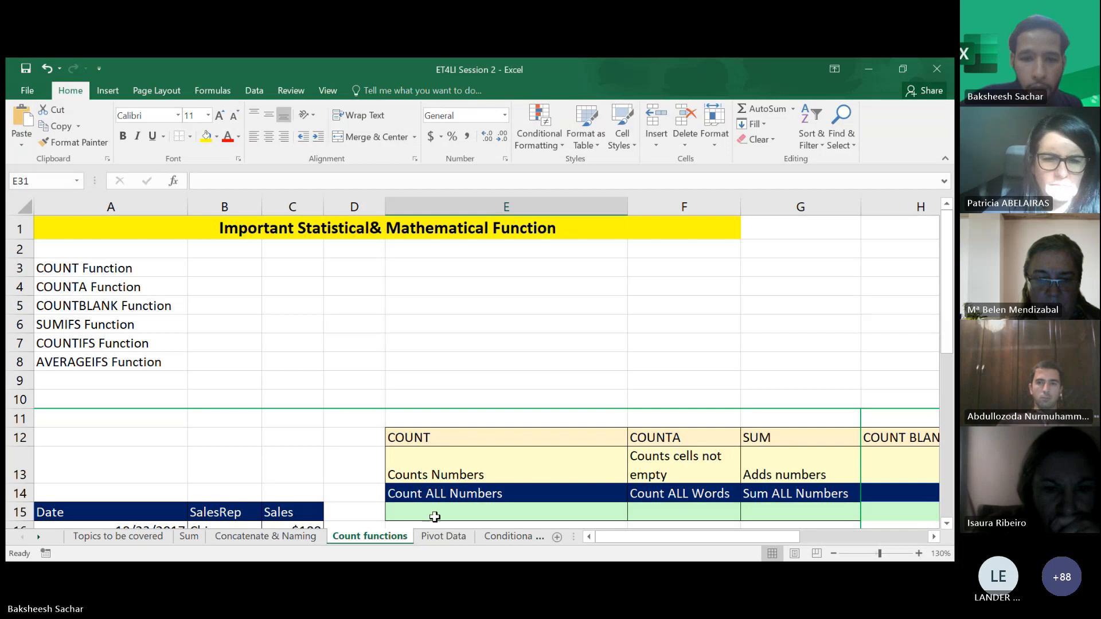
scroll(435, 517, down, 2)
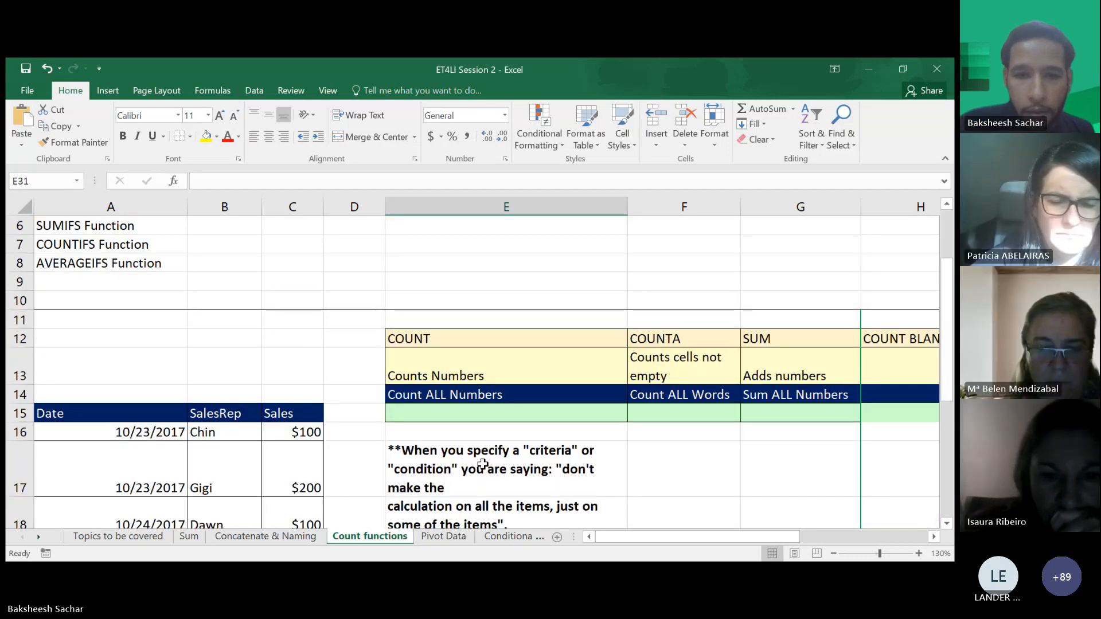
scroll(482, 465, down, 1)
- On the Conditional formatting sheet, rename the H3 header to economics and autofit column H
click(507, 538)
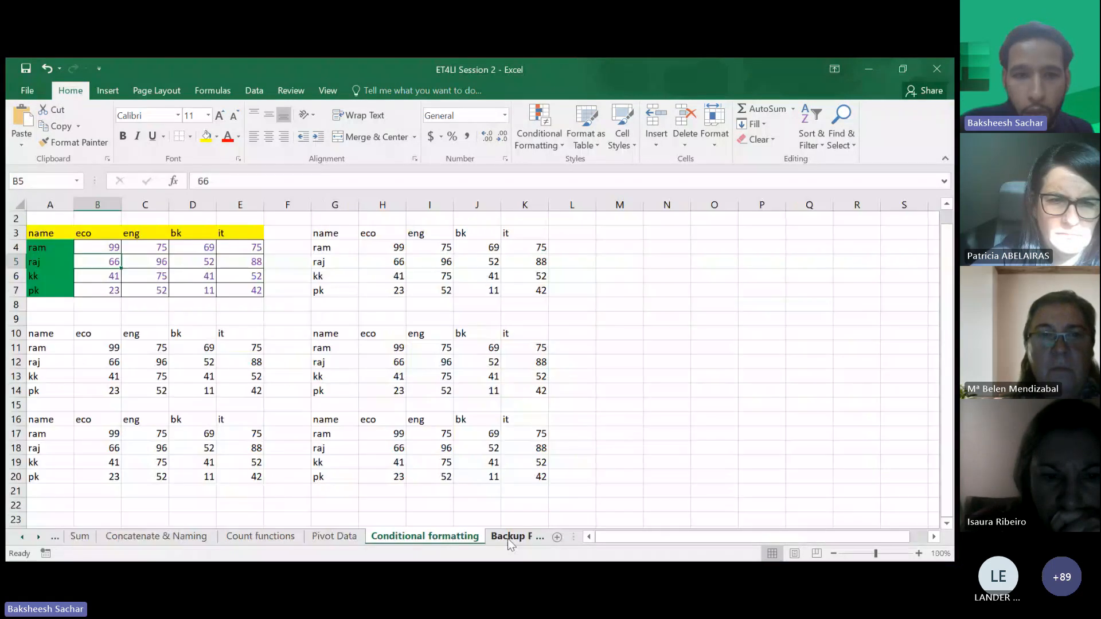
scroll(351, 358, up, 1)
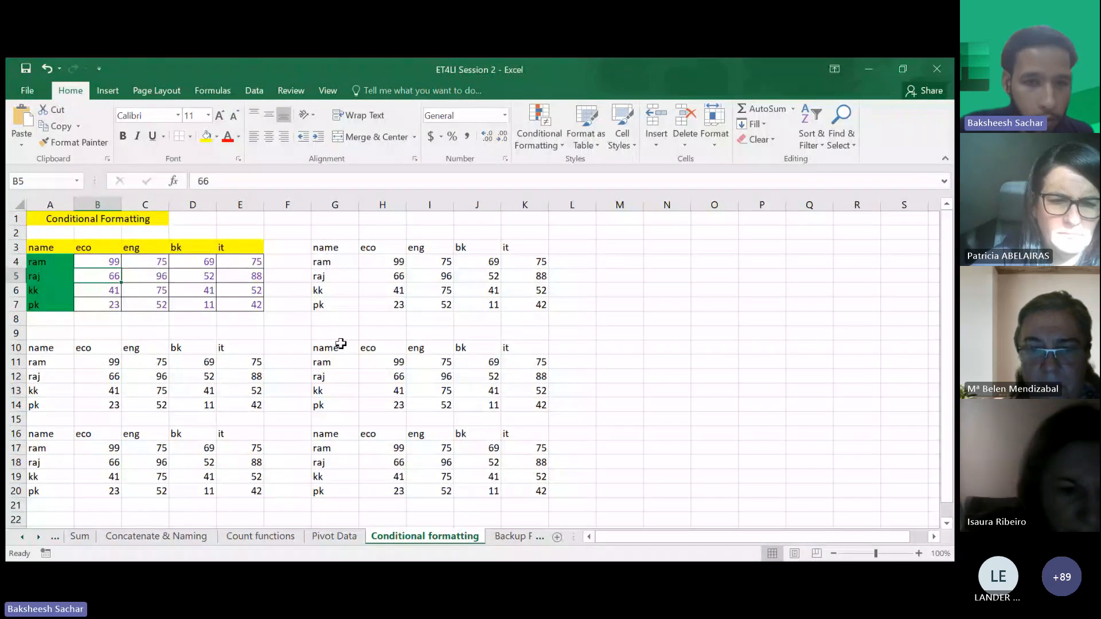
click(341, 343)
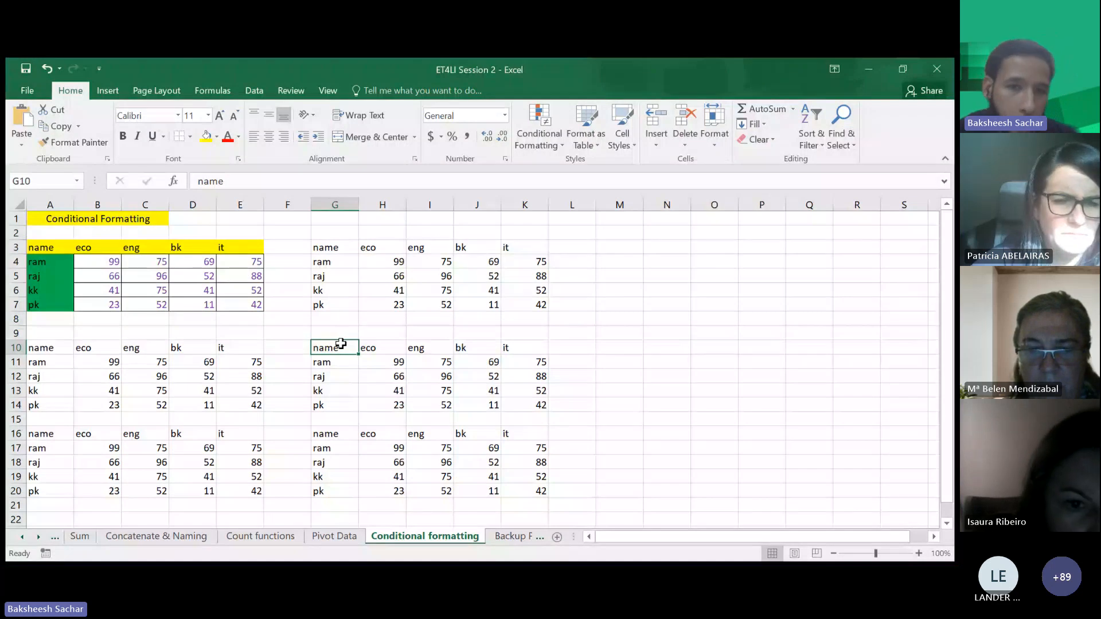
click(388, 366)
double_click(394, 248)
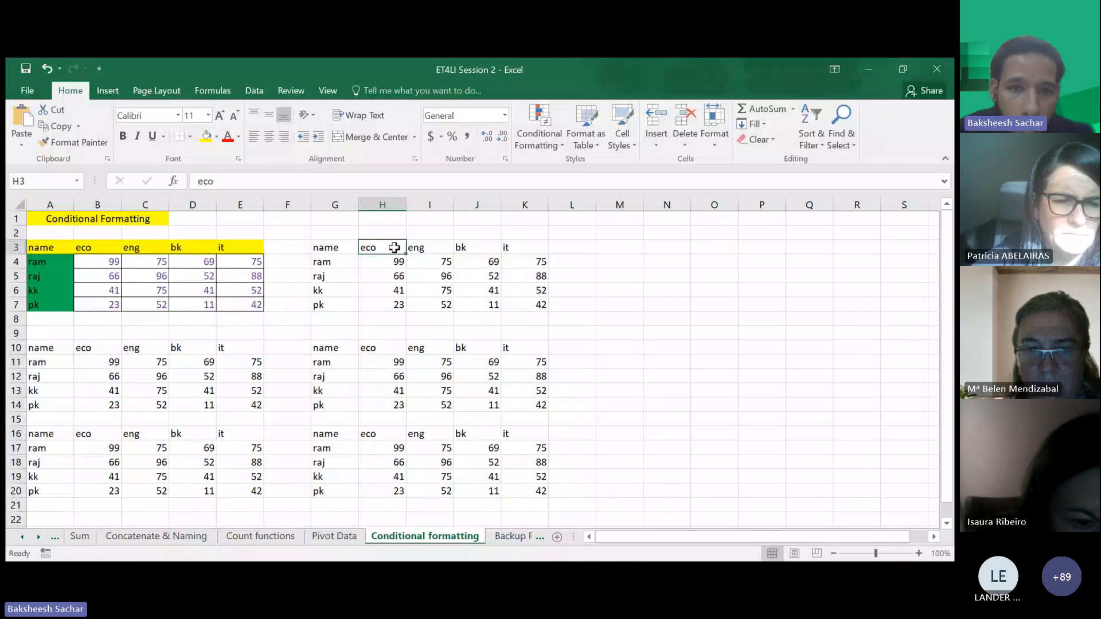
text(nomics)
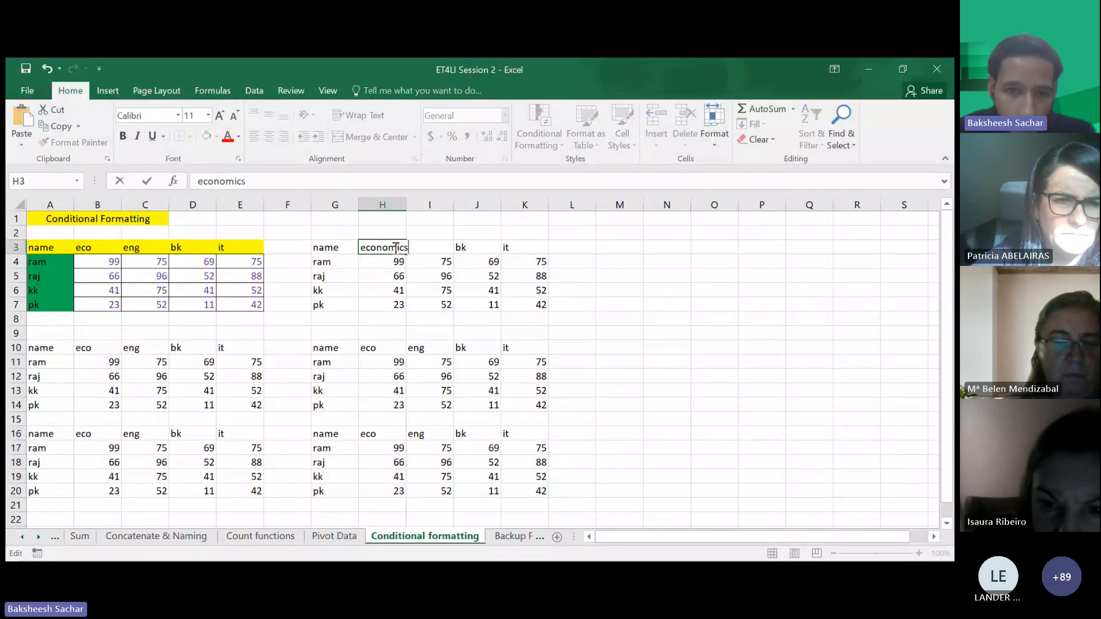
click(416, 276)
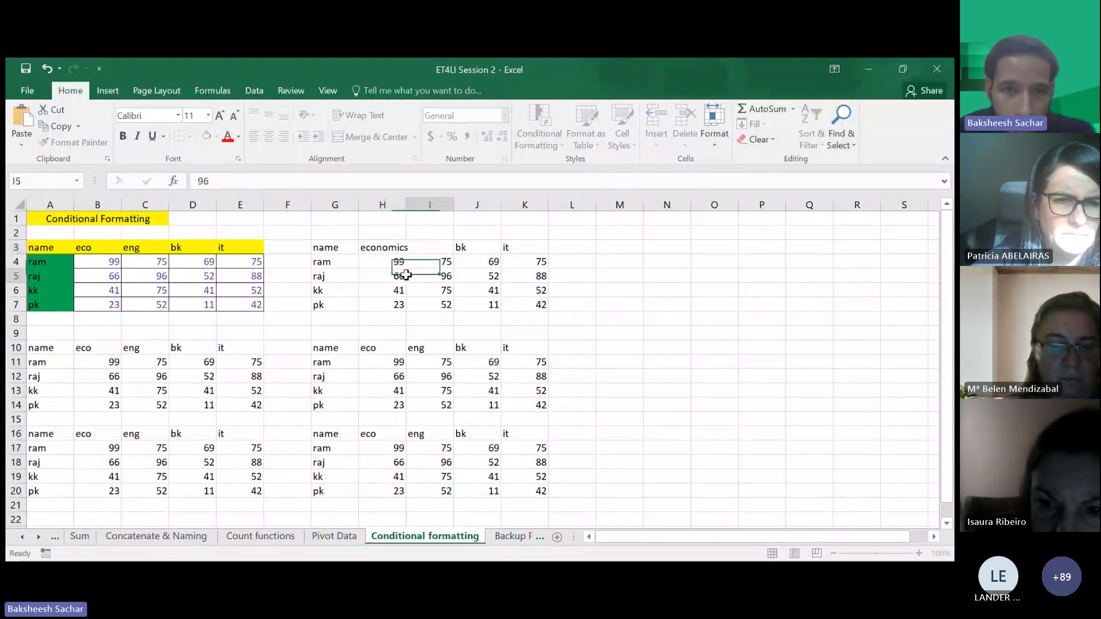
double_click(405, 210)
- Rename the I3 header to english and the J3 header to business
double_click(447, 245)
text(l)
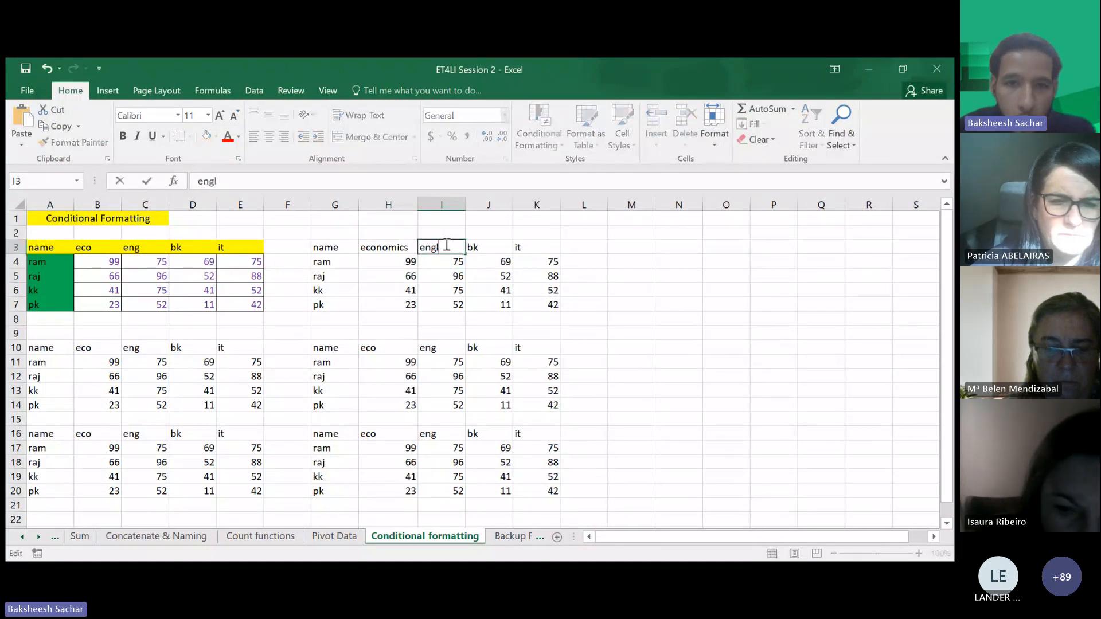
text(ish)
double_click(490, 247)
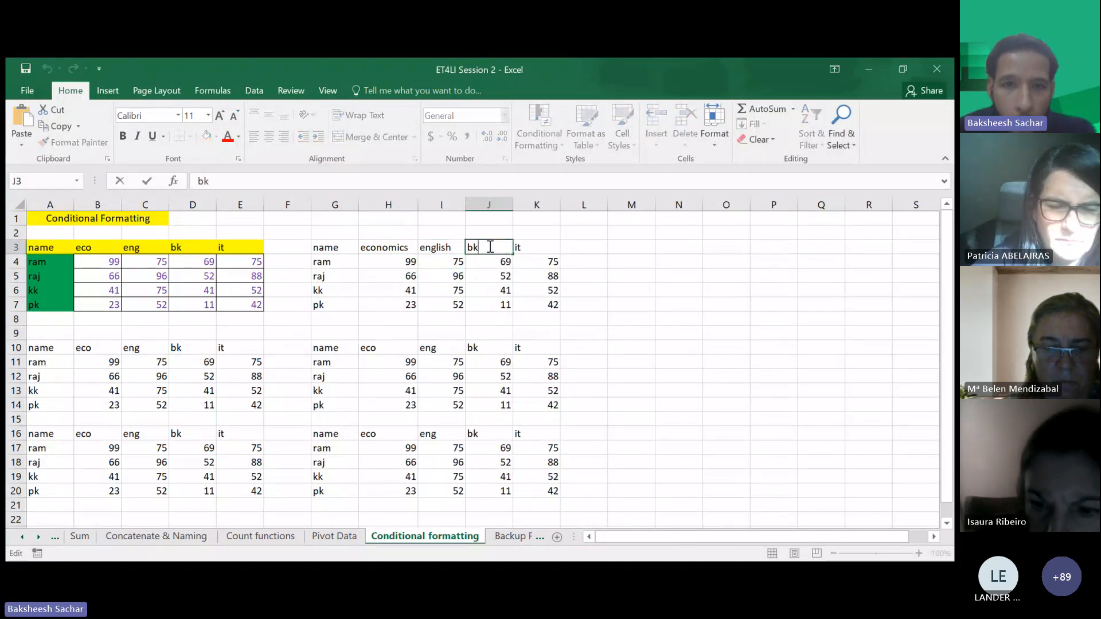
text(usiness)
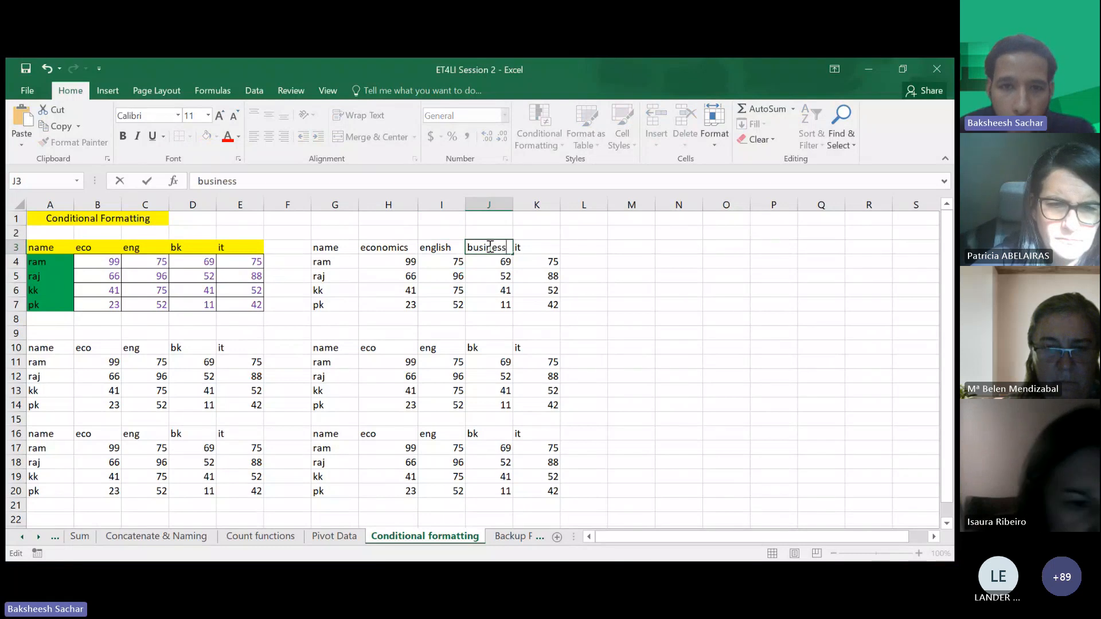
- Rename the K3 header to information technology
click(533, 245)
key(BackSpace)
text(i)
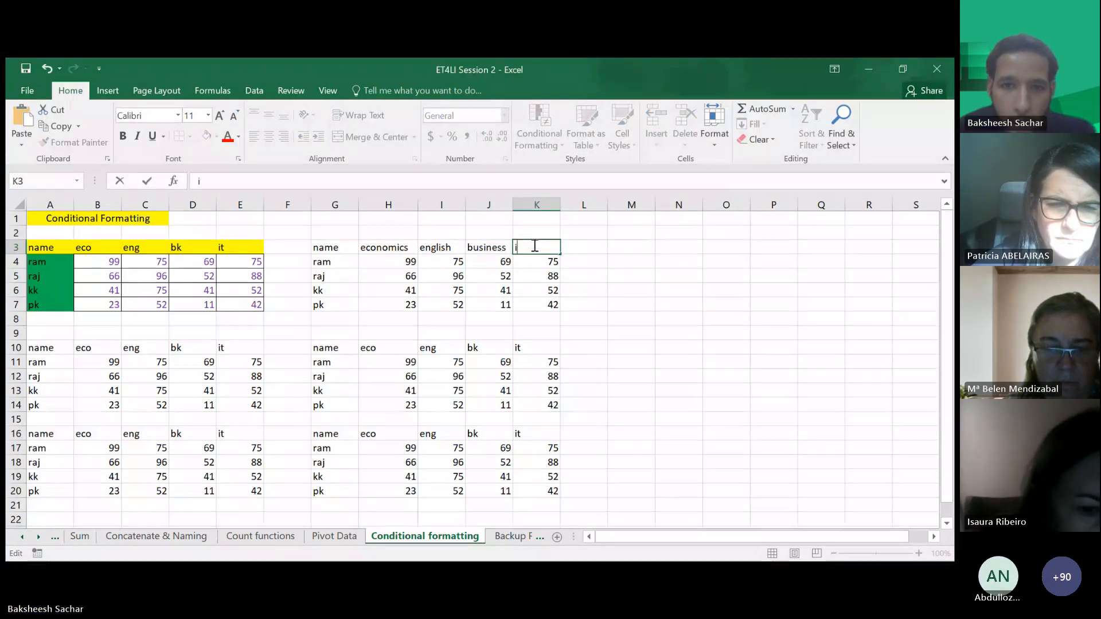
text(nformation techn)
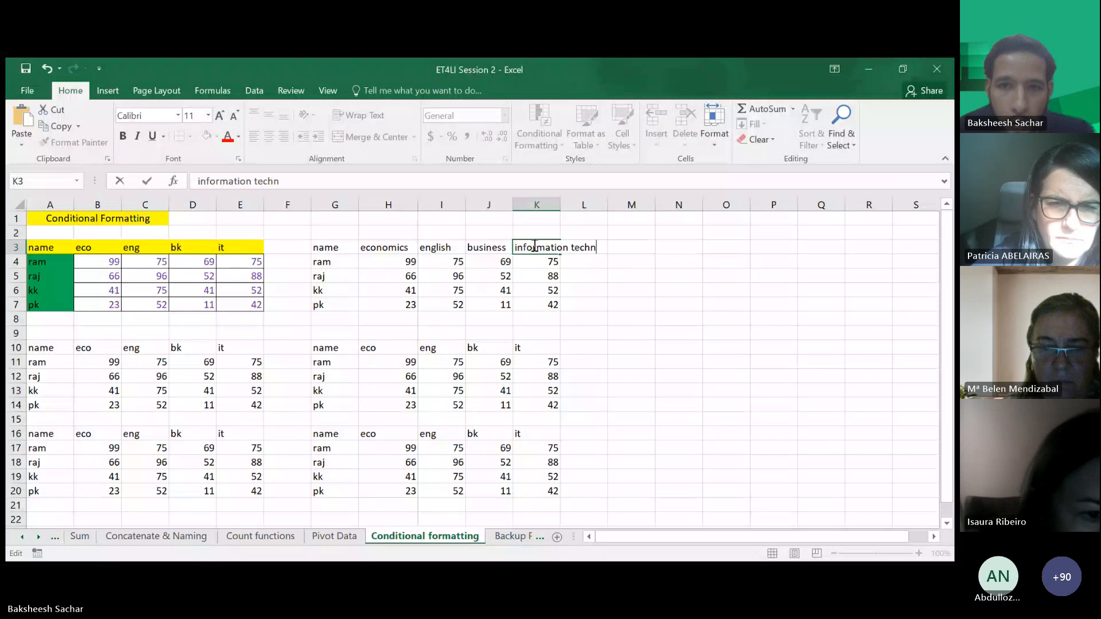
text(ology)
click(506, 307)
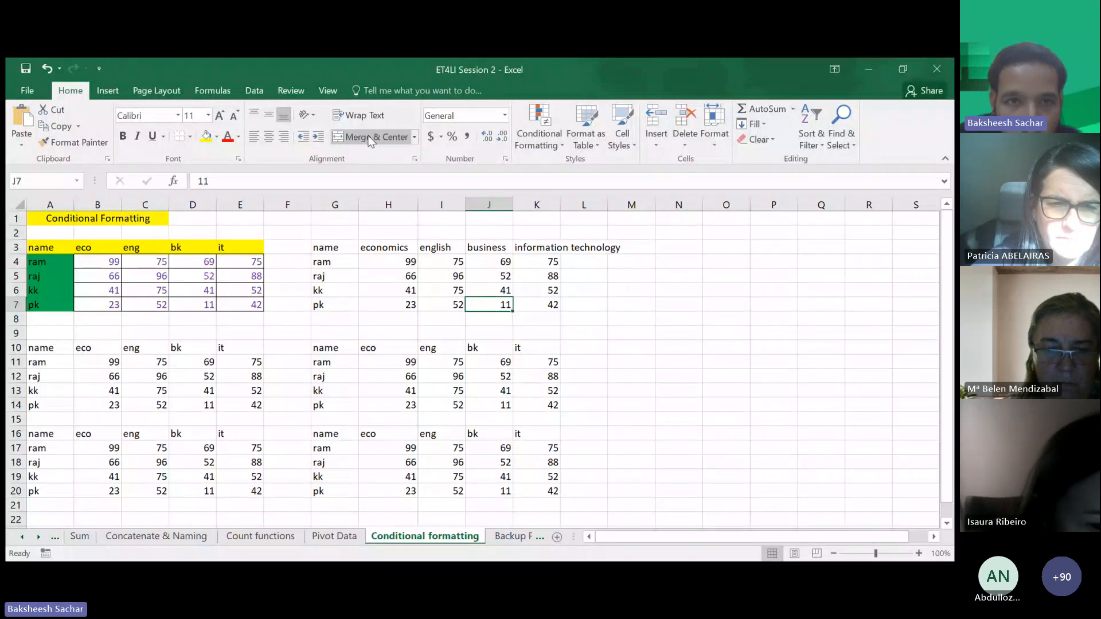
- Use Find and Replace to change every eco header on the sheet to Economics
click(376, 90)
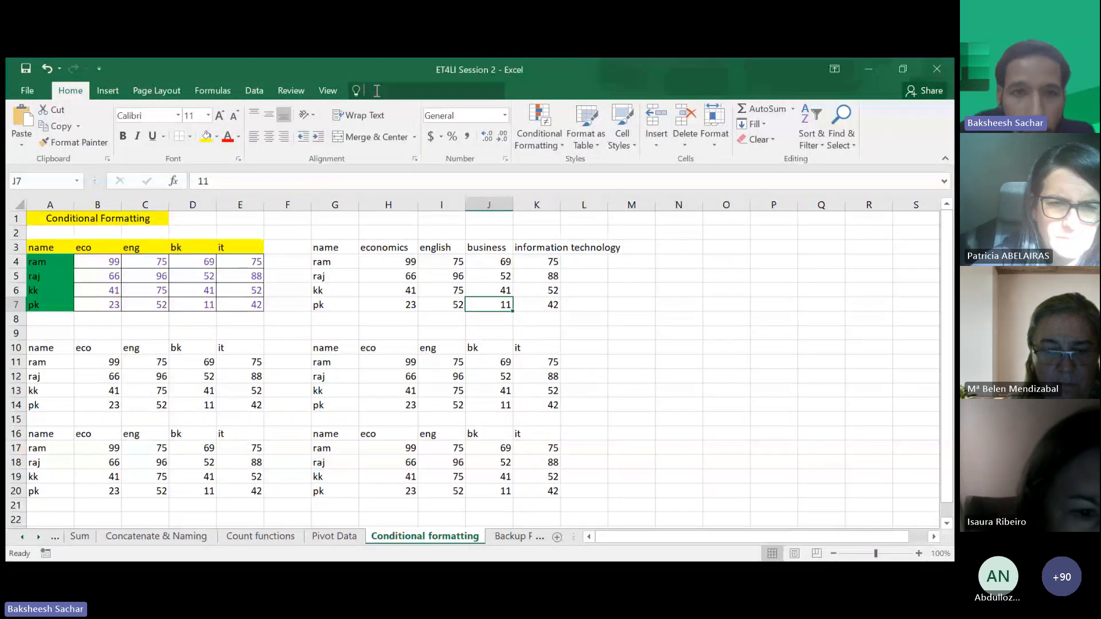
text(find and)
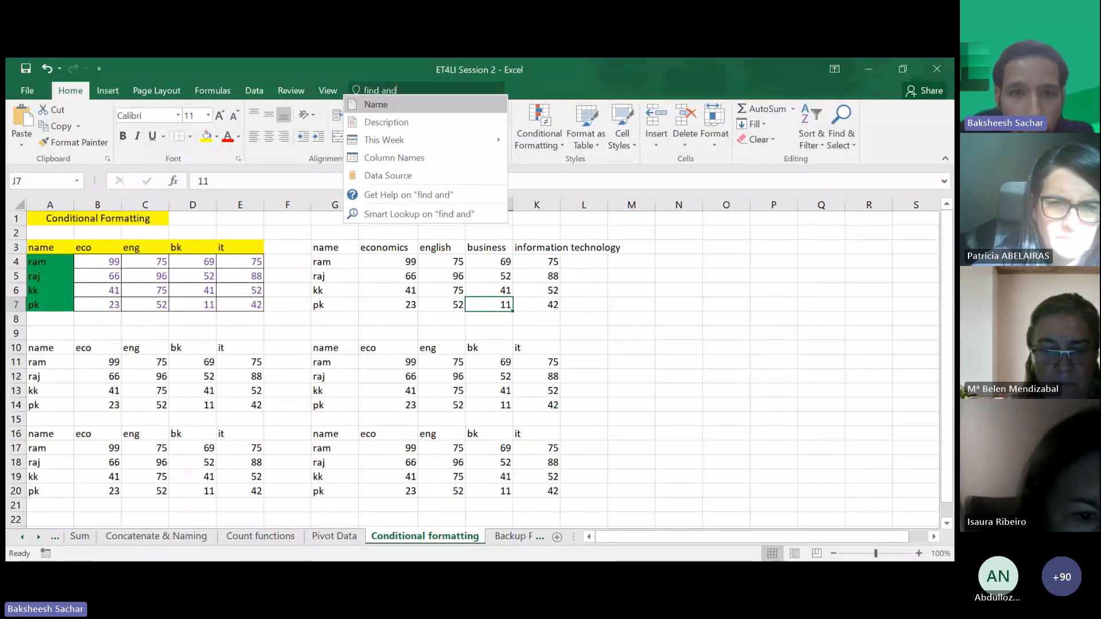
text( replac)
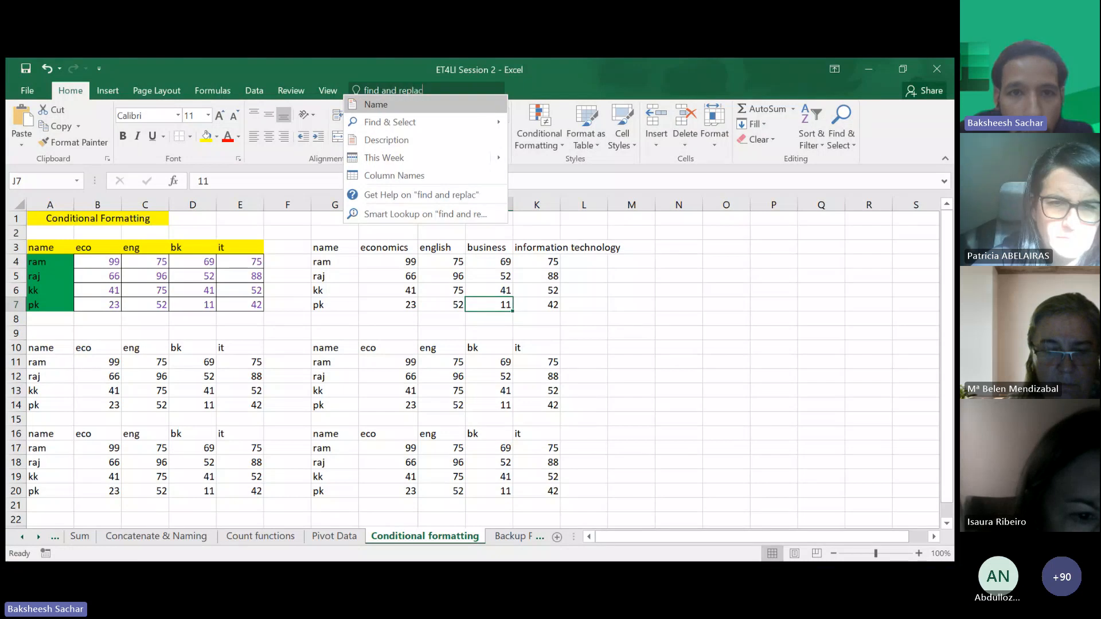
text(e)
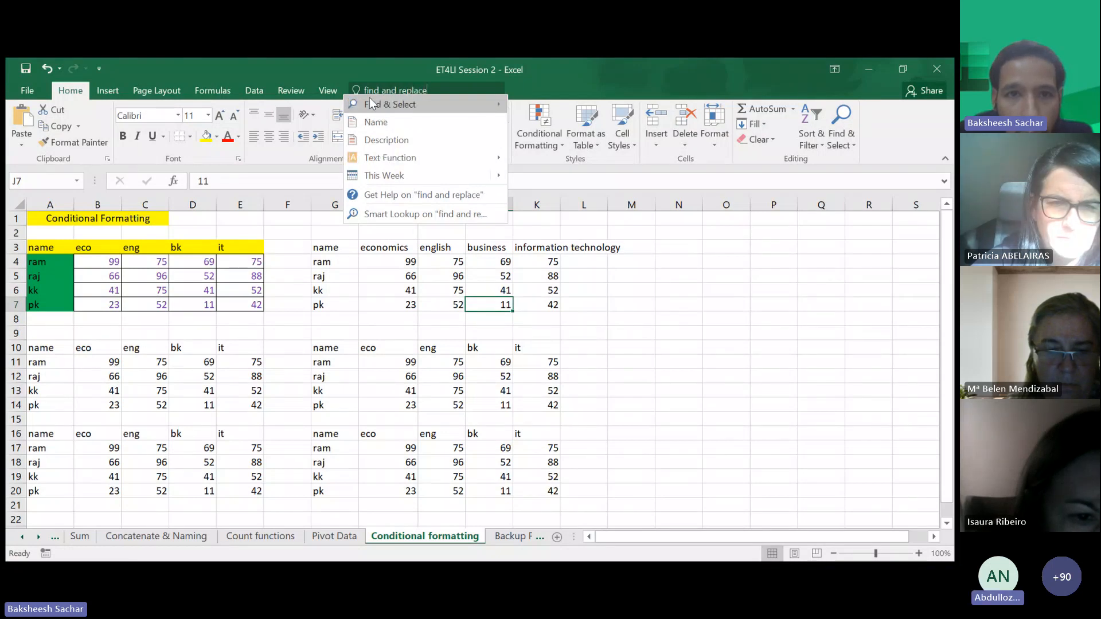
key(Escape)
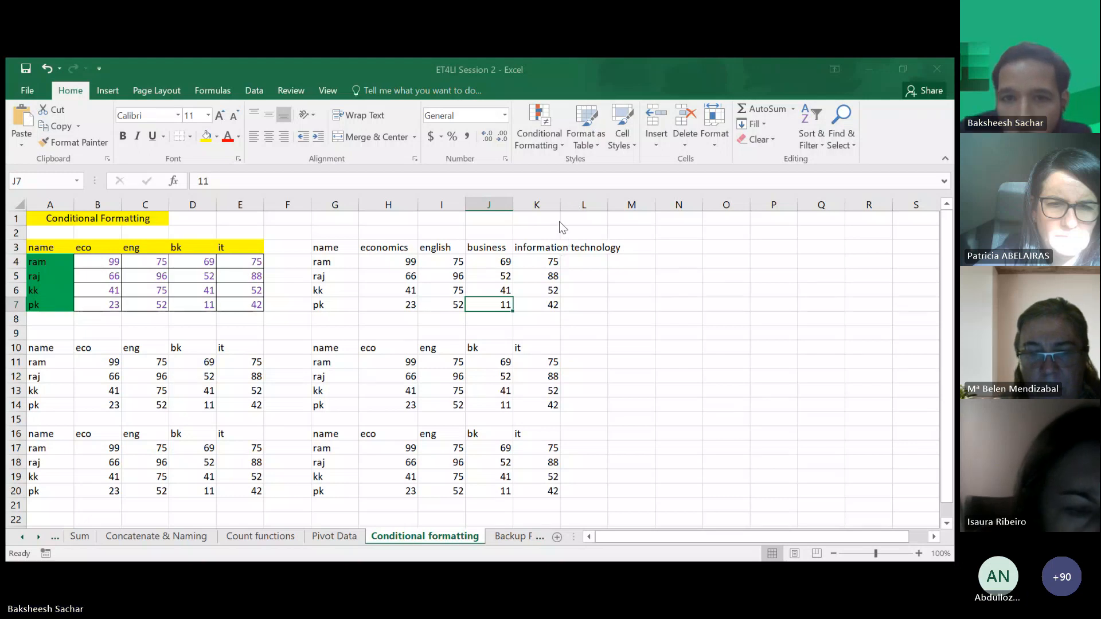
click(222, 293)
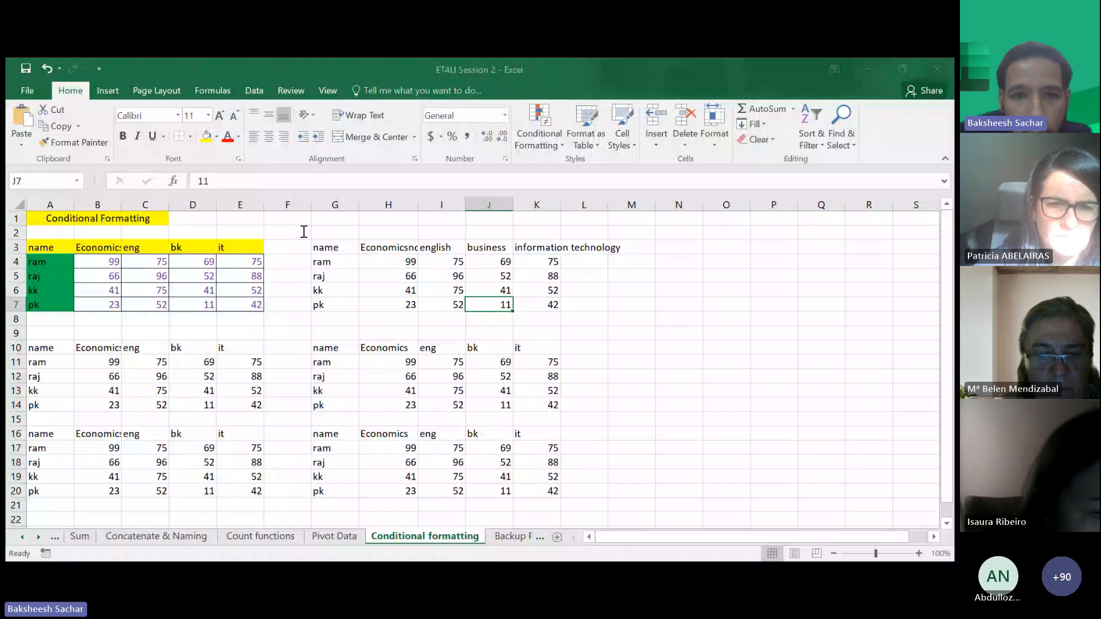
- Replace all eng headers with English and all bk headers with Business across the sheet
click(145, 348)
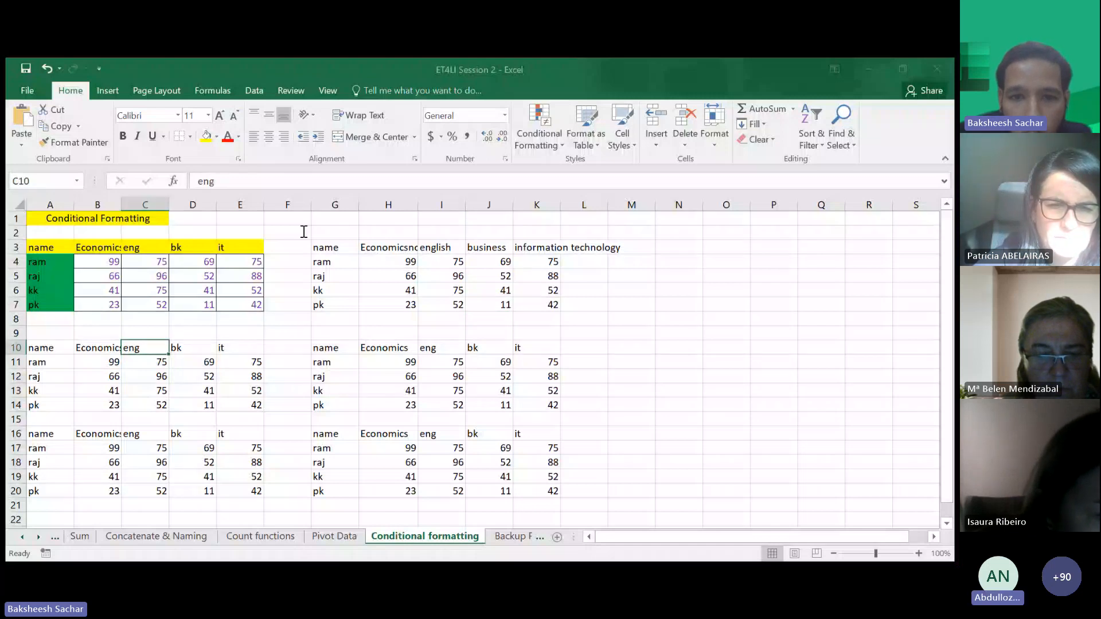
click(483, 368)
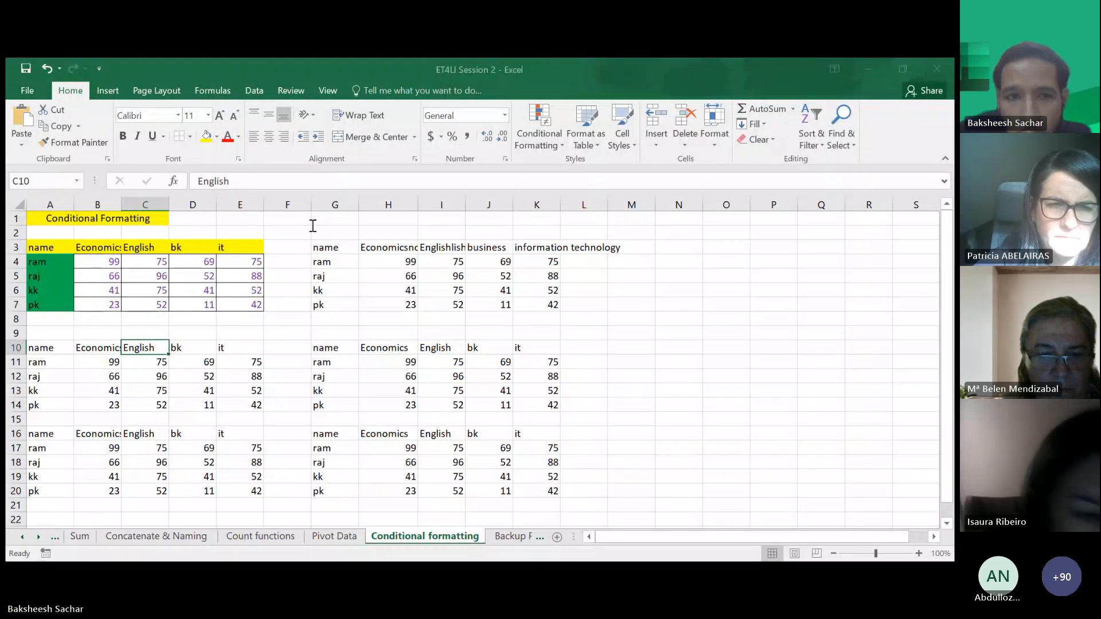
click(237, 290)
click(474, 351)
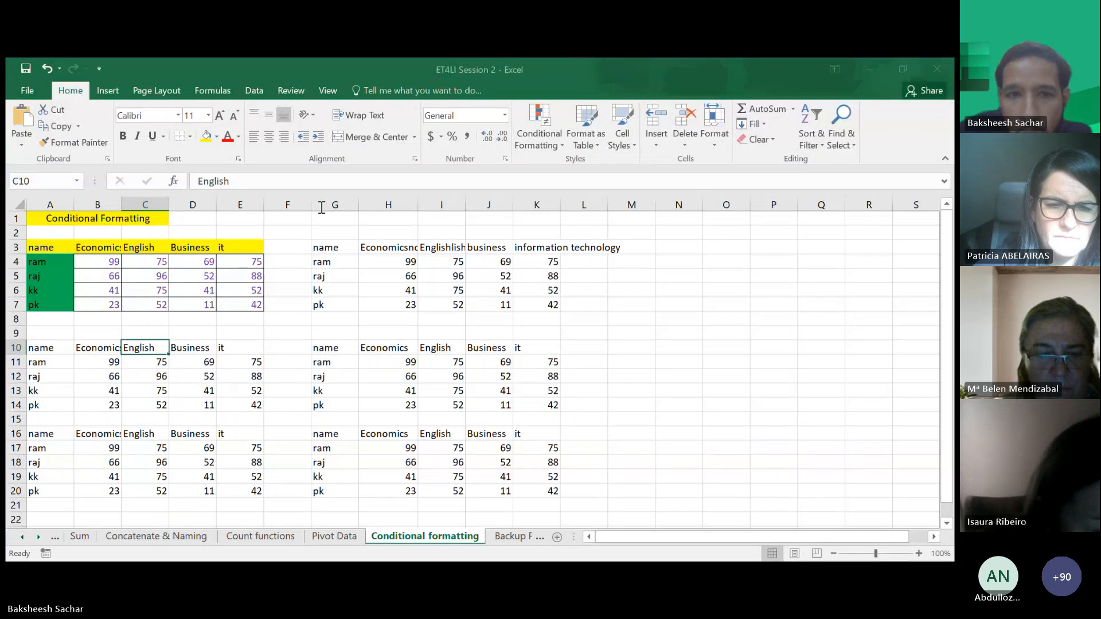
- Replace all it headers with Information Technology across the sheet
click(382, 355)
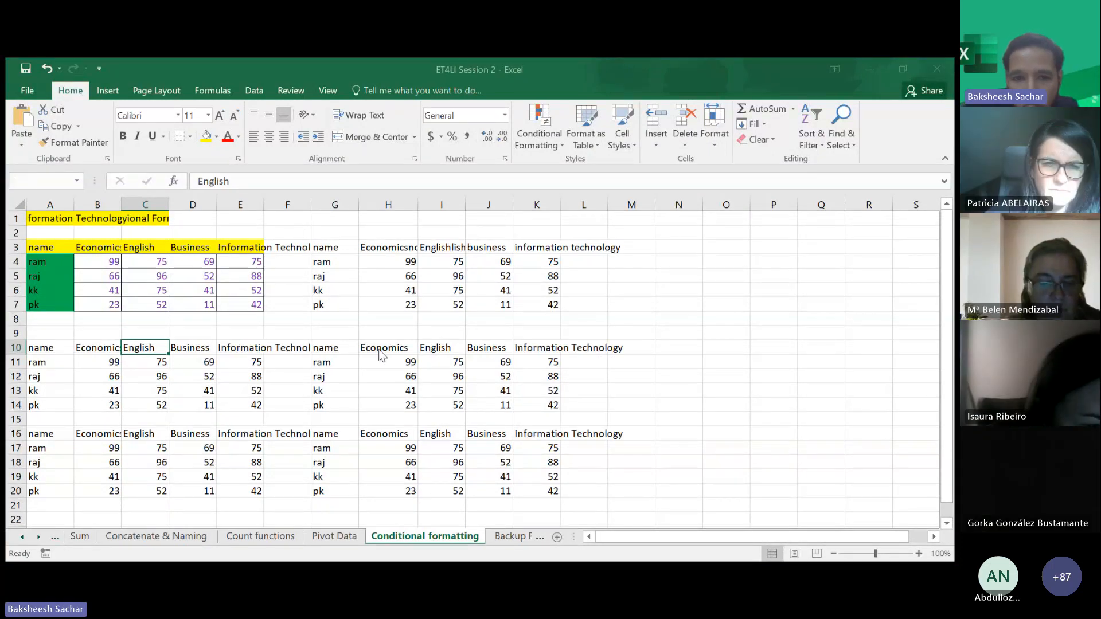
click(474, 373)
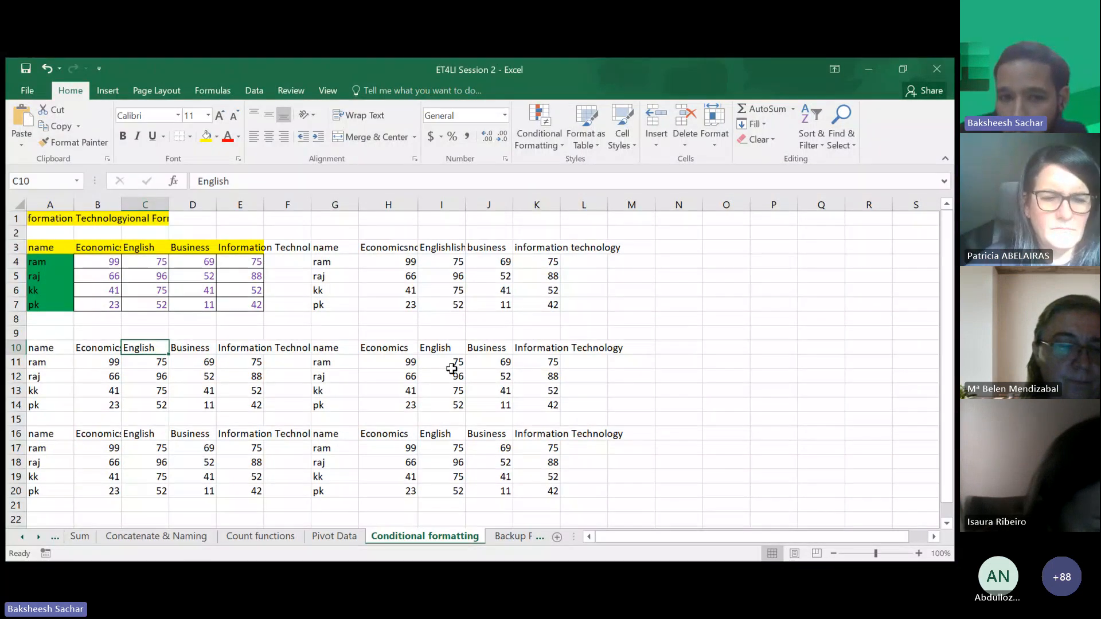
click(349, 375)
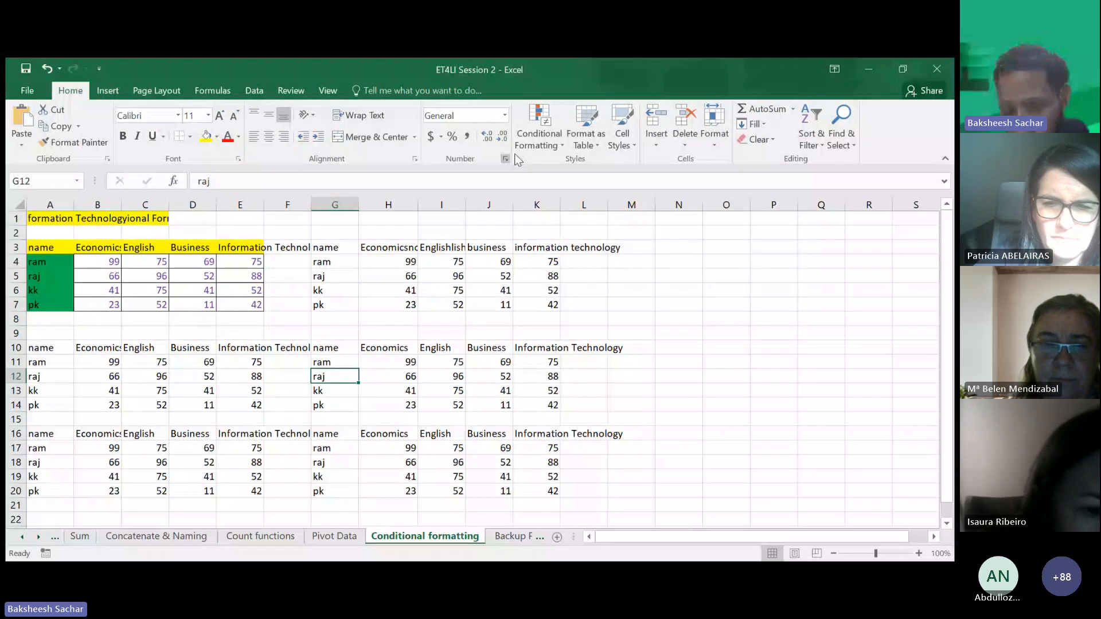
click(546, 142)
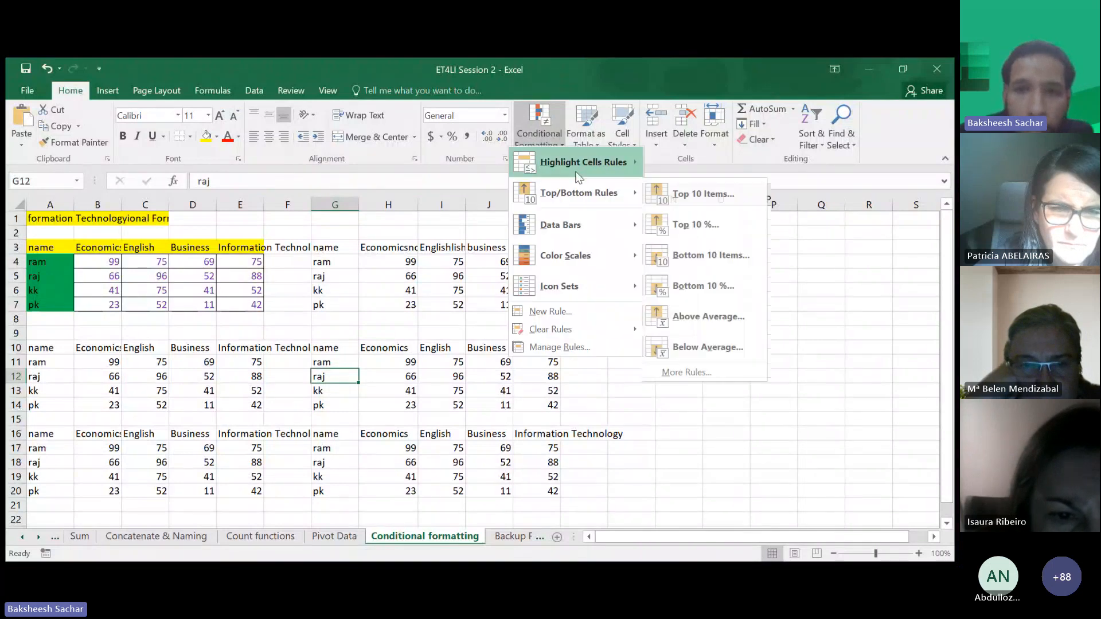
mouse_move(578, 169)
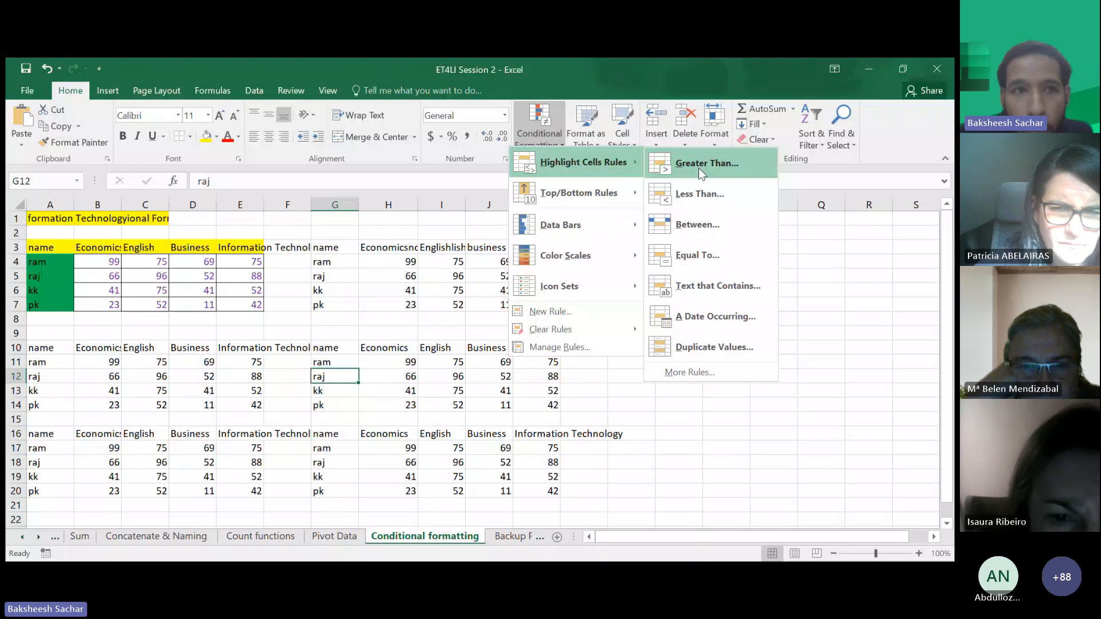
click(547, 70)
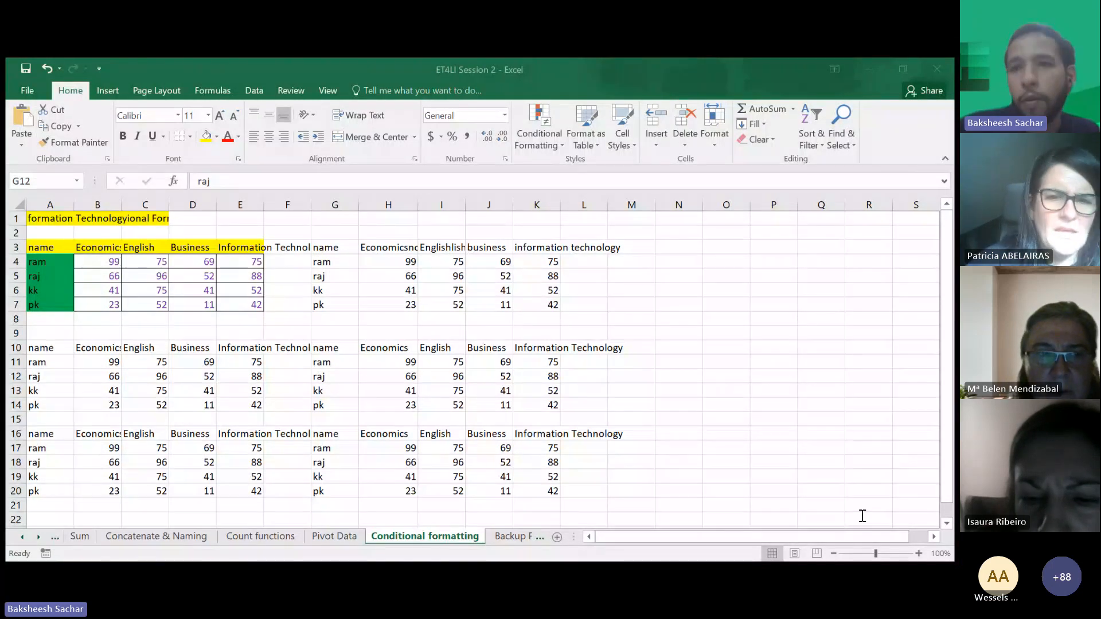
click(880, 70)
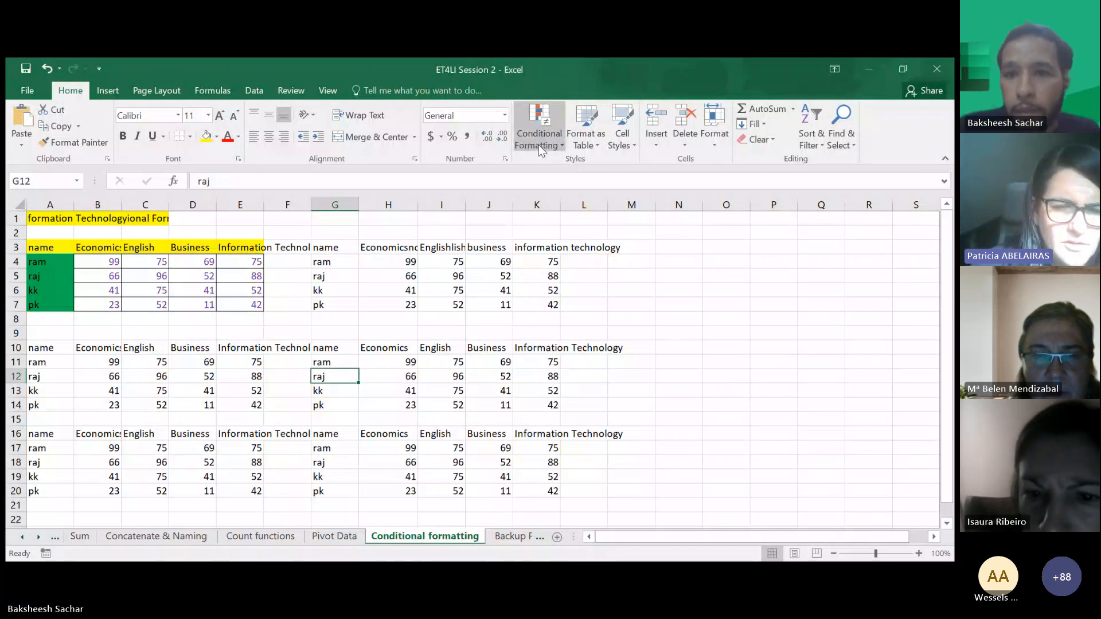
click(643, 388)
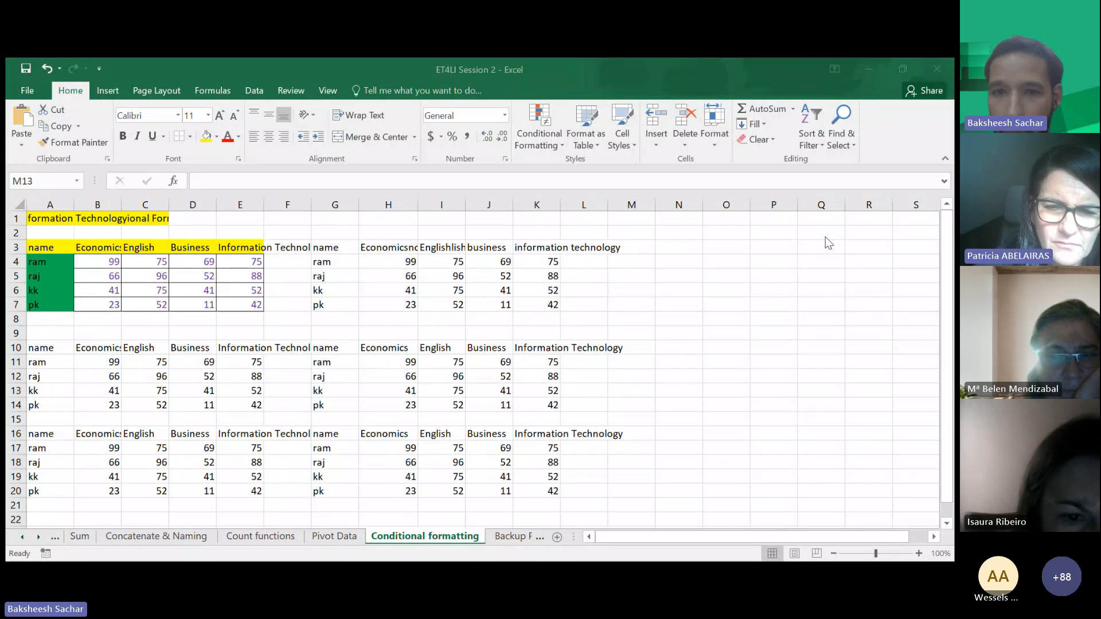
click(622, 376)
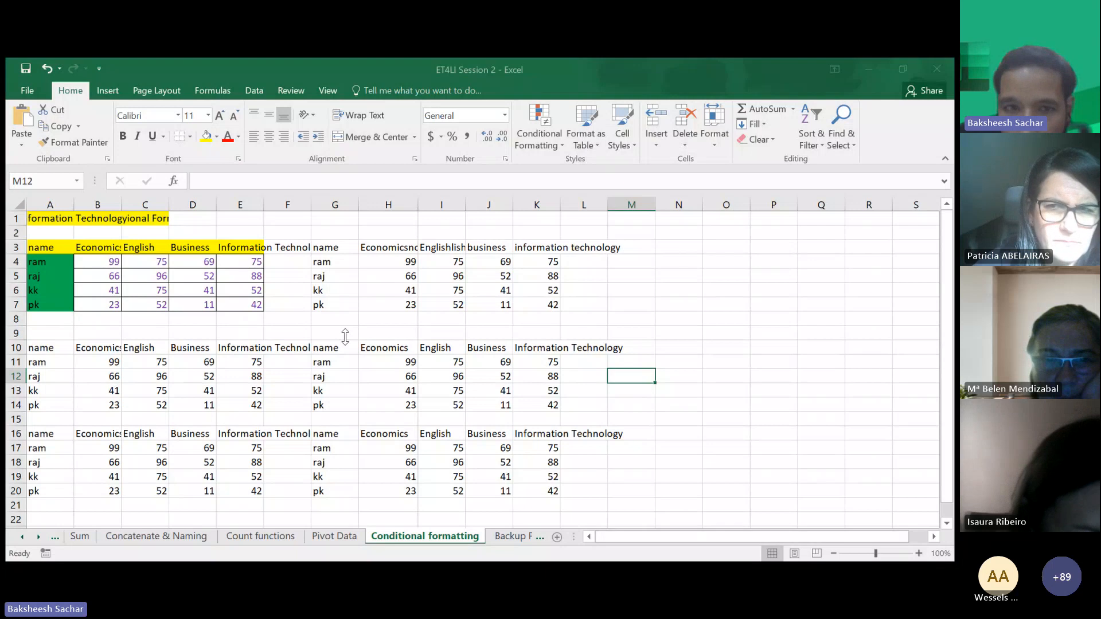
click(241, 325)
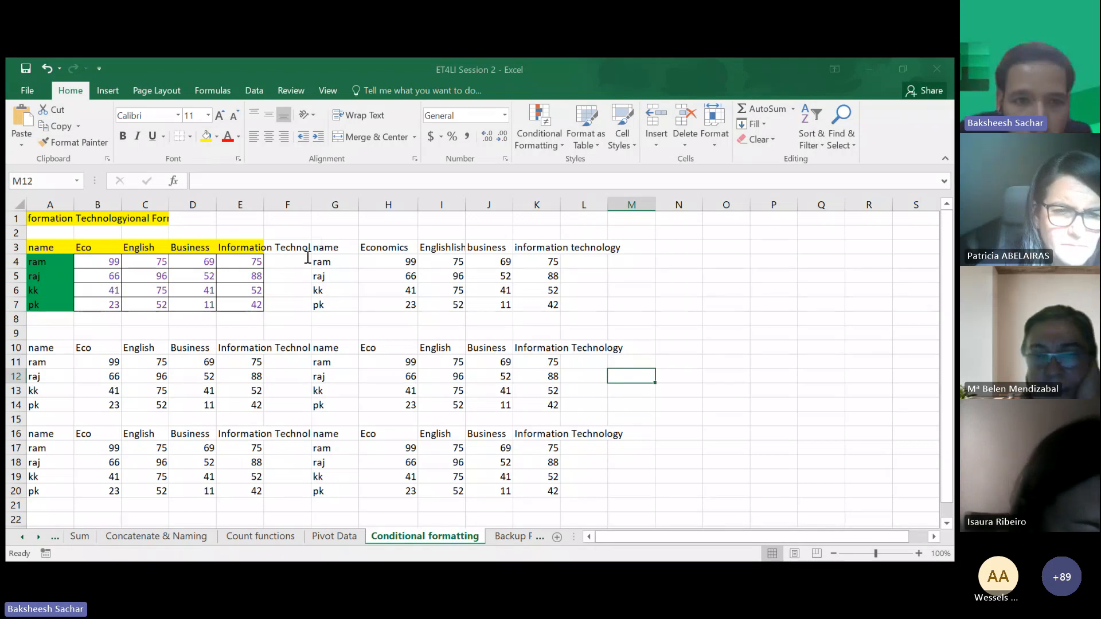
click(250, 319)
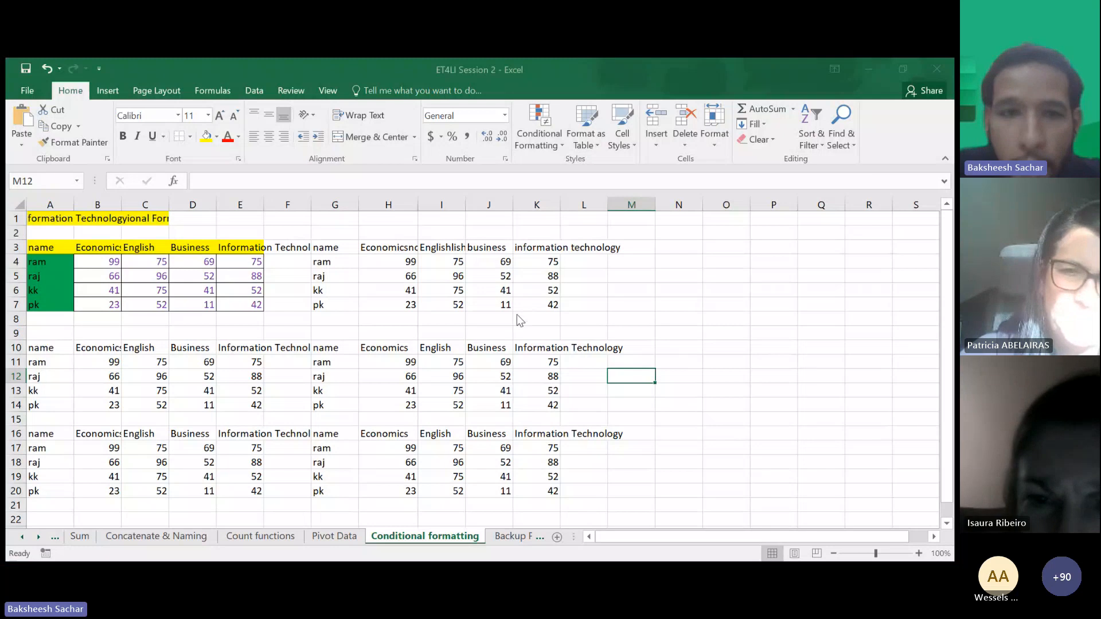
click(346, 335)
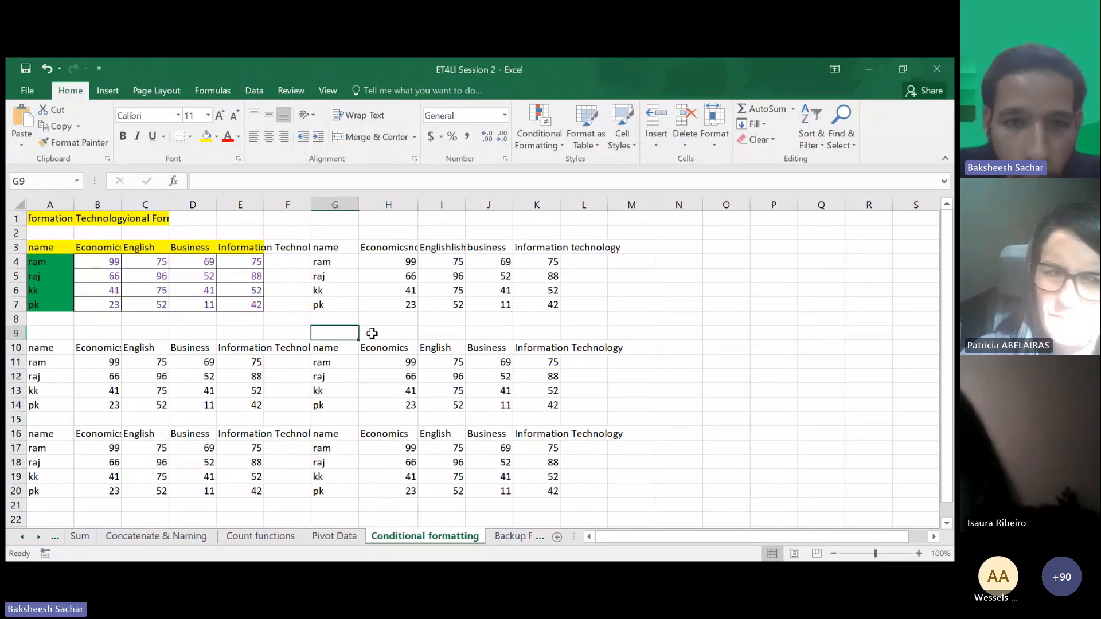
click(537, 143)
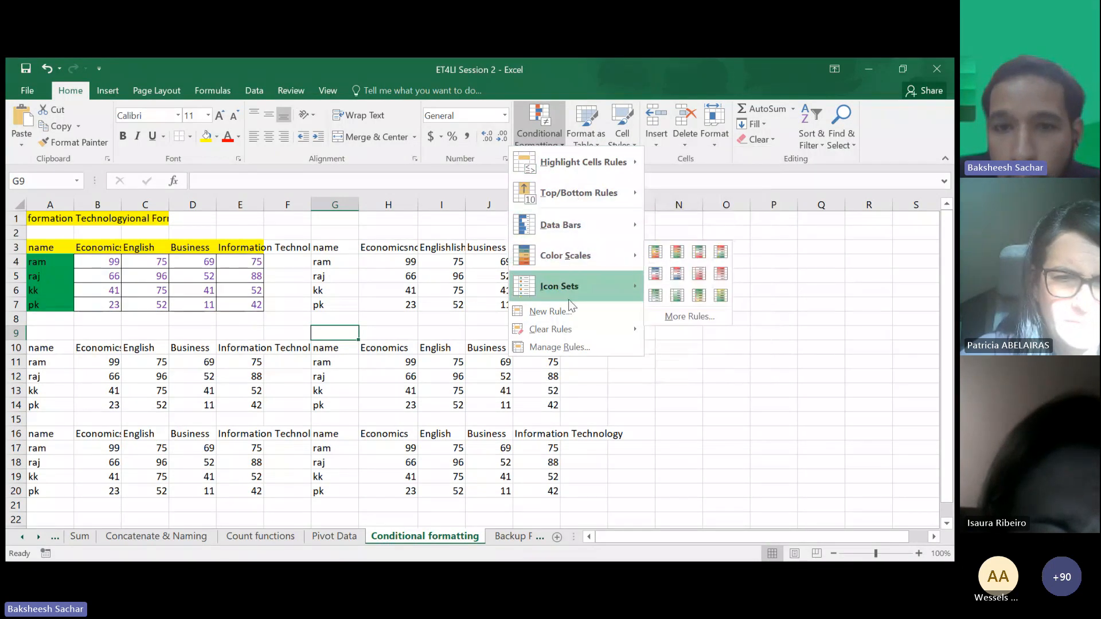
mouse_move(599, 170)
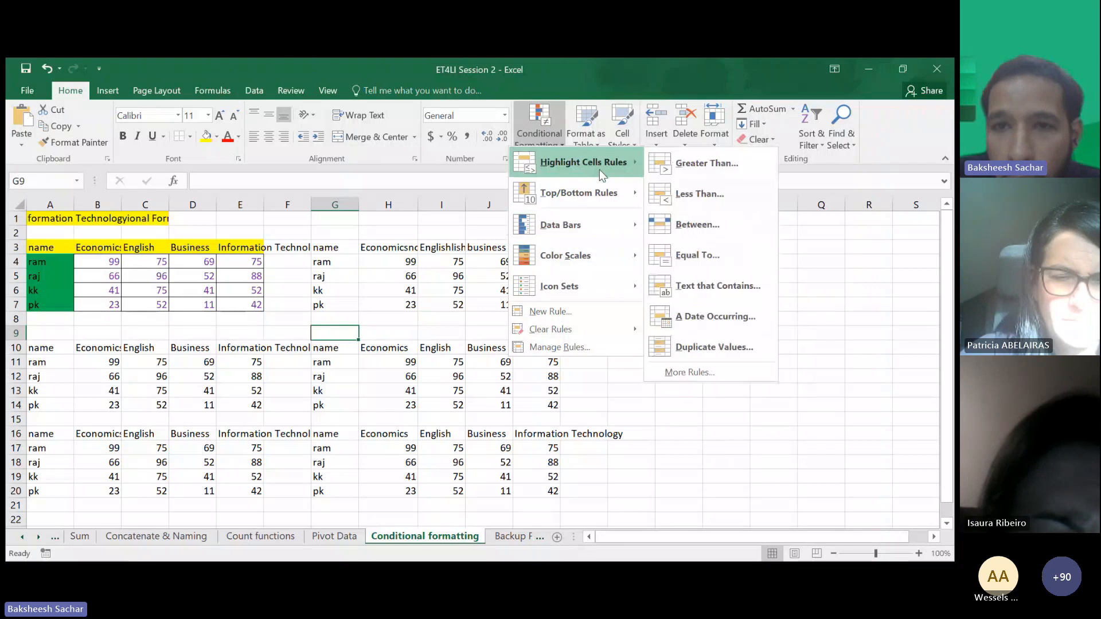
click(725, 163)
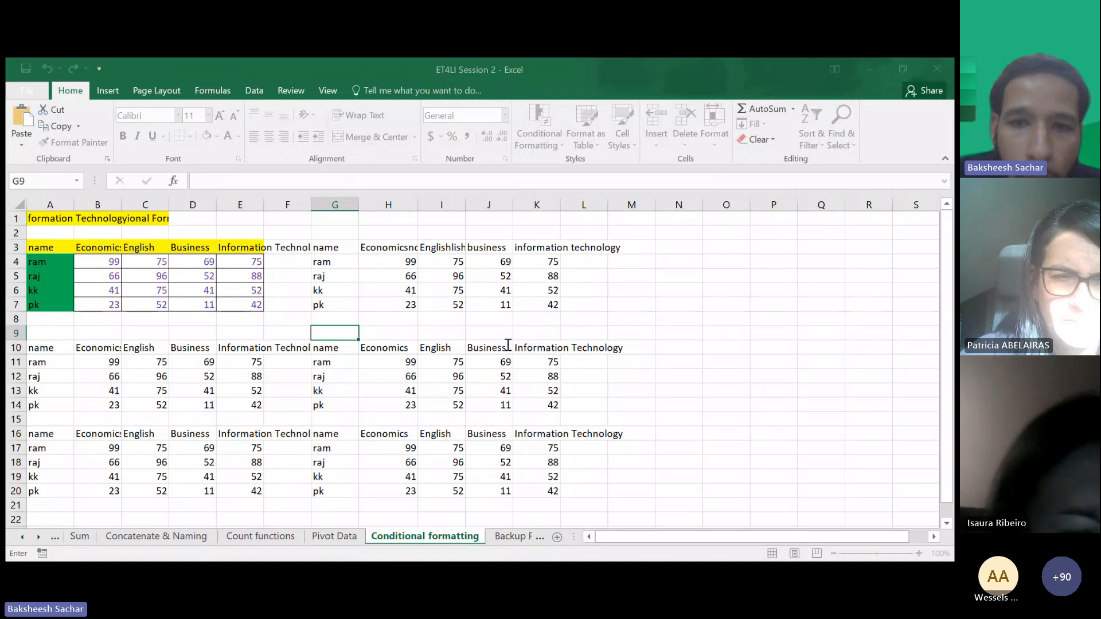
click(643, 340)
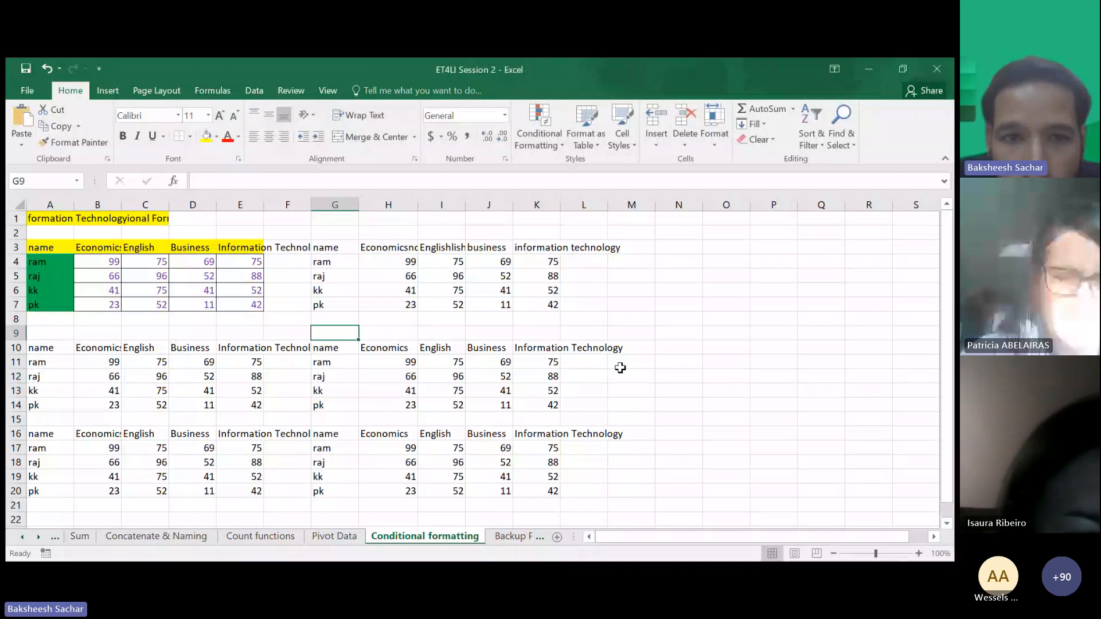
- Highlight cells in B4:K20 greater than 70 with green fill and dark green text using a conditional formatting rule
click(434, 320)
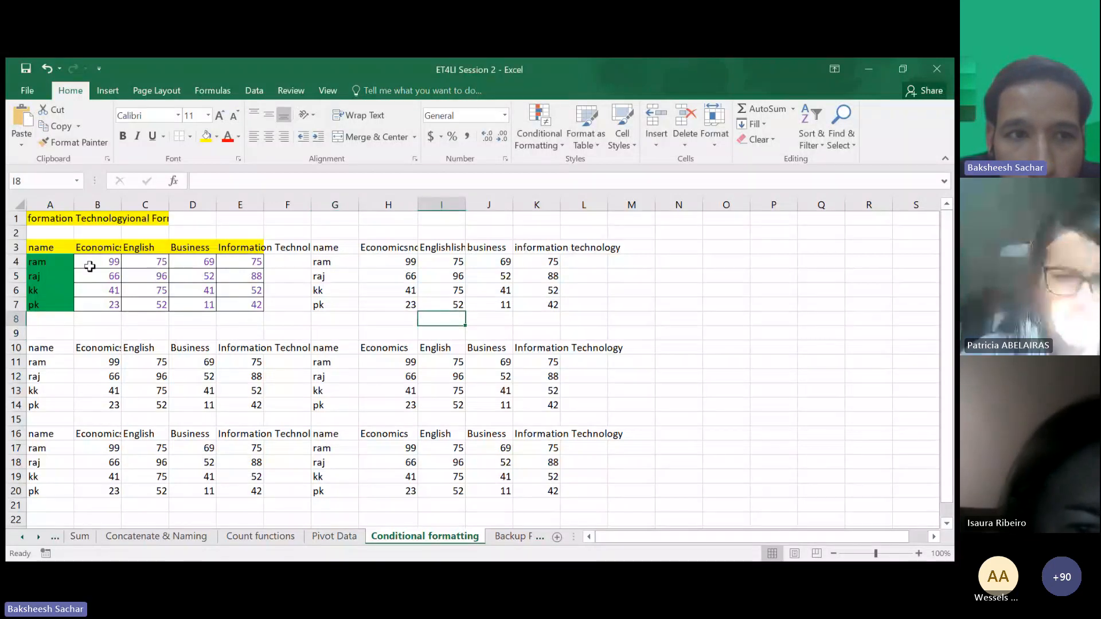
drag(89, 263, 559, 496)
click(539, 124)
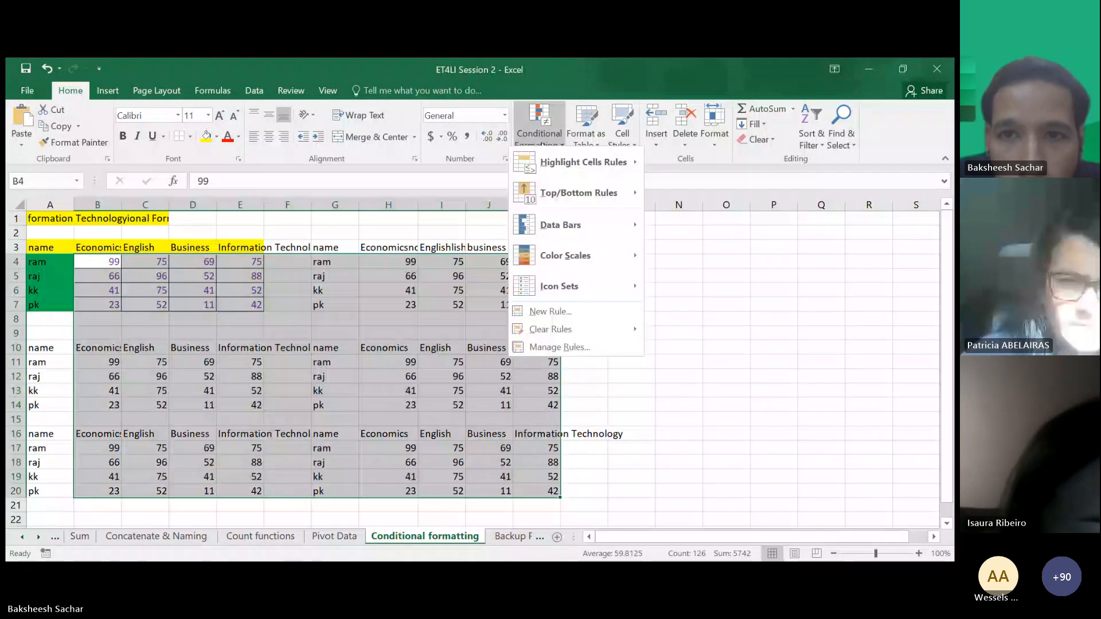
click(682, 173)
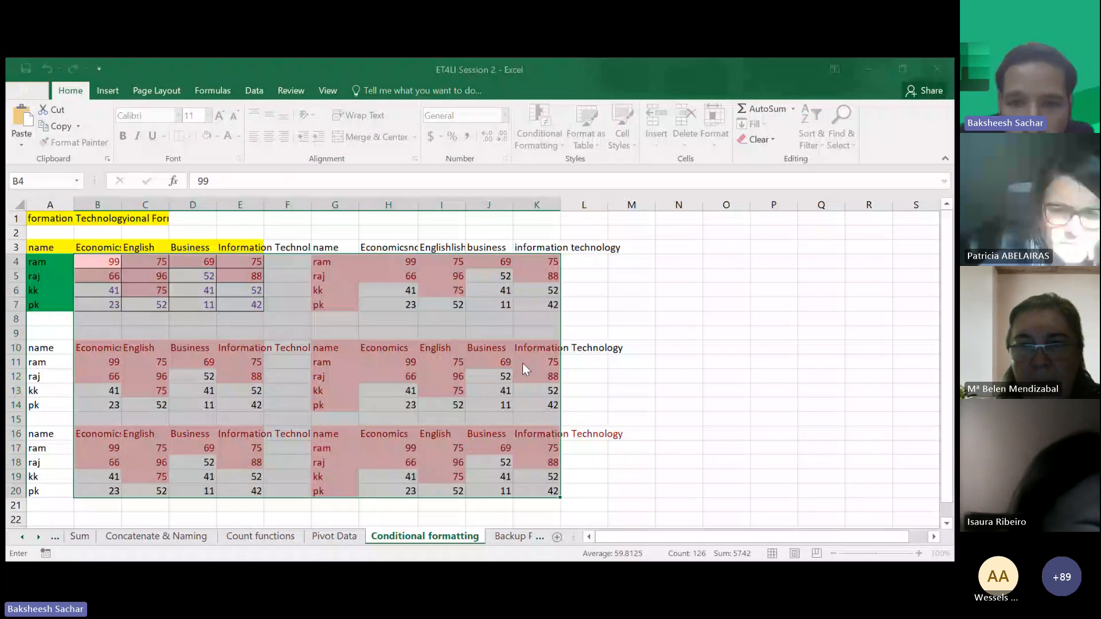
click(643, 356)
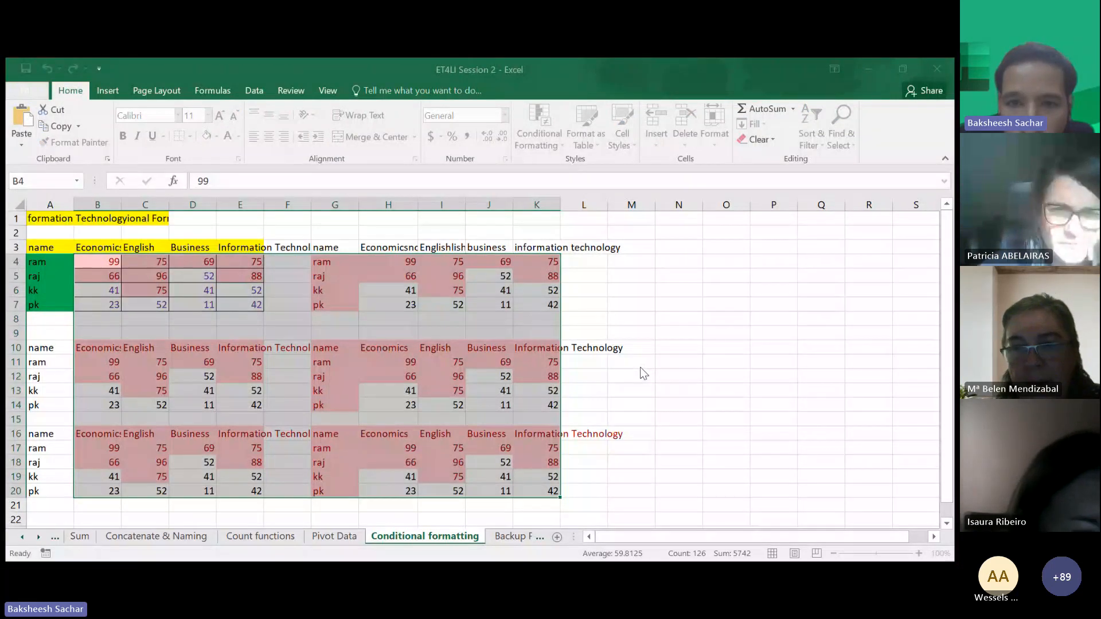
click(640, 367)
click(498, 345)
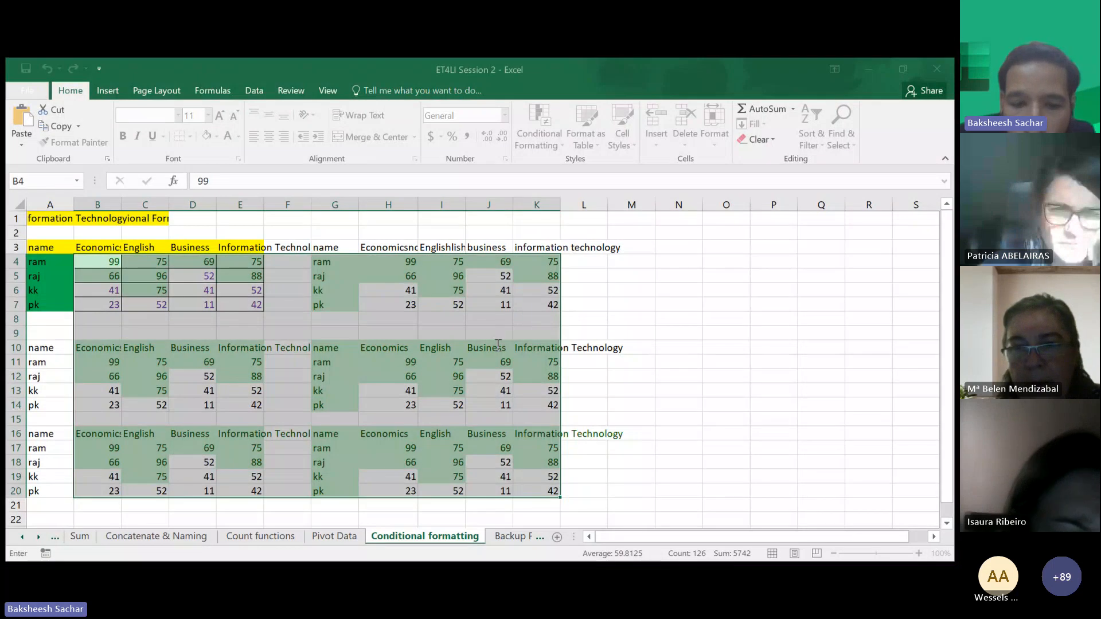
text(70)
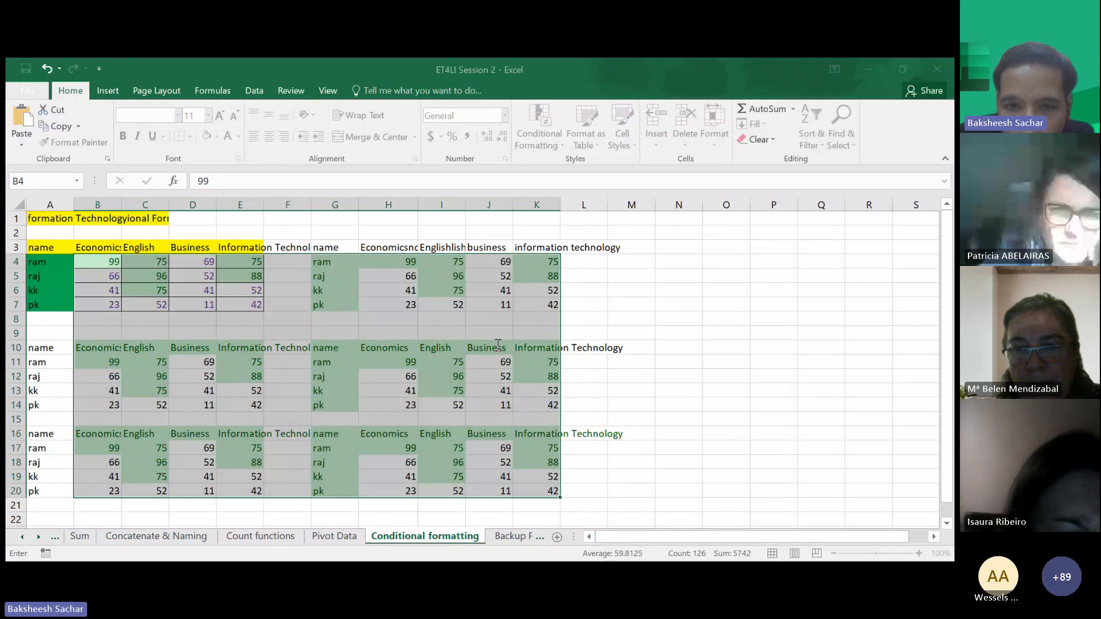
key(Return)
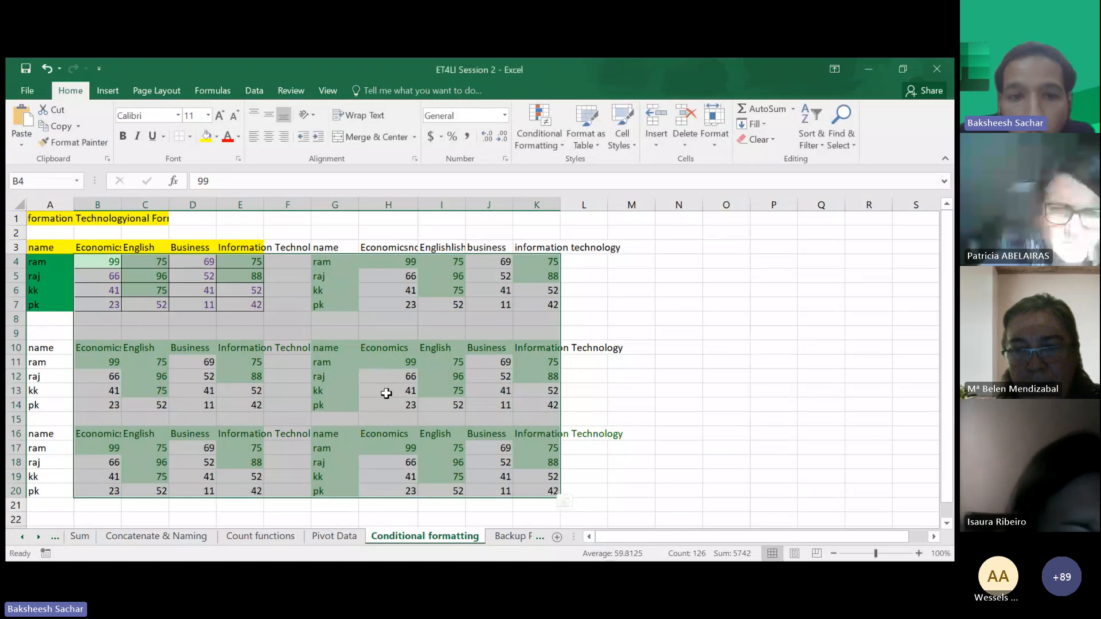
- Undo the greater-than-70 highlighting rule applied to B4:K20
click(382, 389)
click(389, 262)
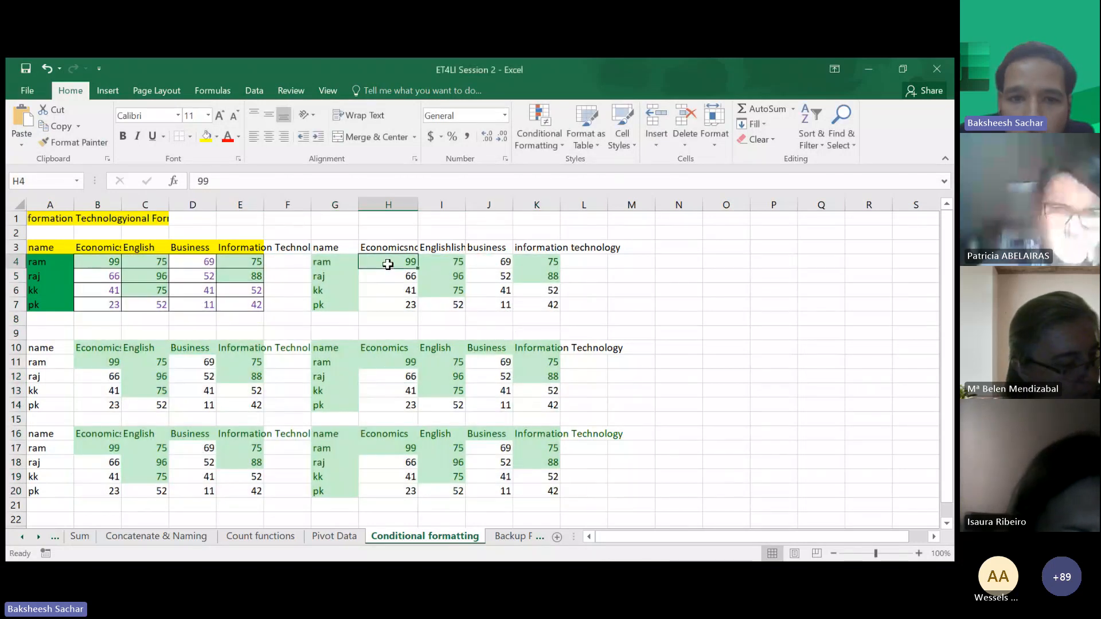
key(ctrl+z)
- Highlight cells in H4:K7 greater than 80 with green fill and dark green text
drag(387, 264, 535, 300)
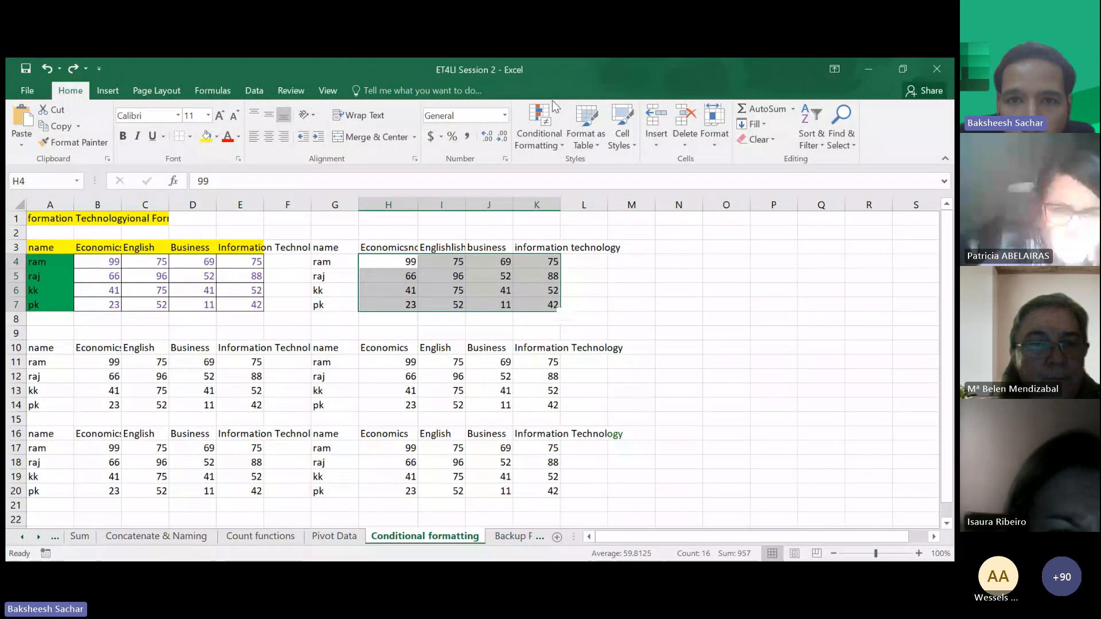
click(547, 123)
mouse_move(585, 162)
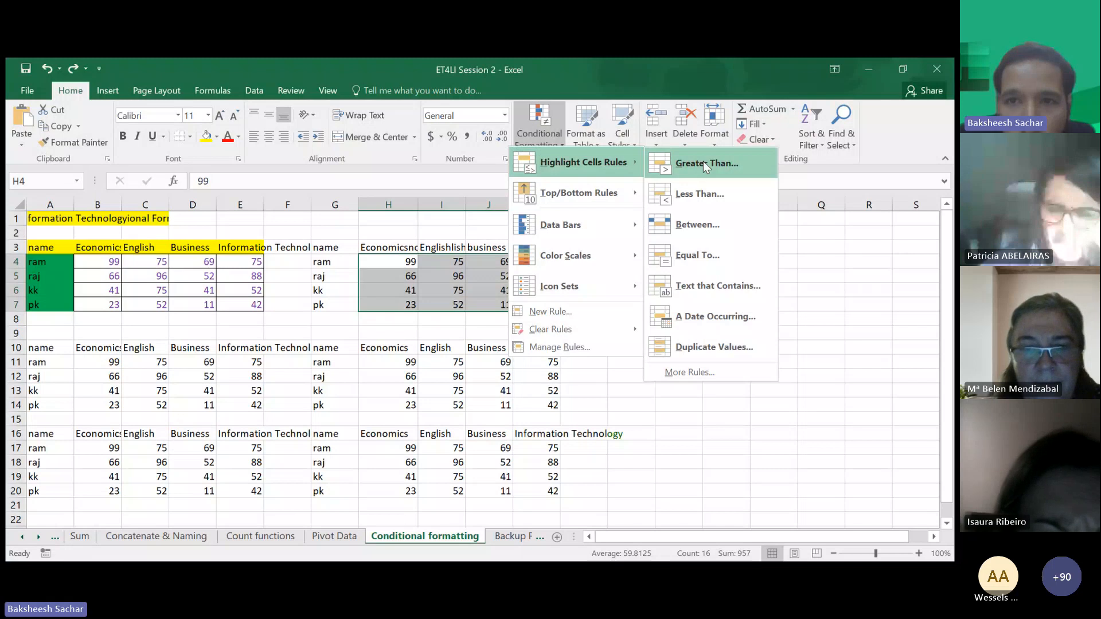
click(703, 160)
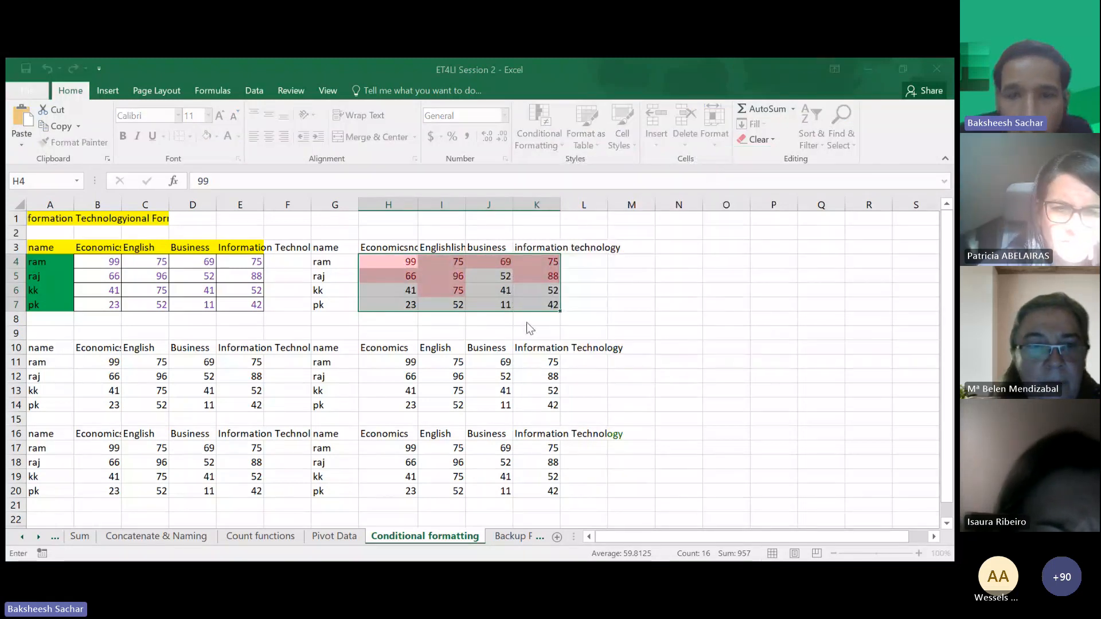
text(70)
key(BackSpace)
key(BackSpace)
text(80)
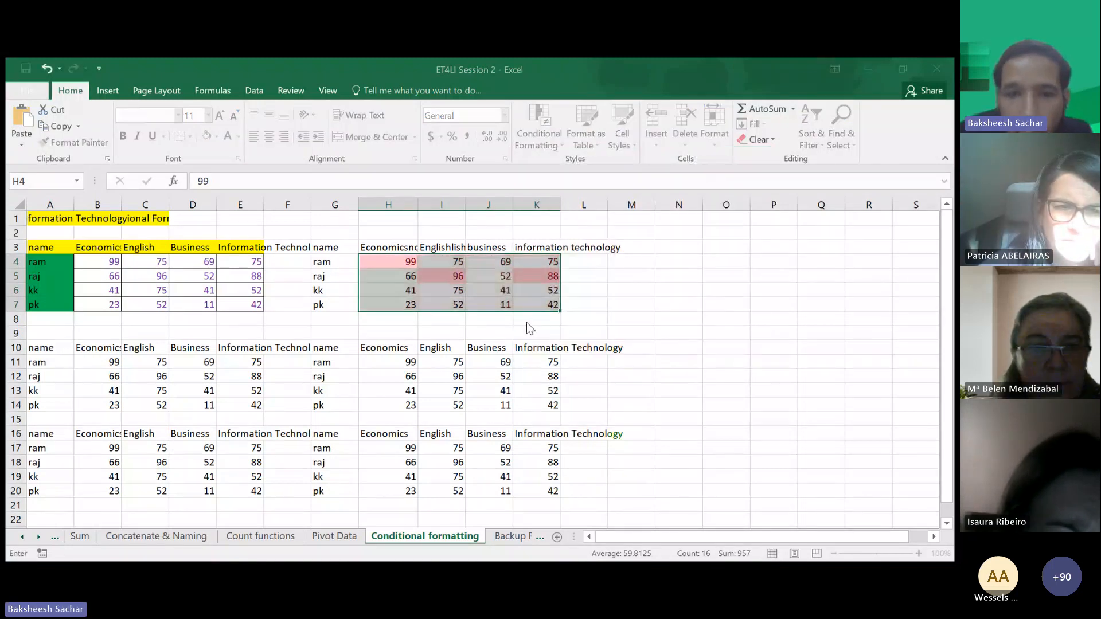
click(663, 374)
click(644, 372)
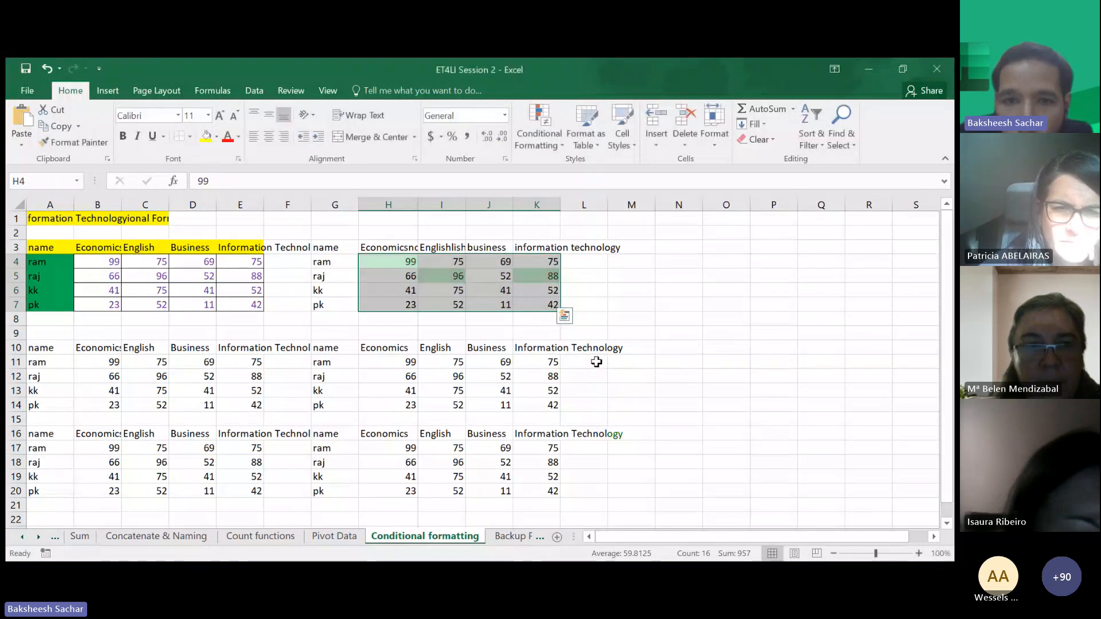
- Add a Between highlight rule on H4:K7 with 50 as the lower value and yellow fill with dark yellow text
click(485, 346)
drag(388, 264, 532, 301)
click(548, 113)
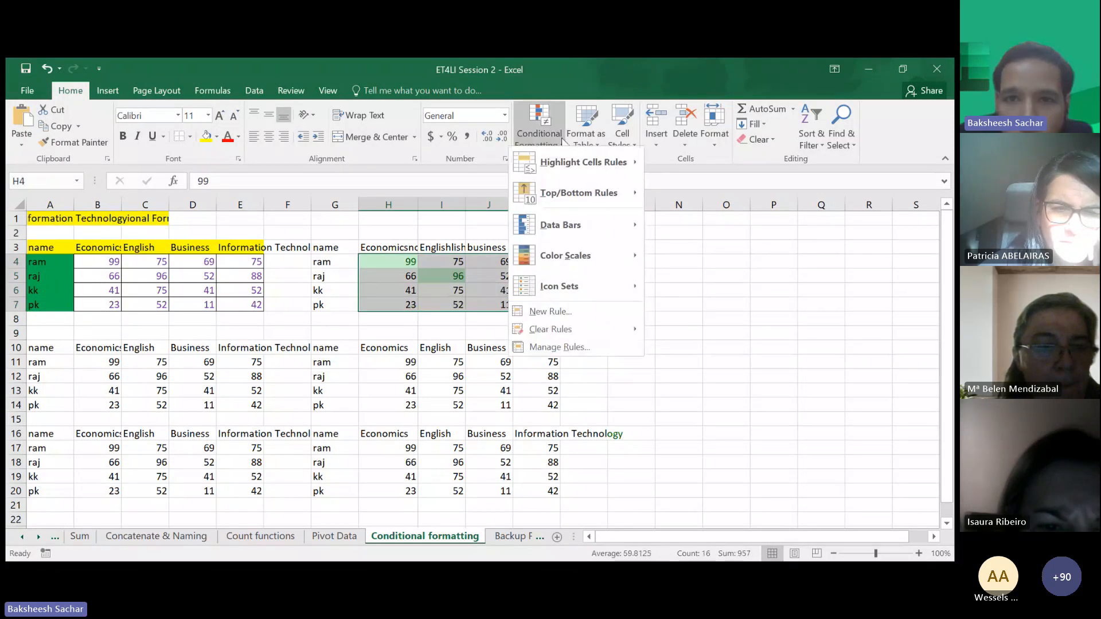
mouse_move(579, 163)
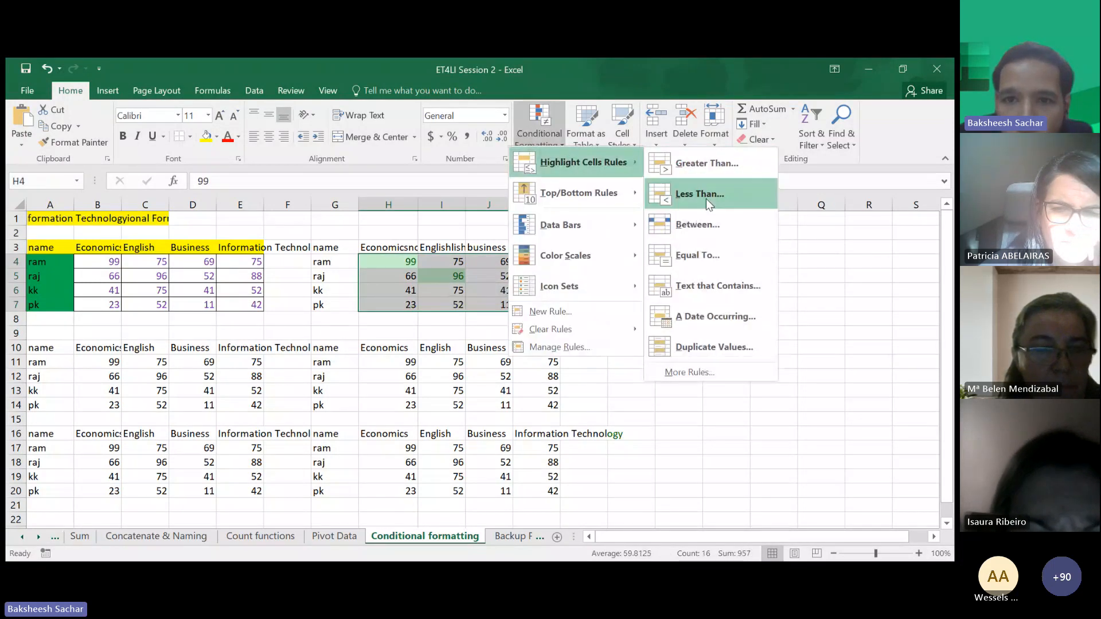
click(711, 225)
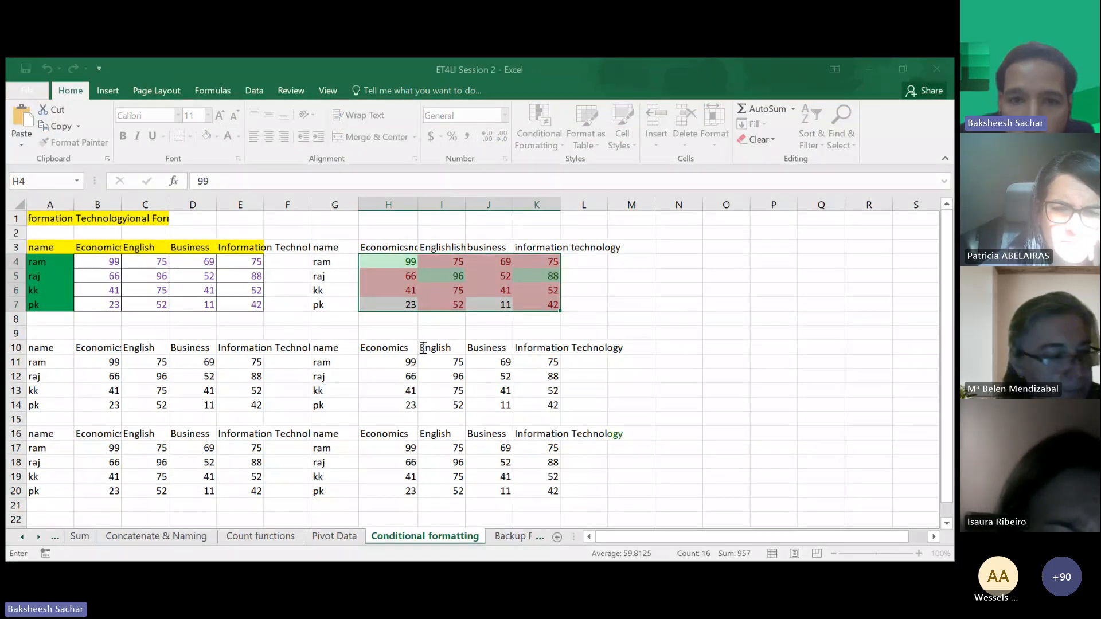
text(50)
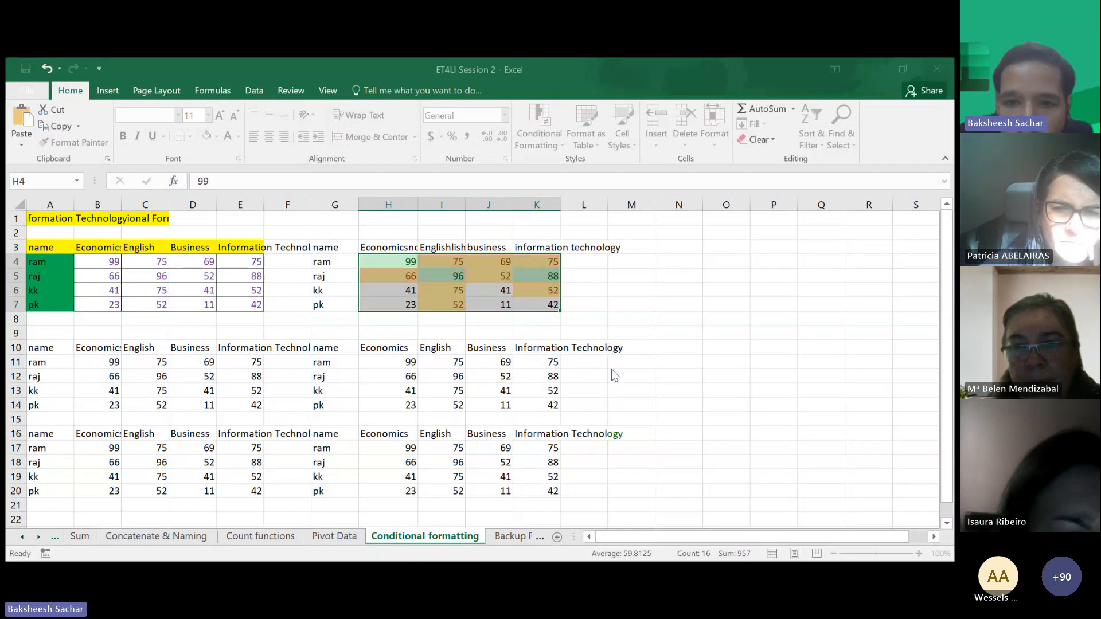
click(632, 363)
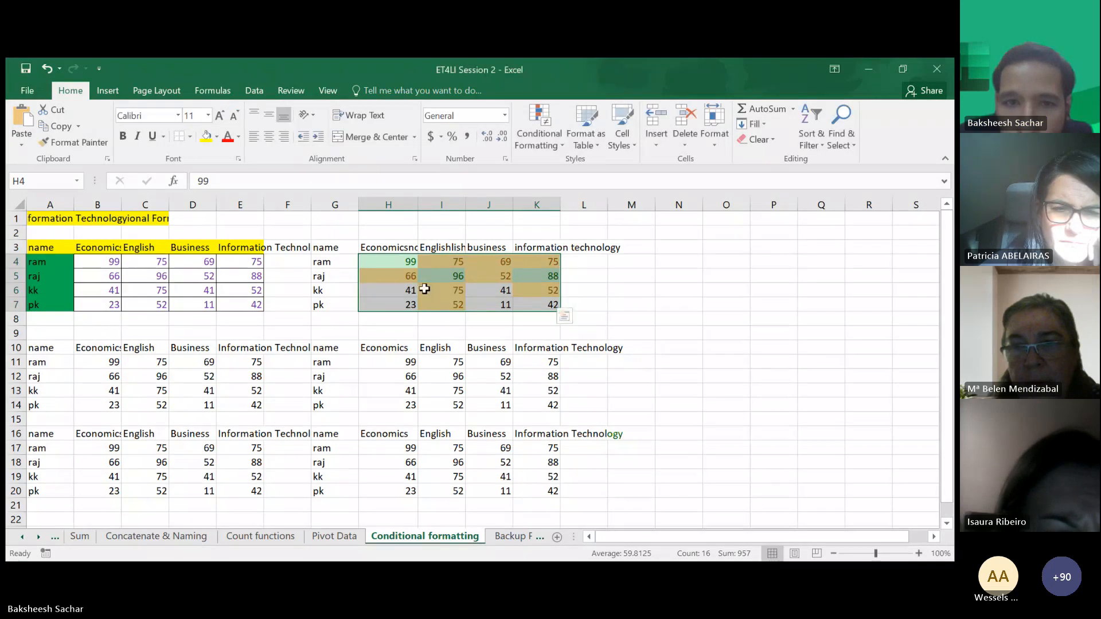
- Highlight cells in H4:K7 less than 50 with light red fill and dark red text
drag(391, 265, 551, 304)
click(546, 134)
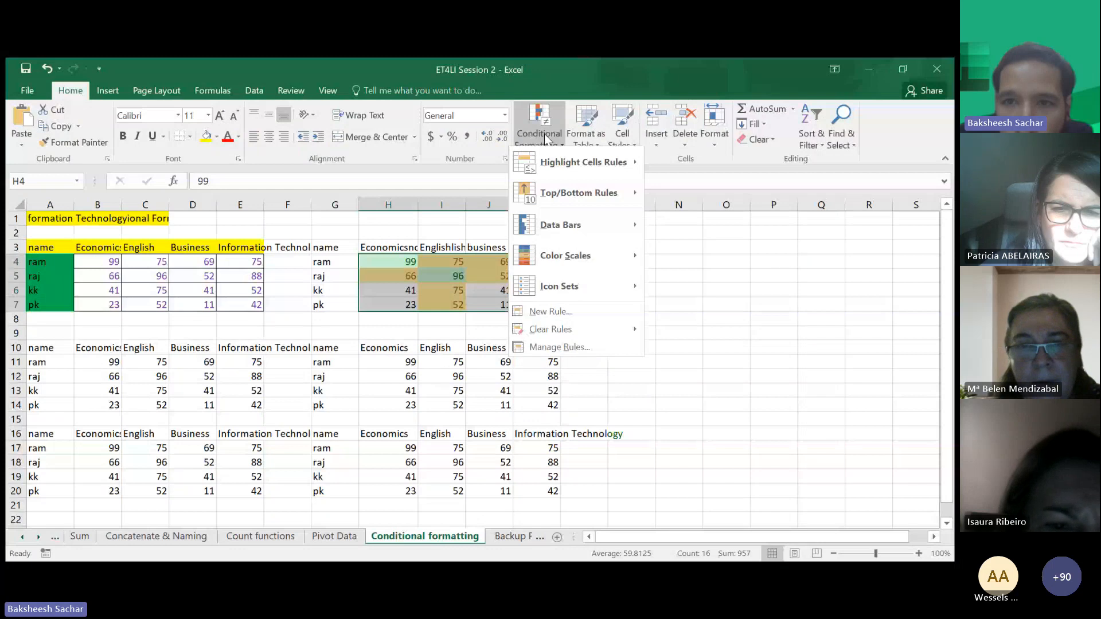
mouse_move(551, 155)
click(711, 192)
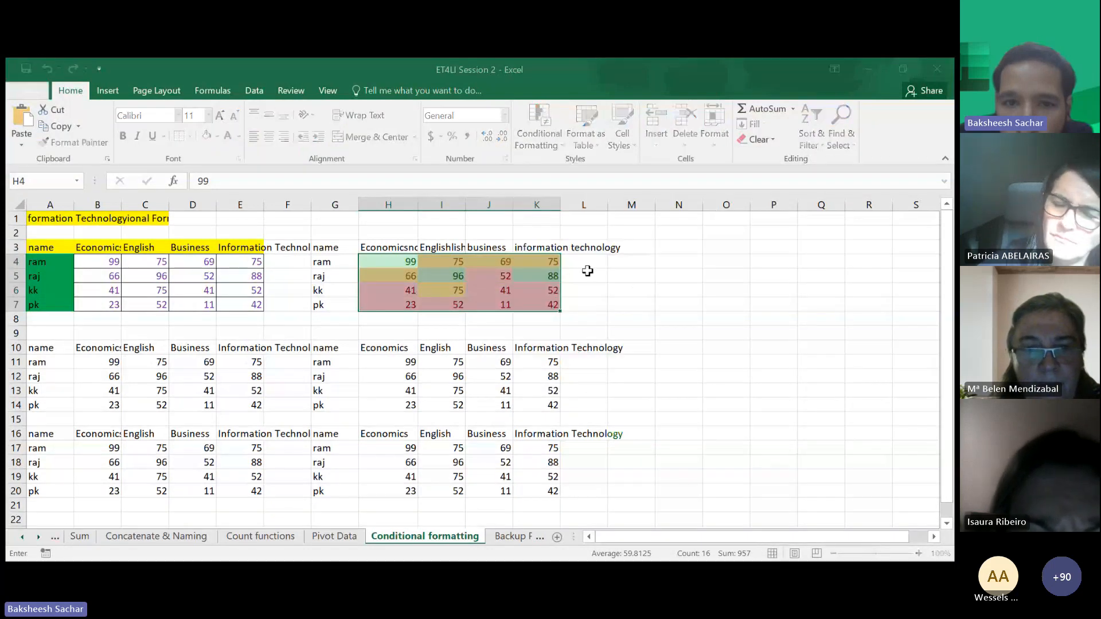
text(50)
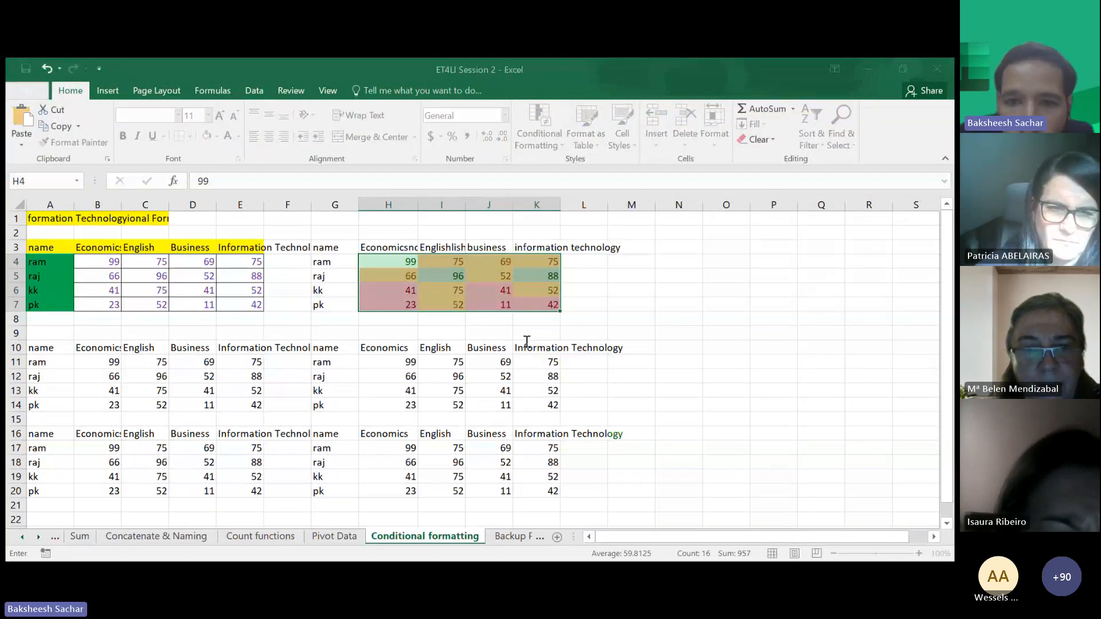
key(Return)
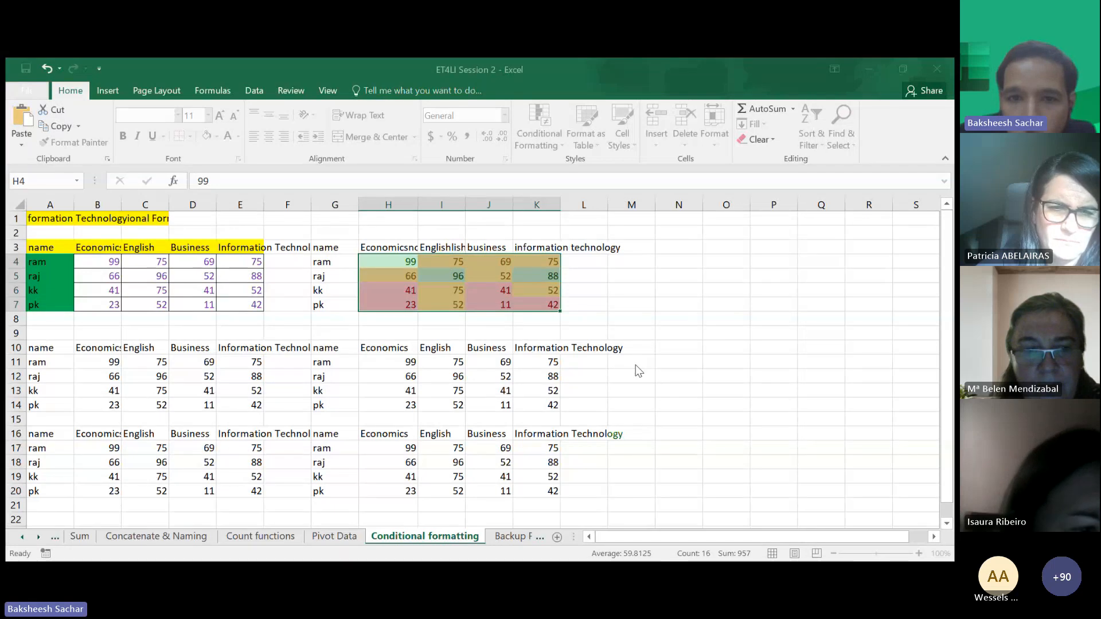
- Highlight cells in H11:K14 greater than 80 with green fill and dark green text
drag(401, 262, 526, 305)
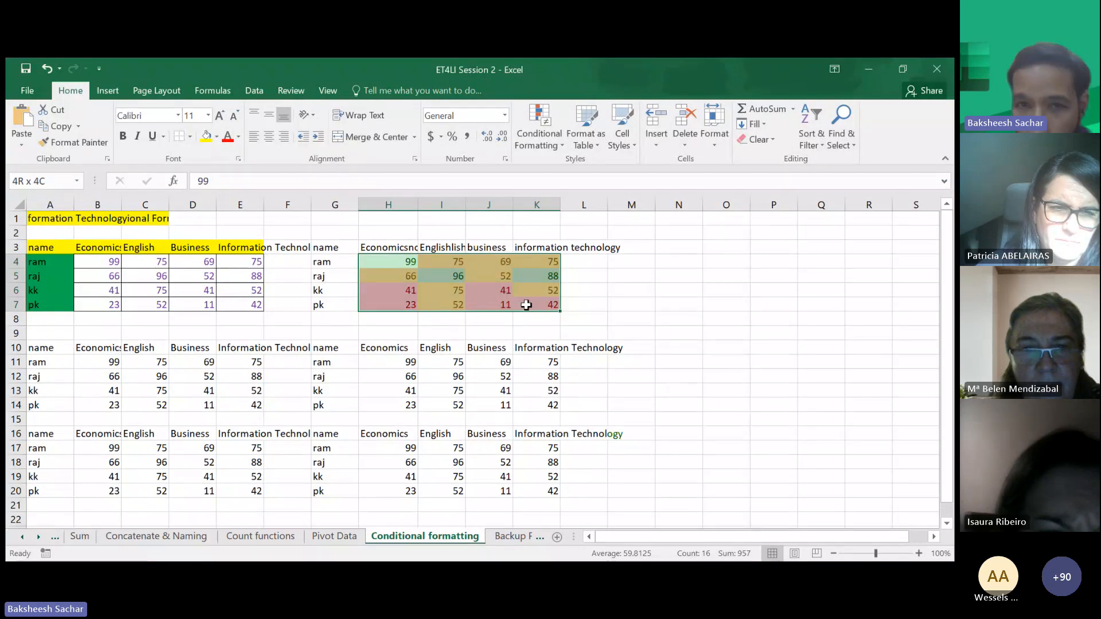
drag(530, 305, 530, 305)
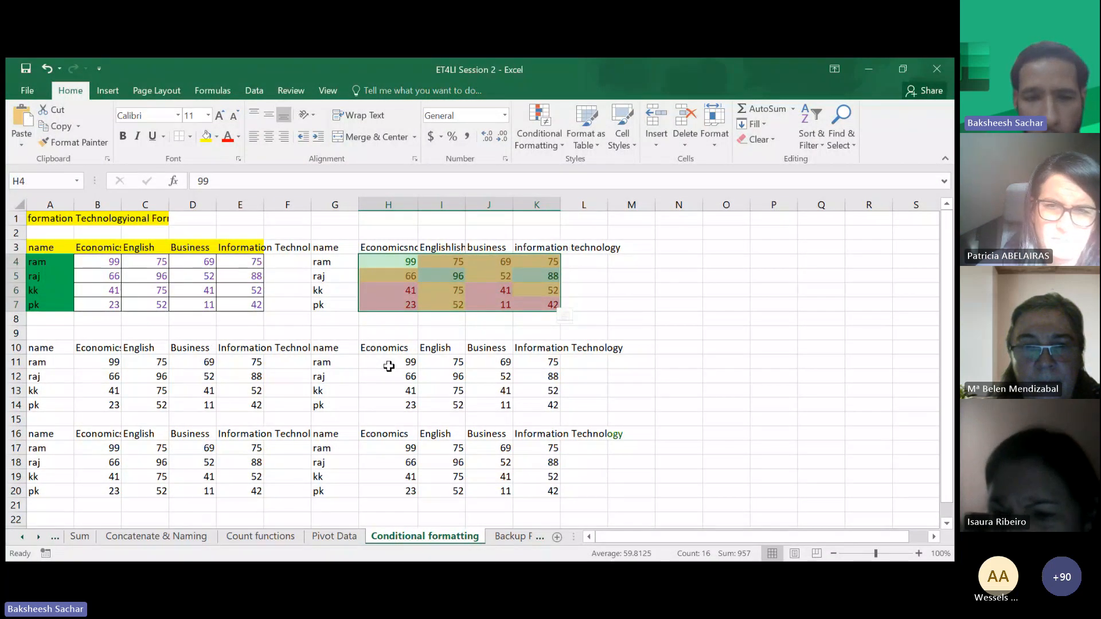
drag(386, 366, 558, 407)
click(539, 129)
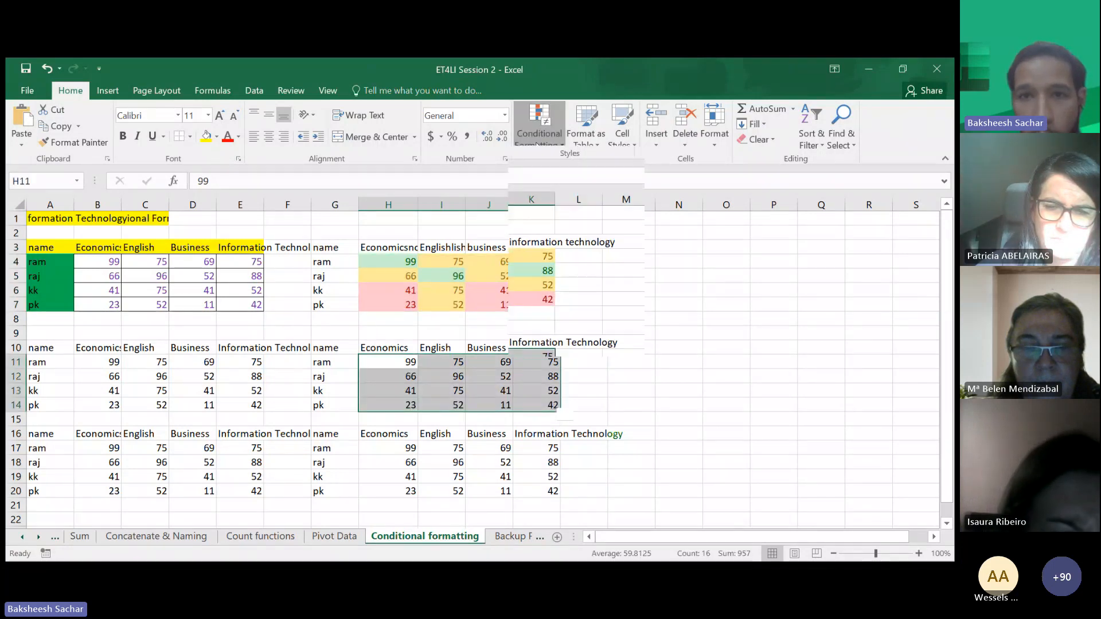
mouse_move(563, 171)
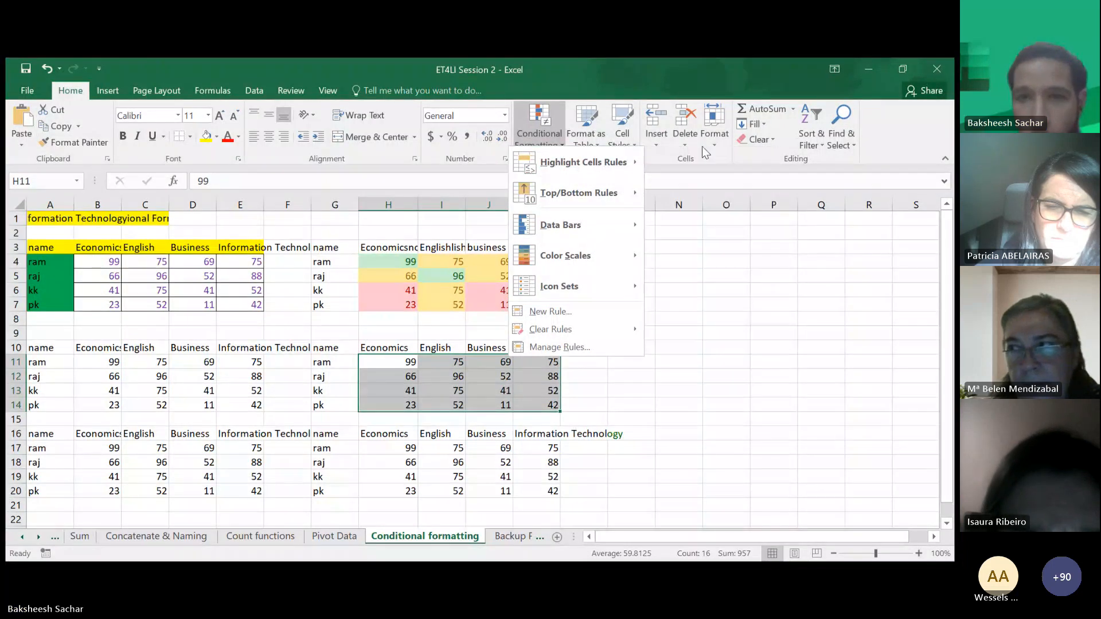
click(687, 165)
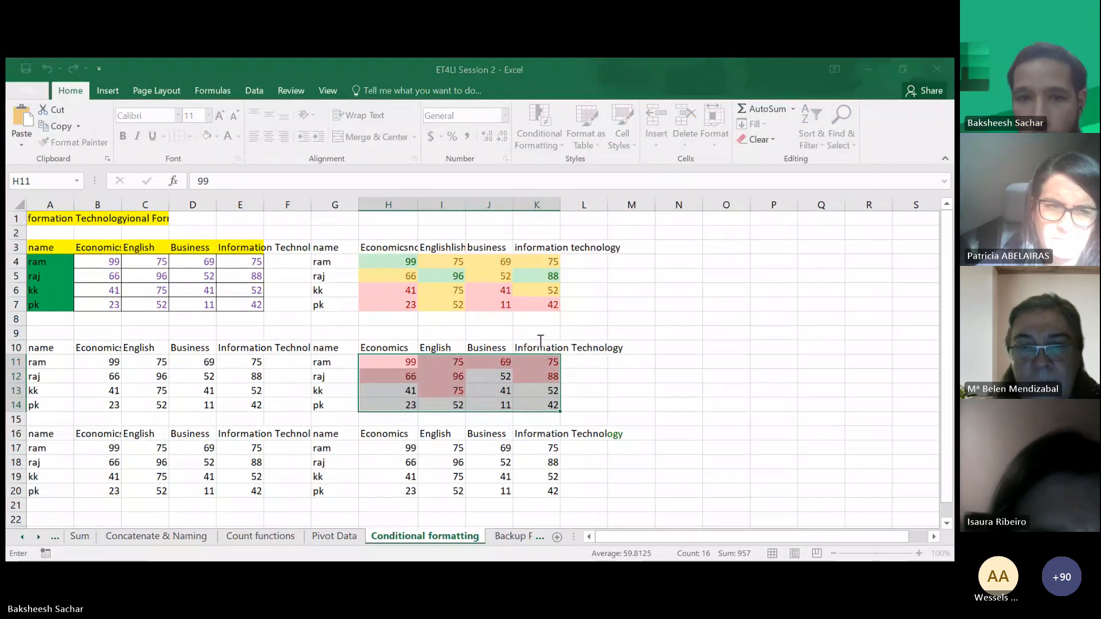
text(80)
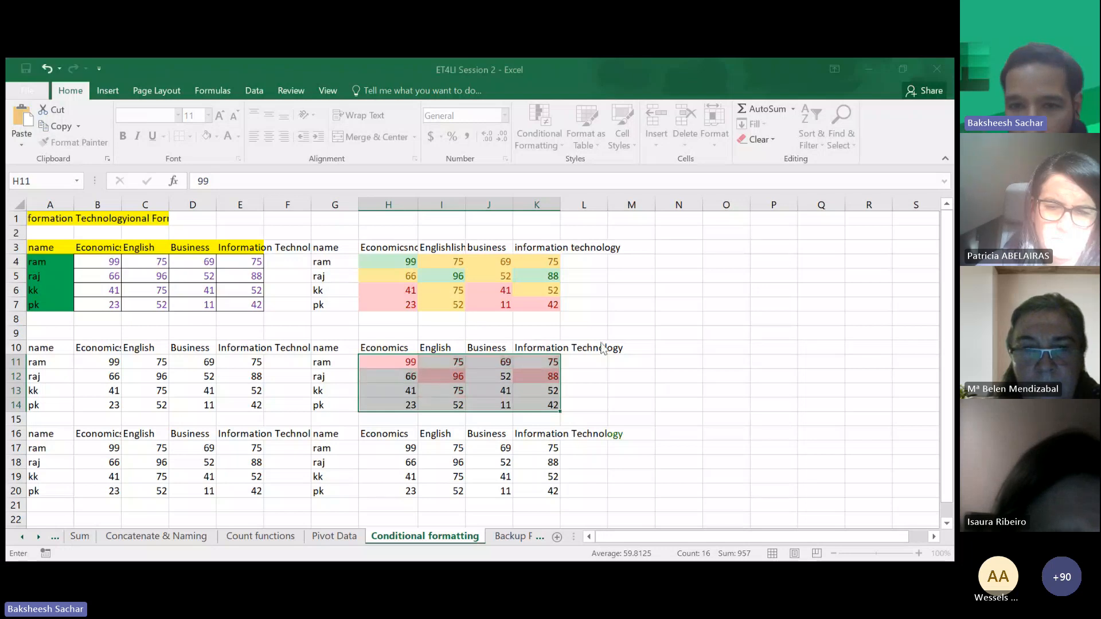
click(609, 344)
click(609, 374)
click(621, 371)
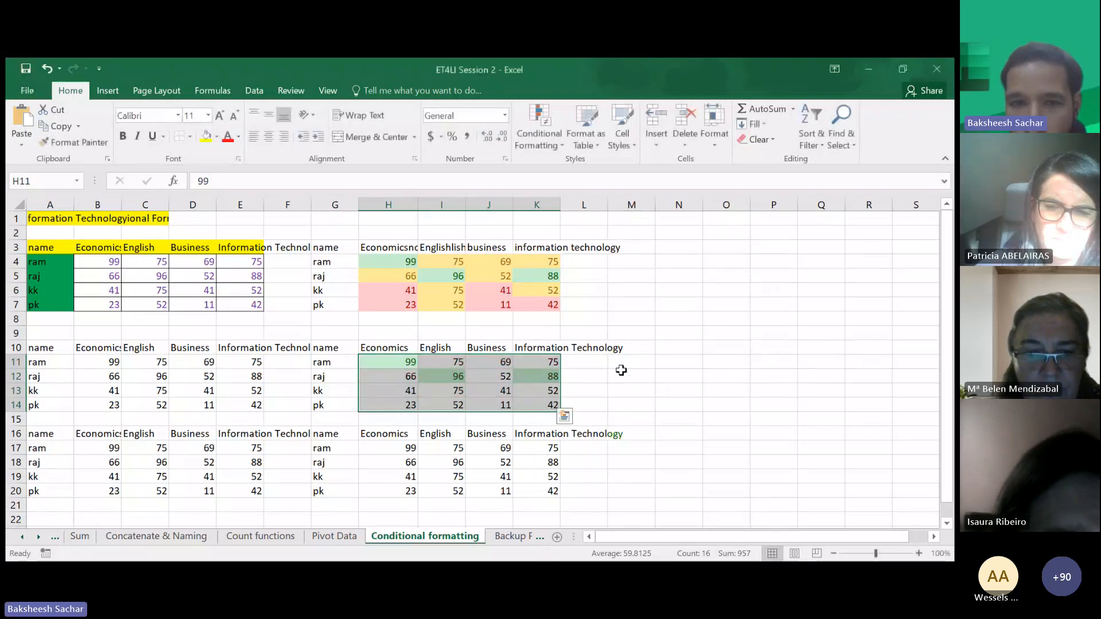
- Add a Between highlight rule on H11:K14 with yellow fill and dark yellow text
click(535, 144)
mouse_move(608, 163)
click(697, 224)
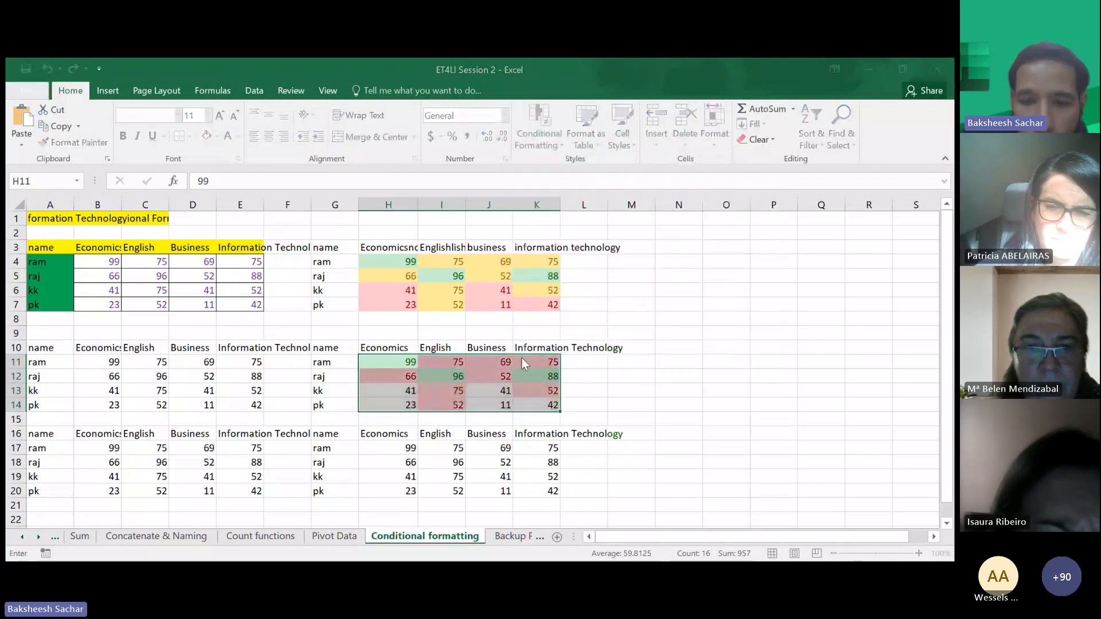
click(629, 349)
click(631, 367)
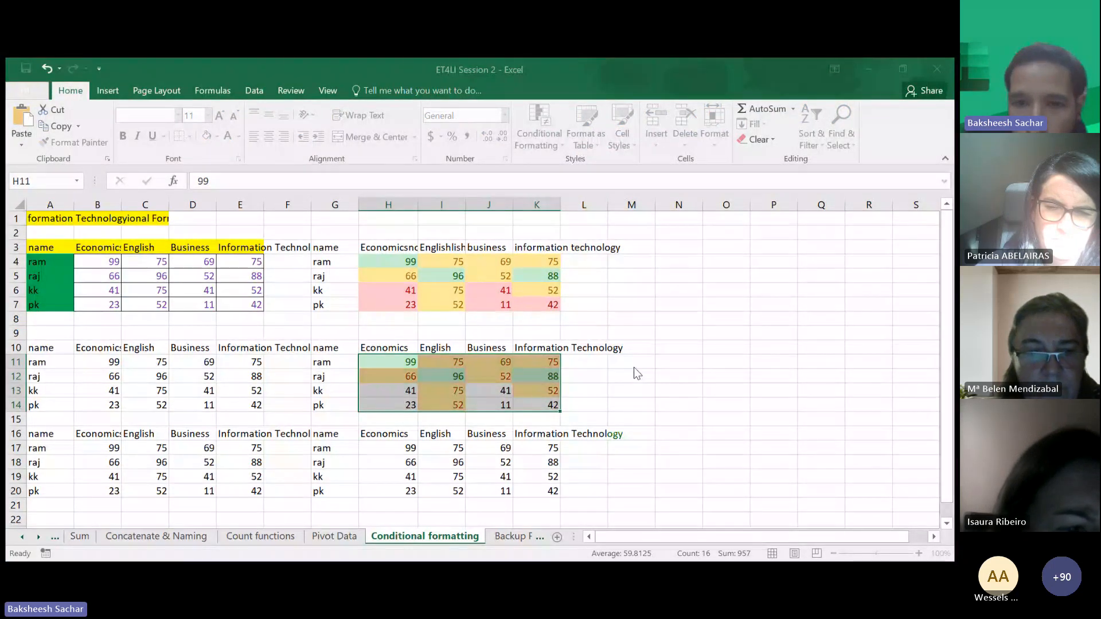
- Highlight cells in H11:K14 less than 50 with light red fill and dark red text
click(553, 141)
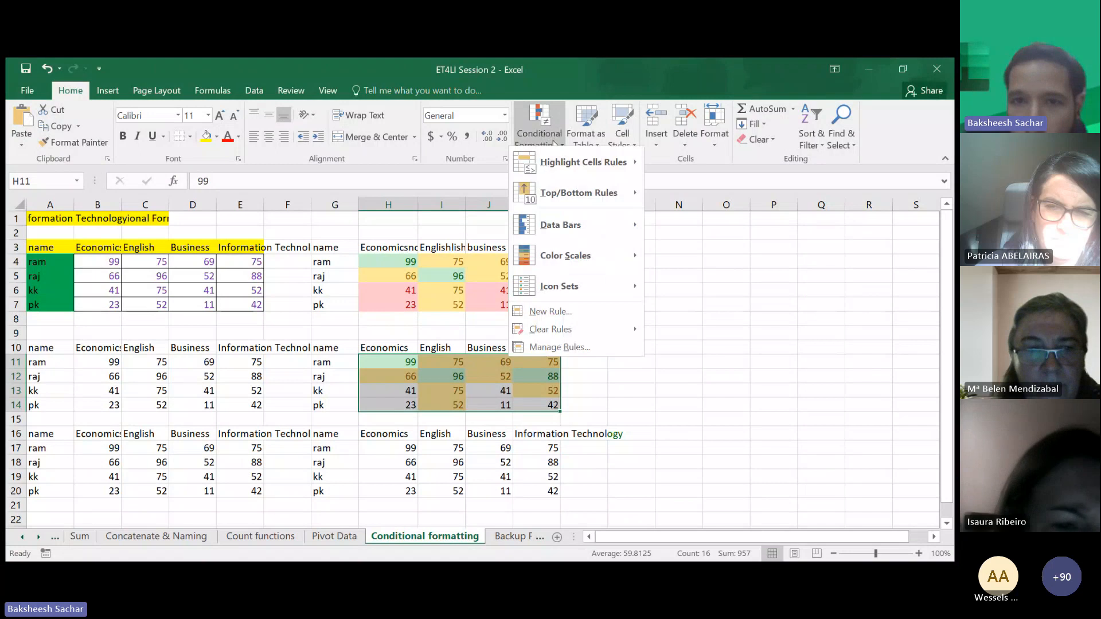
mouse_move(563, 166)
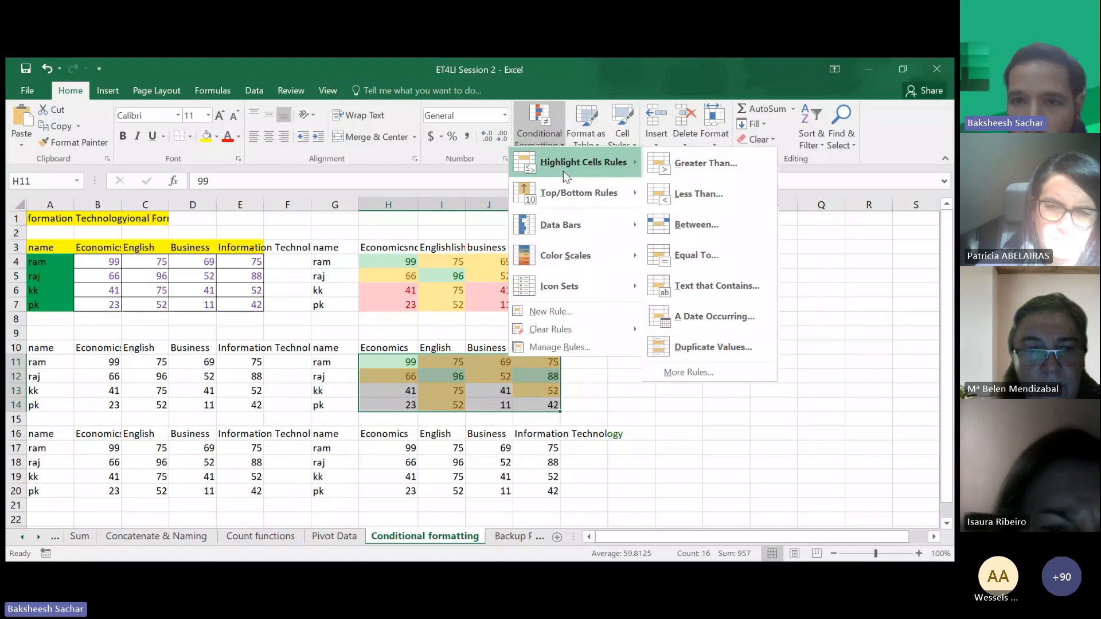
click(683, 229)
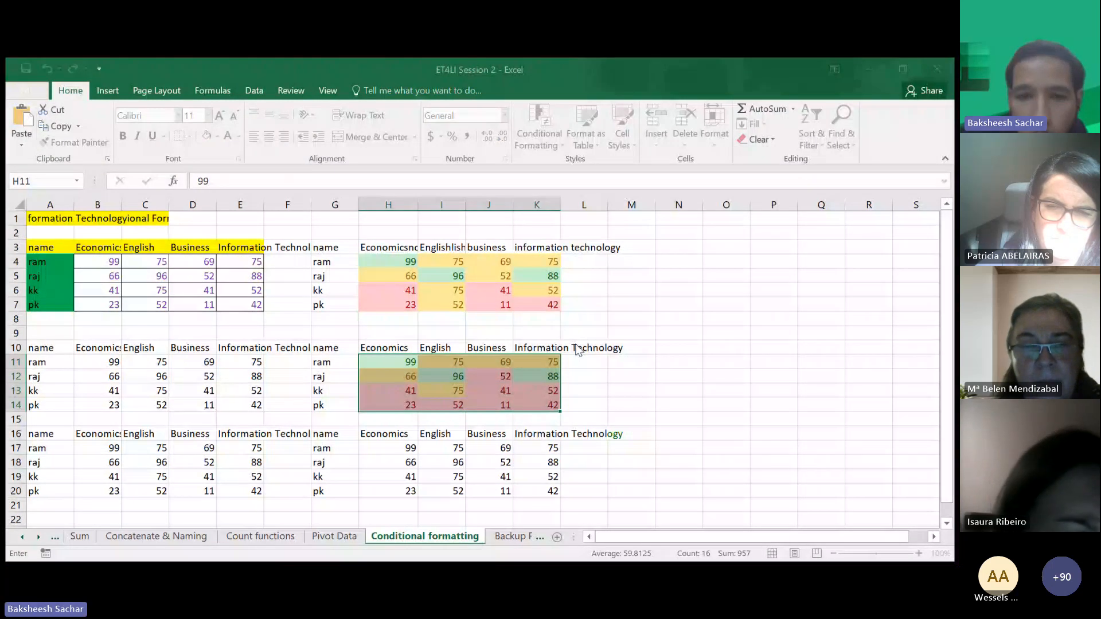
text(50)
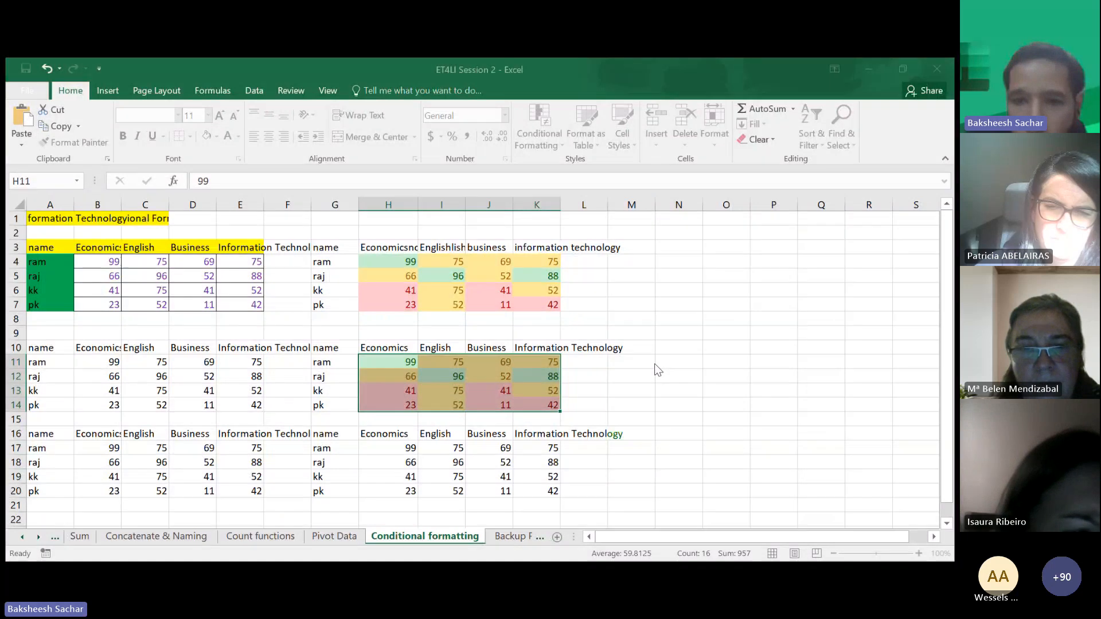
key(Return)
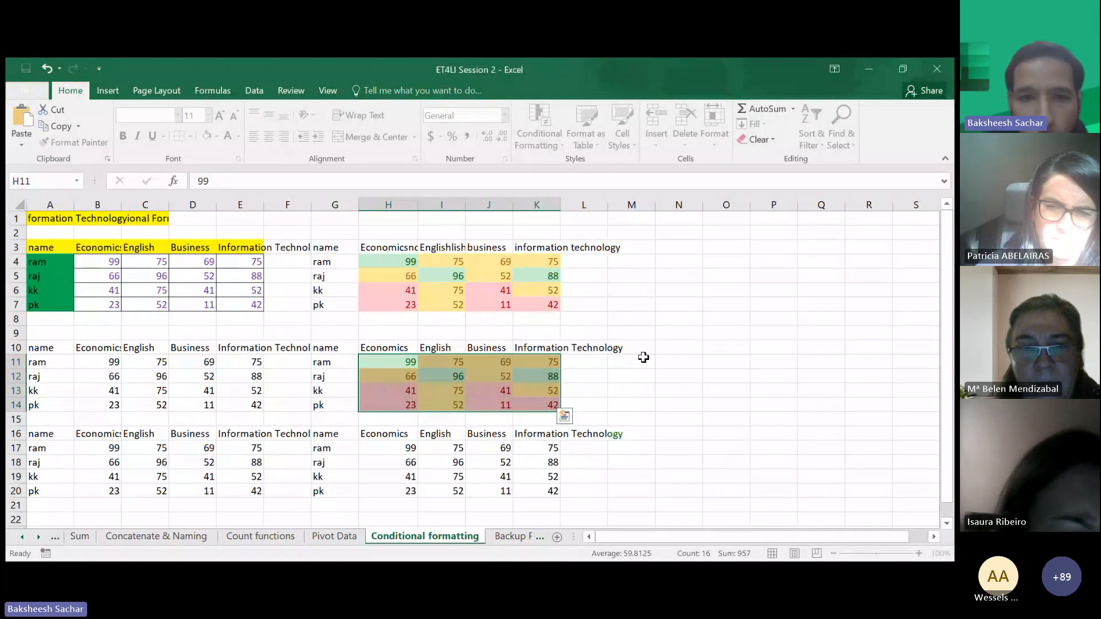
click(409, 450)
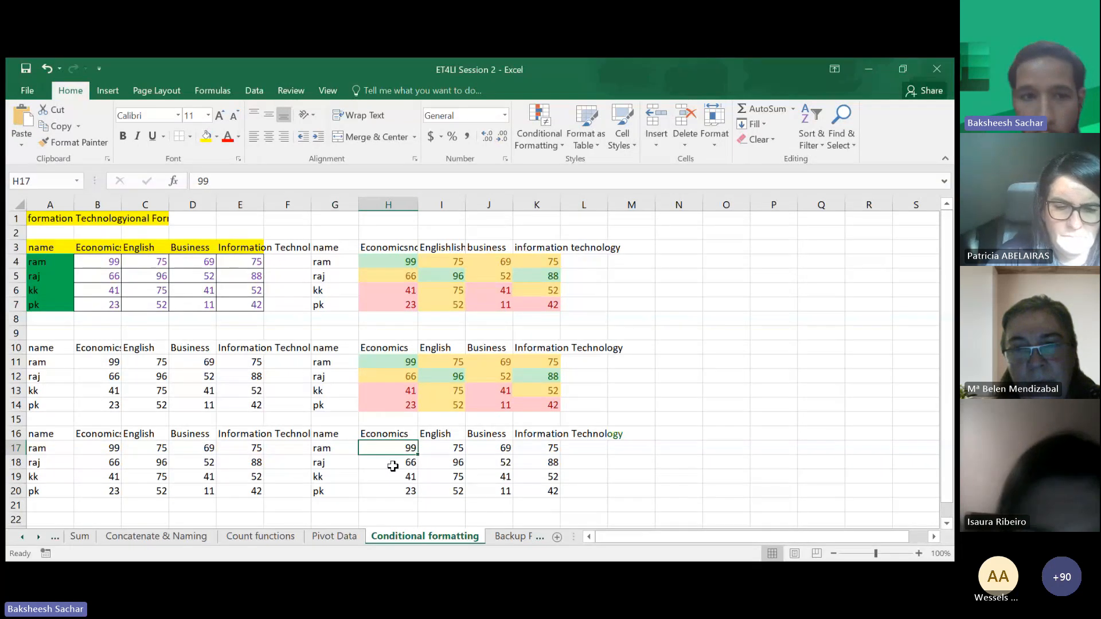
drag(94, 361, 240, 407)
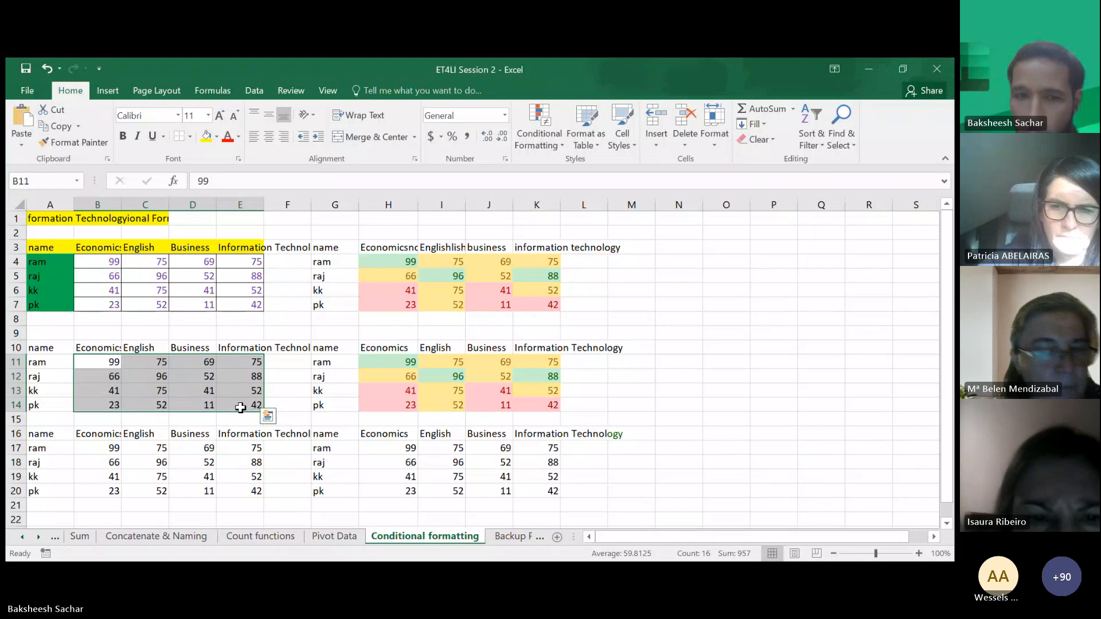
key(alt+Tab)
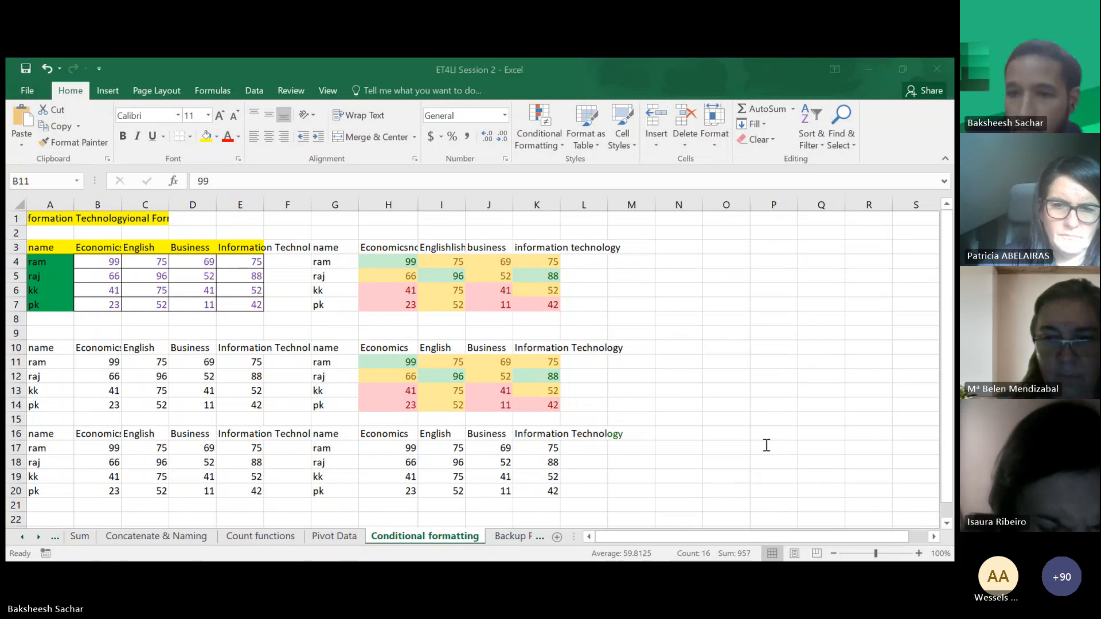
click(878, 77)
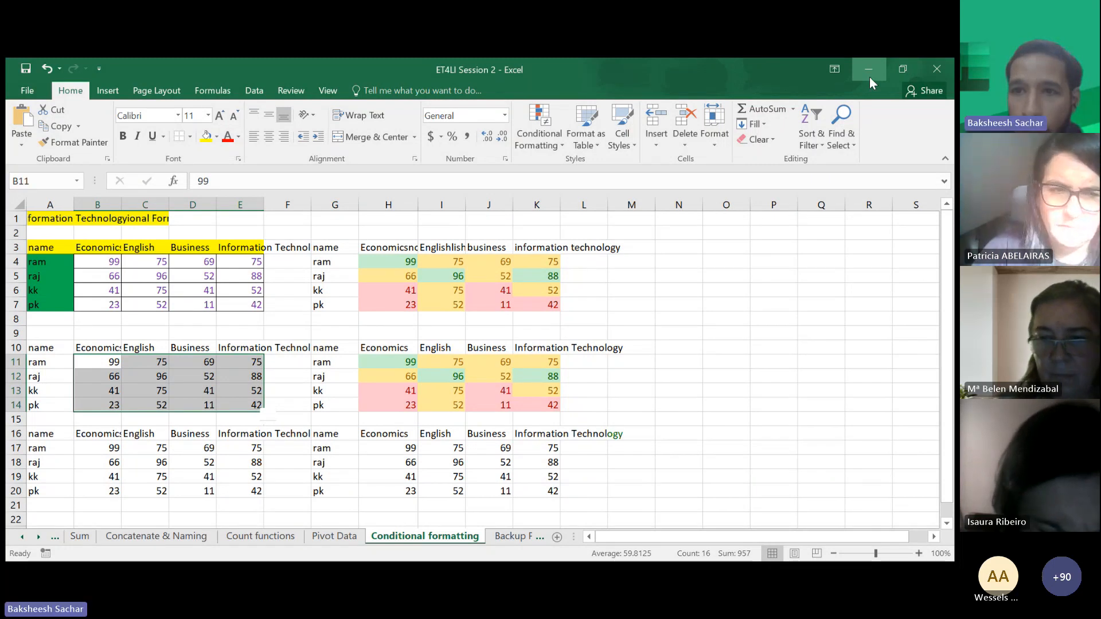
click(870, 77)
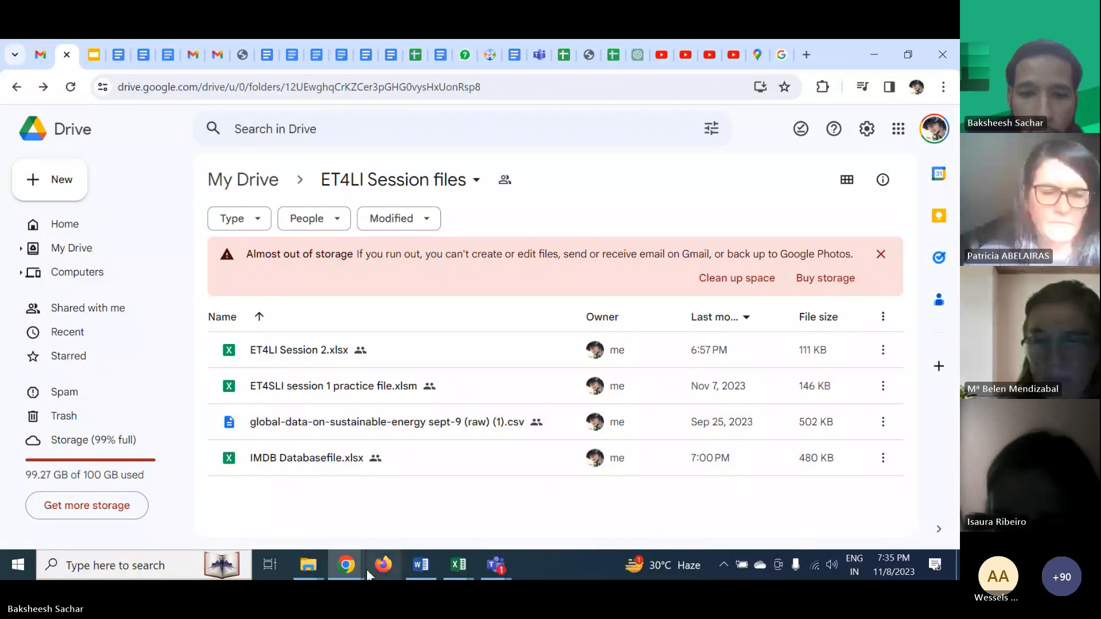
click(458, 568)
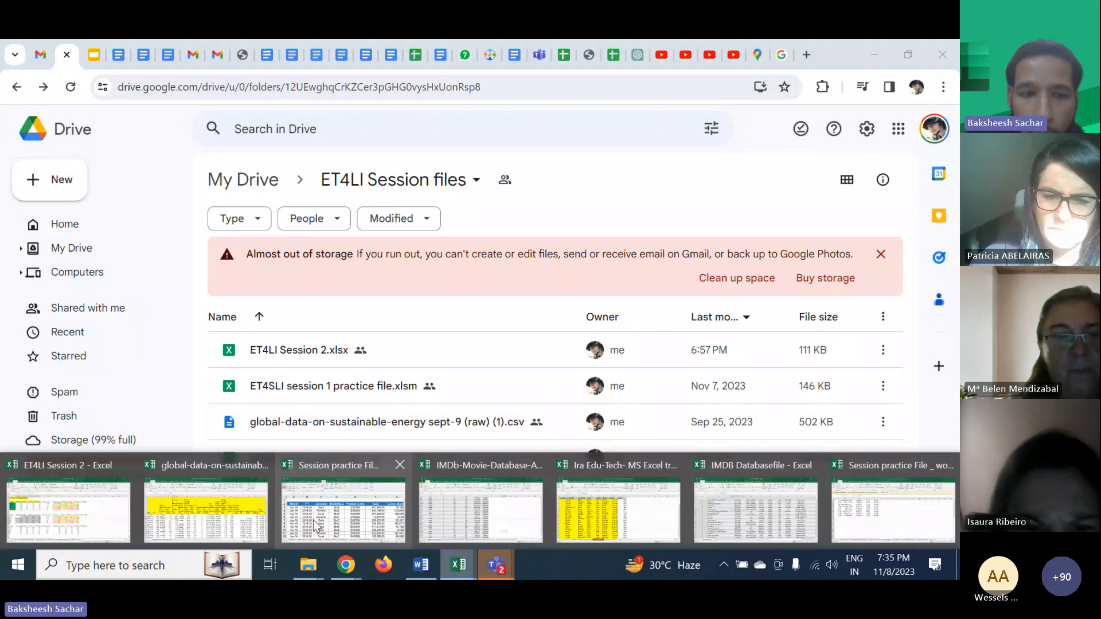
click(68, 510)
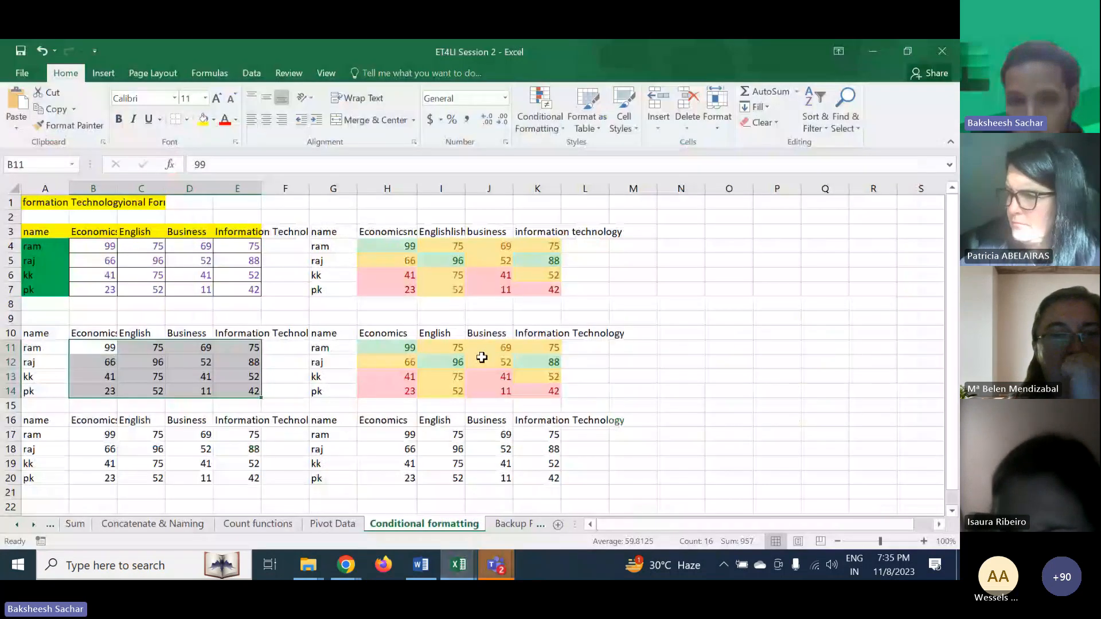
click(537, 376)
click(924, 353)
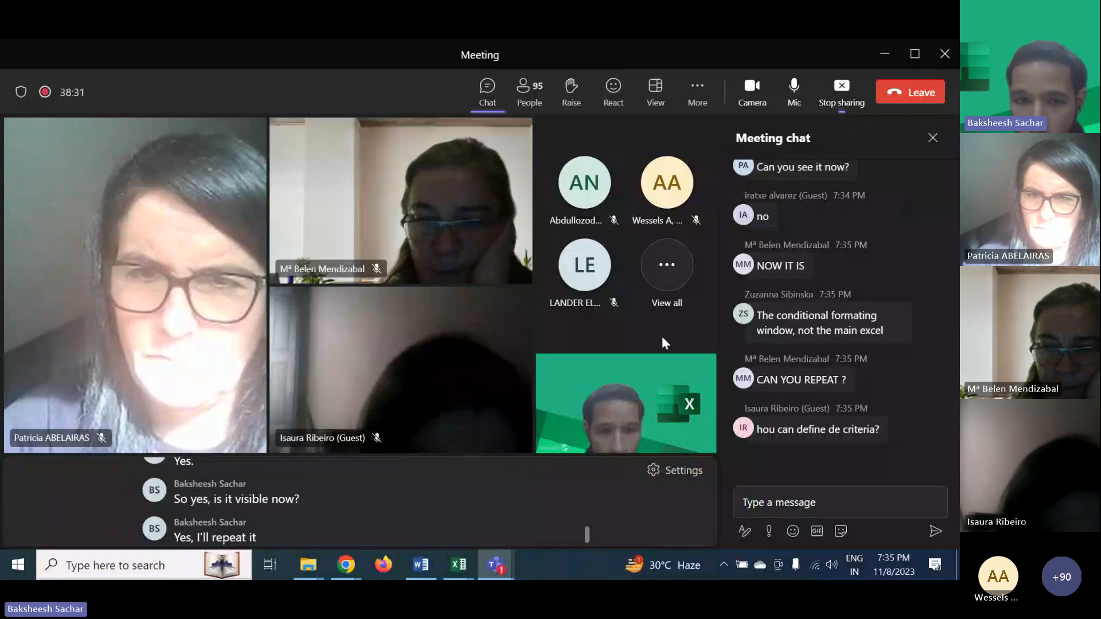
click(885, 53)
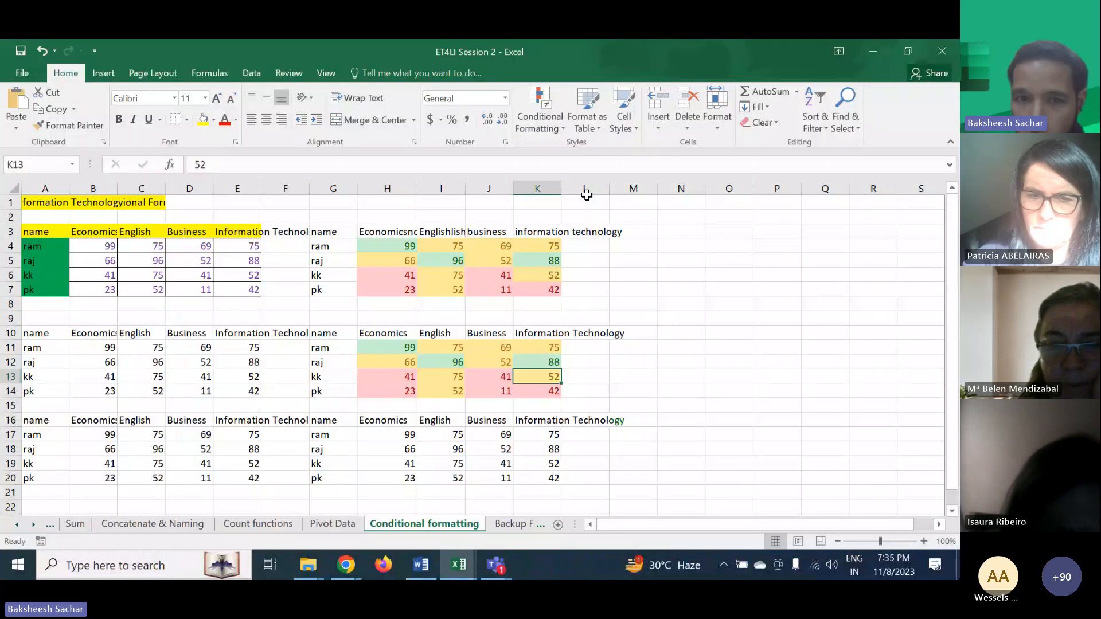
click(444, 319)
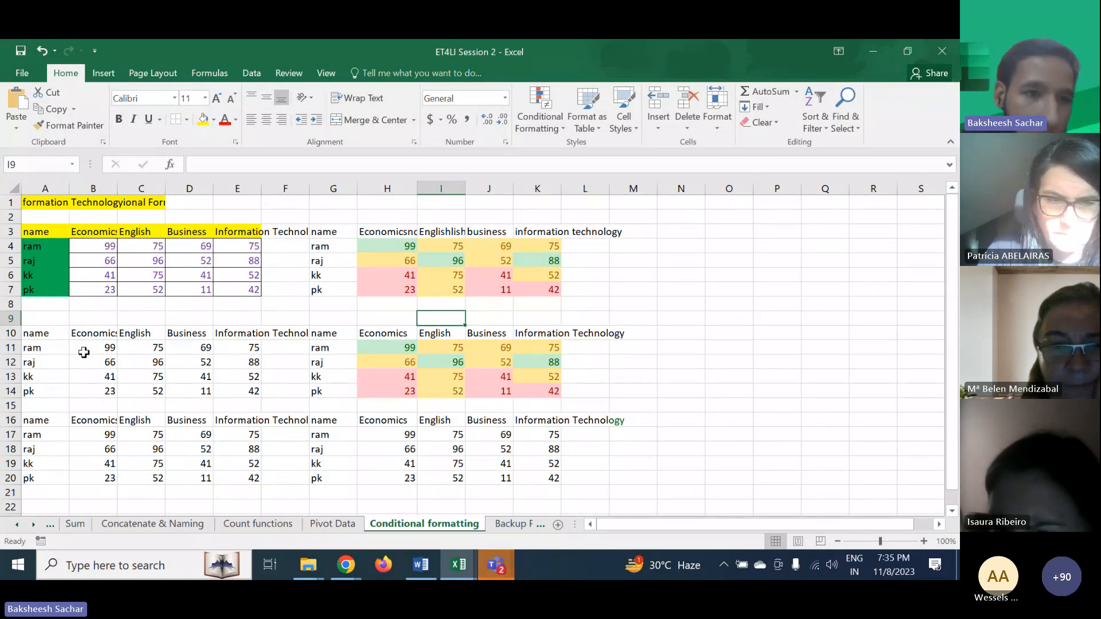
- Widen column B so the Economics header fits in the second score table
drag(84, 350, 241, 378)
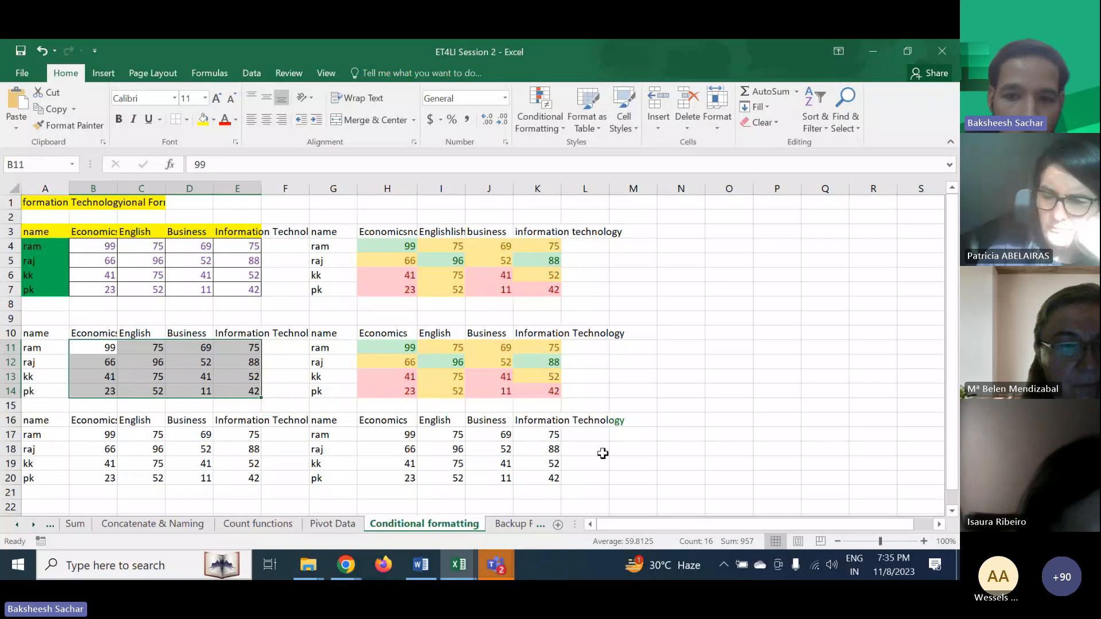
click(747, 356)
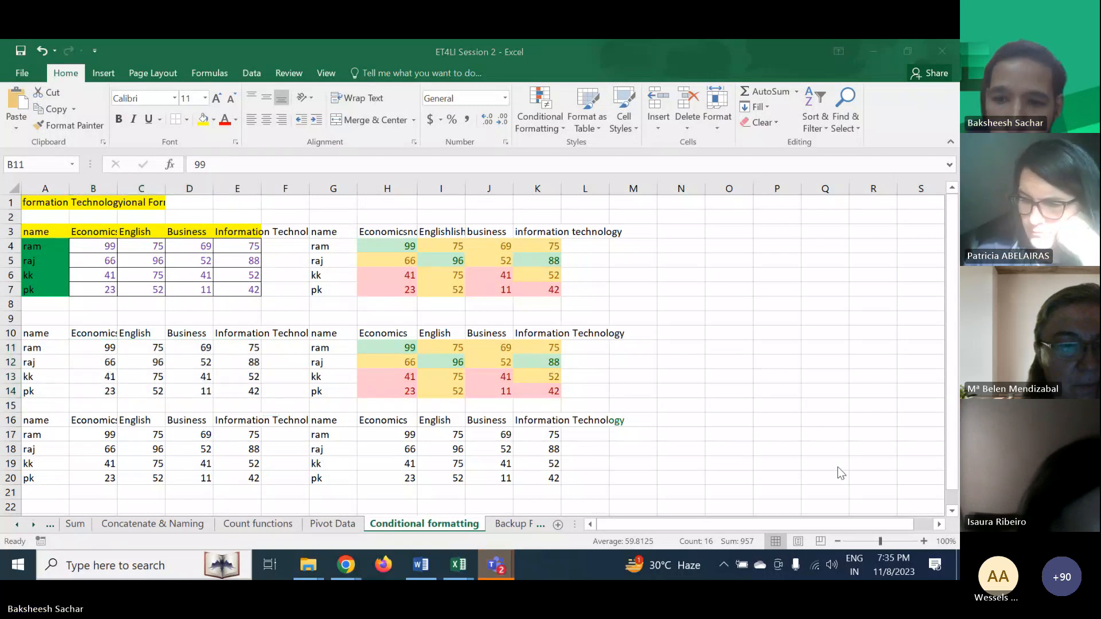
click(924, 541)
click(924, 542)
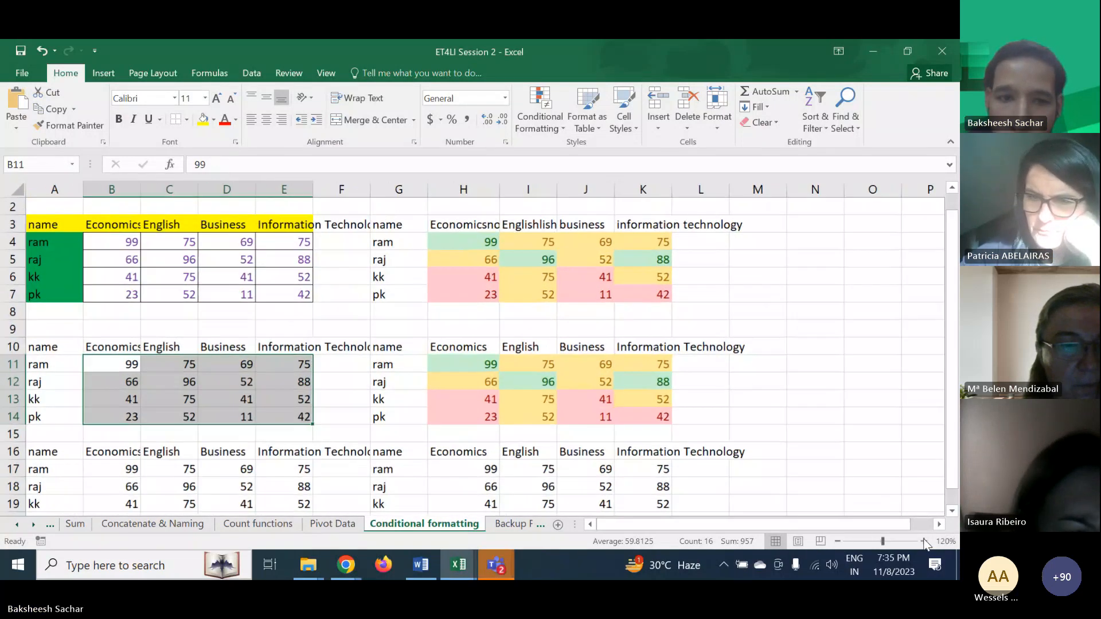
click(924, 542)
click(924, 542)
click(925, 542)
click(924, 542)
click(924, 541)
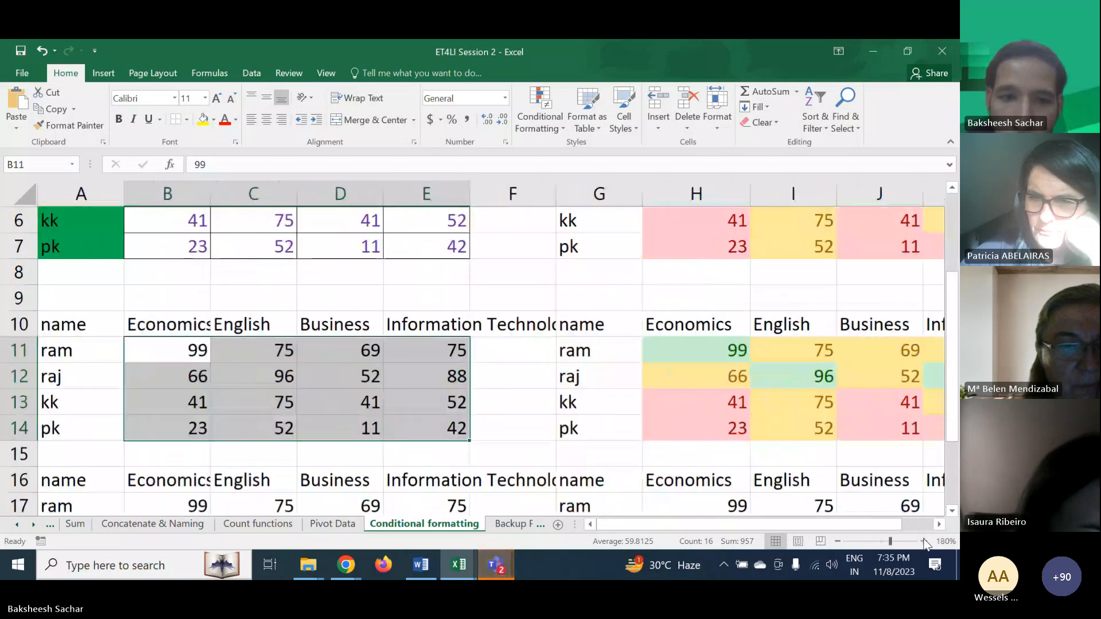
click(924, 542)
click(924, 542)
scroll(641, 504, left, 1)
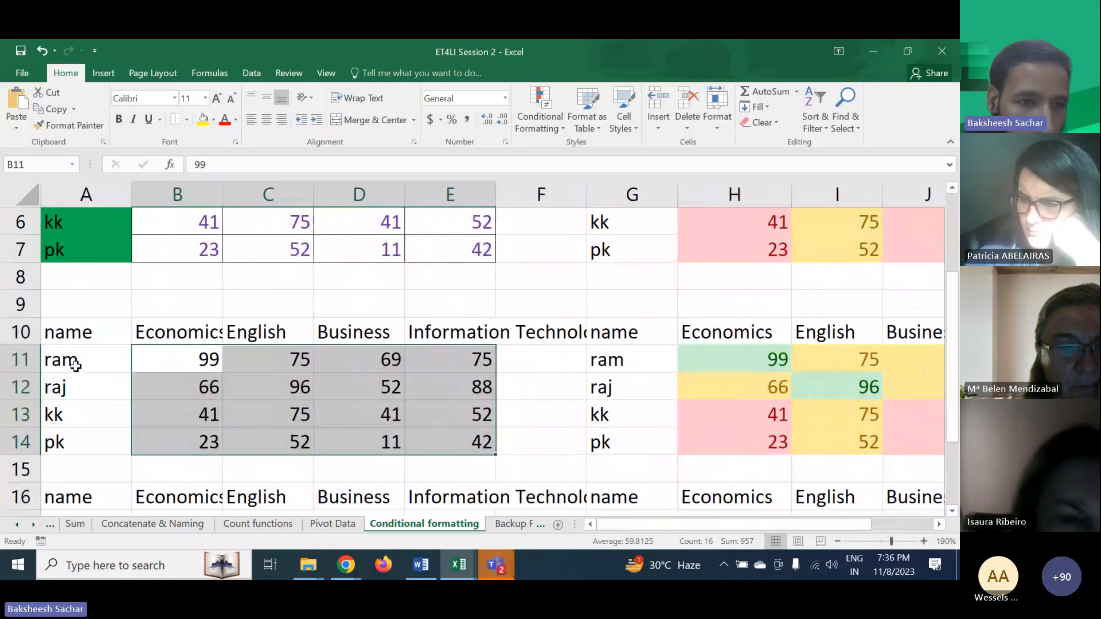
drag(223, 193, 246, 197)
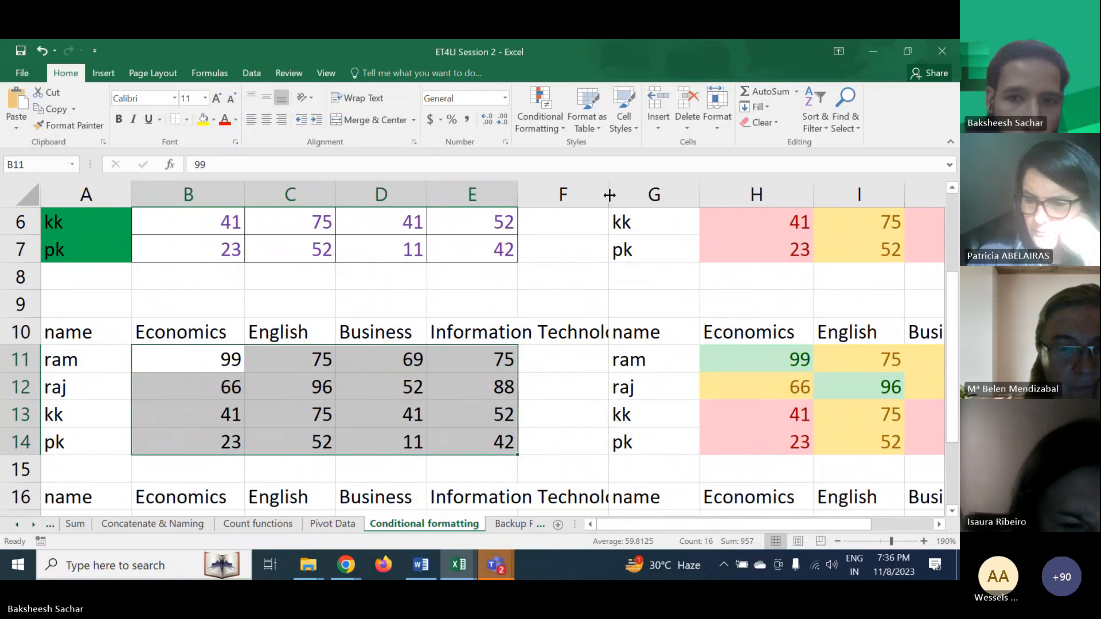
- Wrap the Information Technology header in E10, widen column E, and reduce row 10's height to fit
click(468, 328)
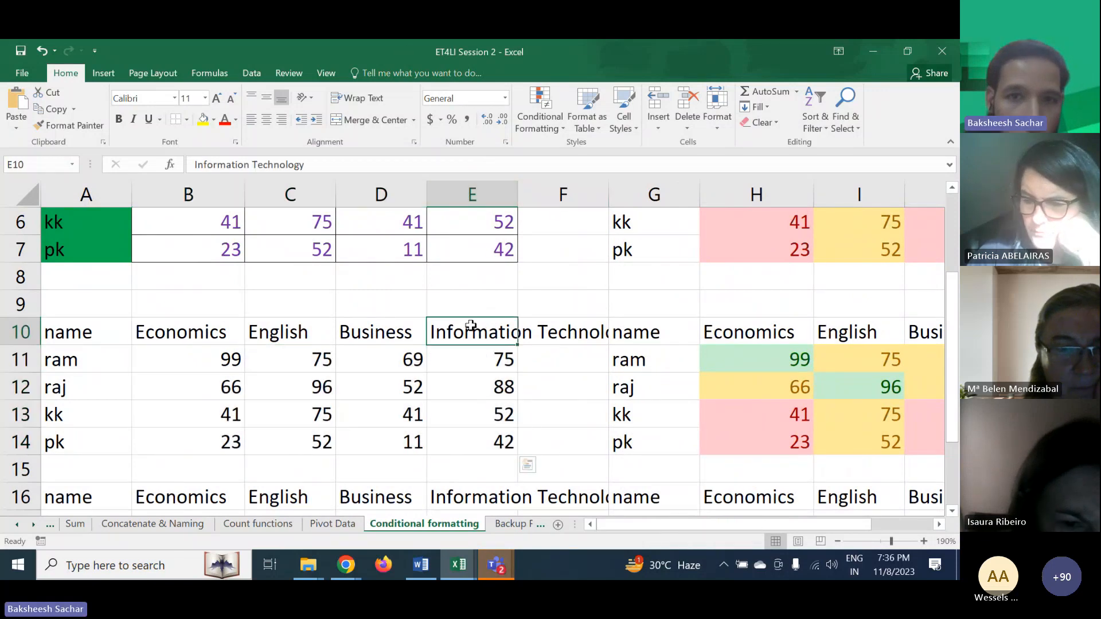
click(379, 99)
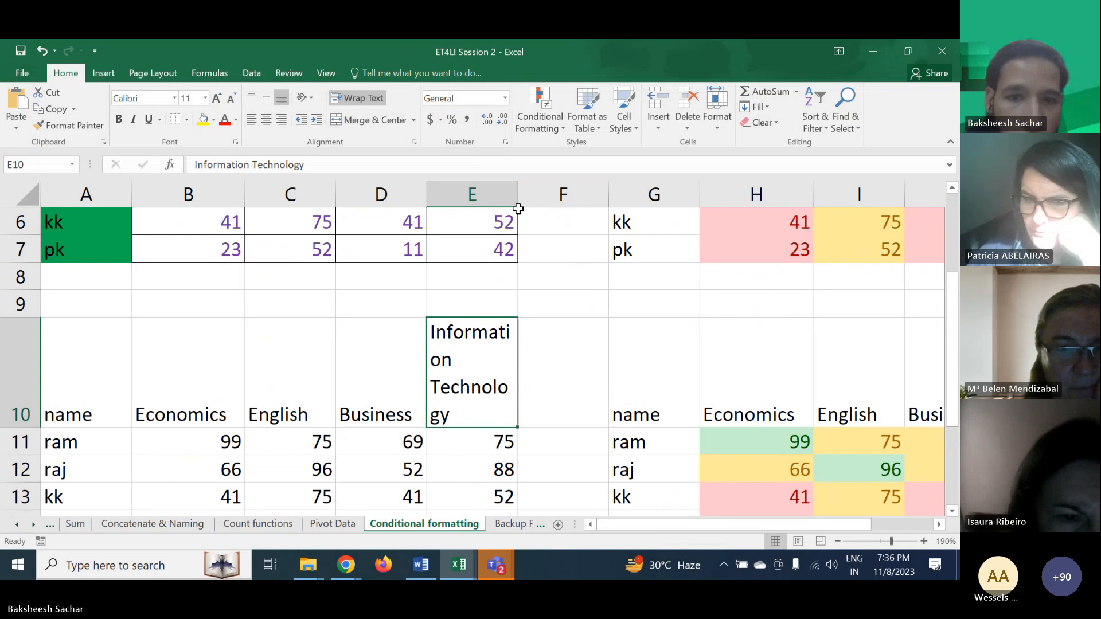
drag(516, 189, 562, 189)
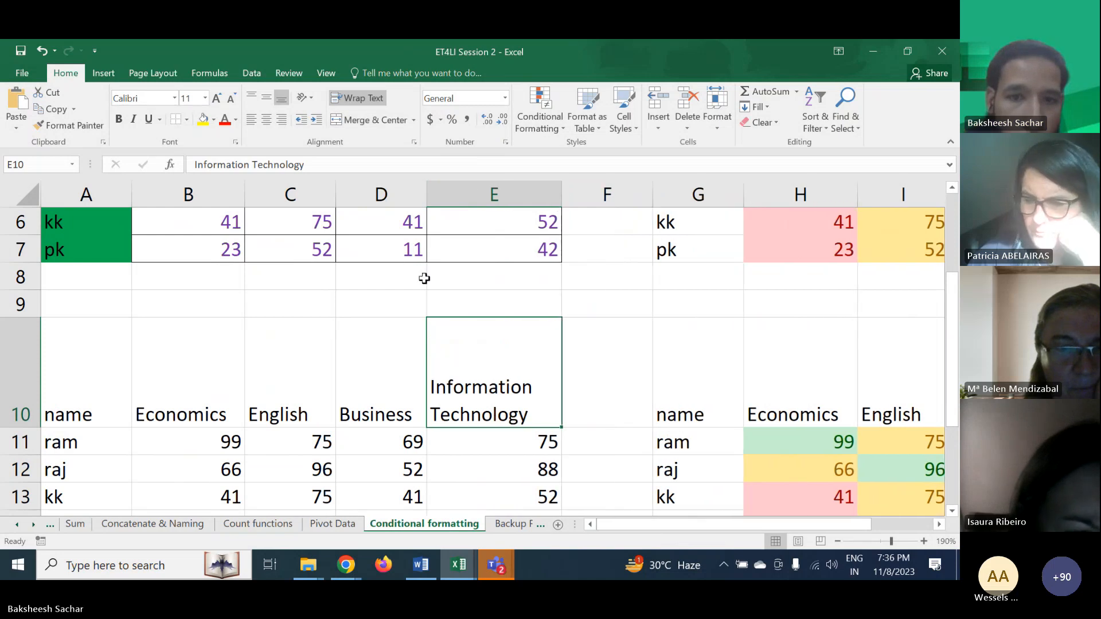
drag(16, 428, 17, 374)
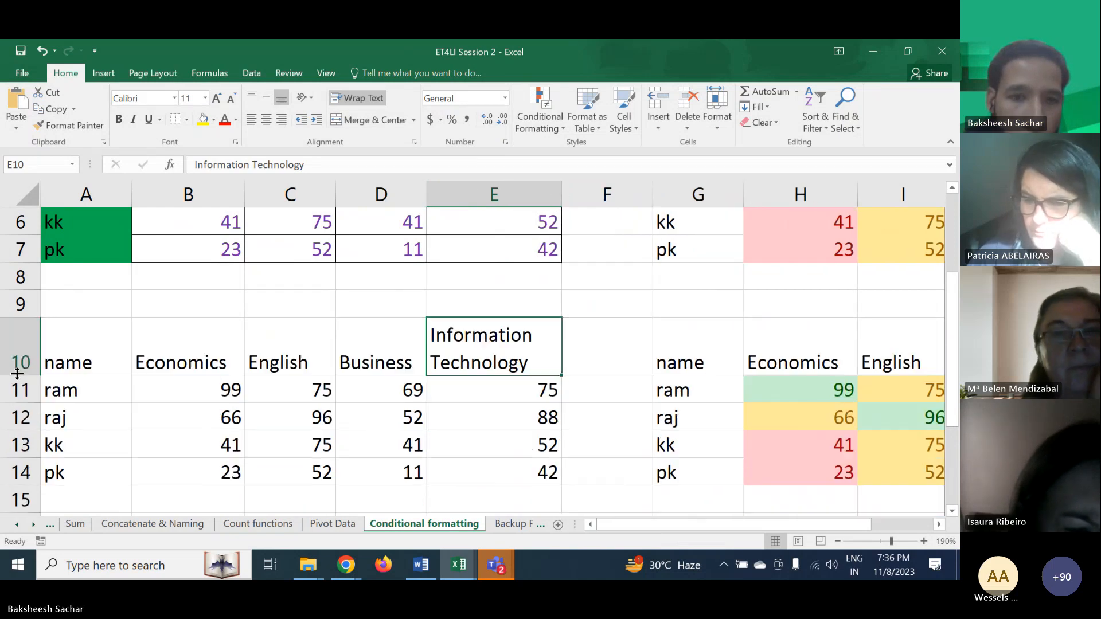
- Highlight cells in B11:E14 greater than 80 with green fill and dark green text
click(254, 432)
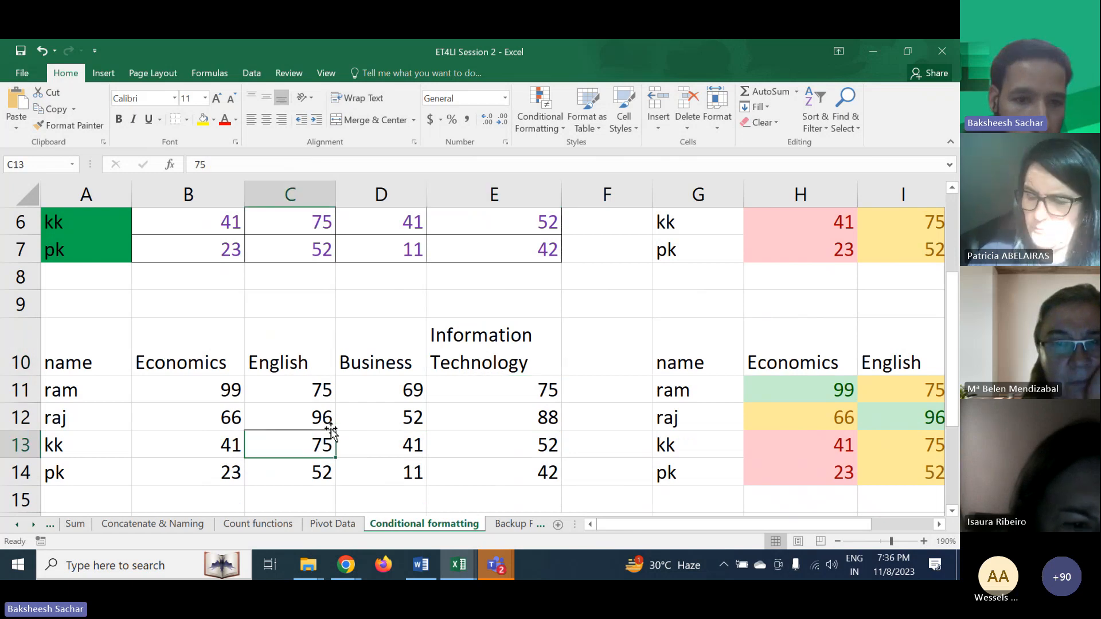
scroll(315, 402, down, 1)
drag(202, 312, 518, 383)
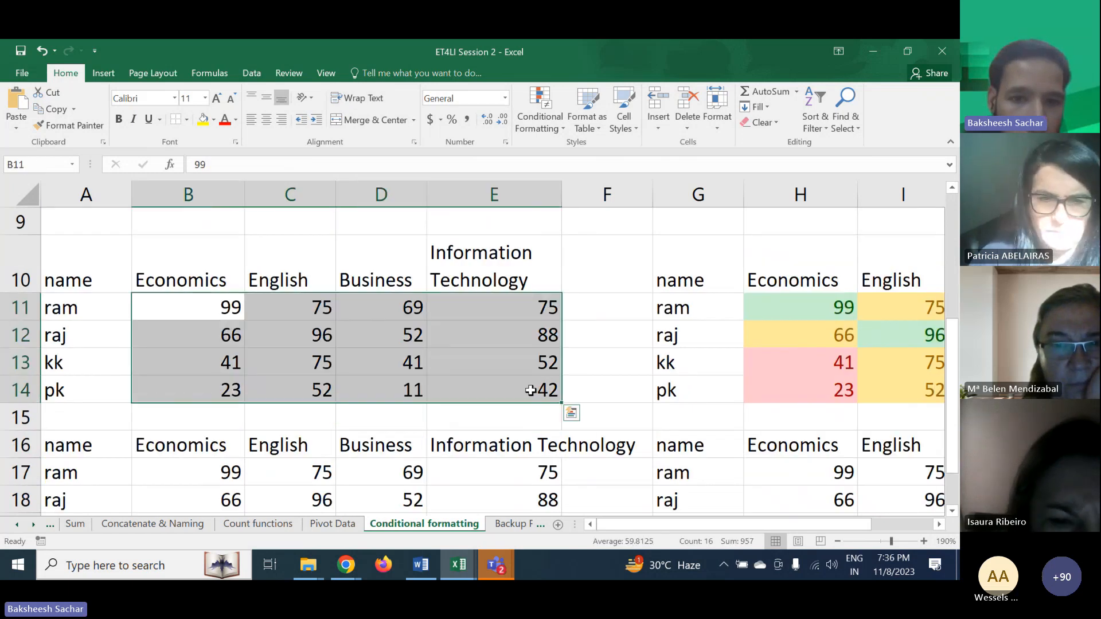
click(552, 123)
mouse_move(554, 155)
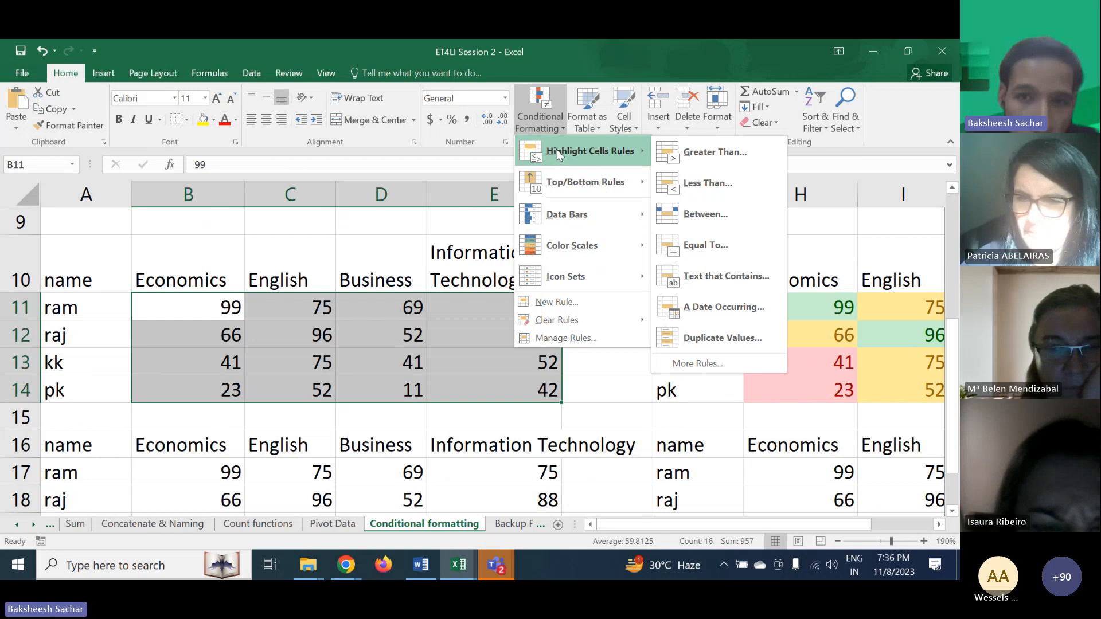
click(704, 167)
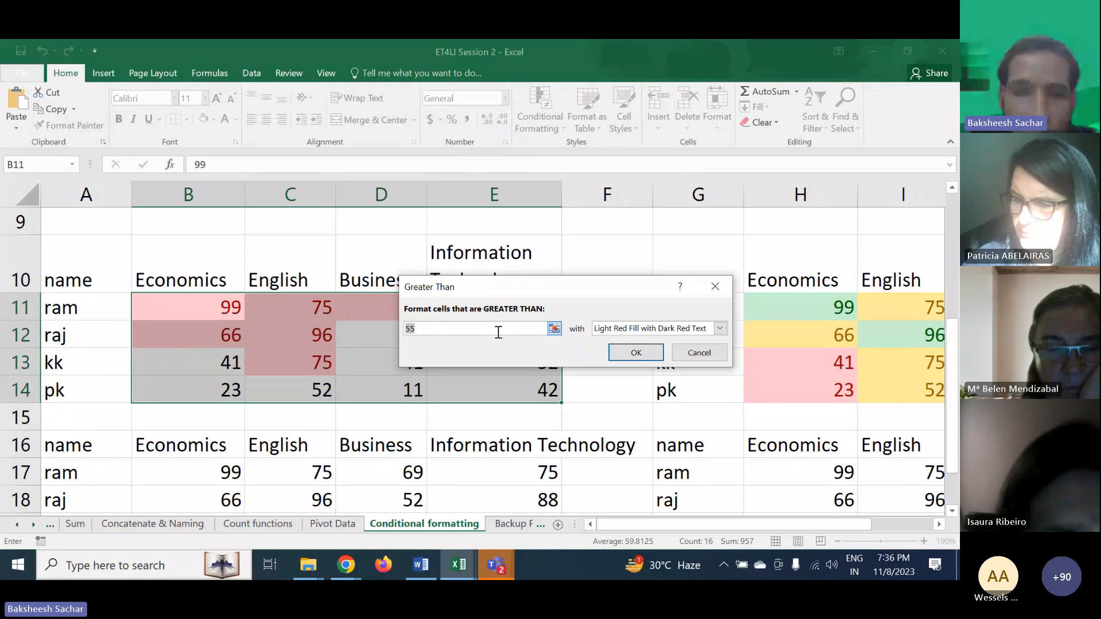
text(80)
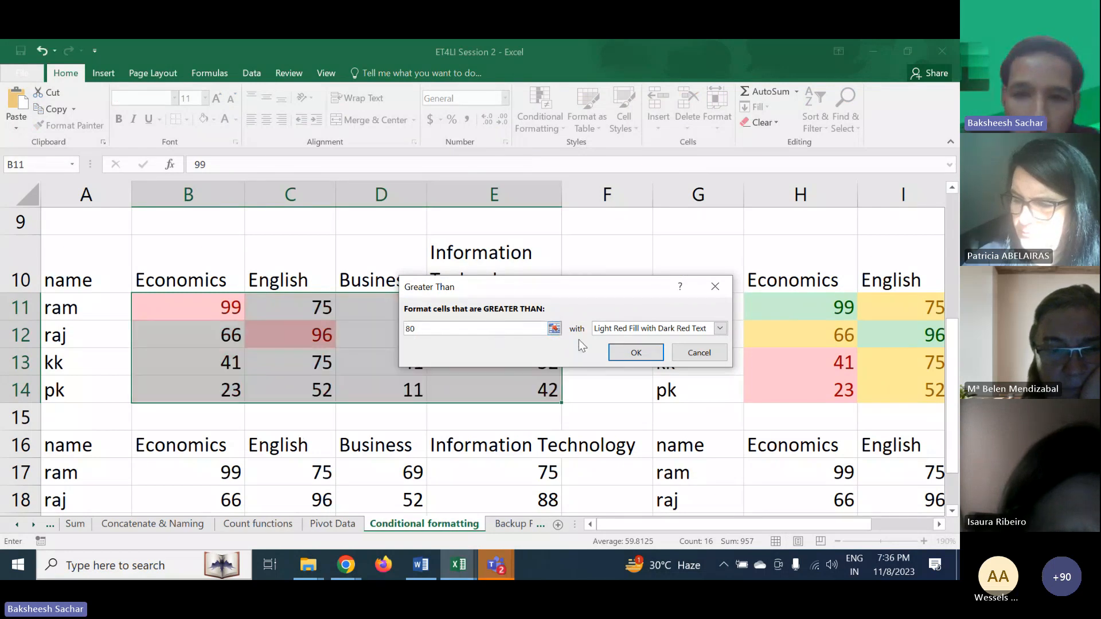
click(719, 328)
click(617, 364)
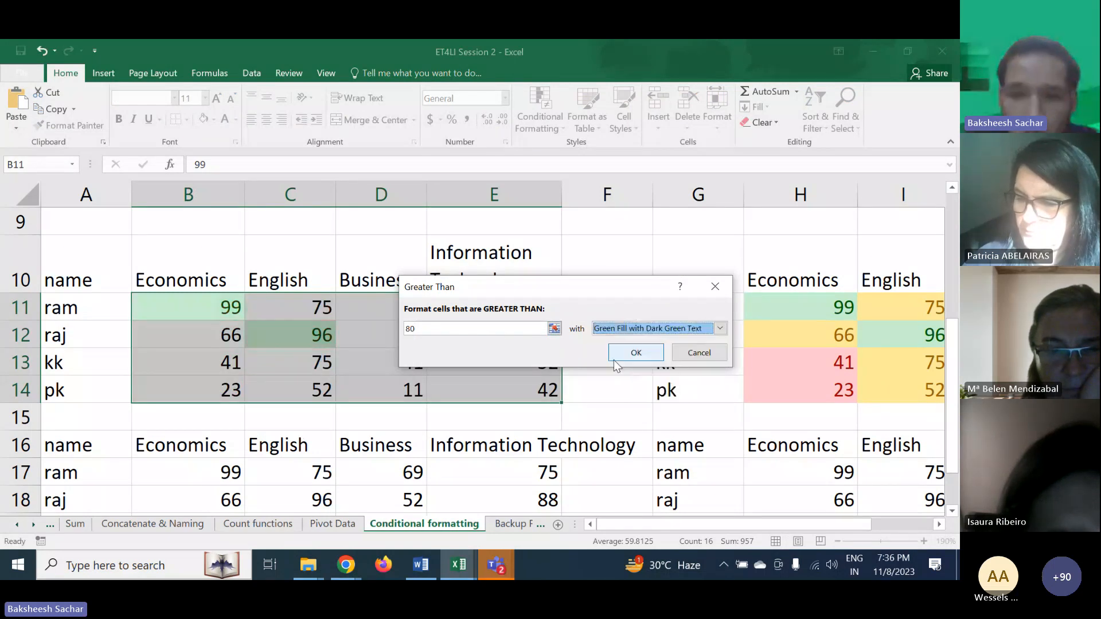
click(631, 351)
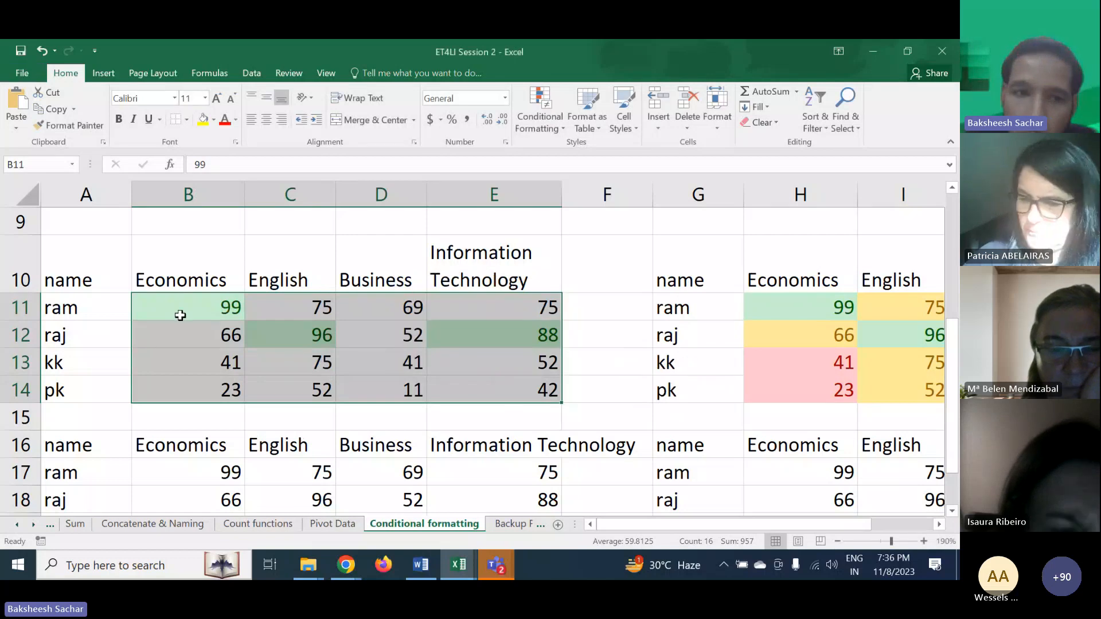
- Highlight cells in B11:E14 between 50 and 79 with yellow fill and dark yellow text
drag(182, 313, 475, 385)
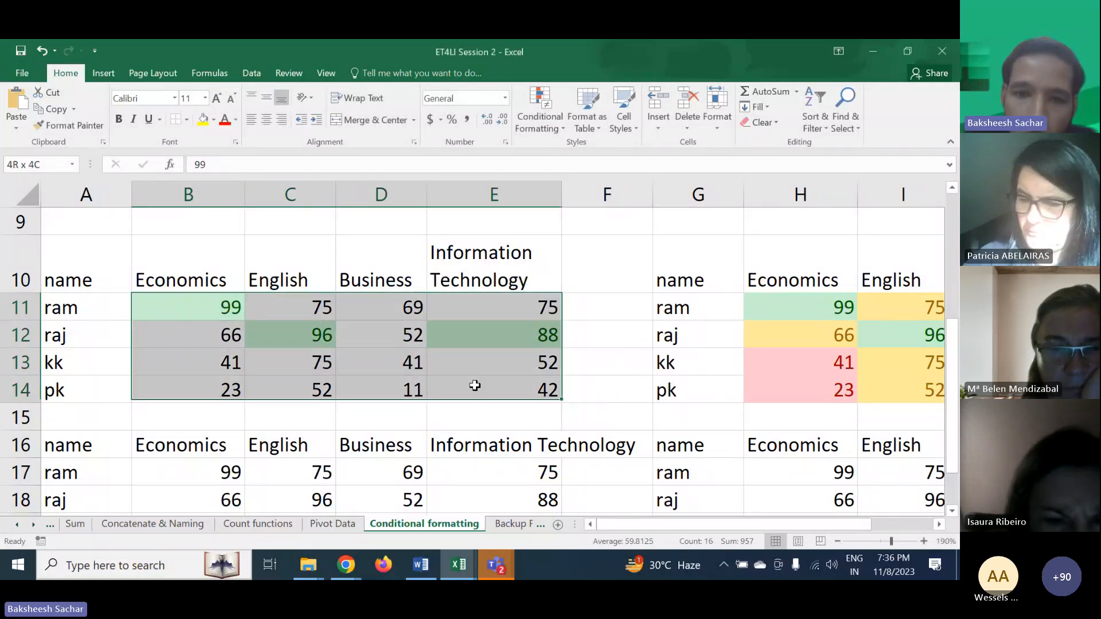
click(539, 132)
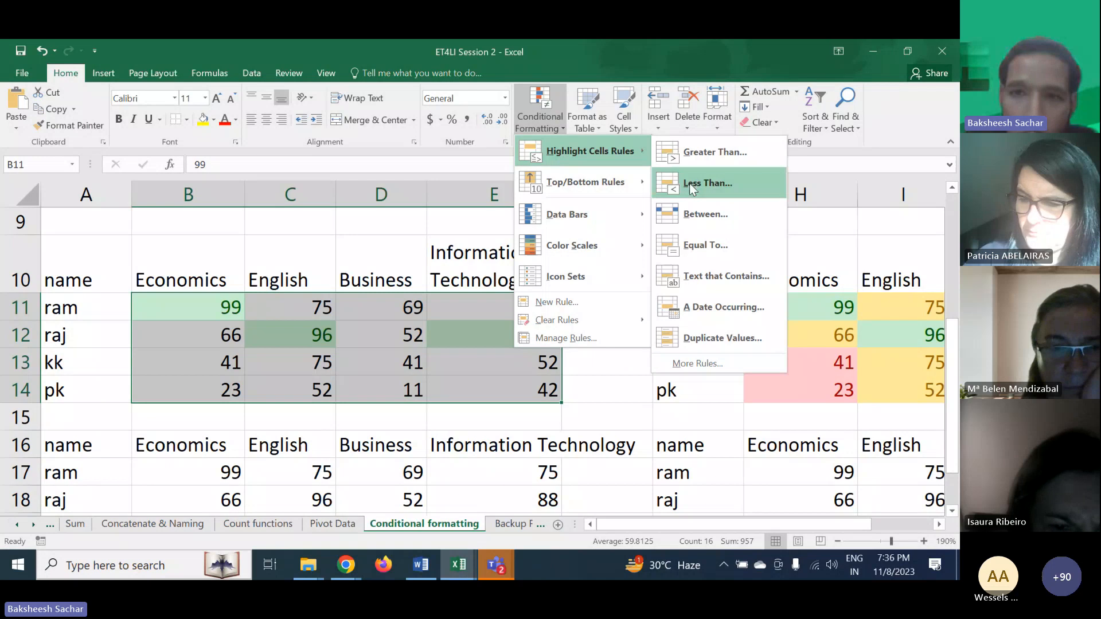
click(702, 214)
click(442, 325)
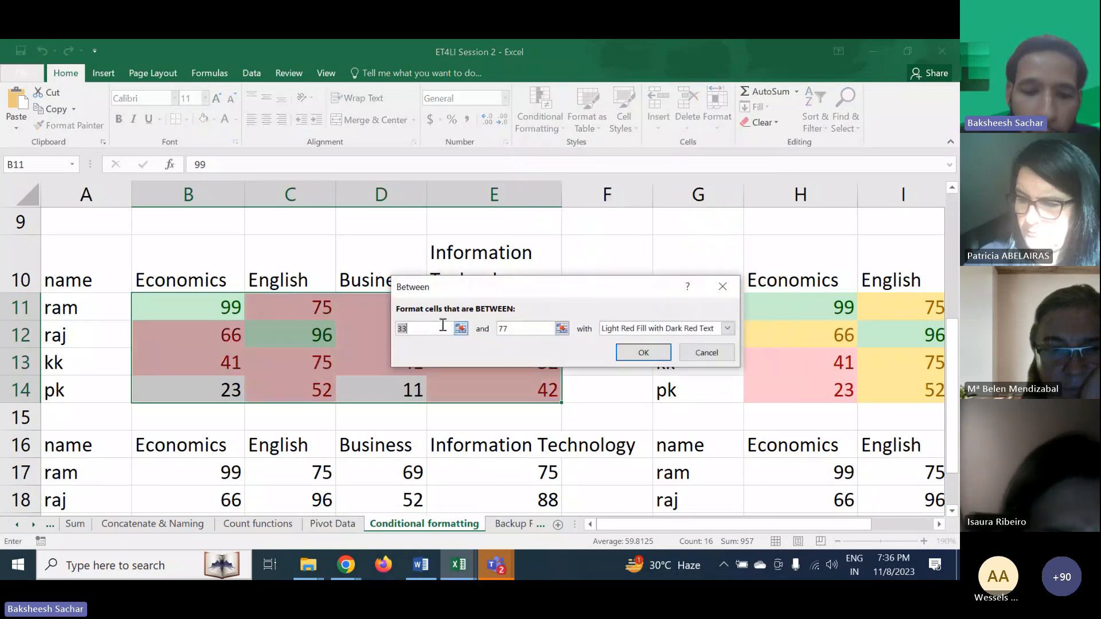
text(5)
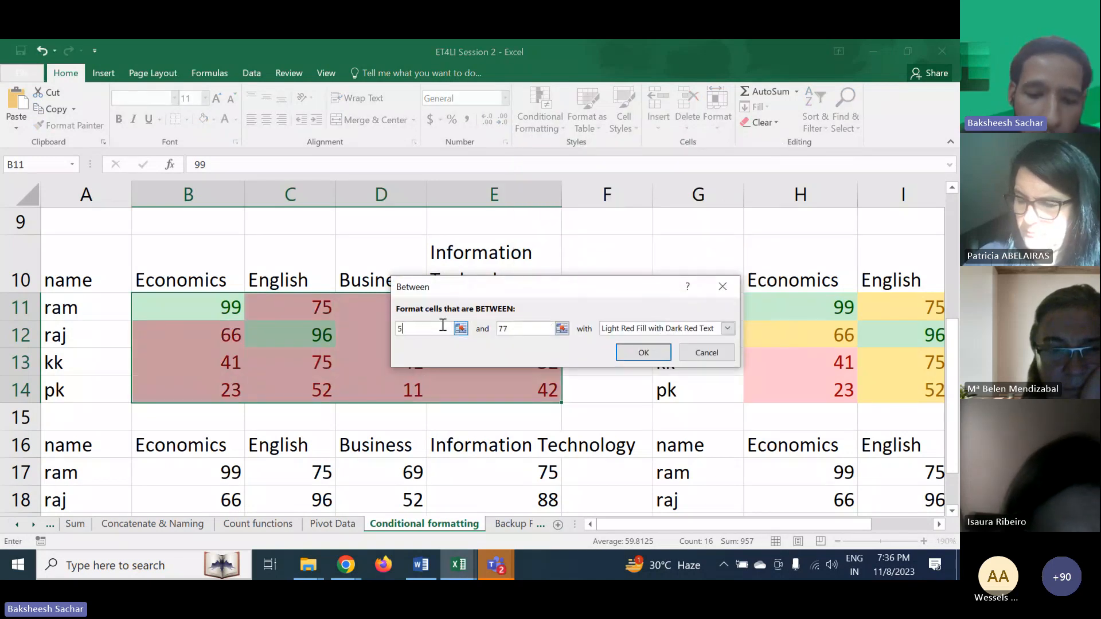
text(0)
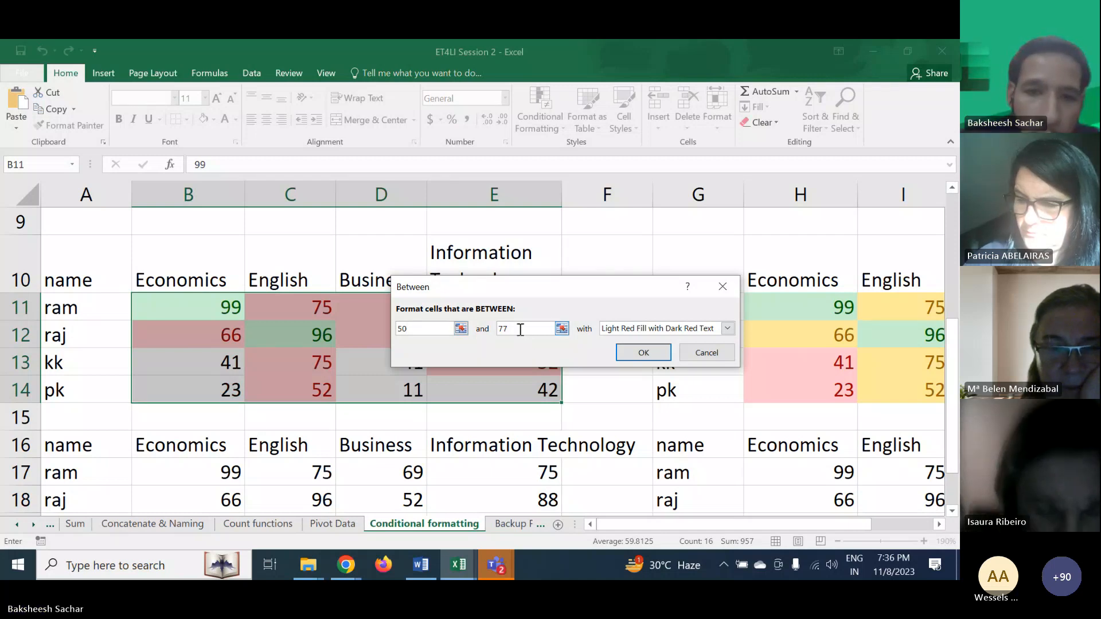
key(BackSpace)
text(9)
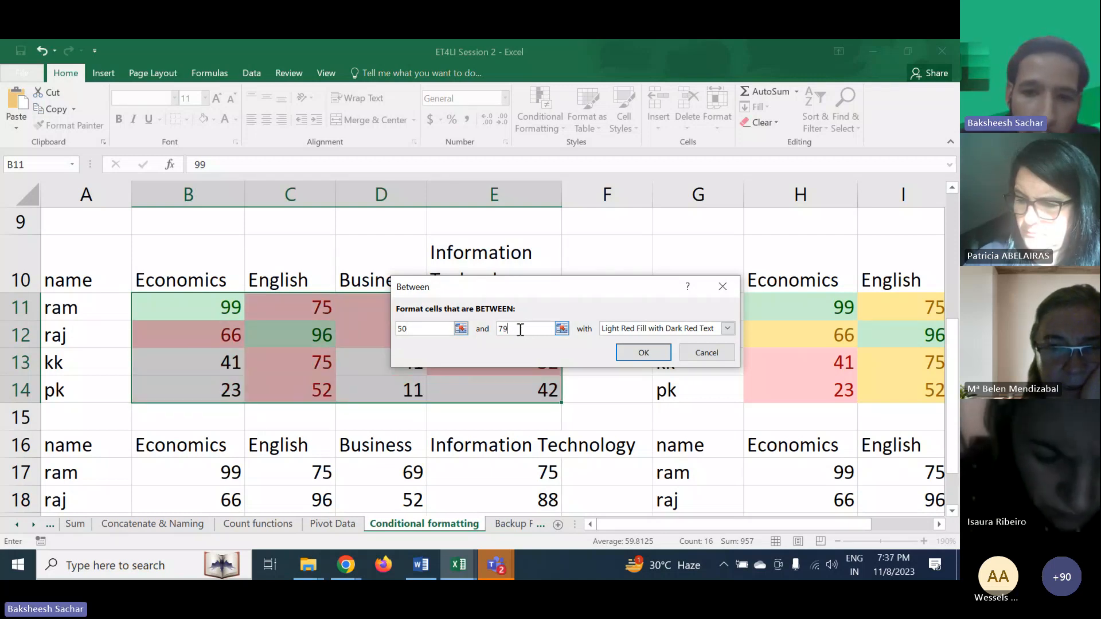
click(659, 328)
click(649, 352)
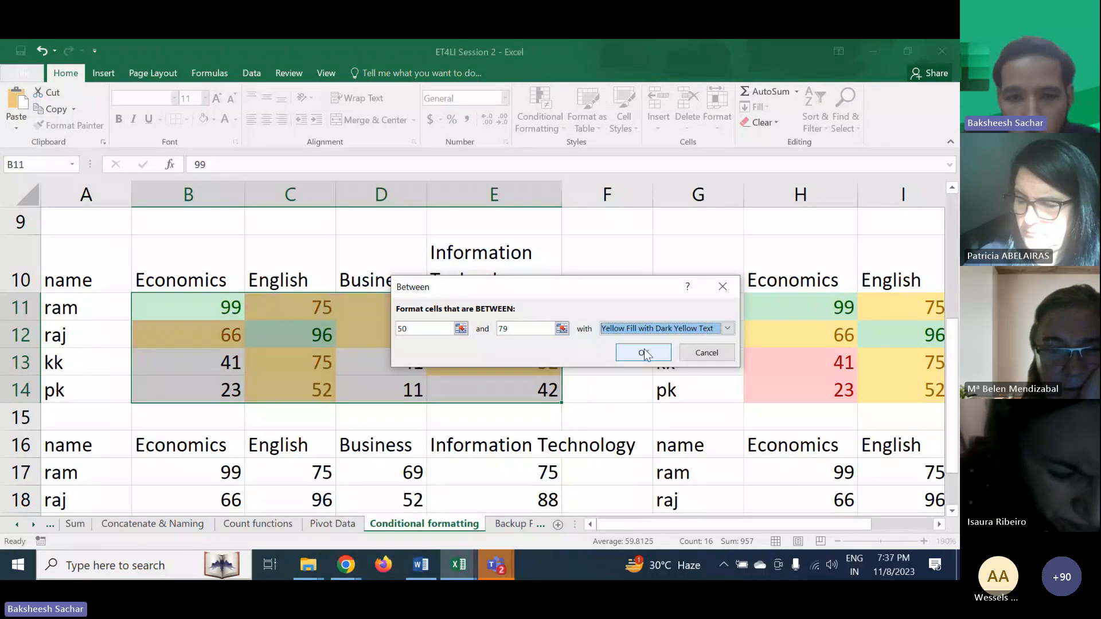
click(644, 352)
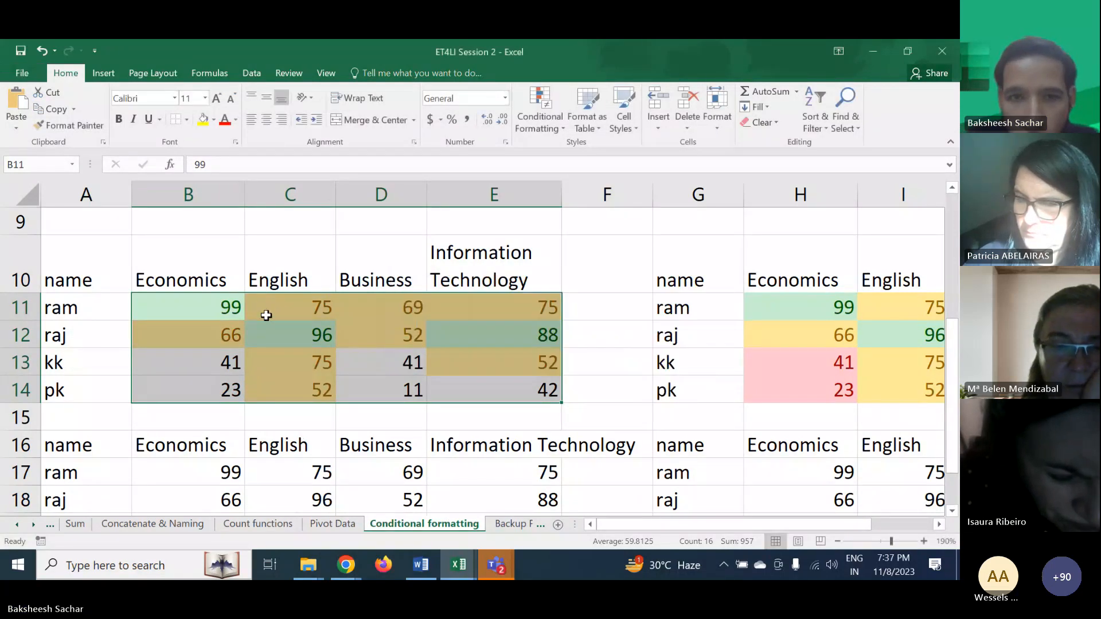
- Highlight cells in B11:E14 less than 49 with light red fill and dark red text
click(541, 126)
mouse_move(596, 151)
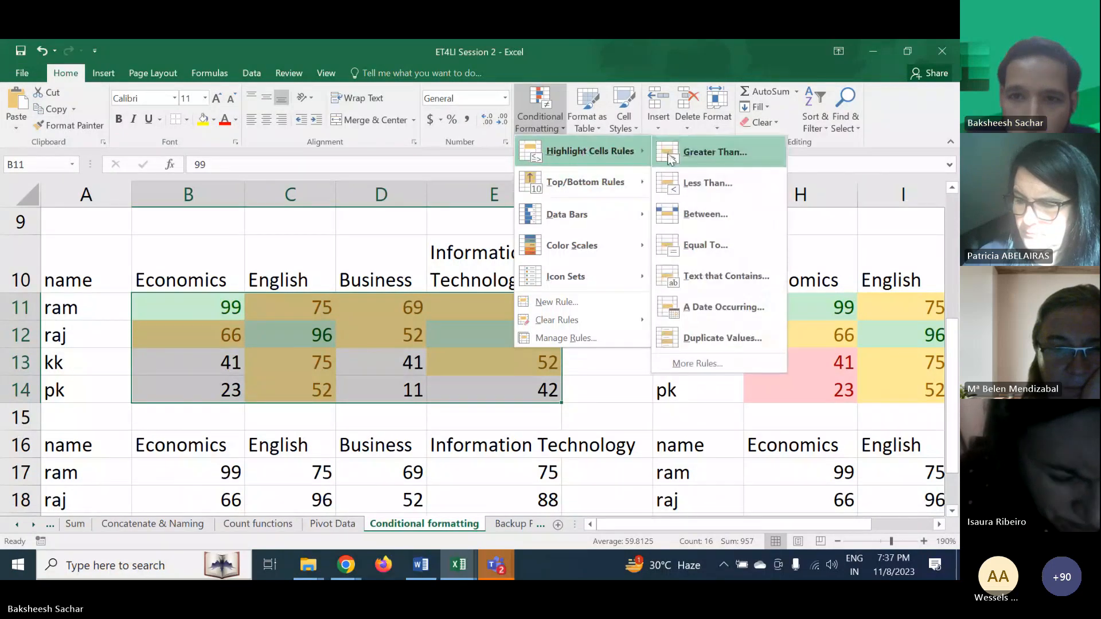
click(701, 174)
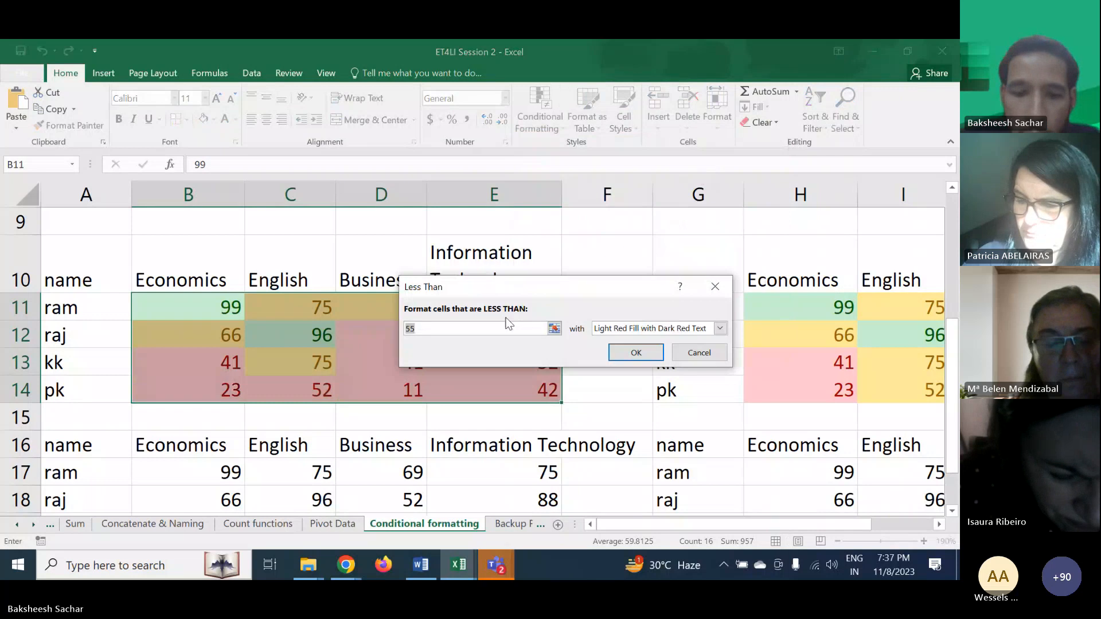
text(49)
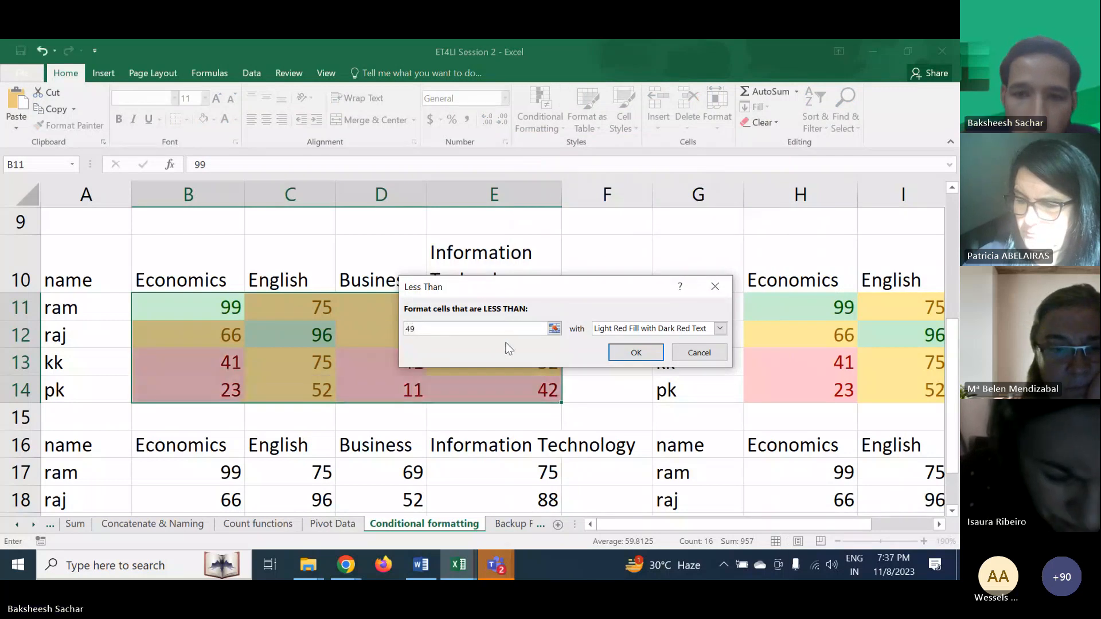
click(633, 352)
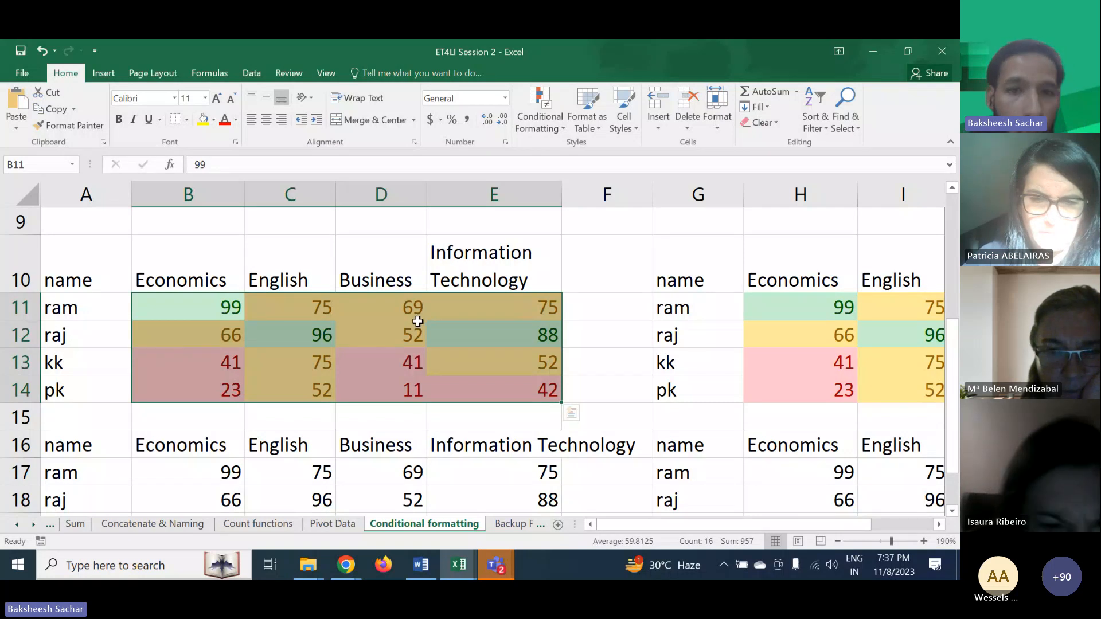
- Reduce row 10's height slightly and deselect the score range
drag(23, 291, 19, 287)
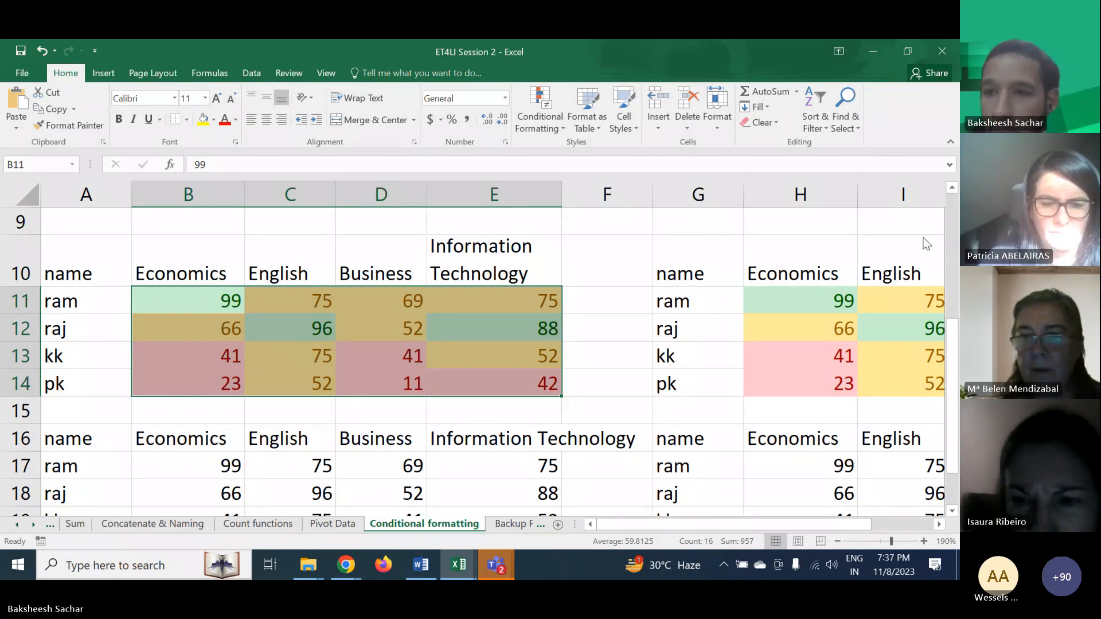
click(871, 248)
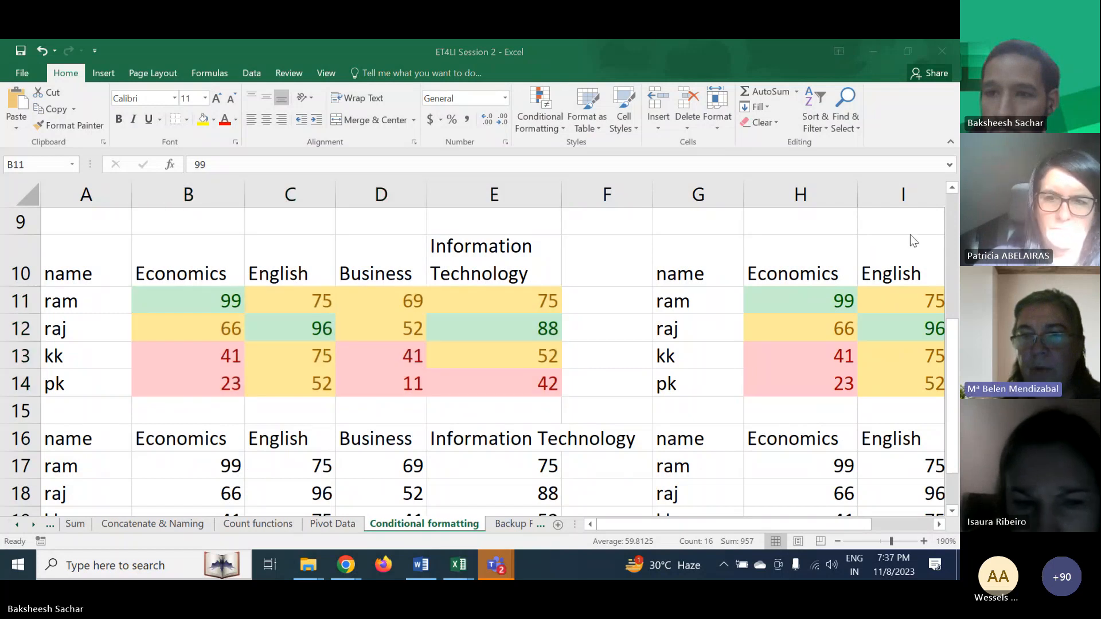
click(924, 234)
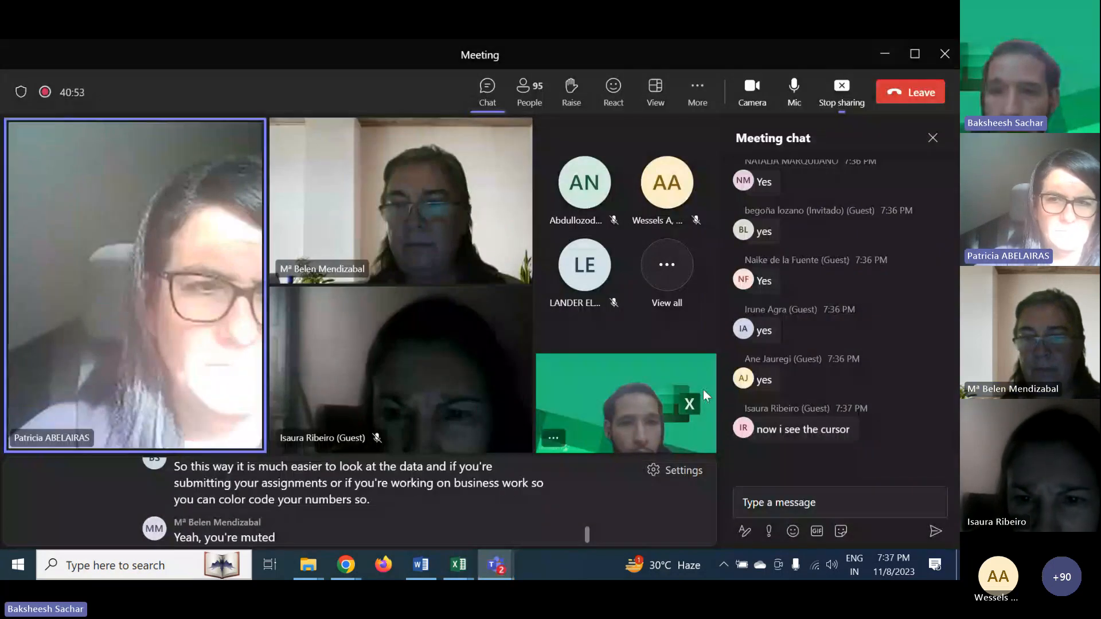
scroll(826, 436, up, 1)
scroll(825, 433, up, 3)
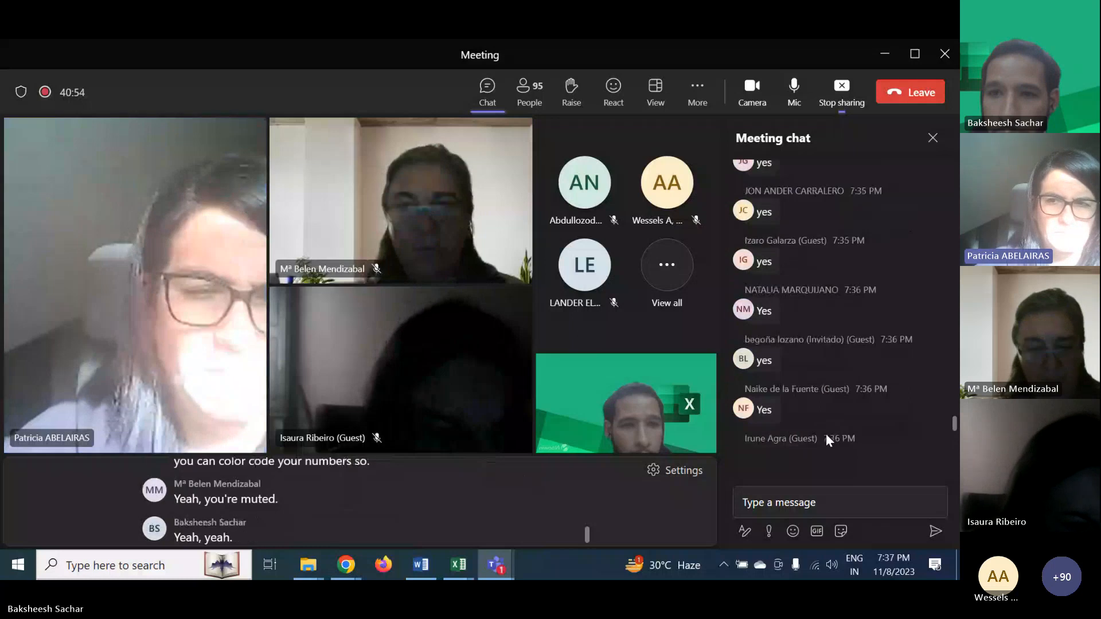
scroll(825, 433, up, 1)
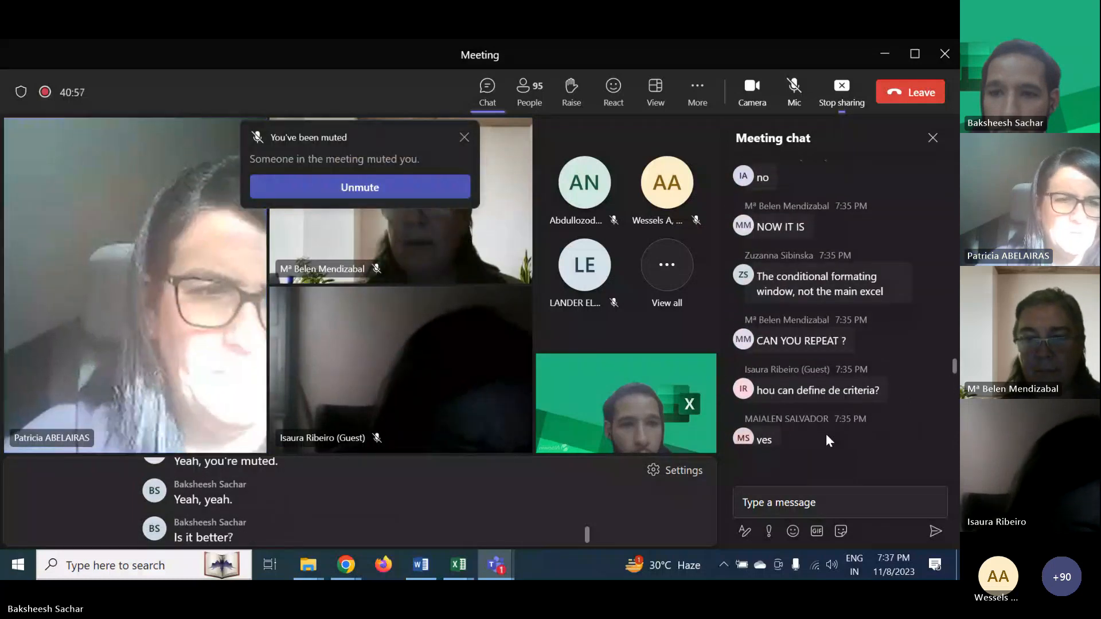
scroll(826, 433, down, 3)
scroll(826, 436, down, 5)
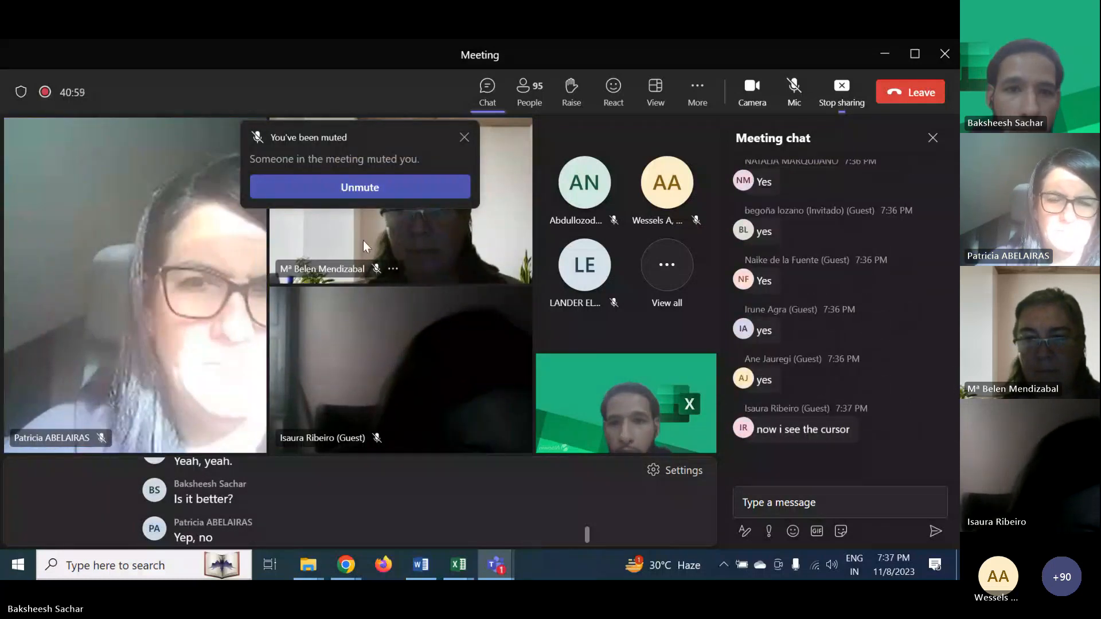
click(329, 190)
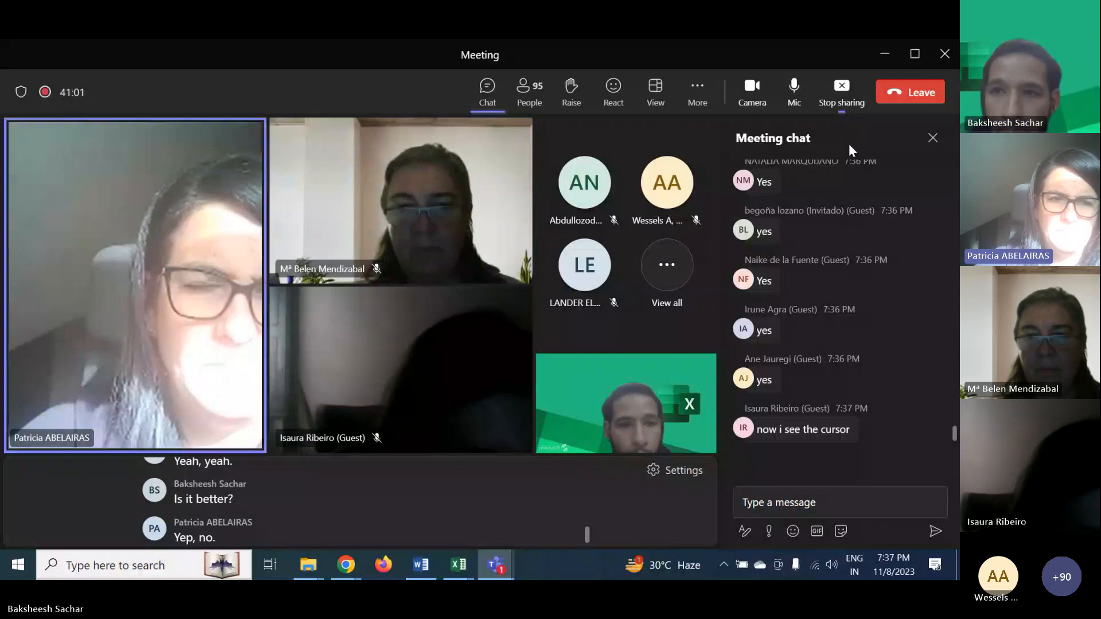
click(882, 54)
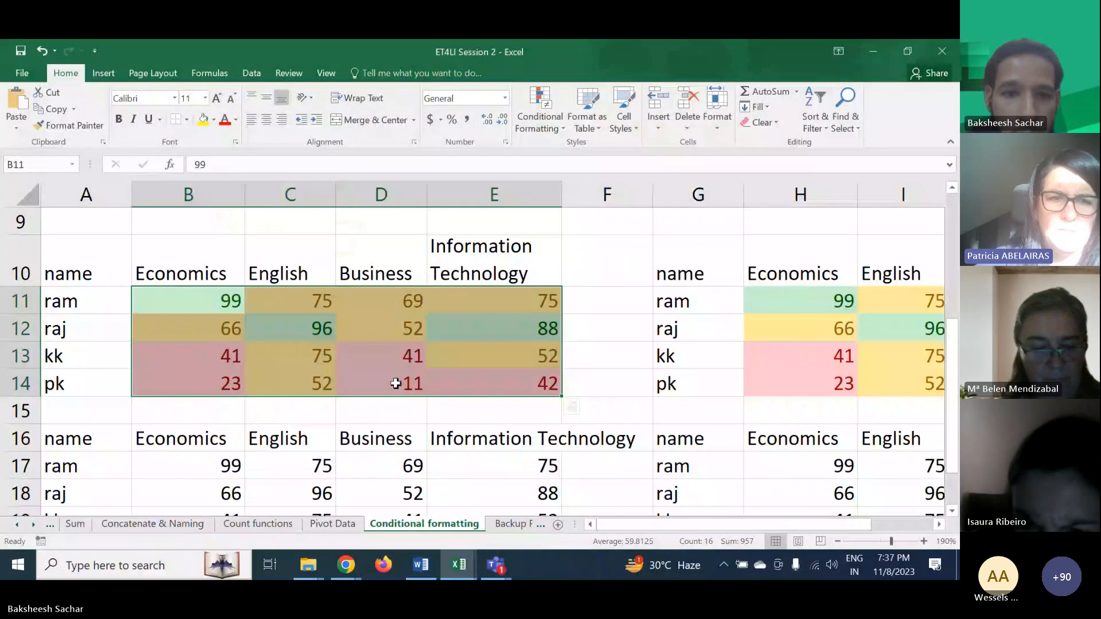
- Highlight cells in the third score table B17:E20 greater than 80 with green fill and dark green text
click(442, 436)
click(526, 410)
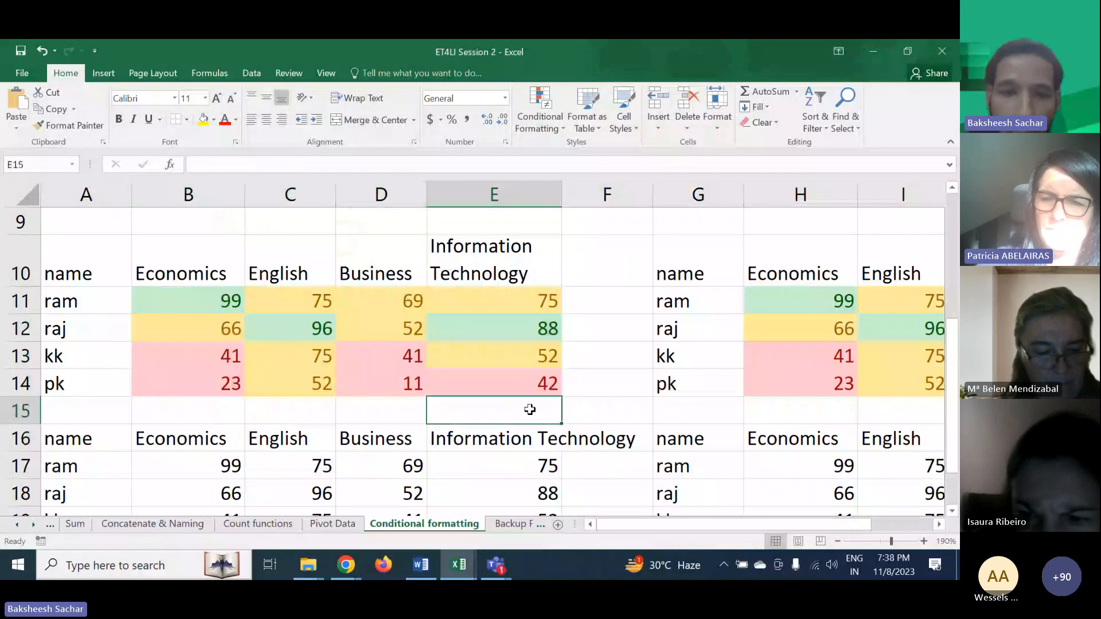
scroll(424, 427, down, 1)
scroll(423, 429, down, 2)
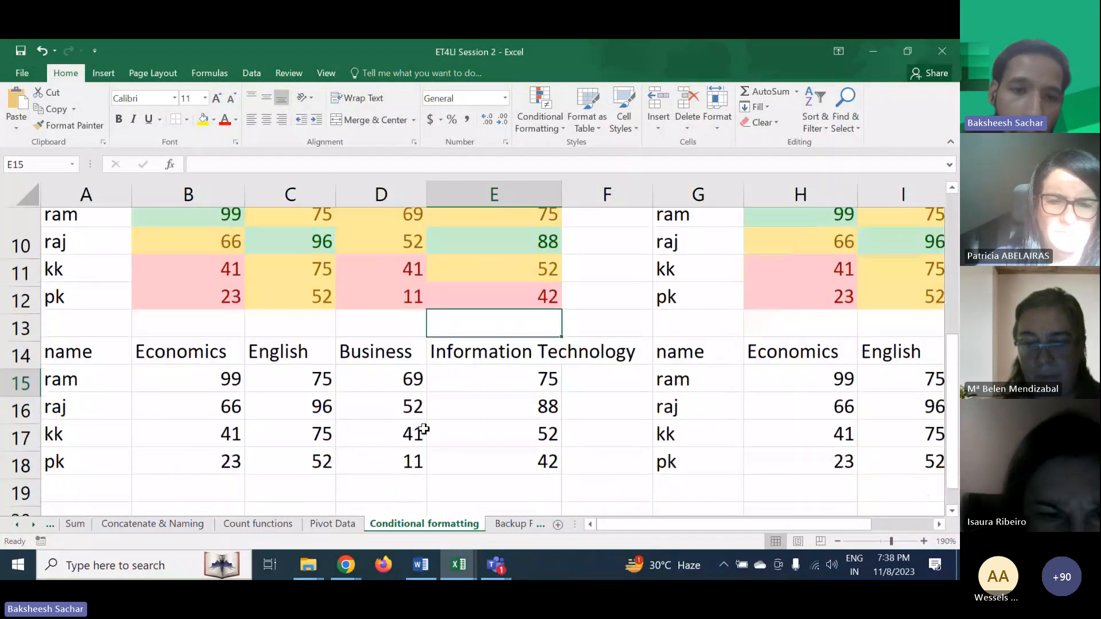
drag(216, 357, 472, 434)
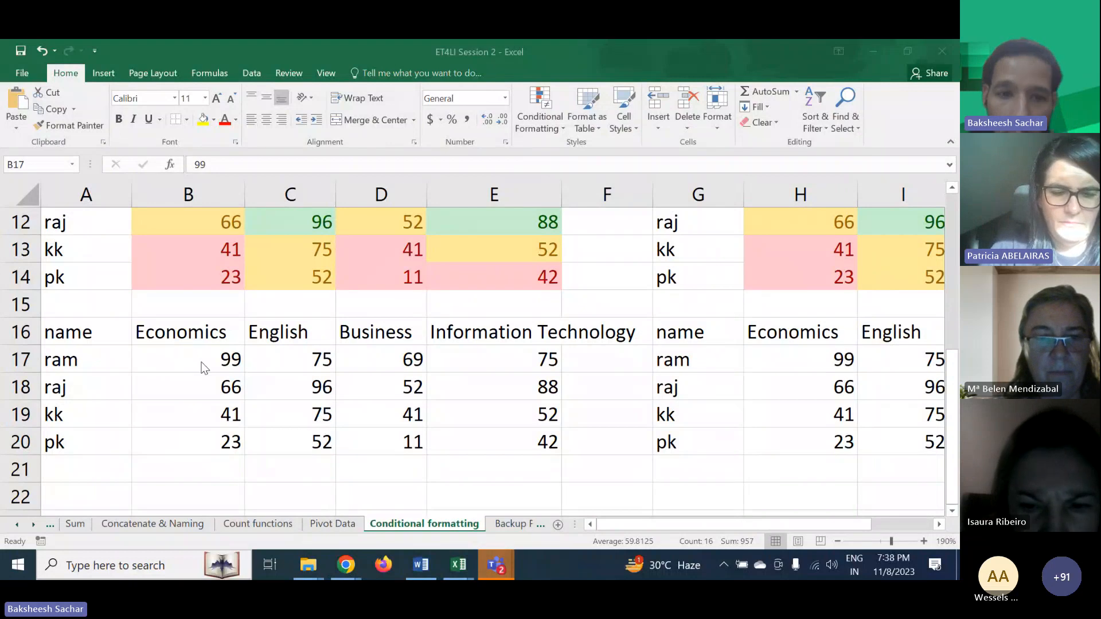
key(ctrl+shift+Right)
key(ctrl+shift+Down)
click(198, 383)
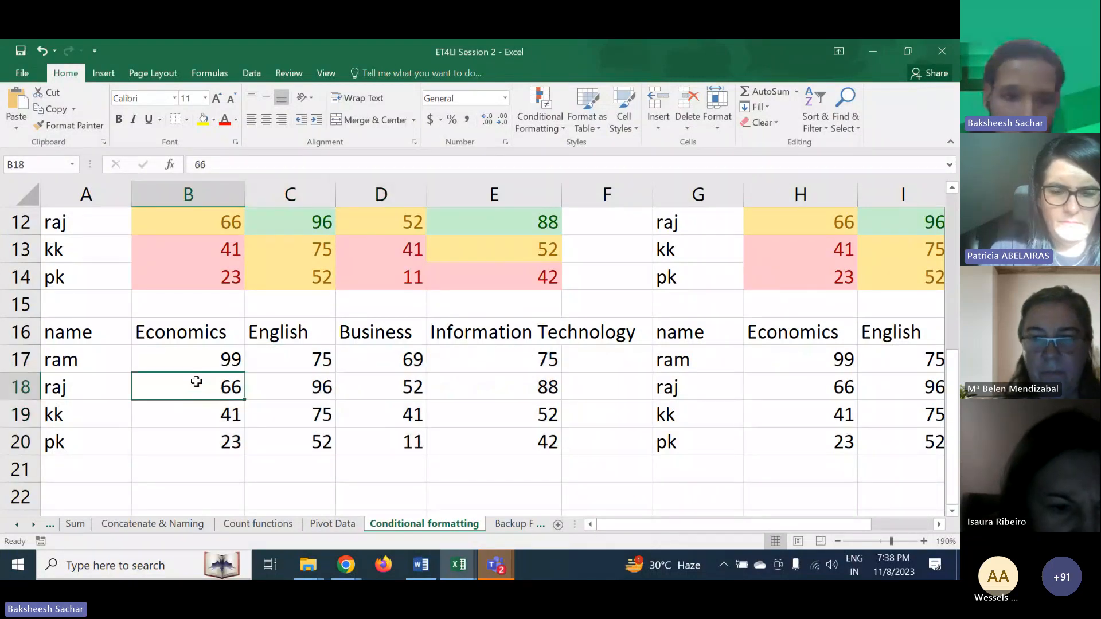
drag(185, 360, 481, 439)
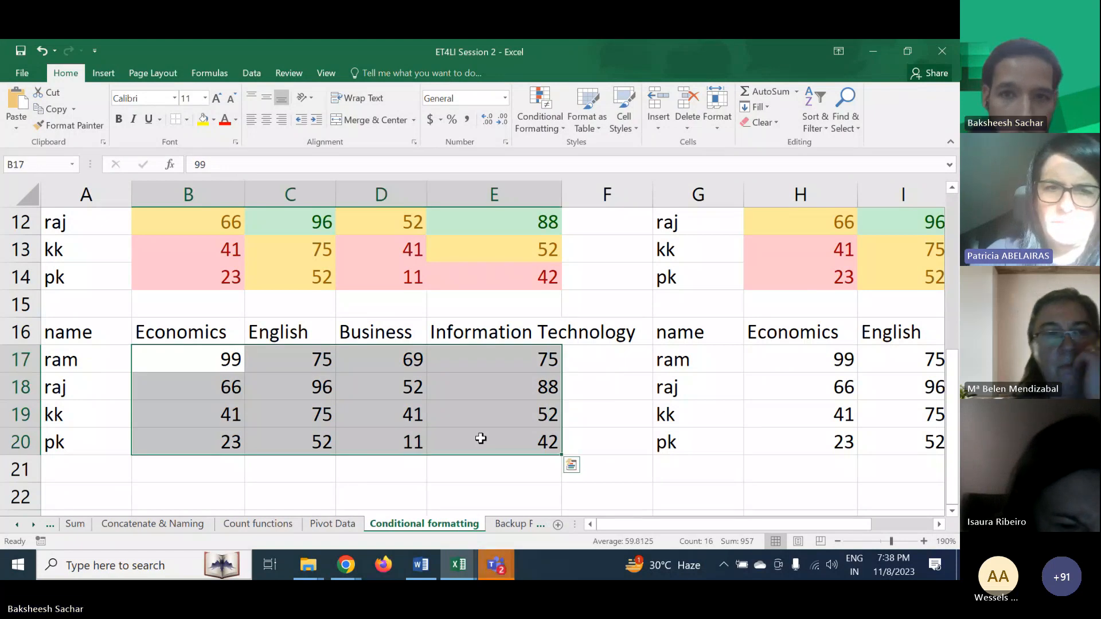
click(536, 131)
mouse_move(569, 156)
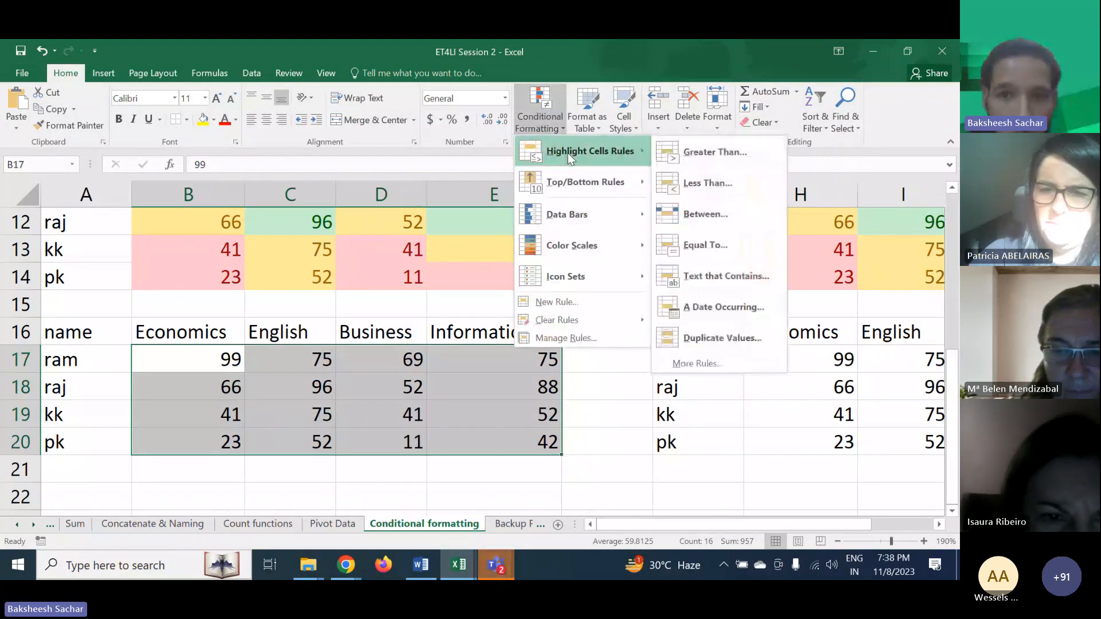
click(682, 149)
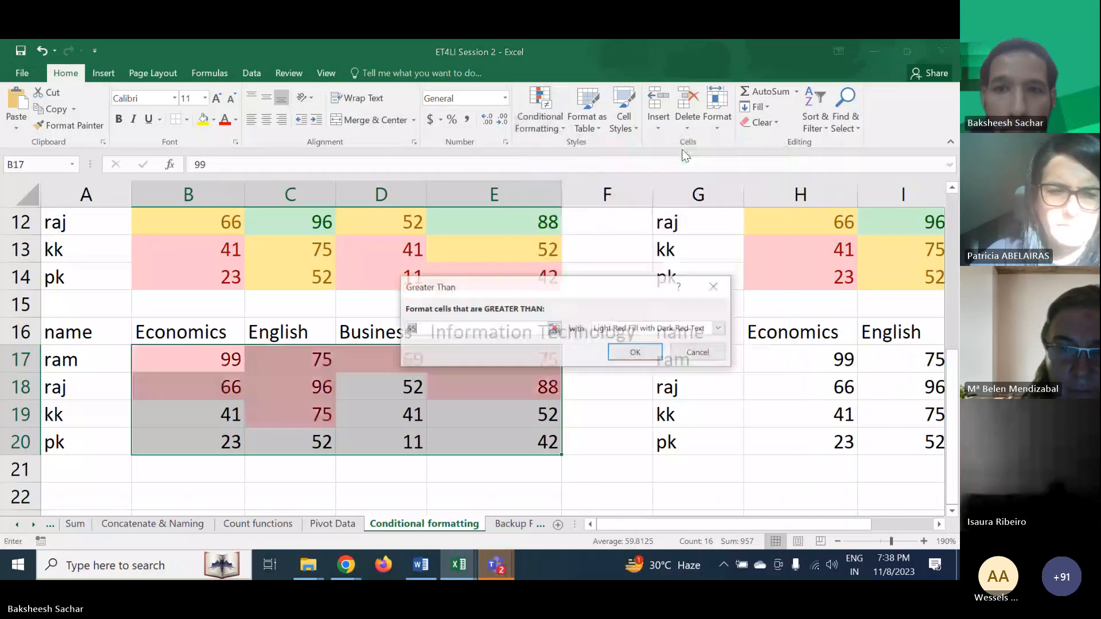
text(80)
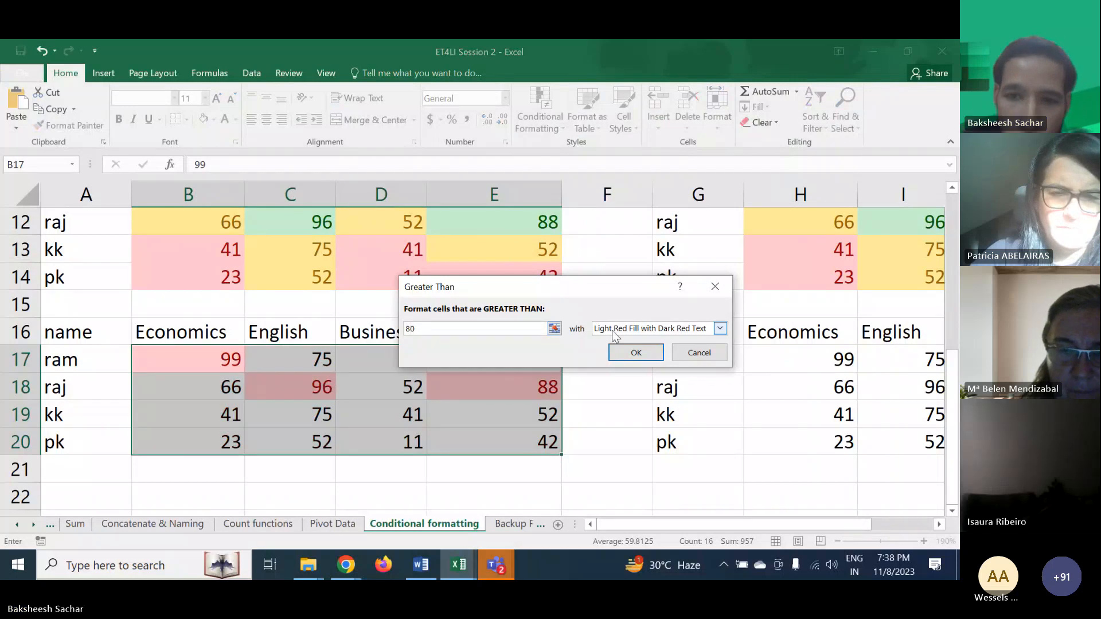
click(719, 328)
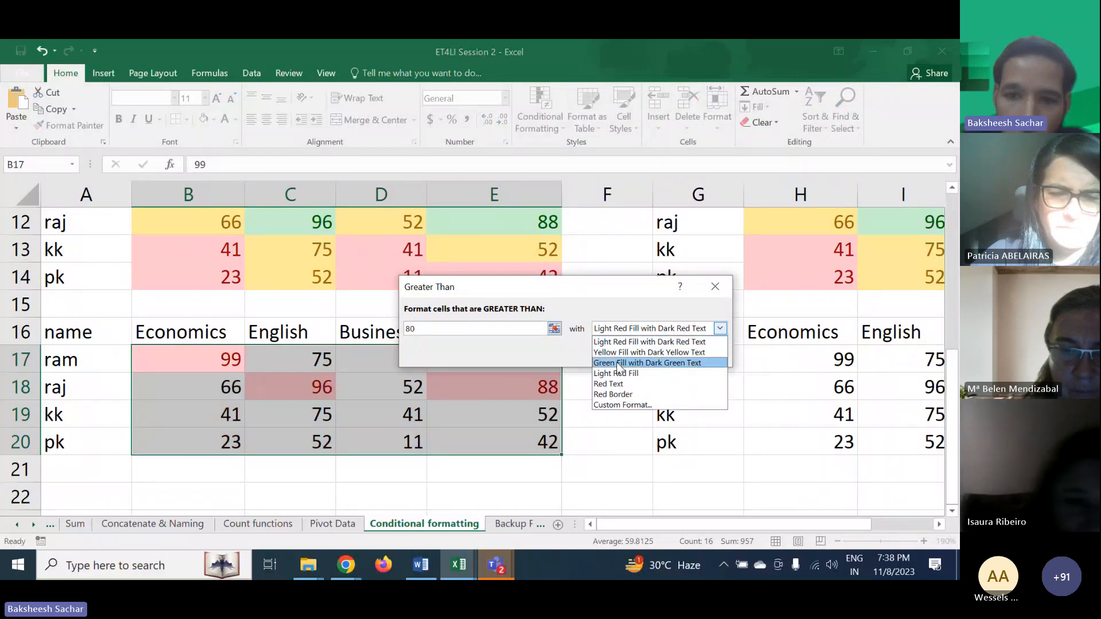
click(617, 362)
click(617, 361)
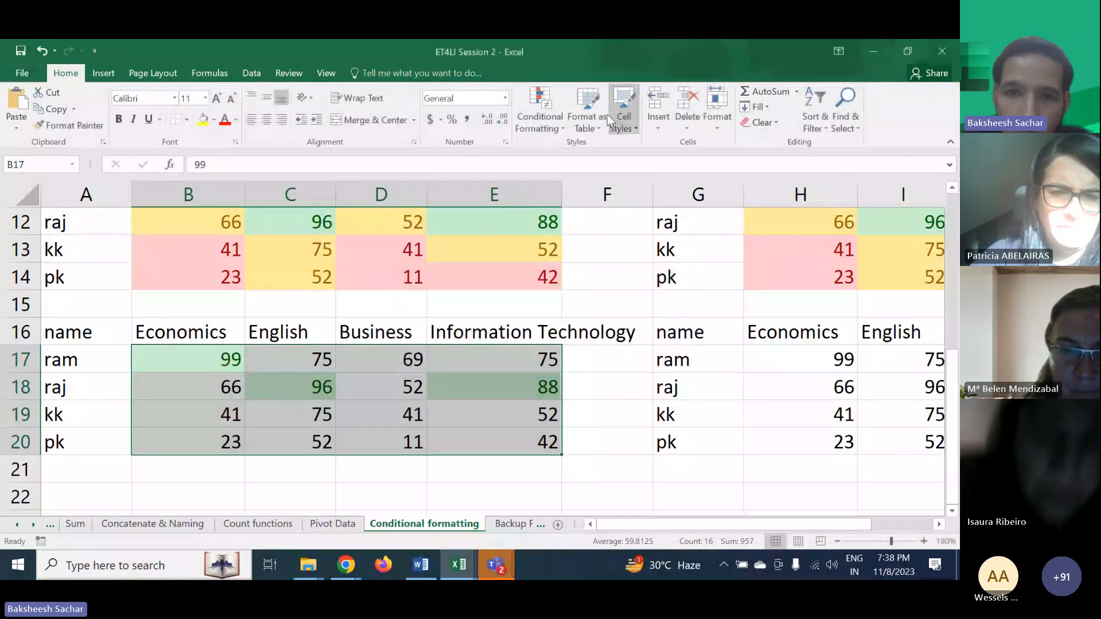
- Highlight cells in B17:E20 less than 49 with light red fill and dark red text
click(534, 121)
mouse_move(577, 154)
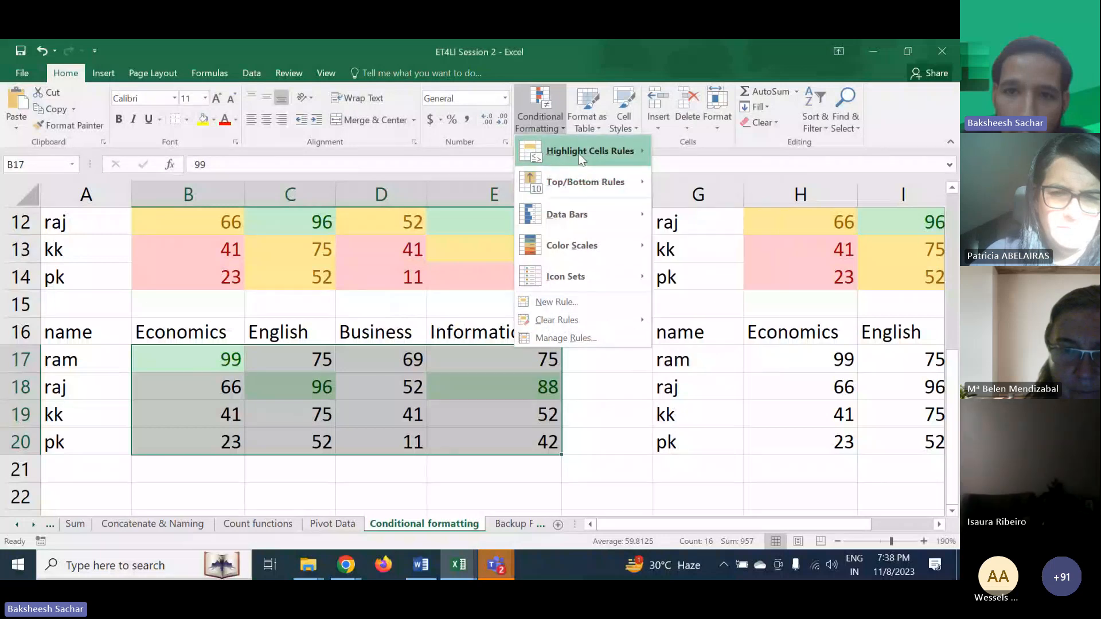
click(698, 179)
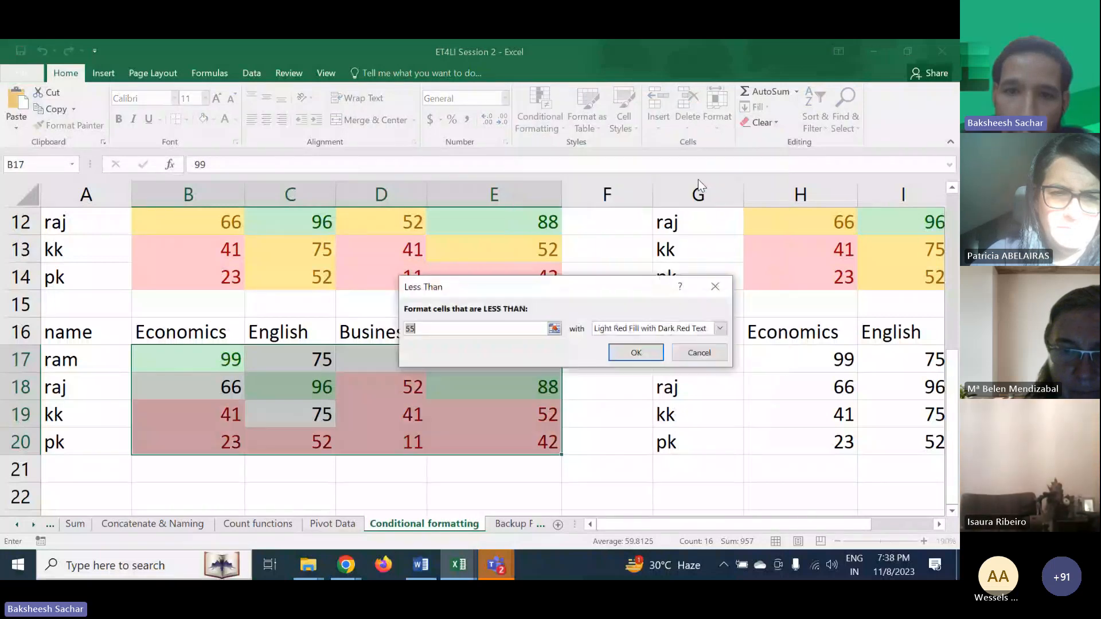
text(49)
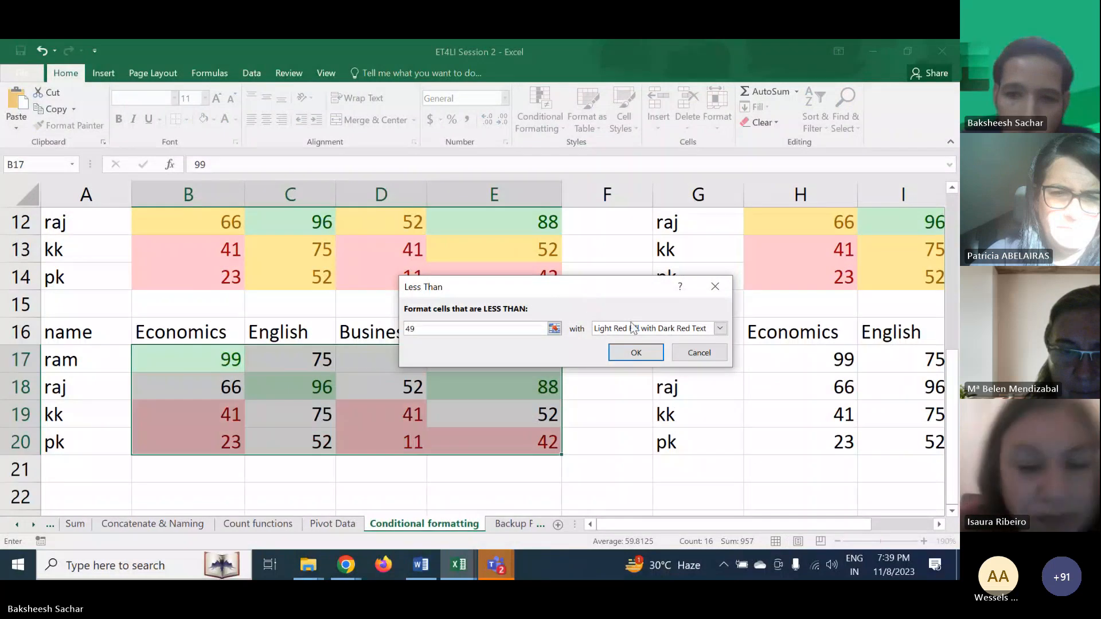
click(634, 328)
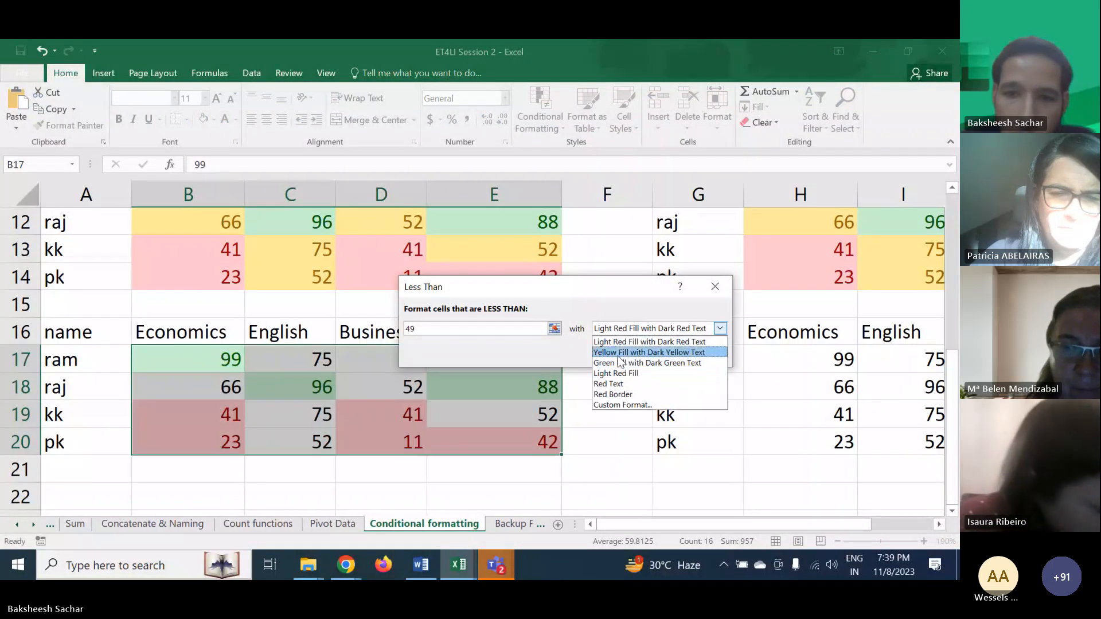
click(618, 343)
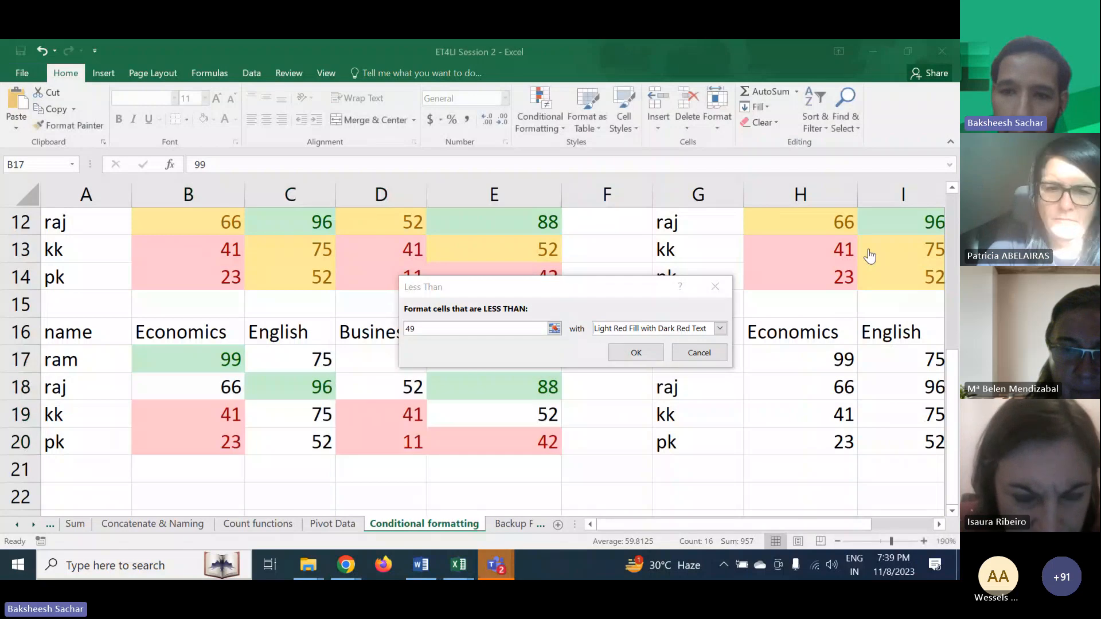
click(636, 352)
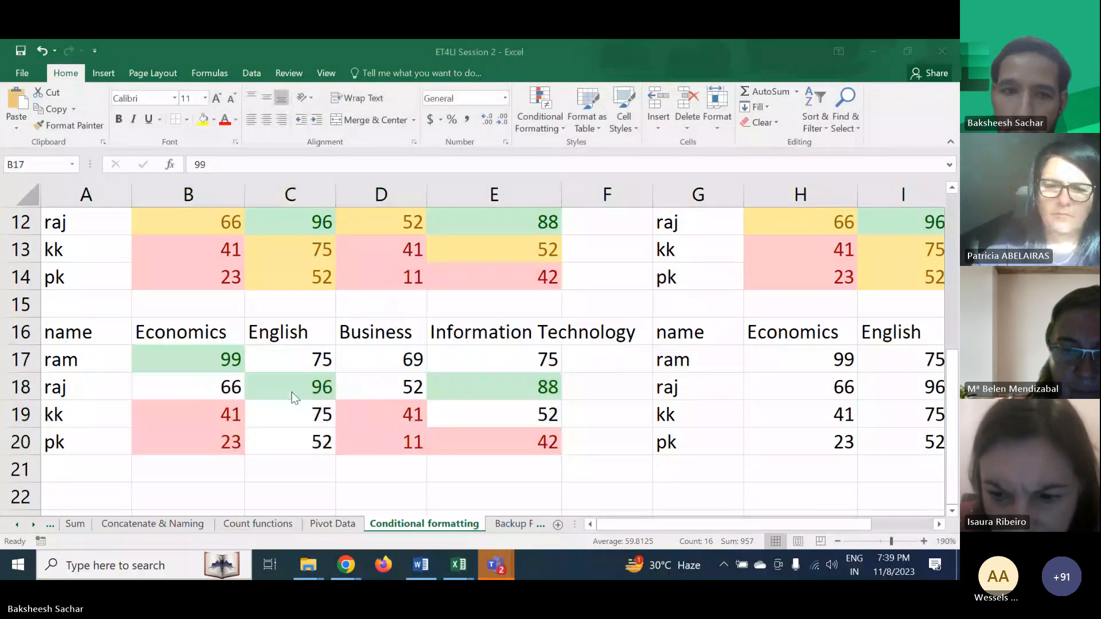
- Highlight cells in B17:E20 between 50 and 79 with yellow fill and dark yellow text
click(523, 123)
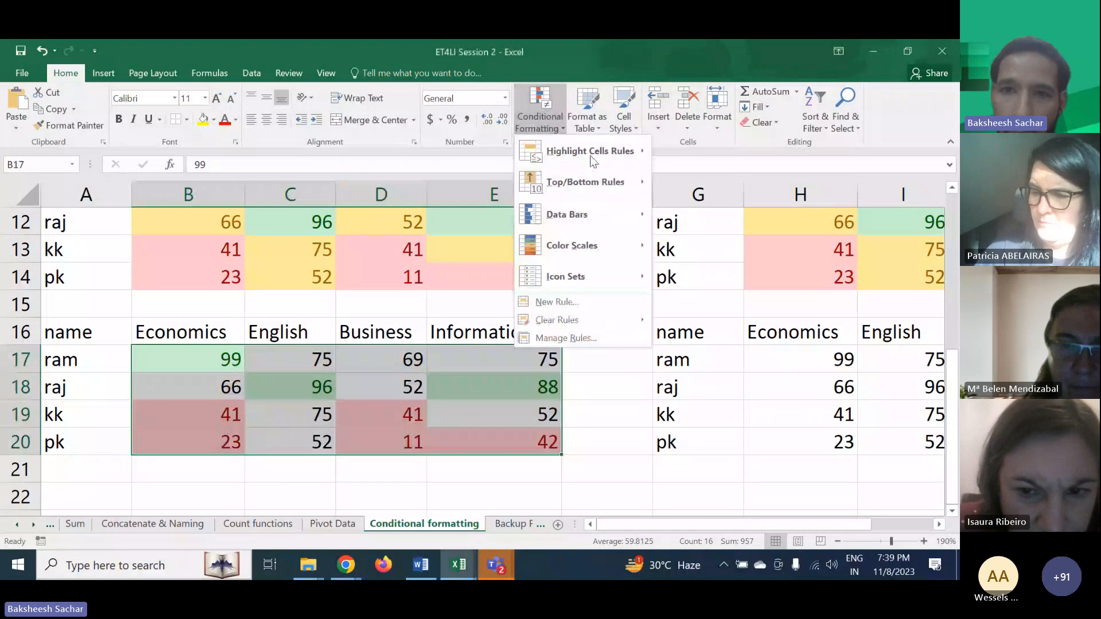
mouse_move(589, 158)
click(712, 214)
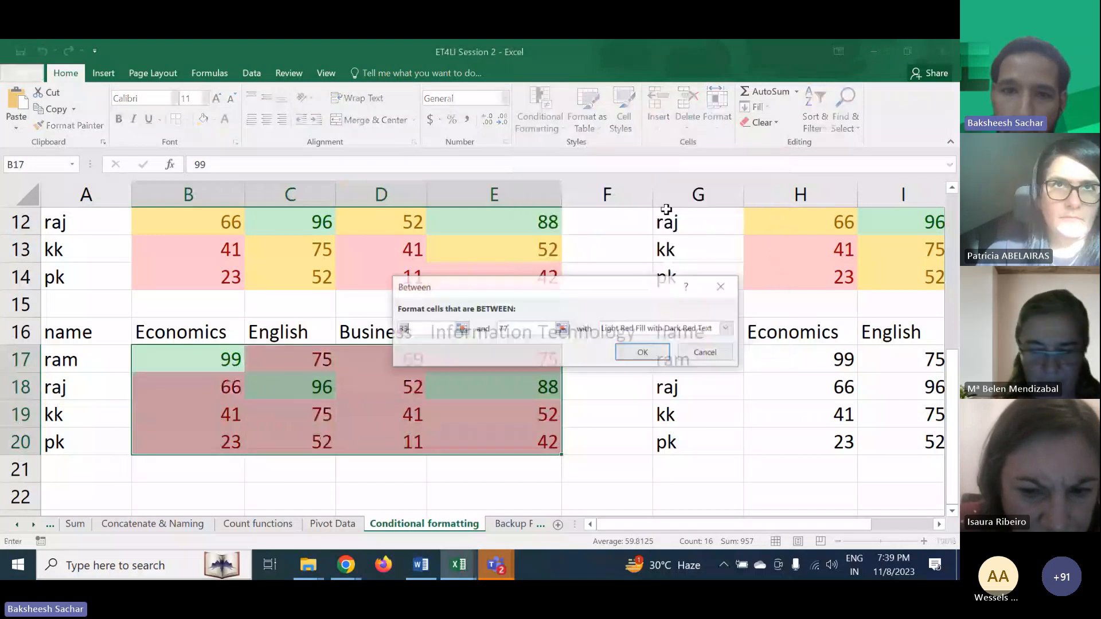
text(5)
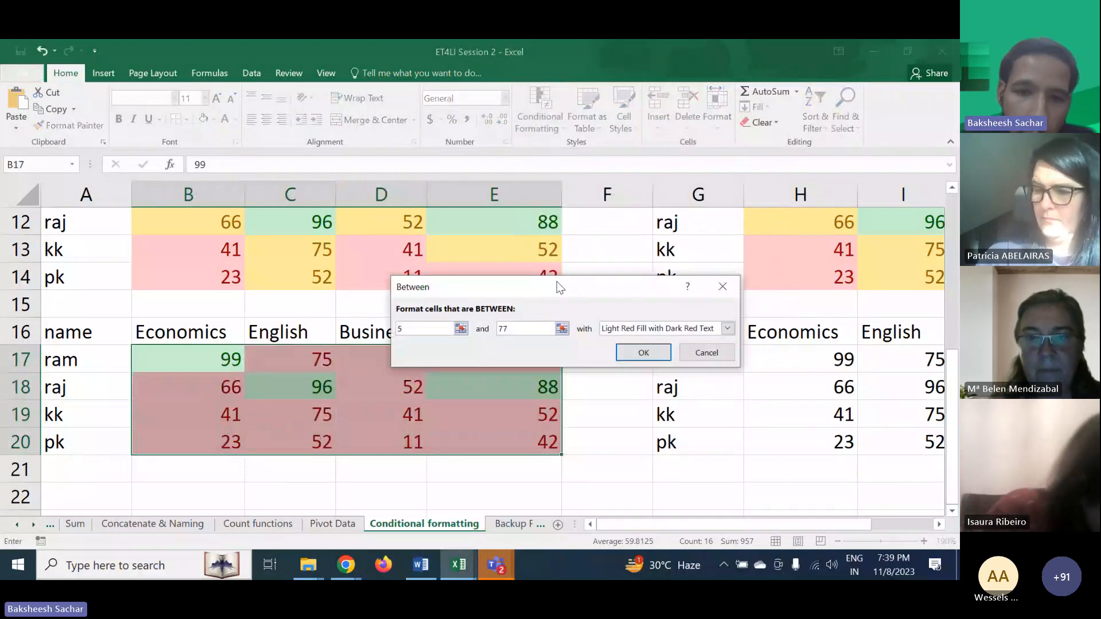
text(0)
click(521, 328)
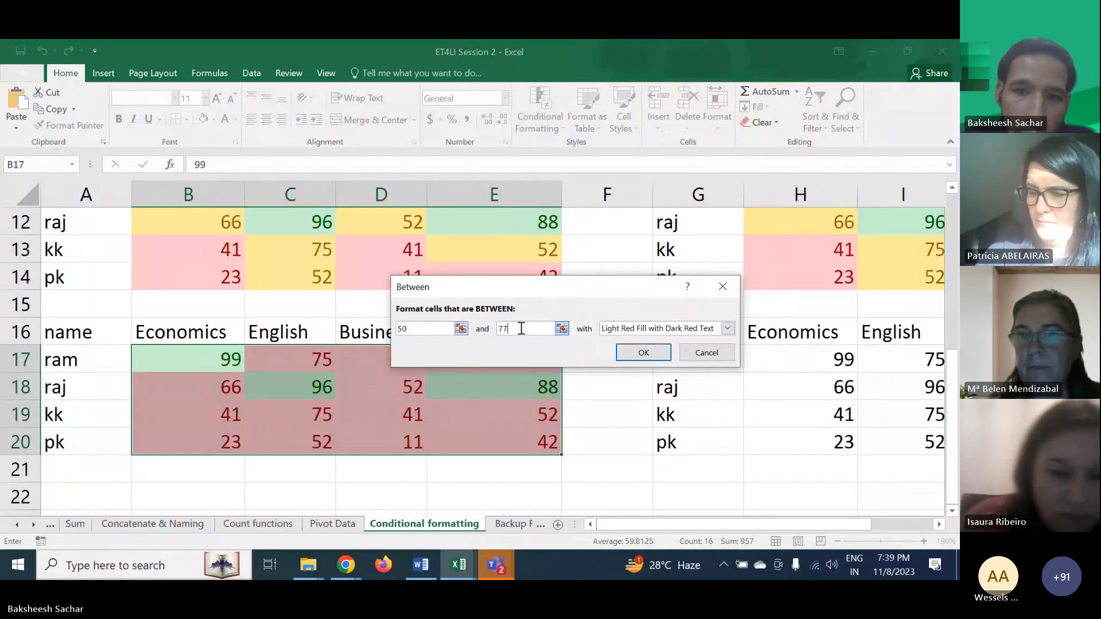
key(BackSpace)
text(9)
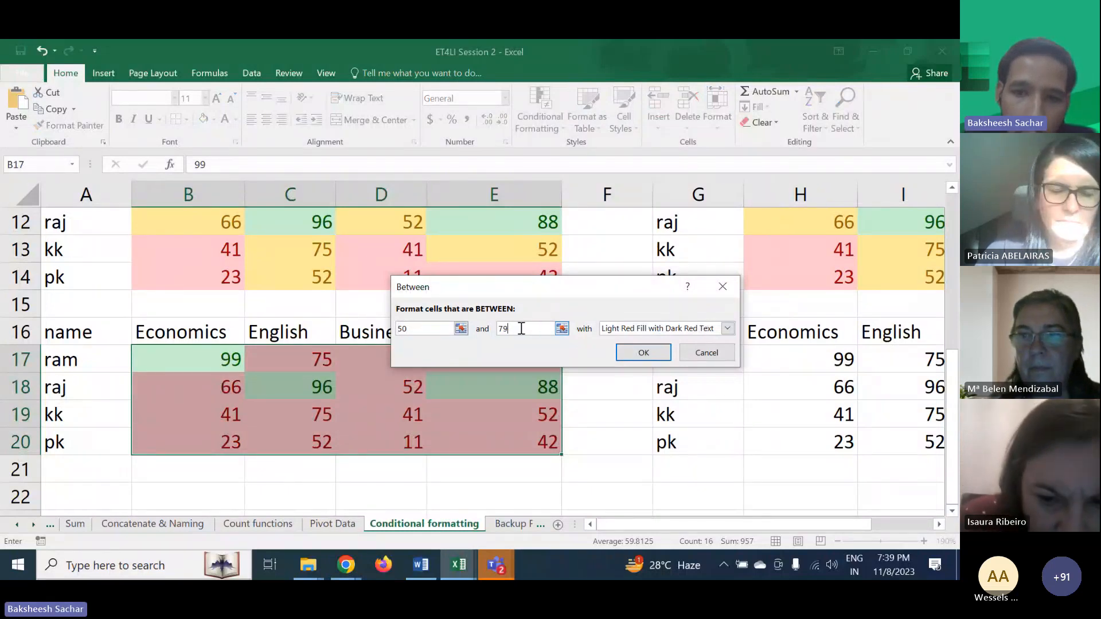
click(609, 332)
click(611, 345)
click(612, 331)
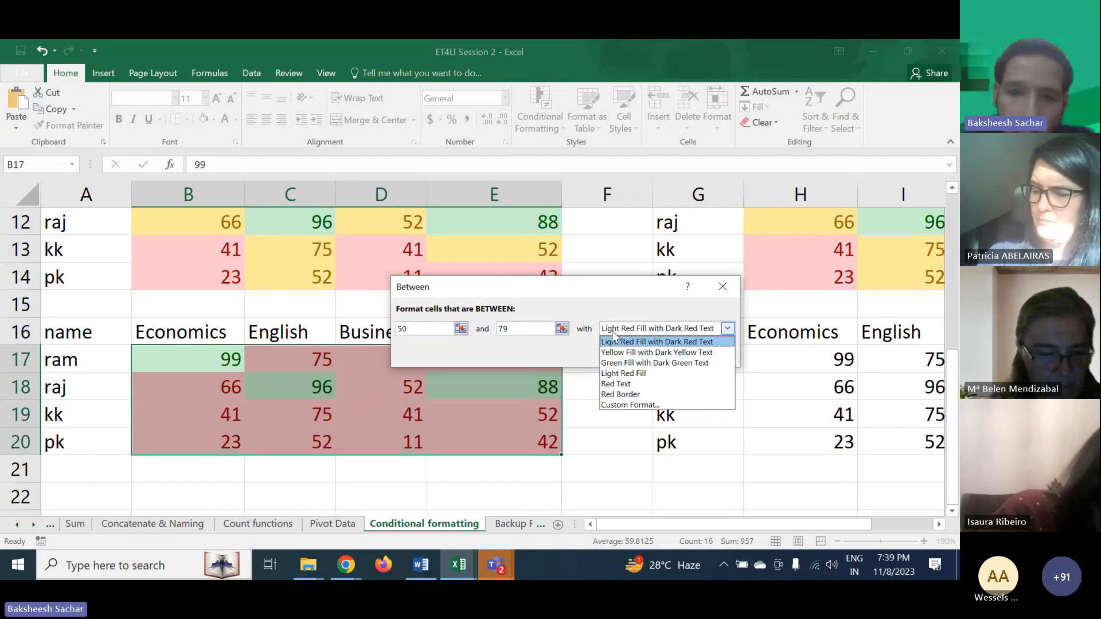
click(611, 352)
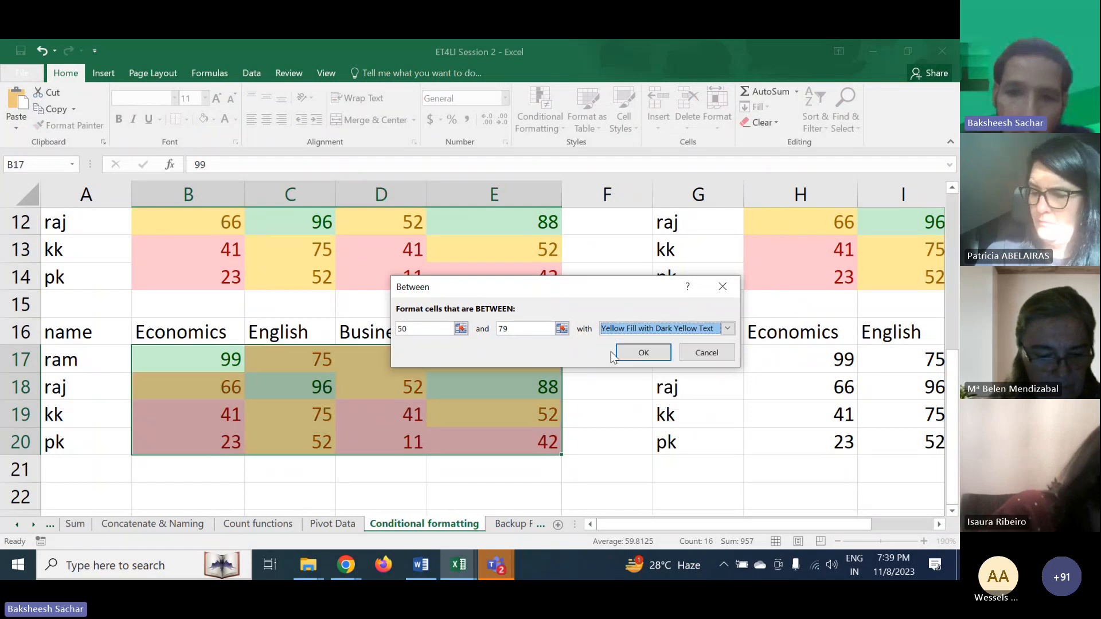
click(644, 352)
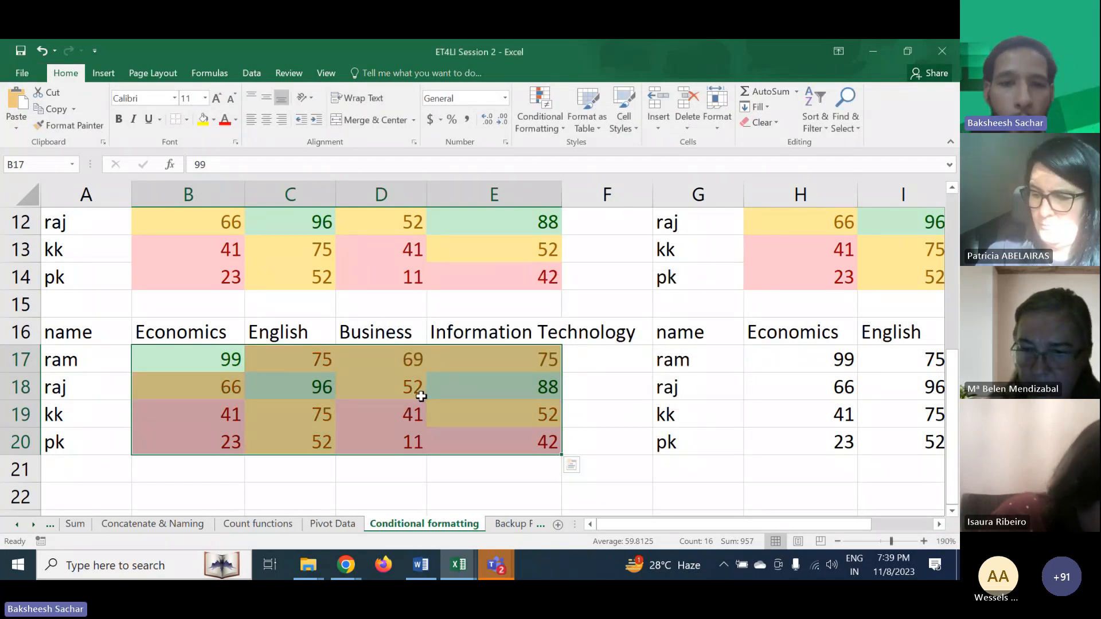
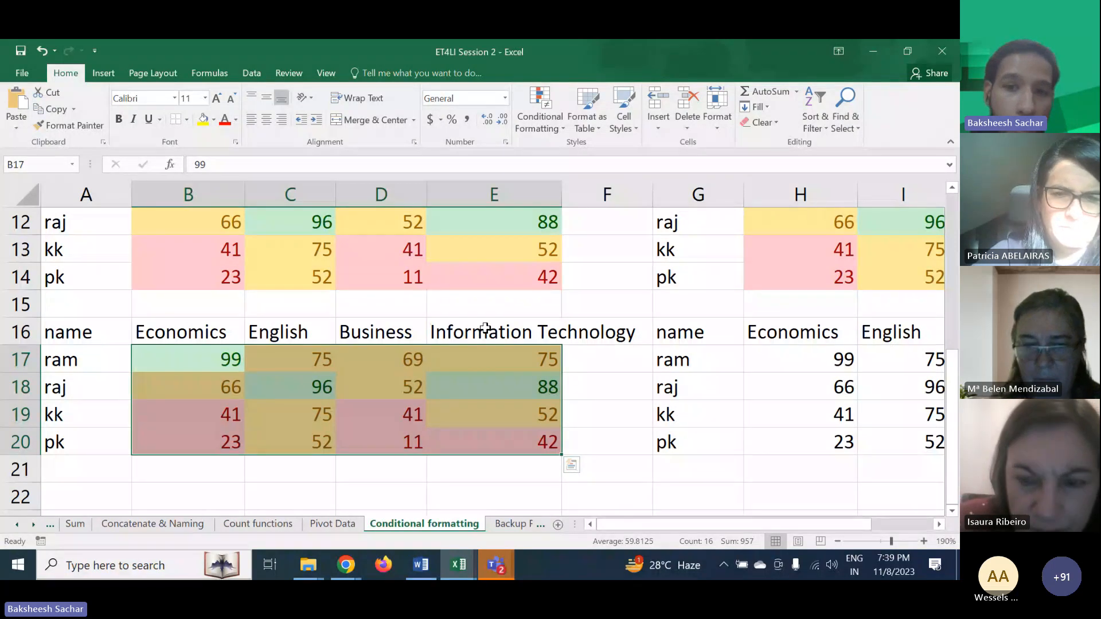
click(536, 123)
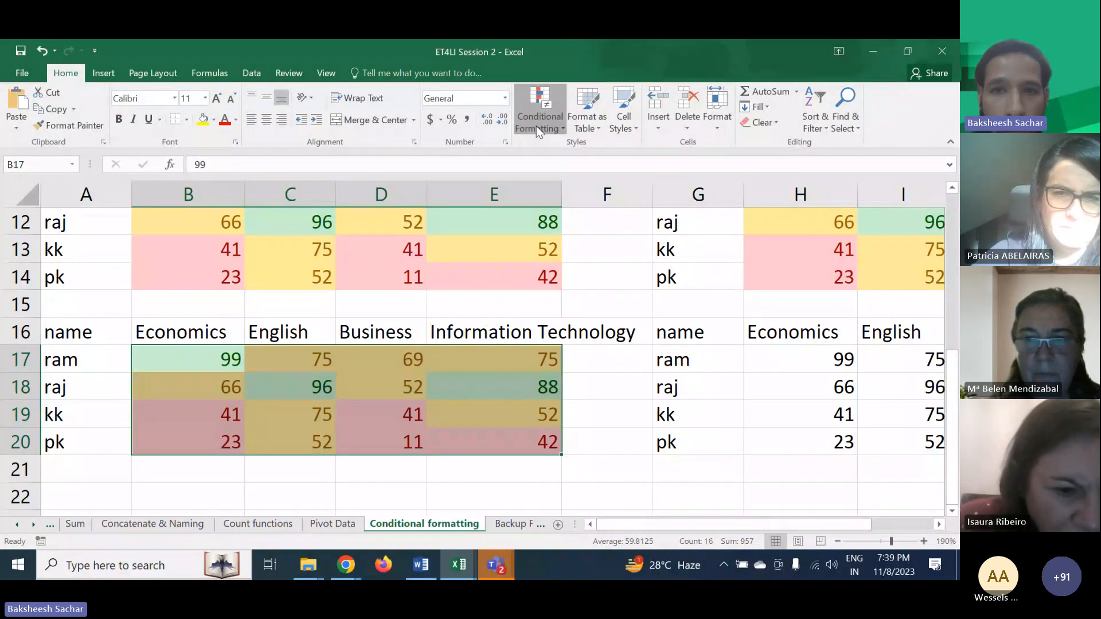
mouse_move(573, 151)
click(592, 395)
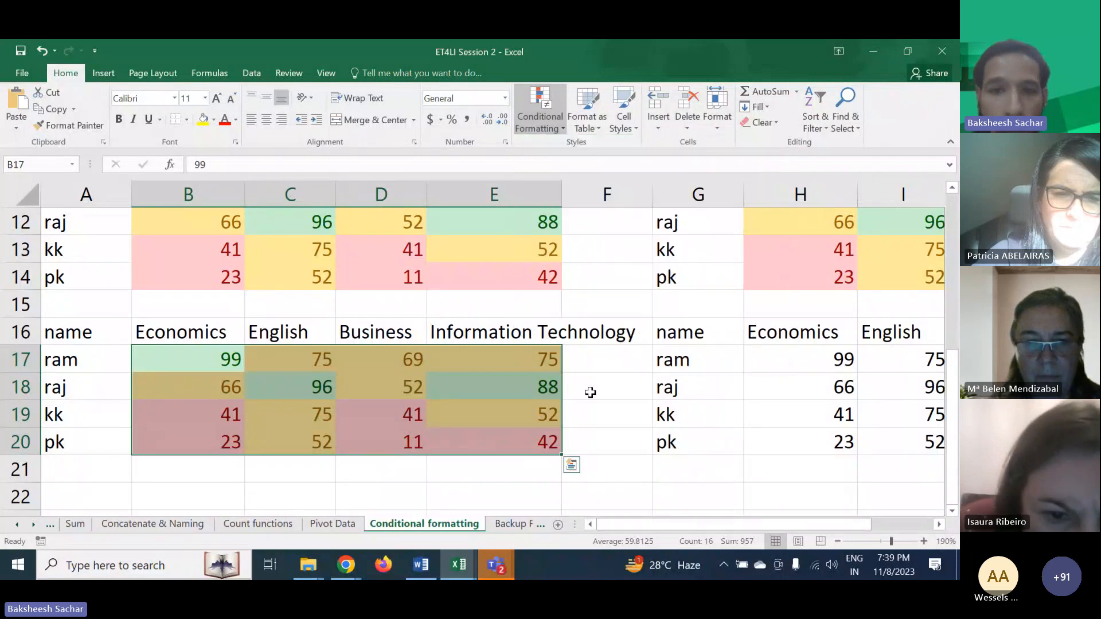
- Select the third table's subject headers B16:E16 and highlight cells containing Economics with a custom light blue fill
scroll(590, 390, up, 1)
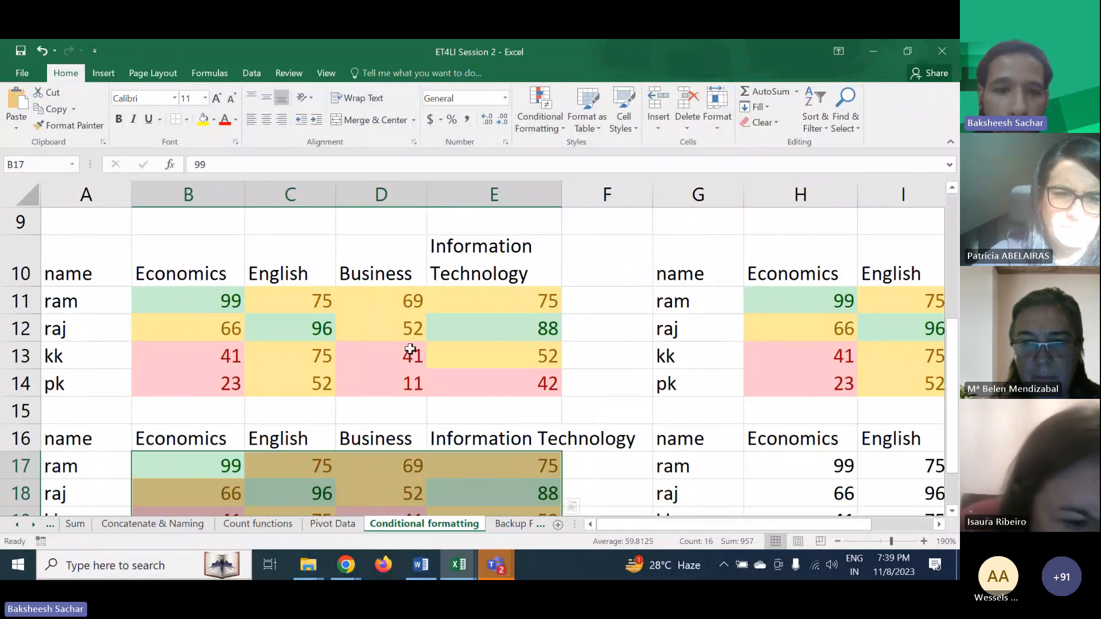
drag(241, 438, 504, 437)
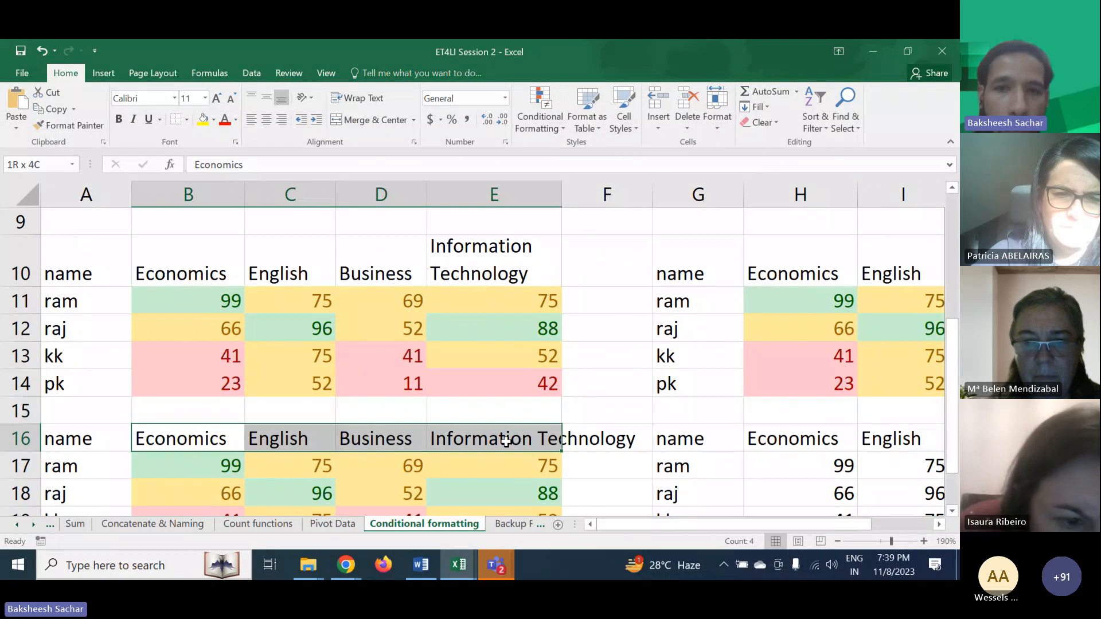
click(538, 118)
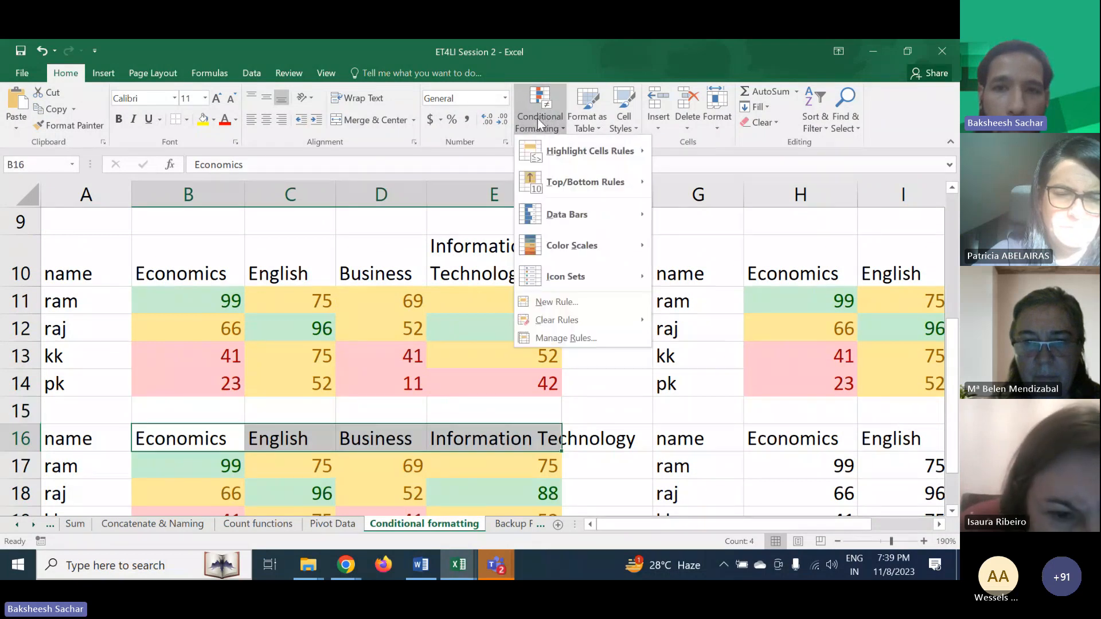
mouse_move(585, 154)
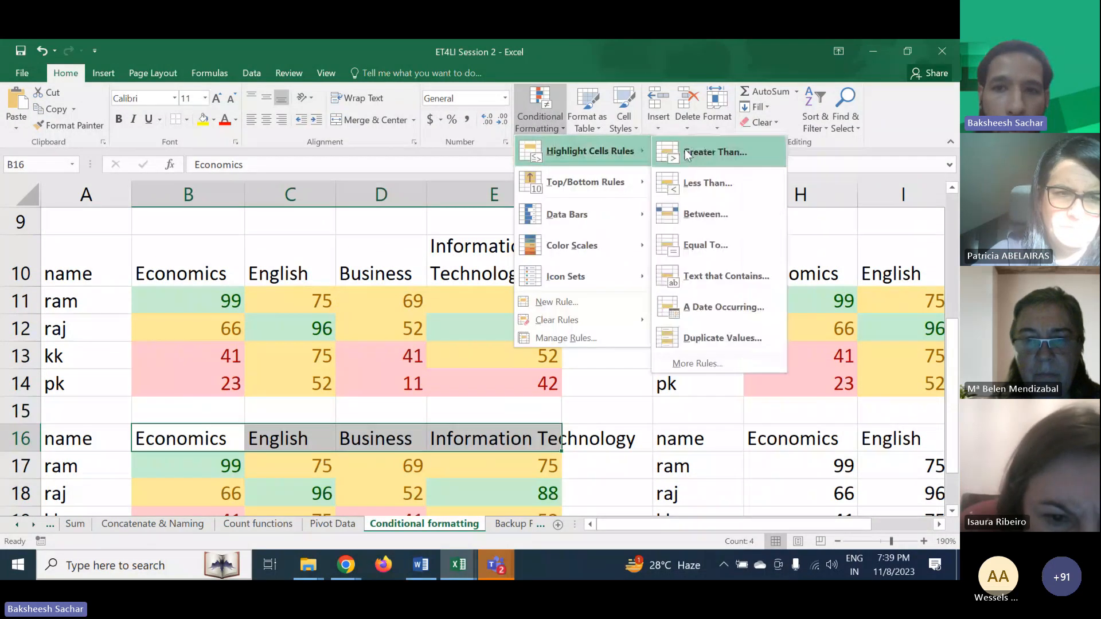
click(703, 281)
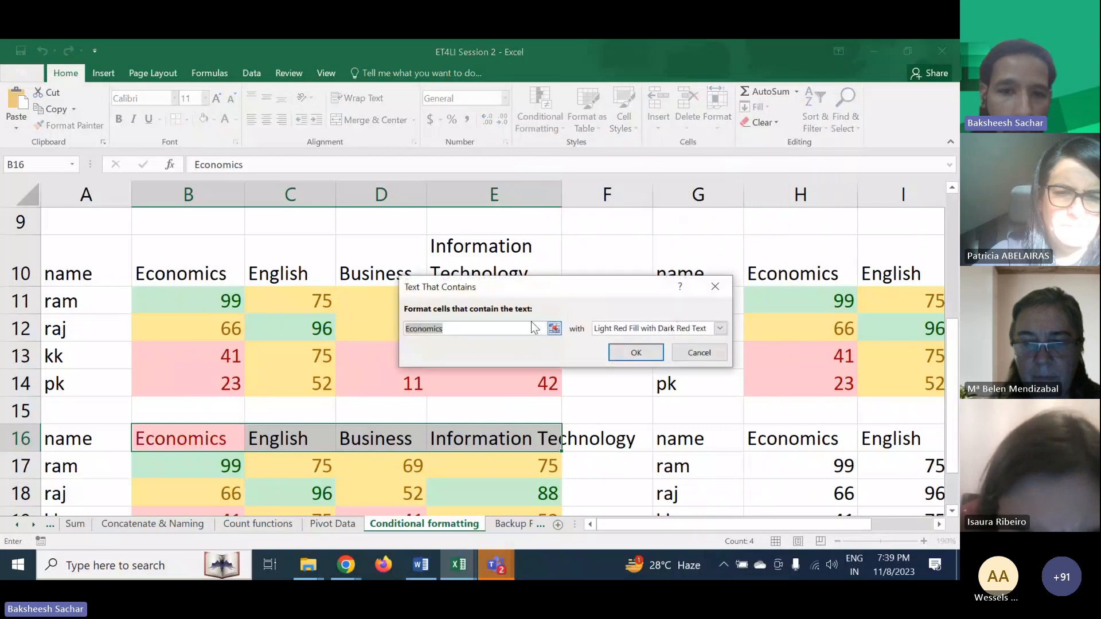
click(614, 331)
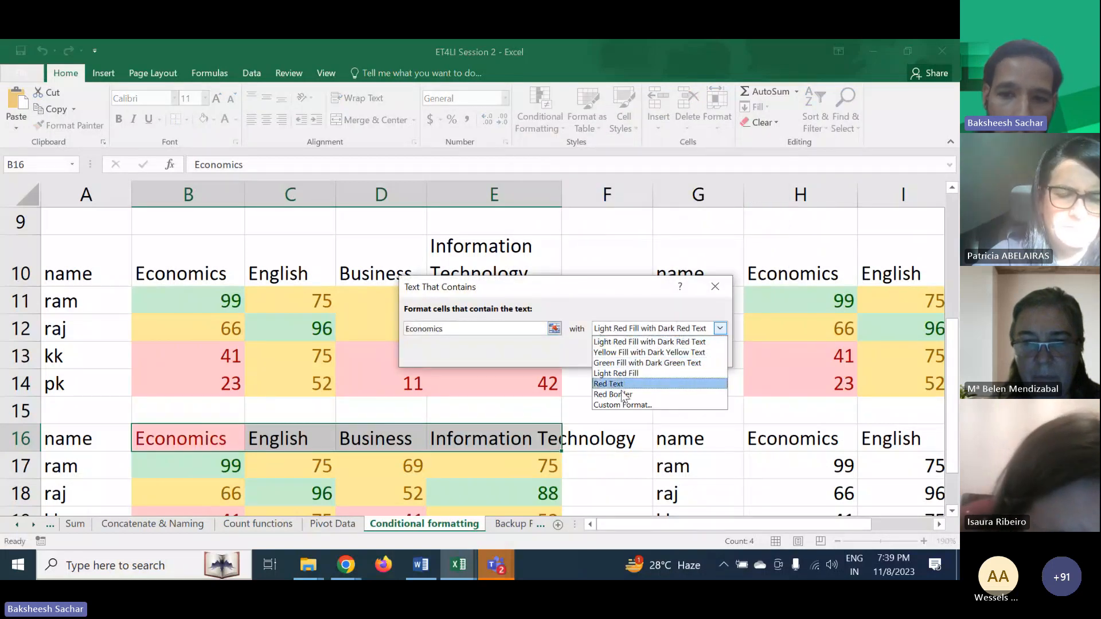
click(622, 404)
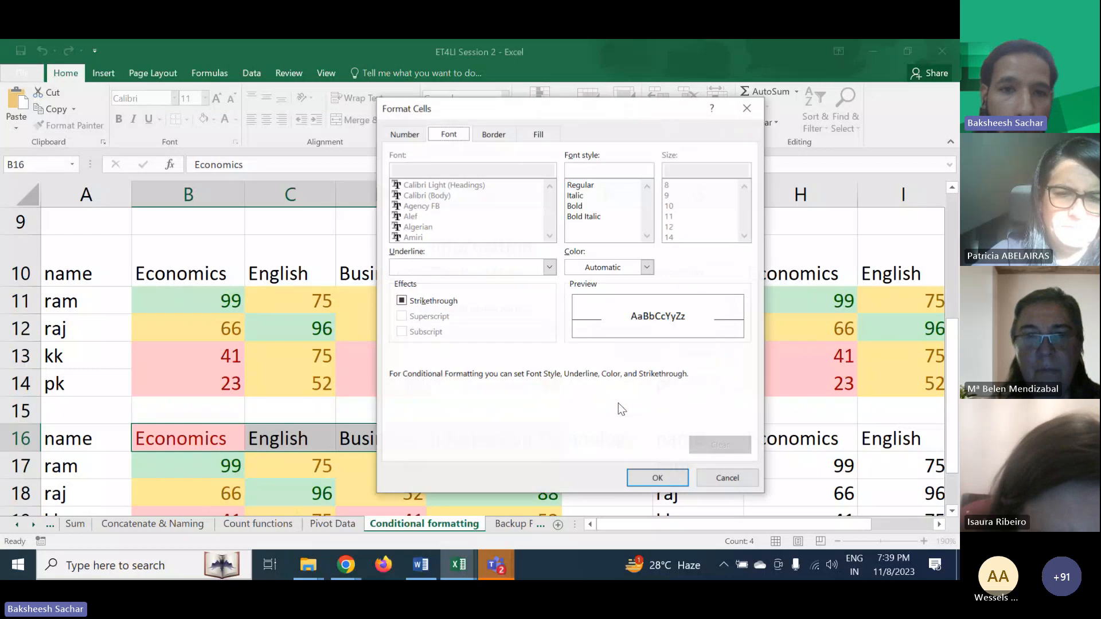
click(538, 134)
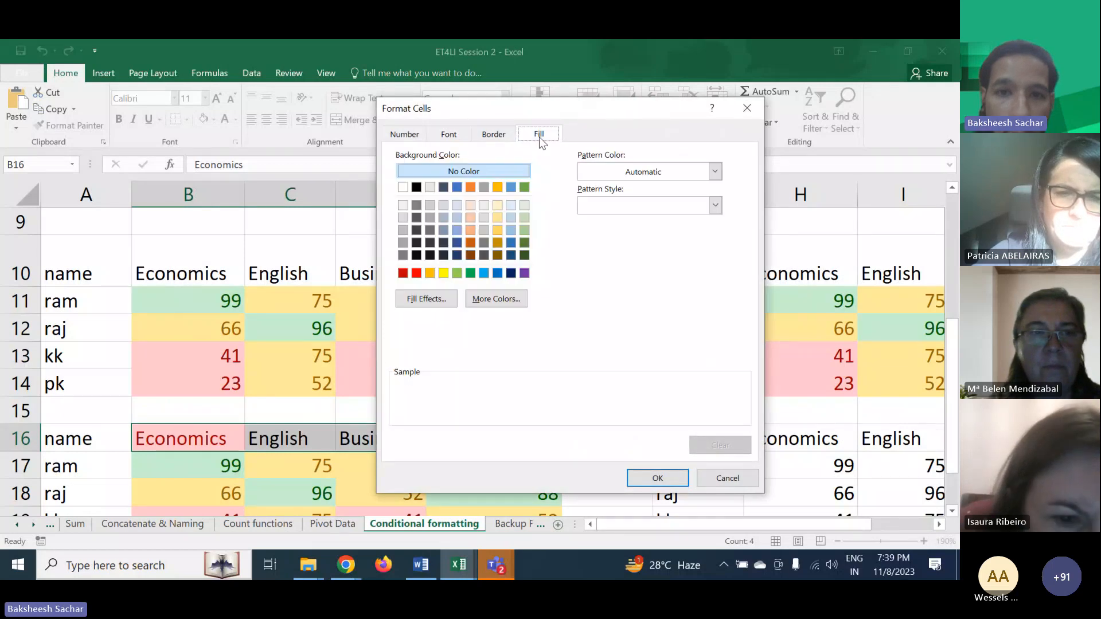
click(483, 273)
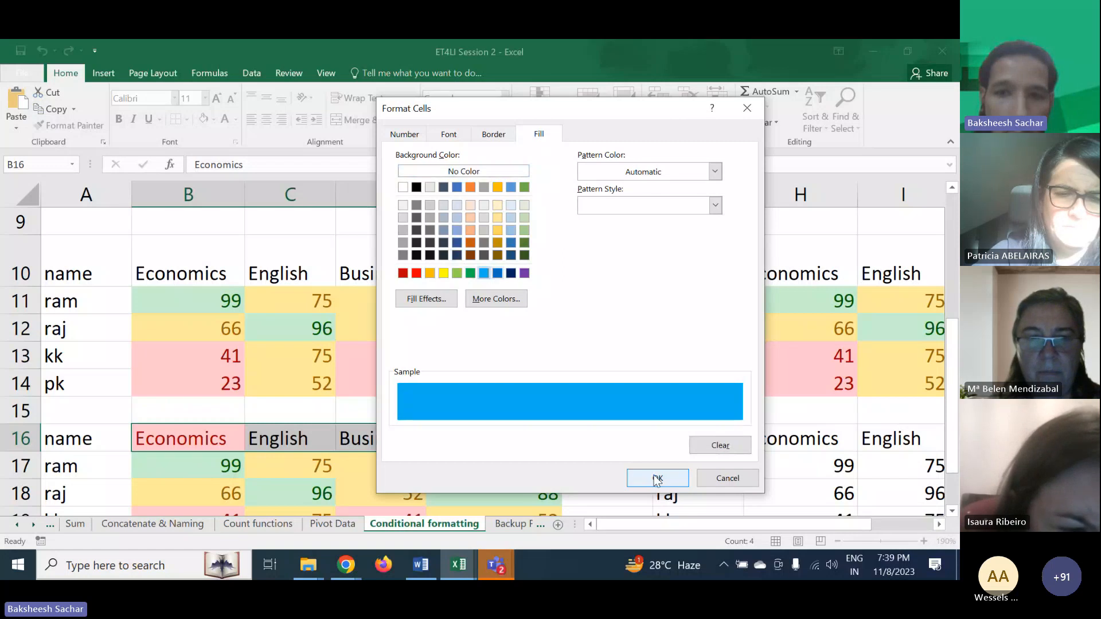
click(404, 134)
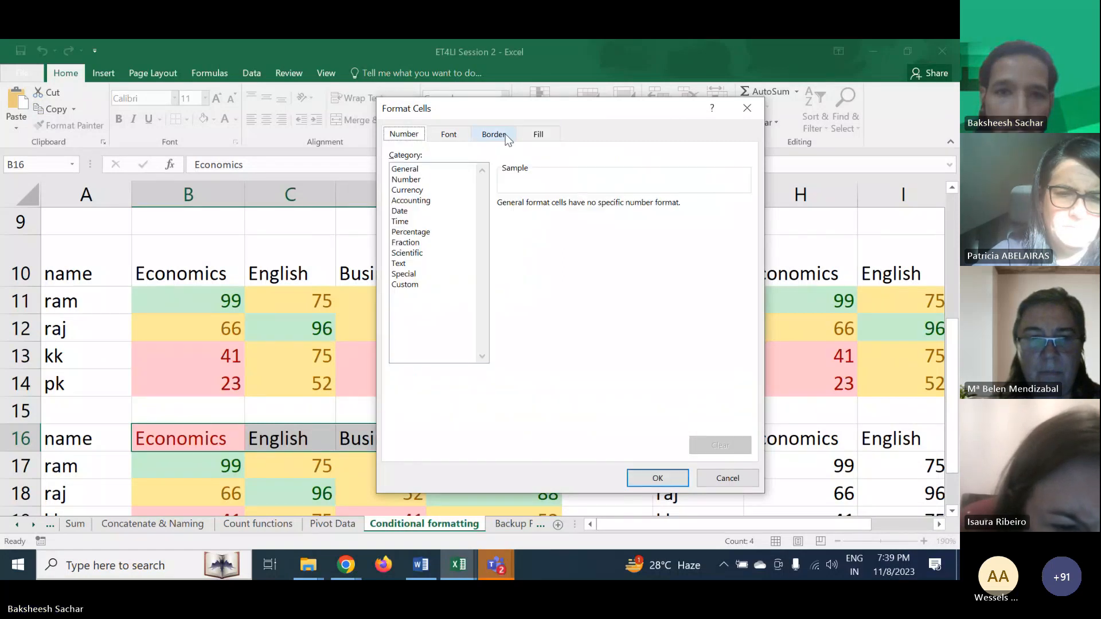
click(493, 134)
click(659, 478)
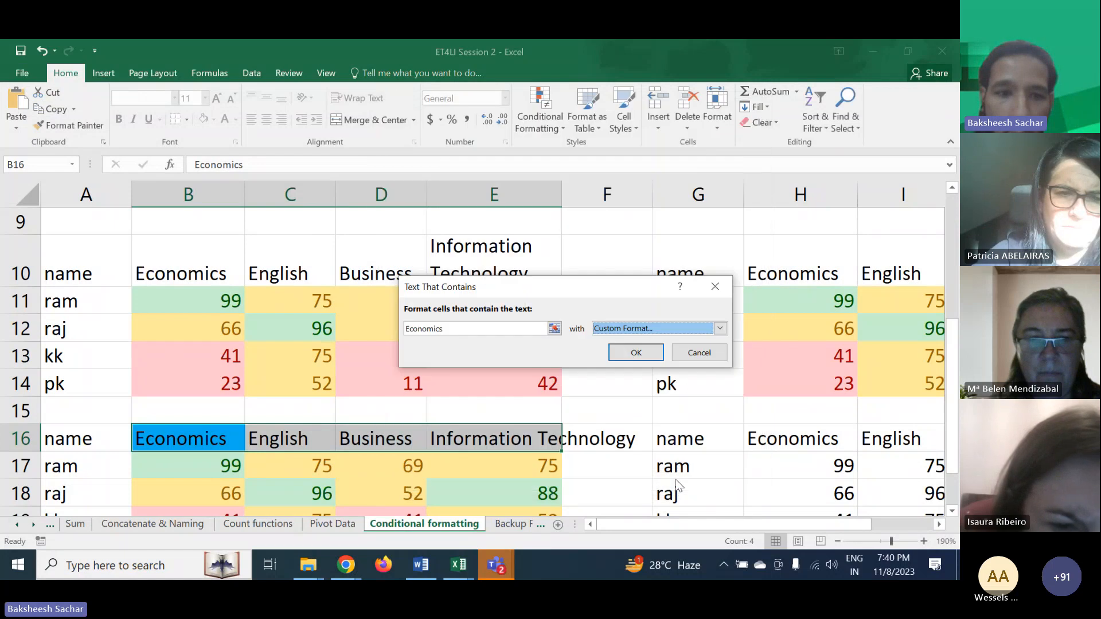
click(624, 353)
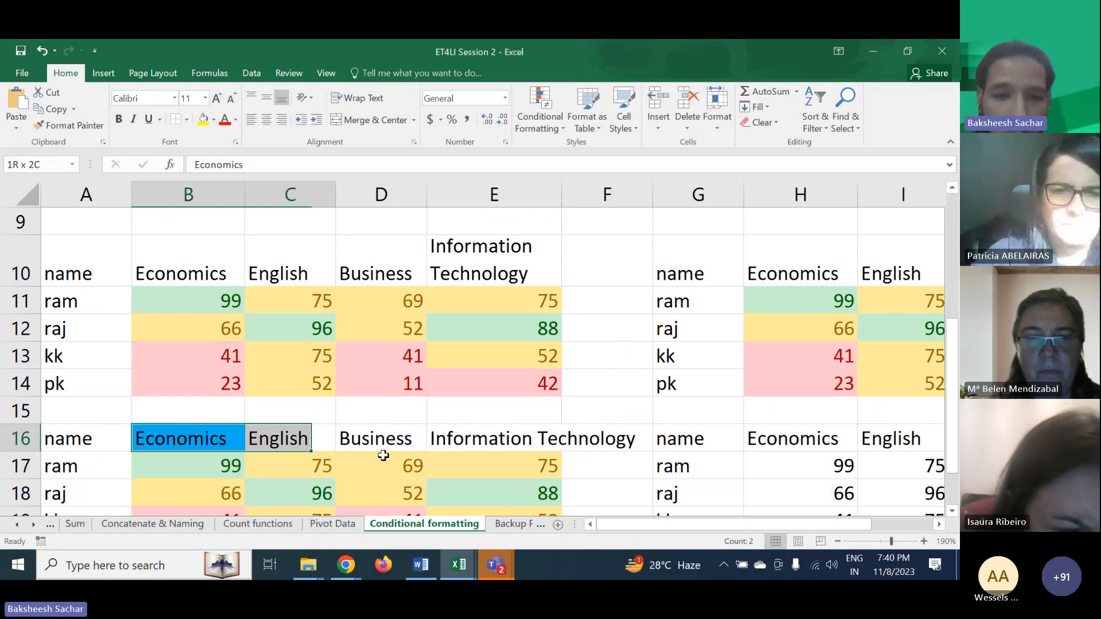
- Add a Text That Contains rule to the headers highlighting English with a custom red fill
click(528, 121)
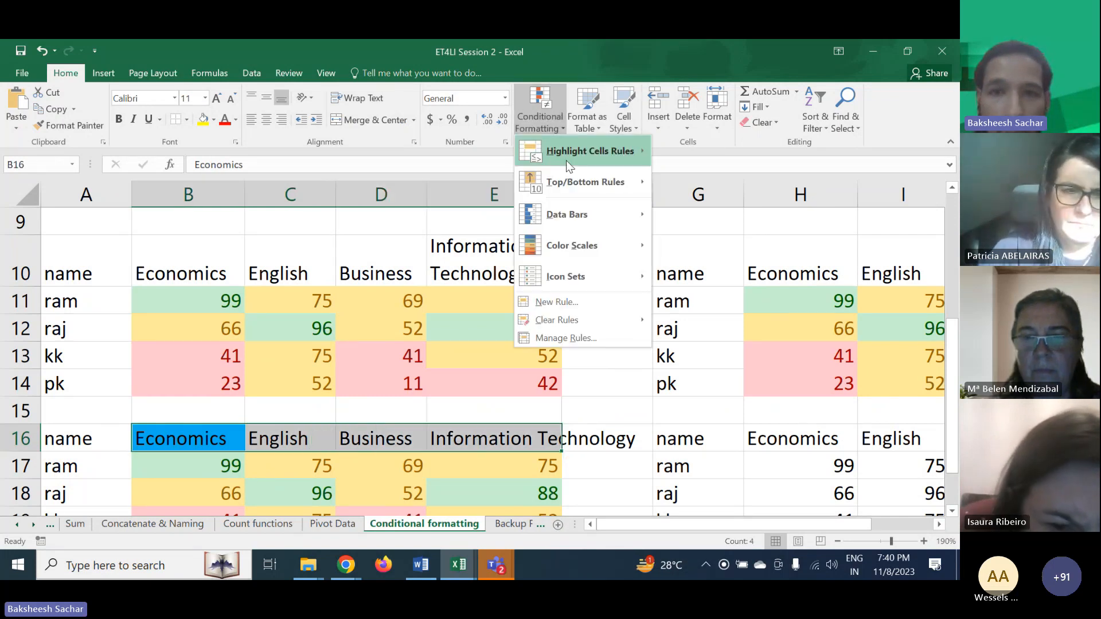
mouse_move(579, 147)
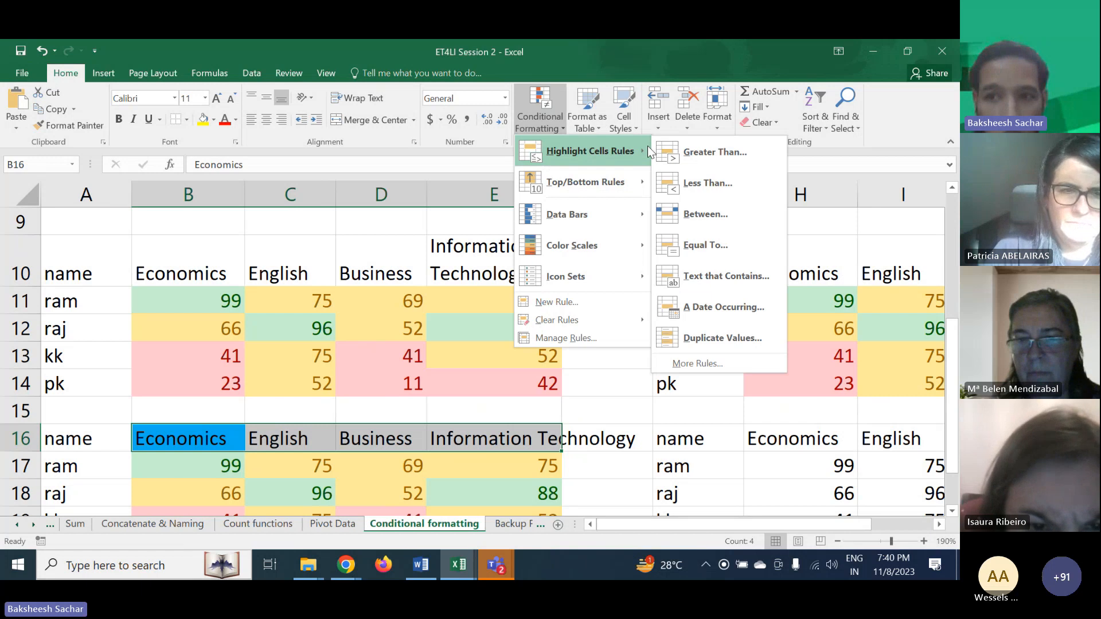
click(710, 278)
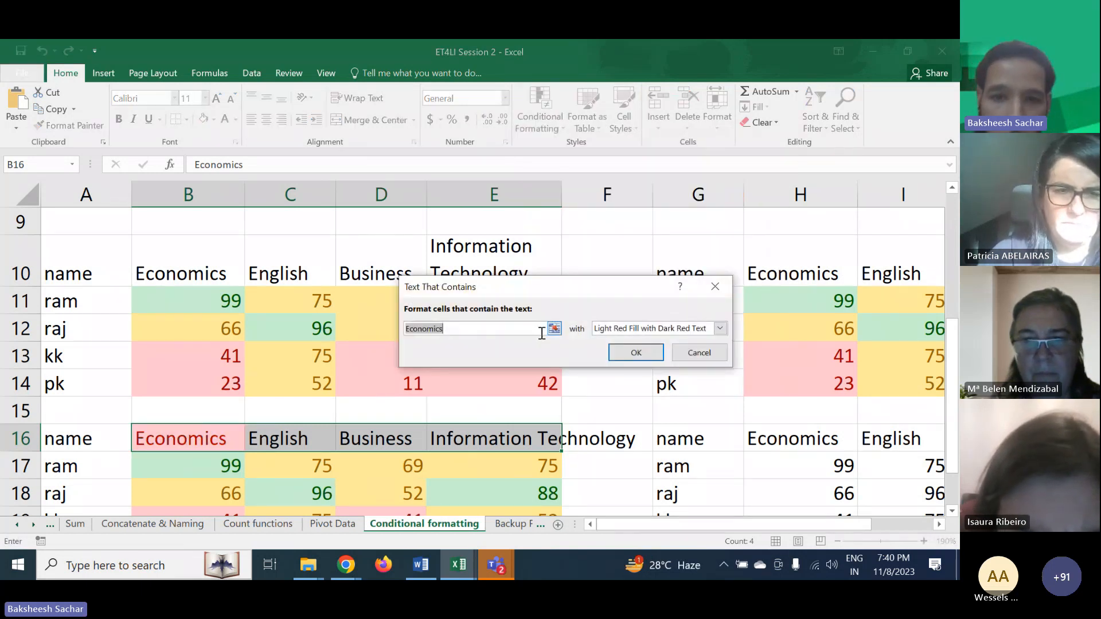
text(English)
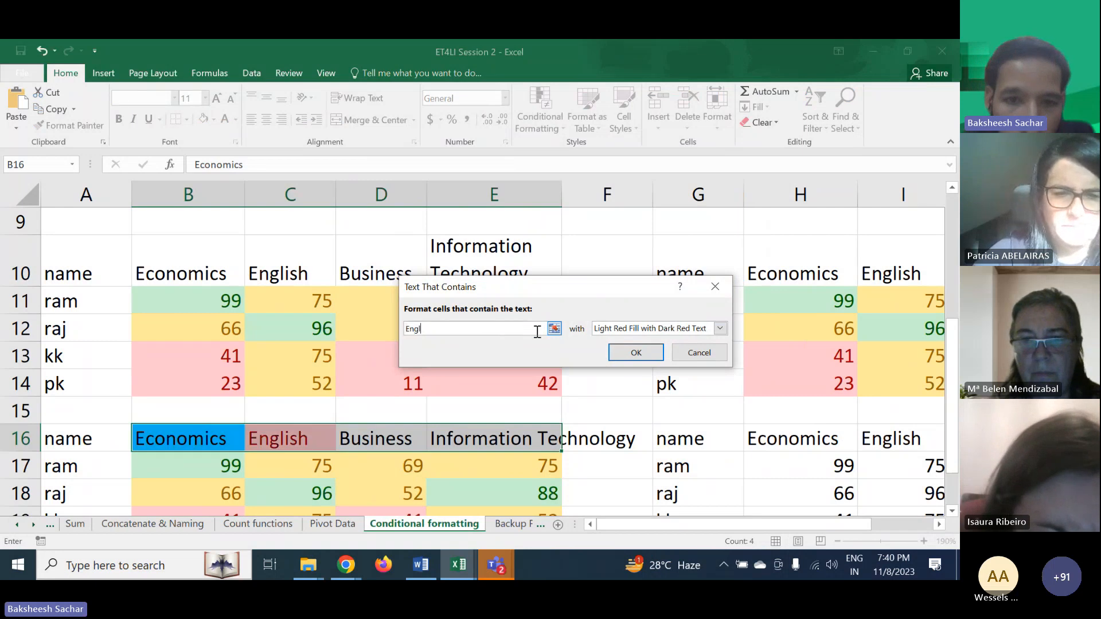
click(648, 330)
click(631, 395)
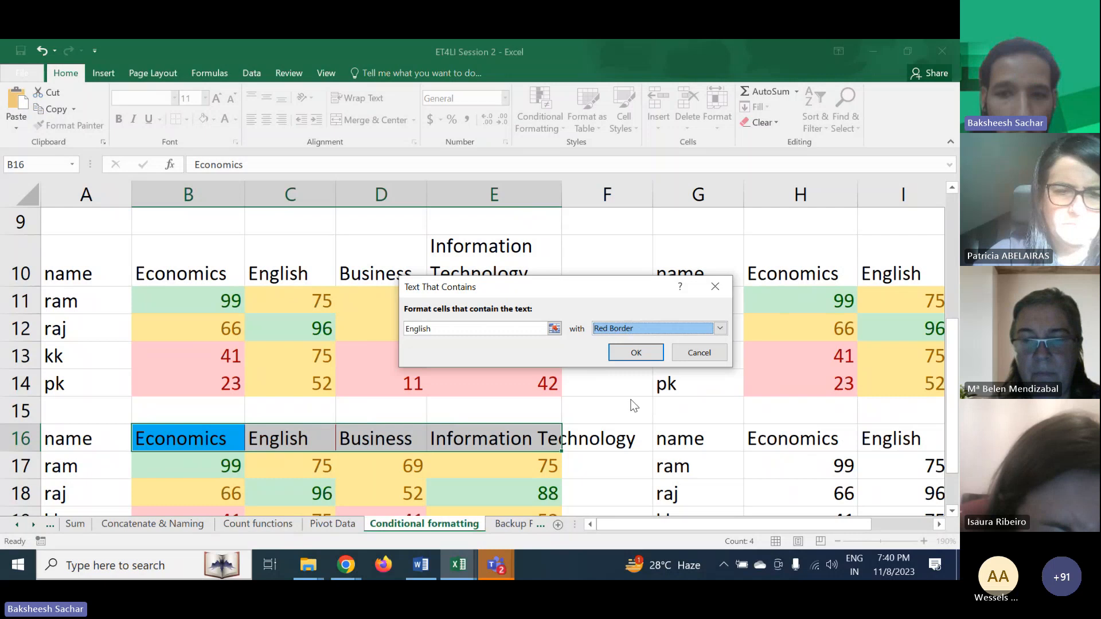
click(618, 337)
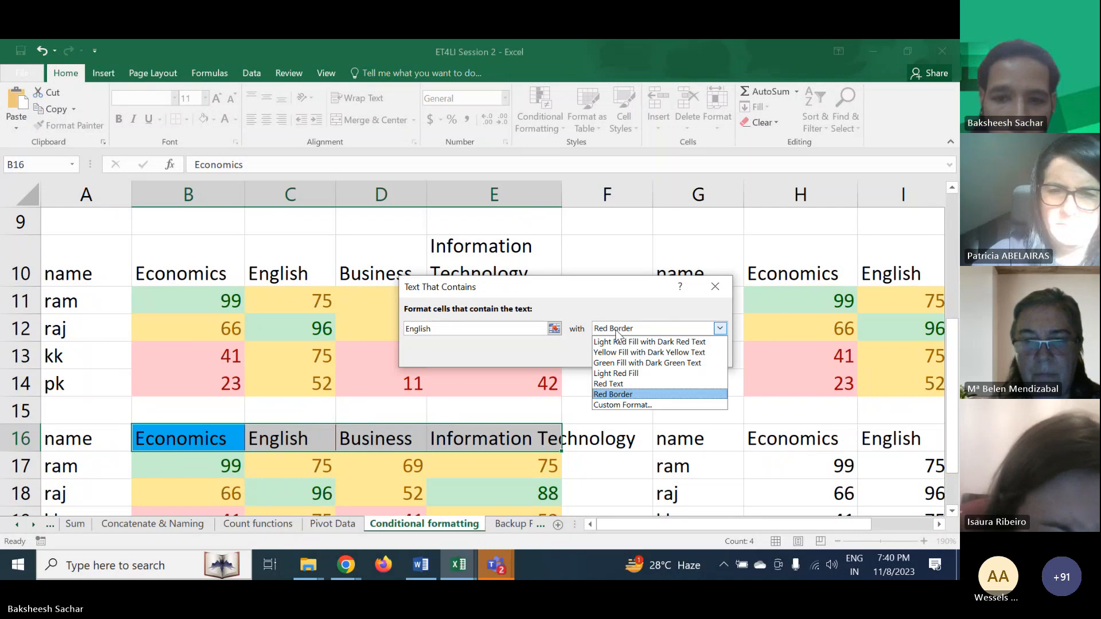
click(626, 402)
click(539, 133)
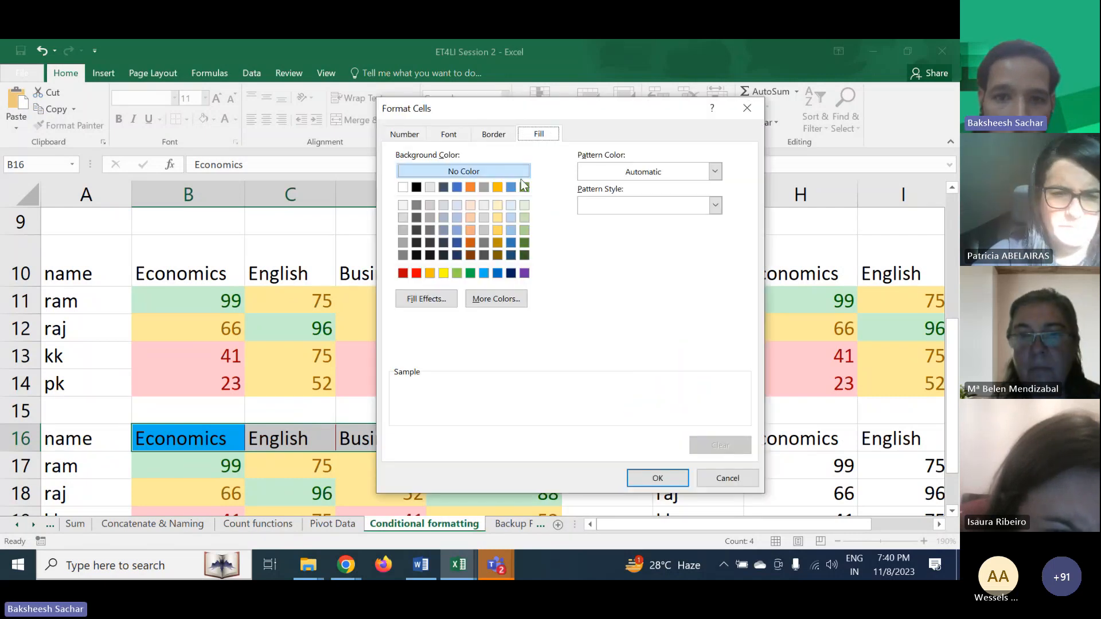
click(419, 274)
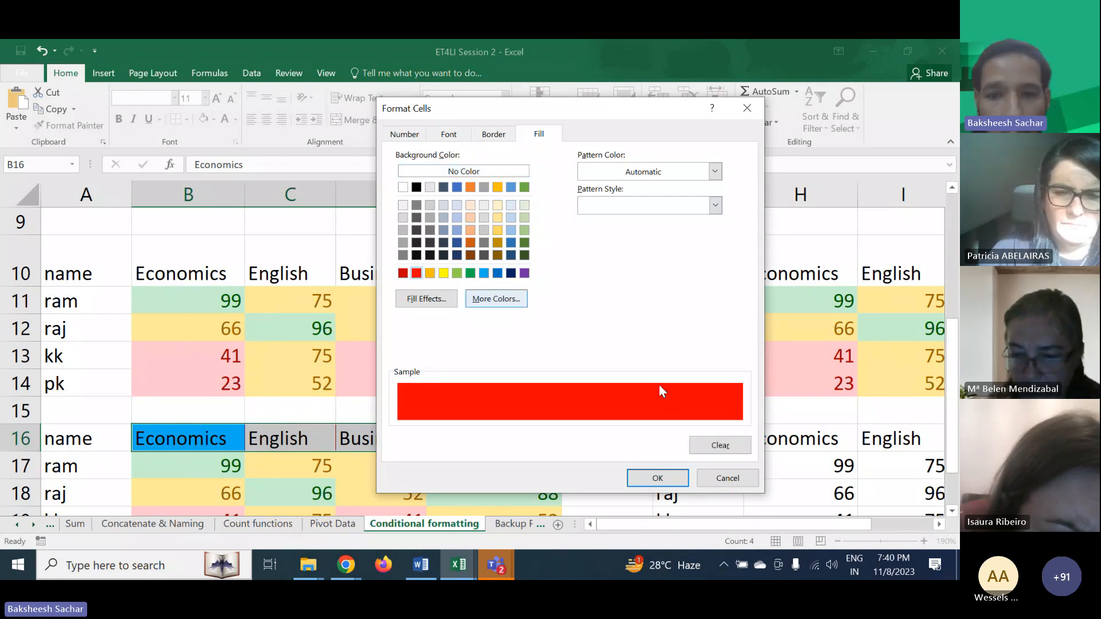
click(657, 478)
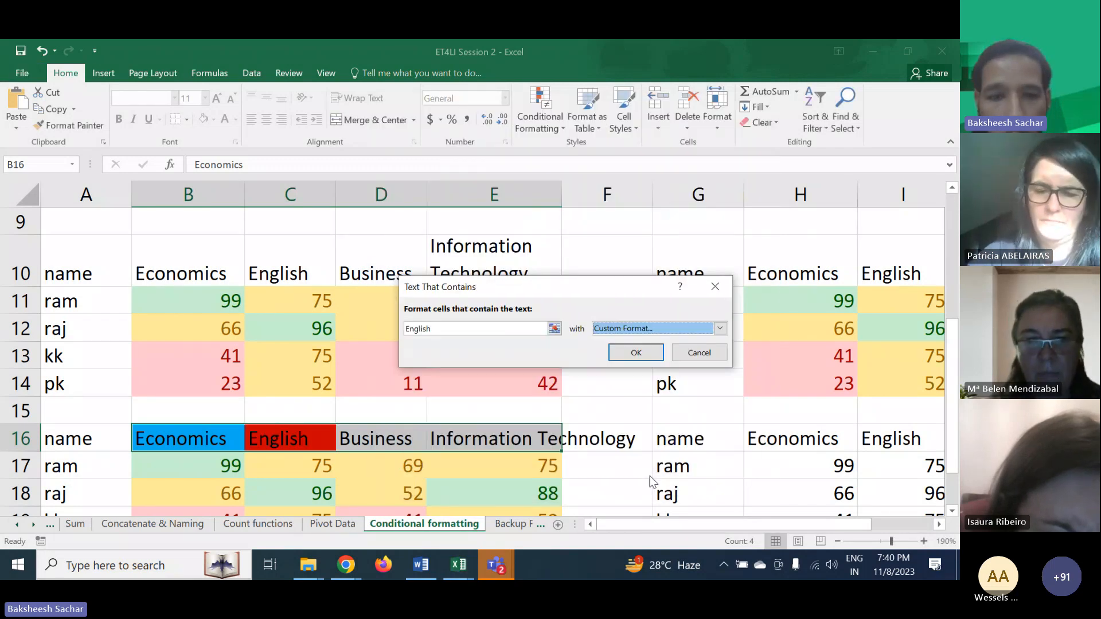
click(626, 350)
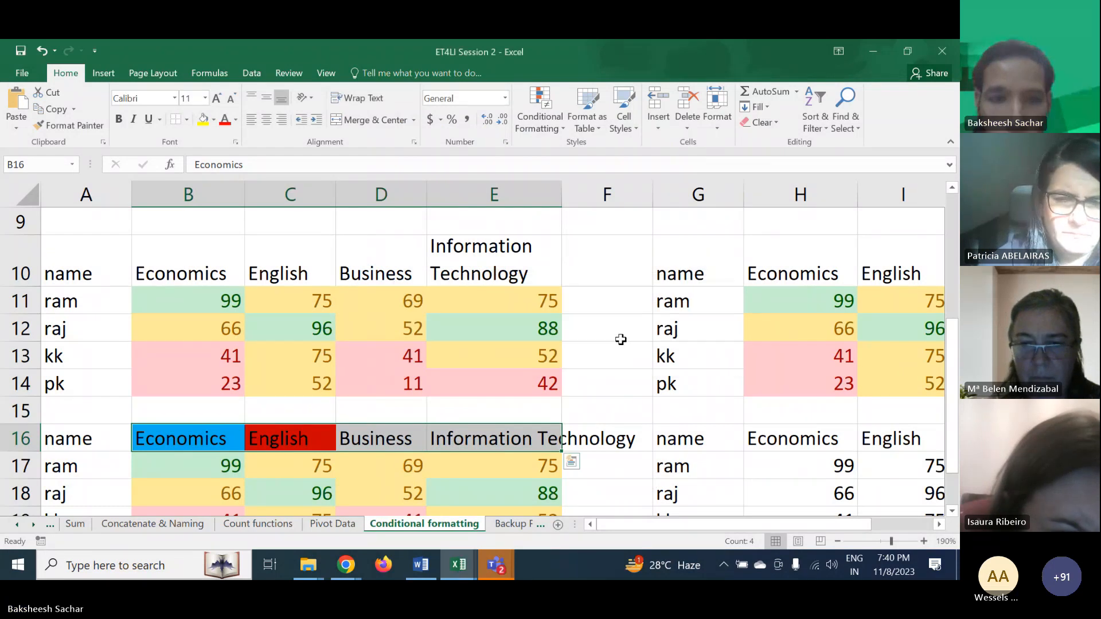
- Add a Text That Contains rule to the headers highlighting Business with a custom green fill
click(549, 123)
mouse_move(587, 150)
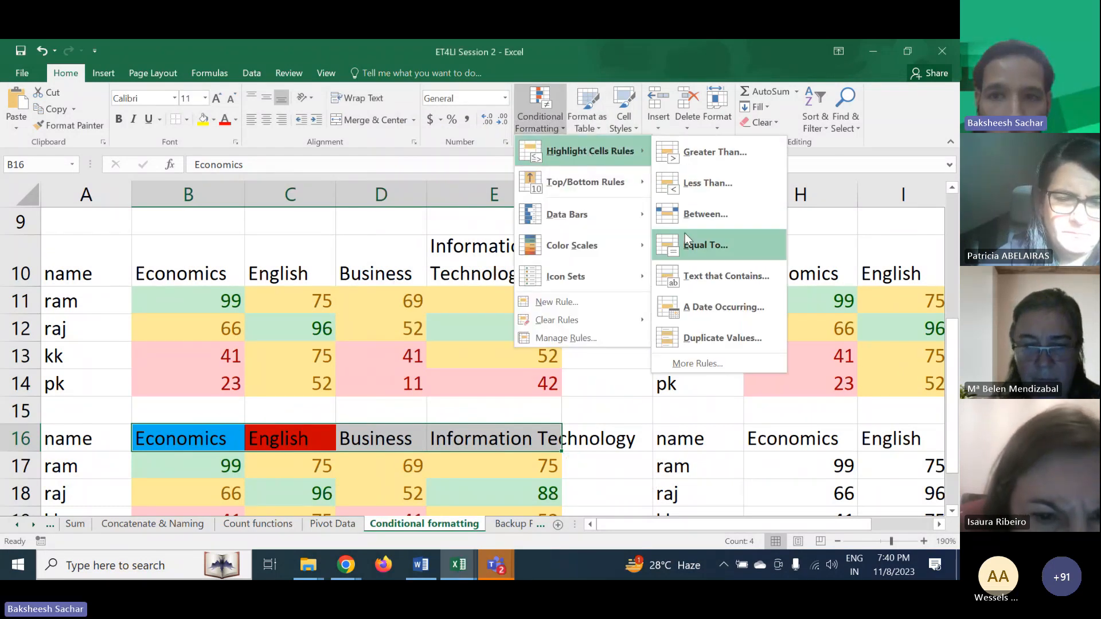
click(691, 287)
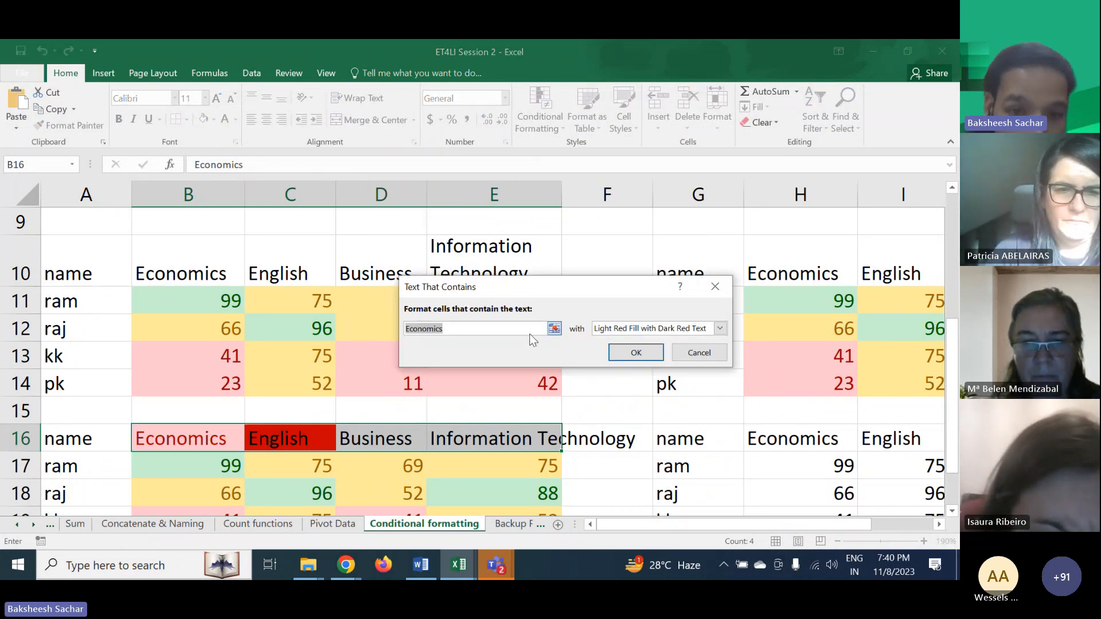
text(Busin)
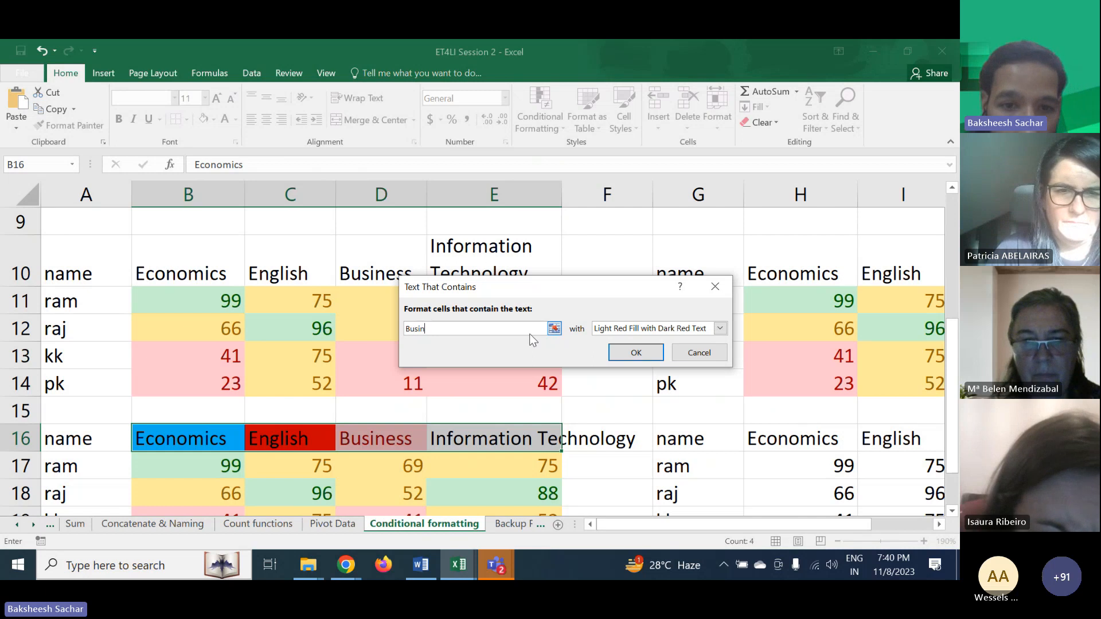
text(ess)
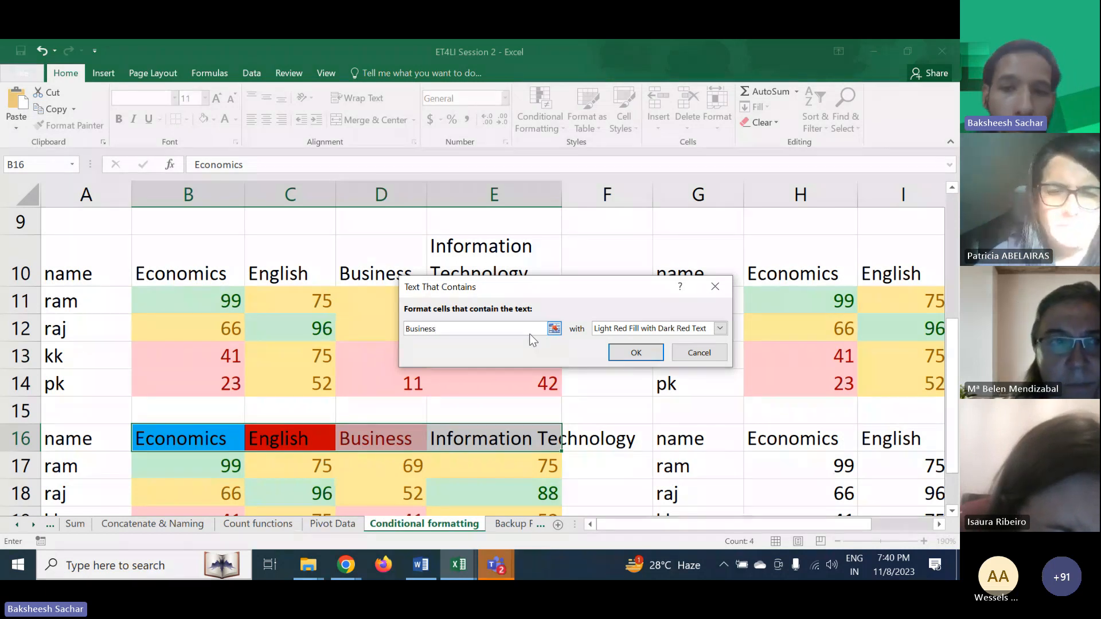
click(617, 329)
click(622, 404)
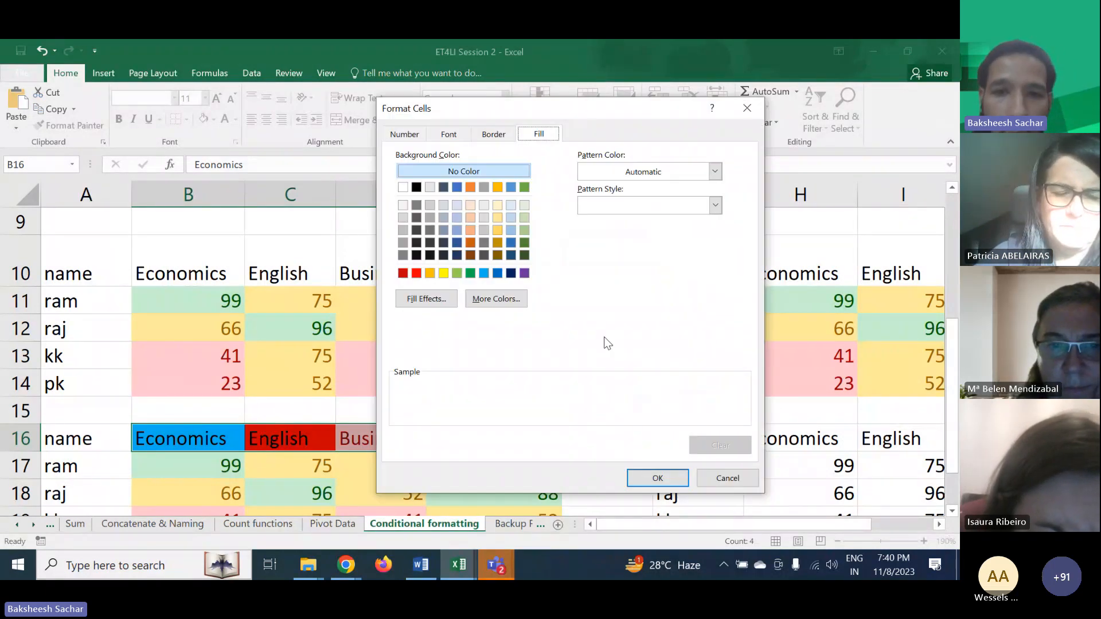
click(471, 273)
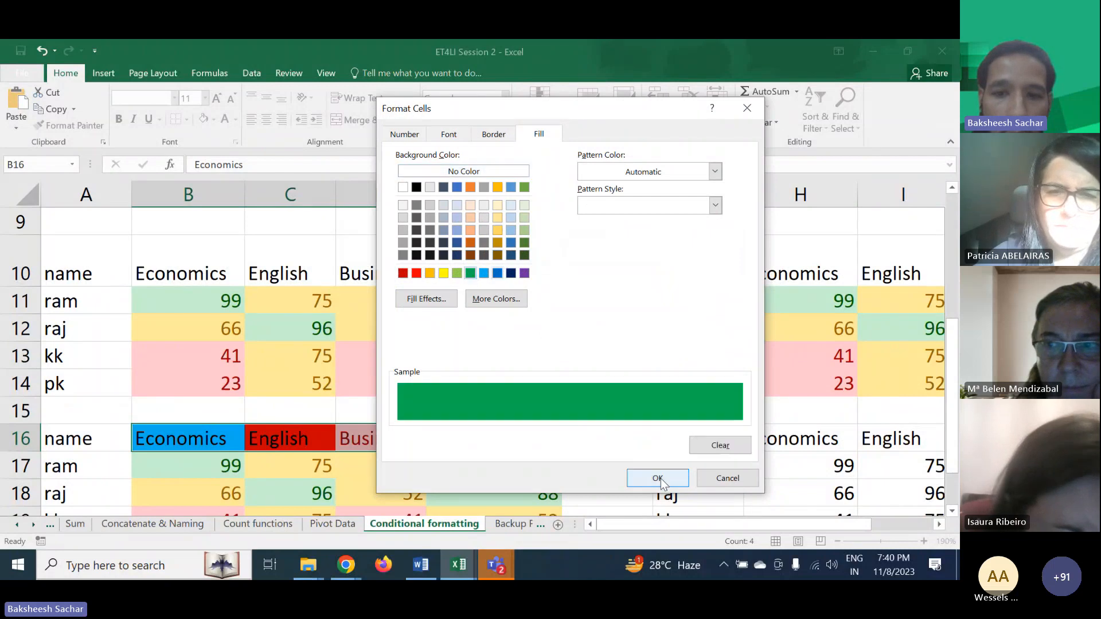
click(655, 478)
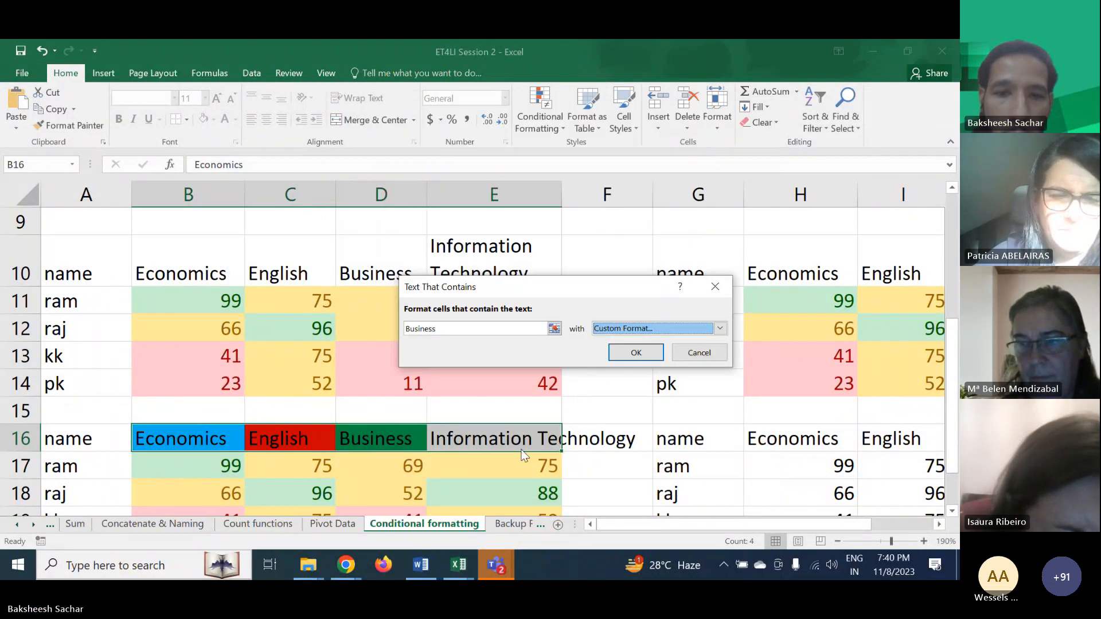
click(636, 352)
- Add a Text That Contains rule to headers B16:E16 highlighting Information Technology with a custom blue fill
click(509, 439)
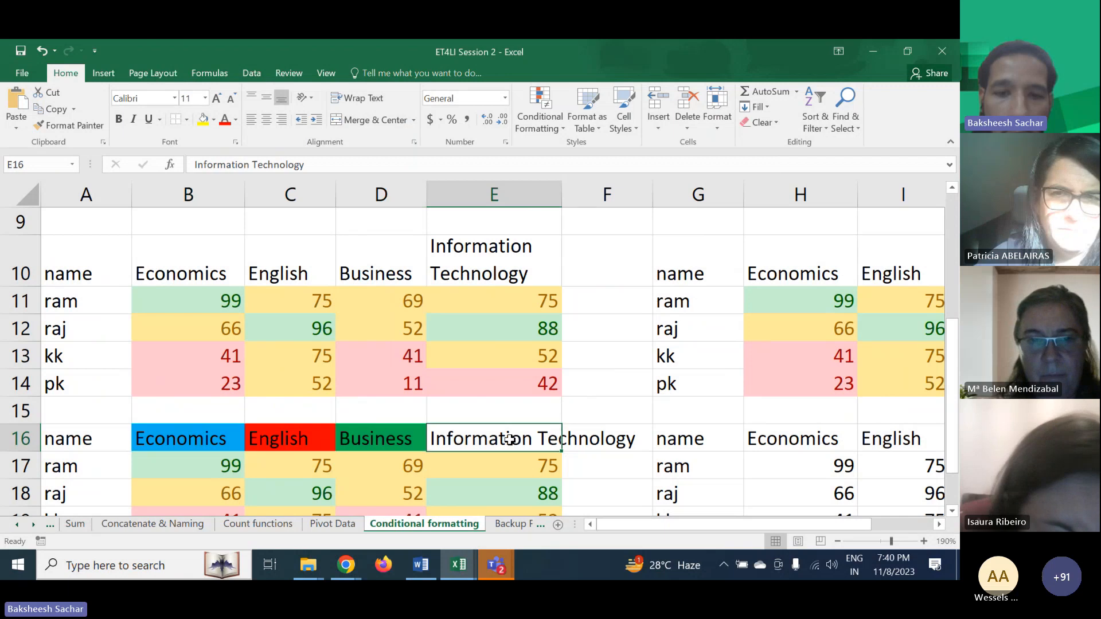
drag(192, 429, 469, 429)
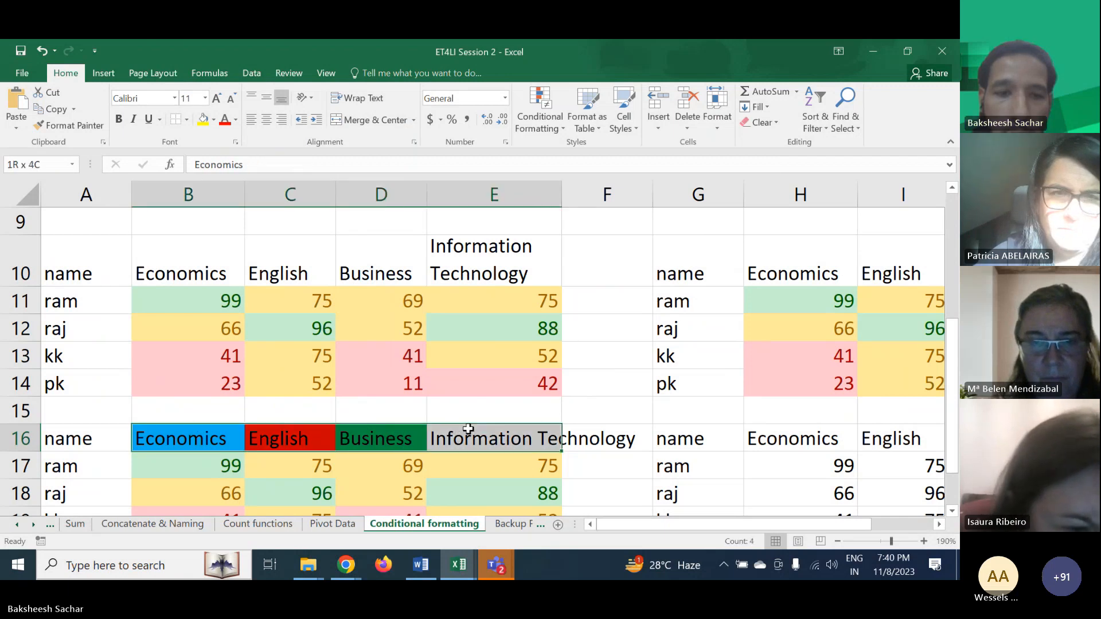
click(542, 118)
mouse_move(564, 160)
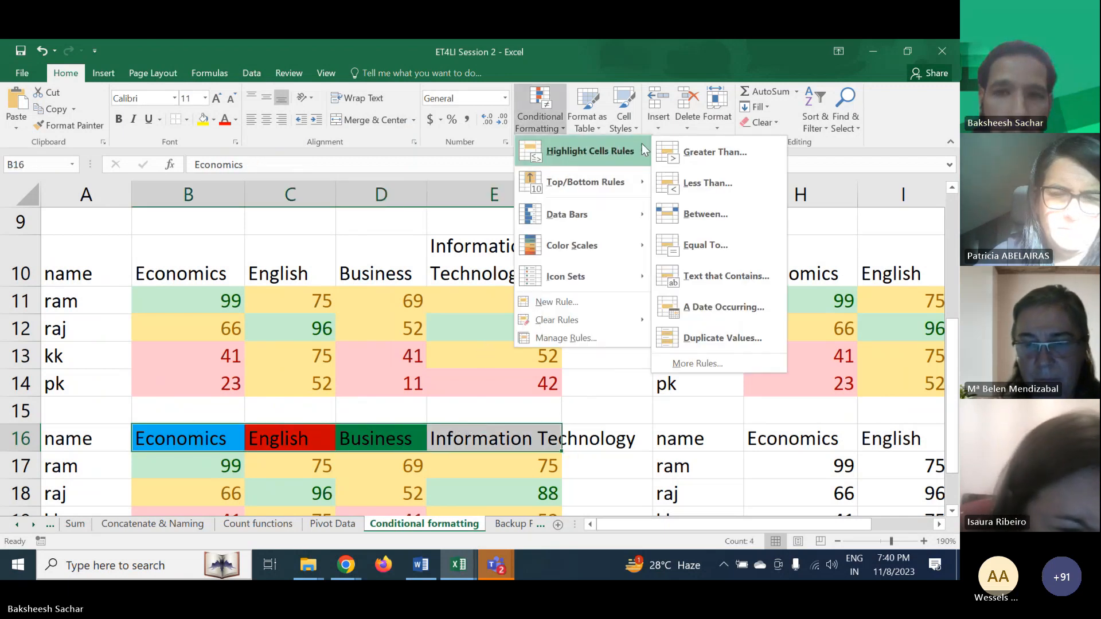
click(703, 267)
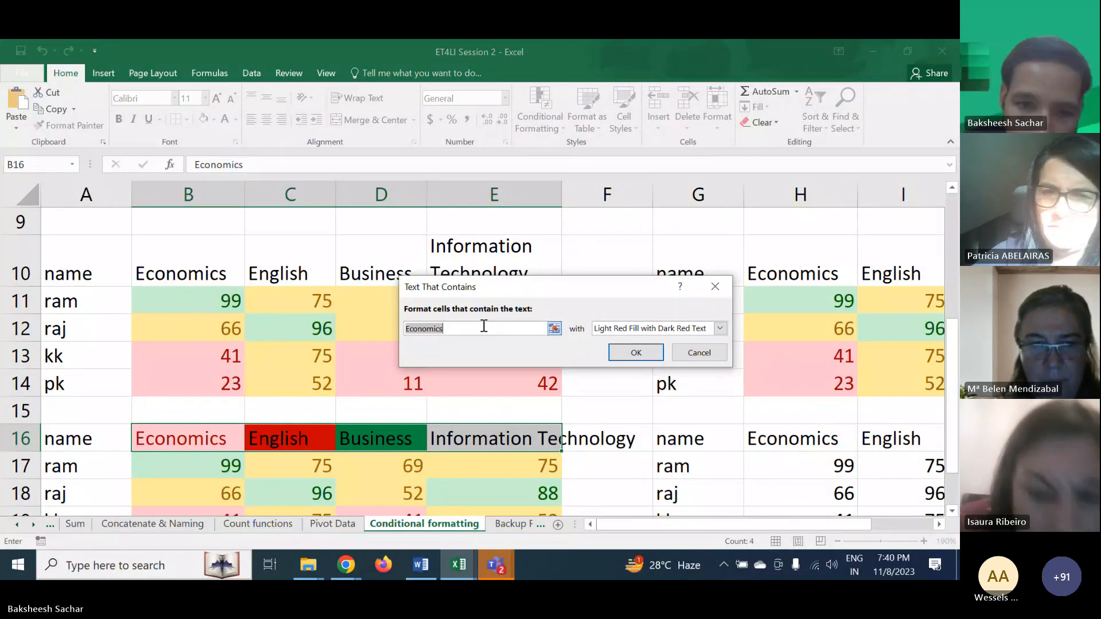
text(Informatio)
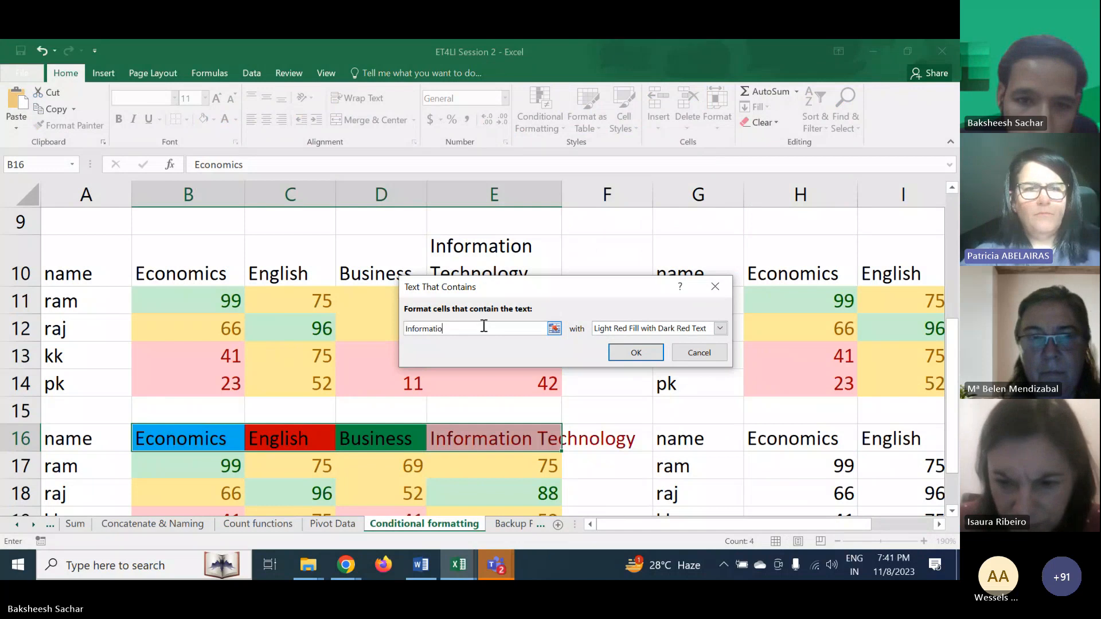
text(n Technology)
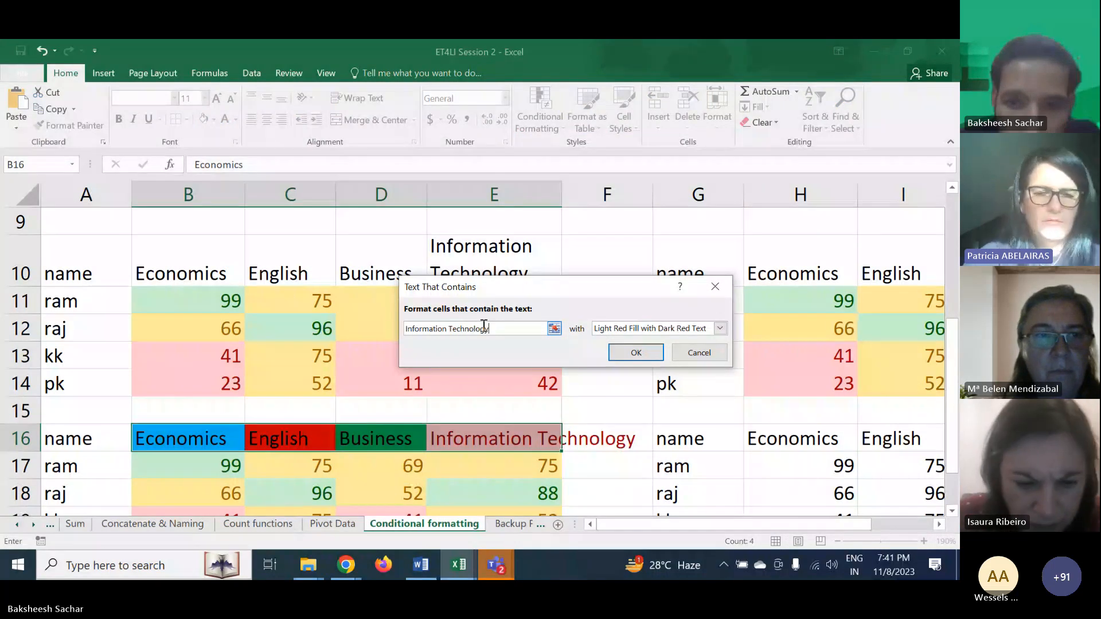
click(623, 332)
click(632, 406)
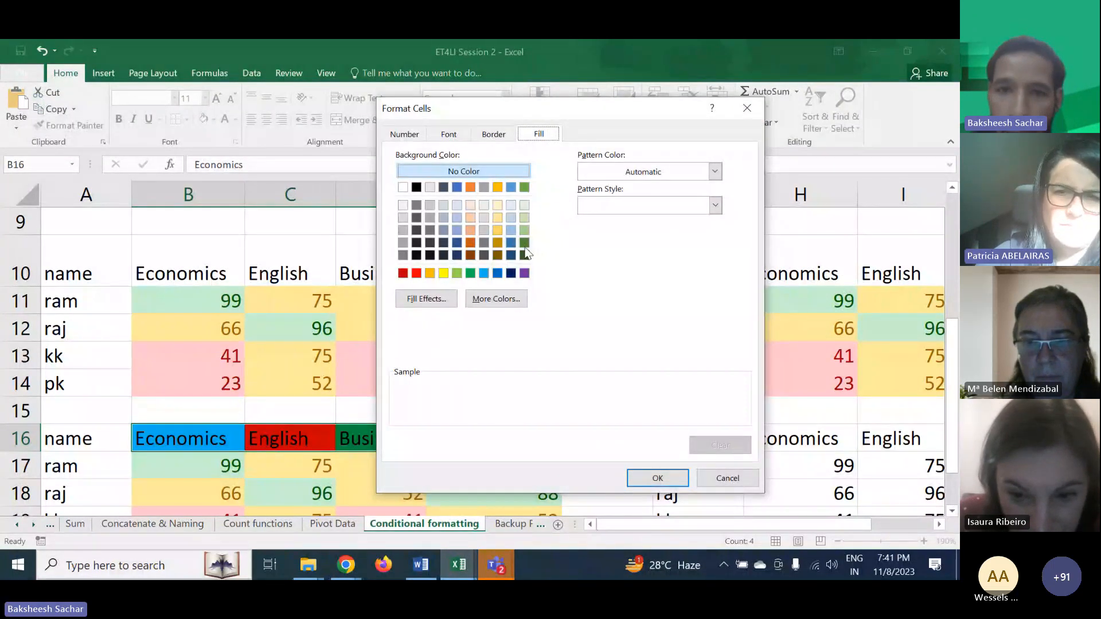
click(456, 230)
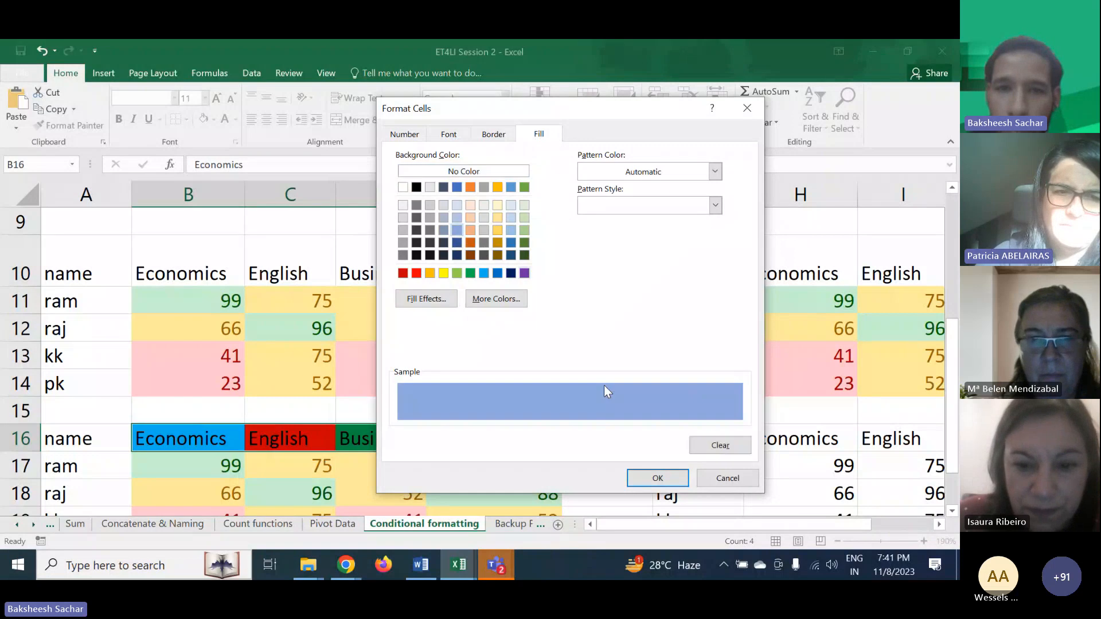
click(651, 473)
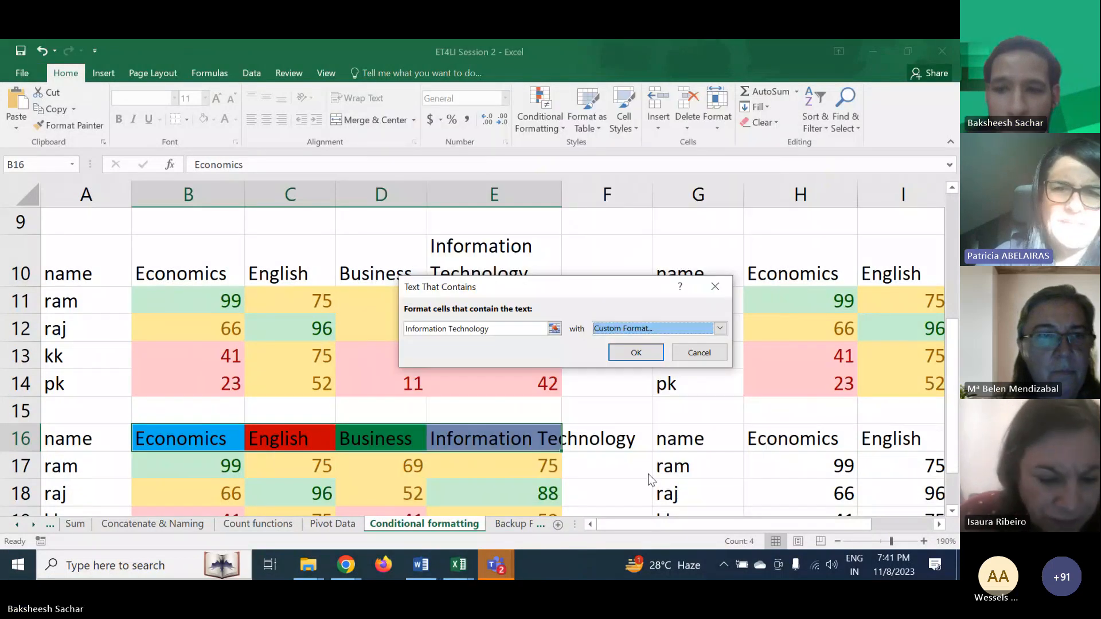
click(633, 352)
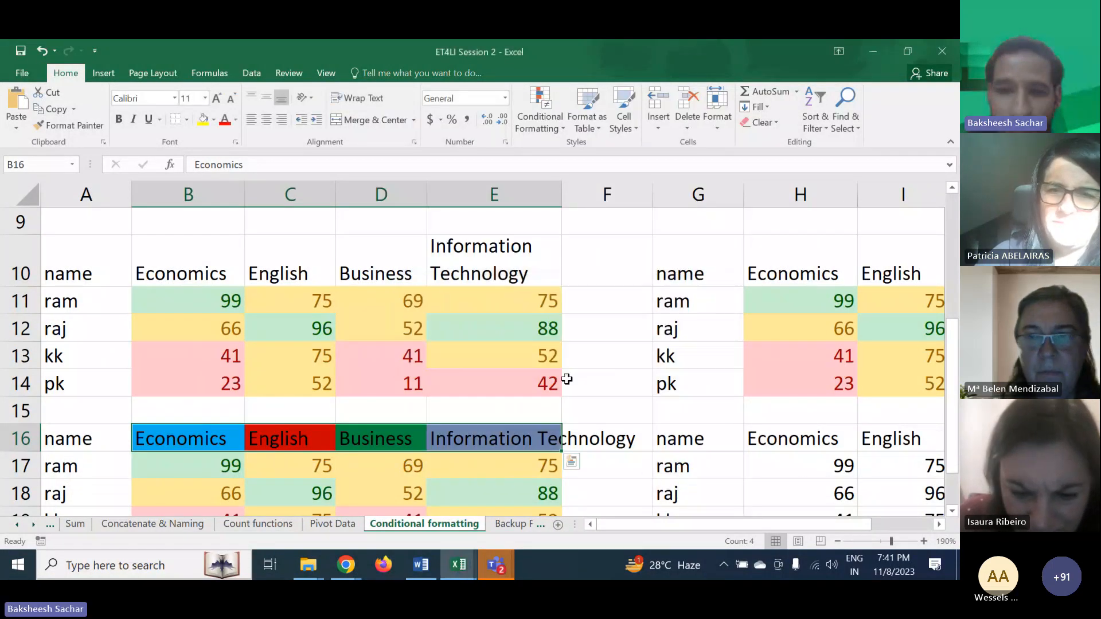
click(449, 412)
scroll(297, 445, down, 1)
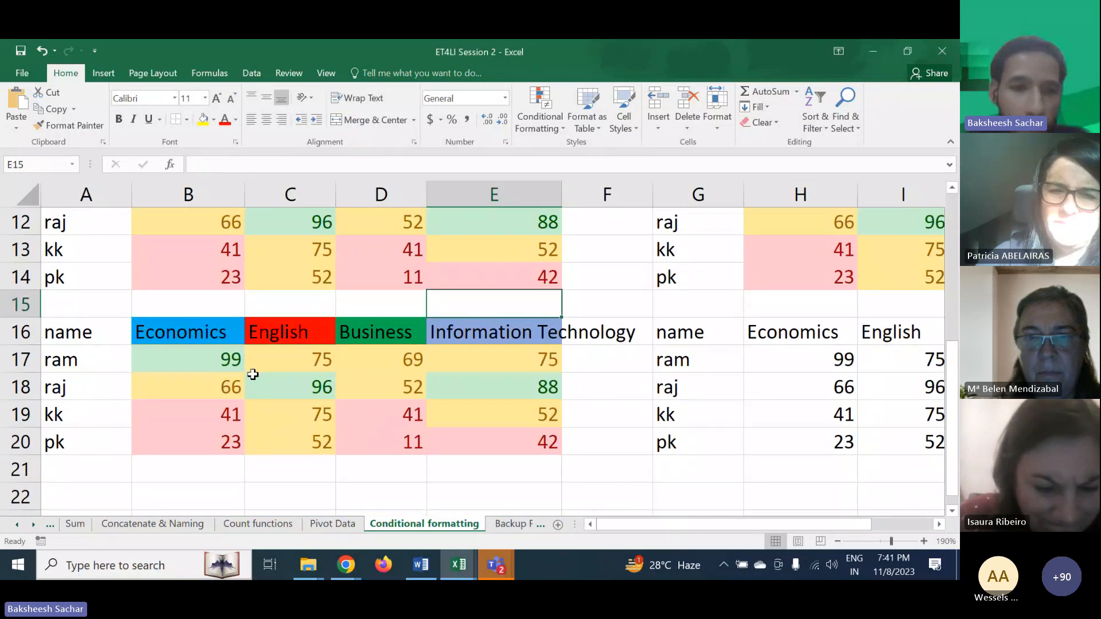
drag(183, 331, 493, 441)
click(595, 377)
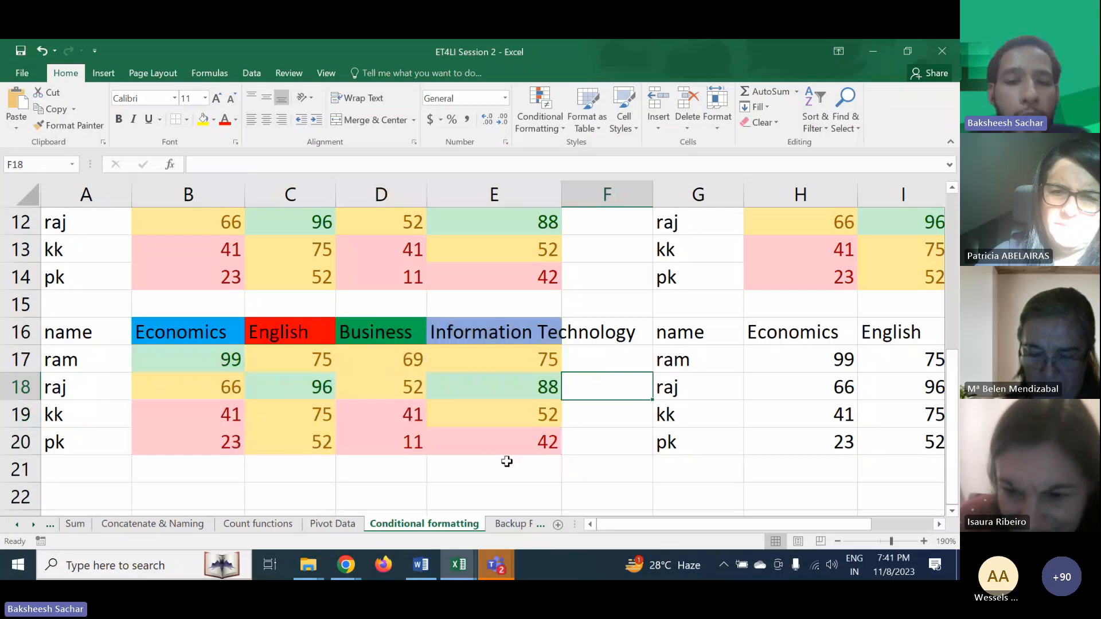
scroll(503, 451, up, 2)
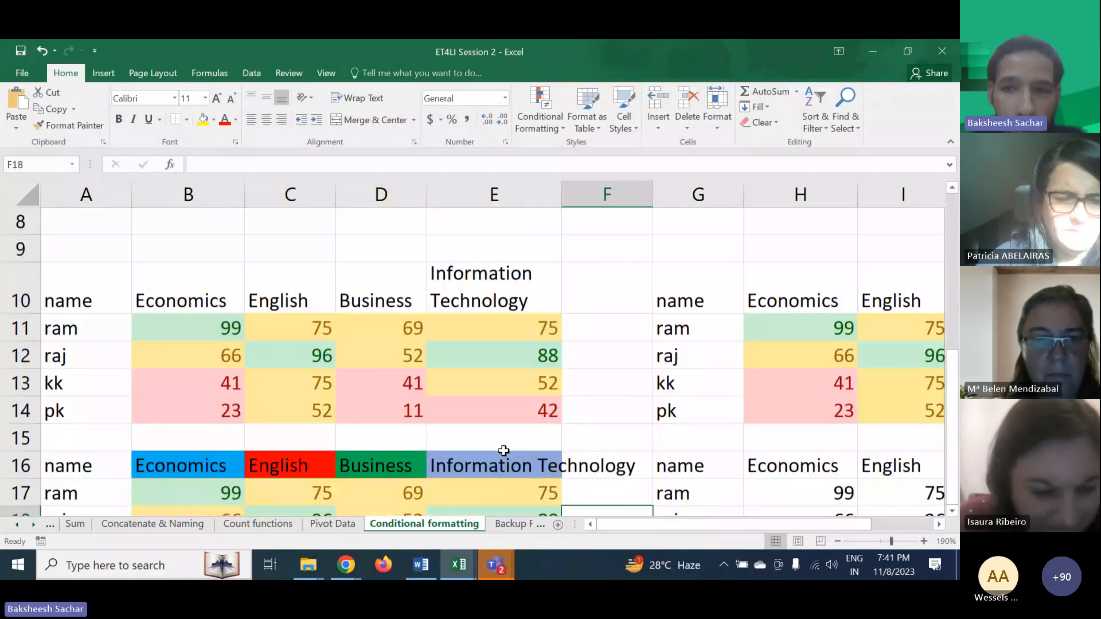
click(924, 232)
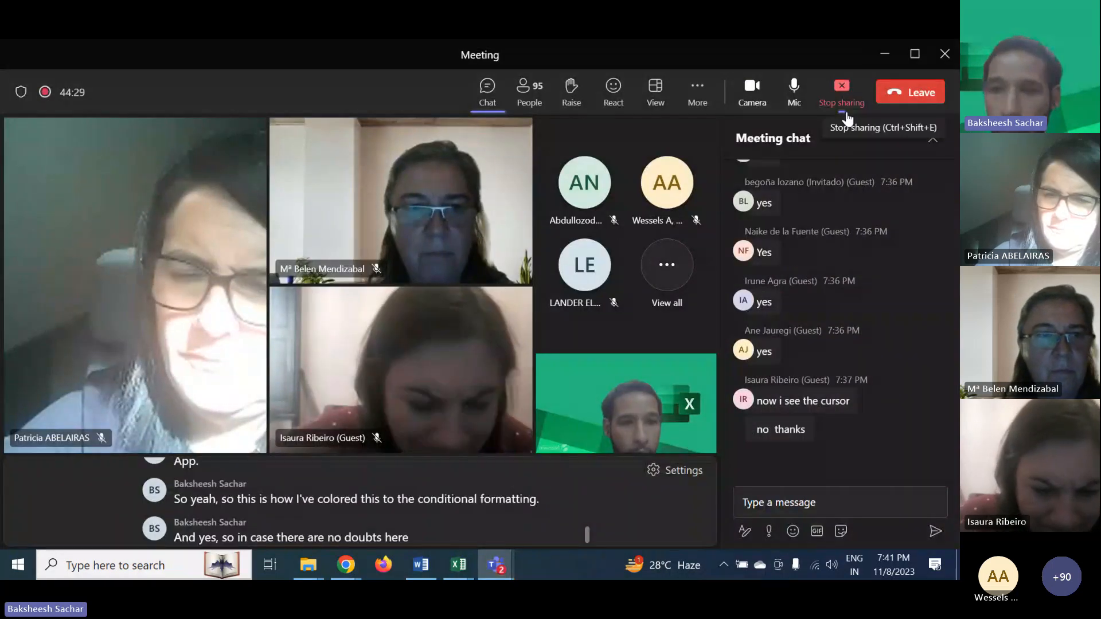
click(883, 55)
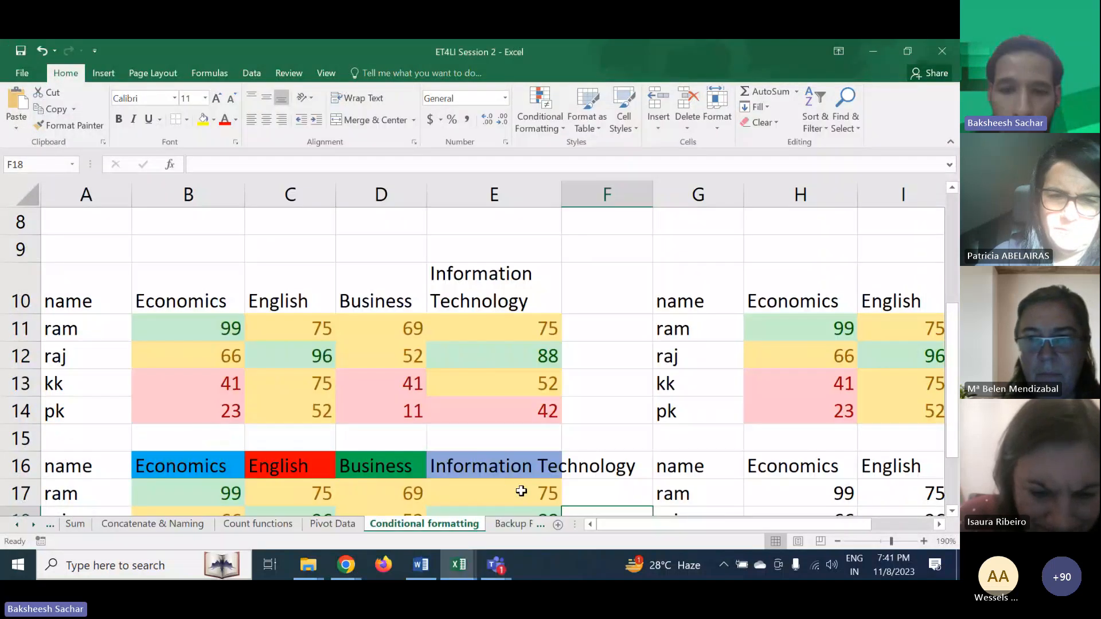
scroll(528, 479, down, 1)
scroll(538, 436, up, 1)
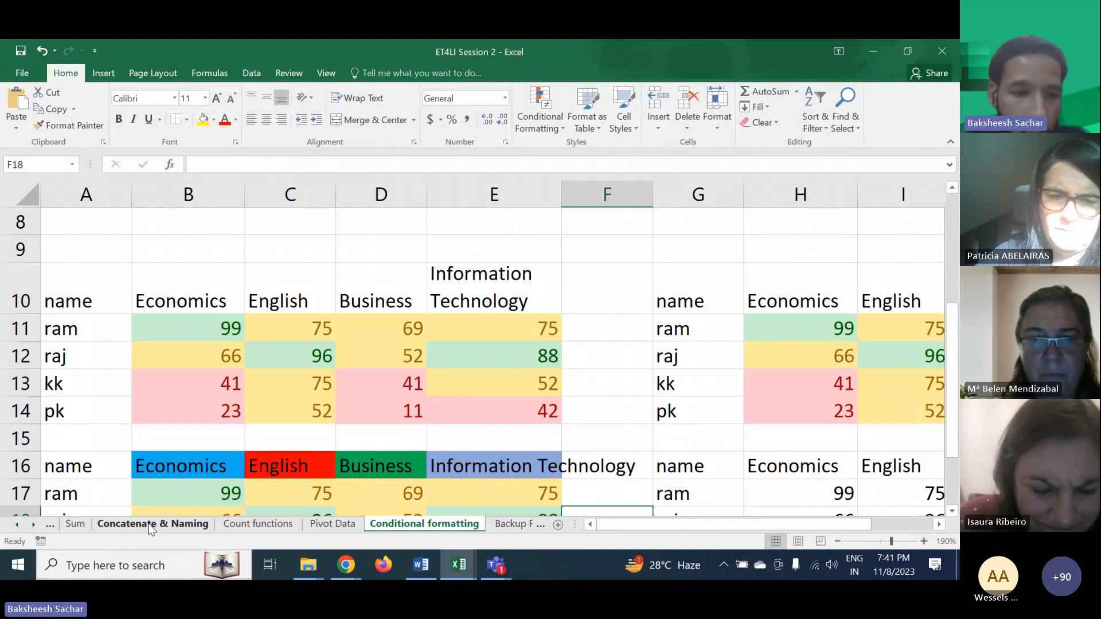
- Review the session topic list on the Topics to be covered sheet
click(50, 524)
click(102, 523)
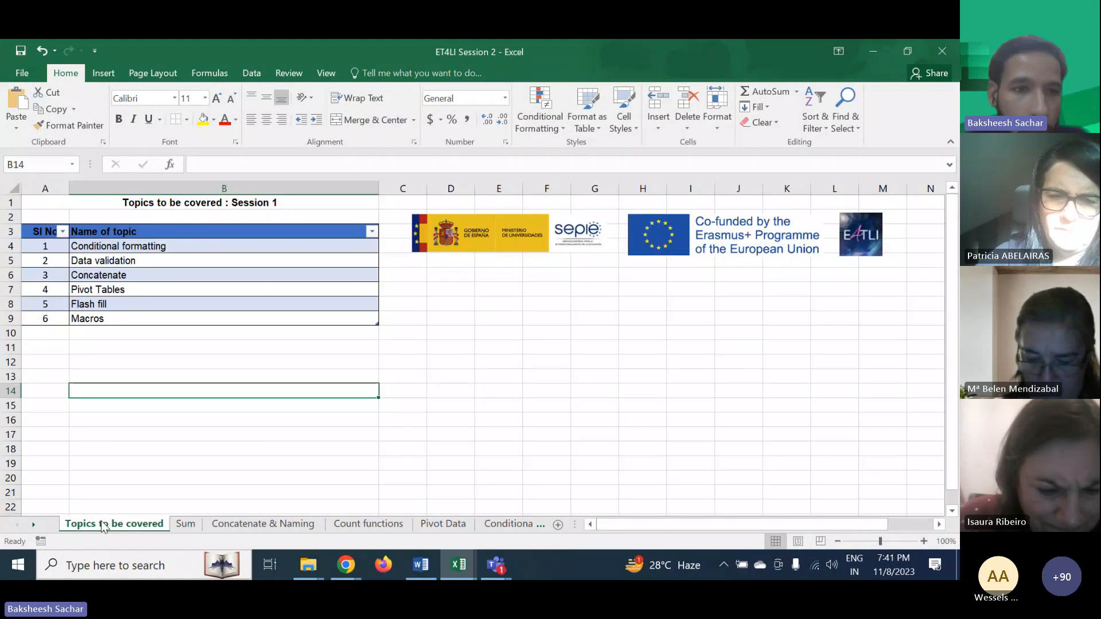
click(148, 248)
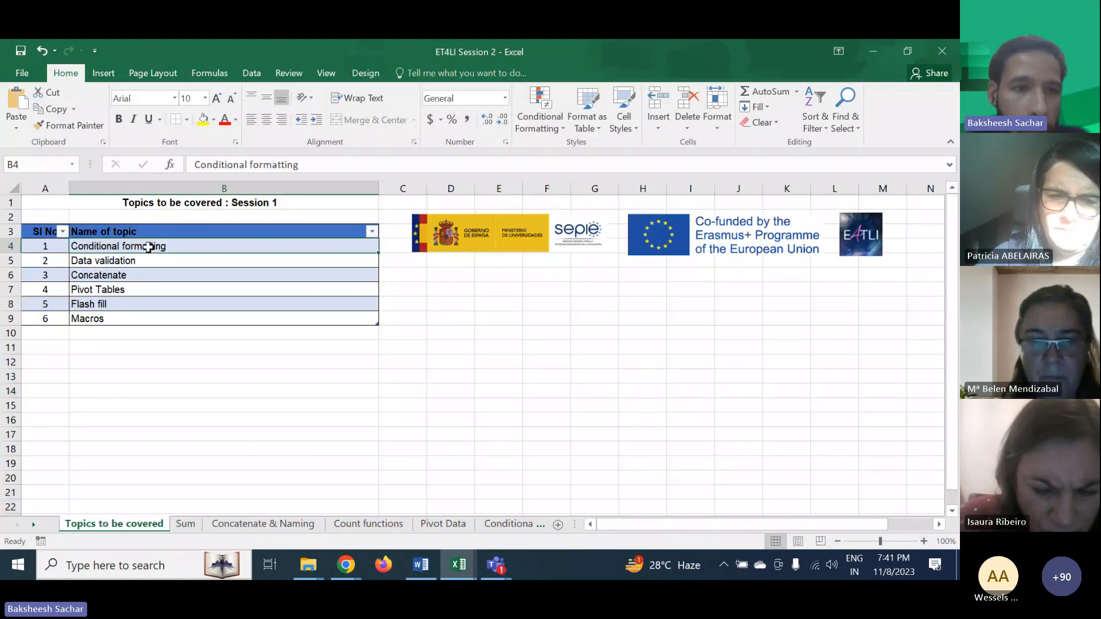
click(133, 275)
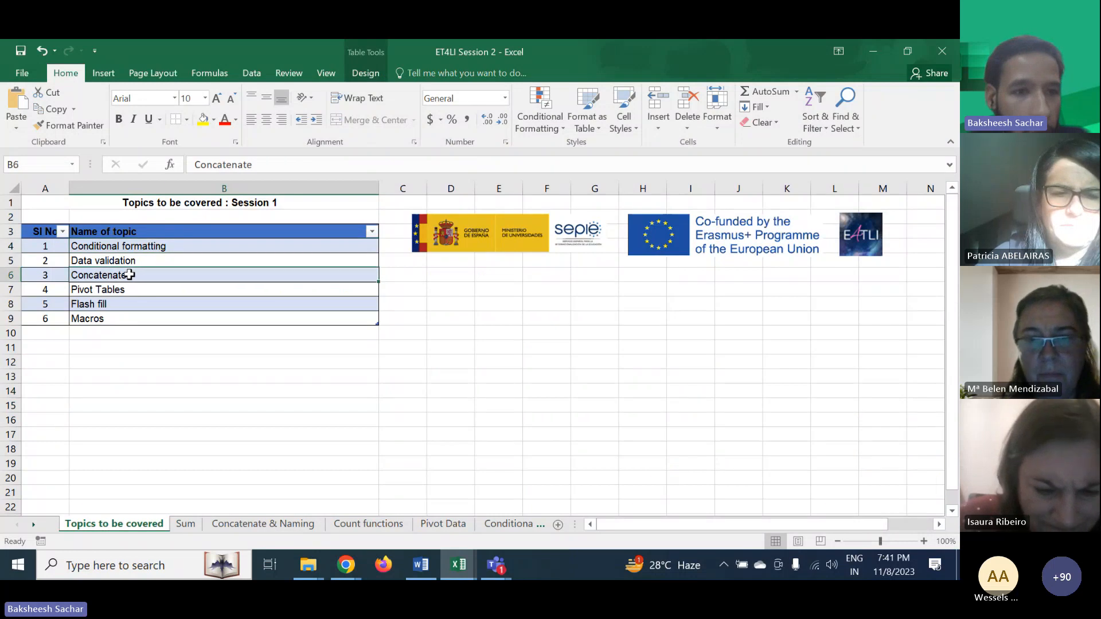
click(121, 299)
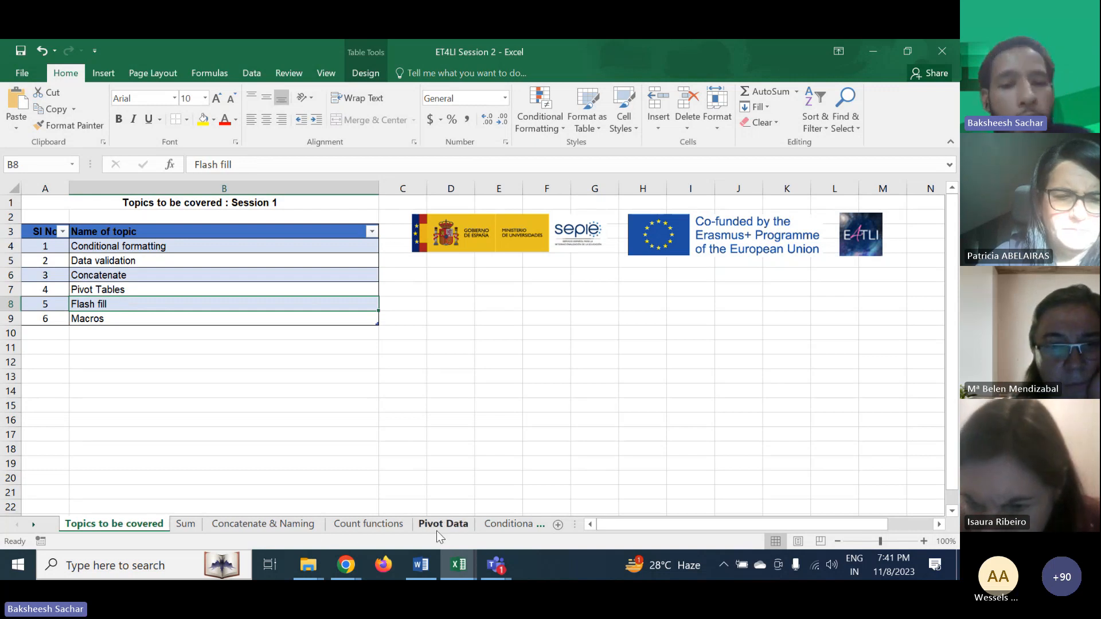
- Copy the First Name column values B2:B101 on the Pivot Data sheet
scroll(437, 531, right, 2)
click(373, 529)
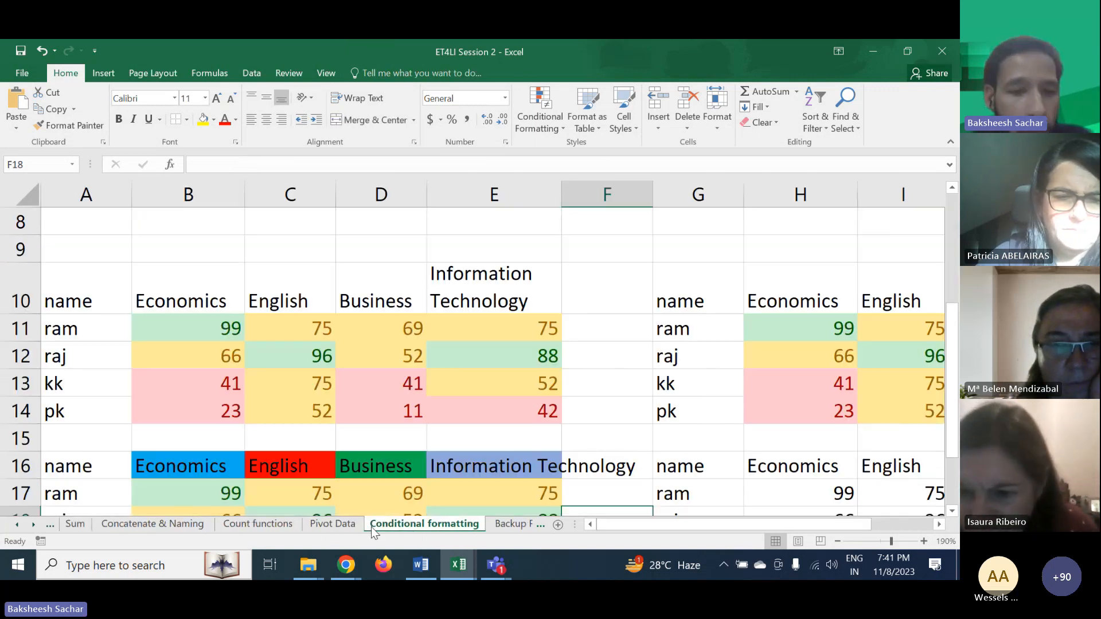
click(347, 529)
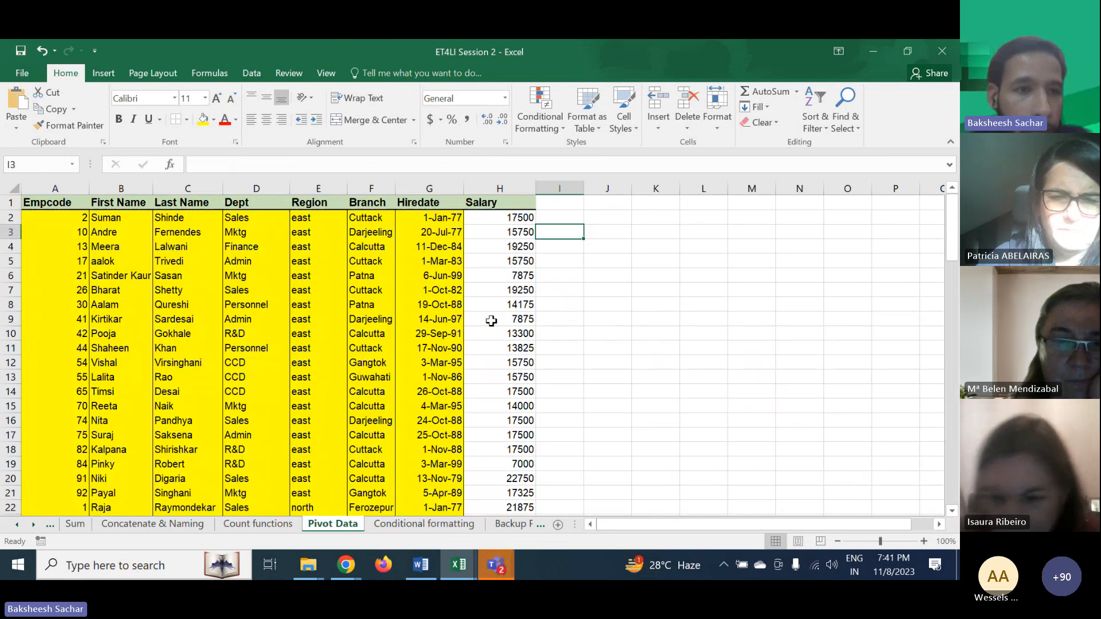
click(127, 220)
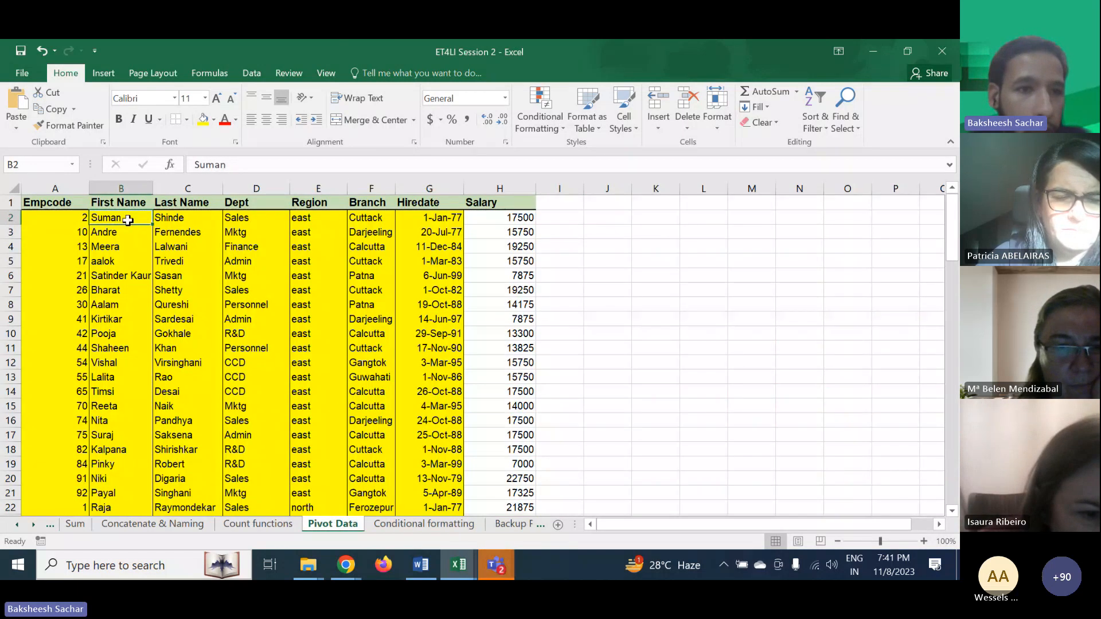
drag(127, 220, 111, 376)
mouse_move(108, 485)
mouse_down()
mouse_move(112, 554)
mouse_move(108, 462)
mouse_move(108, 491)
mouse_up()
key(ctrl+c)
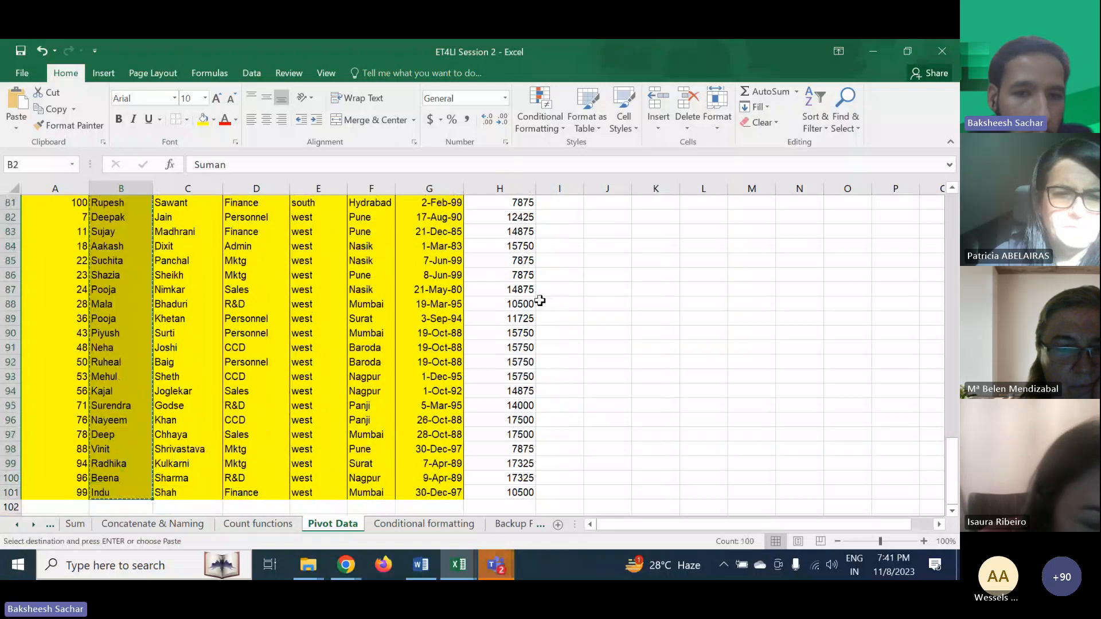
- Paste the copied first names into column O starting at O10 on the Conditional formatting sheet and widen column O
scroll(543, 299, up, 20)
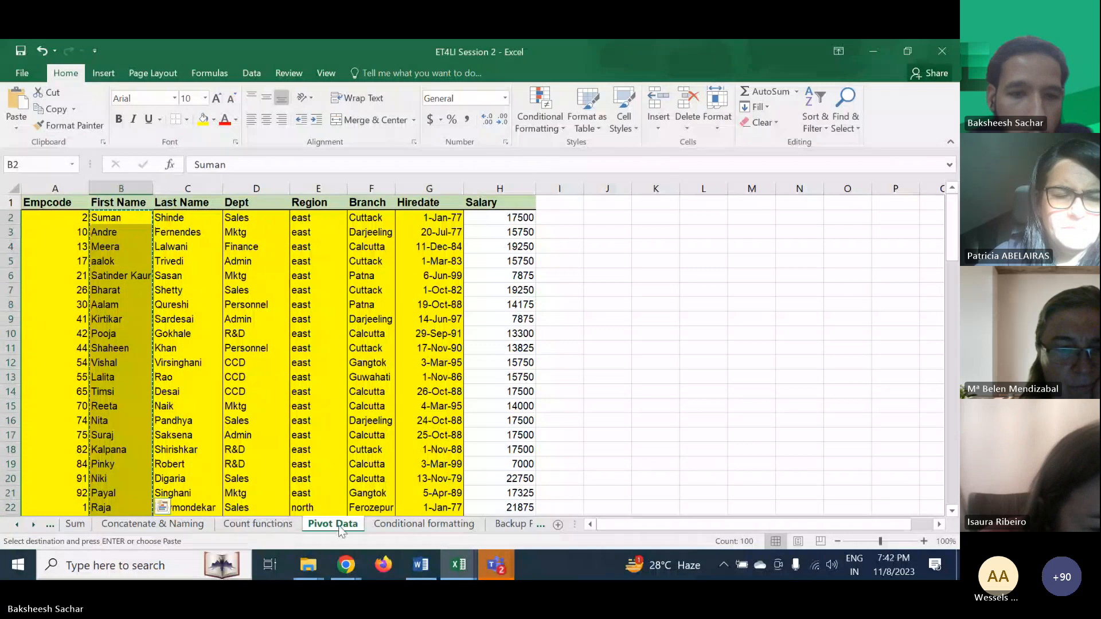
click(404, 525)
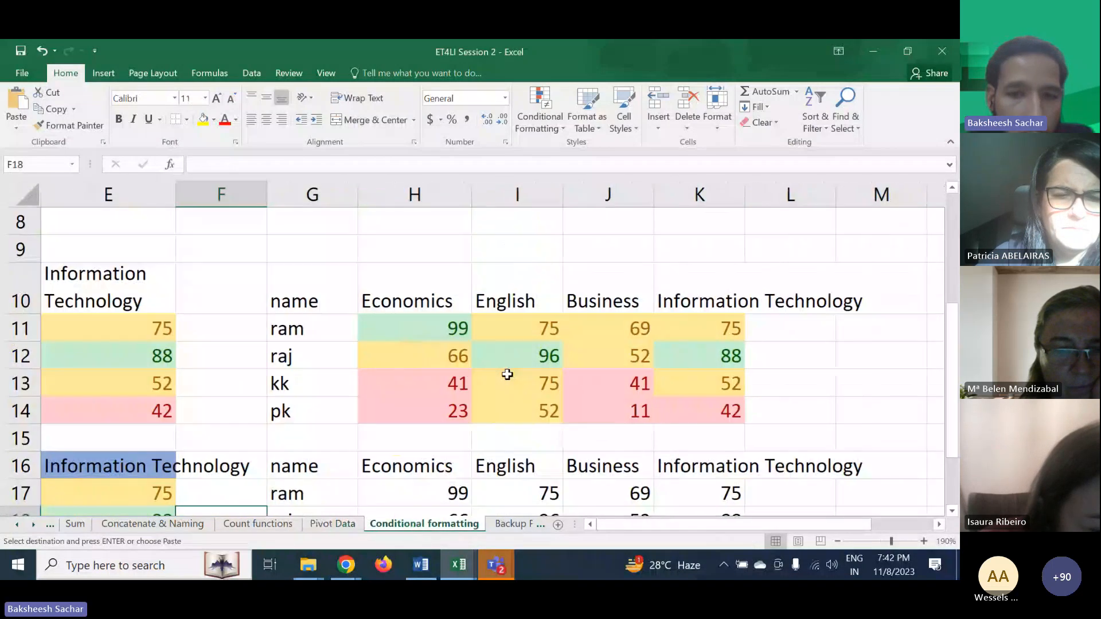
scroll(506, 376, right, 6)
click(405, 287)
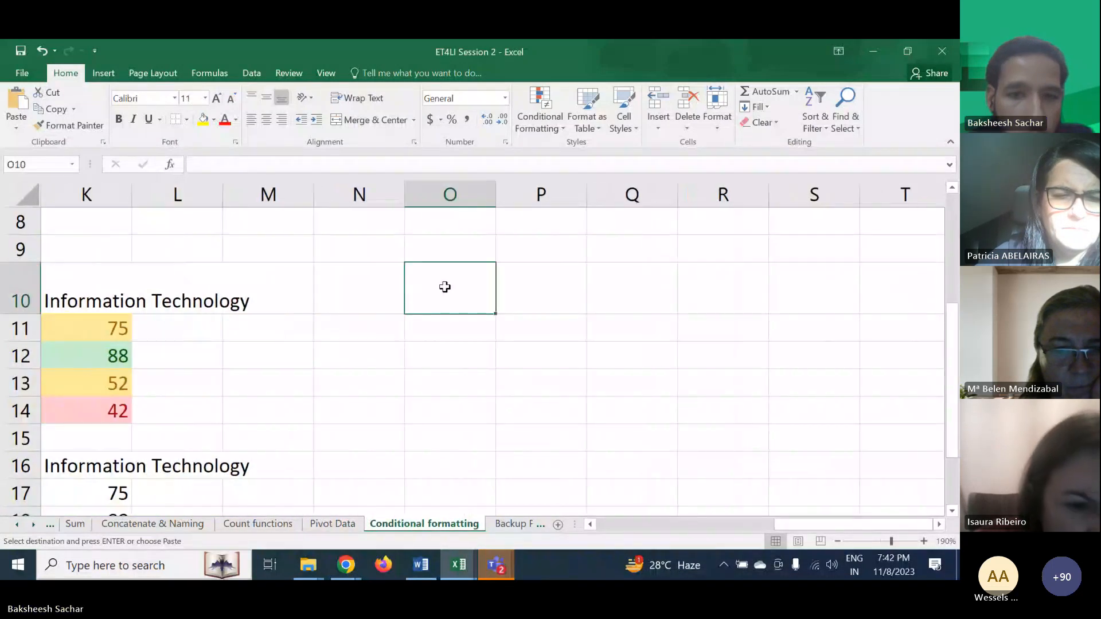
key(ctrl+v)
drag(496, 194, 559, 195)
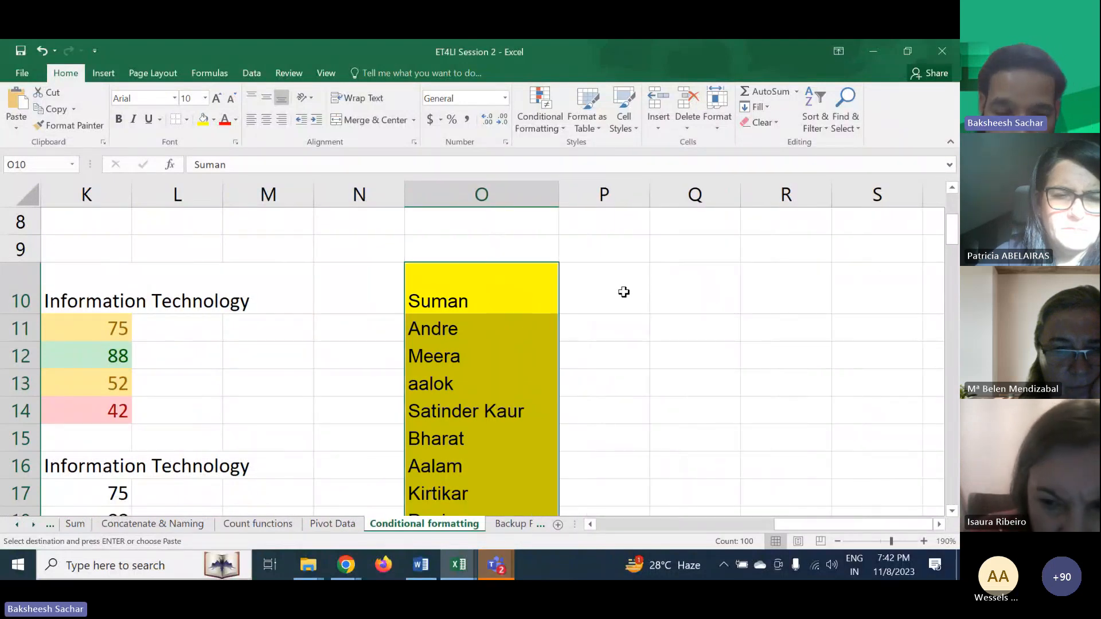
- Enter a Happy Birthday greeting with the first listed name in P10, and the same greeting in P11
click(622, 291)
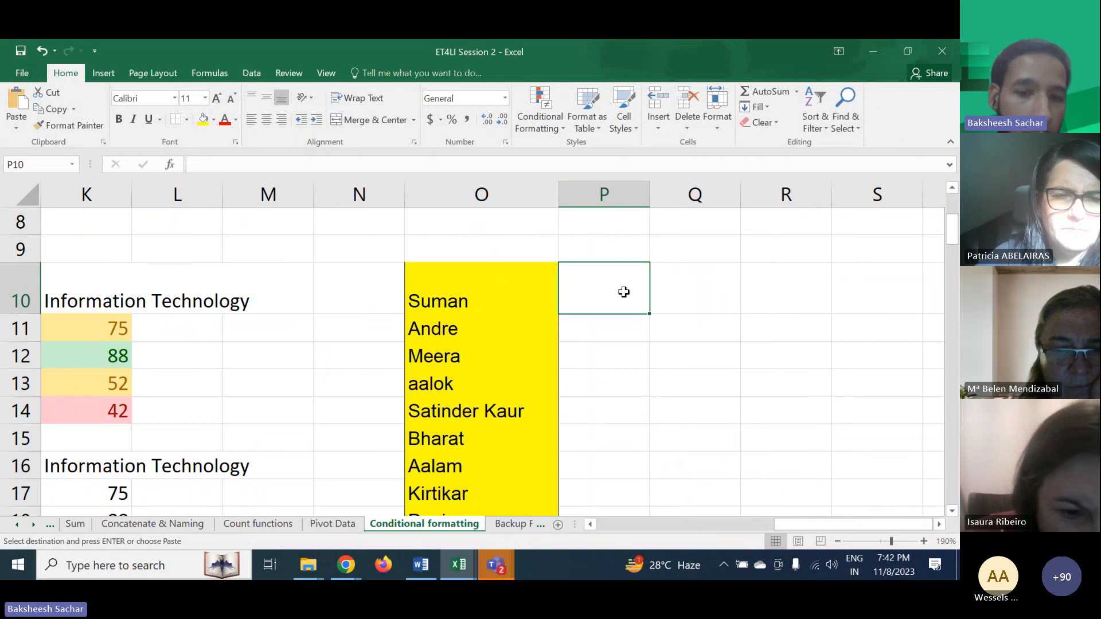
text(Happ)
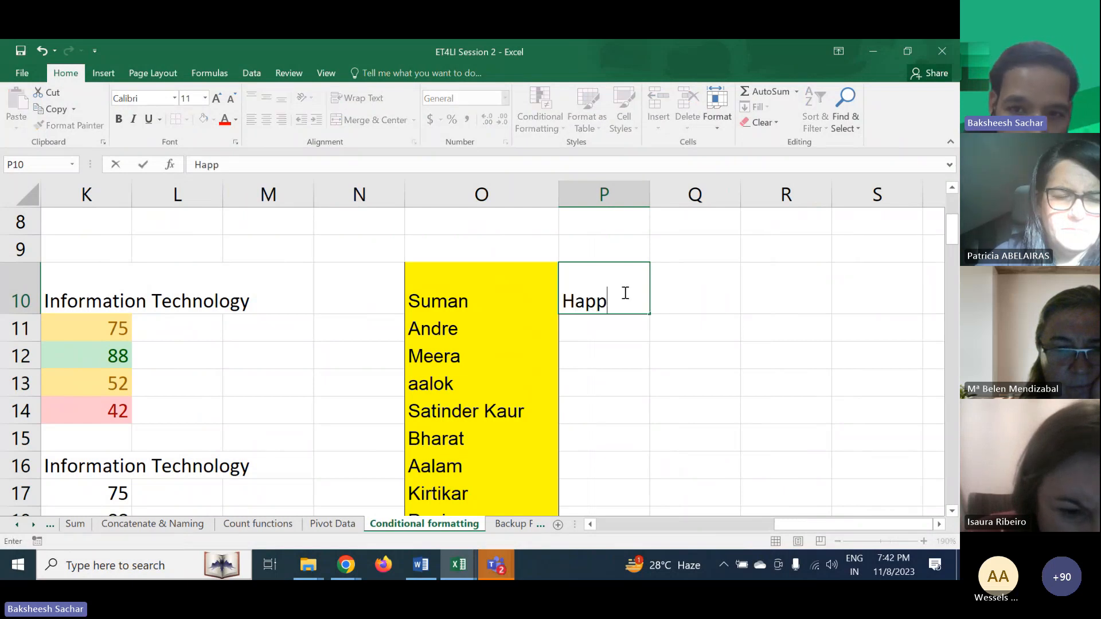
text(y Birthday)
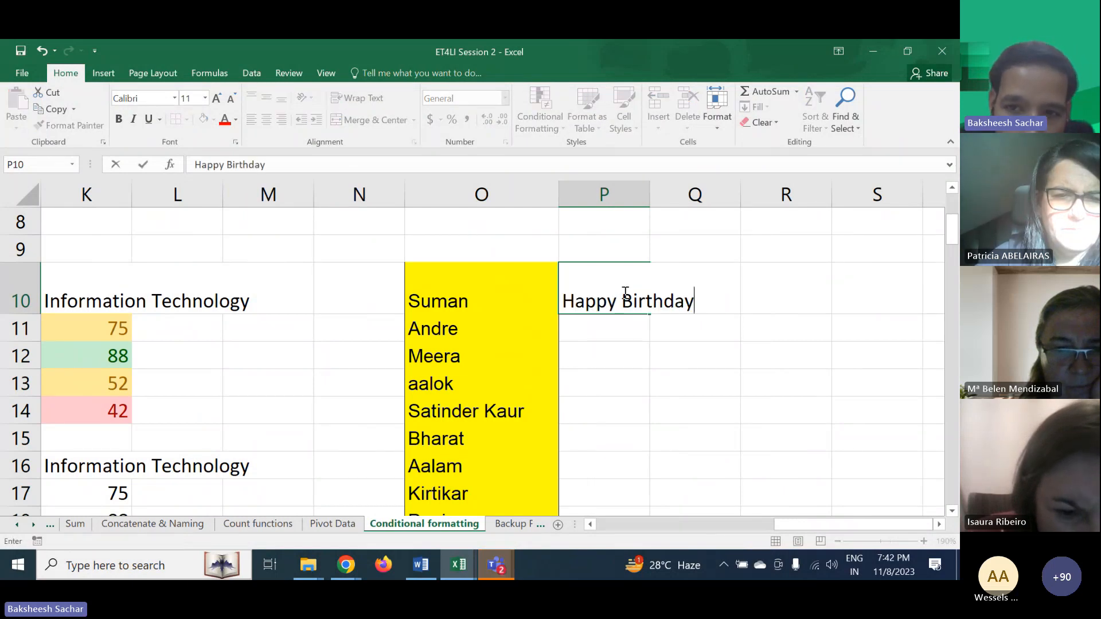
text( Suman)
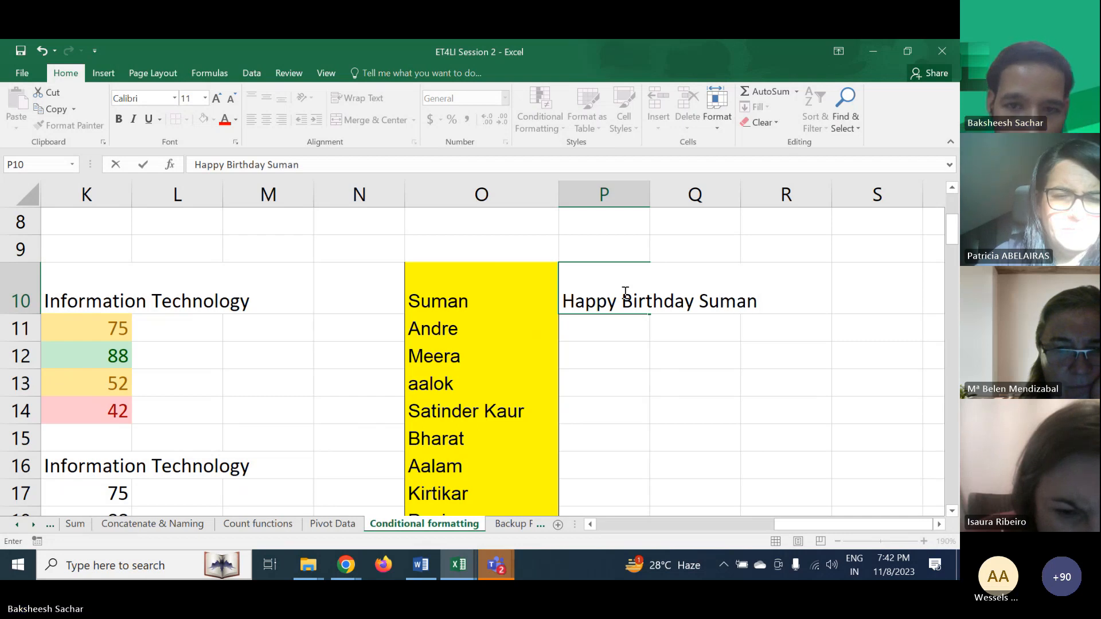
key(Return)
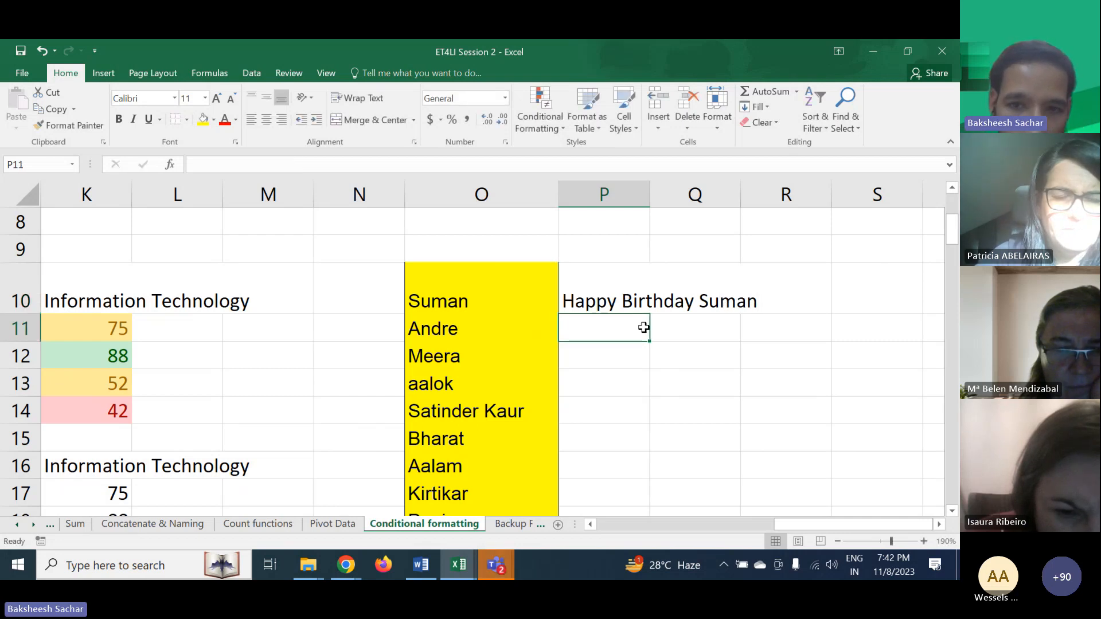
text(Happy Birthday Suman)
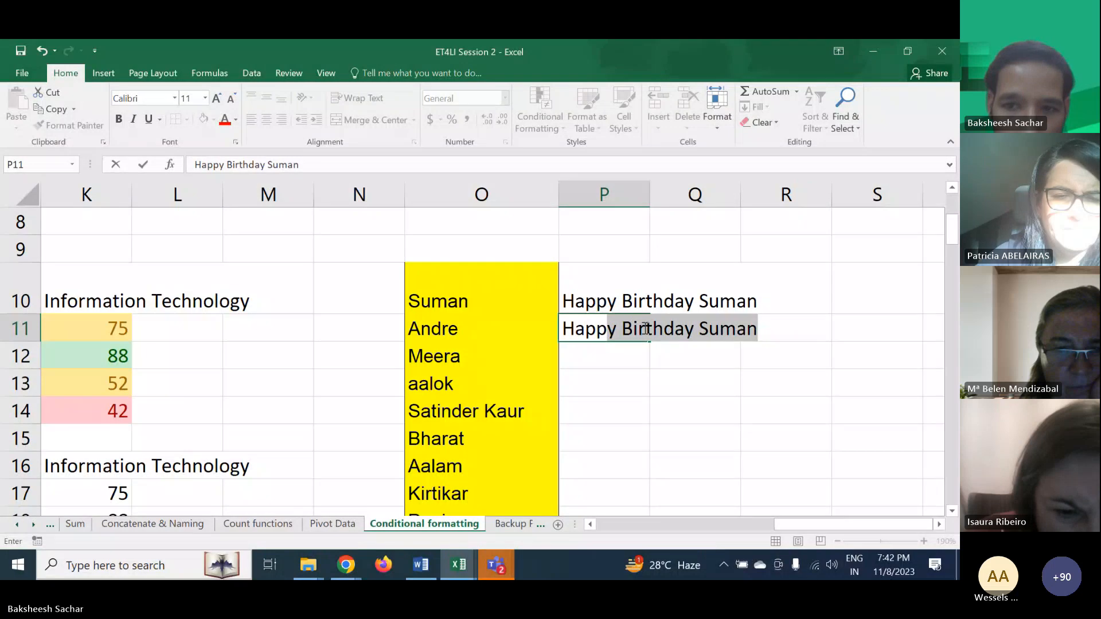
key(Tab)
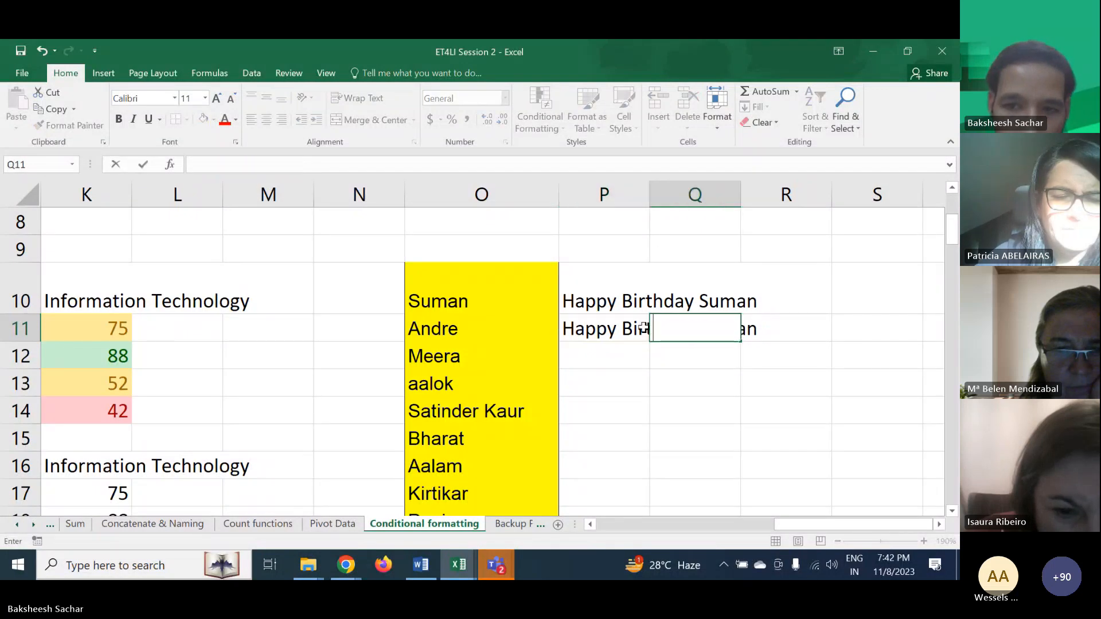
- Rewrite the greeting in P11 as Happy Birthday Andre
click(643, 327)
double_click(634, 328)
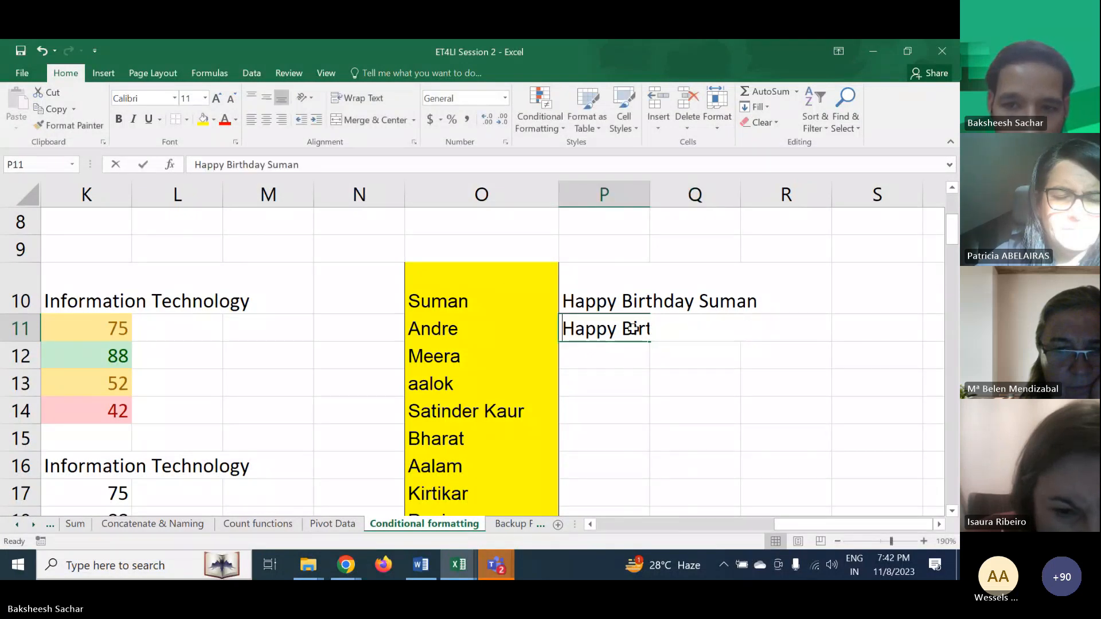
key(BackSpace)
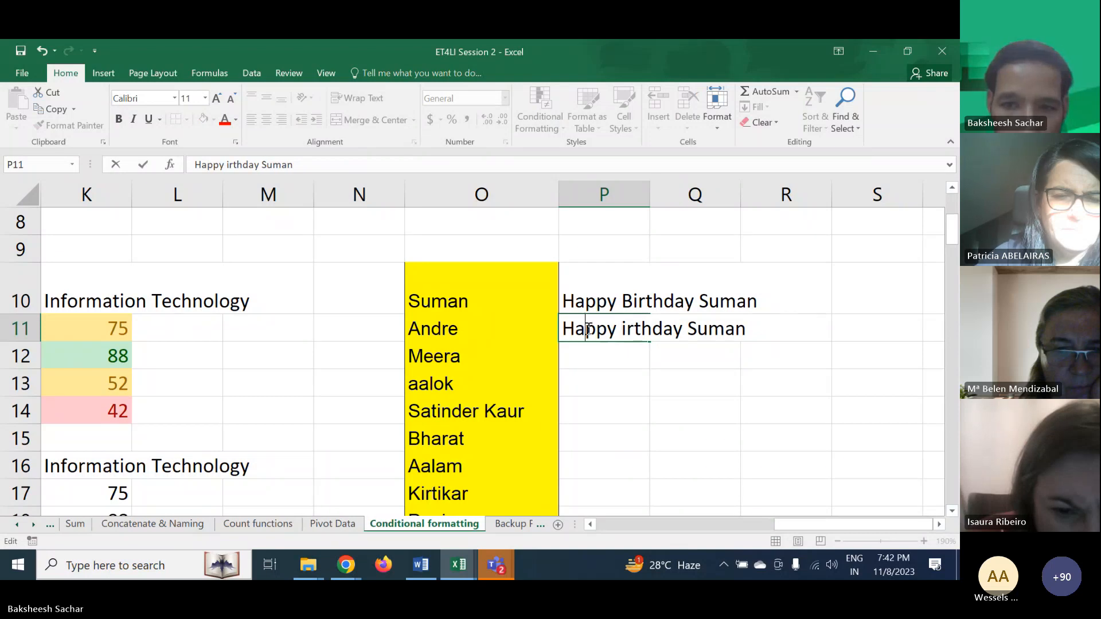
drag(568, 331, 778, 328)
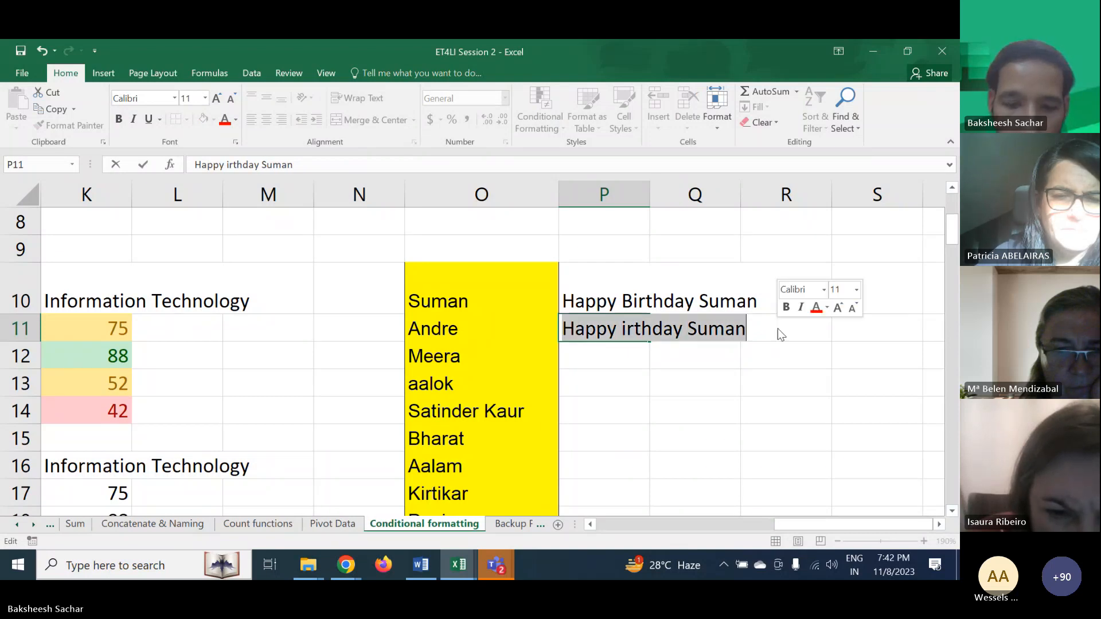
text(Happy Birt)
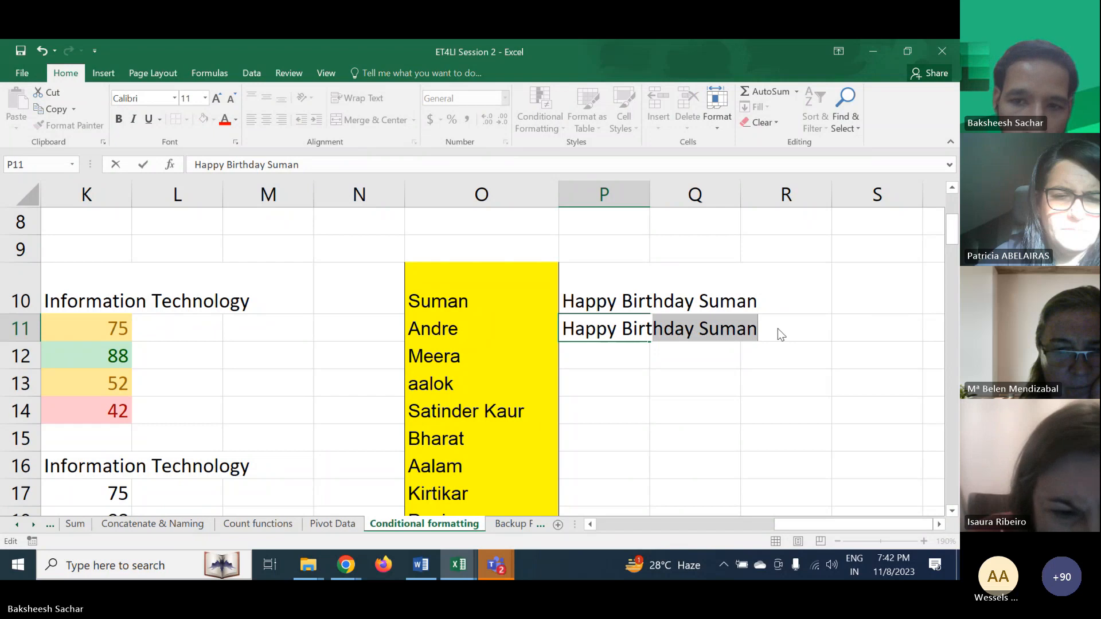
text(hday A)
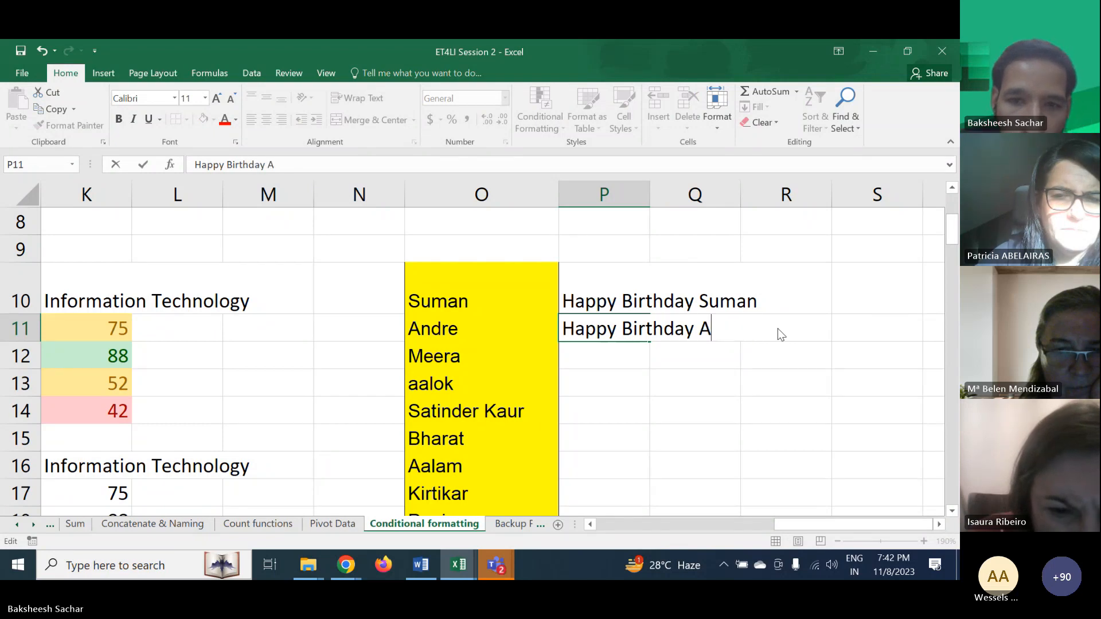
text(ndre)
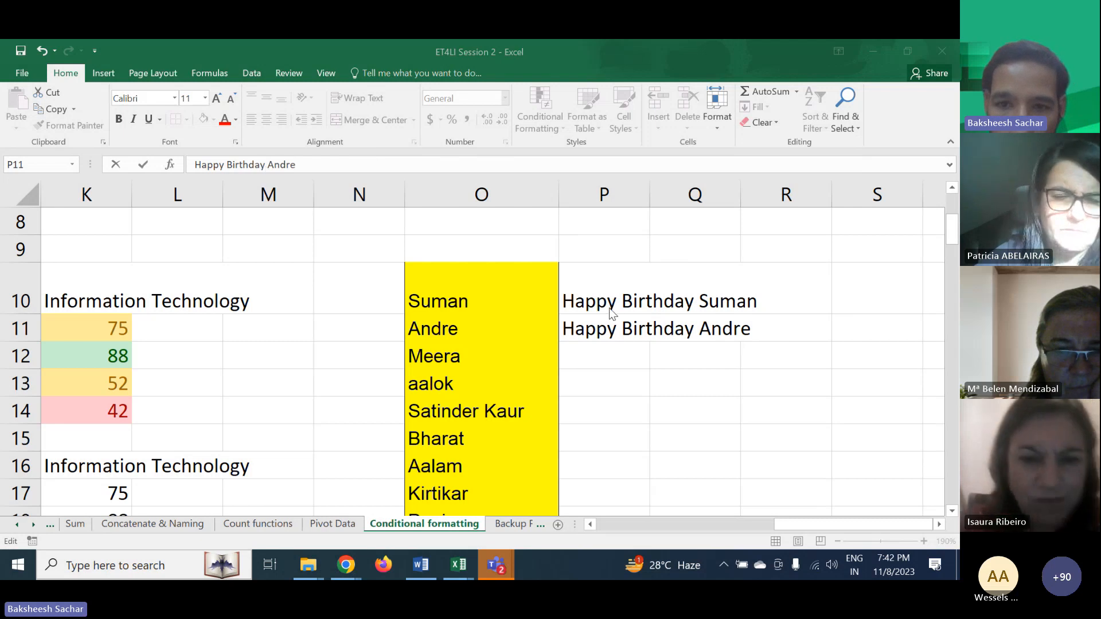
click(596, 272)
click(602, 321)
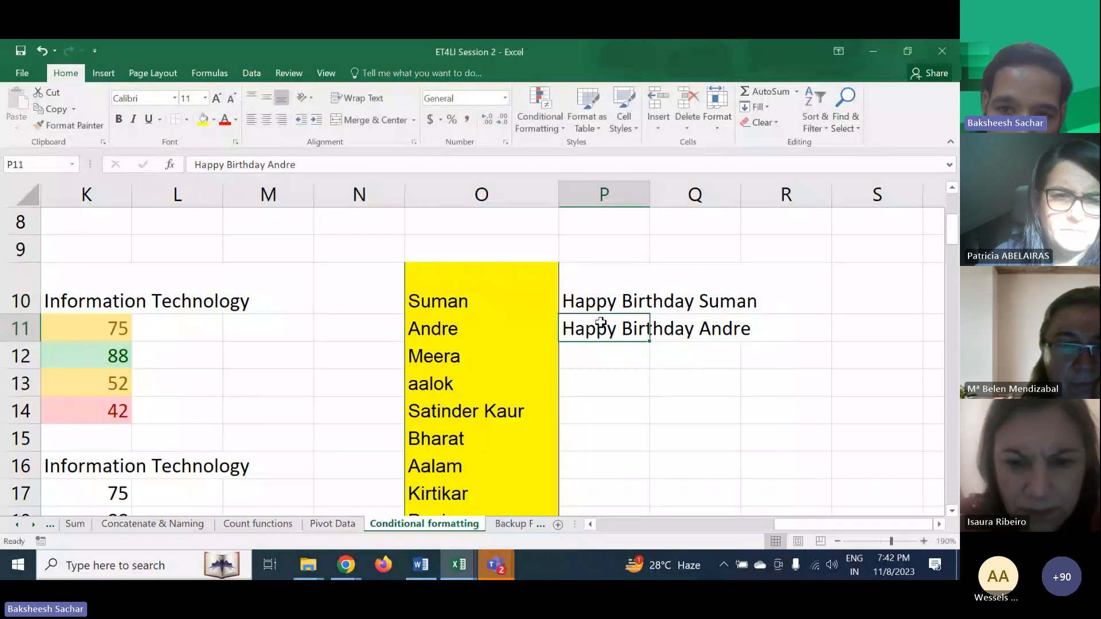
click(606, 290)
click(607, 322)
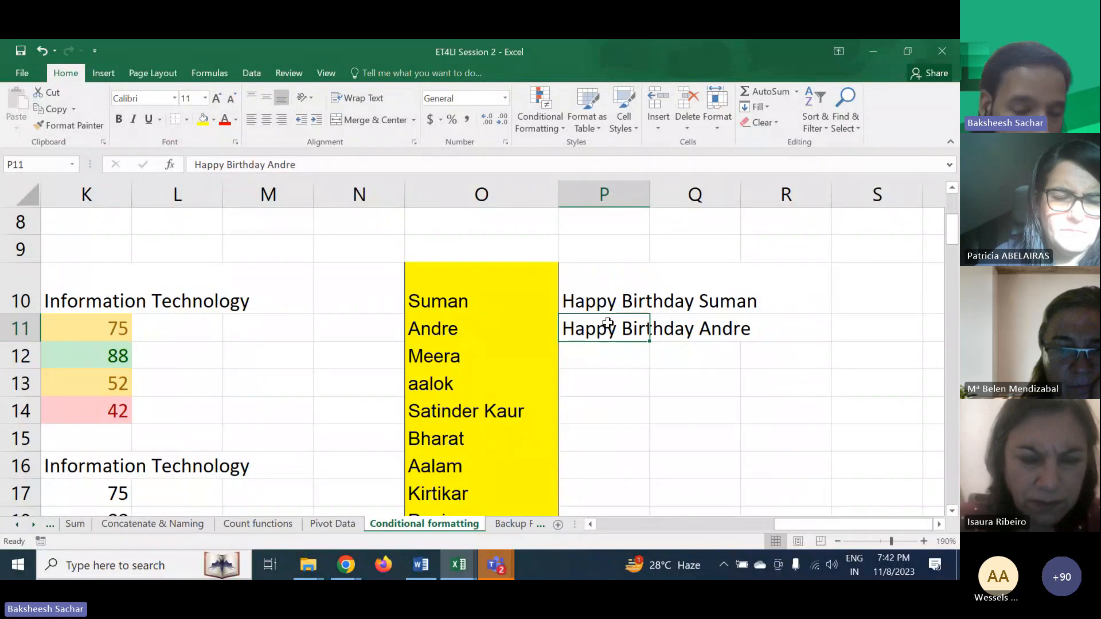
click(609, 297)
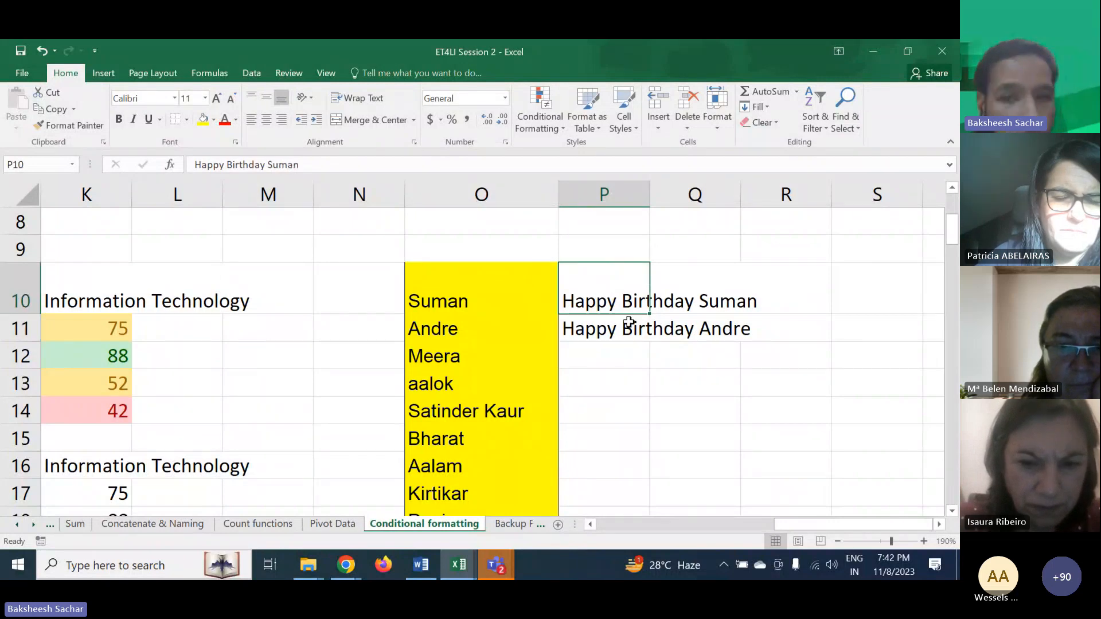
drag(649, 315, 630, 414)
scroll(668, 361, up, 4)
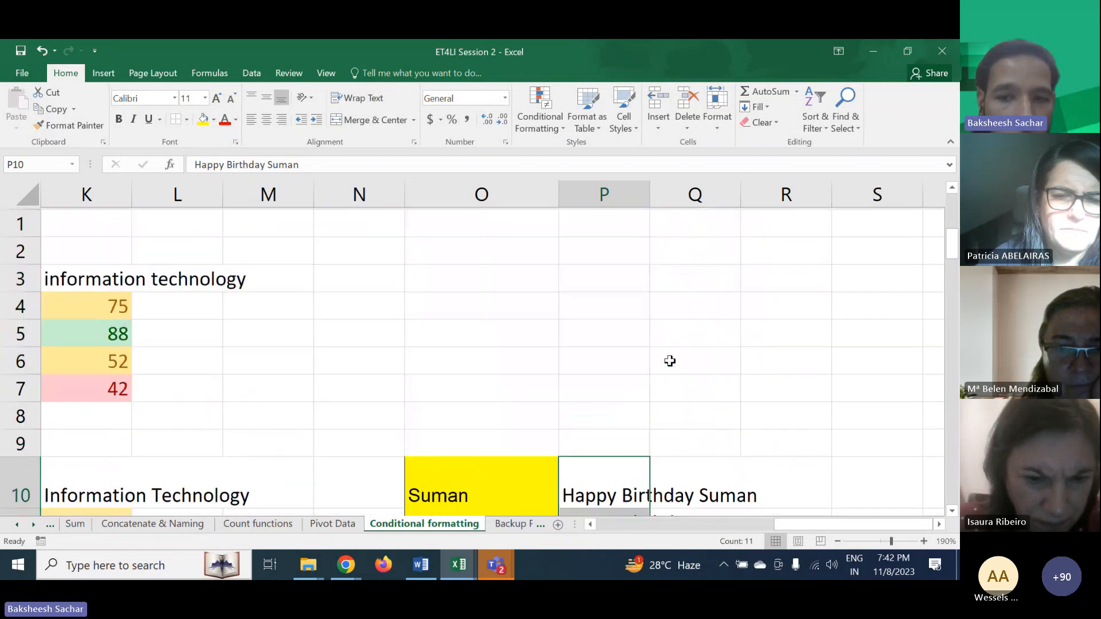
scroll(668, 361, down, 2)
key(ctrl+z)
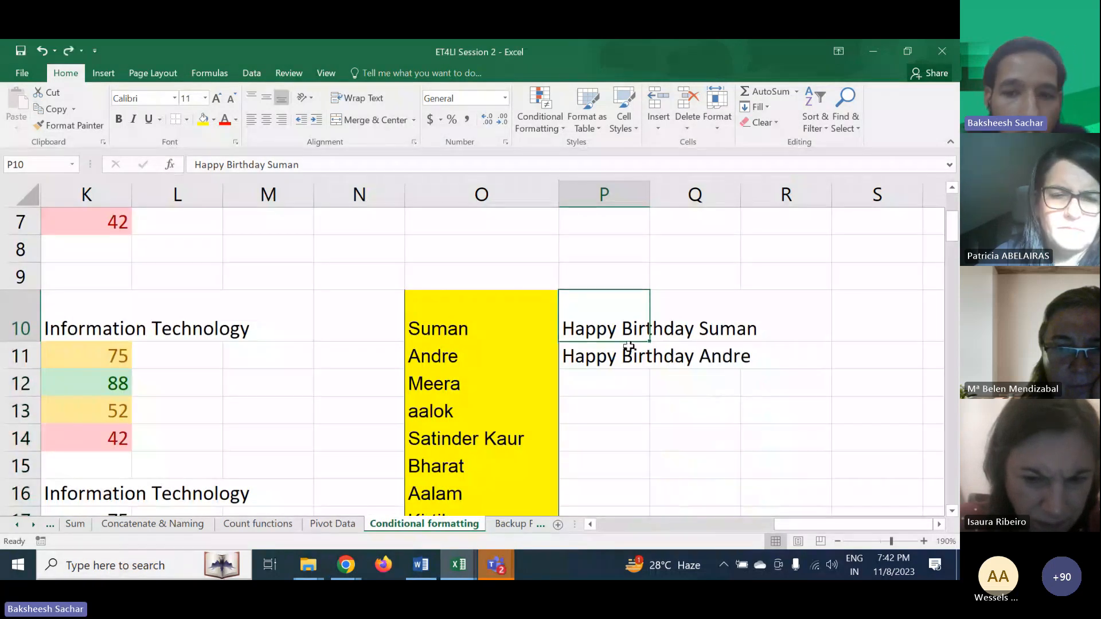
click(618, 358)
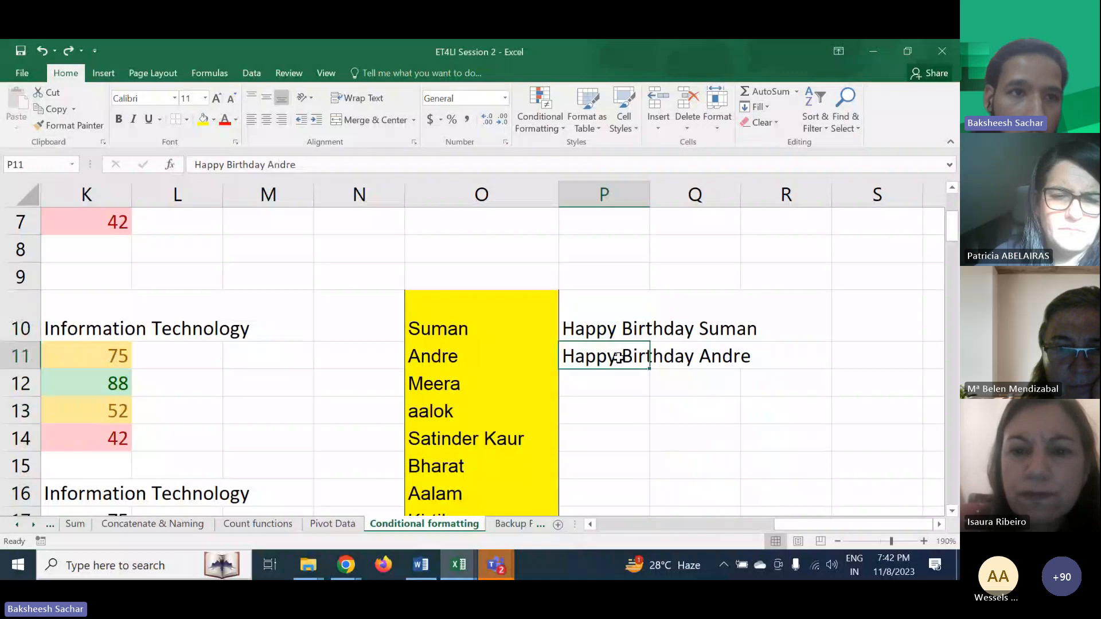
- Flash Fill column P from P10 to generate a Happy Birthday greeting for every name in column O
click(614, 328)
click(105, 74)
click(249, 78)
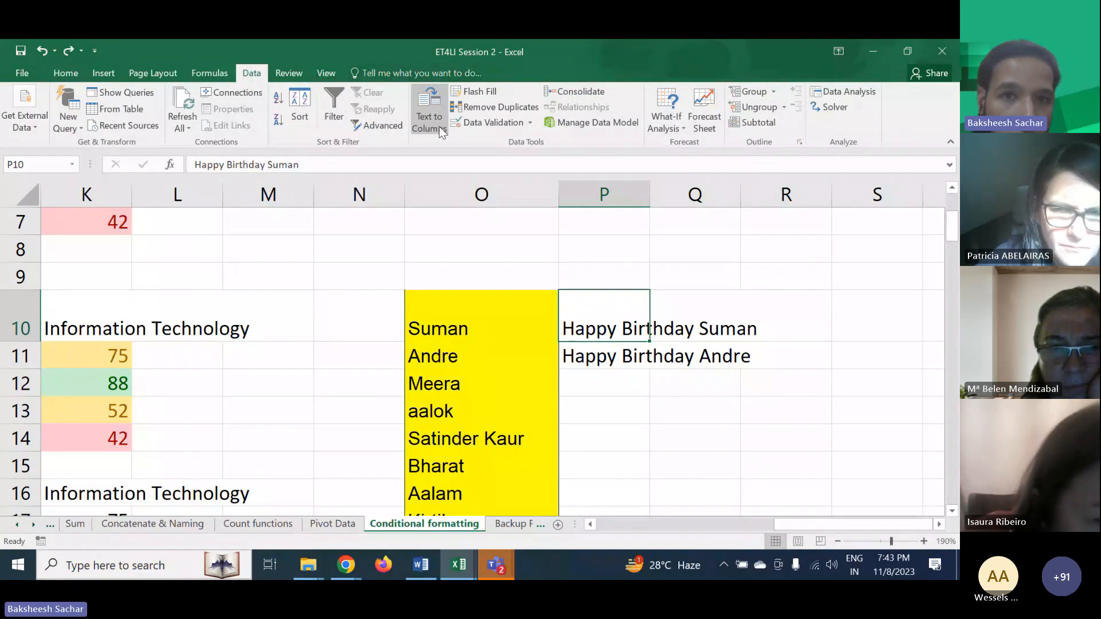
click(472, 95)
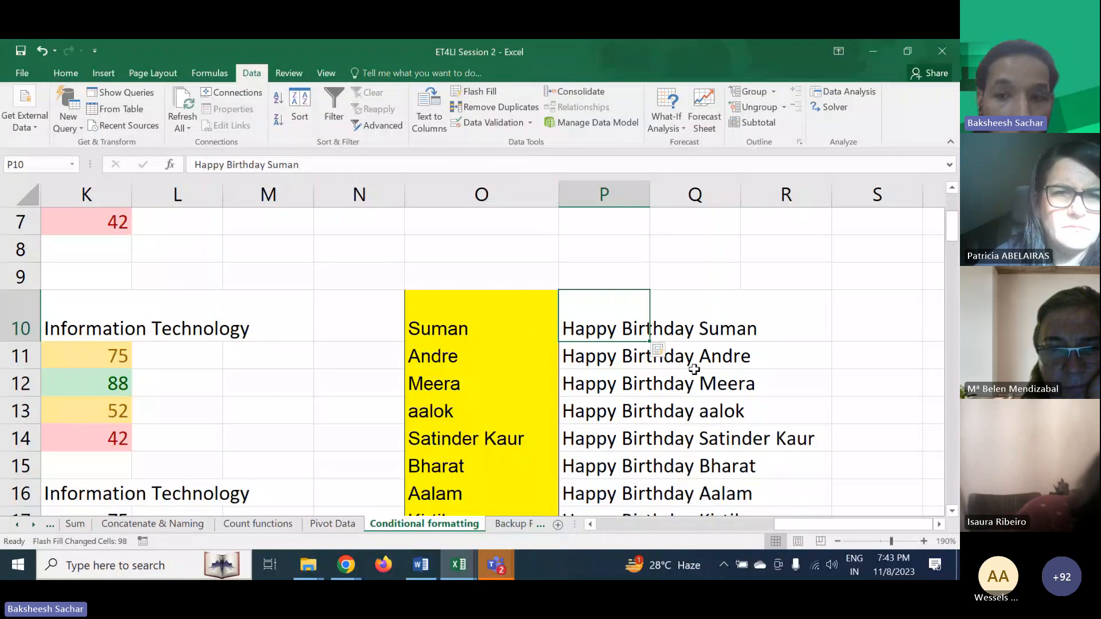
- Scroll through column P to review the filled greetings against the names, then return to the top
scroll(694, 369, down, 1)
scroll(694, 369, down, 2)
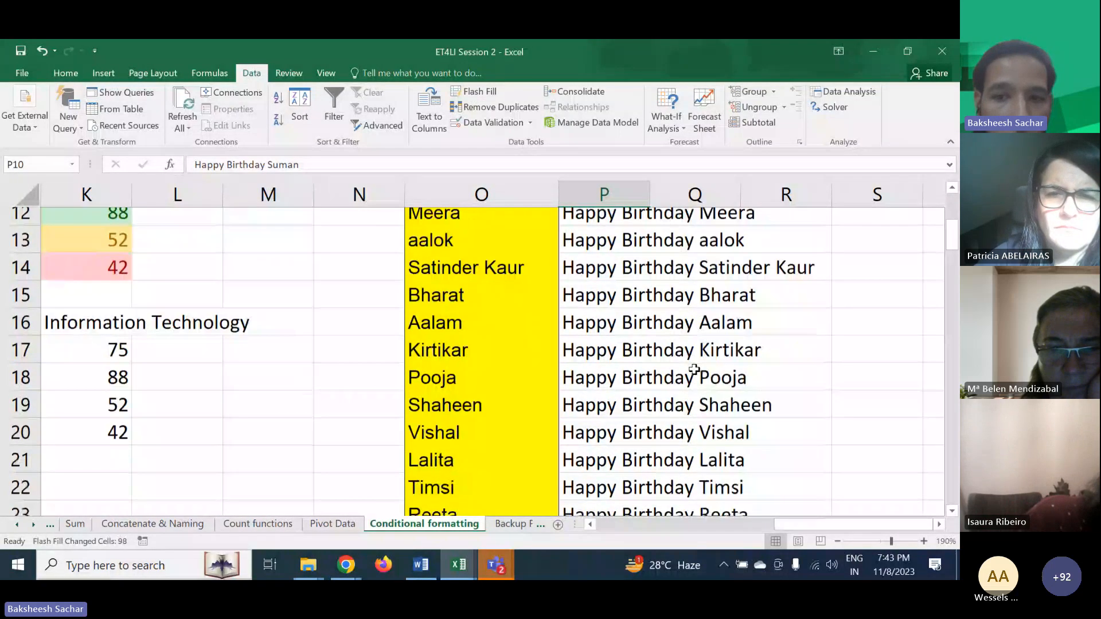
scroll(694, 368, down, 3)
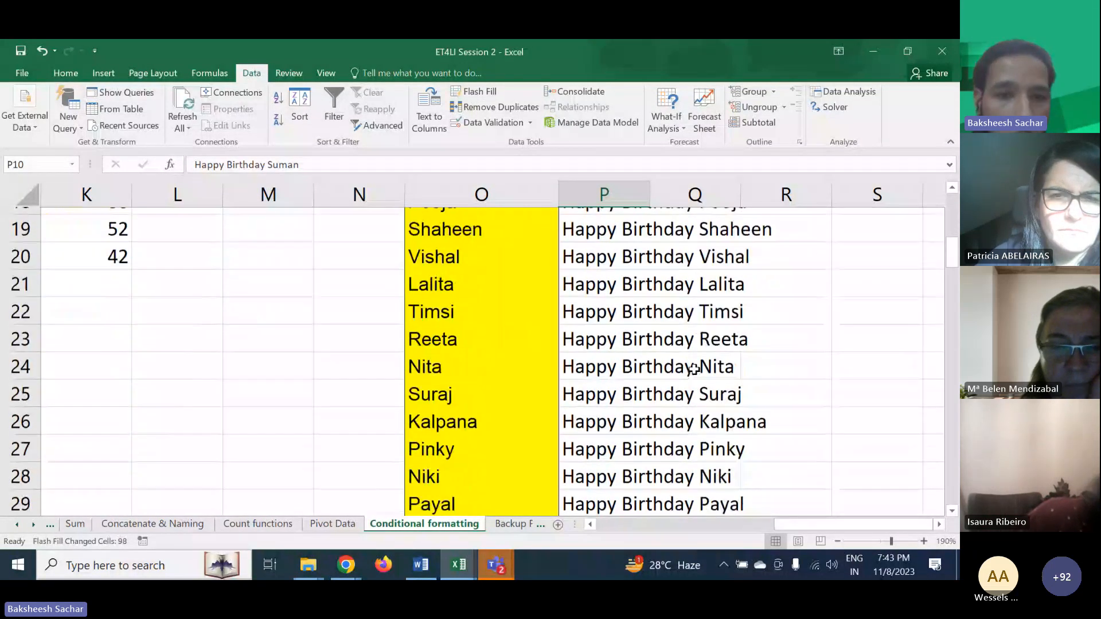
scroll(694, 368, down, 3)
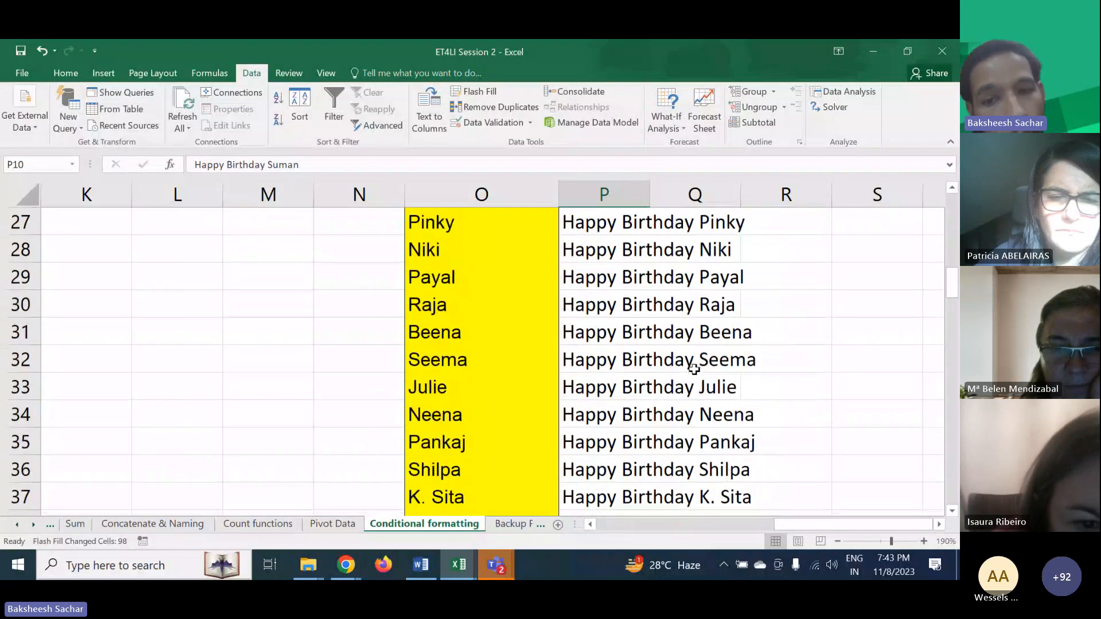
scroll(694, 369, down, 7)
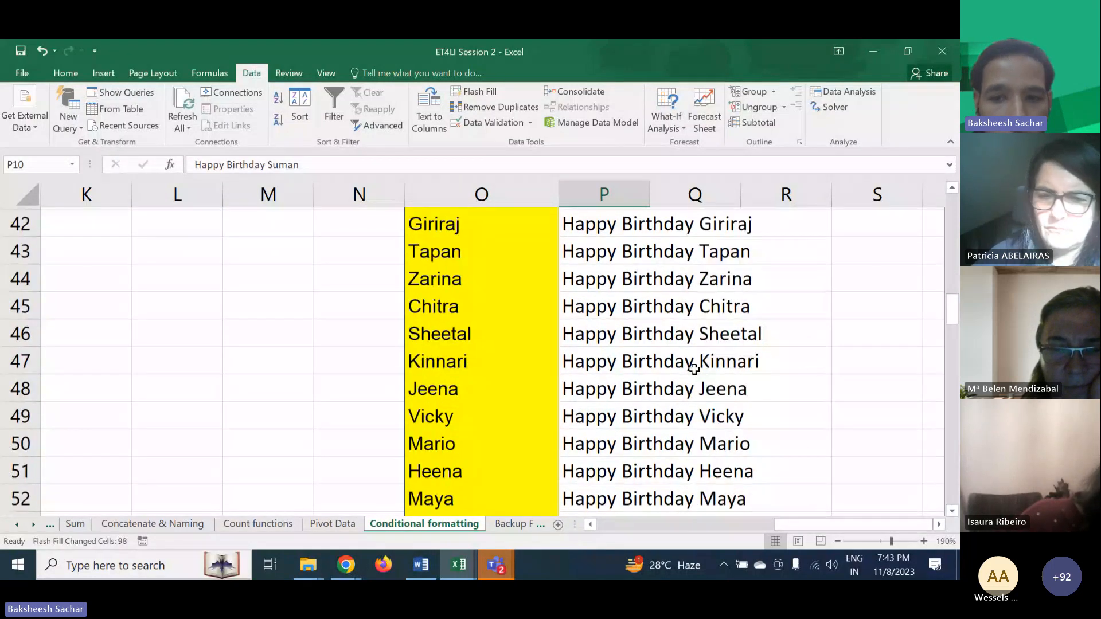
scroll(694, 369, down, 5)
scroll(693, 369, down, 1)
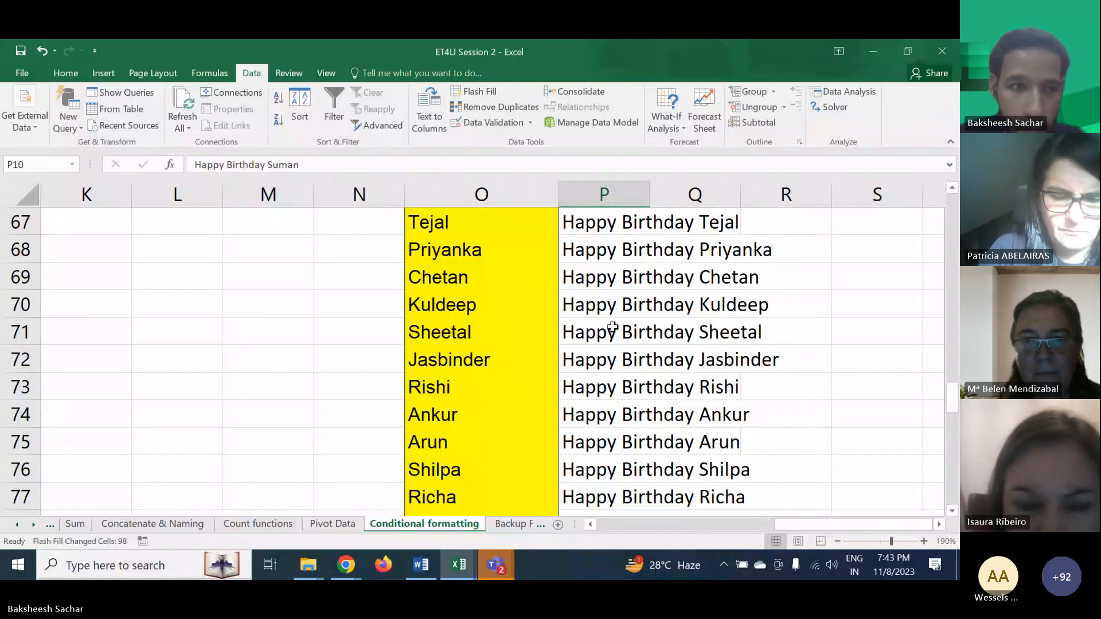
key(ctrl+BackSpace)
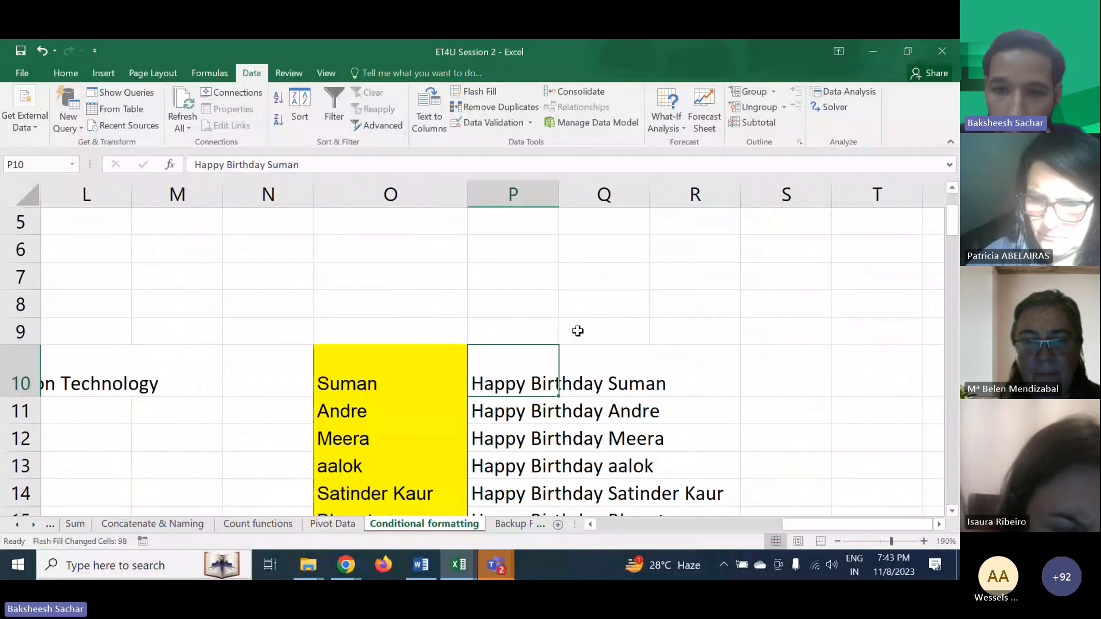
- Clear the contents of the entire column P
click(505, 193)
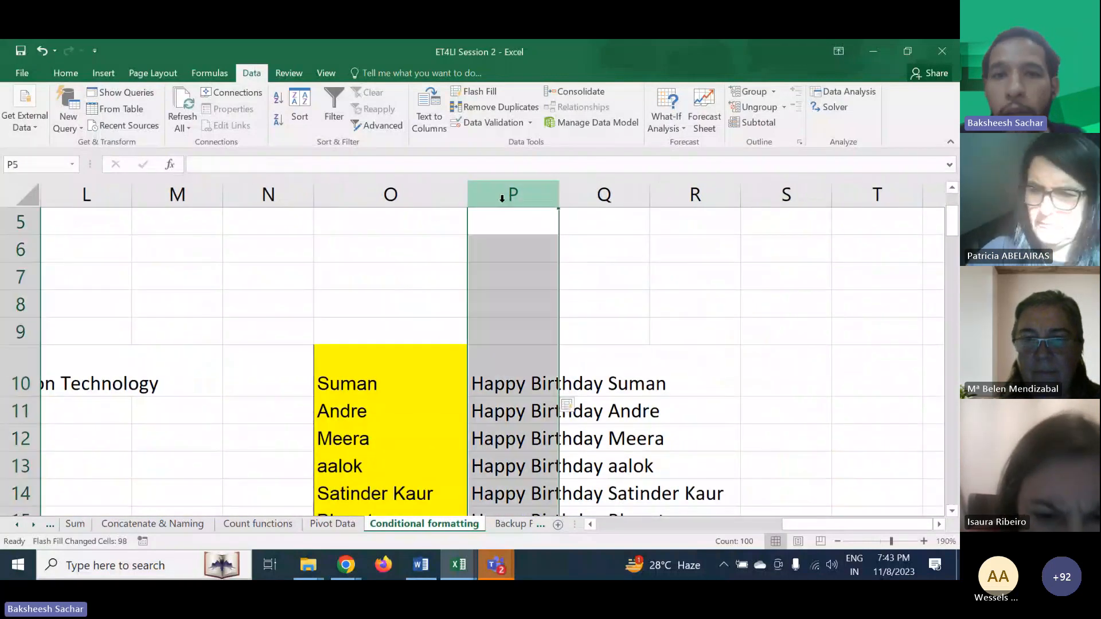
right_click(505, 199)
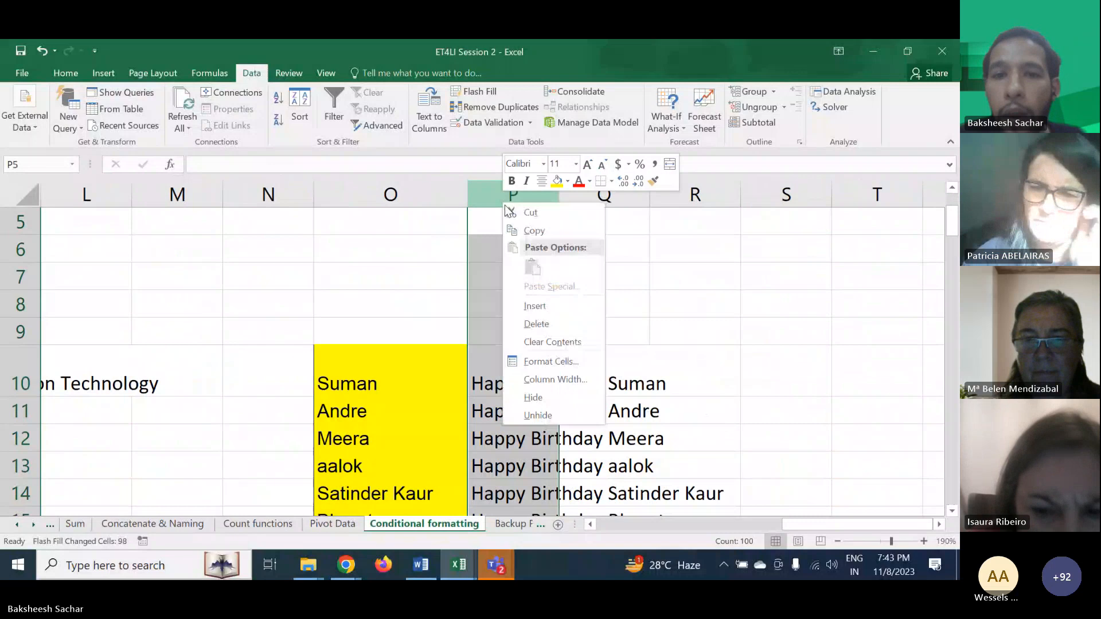
click(549, 343)
click(524, 296)
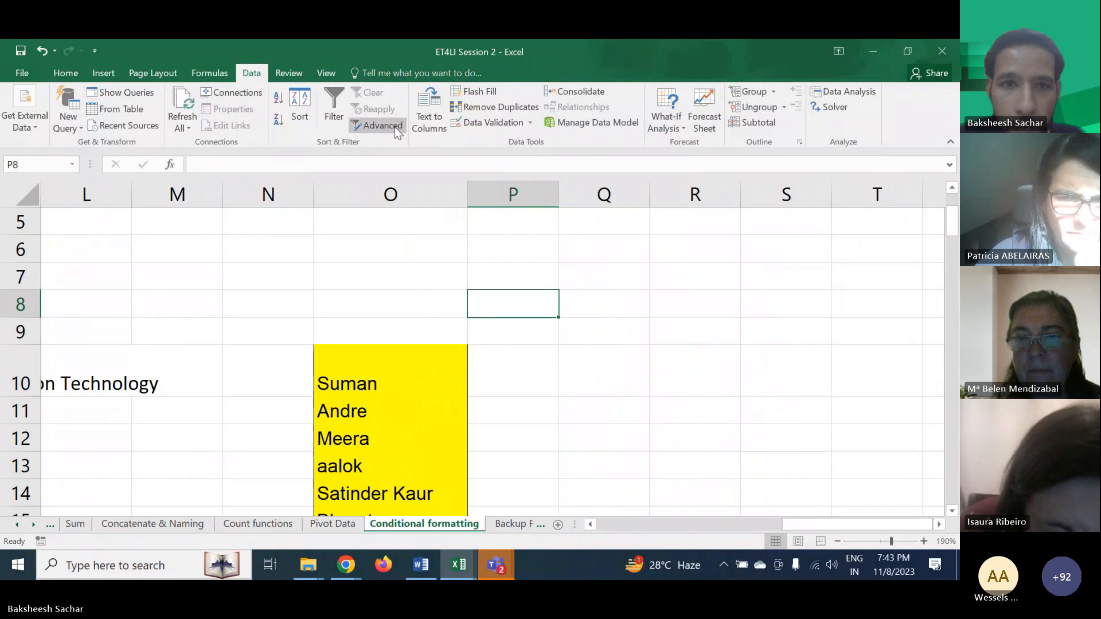
- Switch to the meeting window and read through the participants' chat messages
click(390, 144)
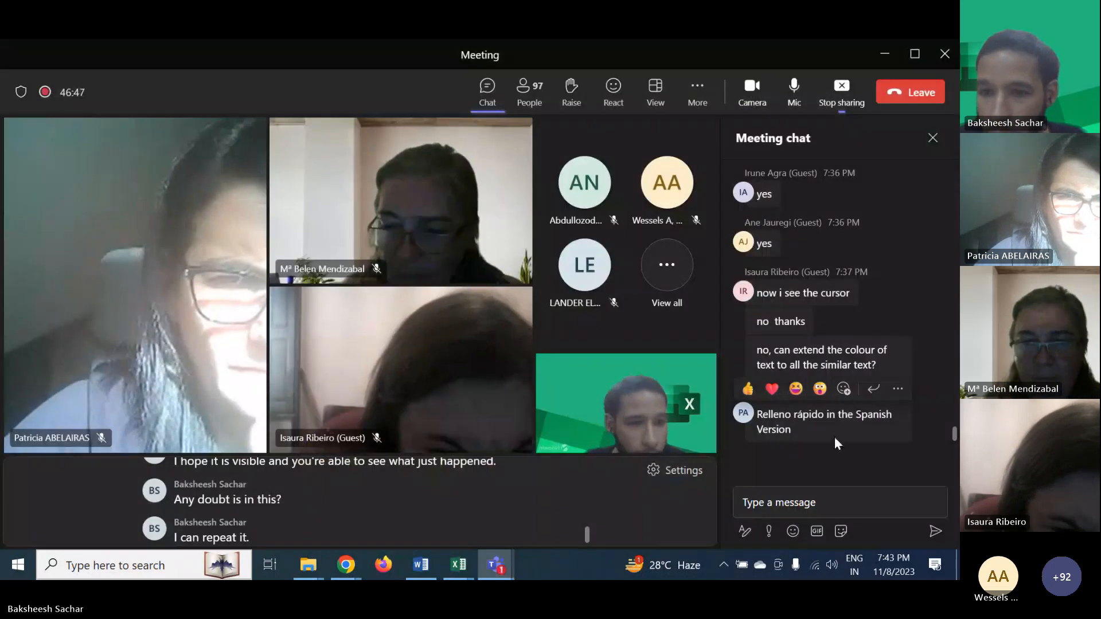
drag(792, 430, 757, 415)
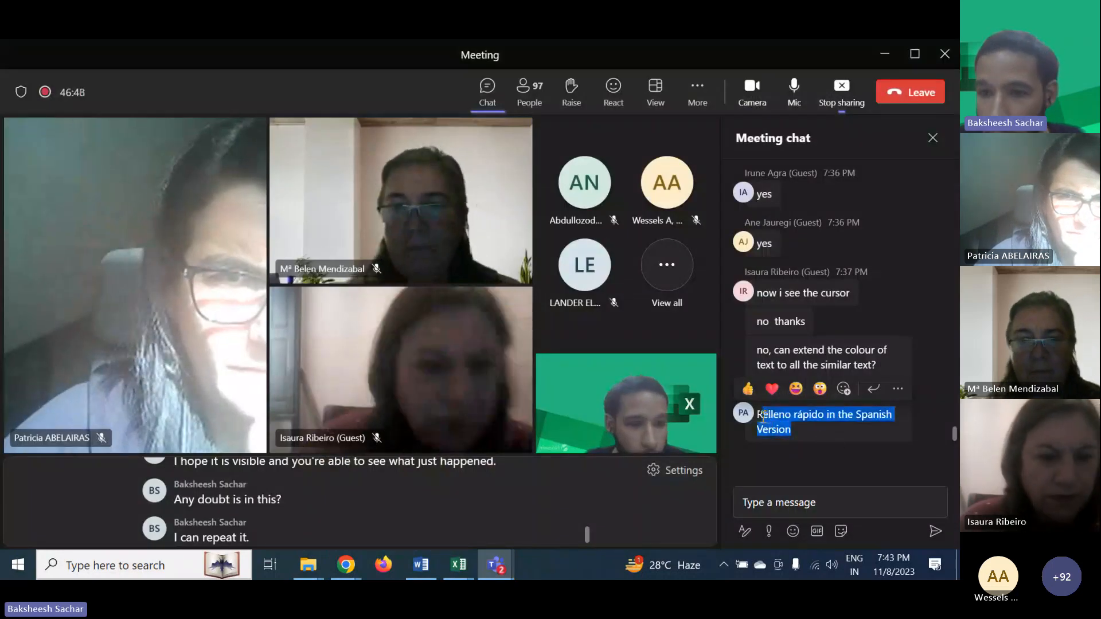
click(789, 437)
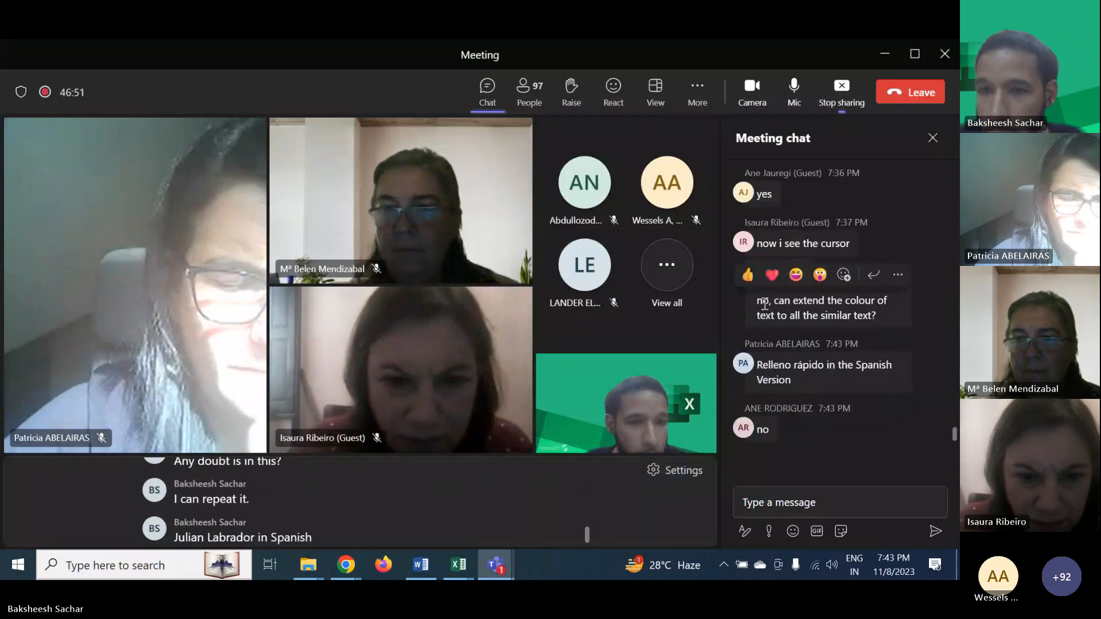
scroll(765, 332, up, 2)
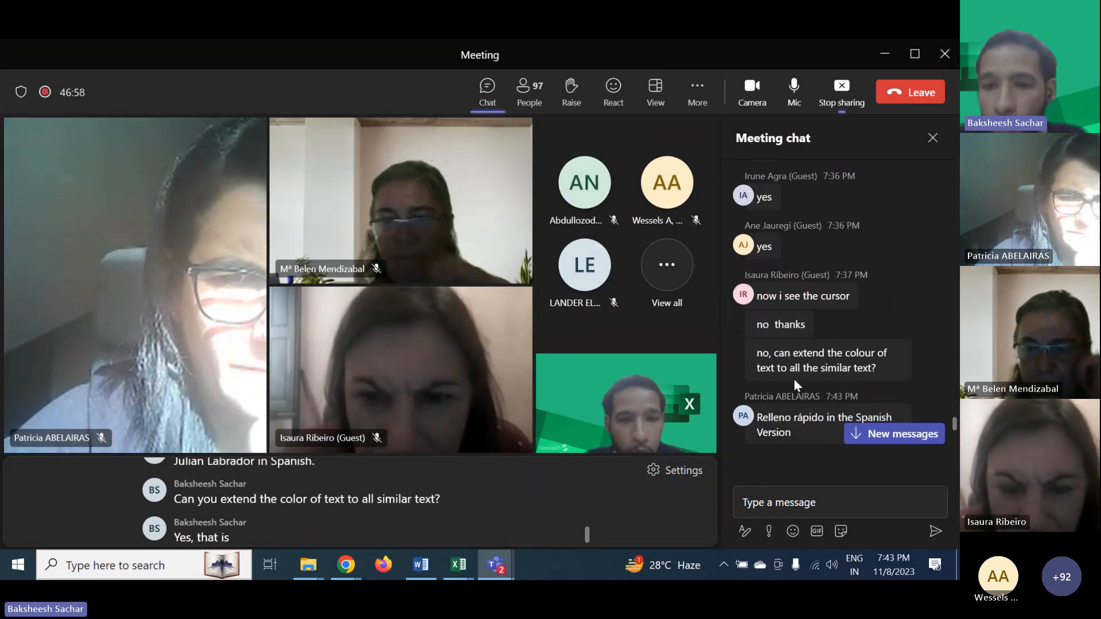
scroll(794, 378, down, 3)
scroll(793, 378, down, 1)
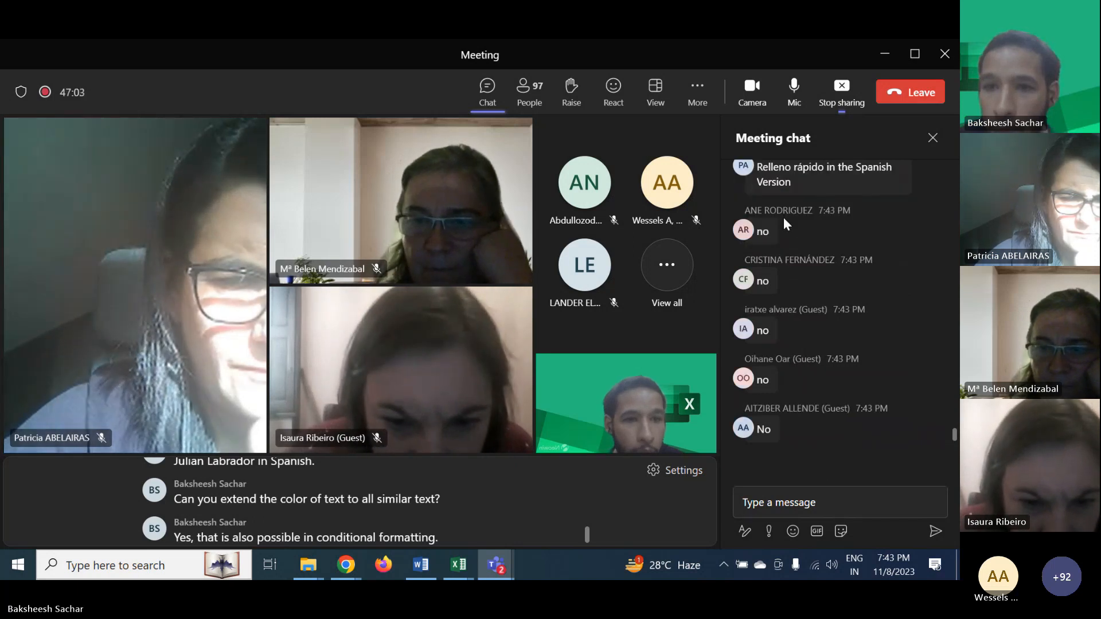
scroll(838, 328, up, 2)
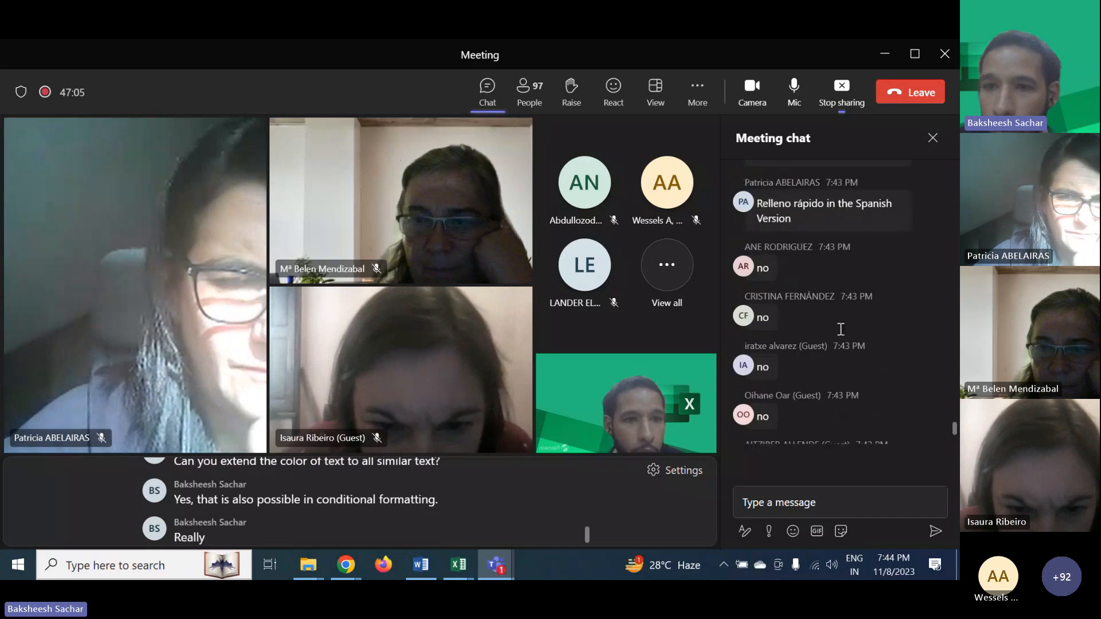
scroll(839, 334, down, 2)
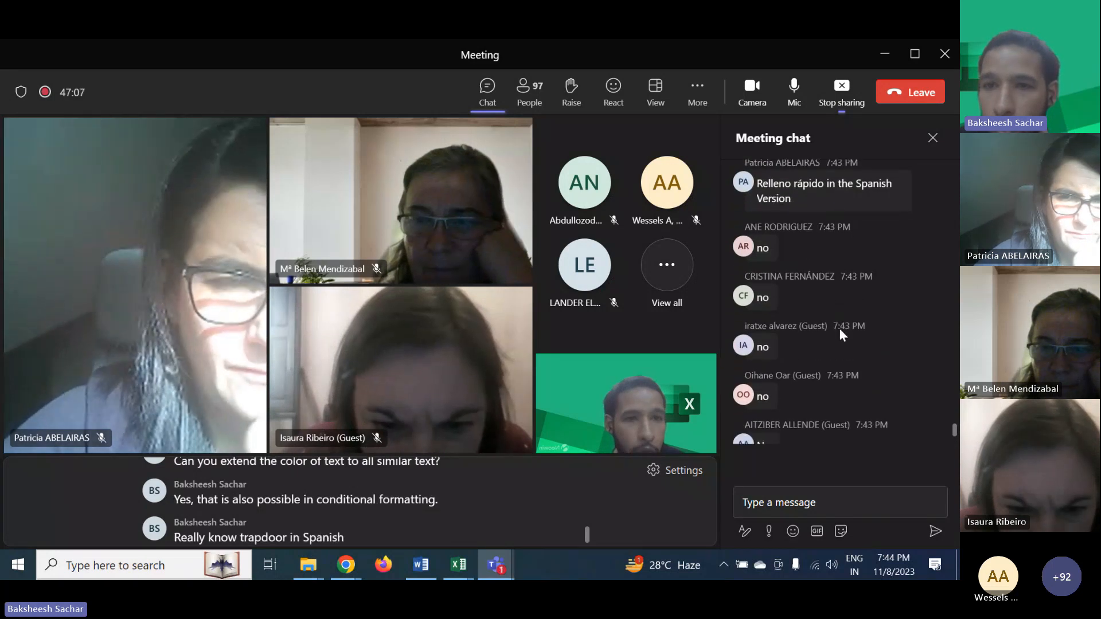
scroll(840, 332, down, 3)
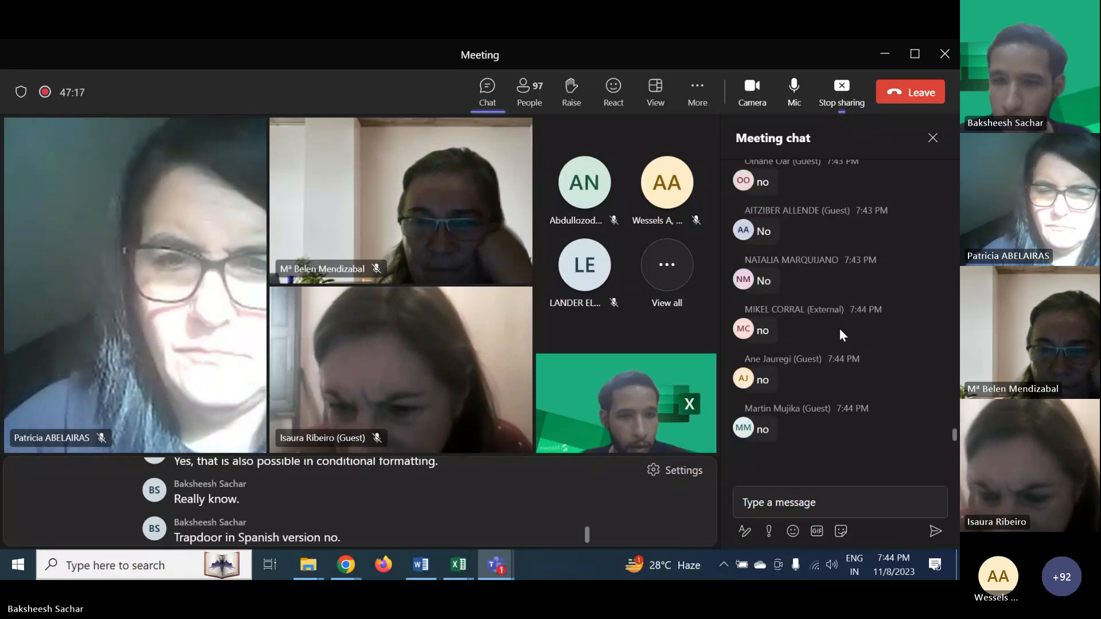
scroll(838, 328, up, 3)
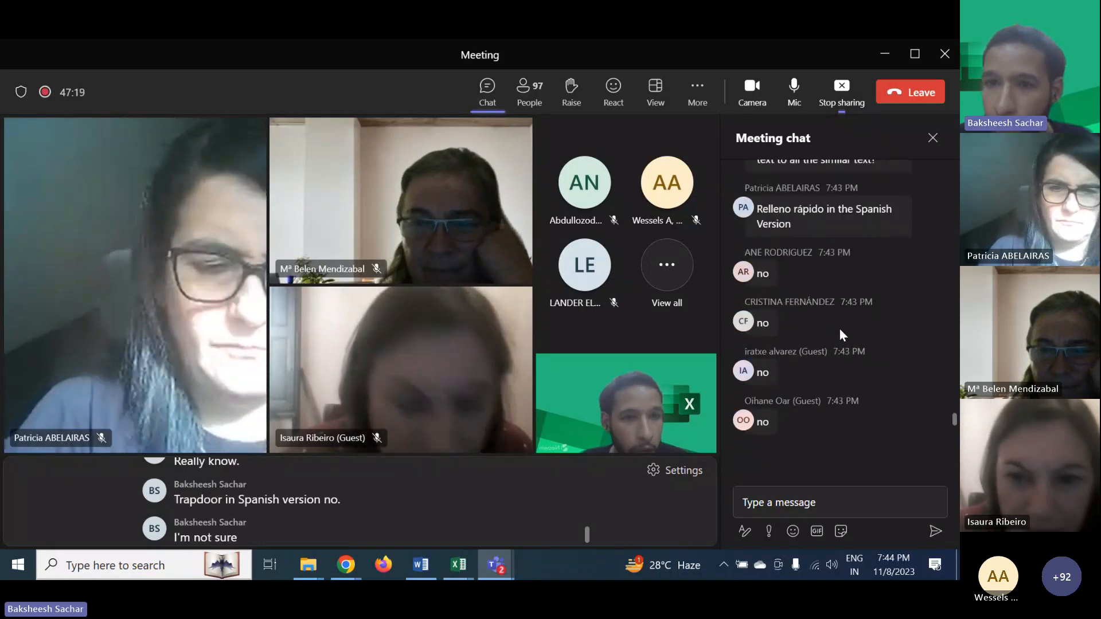
scroll(838, 328, down, 5)
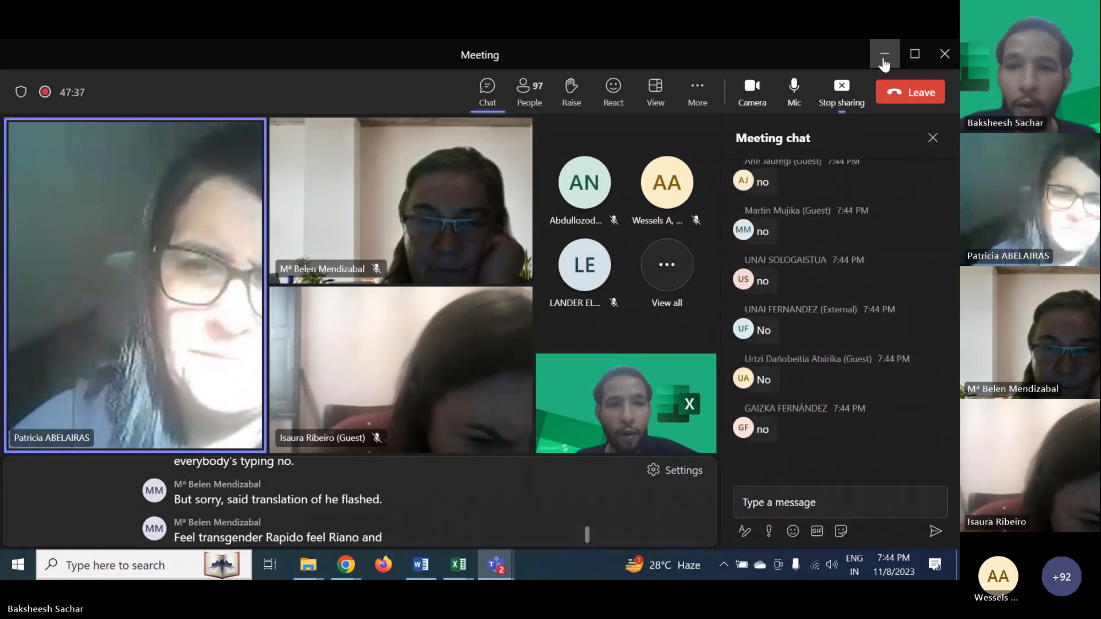
- Minimize the meeting window and return to the spreadsheet, selecting cell P11
click(884, 56)
click(486, 404)
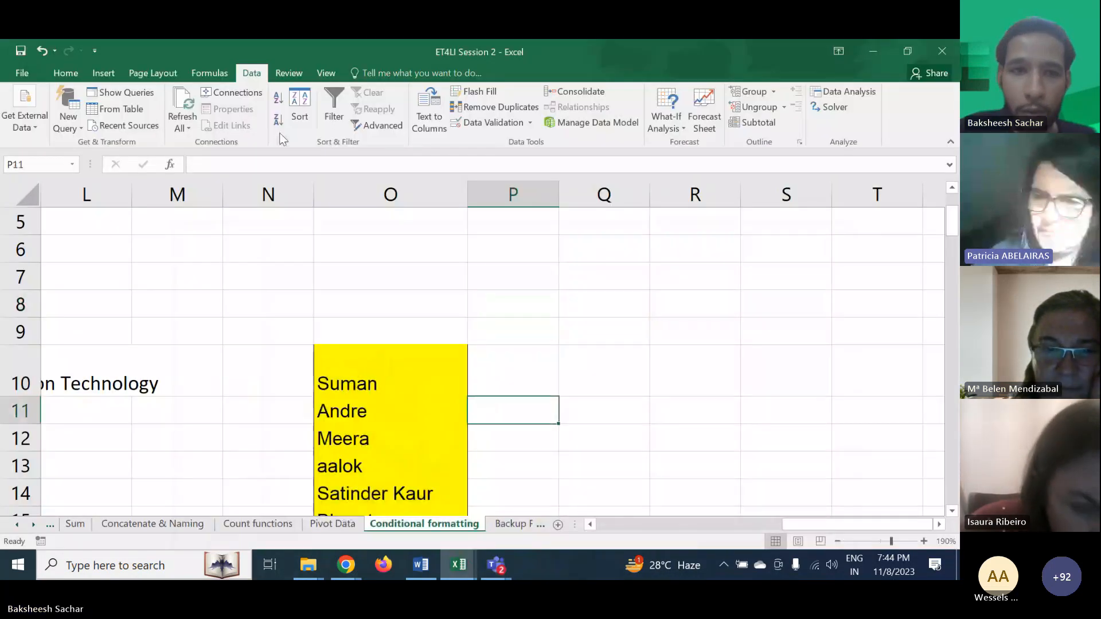
drag(278, 131, 751, 145)
click(562, 372)
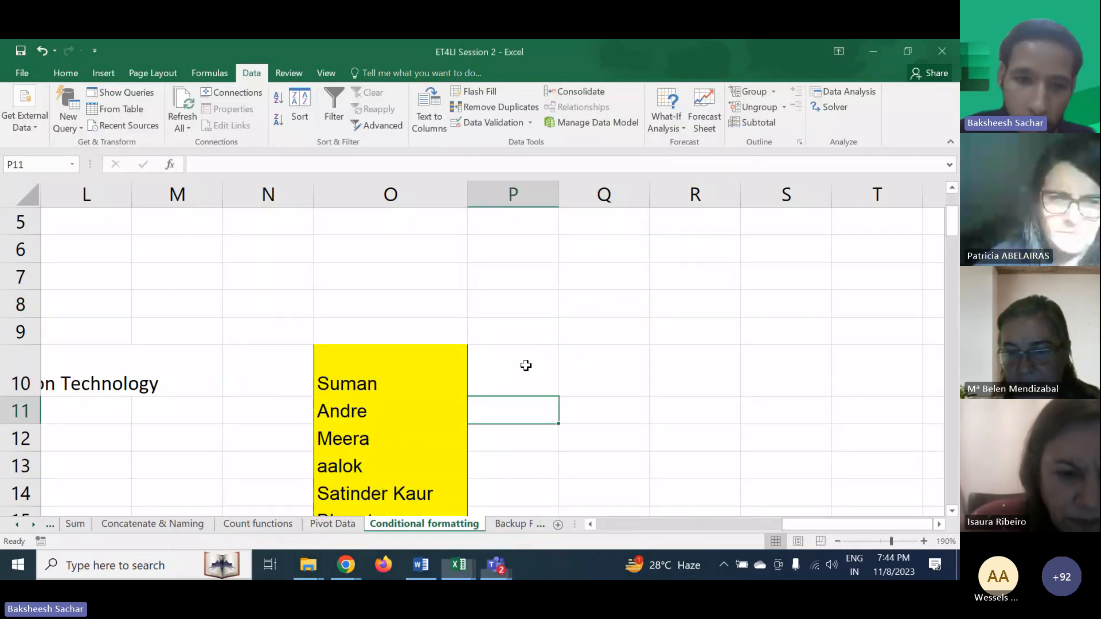
- Enter "Hello Suman" in P10 and Flash Fill the greetings down column P
click(506, 384)
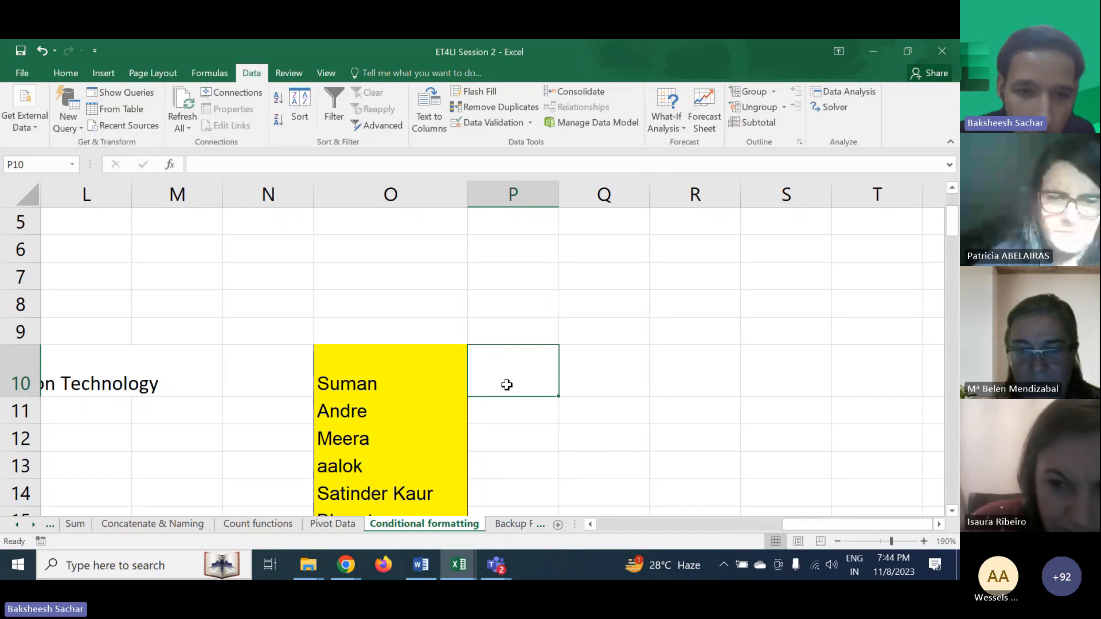
text(Hello Suman)
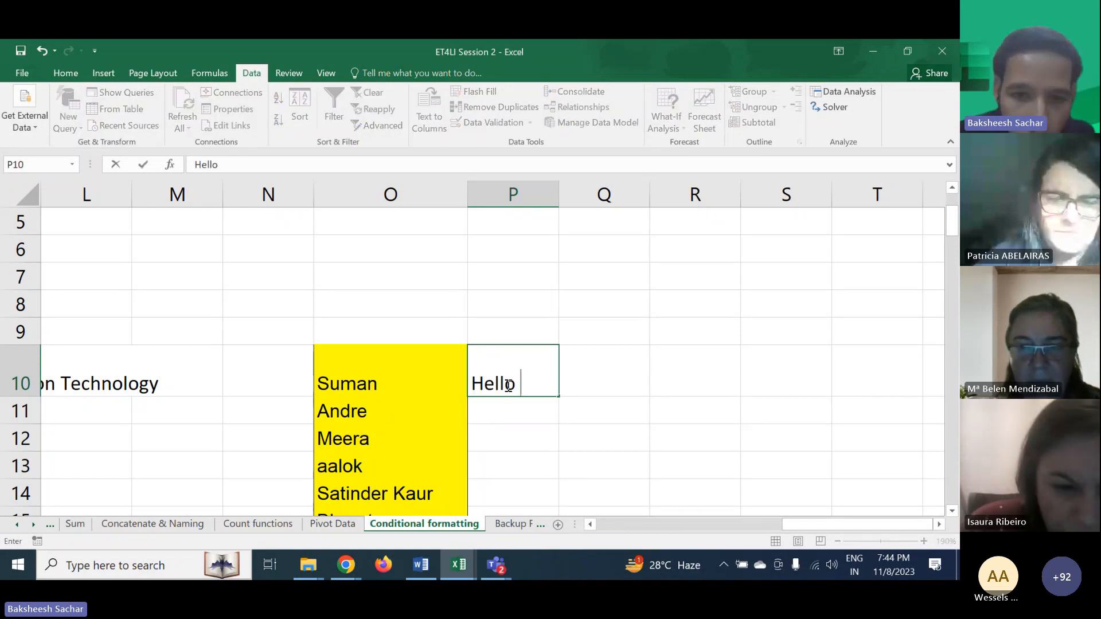
click(513, 410)
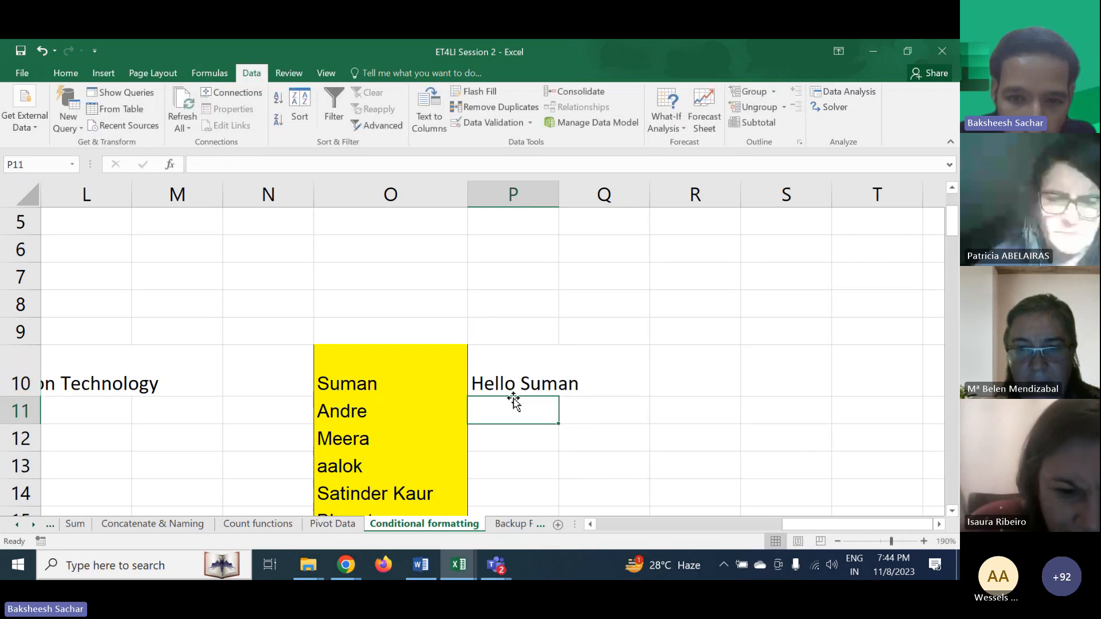
click(510, 386)
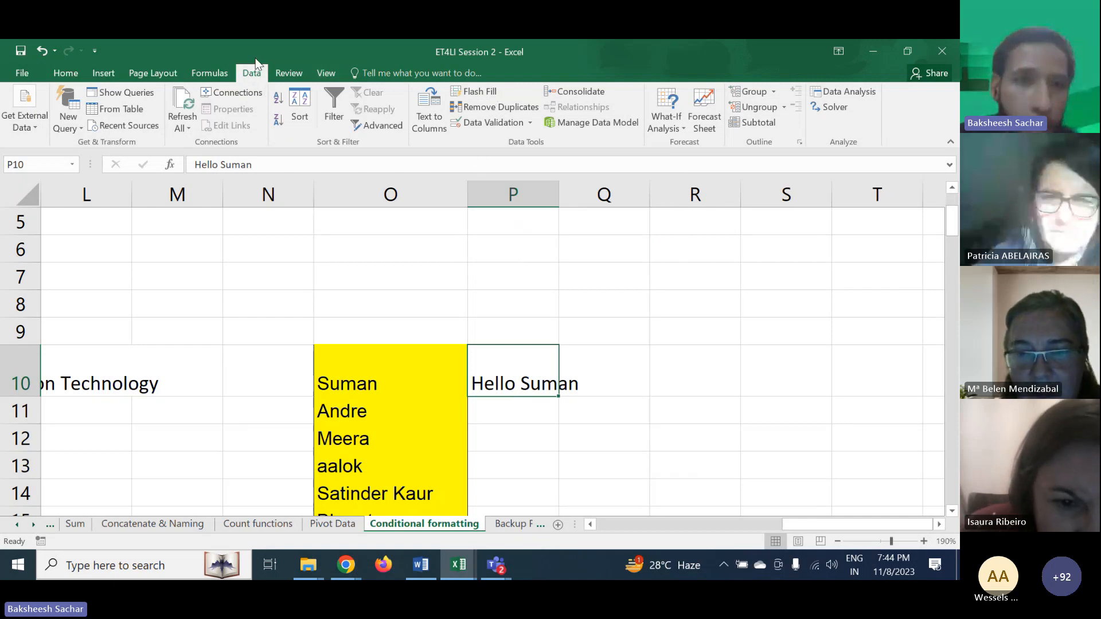
click(487, 95)
scroll(624, 473, down, 3)
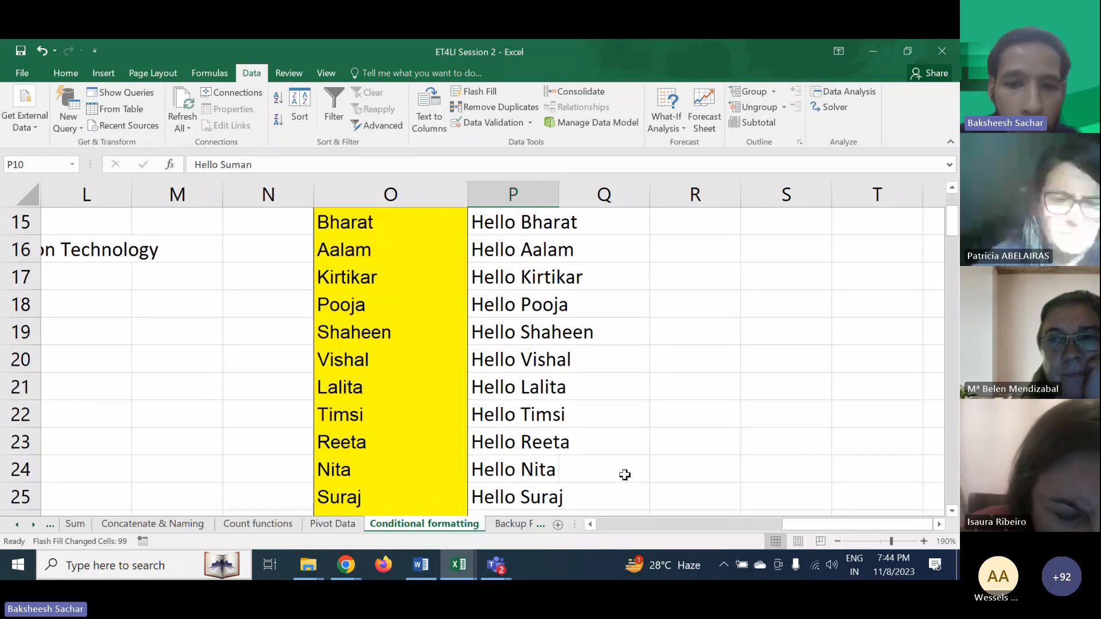
- Scroll through column P to review the flash-filled greetings beside the names
scroll(624, 474, down, 14)
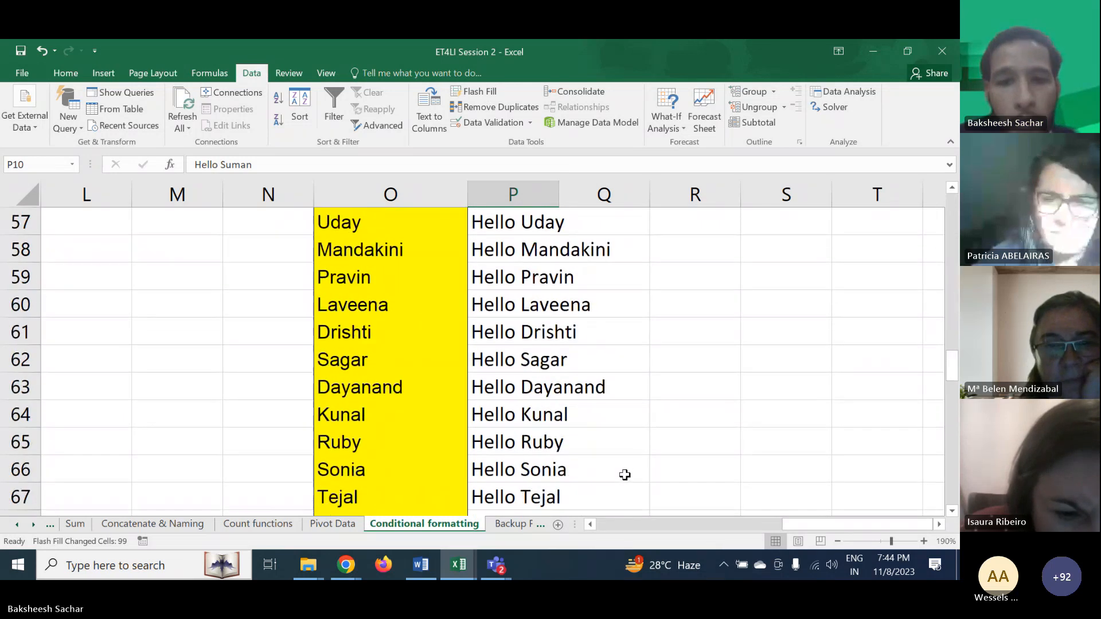
scroll(624, 475, down, 6)
scroll(624, 474, up, 10)
scroll(624, 475, left, 2)
scroll(624, 474, right, 3)
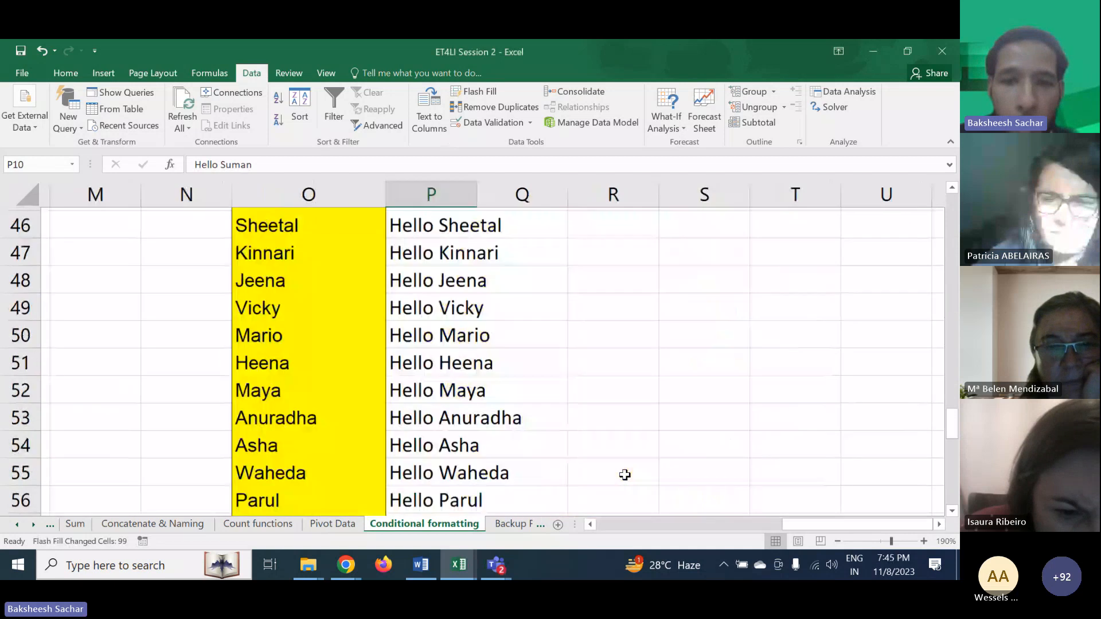
scroll(624, 474, up, 12)
scroll(624, 475, left, 1)
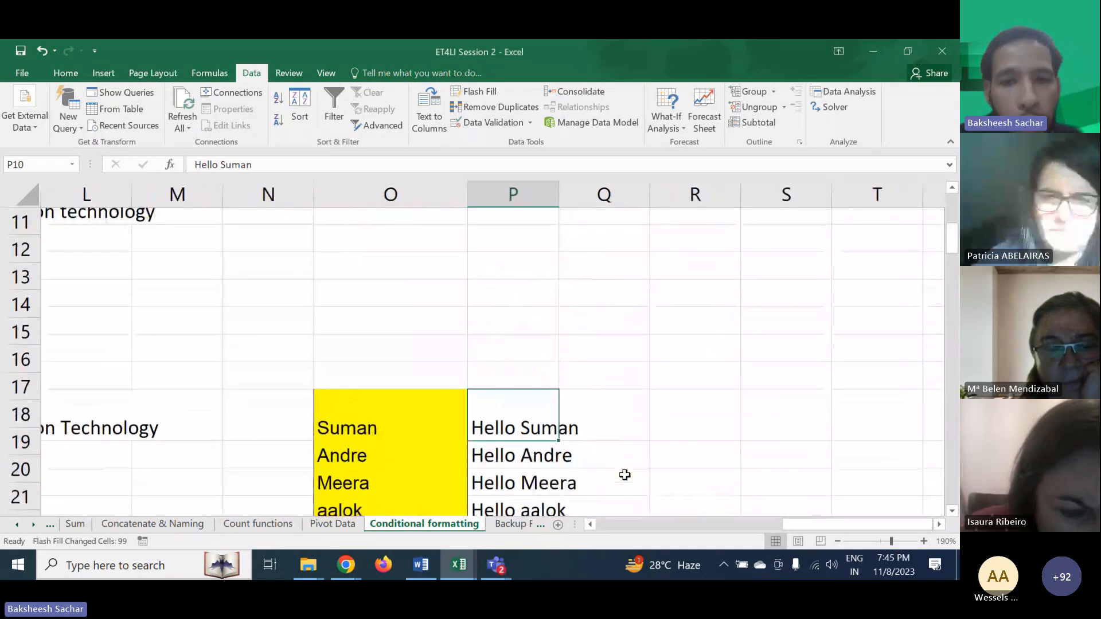
scroll(624, 474, up, 3)
- Enter an e-mail address built from Suman's name in Q10 and Flash Fill matching addresses down column Q
click(607, 436)
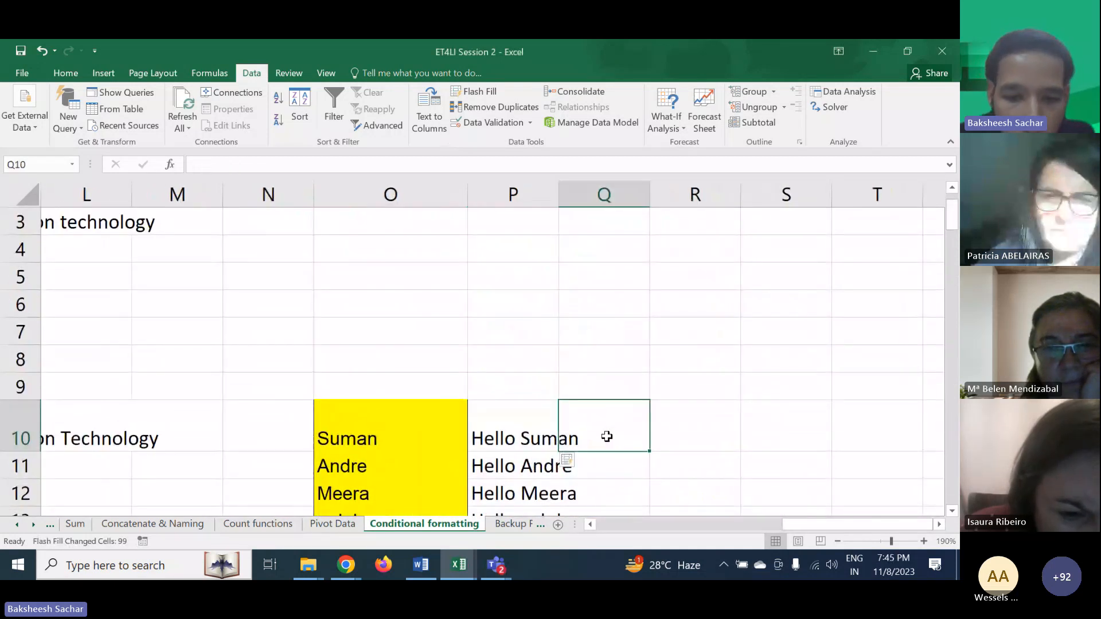
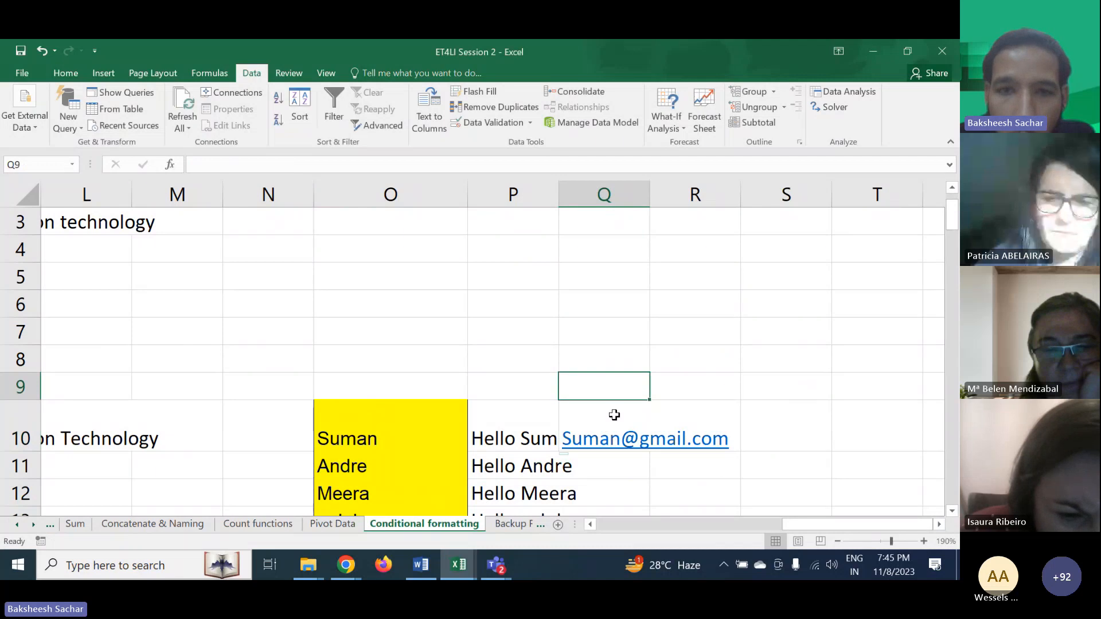
click(614, 415)
click(474, 92)
scroll(542, 276, down, 3)
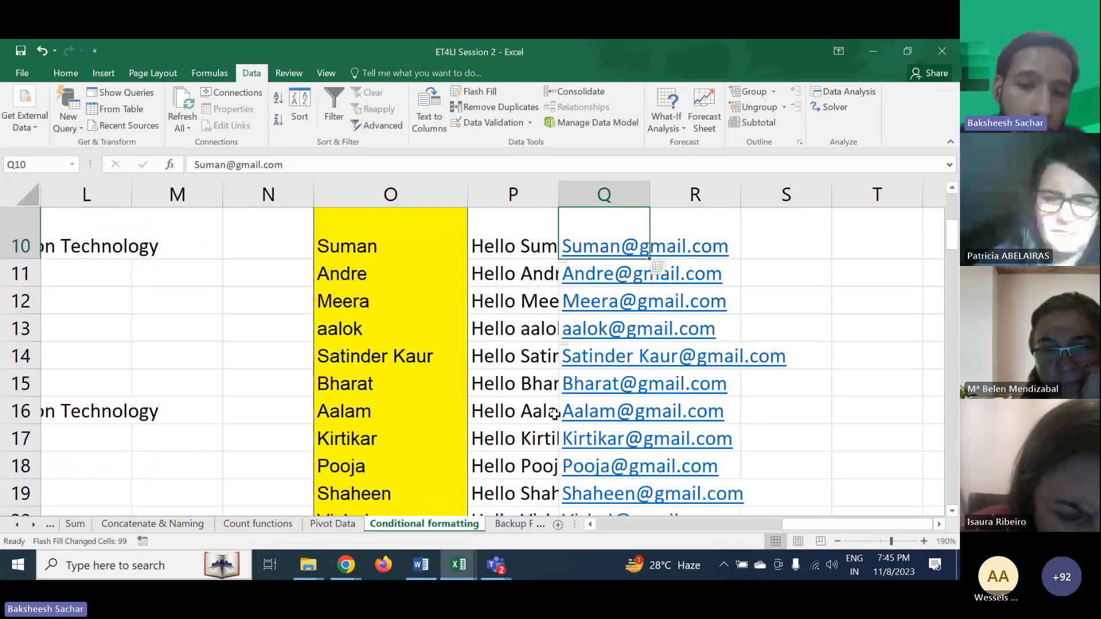
- Scroll through column Q to review the flash-filled e-mail addresses against the names
scroll(555, 414, down, 2)
scroll(555, 414, down, 20)
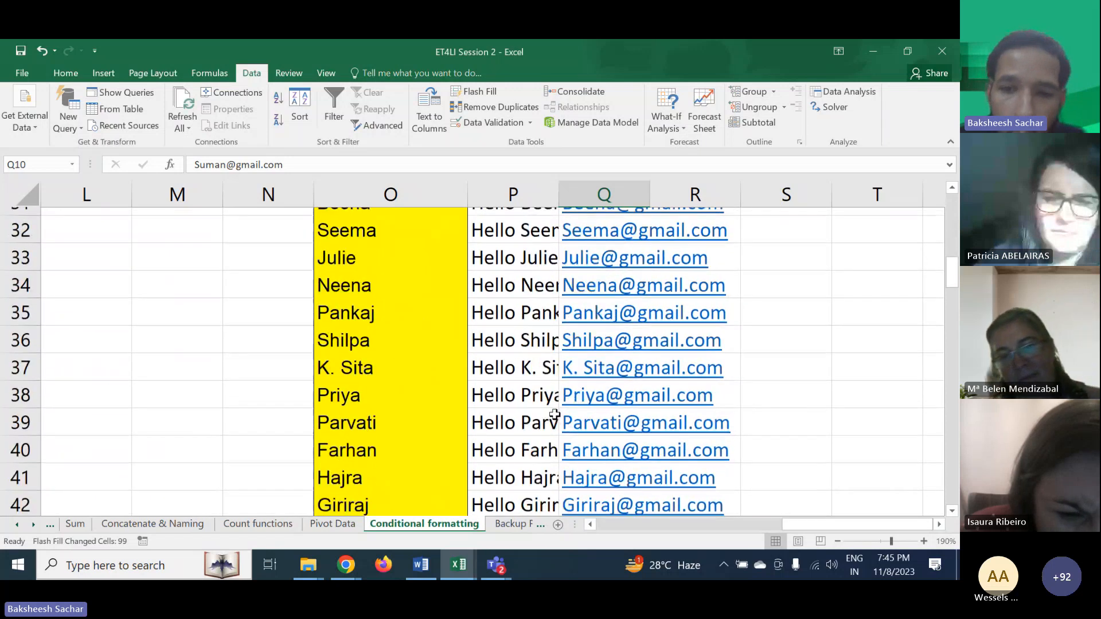
scroll(555, 414, down, 10)
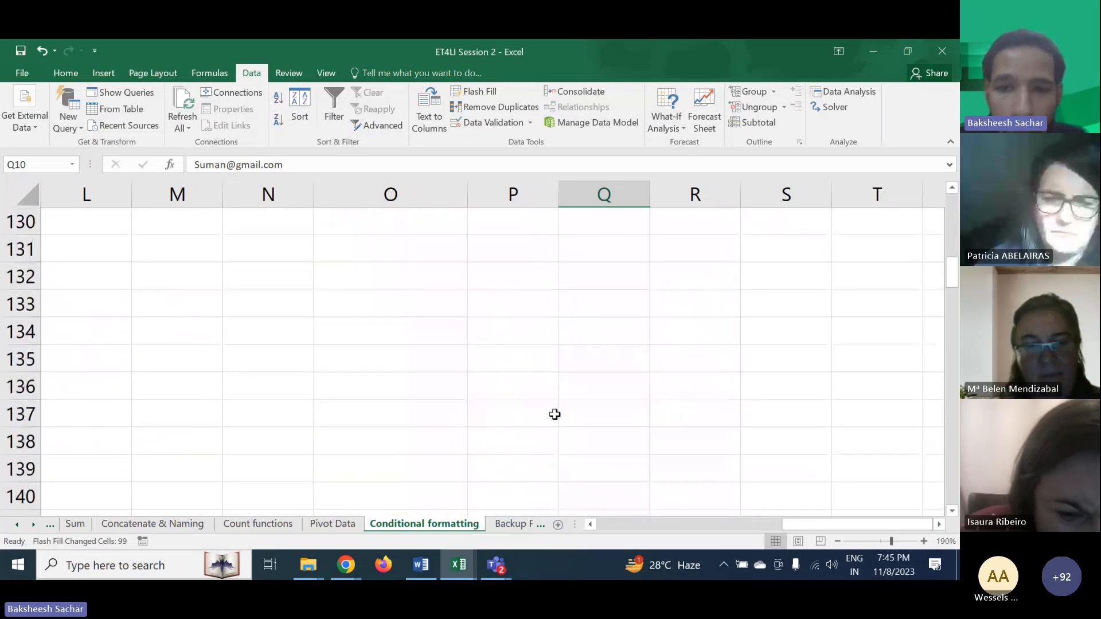
scroll(554, 414, up, 20)
scroll(554, 414, left, 1)
scroll(554, 414, up, 12)
scroll(554, 413, right, 1)
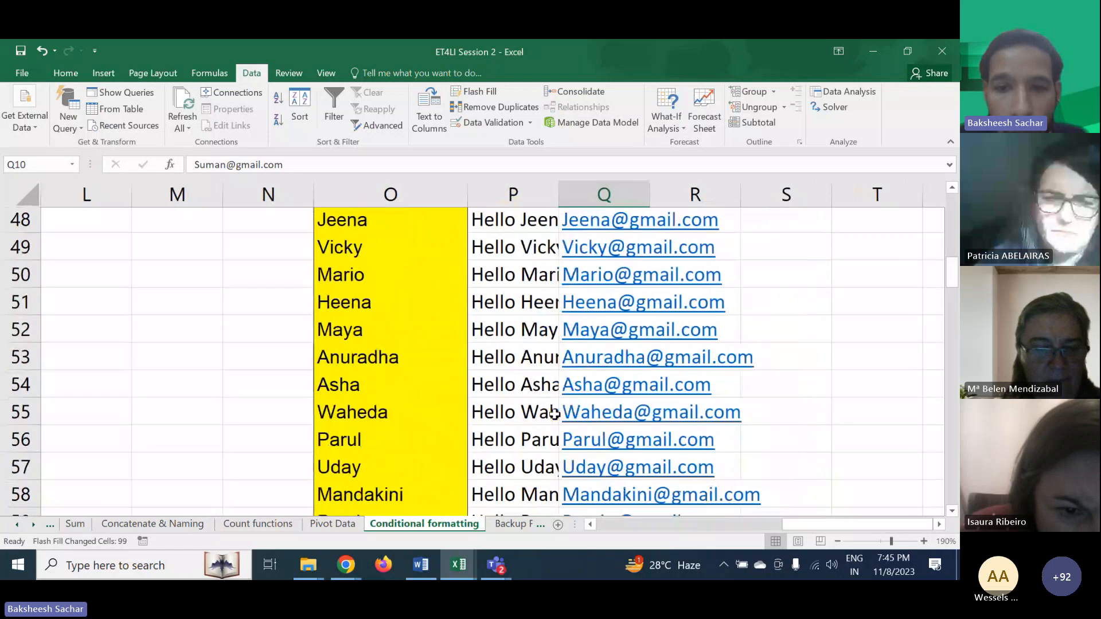
scroll(554, 414, up, 10)
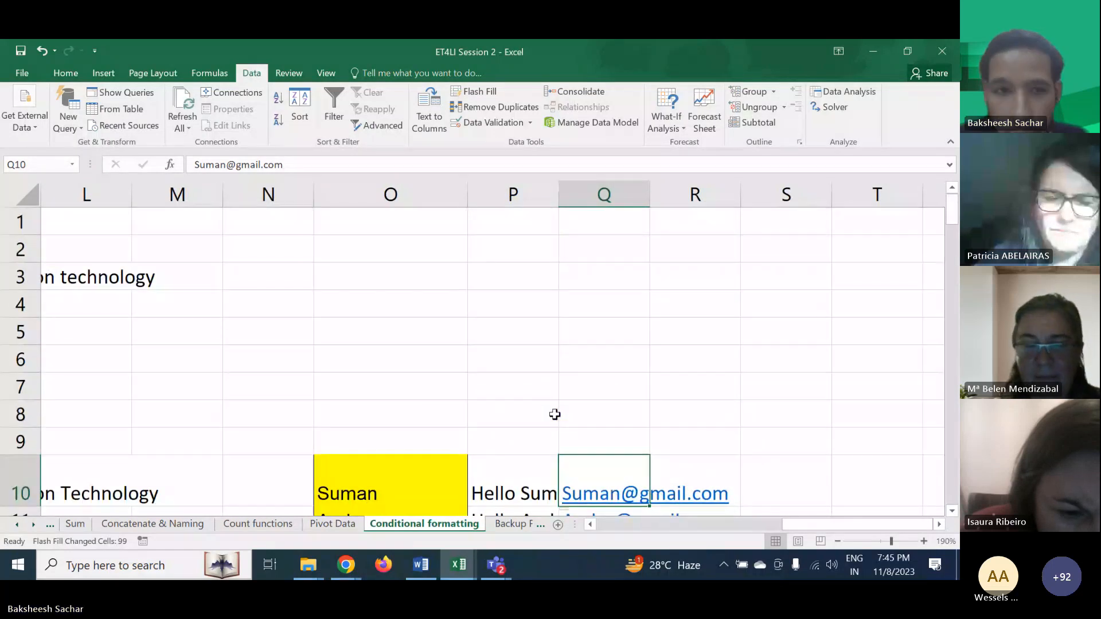
scroll(468, 448, down, 3)
scroll(468, 448, up, 1)
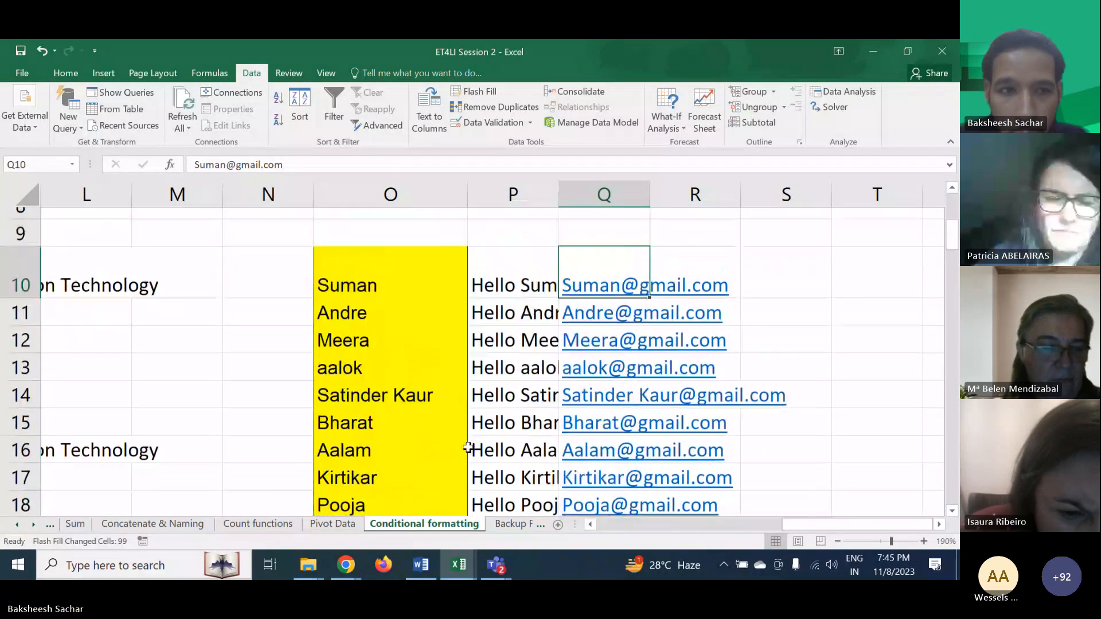
scroll(468, 447, down, 1)
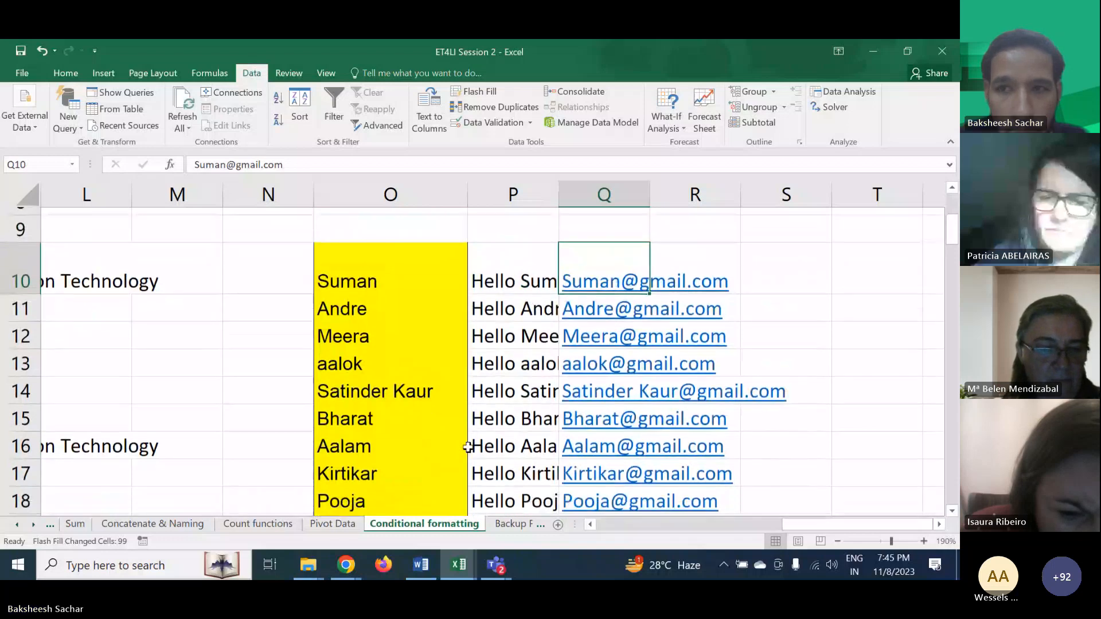
- Switch to the meeting window to read the chat, then minimize it
click(872, 159)
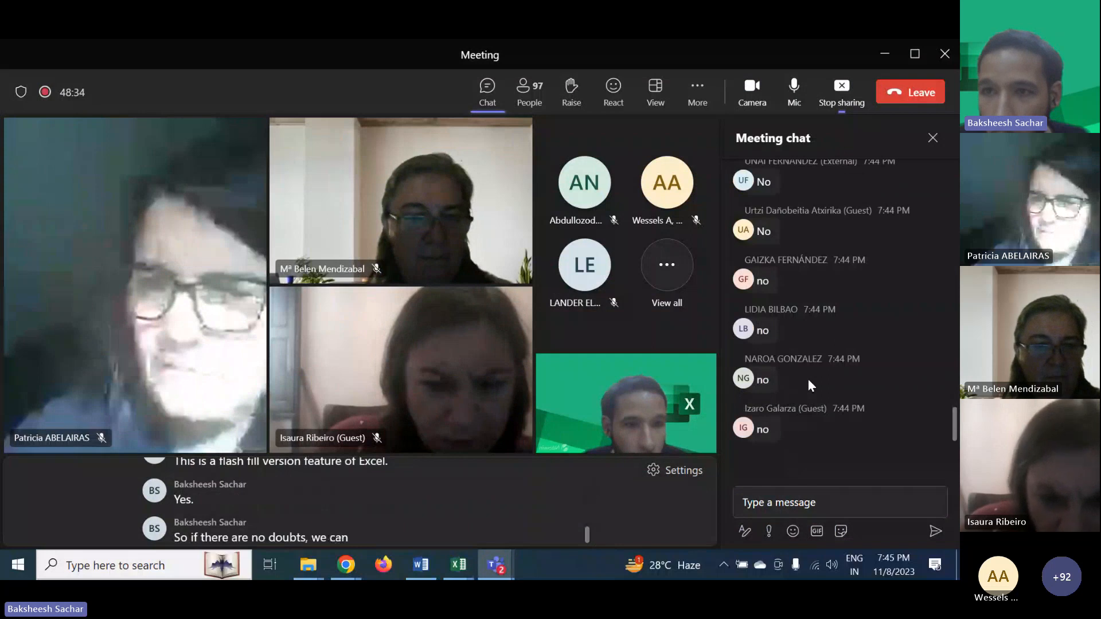
click(879, 57)
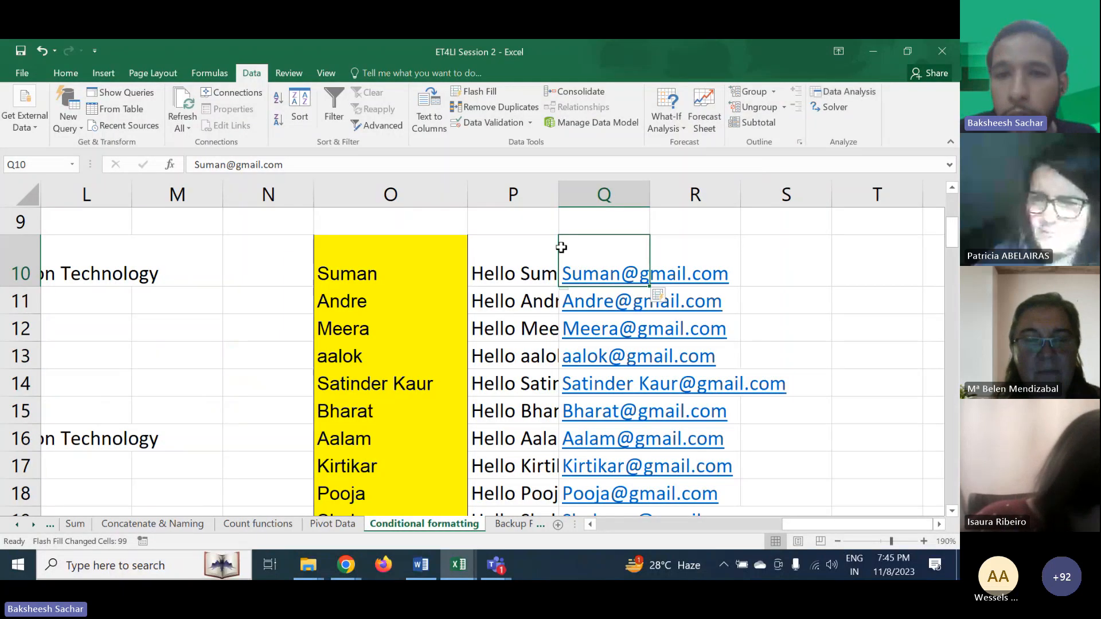
- Clear the contents of the entire columns Q and P
click(542, 255)
click(587, 256)
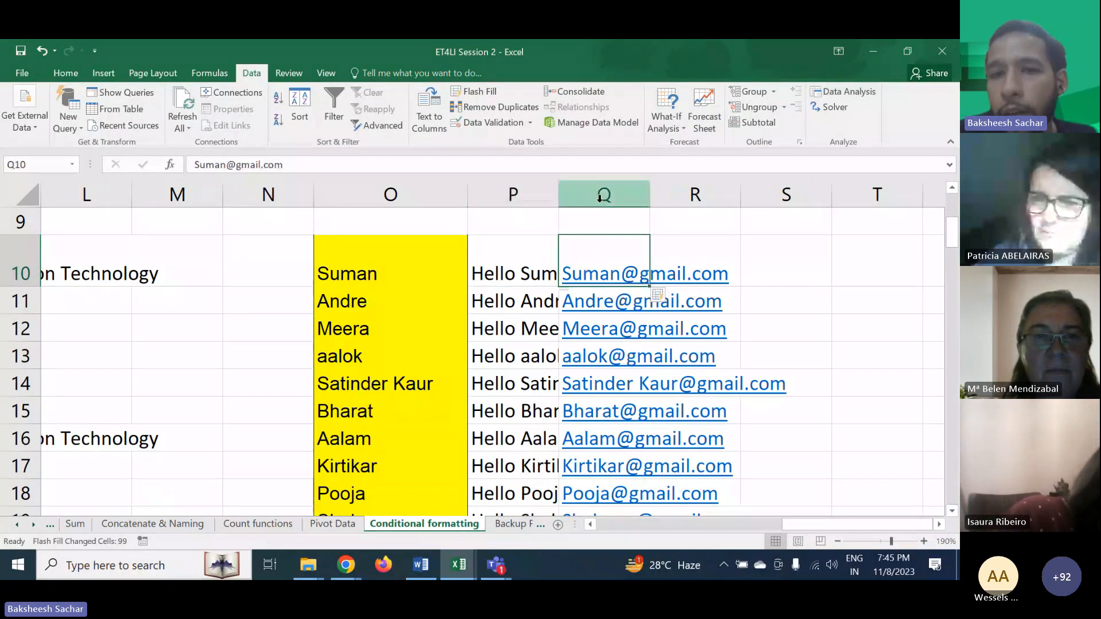
click(604, 196)
right_click(602, 198)
click(637, 339)
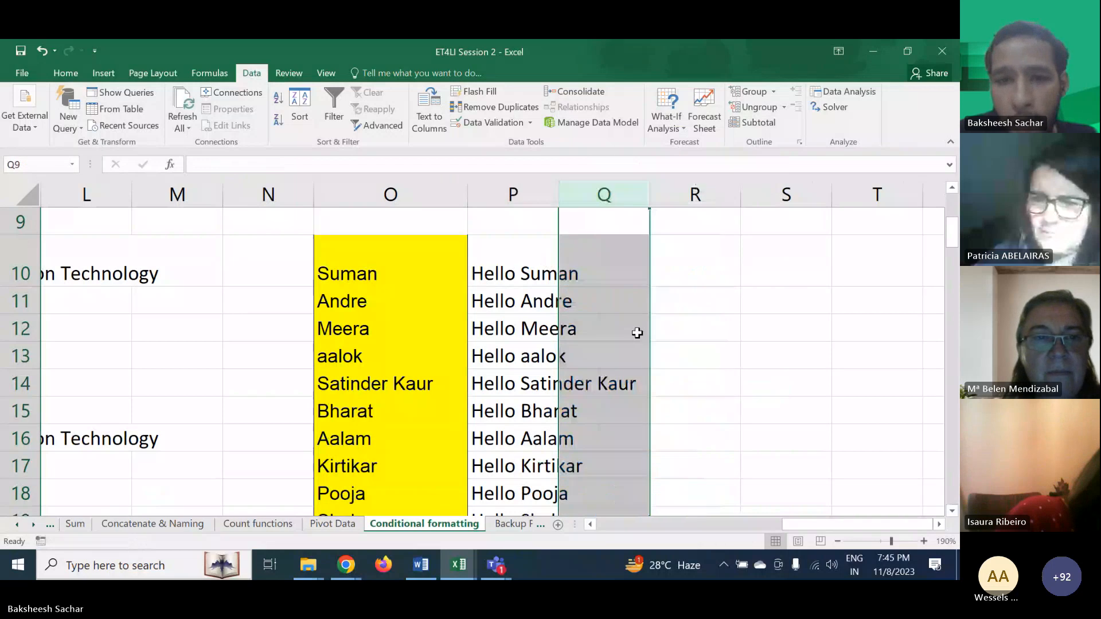
click(530, 215)
click(522, 200)
right_click(519, 202)
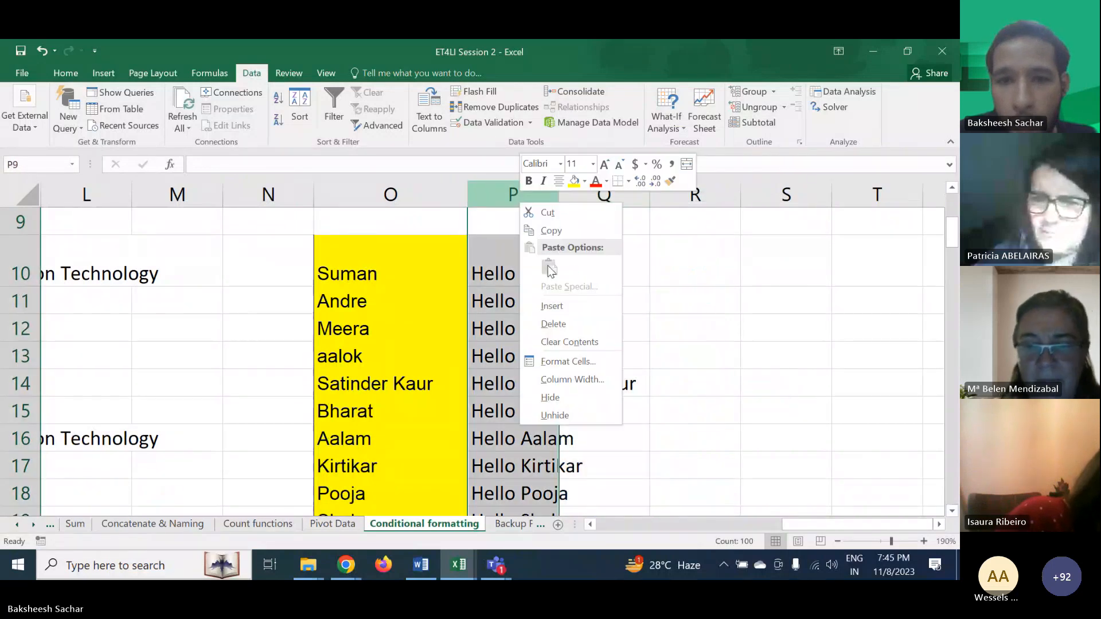
click(556, 339)
click(570, 304)
- Switch to the Macros Data sheet
scroll(332, 360, left, 2)
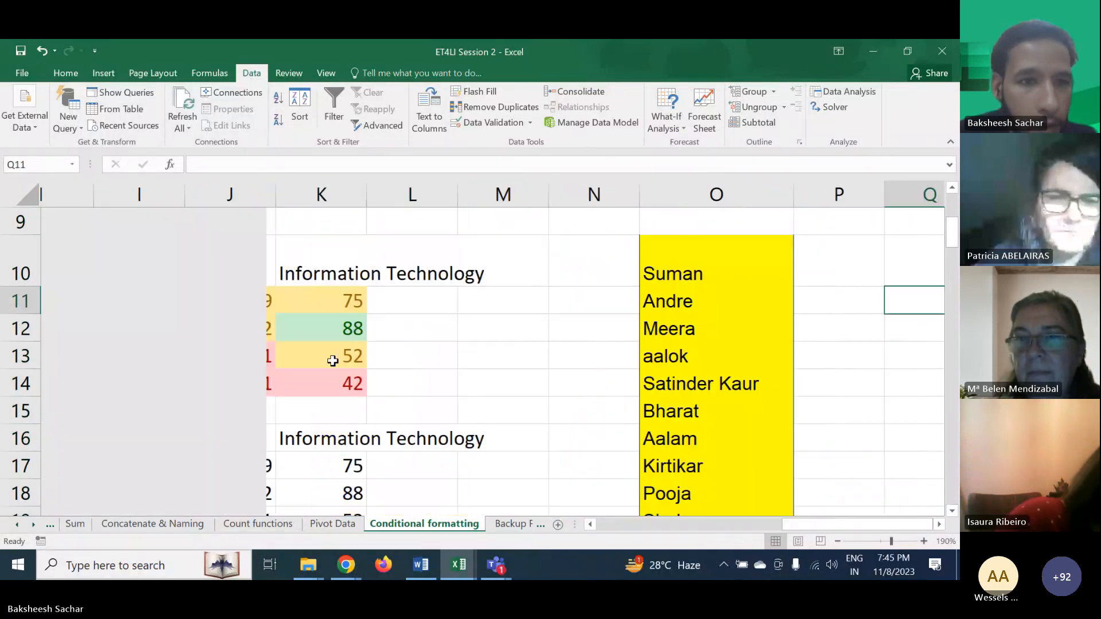
scroll(332, 360, left, 3)
scroll(331, 401, up, 1)
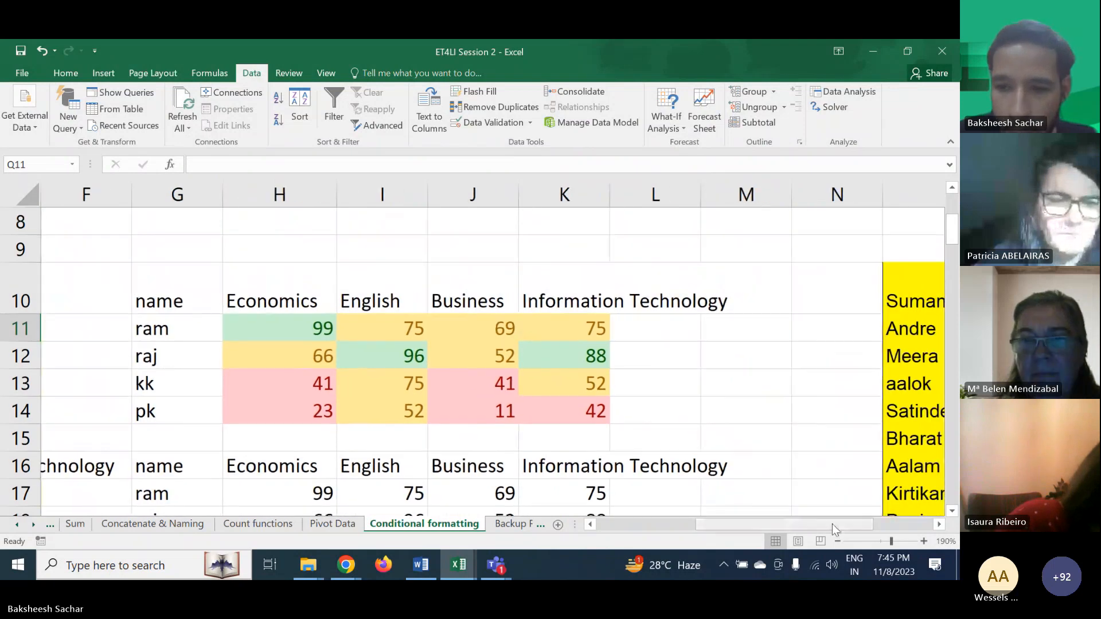
click(837, 541)
click(838, 541)
click(838, 541)
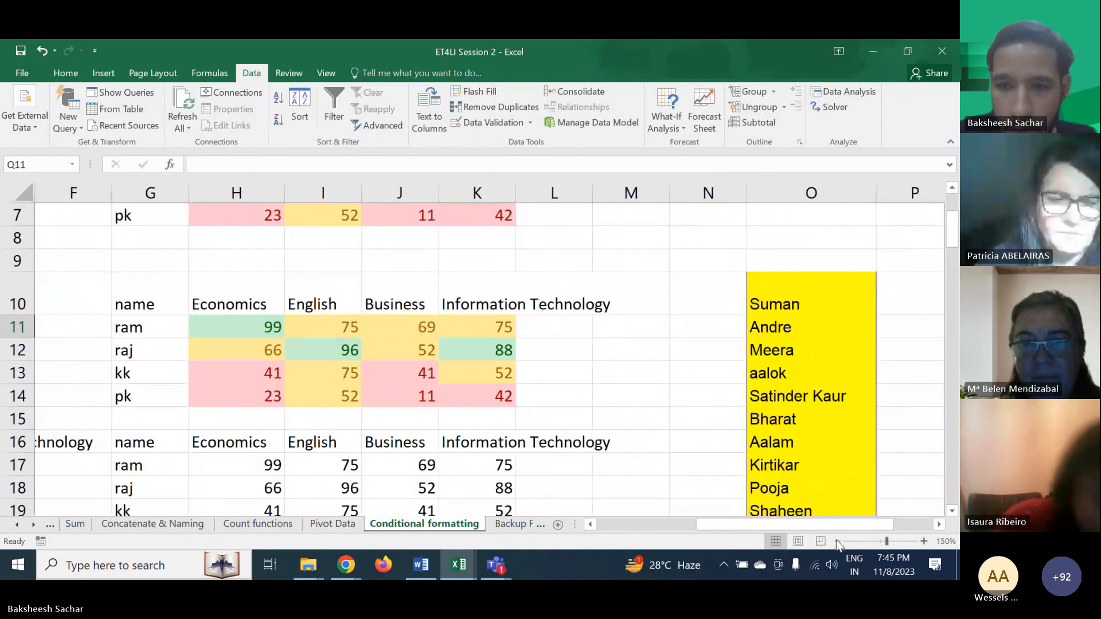
click(837, 542)
scroll(678, 409, up, 2)
click(590, 366)
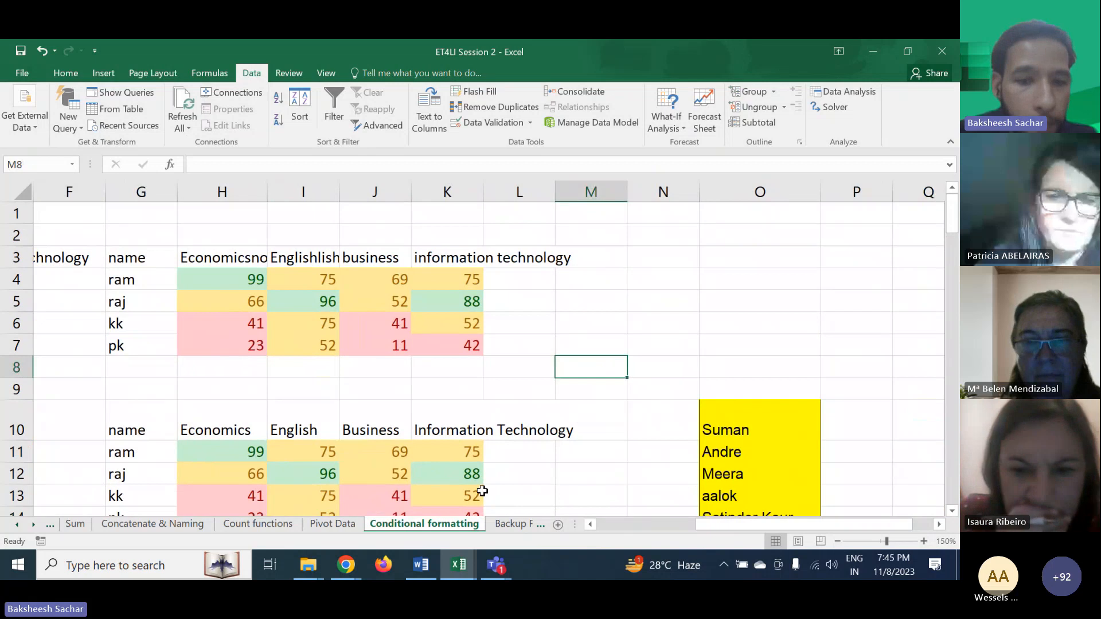
scroll(631, 464, down, 1)
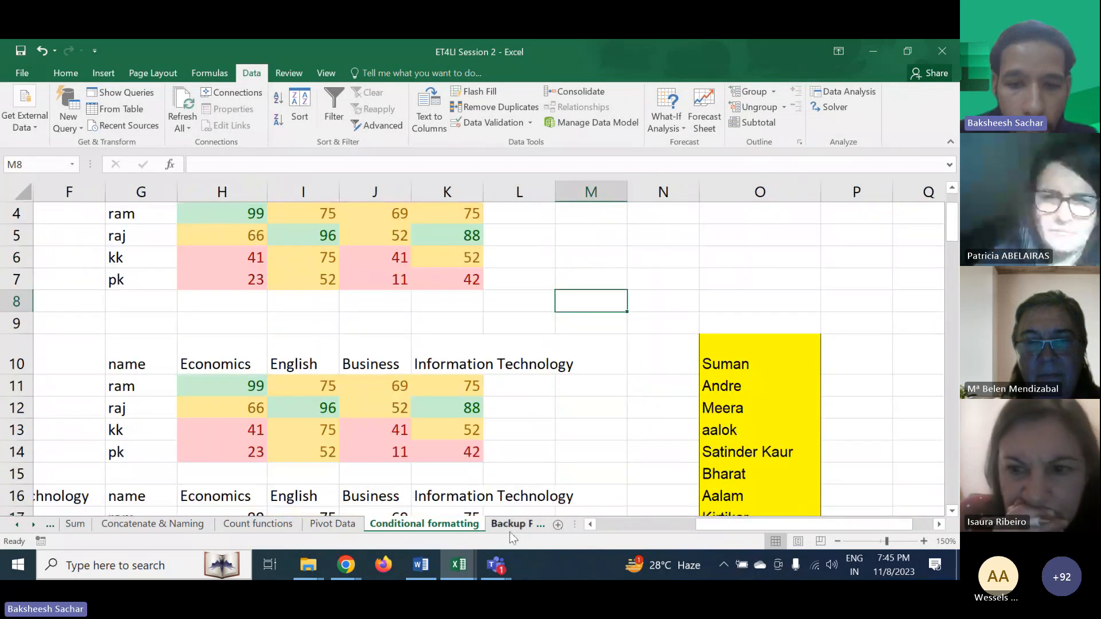
scroll(508, 525, down, 2)
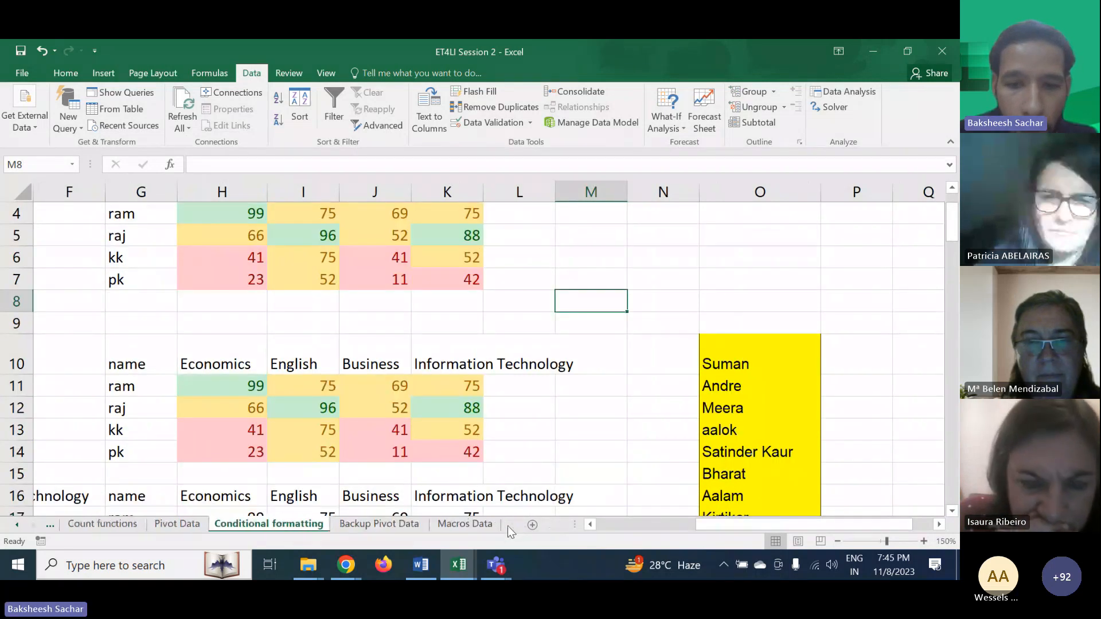
click(465, 524)
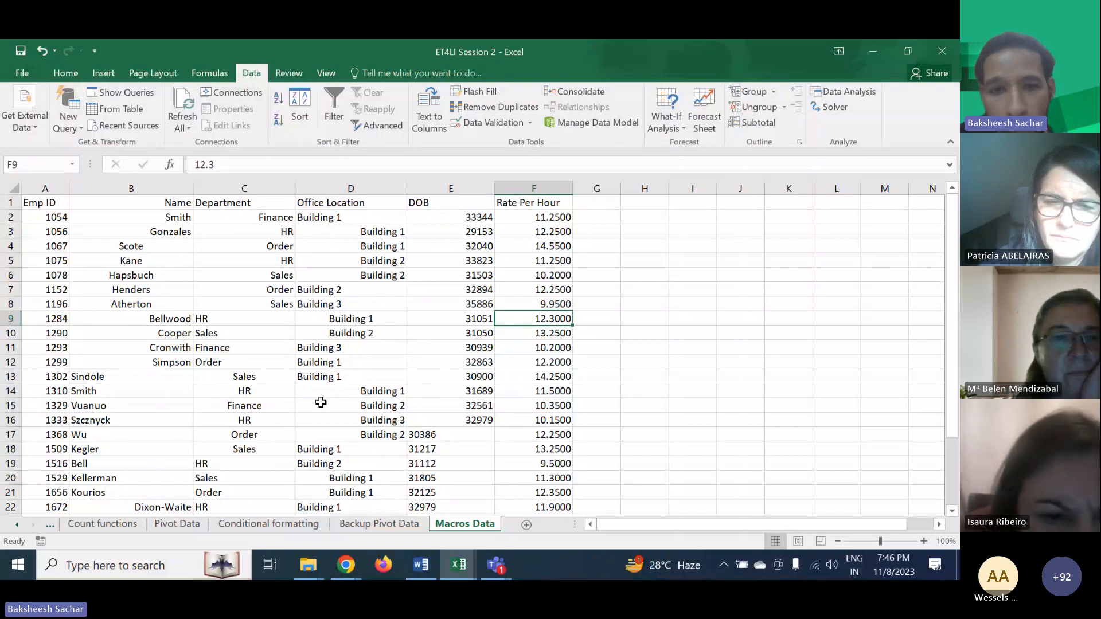
- Fill the header row A1:F1 with yellow and open the Quick Analysis options for it
click(923, 541)
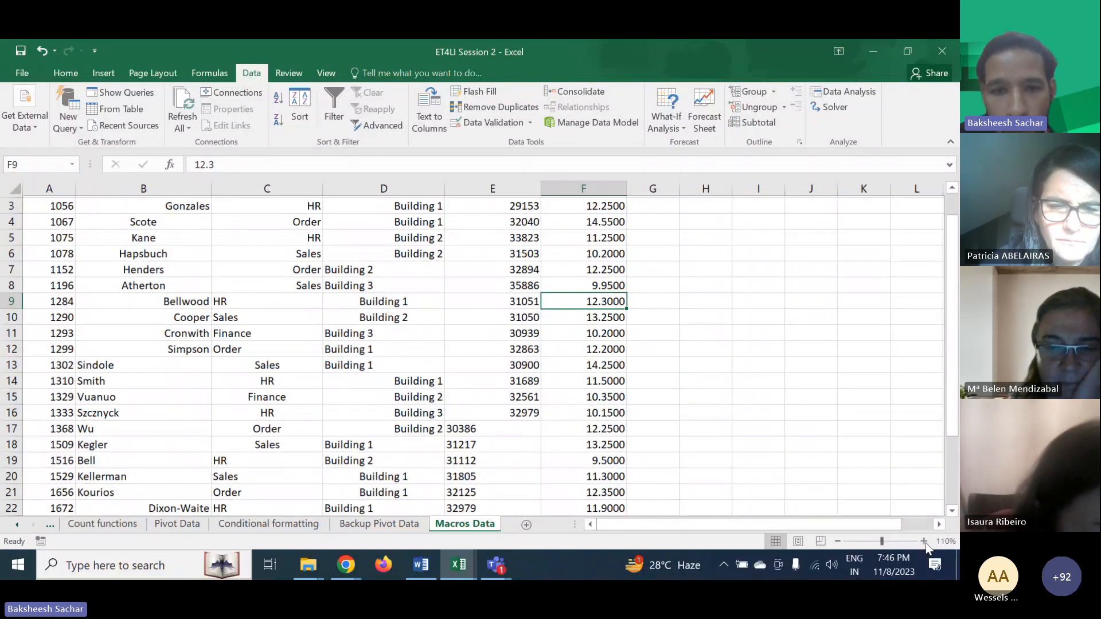
click(923, 541)
click(923, 540)
scroll(581, 374, up, 1)
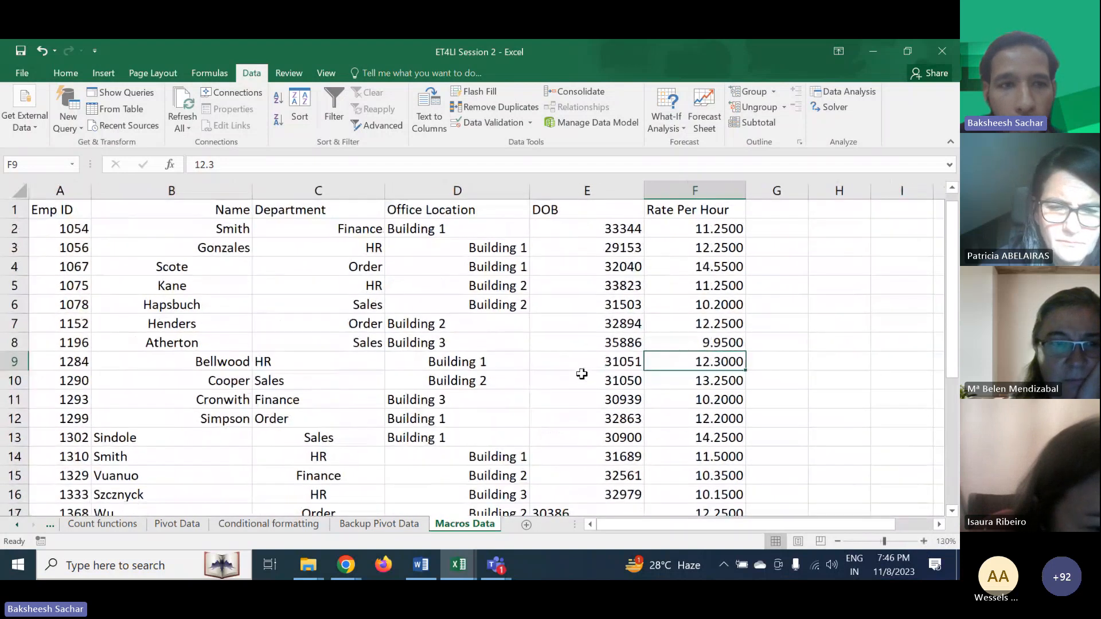
drag(64, 205, 652, 216)
click(55, 76)
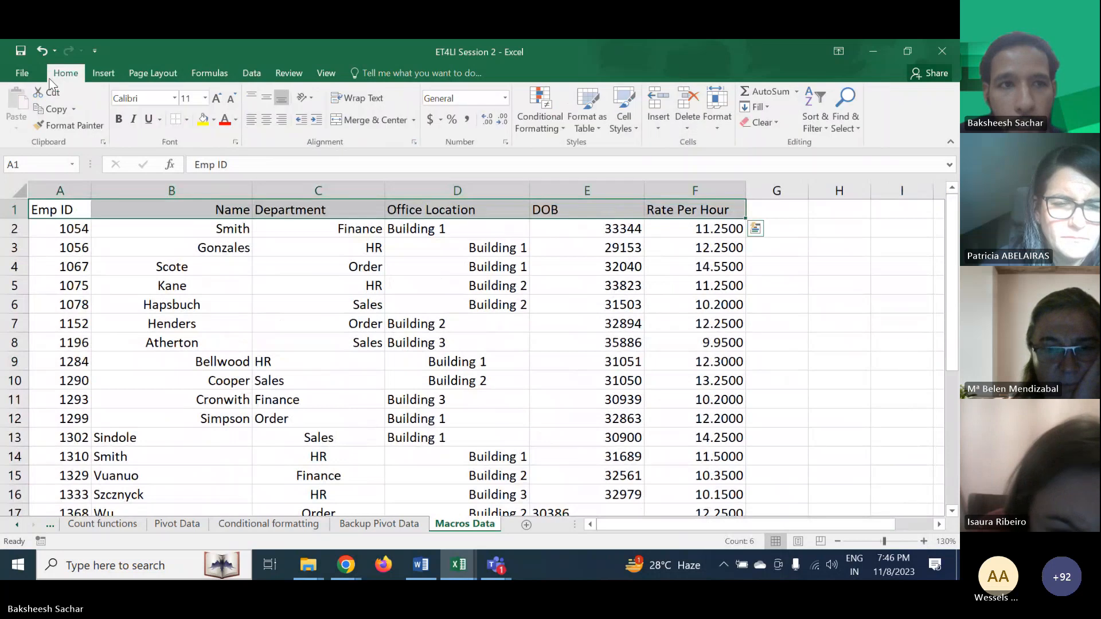
click(202, 123)
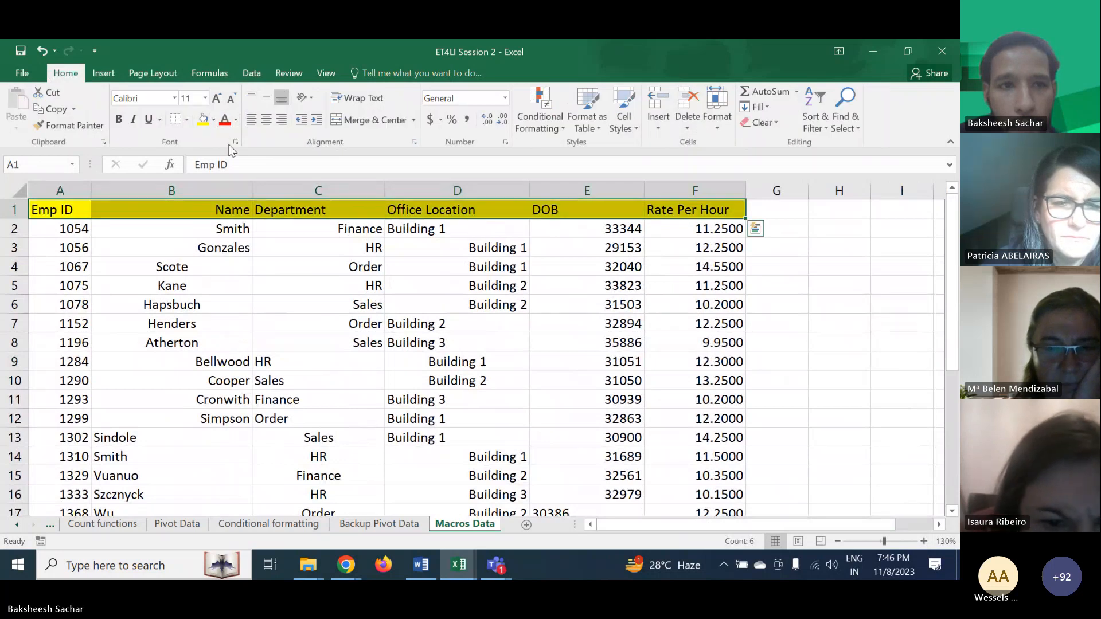
key(ctrl+q)
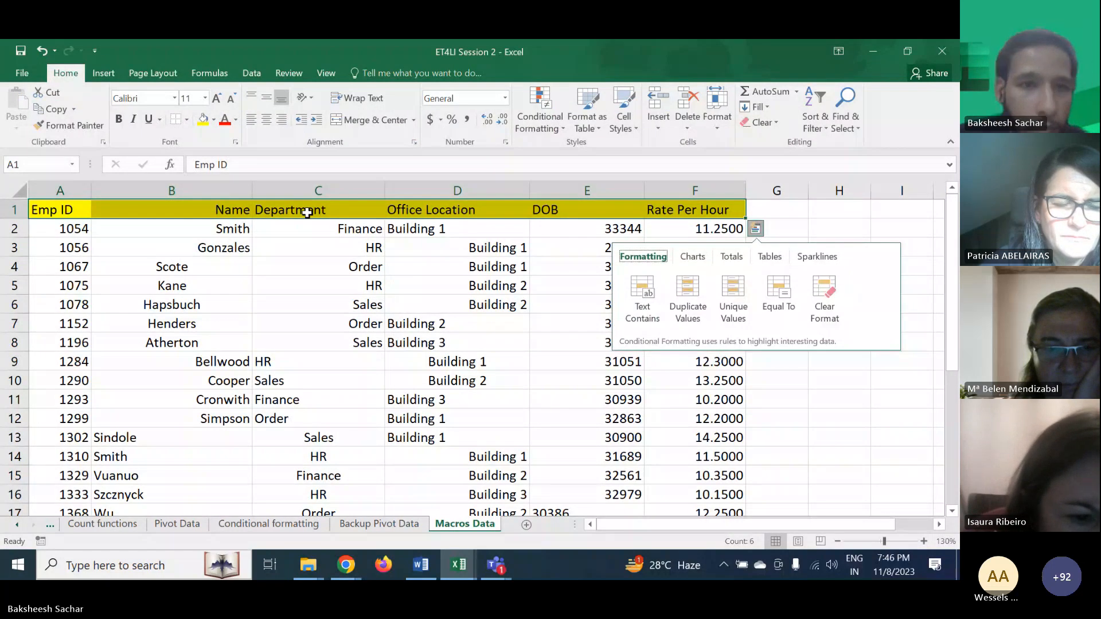
click(270, 228)
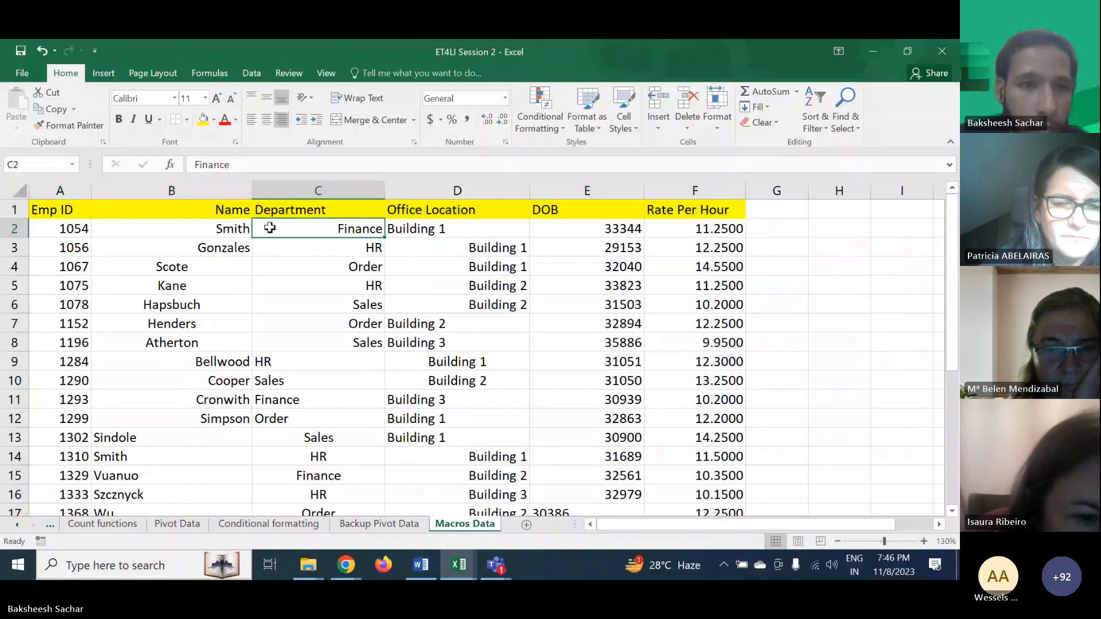
- Make the entire header row 1 bold
click(12, 210)
click(119, 119)
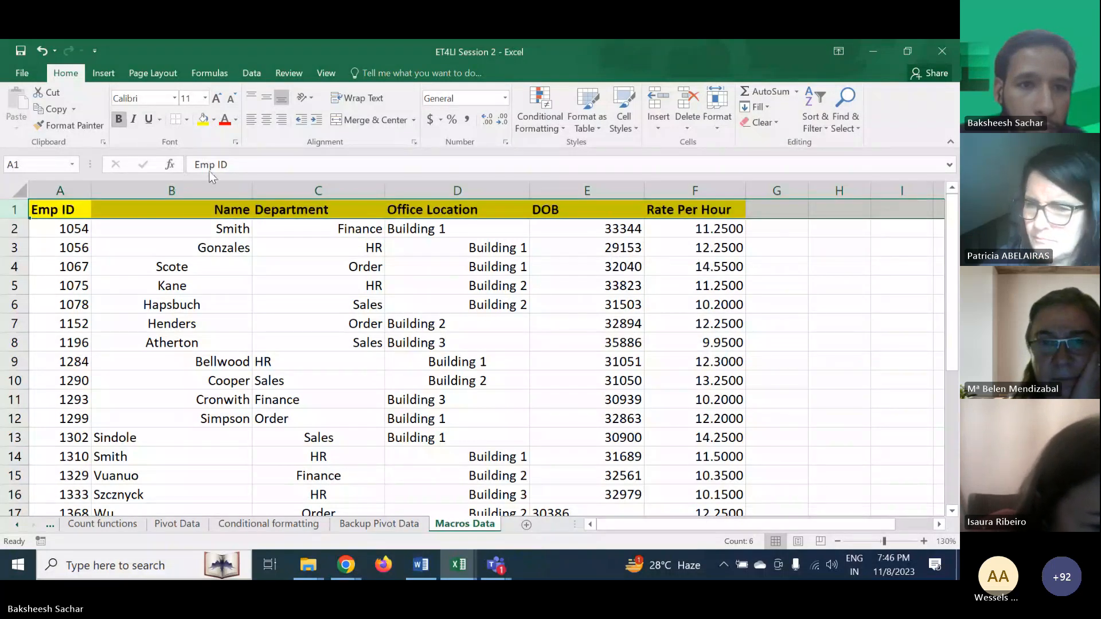
click(365, 291)
scroll(642, 382, down, 1)
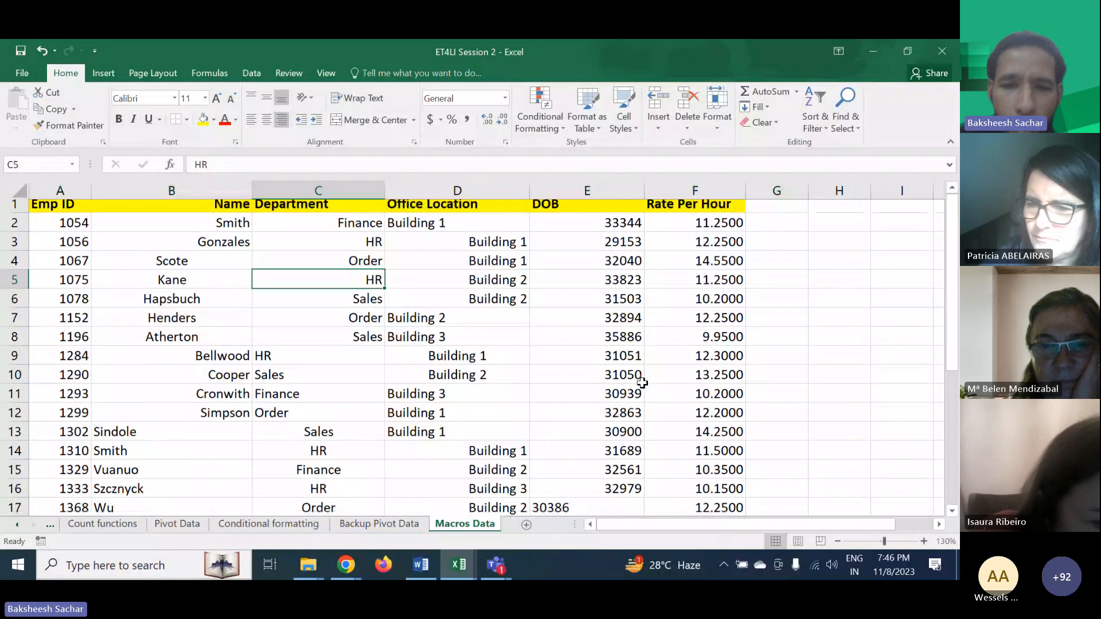
scroll(642, 383, up, 1)
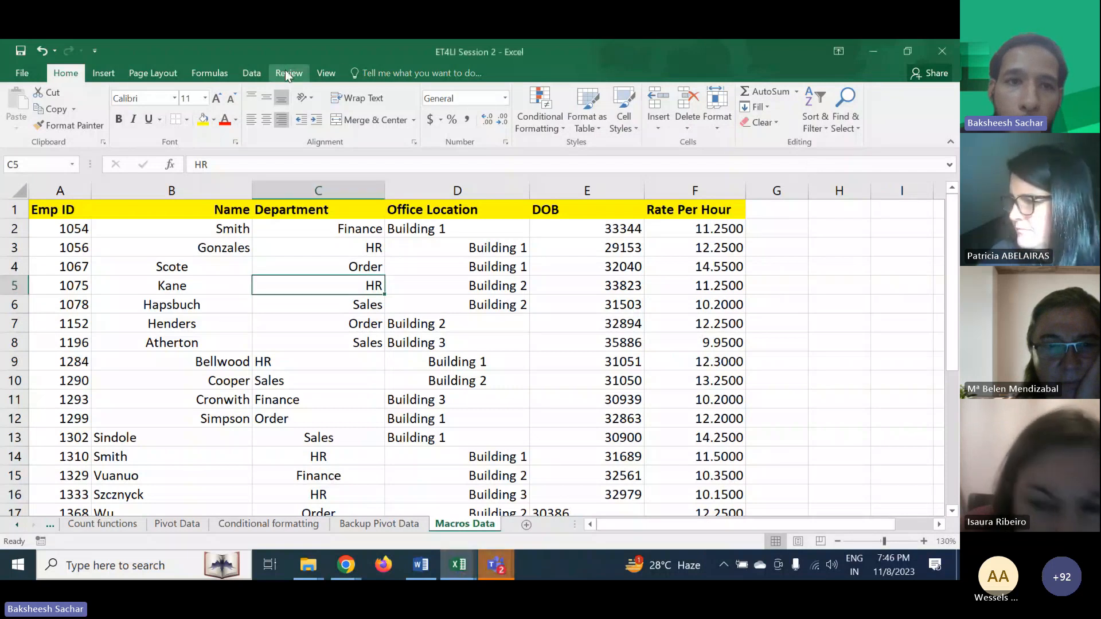
click(325, 73)
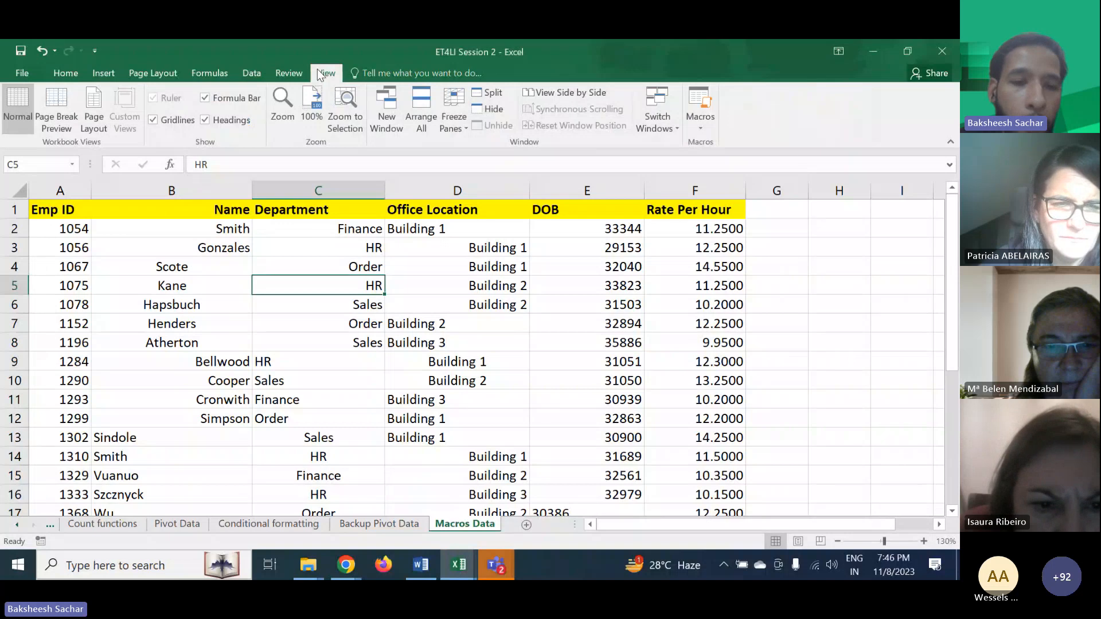
right_click(459, 530)
click(455, 532)
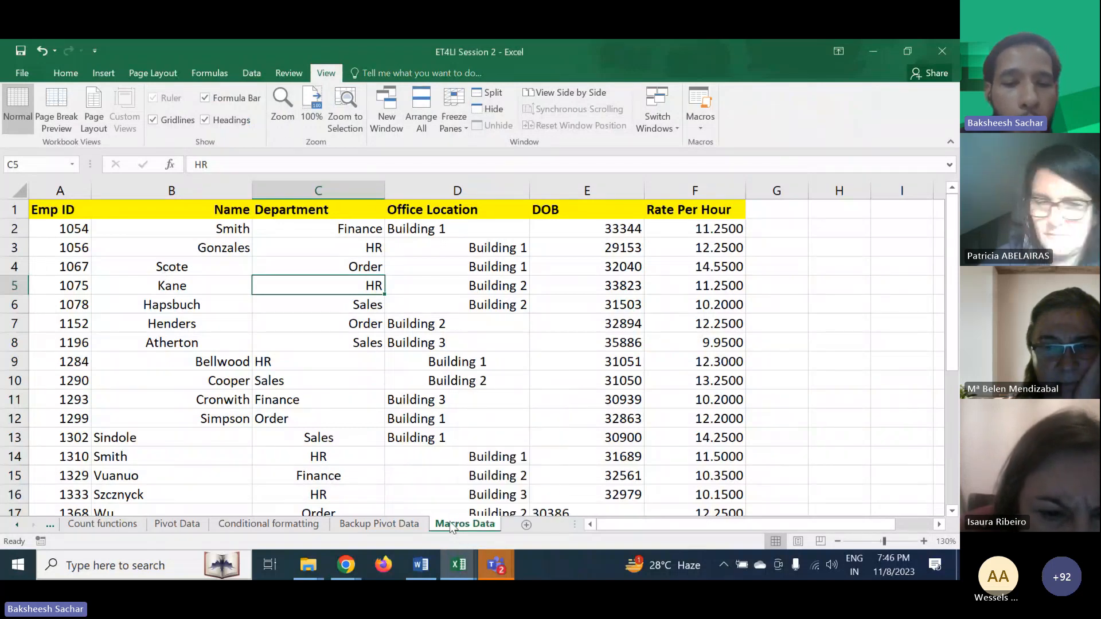
right_click(456, 531)
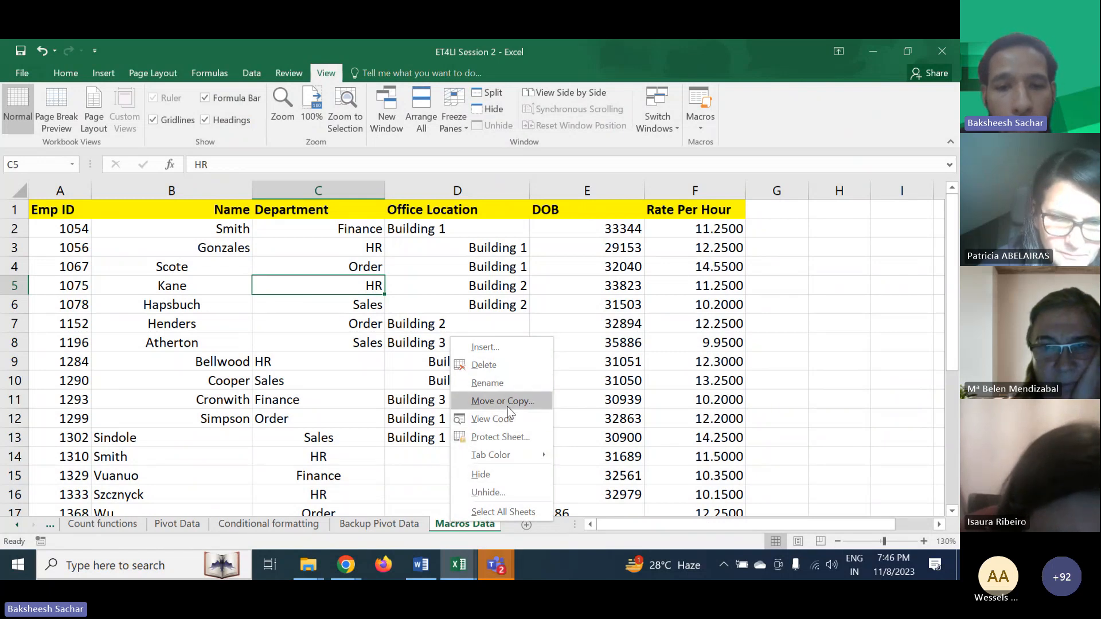
click(467, 530)
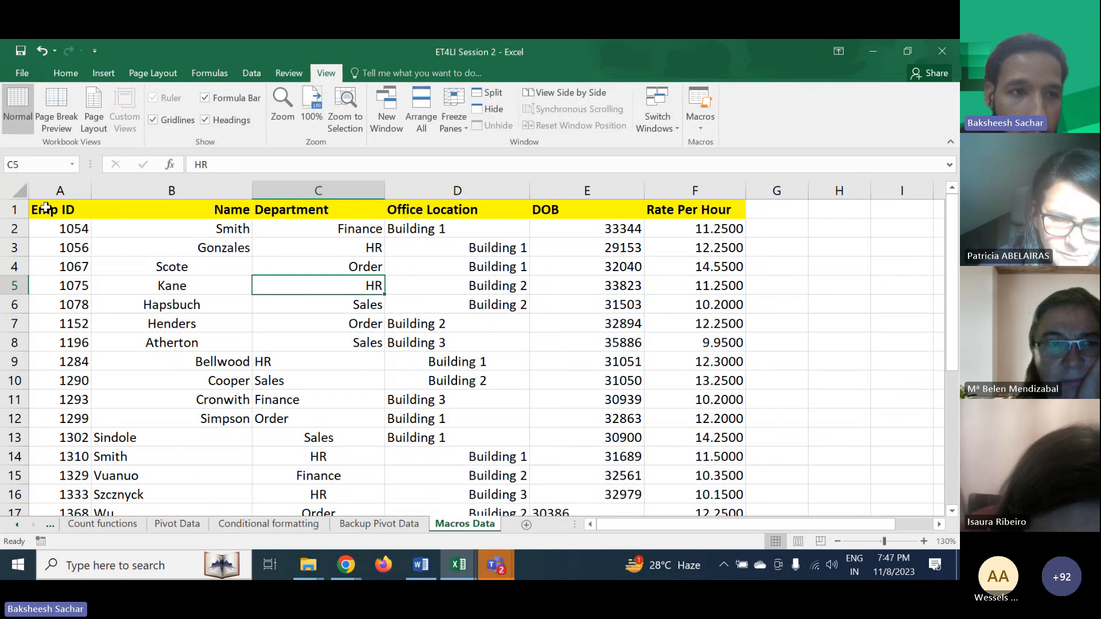
- Copy the data range A1:F30 from Macros Data into a new sheet starting at cell A1
drag(42, 208, 651, 481)
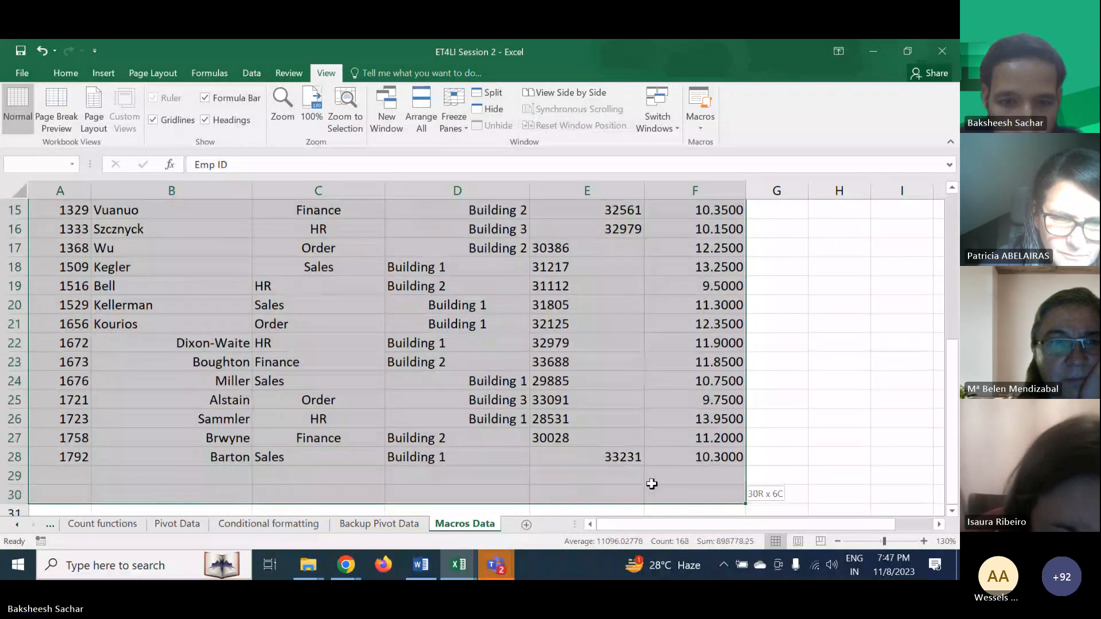
key(ctrl+c)
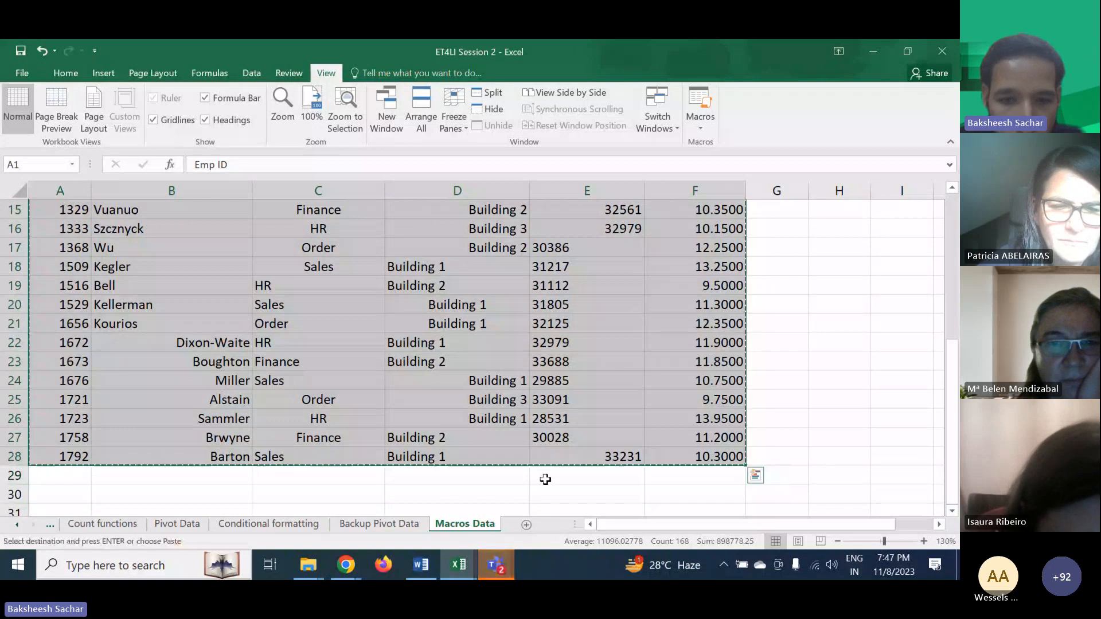
click(524, 525)
click(264, 333)
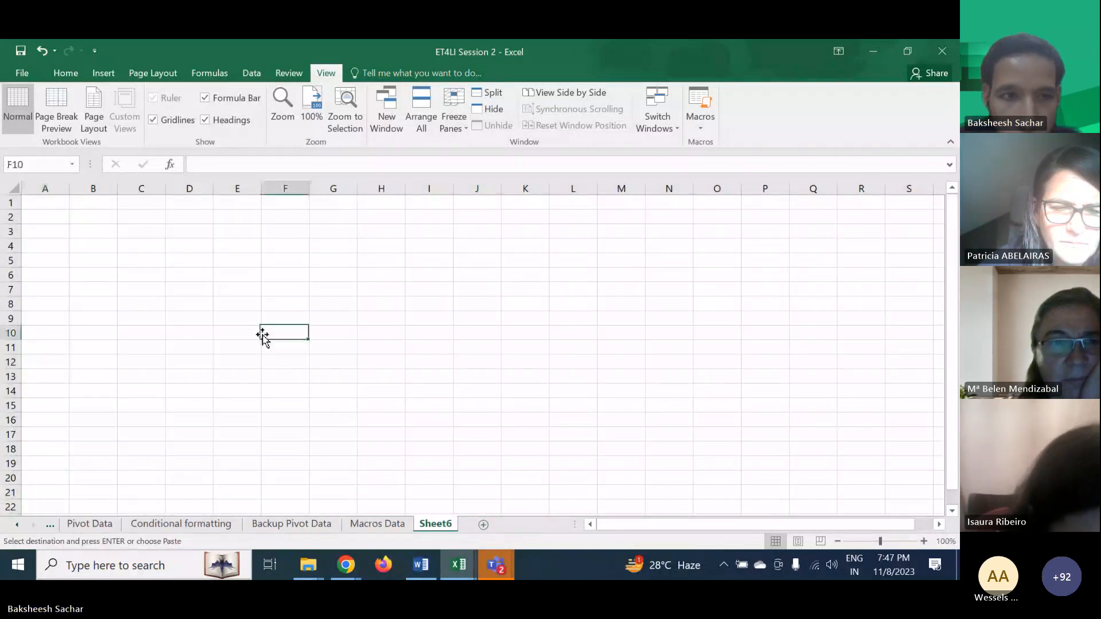
click(47, 204)
key(ctrl+v)
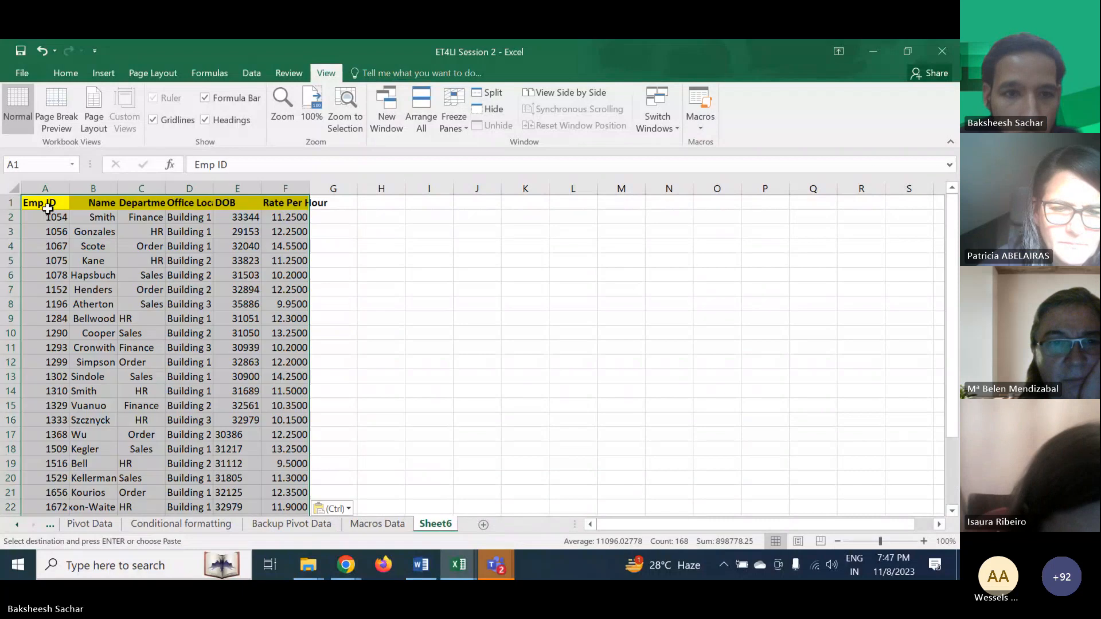
- Return to the Macros Data sheet
click(377, 523)
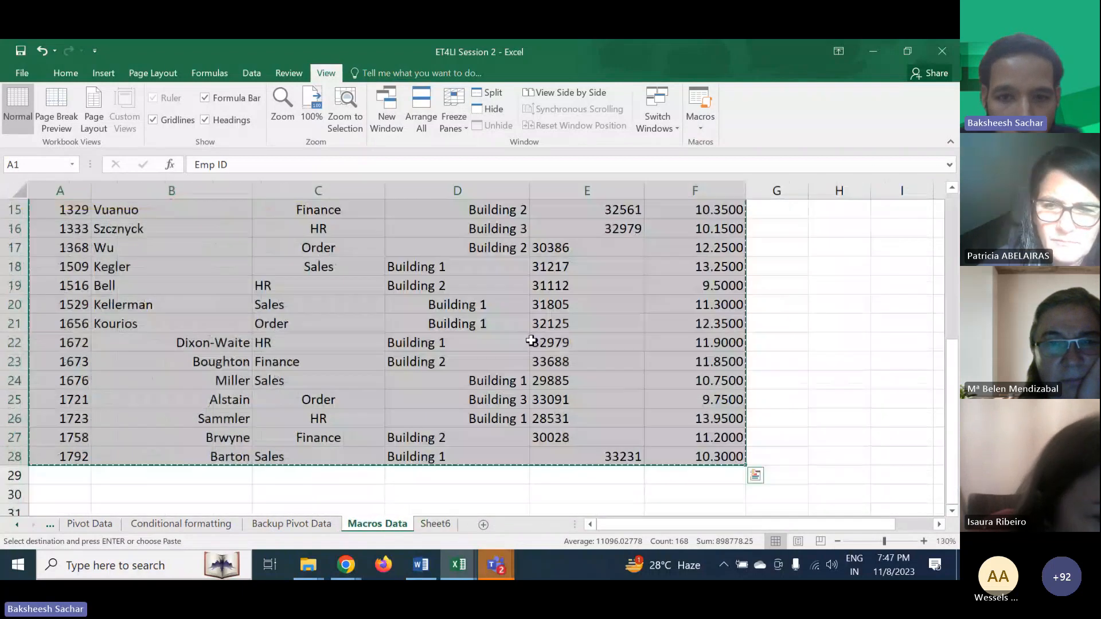
scroll(540, 320, up, 5)
click(523, 317)
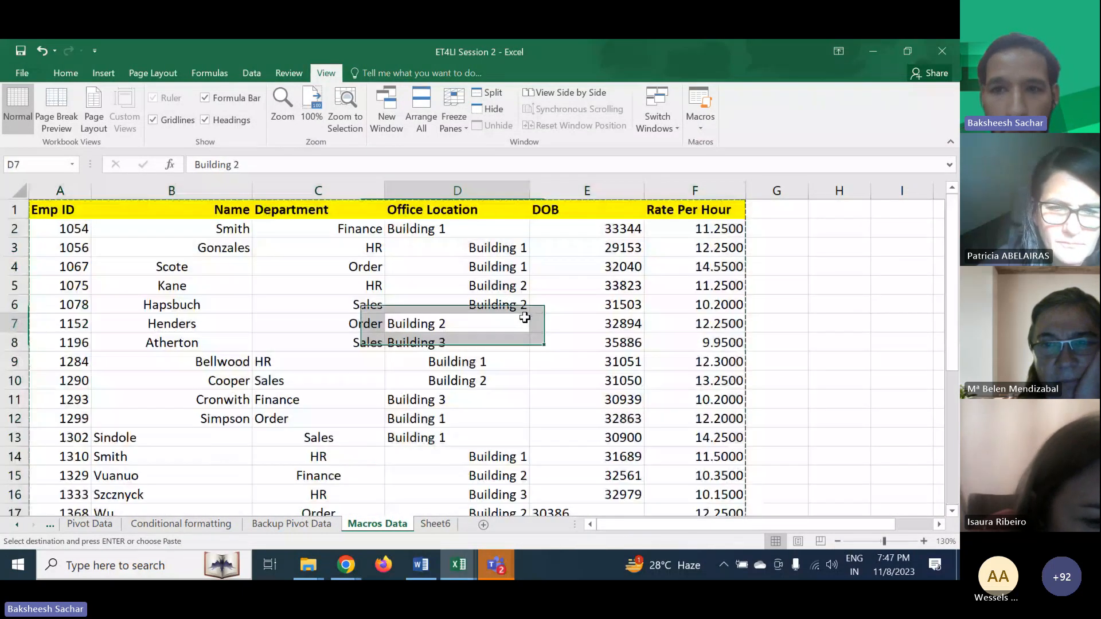
click(845, 213)
text(1)
key(Escape)
click(604, 229)
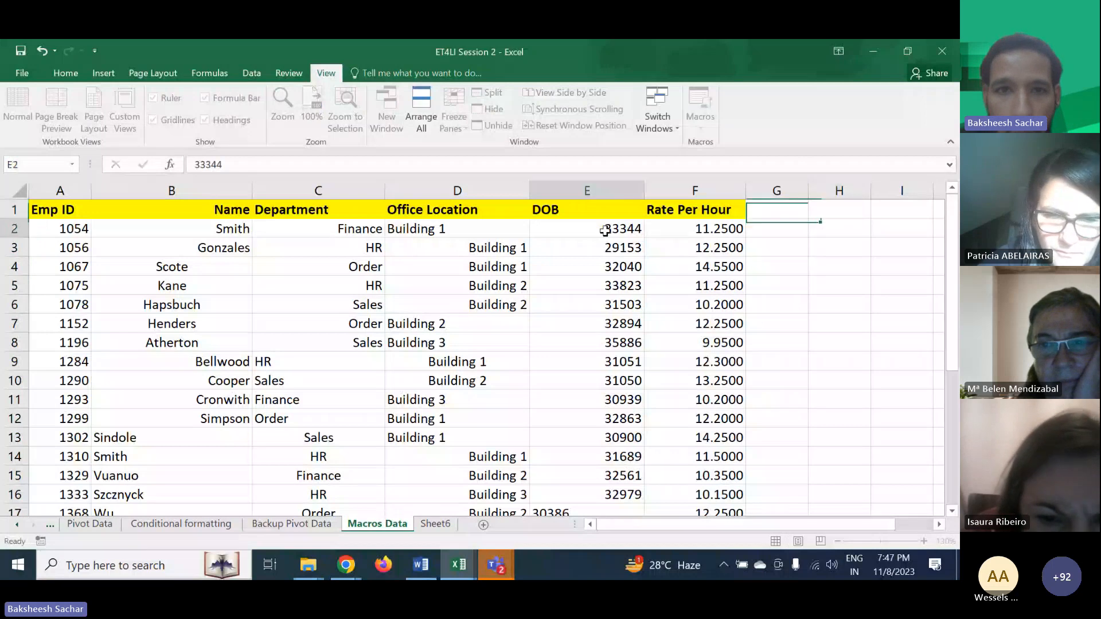
click(289, 73)
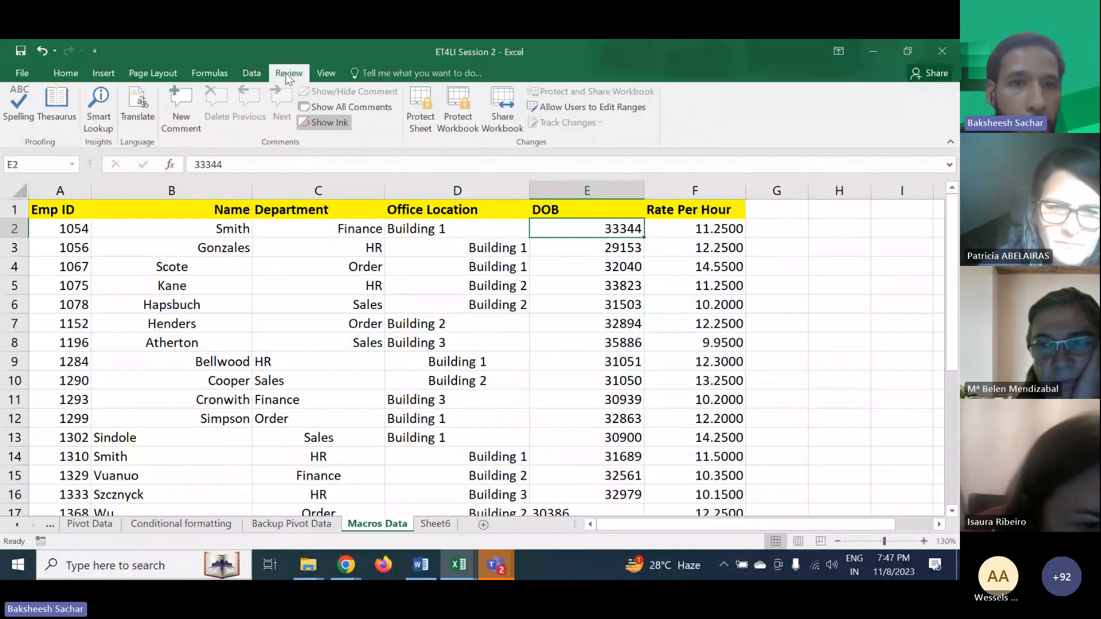
click(322, 73)
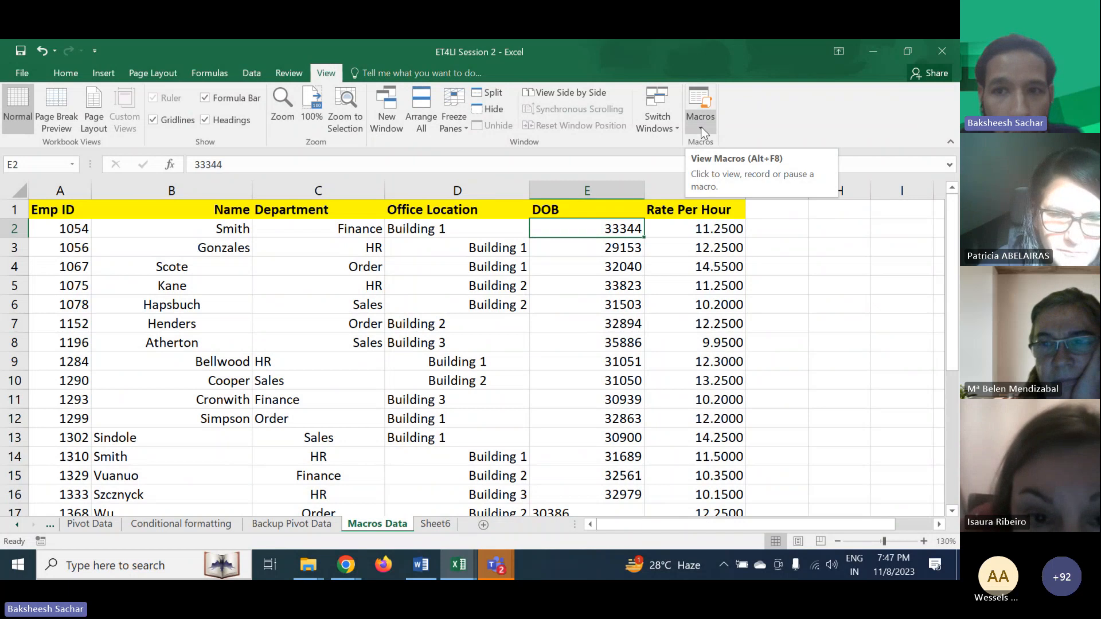
click(780, 232)
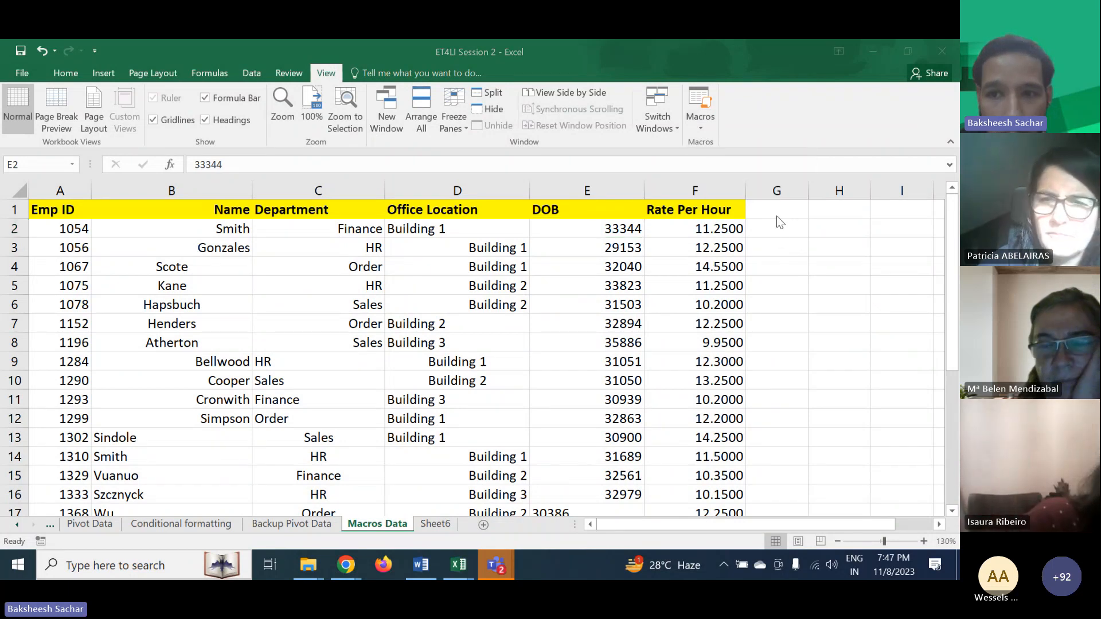
click(772, 231)
click(773, 231)
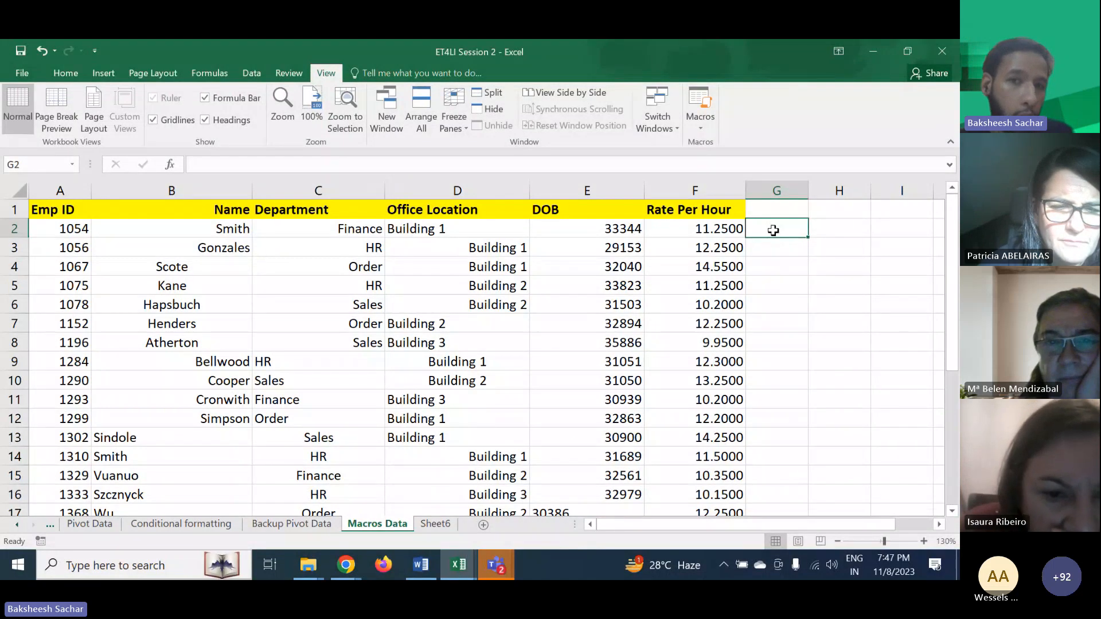
- Center-align the DOB column E and undo the change
click(586, 190)
click(65, 73)
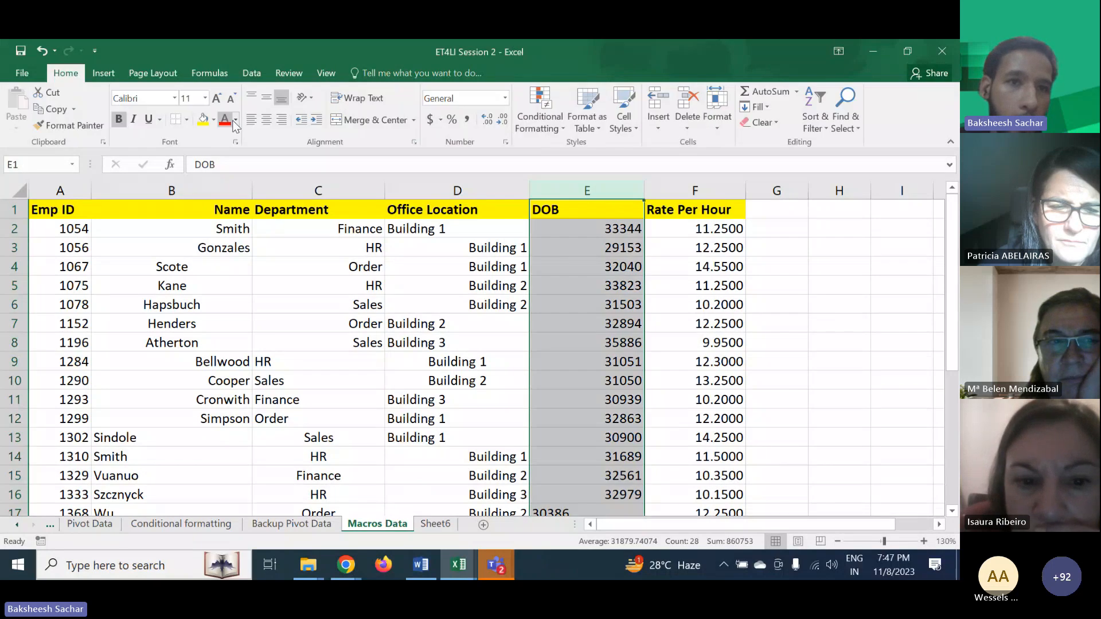
click(263, 123)
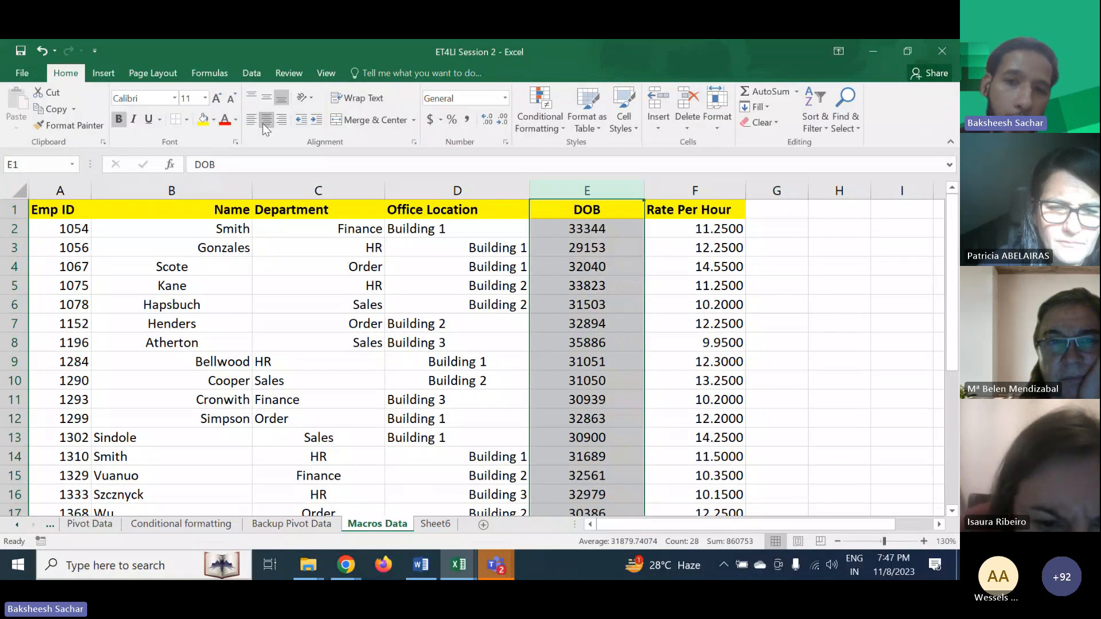
key(ctrl+z)
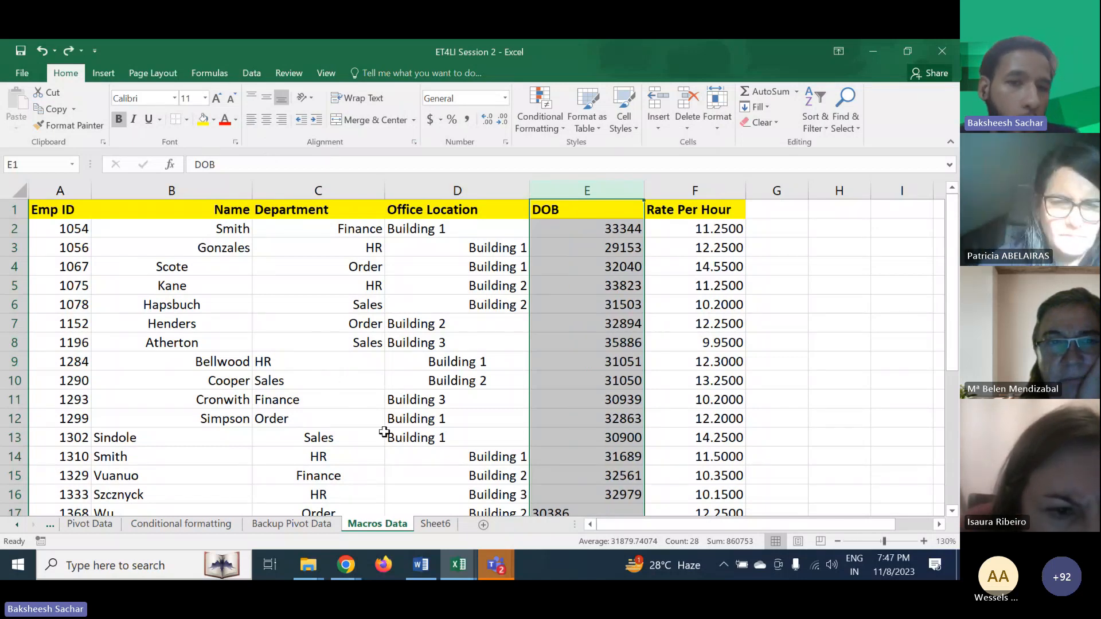
- Enter the note 'Macros = Recording different activities performed on excel sheet to be used later.' in cell H2
scroll(581, 395, down, 3)
click(581, 395)
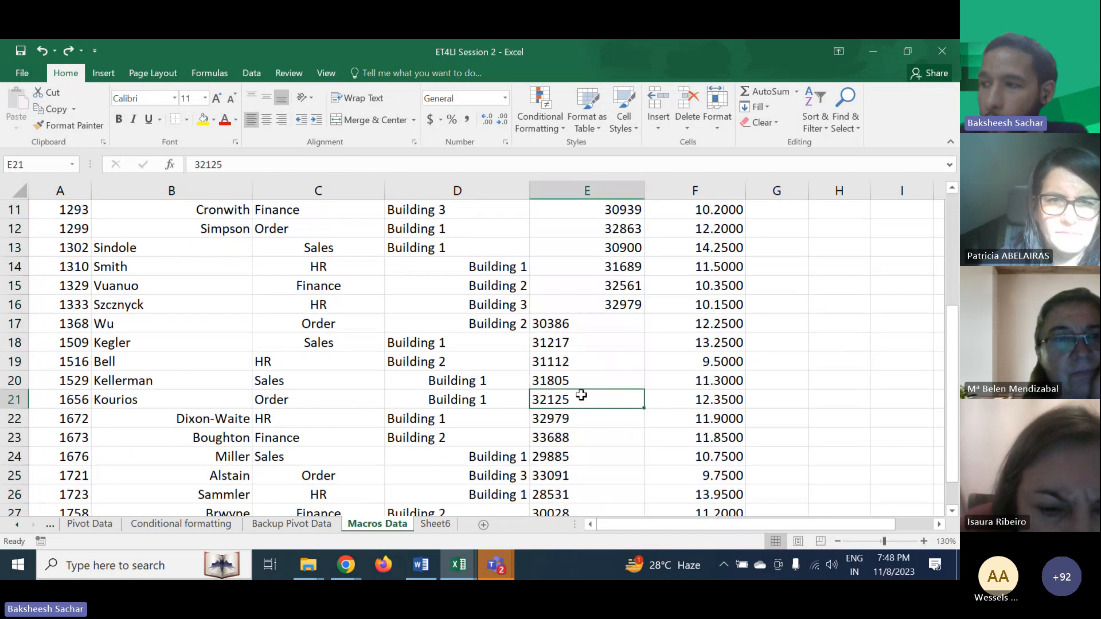
scroll(580, 394, up, 3)
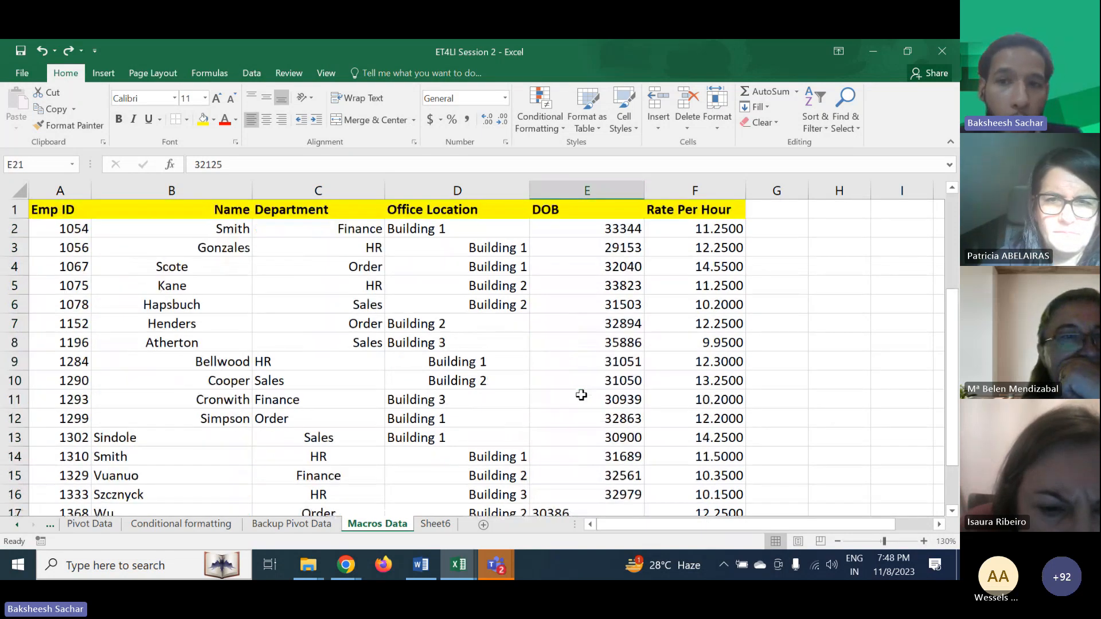
click(777, 235)
click(860, 227)
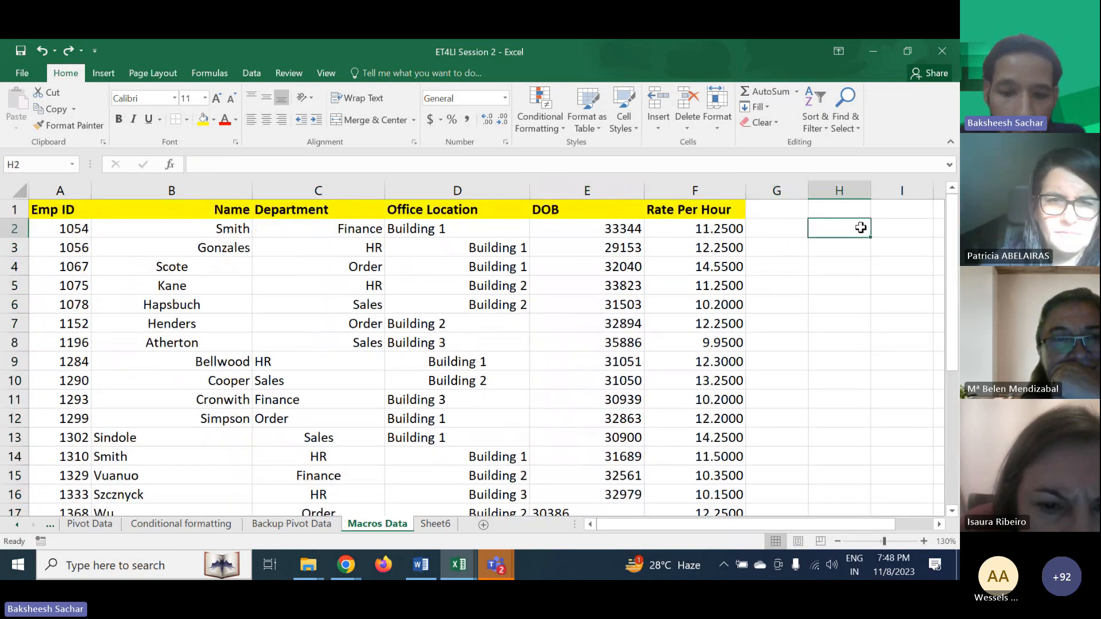
text(Macros =)
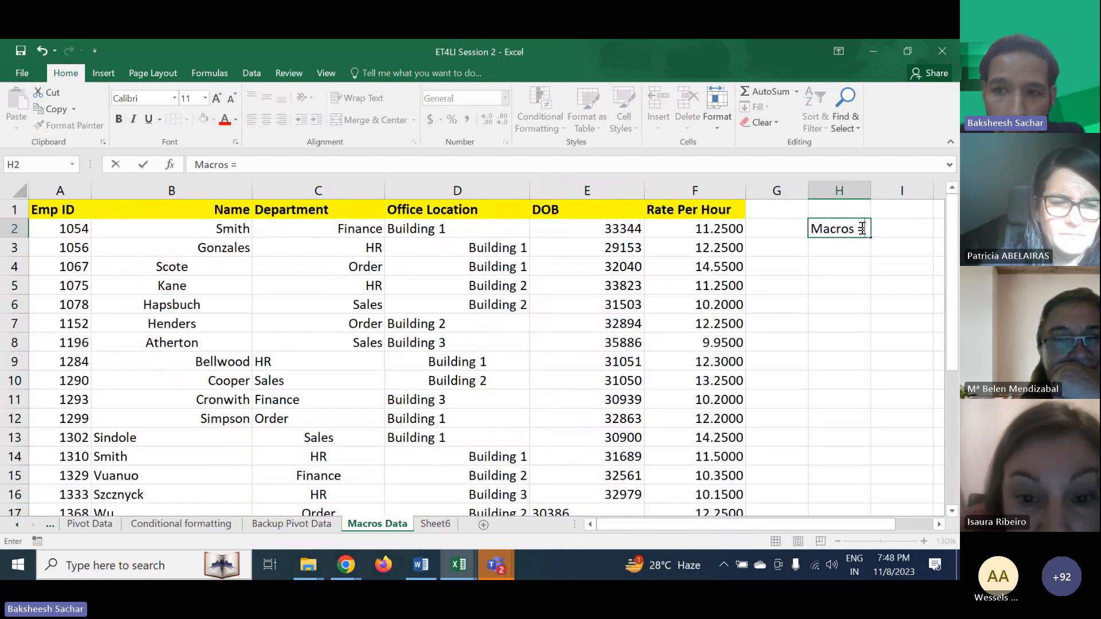
text( Recording )
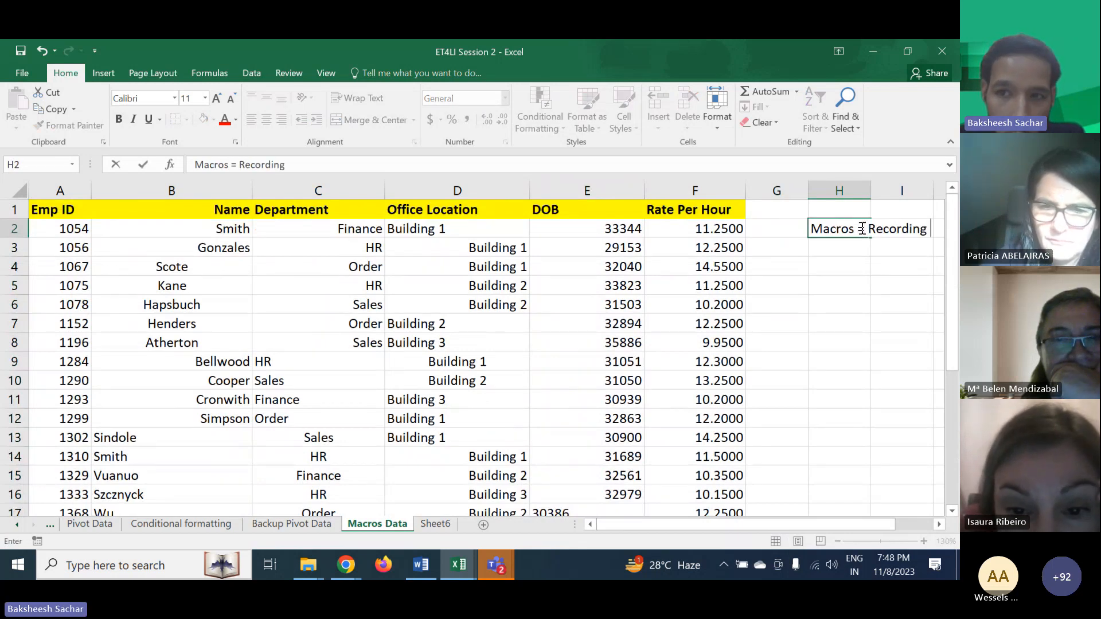
text(differe)
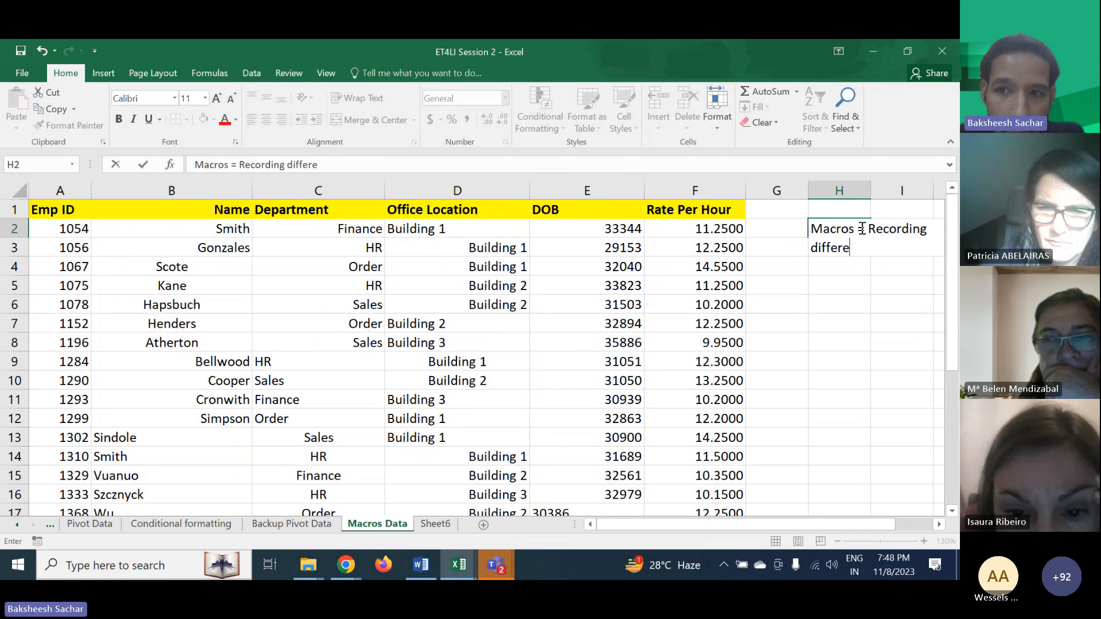
text(nt activities)
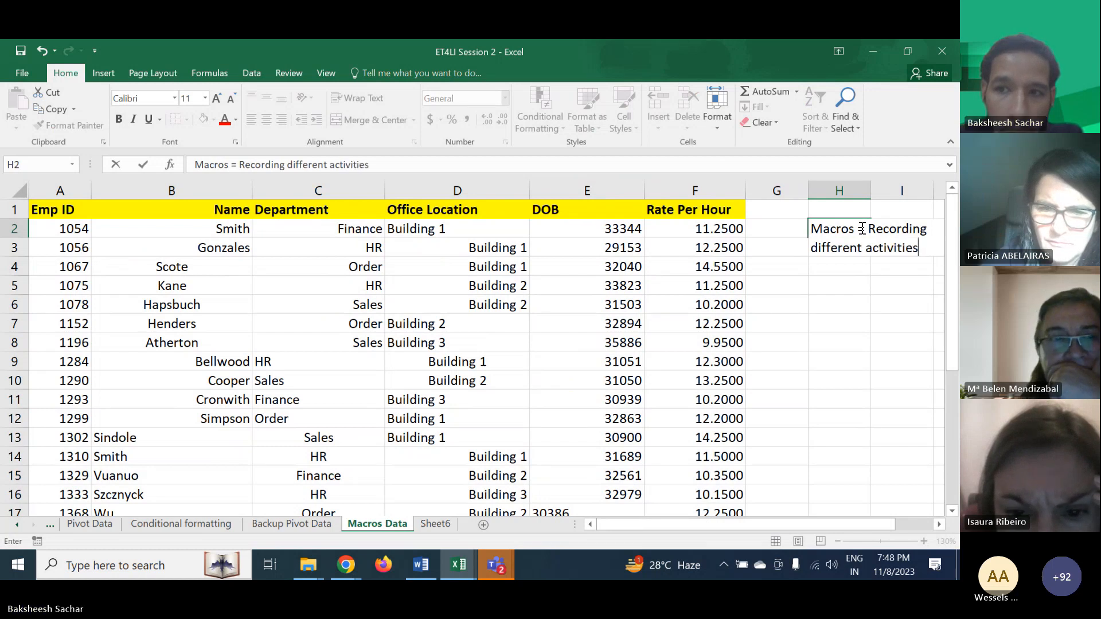
text(.)
key(BackSpace)
text(perfor)
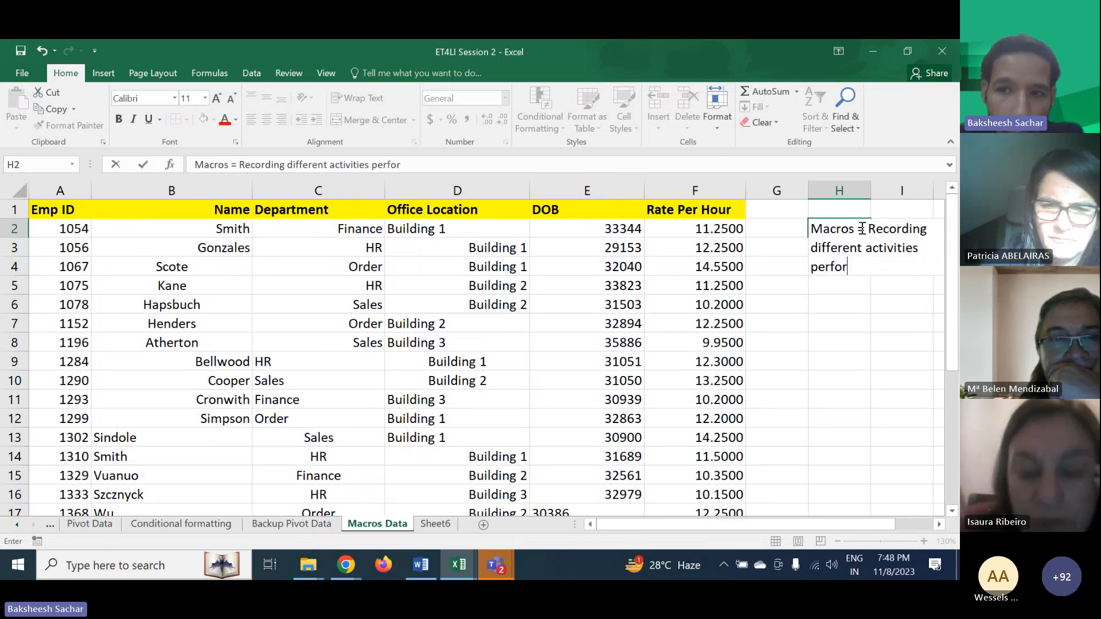
text(med on e)
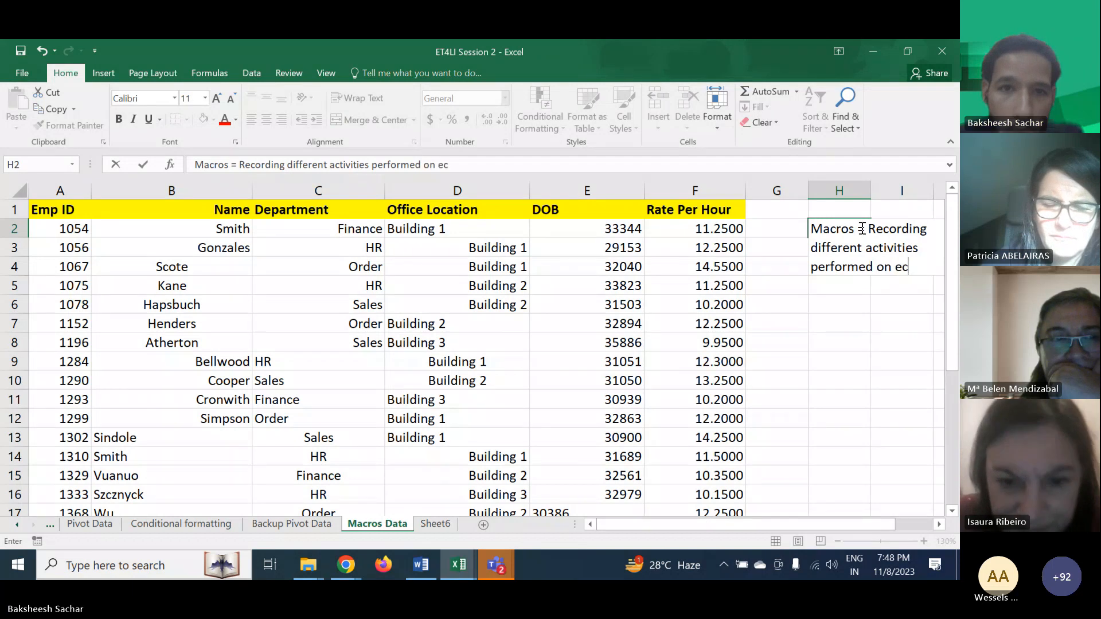
text(xcel she)
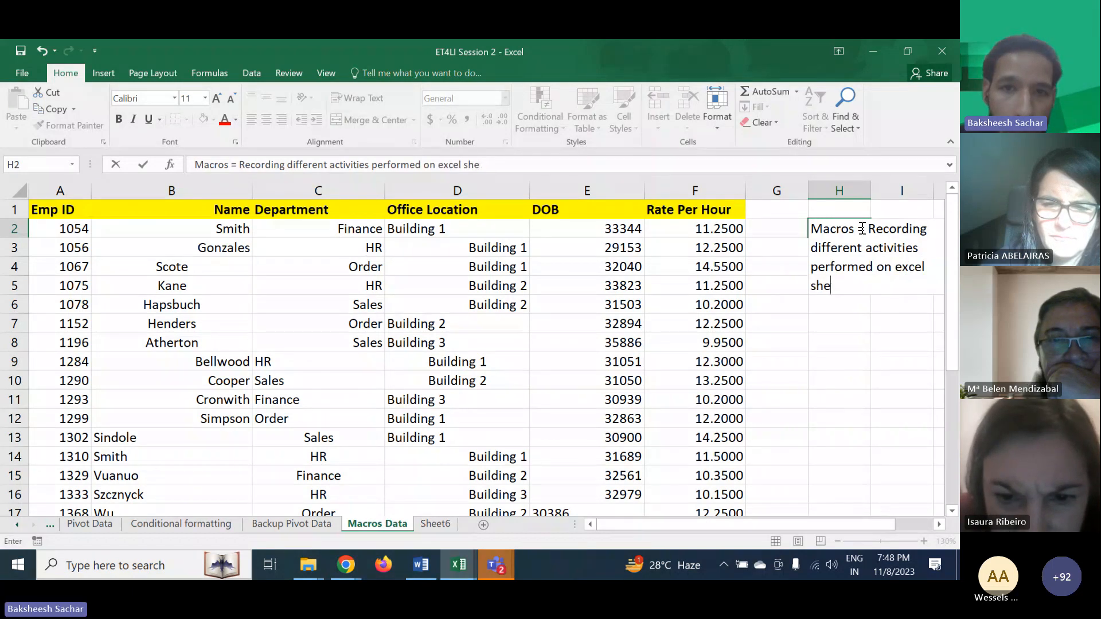
text(et )
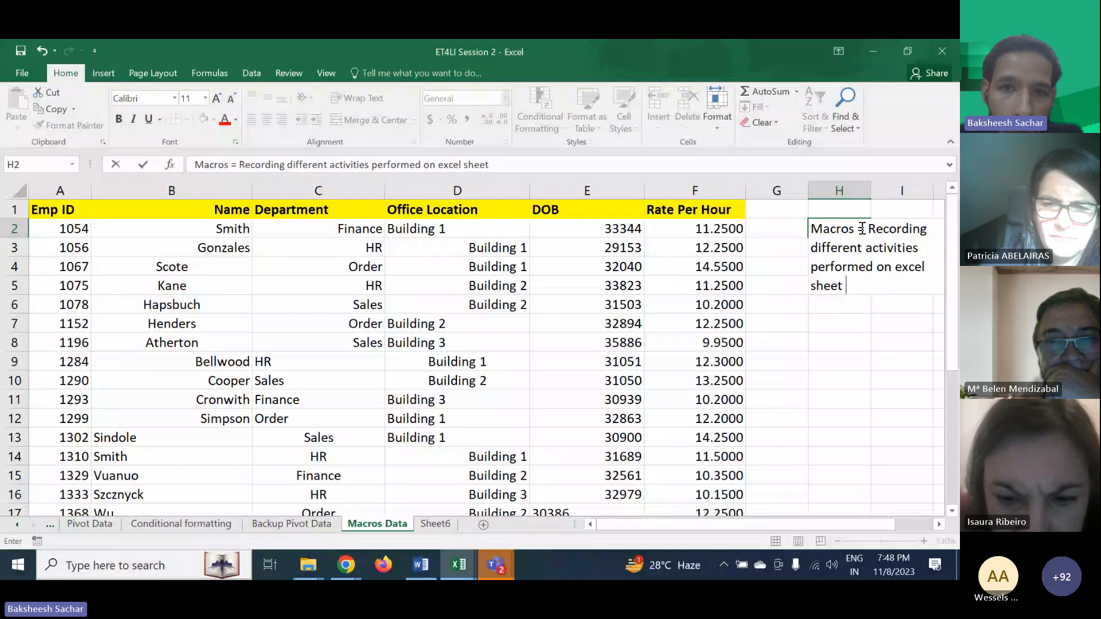
text(to be used later.)
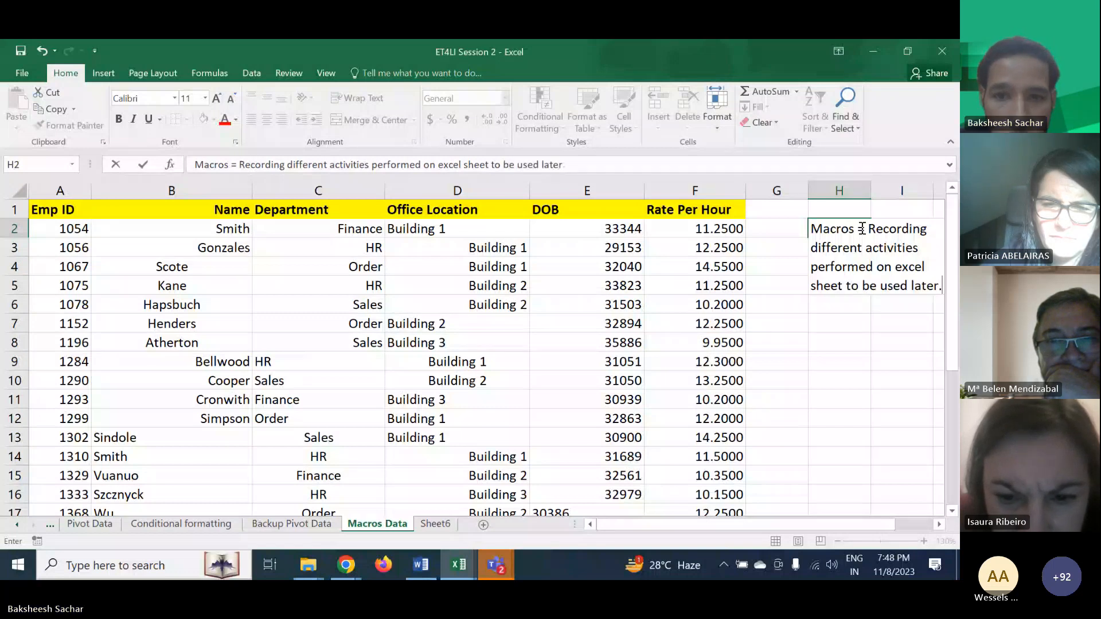
key(ctrl+Return)
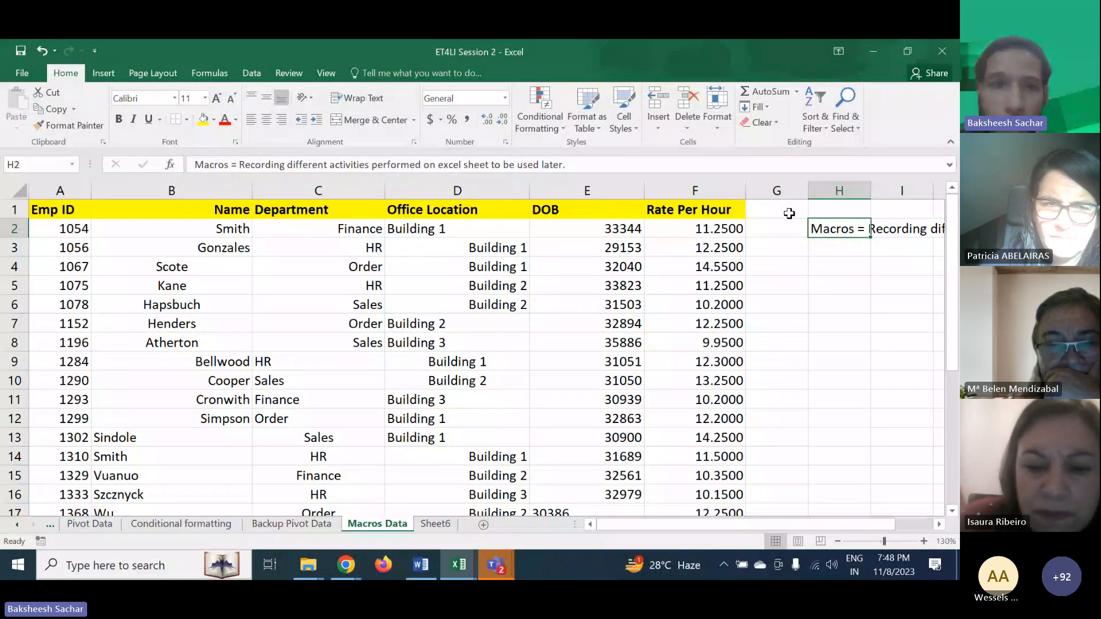
click(326, 72)
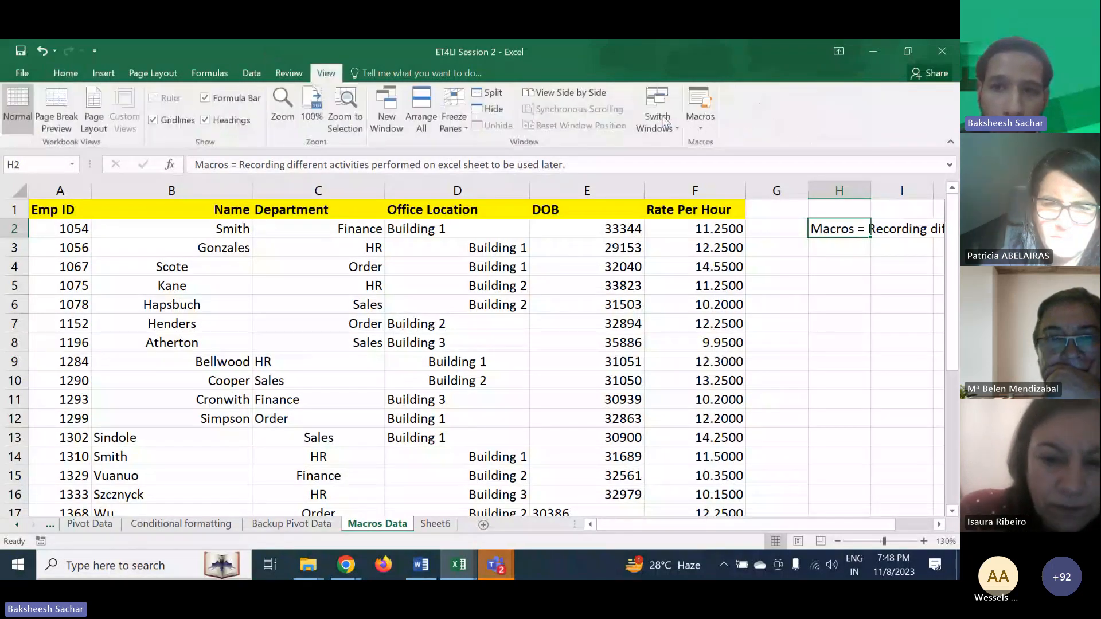
- Try to start recording a new macro named 'ET4LI session 2'
click(700, 123)
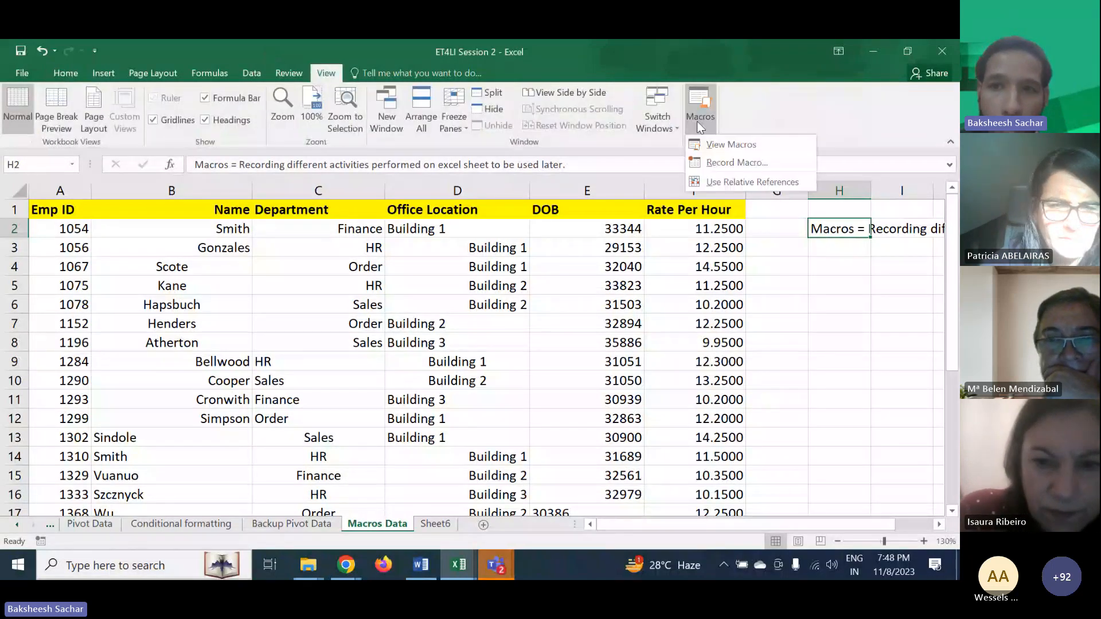
click(714, 162)
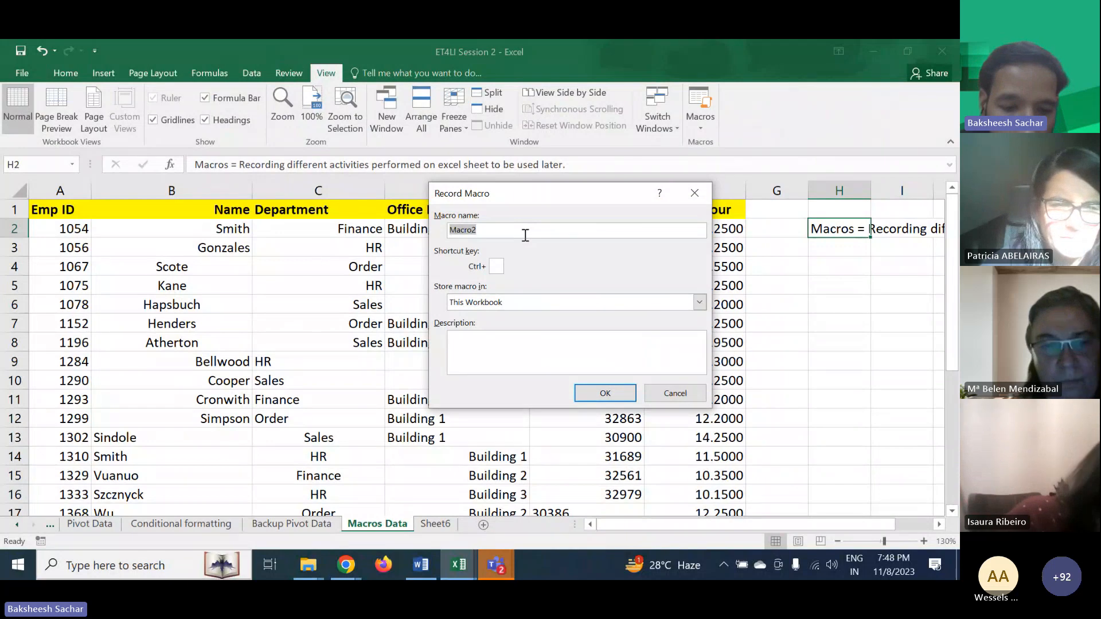
text(ET4LI)
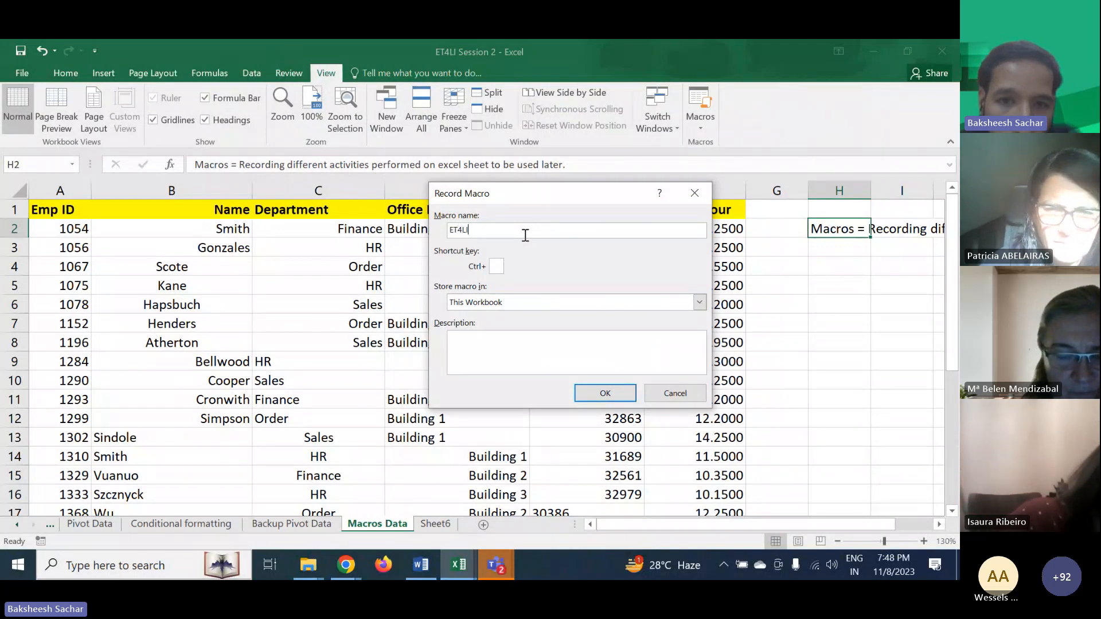
text( session 2)
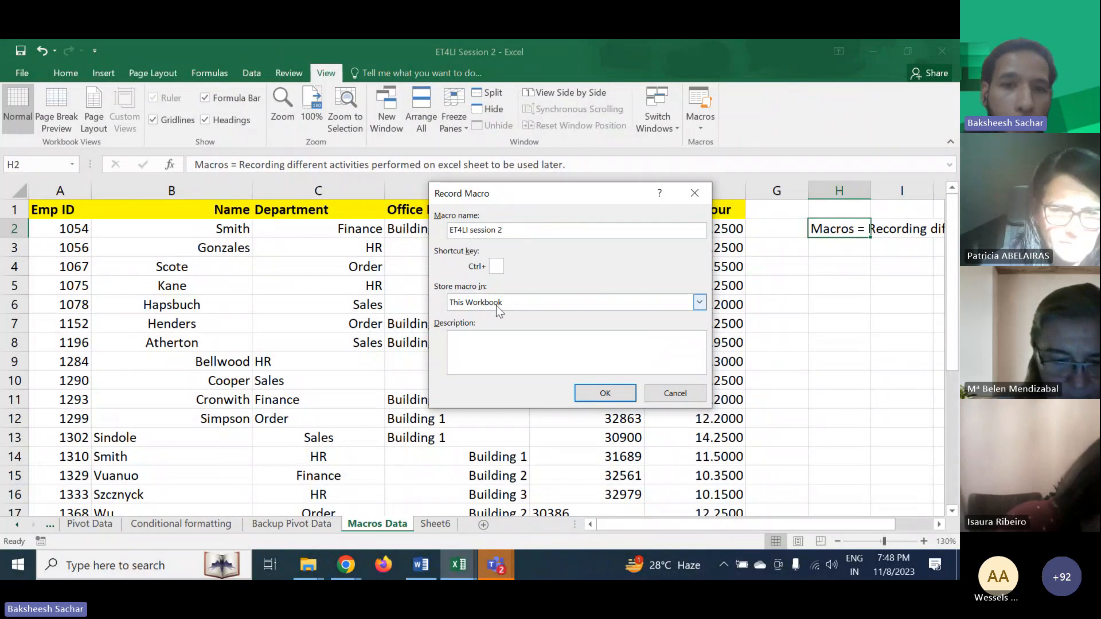
click(593, 395)
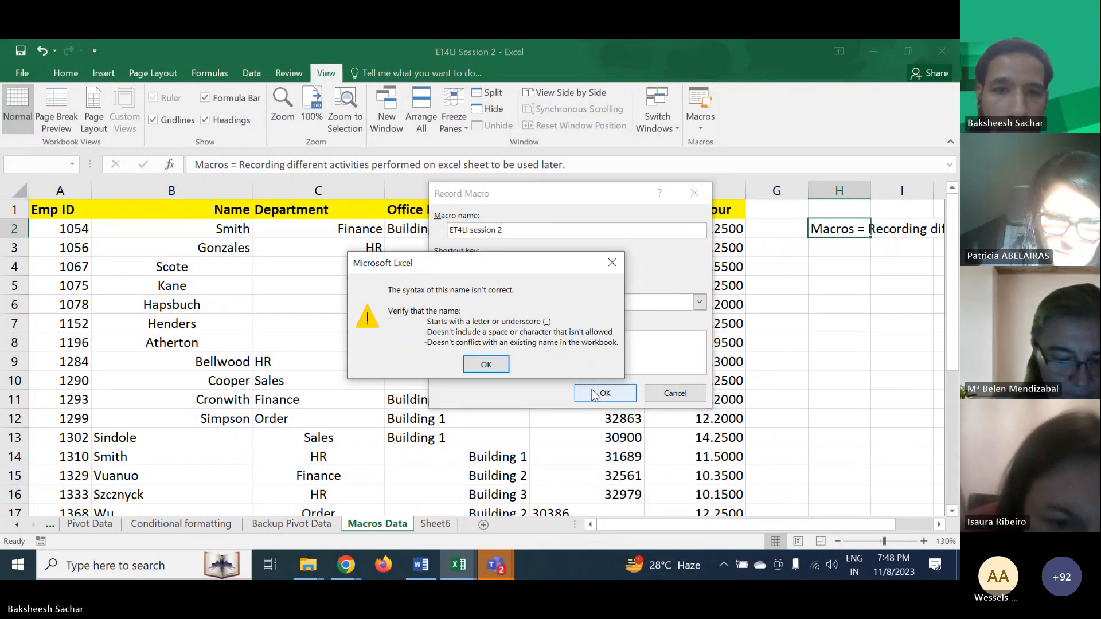
click(486, 365)
- Rename the macro to etli and start recording it, stored in This Workbook
click(524, 230)
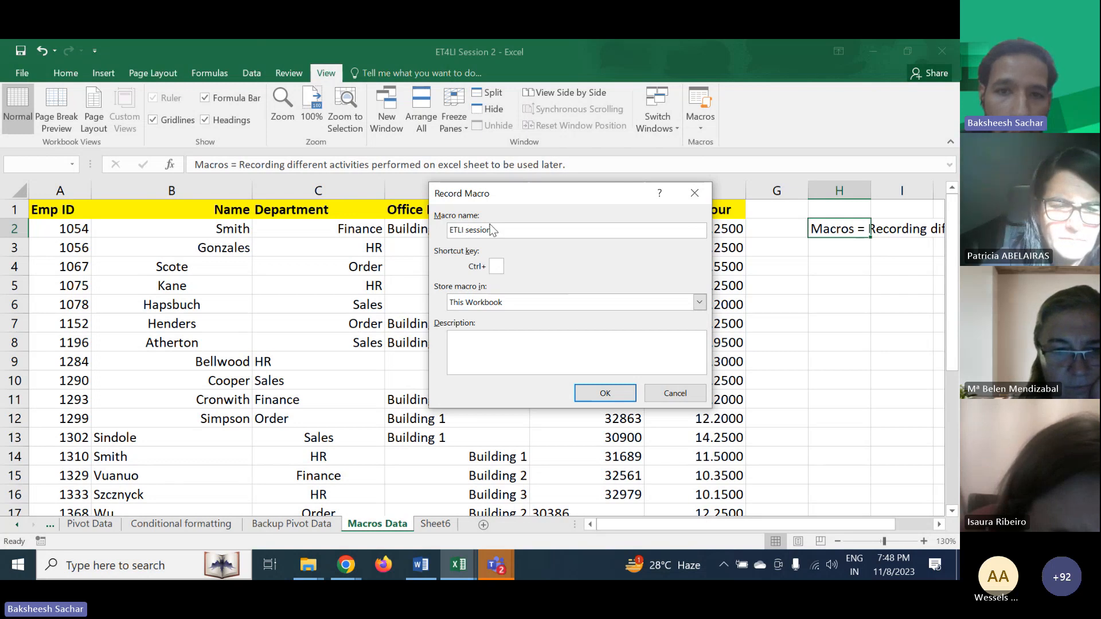
click(618, 390)
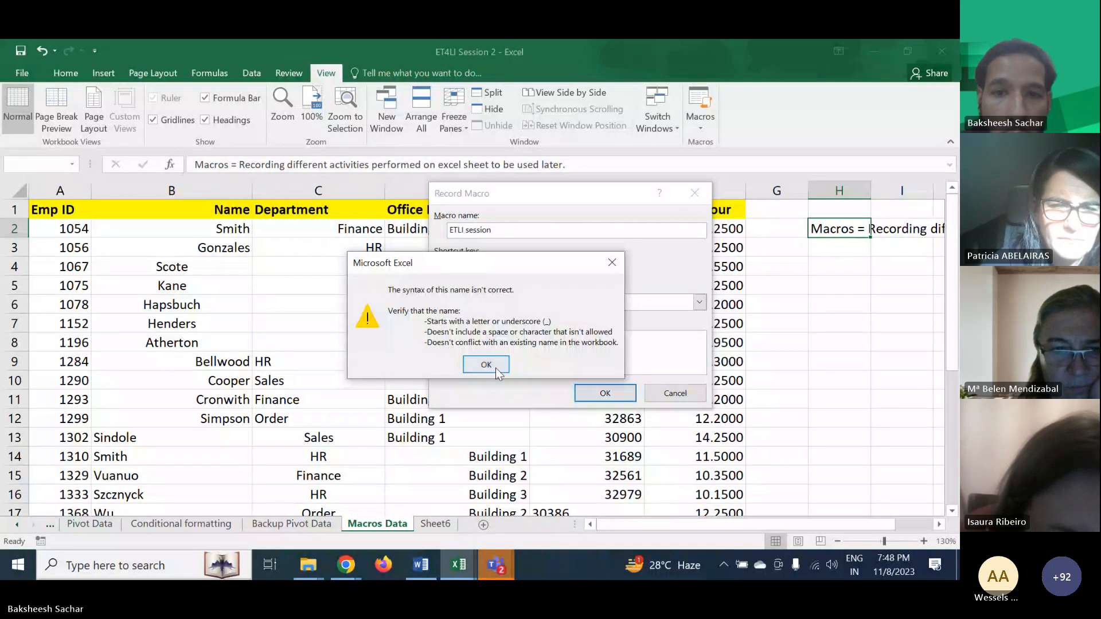
click(486, 364)
click(512, 228)
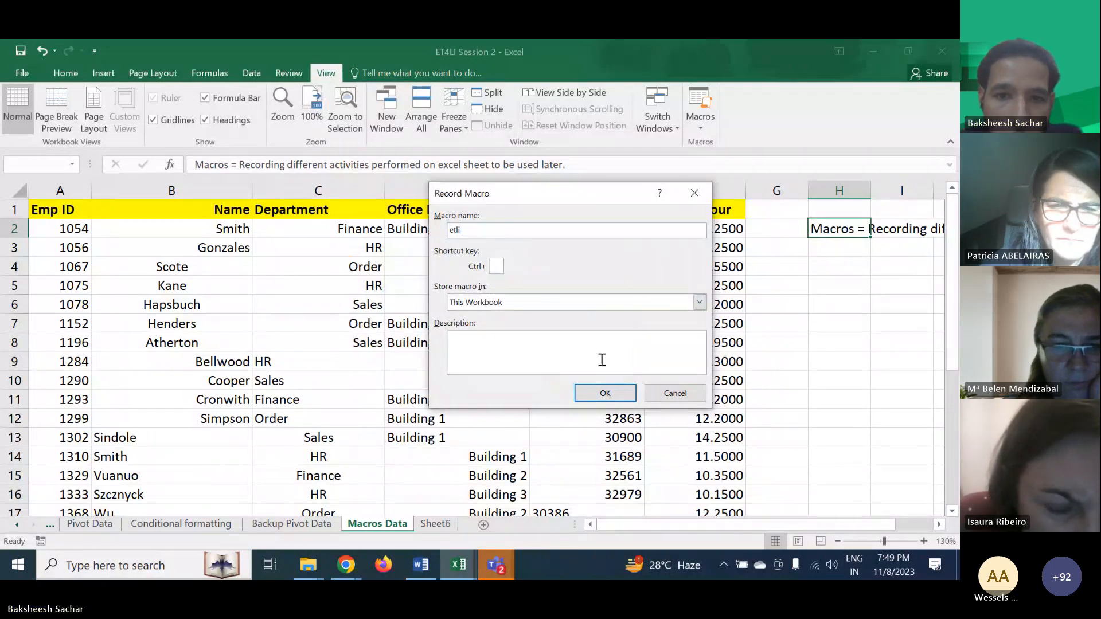
click(605, 392)
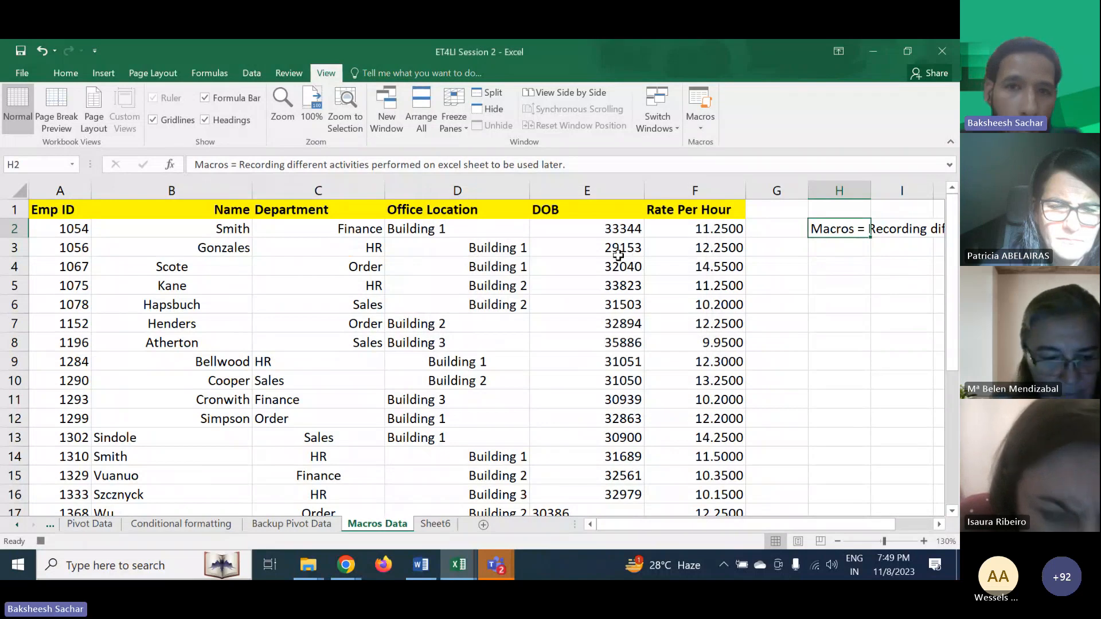
- Center-align the Office Location column D
click(704, 127)
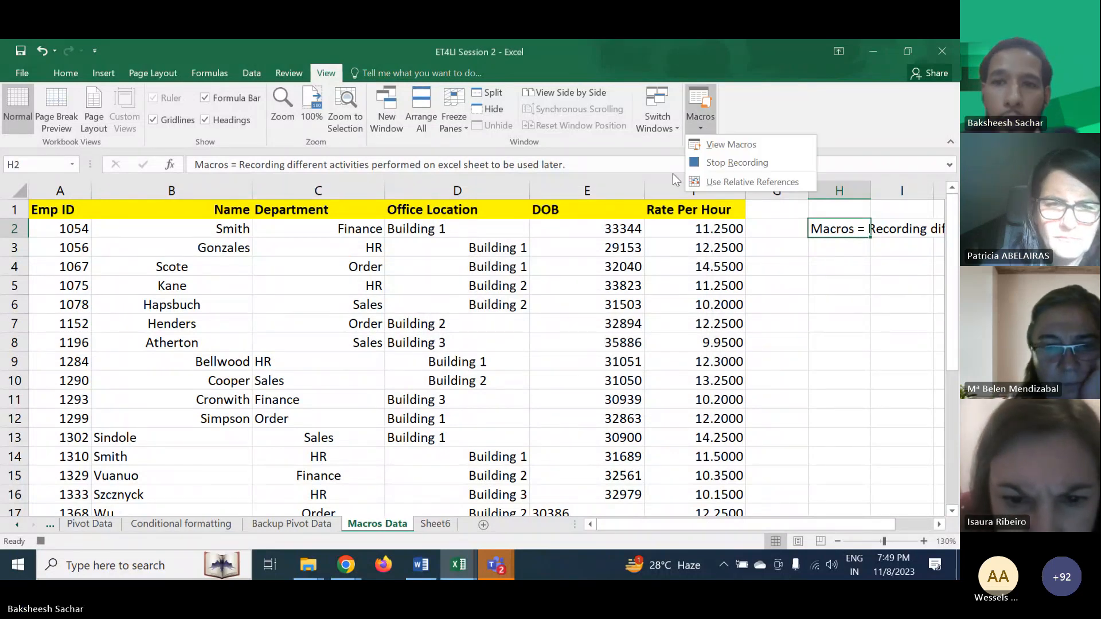
click(626, 290)
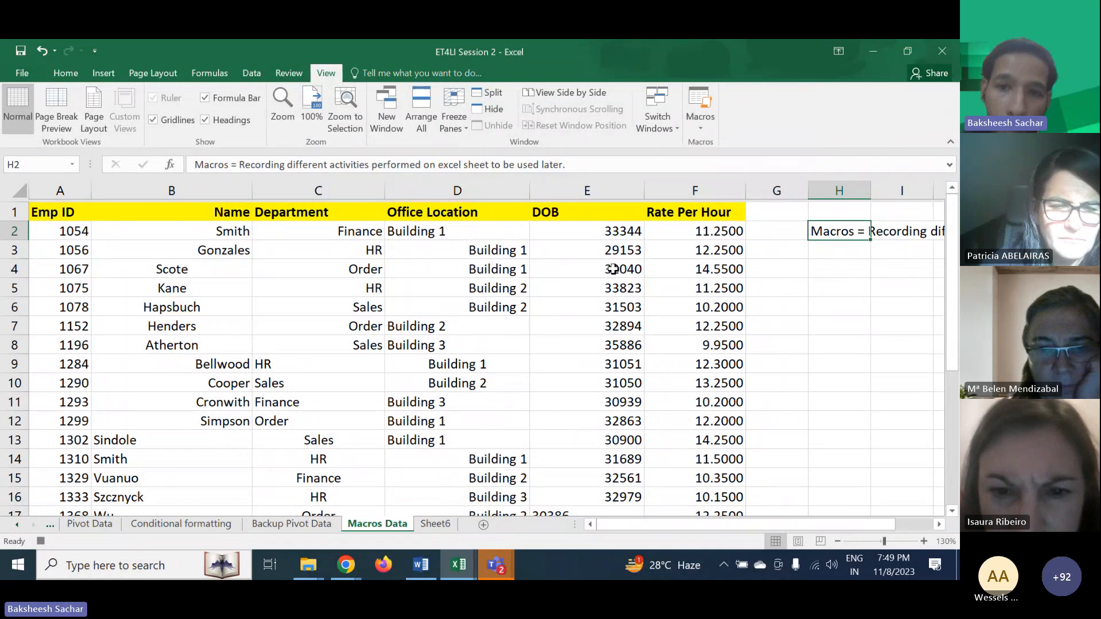
click(504, 190)
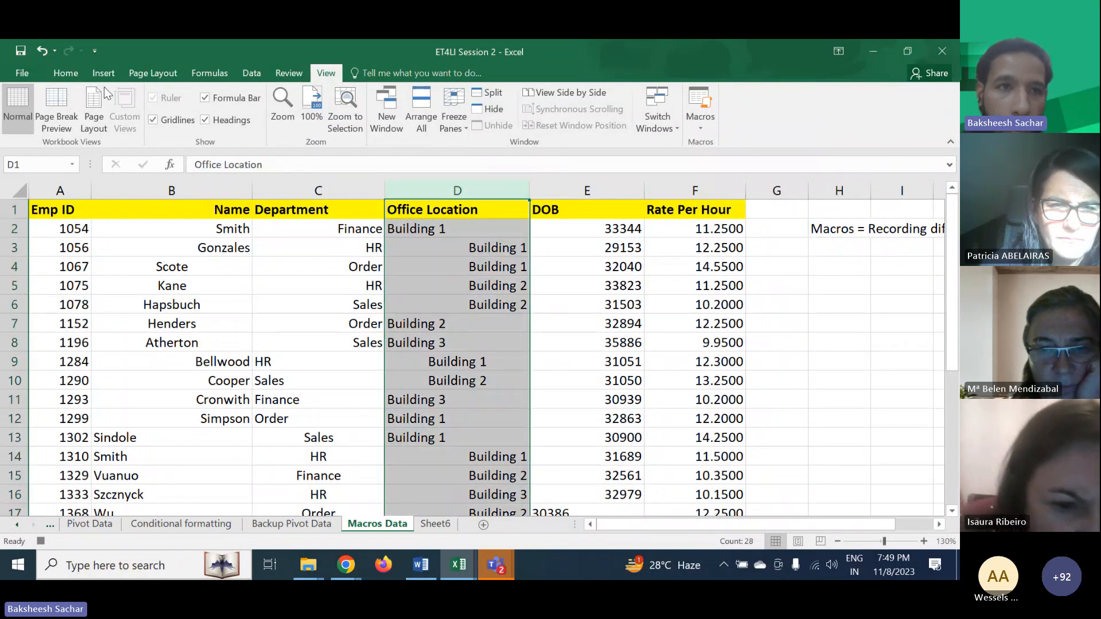
click(65, 72)
click(263, 123)
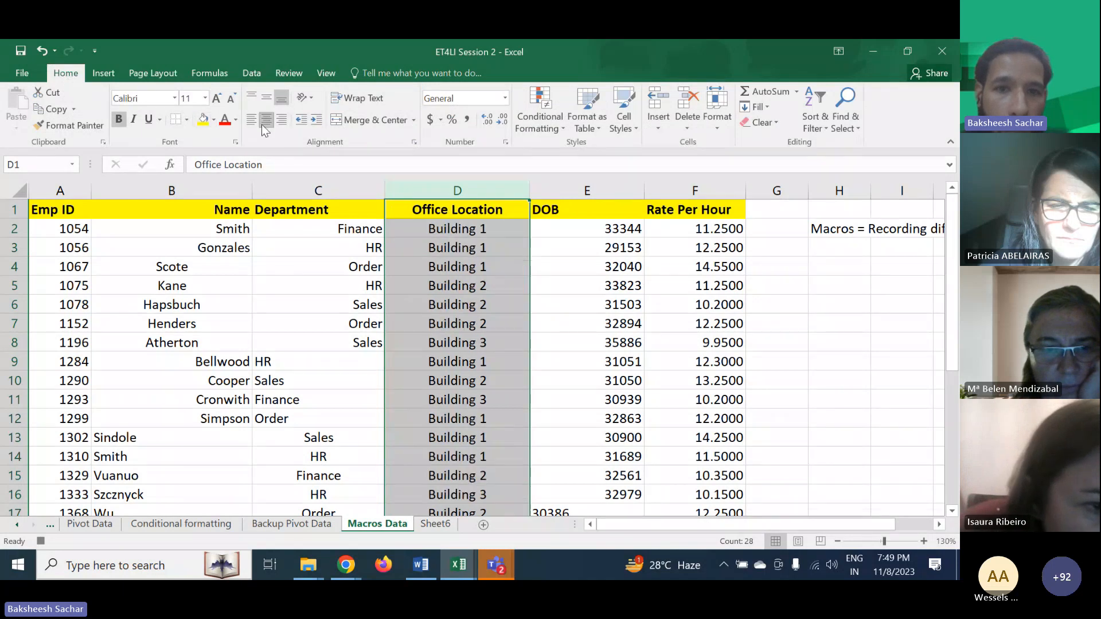
- Left-align the Department column C and the Name column B
click(312, 190)
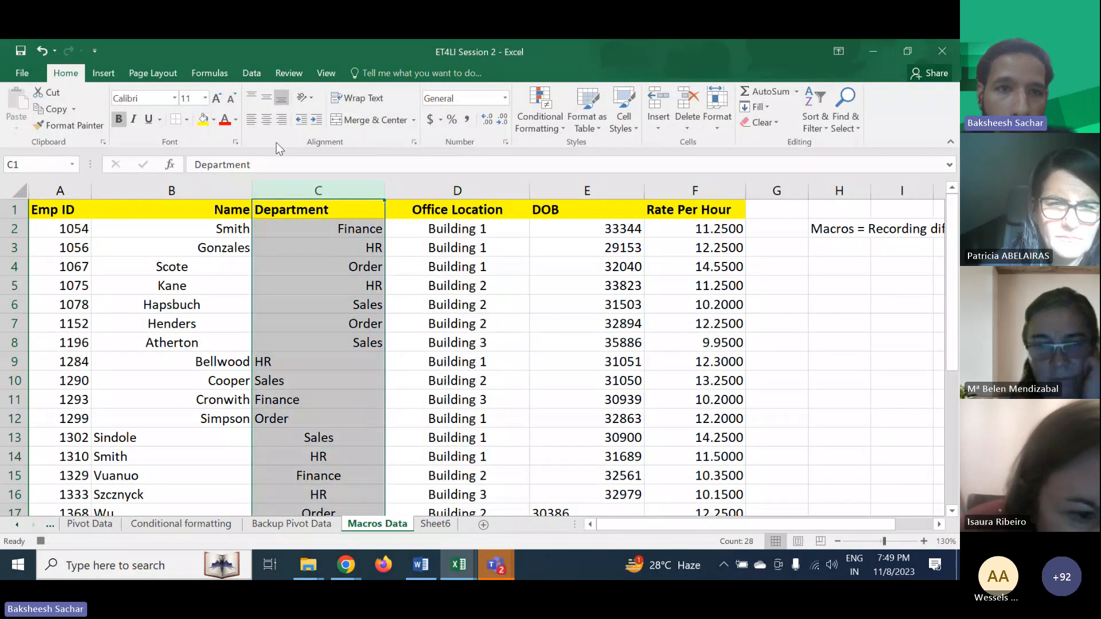
click(251, 120)
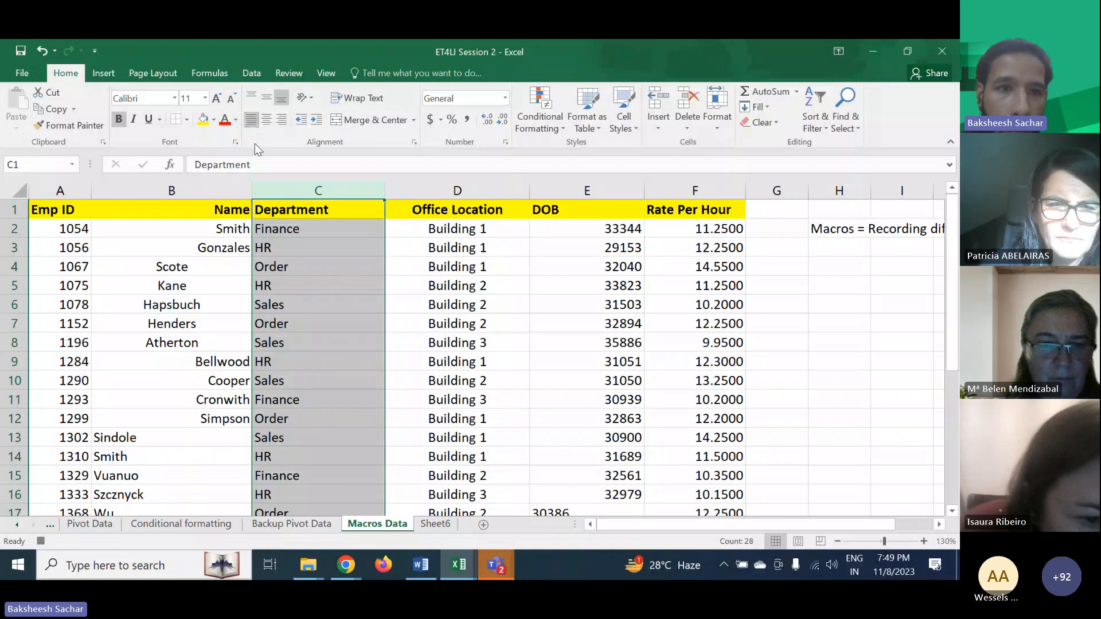
click(172, 189)
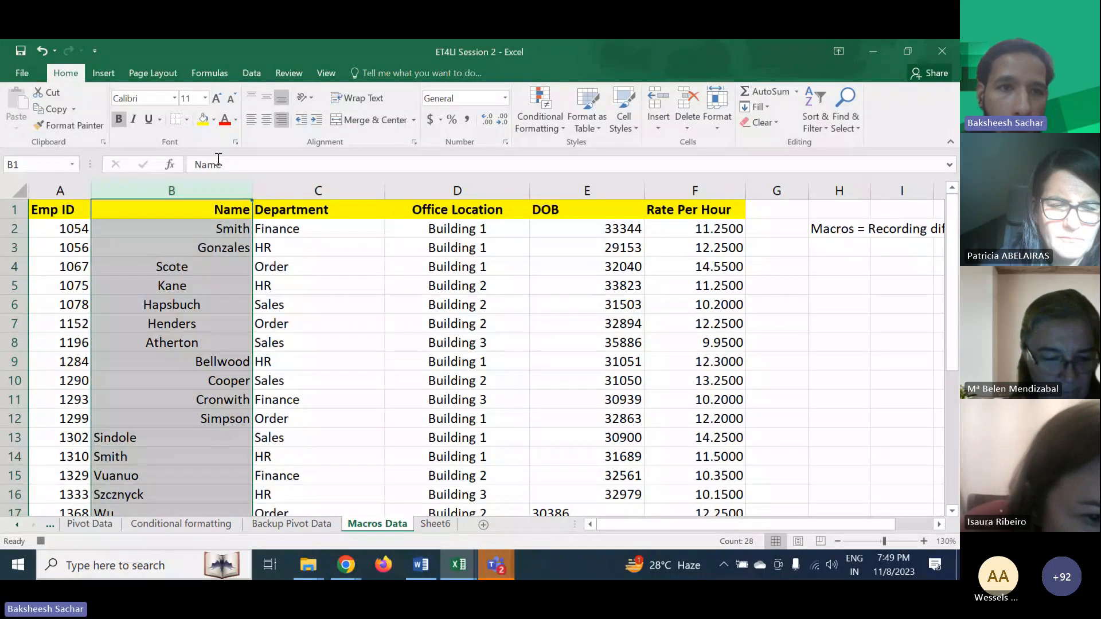
click(246, 121)
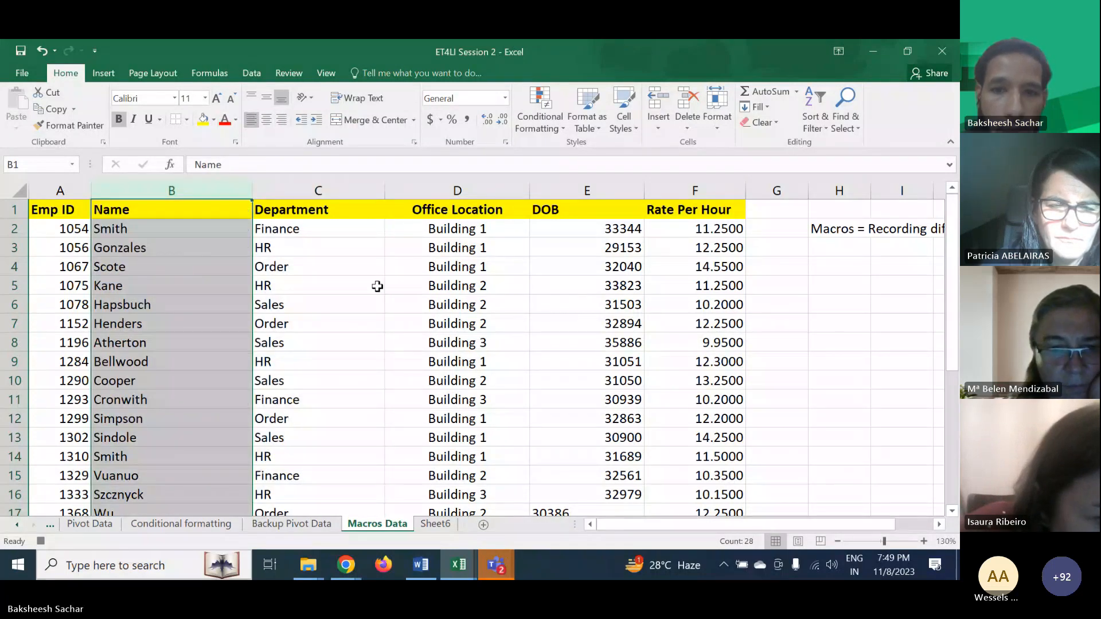
- Center-align the DOB column E
scroll(377, 286, down, 5)
scroll(378, 286, up, 2)
scroll(377, 286, up, 4)
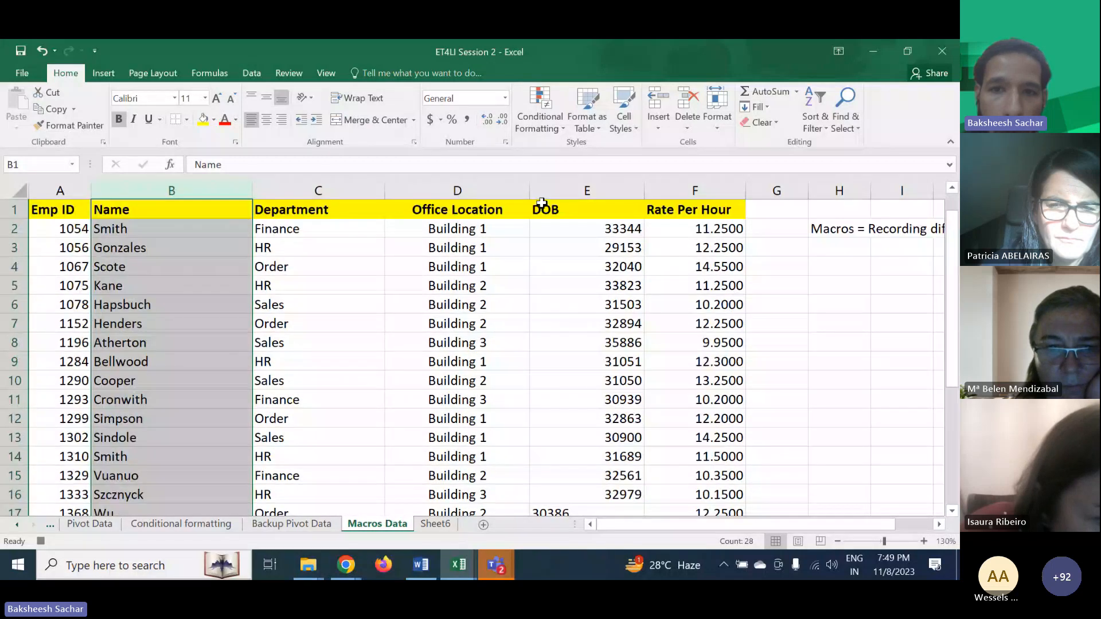
click(541, 203)
key(ctrl+shift+Down)
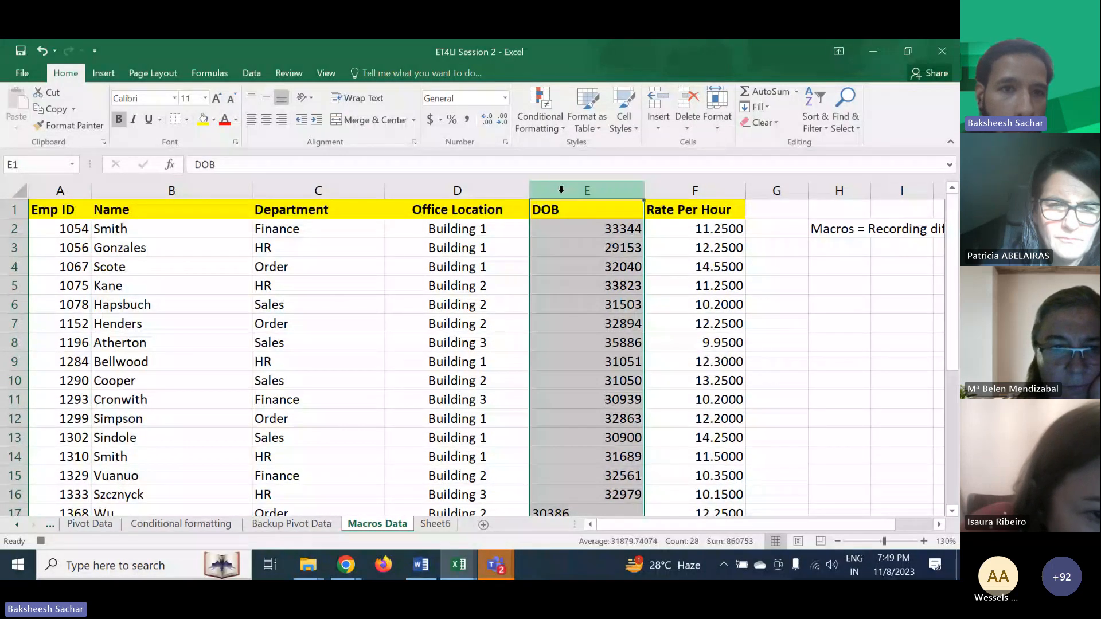
click(261, 124)
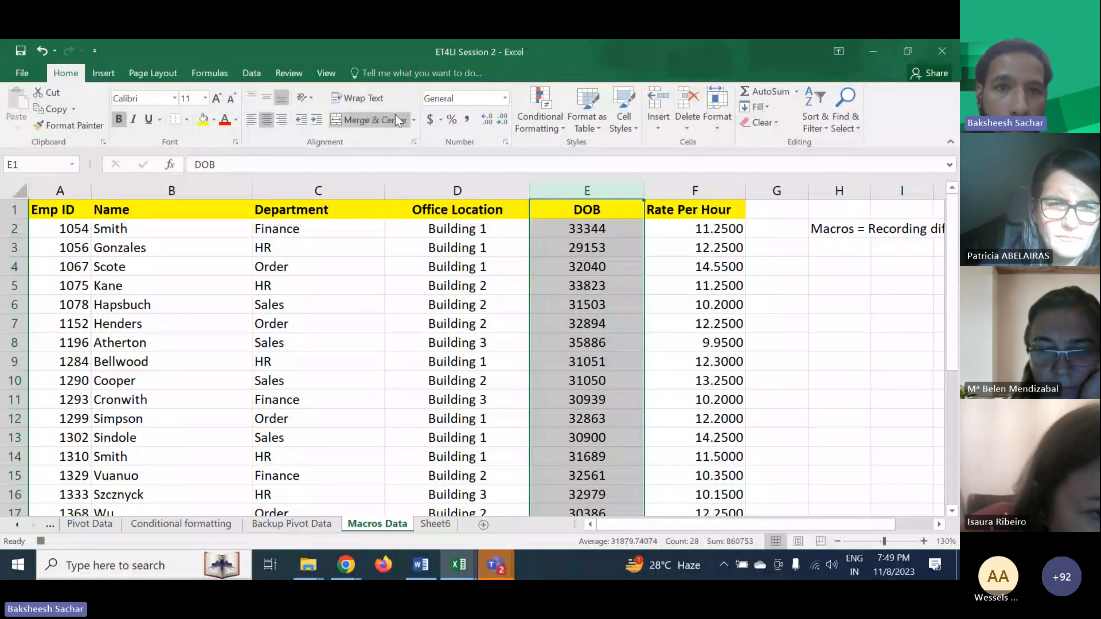
- Format the DOB column as Date using the 3/14/2012 short date type
click(505, 142)
click(400, 224)
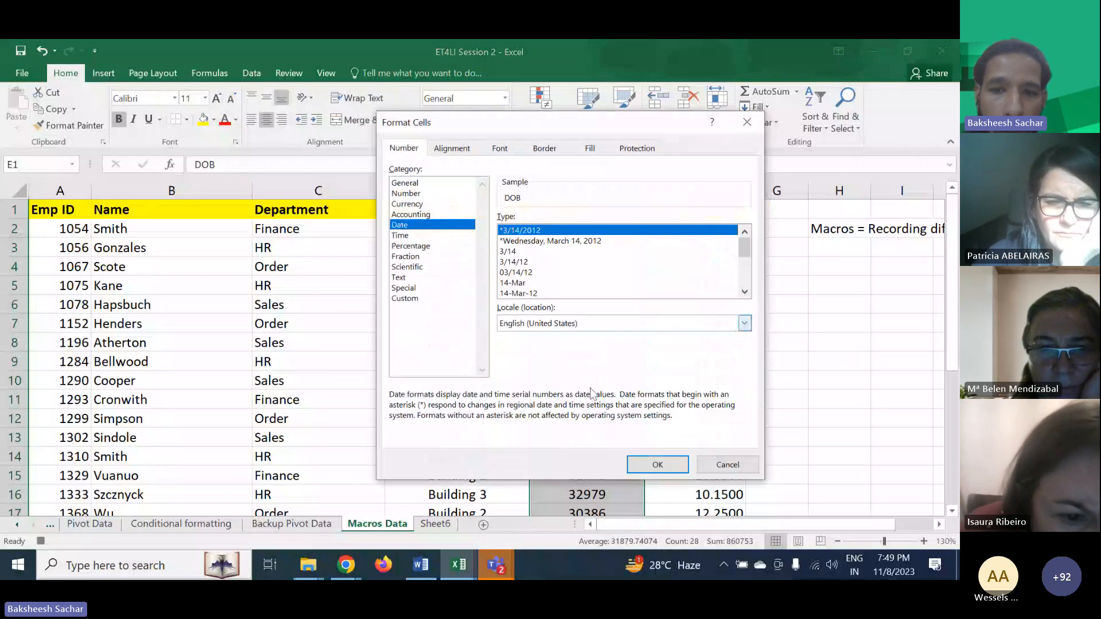
click(633, 459)
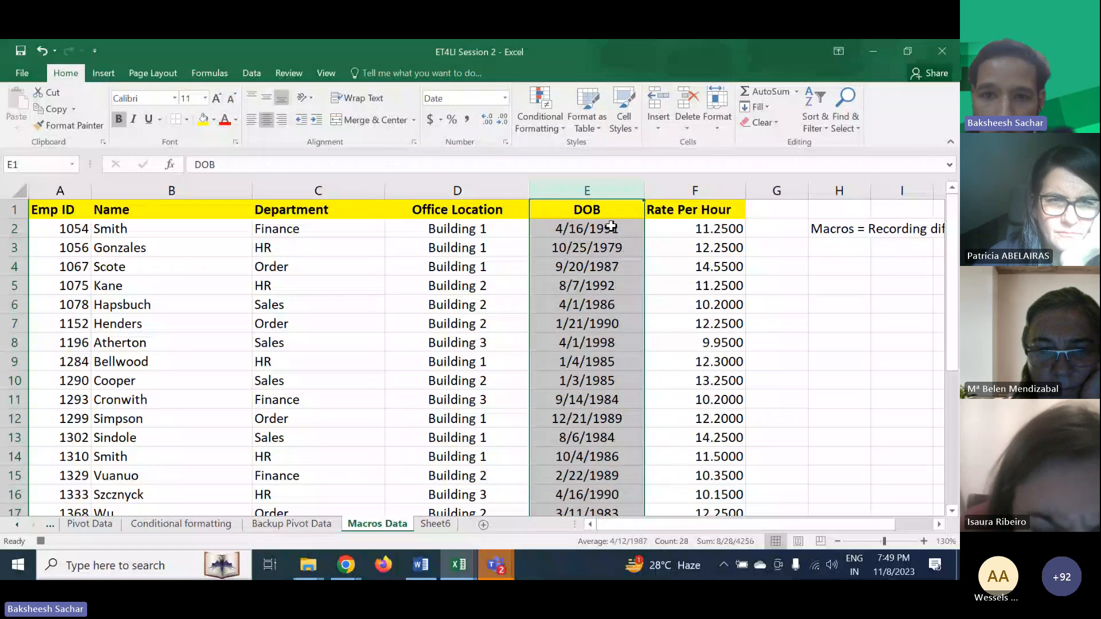
- Stop recording the macro
click(694, 190)
scroll(657, 386, down, 8)
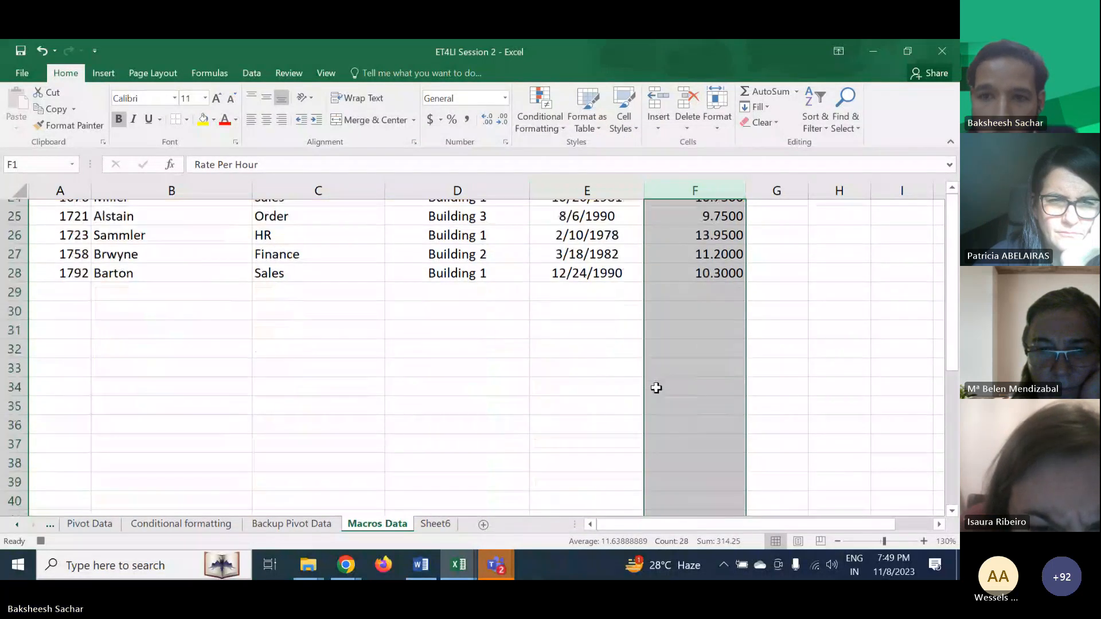
scroll(657, 387, up, 8)
click(302, 262)
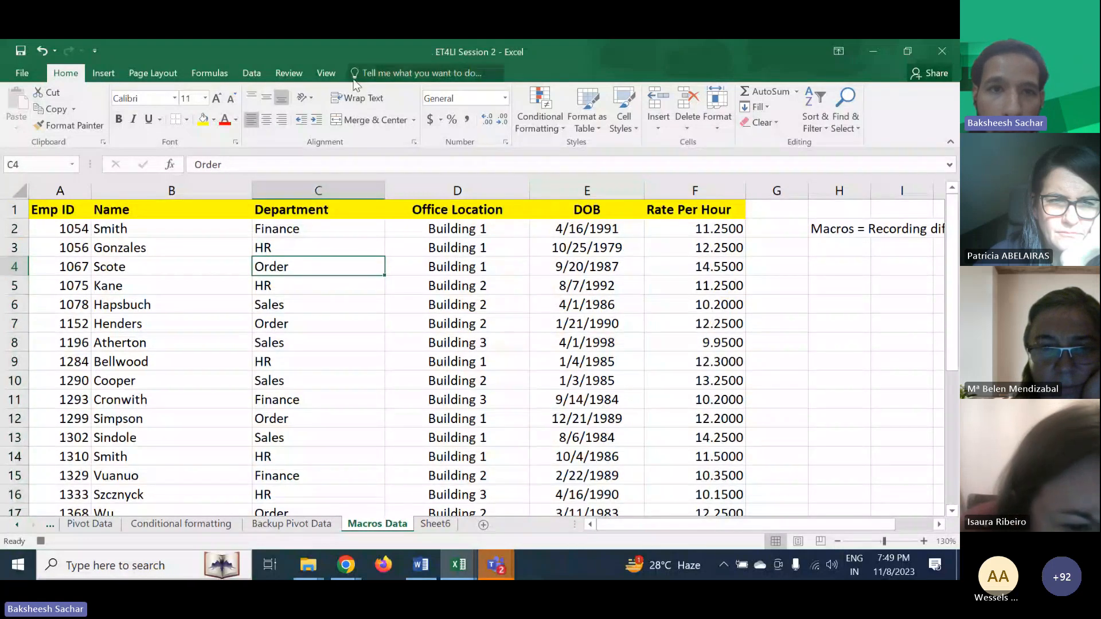
click(326, 73)
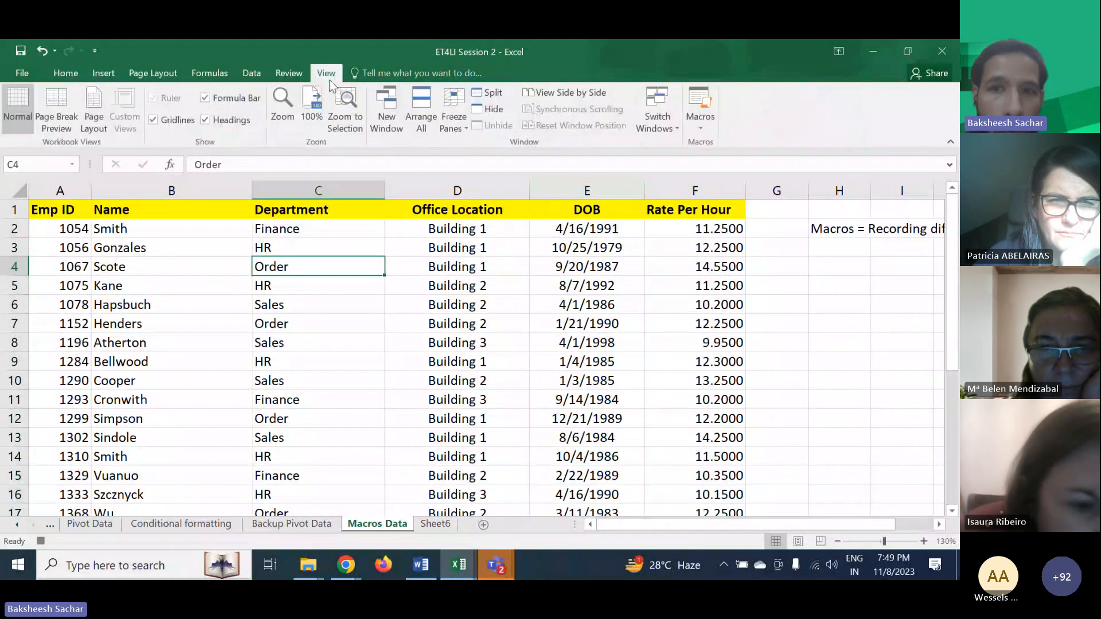
click(697, 123)
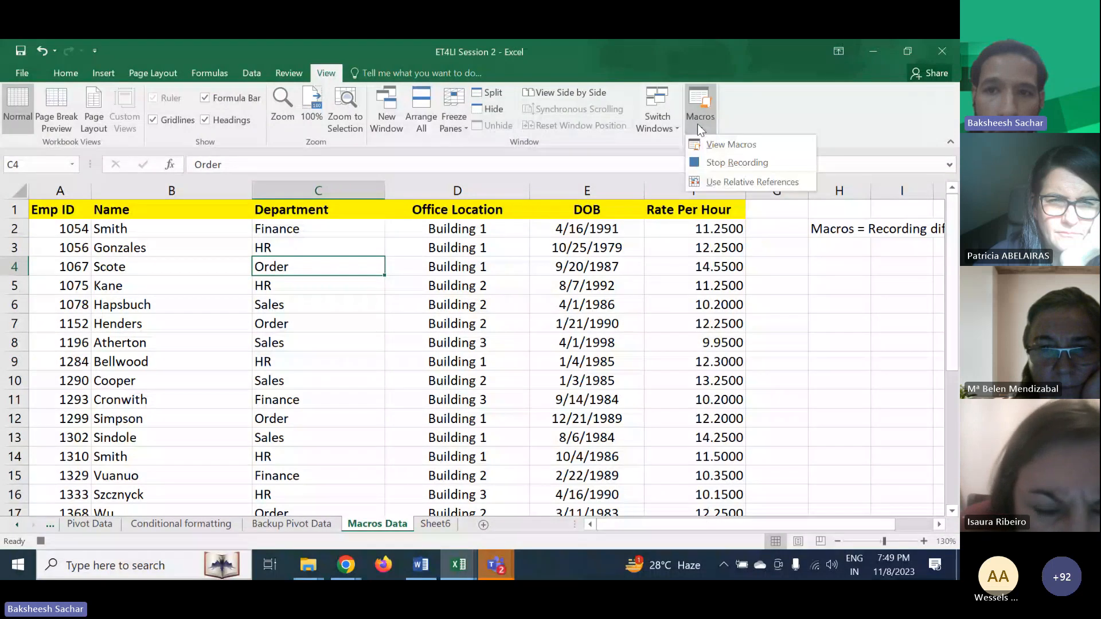
click(714, 164)
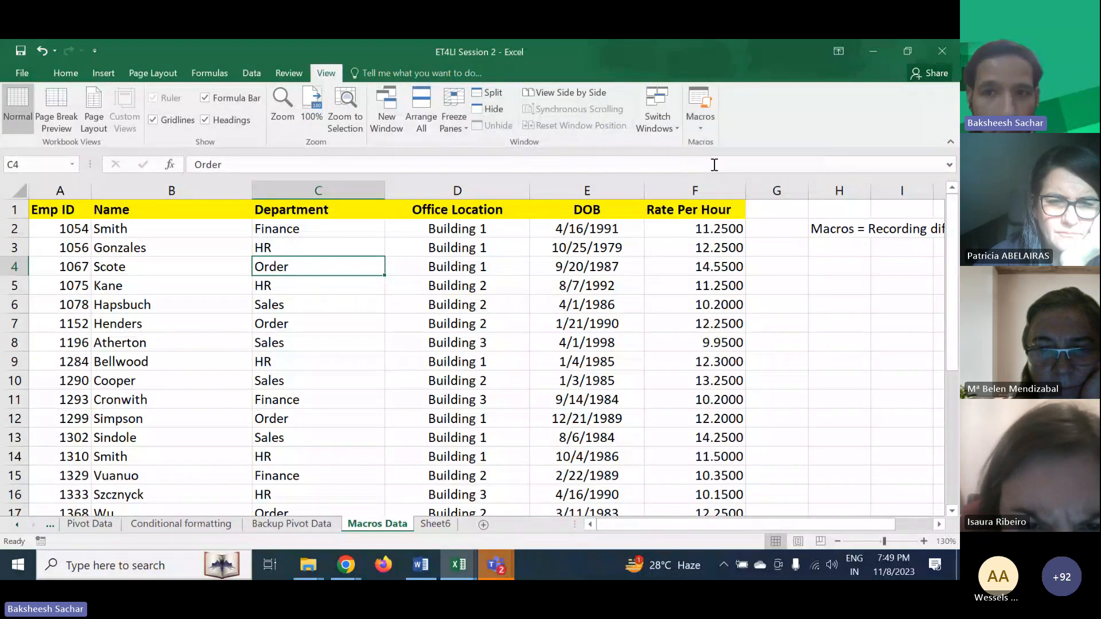
- Open the list of available macros and close it
click(698, 129)
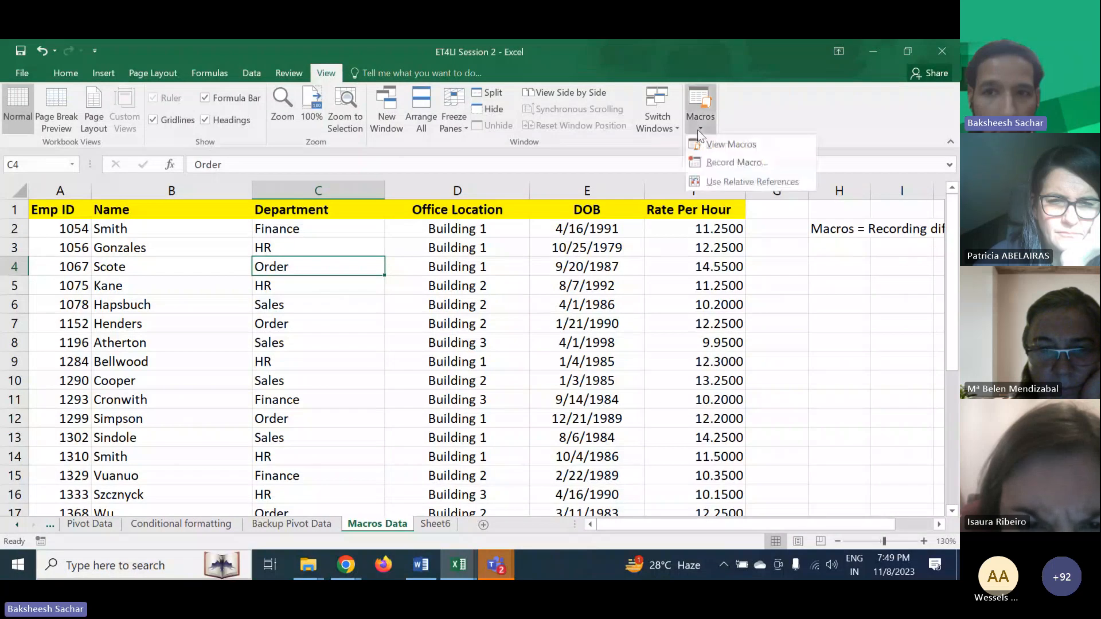
click(729, 146)
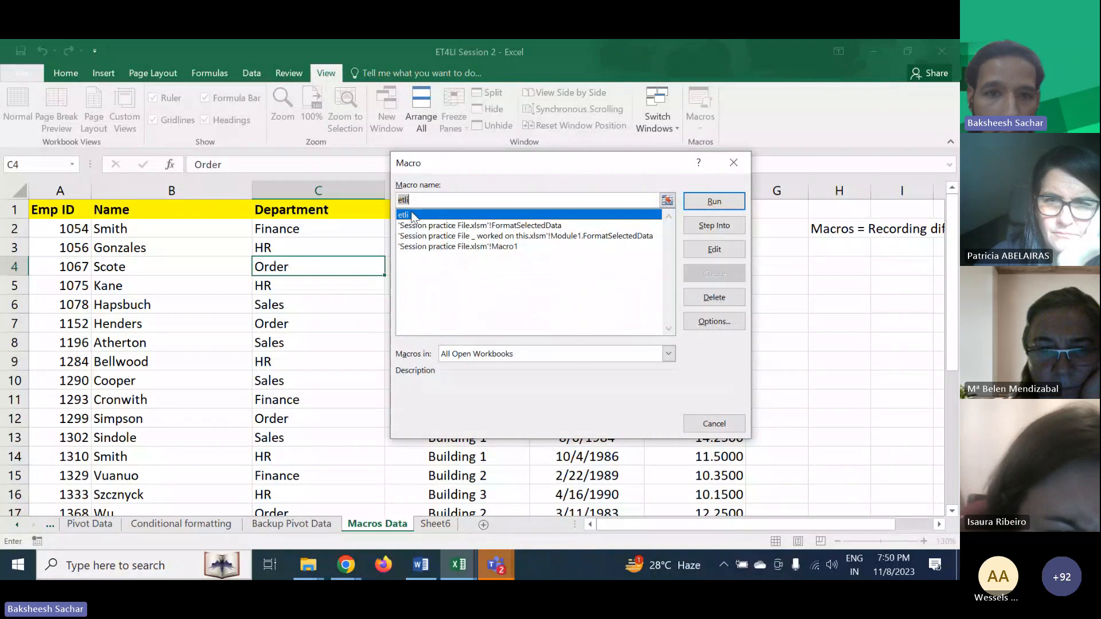
click(741, 162)
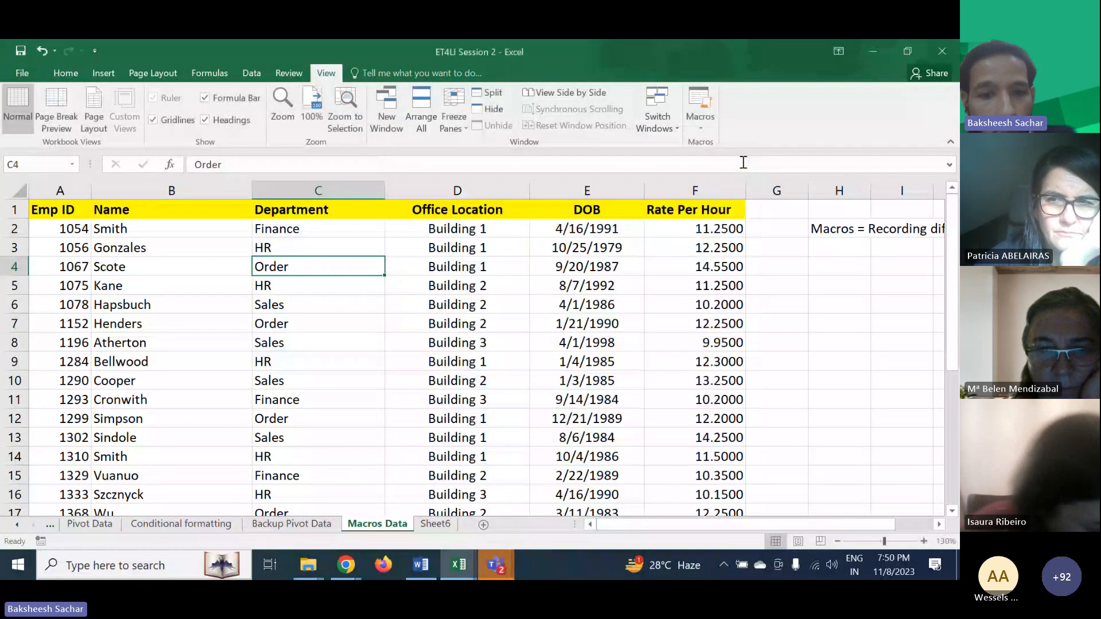
- Switch to Sheet6 and run the etli macro on its data
click(435, 524)
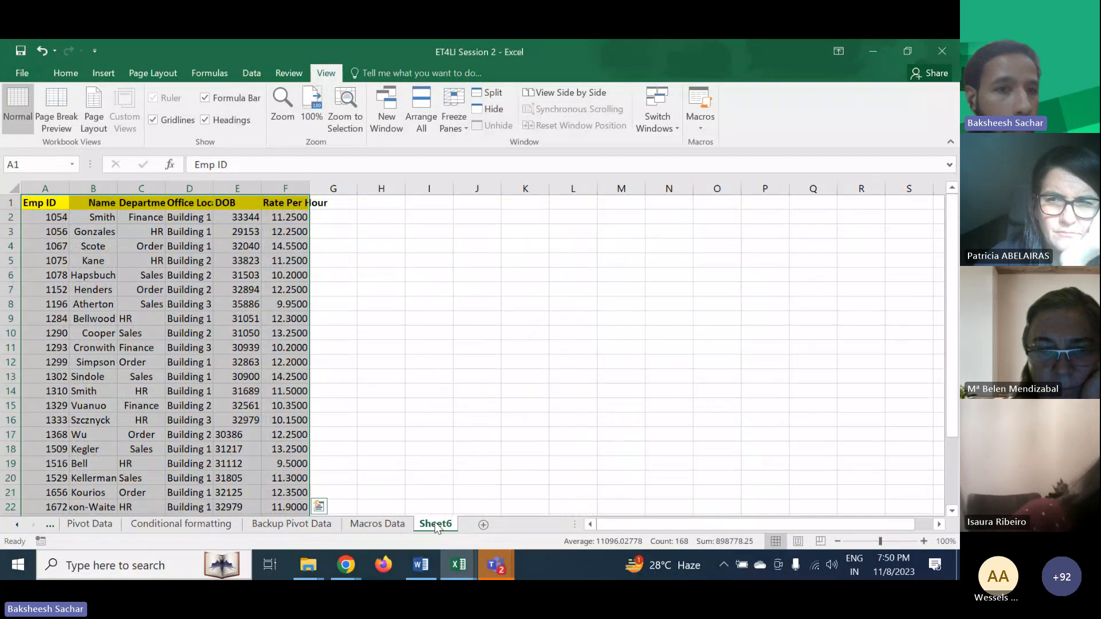
click(374, 259)
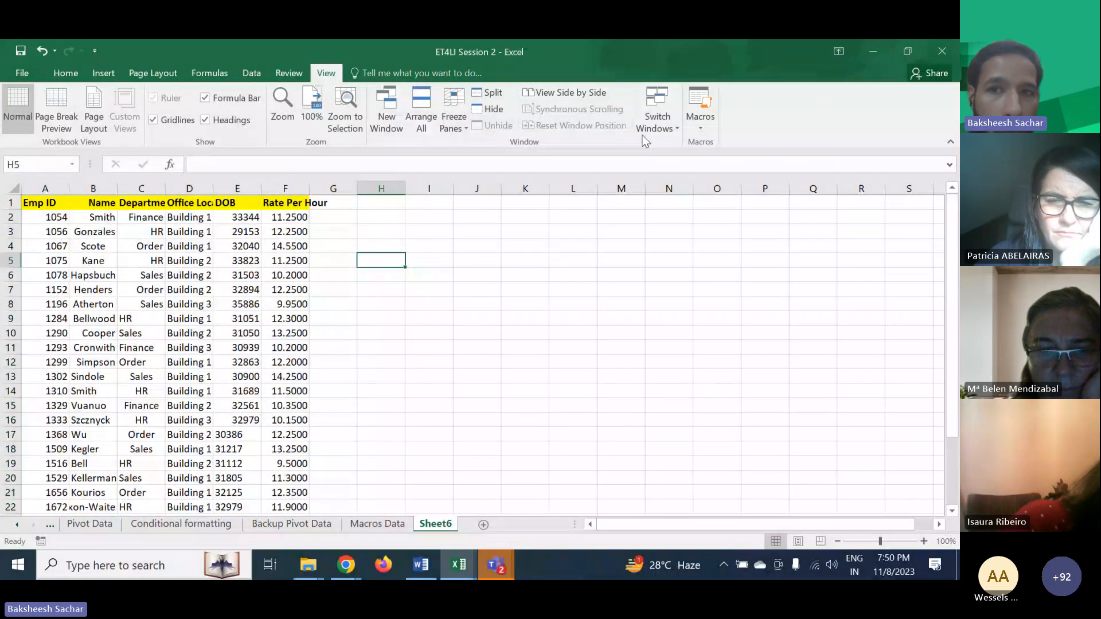
click(698, 128)
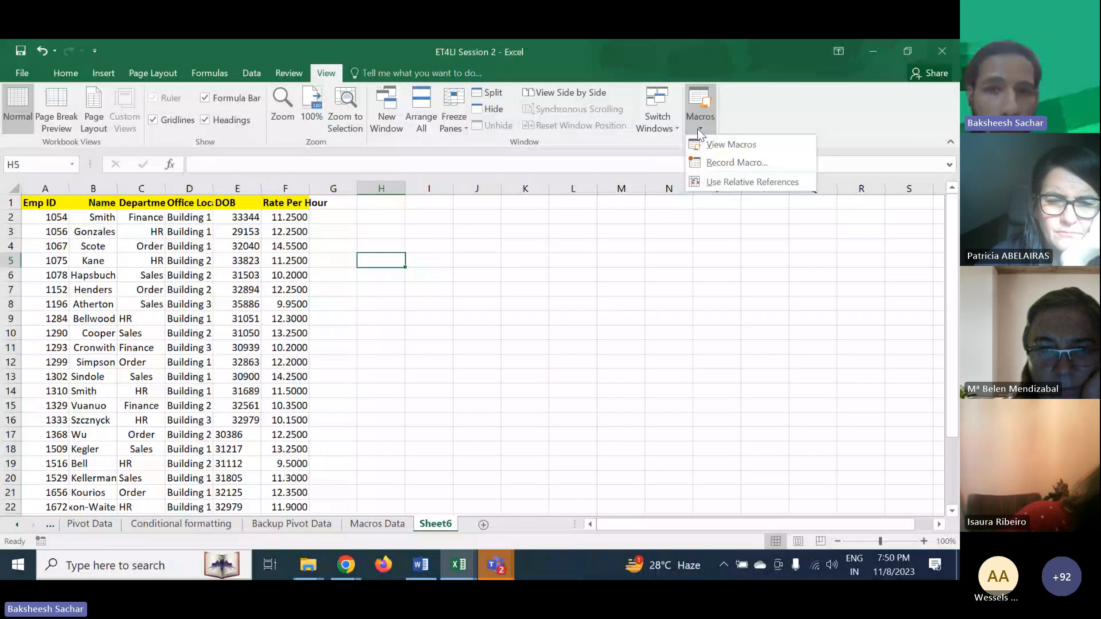
click(729, 144)
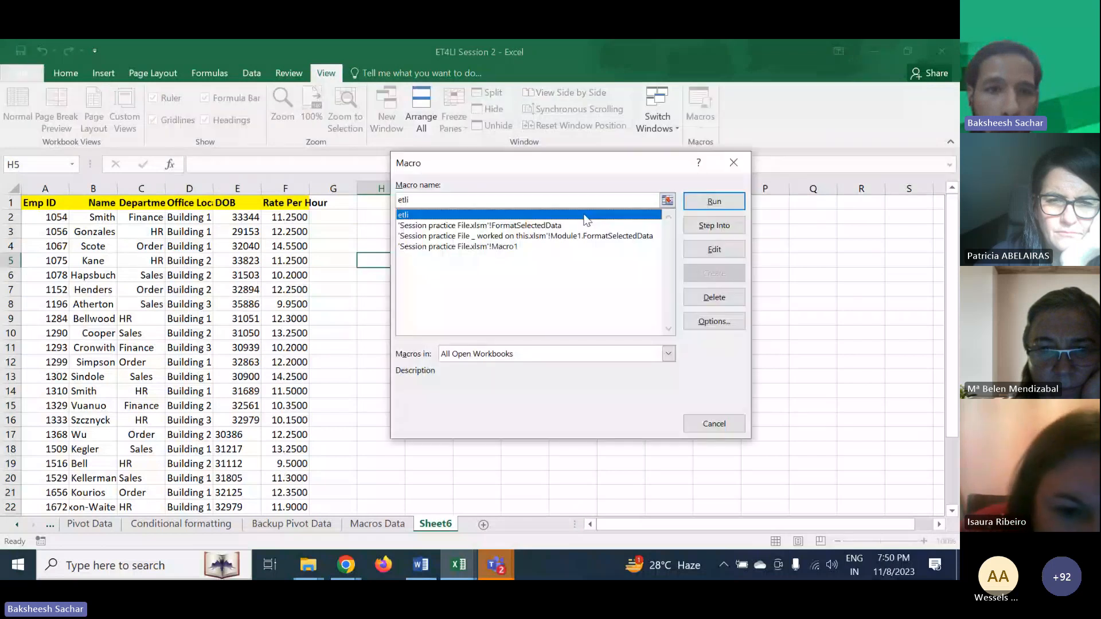
click(715, 198)
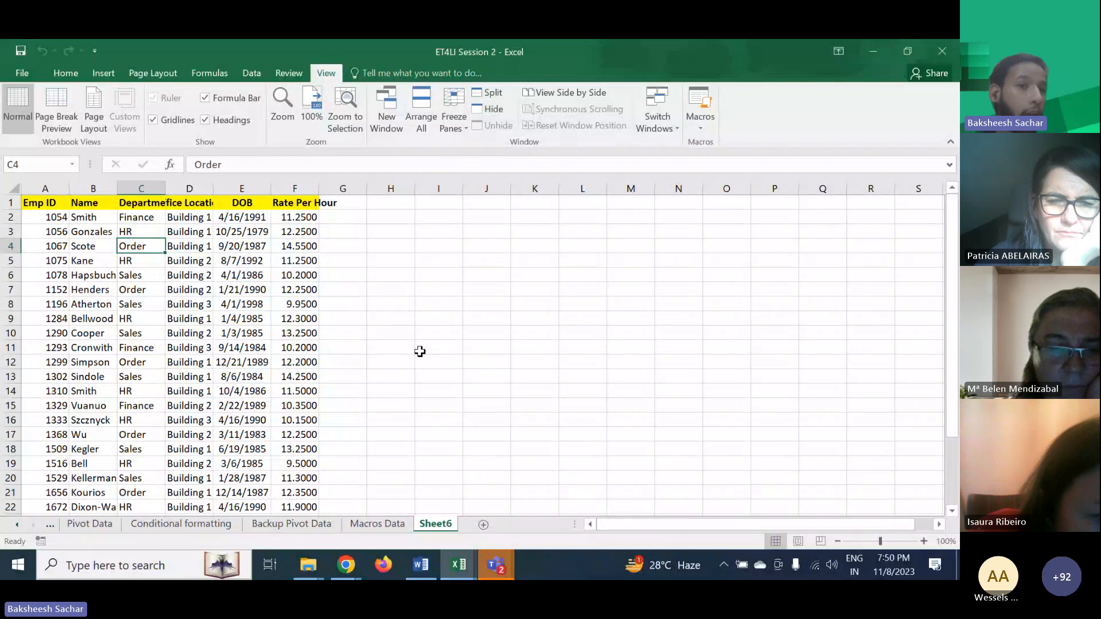
- Turn on Use Relative References for macro recording
click(439, 308)
click(560, 258)
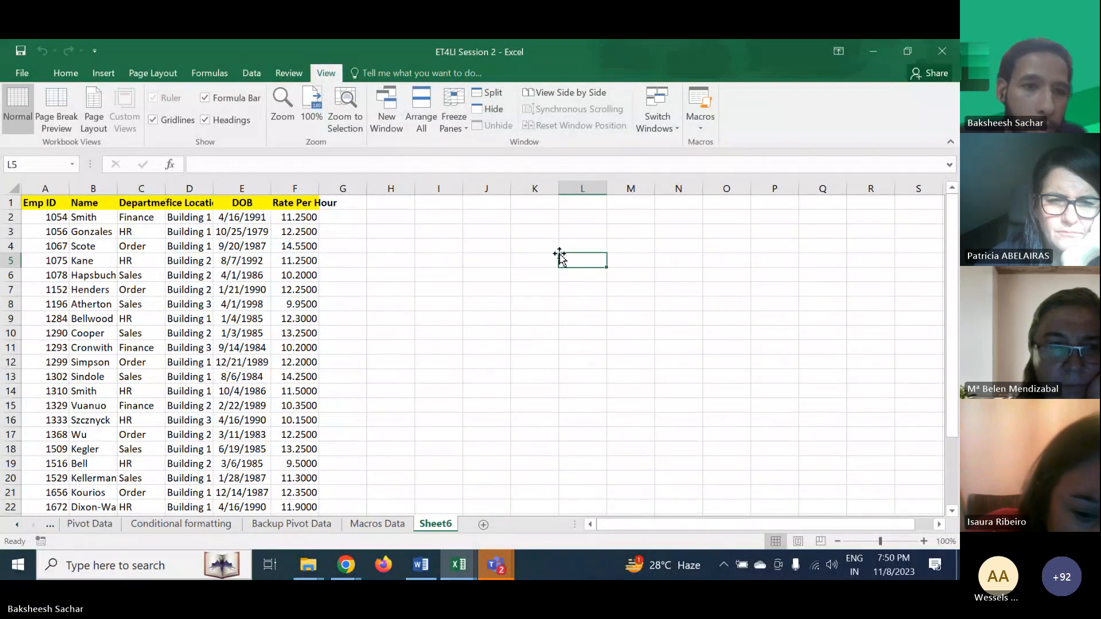
click(390, 522)
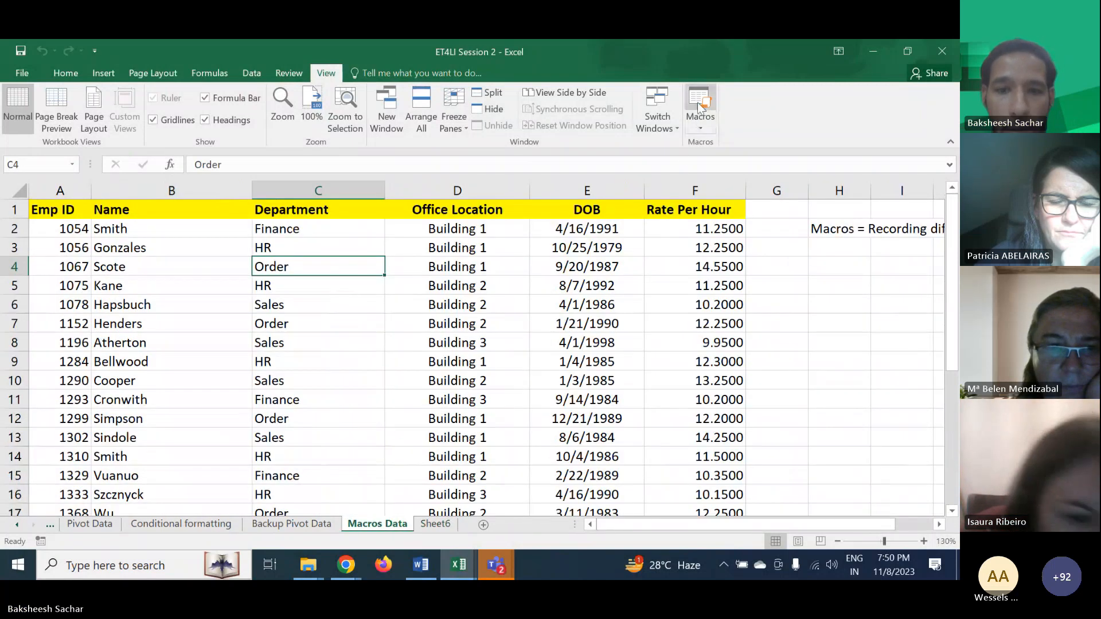
click(435, 524)
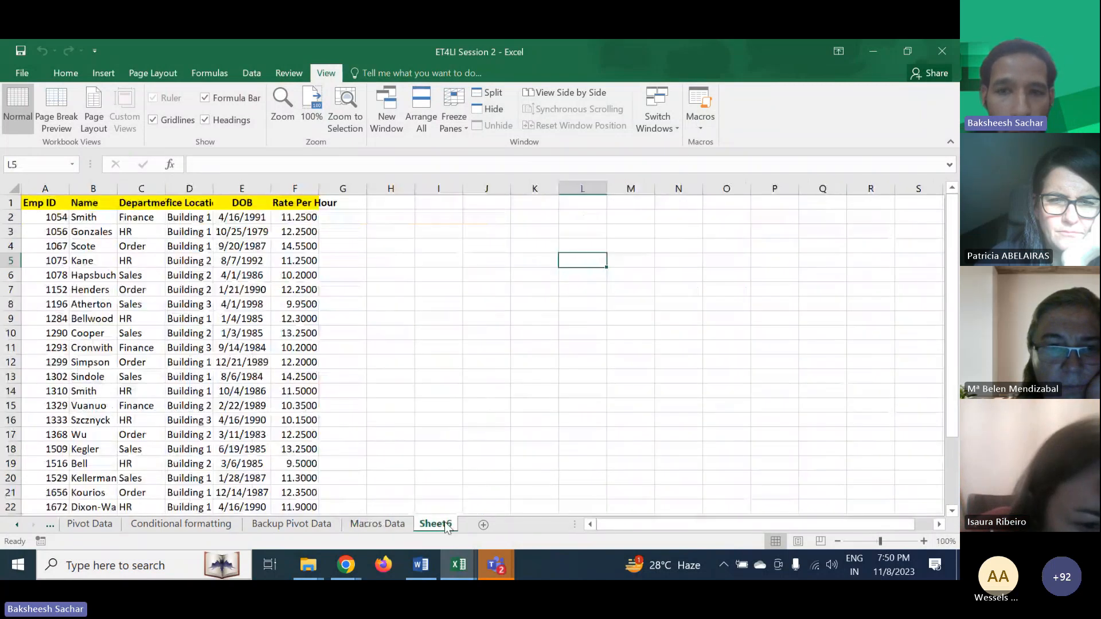
click(700, 117)
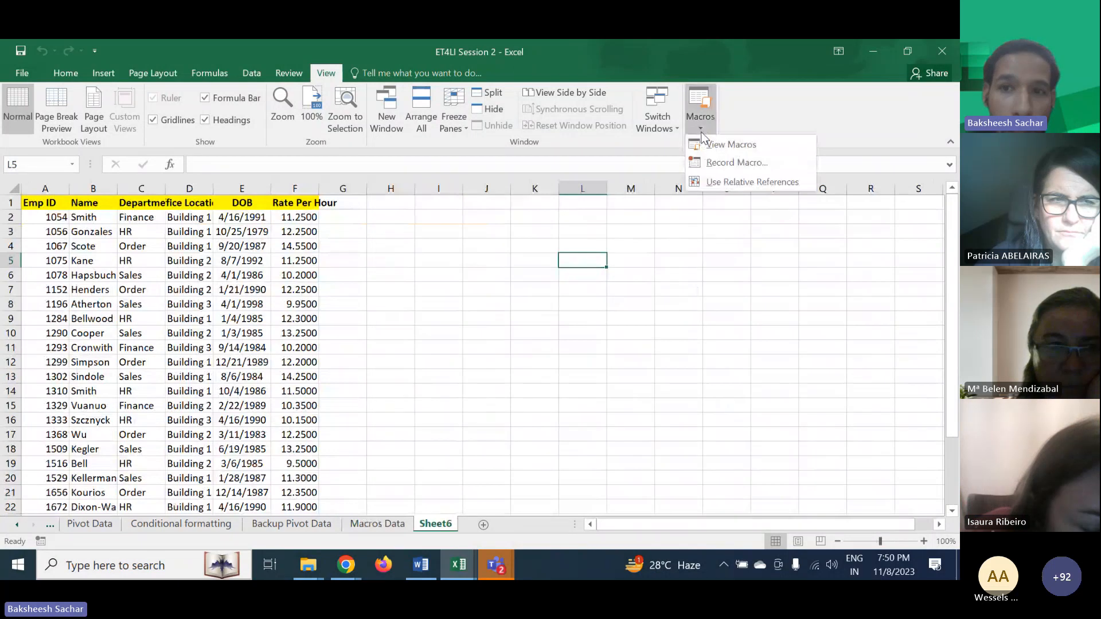
click(723, 178)
click(455, 288)
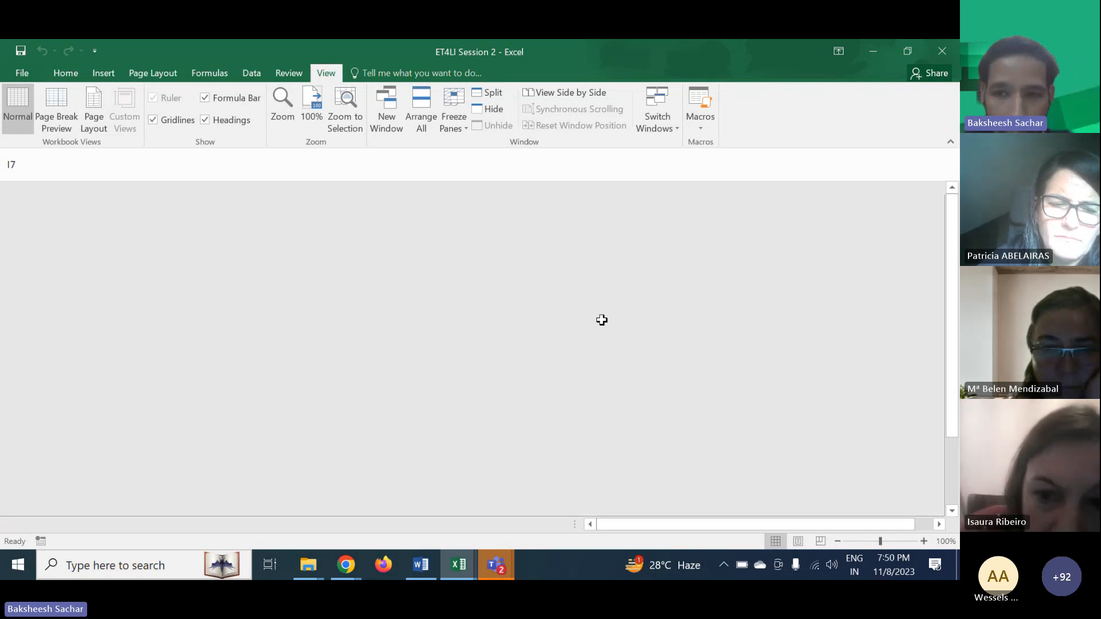
key(alt+Tab)
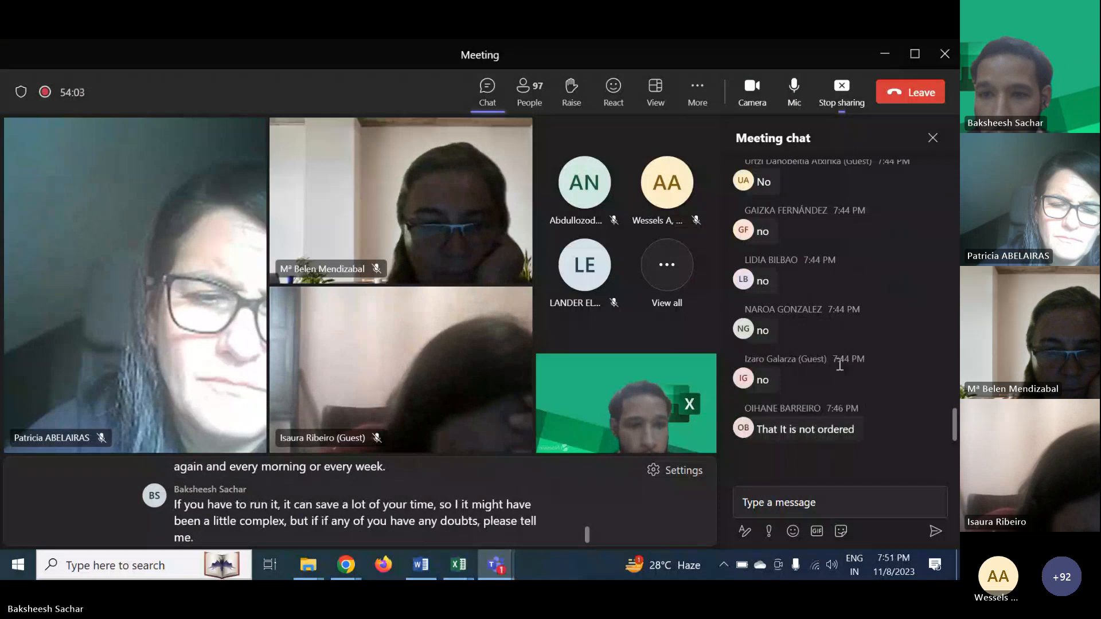
scroll(837, 373, up, 2)
scroll(839, 364, down, 2)
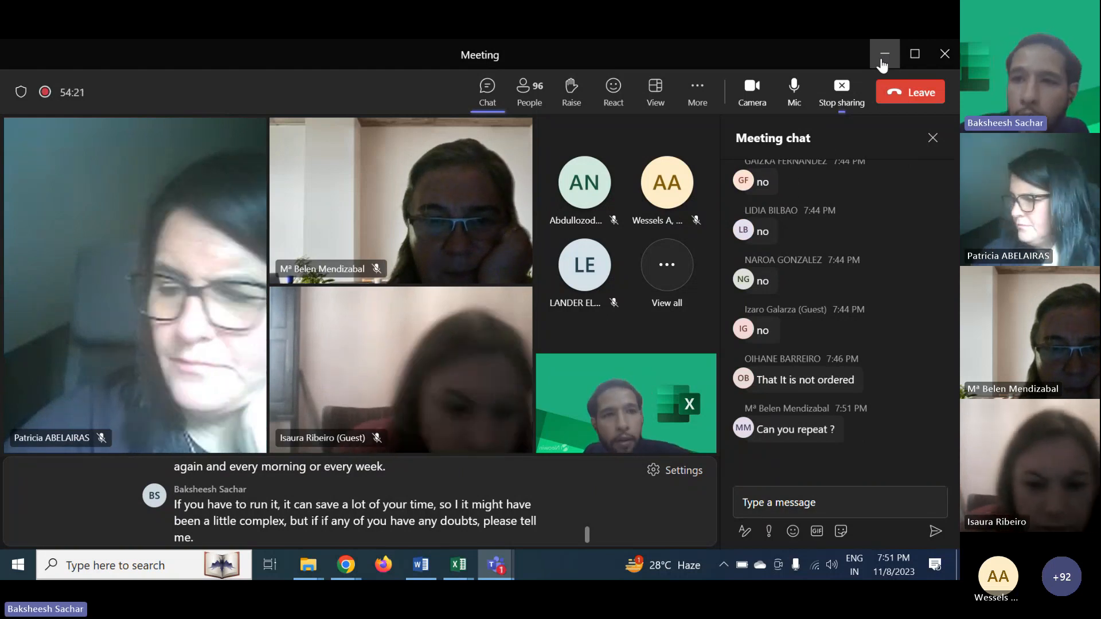
click(883, 65)
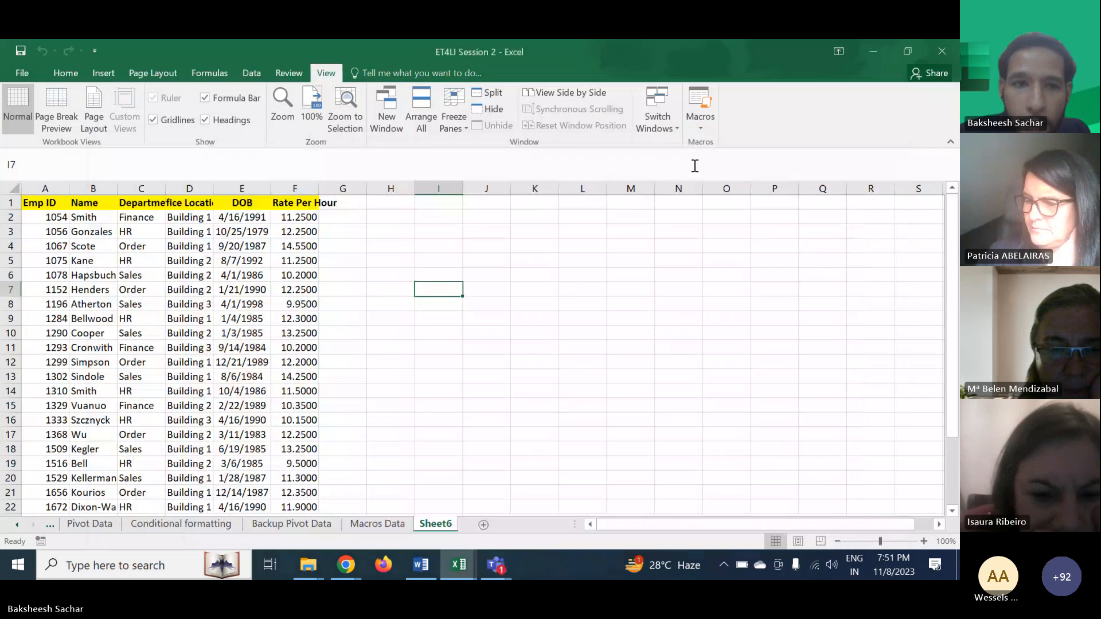
click(352, 290)
- Right-align the Department entries C2:C15 on the Macros Data sheet
key(ctrl+Page_Up)
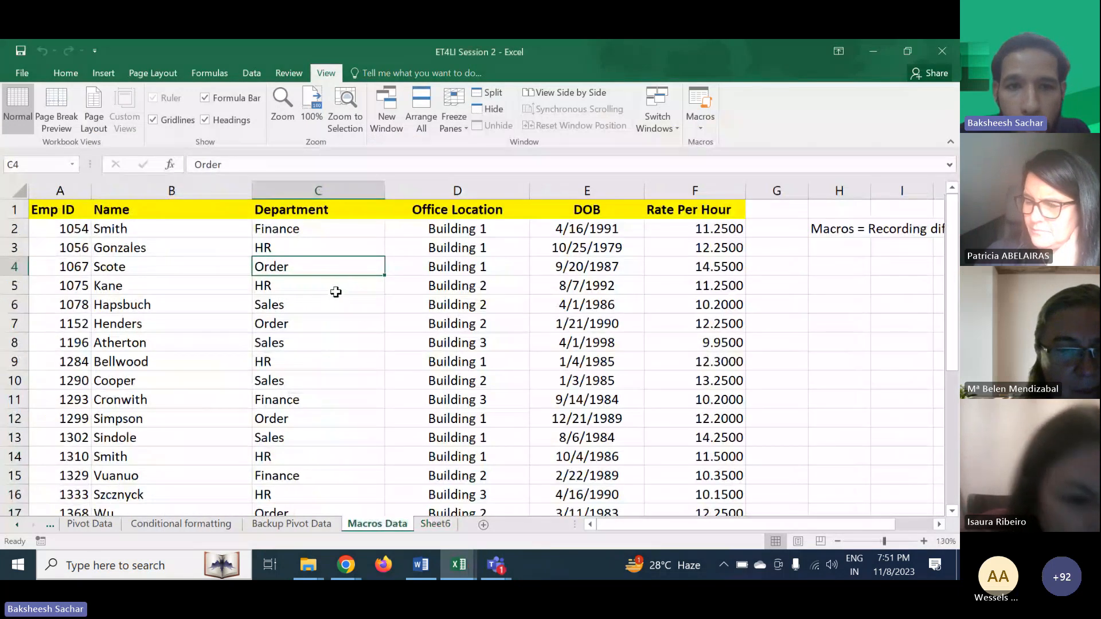
scroll(386, 373, down, 1)
scroll(386, 373, up, 1)
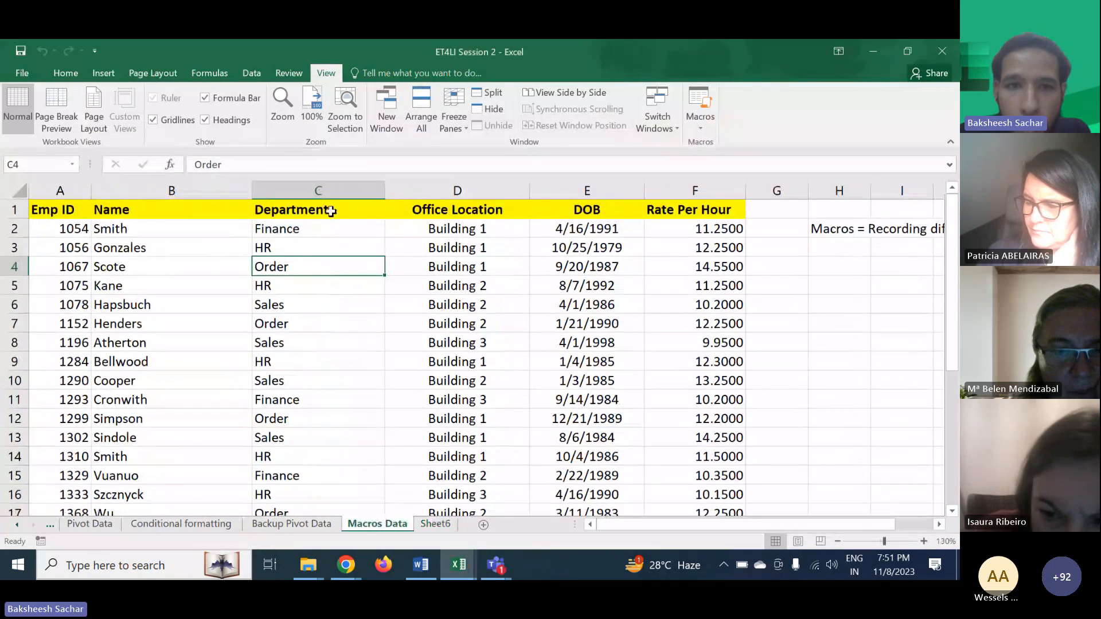
click(325, 193)
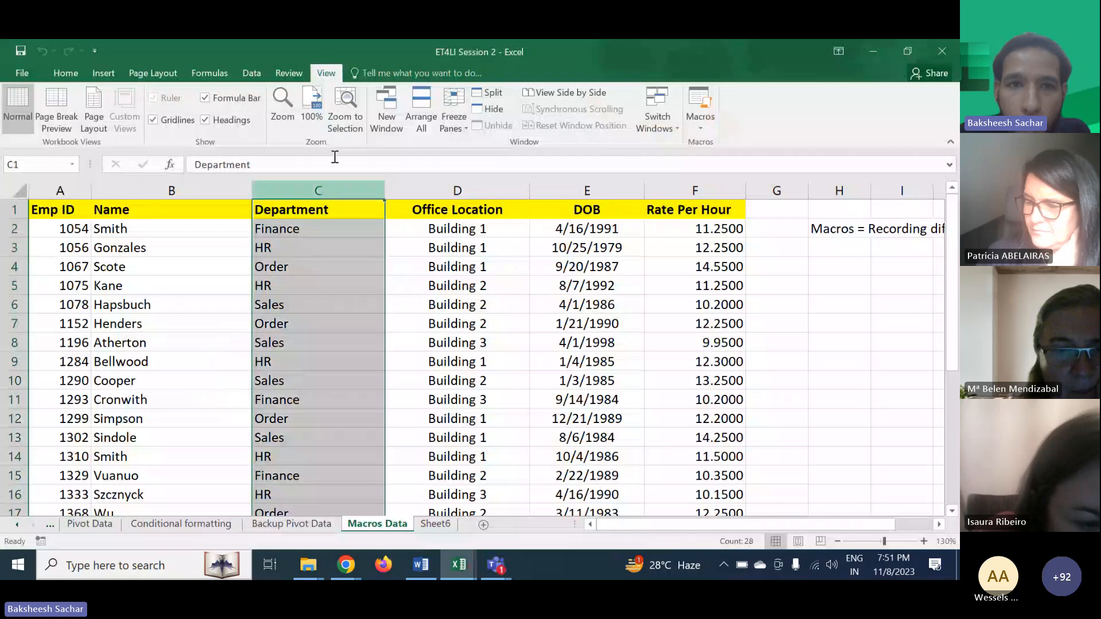
click(344, 266)
drag(308, 229, 312, 476)
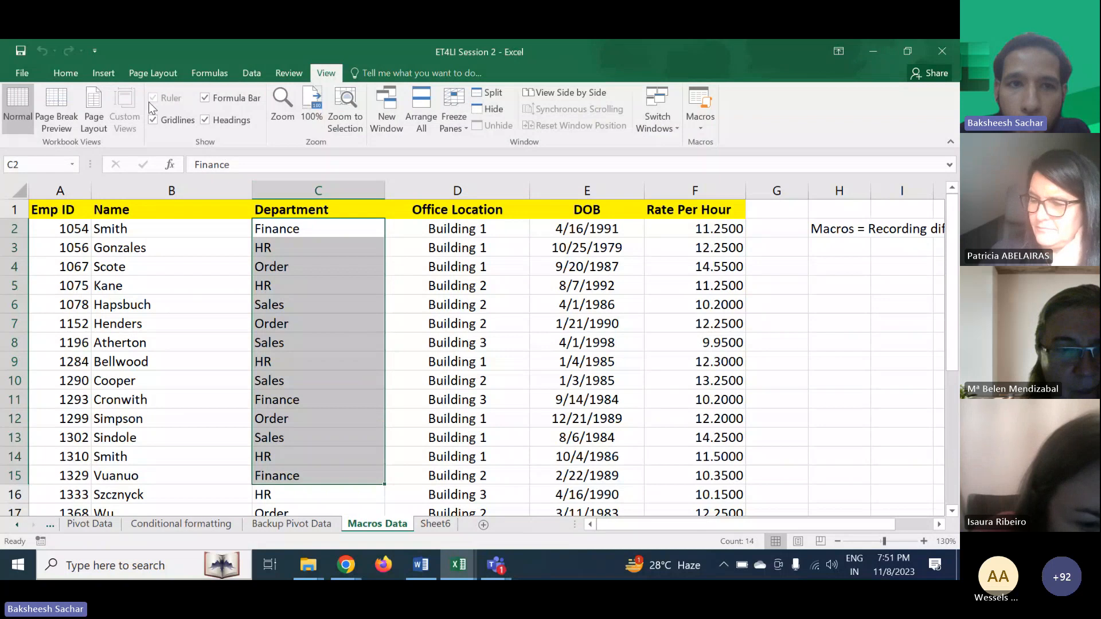
click(65, 72)
click(281, 119)
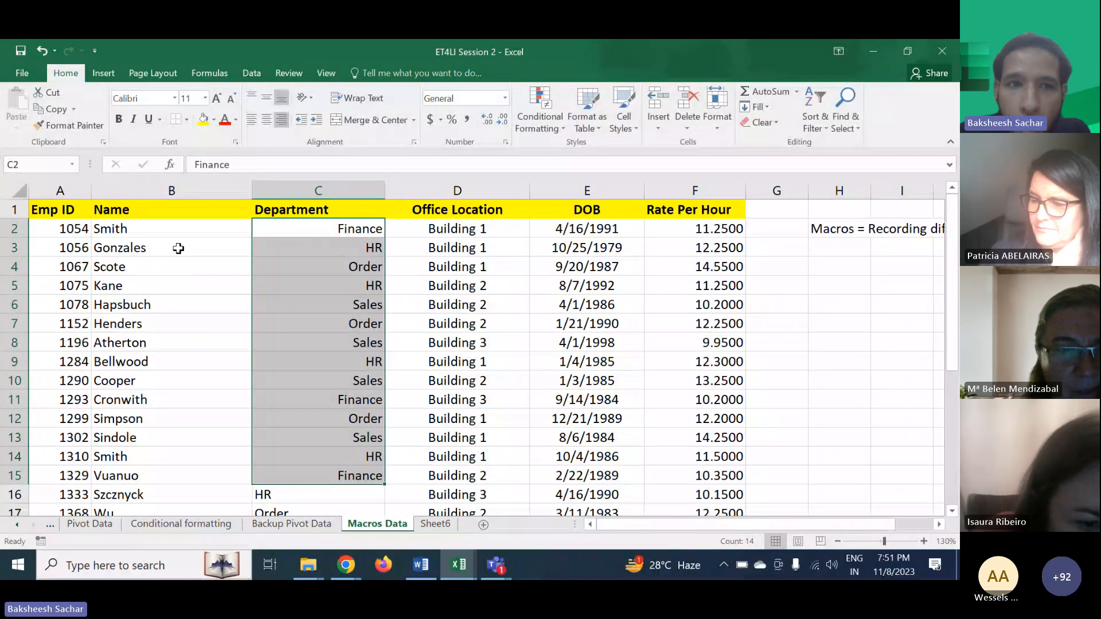
- Center-align a block of names in column B from row 3
drag(178, 248, 189, 399)
click(266, 119)
- Right-align the names in B22:B26
scroll(233, 395, down, 4)
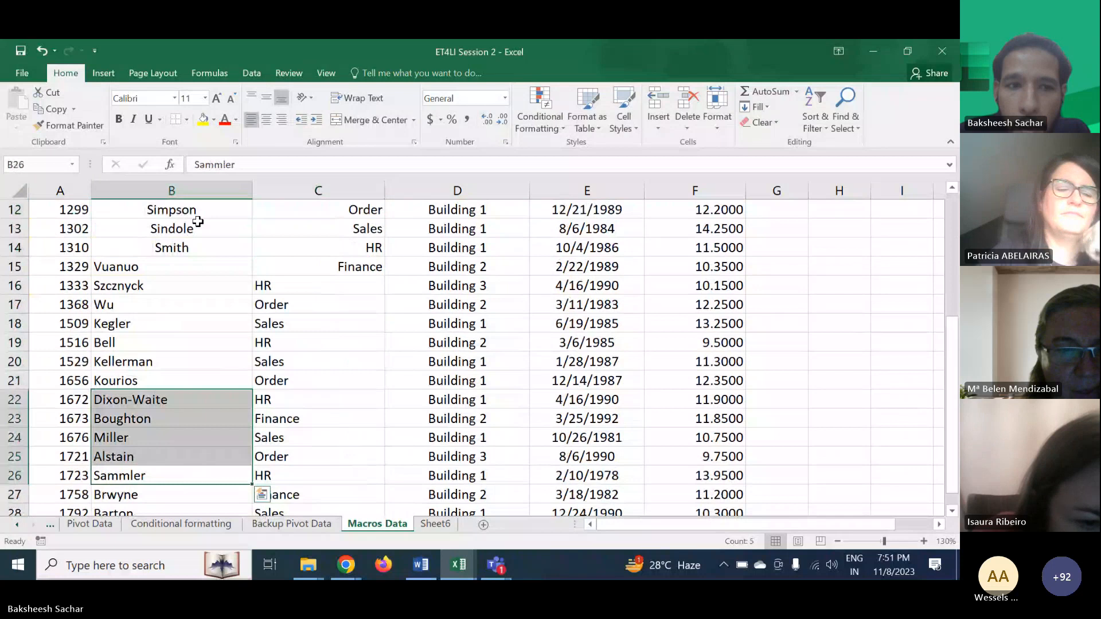
click(280, 120)
- Right-align the Office Location cells D17:D27
click(513, 404)
drag(553, 327, 560, 476)
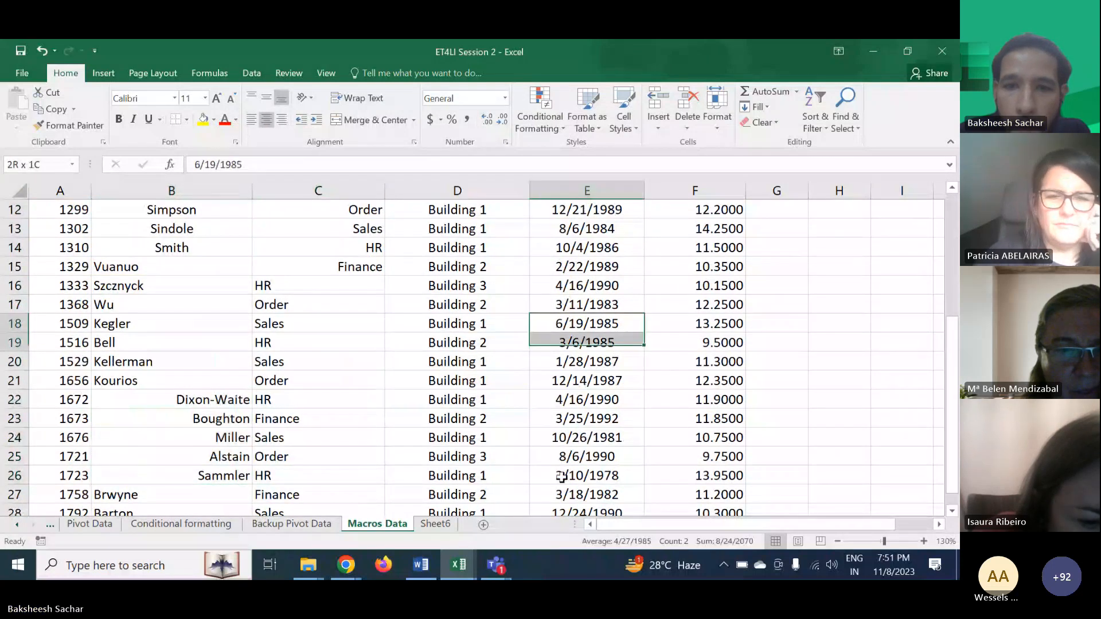
drag(487, 304, 488, 494)
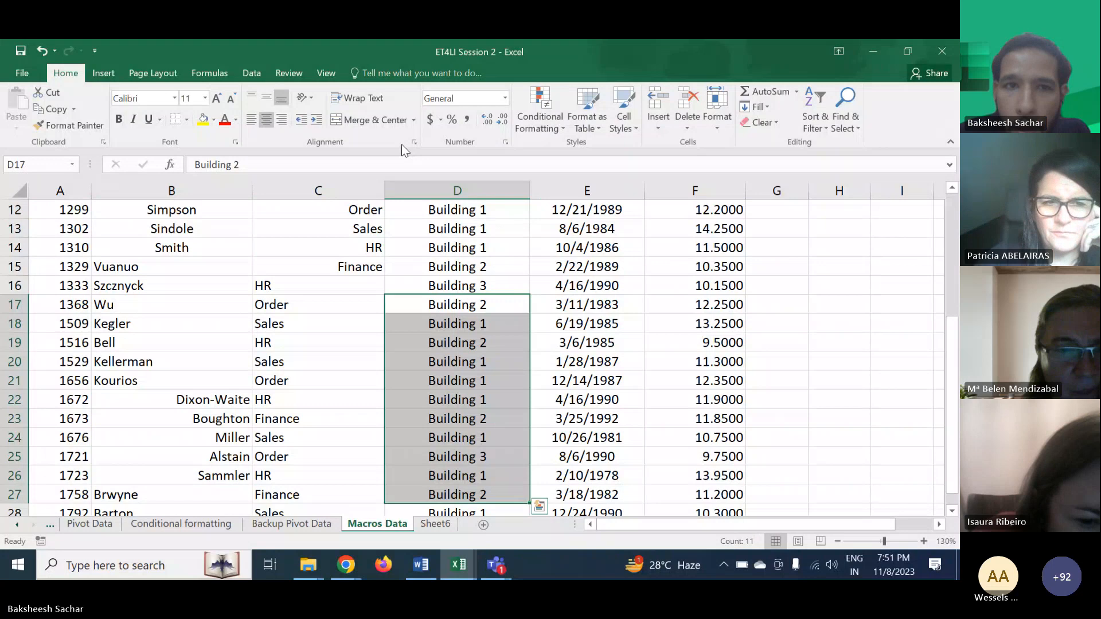
click(281, 120)
- Set the first DOB cell E2 to General number format
click(593, 285)
scroll(594, 285, up, 4)
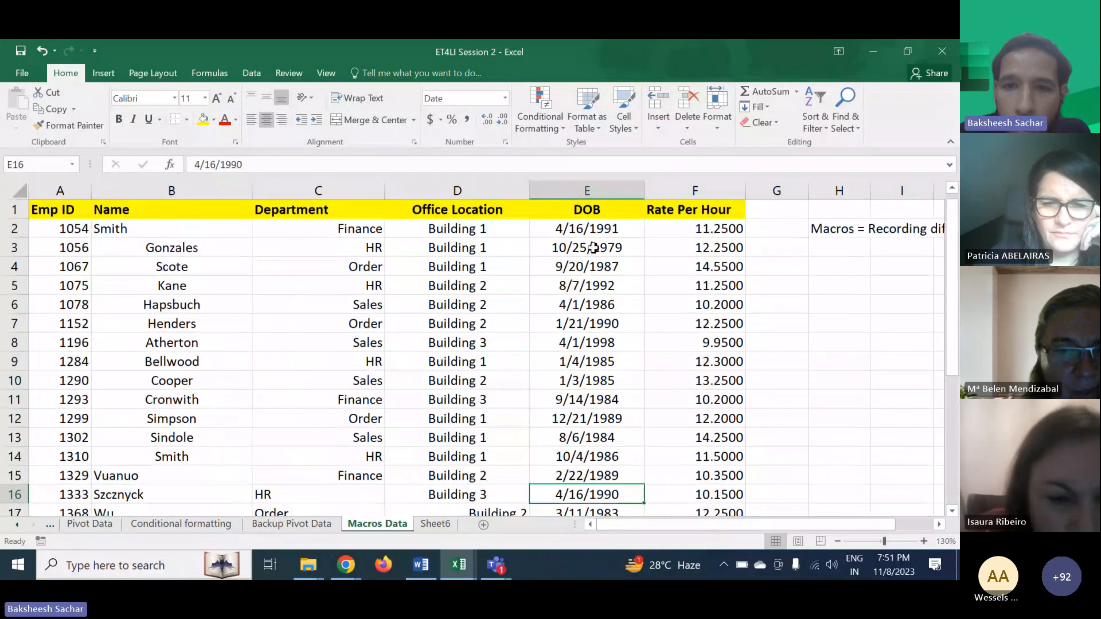
click(573, 229)
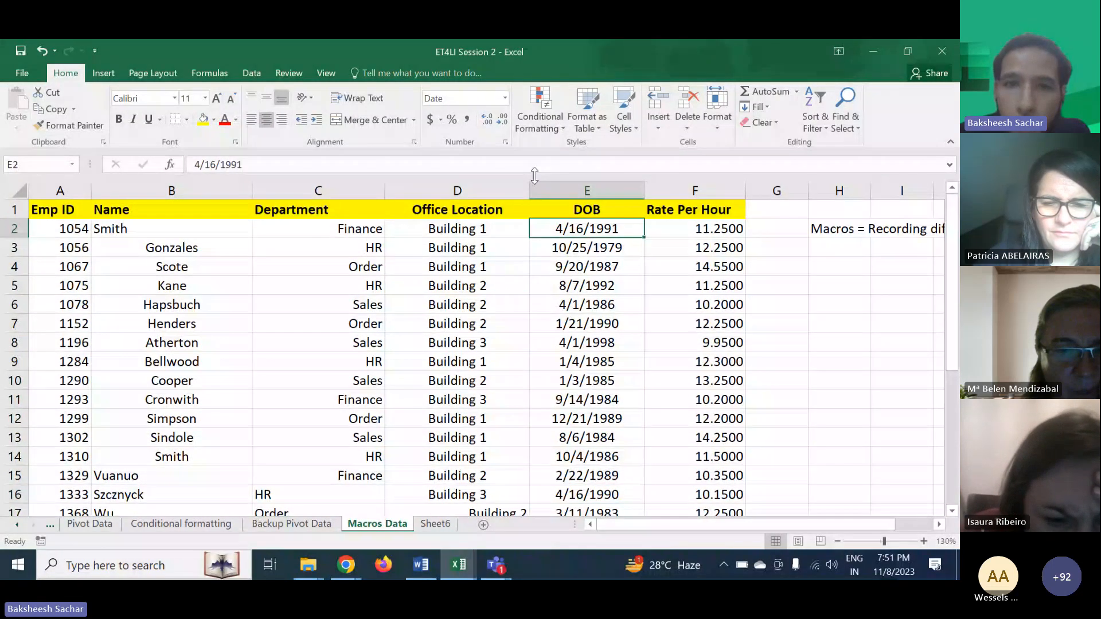
click(506, 143)
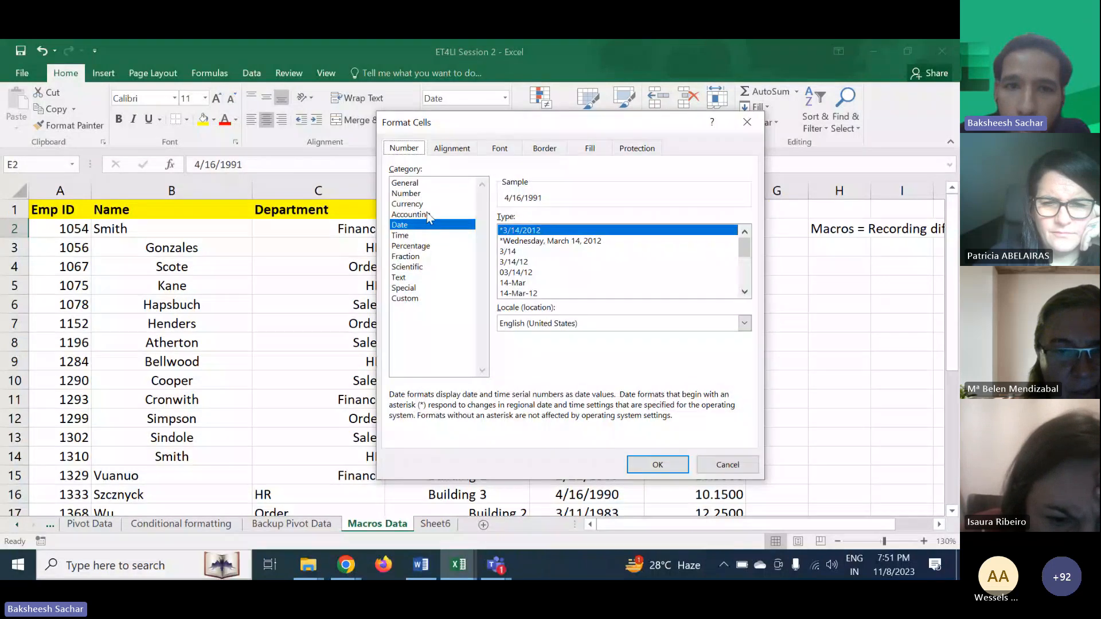
click(405, 182)
click(669, 468)
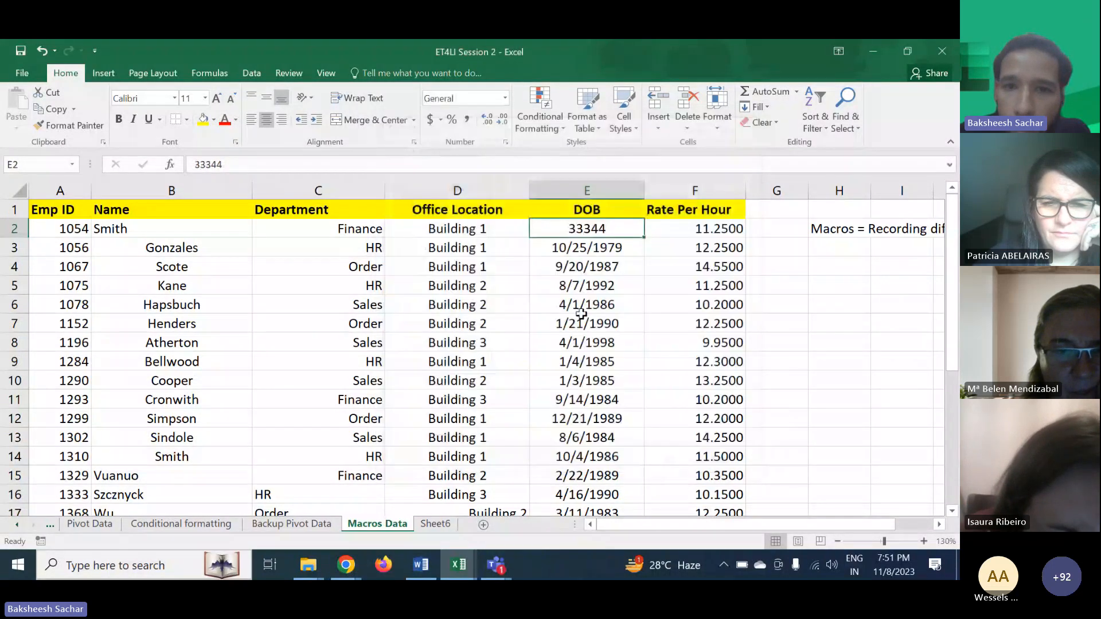
- Apply General number format to all DOB cells E2:E28
drag(644, 238, 643, 466)
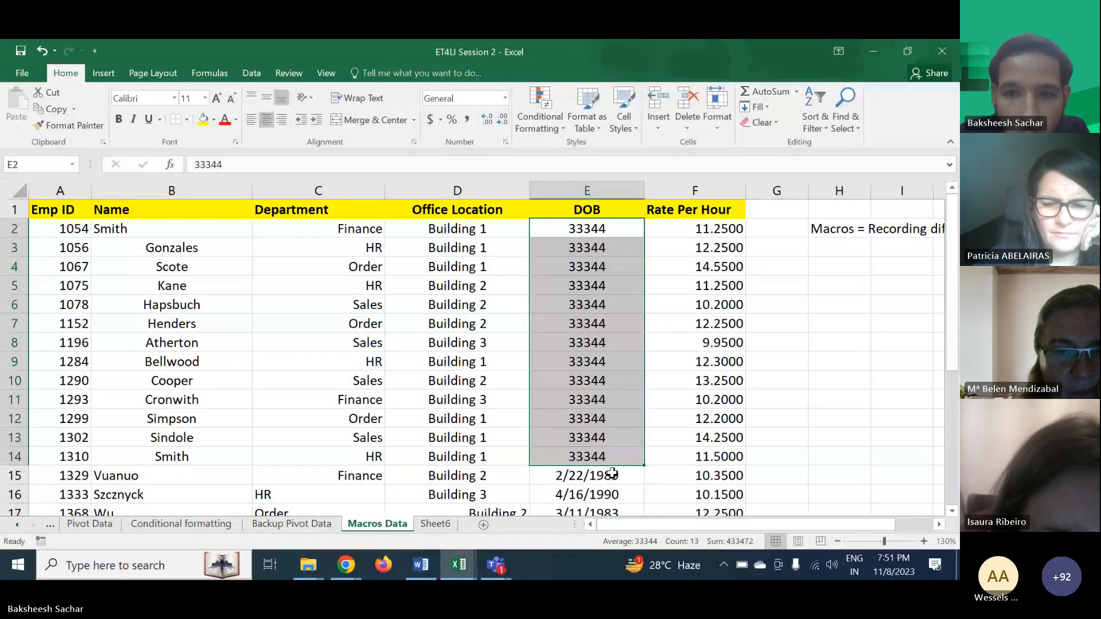
key(ctrl+z)
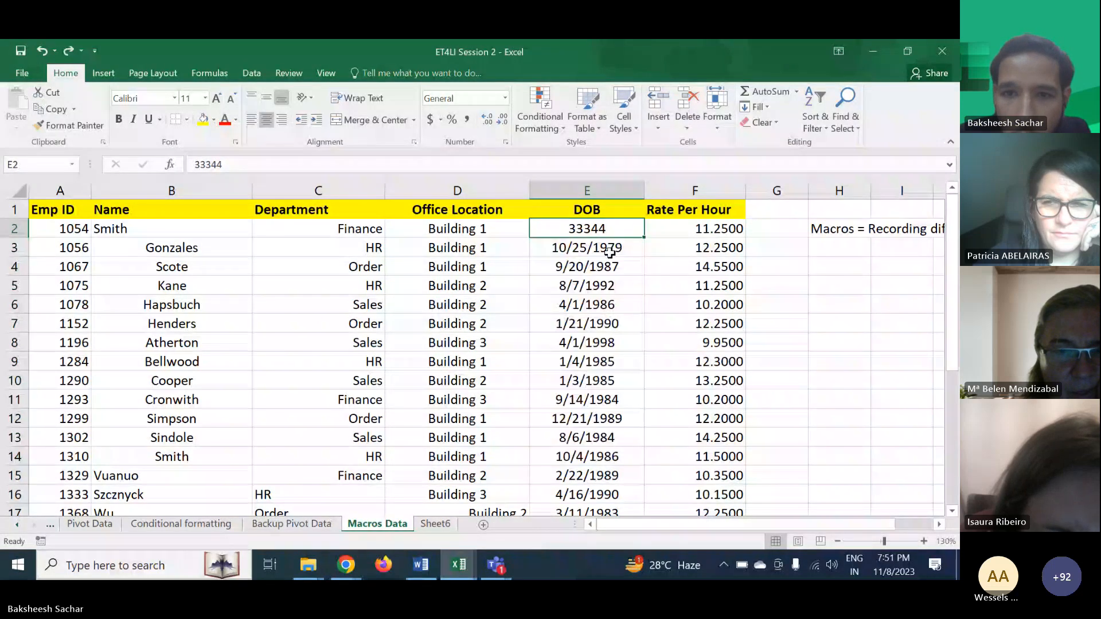
drag(604, 263, 596, 249)
click(587, 228)
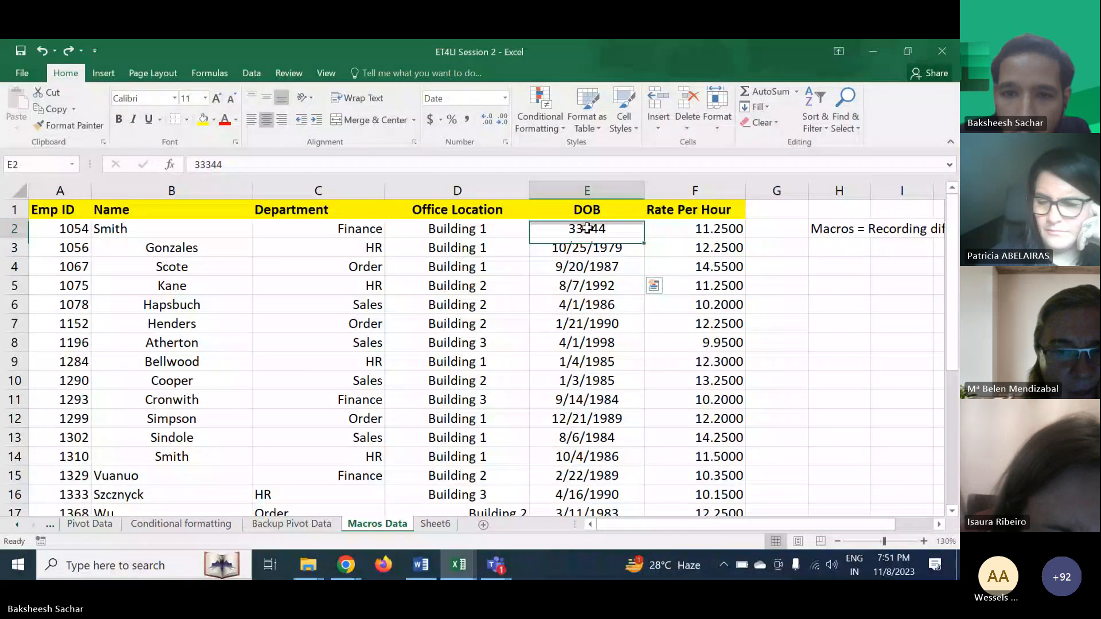
key(ctrl+shift+Down)
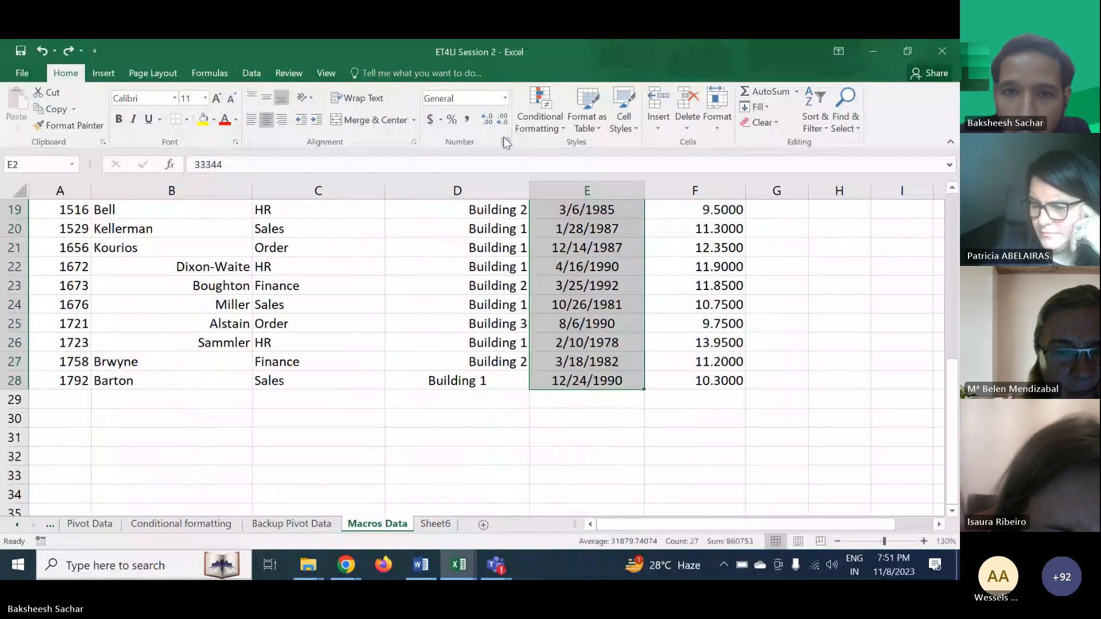
click(504, 141)
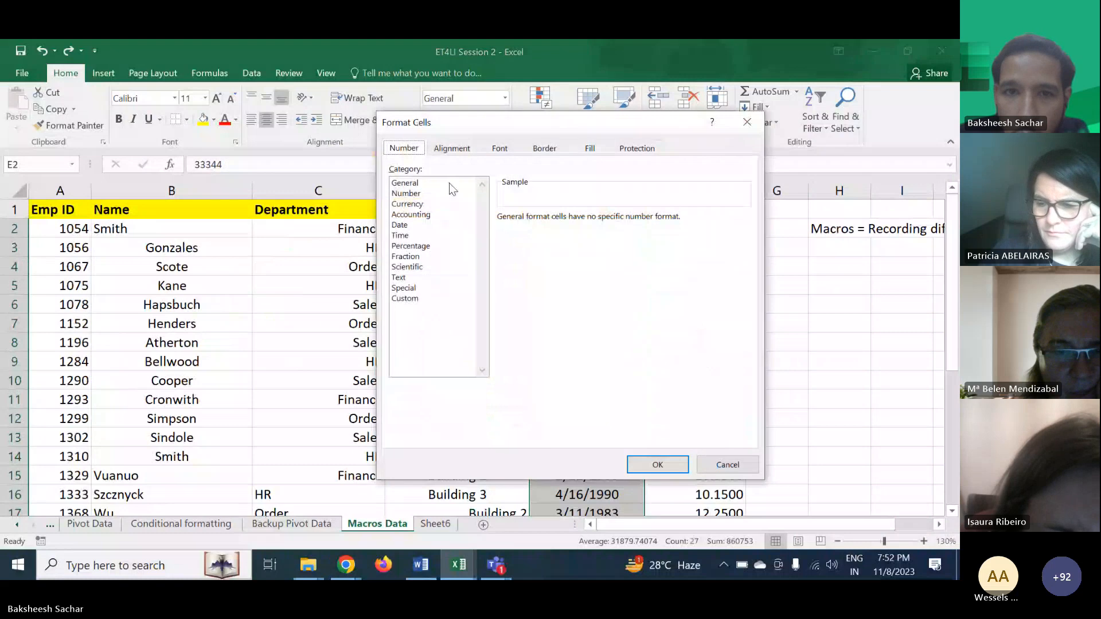
click(449, 183)
click(658, 465)
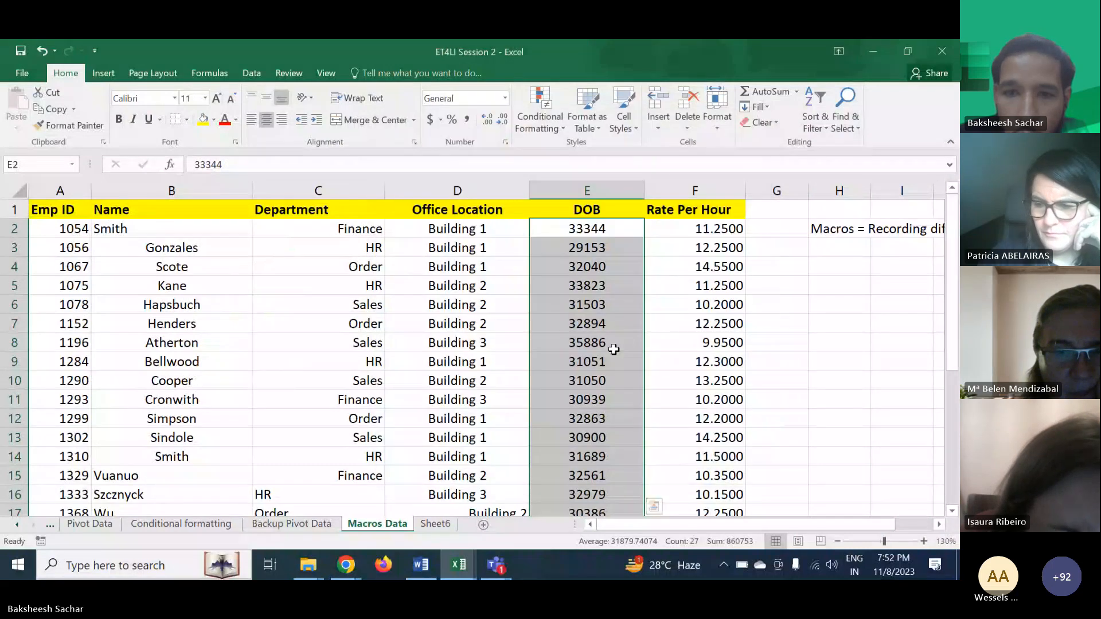
- Left-align the Rate Per Hour values from F8 downward
scroll(631, 304, down, 1)
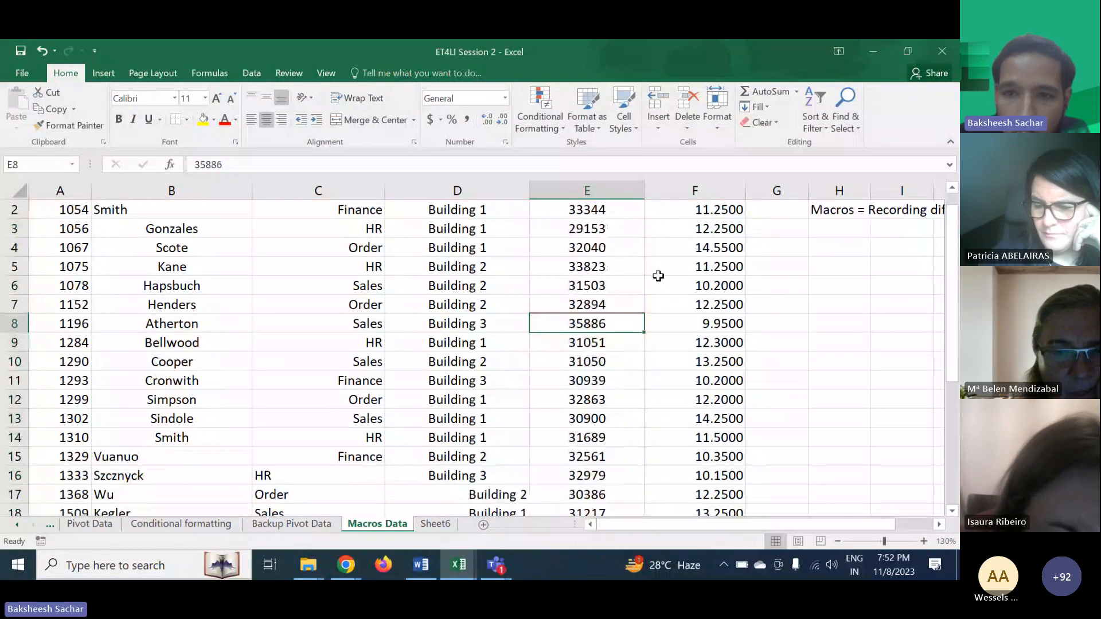
drag(660, 269, 663, 492)
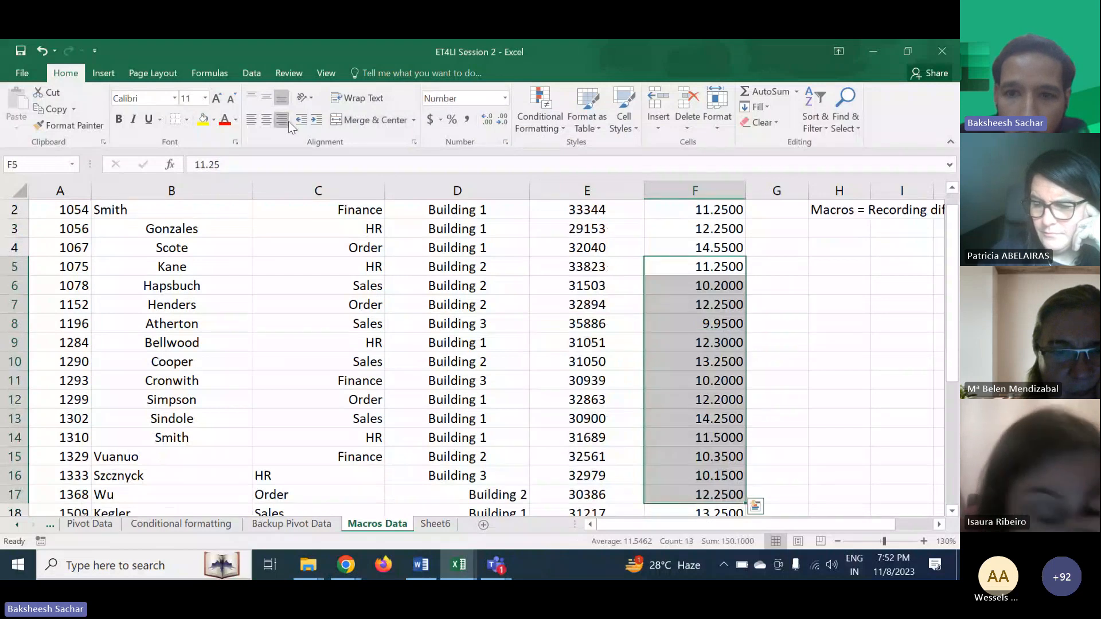
click(485, 317)
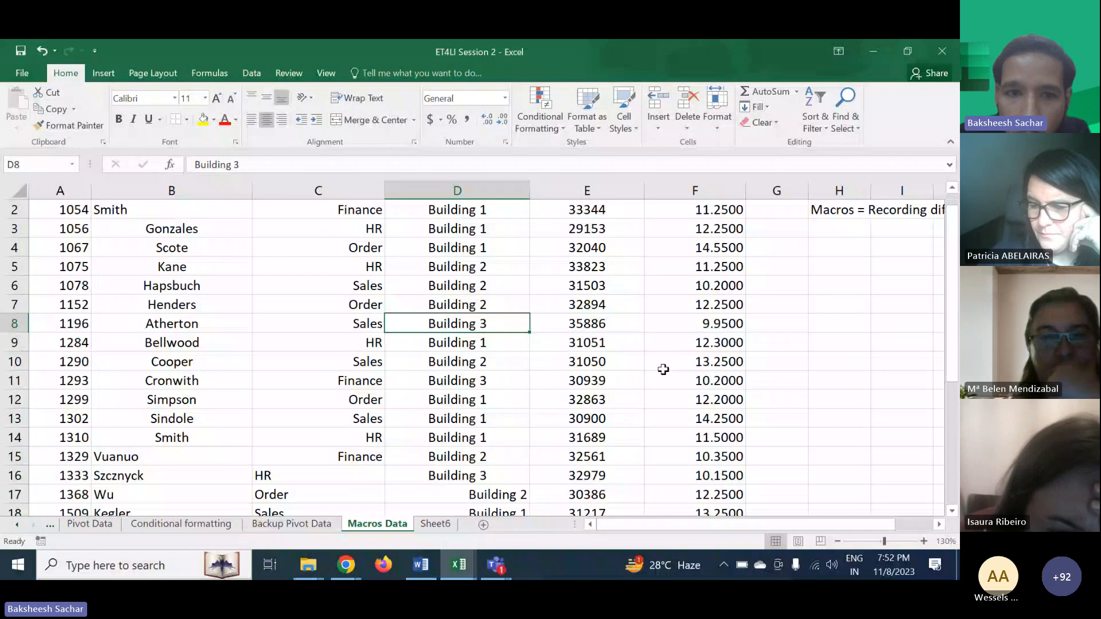
key(ctrl+l)
- Center-align the Department cells C4:C11
scroll(483, 381, up, 1)
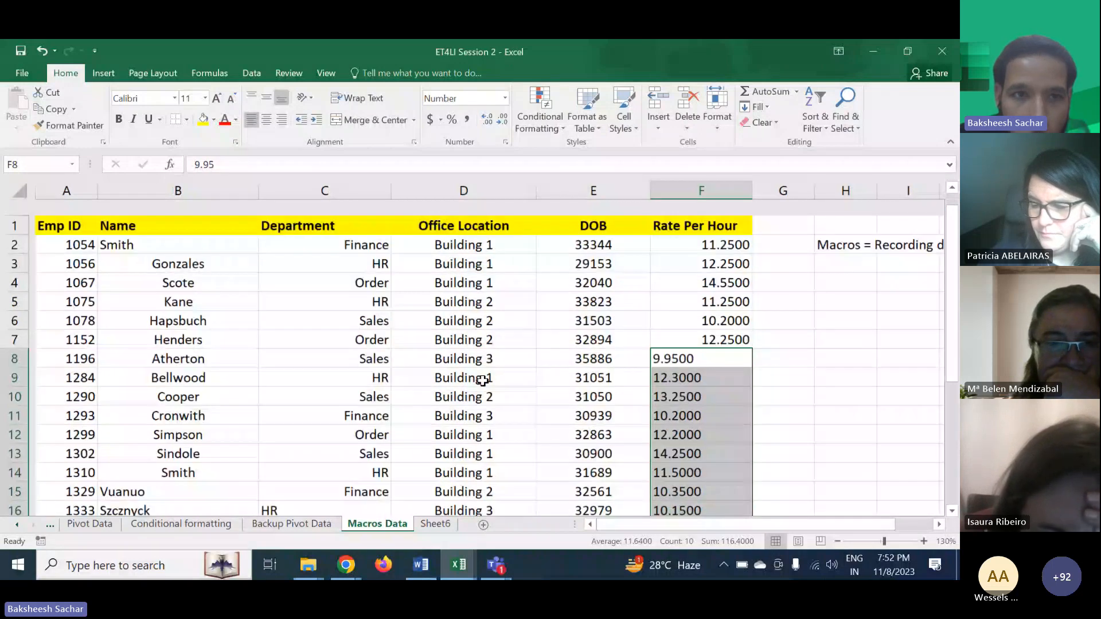
drag(318, 267, 318, 399)
key(ctrl+e)
click(461, 290)
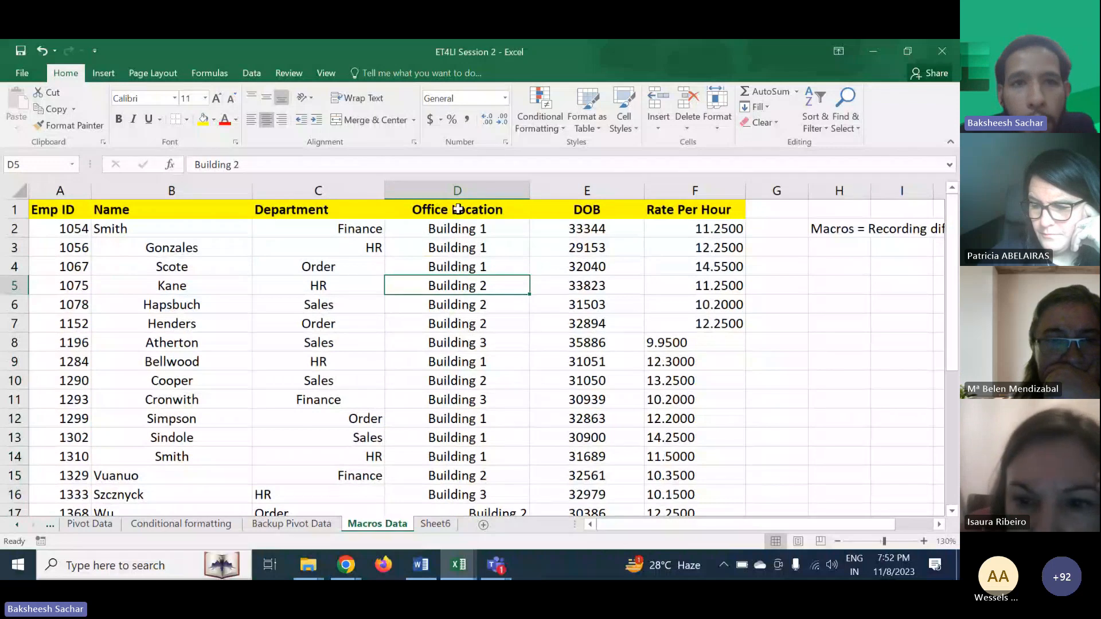
- Start recording a new macro from cell F7 and try naming it etli 2
click(325, 73)
click(646, 323)
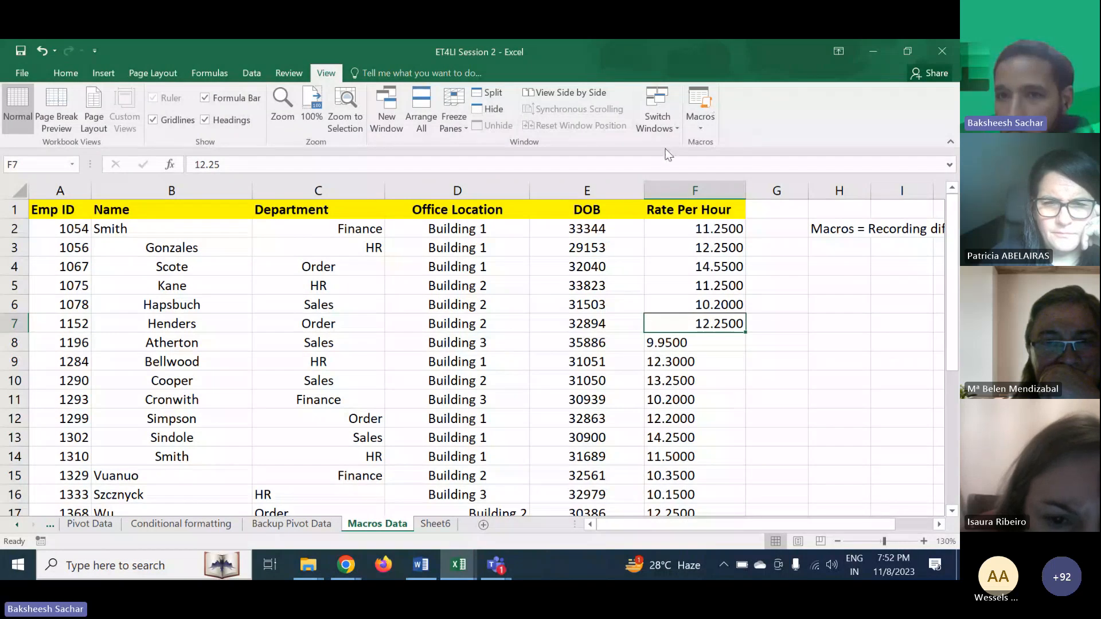
click(702, 129)
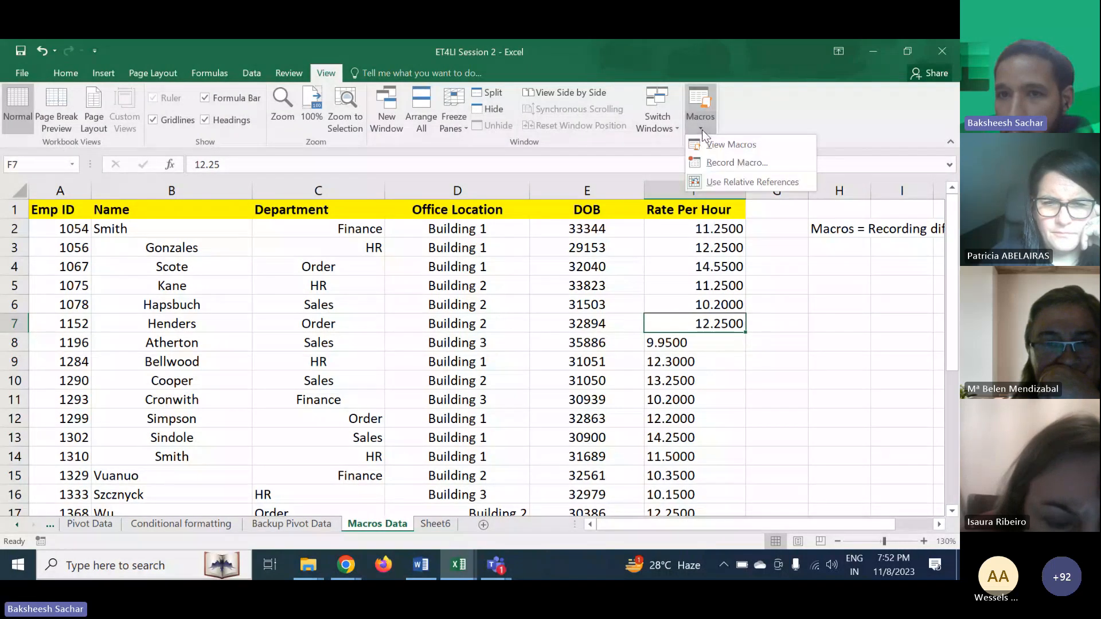
click(720, 161)
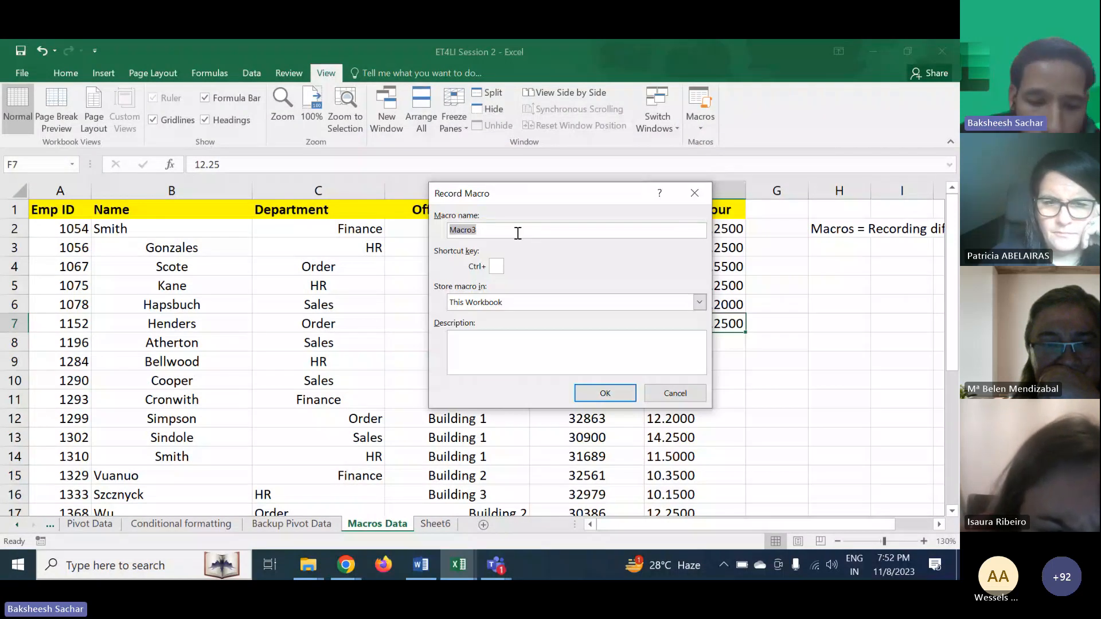
text(etli)
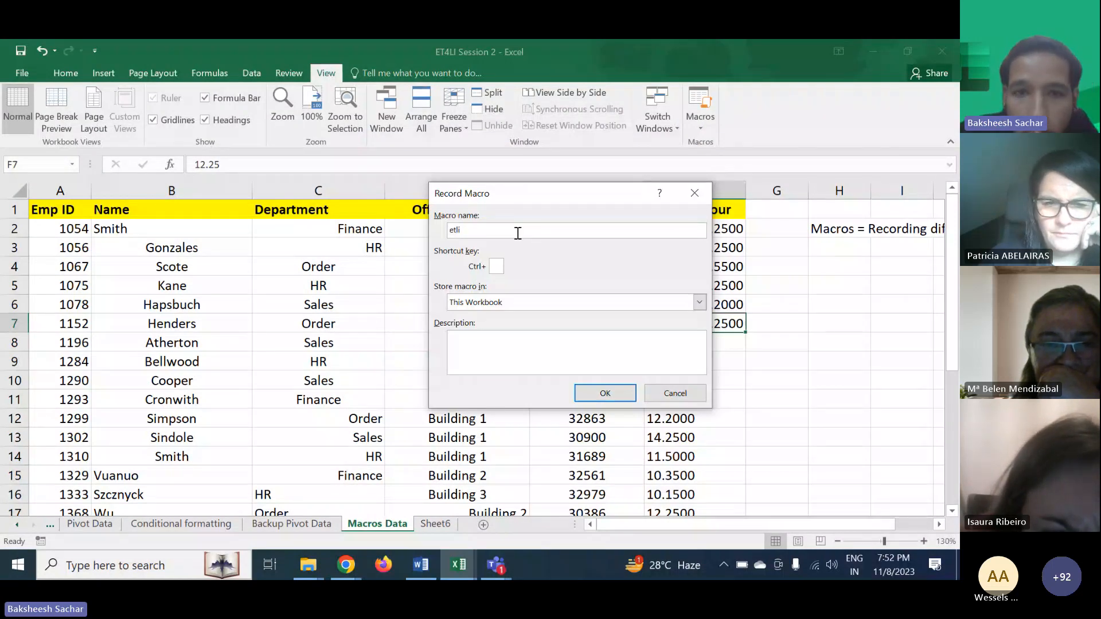
text( 2)
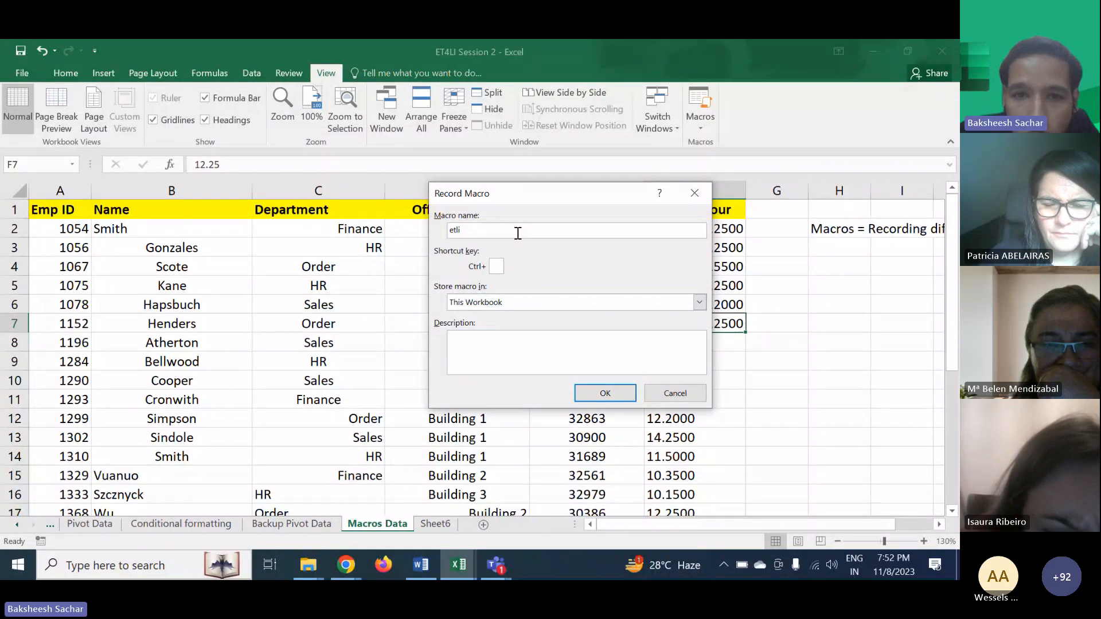
text( 2)
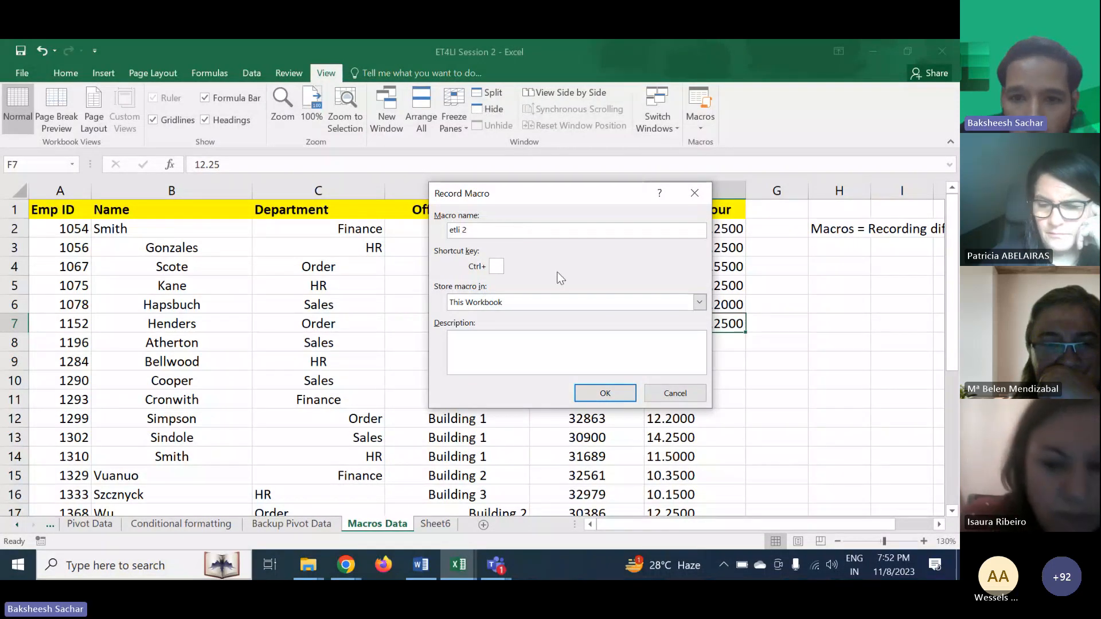
click(588, 394)
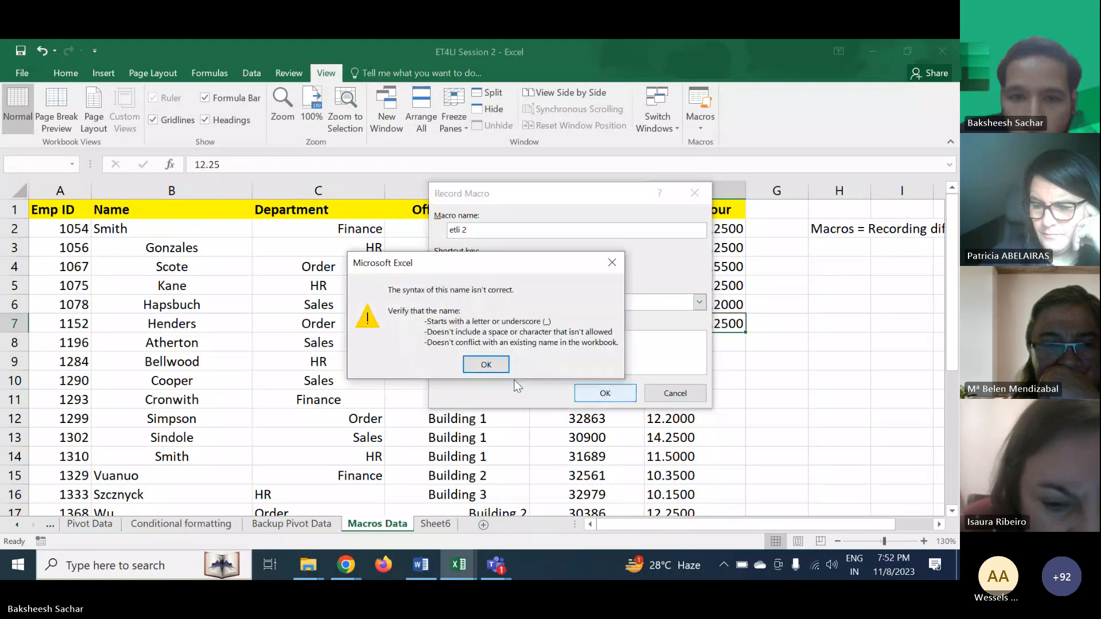
click(485, 364)
- Try renaming the macro ETLI, declining to replace the existing ETLI macro
click(503, 230)
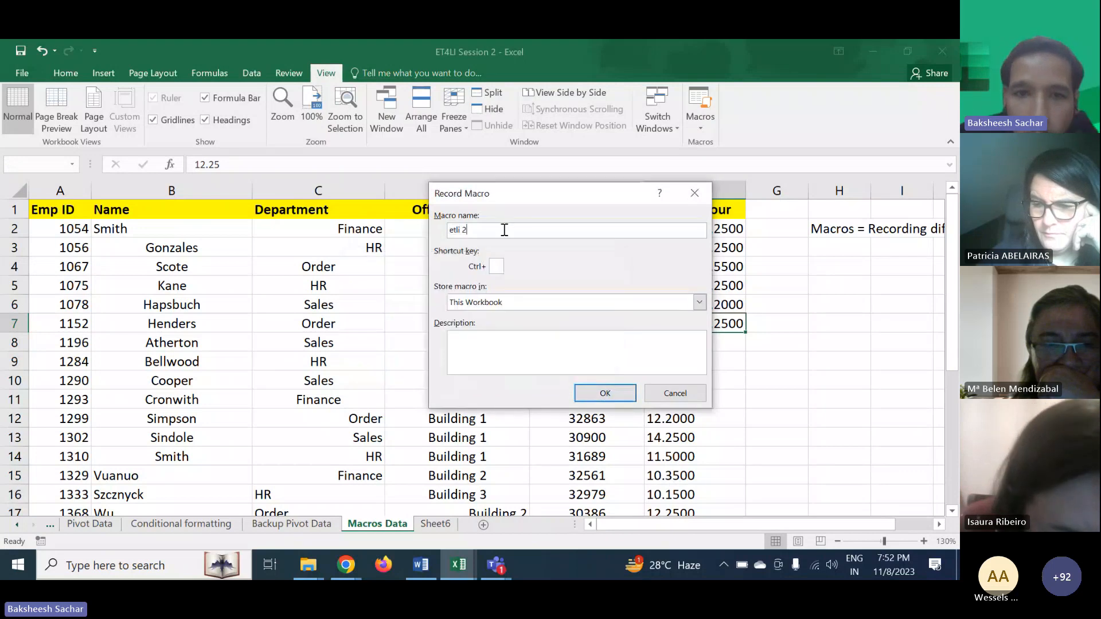
key(BackSpace)
key(BackSpace)
key(BackSpace)
key(BackSpace)
text(E)
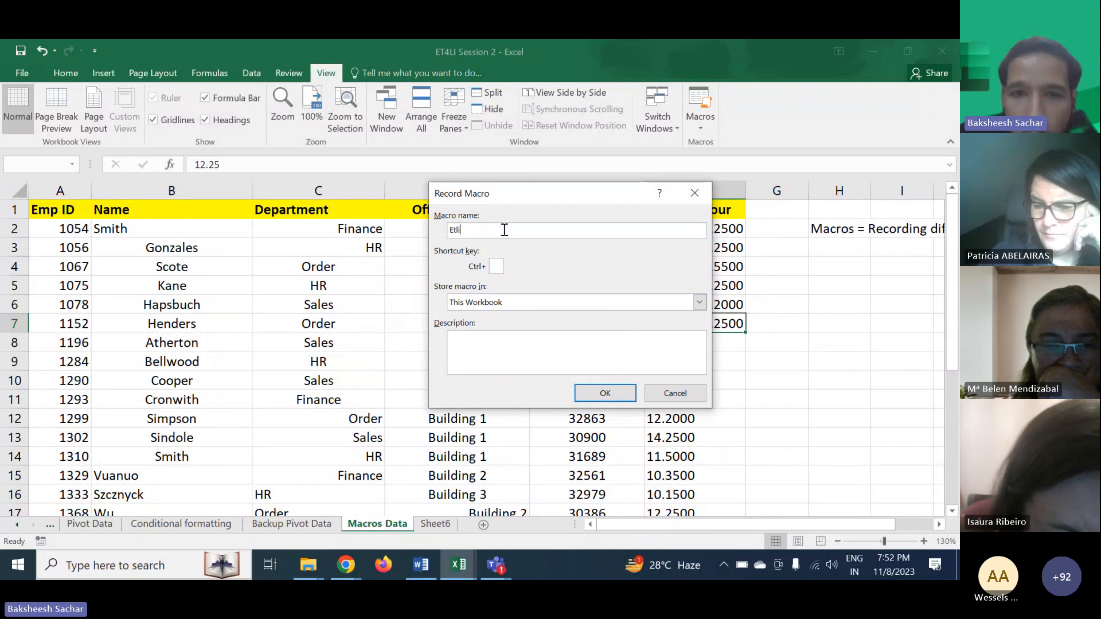
key(Return)
key(Return)
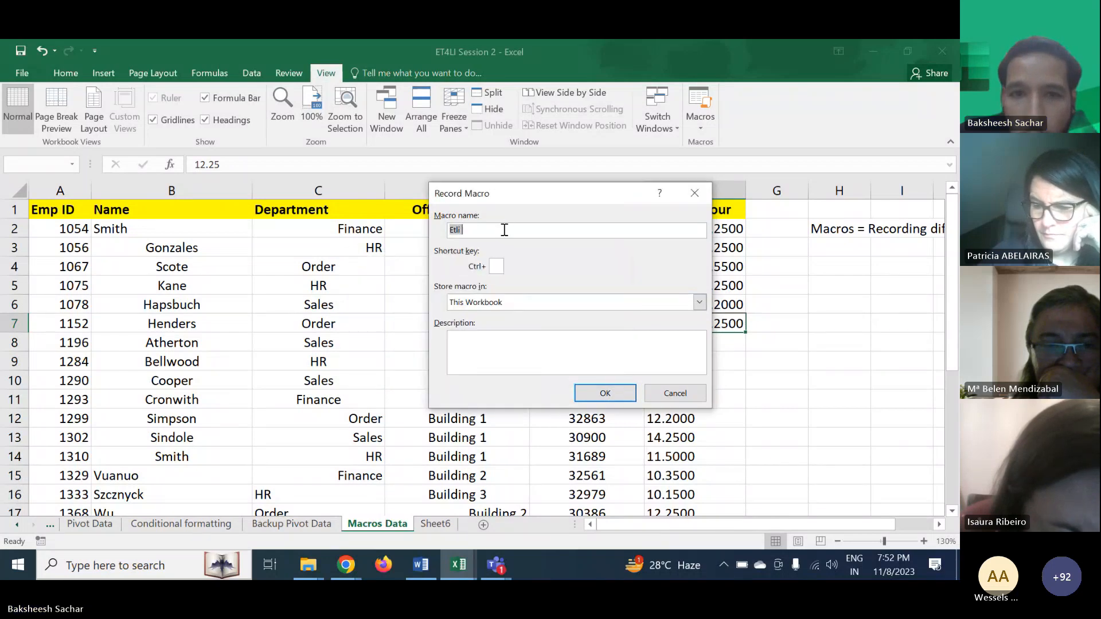
text(ETLI)
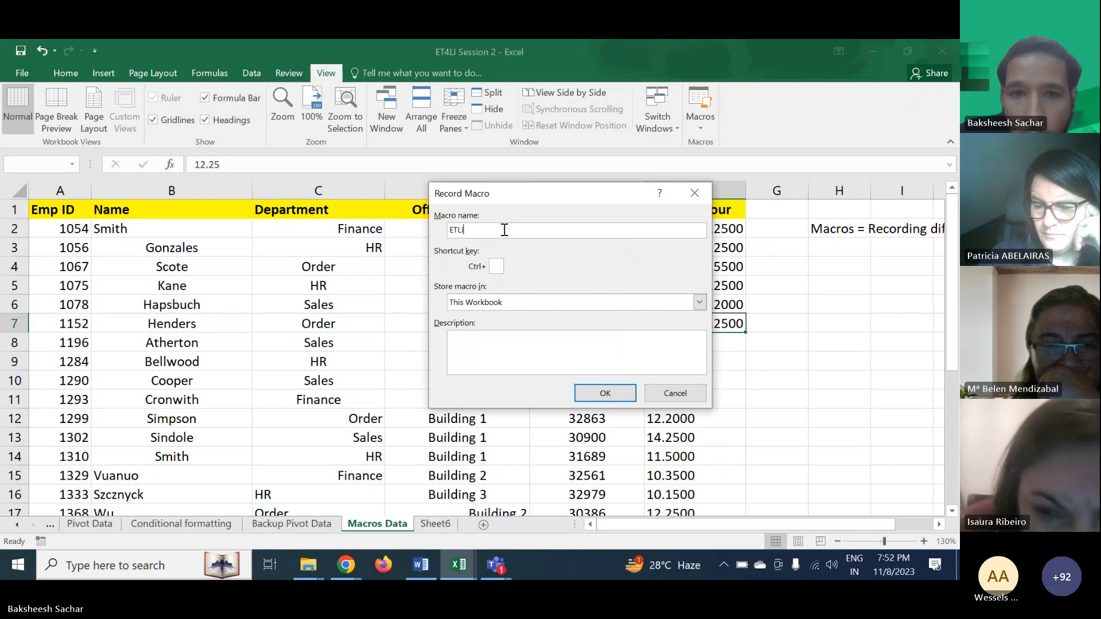
key(Return)
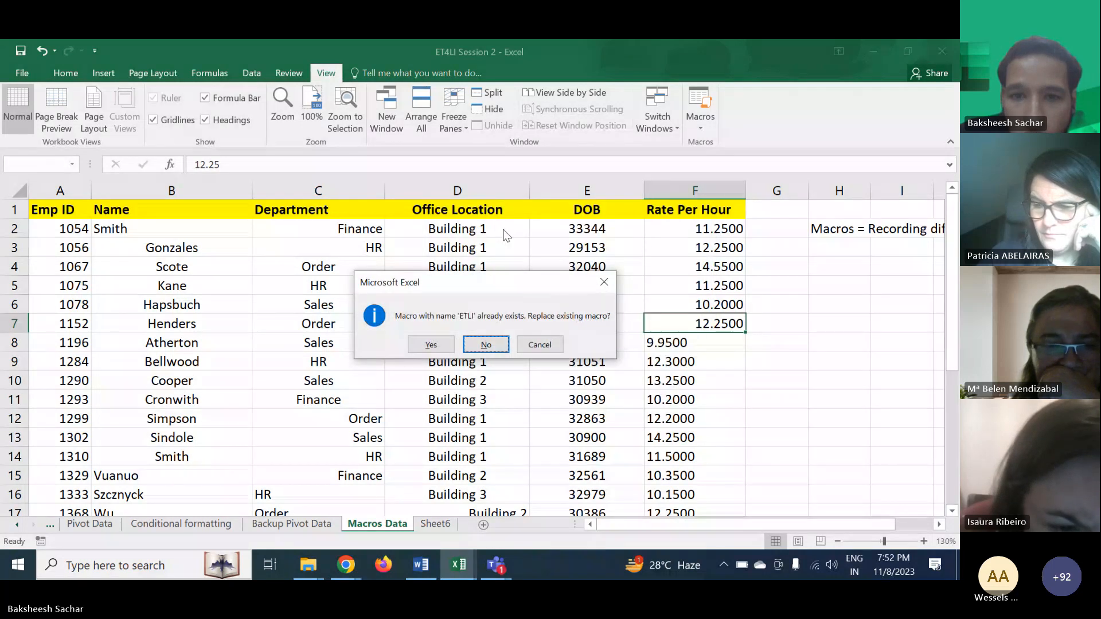
key(Return)
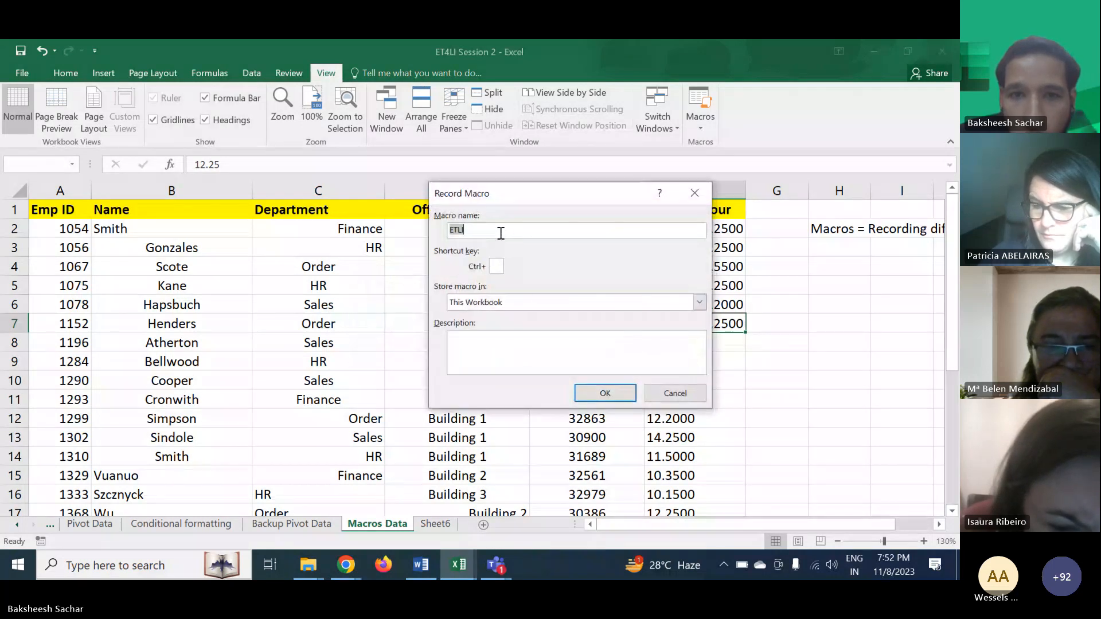
- Name the macro ETLII and start recording
click(501, 233)
text(I)
key(Return)
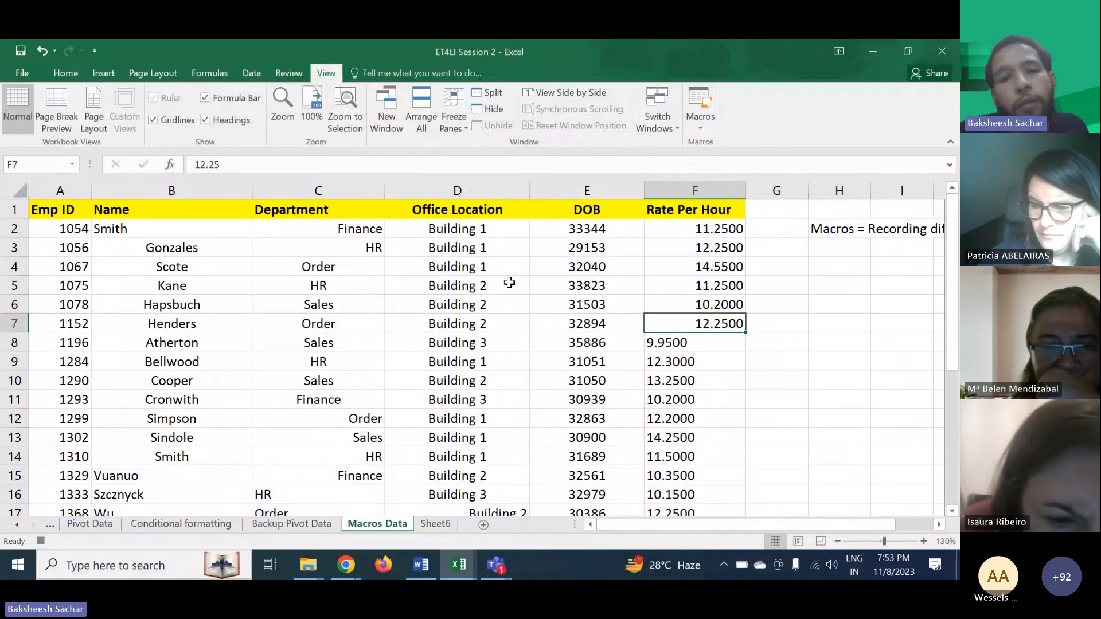
- Center-align the whole Rate Per Hour column F
click(699, 133)
click(700, 133)
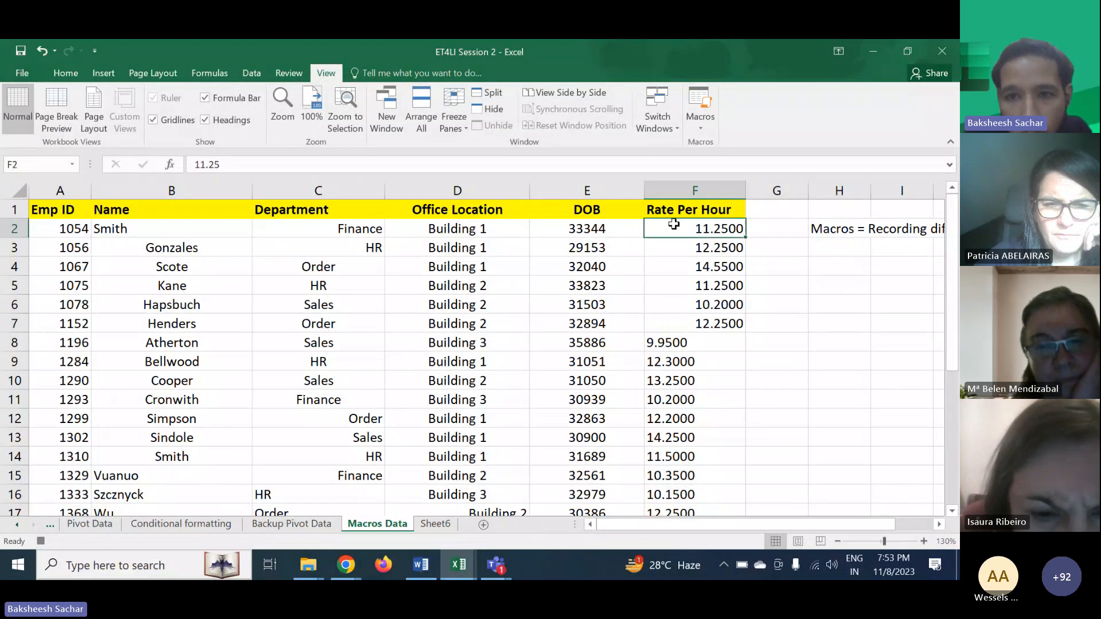
click(688, 190)
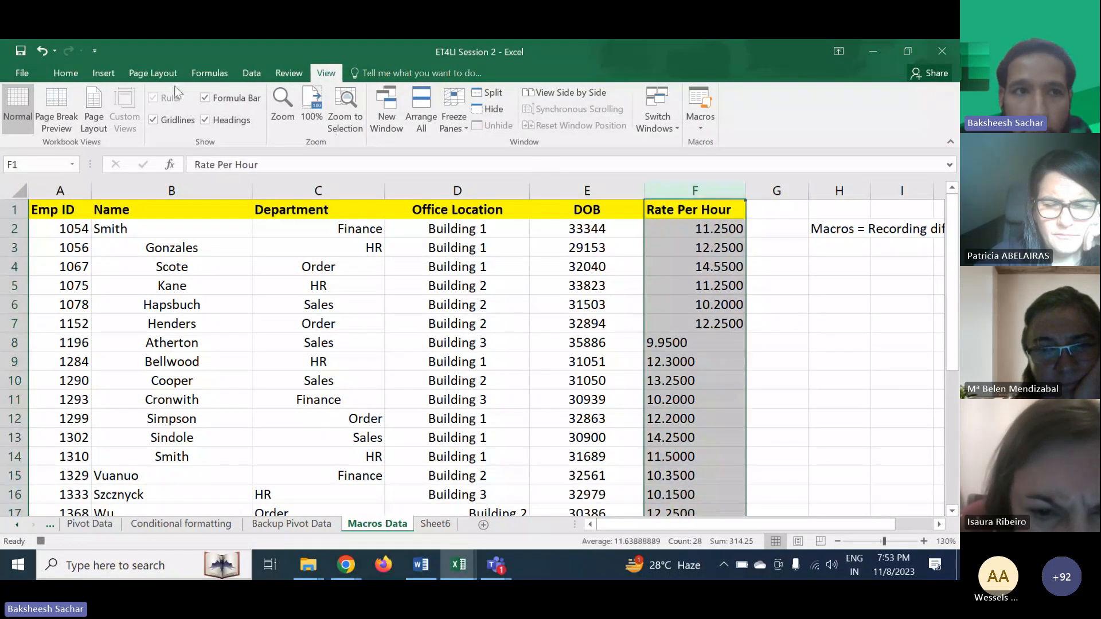
click(66, 72)
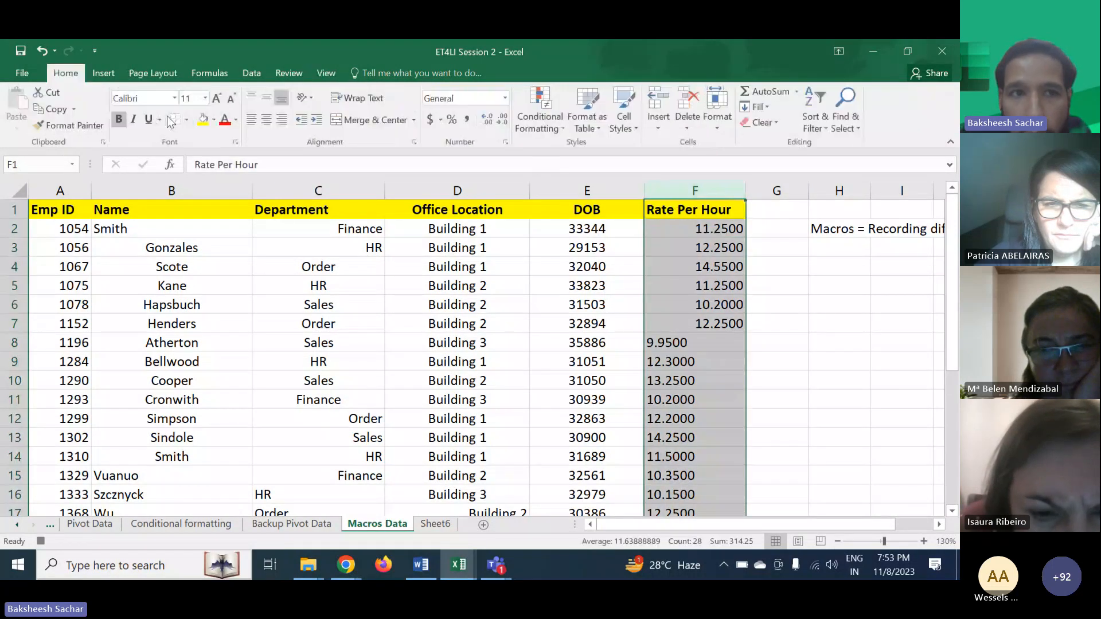
click(266, 119)
- Right-align the Department column C and center-align the Name column B
click(314, 191)
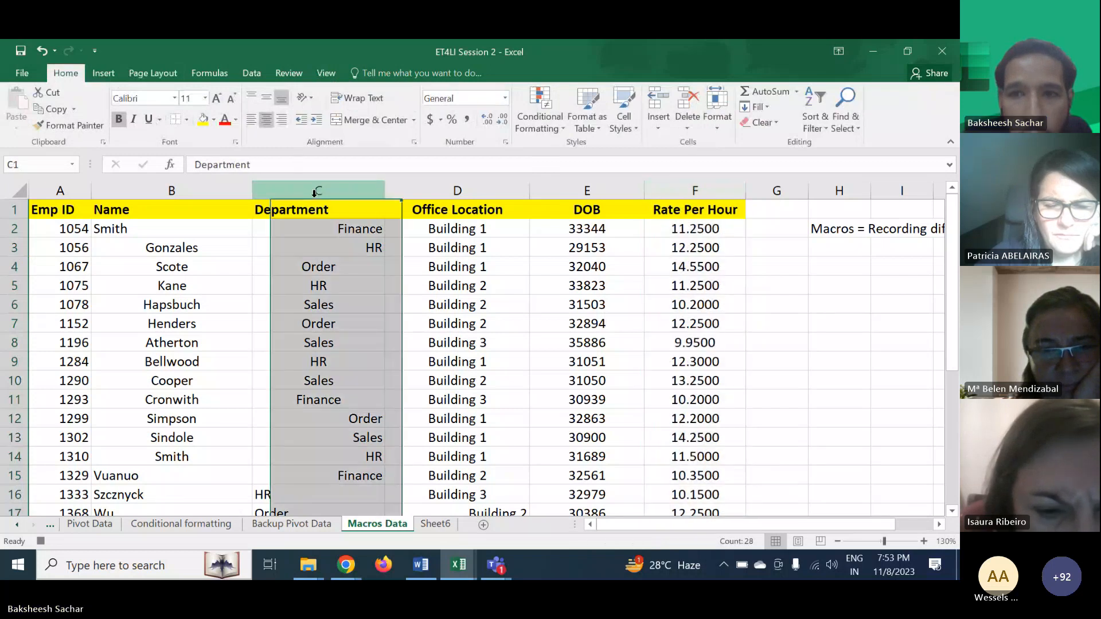
click(279, 123)
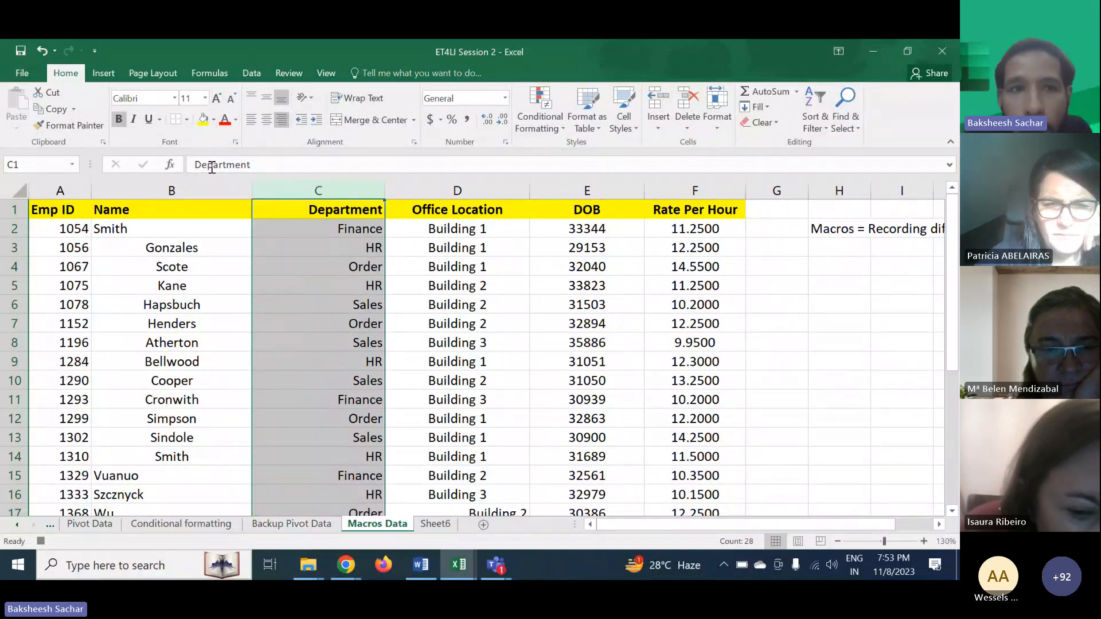
click(172, 191)
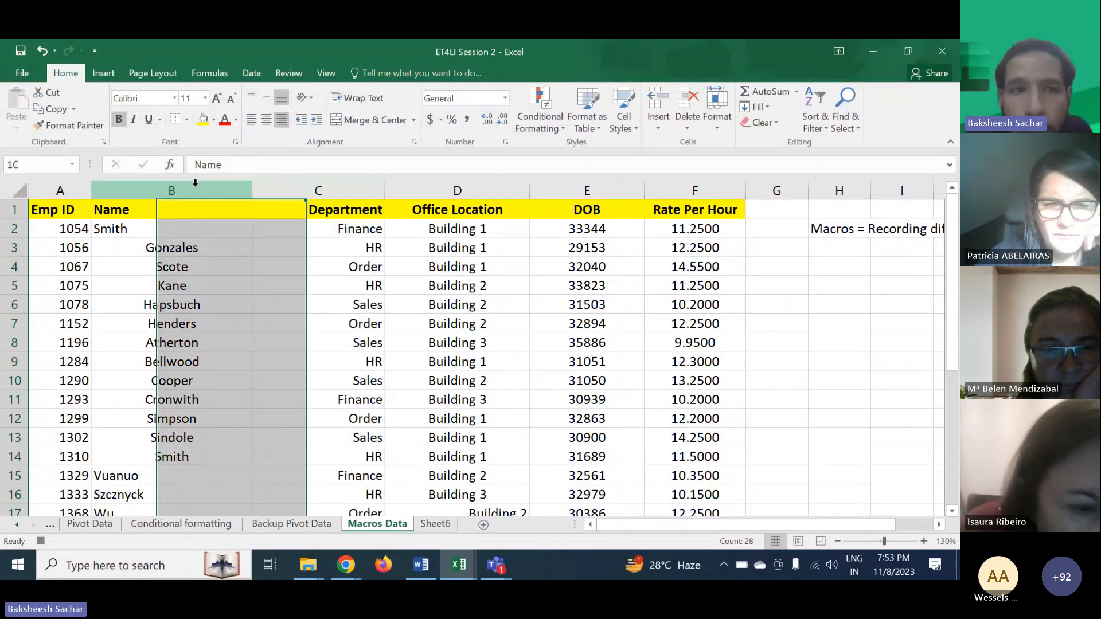
click(265, 123)
- Left-align the Office Location column D
scroll(568, 320, down, 5)
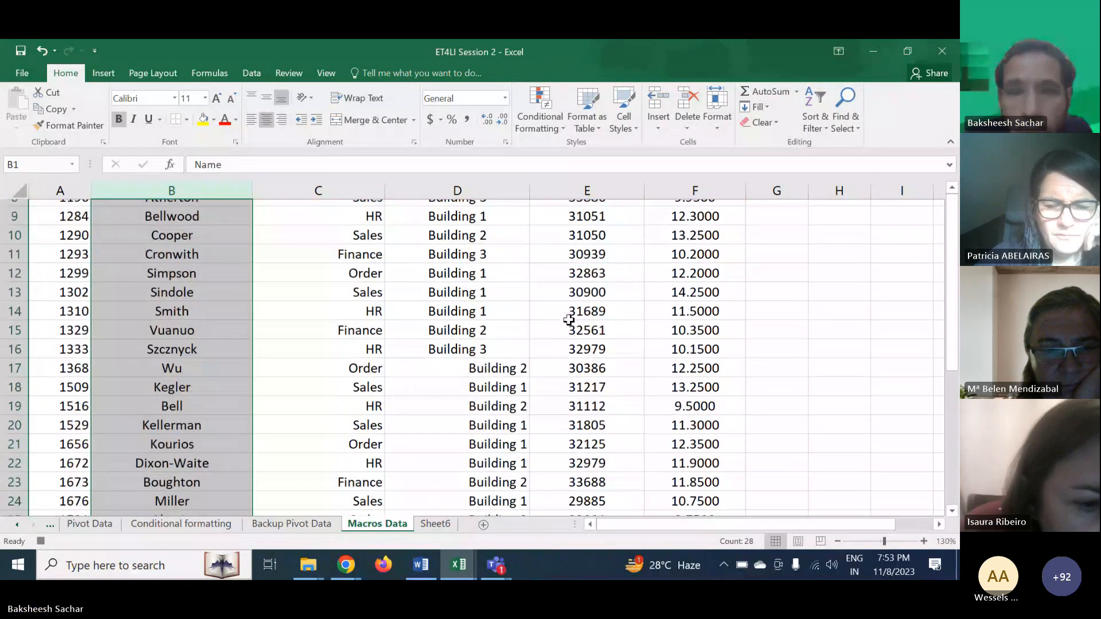
scroll(569, 320, up, 2)
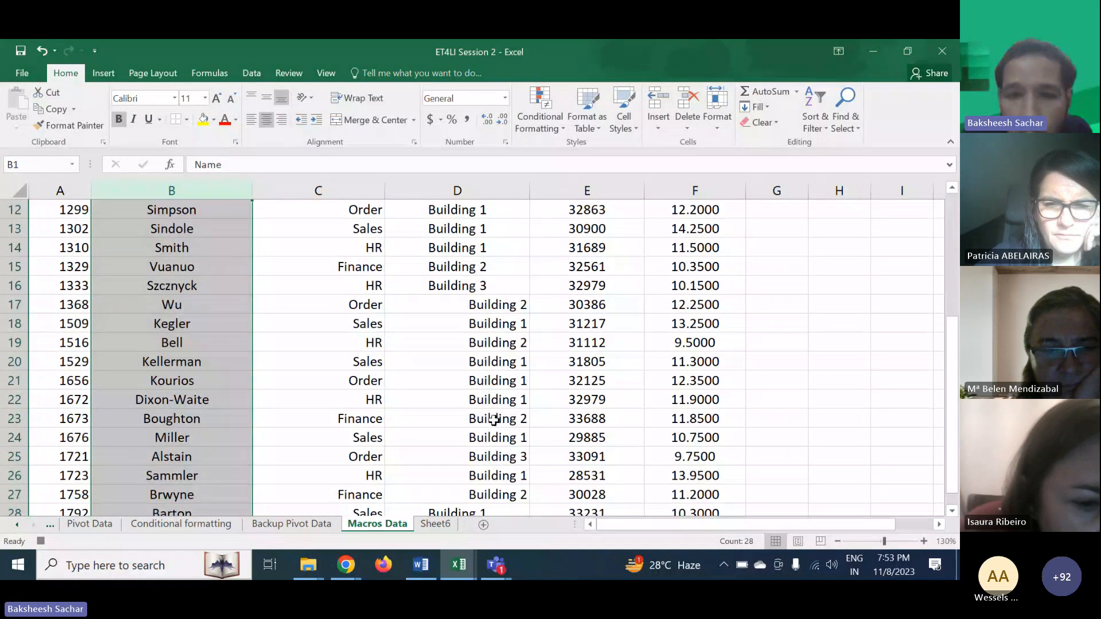
scroll(497, 329, up, 4)
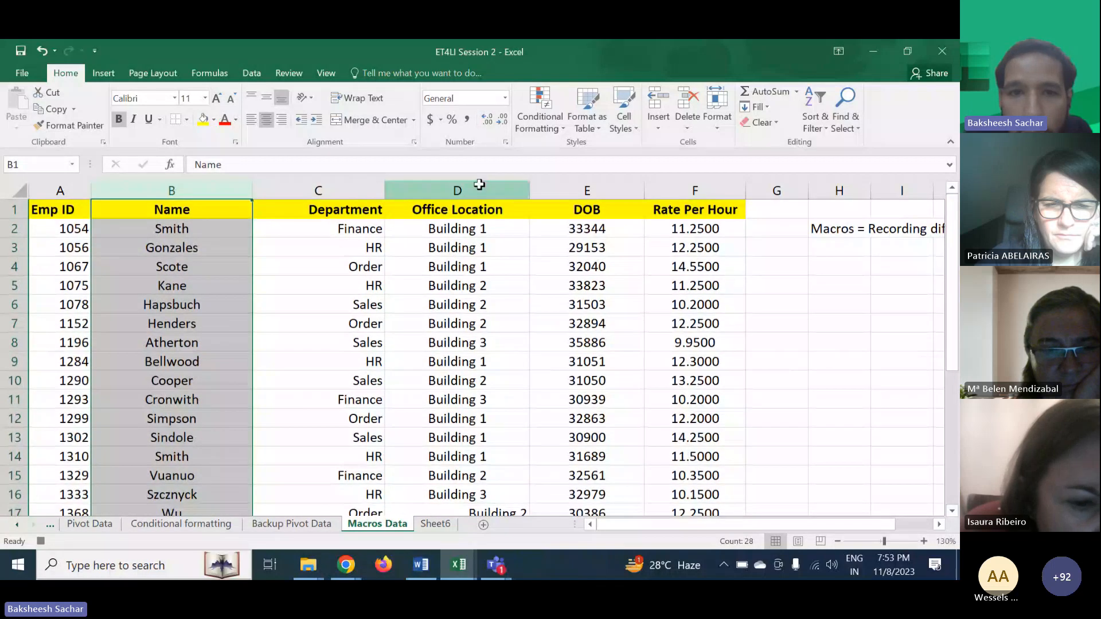
click(479, 185)
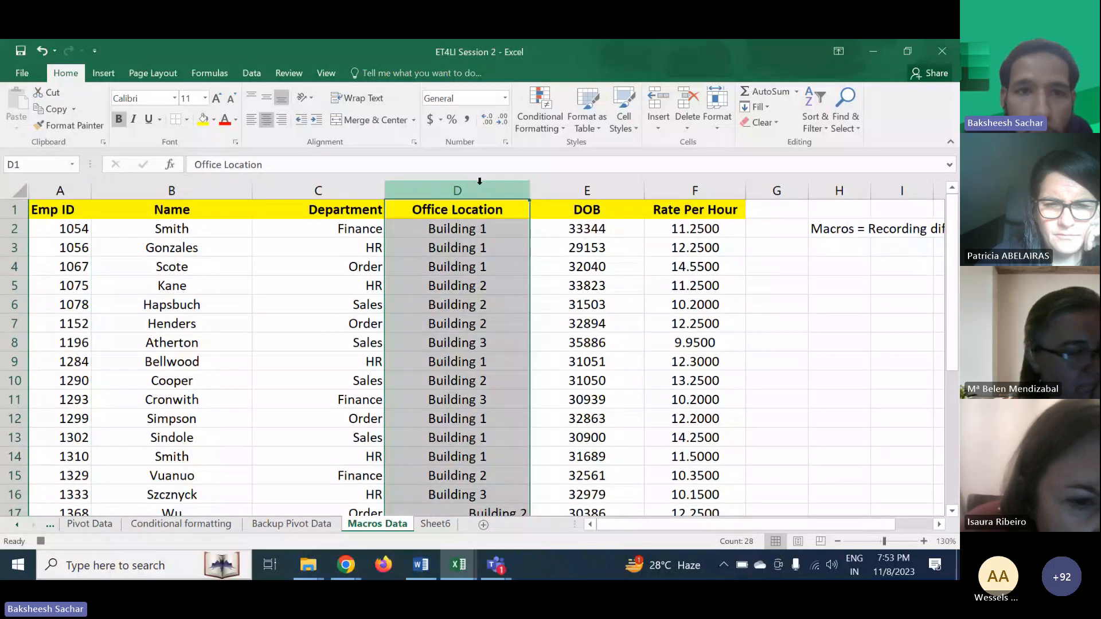
click(252, 120)
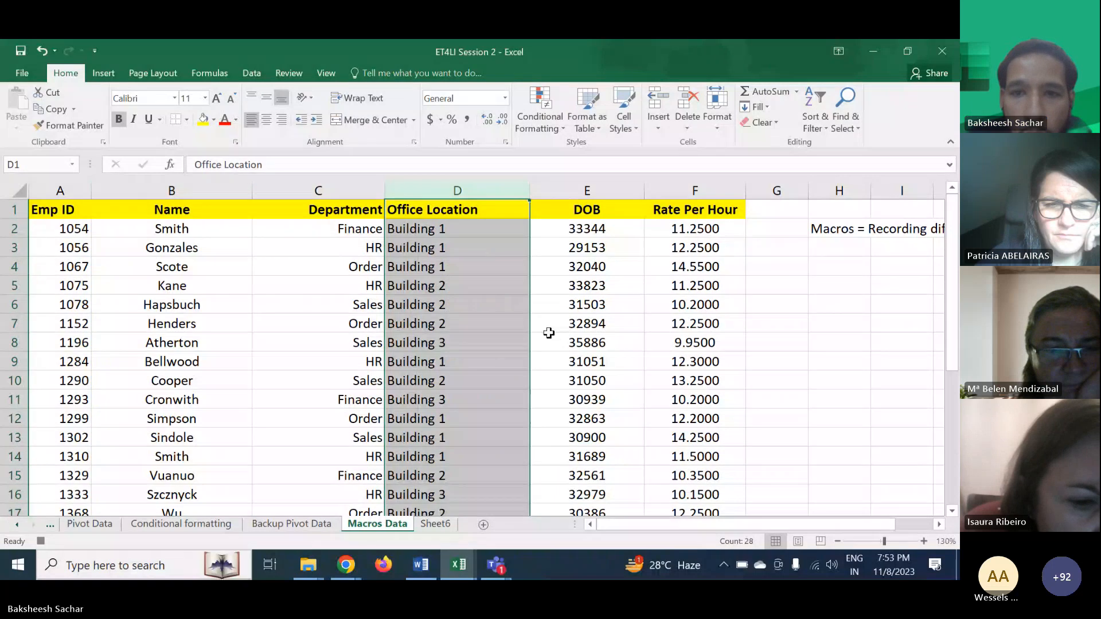
- Format the DOB cells E2:E28 as Date with the long weekday, month day, year type
drag(595, 228, 593, 485)
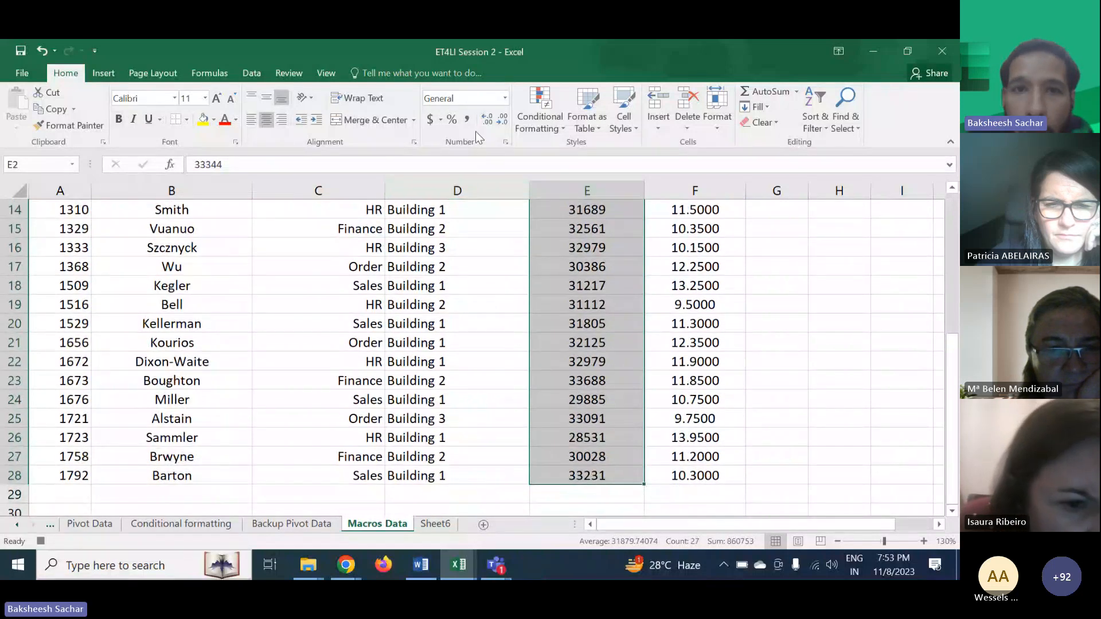
click(505, 141)
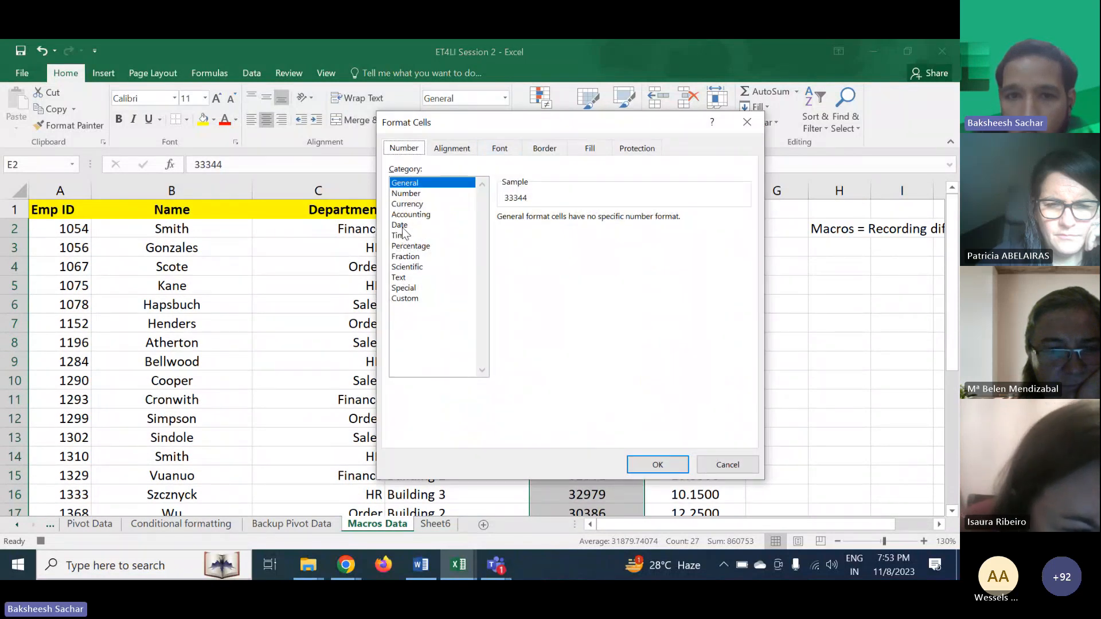
click(400, 226)
click(405, 184)
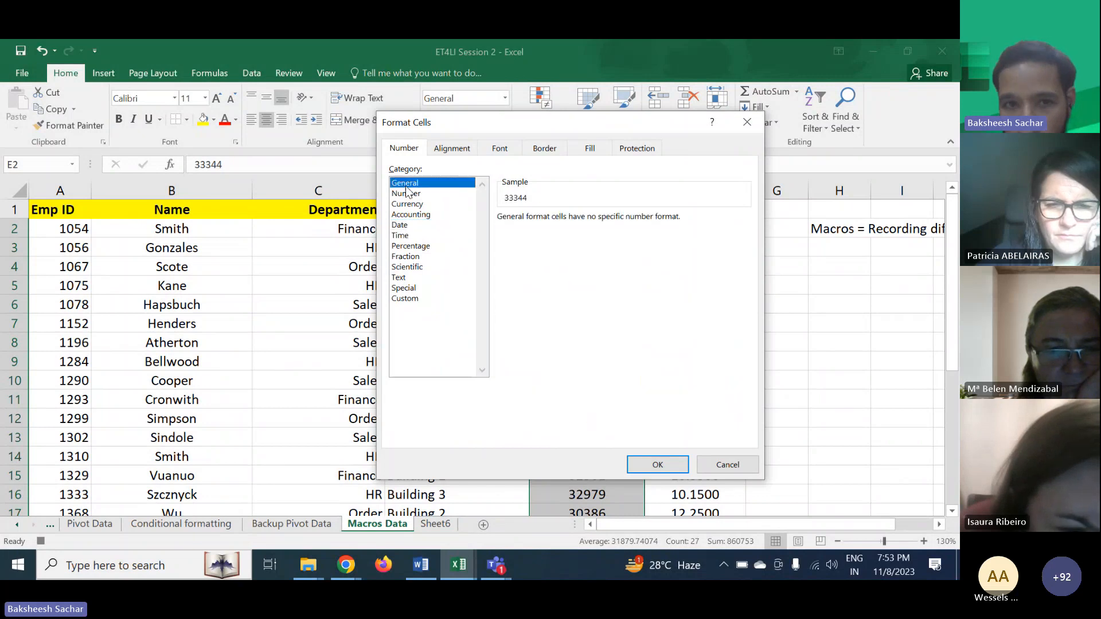
click(403, 226)
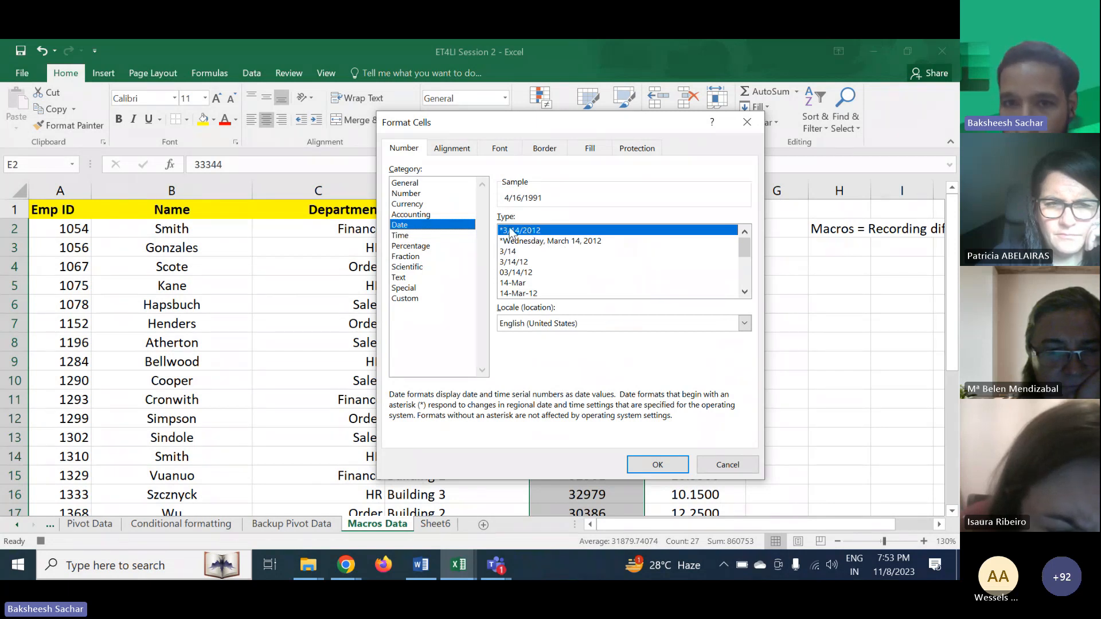
click(537, 242)
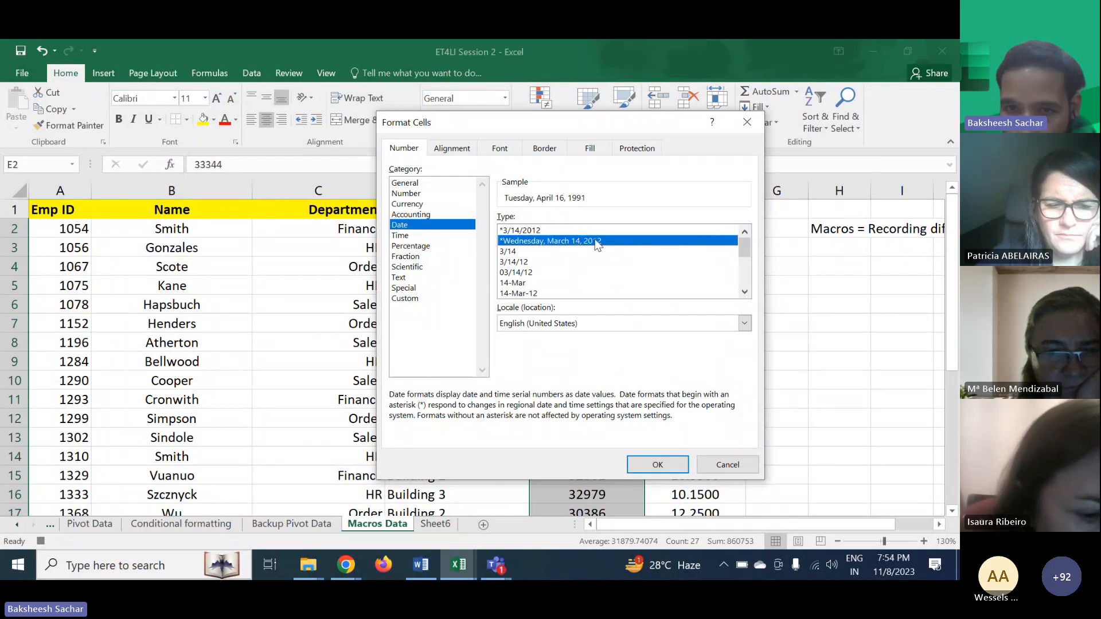
click(659, 465)
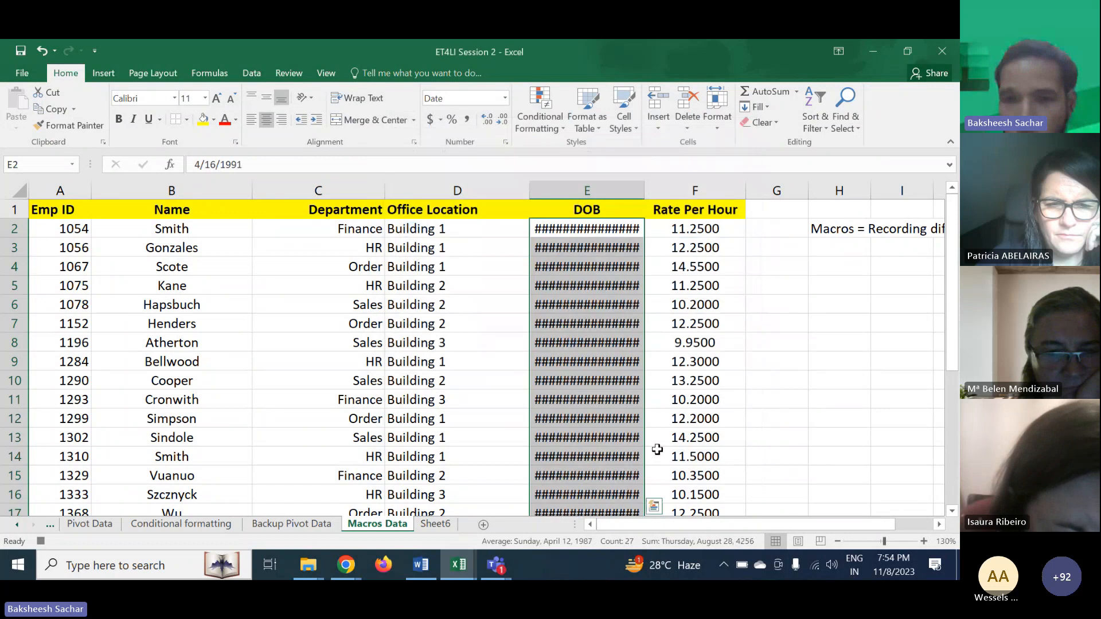
- Widen column E so the full dates fit, then select cell D6
drag(645, 188, 744, 185)
scroll(588, 453, down, 2)
scroll(589, 452, down, 3)
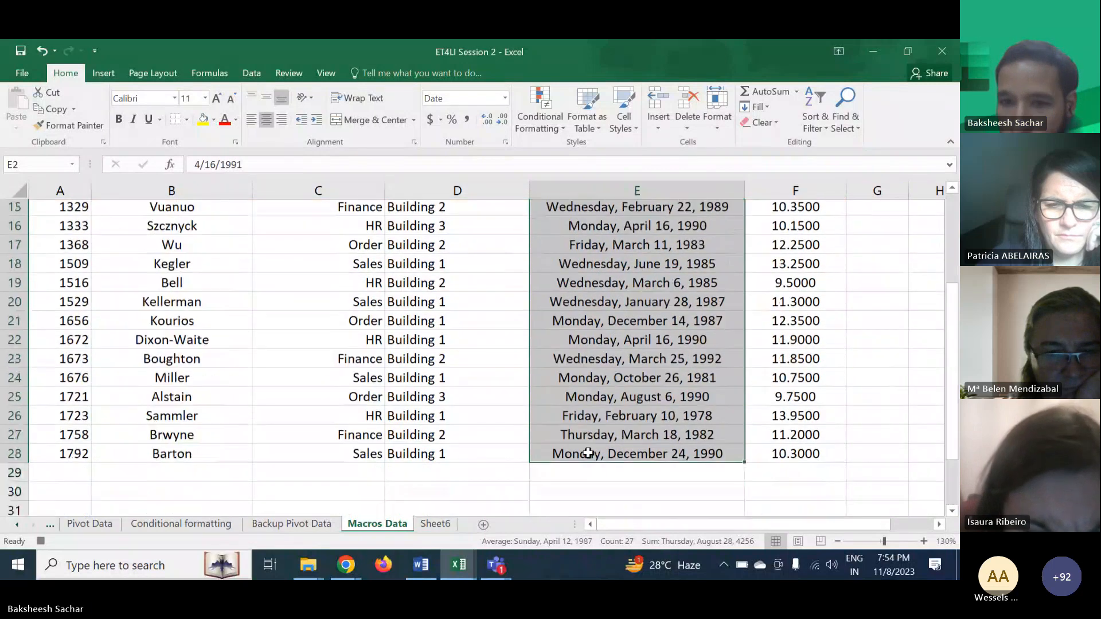
scroll(565, 381, up, 5)
click(510, 305)
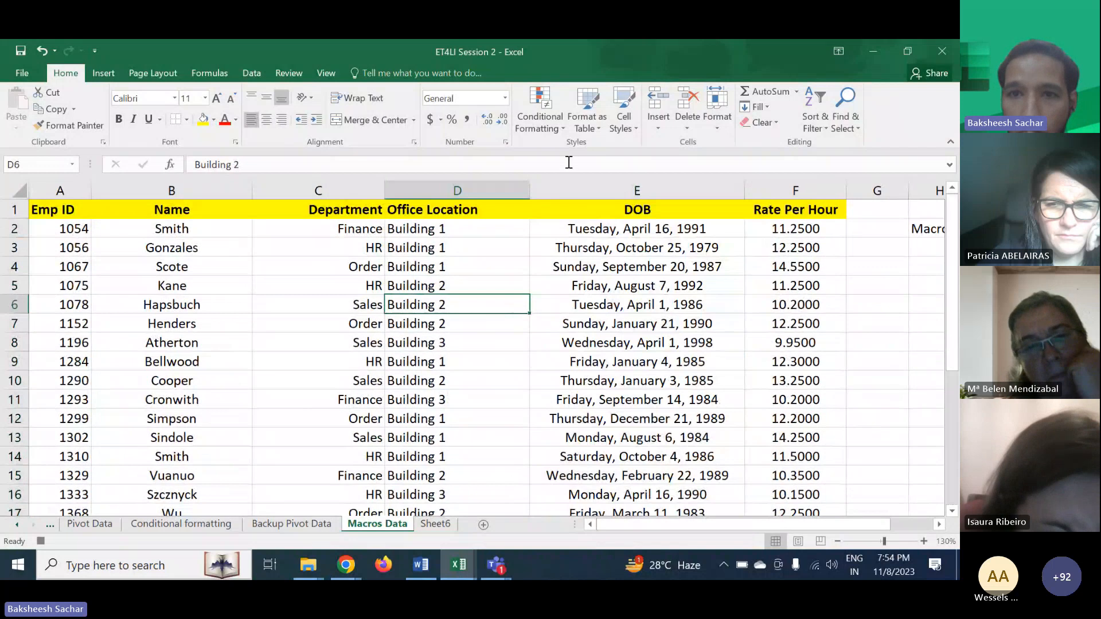
- Stop recording the macro
click(319, 76)
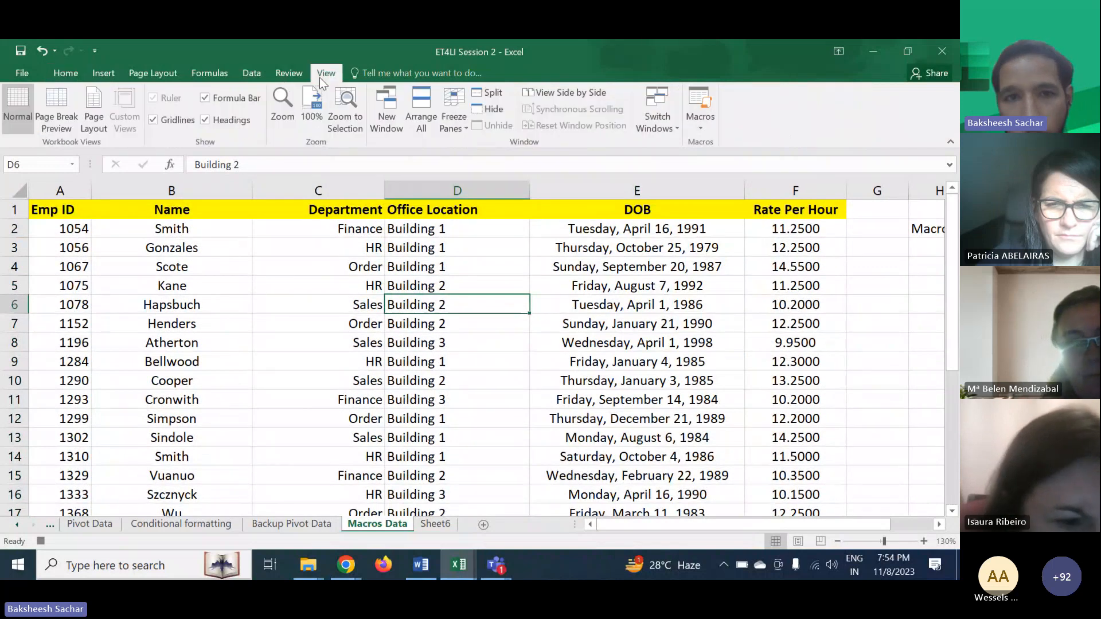
click(698, 118)
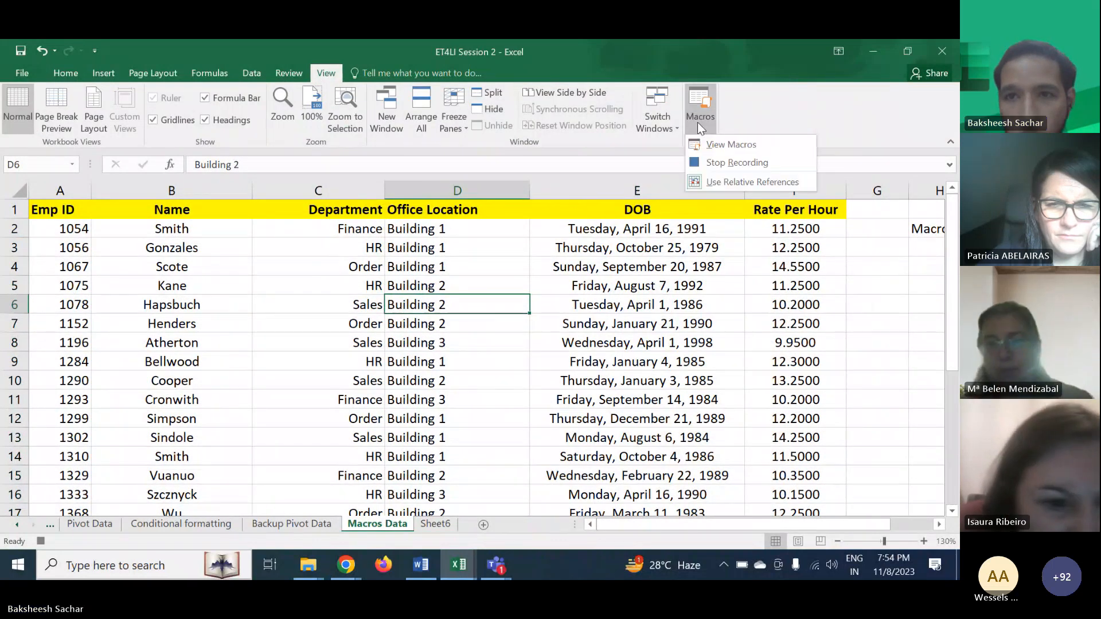
click(744, 162)
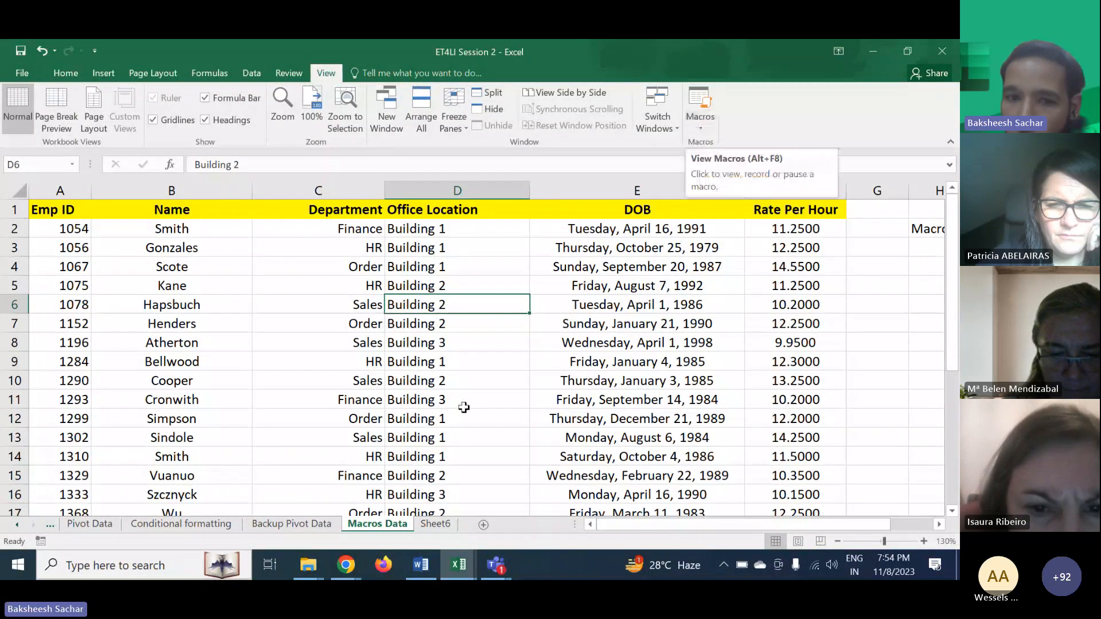
- On Sheet6, select the DOB cells and run the ETLII macro
click(434, 525)
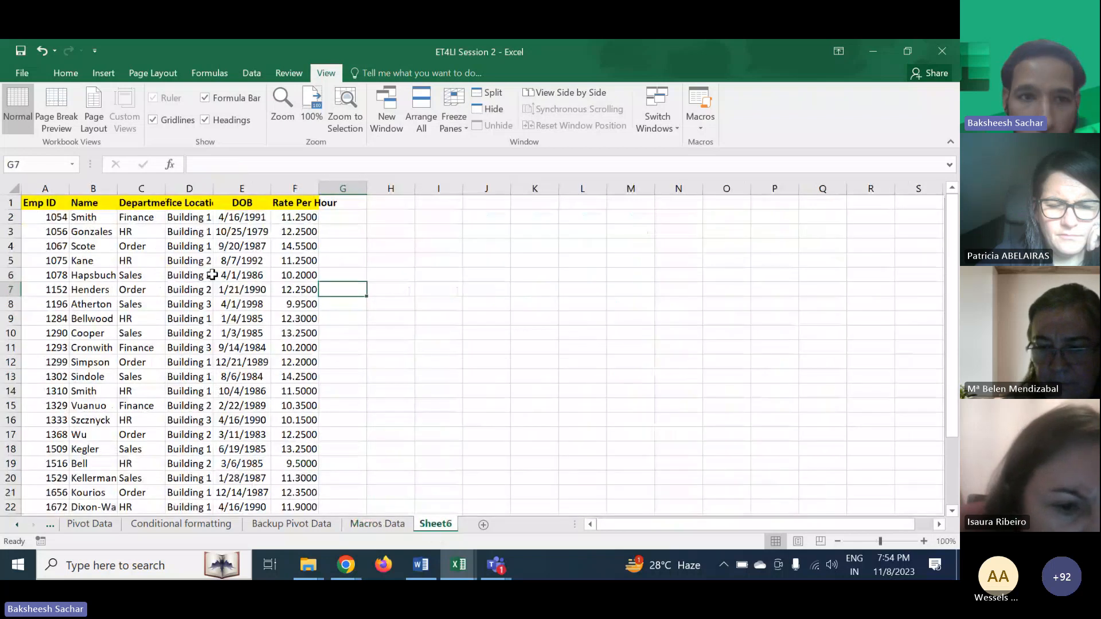
drag(246, 215, 237, 500)
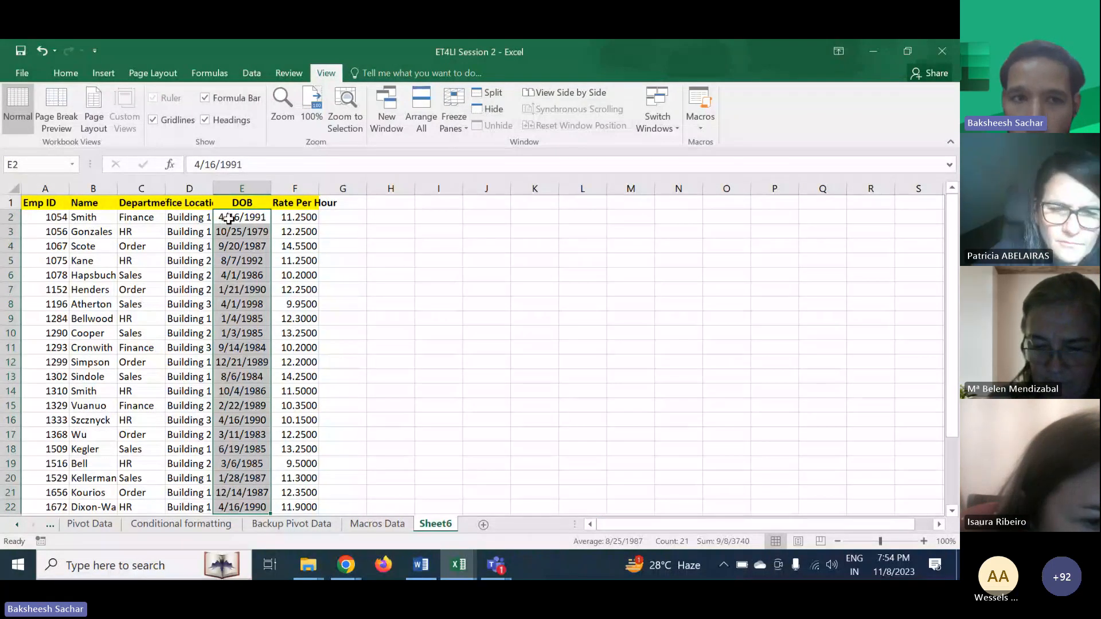
click(705, 122)
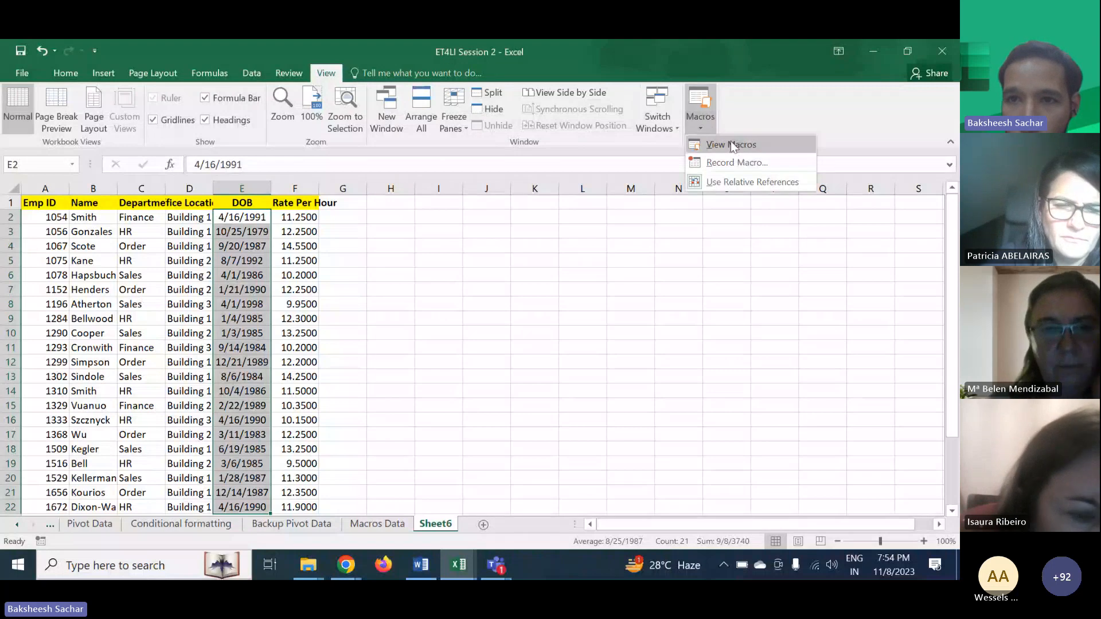
click(729, 125)
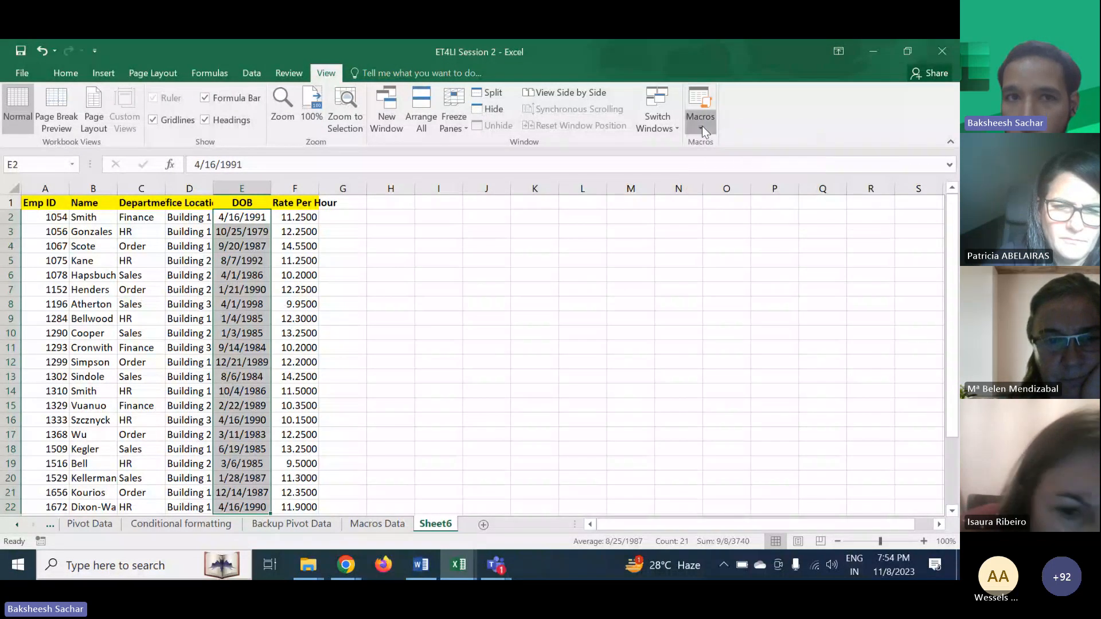
click(703, 129)
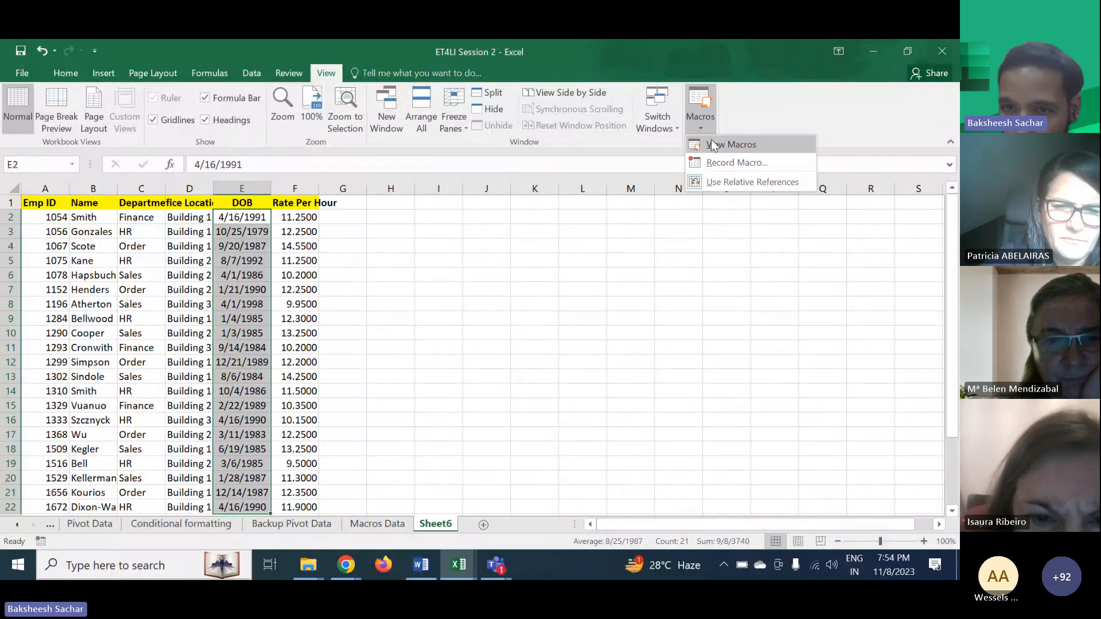
click(713, 144)
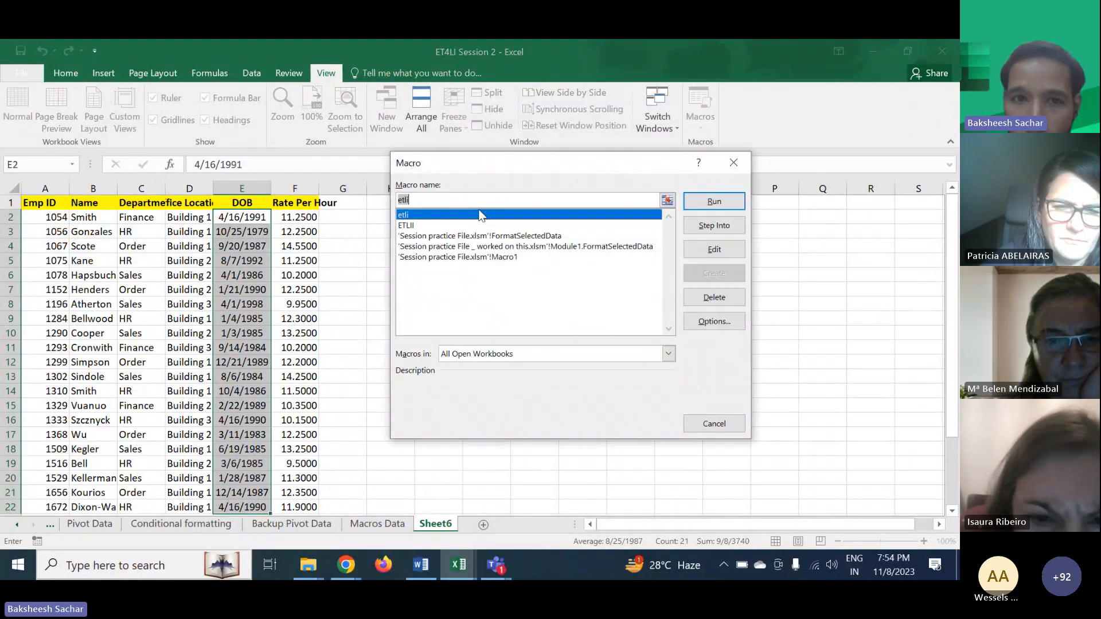
click(400, 226)
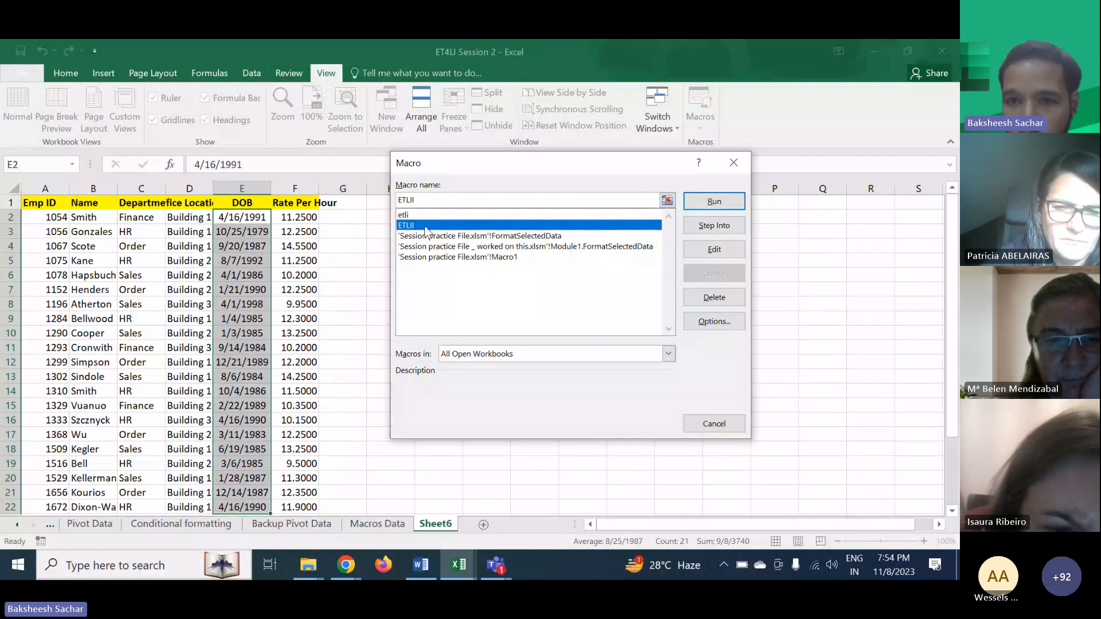
click(711, 201)
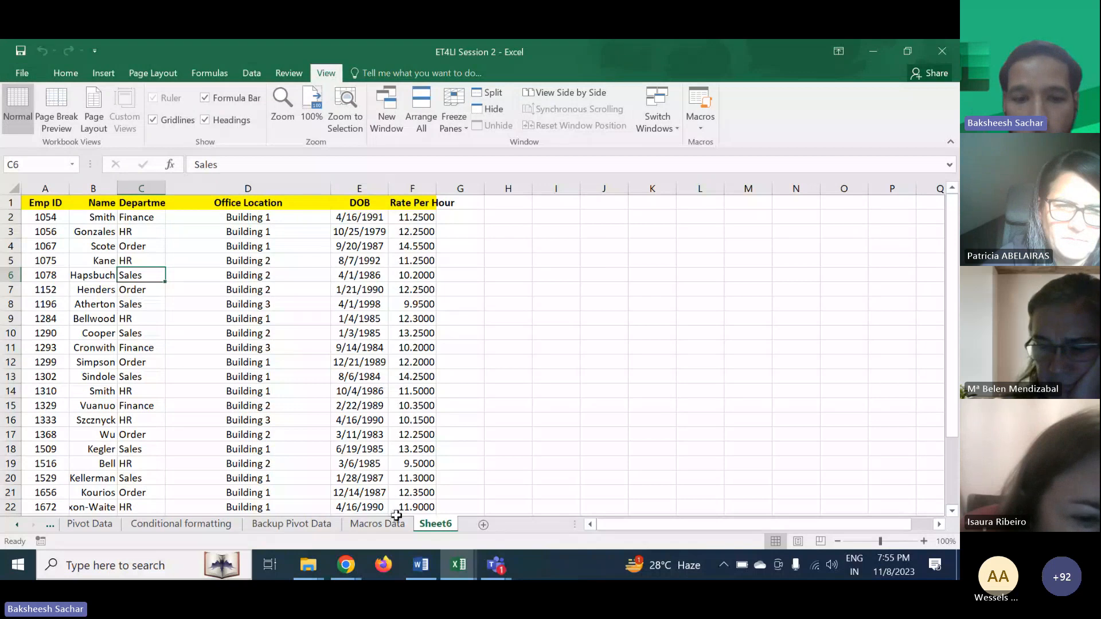
- Compare the formatted Macros Data sheet with the macro result on Sheet6
click(377, 524)
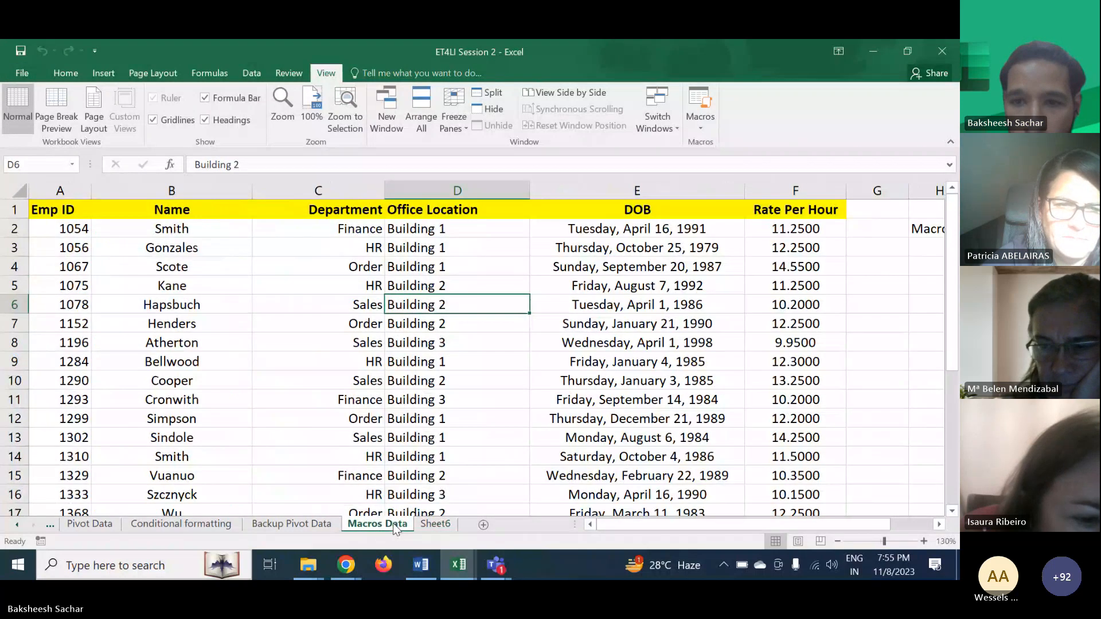
scroll(480, 427, down, 3)
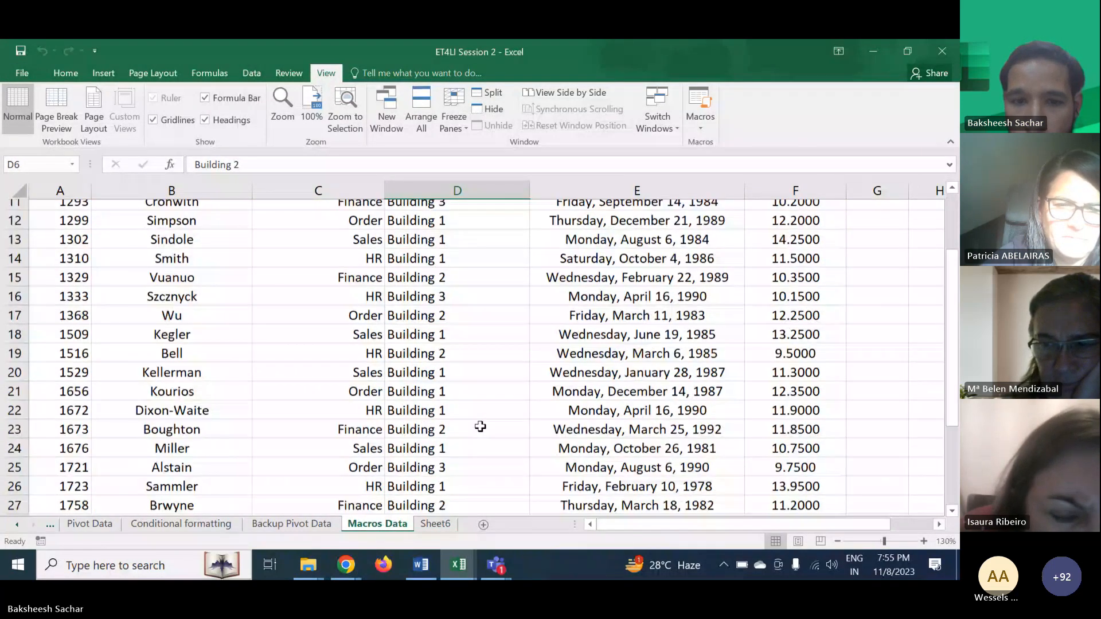
scroll(480, 427, up, 3)
click(435, 524)
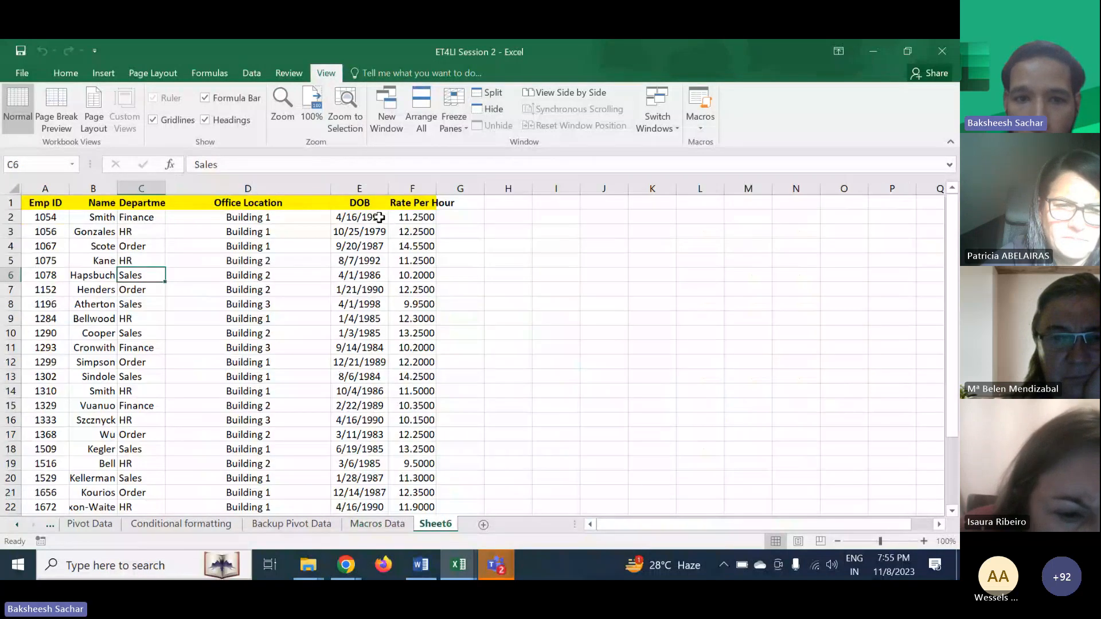
- Format Sheet6's DOB cells E2:E28 as Date with the long weekday, month day, year type
drag(376, 217, 373, 492)
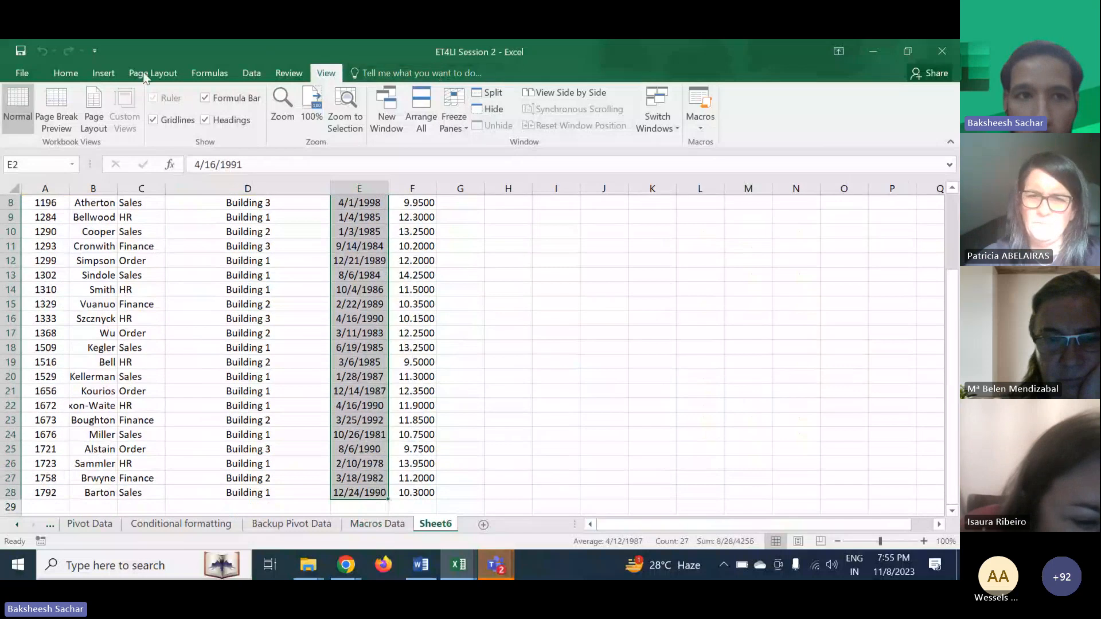
click(63, 74)
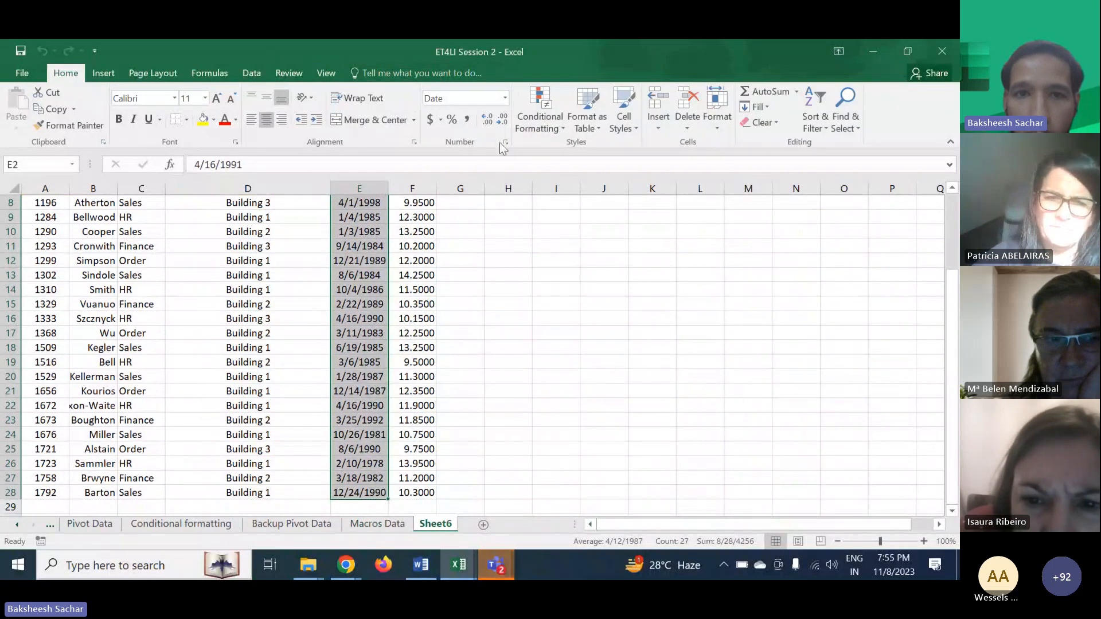
click(507, 141)
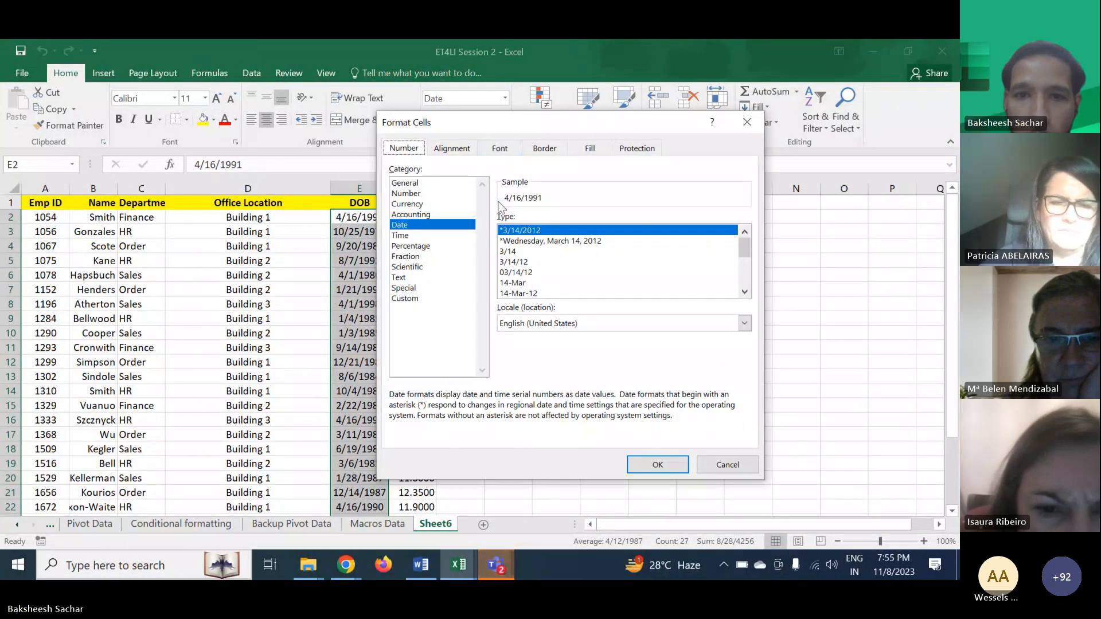
click(513, 242)
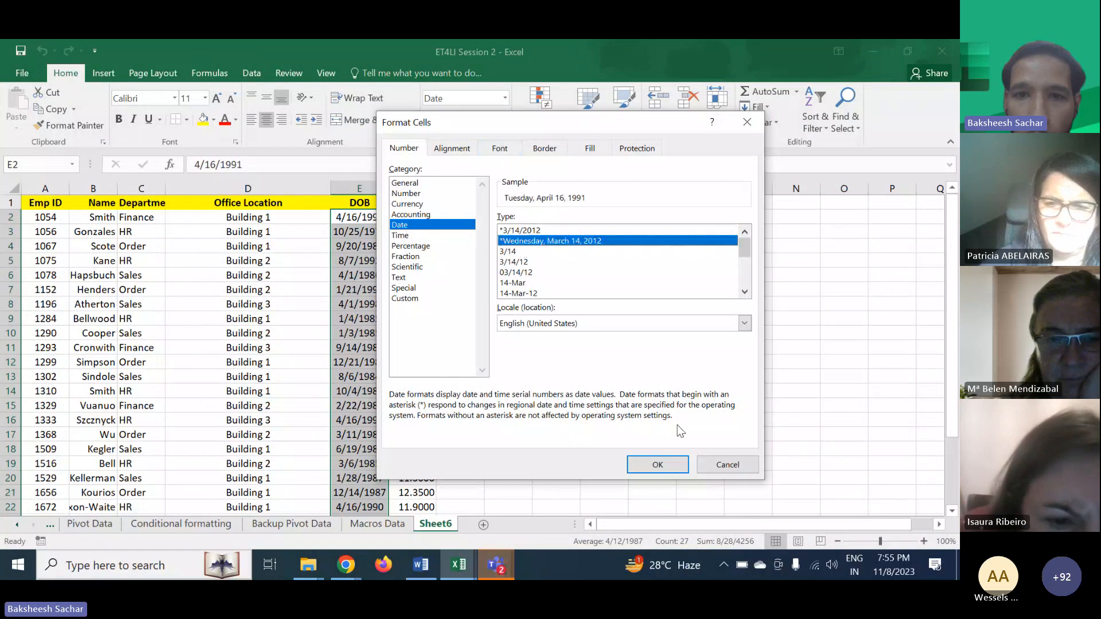
click(658, 465)
click(568, 310)
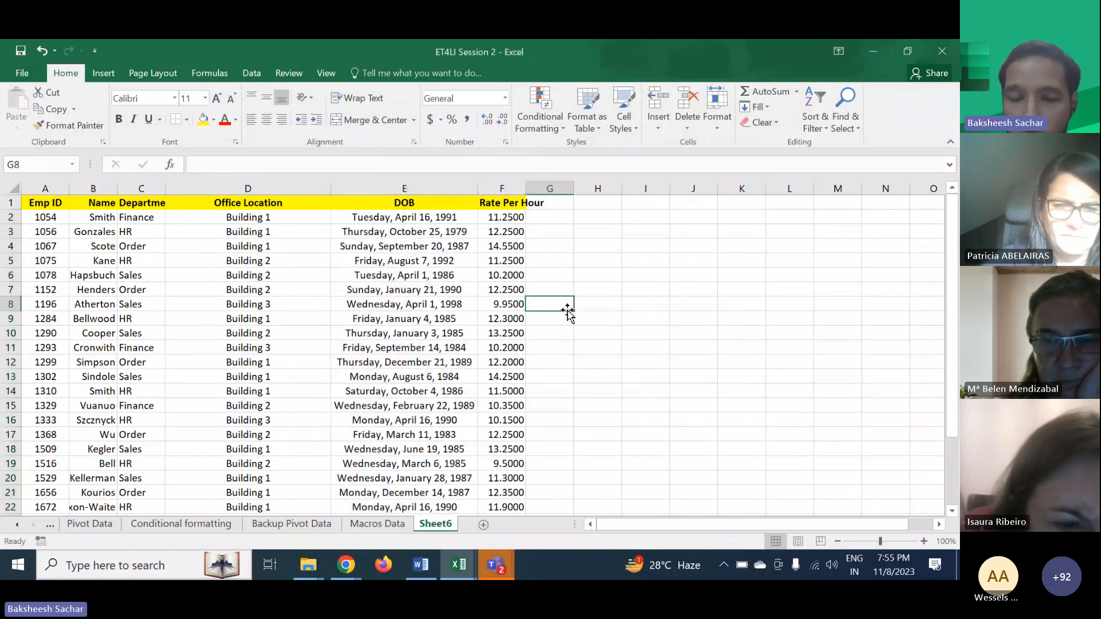
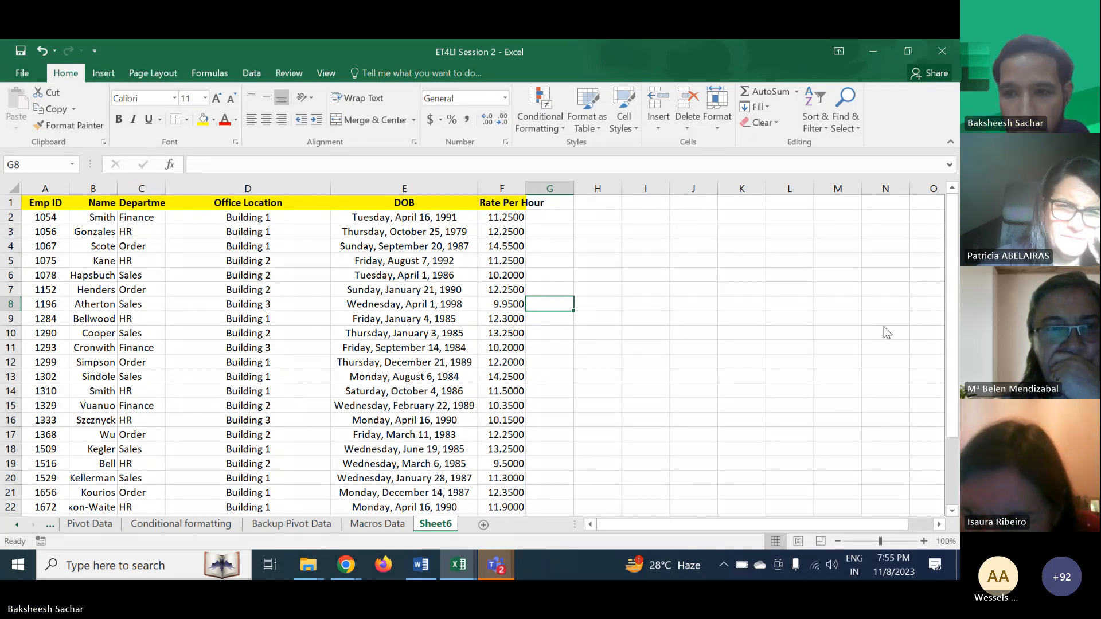
click(896, 271)
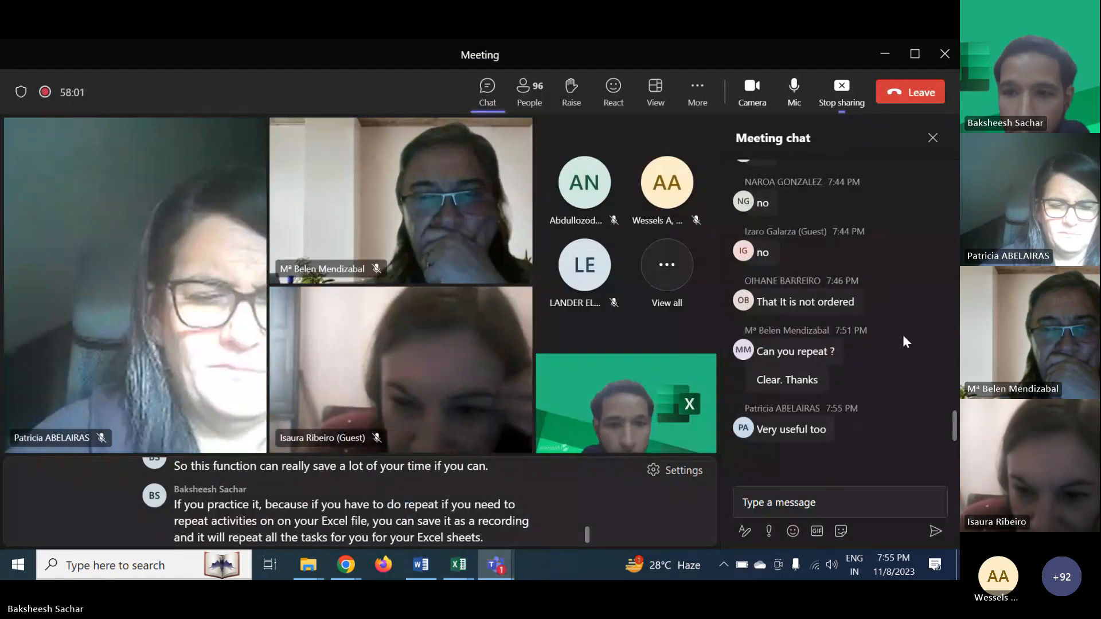
click(884, 53)
click(557, 361)
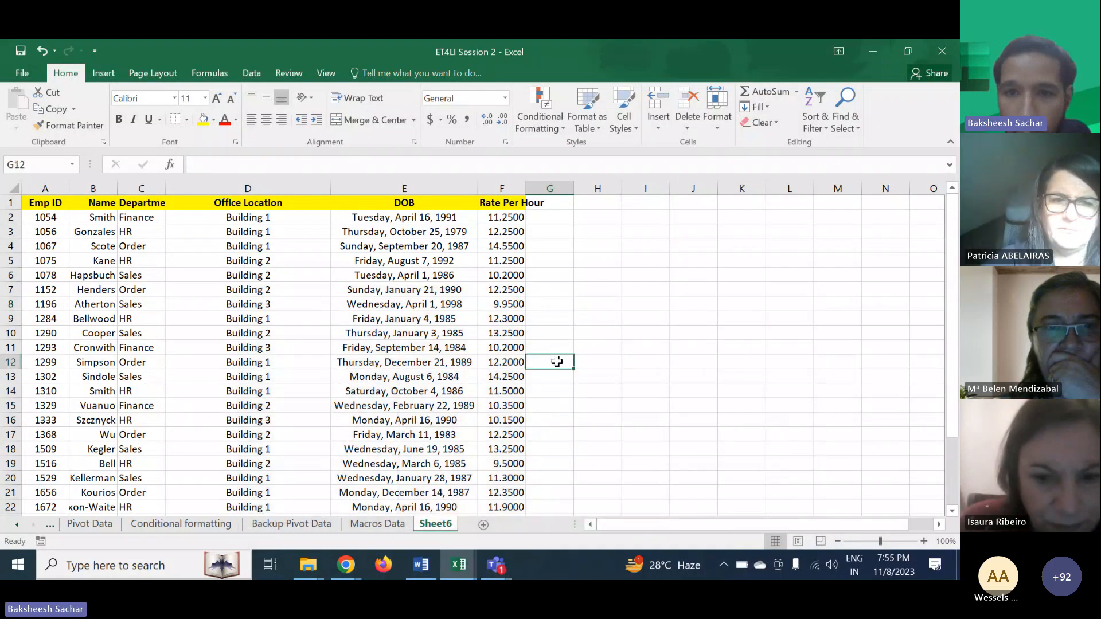
click(509, 305)
click(551, 306)
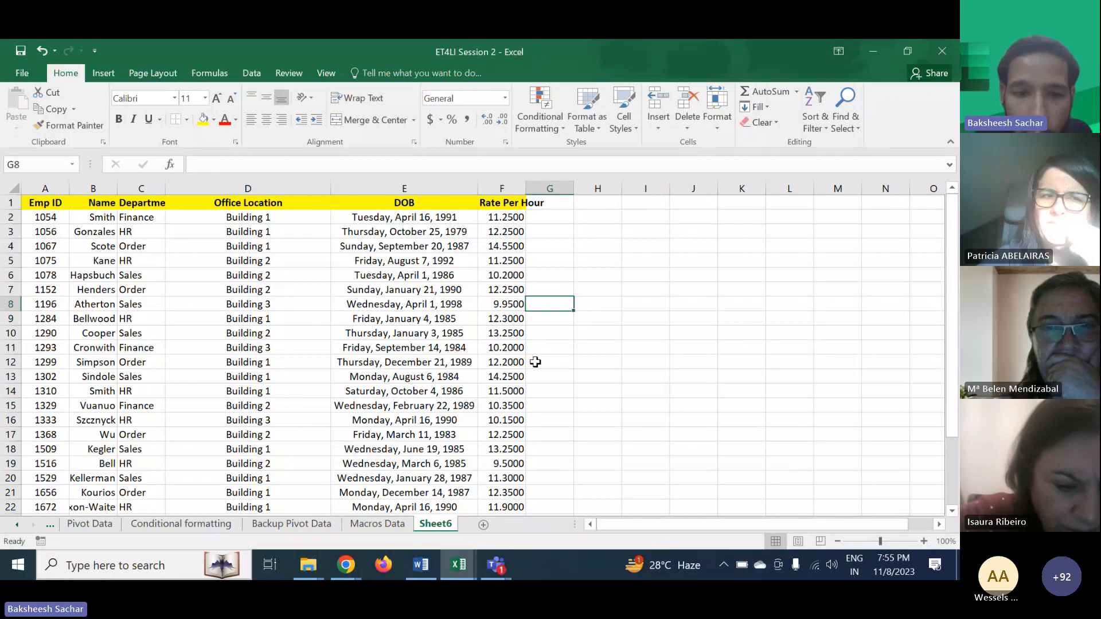
scroll(231, 526, up, 4)
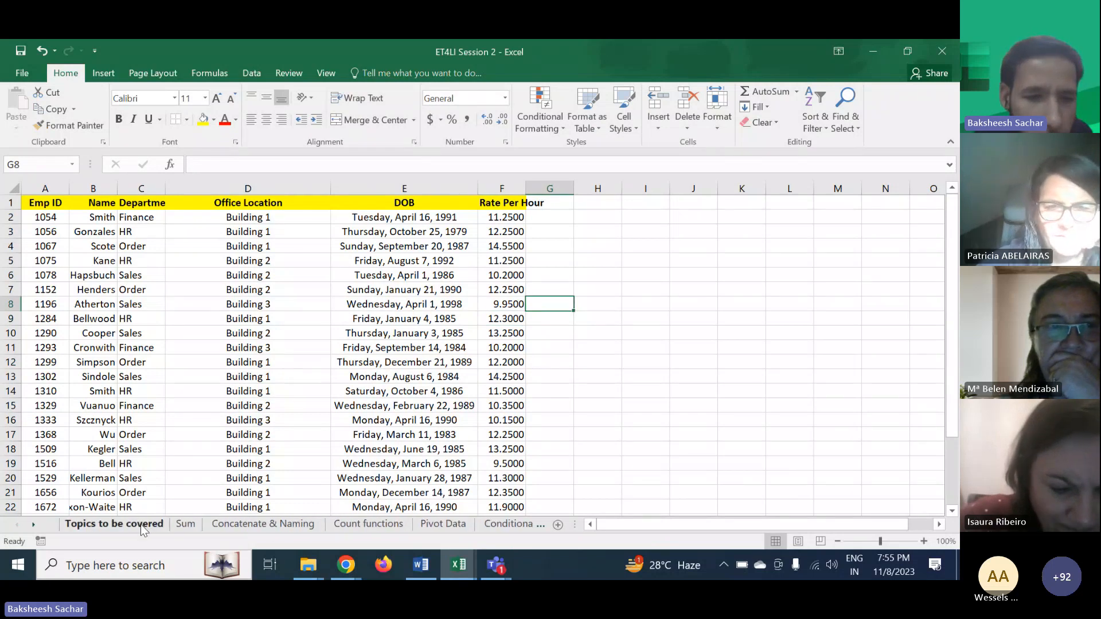
click(292, 524)
scroll(290, 526, down, 4)
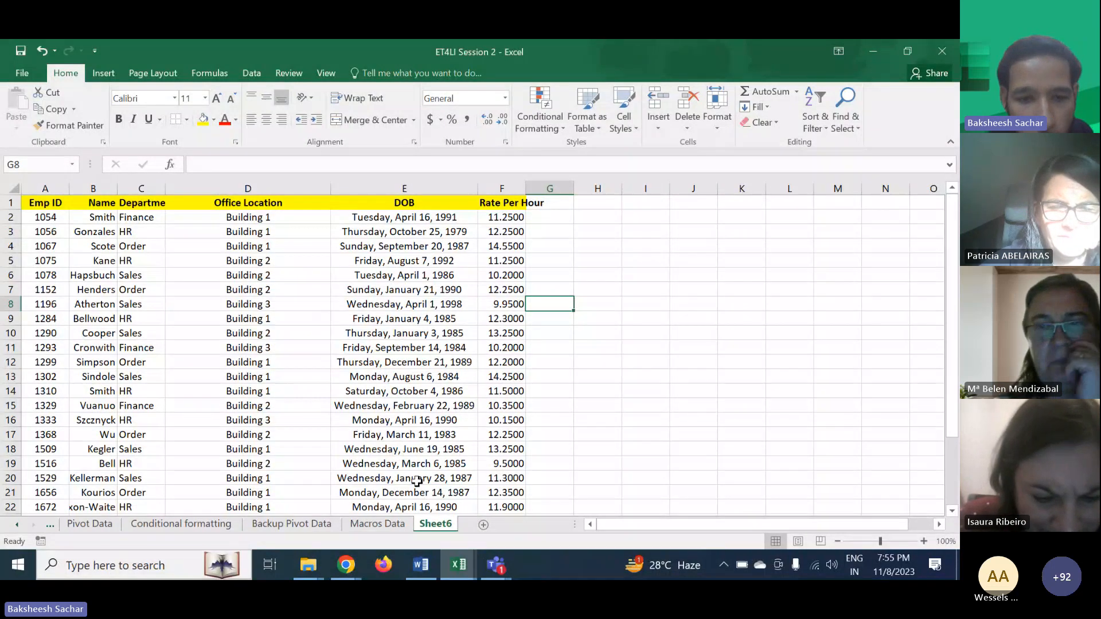
scroll(311, 524, up, 2)
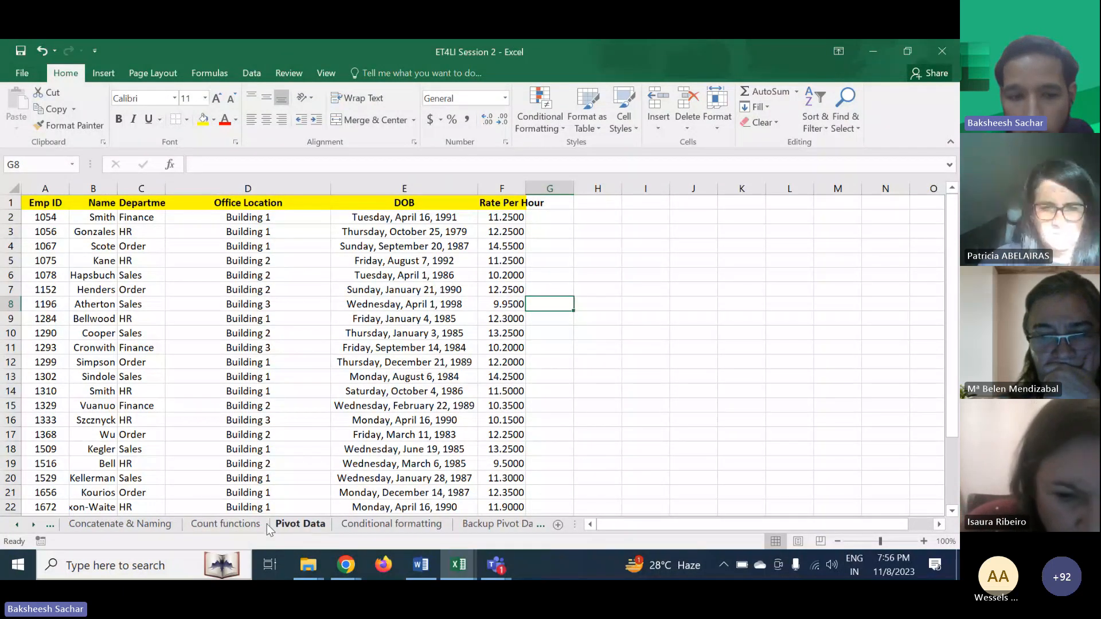
click(252, 527)
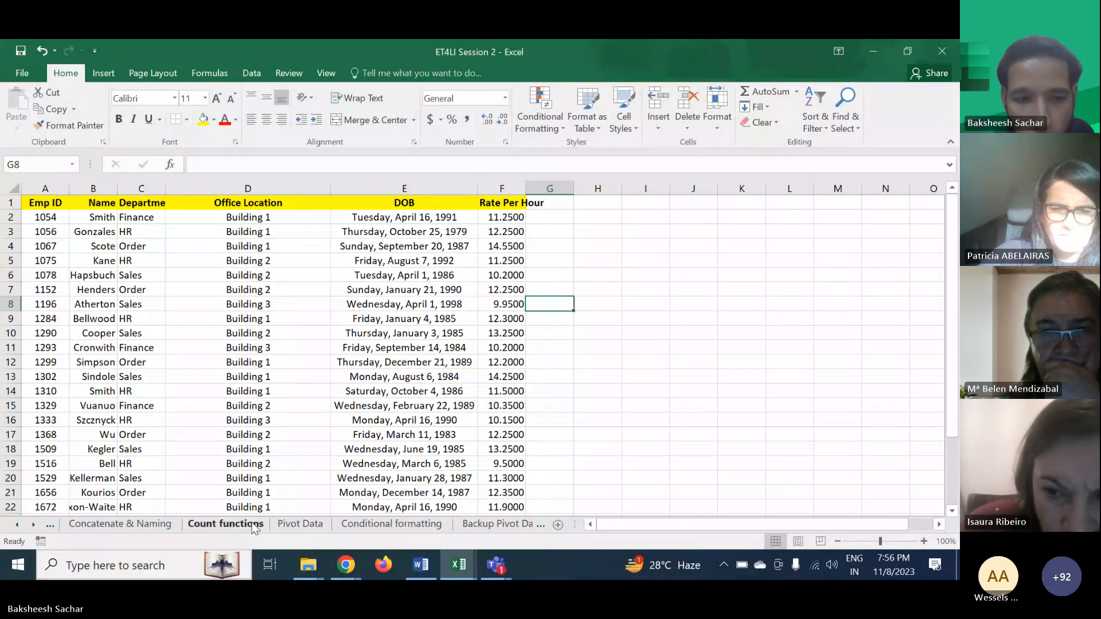
scroll(252, 527, up, 1)
scroll(252, 526, down, 2)
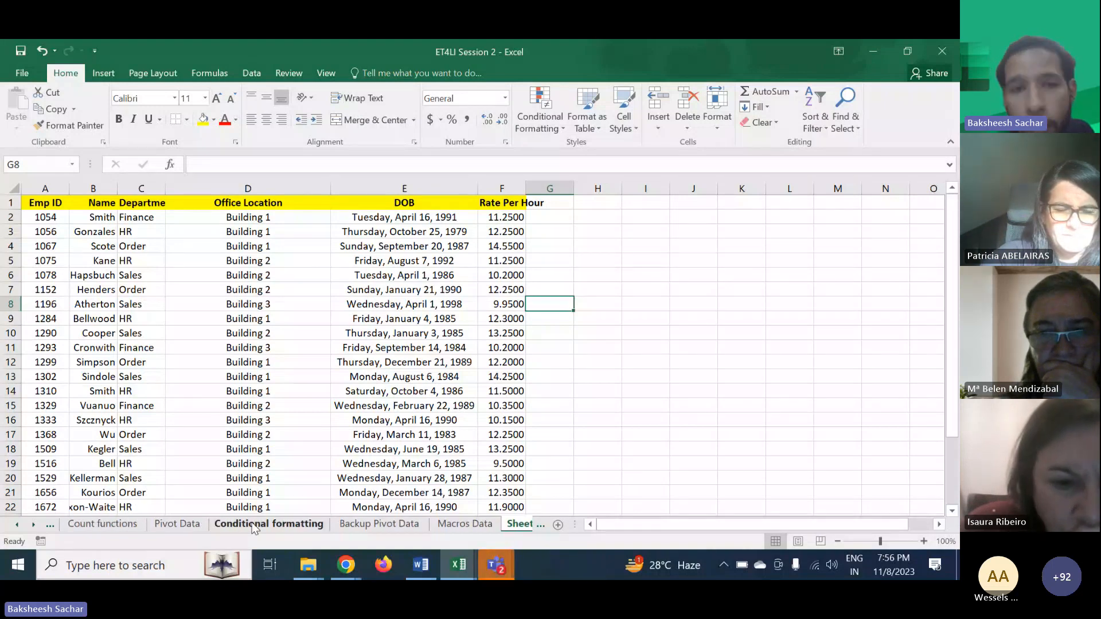
- Switch to the global-data-on-sustainable-energy workbook and browse its data
click(469, 566)
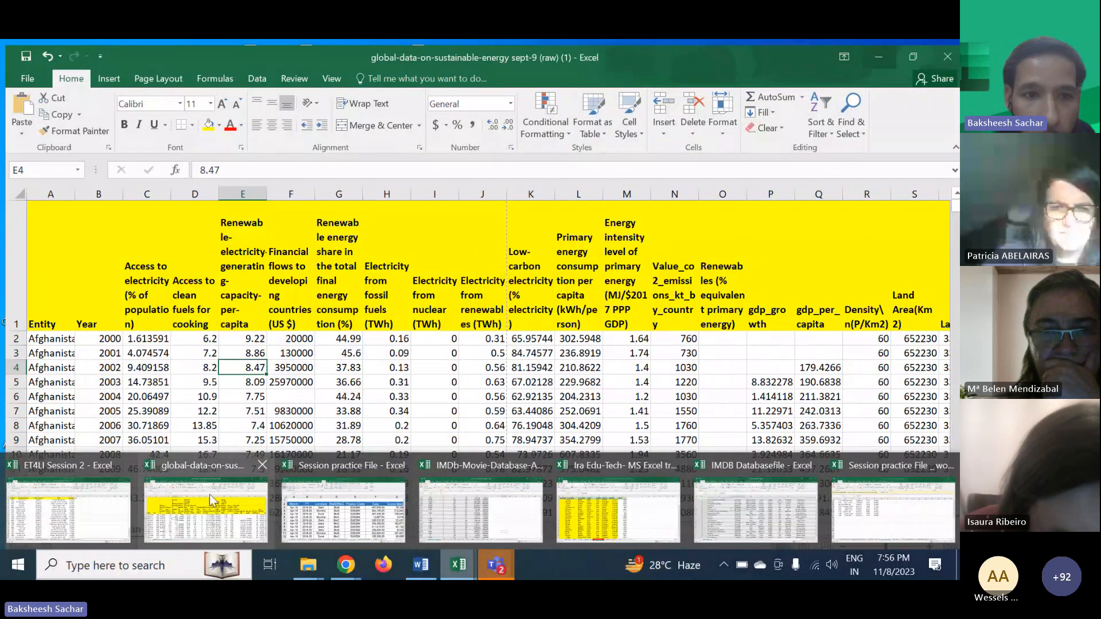
click(211, 497)
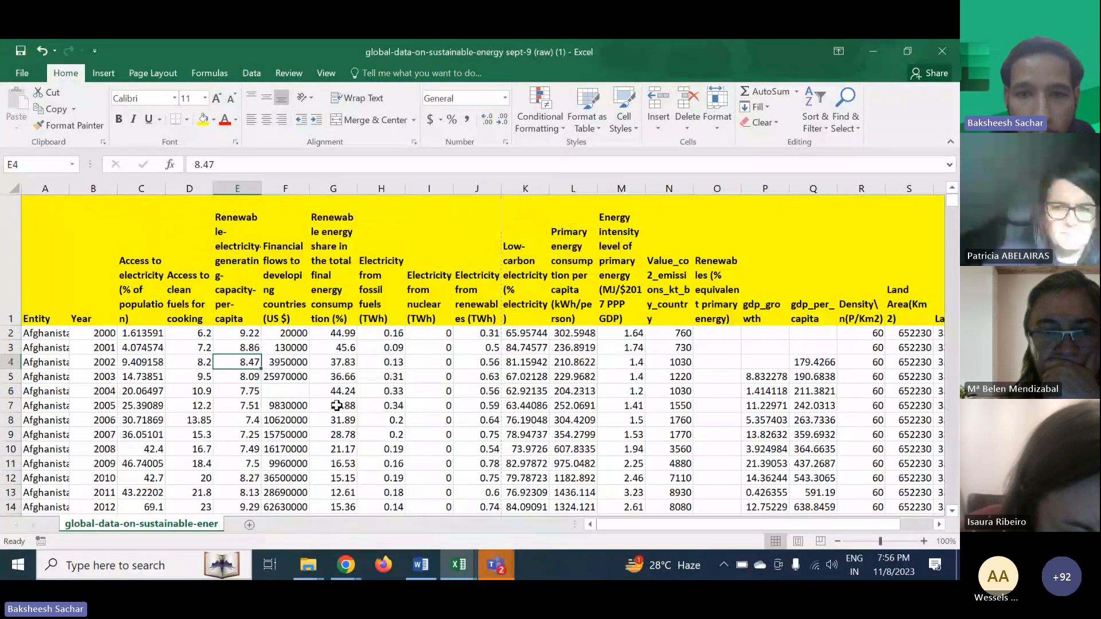
click(428, 376)
scroll(419, 381, down, 1)
scroll(416, 383, down, 2)
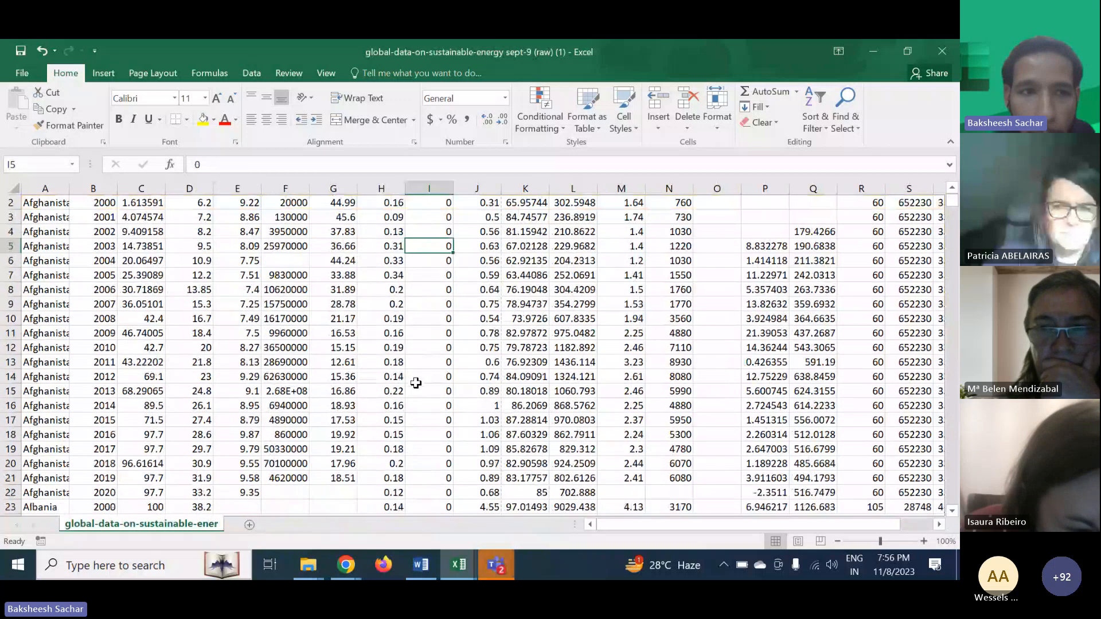
scroll(415, 383, up, 2)
scroll(416, 383, up, 1)
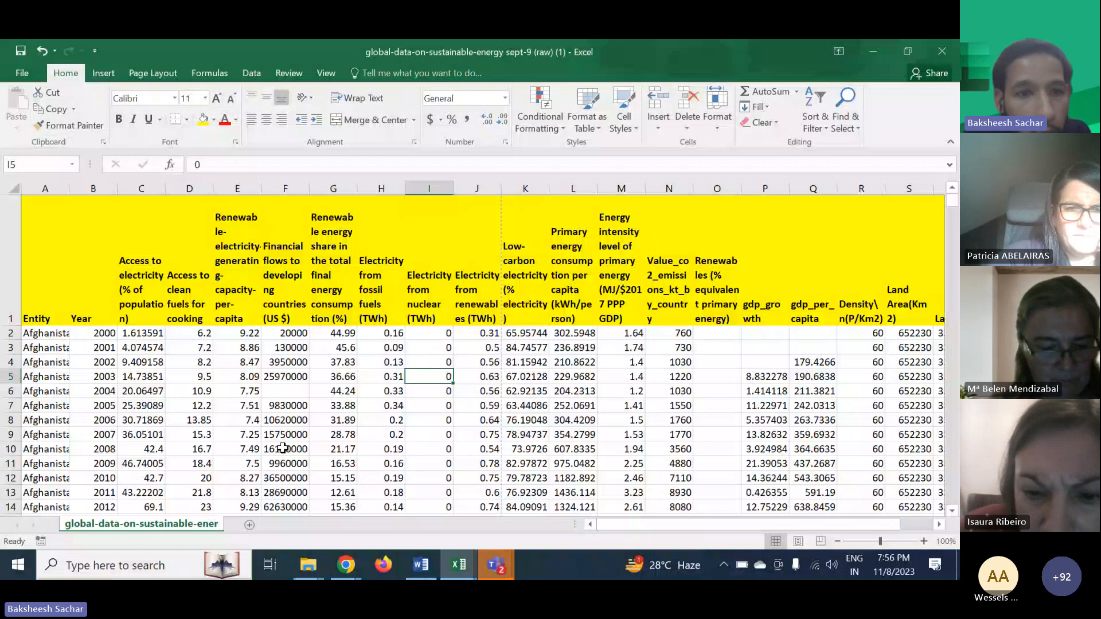
- Widen column C, Access to electricity (% of population), so its header fits on two lines
click(243, 284)
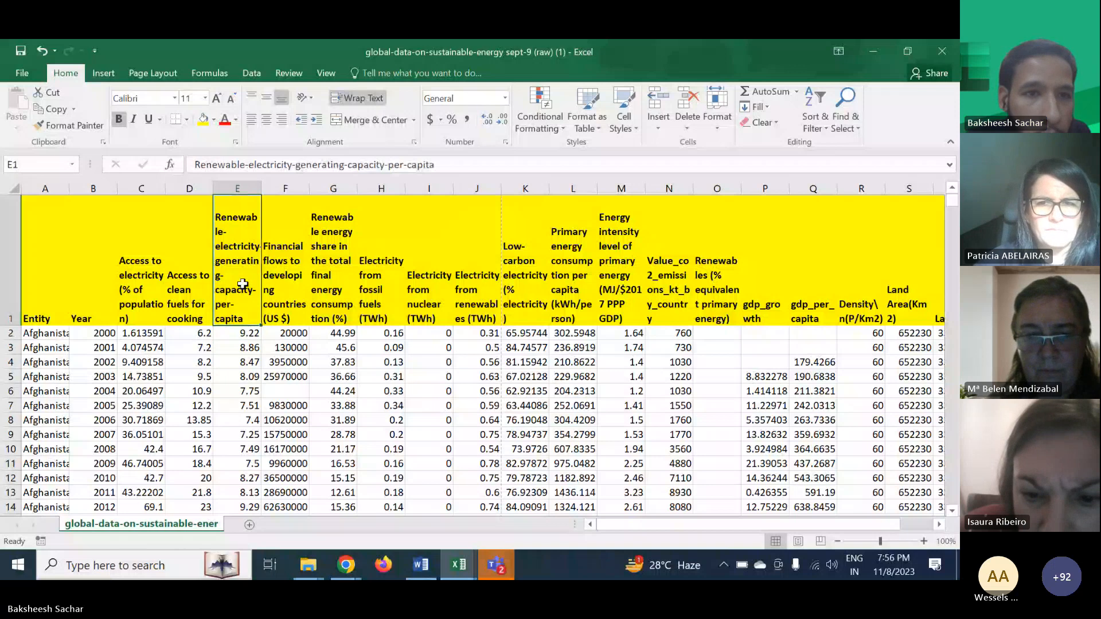
click(144, 252)
drag(165, 188, 241, 188)
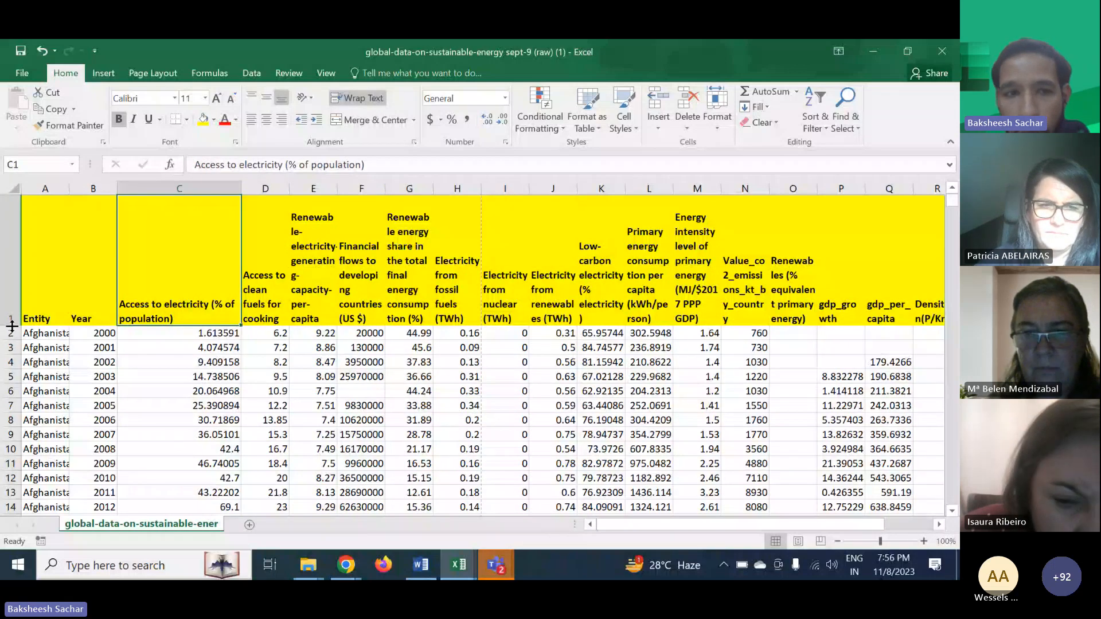
- Try reducing the header row's height, then undo it
drag(11, 325, 12, 211)
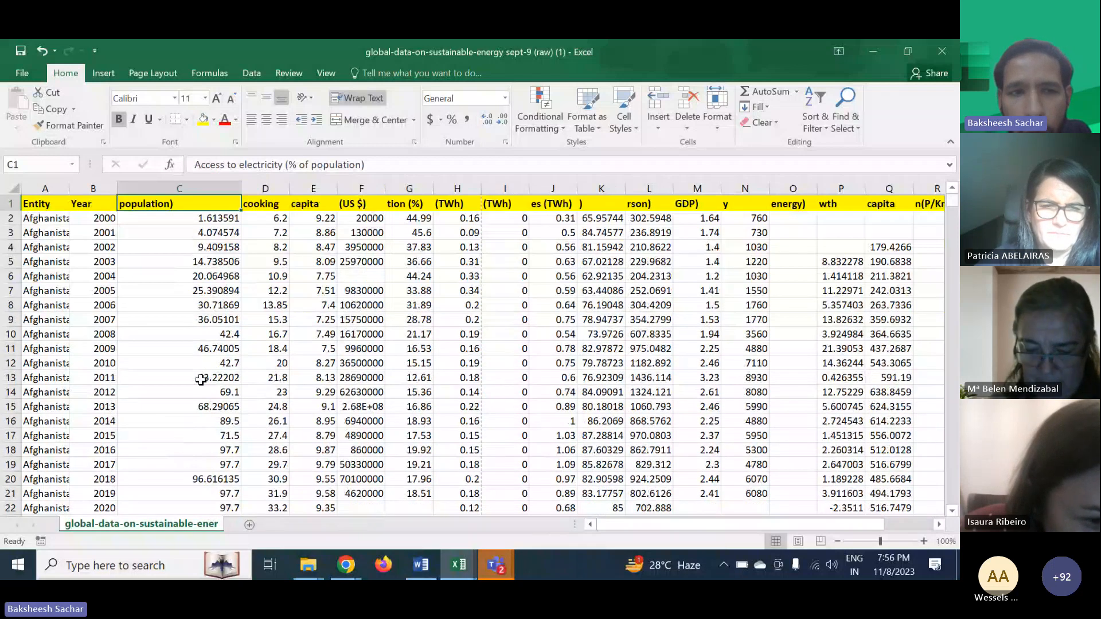
key(ctrl+z)
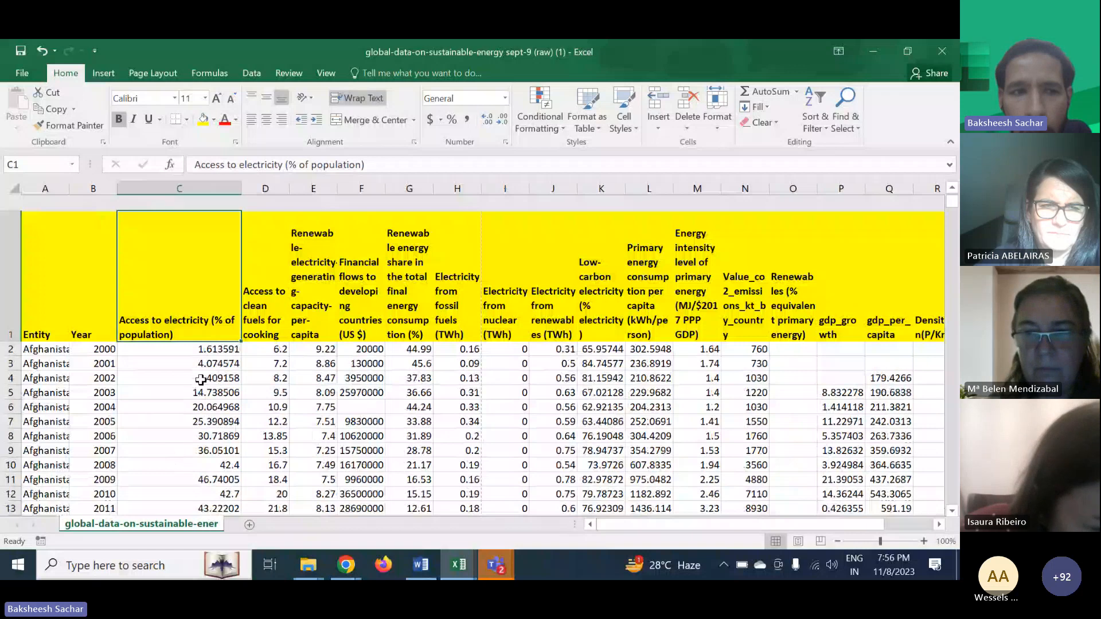
- Scroll through the dataset to examine the rows for different countries and years
scroll(201, 379, down, 20)
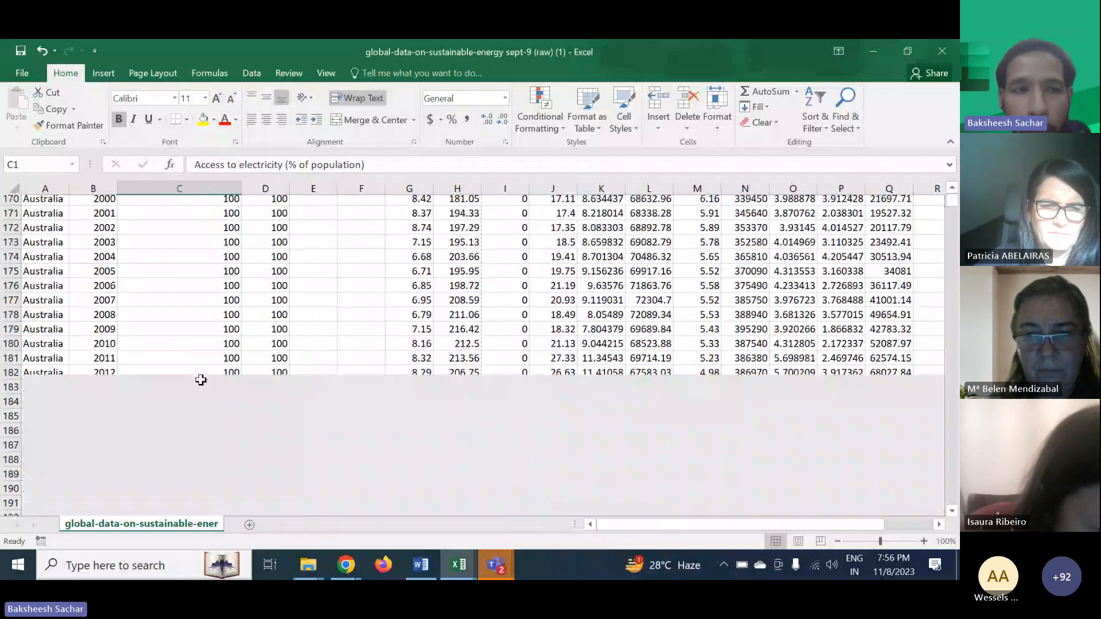
scroll(200, 379, down, 2)
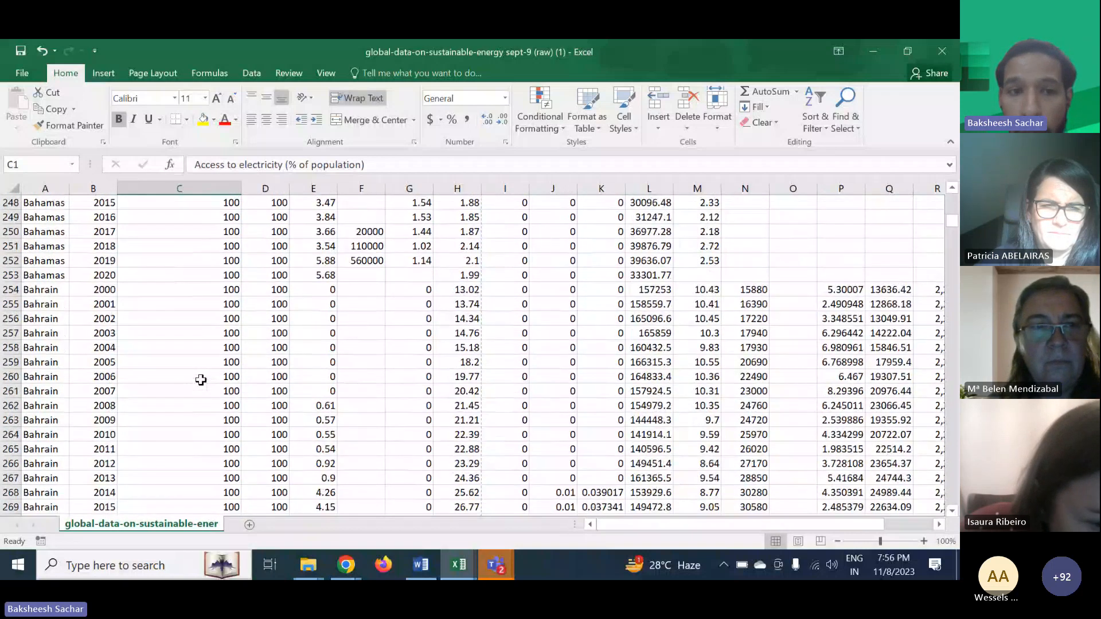
scroll(201, 380, up, 5)
scroll(200, 380, up, 20)
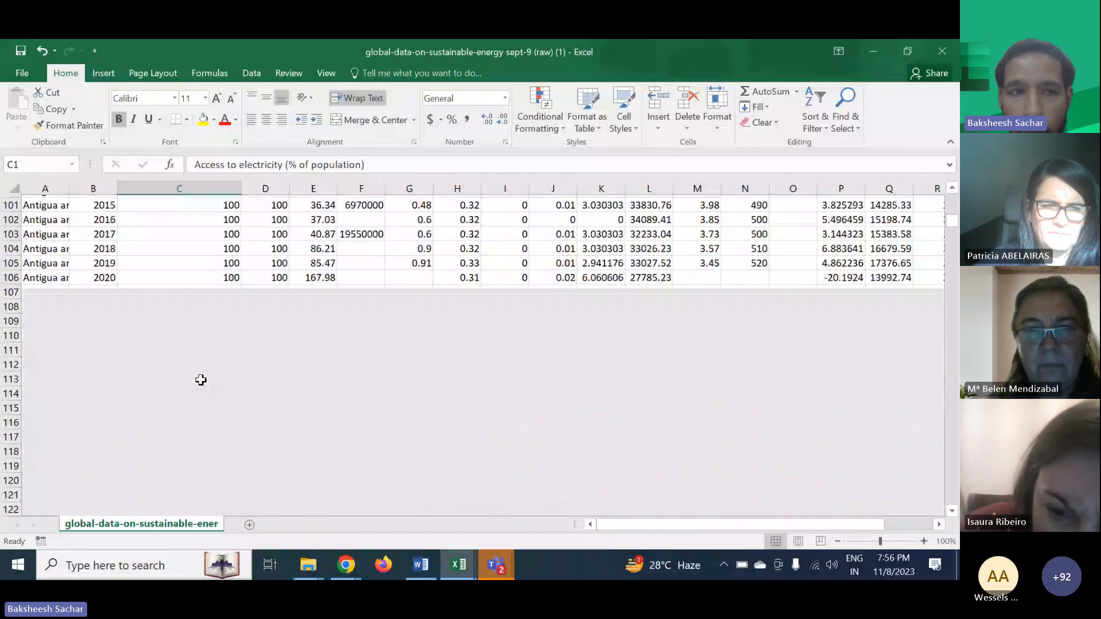
scroll(201, 379, up, 5)
scroll(201, 380, down, 2)
scroll(201, 379, up, 20)
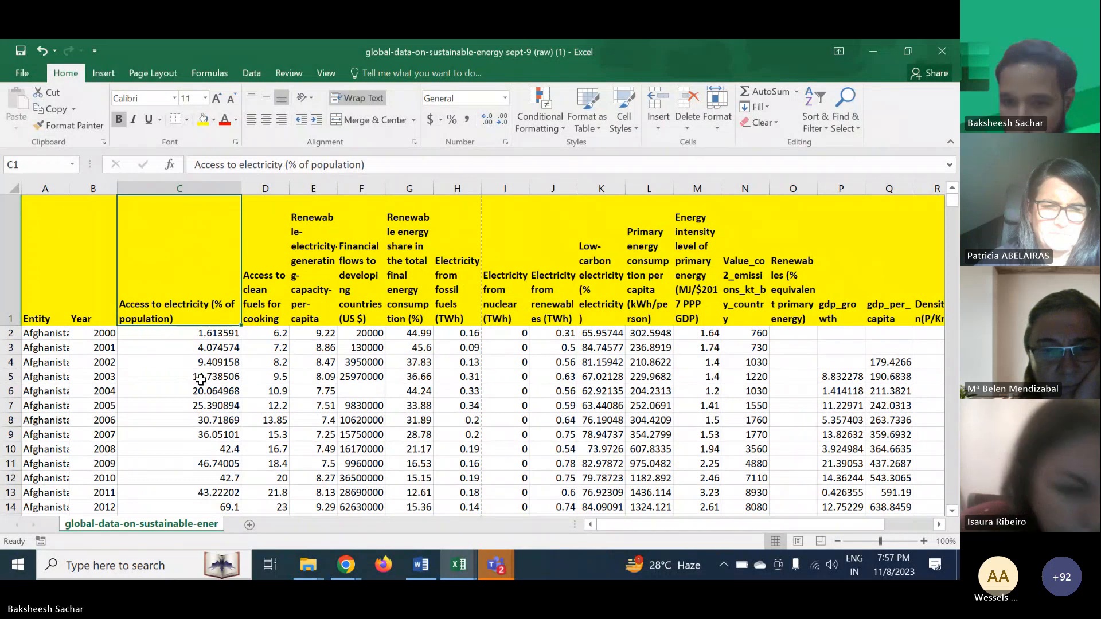
click(888, 276)
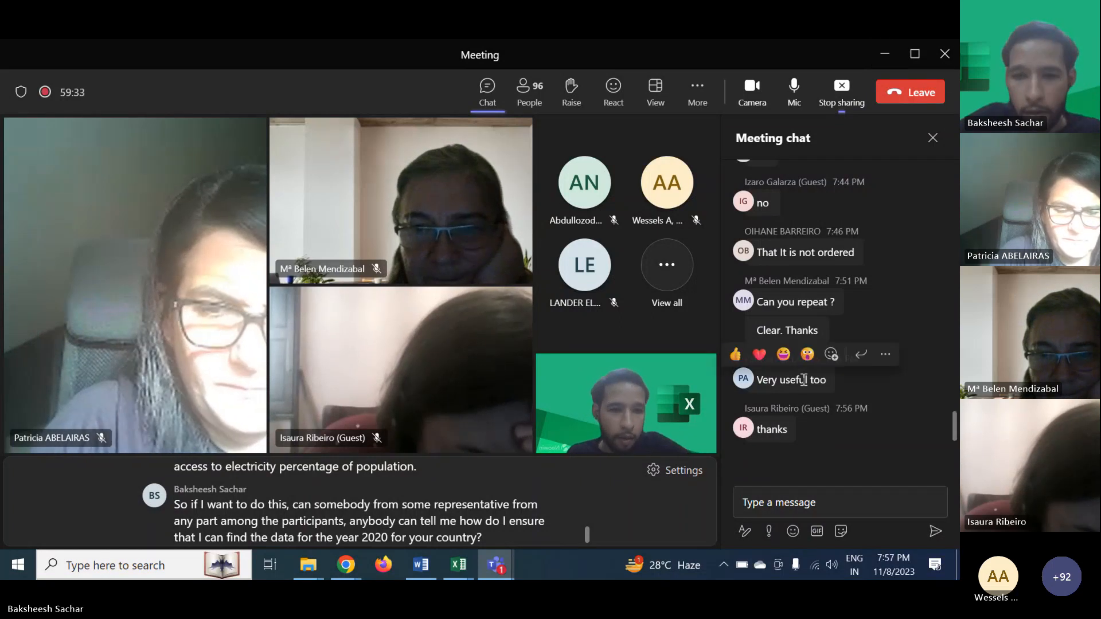
click(884, 58)
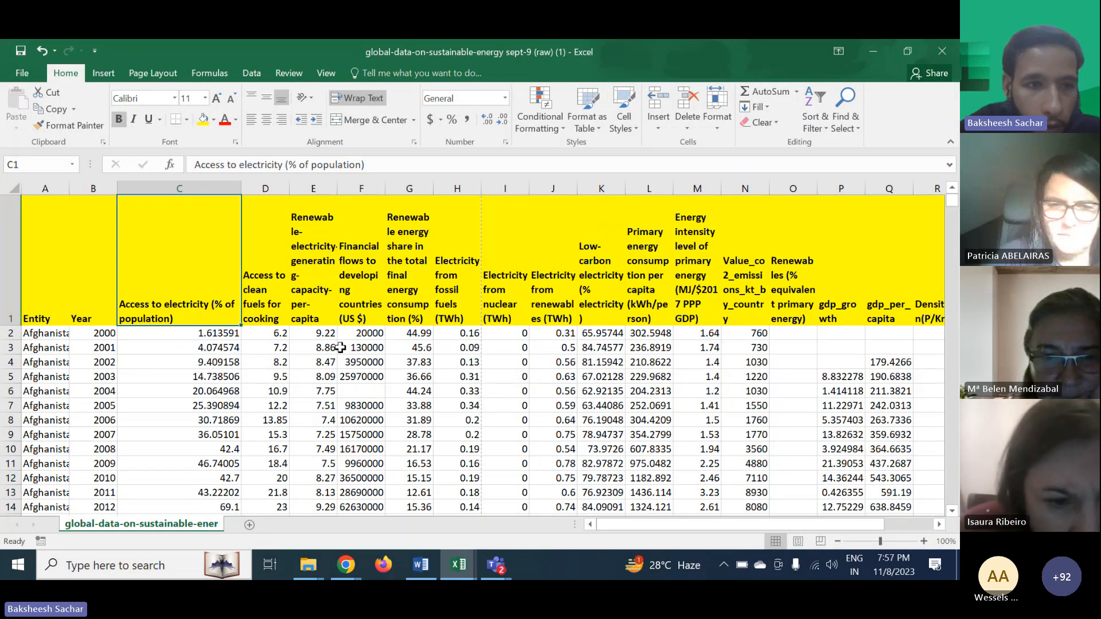
click(265, 376)
scroll(95, 381, down, 20)
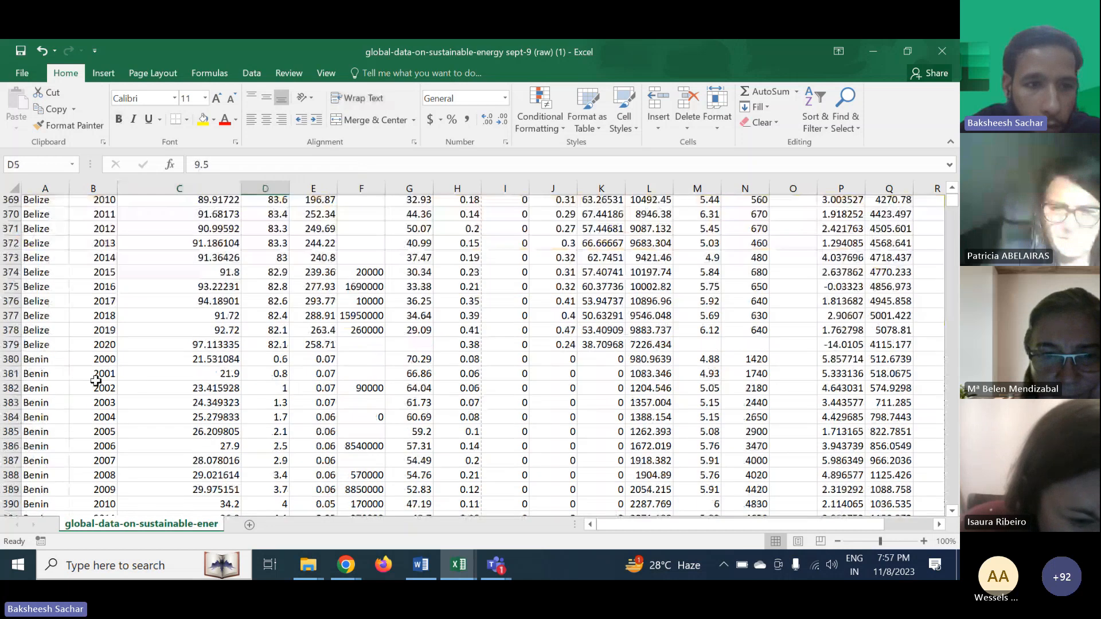
scroll(96, 381, down, 20)
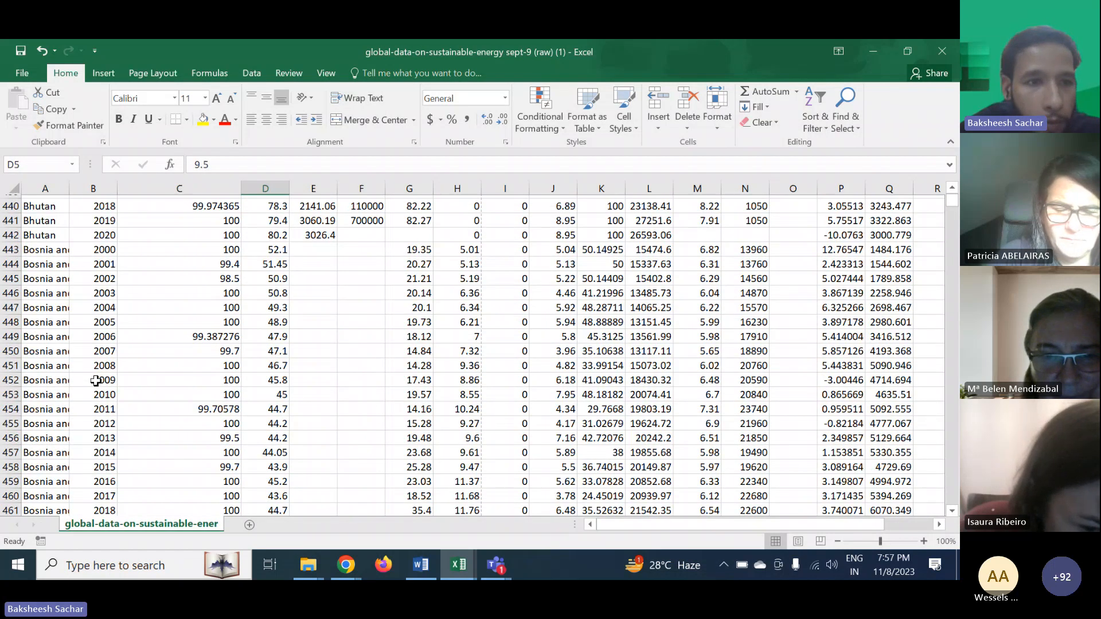
scroll(96, 381, down, 20)
scroll(96, 381, up, 3)
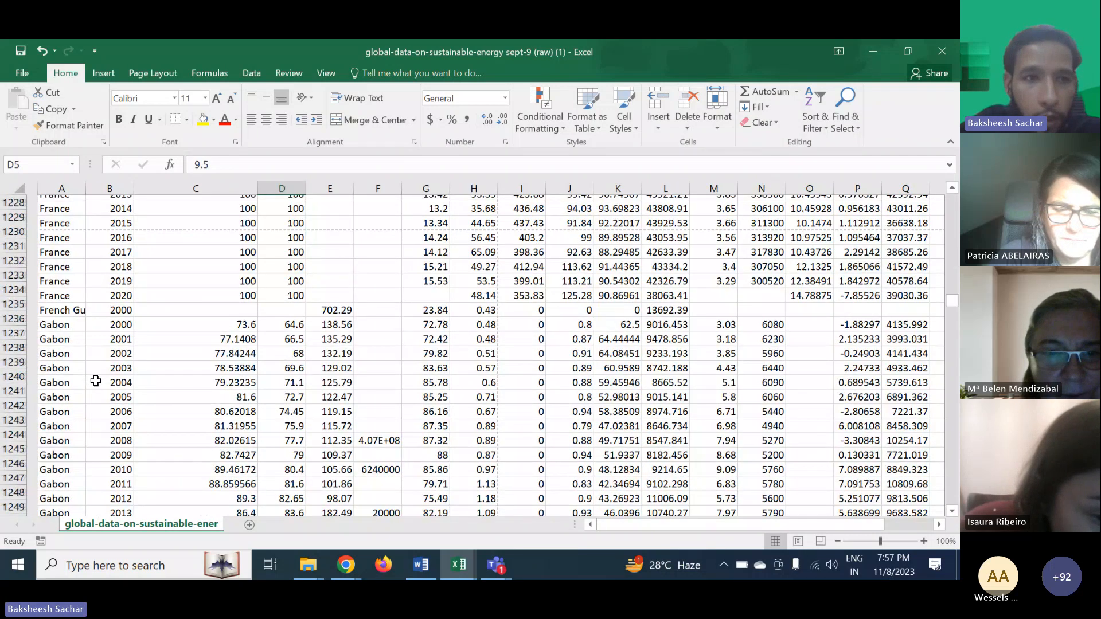
scroll(369, 380, up, 20)
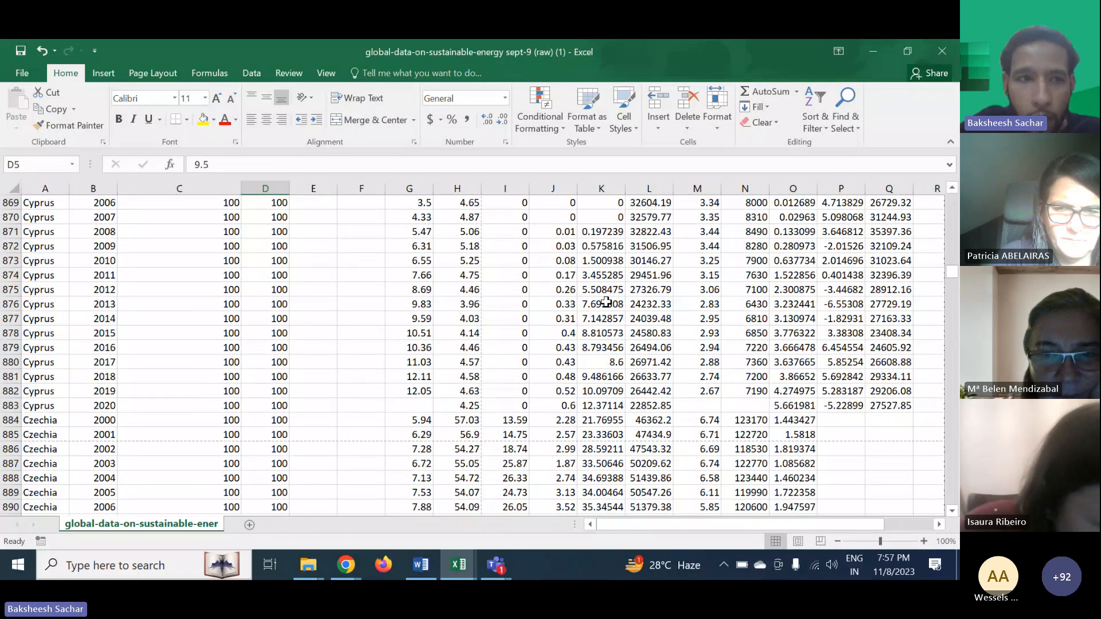
- Turn on filters for the headers and filter the Entity column to show only Spain
key(ctrl+Home)
key(ctrl+space)
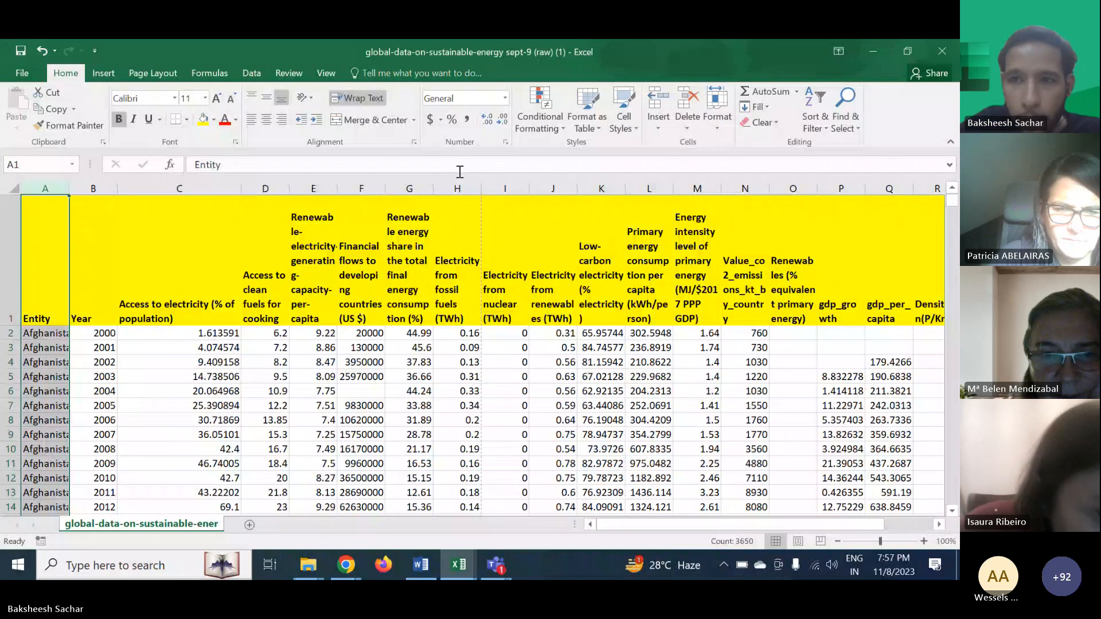
click(814, 118)
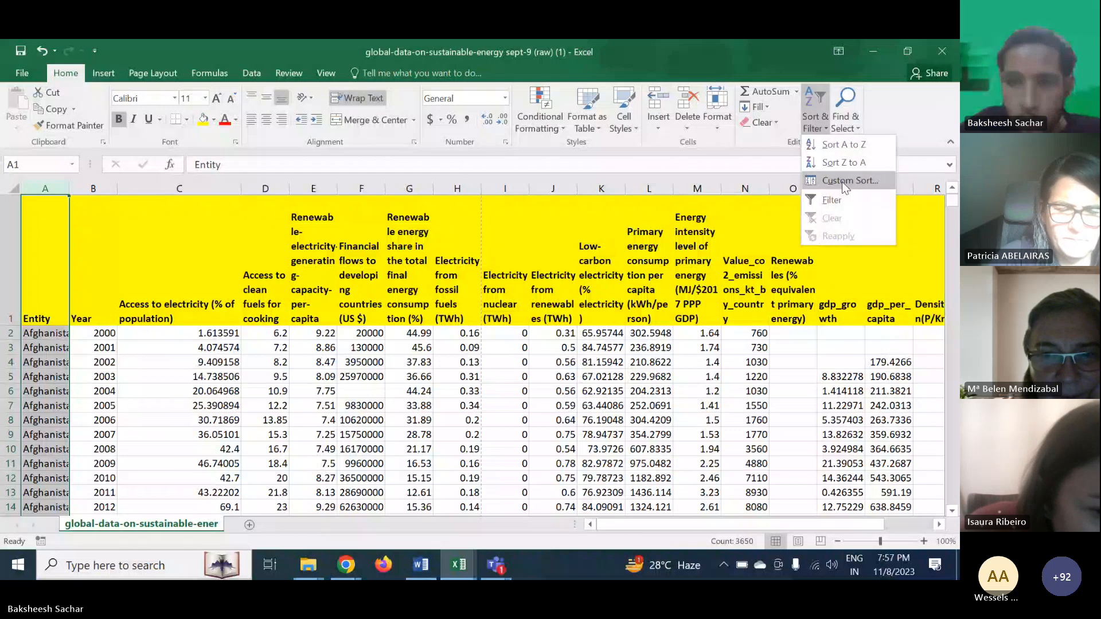
click(831, 200)
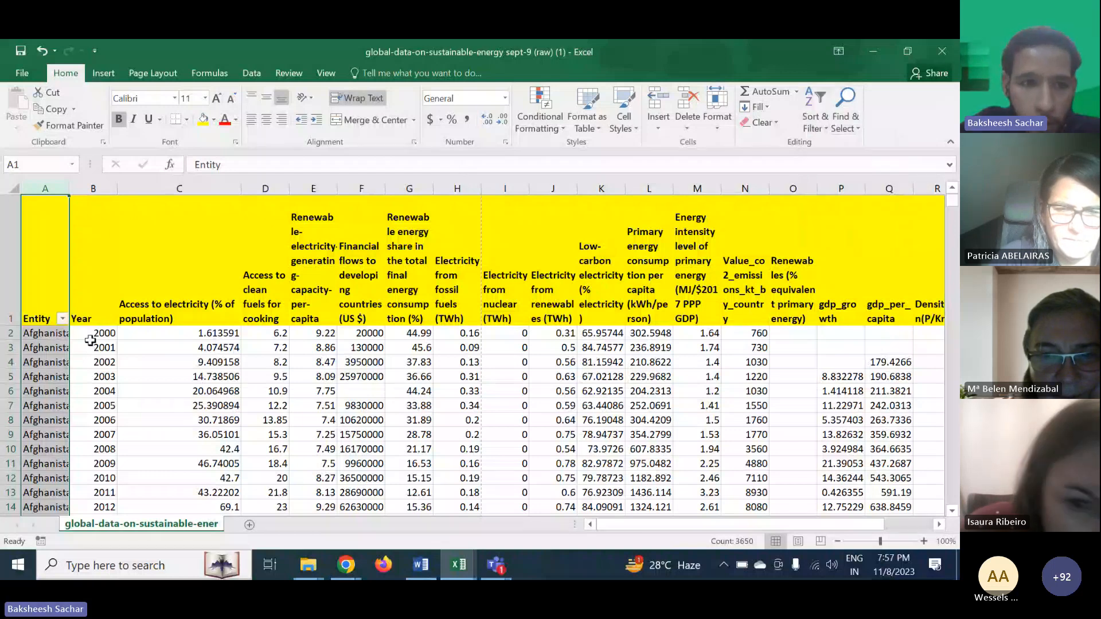
click(62, 319)
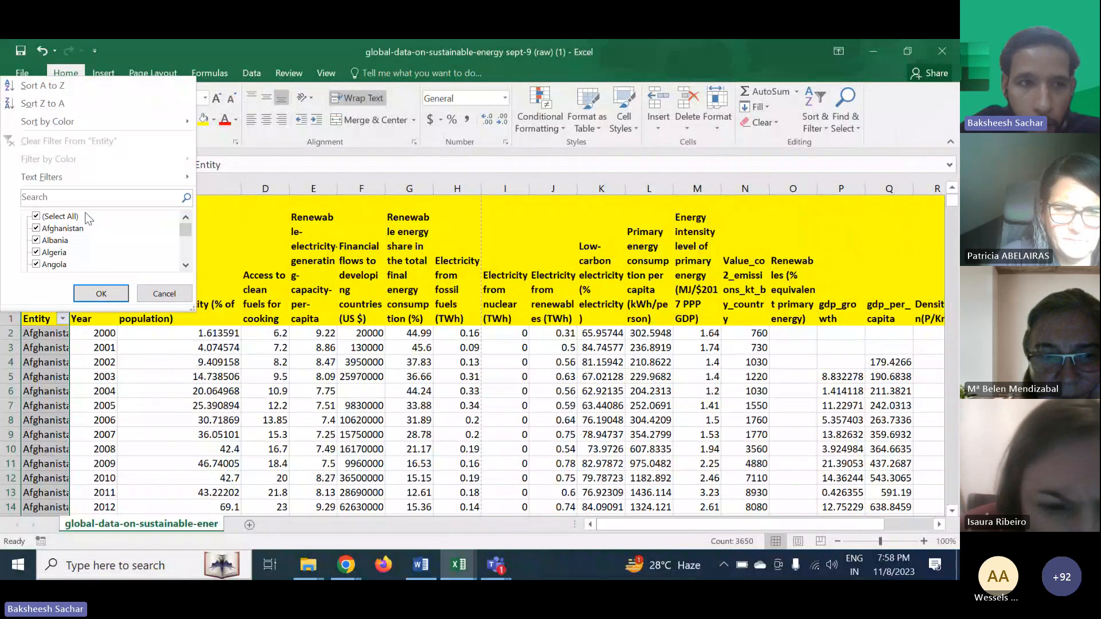
text(soa)
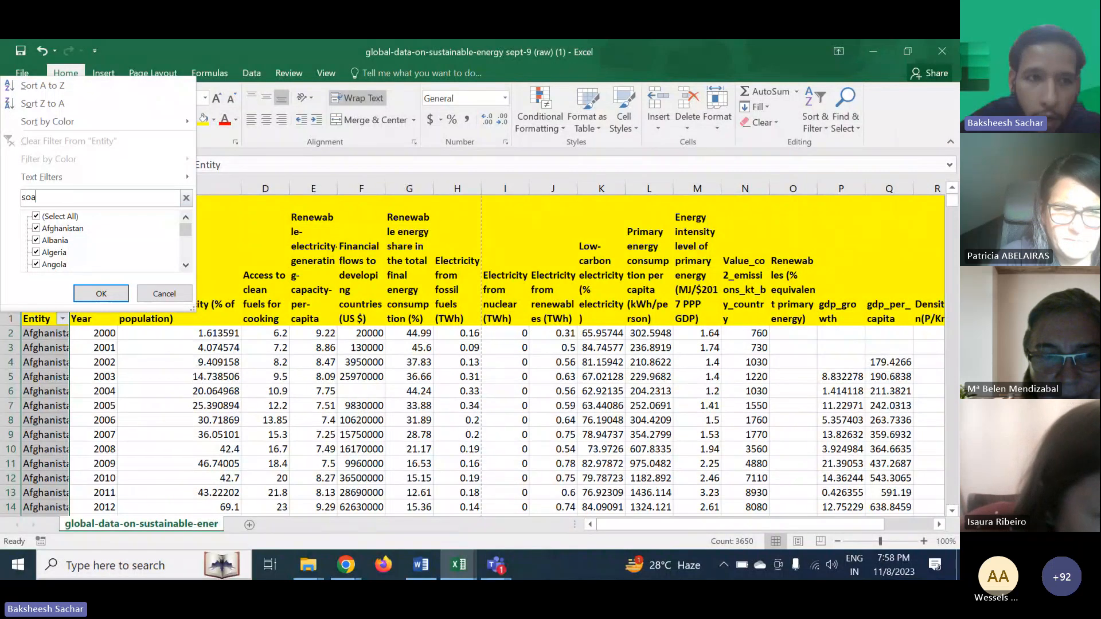
key(BackSpace)
key(BackSpace)
text(pain)
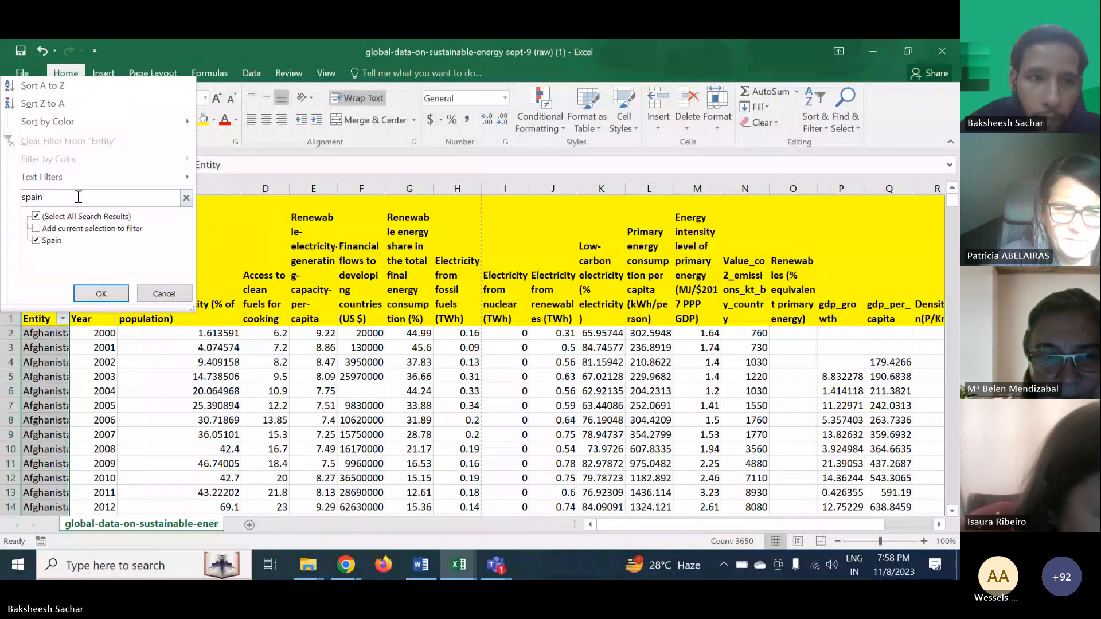
click(37, 217)
click(37, 216)
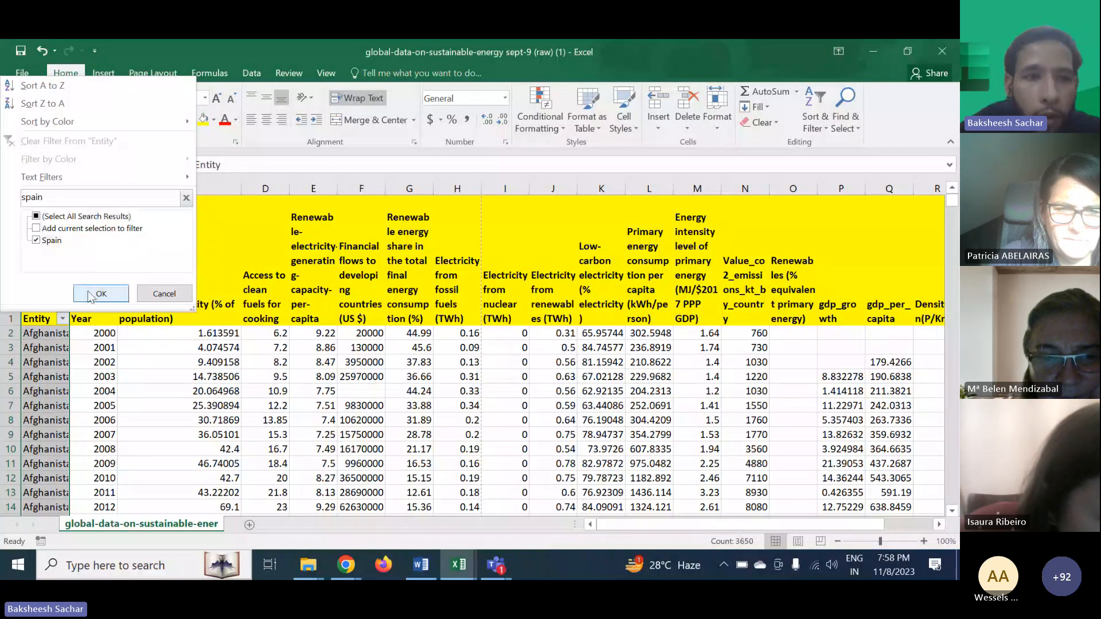
click(101, 293)
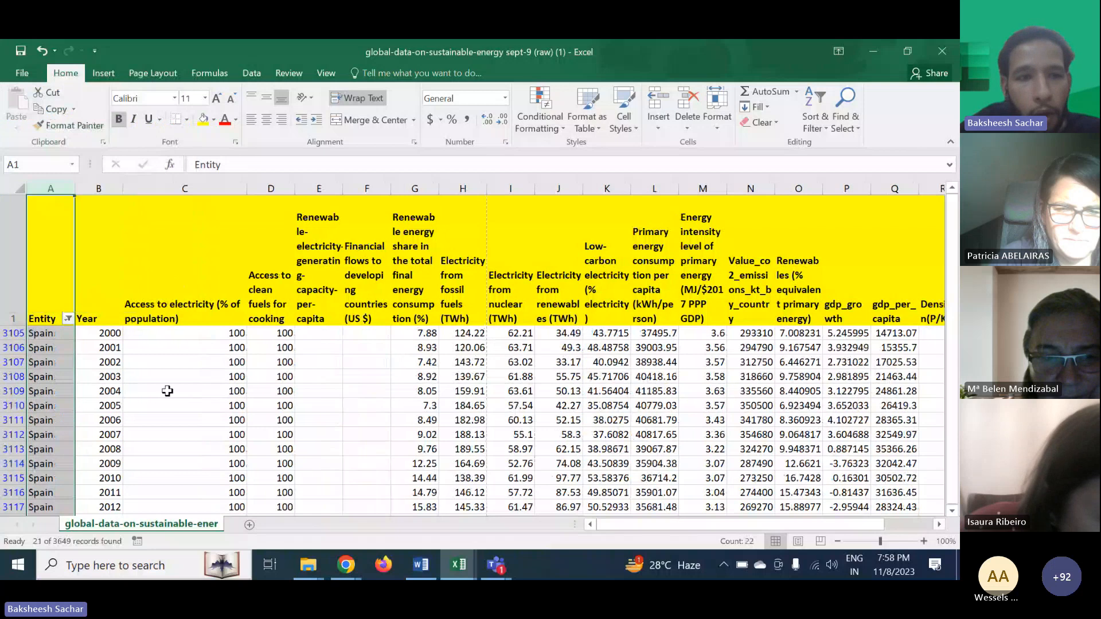
scroll(170, 401, down, 2)
scroll(175, 412, up, 2)
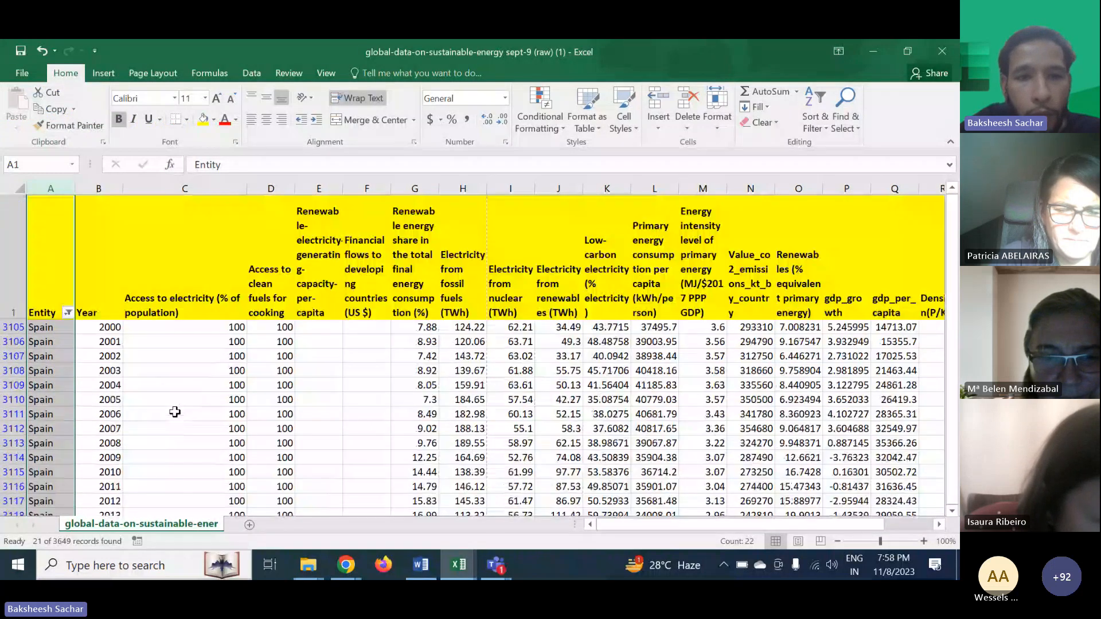
- Scroll across the filtered Spain rows and columns to examine the dataset's values
scroll(175, 412, down, 2)
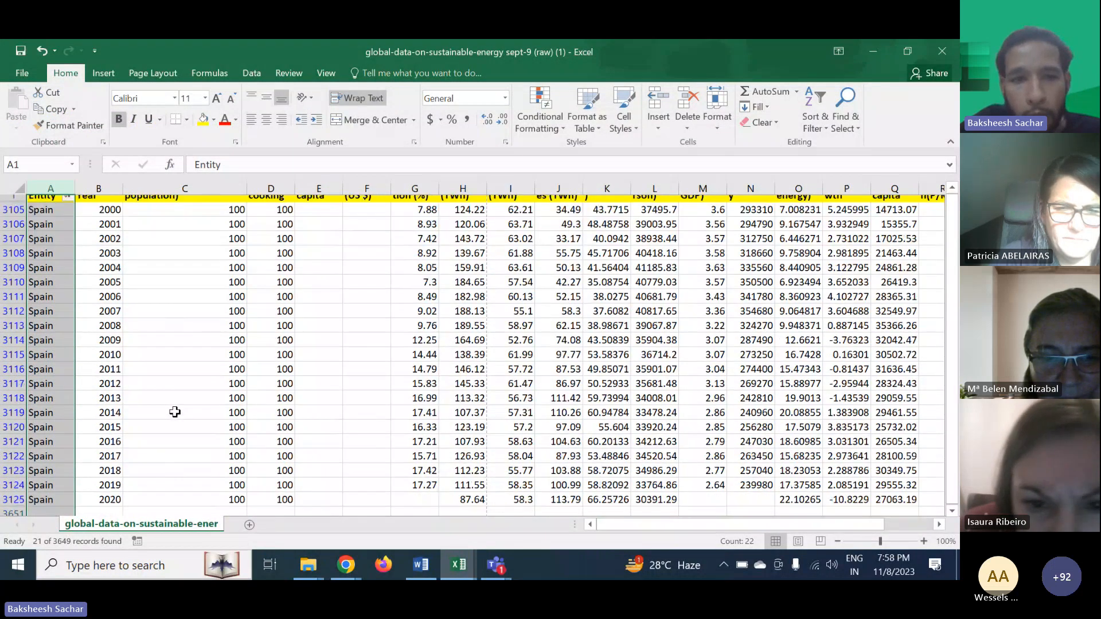
scroll(175, 411, up, 2)
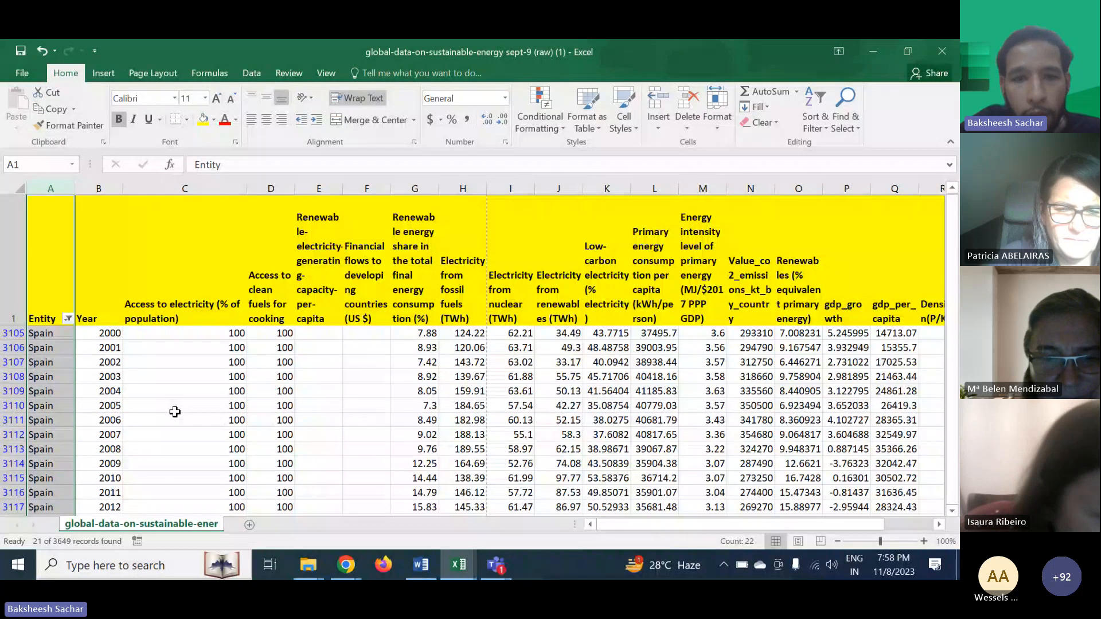
scroll(329, 411, right, 3)
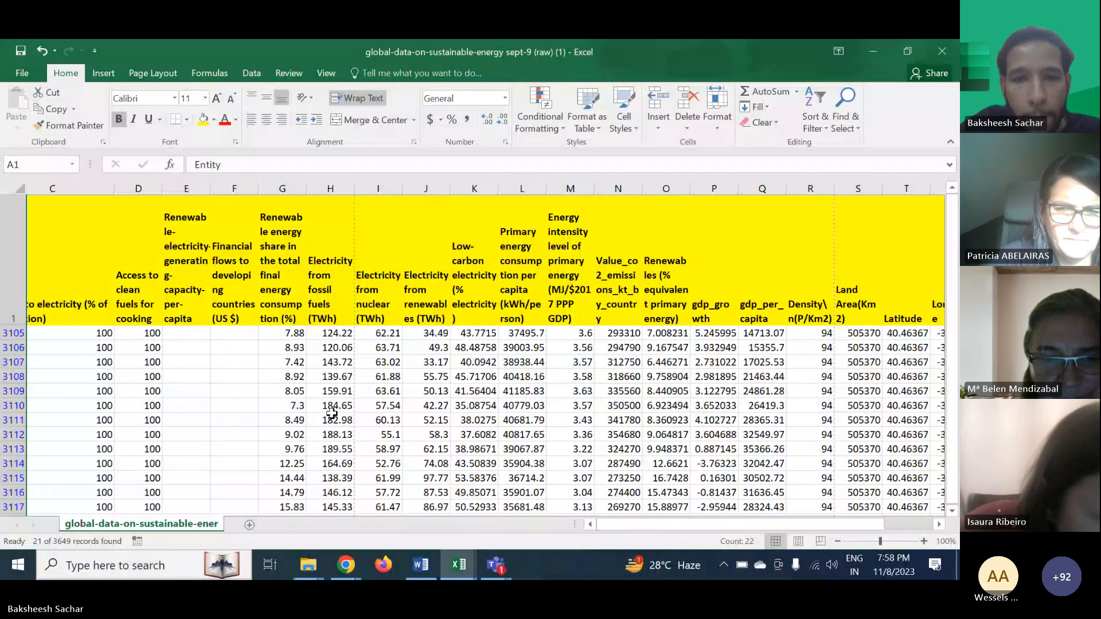
scroll(331, 413, right, 3)
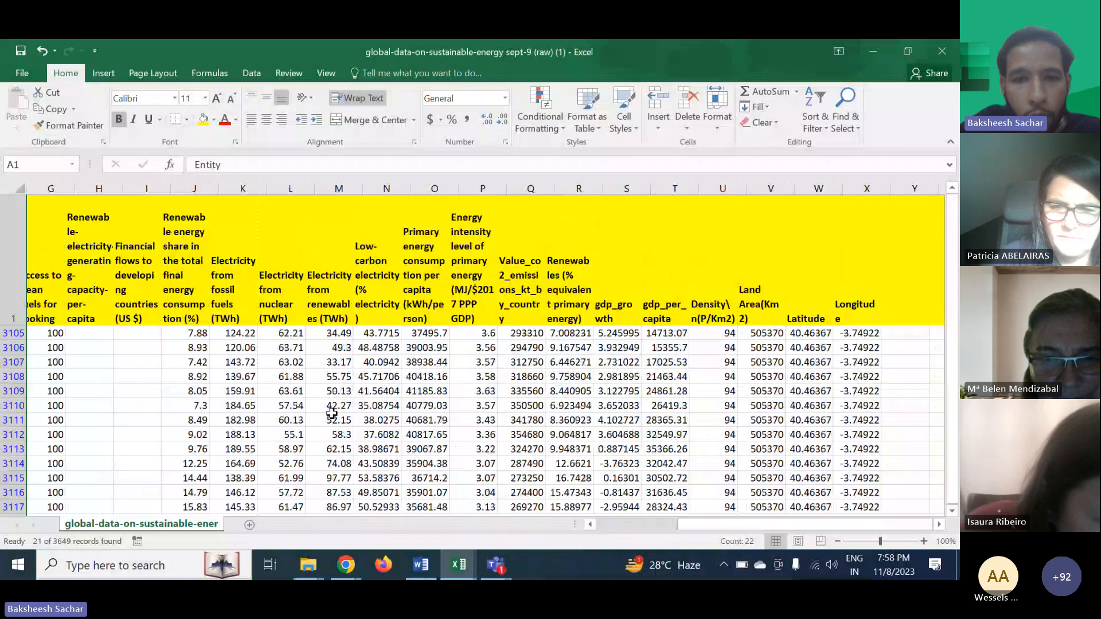
scroll(332, 413, left, 3)
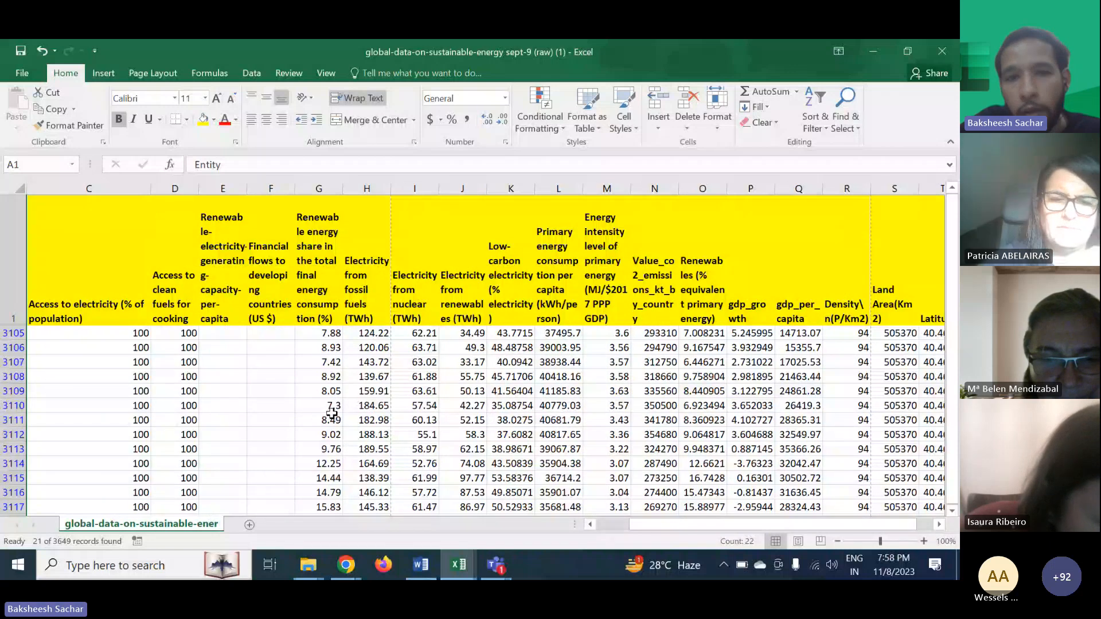
scroll(332, 413, right, 1)
scroll(498, 400, down, 2)
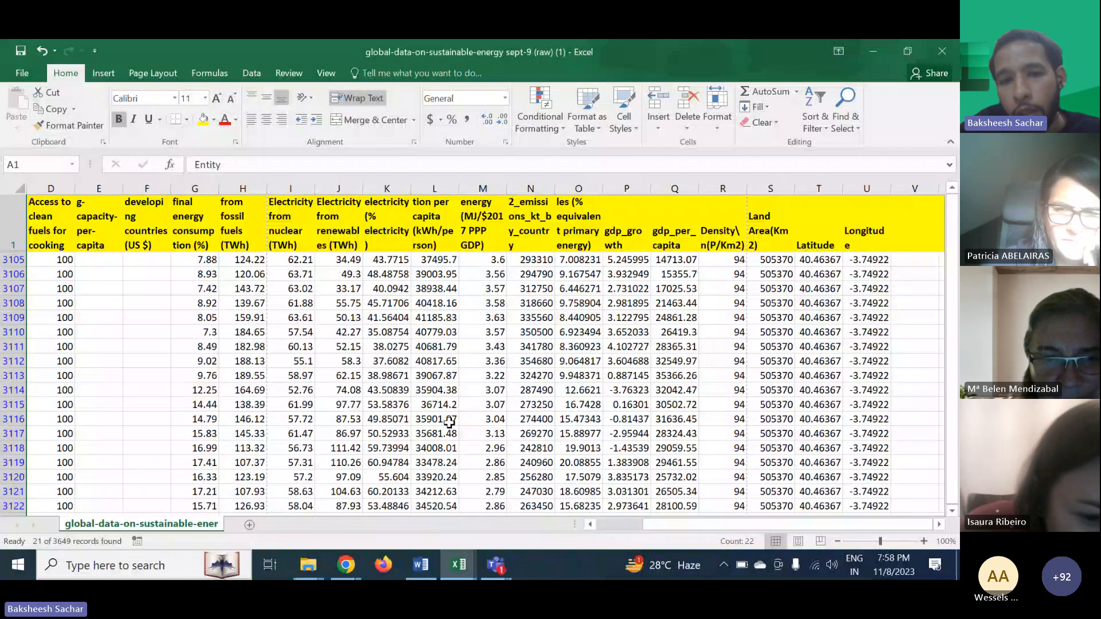
scroll(448, 422, up, 2)
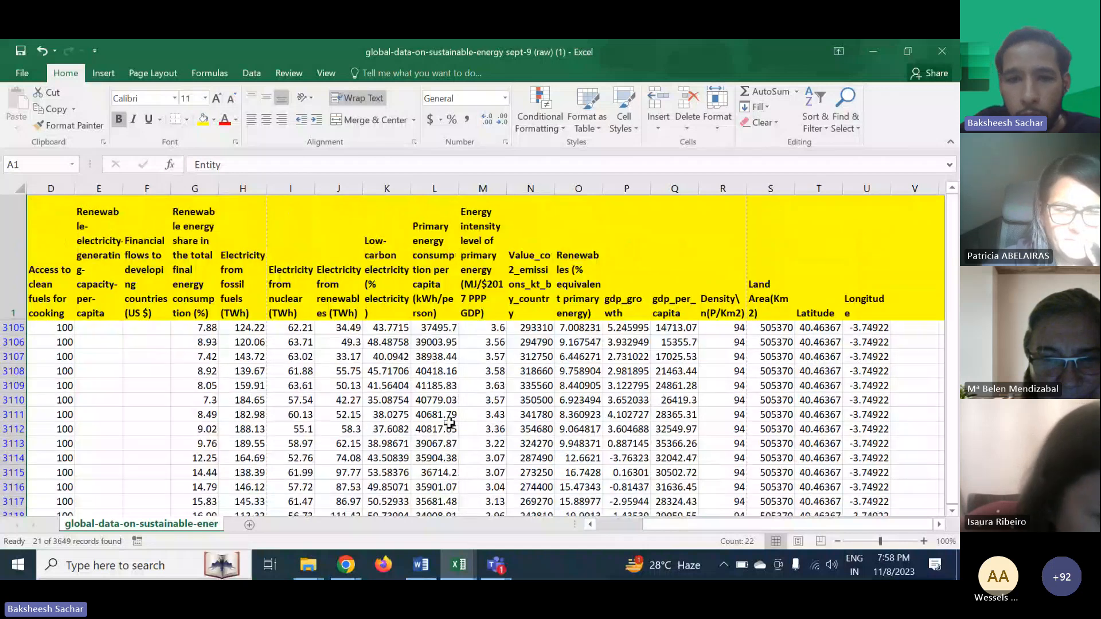
scroll(530, 418, down, 2)
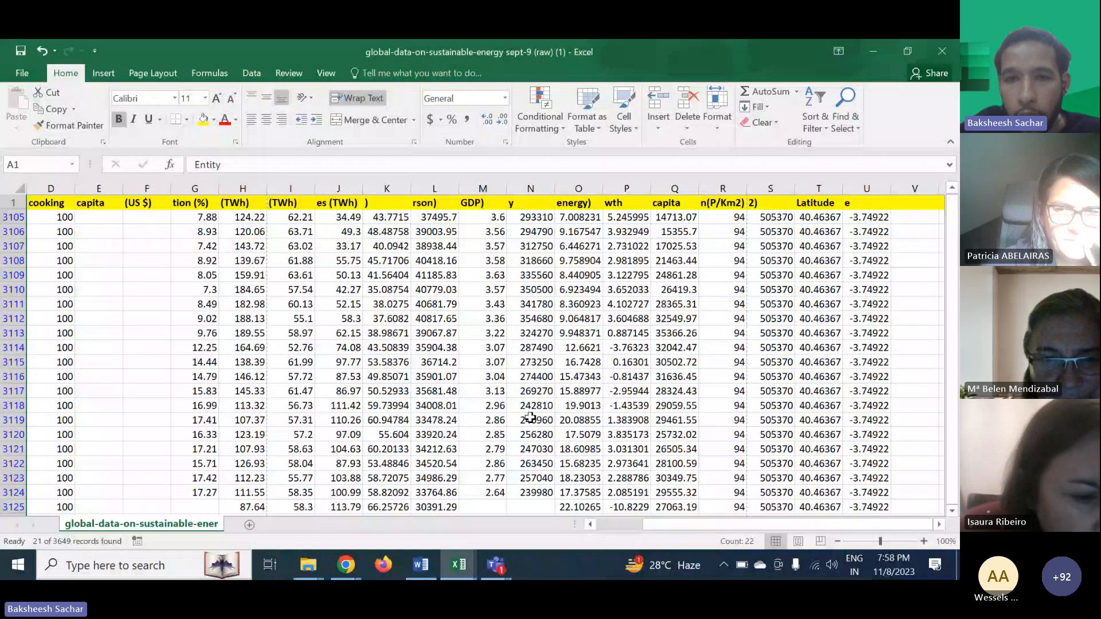
- Highlight values greater than 15 in the Renewables (% equivalent primary energy) column with green fill and dark green text
click(587, 311)
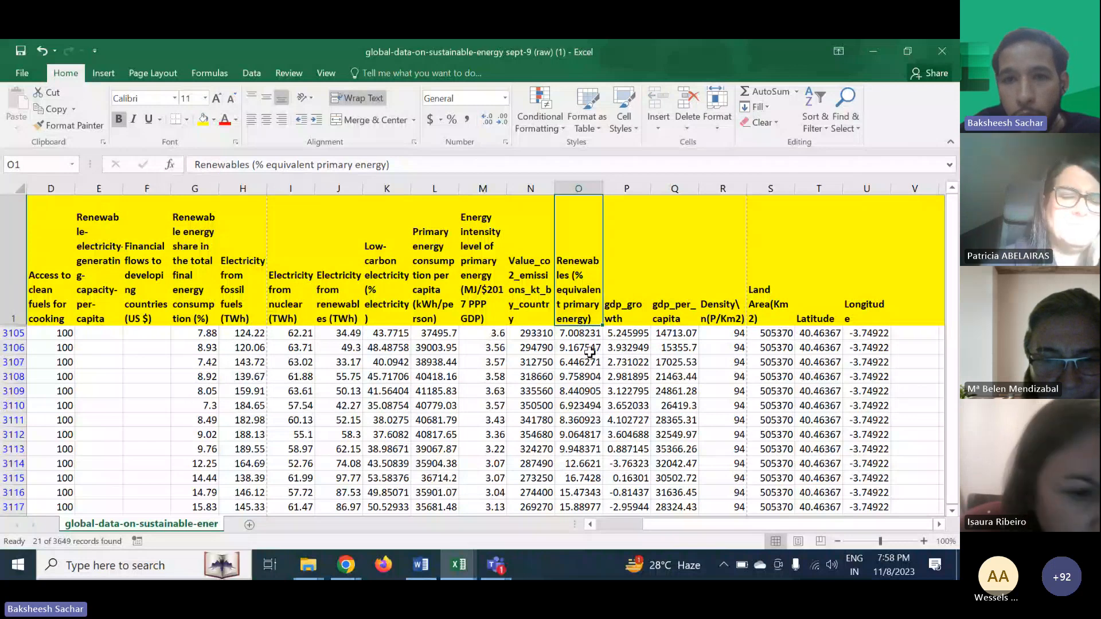
click(581, 185)
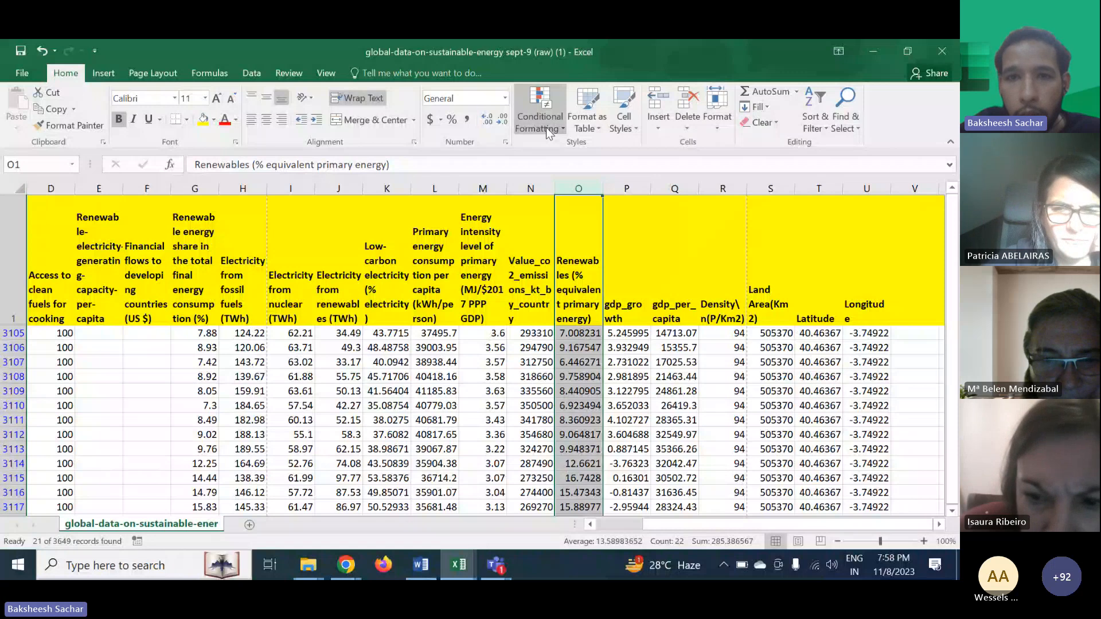
click(546, 127)
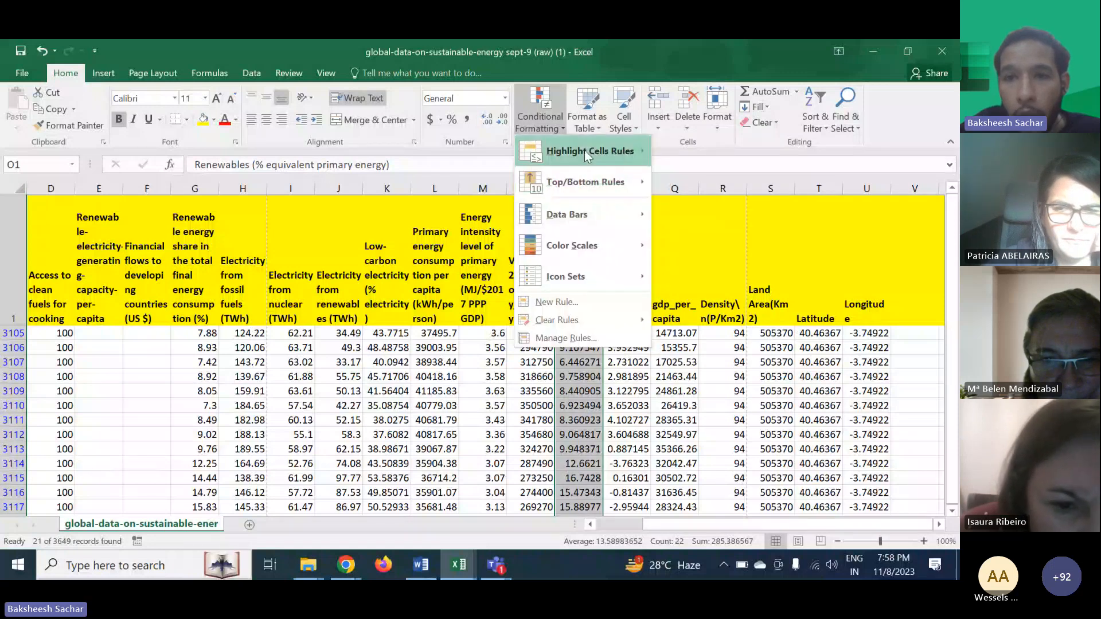
mouse_move(584, 150)
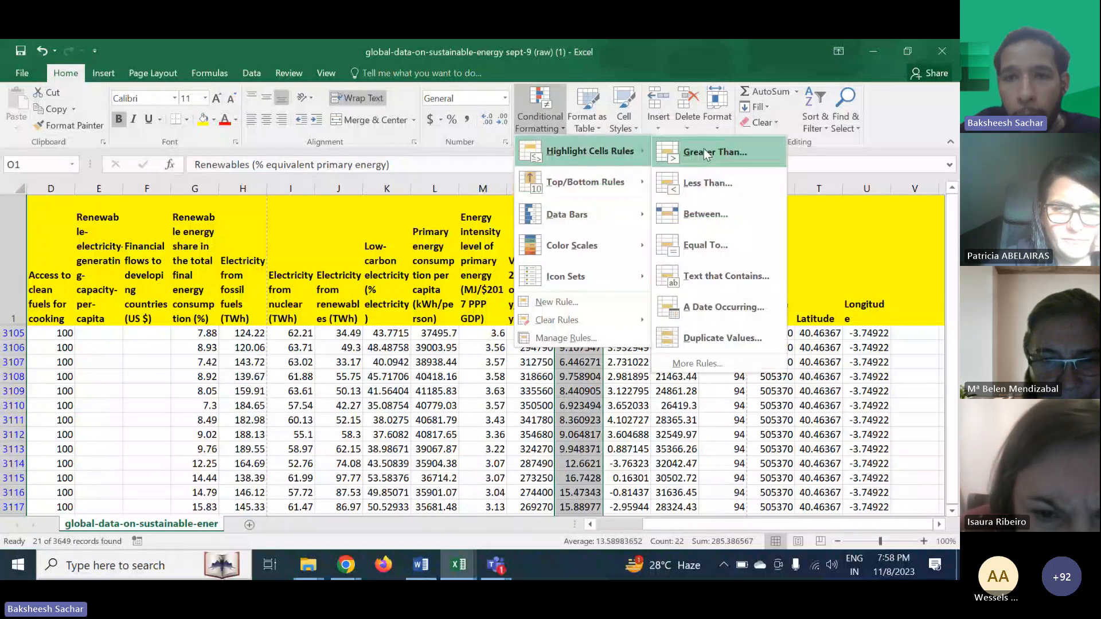
click(704, 152)
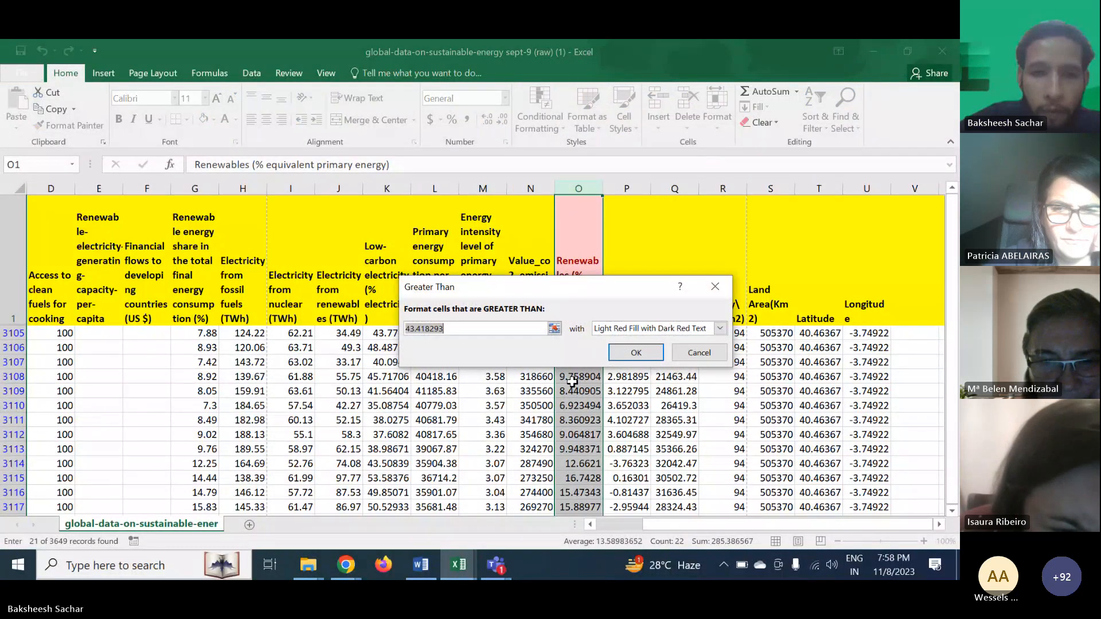
text(150)
click(720, 328)
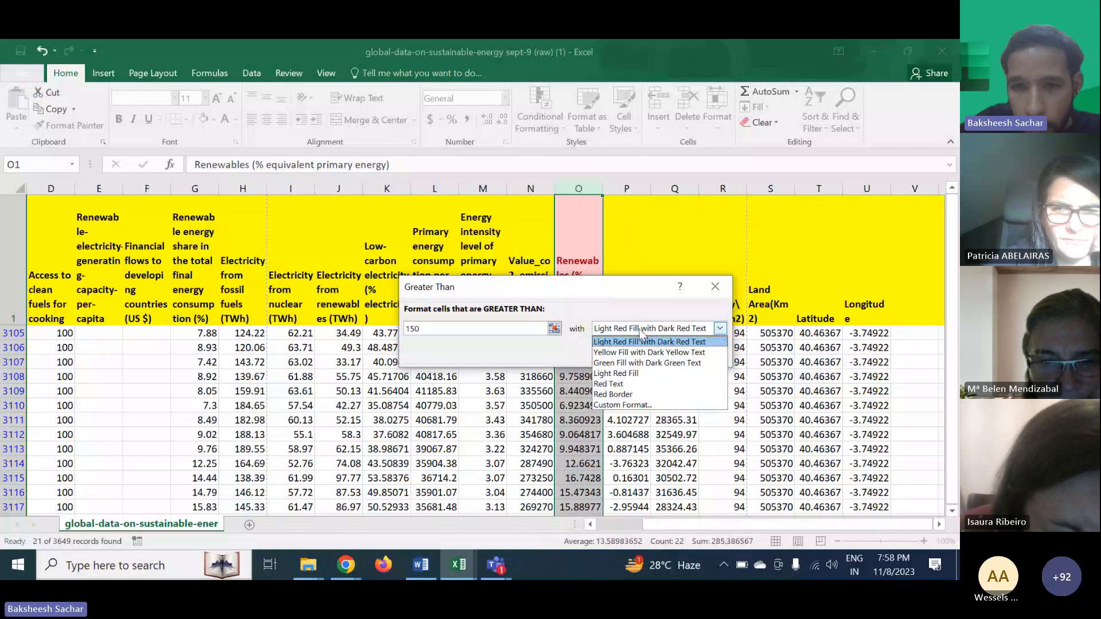
click(637, 363)
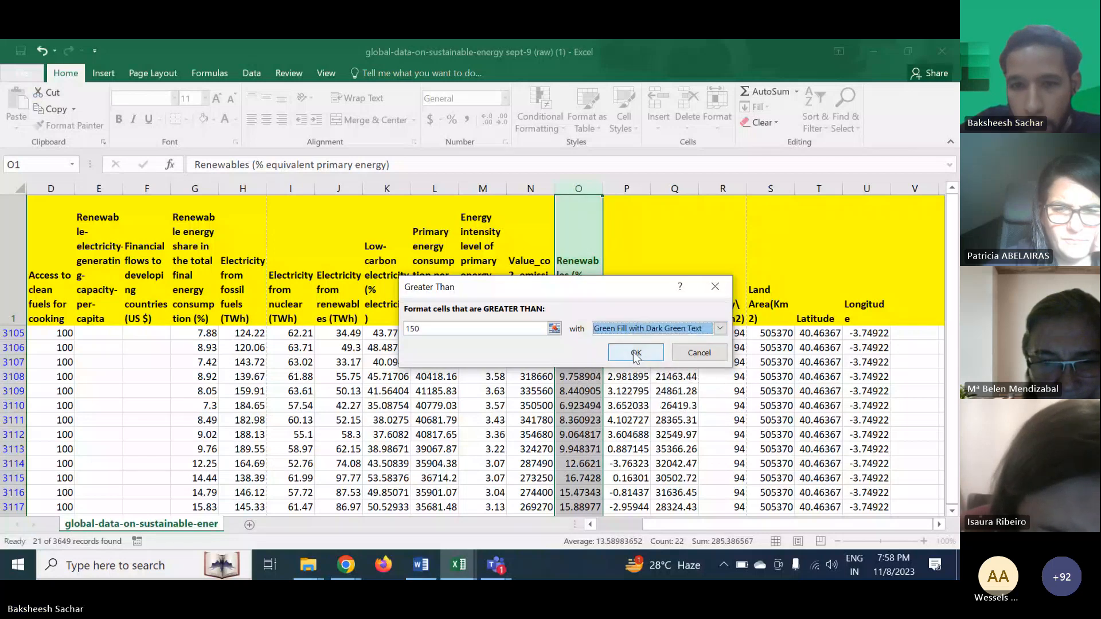
click(512, 330)
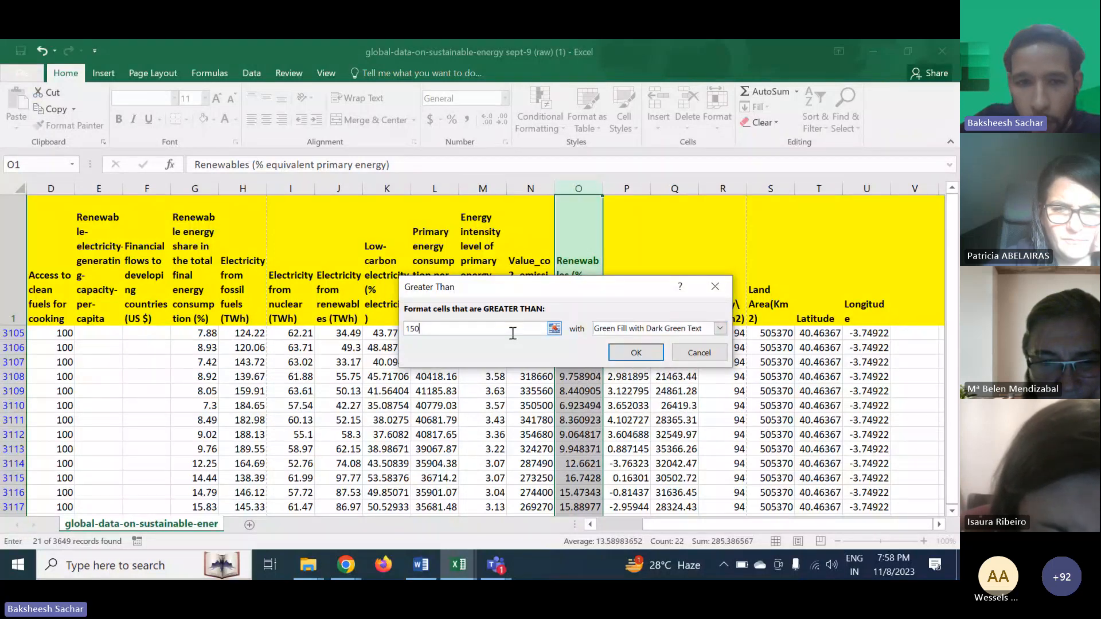
key(BackSpace)
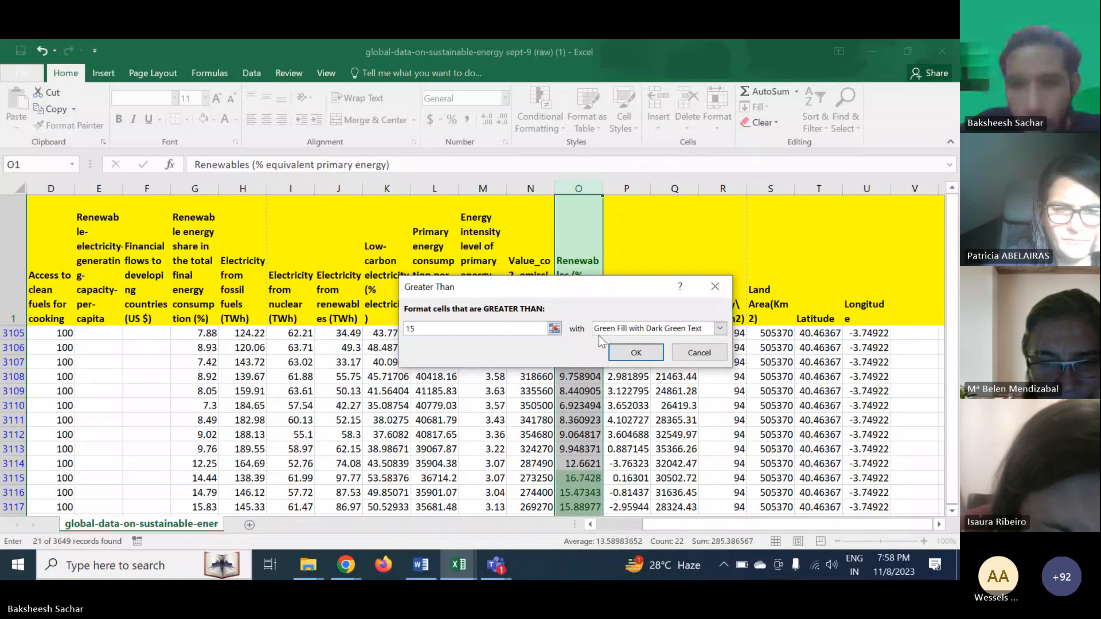
click(636, 353)
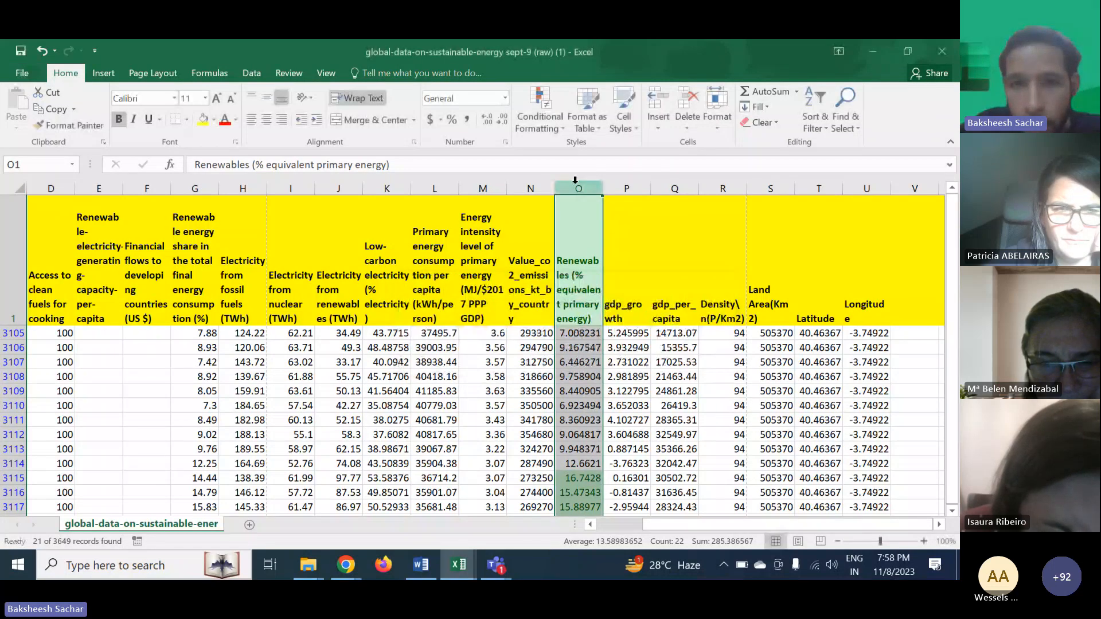
- Highlight values less than 14 in the same Renewables column with light red fill and dark red text
click(540, 118)
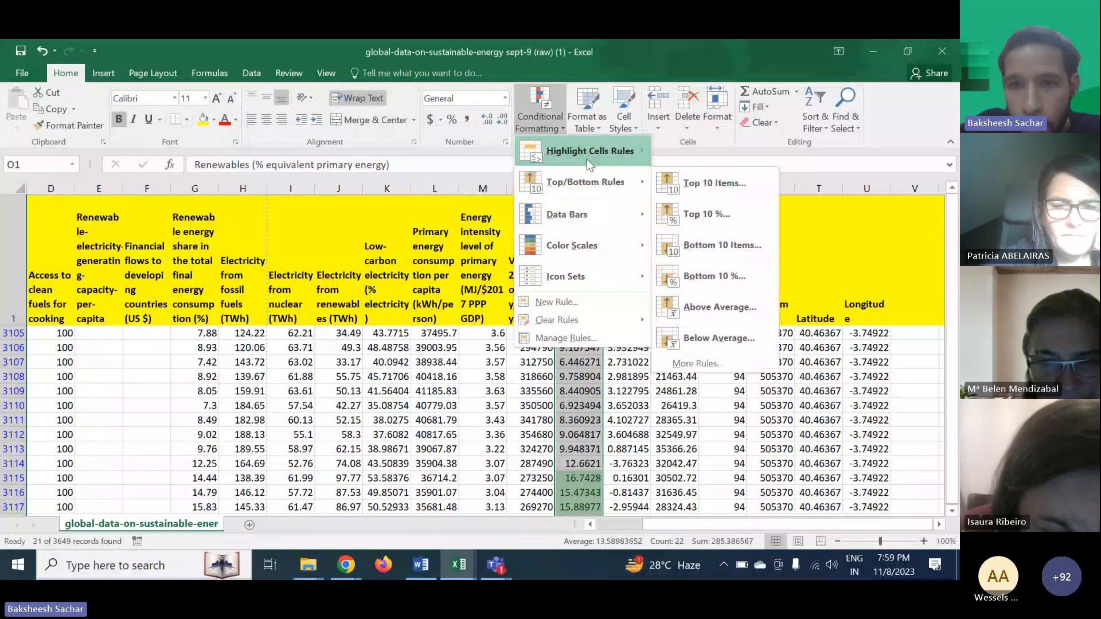
mouse_move(586, 160)
click(676, 179)
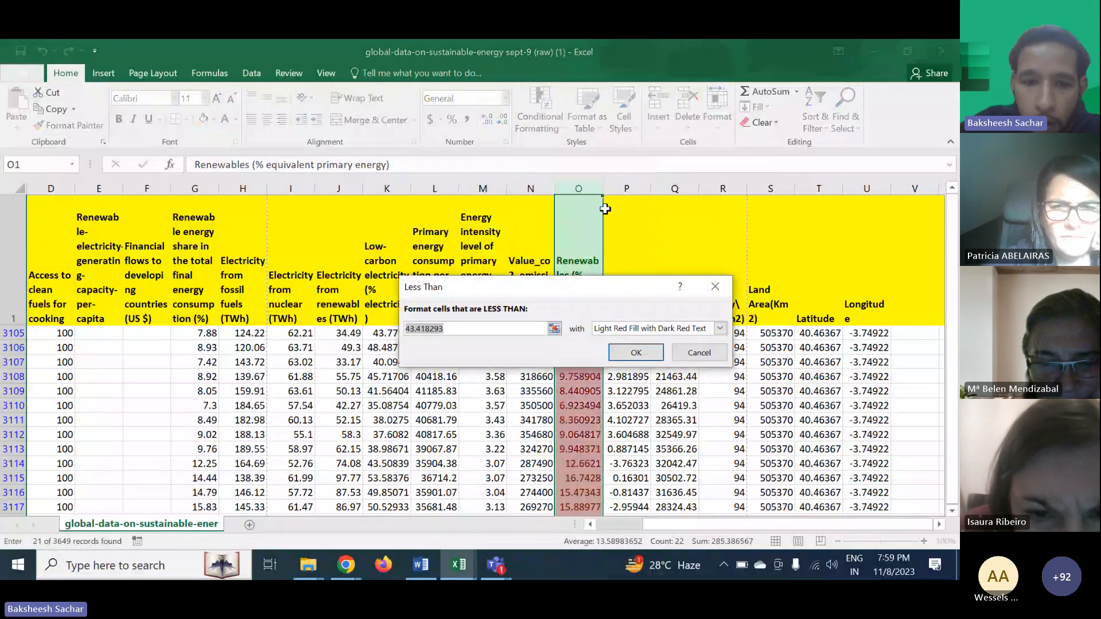
text(14)
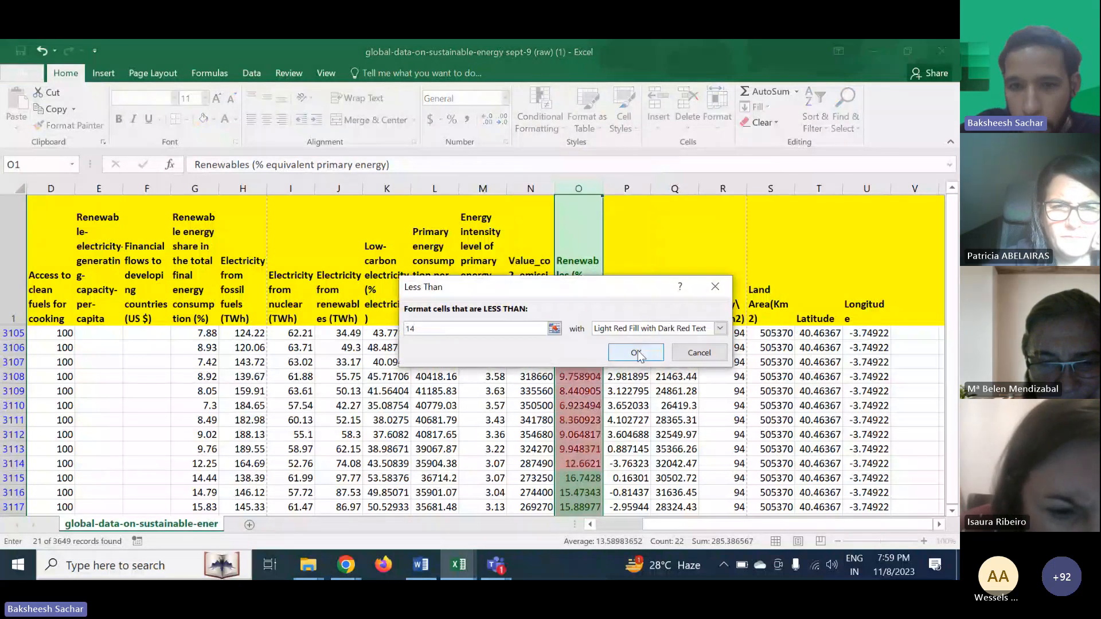
click(636, 352)
- Scroll through Spain's rows to examine the highlighted Renewables values
scroll(620, 434, down, 2)
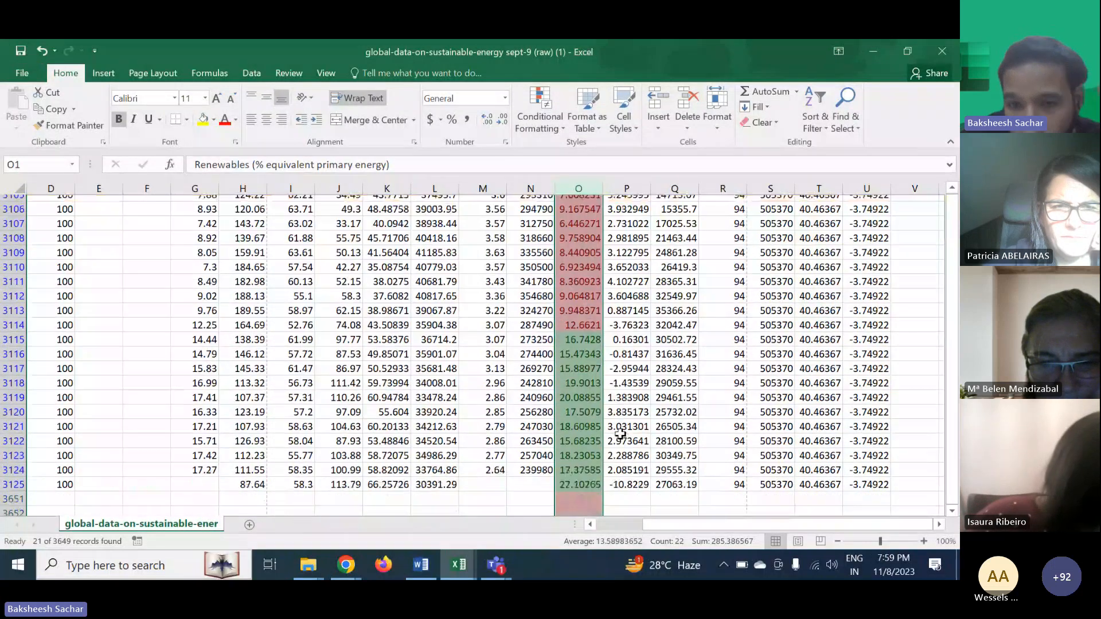
scroll(620, 434, up, 1)
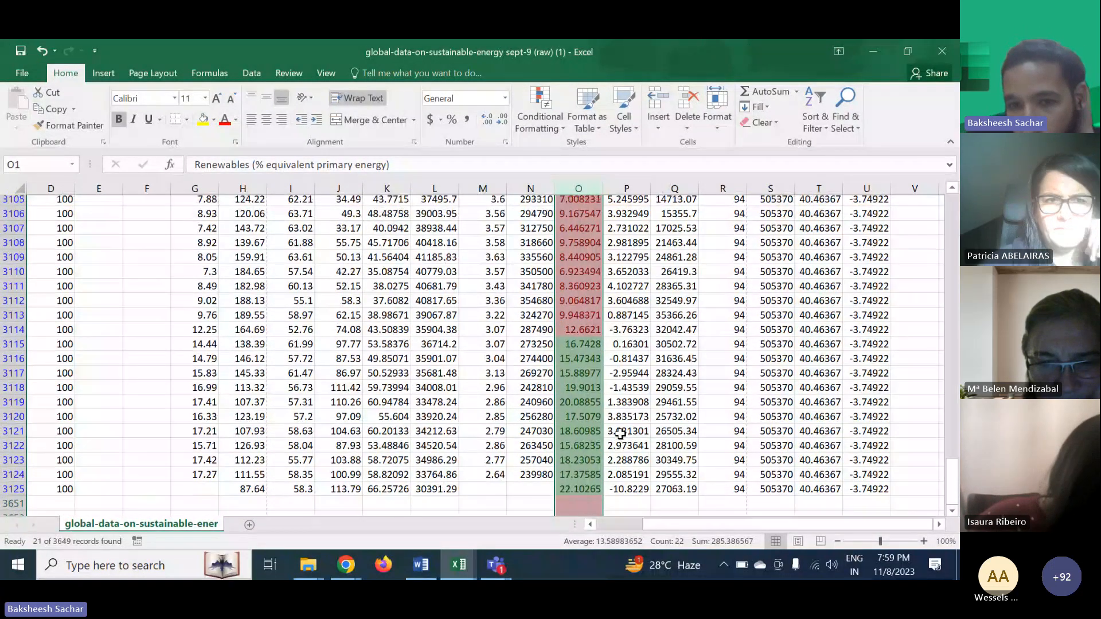
click(620, 434)
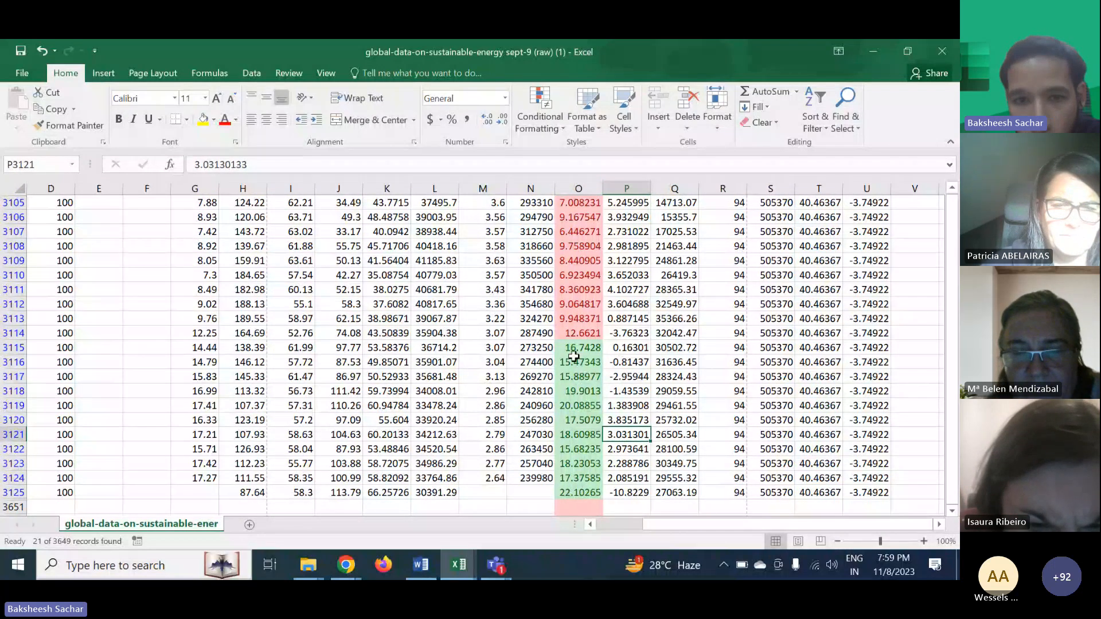
scroll(573, 356, left, 2)
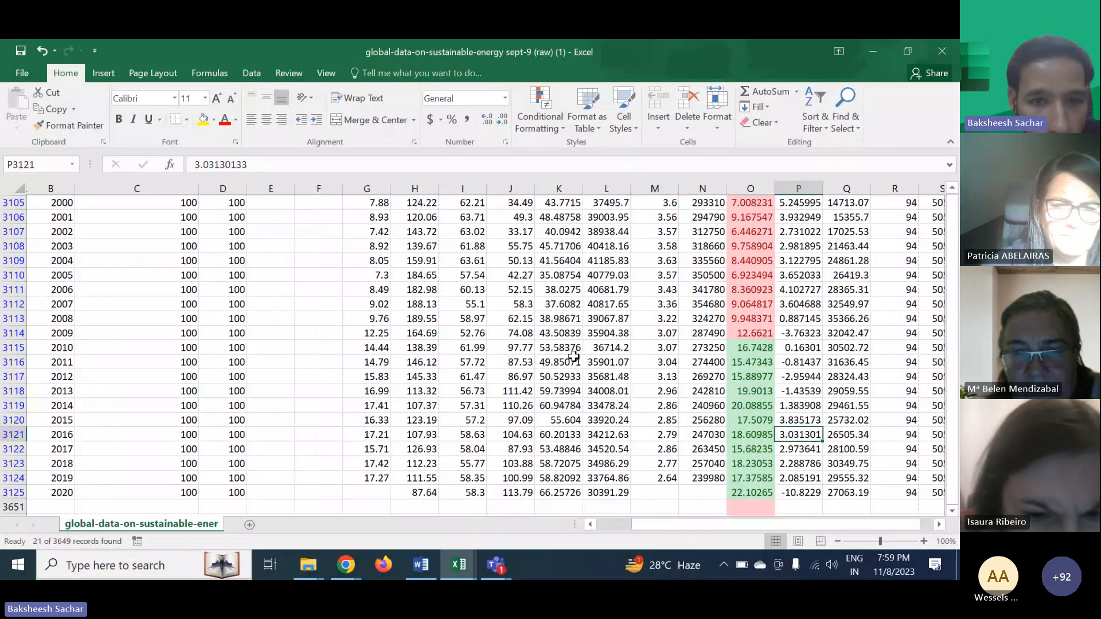
scroll(574, 356, left, 1)
scroll(476, 360, right, 4)
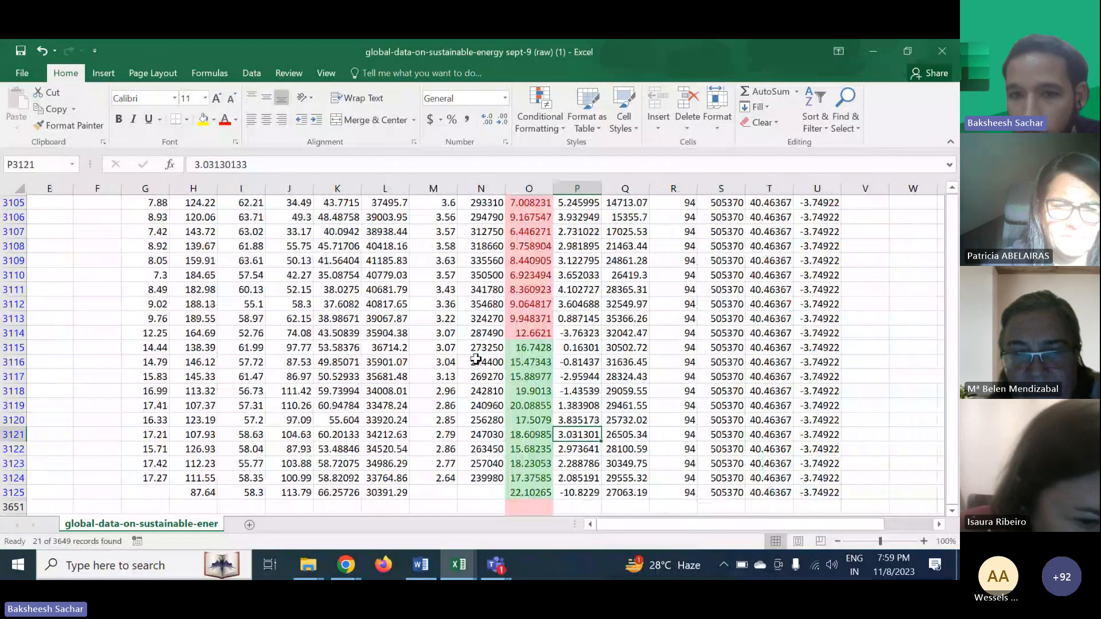
click(531, 348)
scroll(534, 291, up, 1)
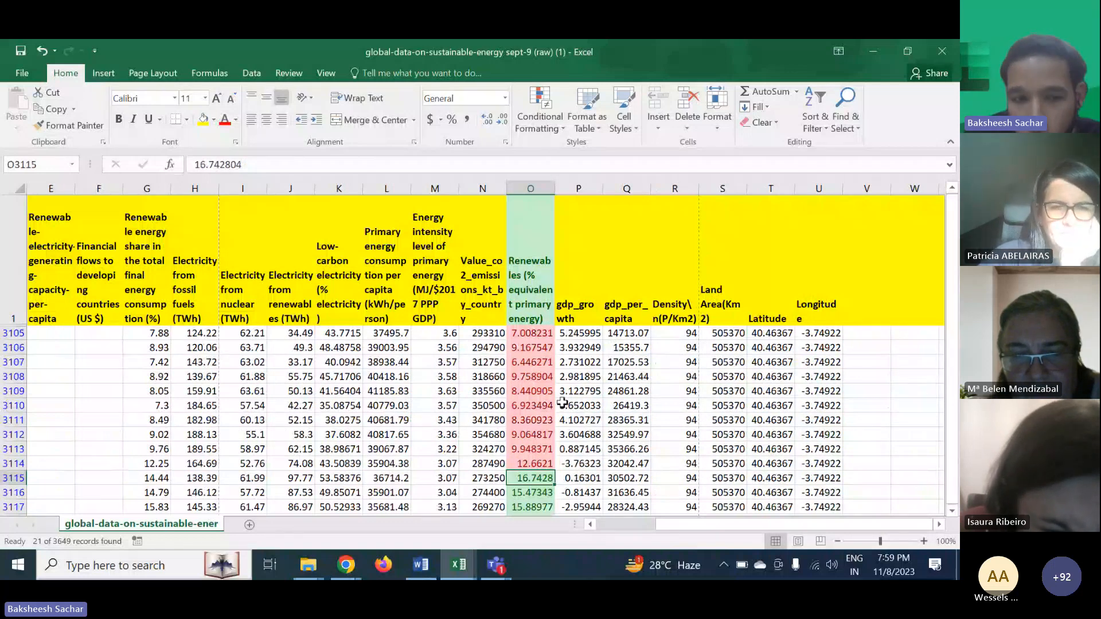
scroll(576, 446, down, 2)
scroll(576, 446, up, 2)
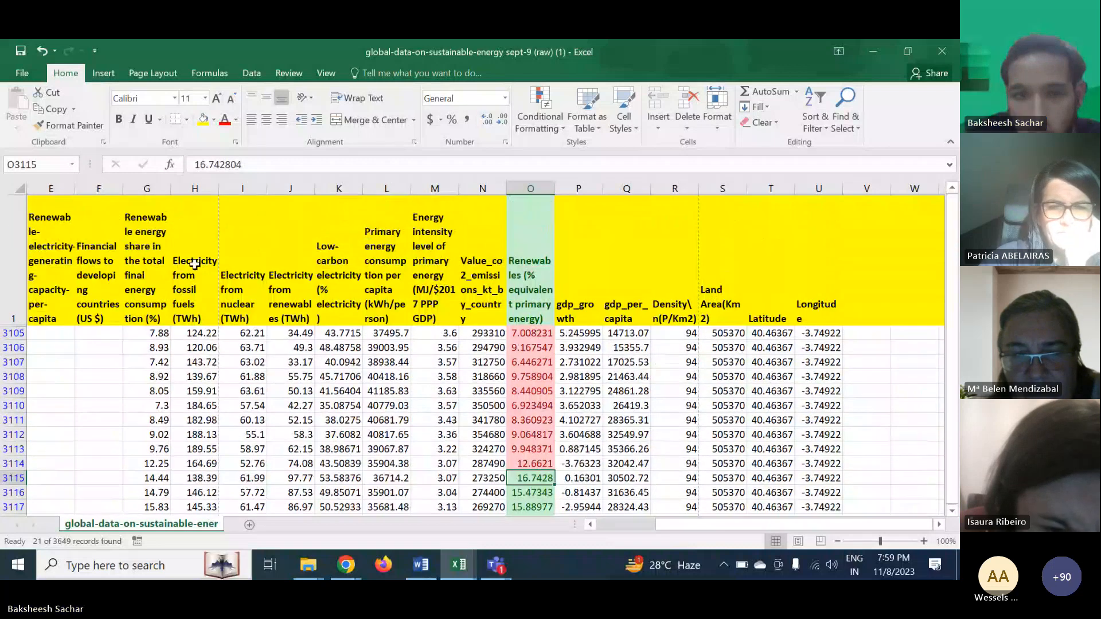
scroll(142, 262, down, 2)
scroll(142, 262, left, 3)
scroll(143, 262, left, 2)
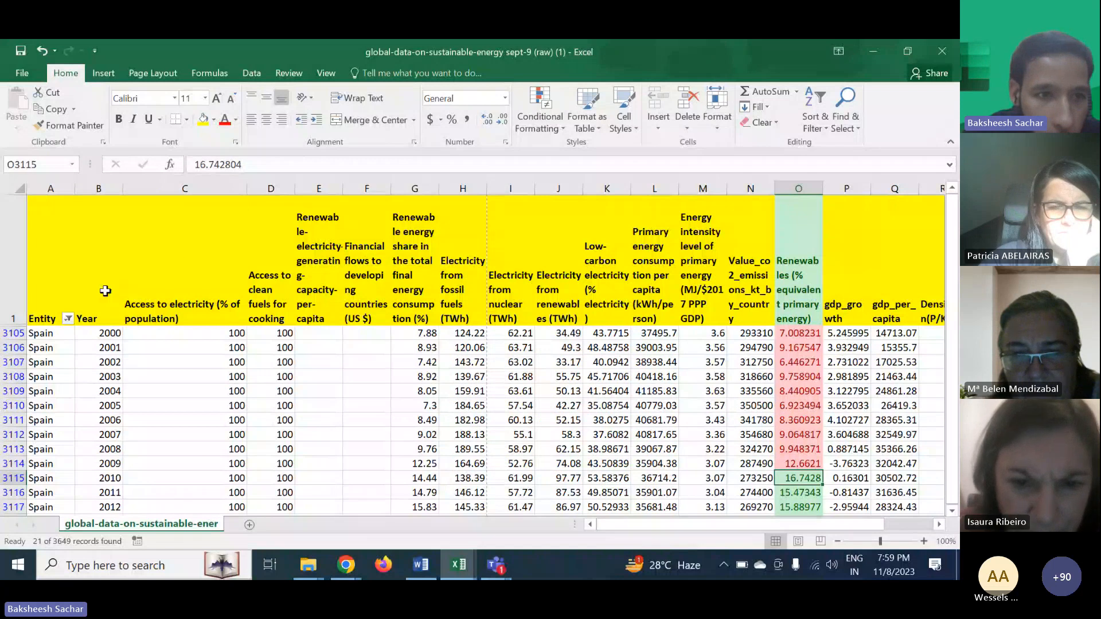
- Filter the Entity column to show only Tajikistan instead of Spain
click(68, 319)
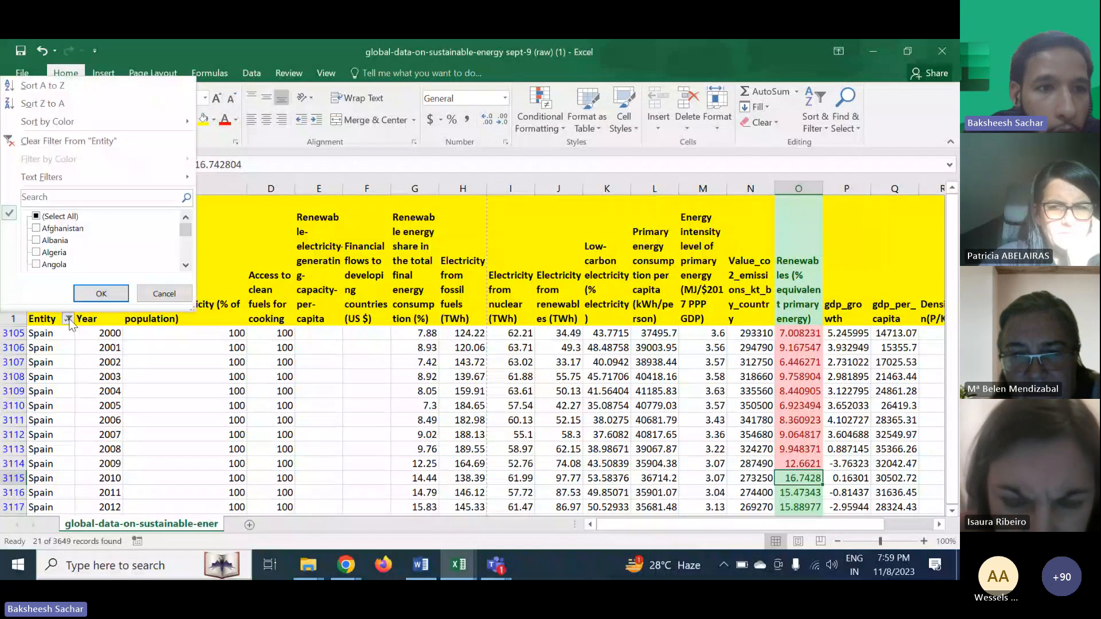
click(69, 197)
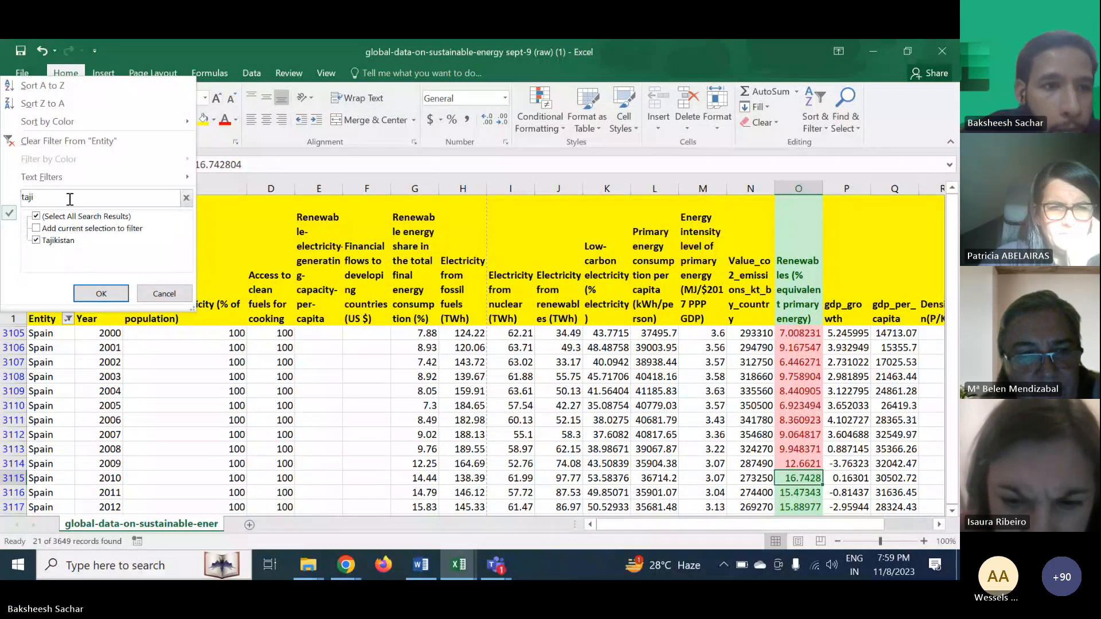
click(36, 216)
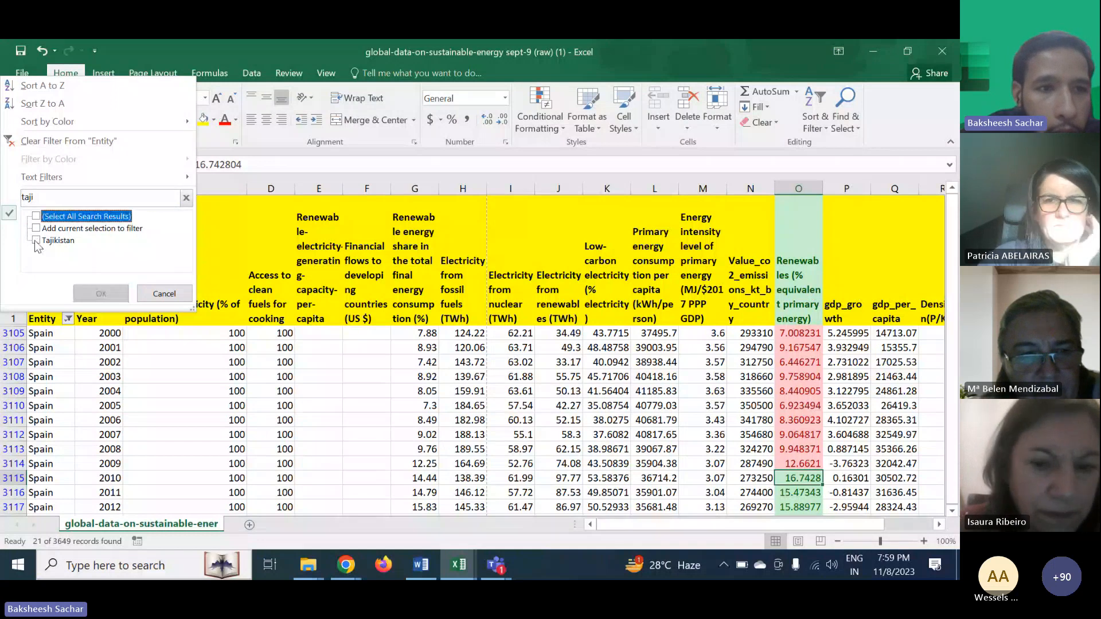
click(36, 241)
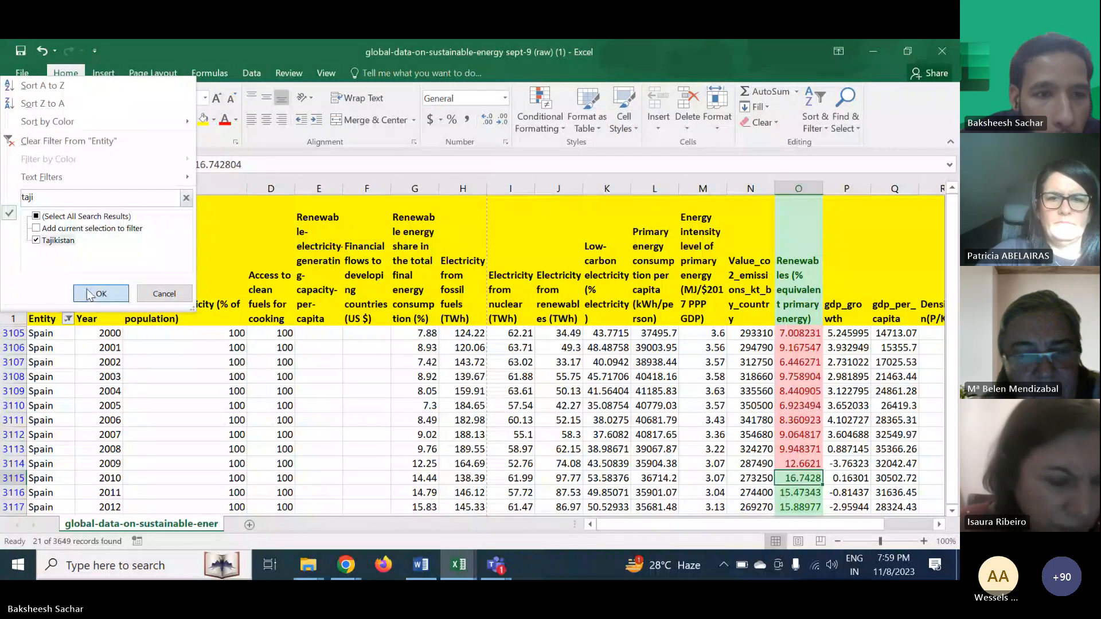
click(95, 294)
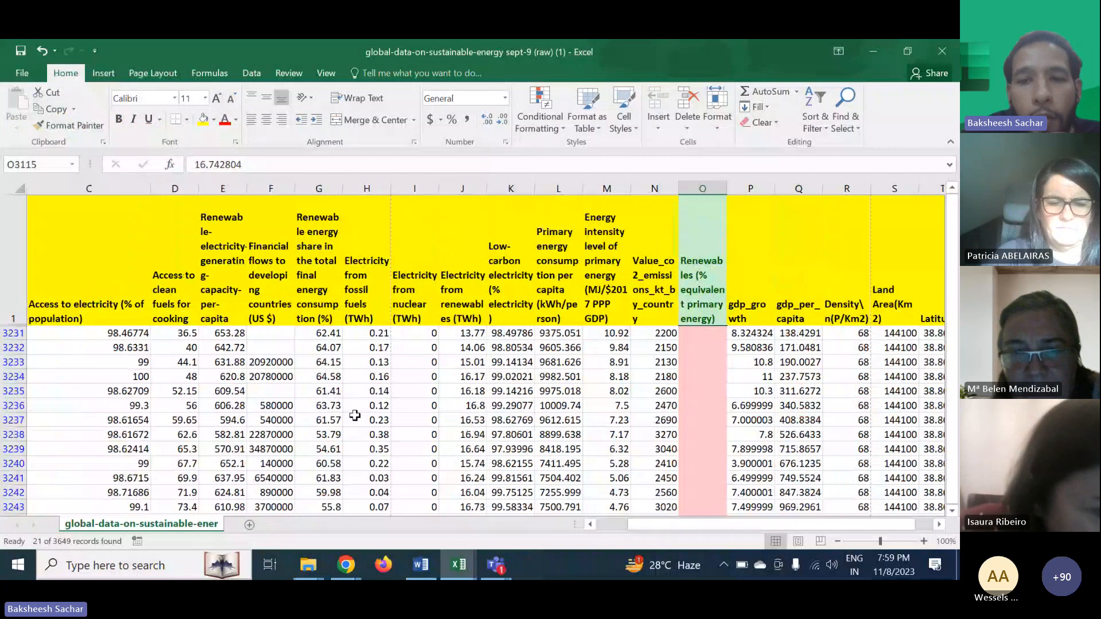
scroll(354, 415, right, 1)
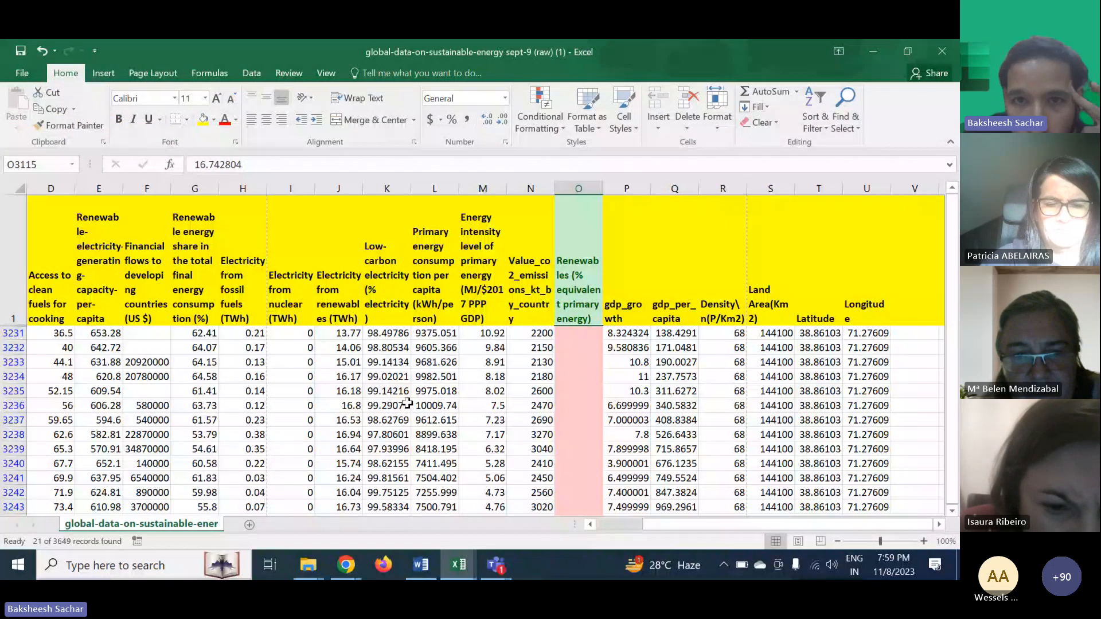
- Clear the conditional formatting rules from the selected Renewables (% equivalent primary energy) cells
scroll(407, 404, right, 2)
click(540, 109)
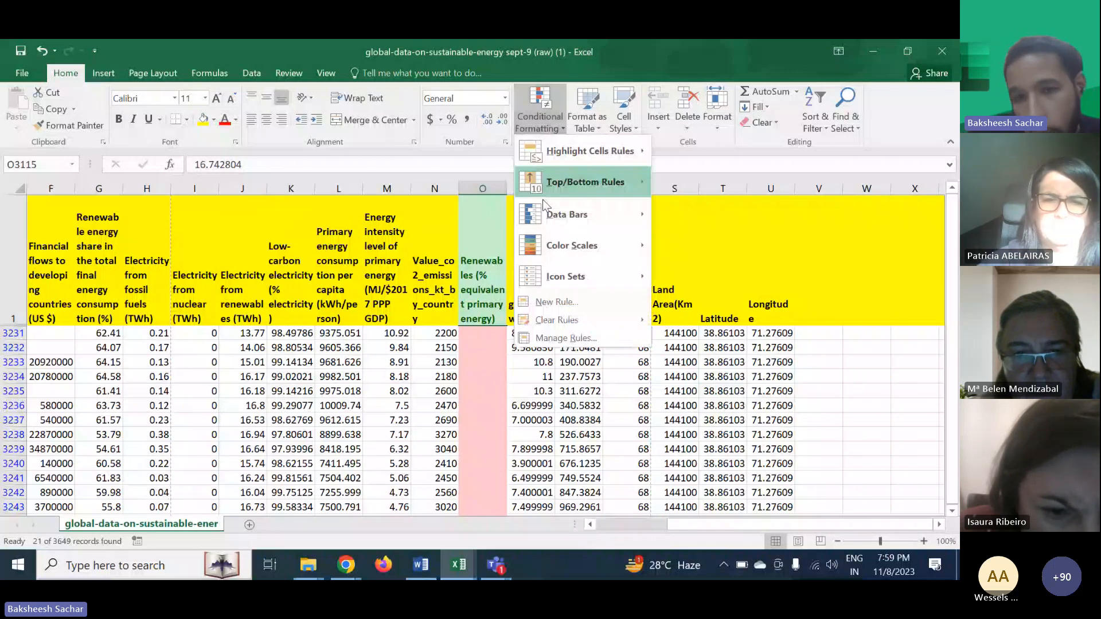
mouse_move(569, 327)
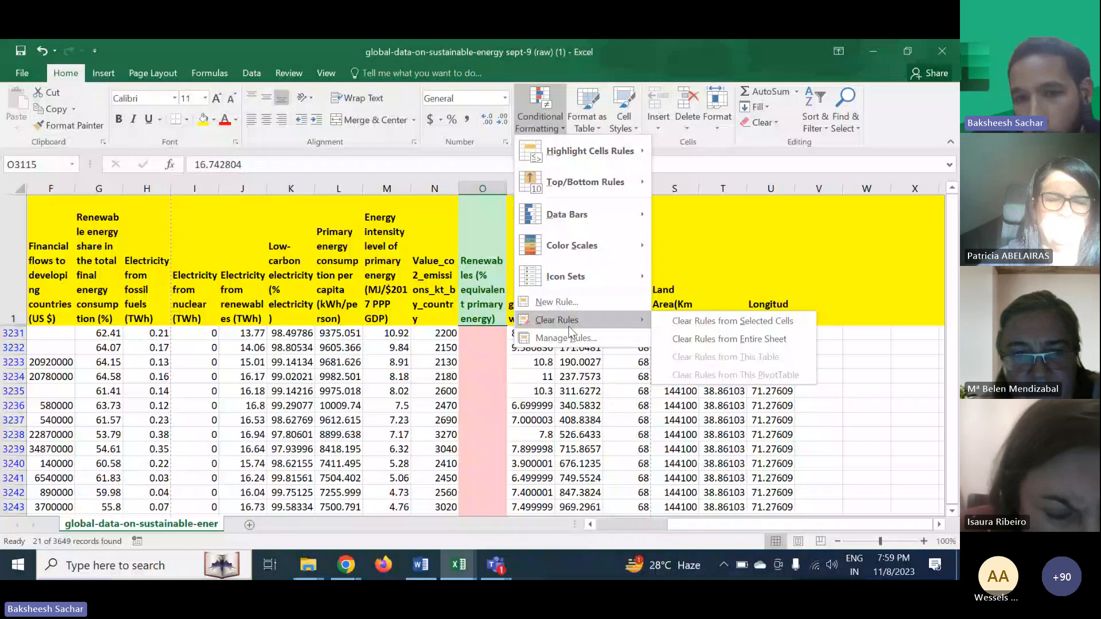
click(694, 321)
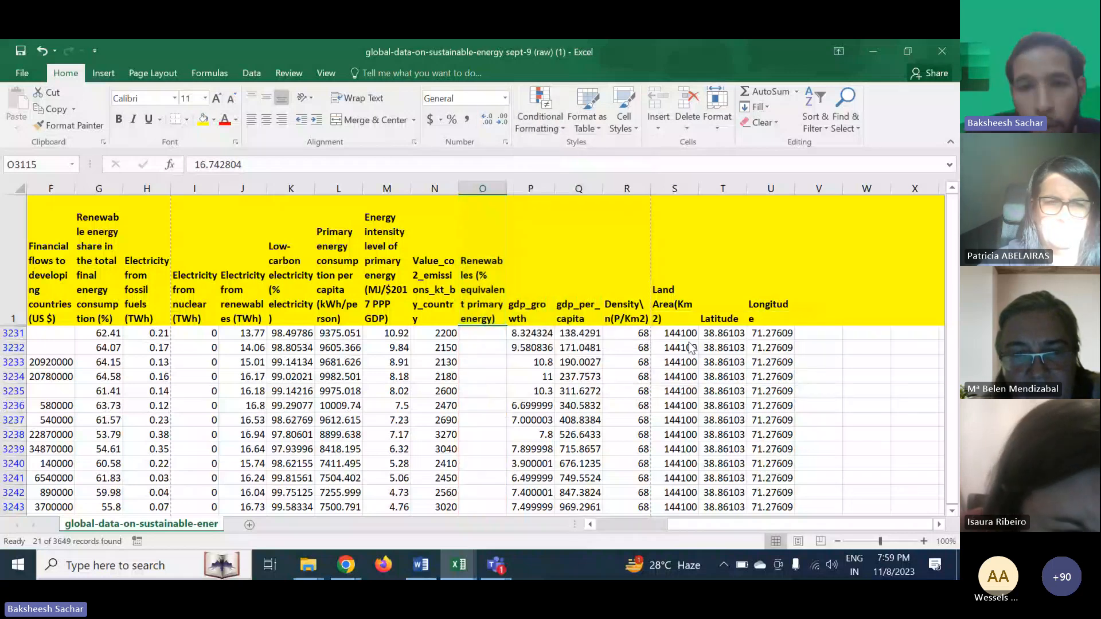
- Clear the Entity filter by selecting all countries so every row is shown again
click(531, 348)
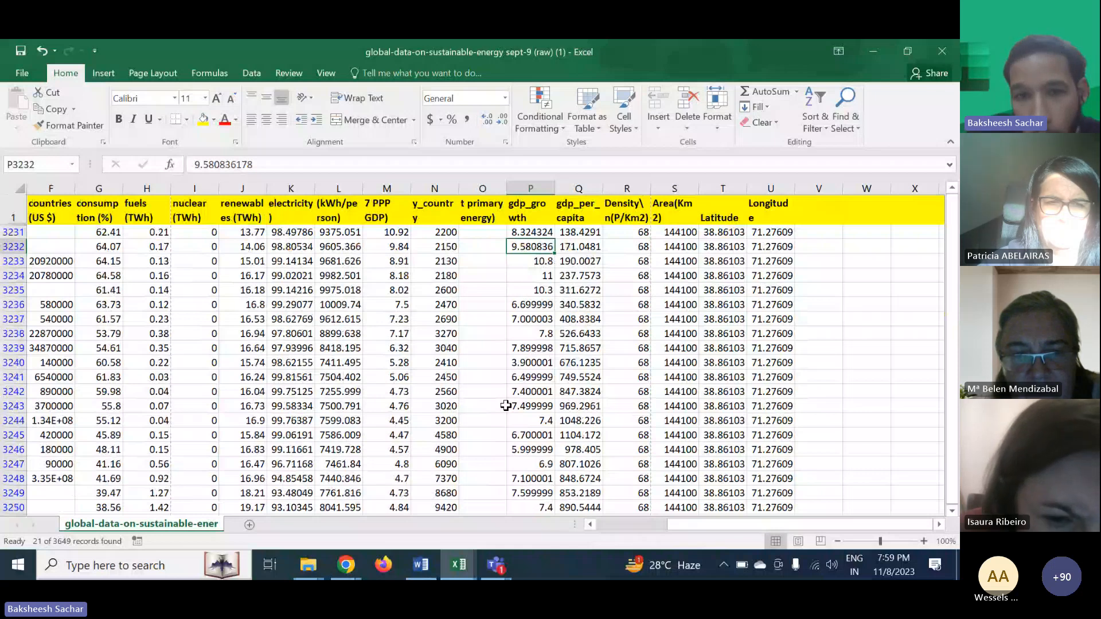
click(494, 449)
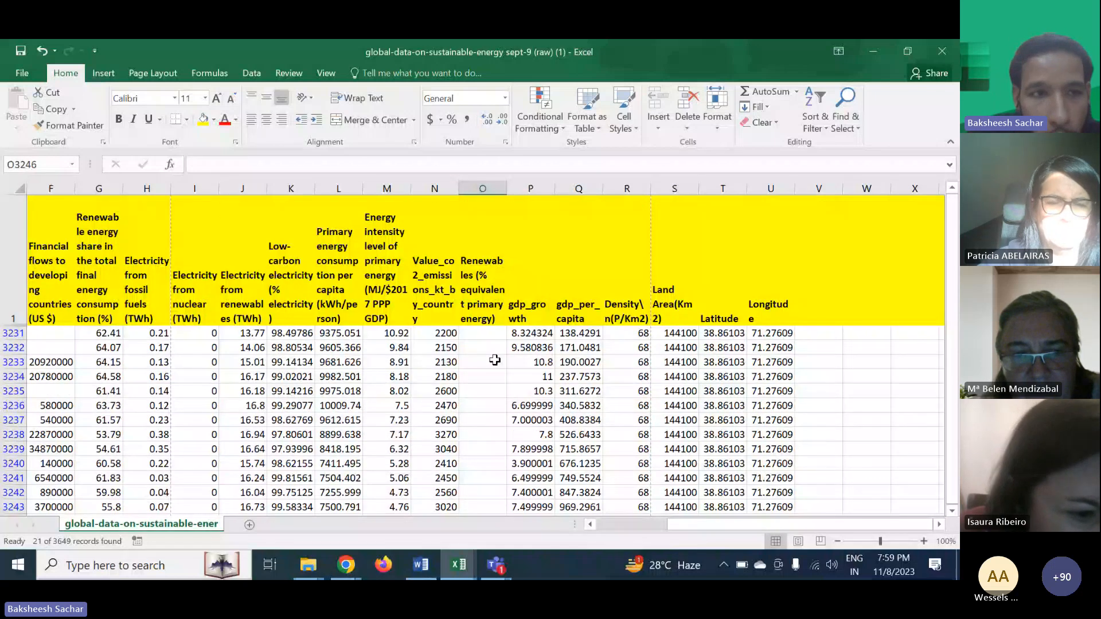
scroll(63, 260, left, 3)
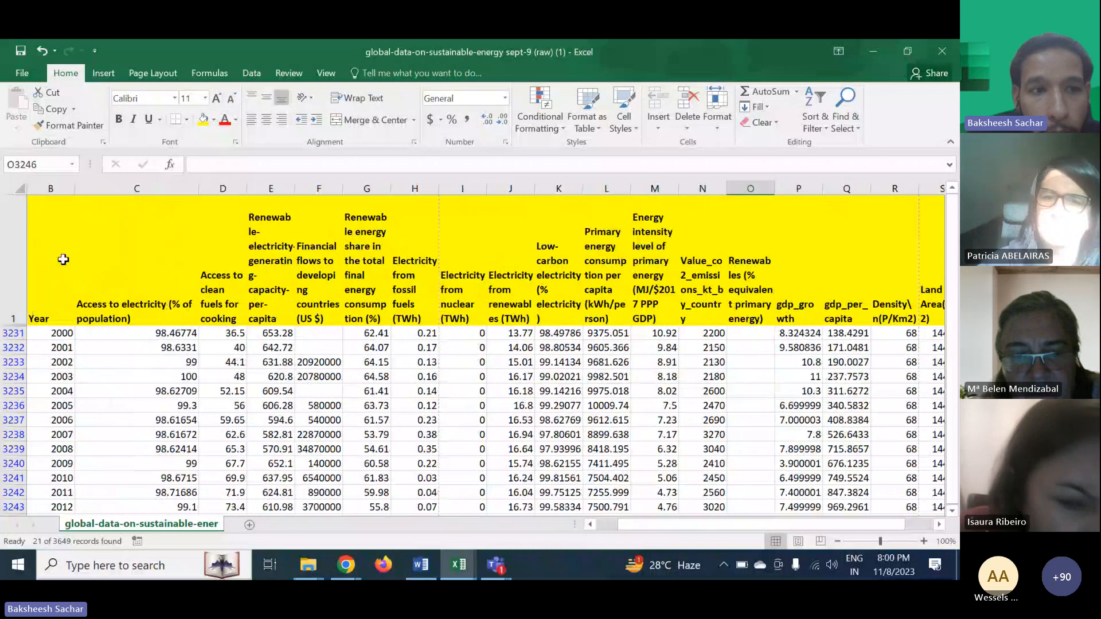
scroll(63, 259, left, 1)
click(68, 318)
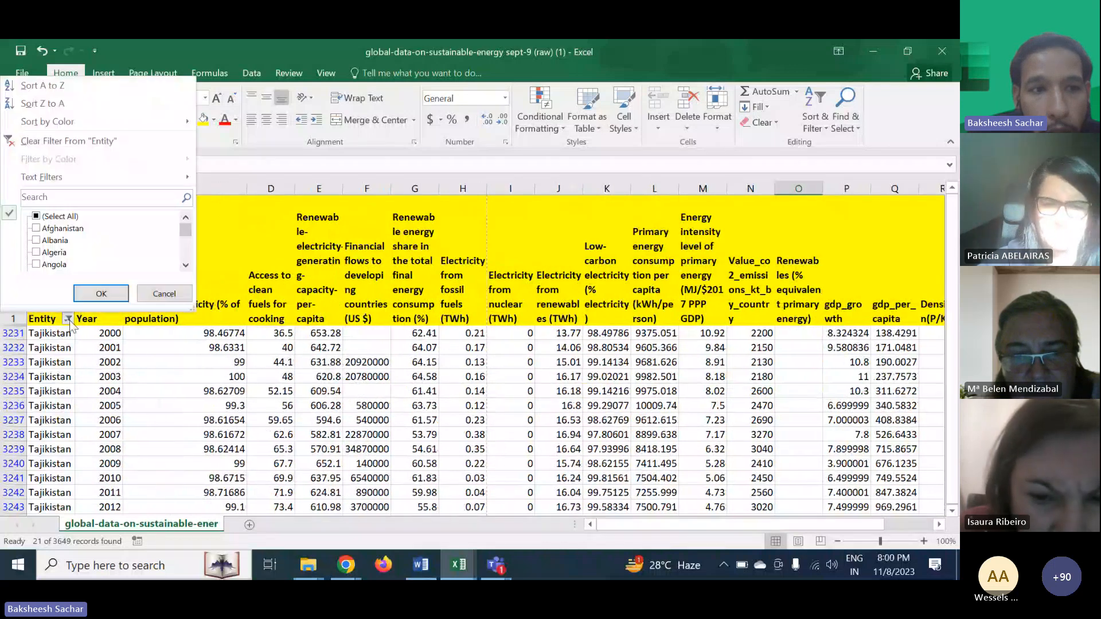
click(38, 218)
click(97, 293)
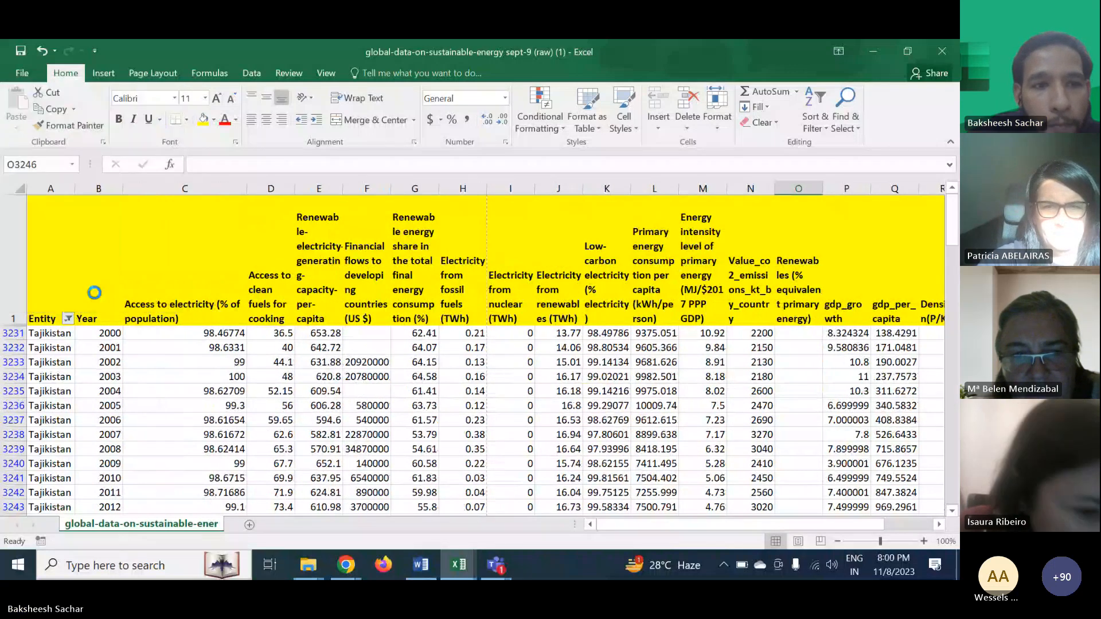
- Freeze the top row of the worksheet so the headers stay visible while scrolling
scroll(322, 386, down, 20)
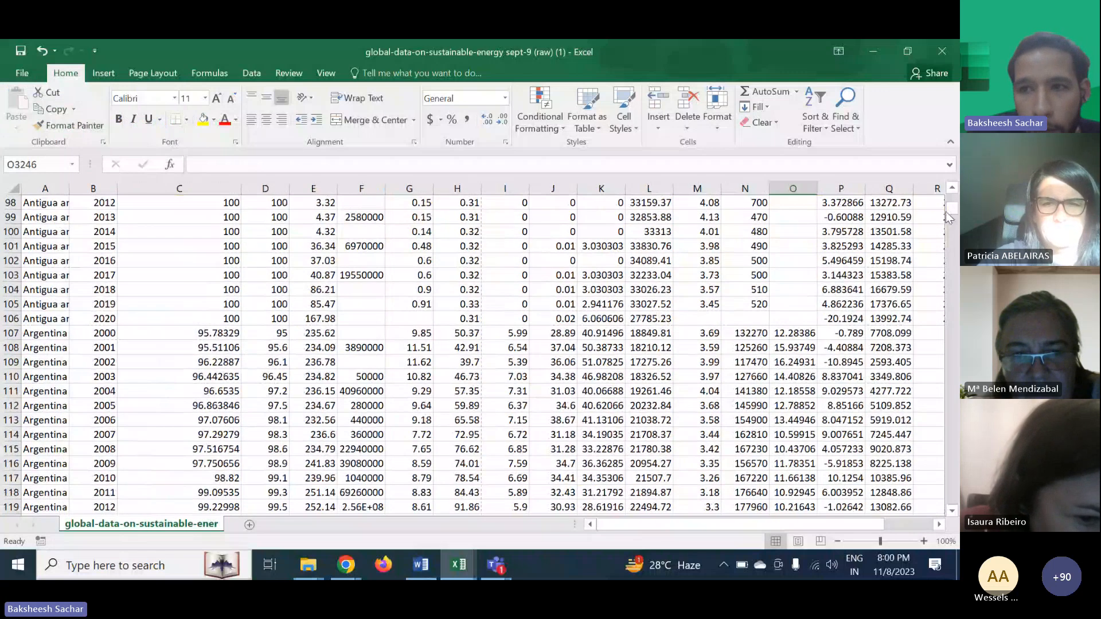
drag(948, 217, 958, 513)
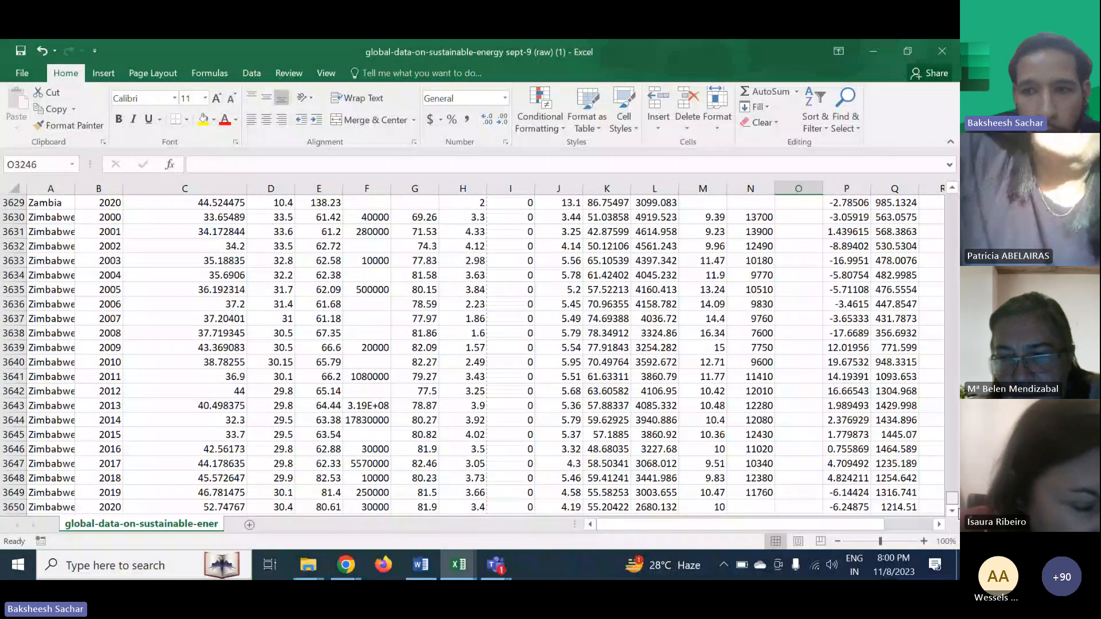
drag(952, 505, 952, 198)
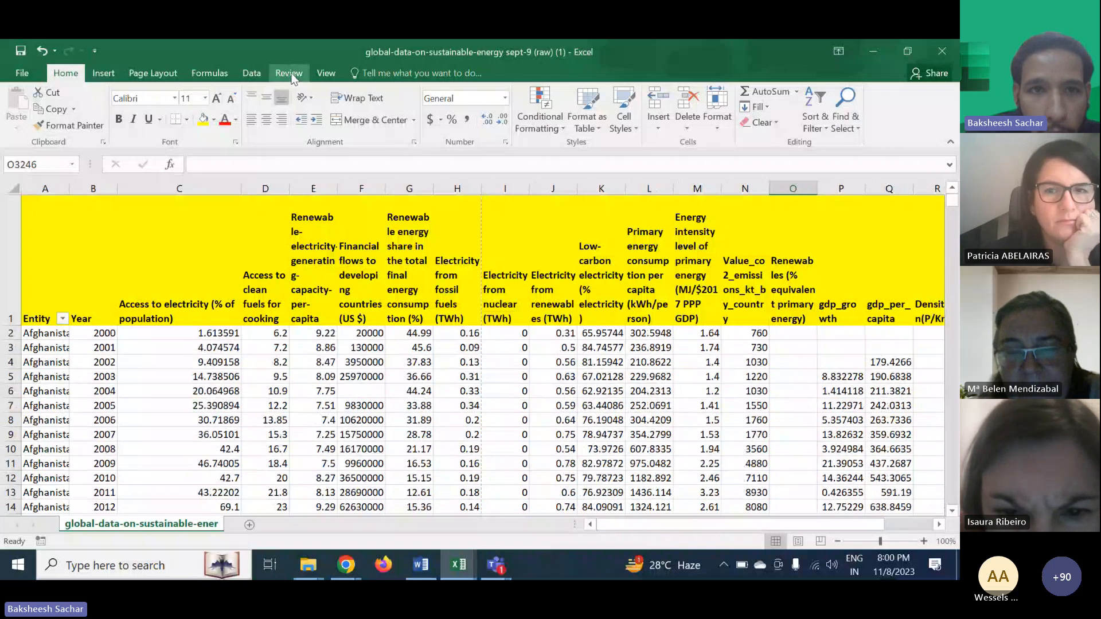
click(325, 73)
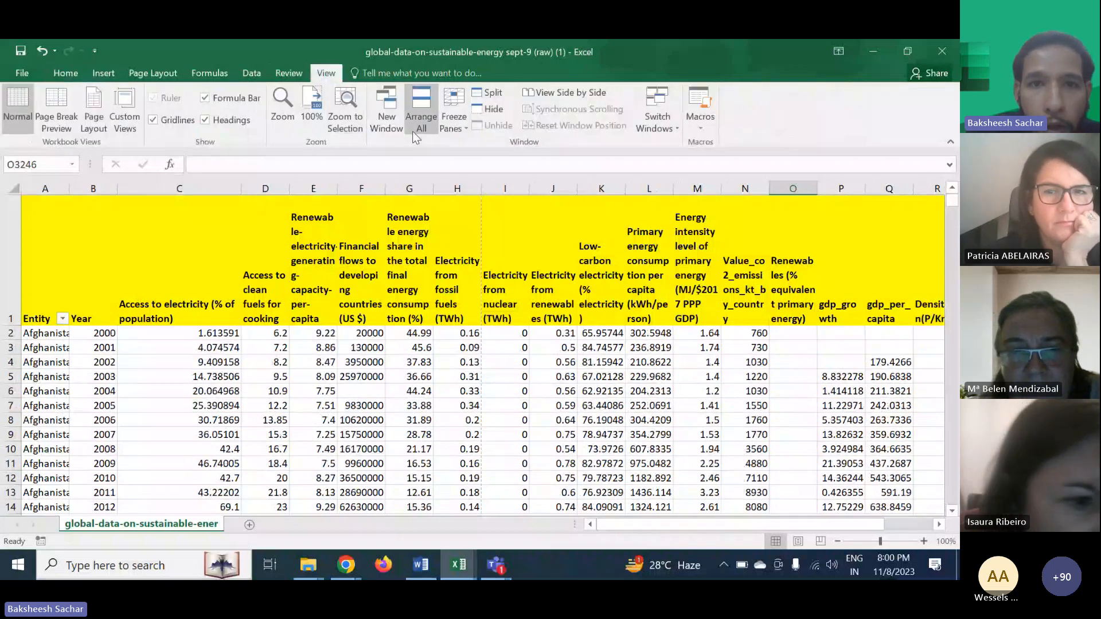
click(457, 127)
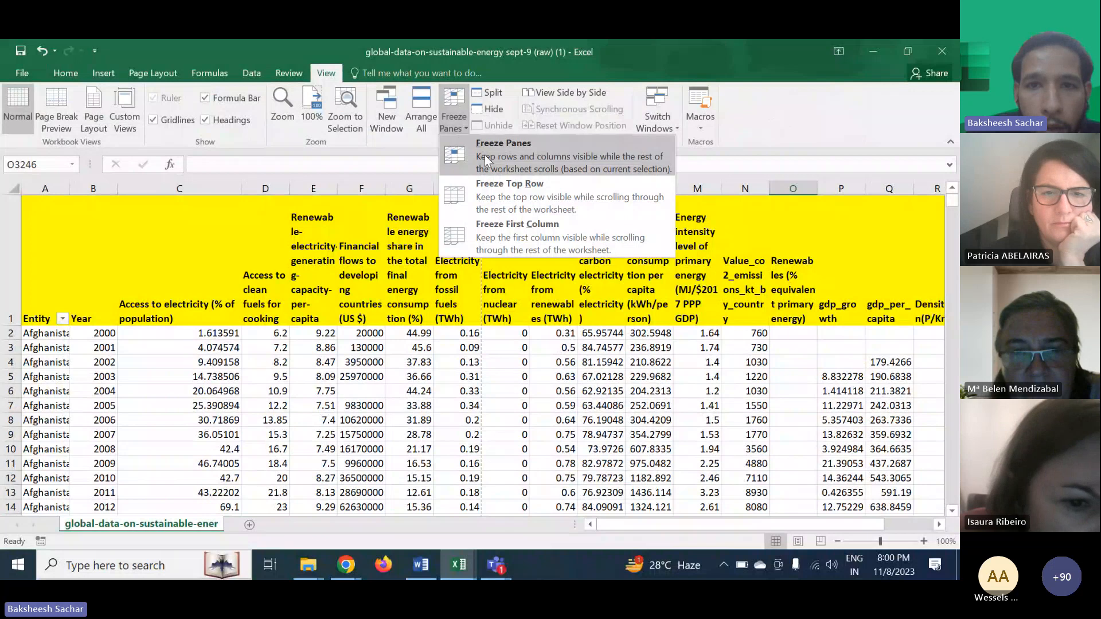
click(550, 188)
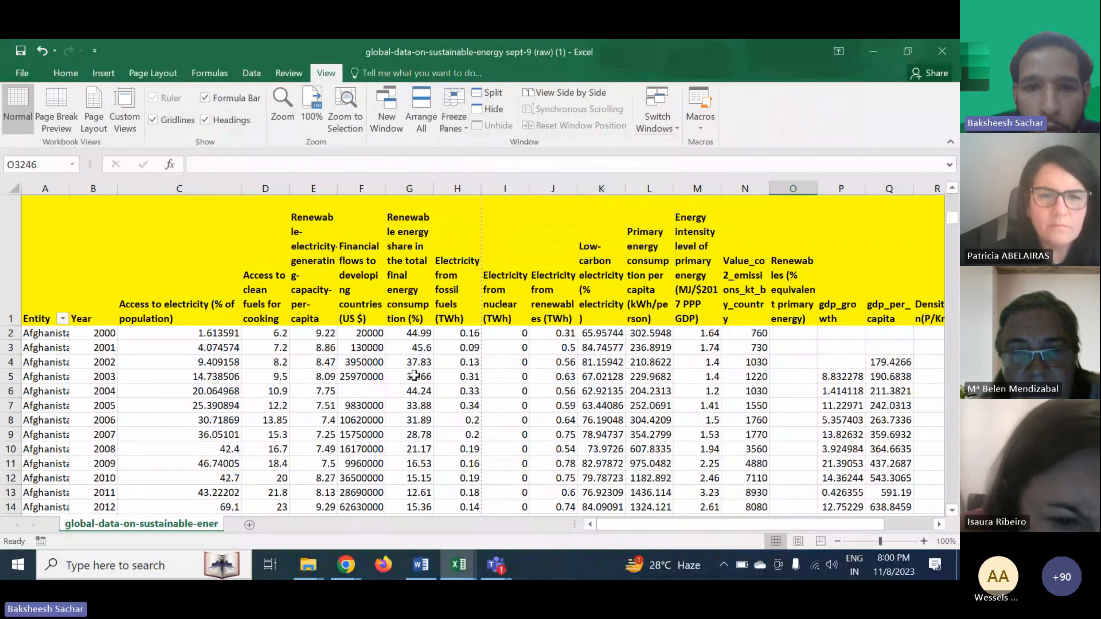
- Start a COUNTBLANK formula in cell C3651, just below the Access to electricity column's data
scroll(636, 313, down, 19)
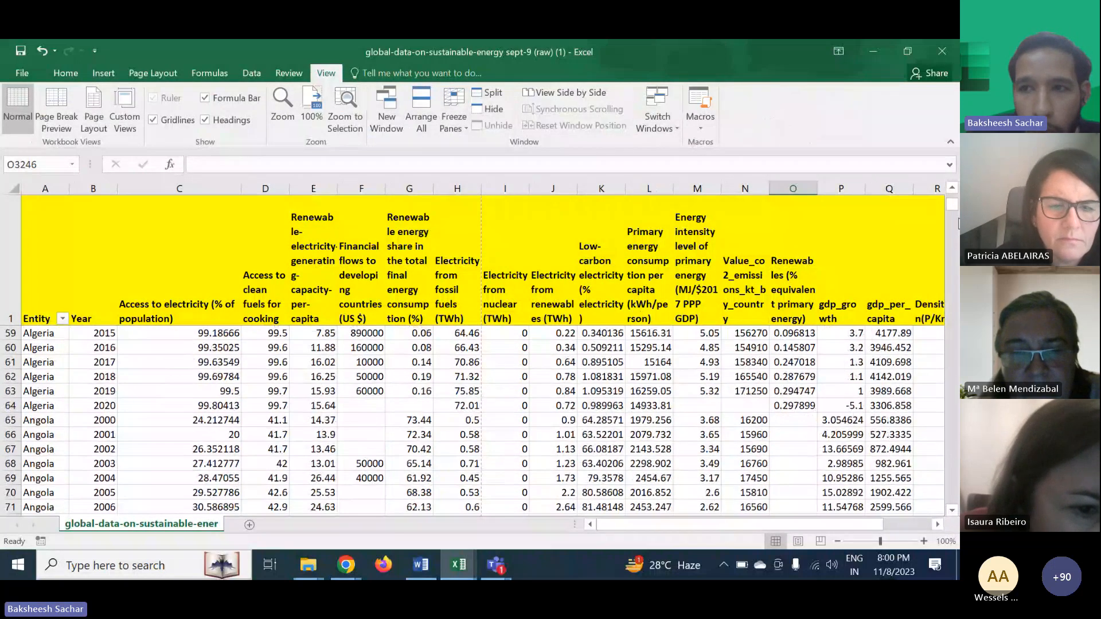
drag(953, 207, 957, 502)
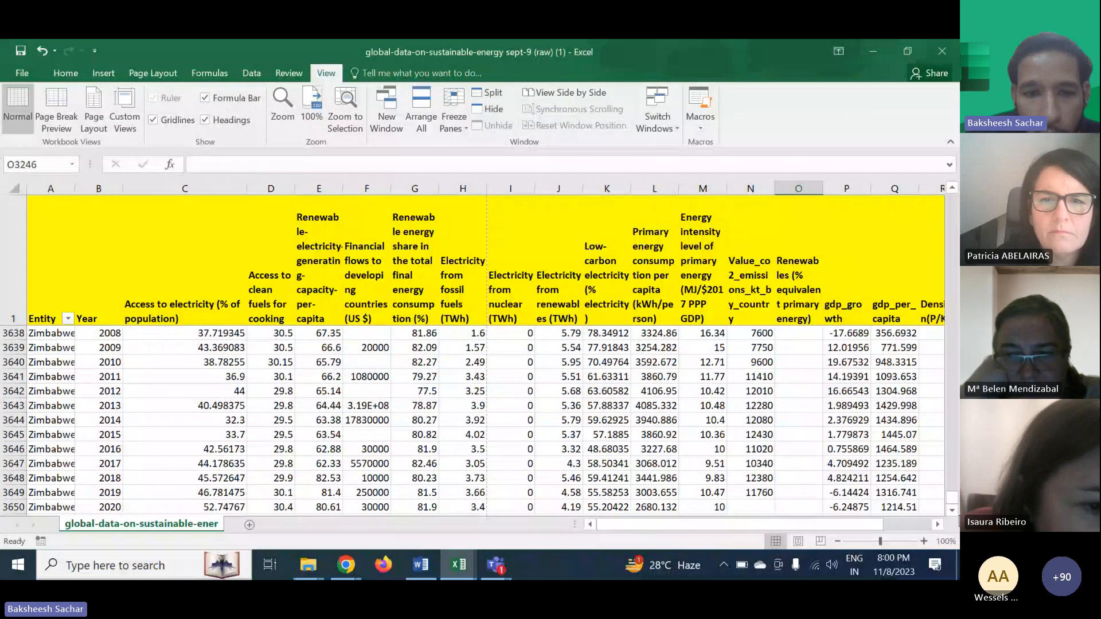
scroll(454, 462, down, 3)
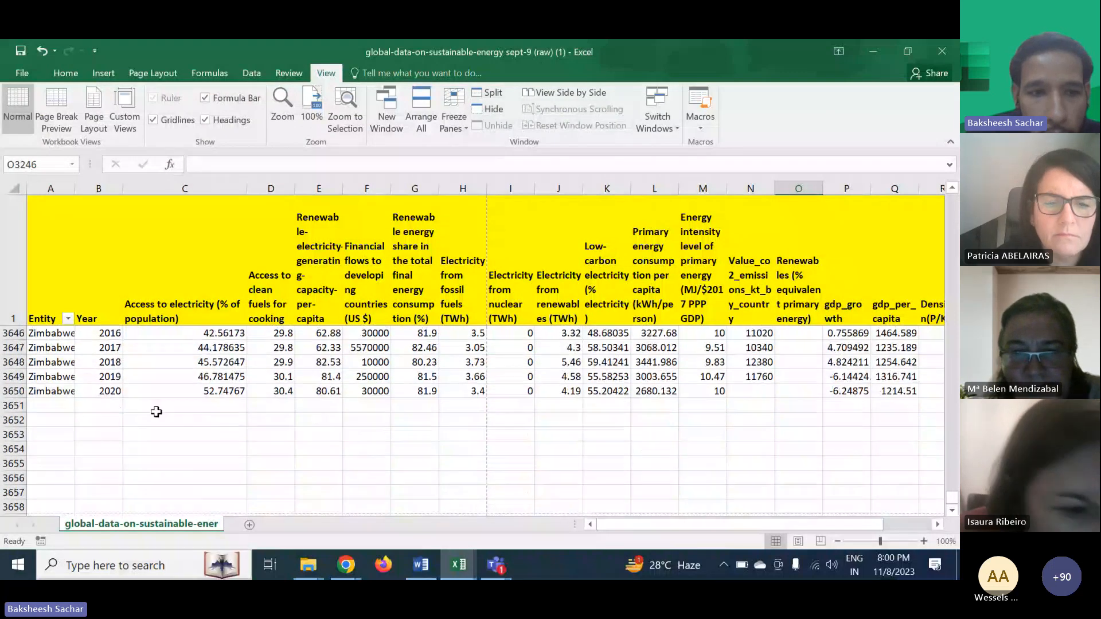
click(156, 410)
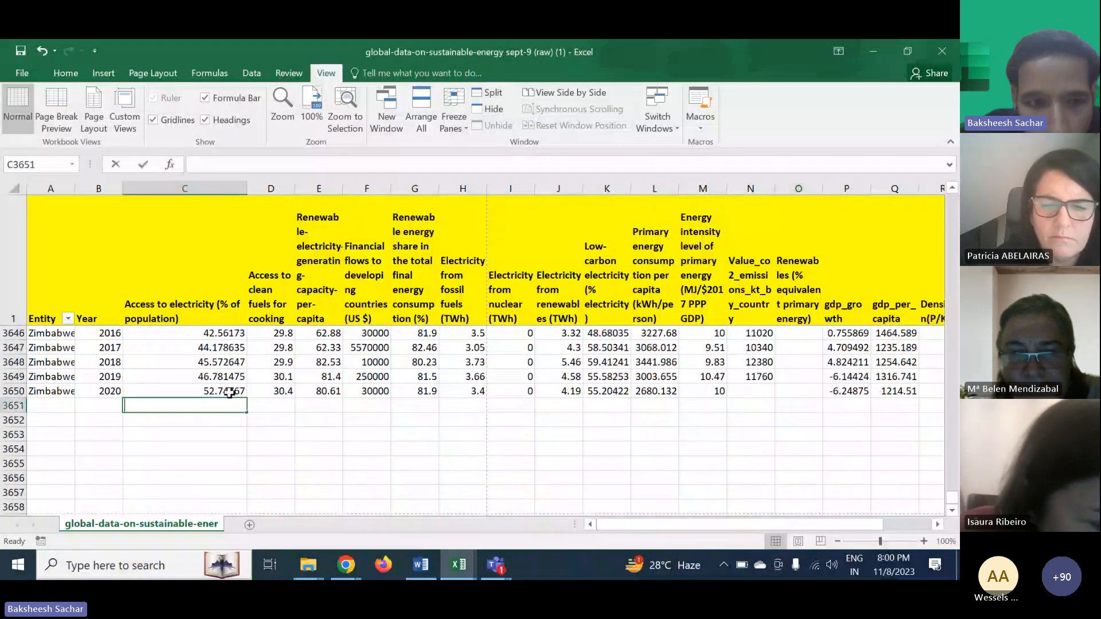
text(=count)
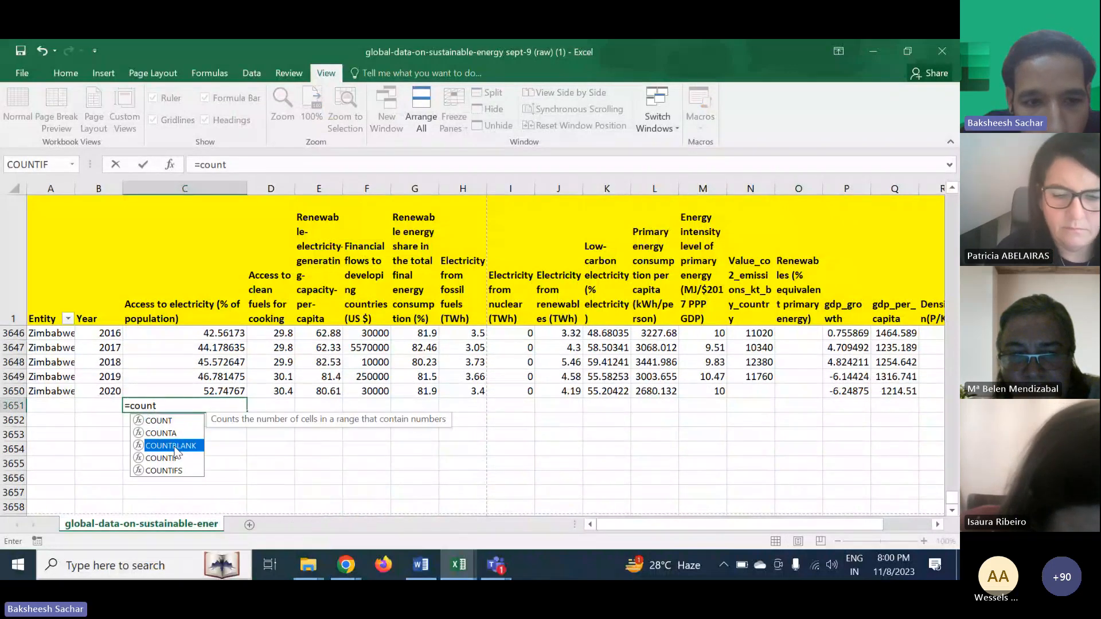
double_click(169, 445)
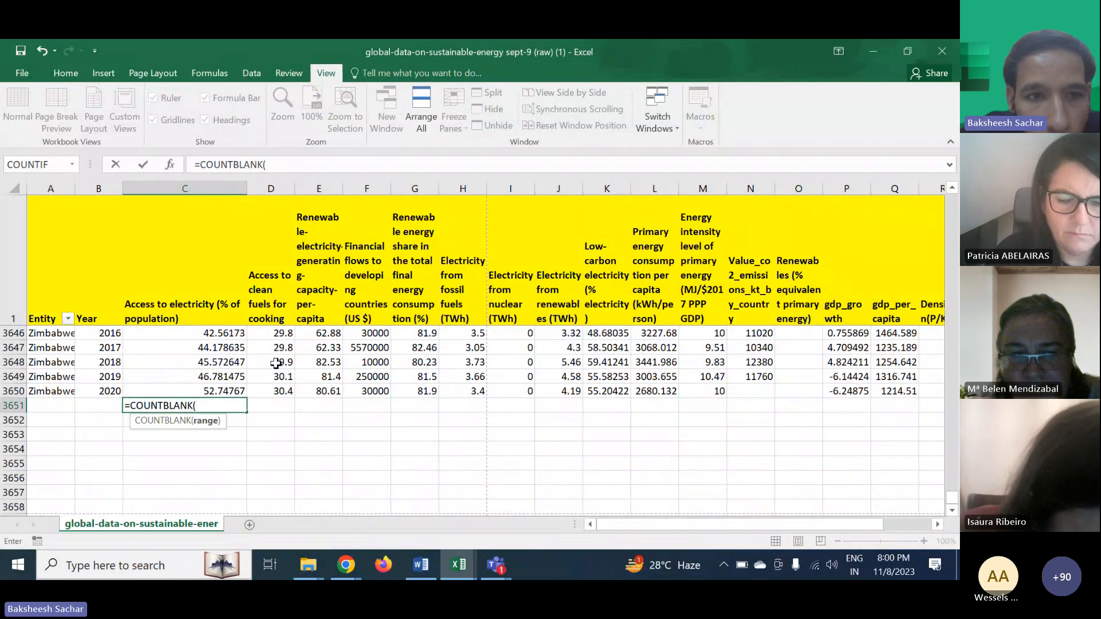
text(C2)
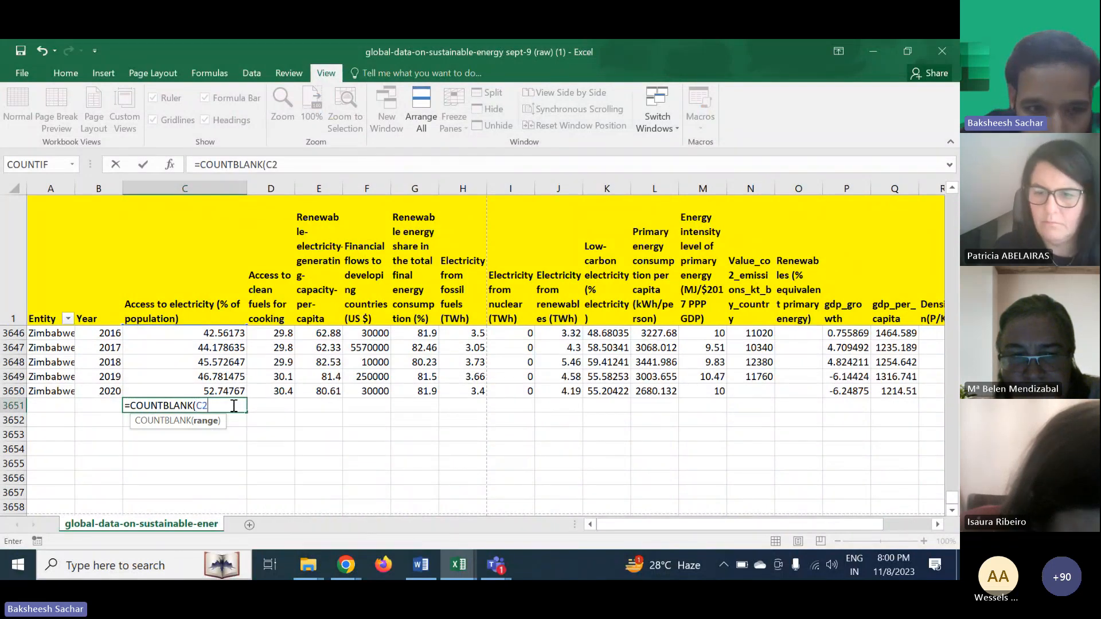
key(BackSpace)
key(BackSpace)
key(BackSpace)
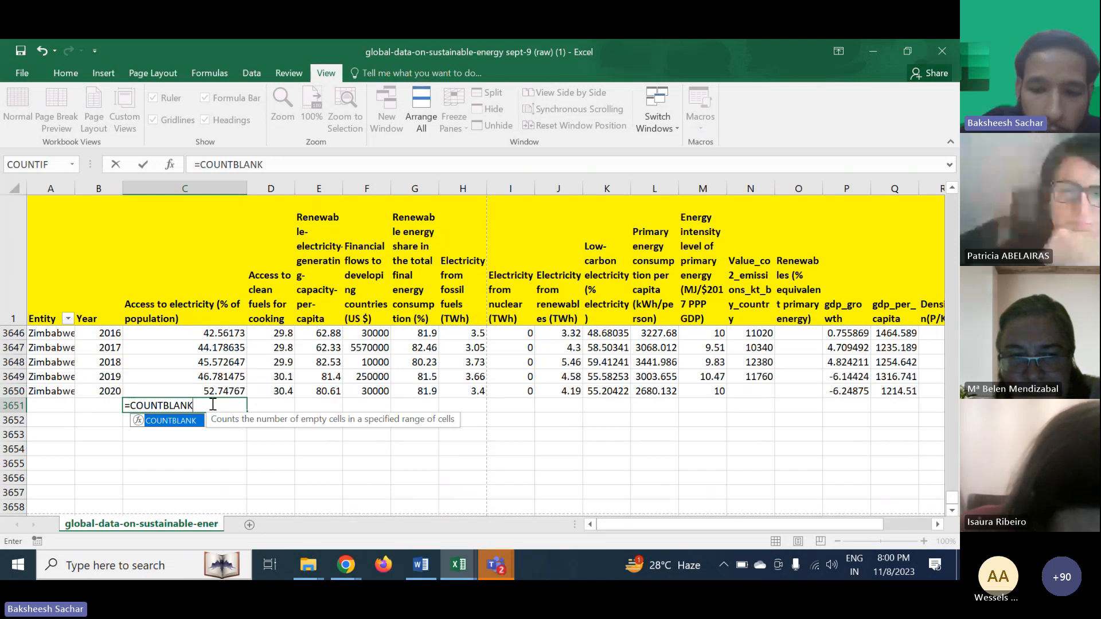
- Complete the COUNTBLANK formula with the range C2:C105 selected in the Access to electricity column
text(()
scroll(229, 347, up, 1)
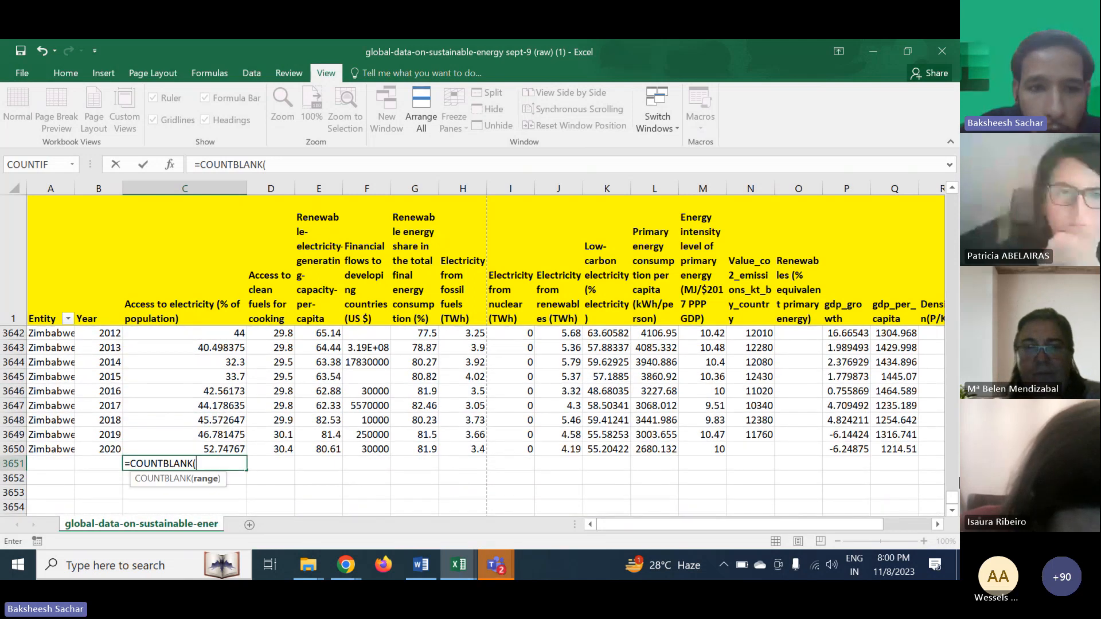
drag(952, 497, 952, 193)
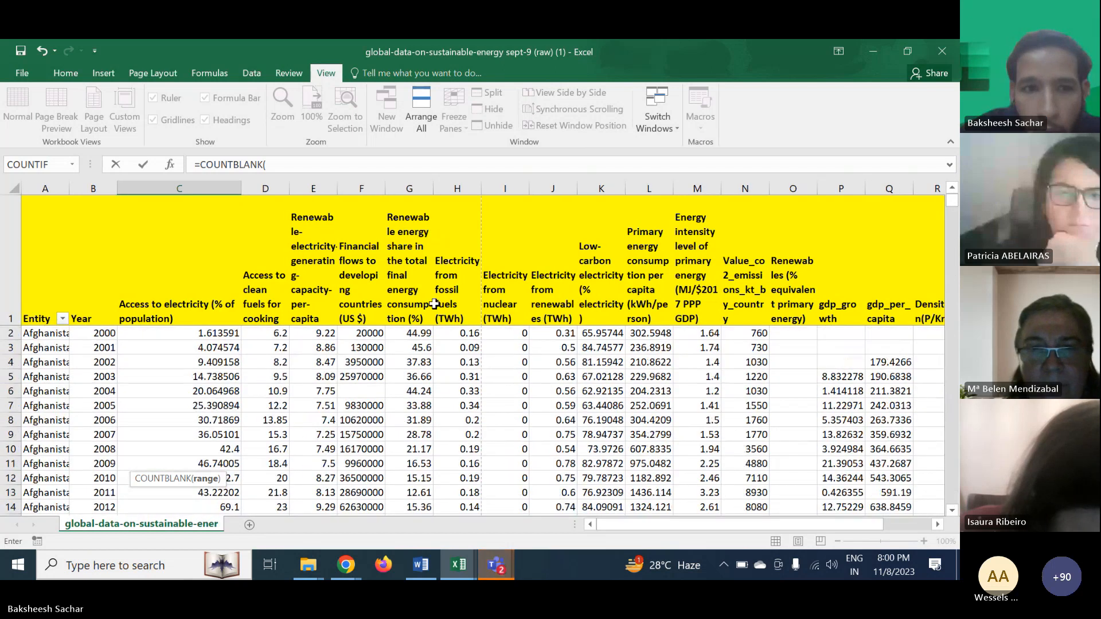
click(189, 334)
drag(179, 334, 194, 578)
key(BackSpace)
click(193, 578)
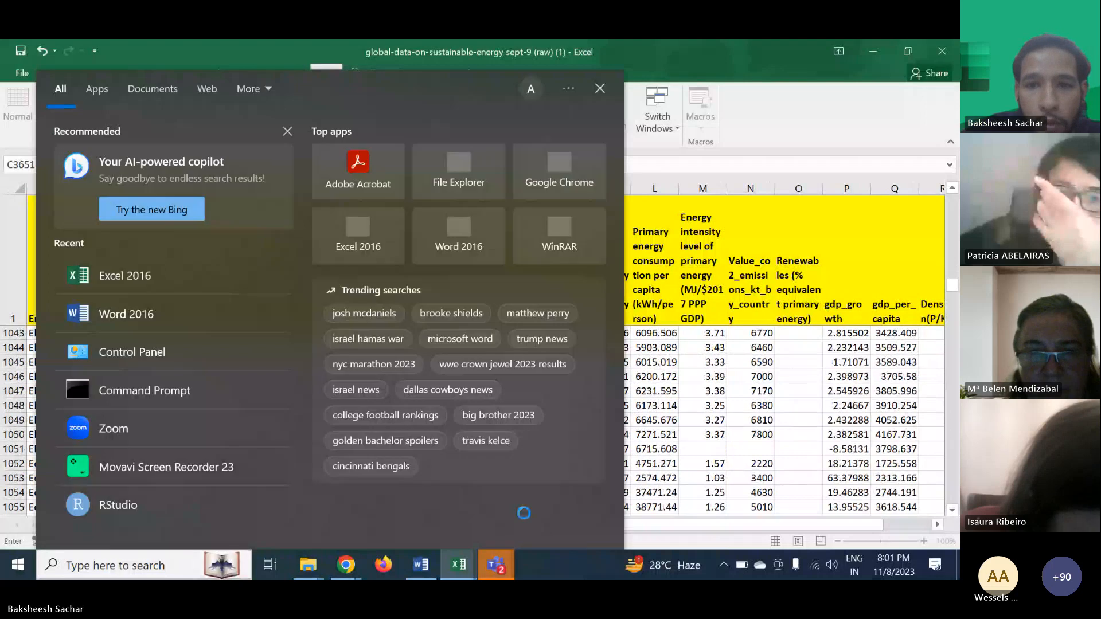
click(674, 521)
click(654, 492)
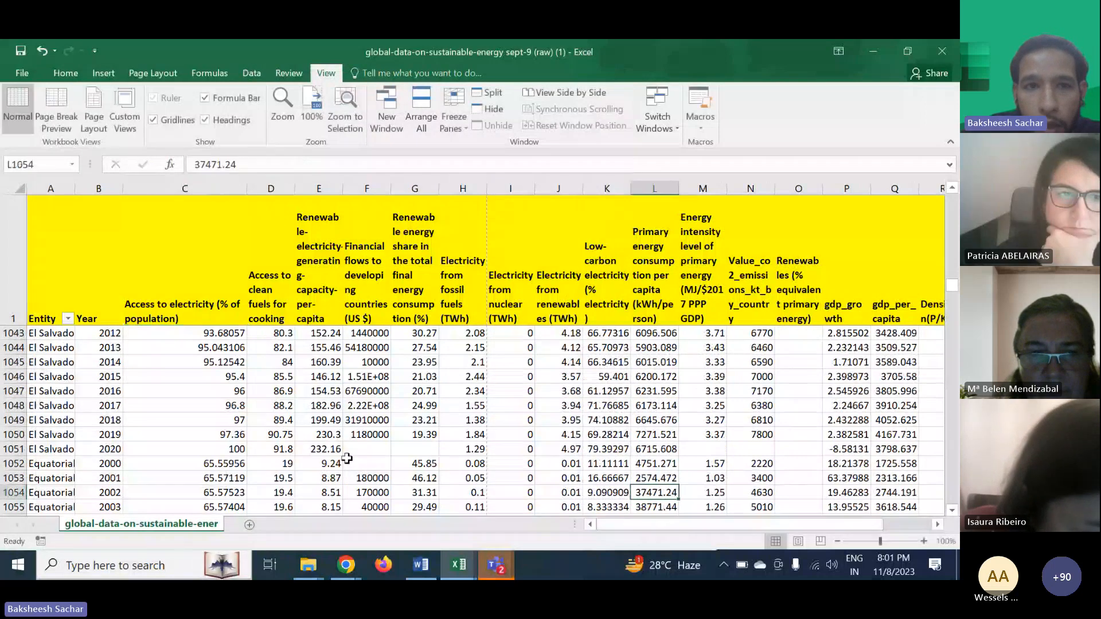
scroll(559, 341, down, 15)
drag(954, 288, 949, 512)
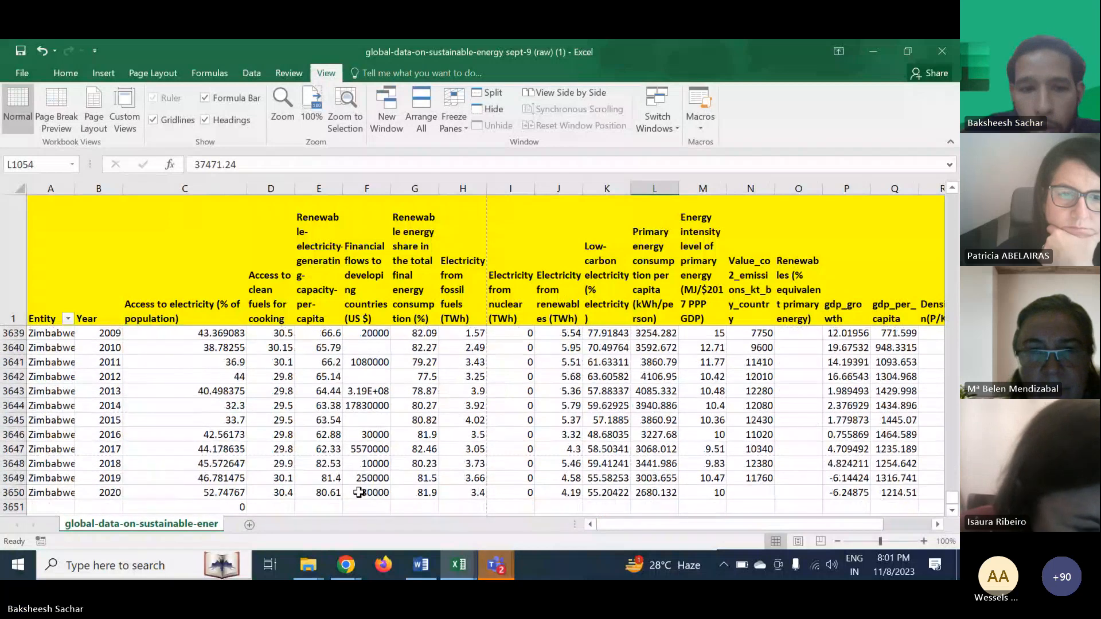
scroll(275, 458, down, 2)
- Edit the COUNTBLANK formula in C3651 so its range covers C2:C3650 and enter it
click(207, 425)
double_click(204, 421)
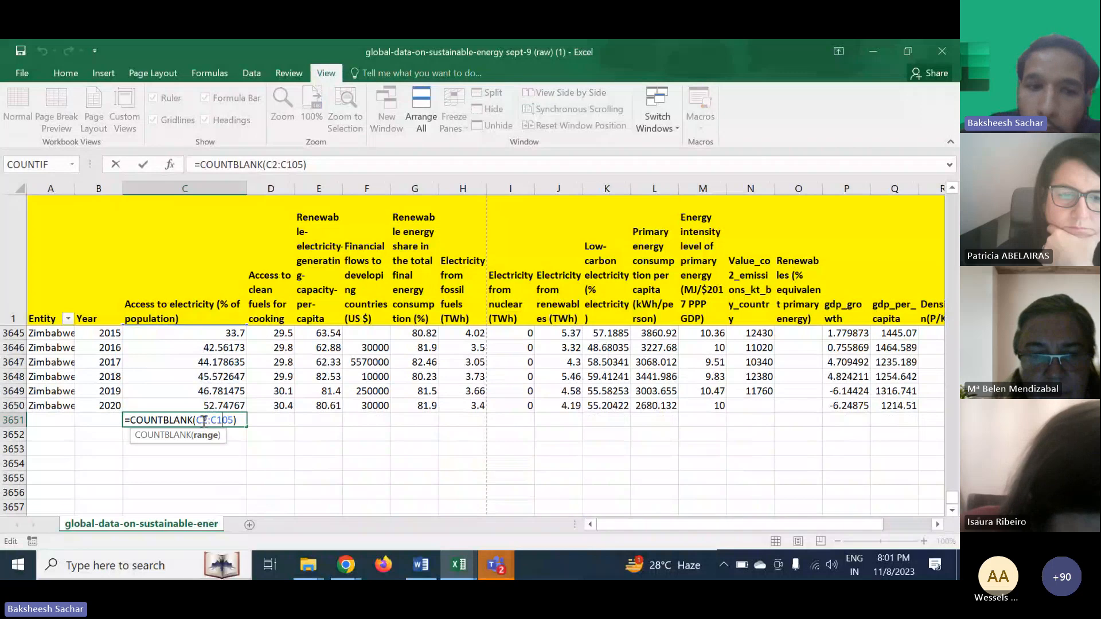
key(BackSpace)
key(BackSpace)
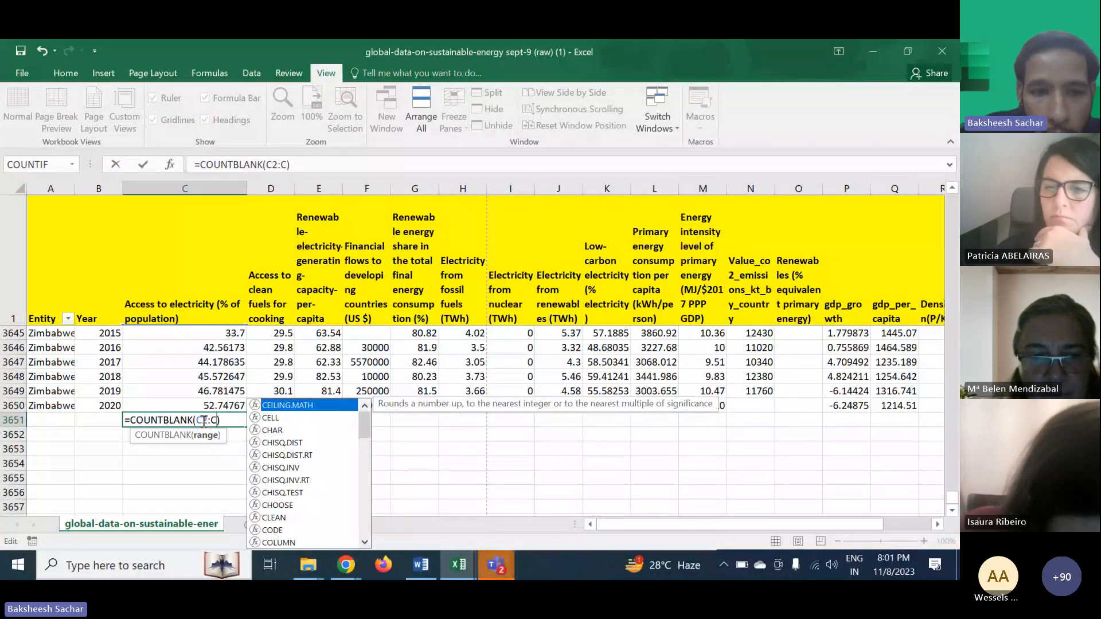
key(BackSpace)
key(BackSpace)
key(BackSpace)
key(BackSpace)
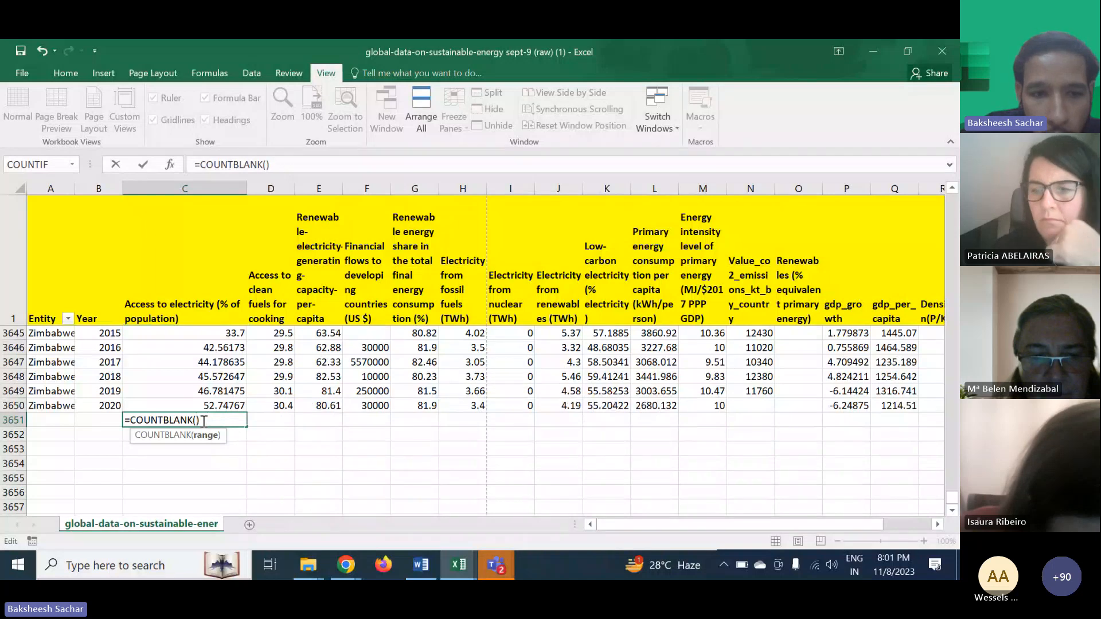
key(BackSpace)
key(Delete)
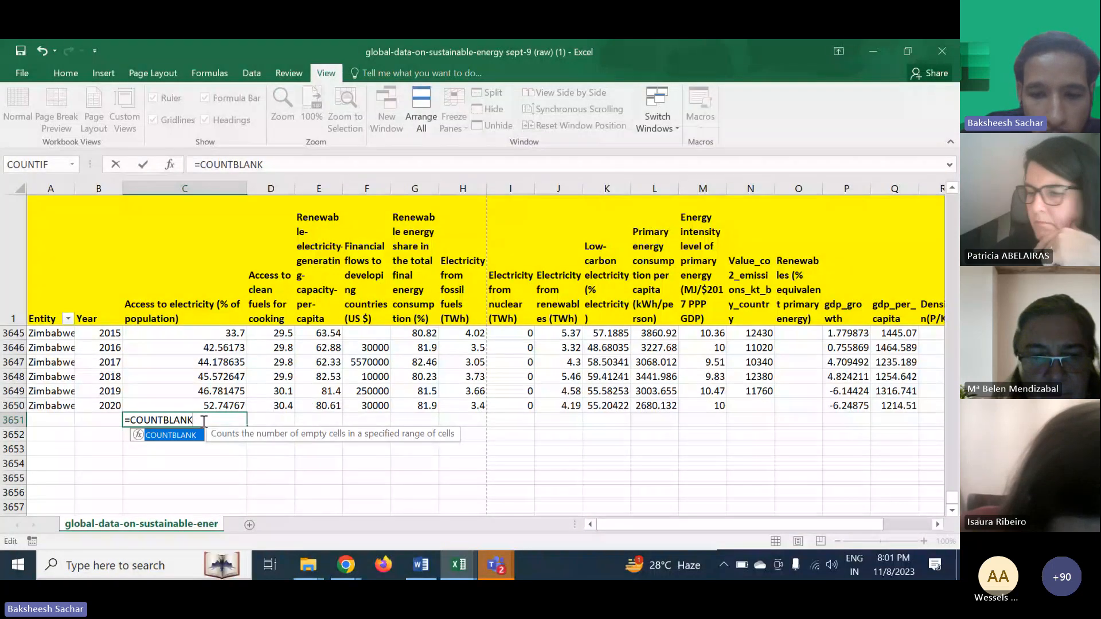
text(()
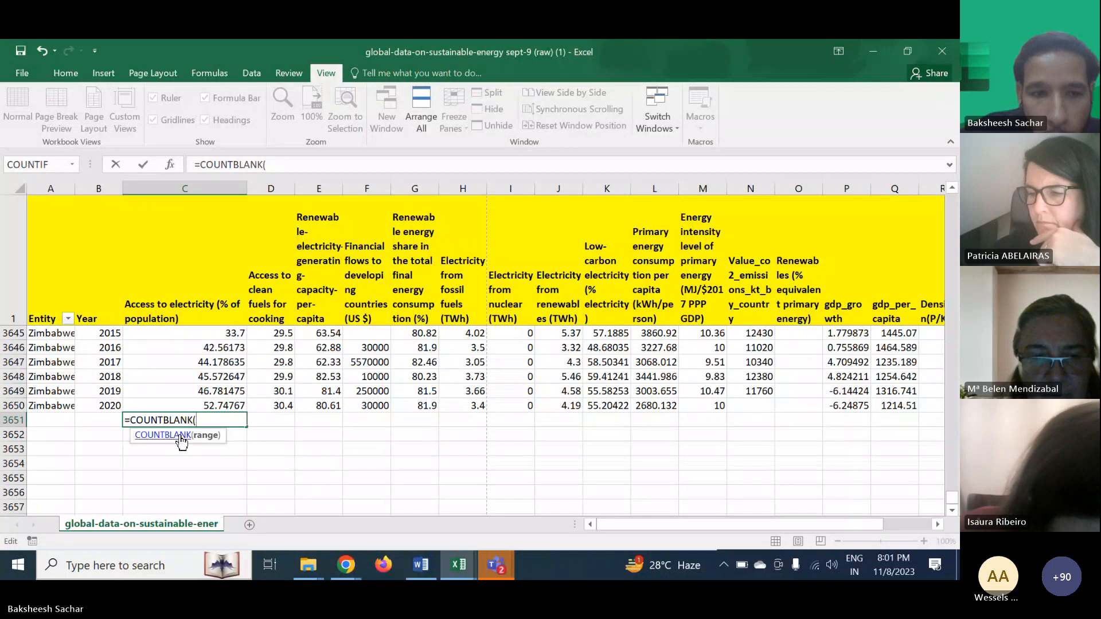
text(C)
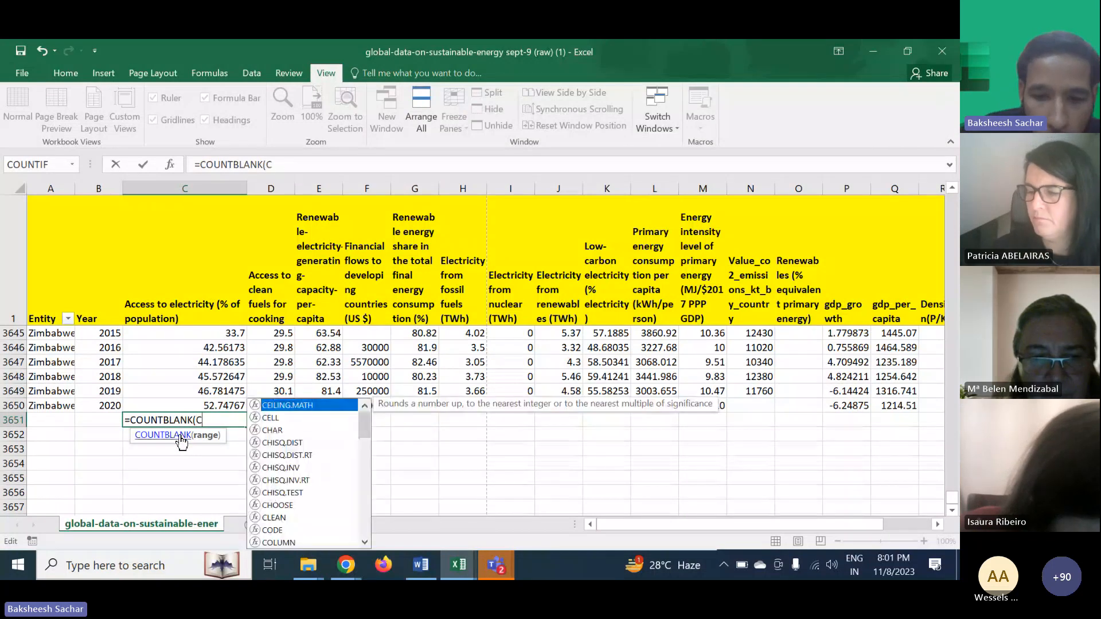
text(2)
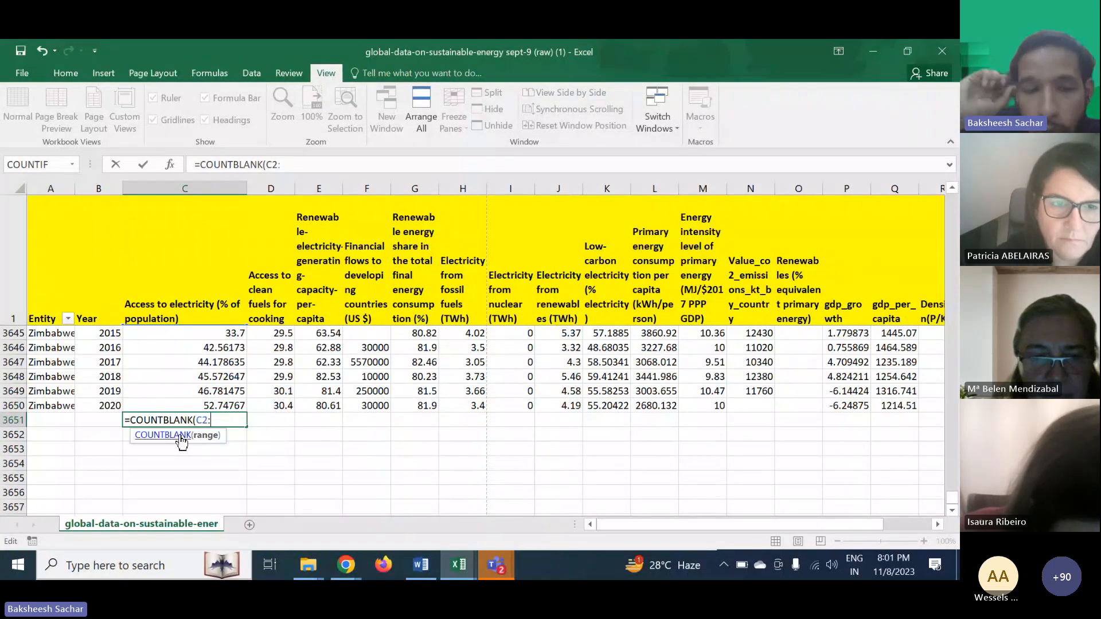
text(:)
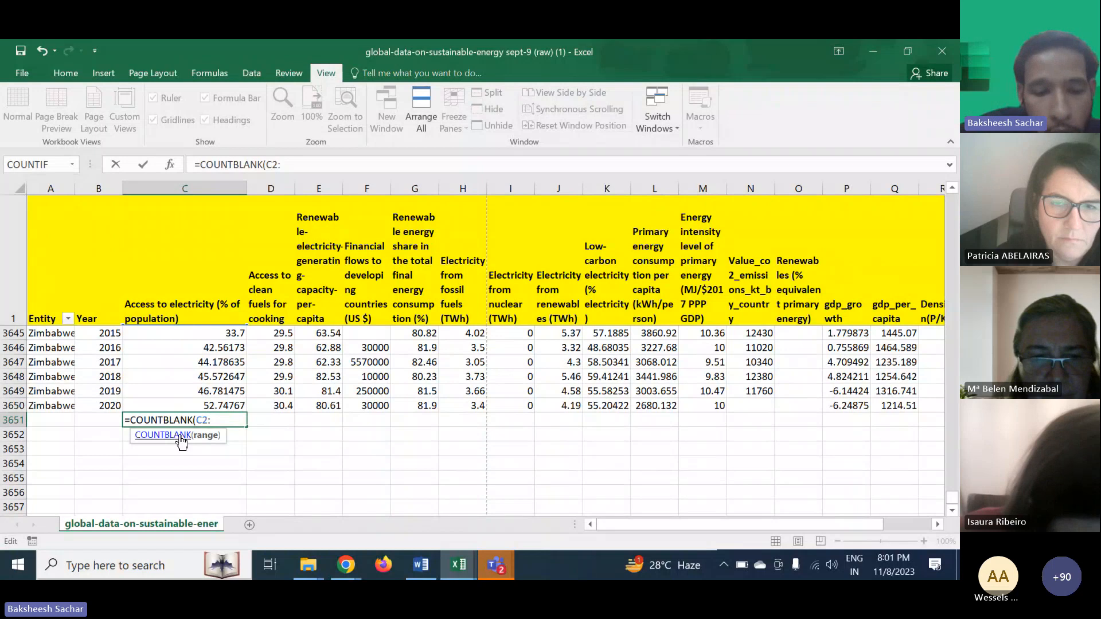
text(C365)
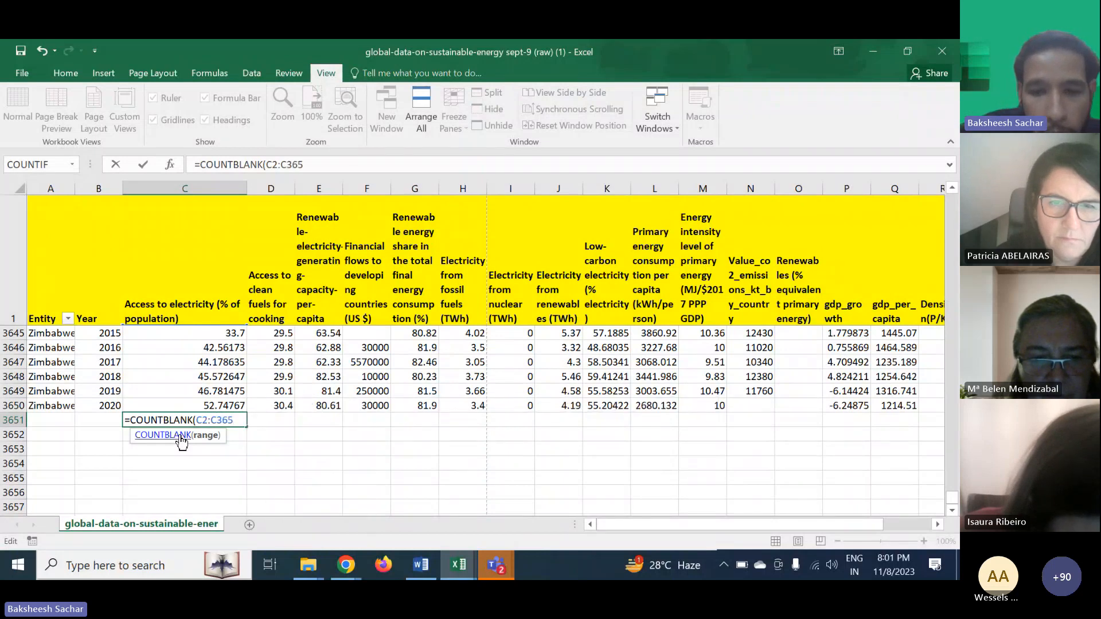
text(0)
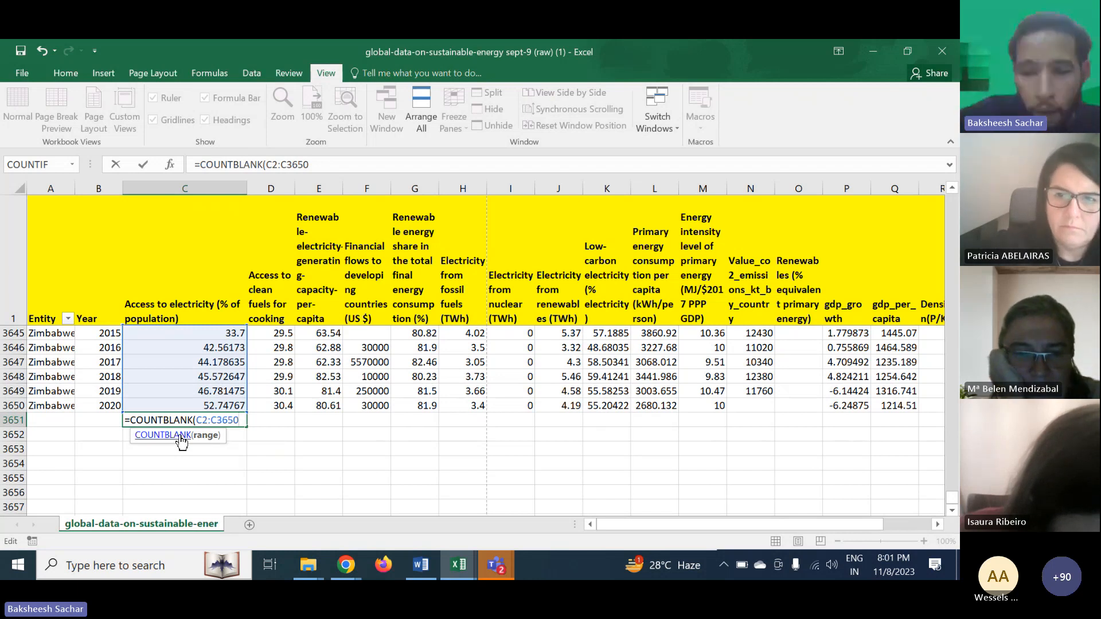
key(Return)
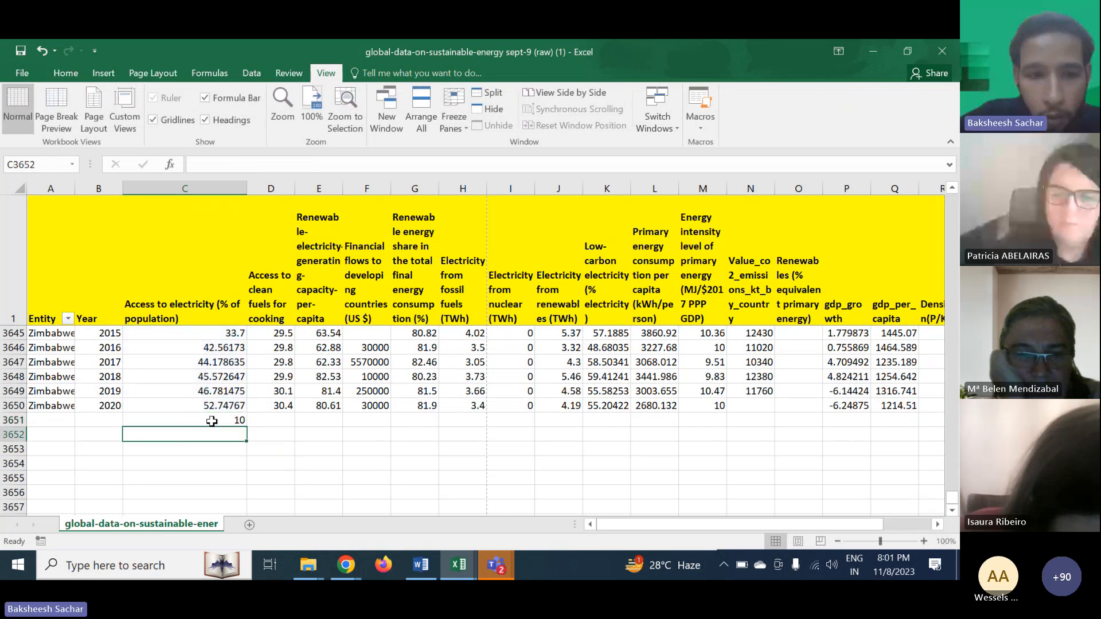
- Copy the COUNTBLANK formula from C3651 across row 3651 through column R
click(212, 421)
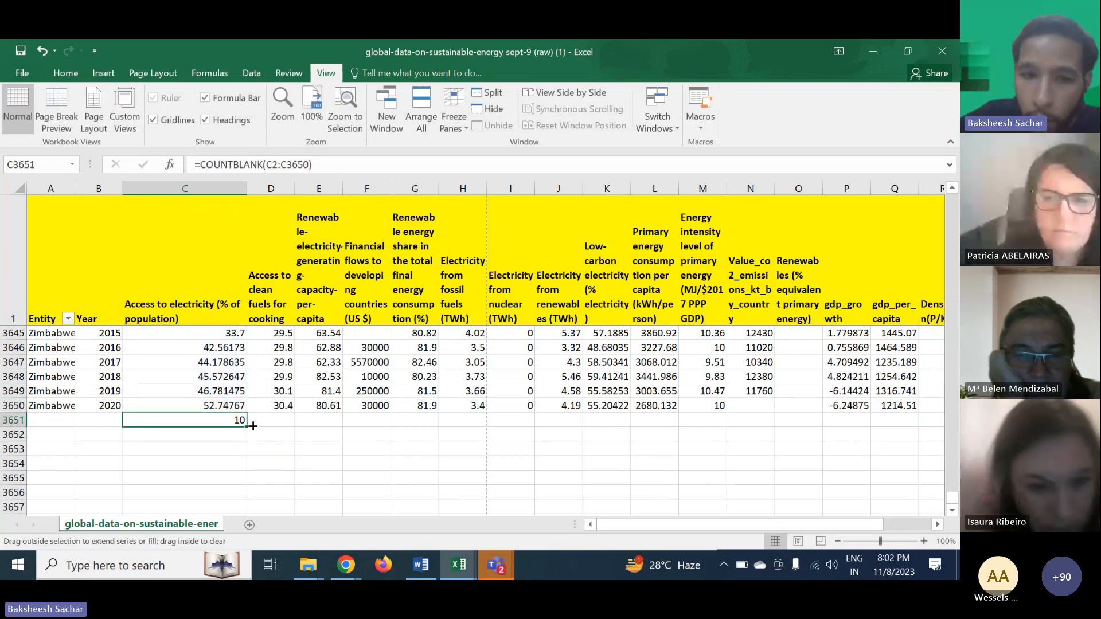
drag(253, 426, 653, 405)
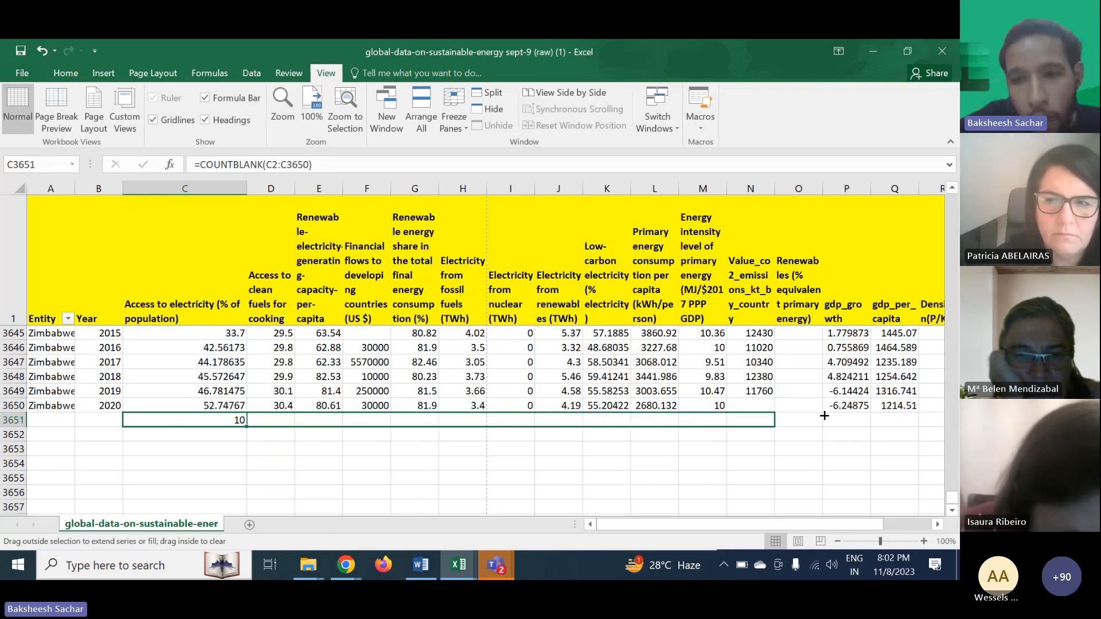
drag(824, 416, 956, 411)
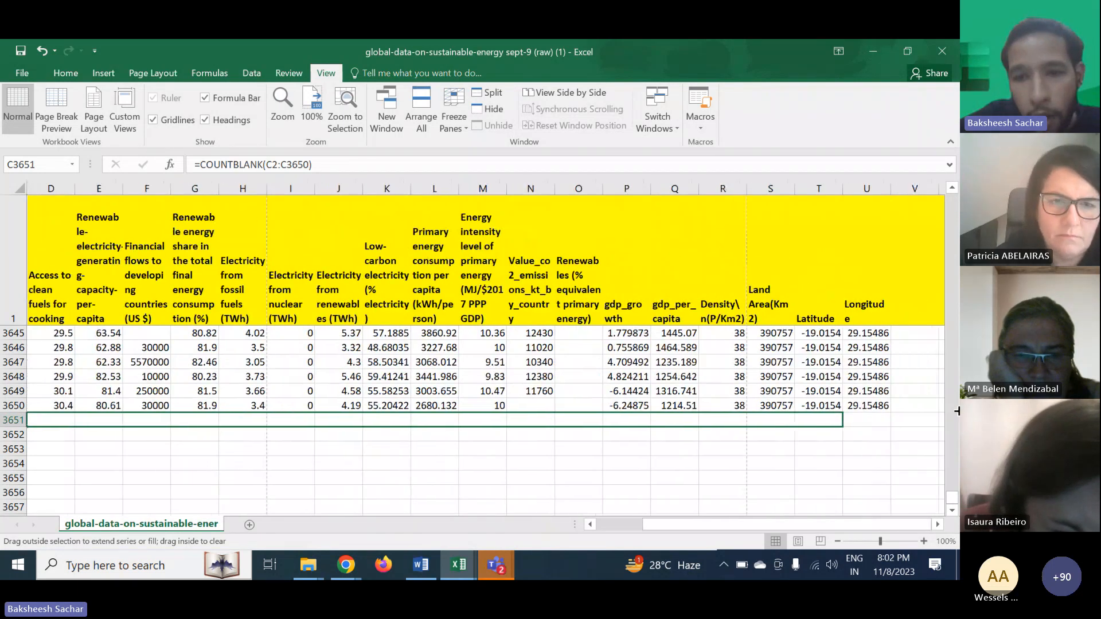
drag(741, 423, 742, 422)
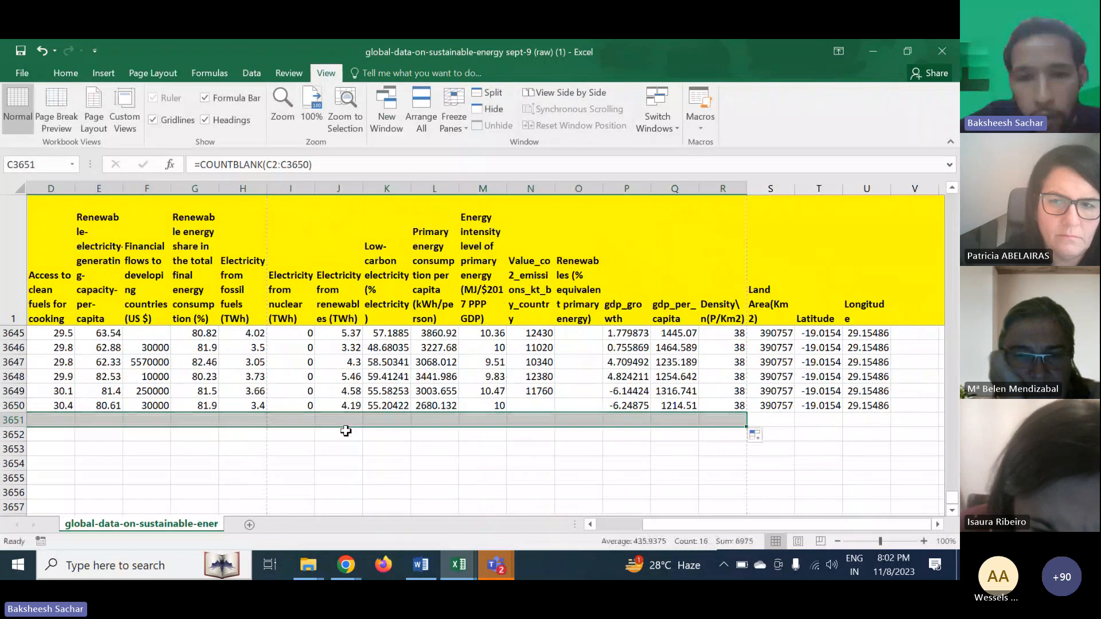
click(343, 437)
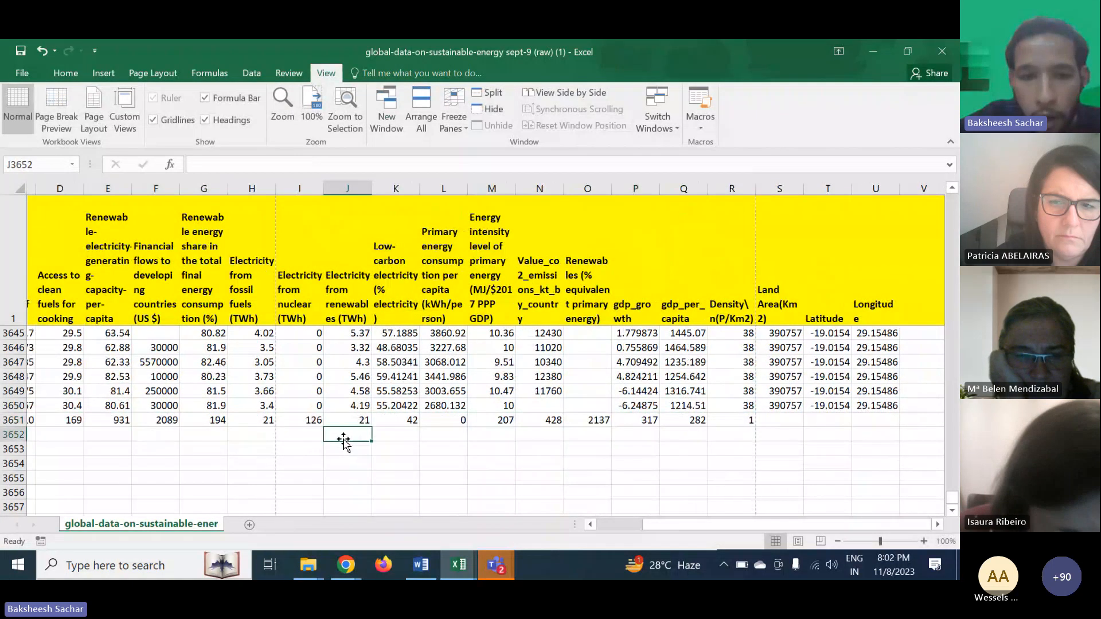
- Select row 3651 and fill it with a blue theme color
scroll(287, 430, left, 3)
click(234, 419)
click(14, 420)
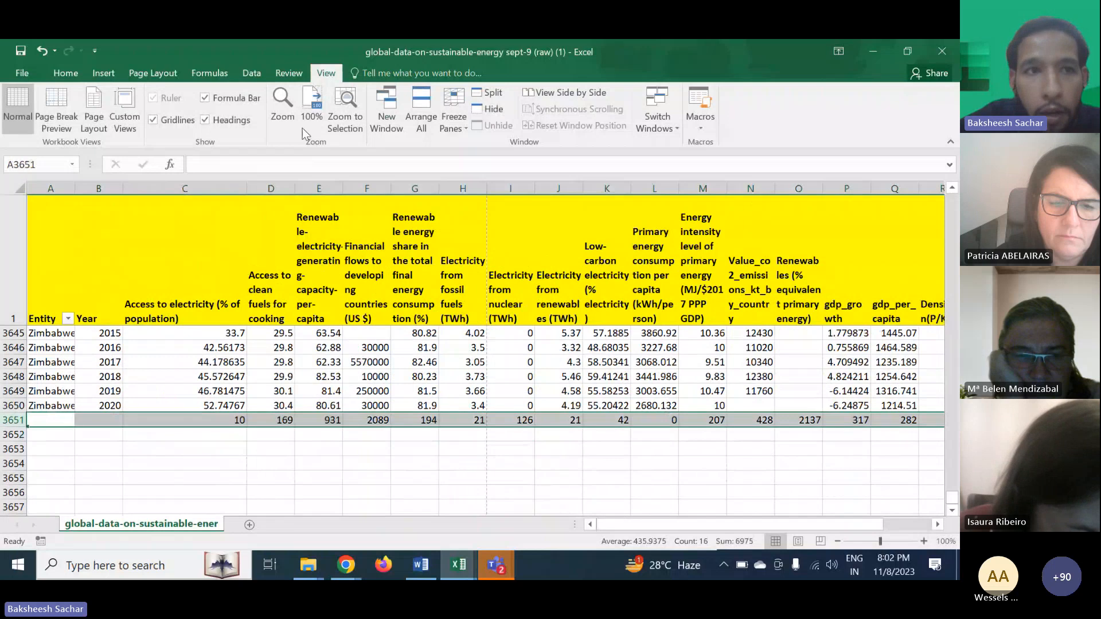
click(67, 73)
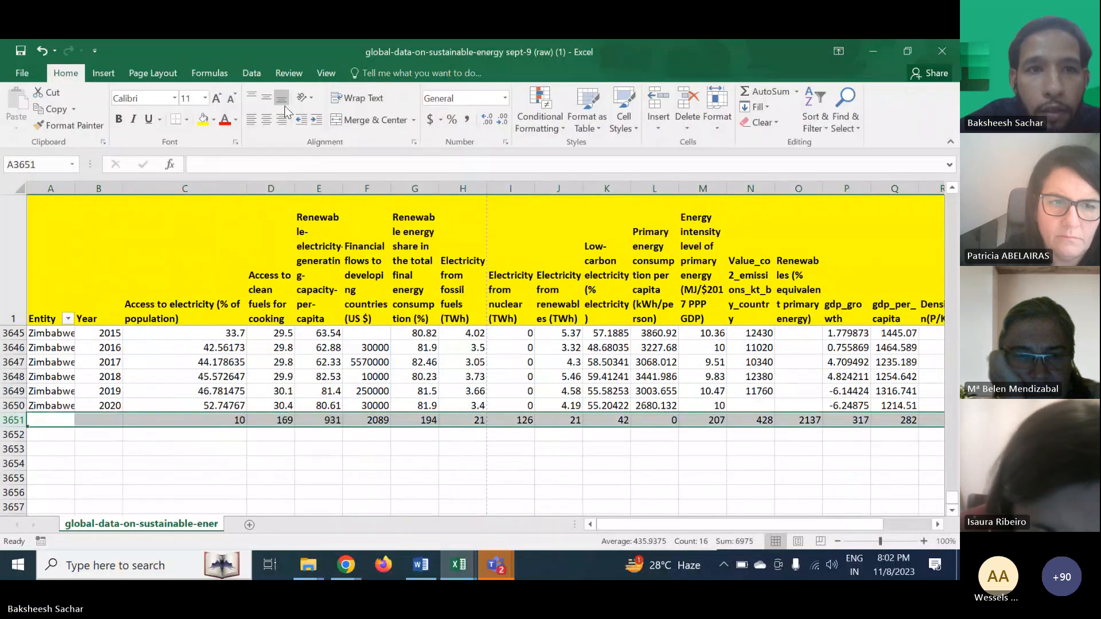
click(214, 120)
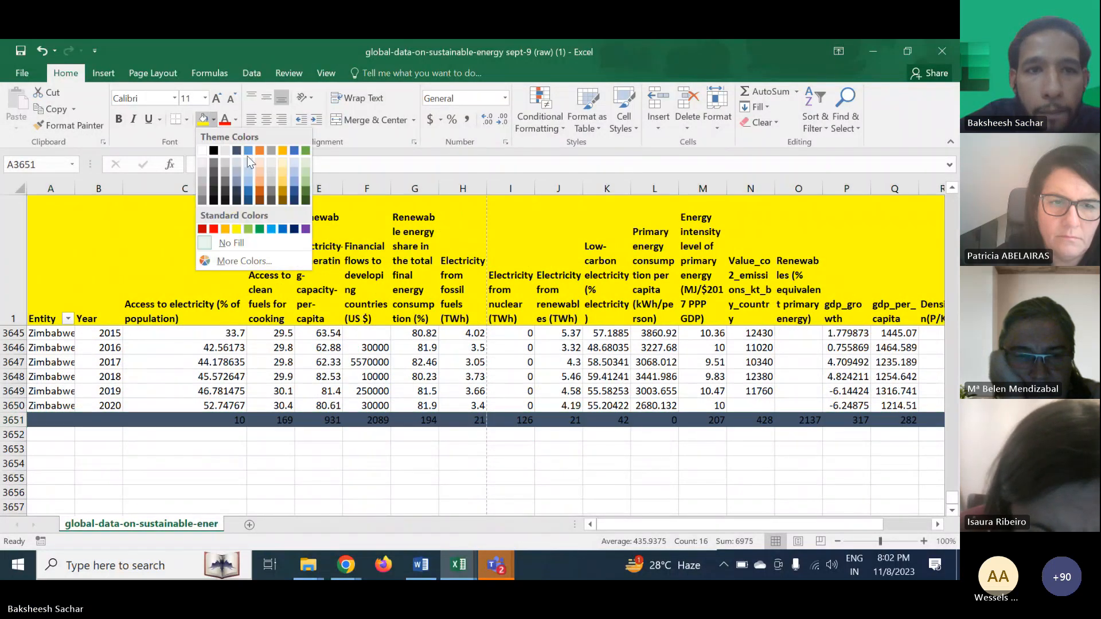
click(247, 153)
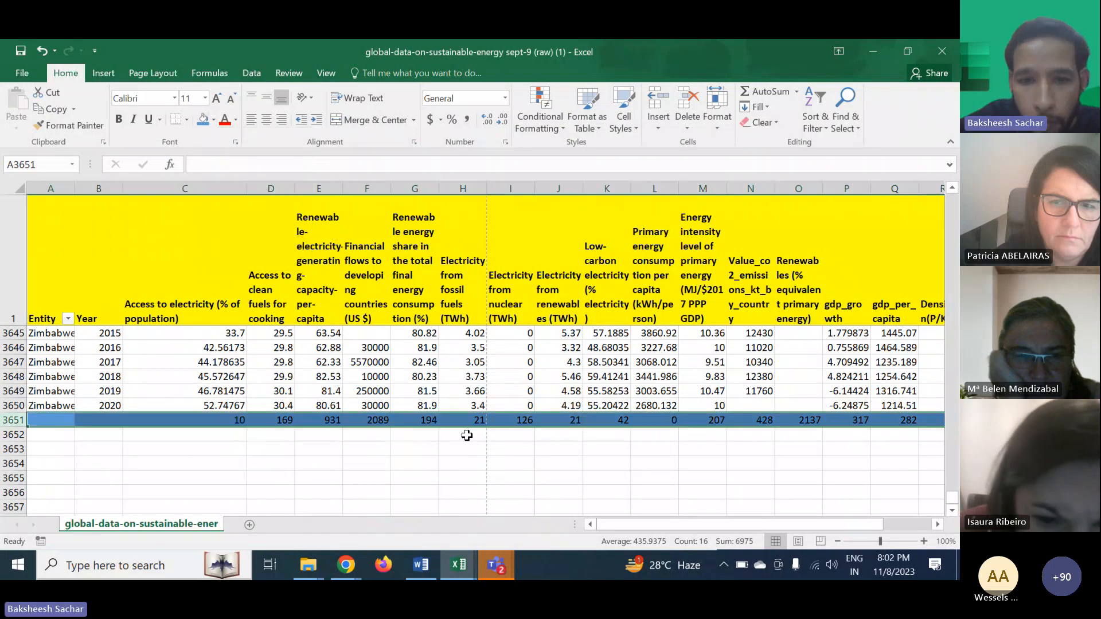
click(428, 438)
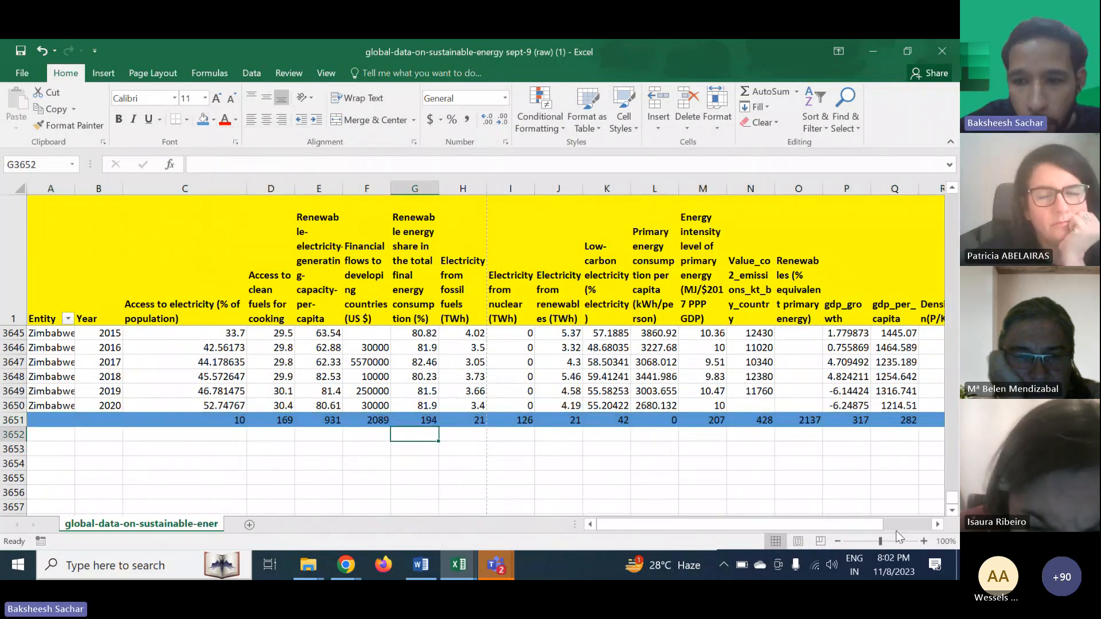
- Examine the COUNTBLANK formulas in several cells of row 3651 to check their column ranges
click(923, 542)
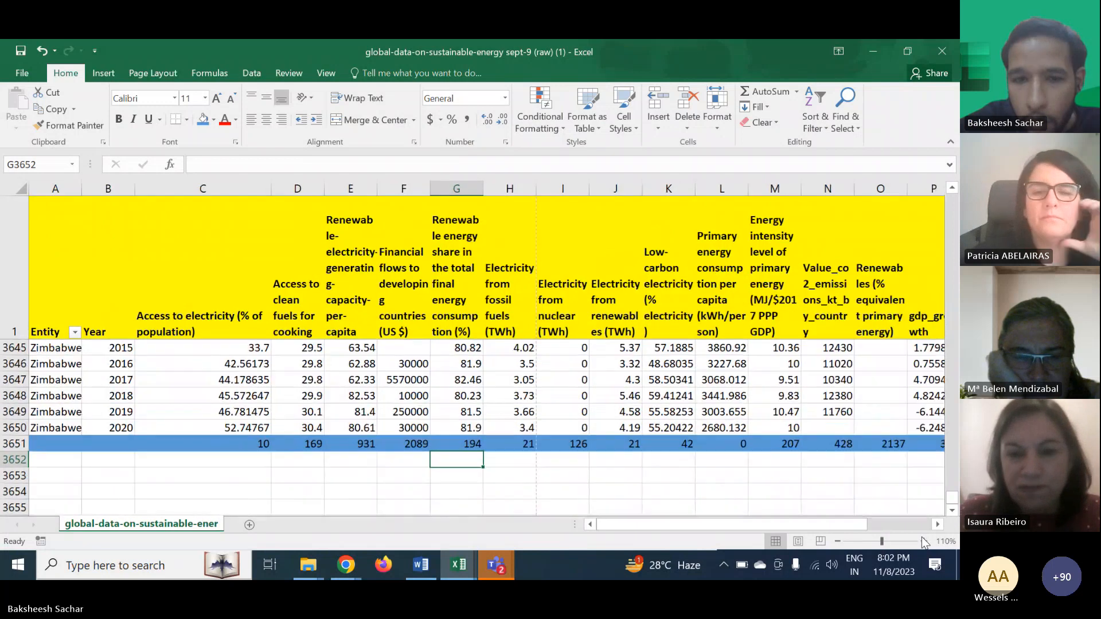
click(923, 541)
scroll(475, 441, down, 1)
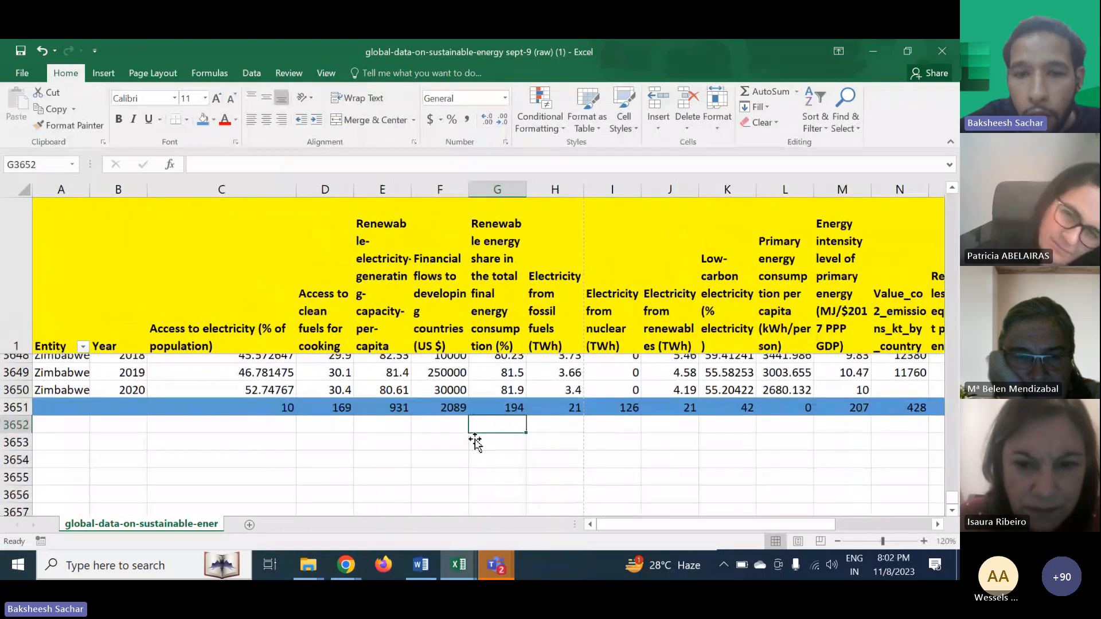
scroll(474, 441, right, 1)
click(445, 419)
scroll(444, 418, left, 1)
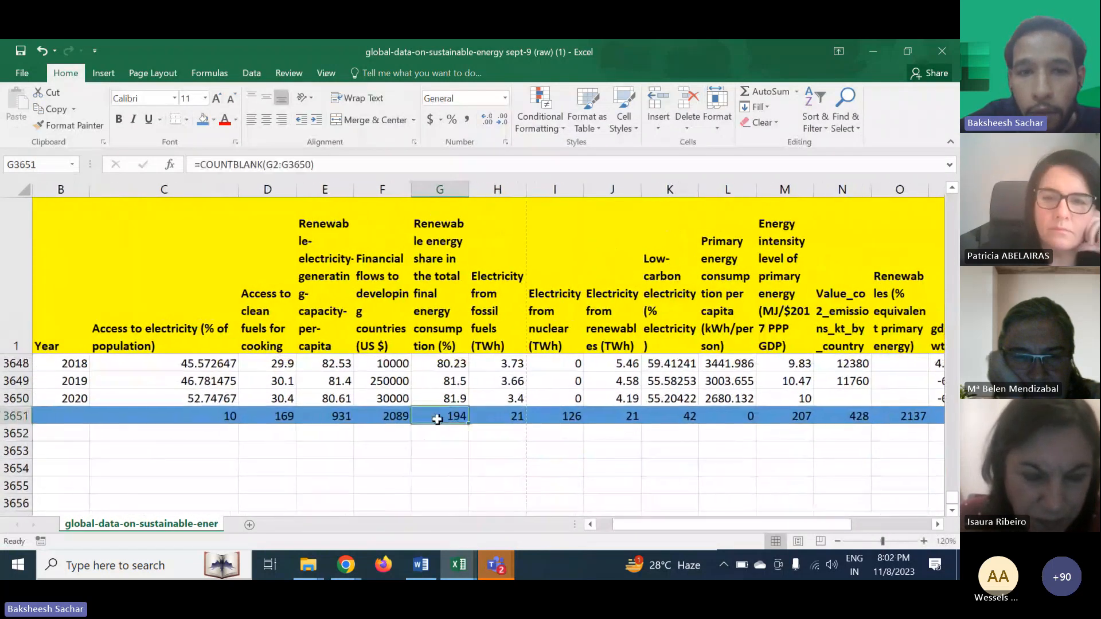
click(387, 416)
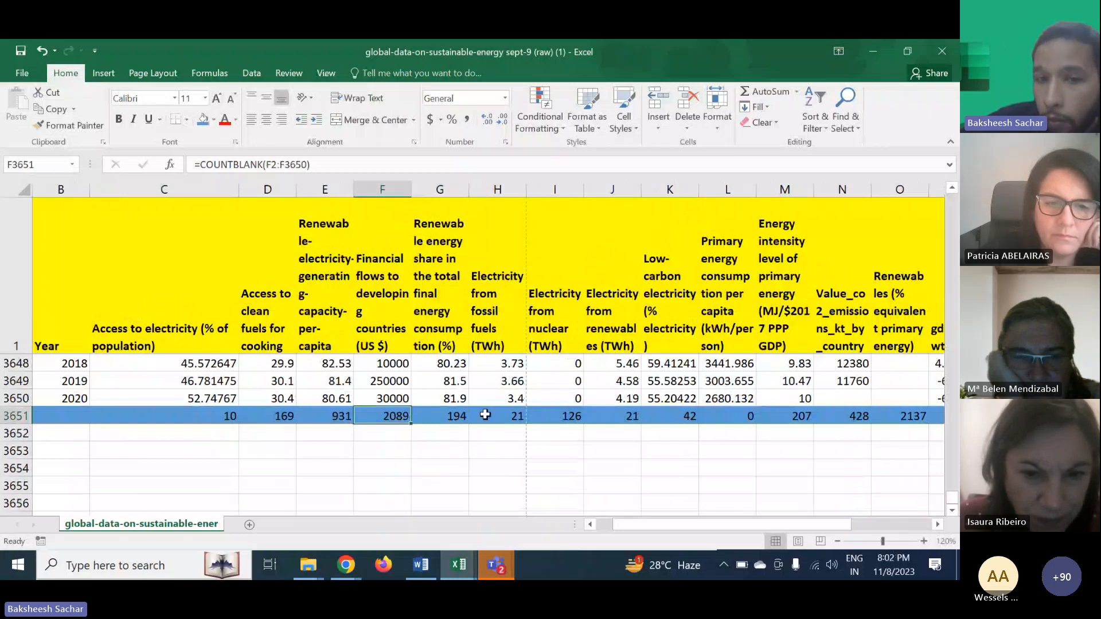
scroll(485, 415, right, 3)
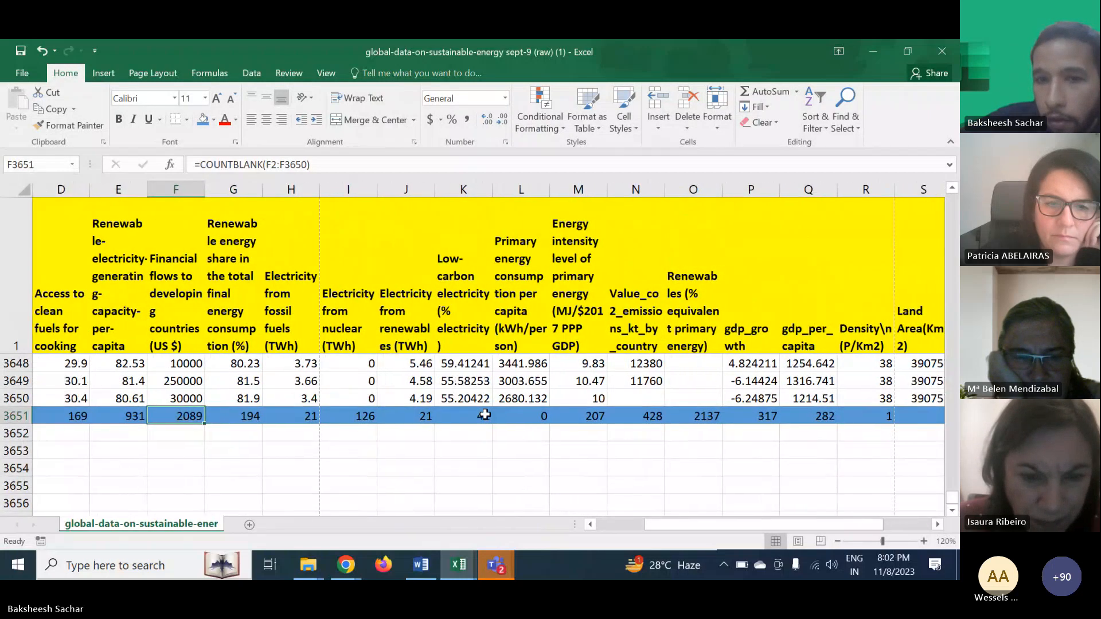
click(581, 421)
scroll(580, 423, right, 2)
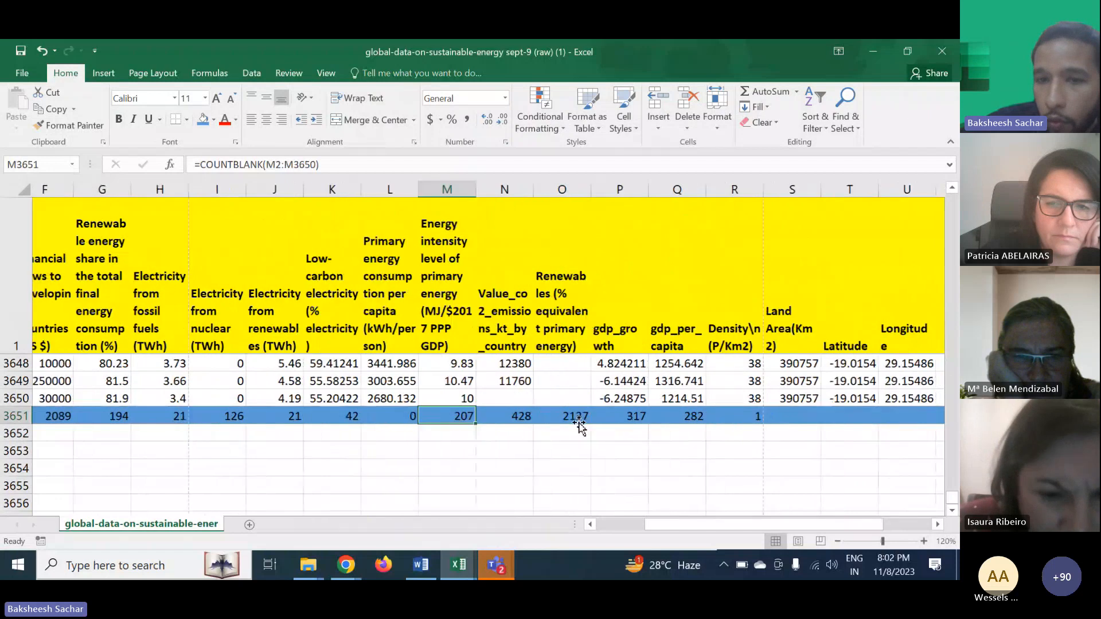
click(562, 415)
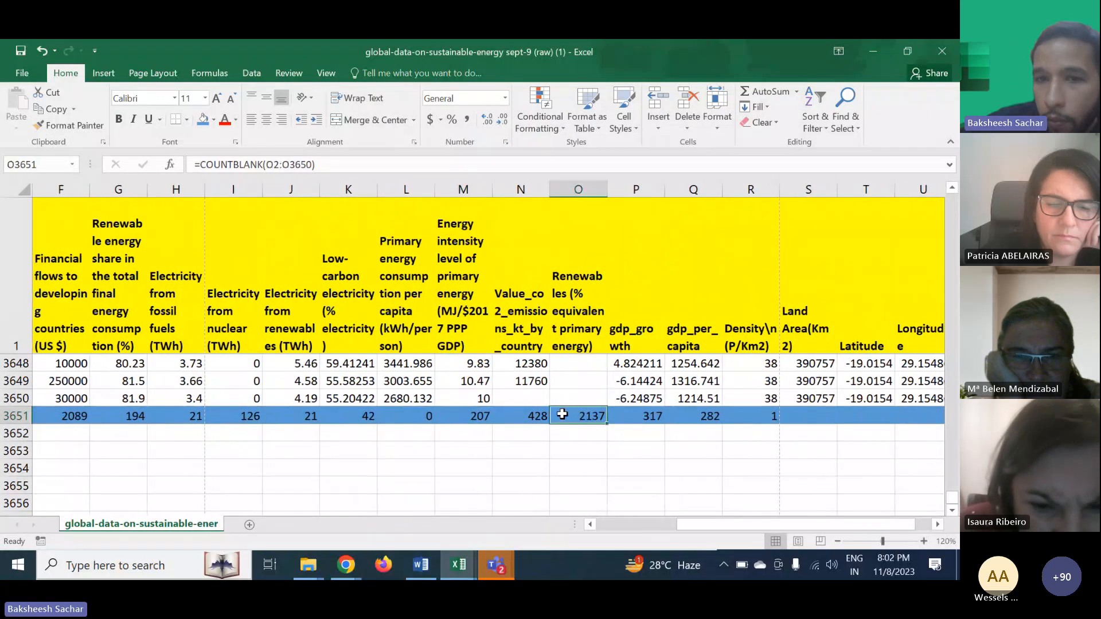
scroll(616, 416, right, 4)
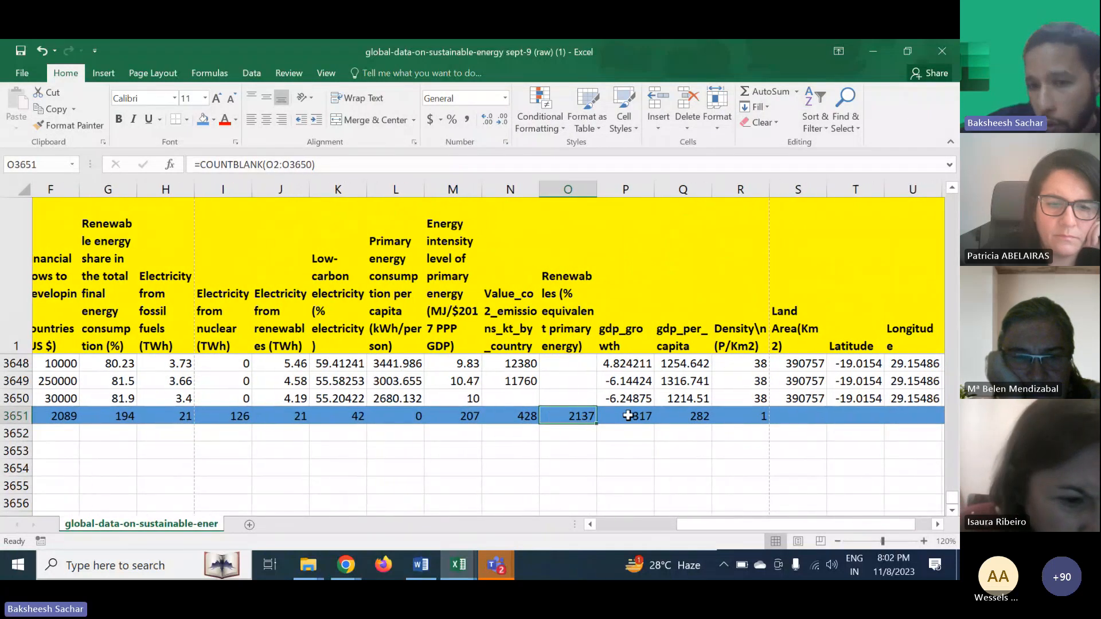
scroll(604, 415, right, 1)
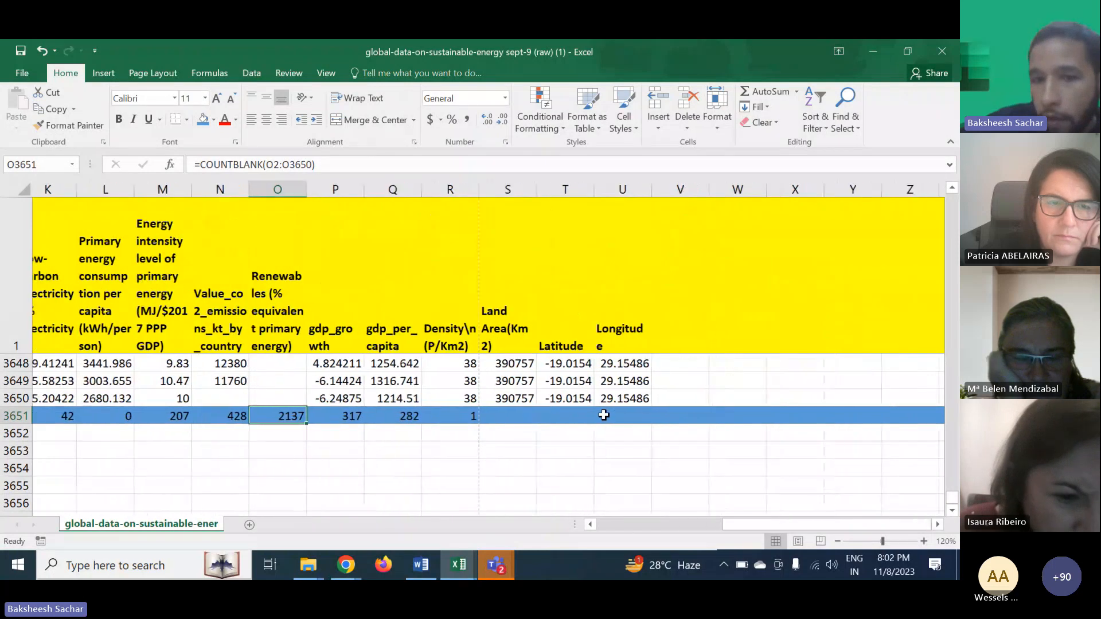
- Extend the COUNTBLANK formula from R3651 across to column U
click(453, 420)
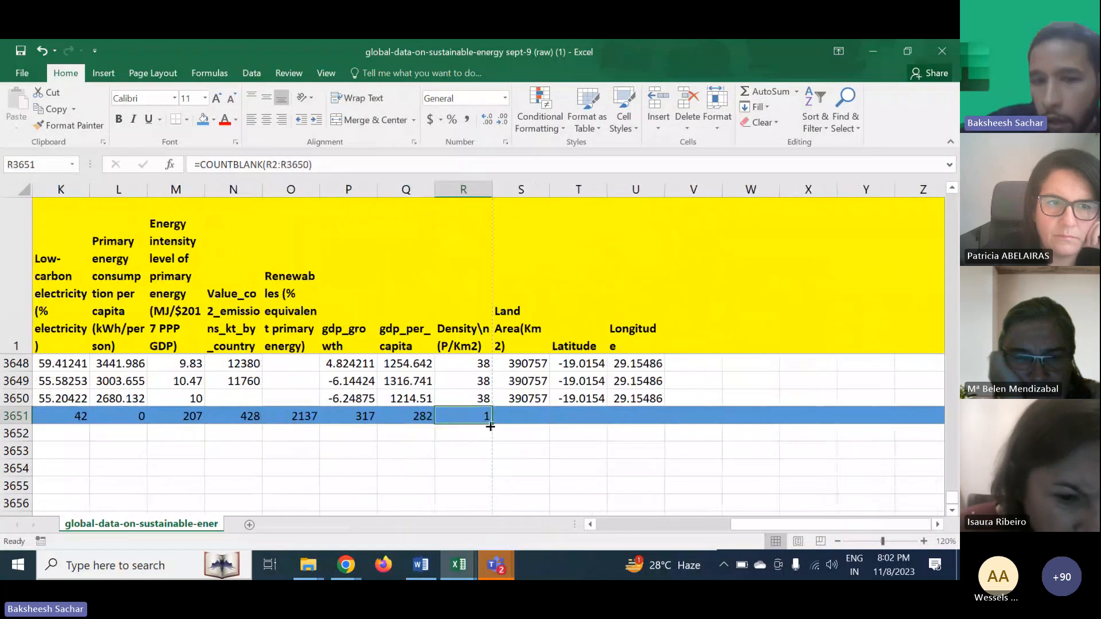
drag(490, 426, 625, 431)
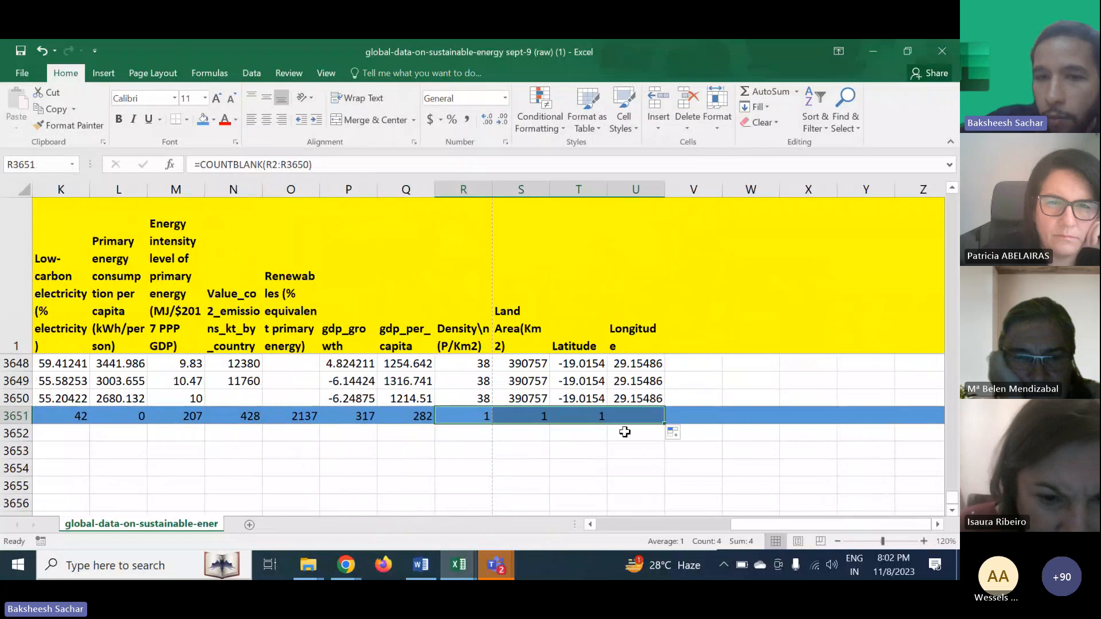
scroll(582, 427, left, 2)
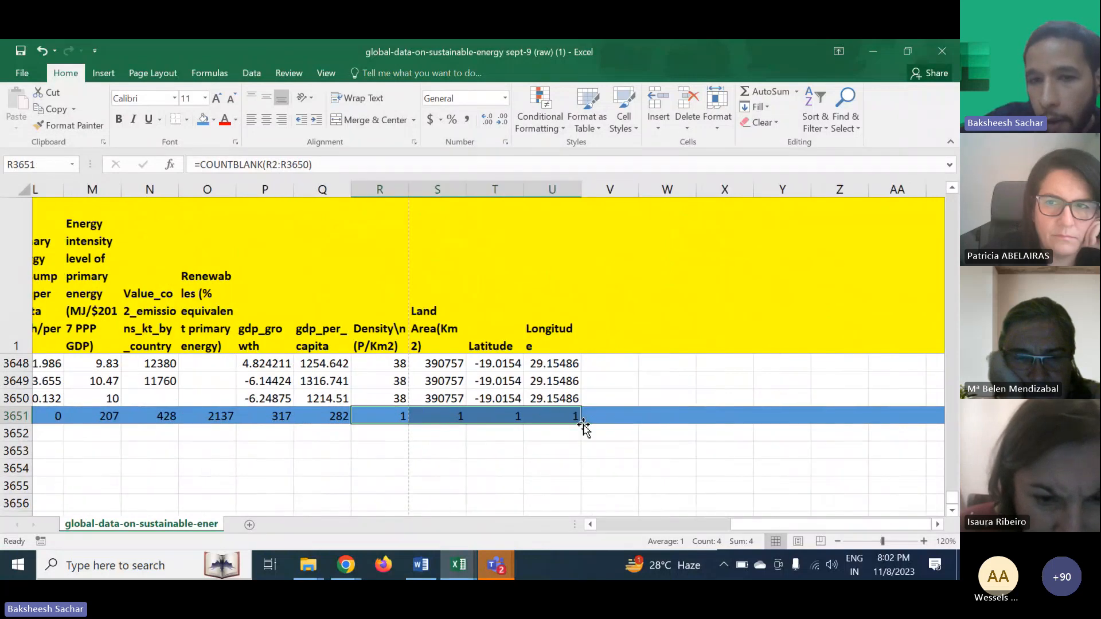
scroll(583, 427, left, 3)
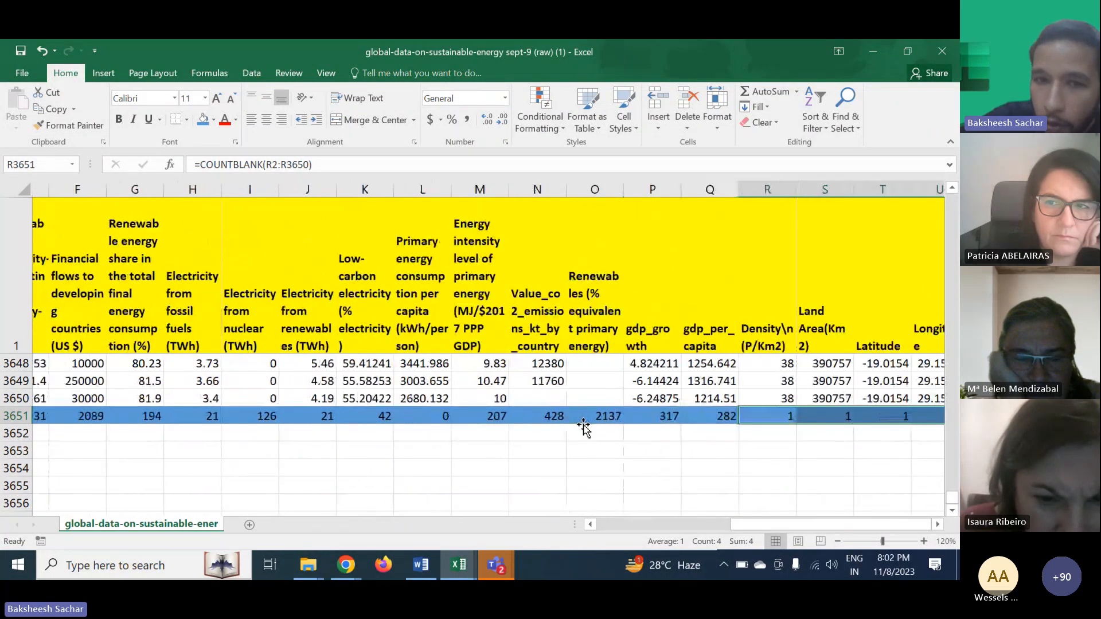
scroll(417, 427, left, 3)
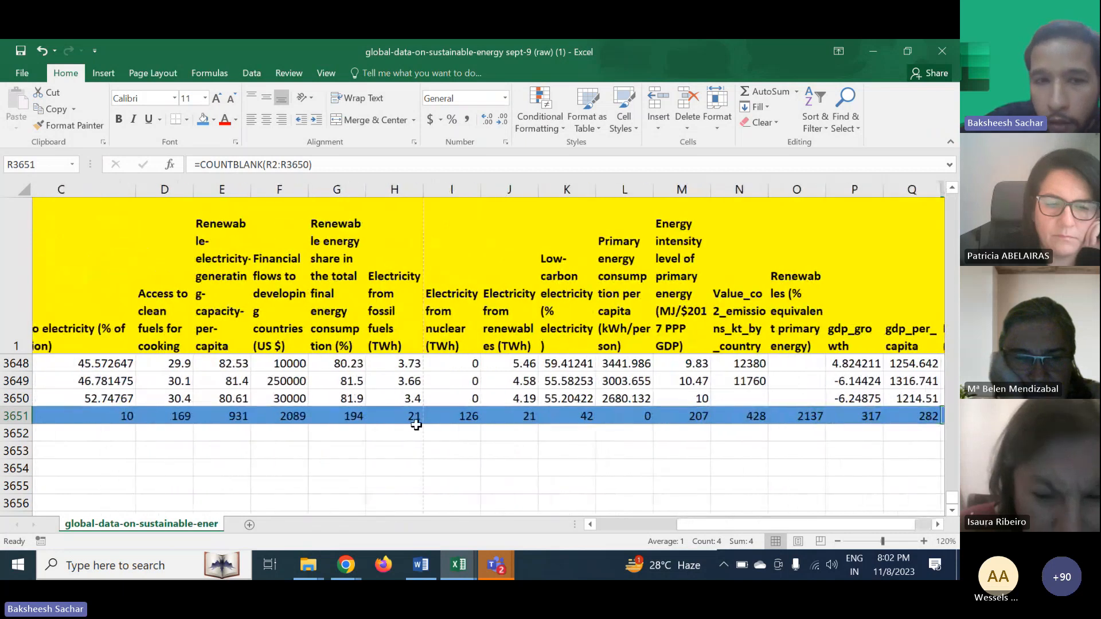
- Inspect the cells around the COUNTBLANK totals row, checking the formula in C3651
click(347, 444)
scroll(347, 444, left, 2)
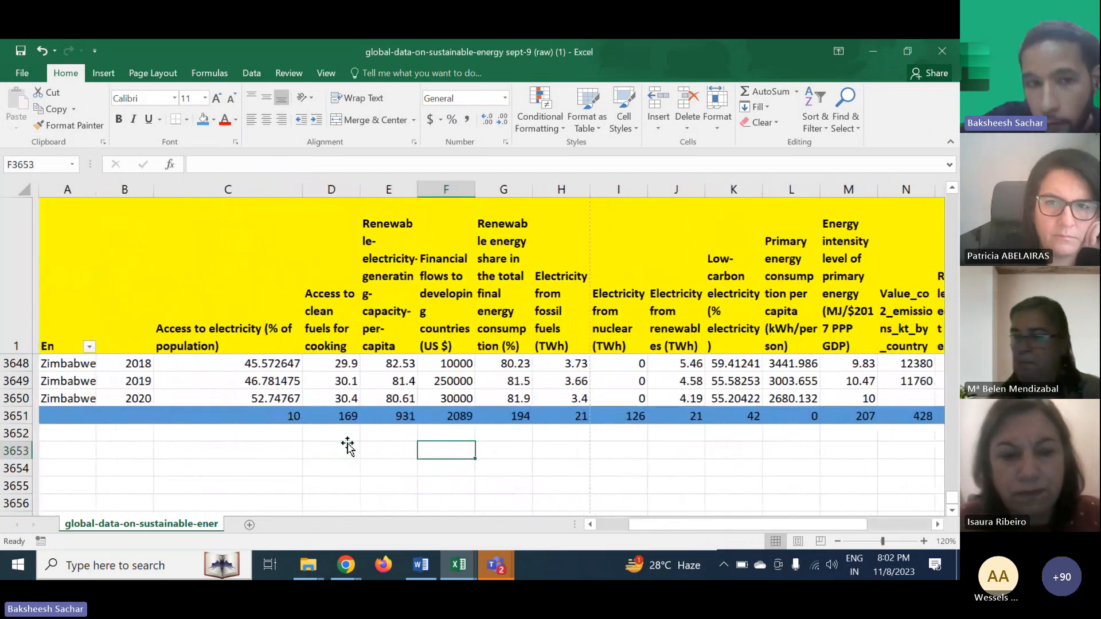
click(259, 422)
scroll(260, 422, right, 2)
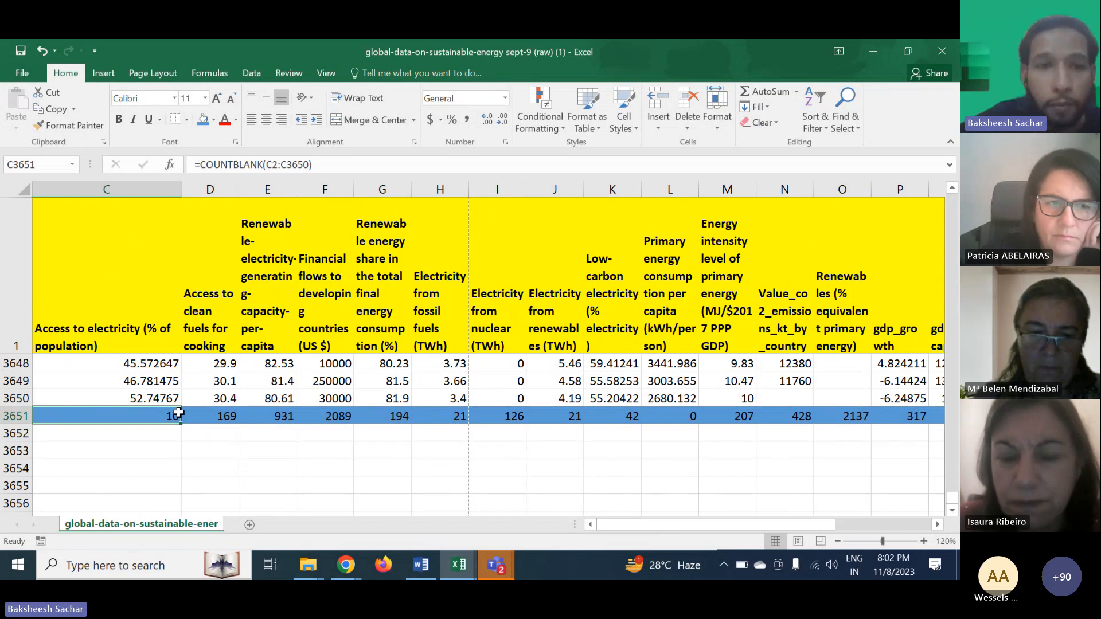
click(167, 432)
- Unfreeze the worksheet panes
scroll(165, 442, up, 3)
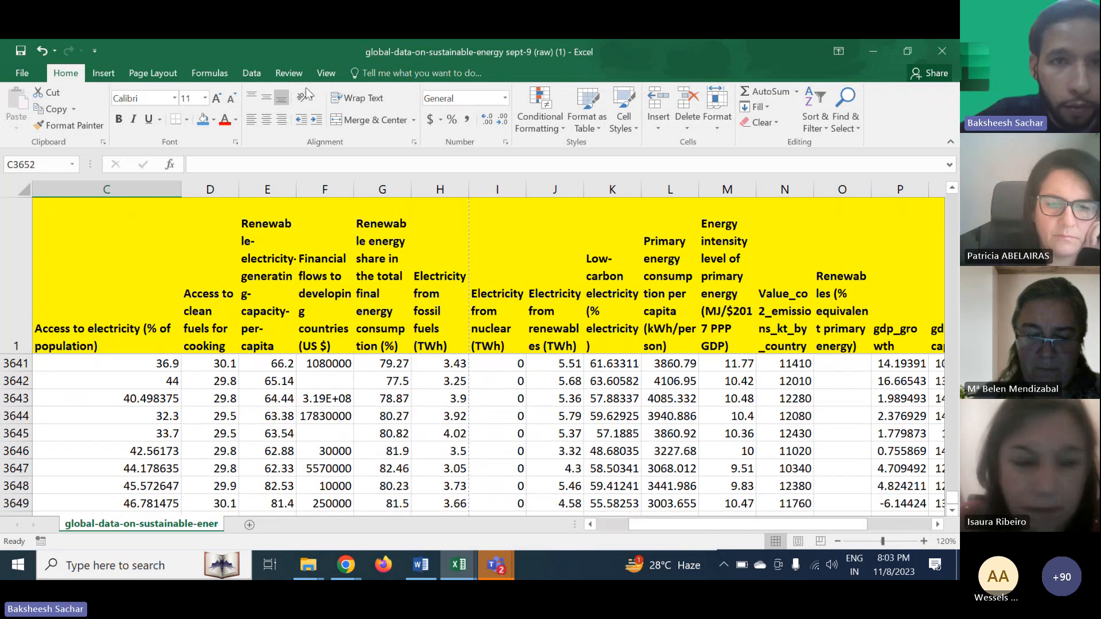
click(322, 75)
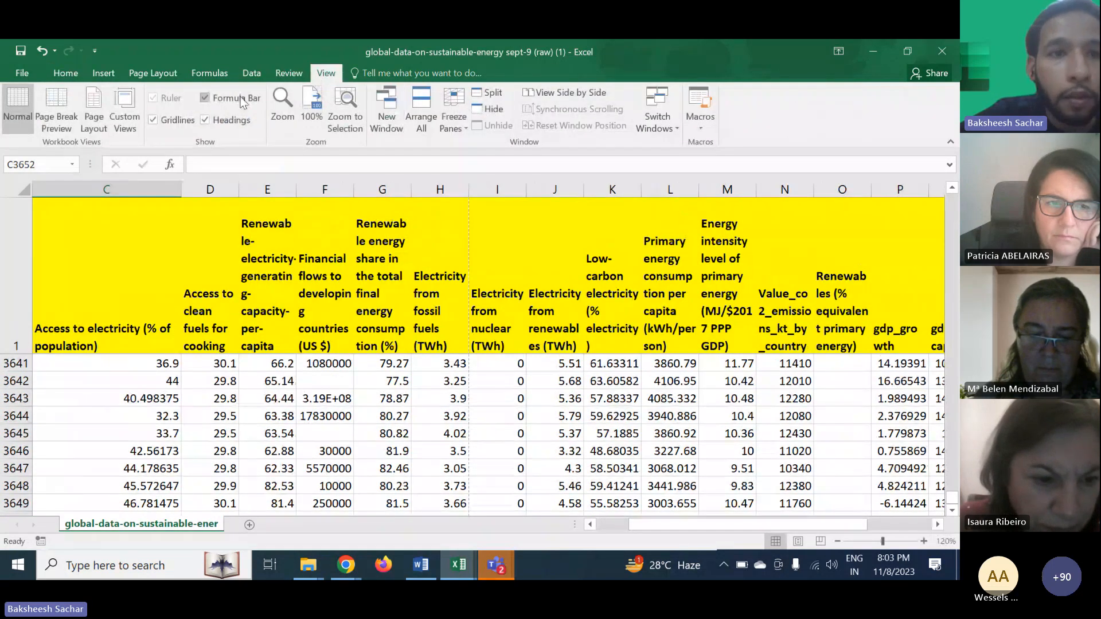
click(459, 126)
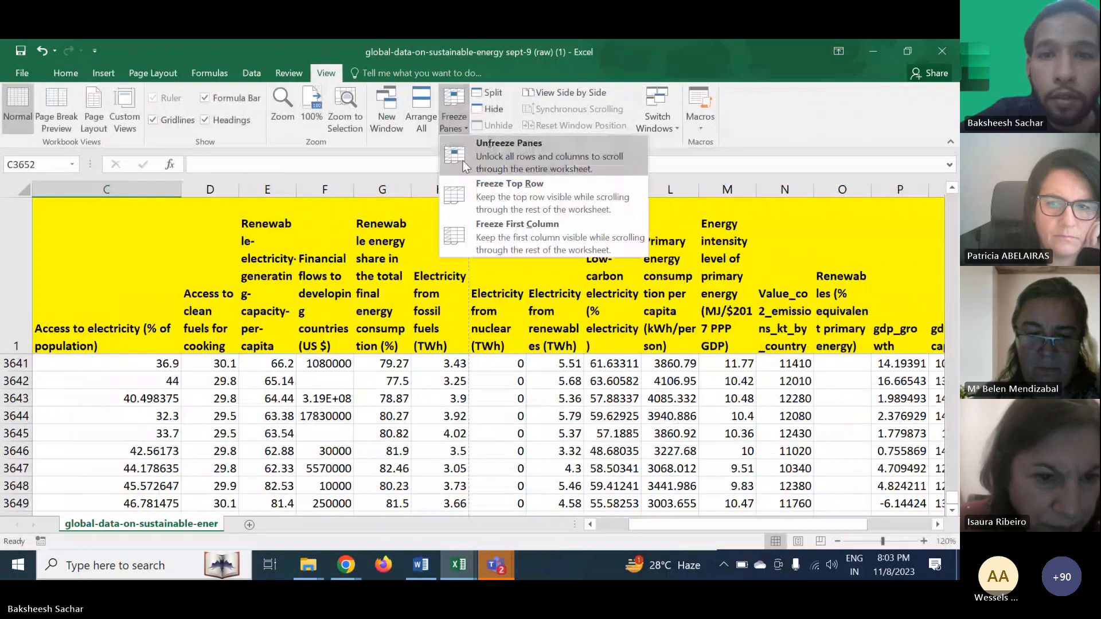
click(480, 168)
click(453, 398)
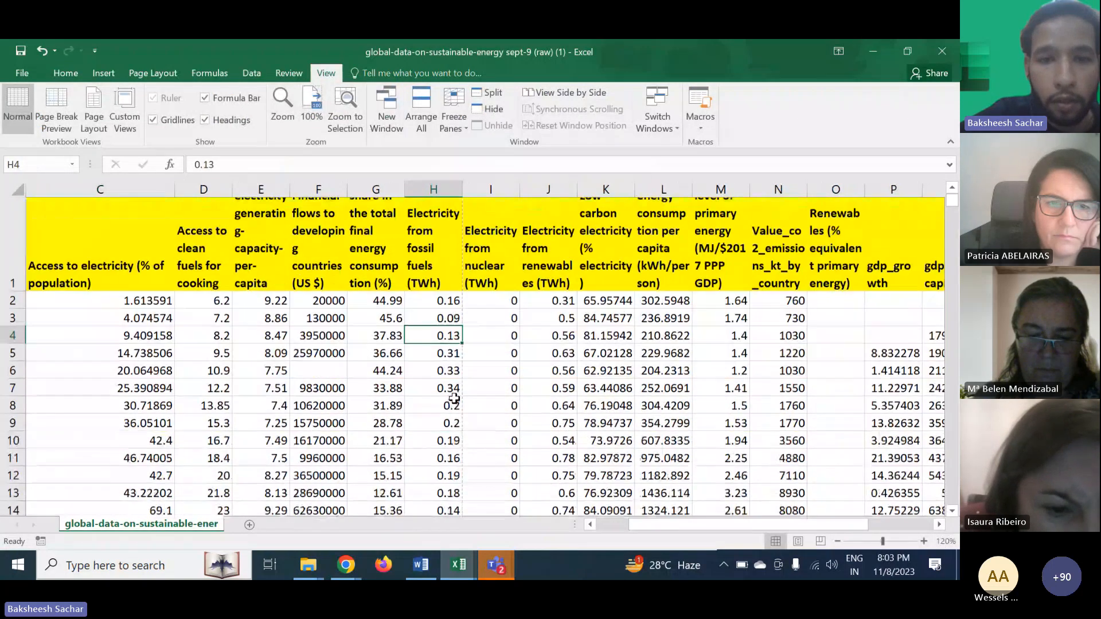
- Scroll around the worksheet to examine how rows and columns move without frozen panes
scroll(454, 397, down, 8)
scroll(454, 398, down, 7)
scroll(454, 397, up, 17)
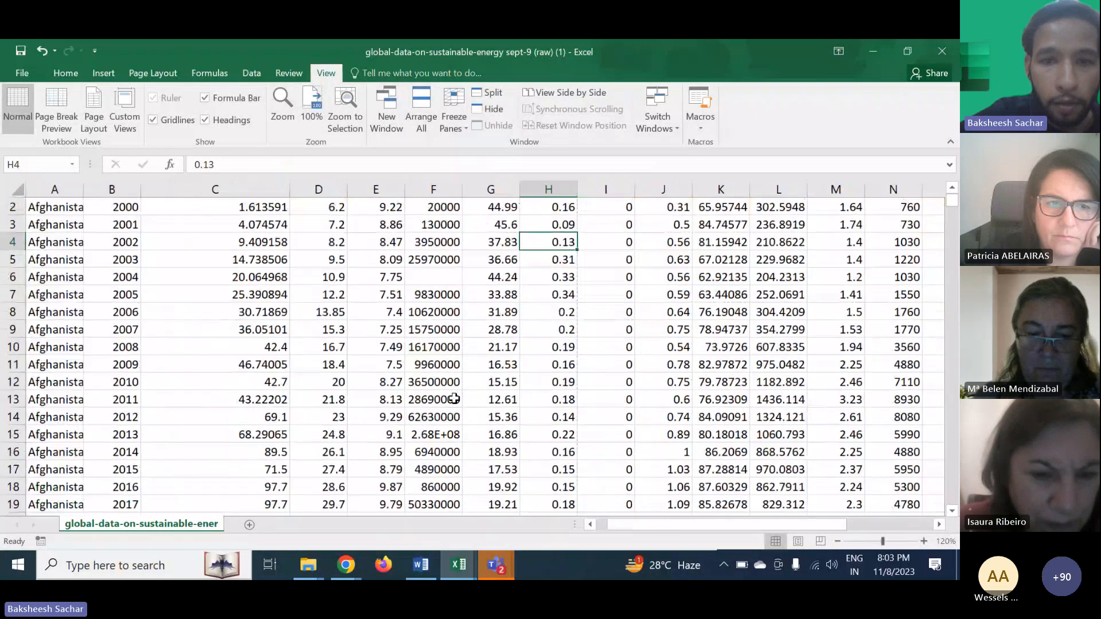
scroll(454, 398, down, 1)
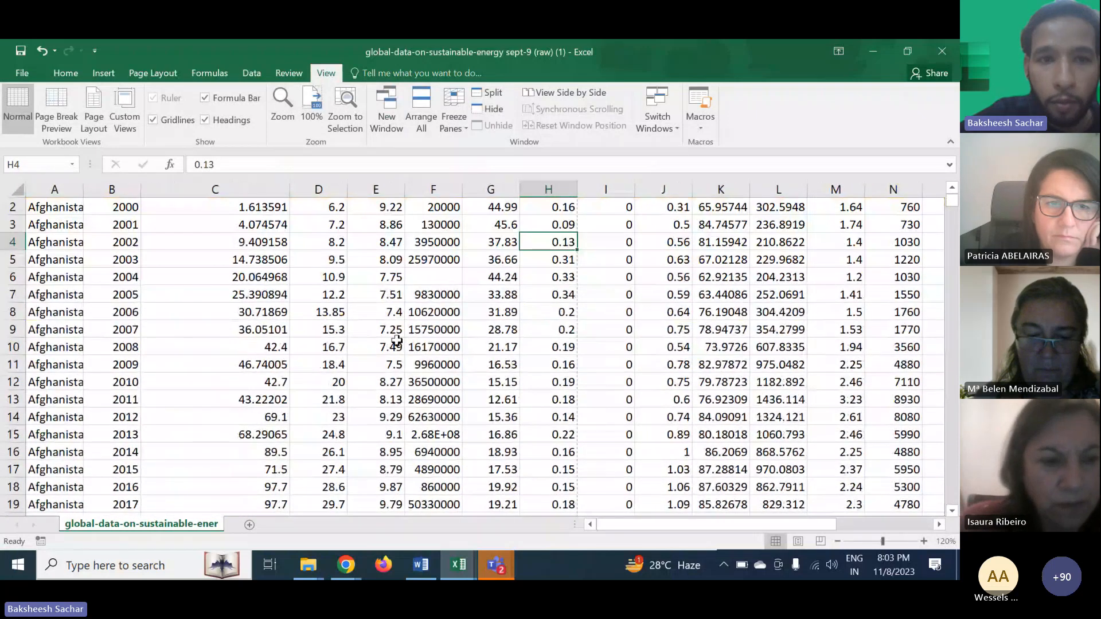
scroll(391, 336, up, 1)
scroll(391, 336, down, 1)
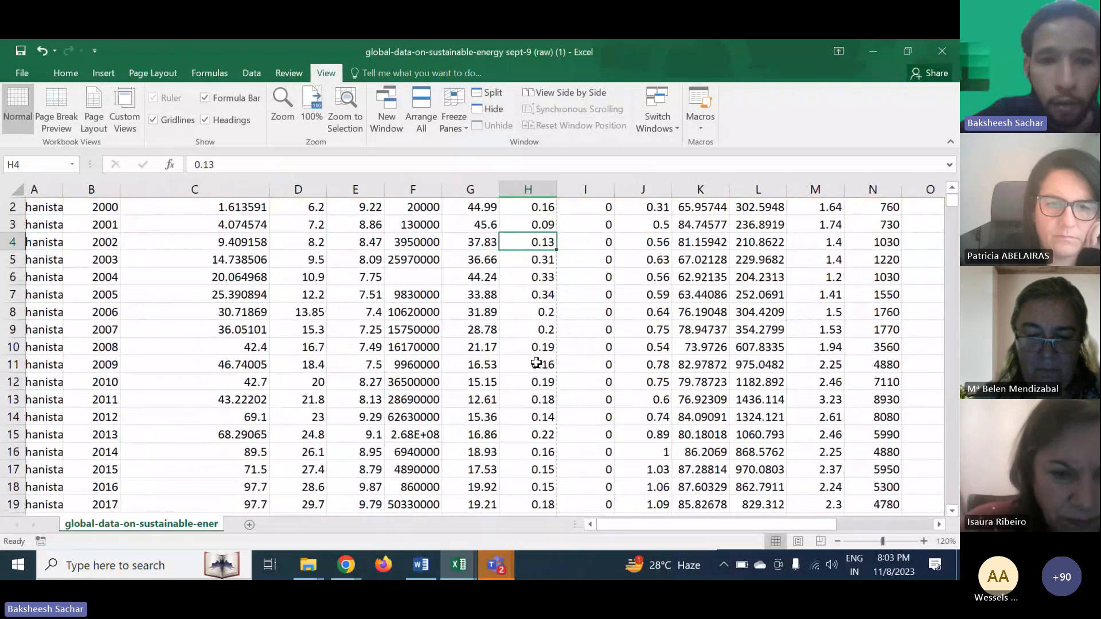
scroll(537, 363, right, 2)
scroll(536, 363, left, 2)
scroll(536, 363, up, 1)
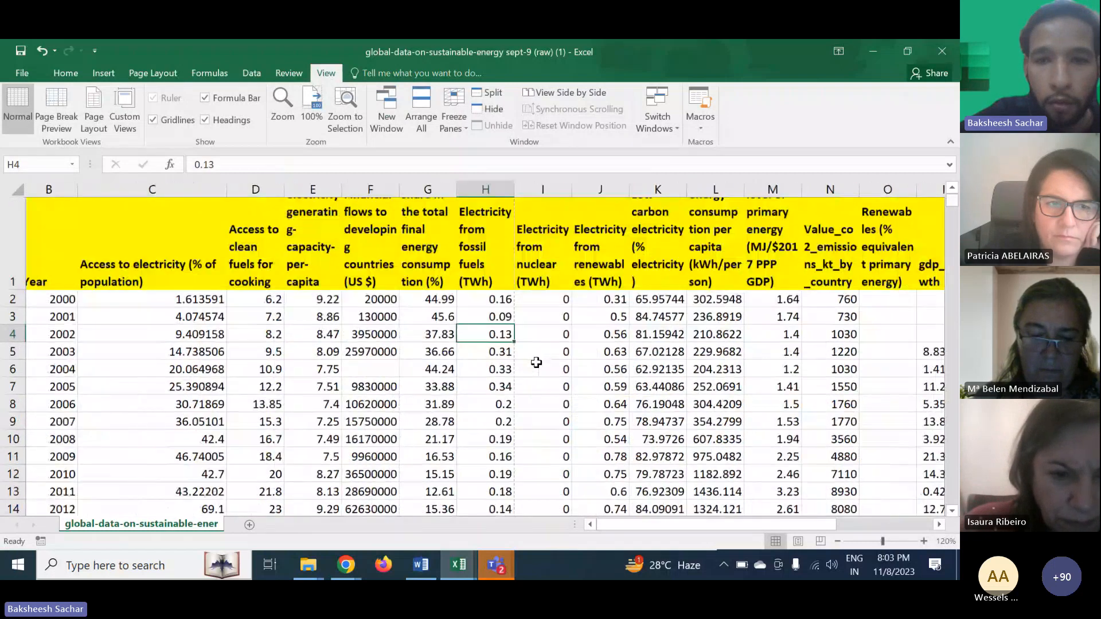
- Select the renewable energy share column and highlight values greater than 75 with green fill and dark green text
click(492, 364)
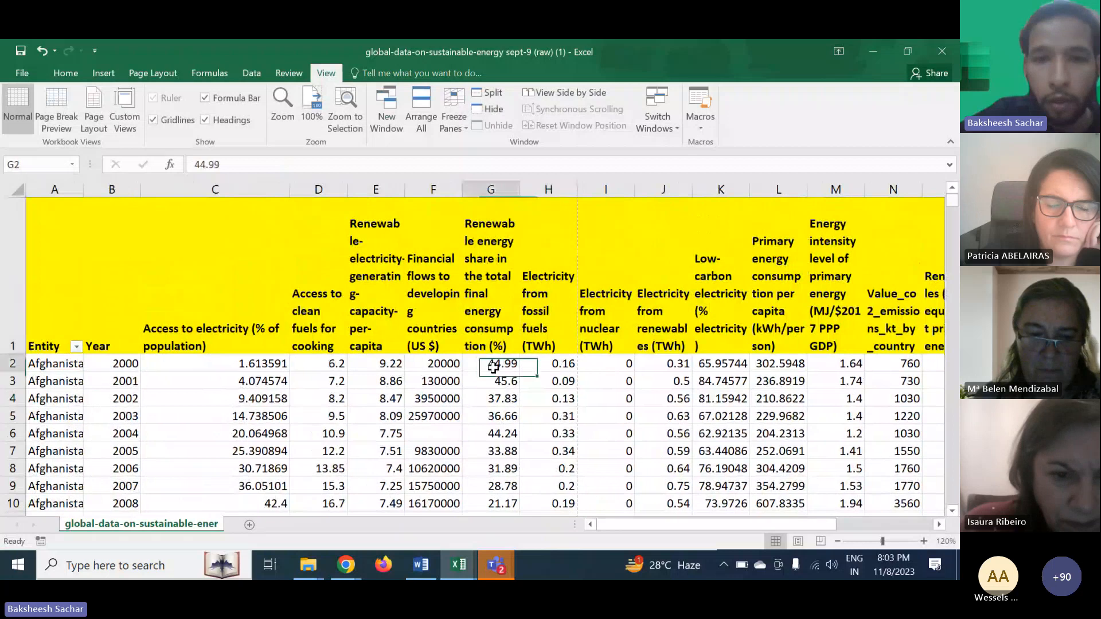
click(491, 283)
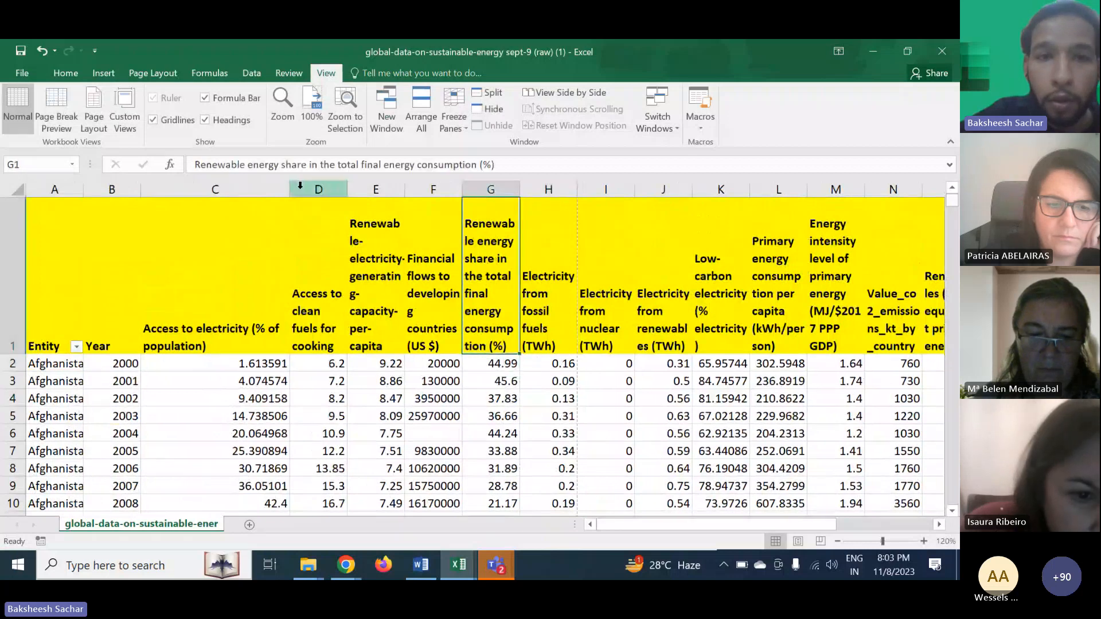
click(508, 379)
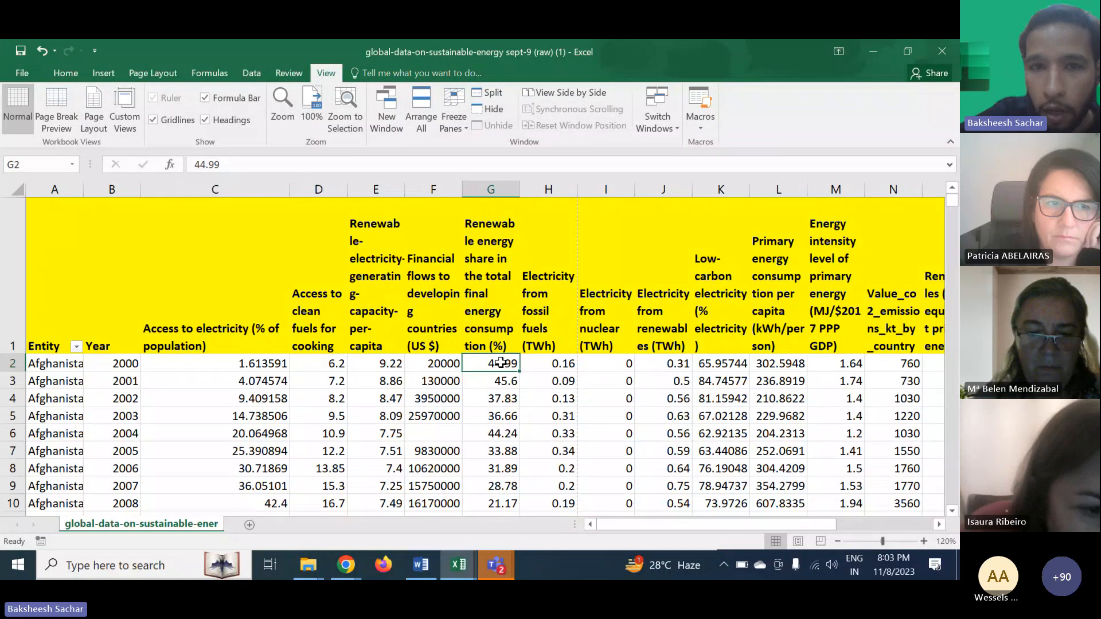
click(492, 189)
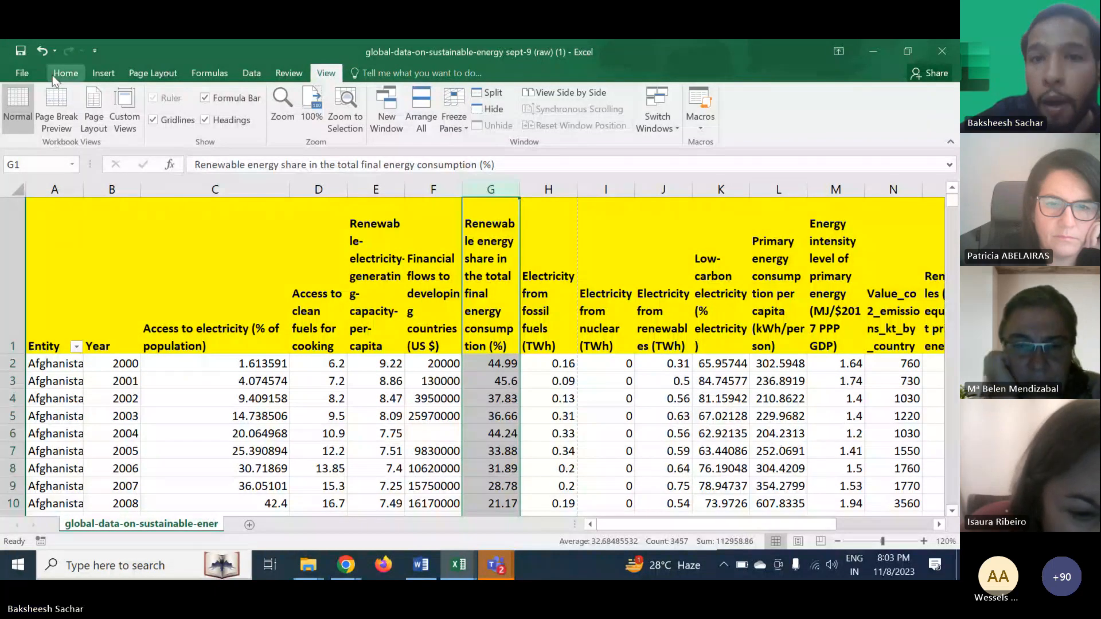
click(58, 75)
click(554, 126)
mouse_move(577, 150)
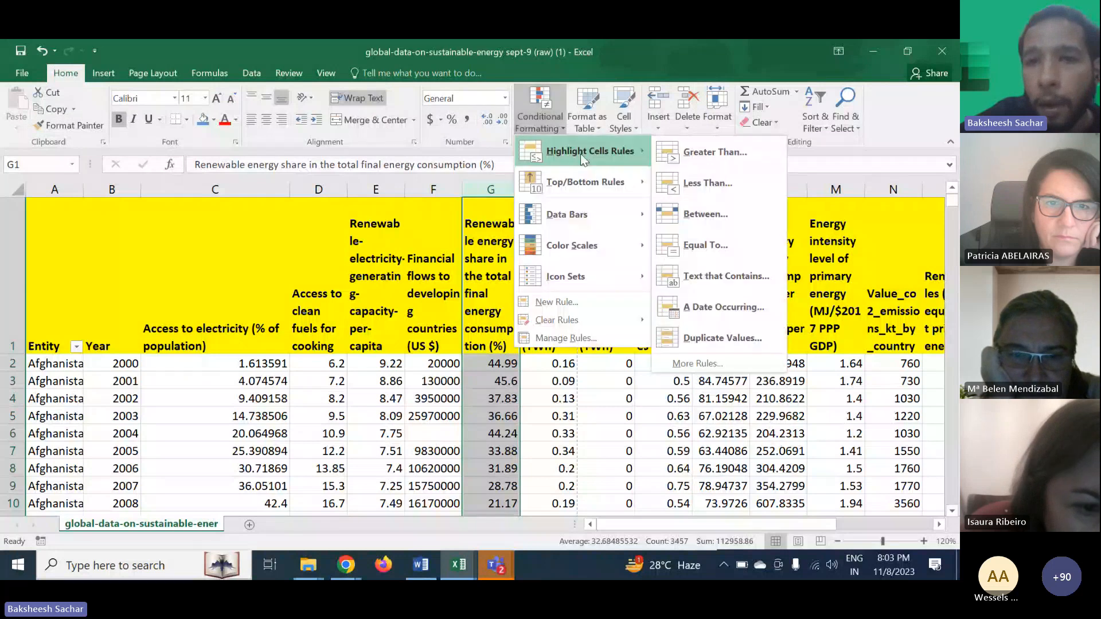
click(713, 150)
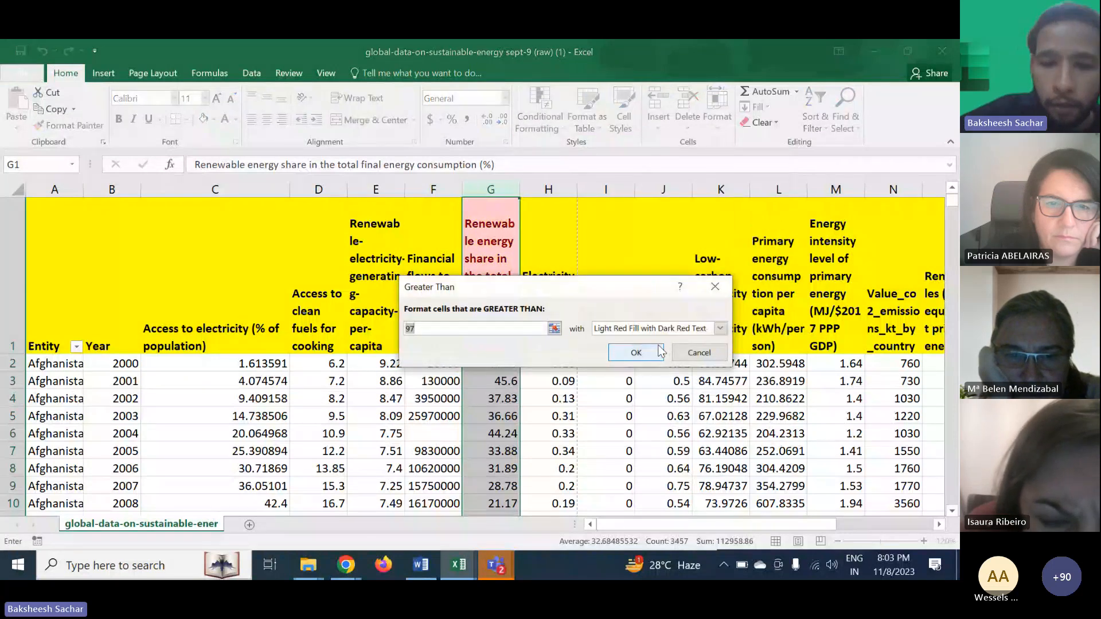
text(75)
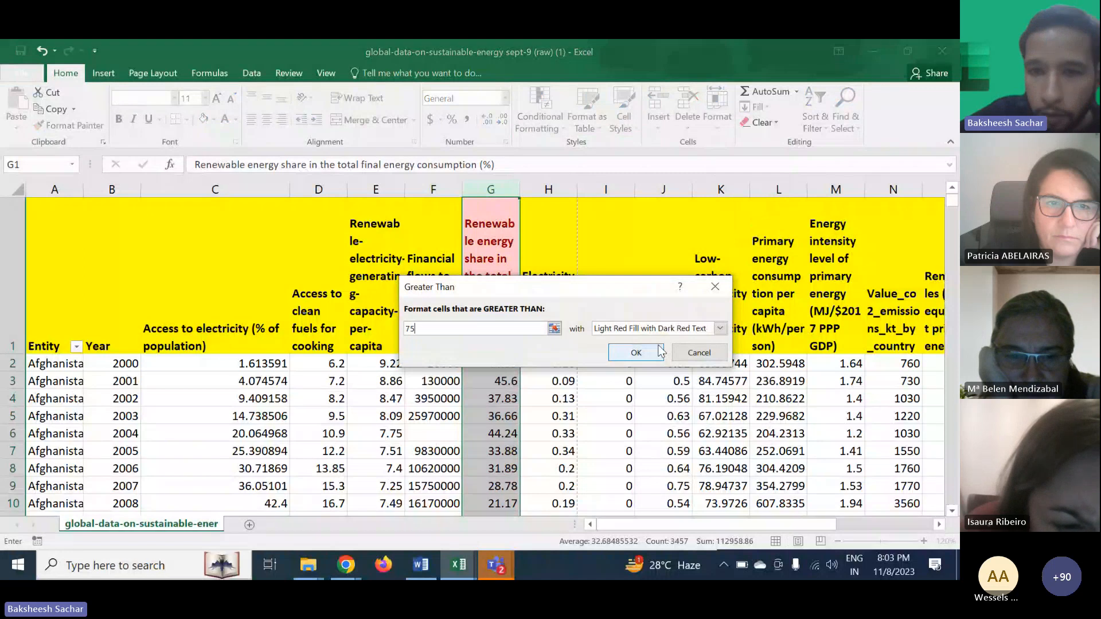
click(658, 336)
click(638, 363)
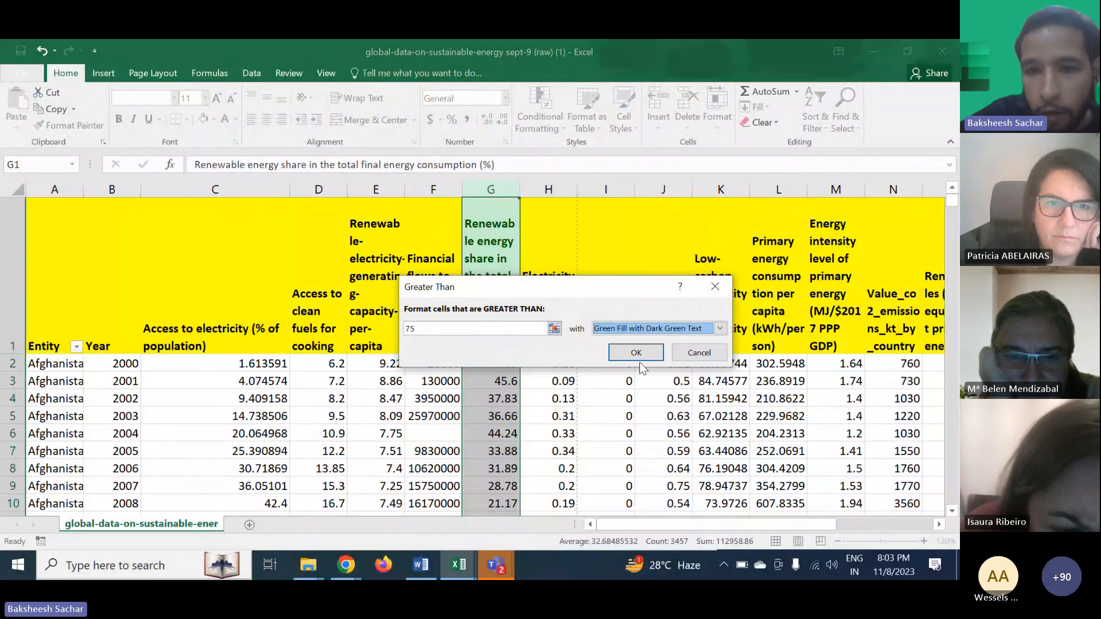
click(635, 354)
- Highlight values between 50 and 74 in the same column with yellow fill and dark yellow text
click(548, 116)
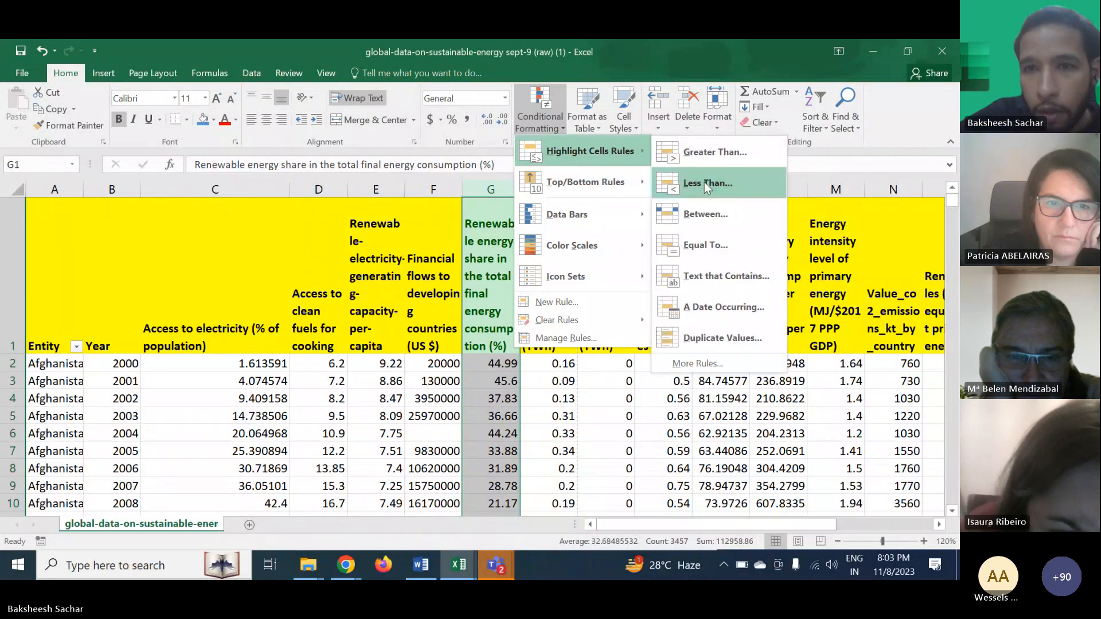
click(704, 208)
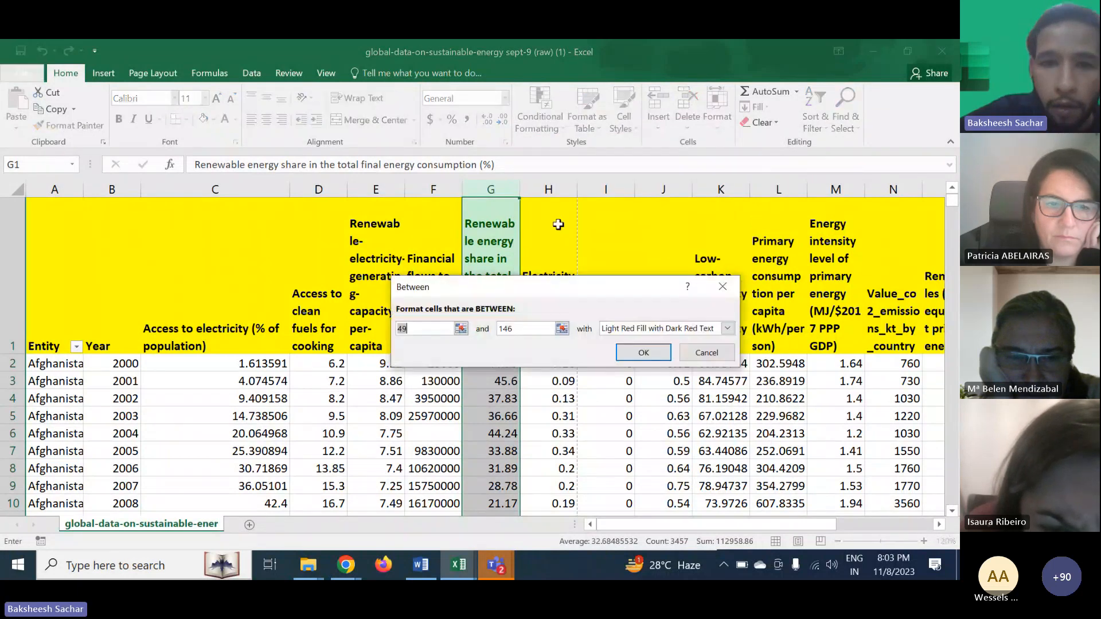
text(50)
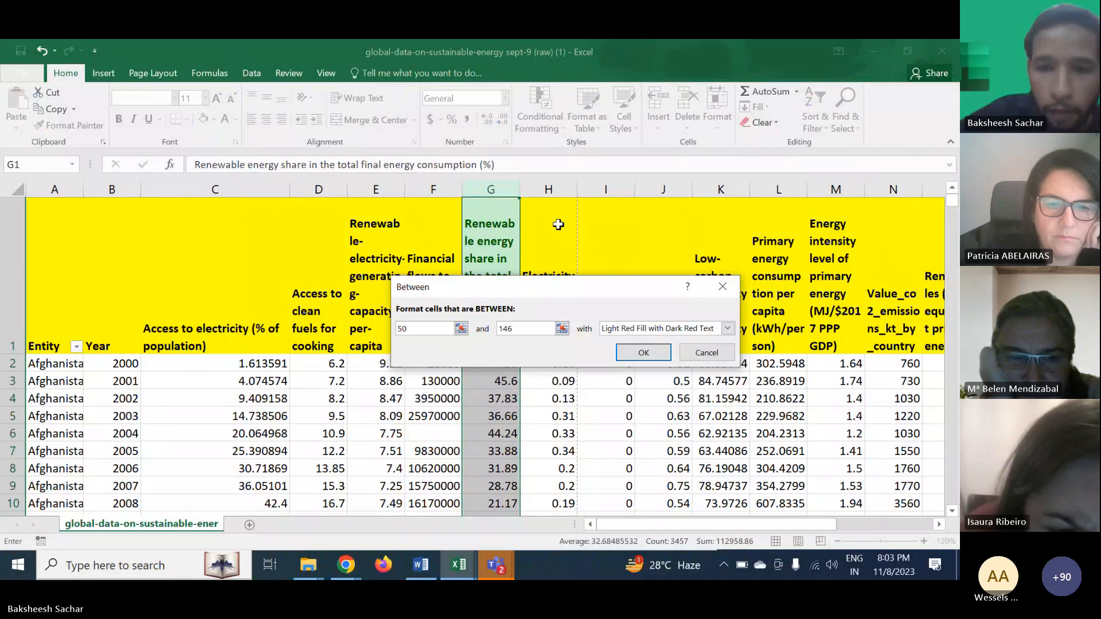
click(521, 329)
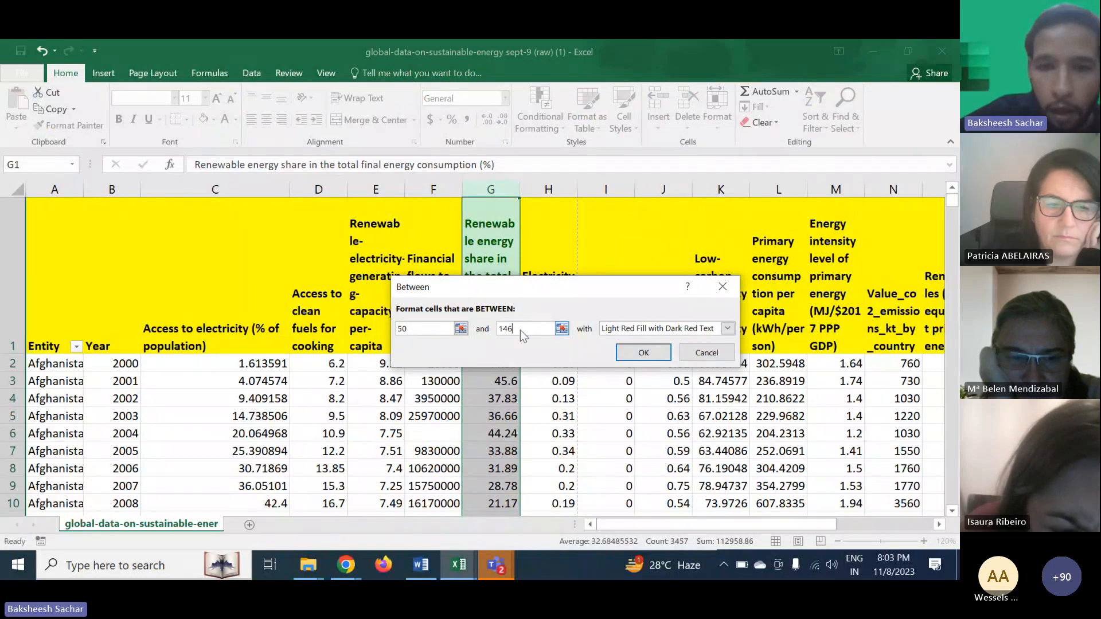
double_click(521, 330)
text(74)
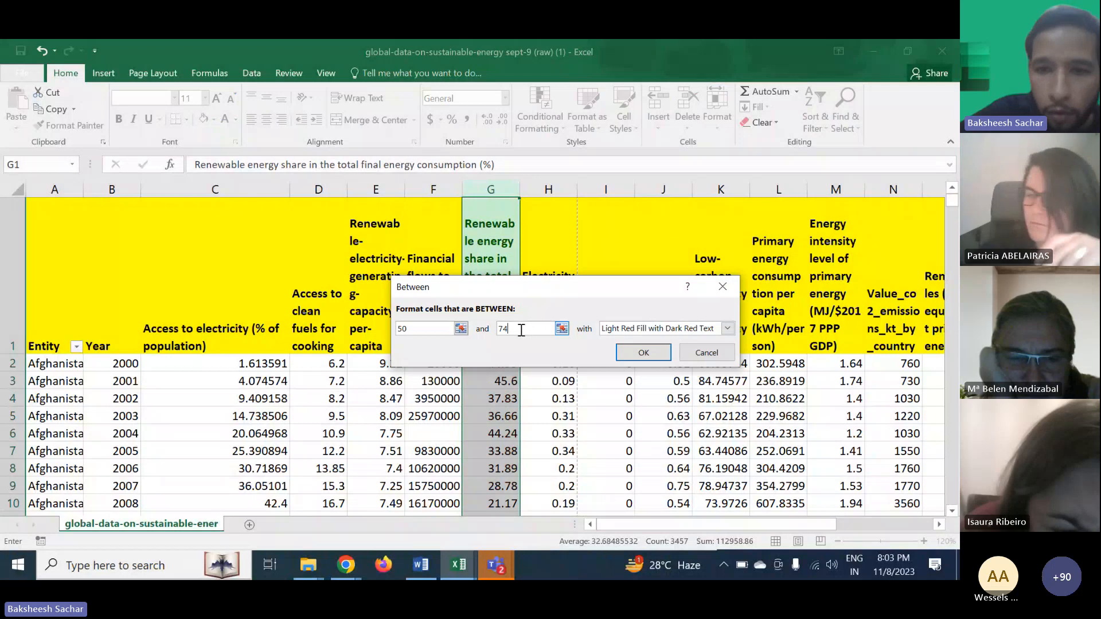
click(613, 329)
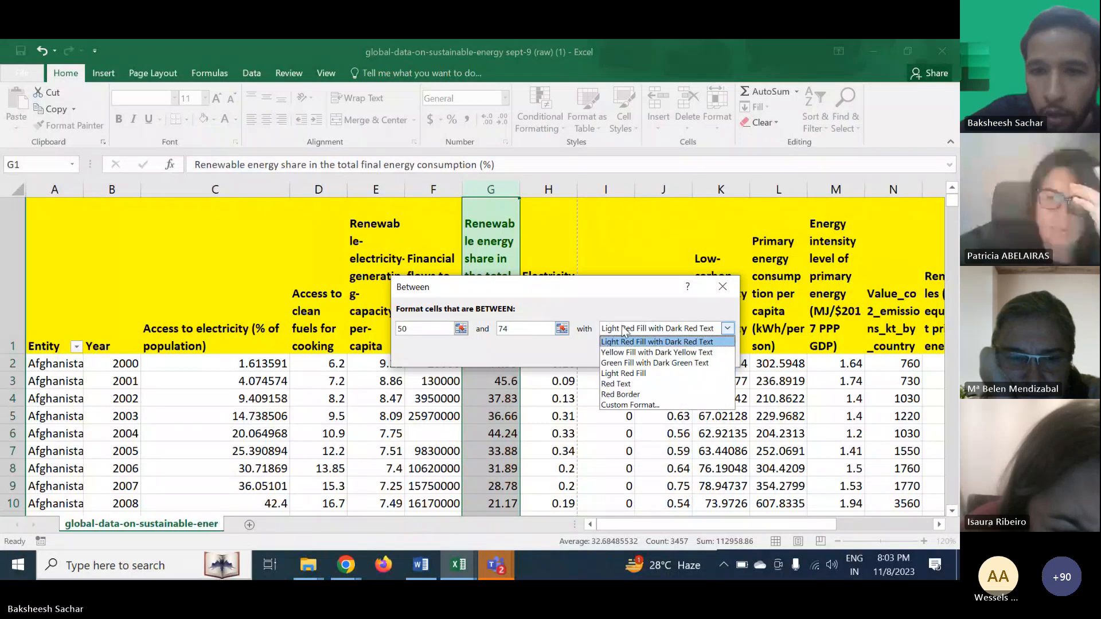
click(622, 352)
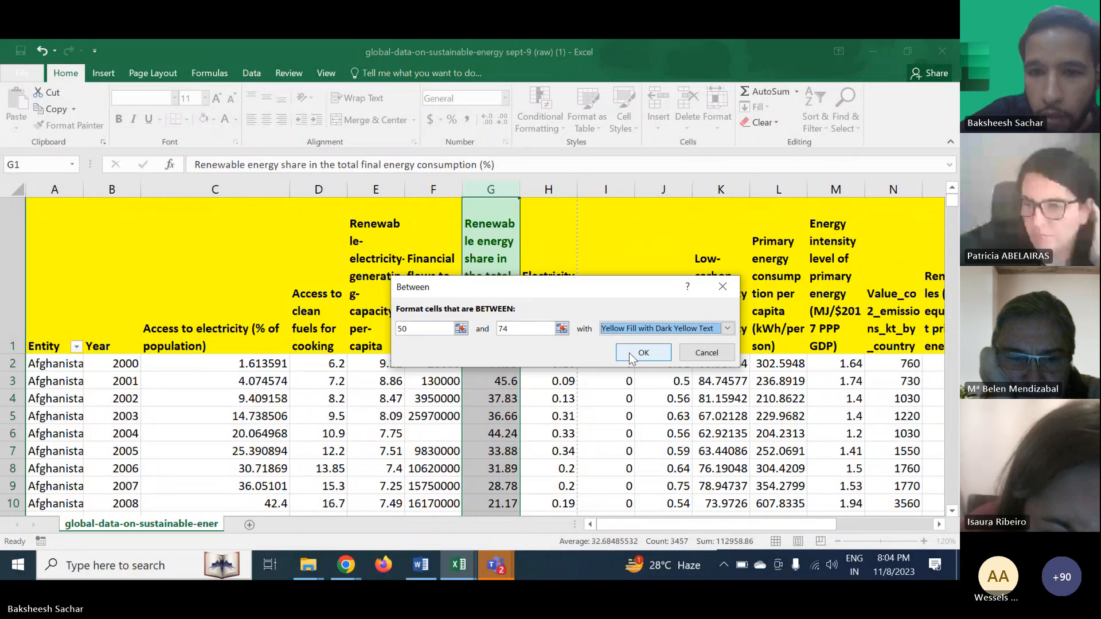
click(630, 352)
- Highlight values less than 49 in the same column with light red fill and dark red text
click(534, 108)
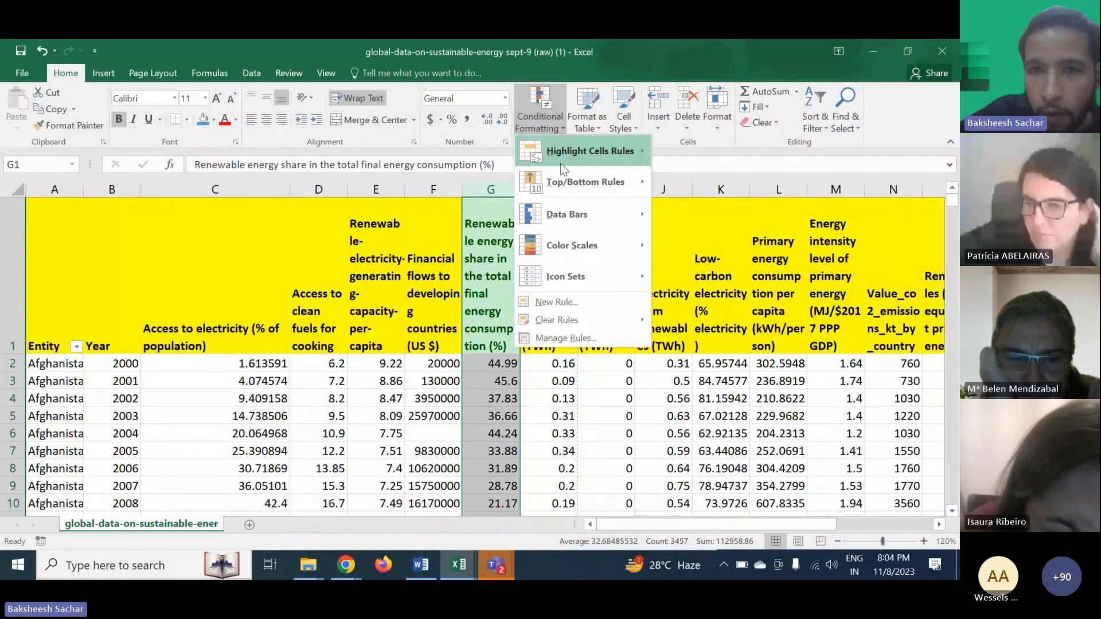
mouse_move(573, 143)
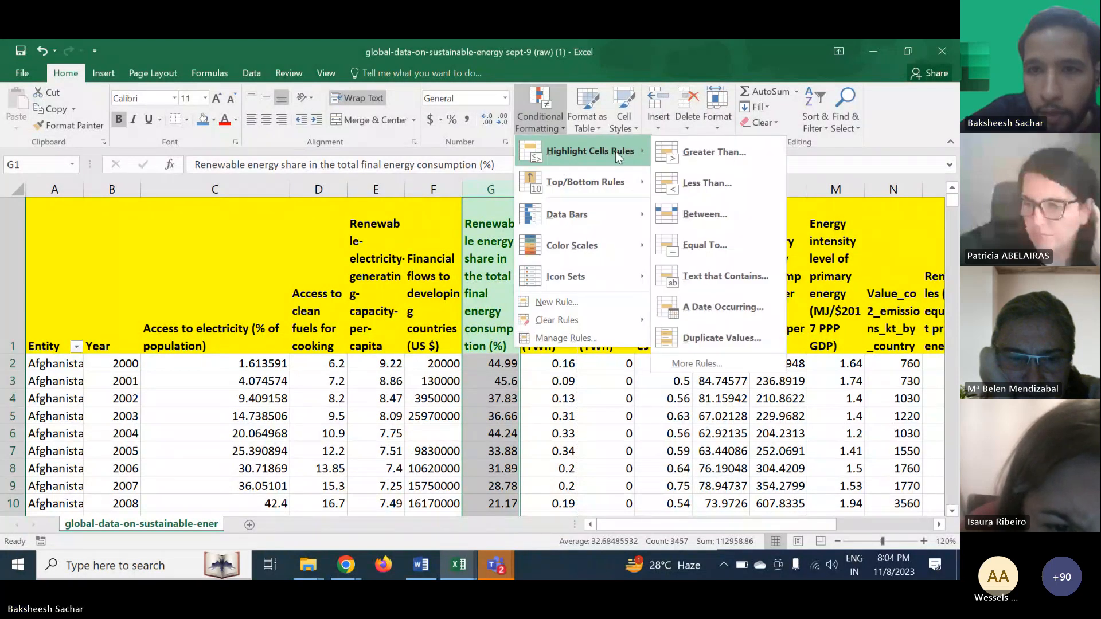
click(719, 185)
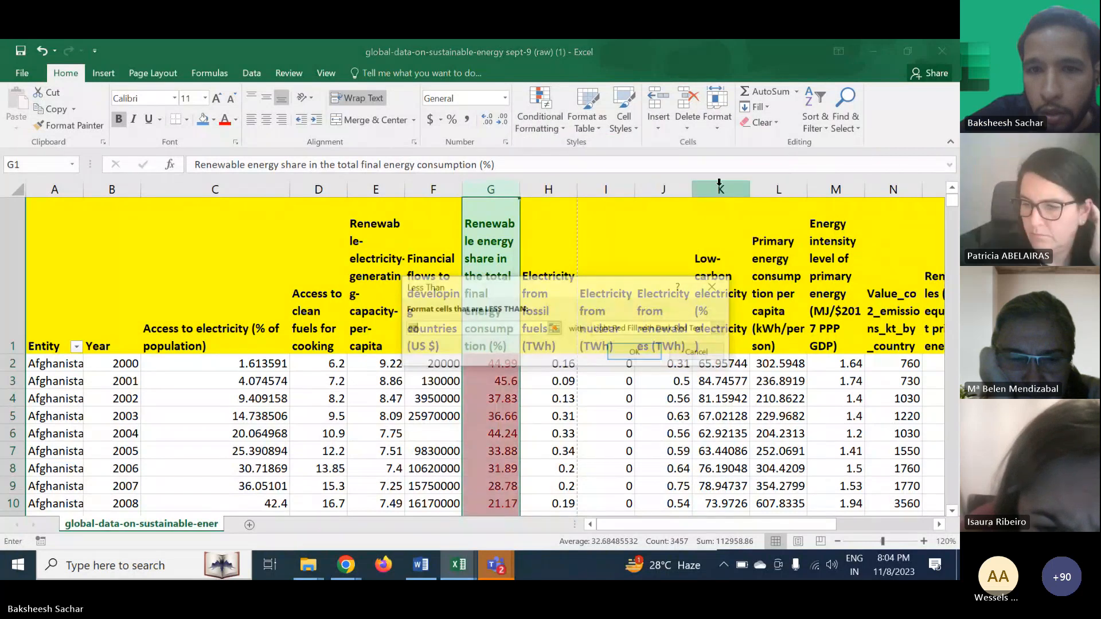
text(49)
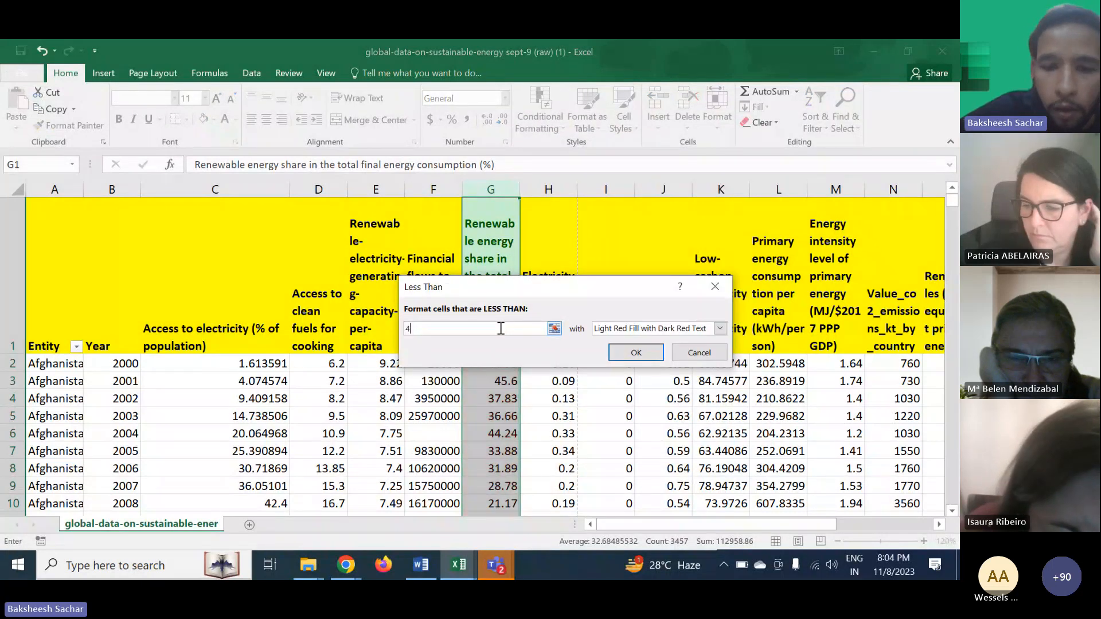
click(622, 354)
- Scroll down the sheet to review the color-coded renewable energy share values
scroll(582, 385, down, 20)
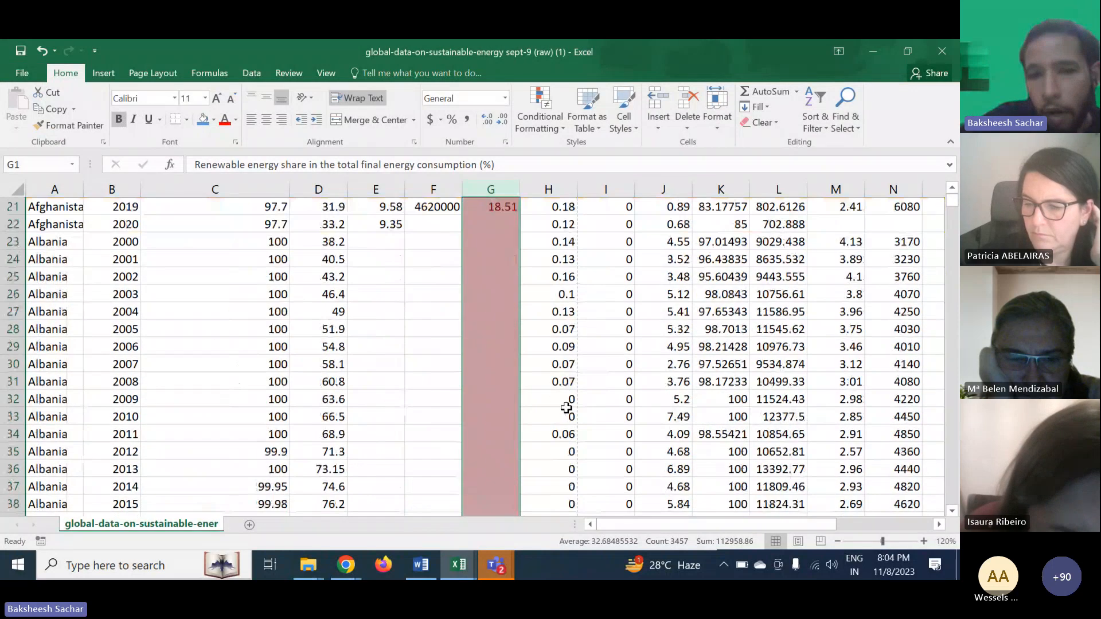
scroll(566, 408, down, 19)
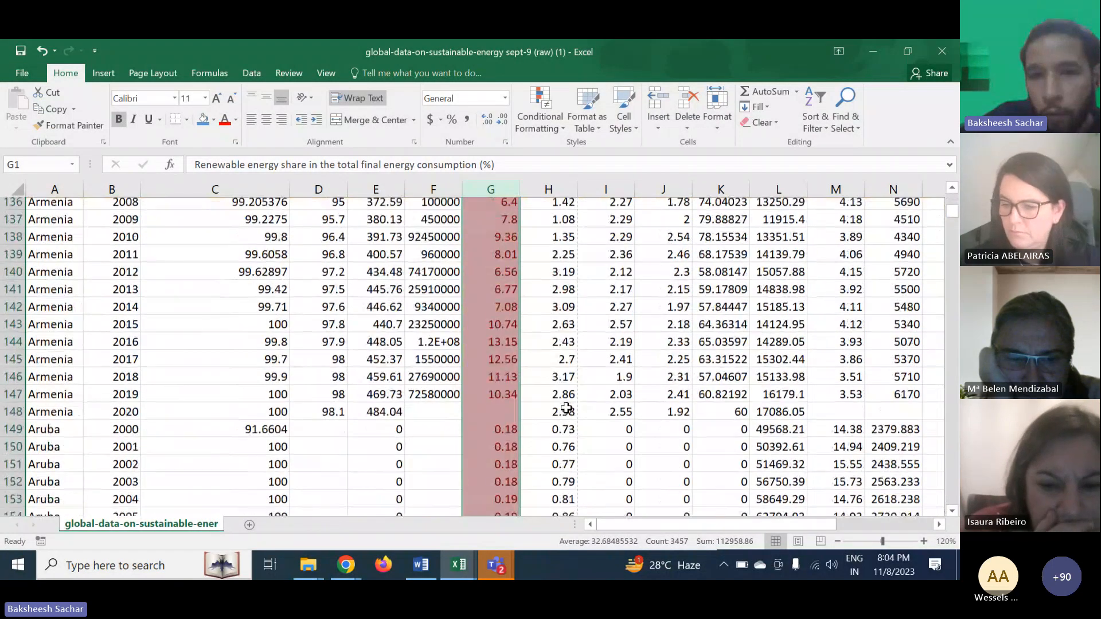
scroll(566, 409, down, 15)
click(566, 408)
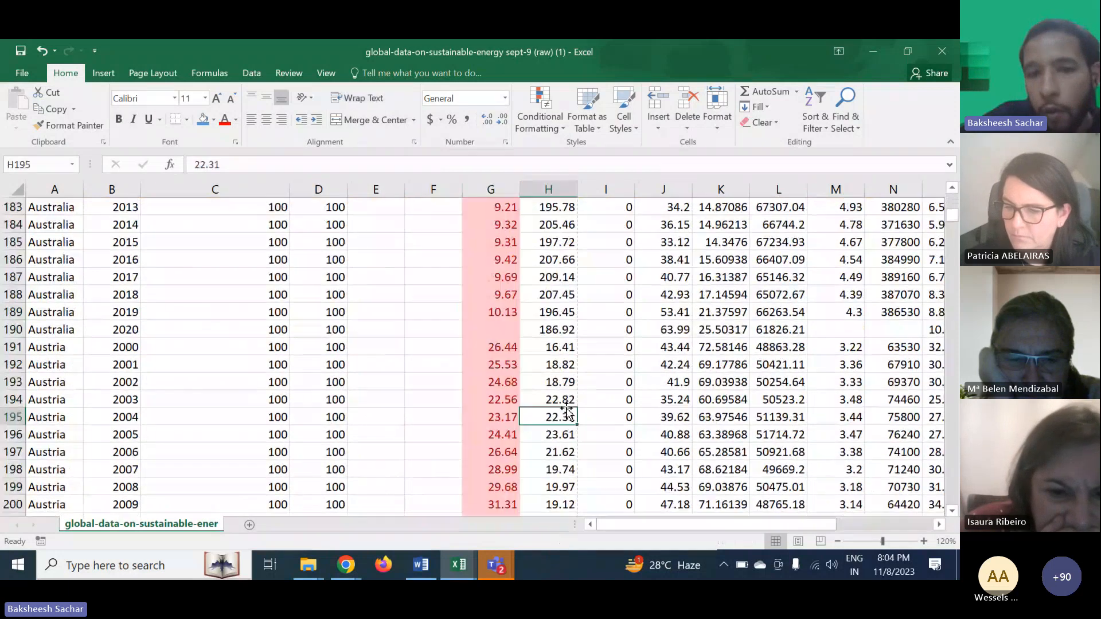
scroll(566, 408, down, 17)
scroll(566, 408, down, 20)
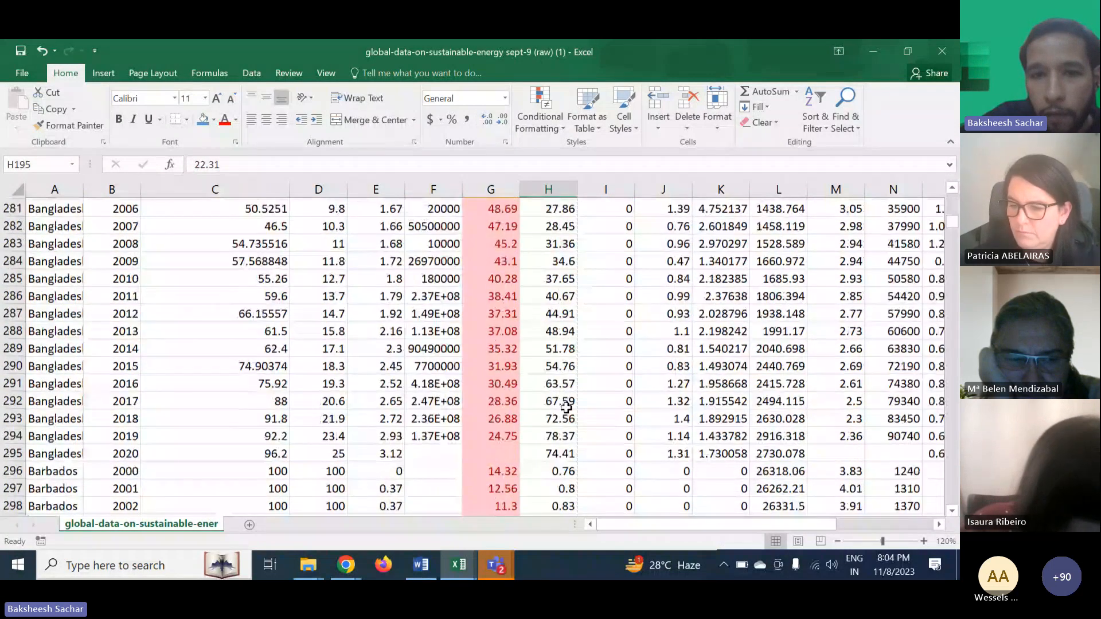
scroll(567, 408, down, 20)
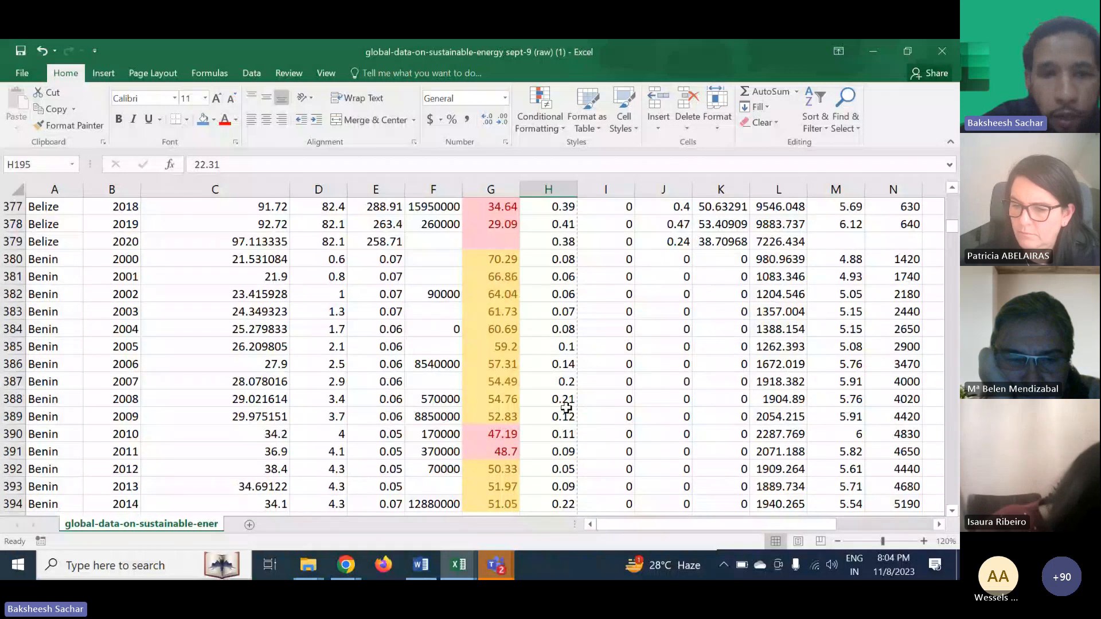
scroll(567, 409, down, 16)
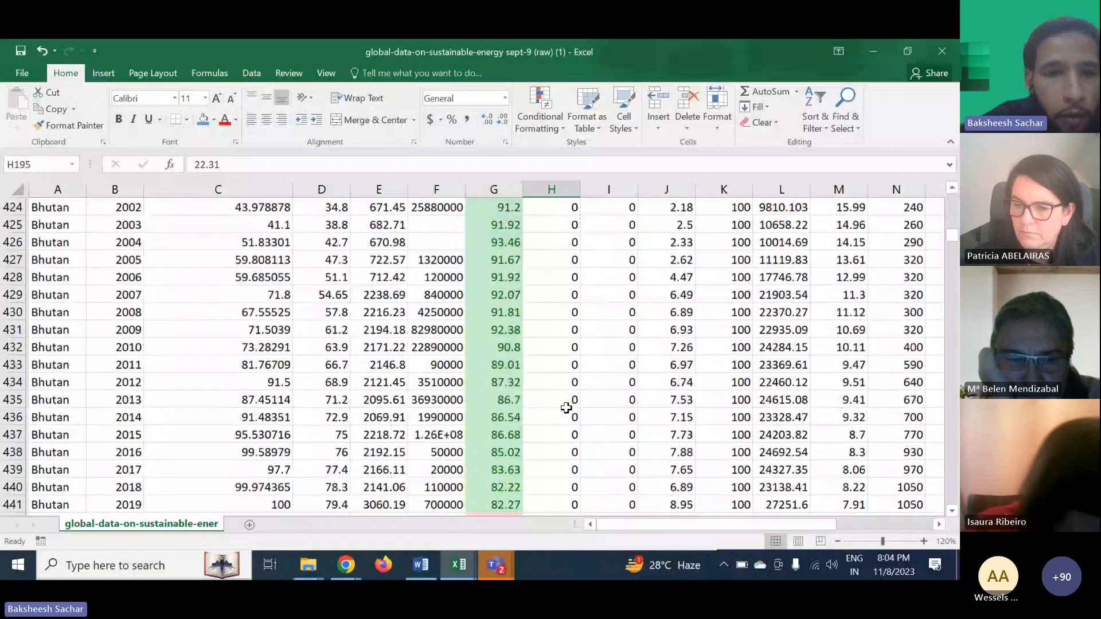
- Continue scrolling through the rows to check the color-coded renewable energy share values
scroll(567, 408, down, 20)
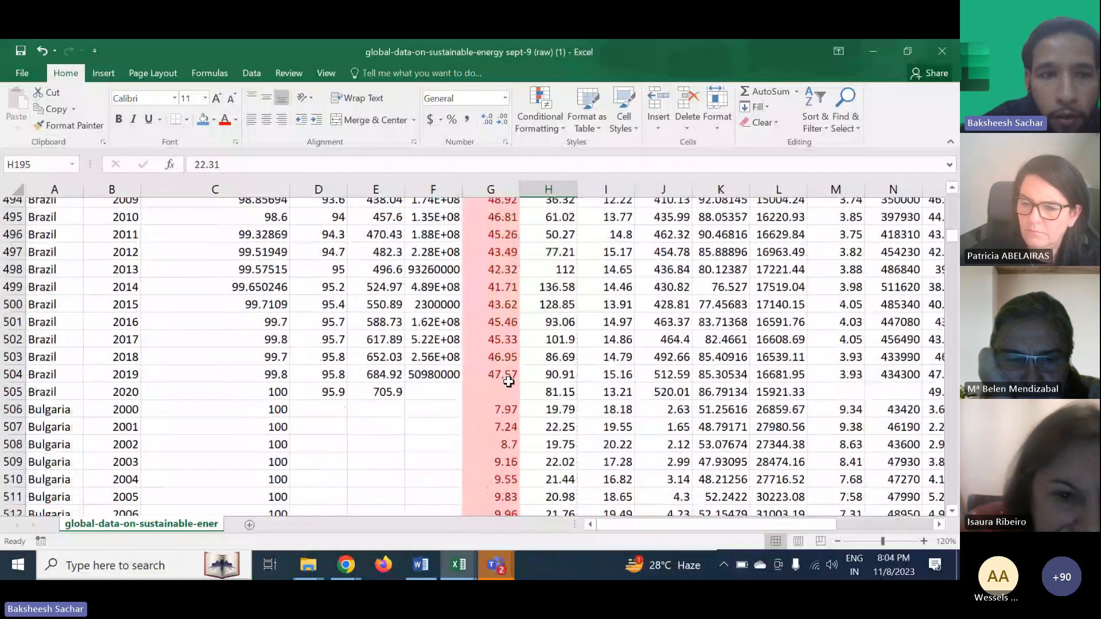
scroll(509, 382, down, 20)
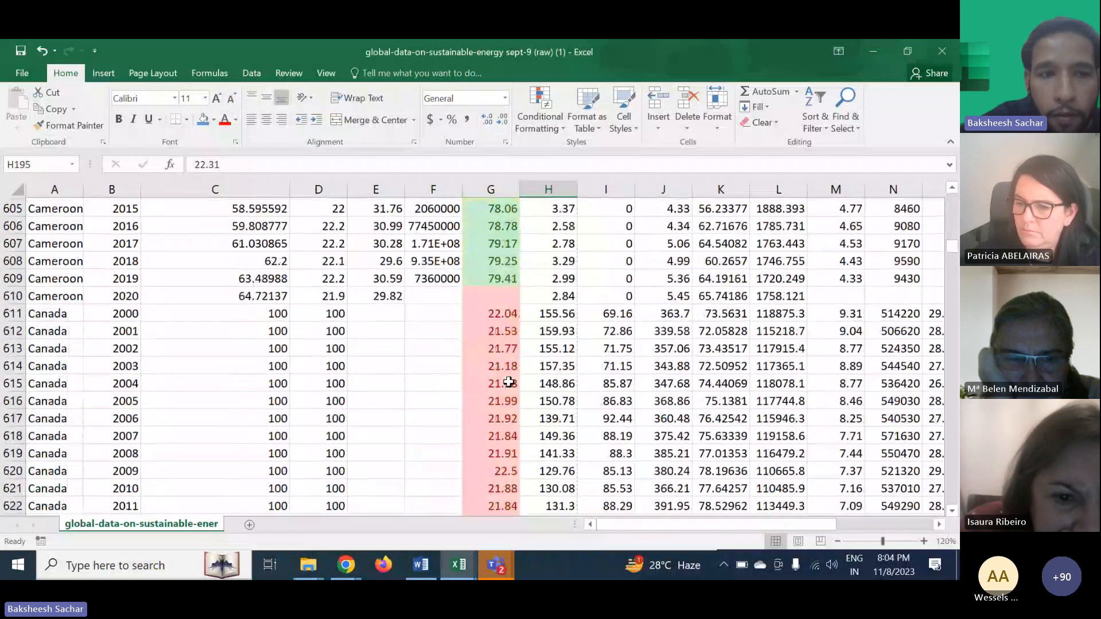
scroll(509, 382, down, 12)
scroll(510, 382, up, 4)
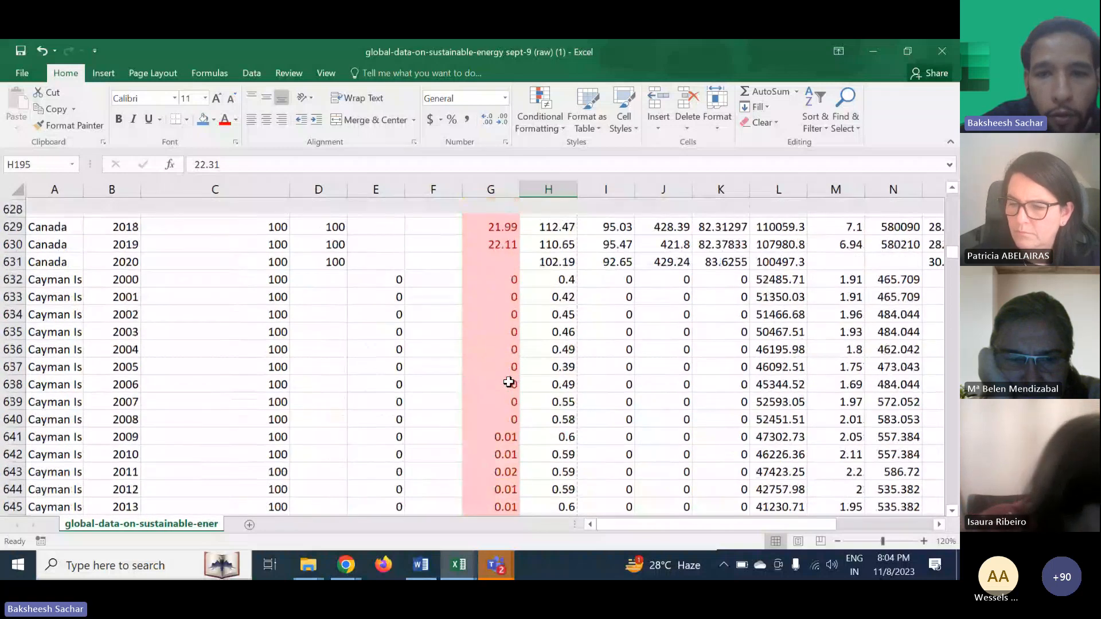
scroll(509, 383, down, 3)
scroll(508, 381, down, 1)
scroll(509, 382, up, 7)
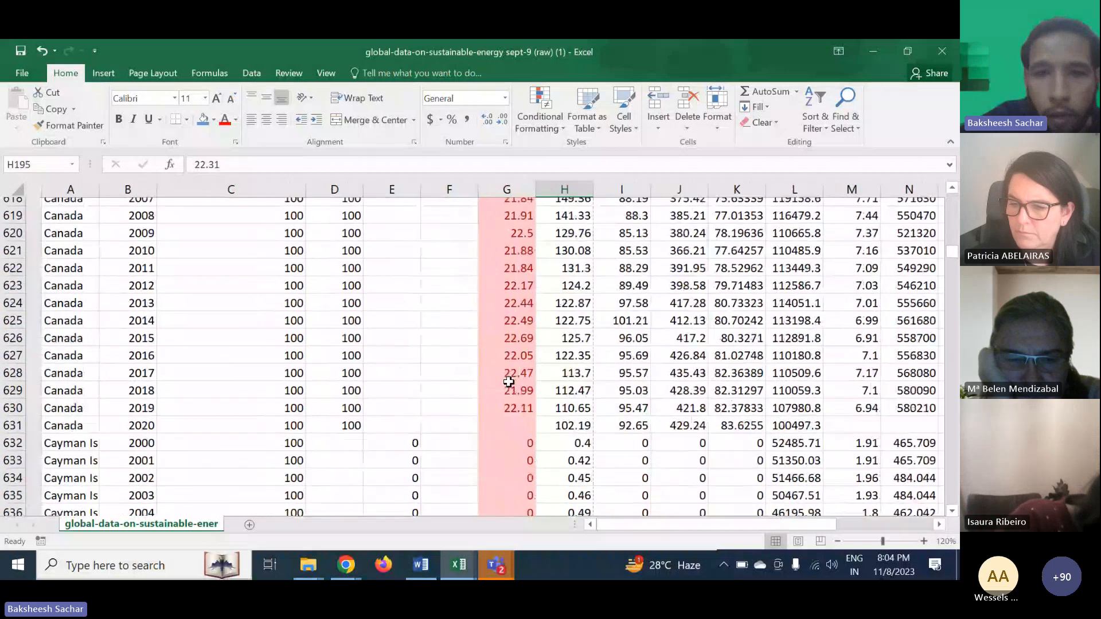
scroll(509, 382, down, 13)
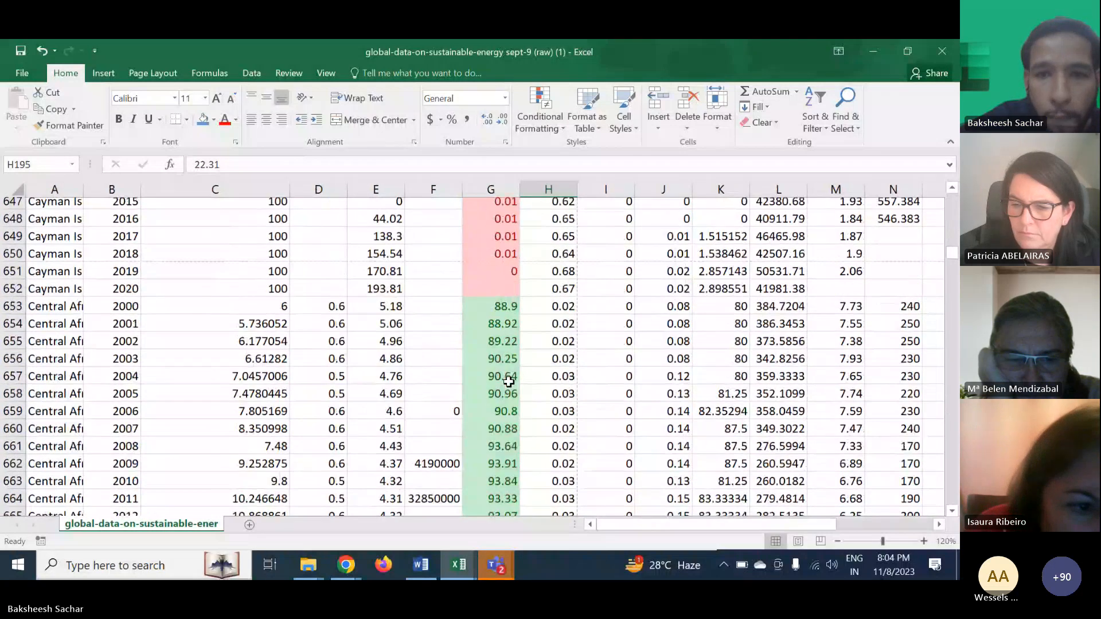
scroll(508, 382, down, 13)
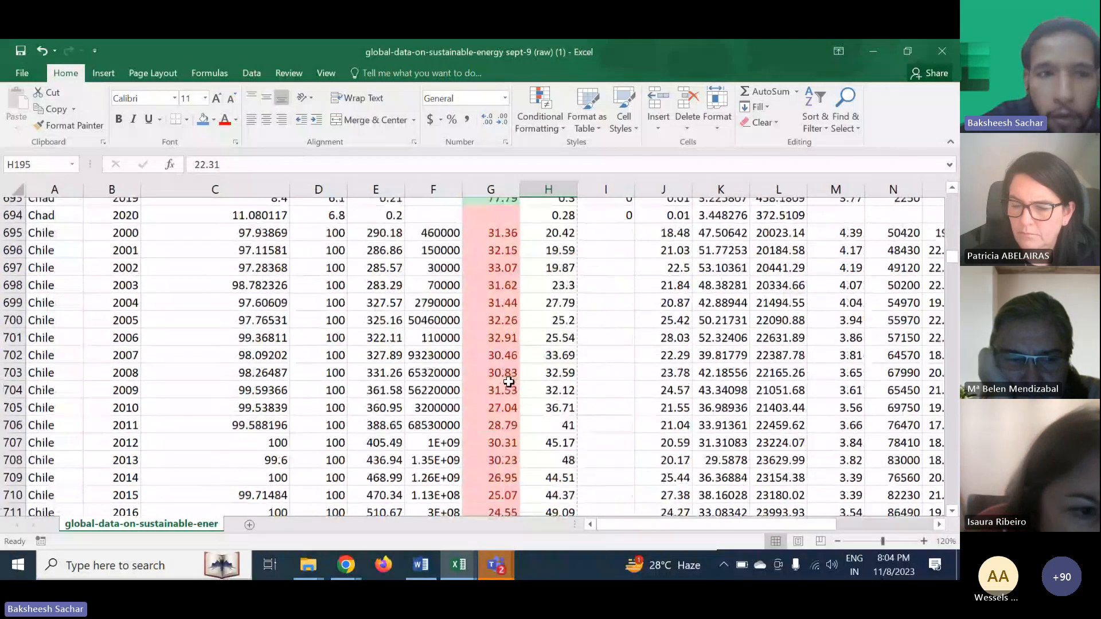
scroll(508, 381, down, 20)
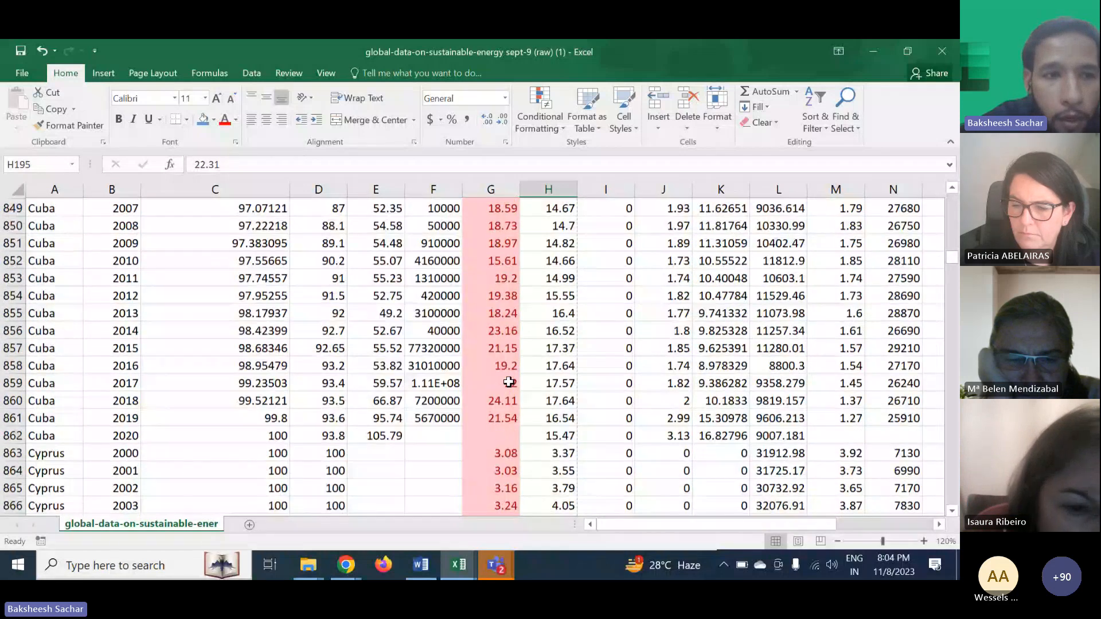
scroll(509, 382, down, 20)
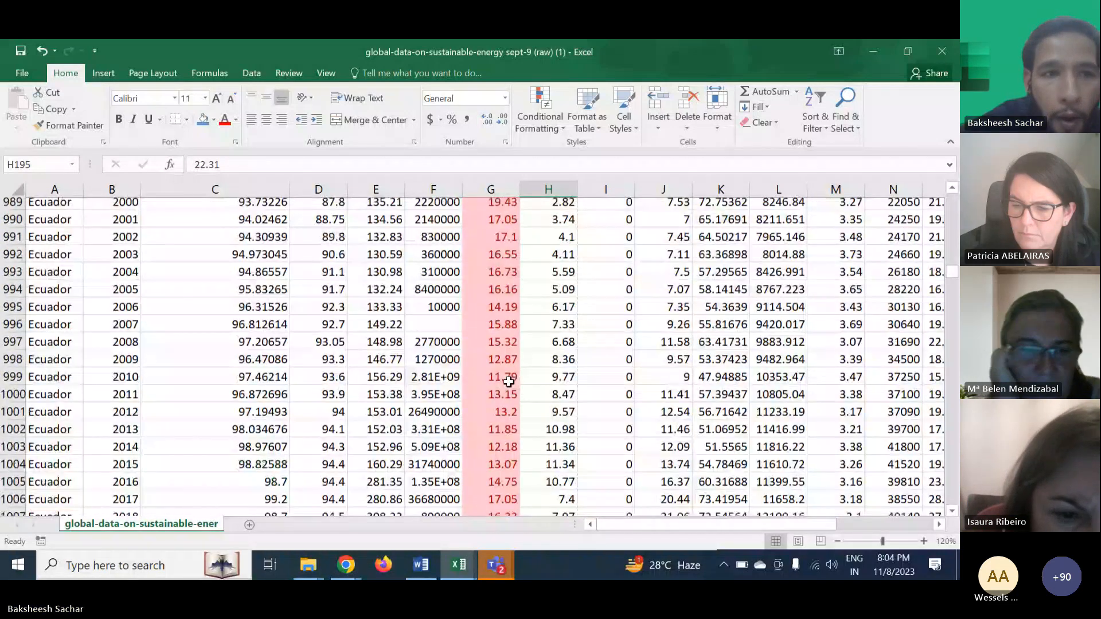
scroll(508, 381, down, 1)
scroll(514, 396, up, 2)
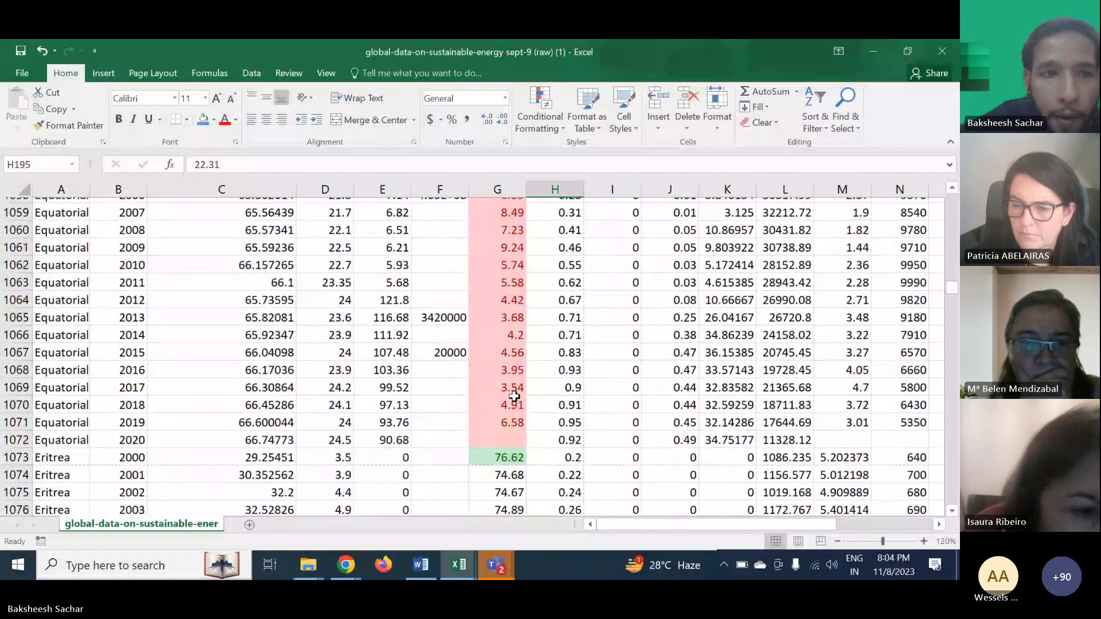
scroll(514, 396, down, 20)
scroll(514, 396, right, 1)
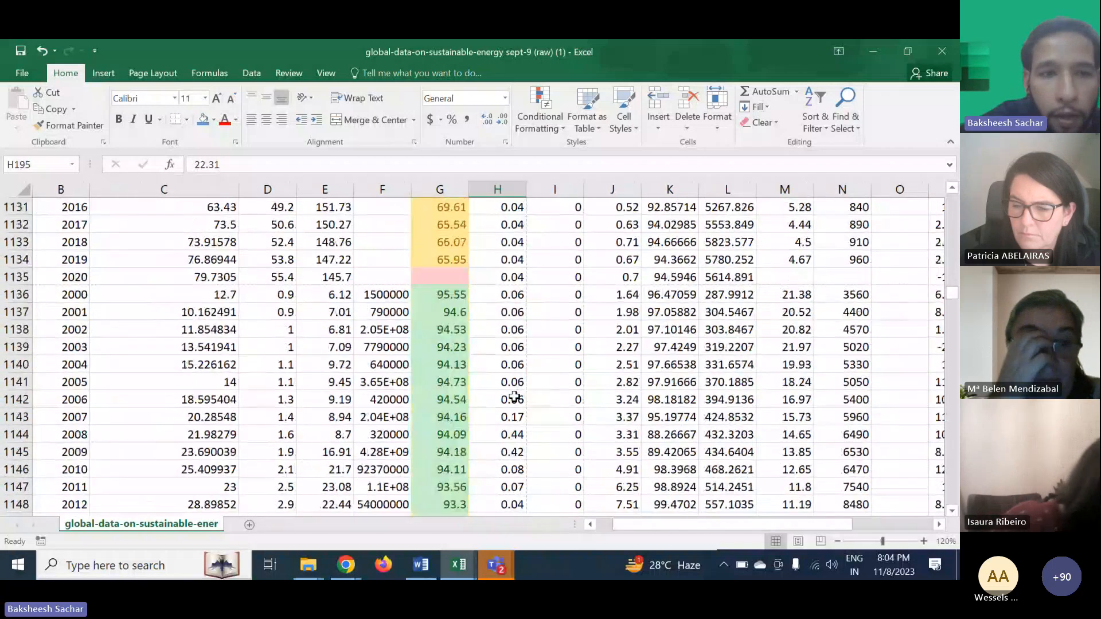
scroll(514, 396, left, 1)
scroll(514, 396, down, 2)
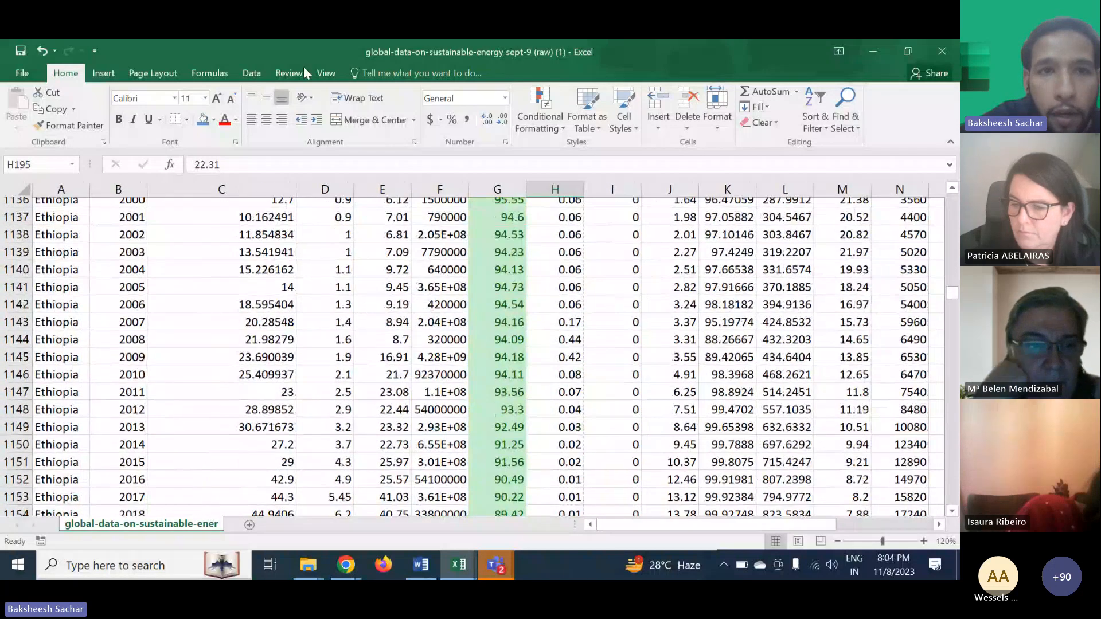
- Freeze the first column of the worksheet so the Entity names stay visible
click(324, 73)
click(458, 127)
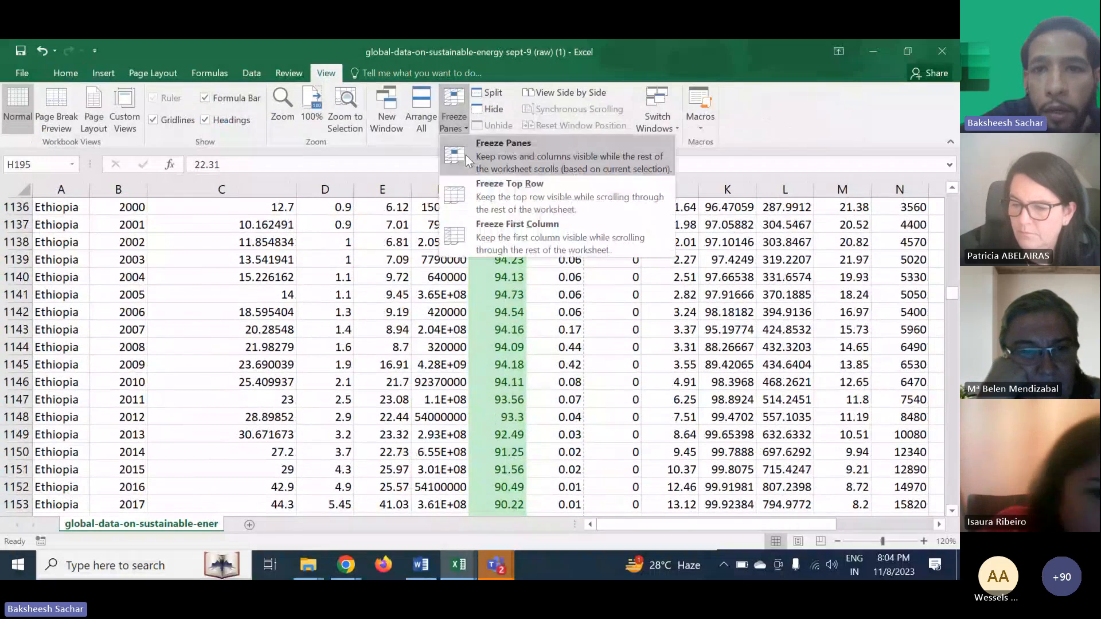
click(509, 235)
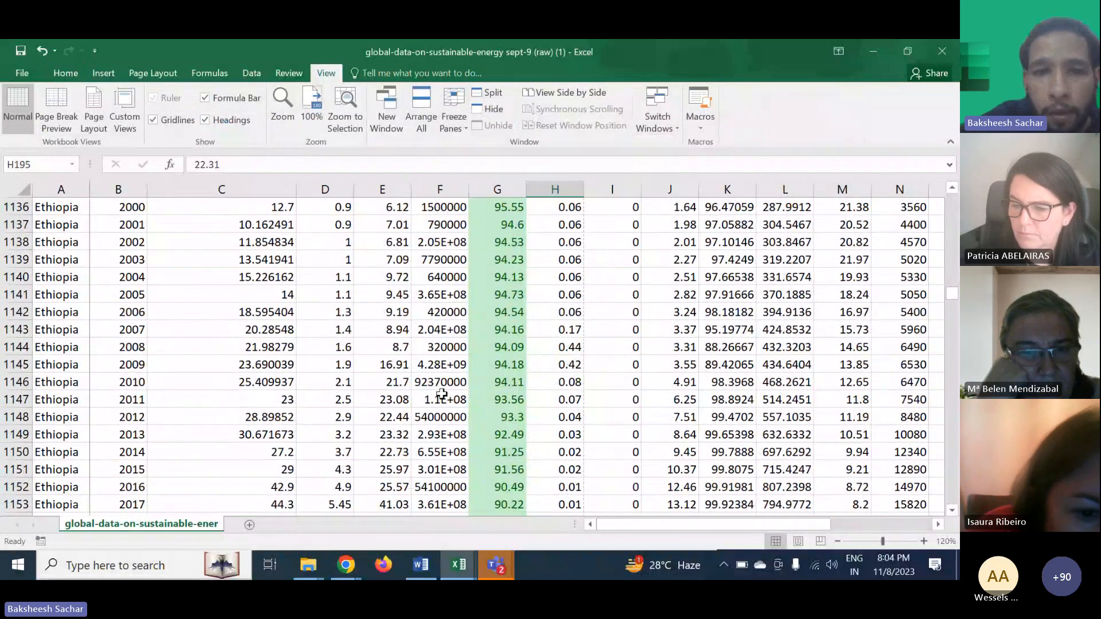
click(439, 400)
- Scroll down and across the sheet to examine the frozen Entity column while browsing rows
scroll(442, 394, down, 2)
scroll(441, 394, down, 20)
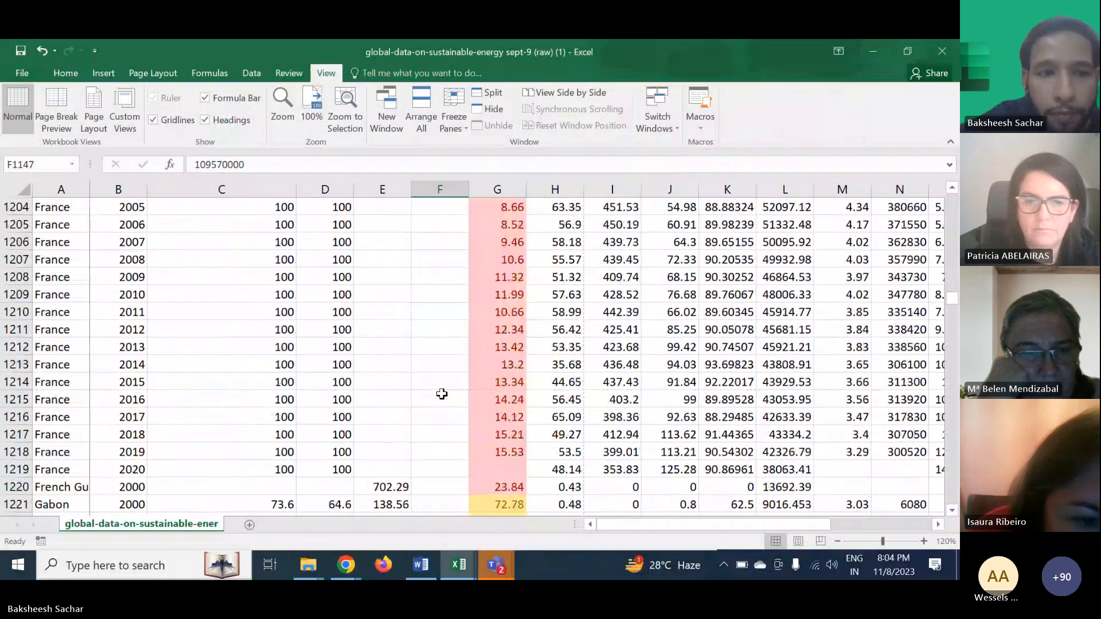
scroll(441, 395, up, 13)
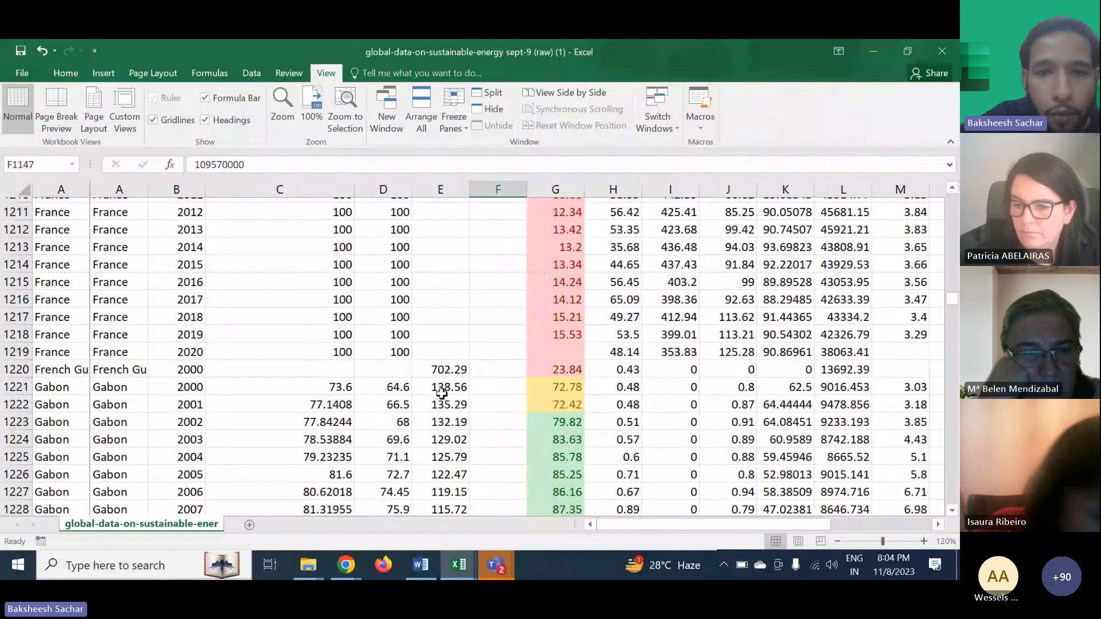
scroll(441, 394, up, 1)
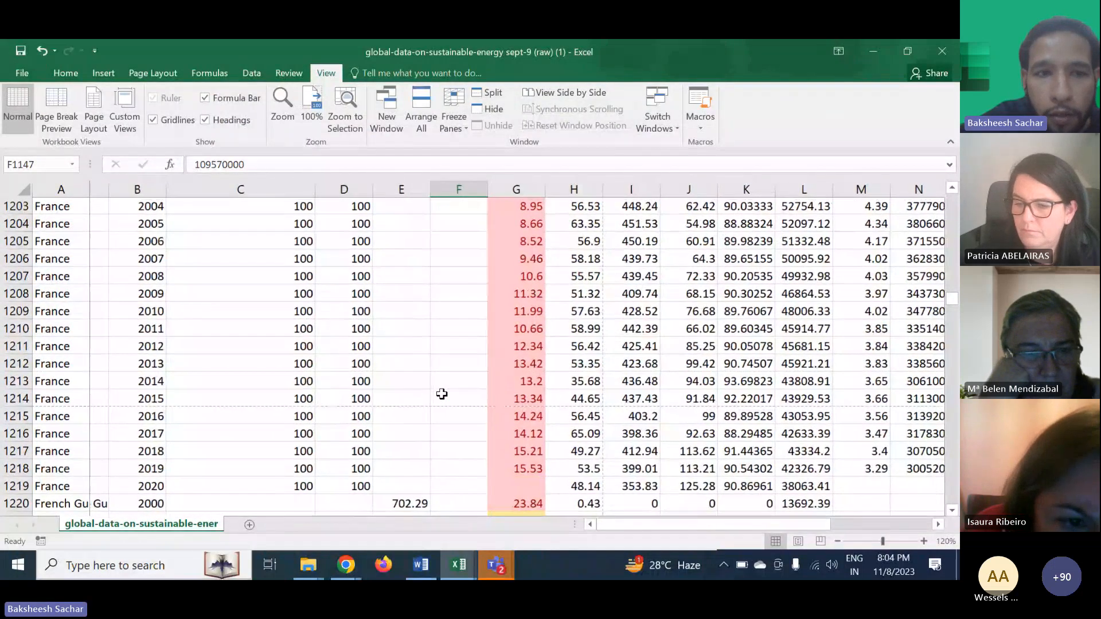
scroll(441, 393, down, 16)
scroll(442, 394, right, 1)
scroll(441, 394, down, 6)
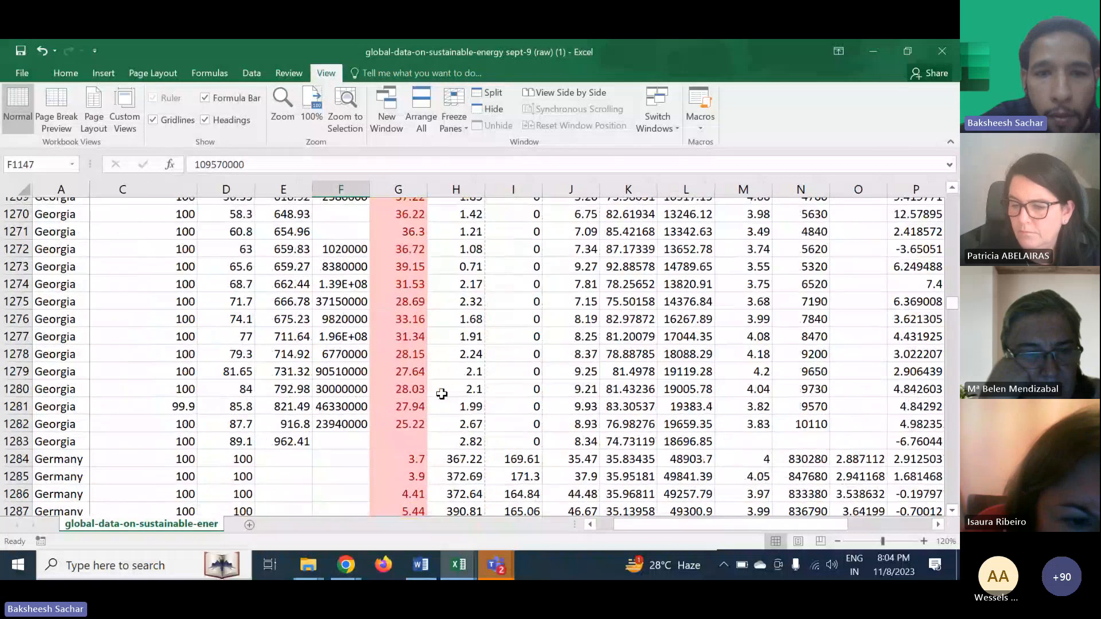
scroll(441, 394, down, 3)
scroll(441, 394, down, 8)
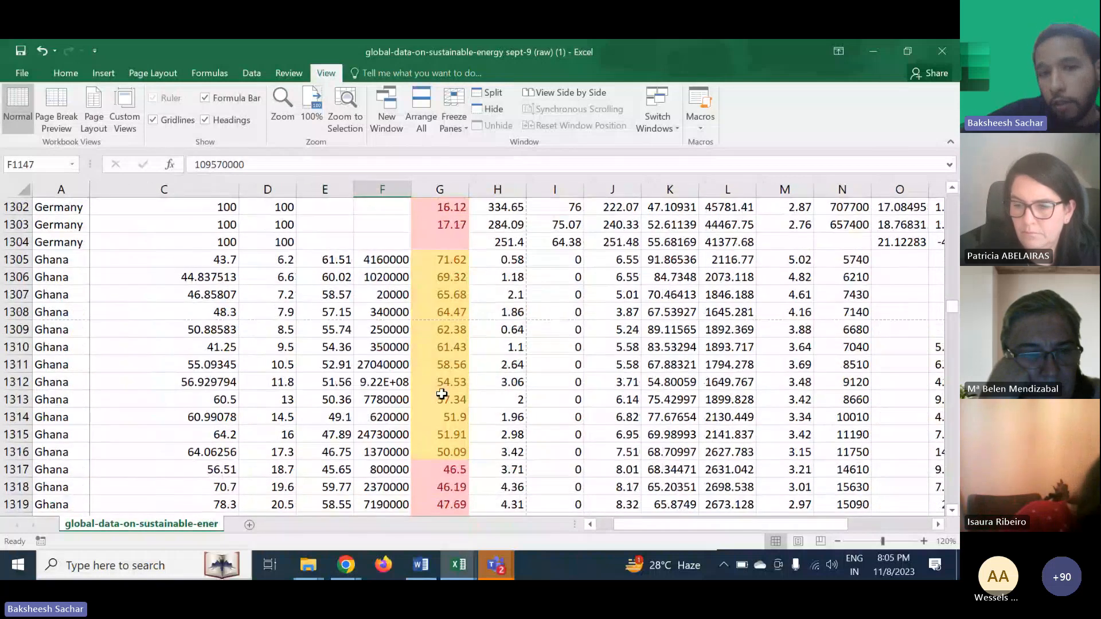
scroll(441, 394, down, 6)
scroll(441, 394, down, 20)
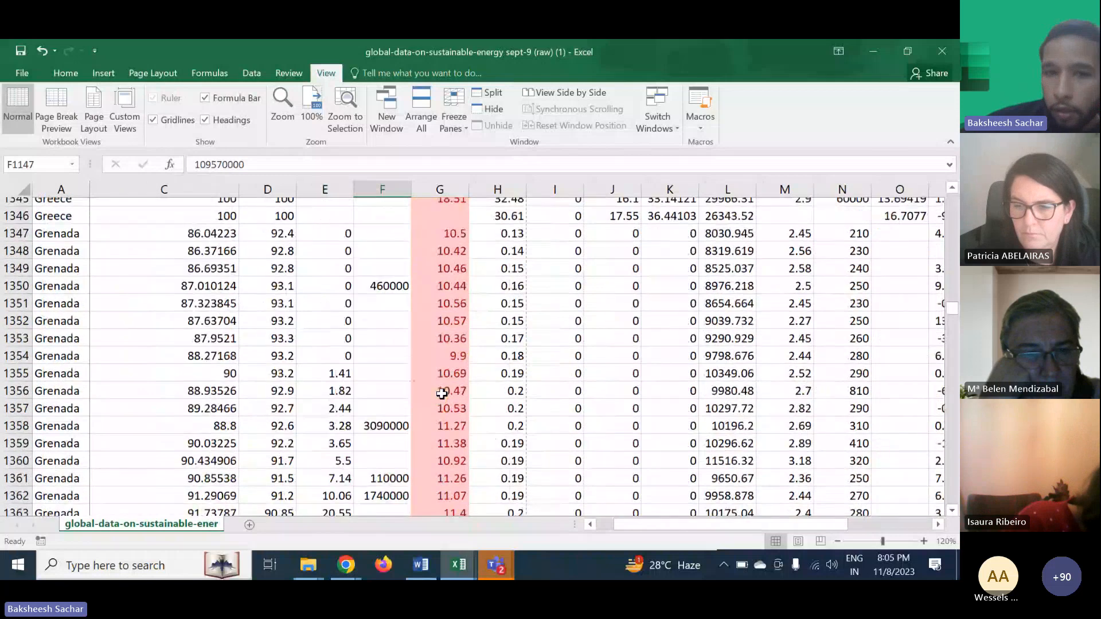
scroll(441, 394, down, 20)
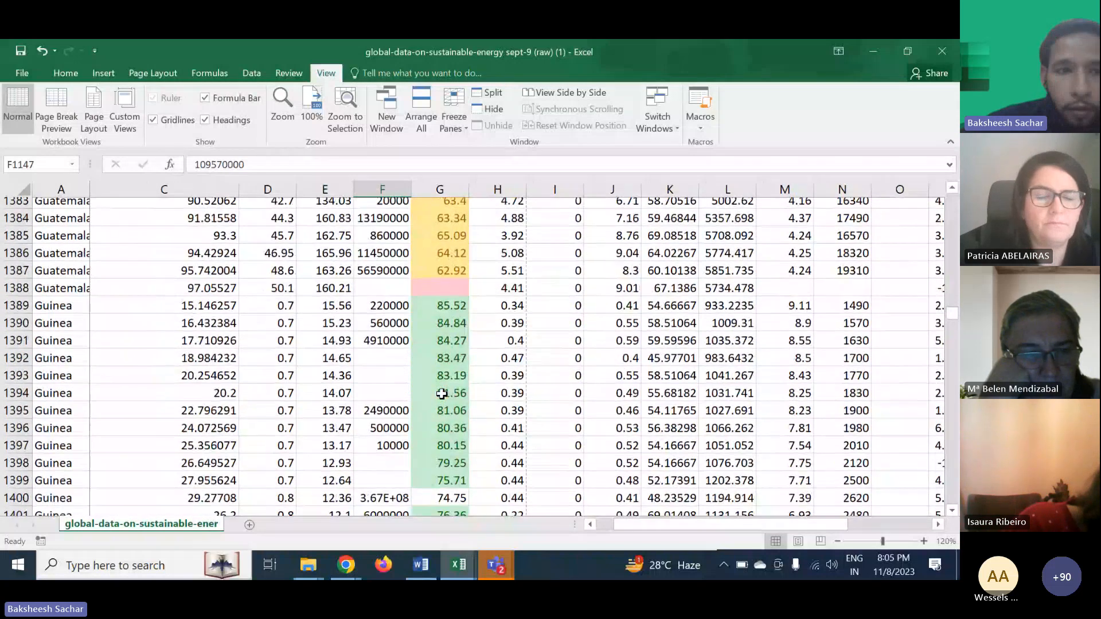
scroll(441, 394, down, 20)
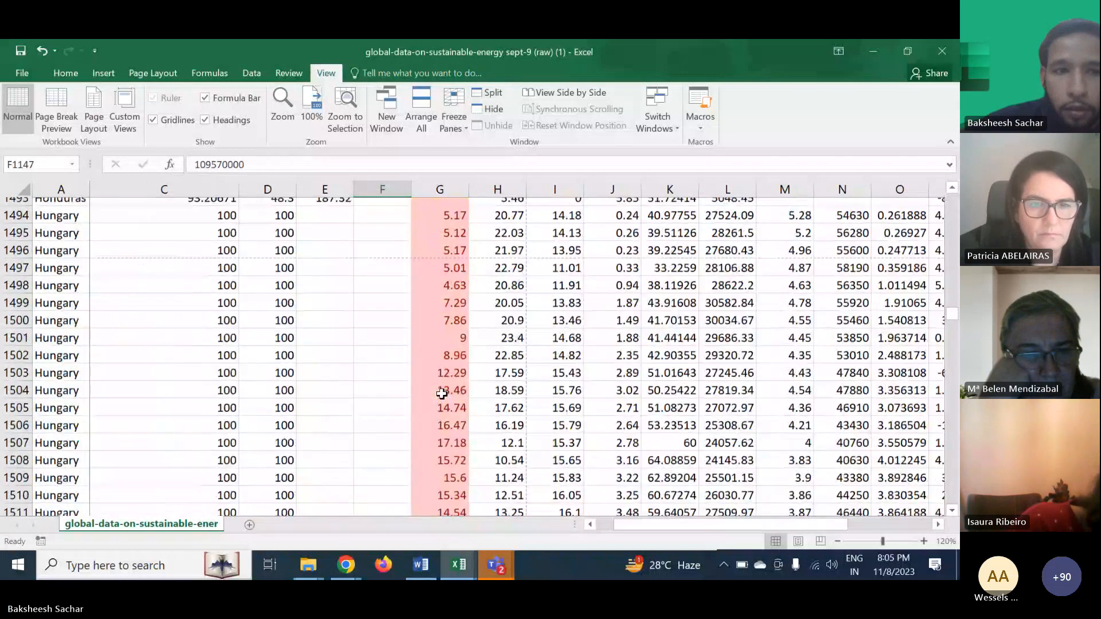
scroll(442, 394, down, 20)
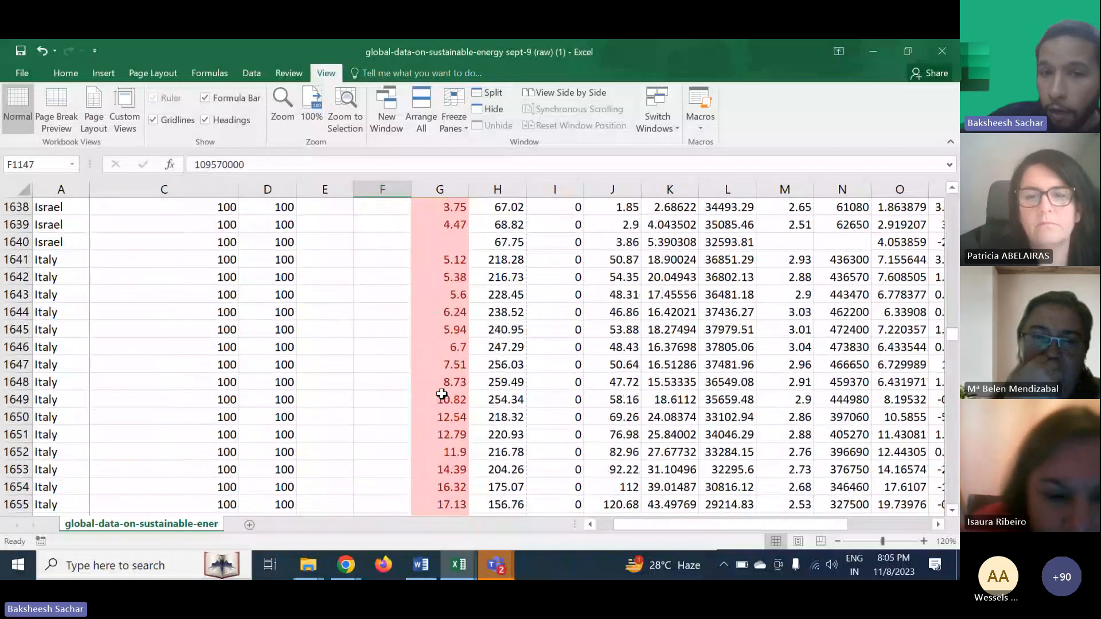
scroll(442, 394, down, 6)
scroll(441, 394, down, 1)
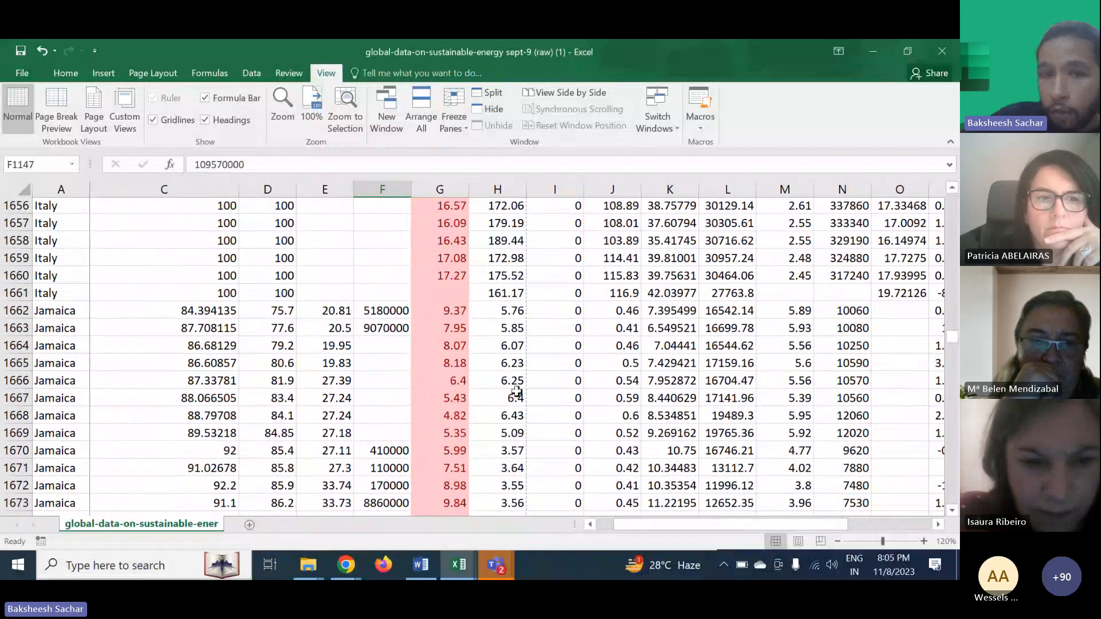
click(517, 396)
click(561, 383)
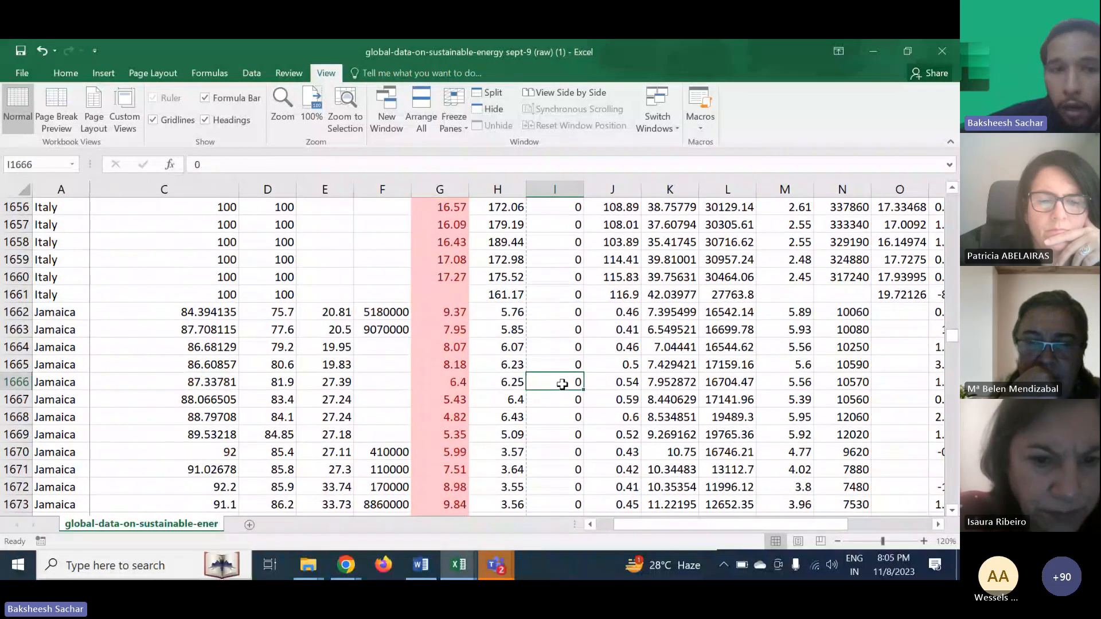
scroll(562, 384, down, 20)
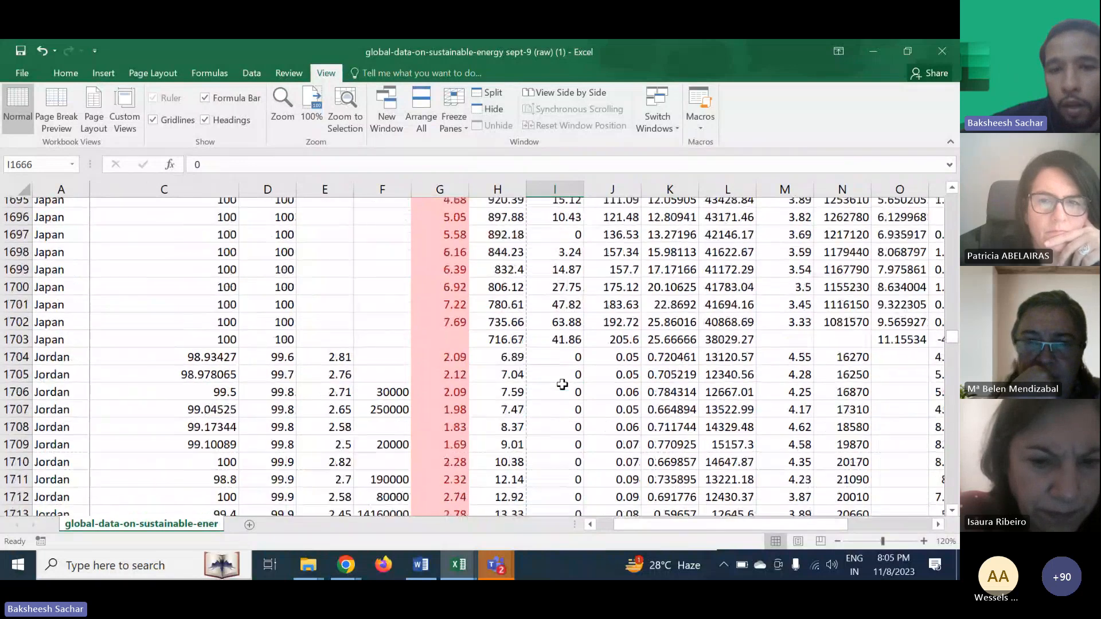
scroll(561, 384, down, 12)
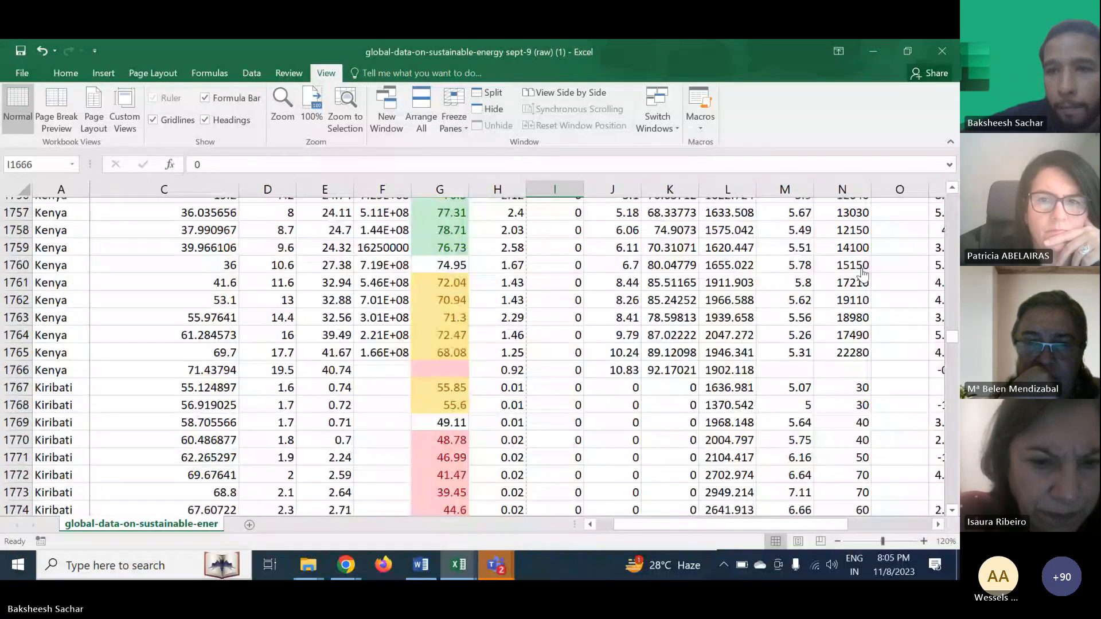
- Check the meeting chat, then return to the spreadsheet
key(alt+Tab)
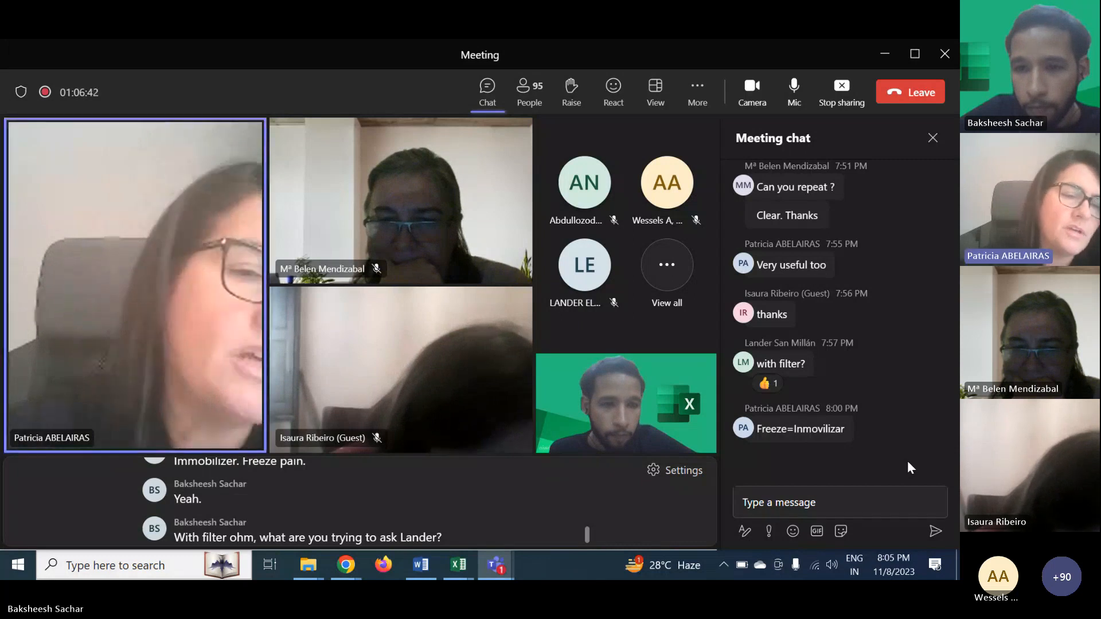
click(883, 53)
click(491, 328)
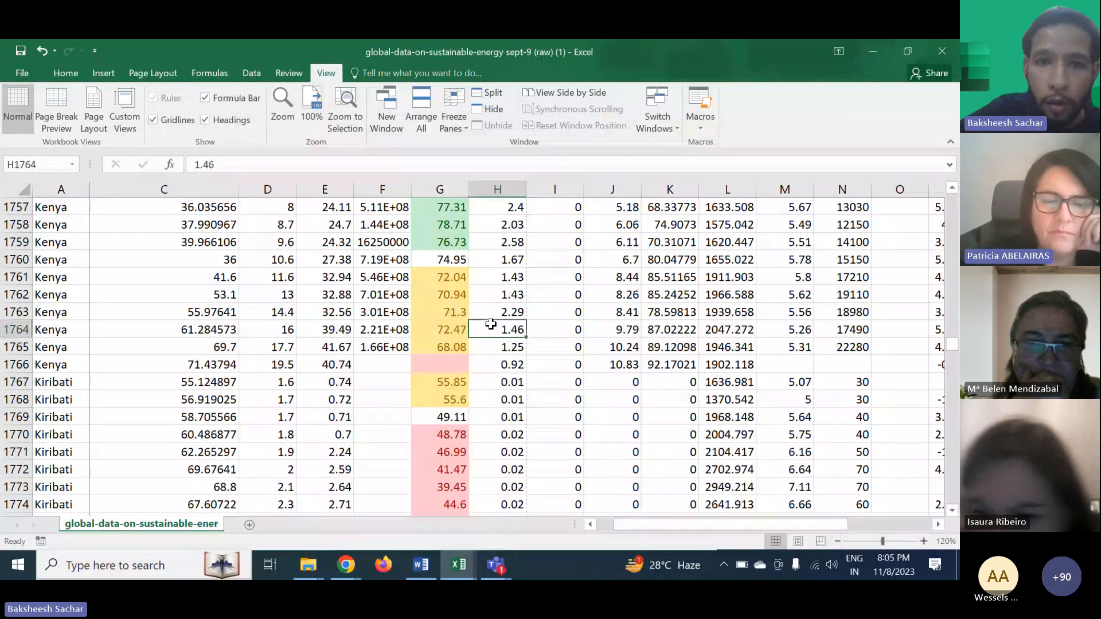
- Return to the top of the sheet and open the Entity filter list, closing it without changes
scroll(490, 324, up, 5)
scroll(490, 324, up, 20)
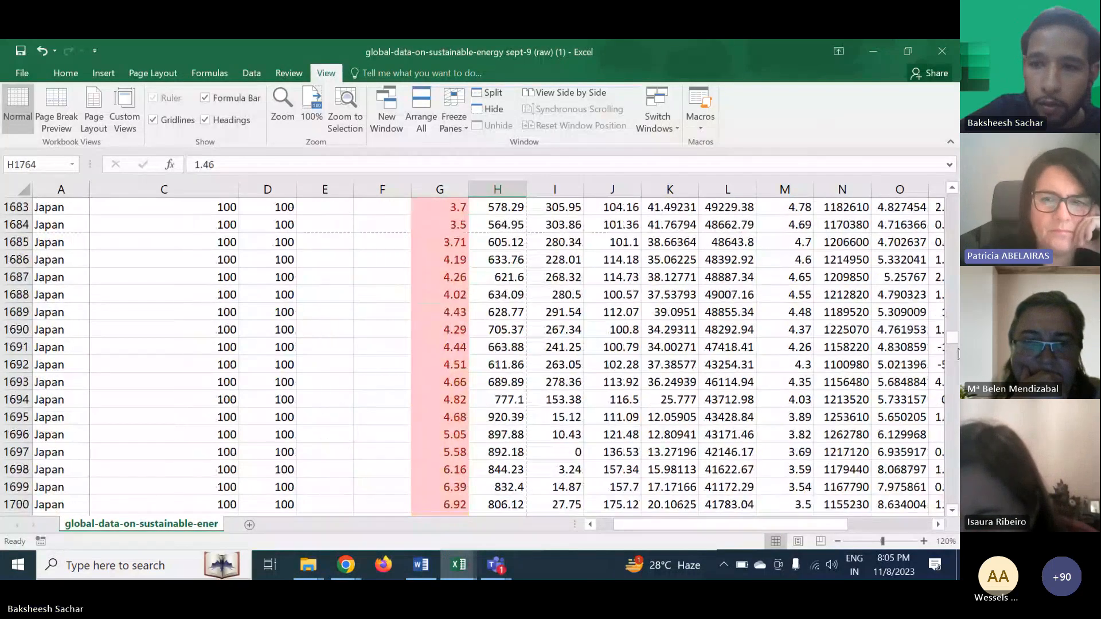
drag(954, 344, 955, 201)
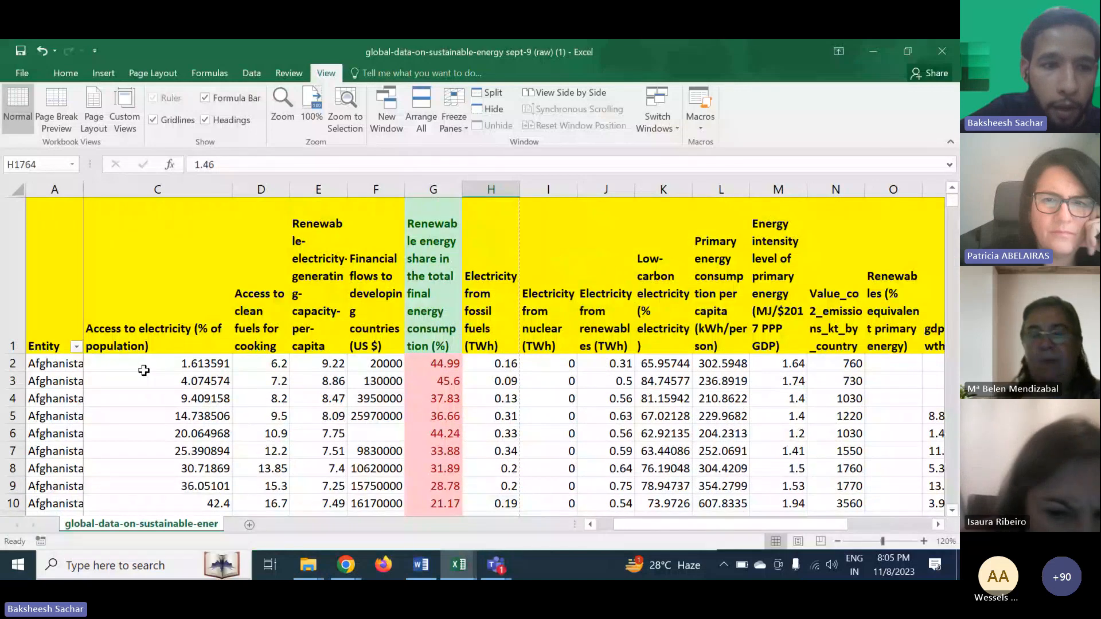
click(76, 347)
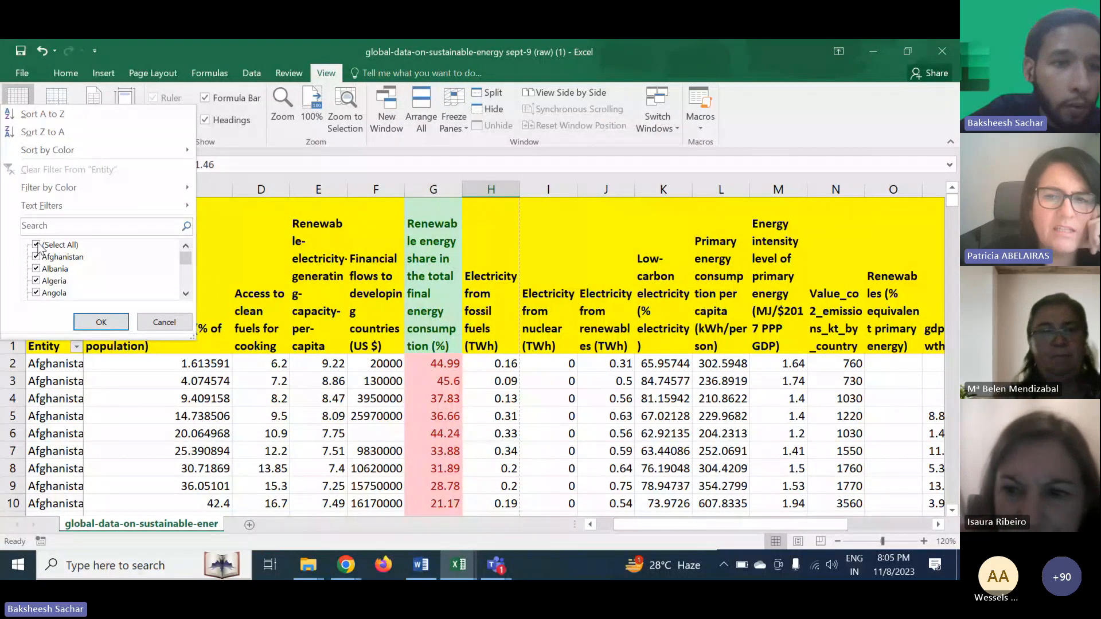
key(Escape)
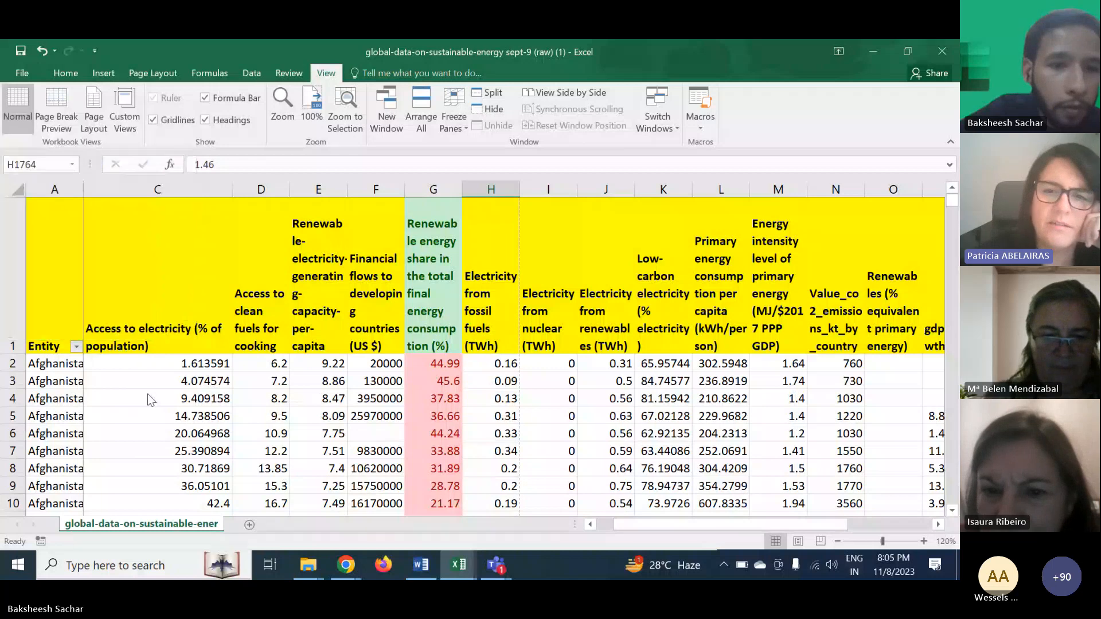
- Turn the filter off and back on from the Year header so every column header gets a filter button
scroll(147, 394, down, 2)
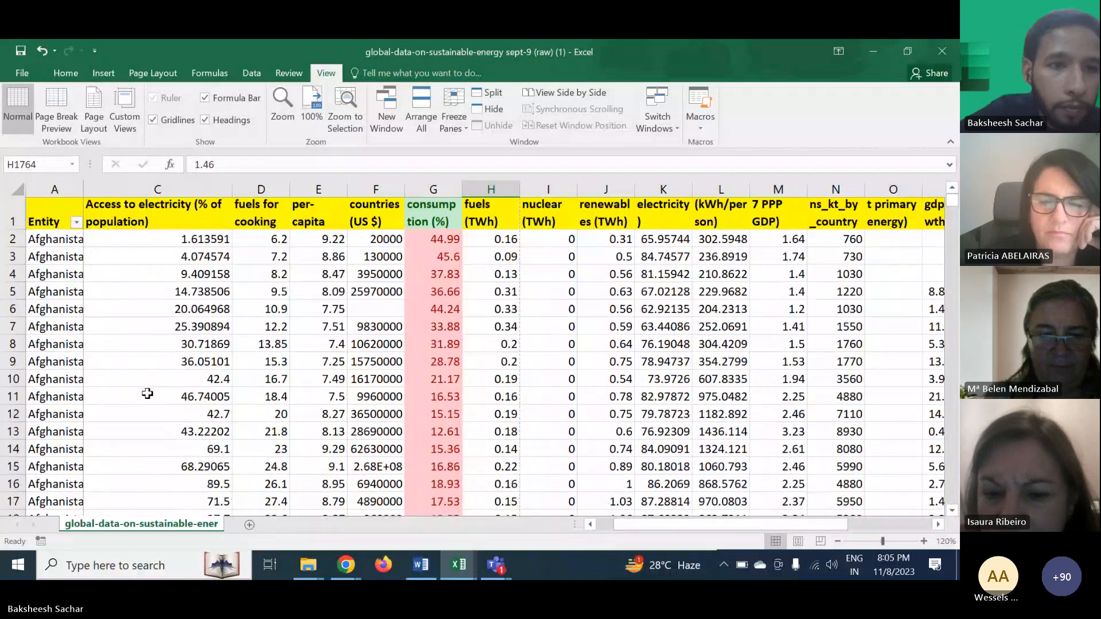
scroll(148, 393, up, 2)
scroll(148, 393, left, 1)
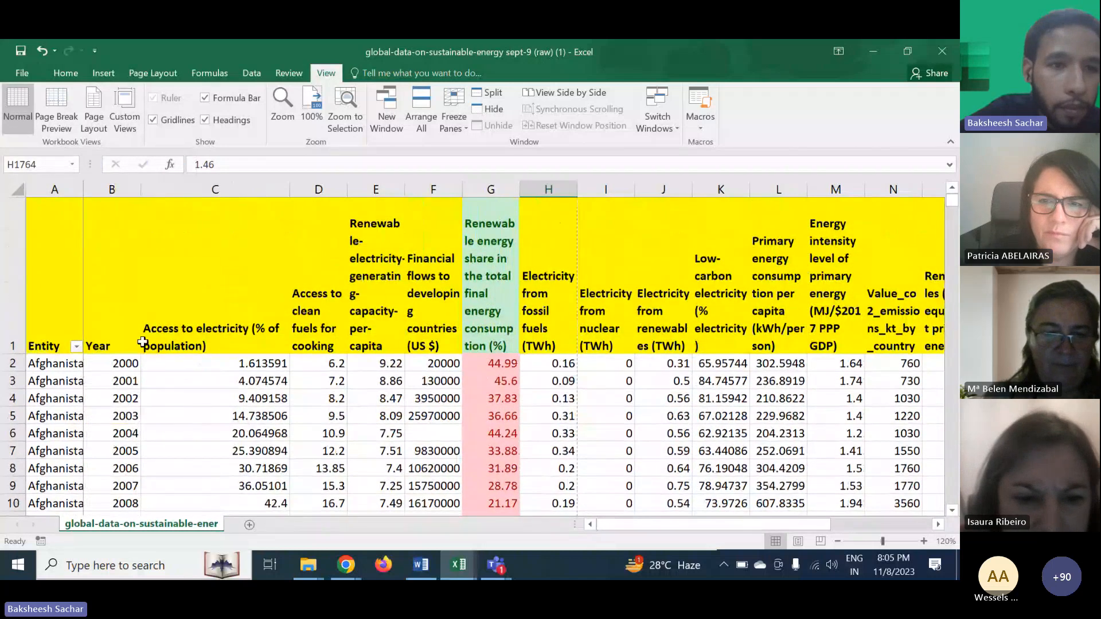
click(117, 344)
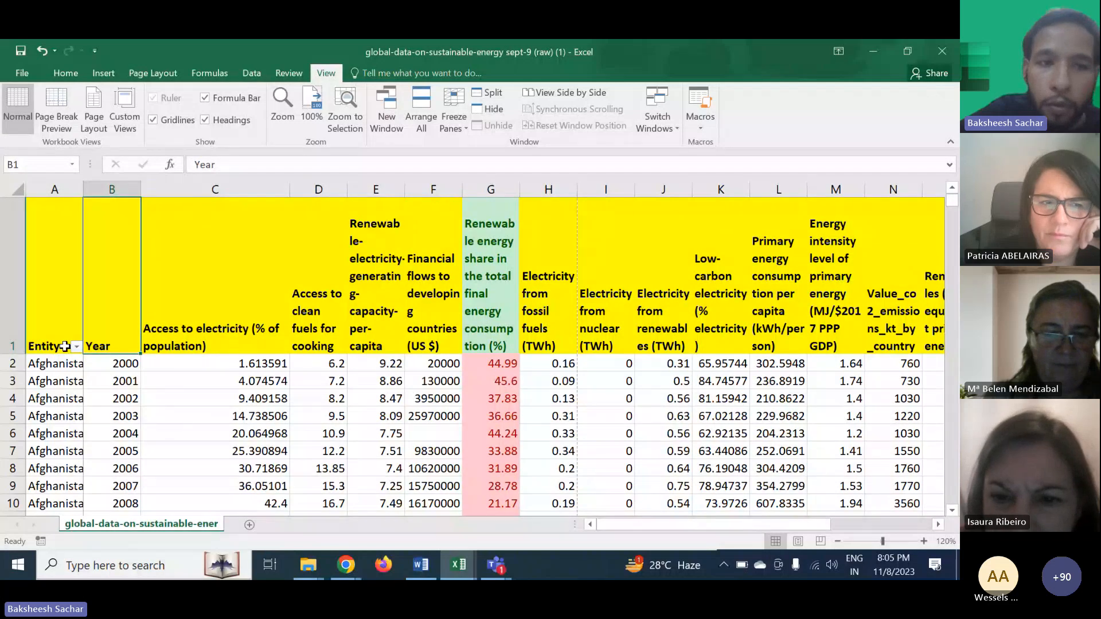
click(64, 76)
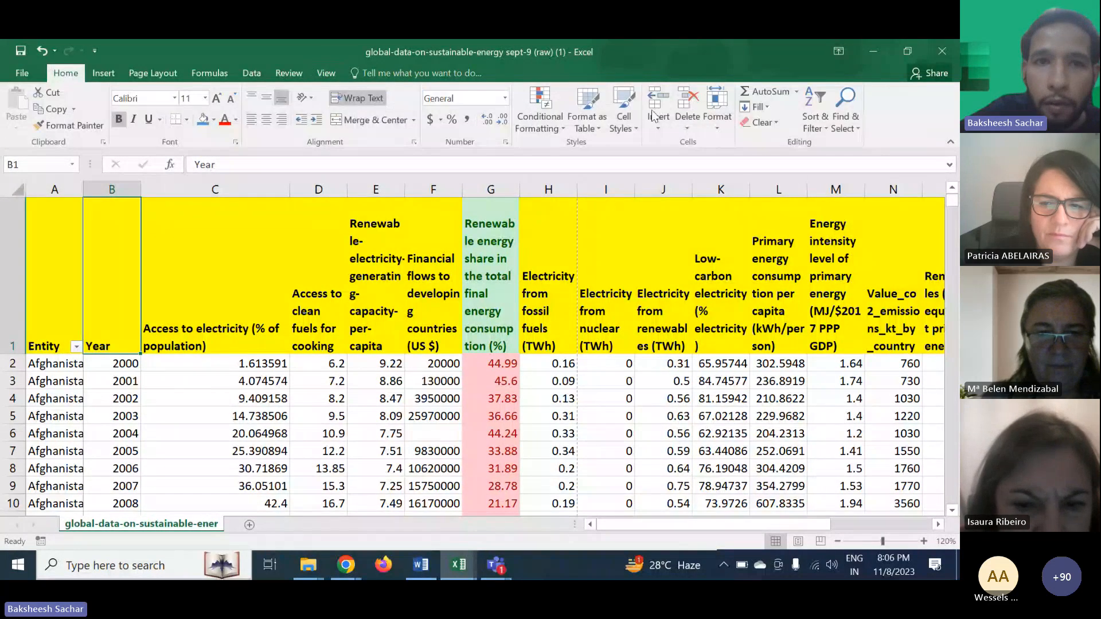
click(823, 127)
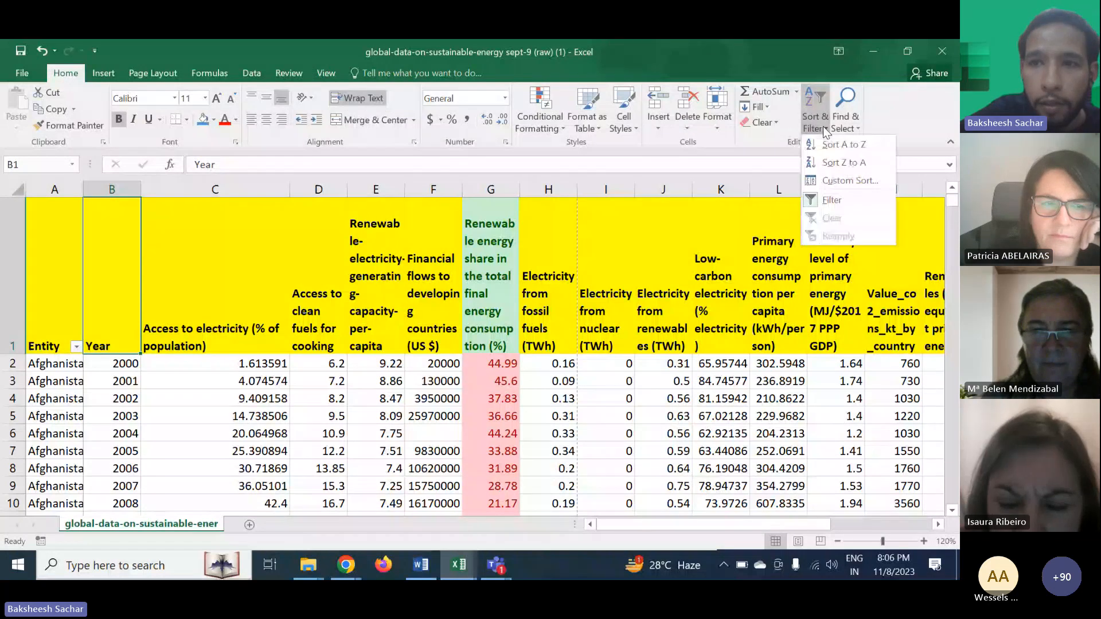
click(843, 205)
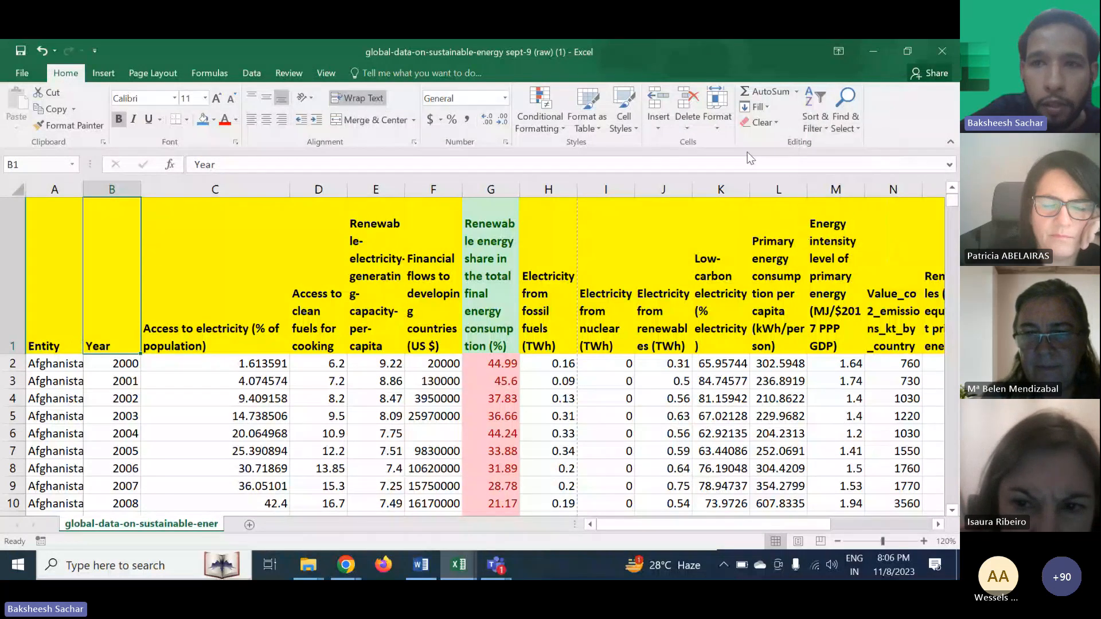
click(822, 130)
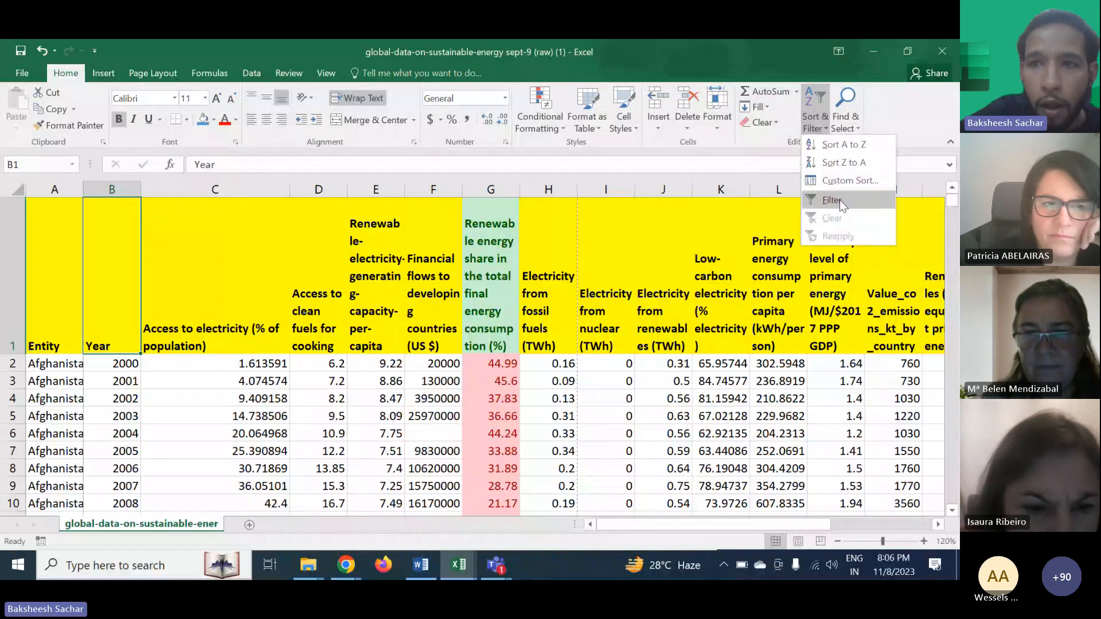
click(839, 199)
- Filter the Year column to show only the 2020 rows
scroll(172, 337, right, 2)
scroll(173, 338, left, 3)
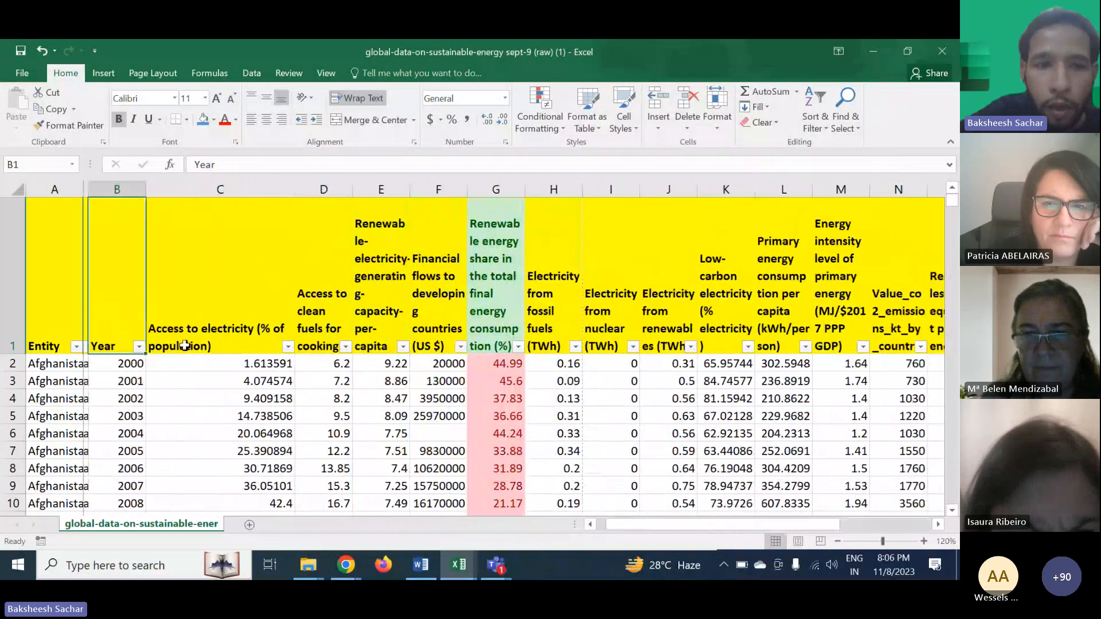
click(133, 348)
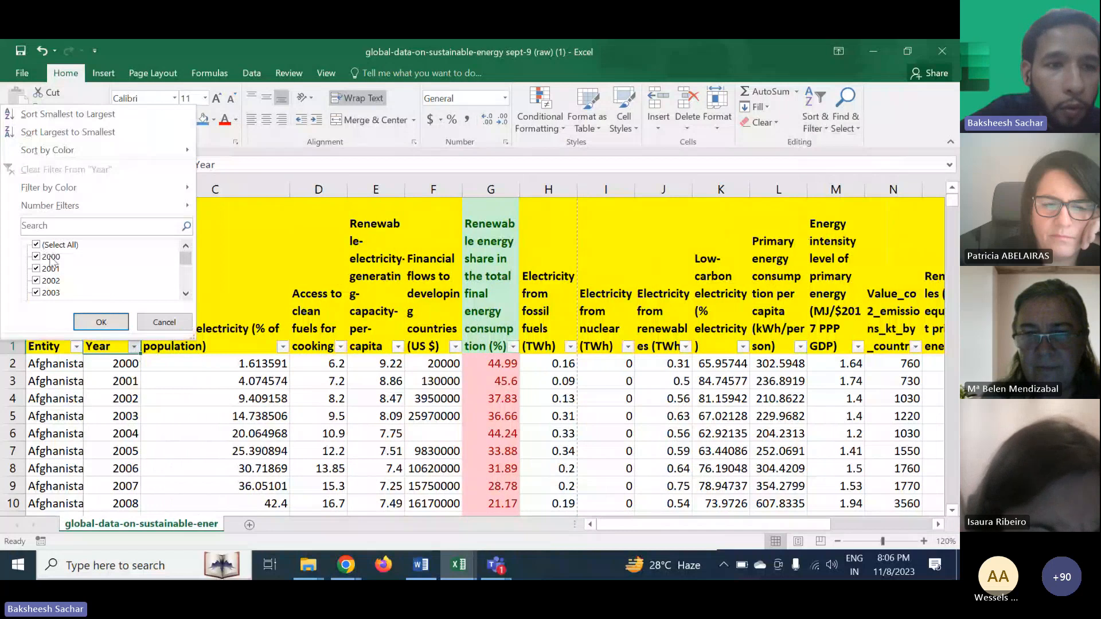
click(38, 244)
scroll(71, 280, down, 7)
click(45, 282)
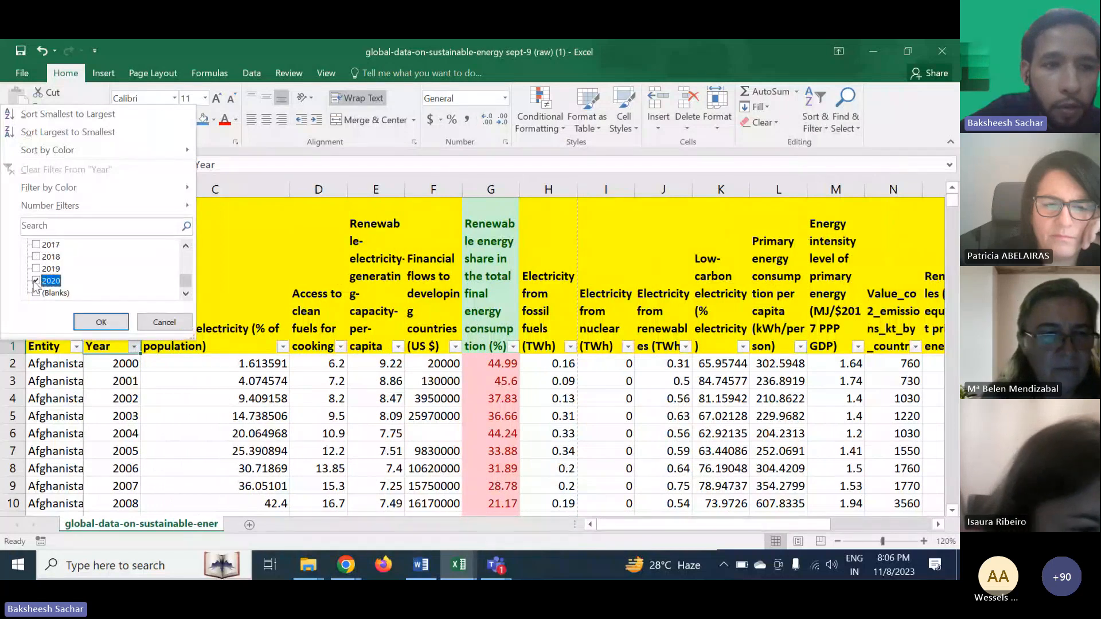
click(94, 324)
- Scroll through the filtered 2020 rows to examine the countries listed
scroll(258, 376, down, 10)
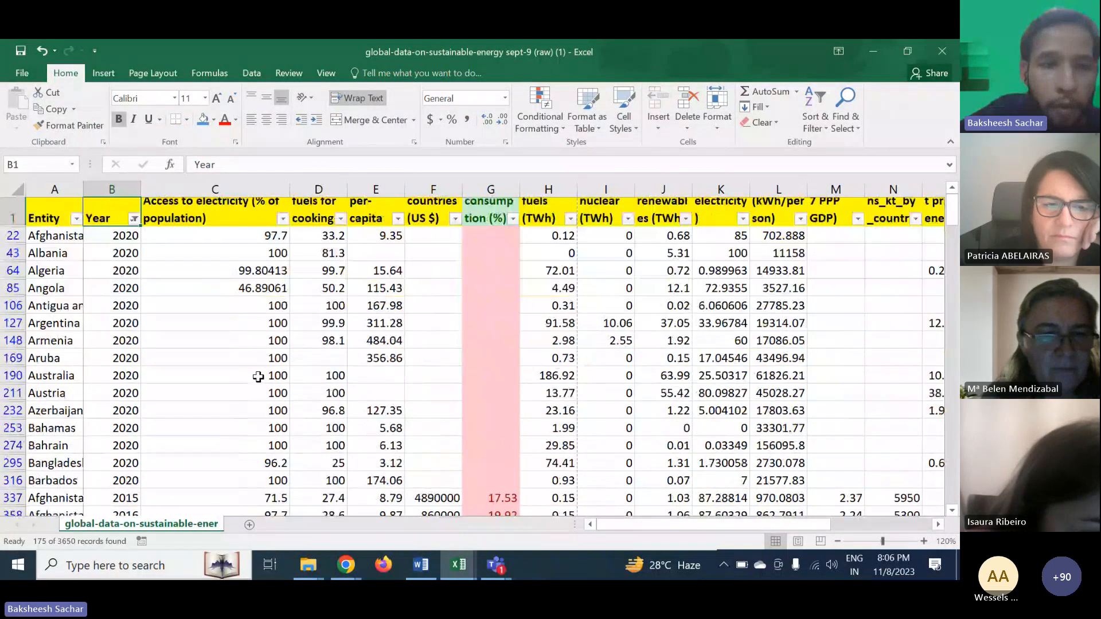
scroll(258, 377, down, 12)
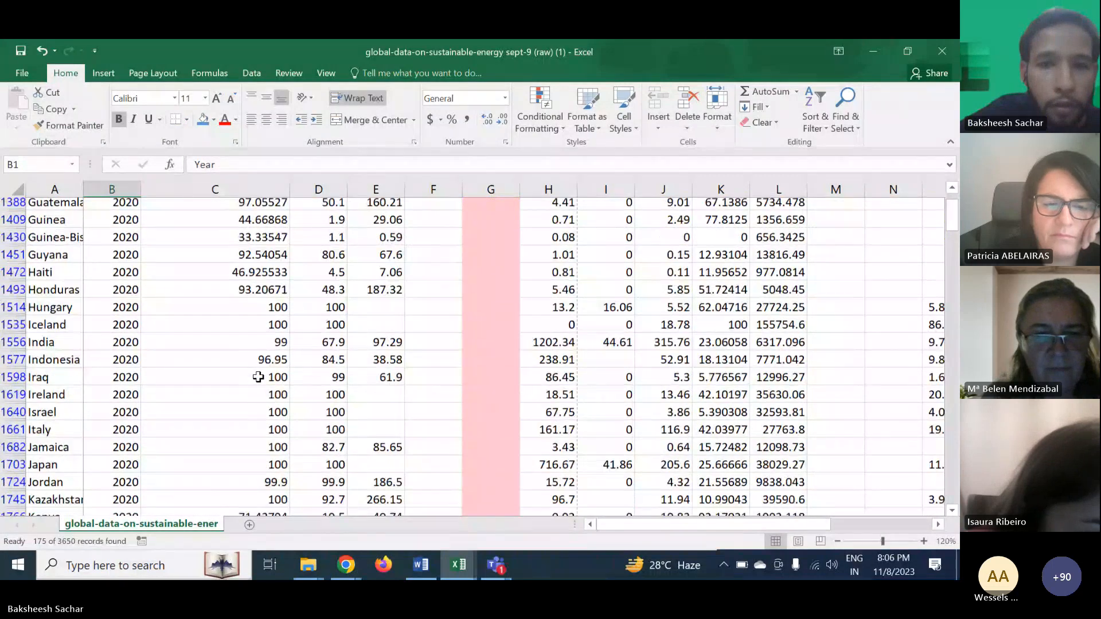
scroll(258, 376, up, 7)
scroll(258, 376, down, 5)
scroll(257, 376, up, 1)
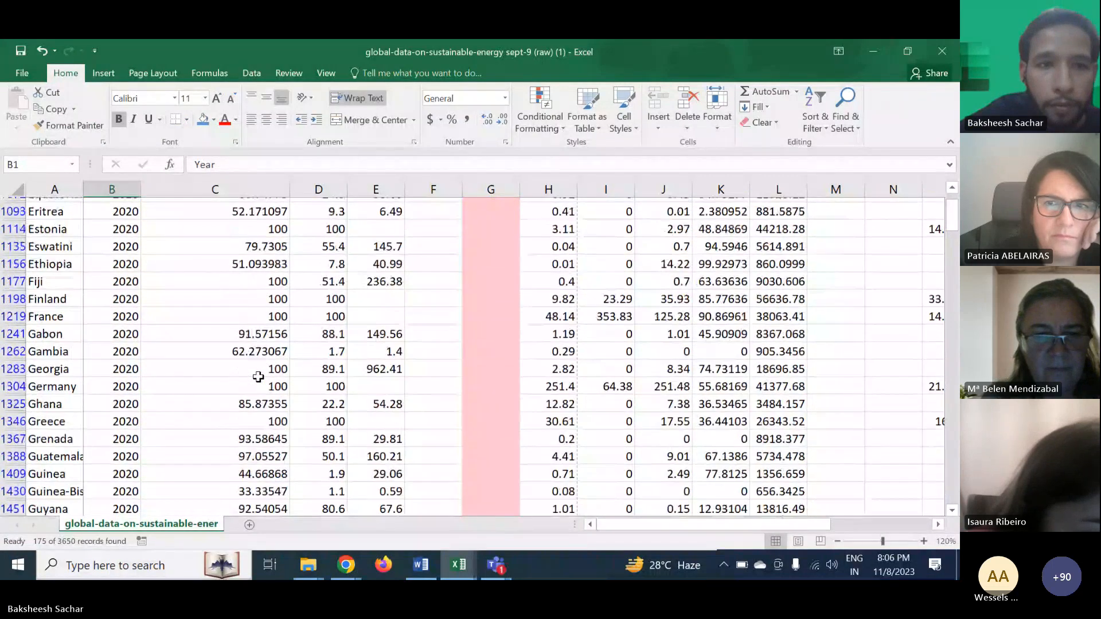
scroll(258, 376, down, 10)
scroll(258, 376, down, 8)
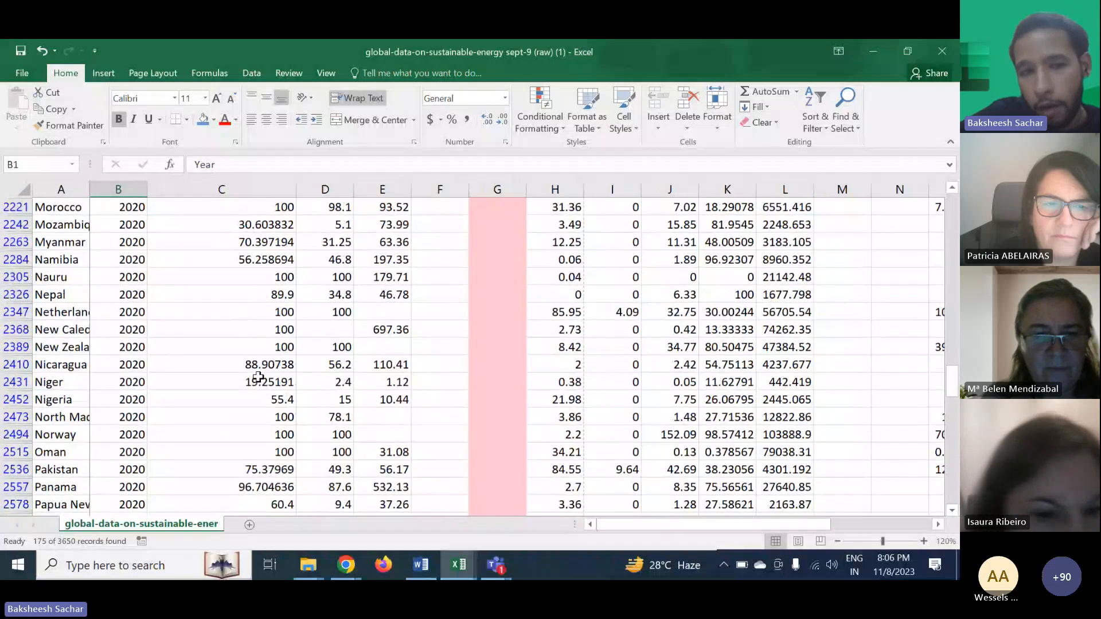
scroll(258, 377, down, 1)
click(269, 330)
scroll(356, 365, down, 17)
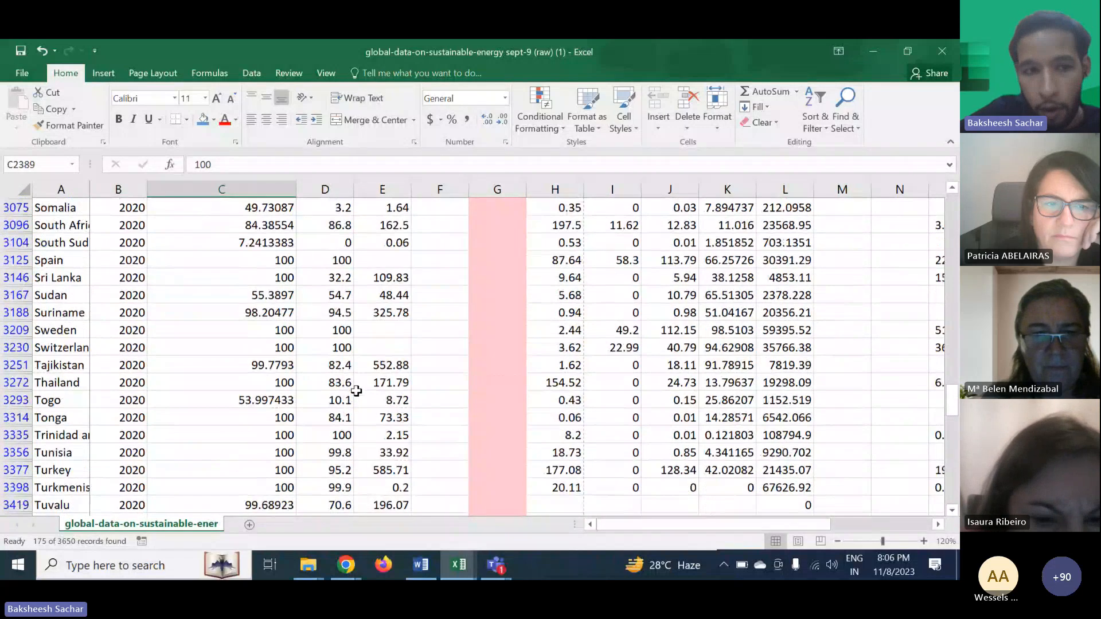
scroll(356, 390, up, 20)
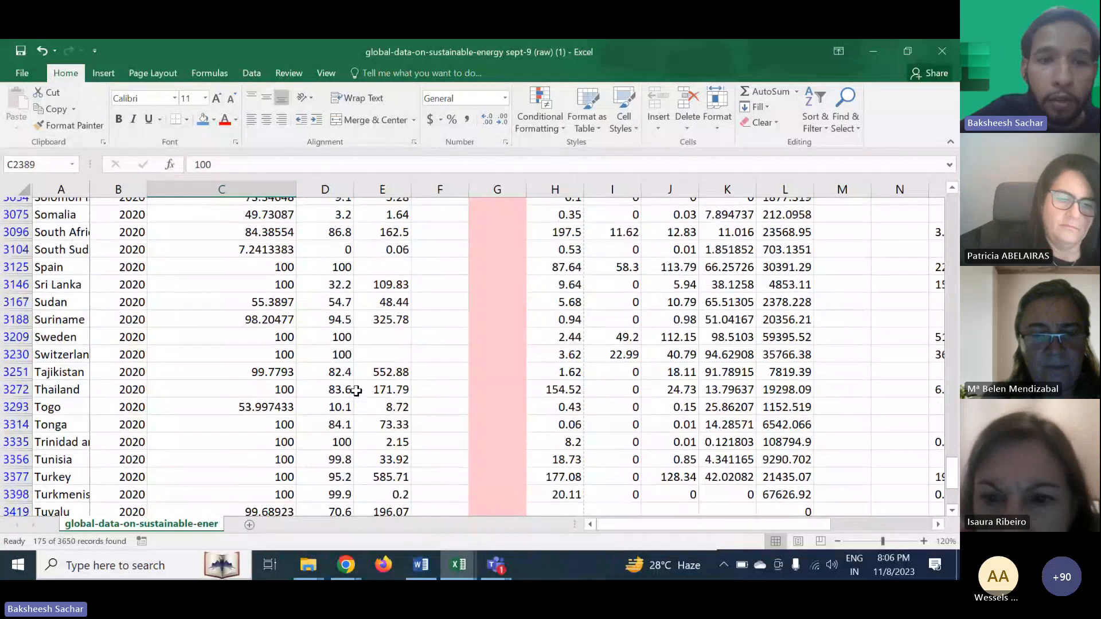
scroll(356, 390, up, 14)
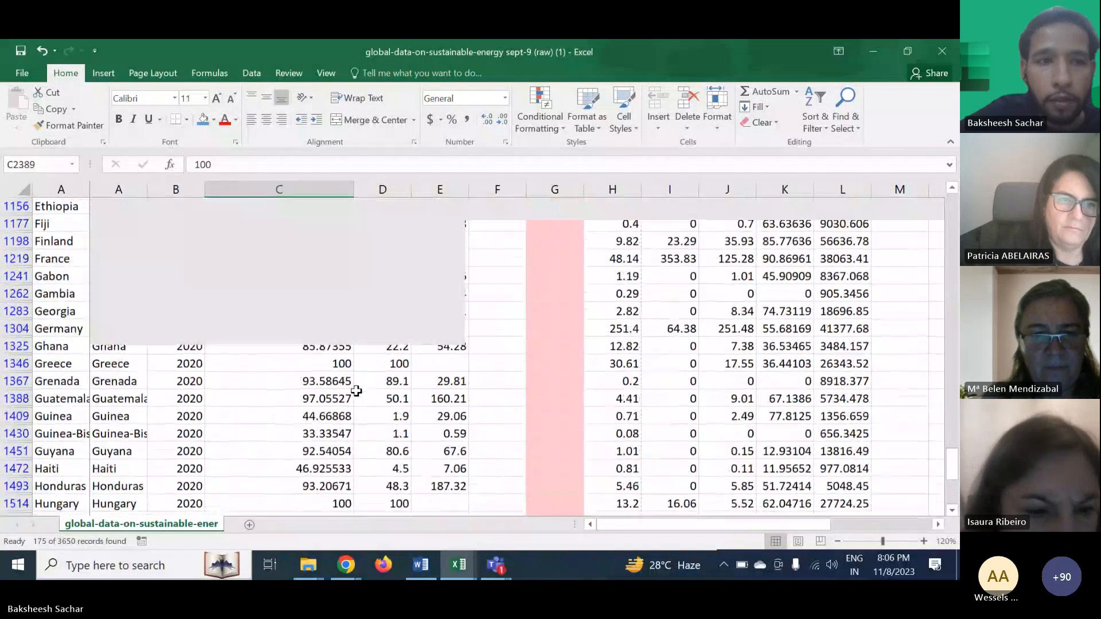
scroll(356, 391, up, 18)
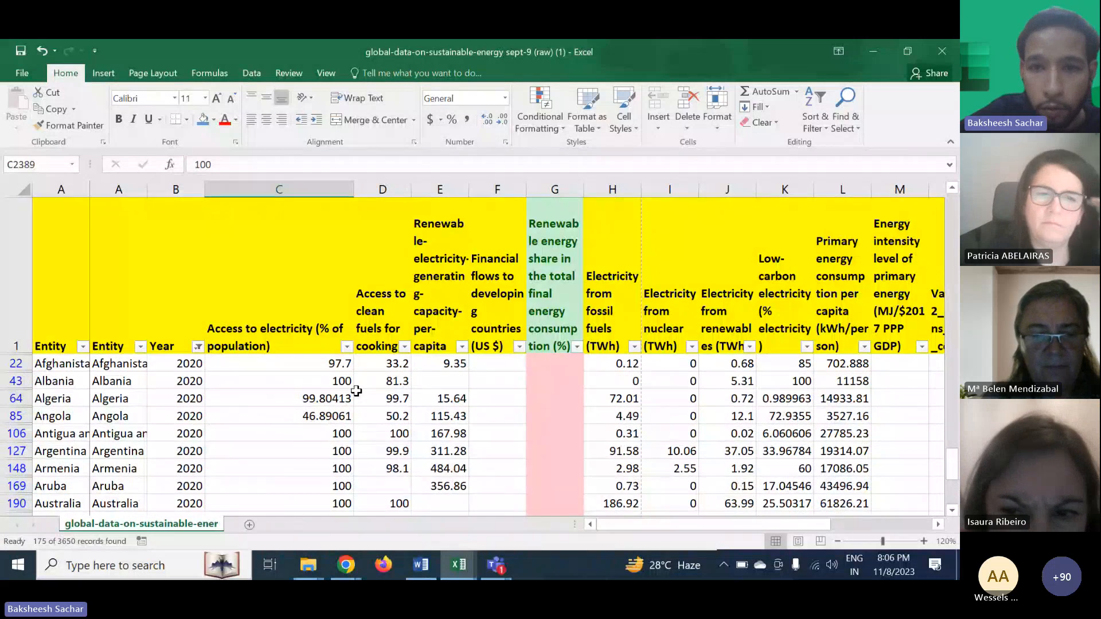
- Inspect the empty financial-flow and renewable-share cells in the filtered 2020 rows
click(455, 380)
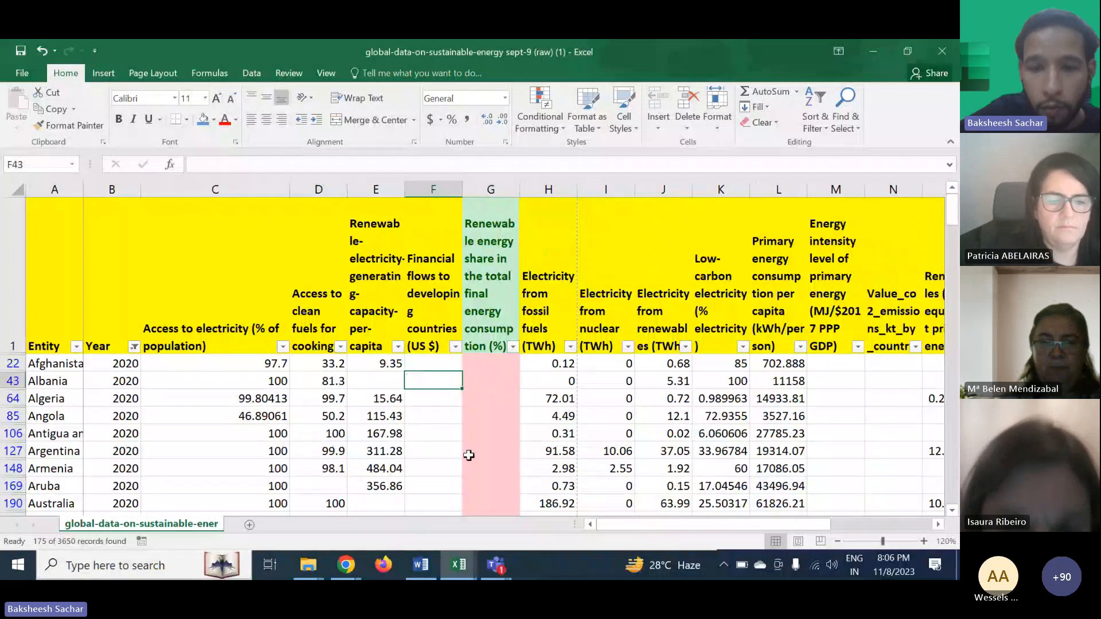
scroll(468, 455, down, 2)
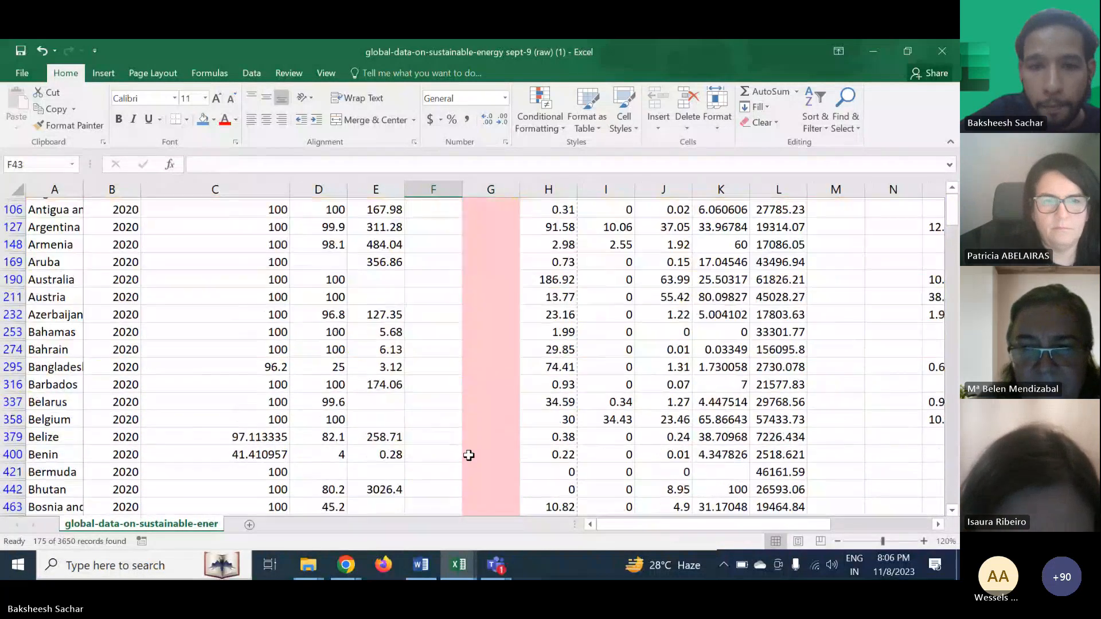
scroll(468, 455, up, 2)
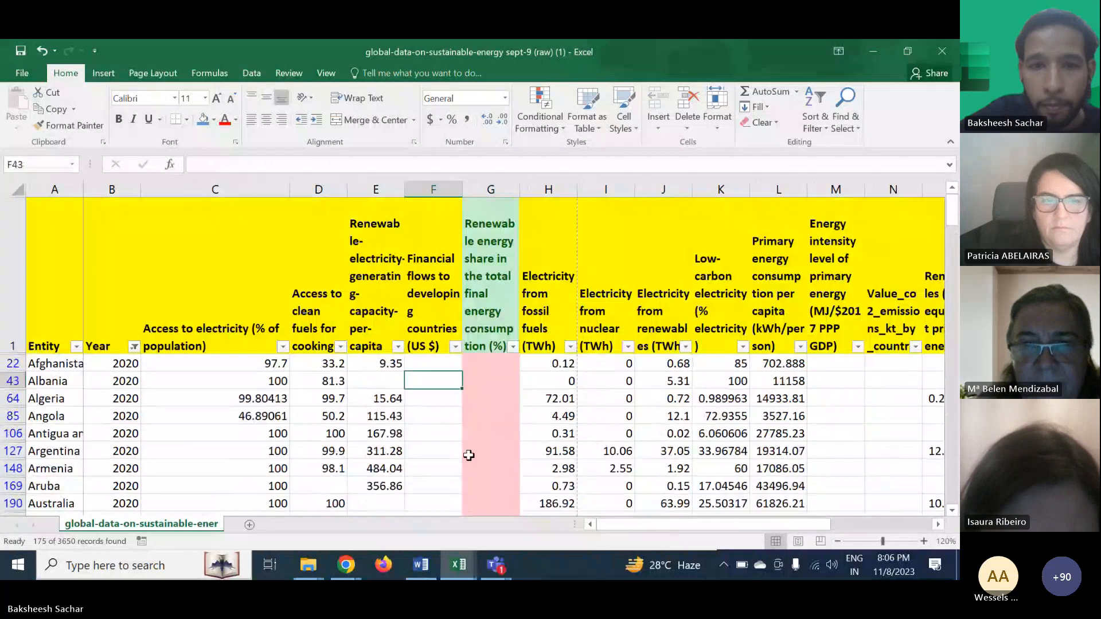
click(549, 415)
scroll(548, 416, down, 3)
scroll(545, 413, down, 3)
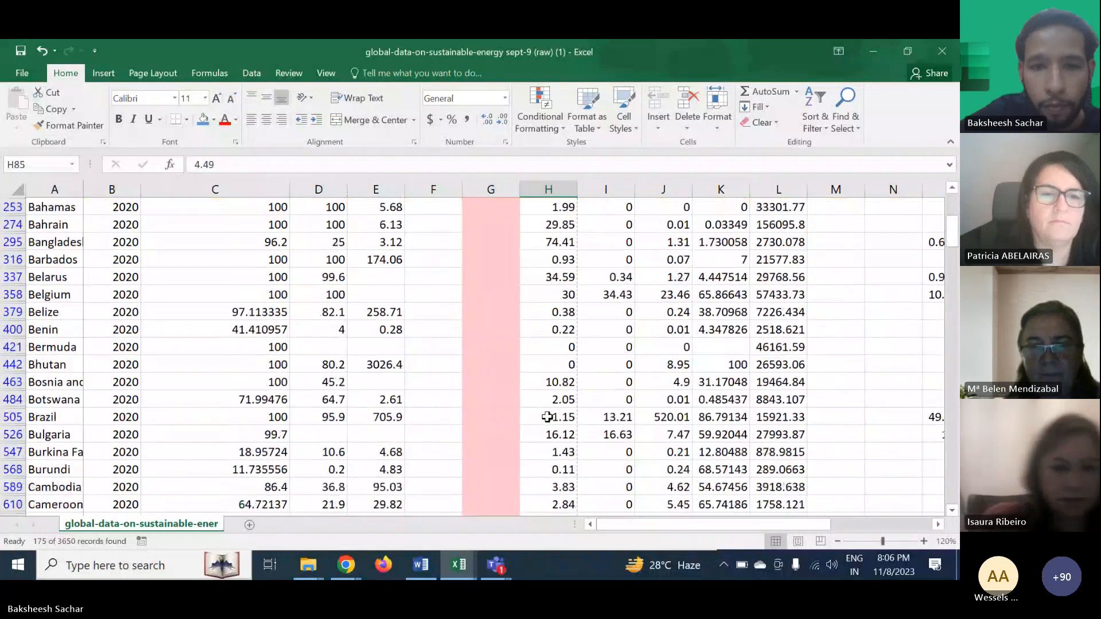
scroll(545, 413, up, 4)
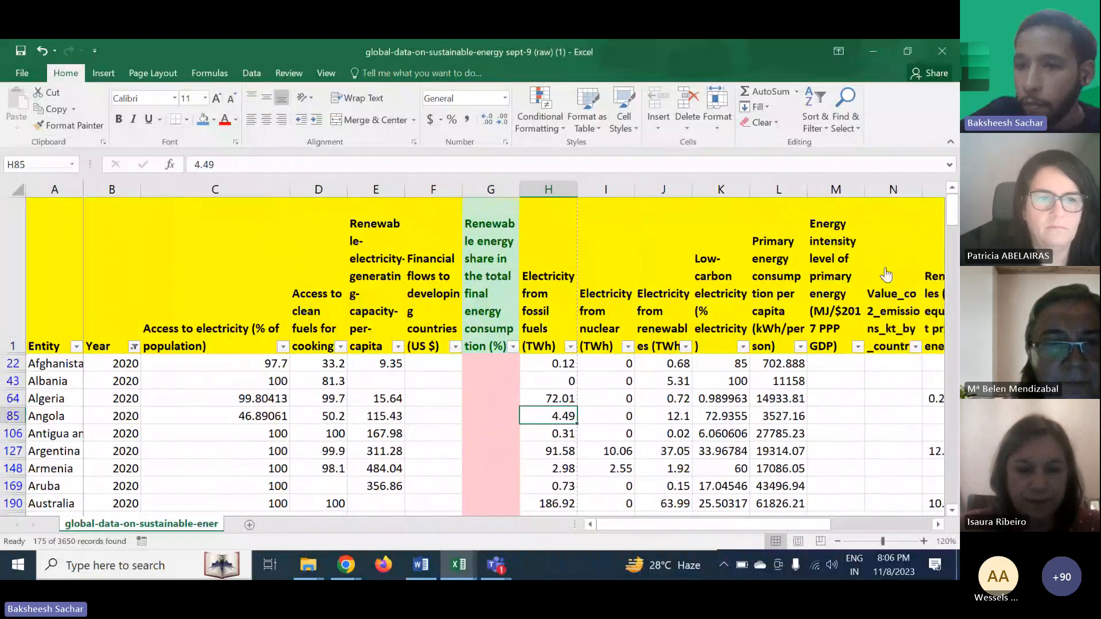
- Check the meeting chat, then return to the spreadsheet
key(alt+Tab)
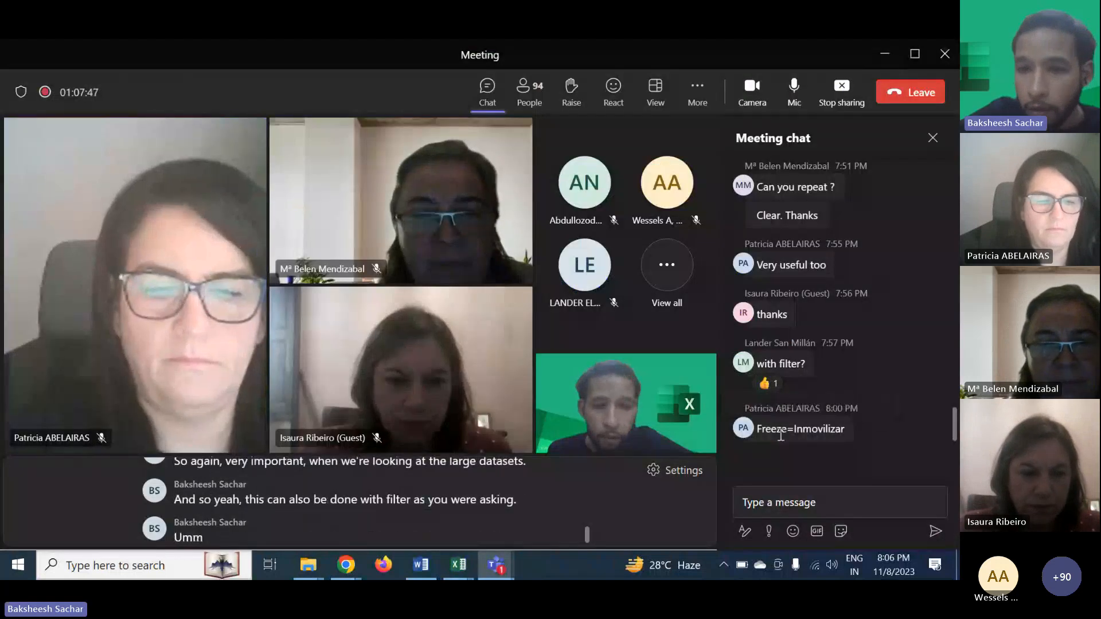
click(888, 55)
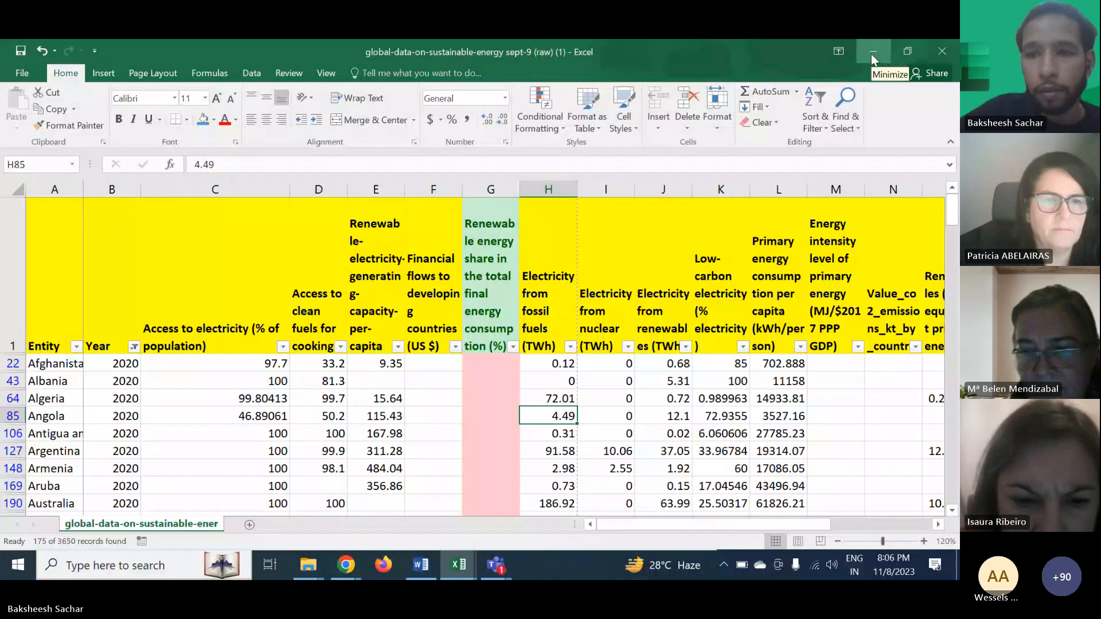
- Switch to the open ET4LI Session 2 workbook
click(453, 565)
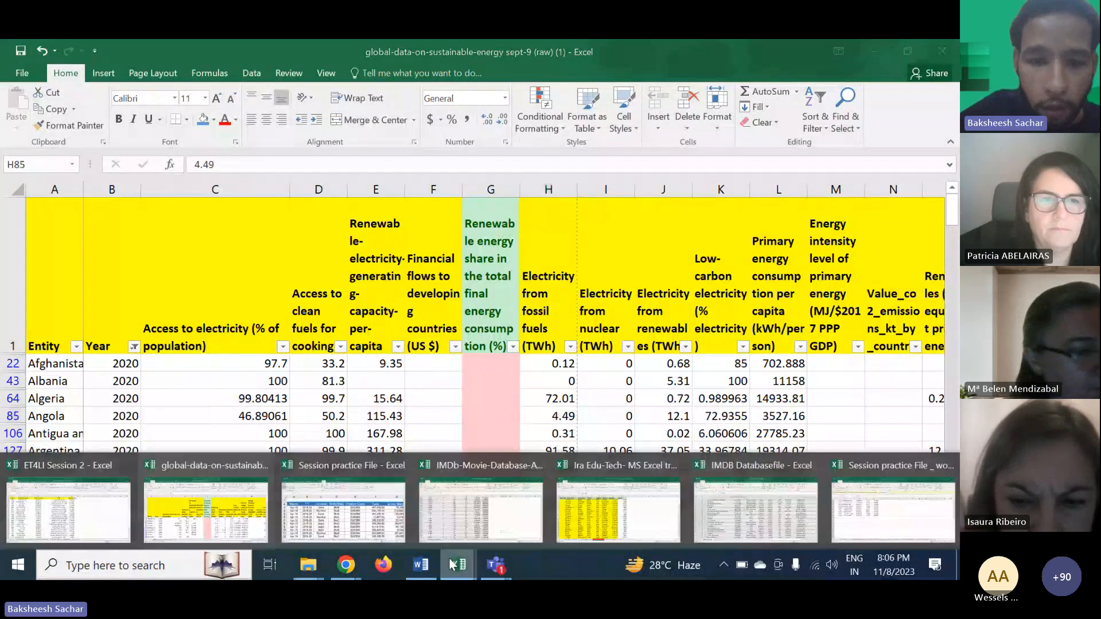
mouse_move(348, 507)
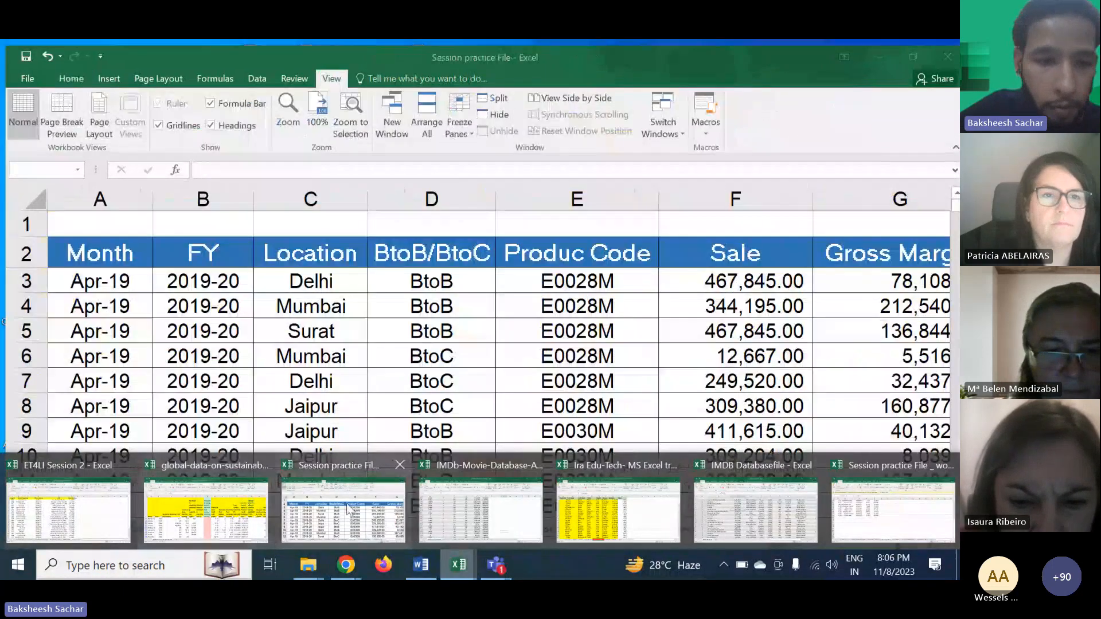
mouse_move(134, 513)
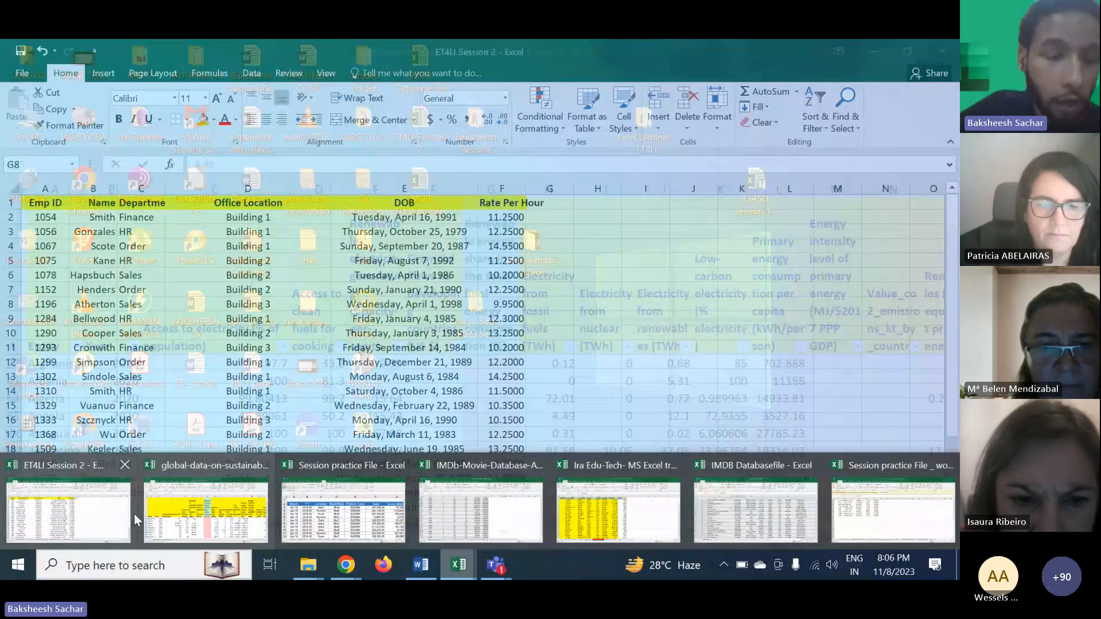
click(135, 514)
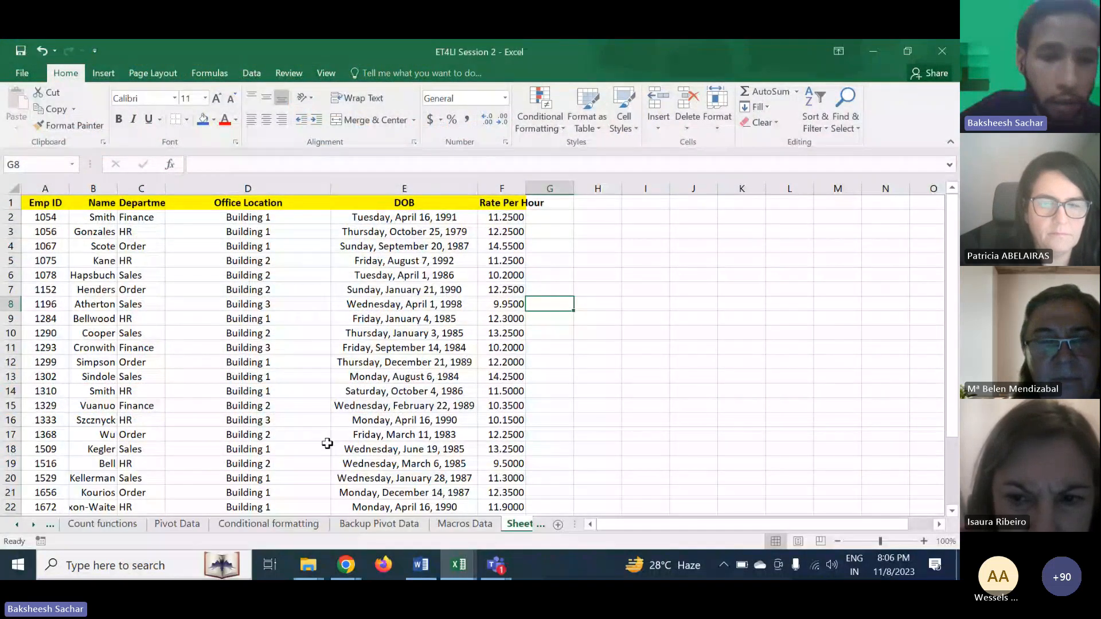
- Browse the workbook's sheets, viewing Backup Pivot Data, Pivot Data and the full sheet tab list
click(404, 492)
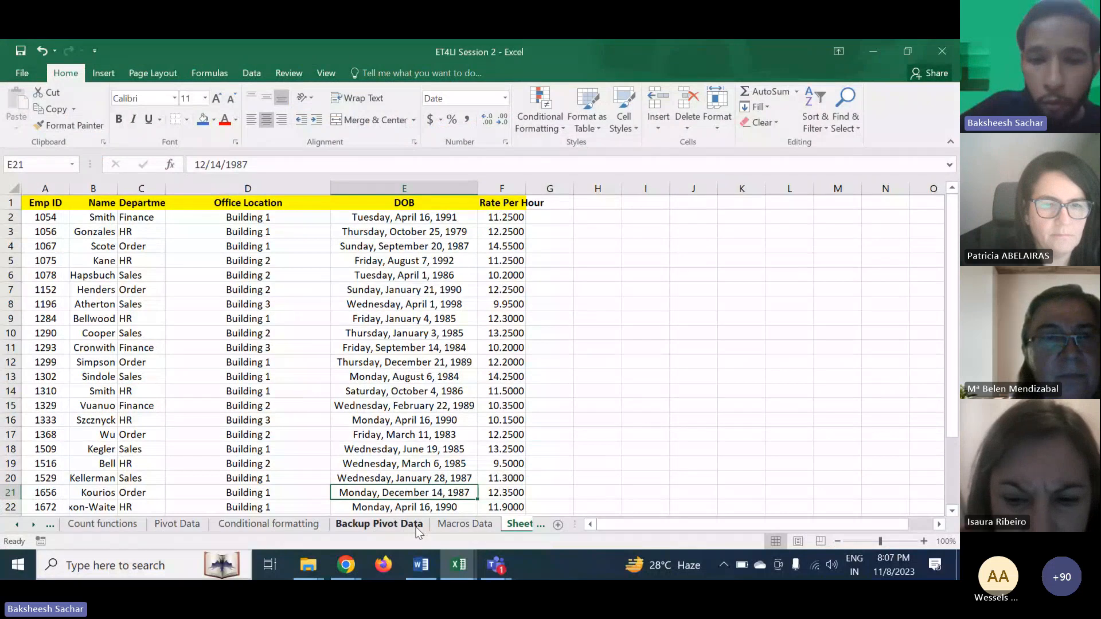
click(418, 525)
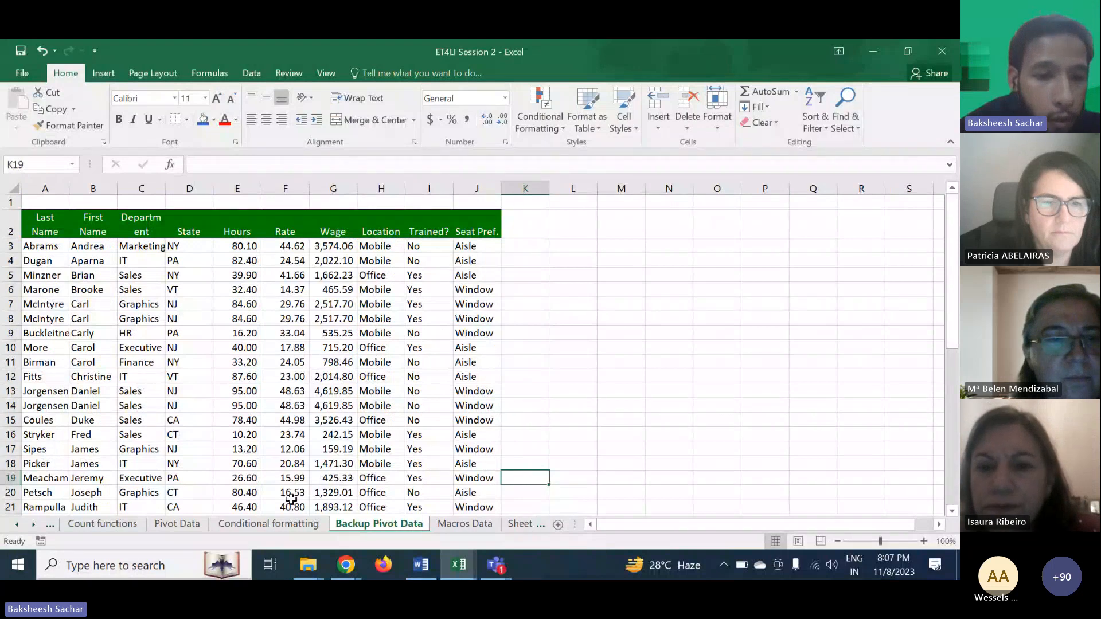
click(177, 523)
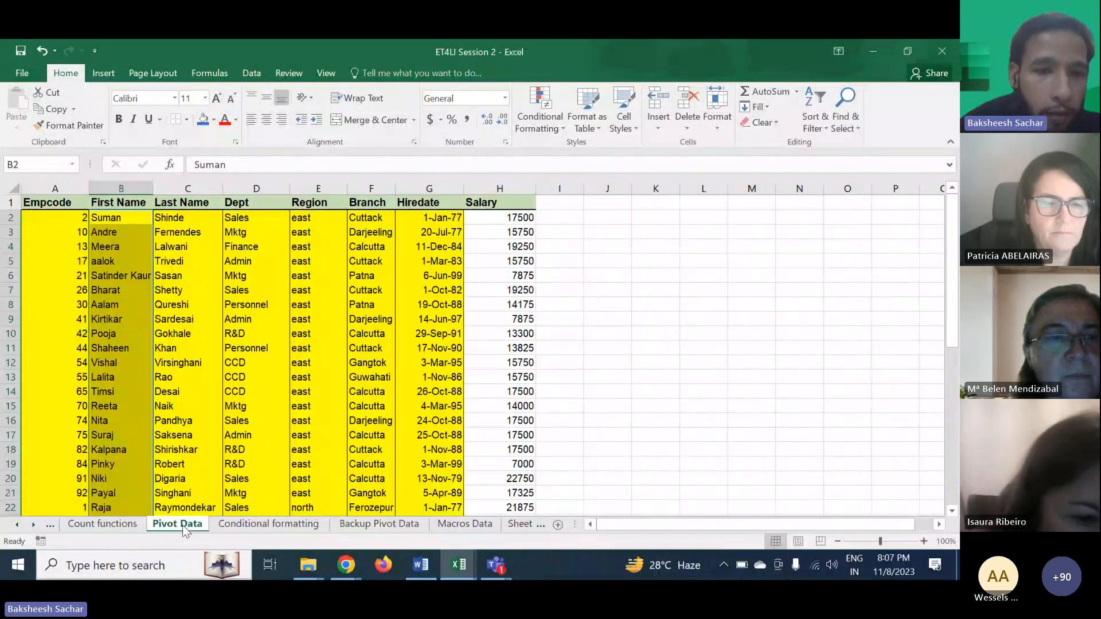
click(562, 320)
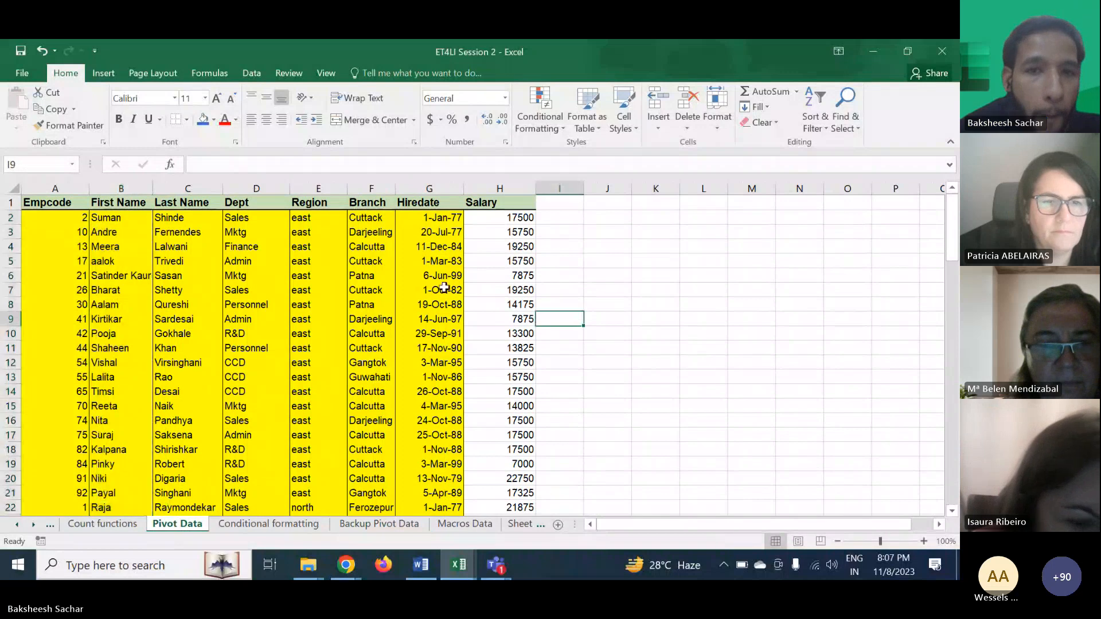
click(159, 246)
click(109, 247)
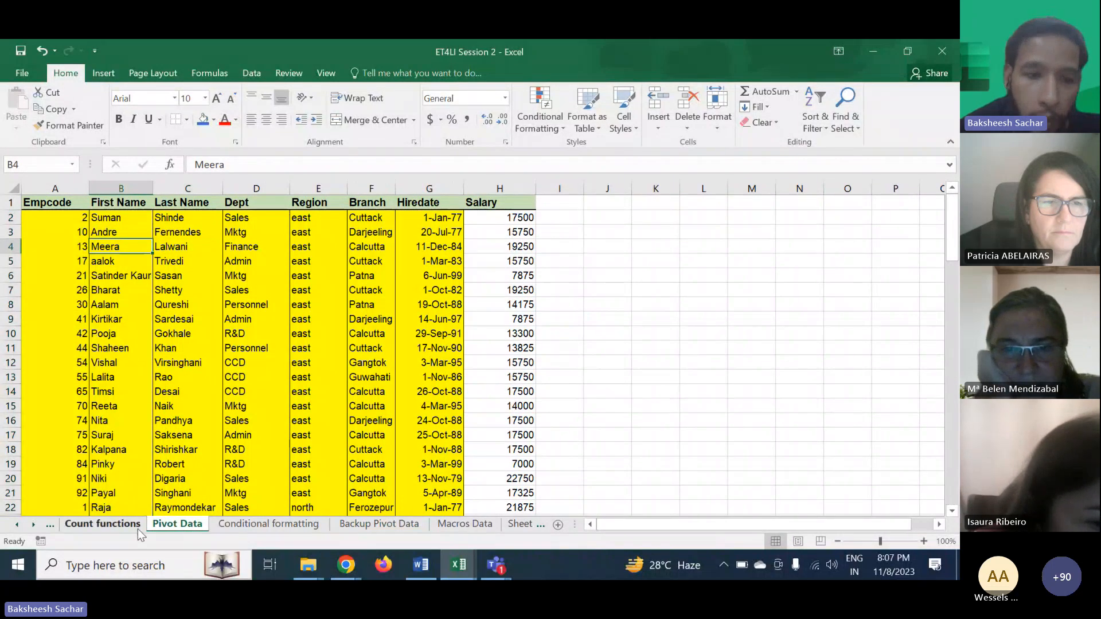
scroll(138, 528, up, 3)
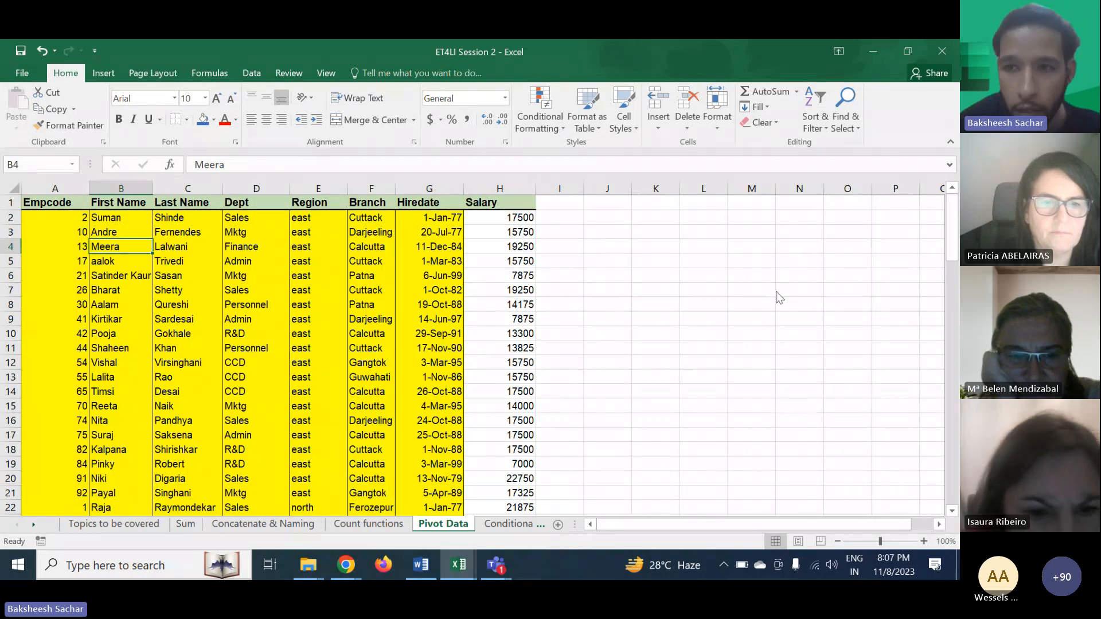
- Switch to the meeting and scroll back through the chat to find the earlier shared session file link
key(alt+Tab)
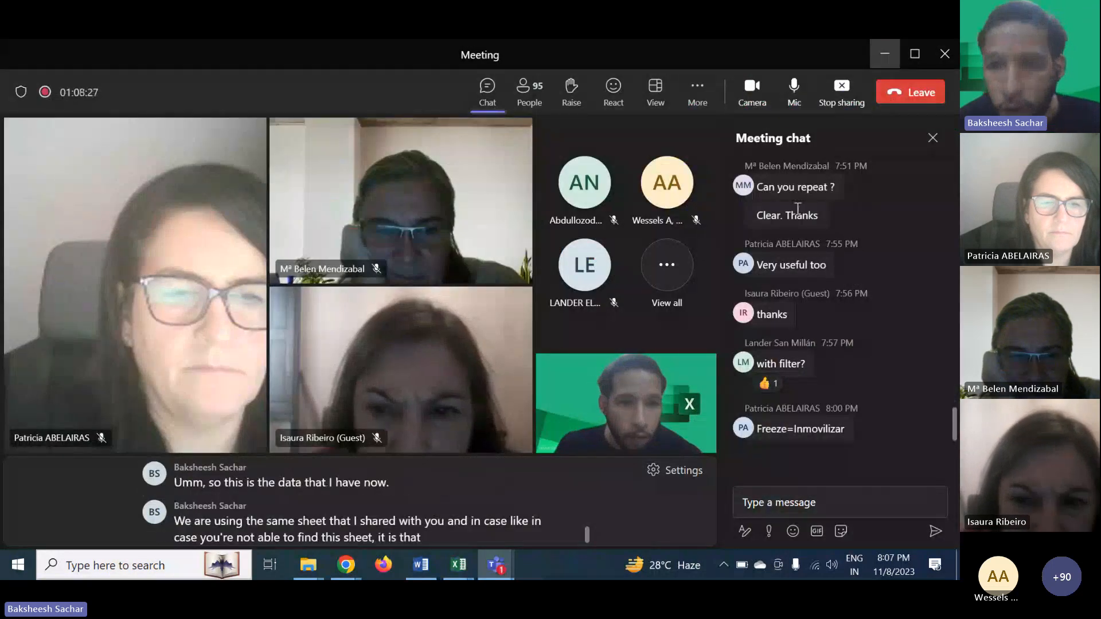
scroll(796, 208, up, 20)
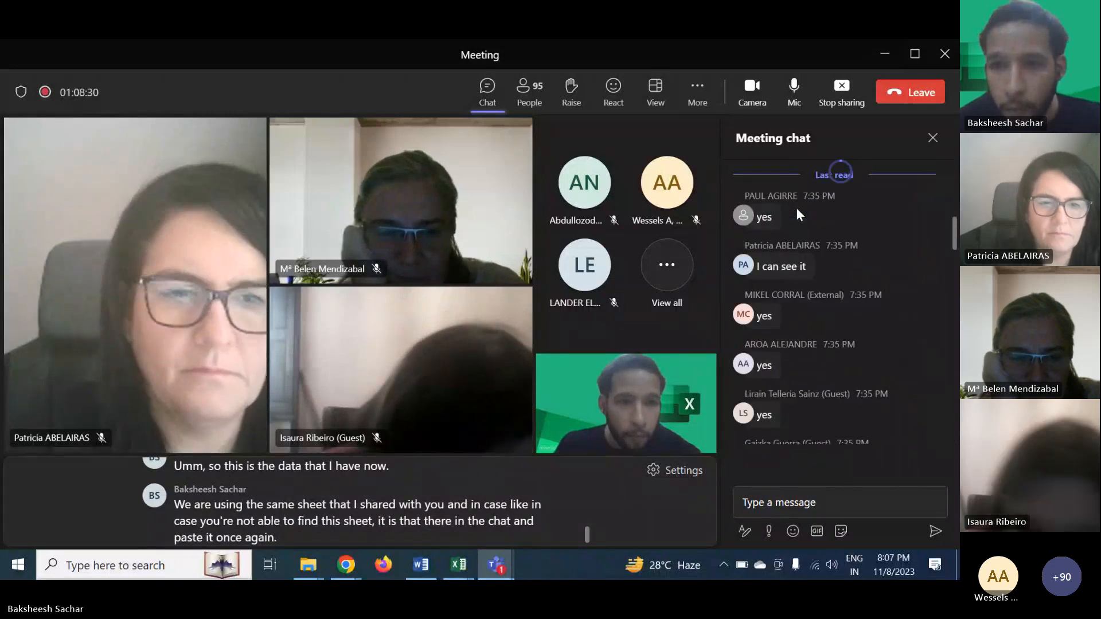
scroll(852, 283, down, 5)
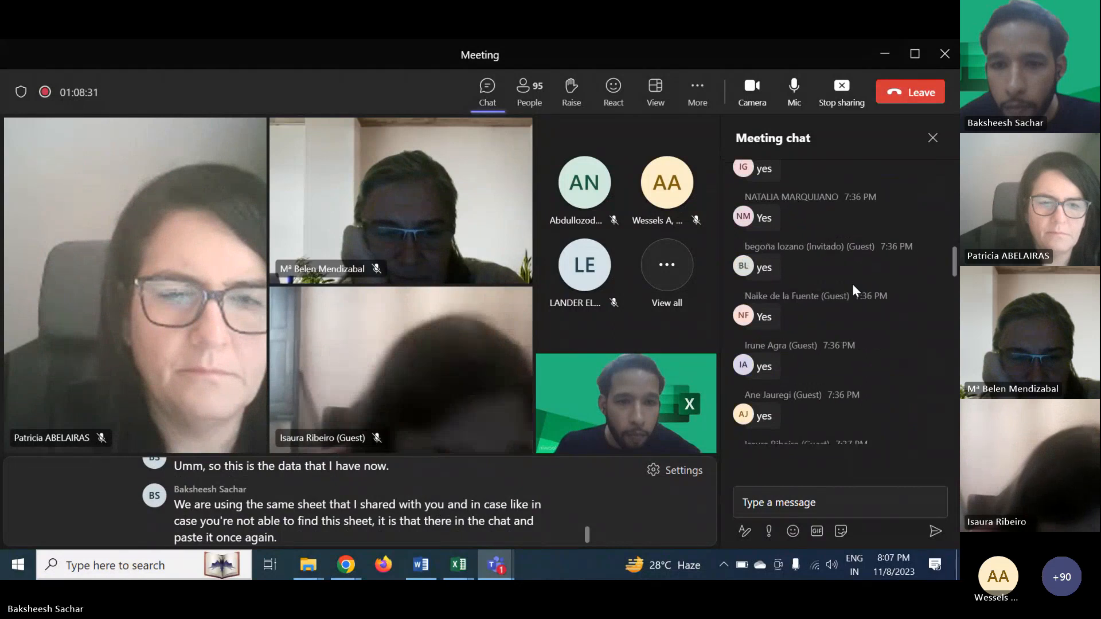
scroll(852, 283, up, 5)
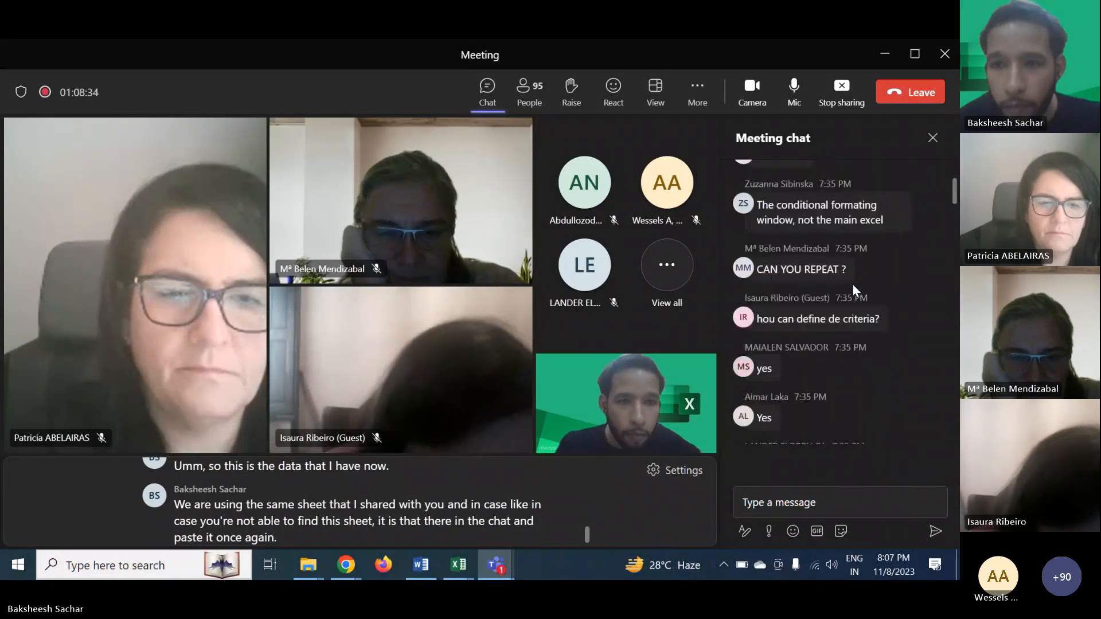
scroll(852, 283, up, 10)
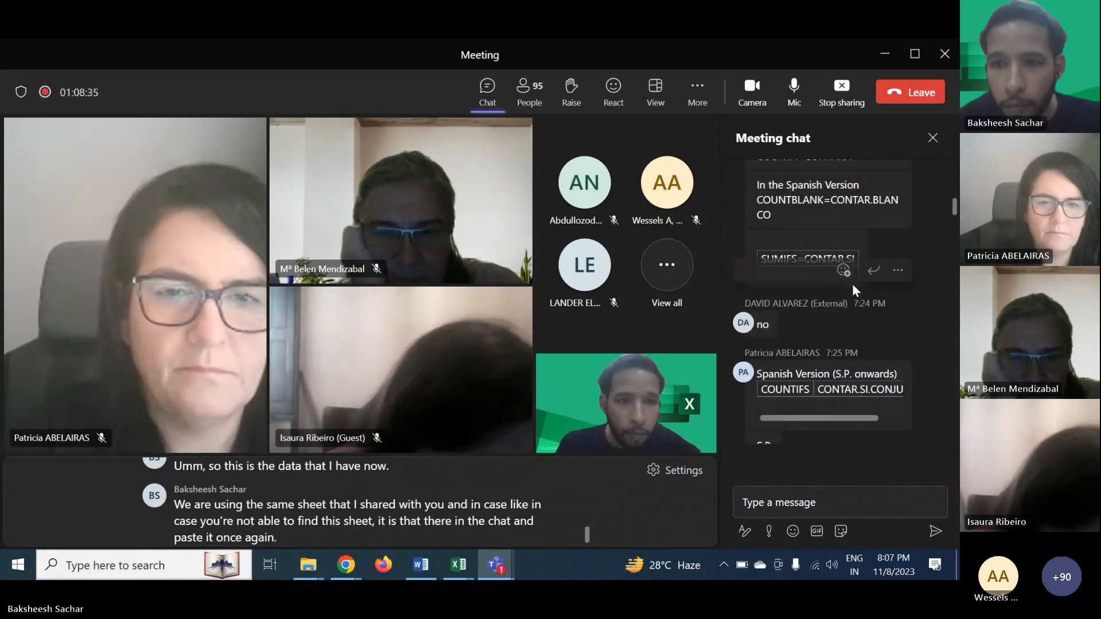
scroll(852, 283, up, 3)
scroll(852, 283, down, 15)
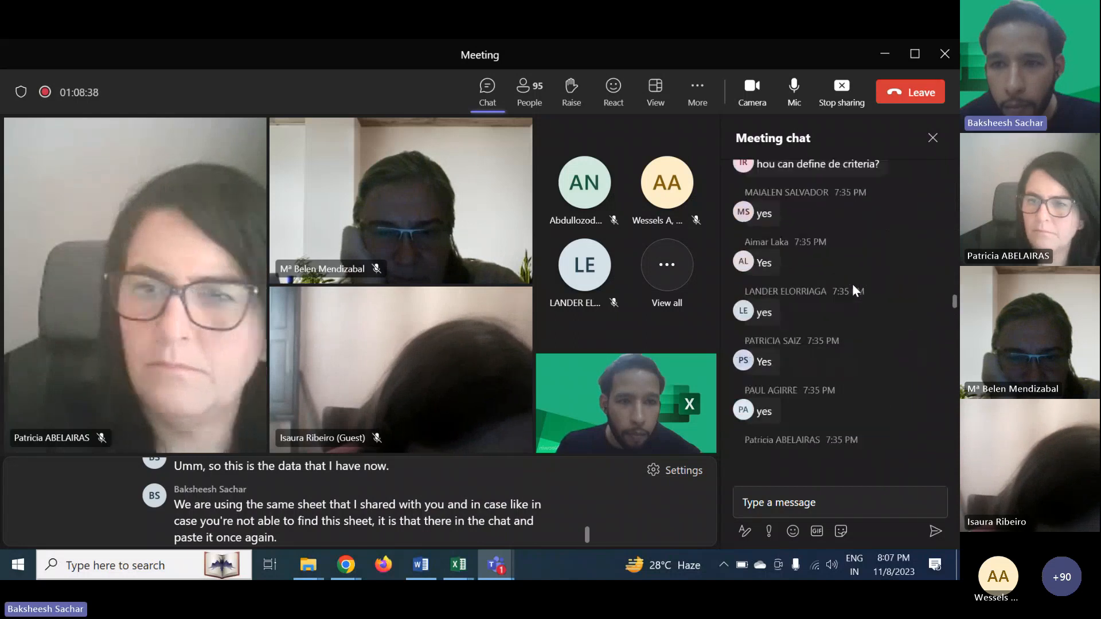
scroll(852, 287, down, 10)
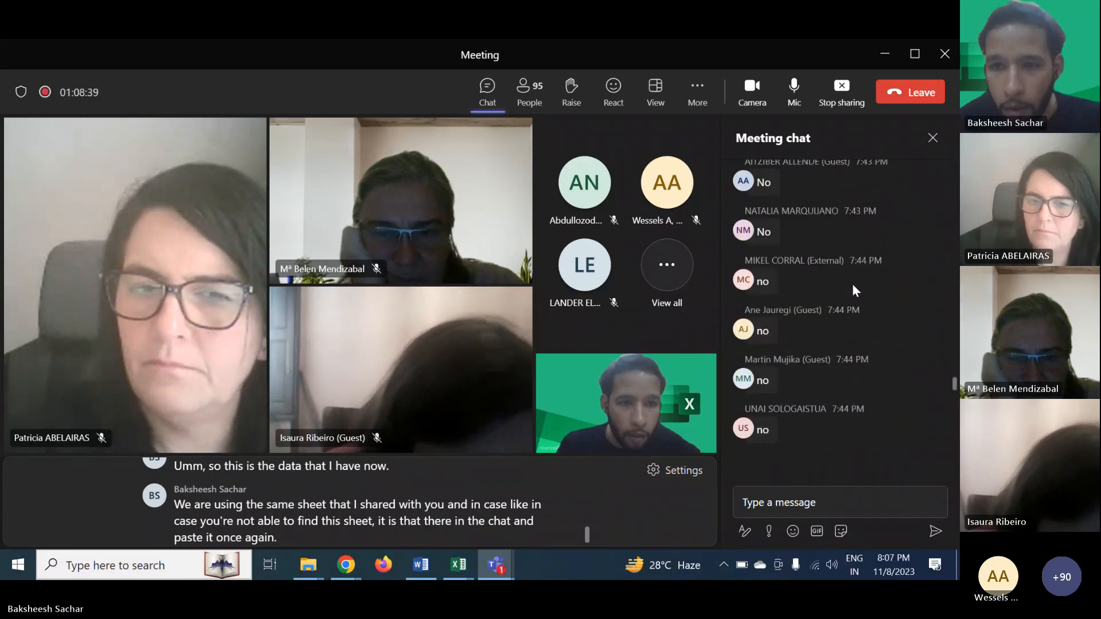
scroll(852, 283, down, 5)
scroll(852, 284, up, 10)
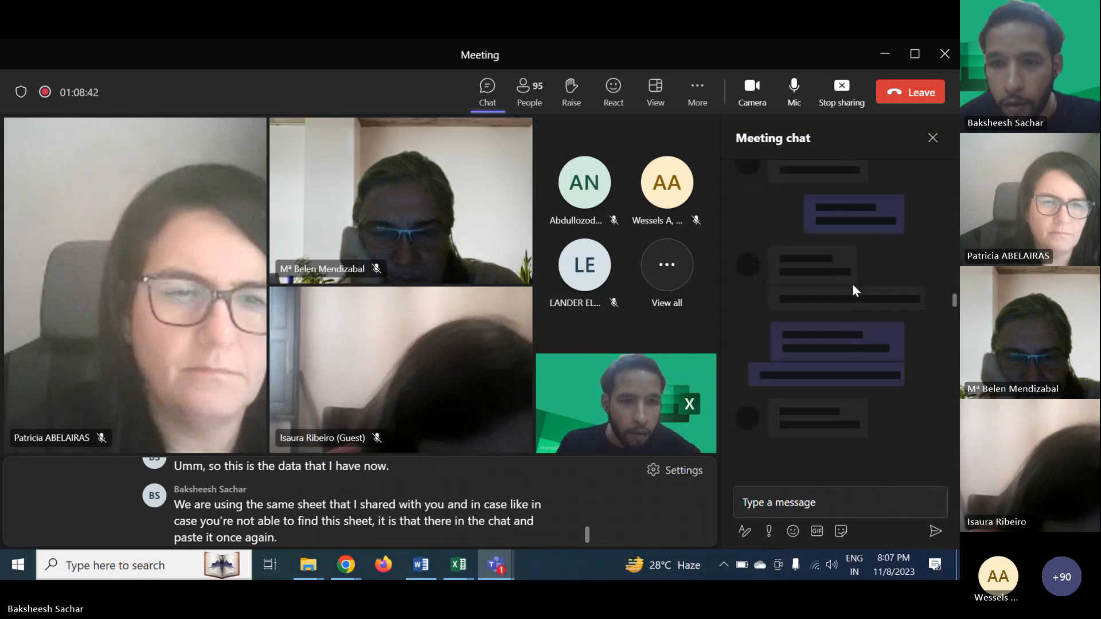
click(841, 506)
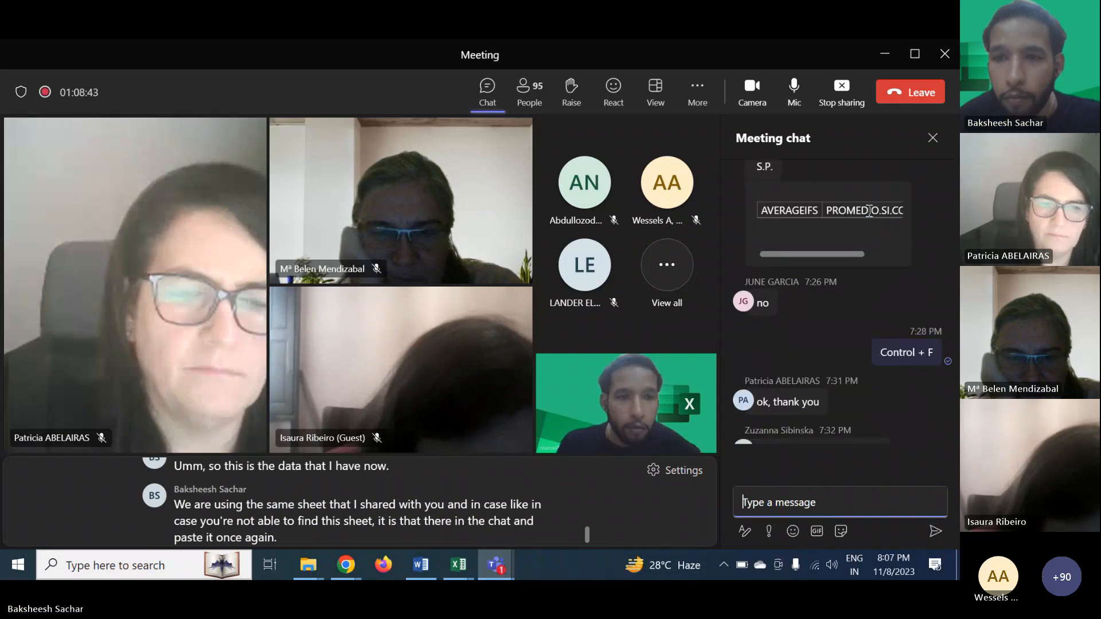
scroll(862, 281, up, 10)
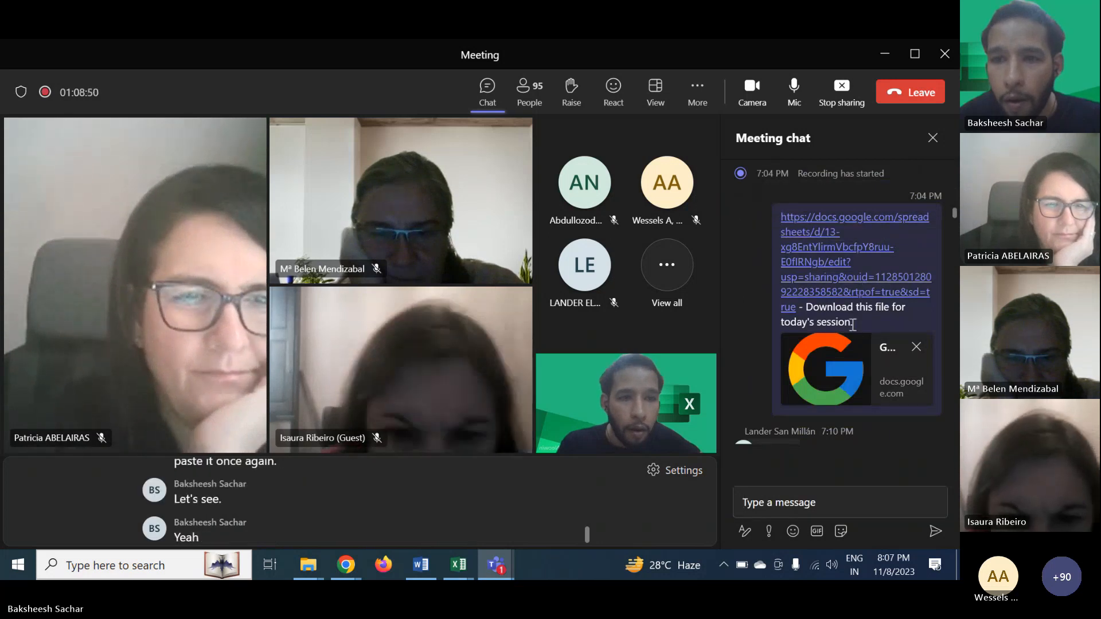
- Copy the session file download link message and post it again in the meeting chat
drag(853, 324, 782, 220)
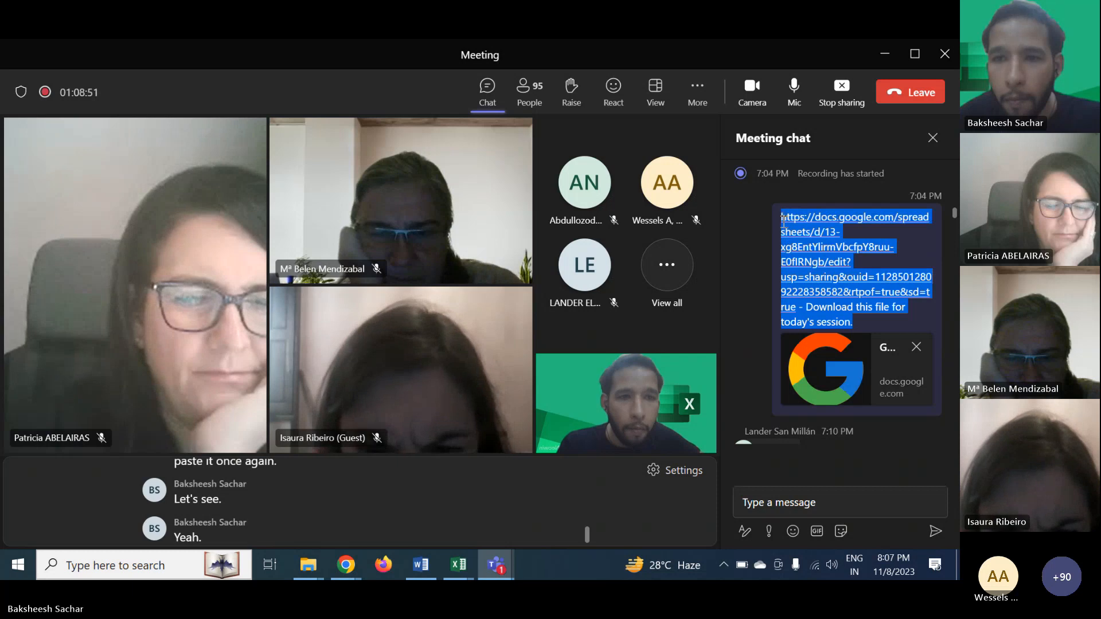
key(ctrl+c)
click(787, 508)
key(ctrl+v)
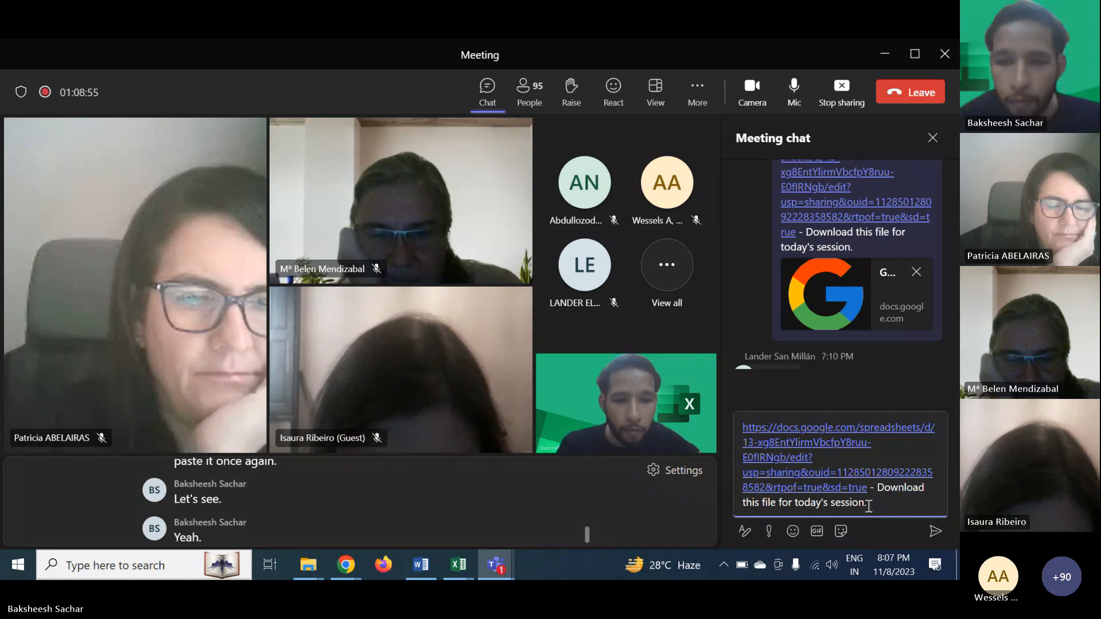
key(Return)
key(Return)
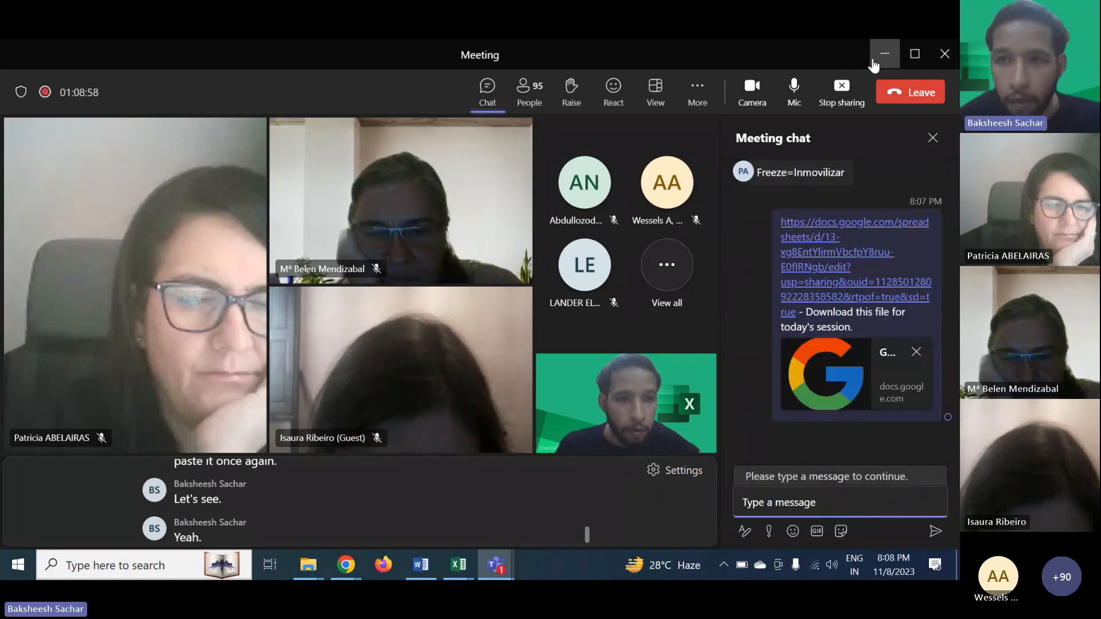
- Return to the Pivot Data sheet of the ET4LI Session 2 workbook in Excel
click(872, 61)
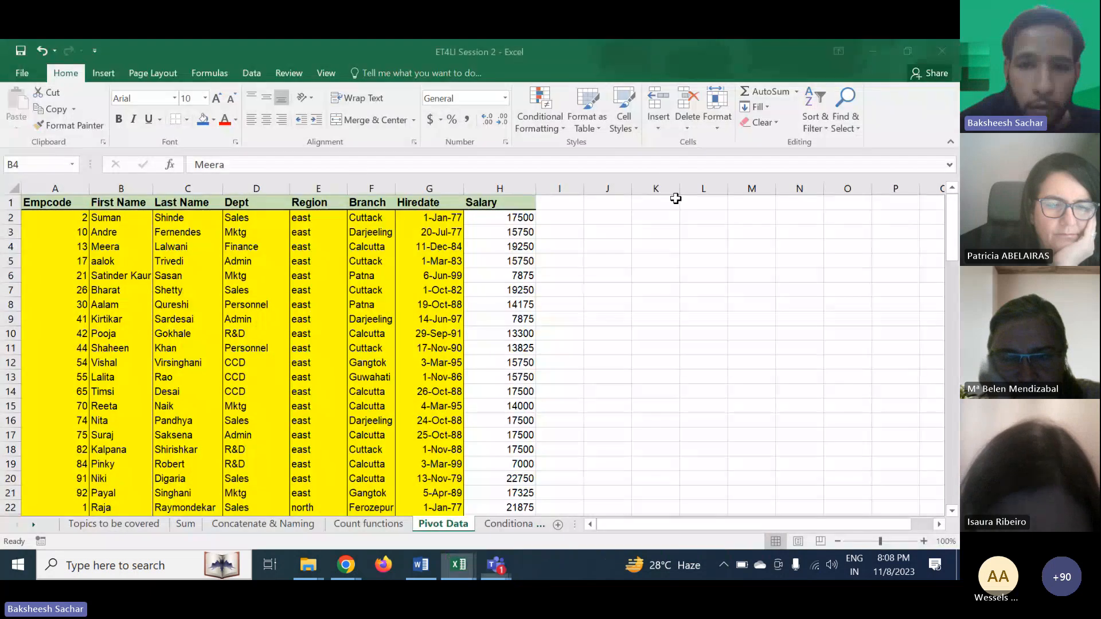
click(559, 363)
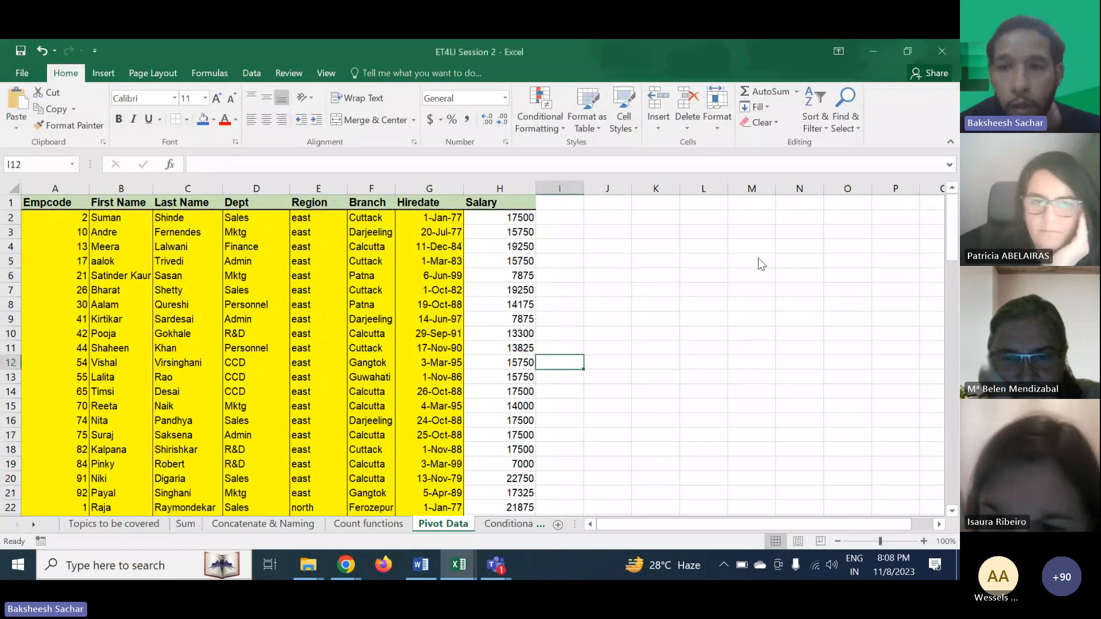
click(760, 258)
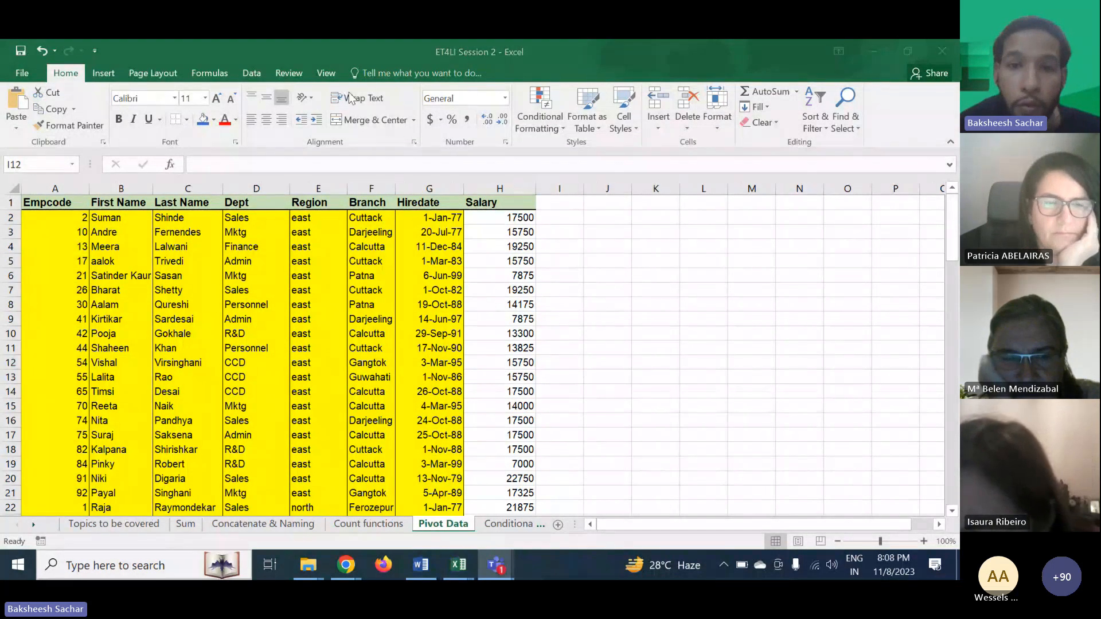
click(561, 239)
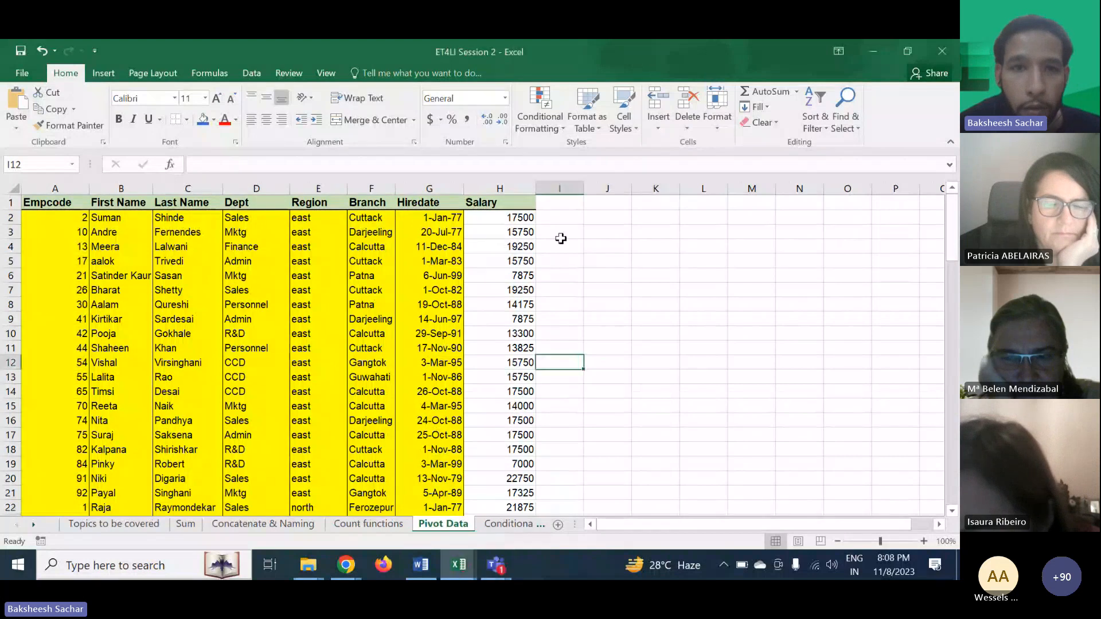
click(587, 287)
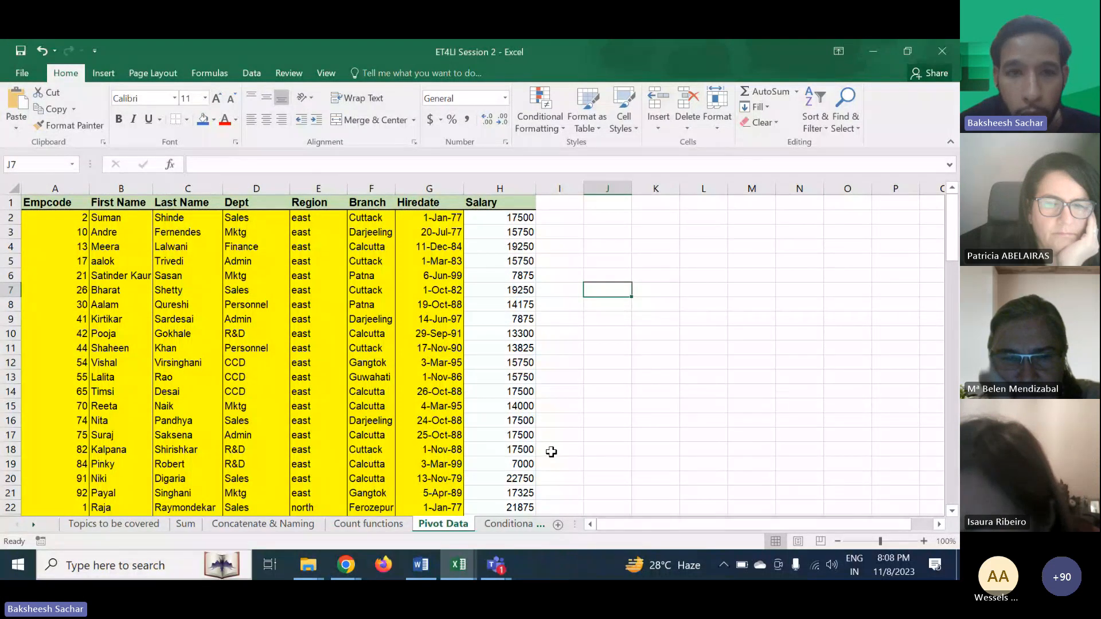
click(581, 73)
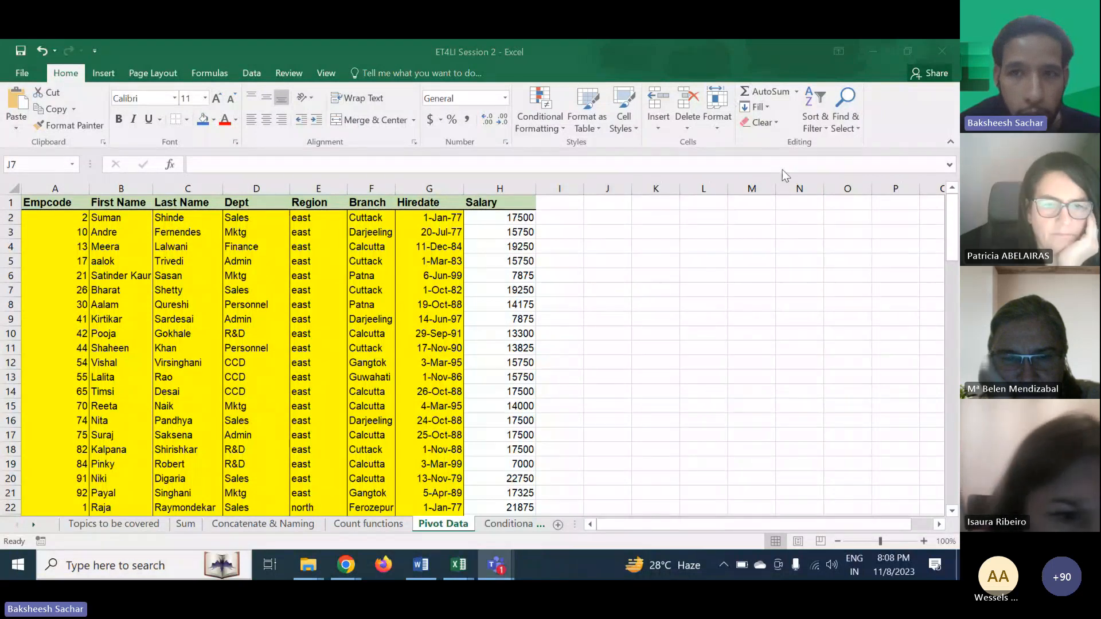
click(466, 235)
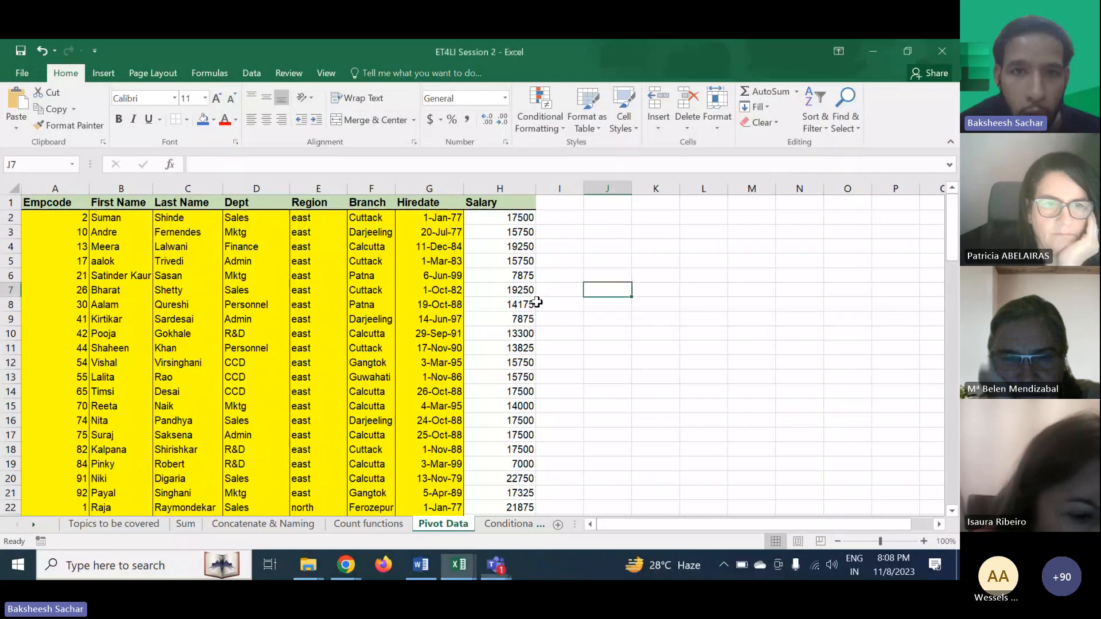
- Zoom the Pivot Data sheet in to 140%
click(250, 74)
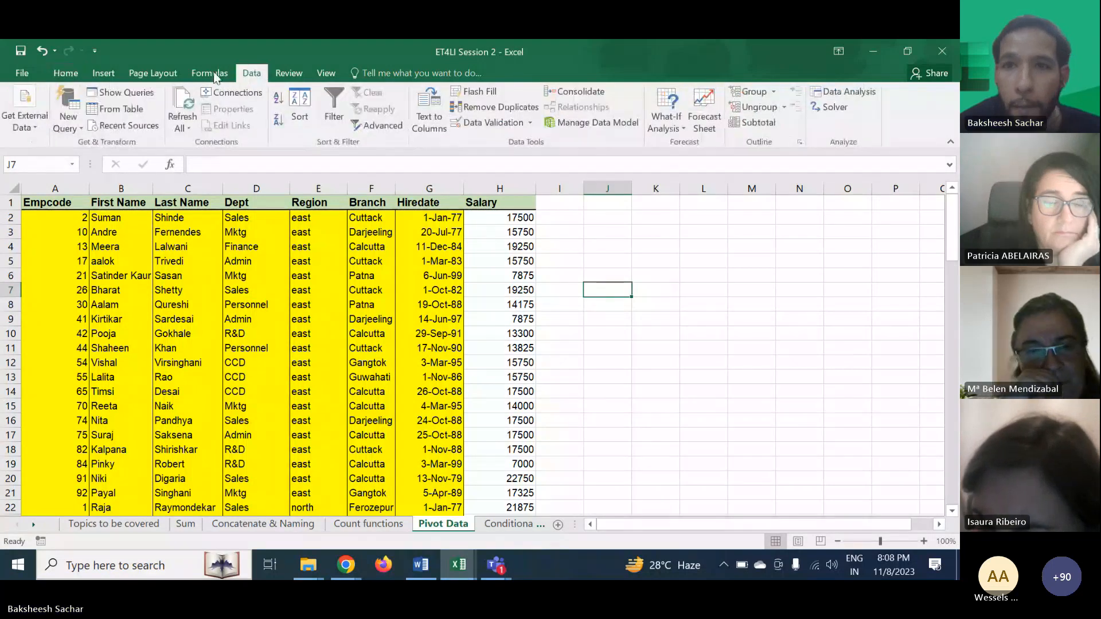
click(115, 74)
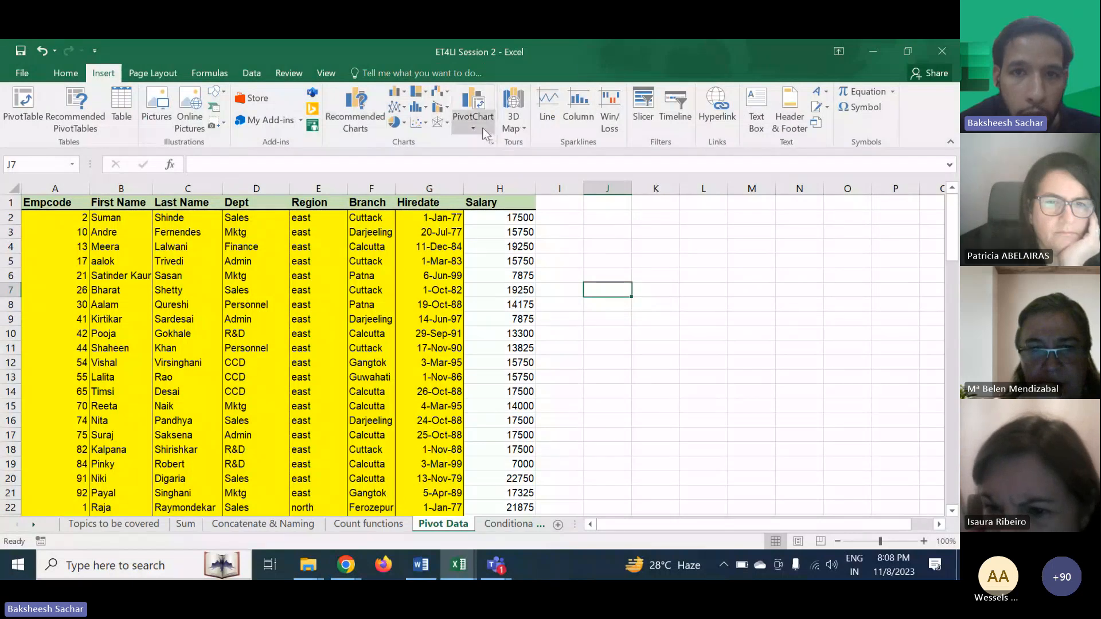
click(923, 541)
click(923, 541)
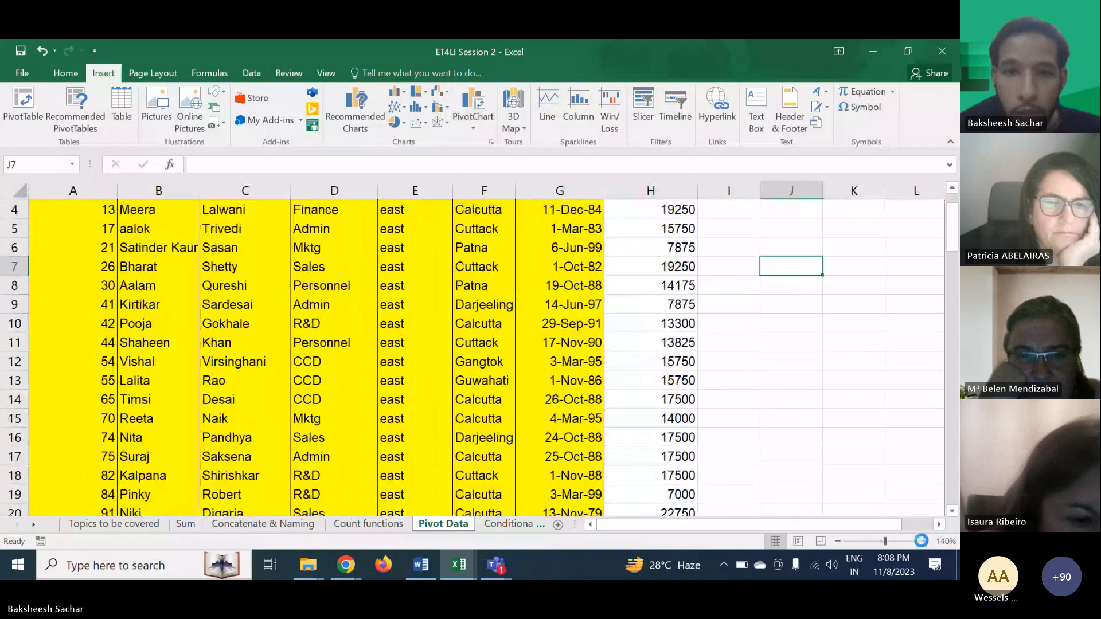
click(922, 542)
scroll(635, 396, up, 2)
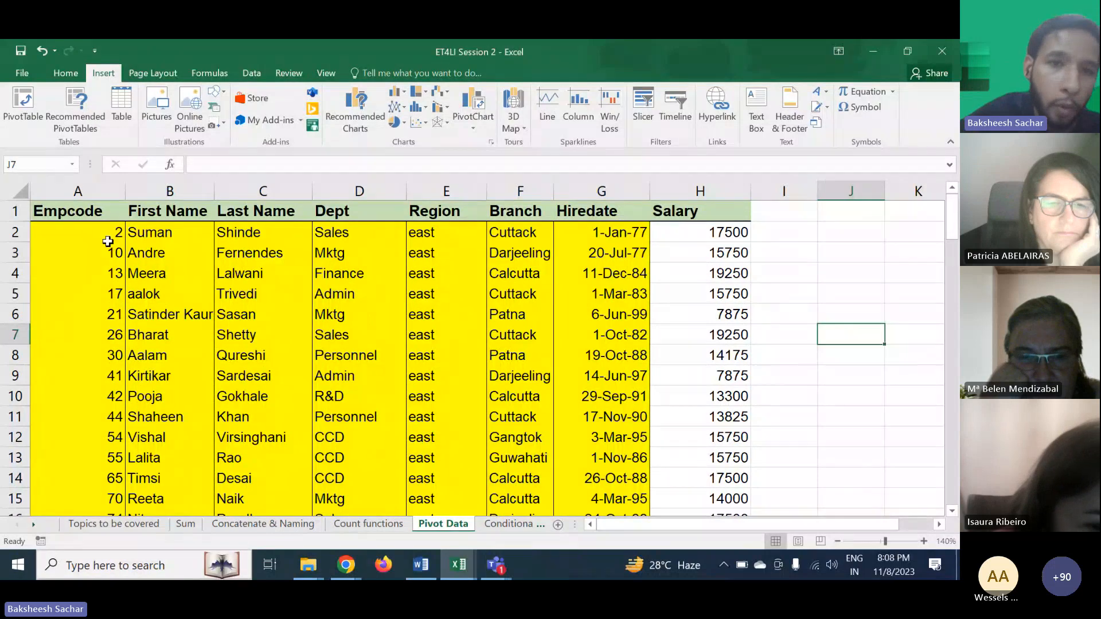
- Review the employee table's Region, Branch and Salary columns on the Pivot Data sheet
click(439, 334)
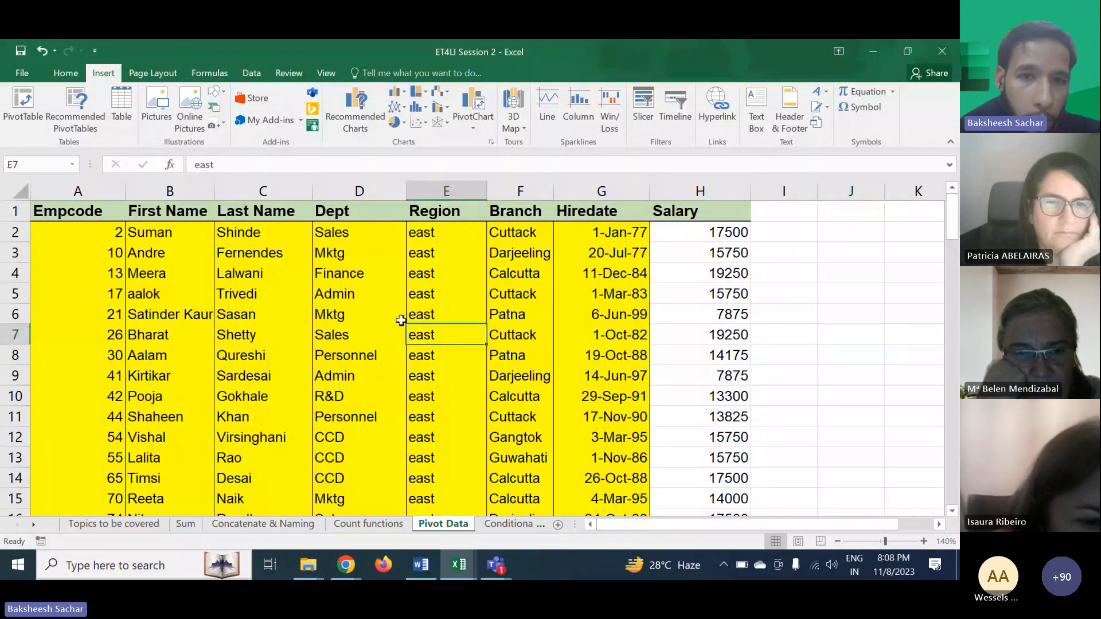
click(445, 286)
click(523, 233)
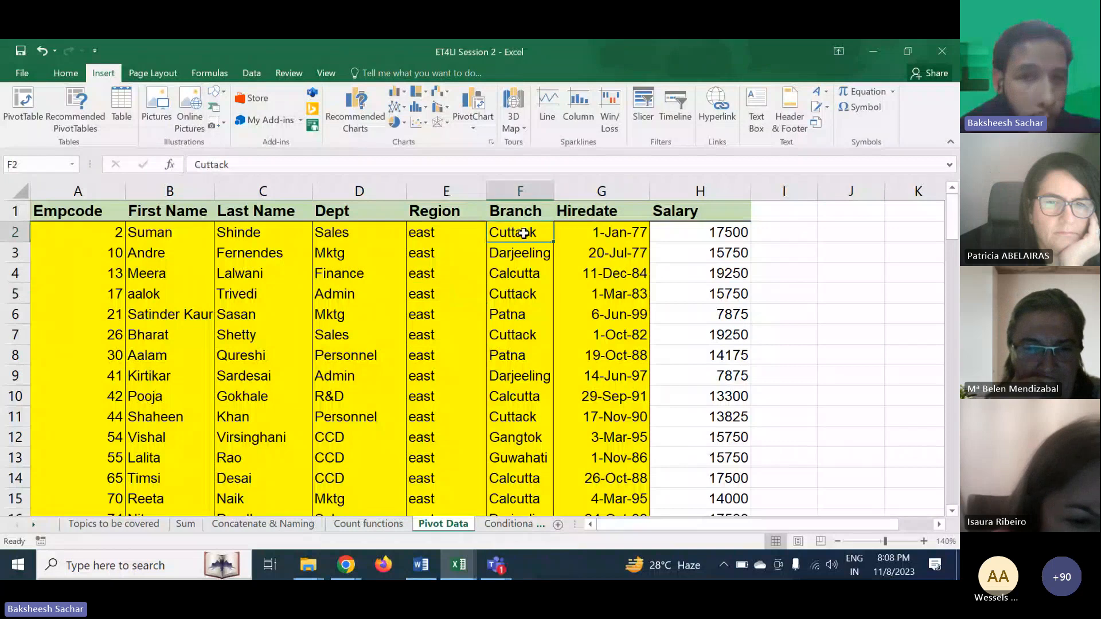
click(668, 271)
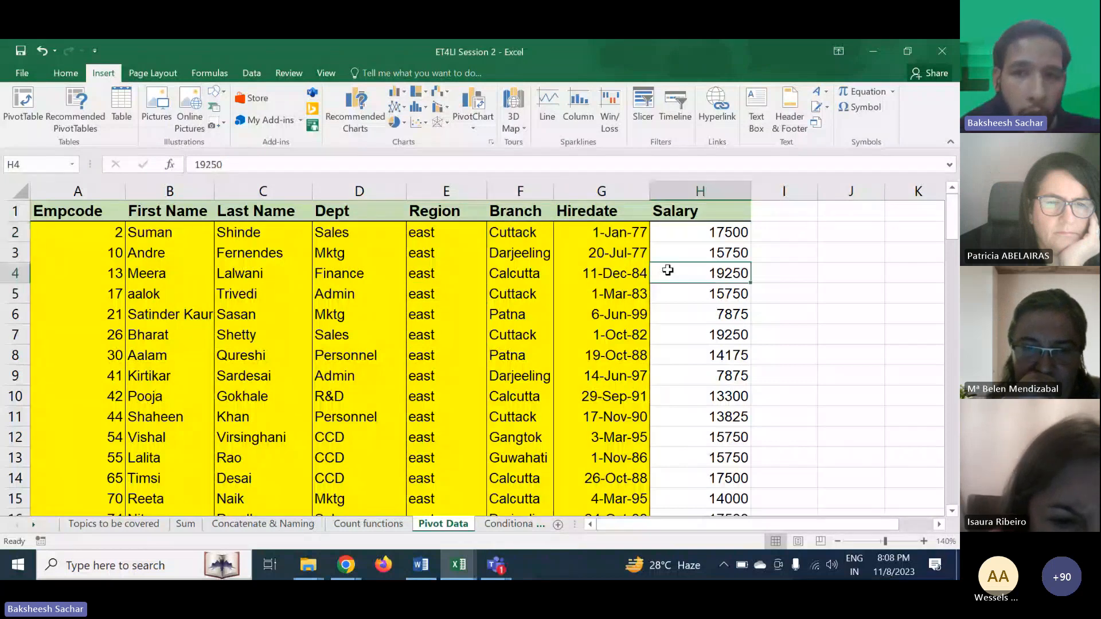
scroll(562, 406, down, 2)
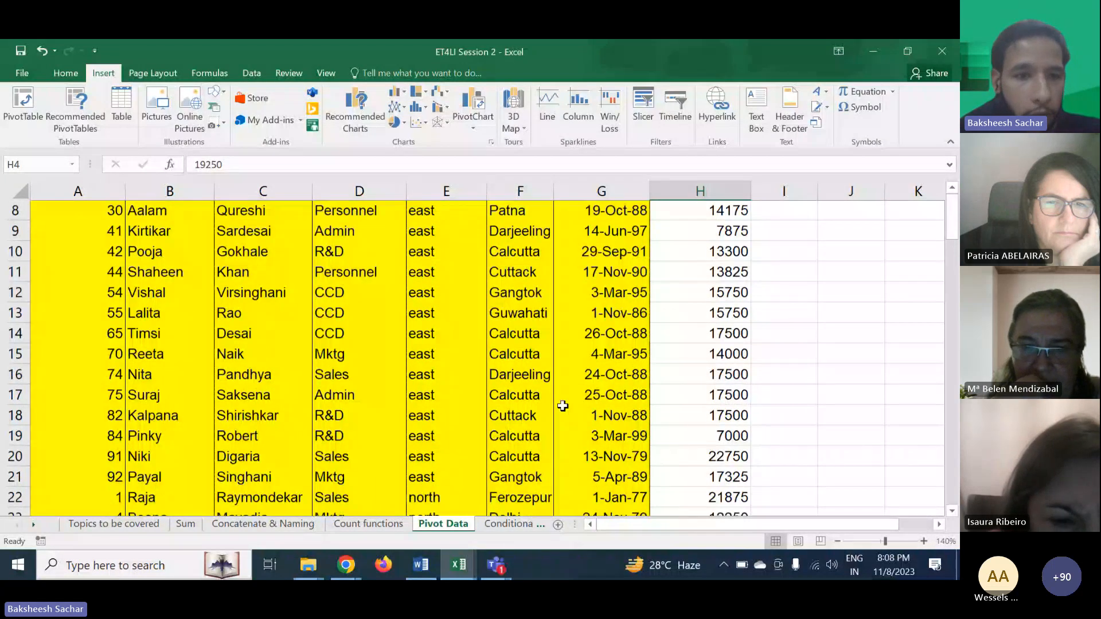
scroll(562, 406, down, 4)
scroll(562, 405, up, 6)
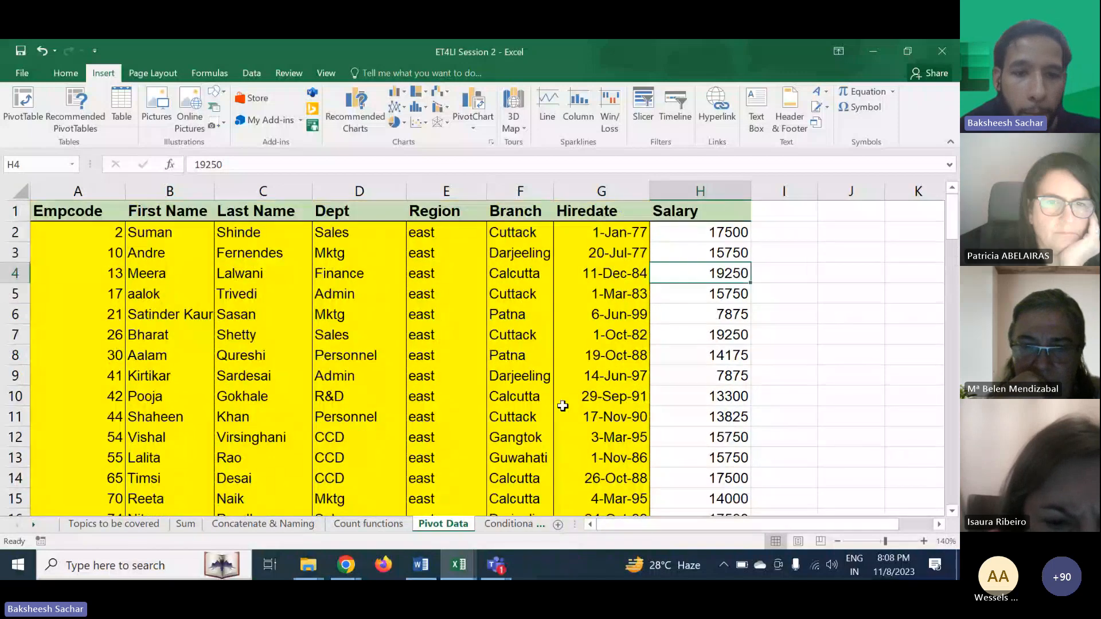
- Start inserting a PivotChart & PivotTable from the employee data
click(482, 124)
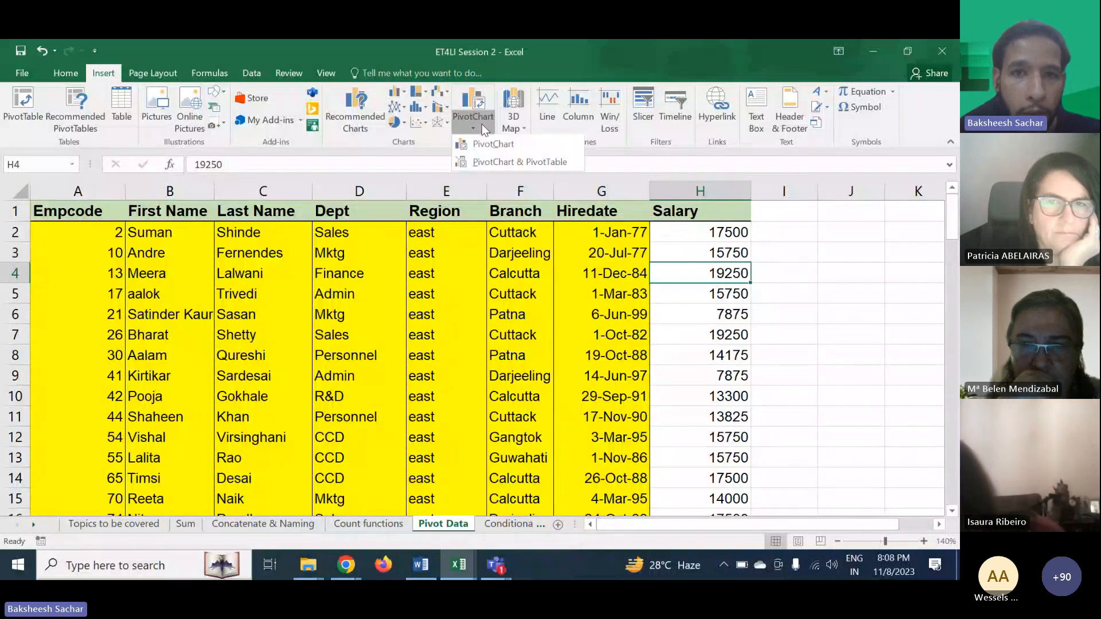
click(495, 161)
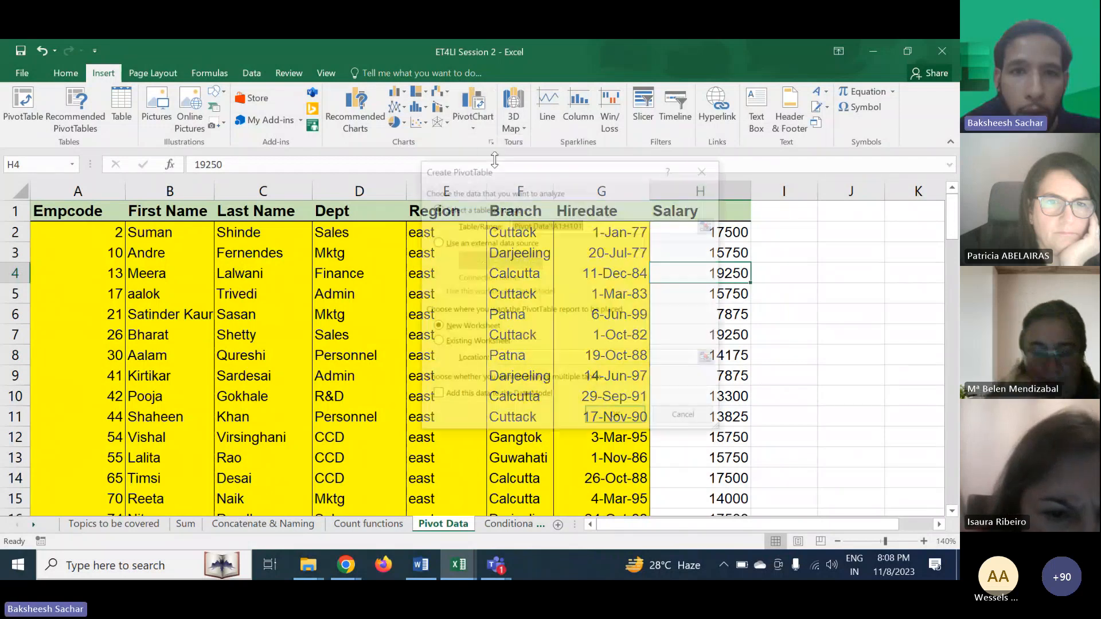
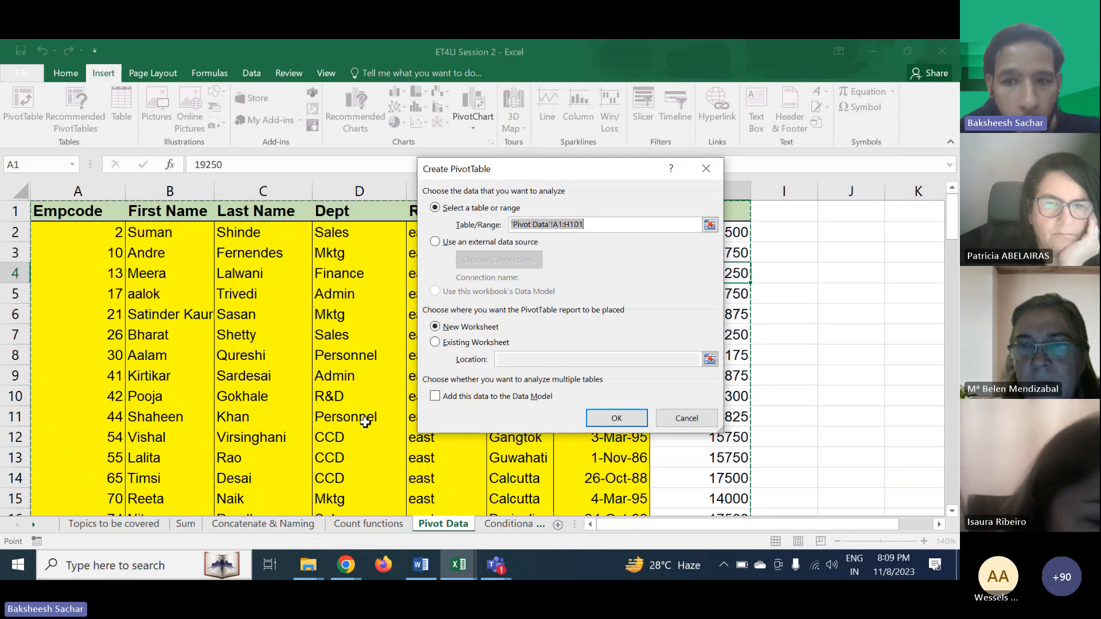
- Create the PivotChart with its PivotTable on a new worksheet and reposition the empty chart to the right
click(608, 417)
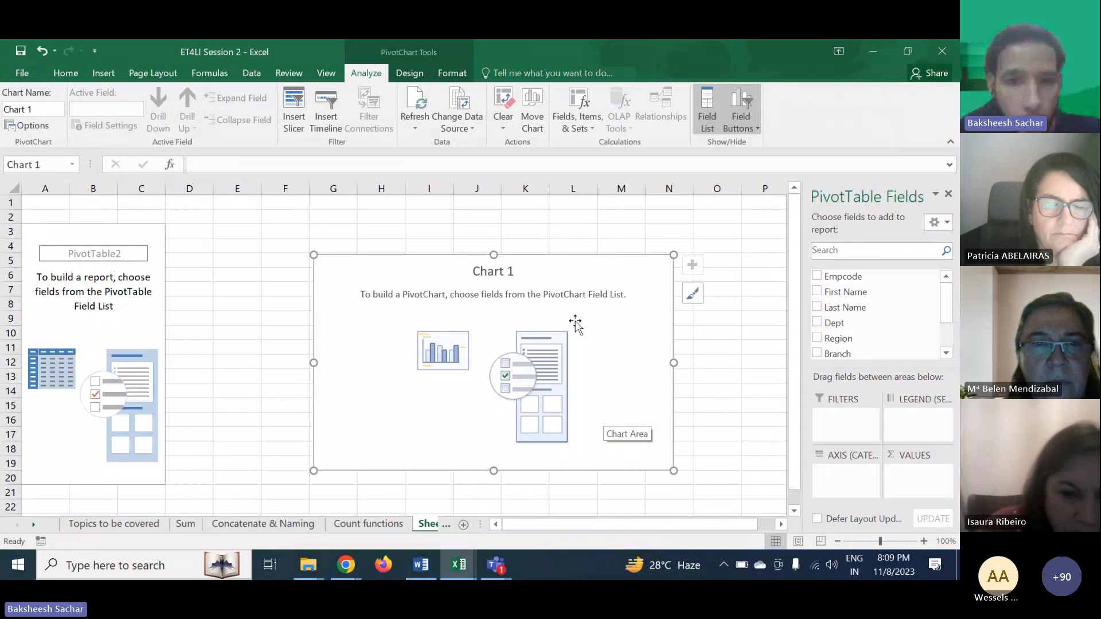
drag(592, 263, 640, 223)
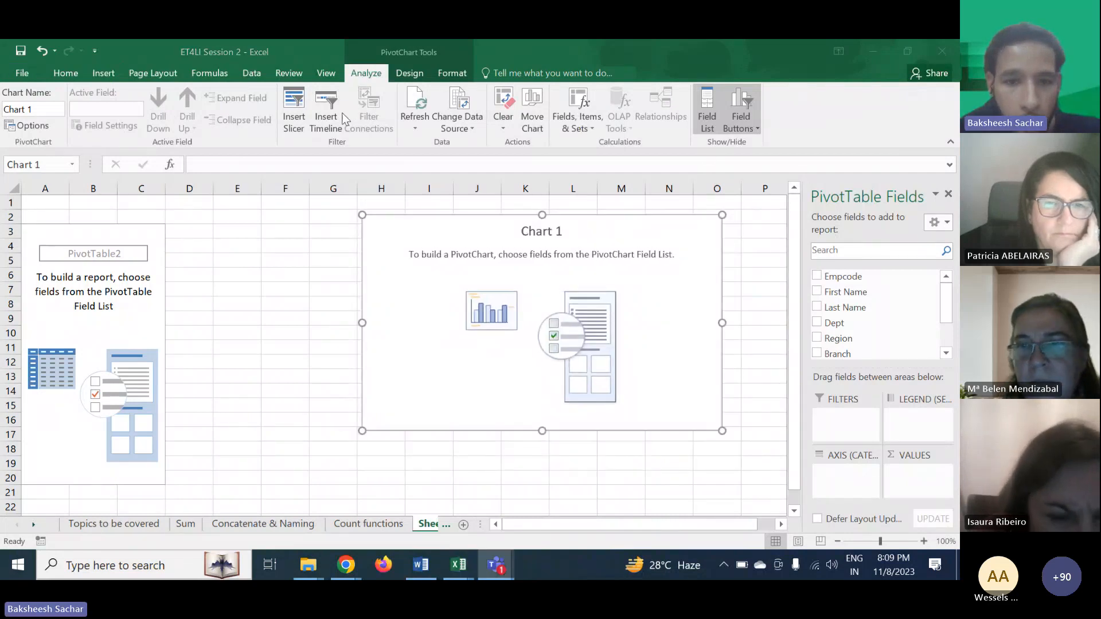
click(369, 519)
click(375, 528)
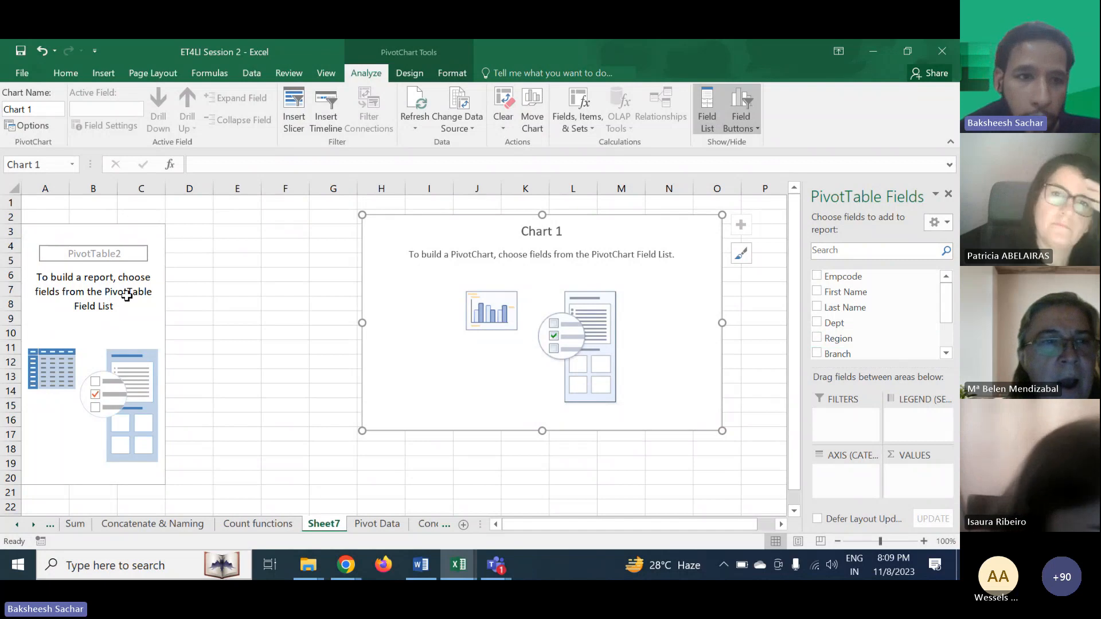
- Select the PivotTable and add the Region field to the columns area
click(109, 291)
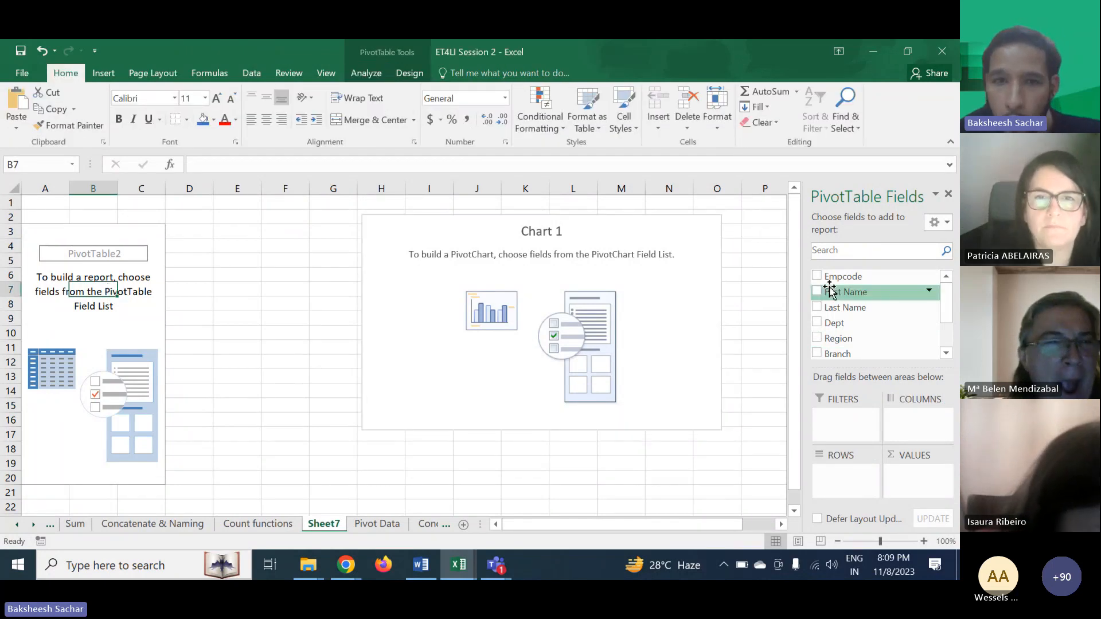
click(47, 232)
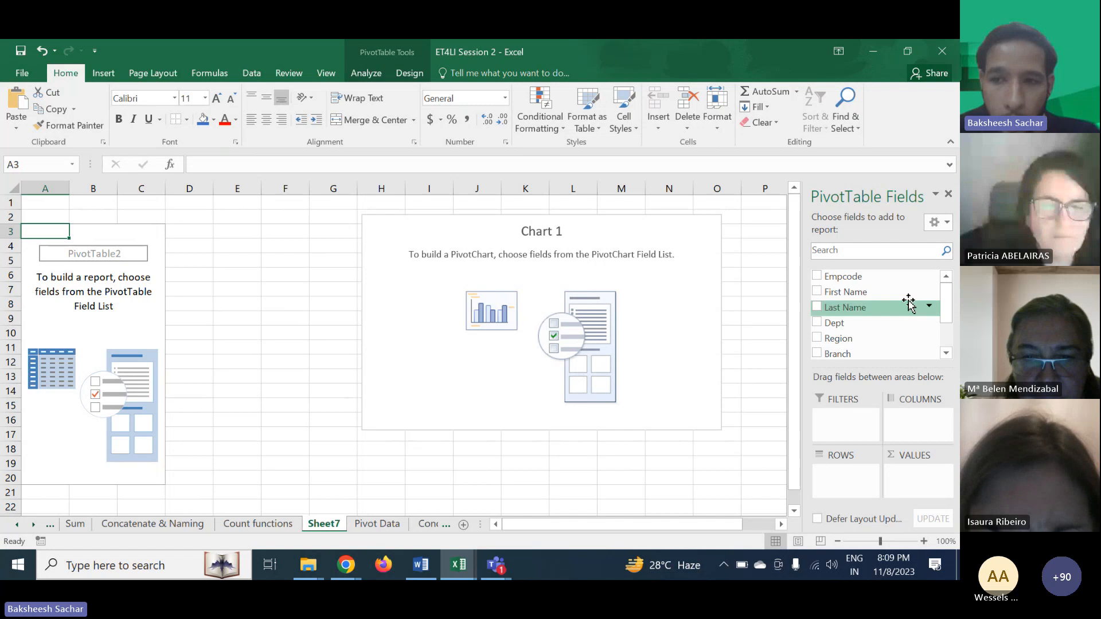
drag(946, 294, 945, 324)
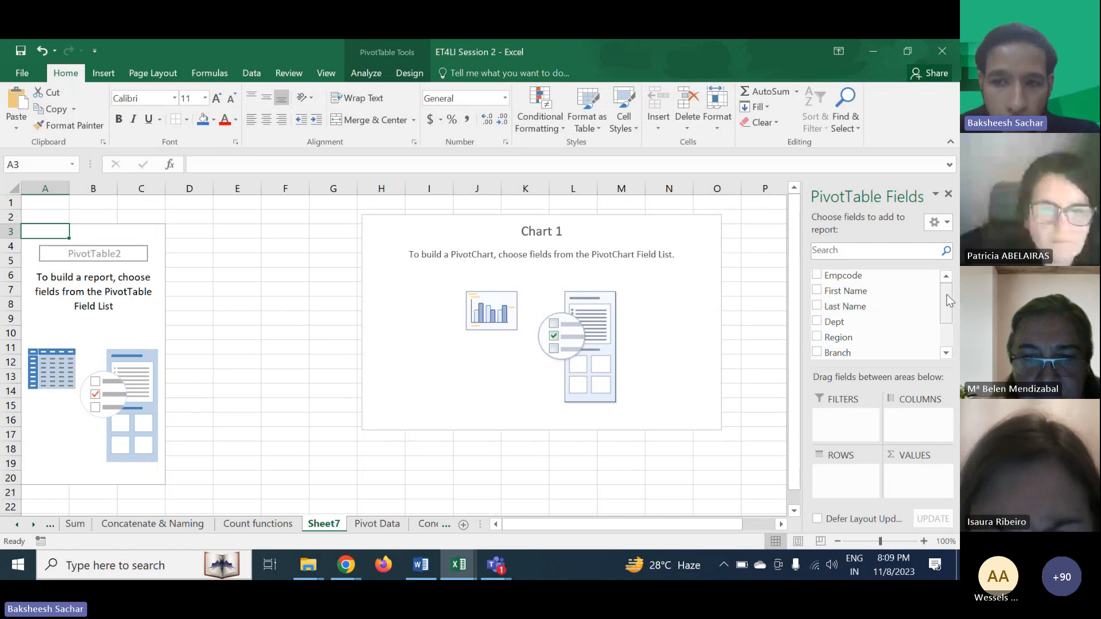
scroll(945, 324, up, 2)
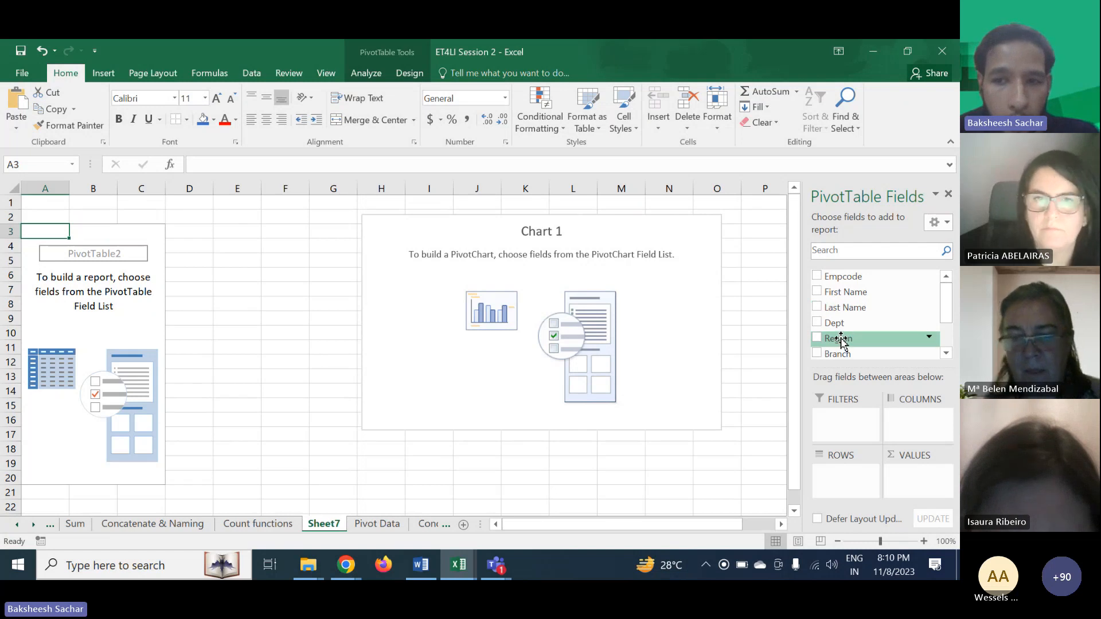
drag(841, 340, 913, 419)
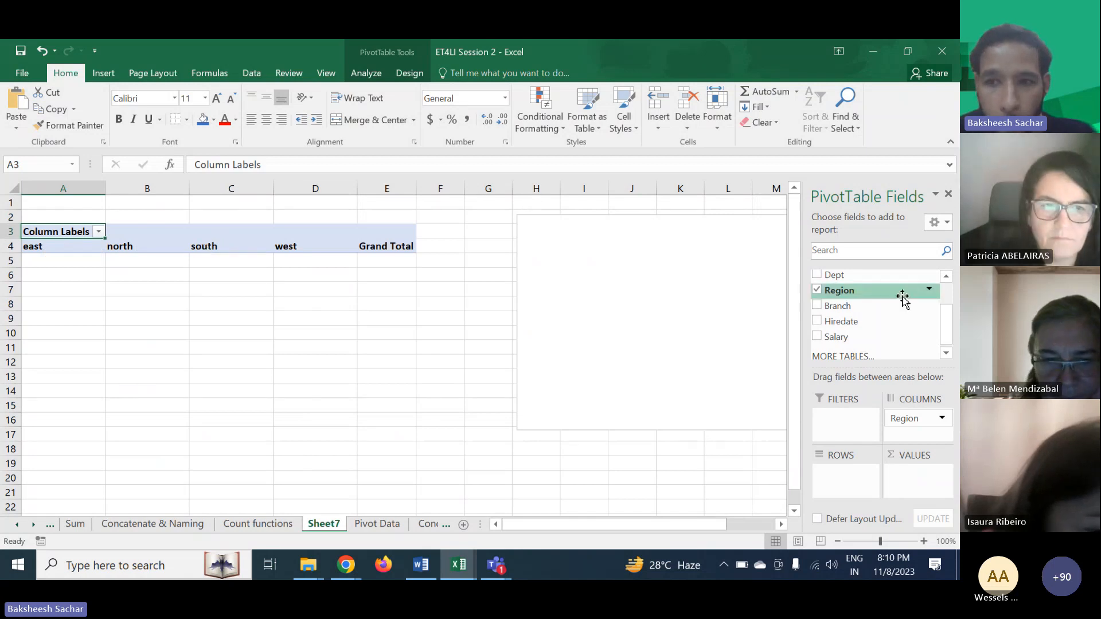
- Add the Branch field to the rows area
drag(950, 318, 945, 304)
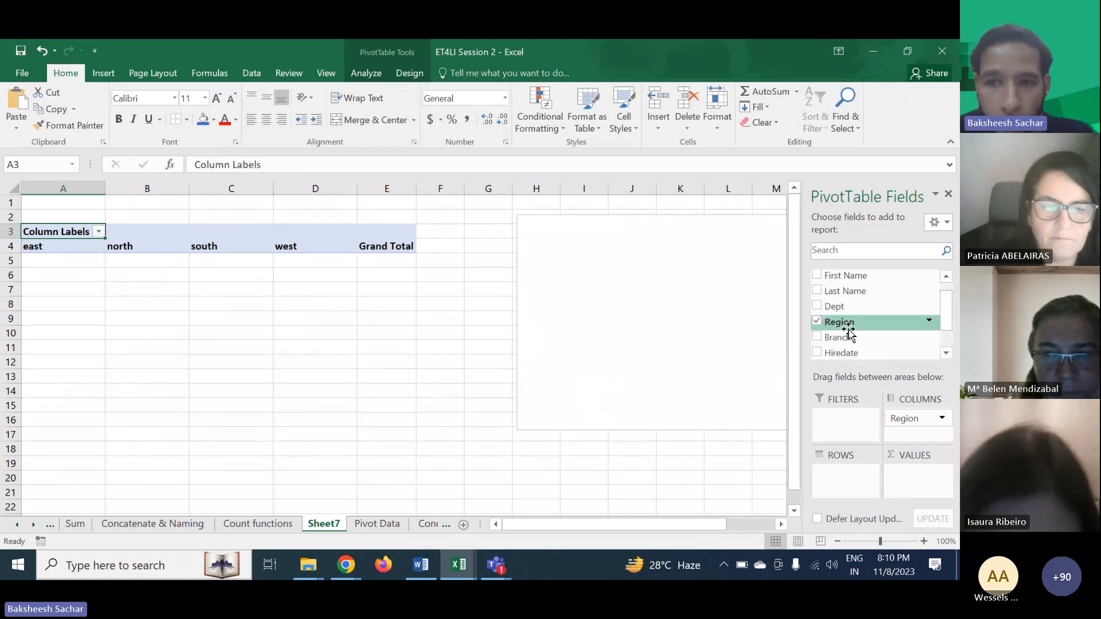
drag(833, 339, 852, 379)
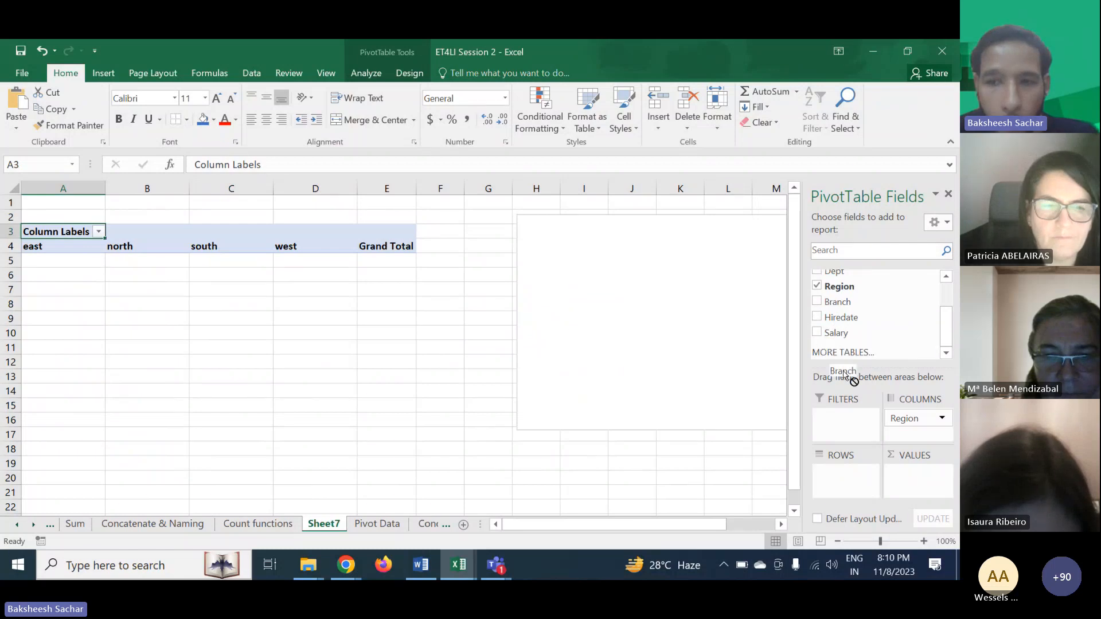
drag(846, 473, 844, 471)
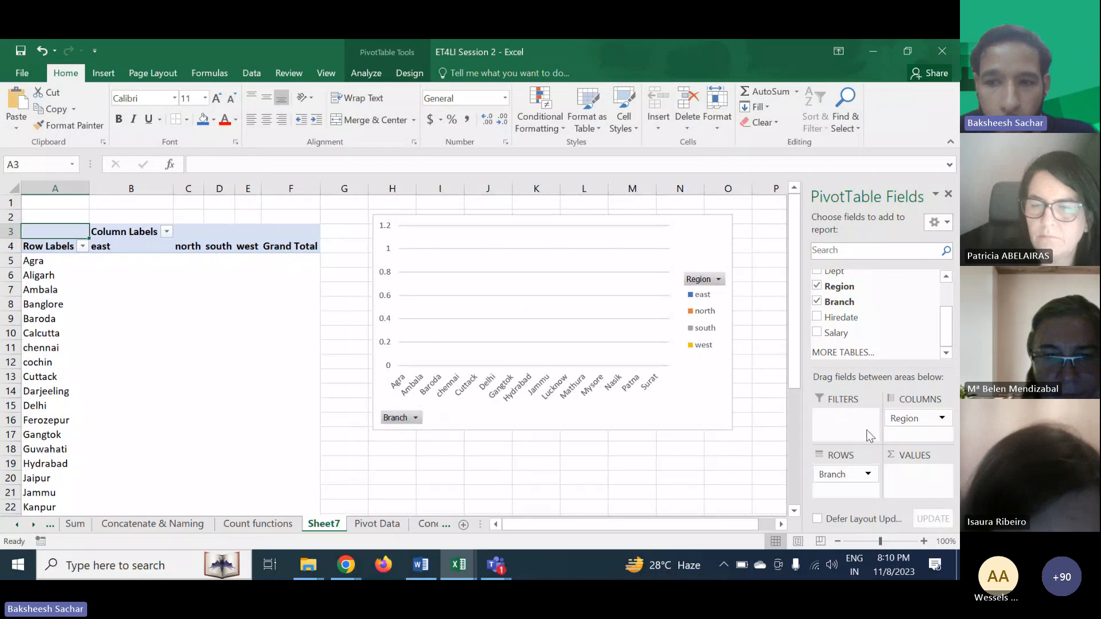
- Try adding First Name and Last Name as row fields, then remove both again
drag(944, 328, 941, 296)
drag(860, 292, 854, 295)
click(817, 292)
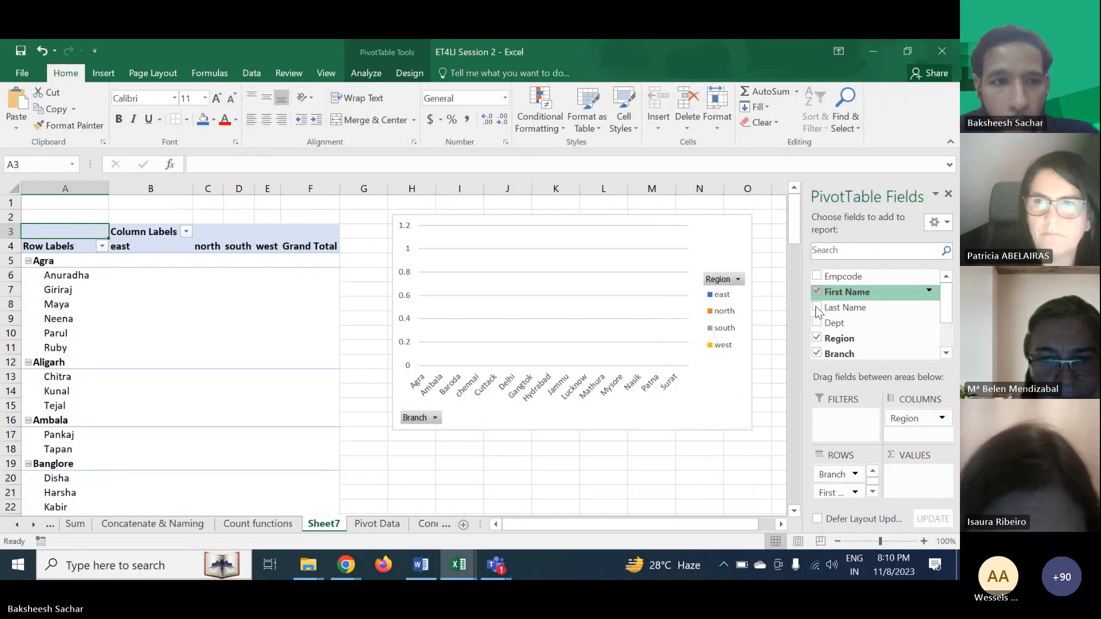
click(817, 308)
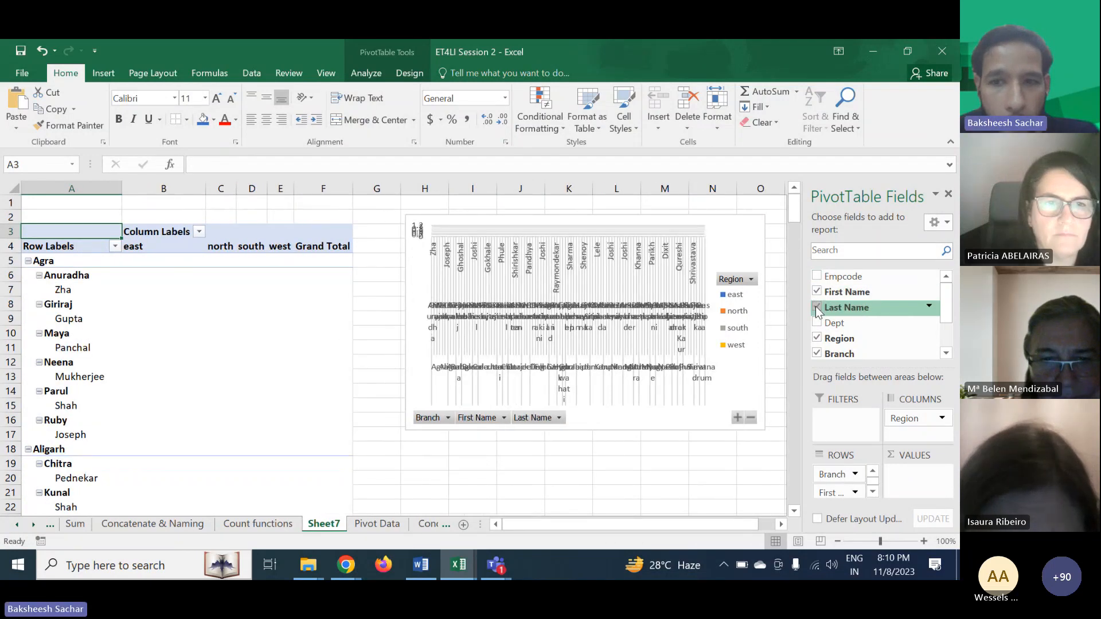
click(817, 308)
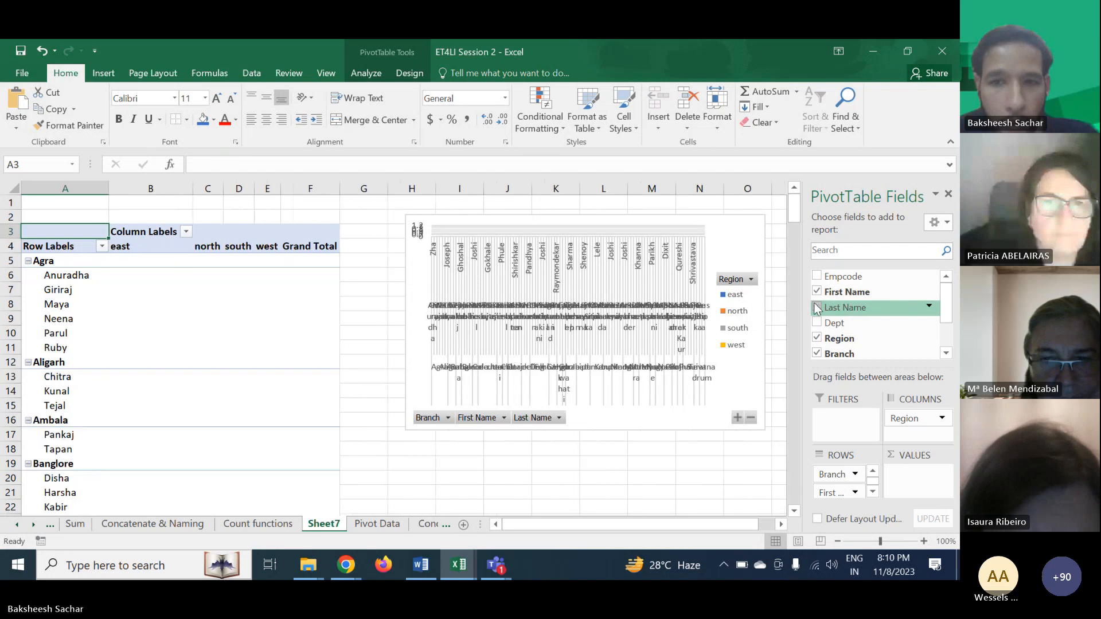
click(816, 291)
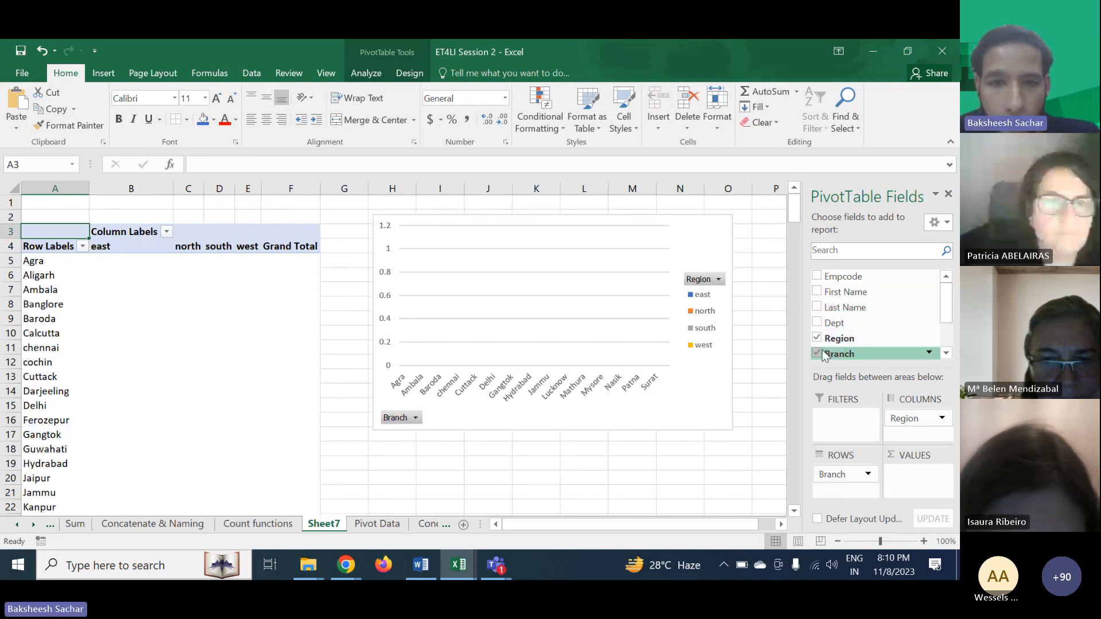
- Add the Salary field to the values area as Sum of Salary
drag(944, 309, 943, 332)
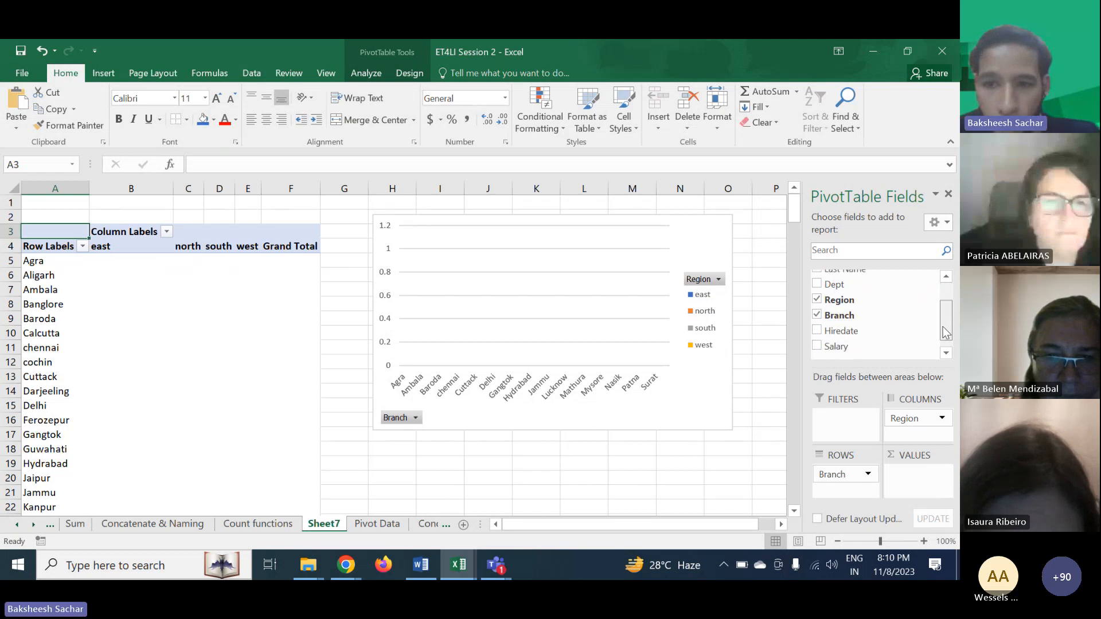
click(816, 334)
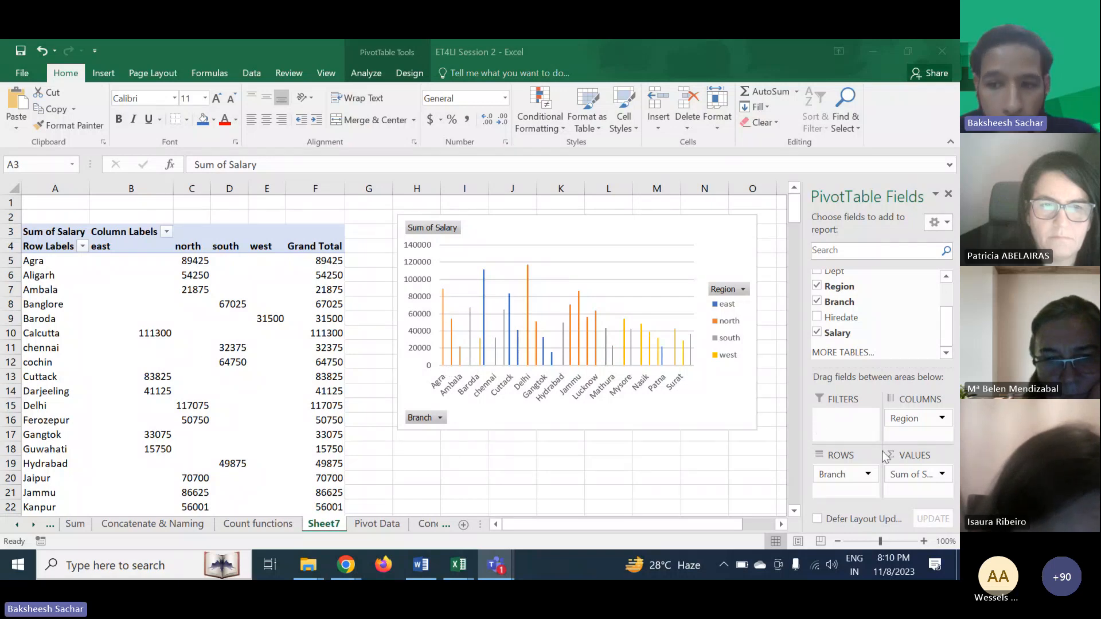
click(942, 475)
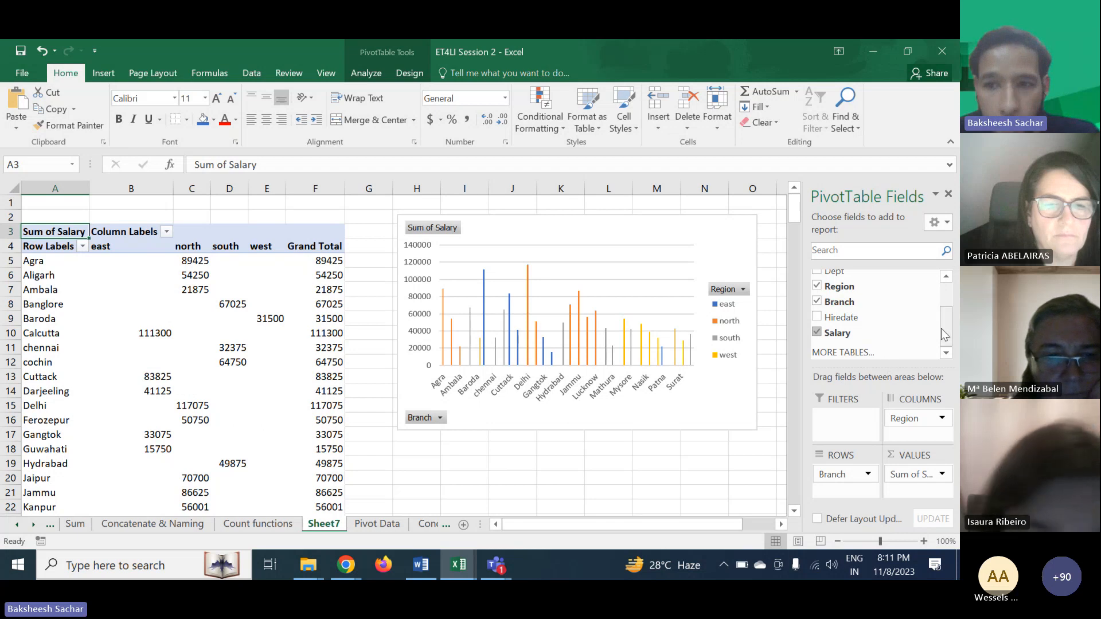
- Add First Name to the rows area beneath Branch
drag(945, 334, 945, 294)
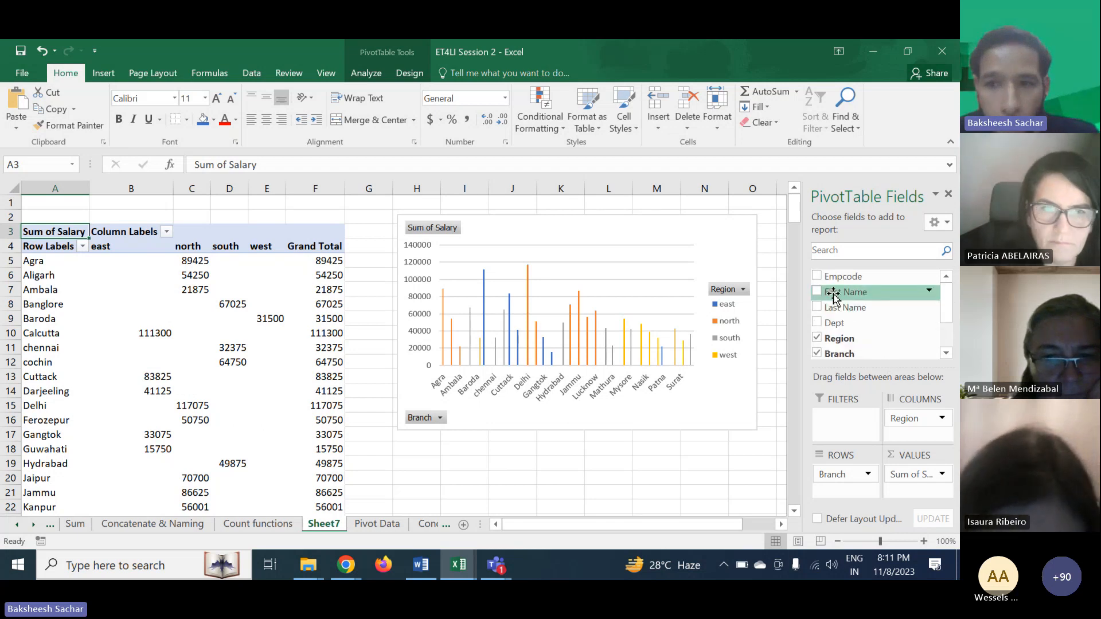
drag(833, 297, 837, 490)
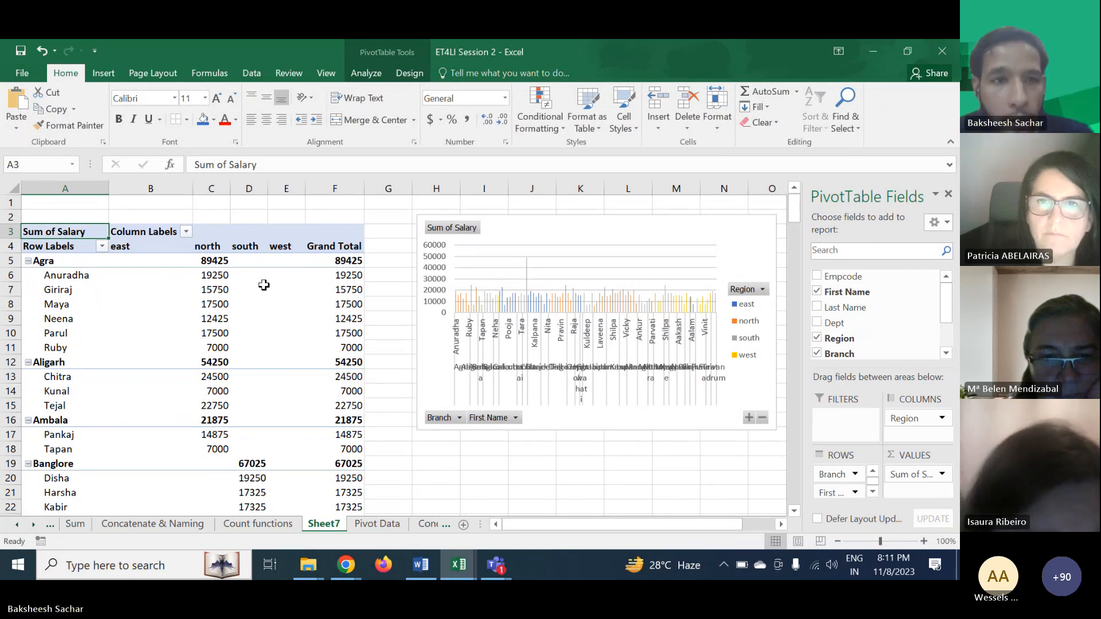
- Scroll through the pivot table to review salaries by branch and employee
mouse_move(214, 274)
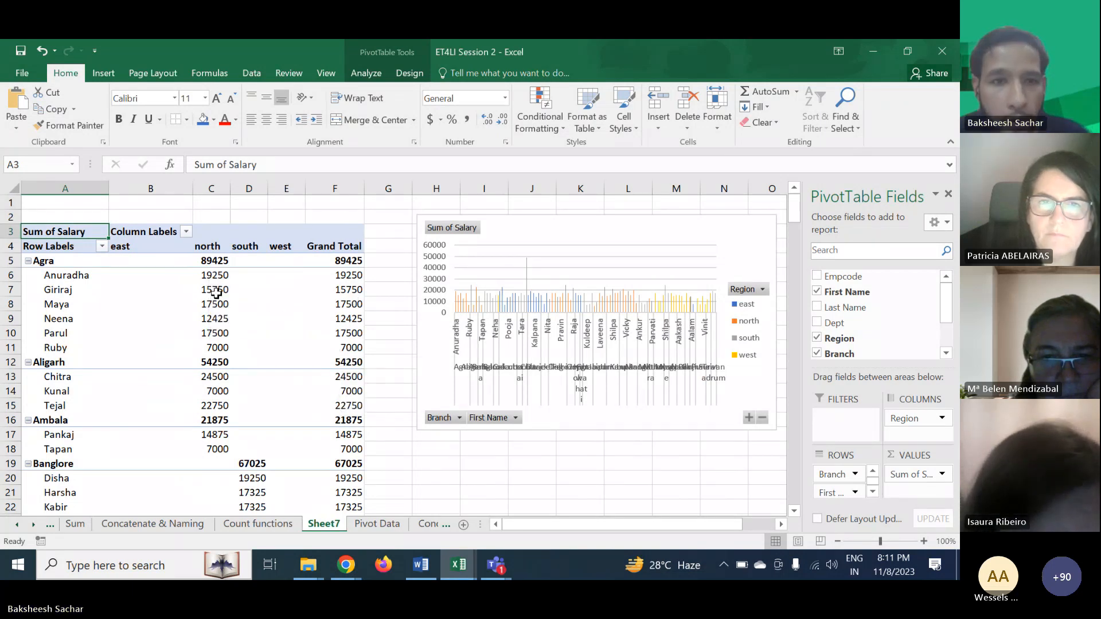
scroll(223, 402, down, 8)
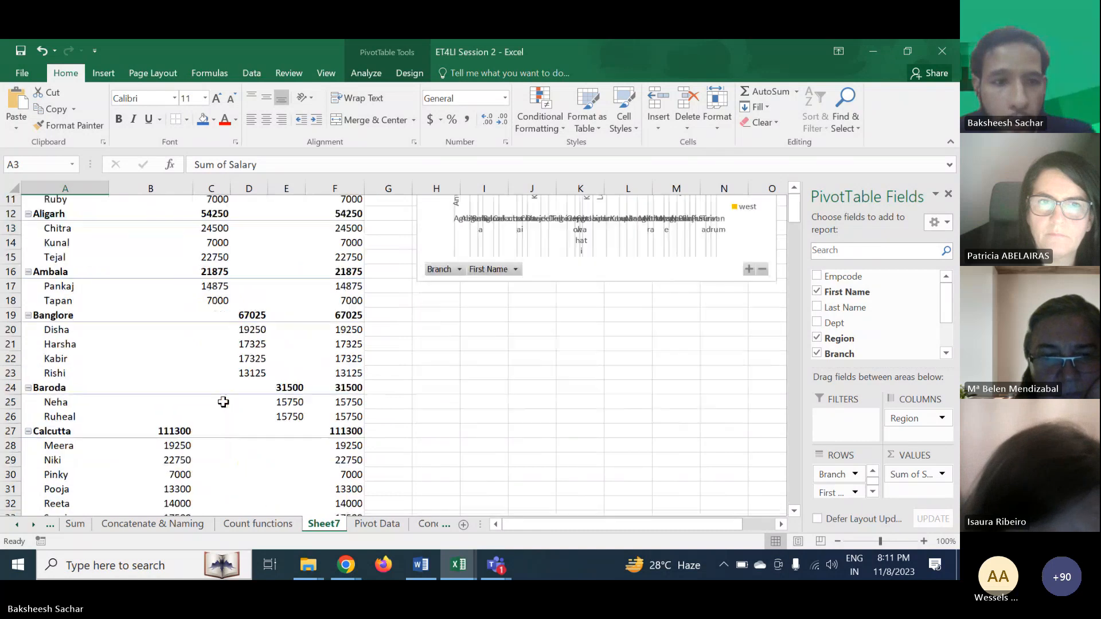
scroll(223, 402, down, 9)
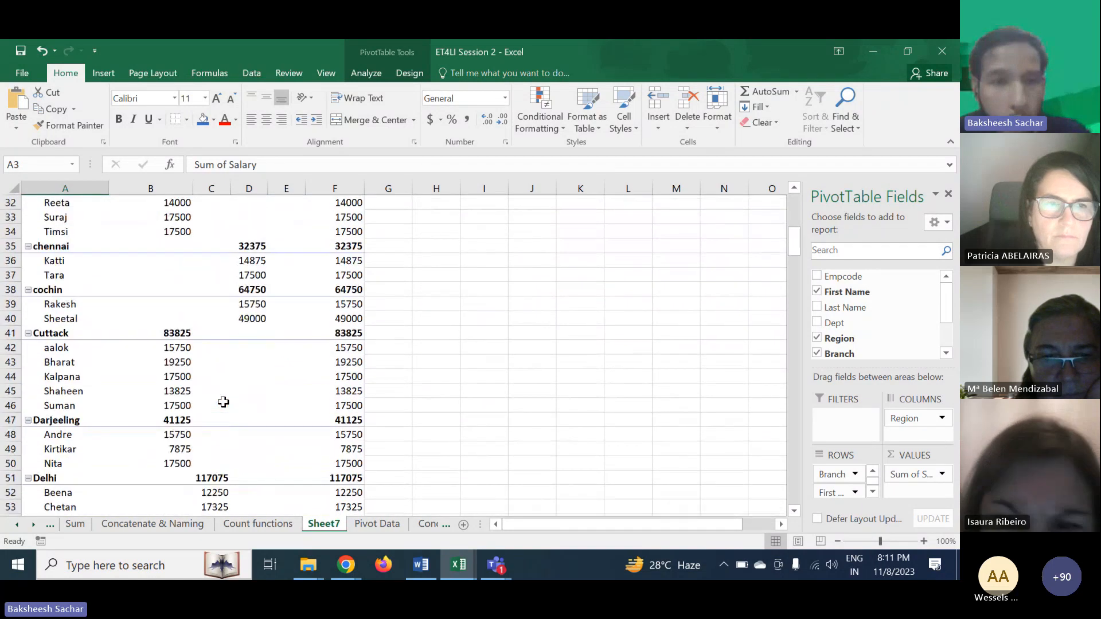
scroll(223, 402, down, 3)
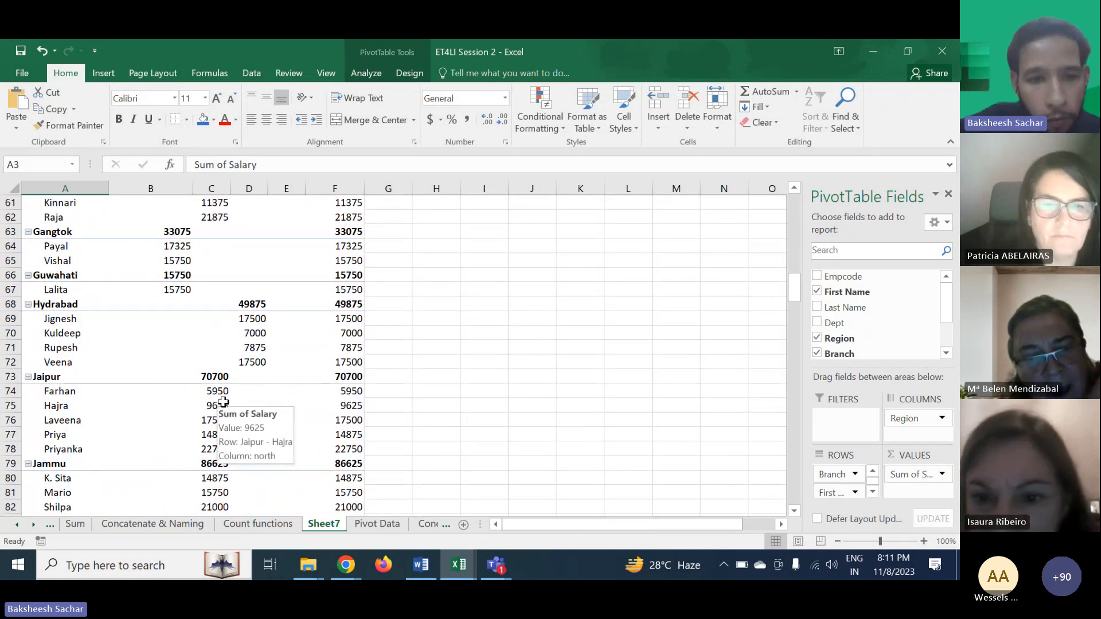
scroll(247, 355, up, 1)
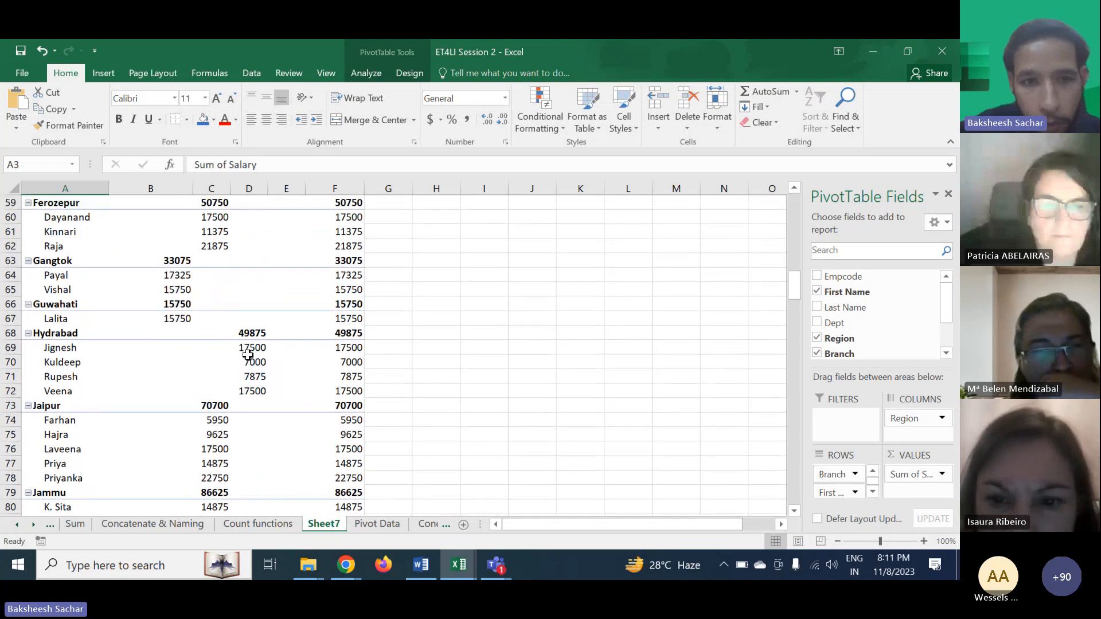
scroll(267, 313, up, 5)
scroll(266, 313, up, 9)
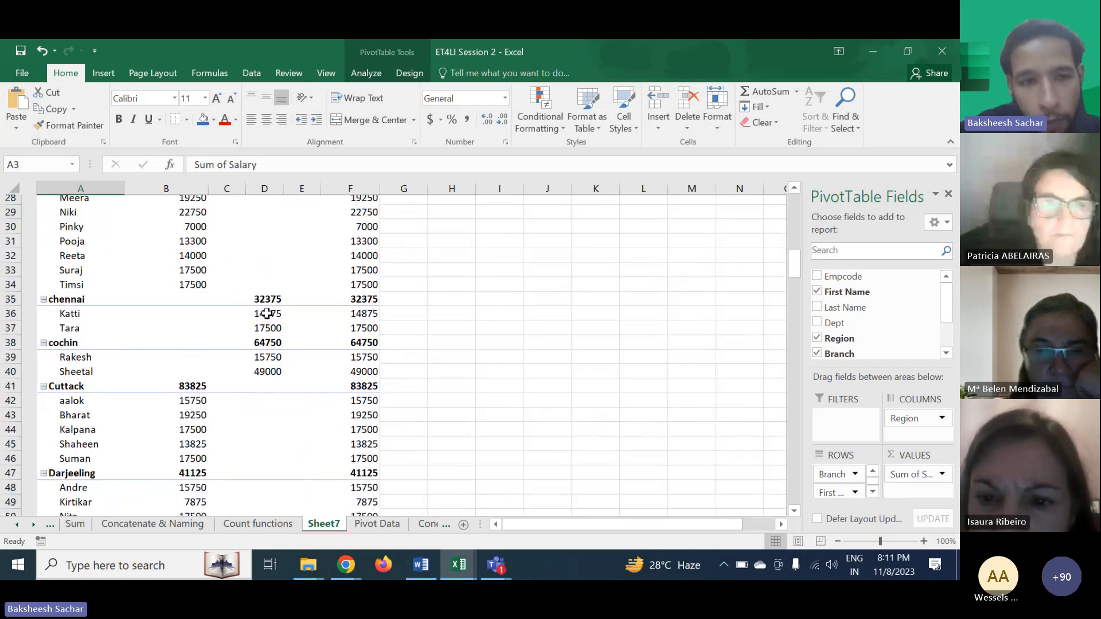
scroll(267, 313, up, 3)
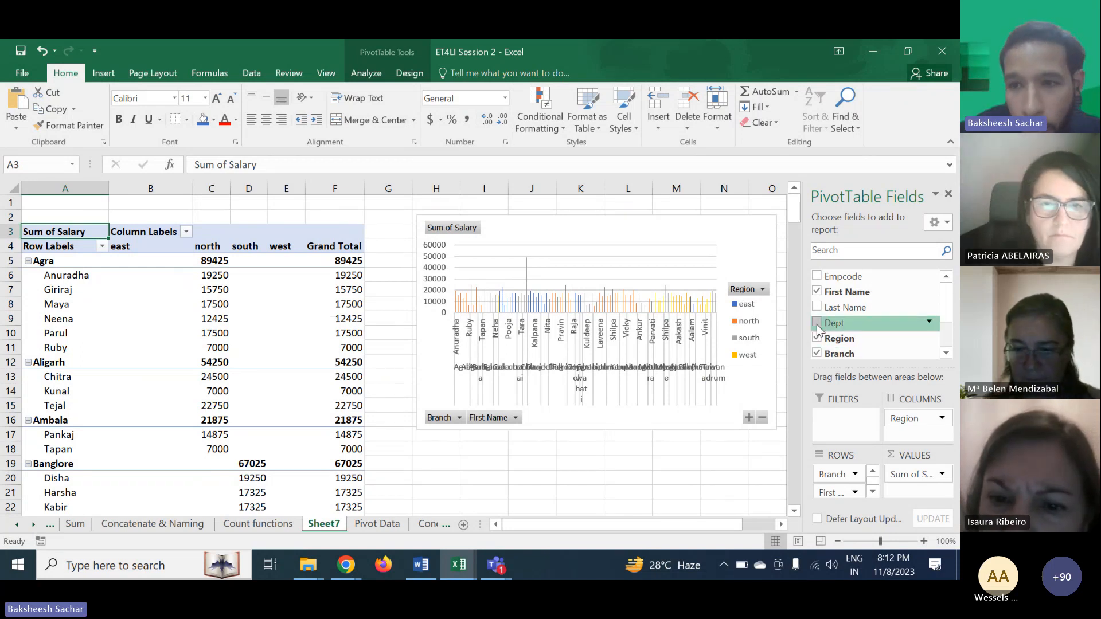
- Add the Dept field to the columns area beneath Region
drag(816, 326, 908, 431)
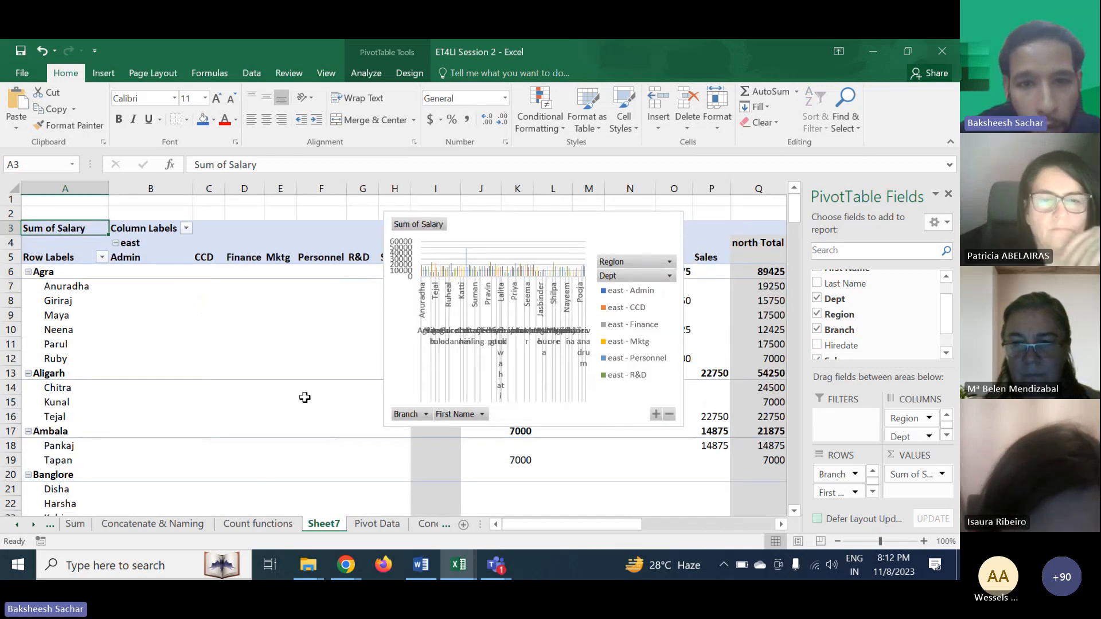
scroll(304, 397, down, 1)
scroll(305, 397, right, 2)
scroll(304, 397, up, 1)
scroll(305, 397, left, 2)
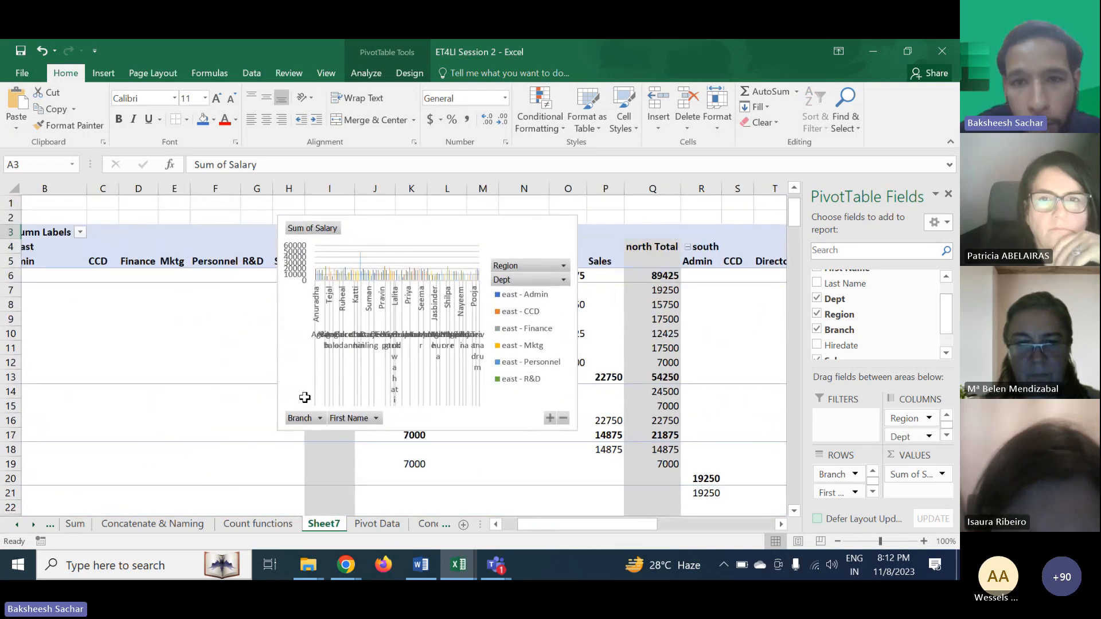
scroll(304, 397, right, 2)
- Move the PivotChart further right, away from the expanded table
click(343, 233)
drag(343, 233, 777, 250)
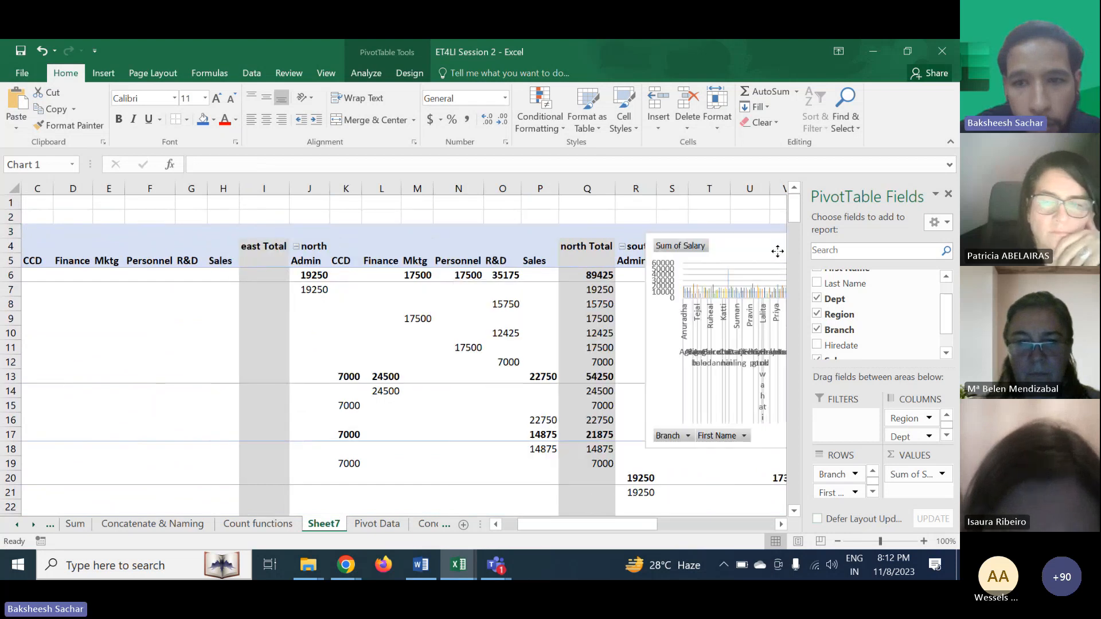
scroll(358, 351, right, 2)
scroll(358, 351, right, 3)
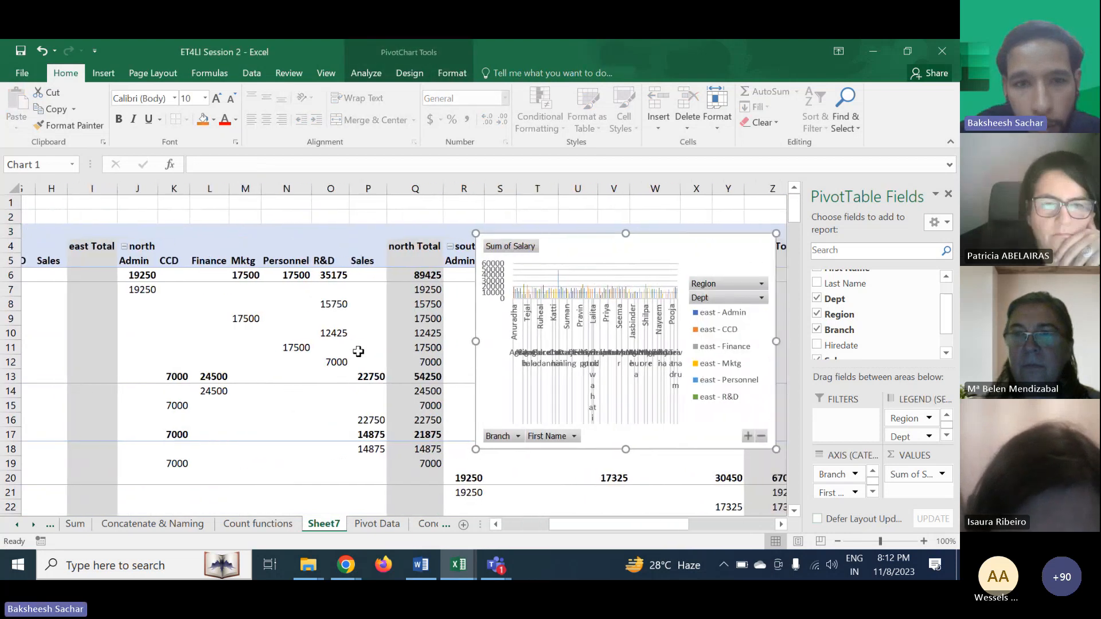
scroll(358, 351, left, 6)
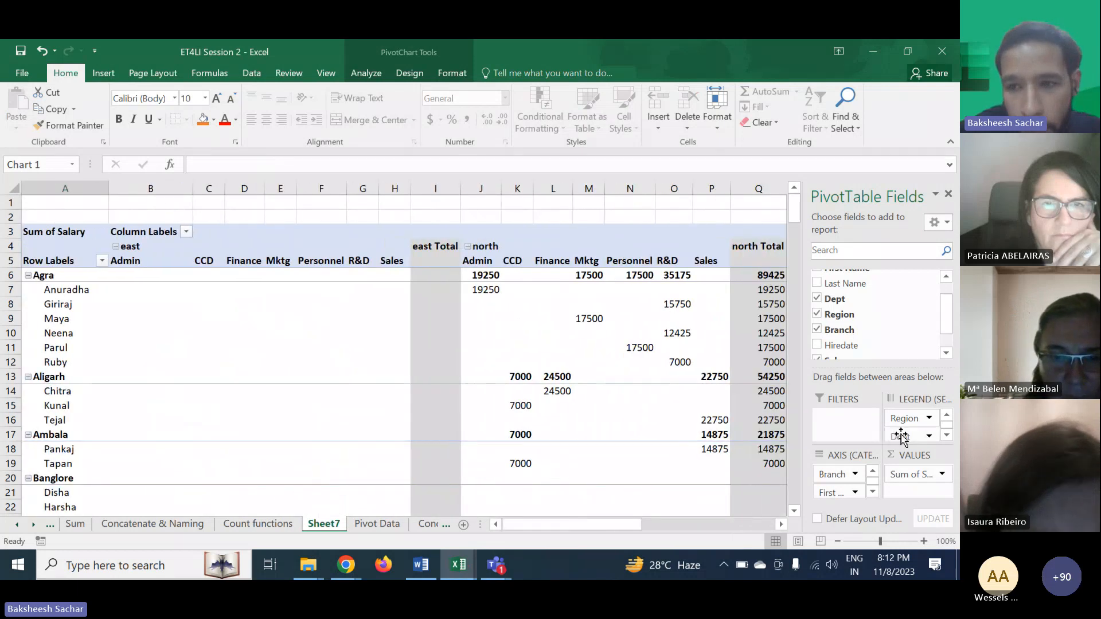
- Move the Dept field from the columns area into the filters area
drag(902, 437, 856, 424)
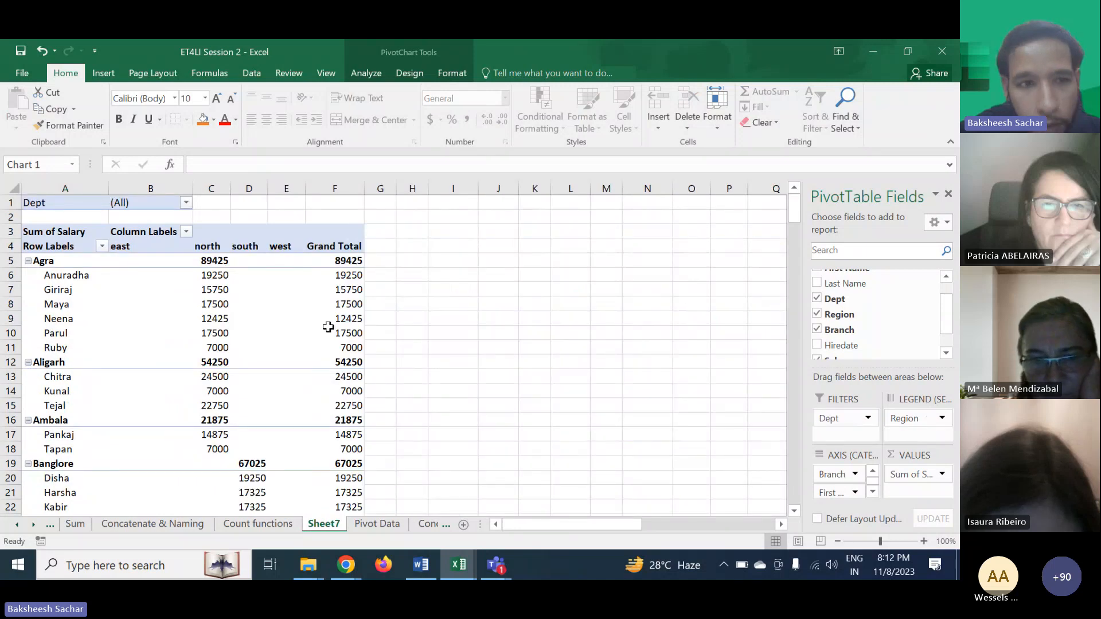
scroll(328, 327, down, 1)
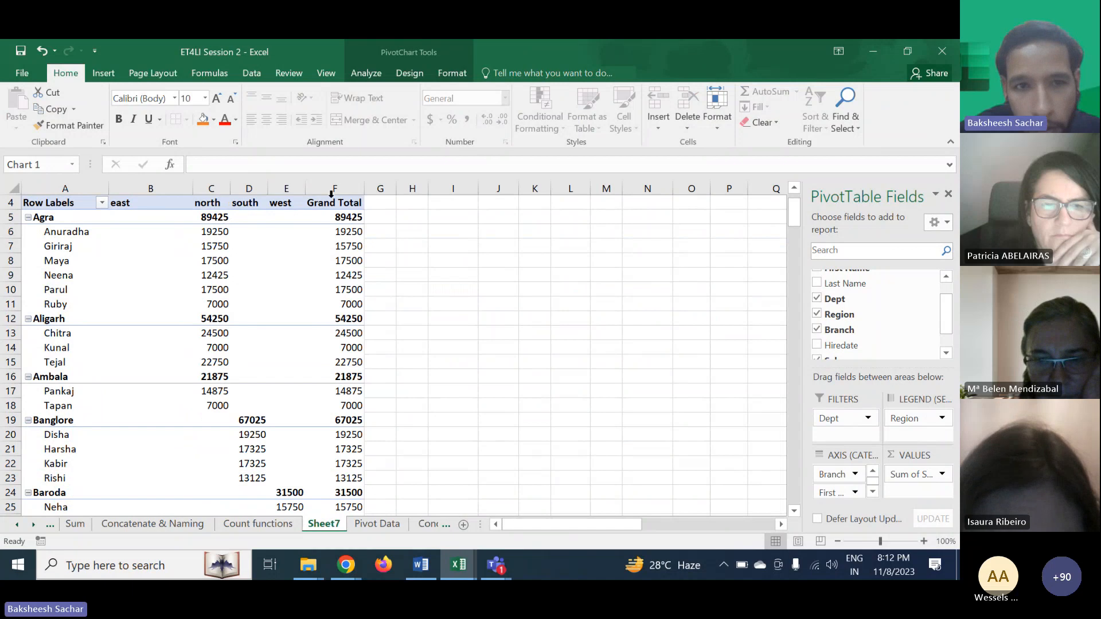
scroll(348, 301, down, 11)
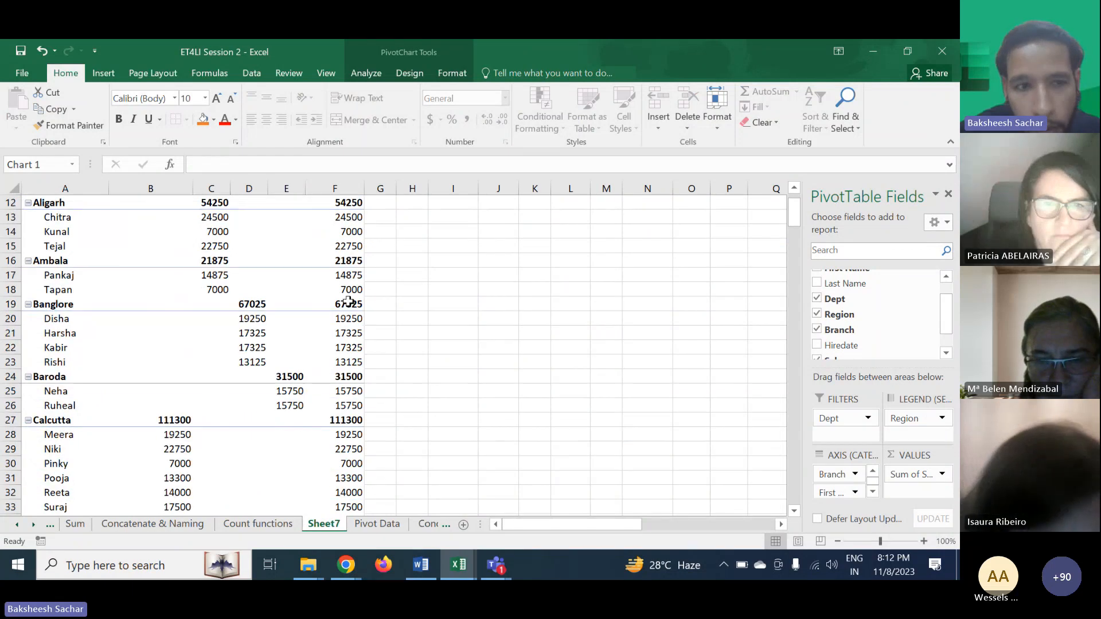
- Scroll through the pivot table filtered by Dept to review every branch's salaries by region
scroll(348, 302, down, 14)
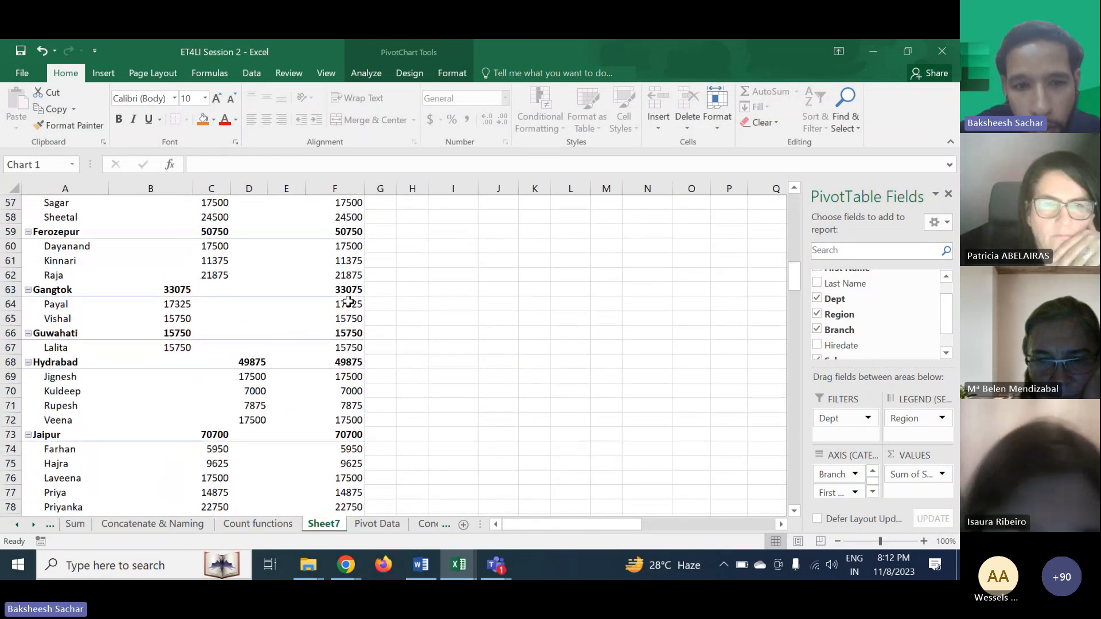
scroll(348, 301, down, 5)
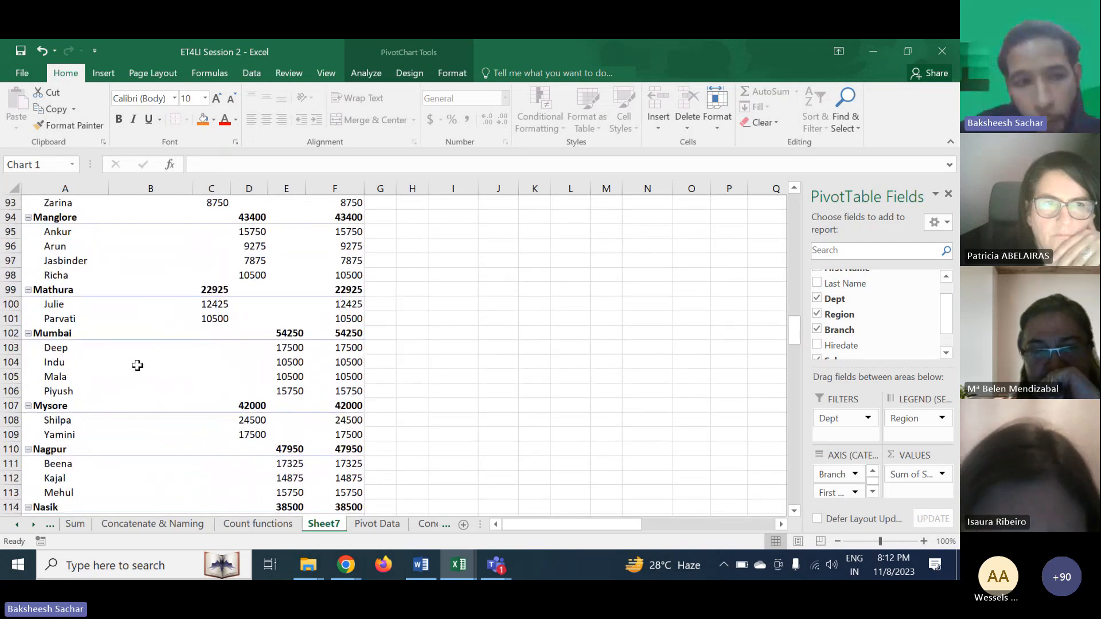
click(27, 334)
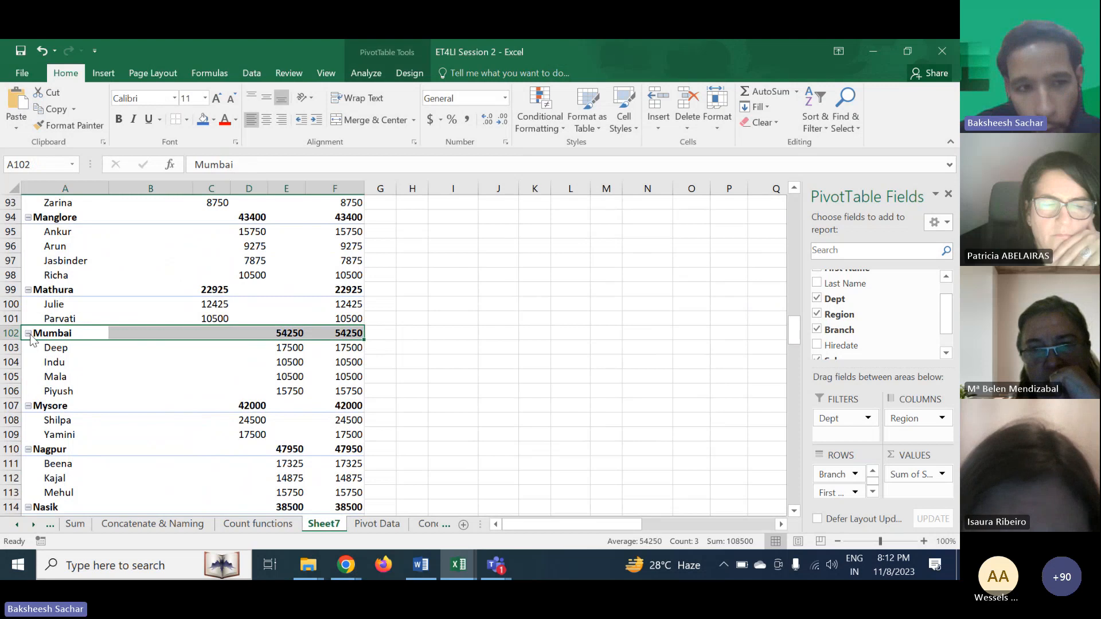
click(27, 333)
click(27, 333)
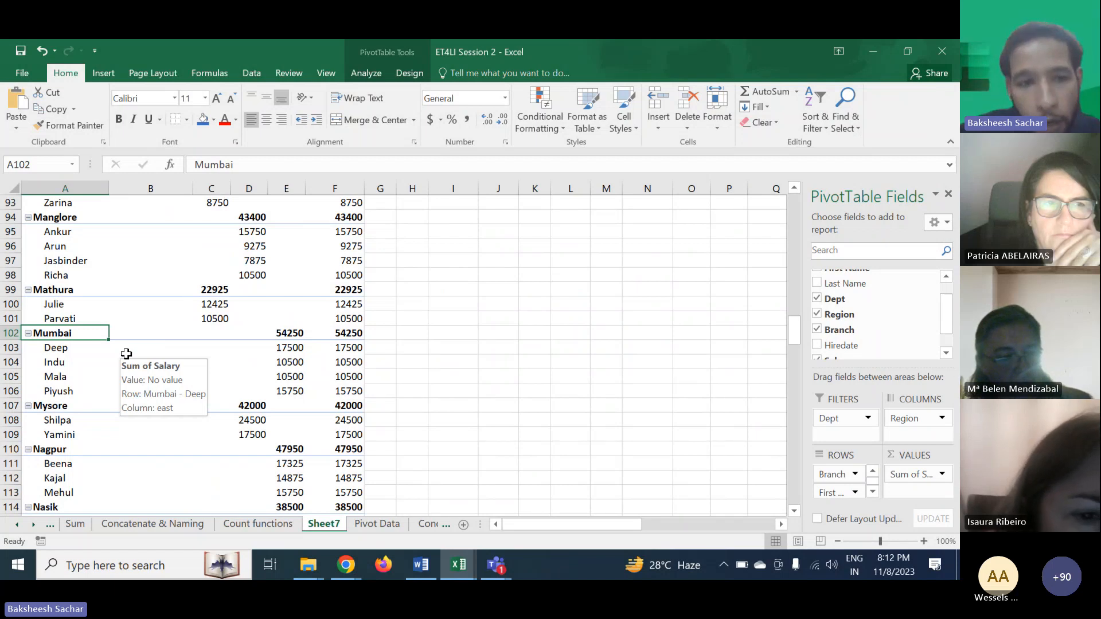
scroll(223, 420, down, 2)
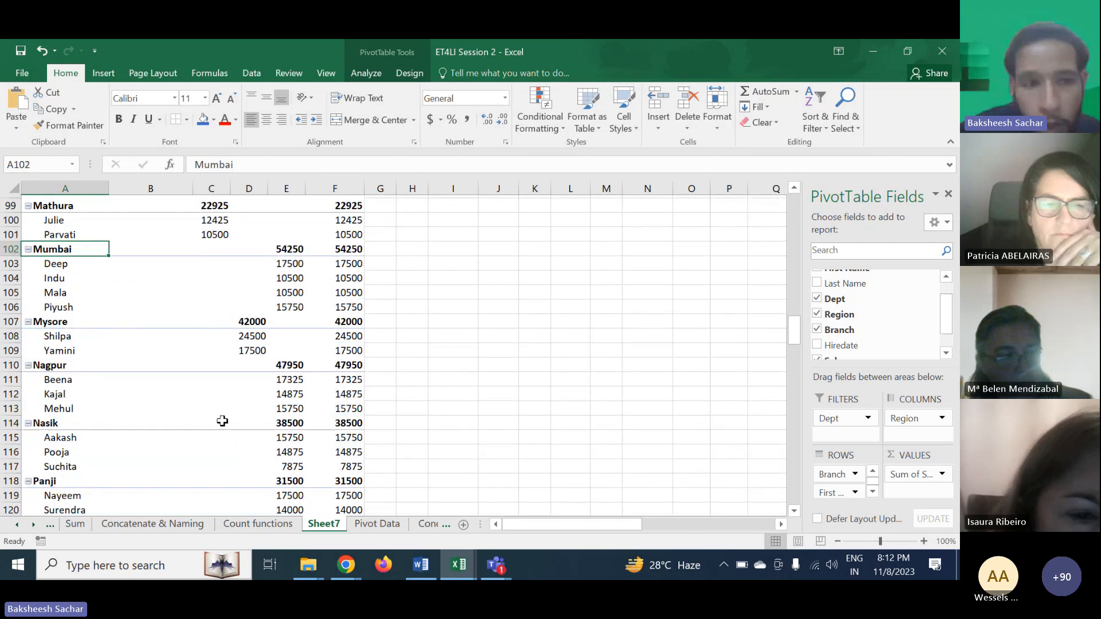
scroll(222, 421, down, 6)
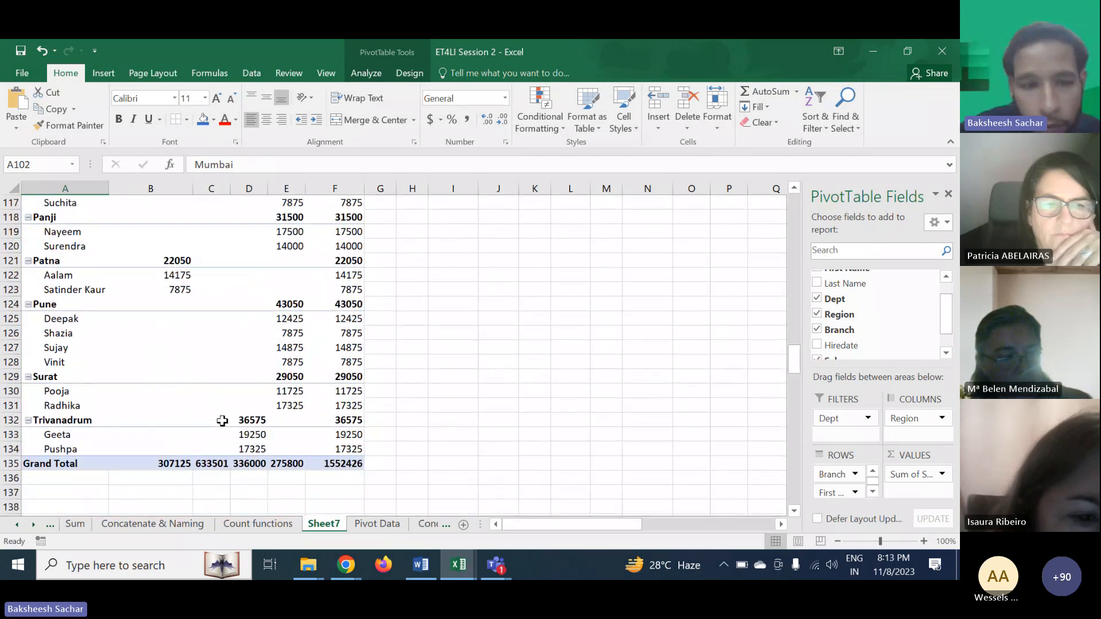
scroll(372, 436, up, 9)
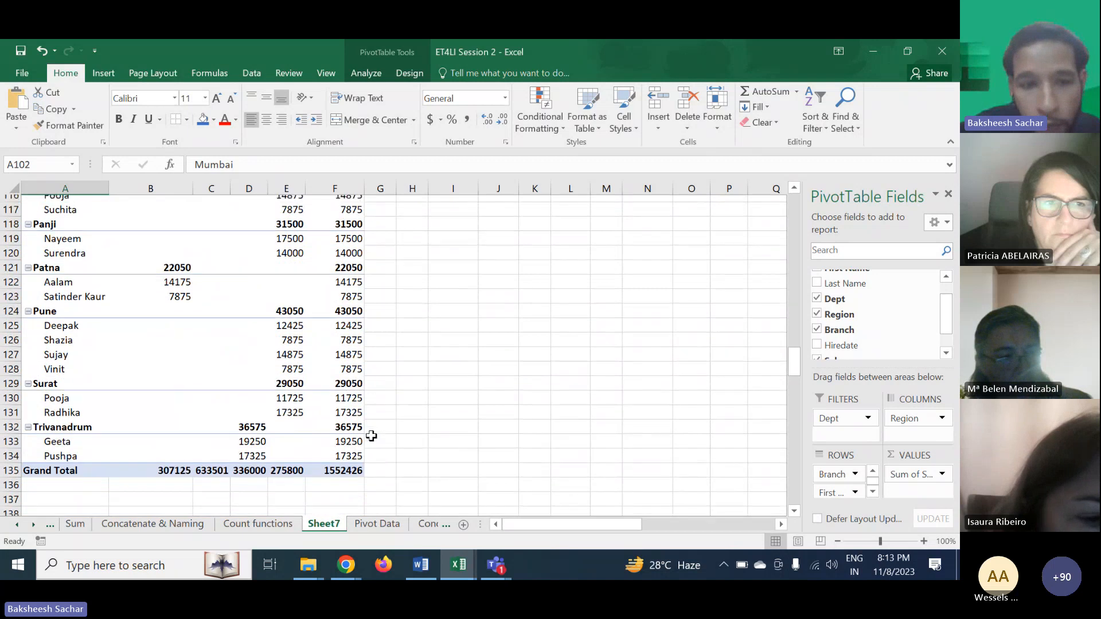
scroll(372, 437, up, 11)
scroll(371, 436, up, 19)
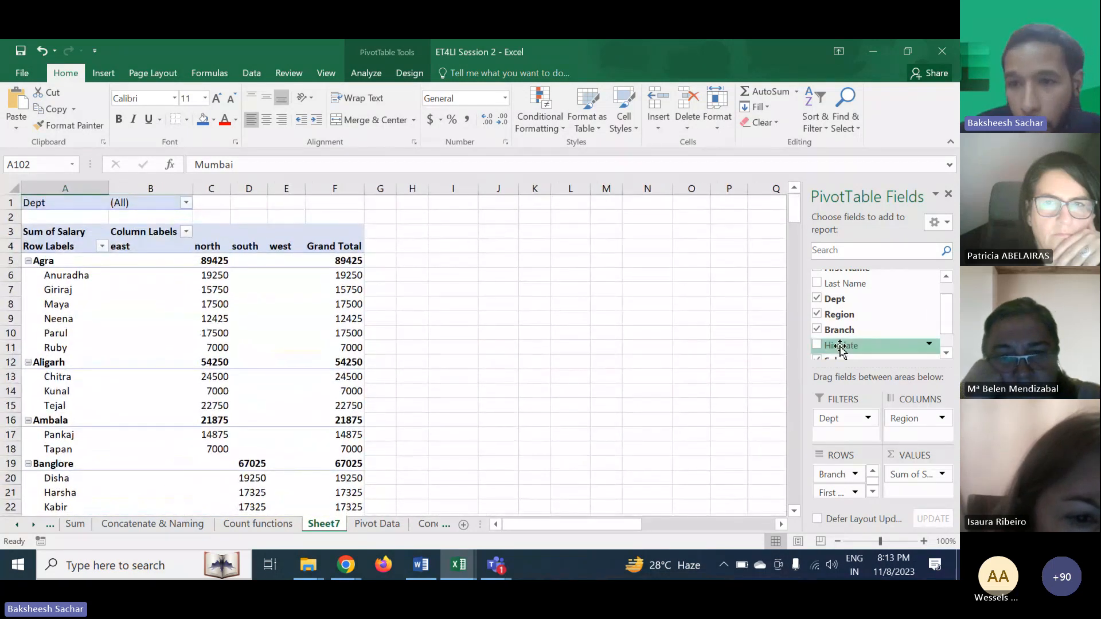
drag(943, 311, 943, 297)
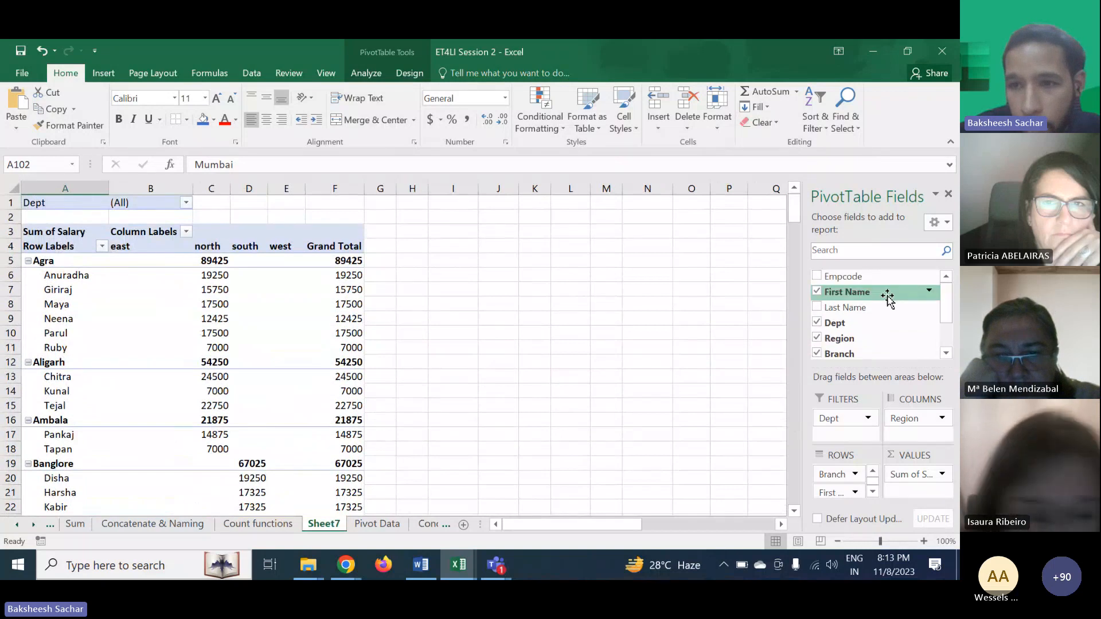
click(817, 308)
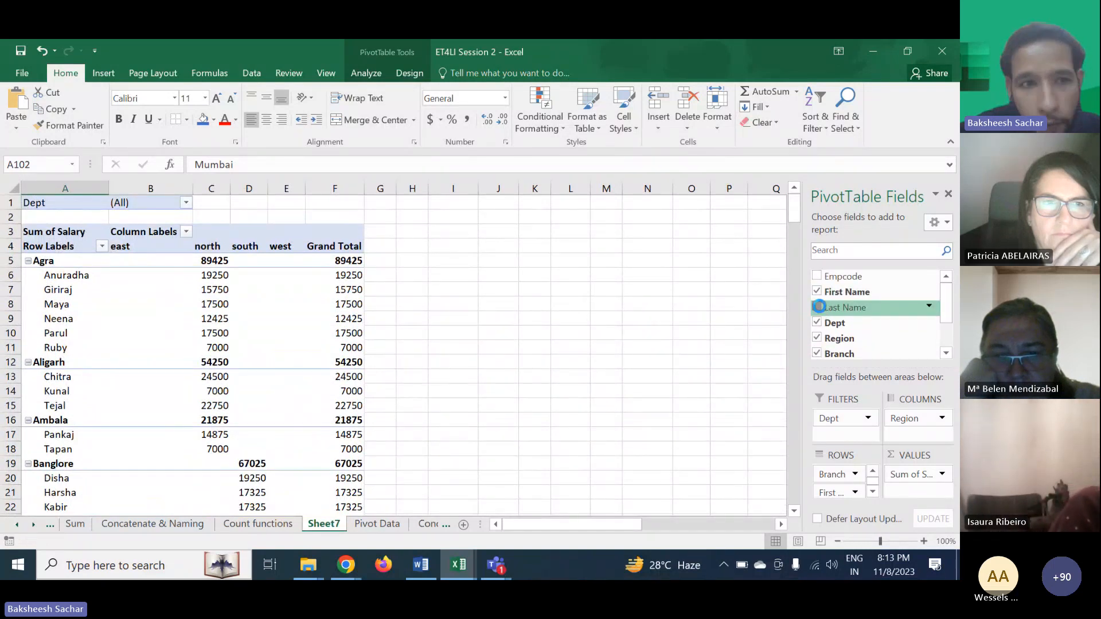
click(842, 308)
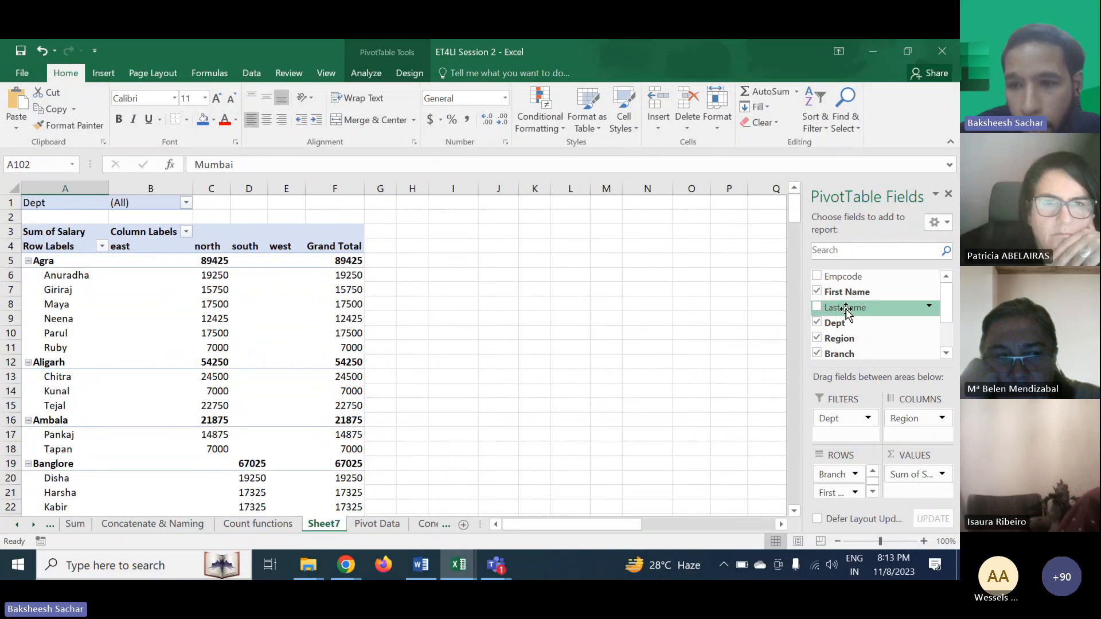
drag(846, 310, 842, 492)
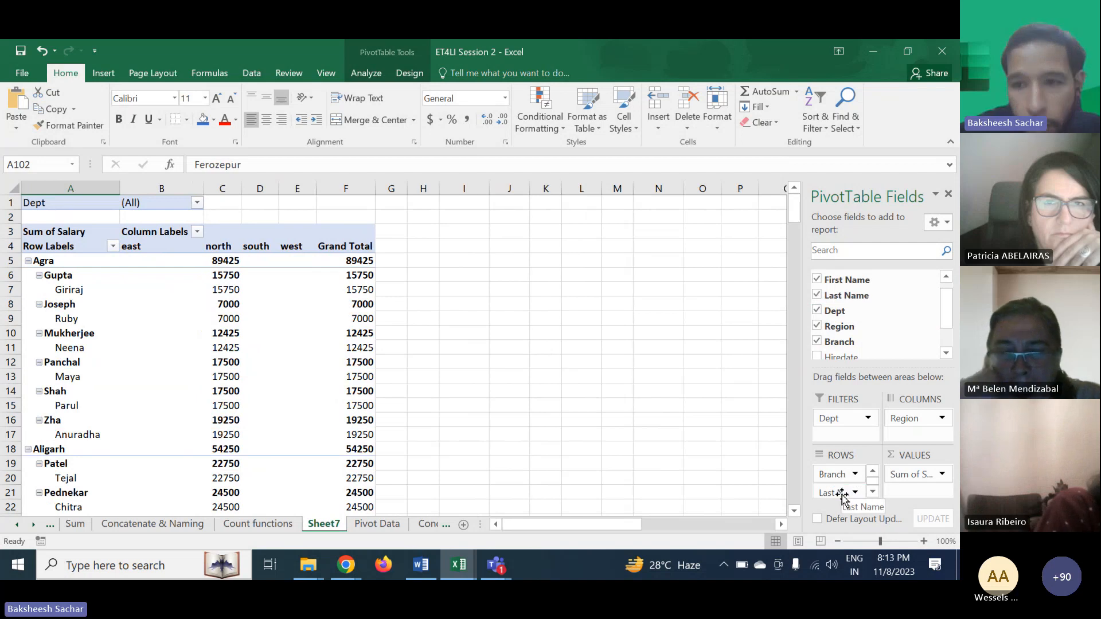
drag(842, 496, 868, 328)
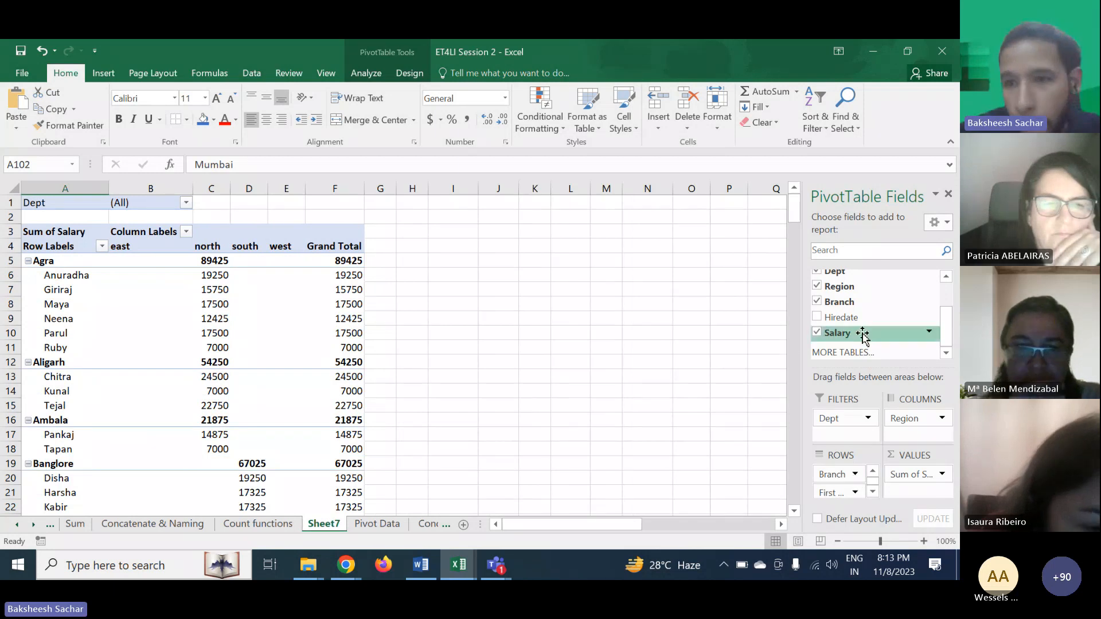
- Add the Hiredate field to the pivot rows to break employee salaries down by hire year
click(818, 318)
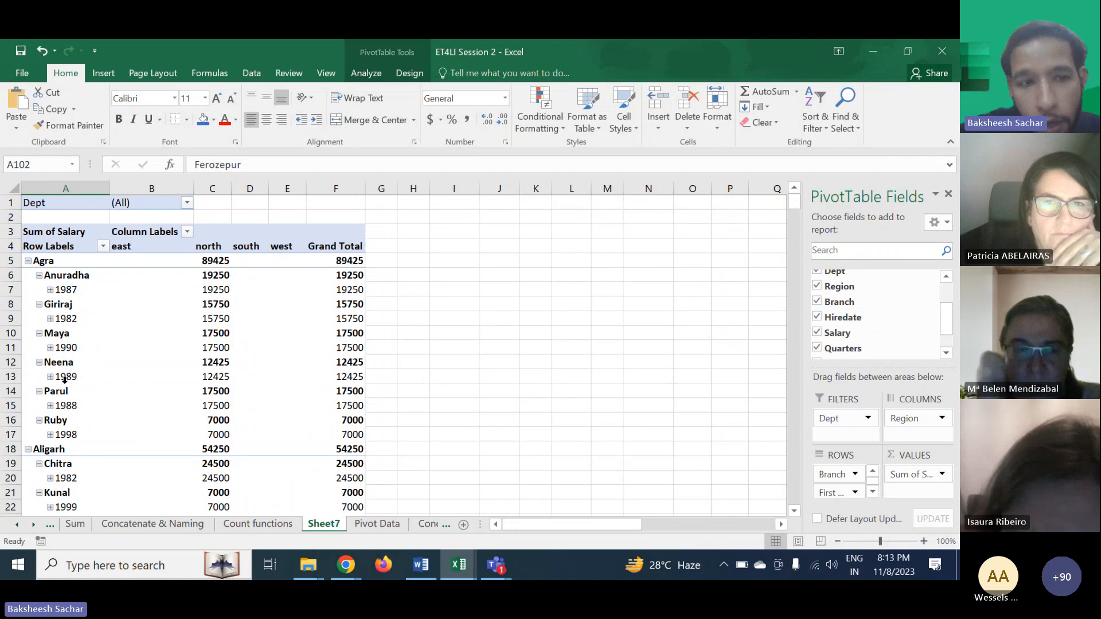
scroll(120, 427, down, 5)
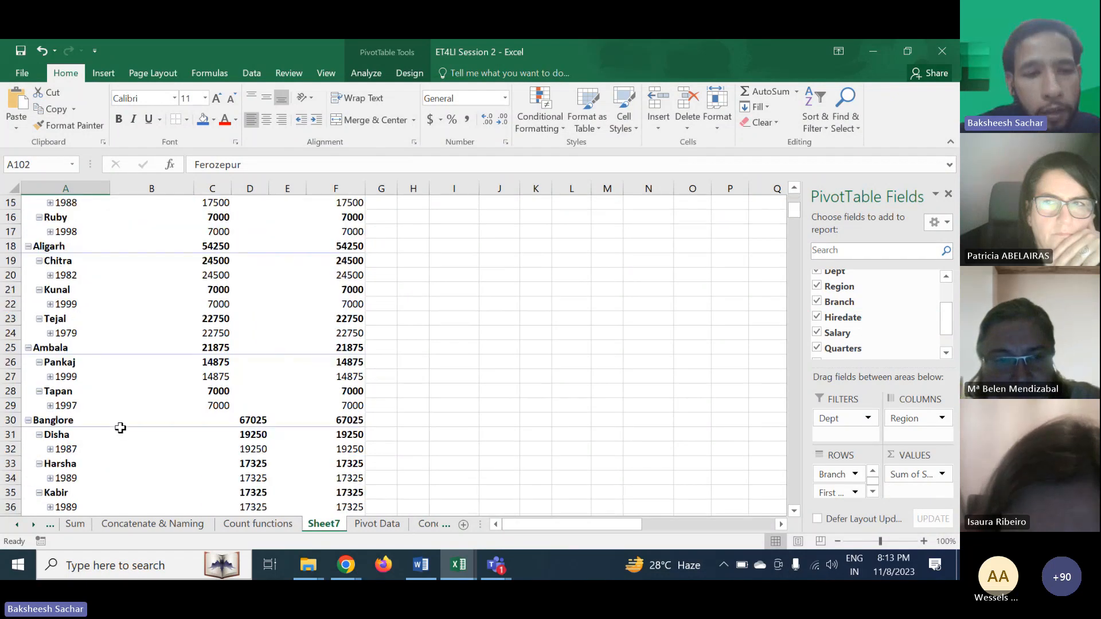
scroll(120, 428, down, 6)
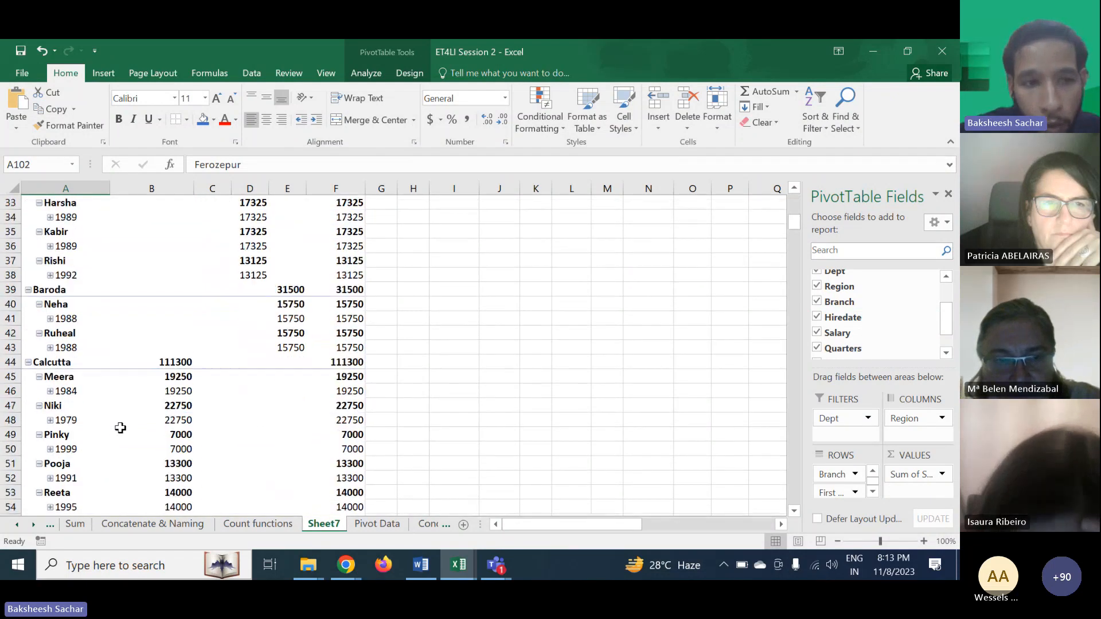
mouse_move(120, 427)
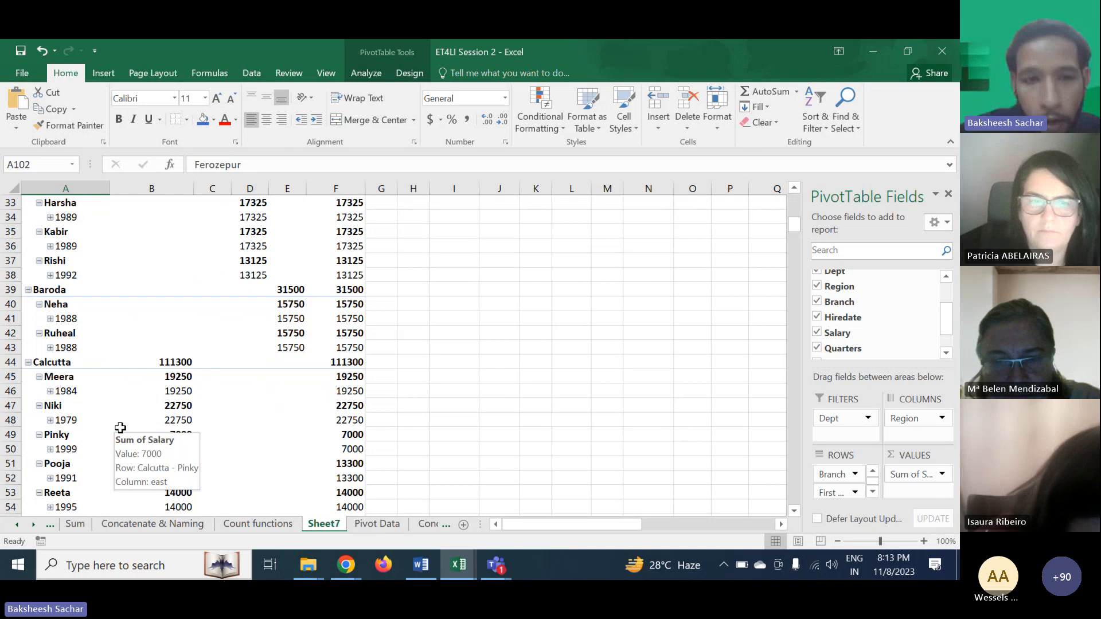
scroll(227, 366, up, 11)
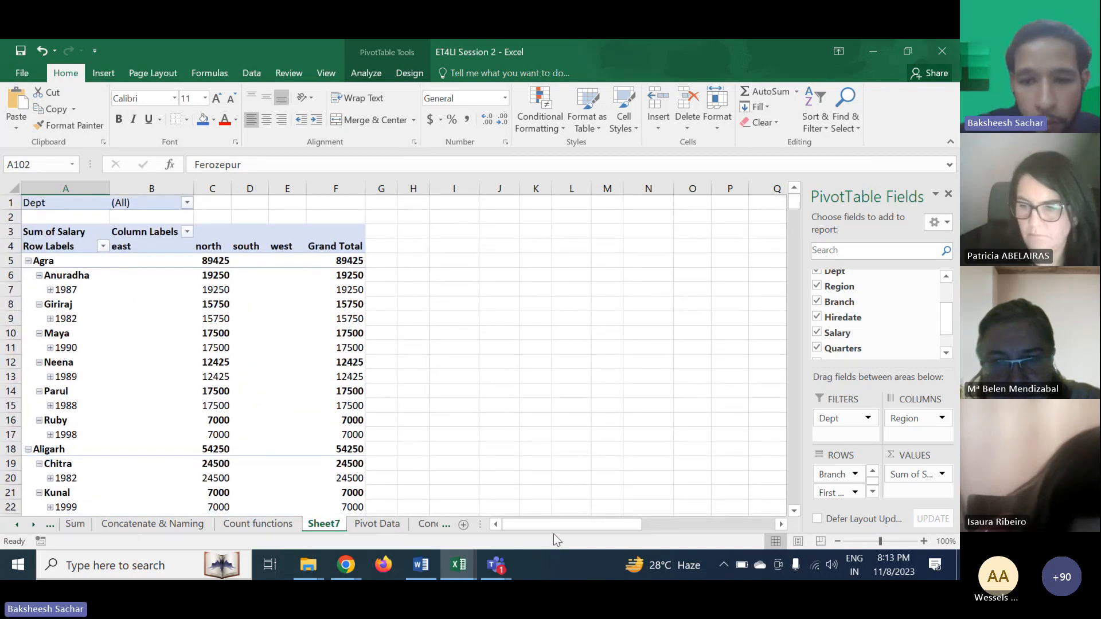
drag(554, 530, 676, 512)
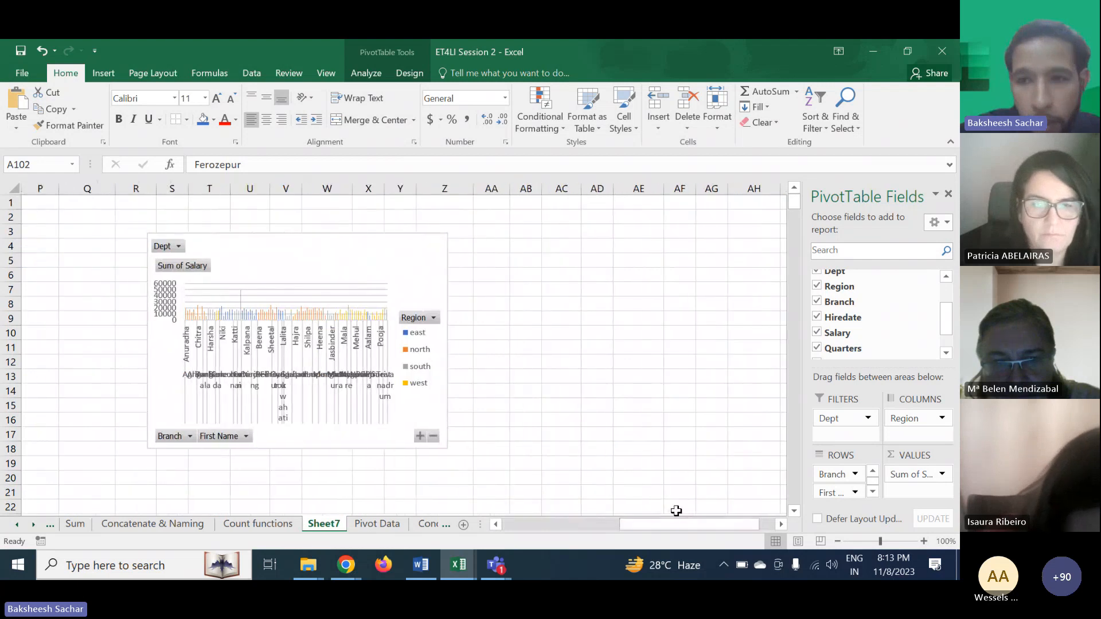
- Remove the Branch and Hiredate fields from the pivot rows
click(818, 318)
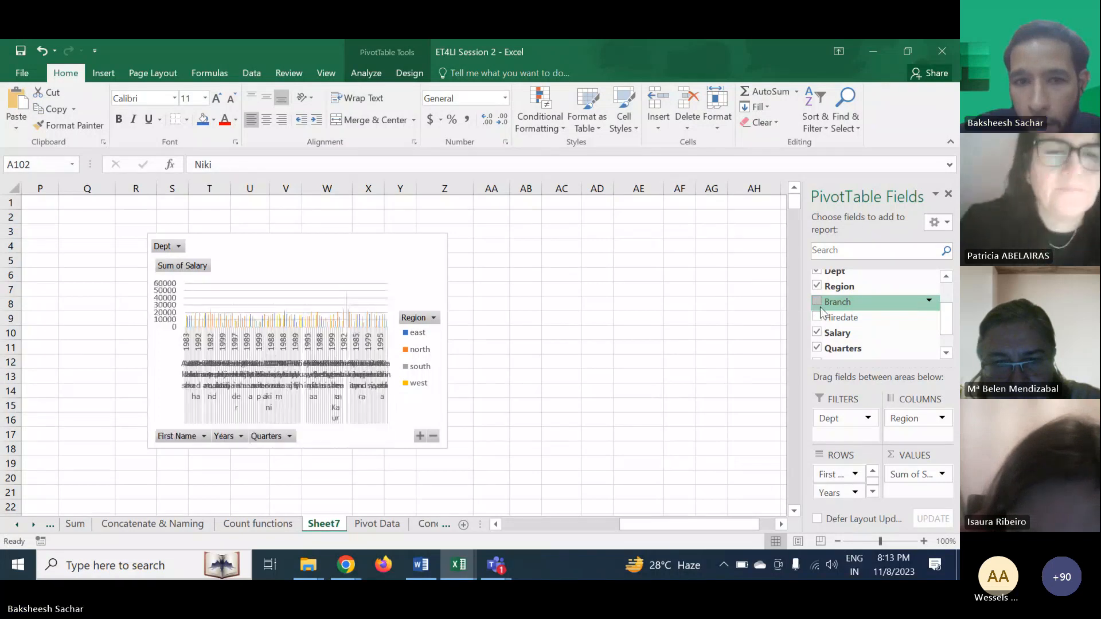
click(817, 348)
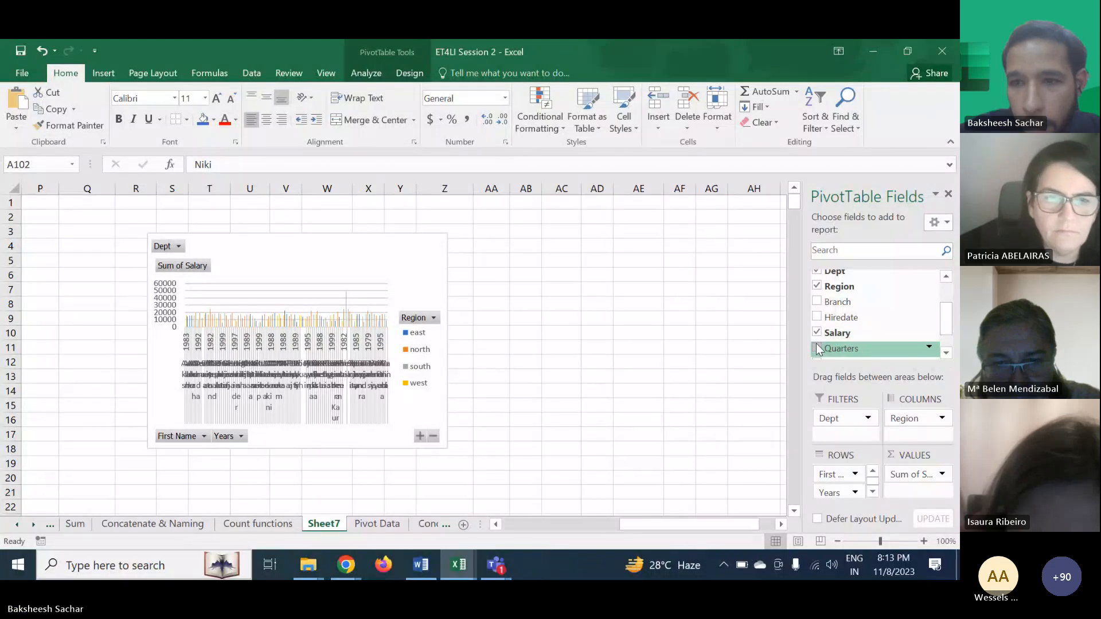
click(817, 333)
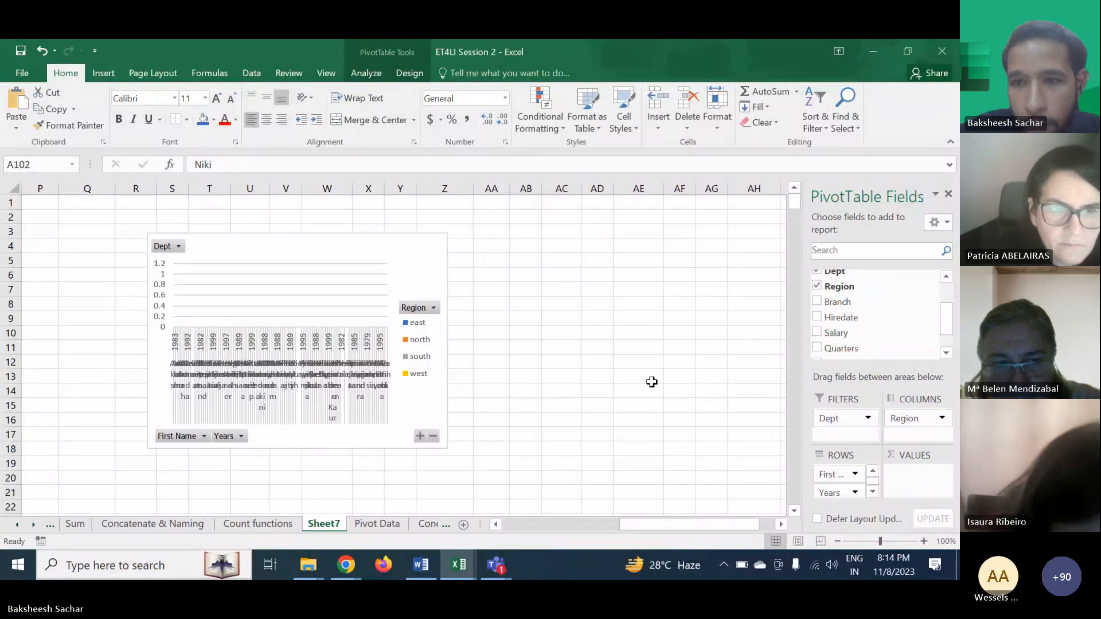
scroll(652, 382, left, 5)
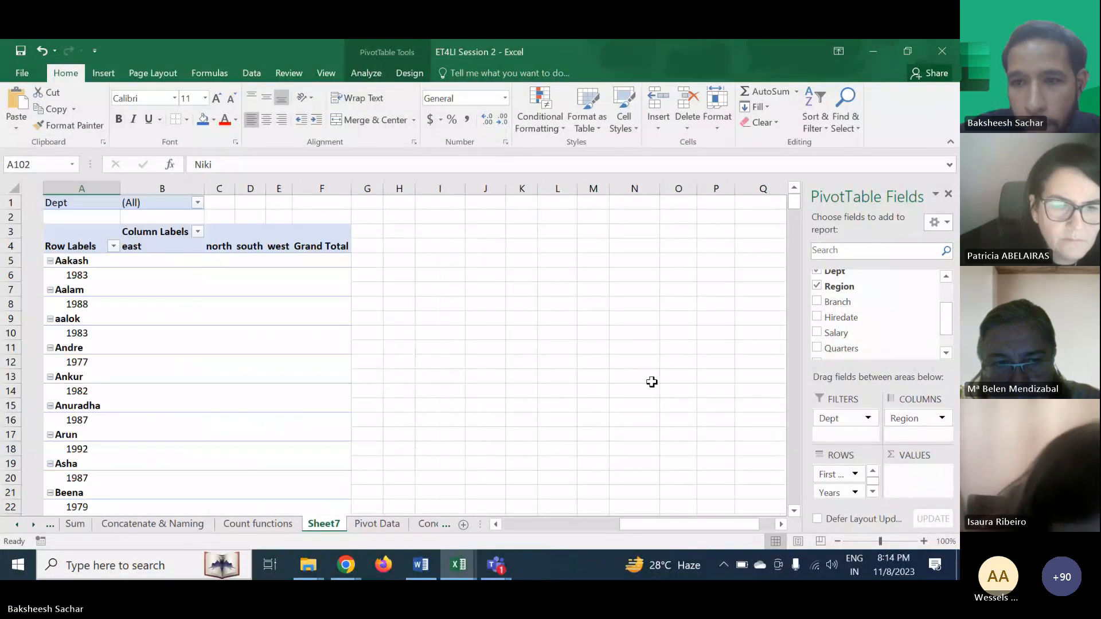
click(817, 333)
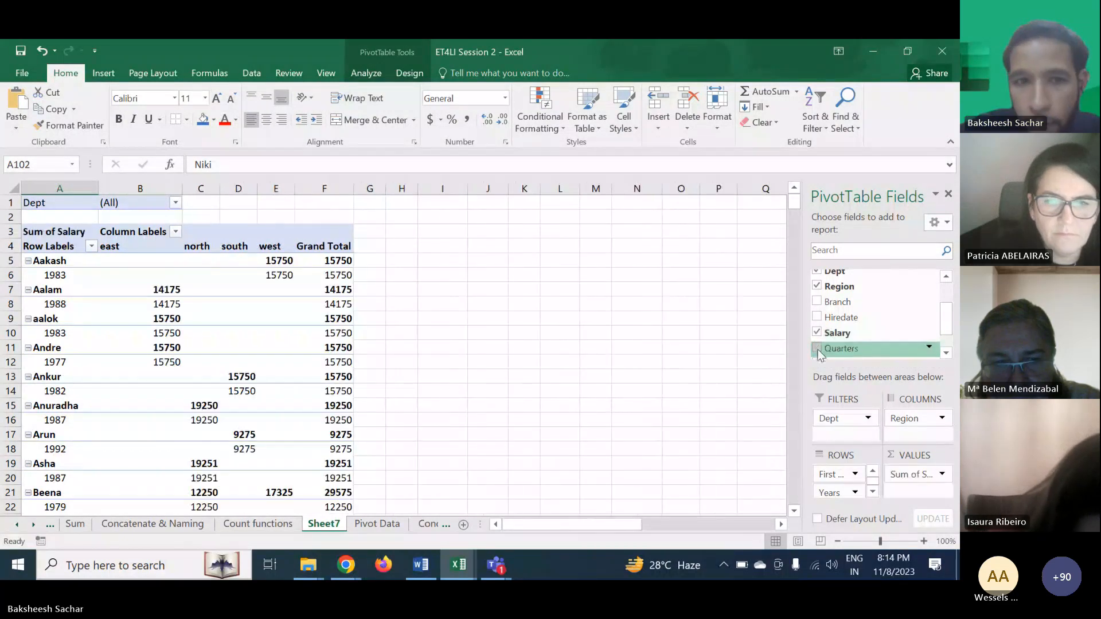
click(818, 349)
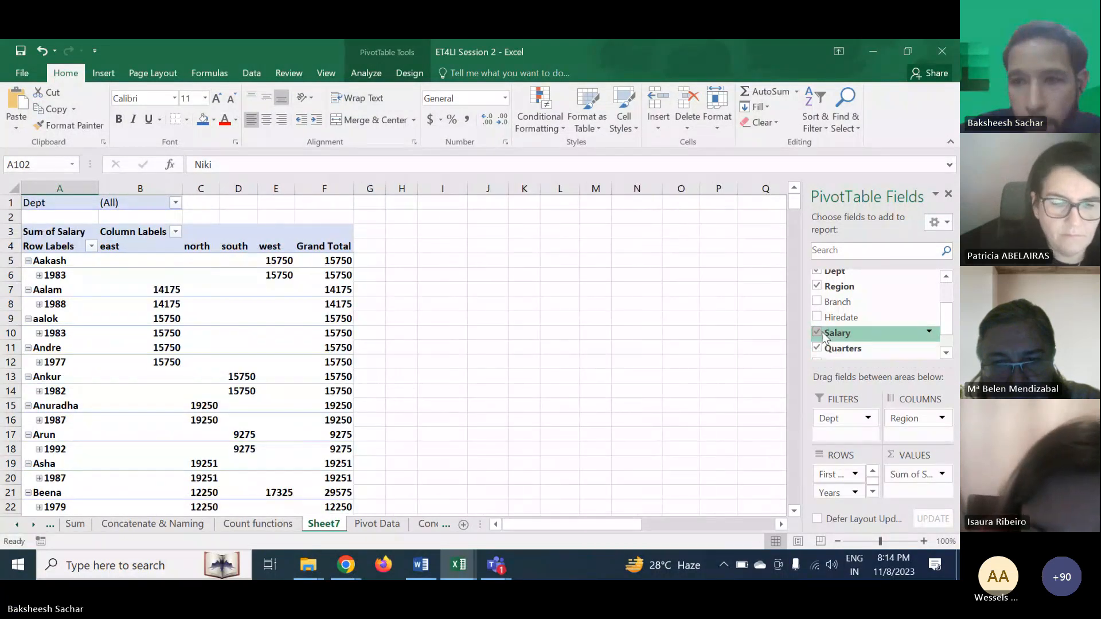
click(816, 302)
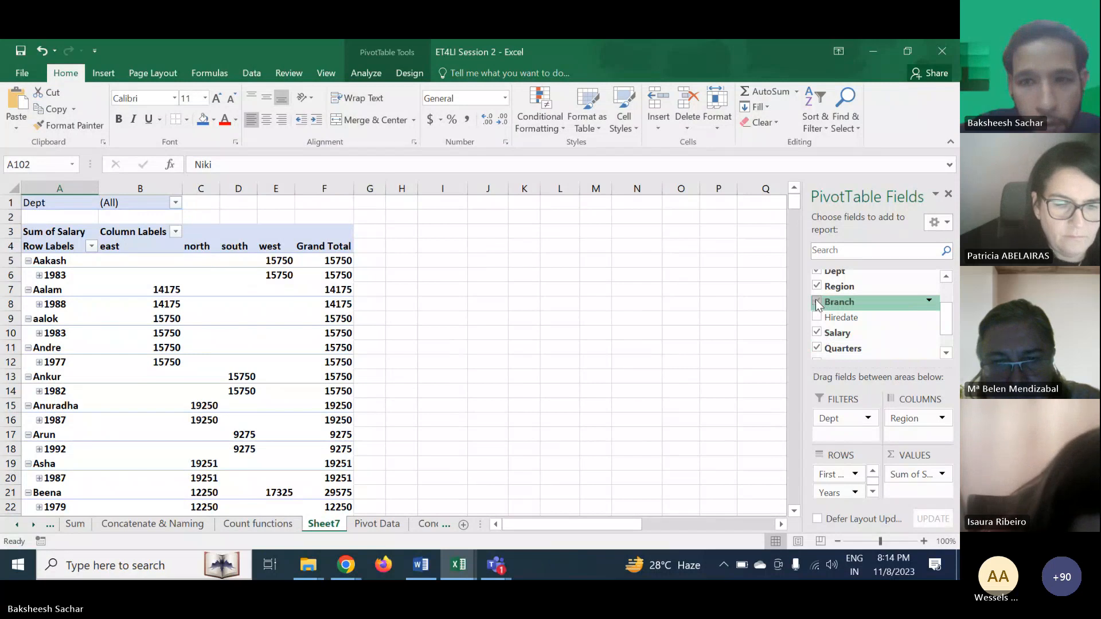
click(816, 302)
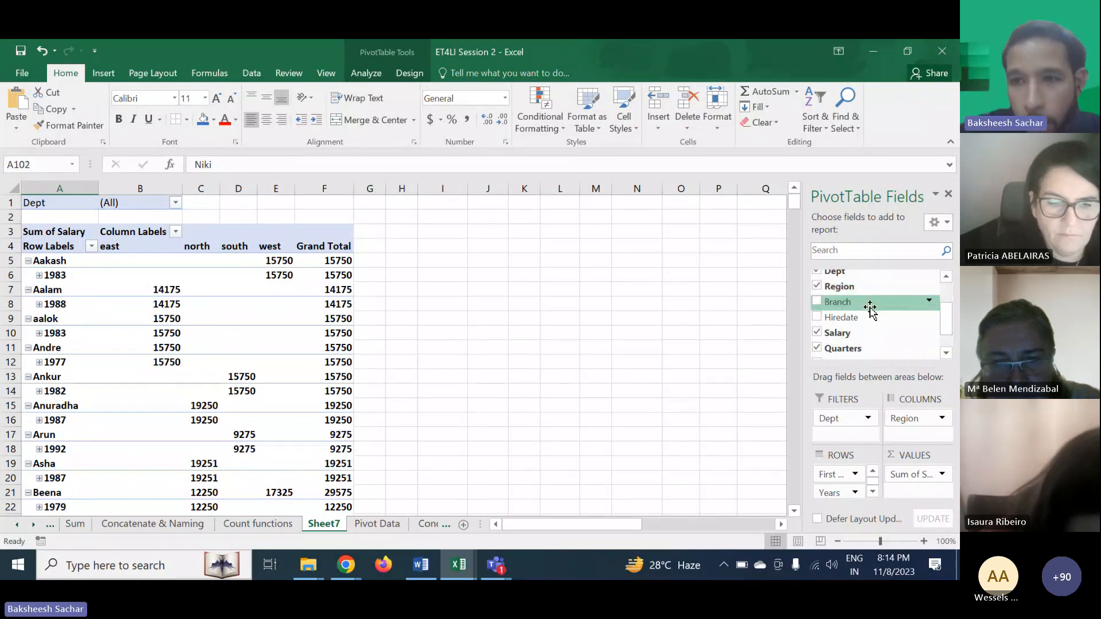
drag(946, 322, 945, 299)
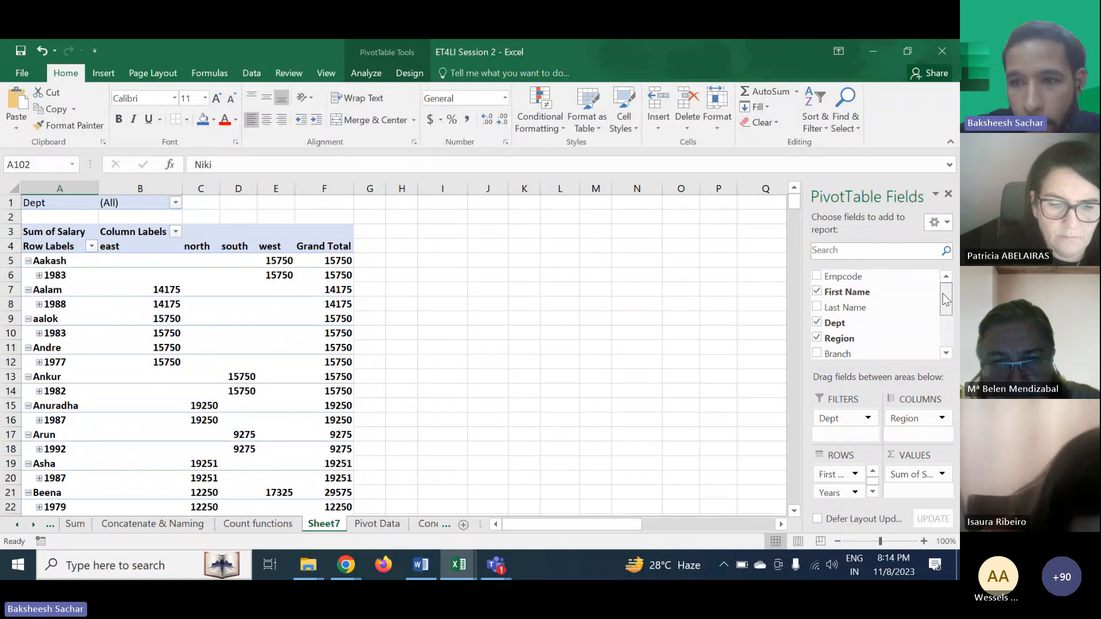
- Move the PivotChart next to the pivot table
key(alt+F1)
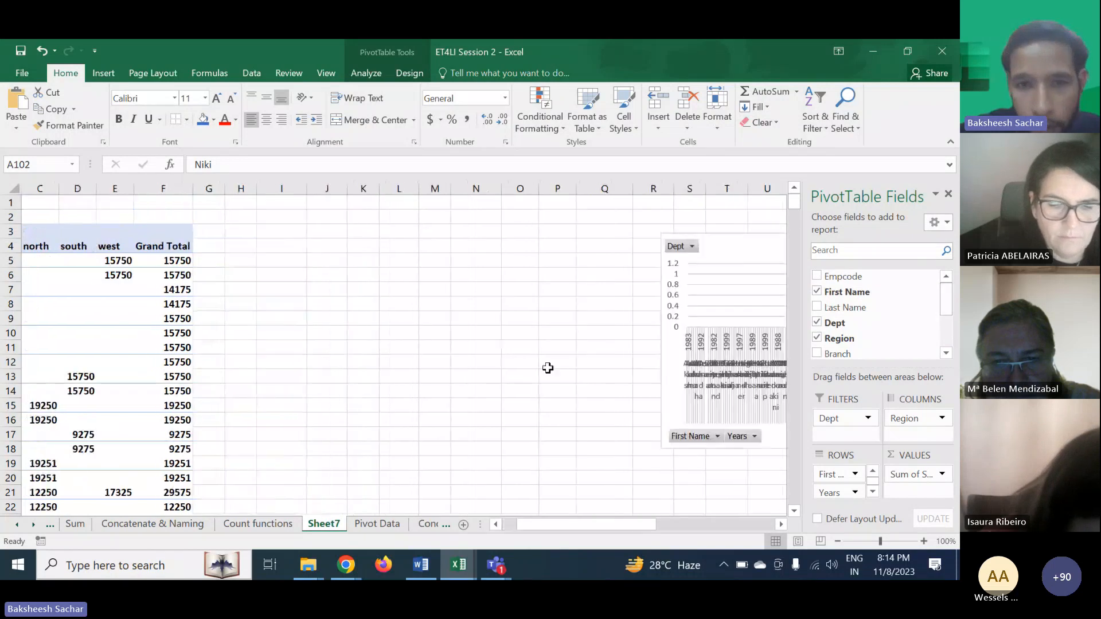
click(764, 265)
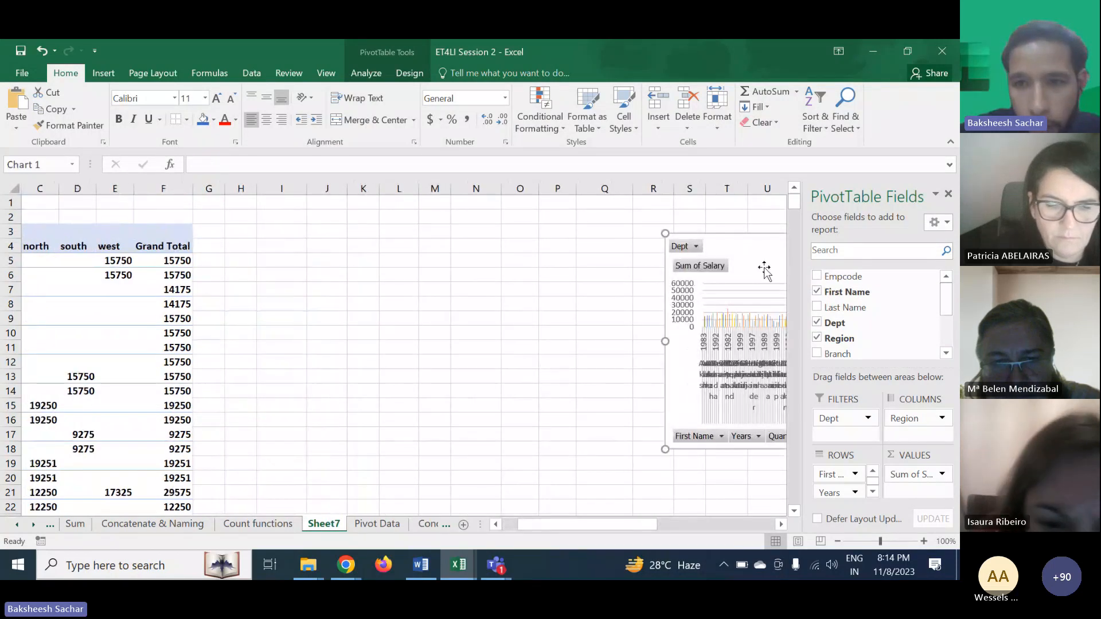
drag(759, 256, 309, 249)
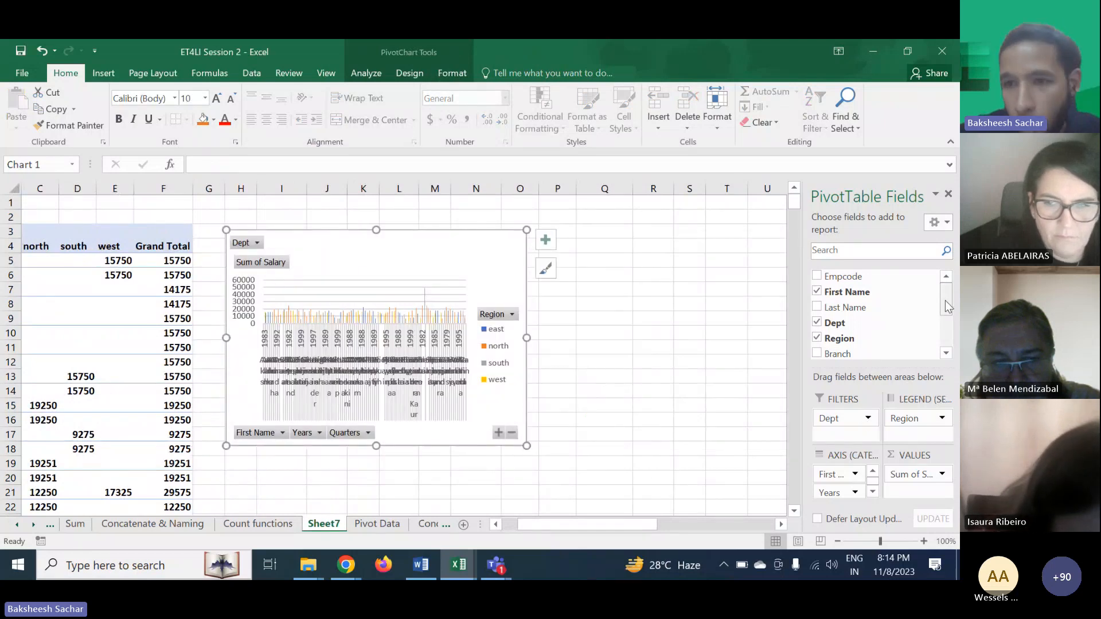
- Remove the Years and Quarters fields from the pivot rows
scroll(946, 310, down, 3)
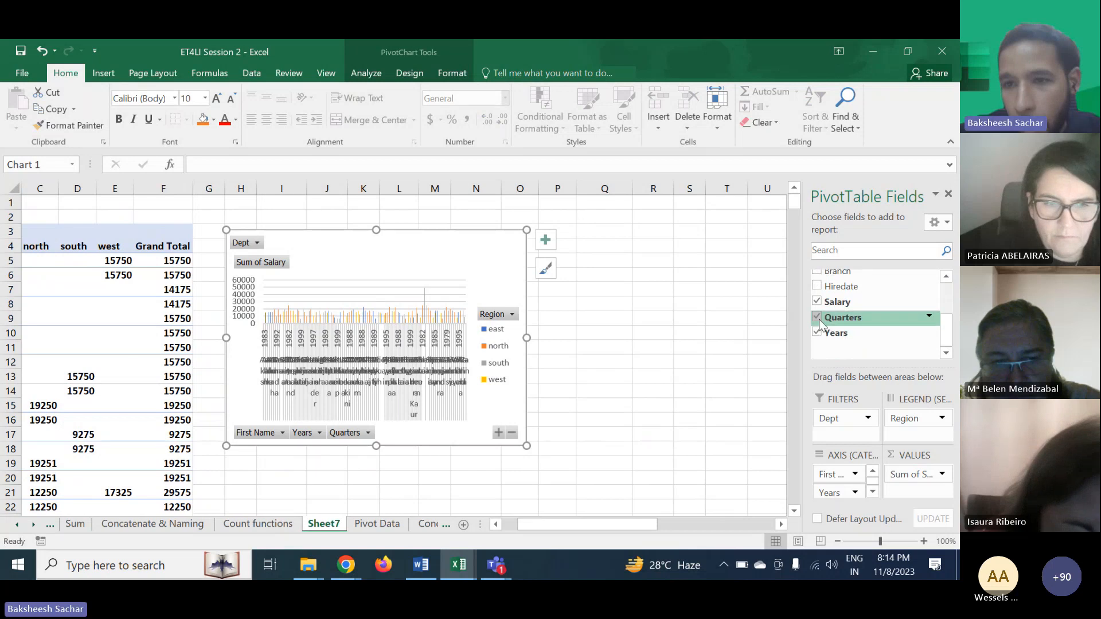
click(817, 332)
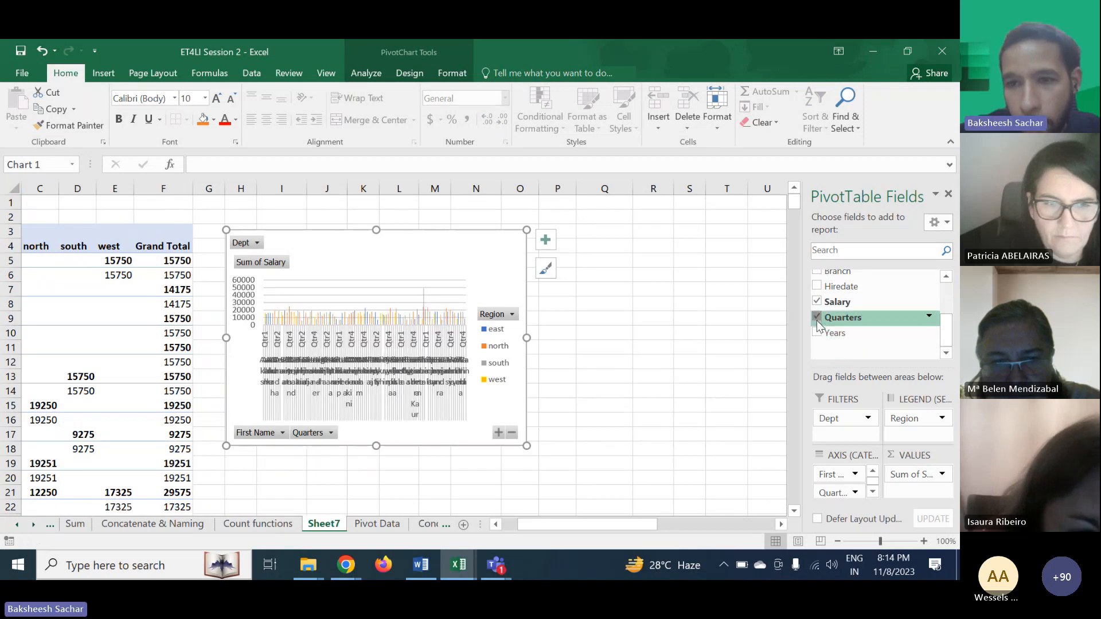
click(817, 318)
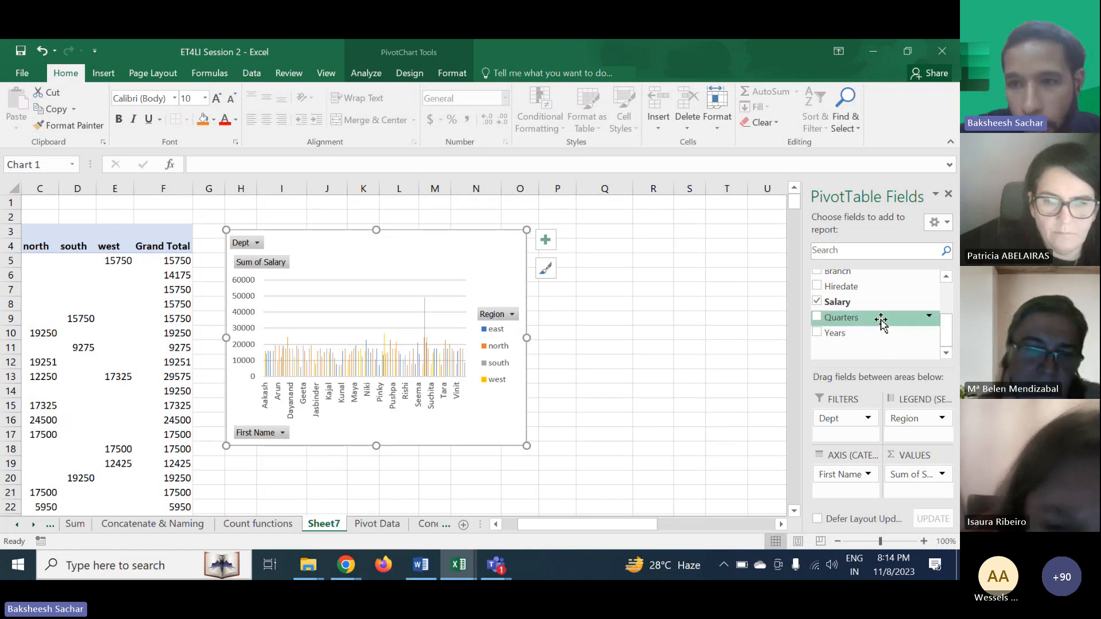
scroll(947, 325, up, 3)
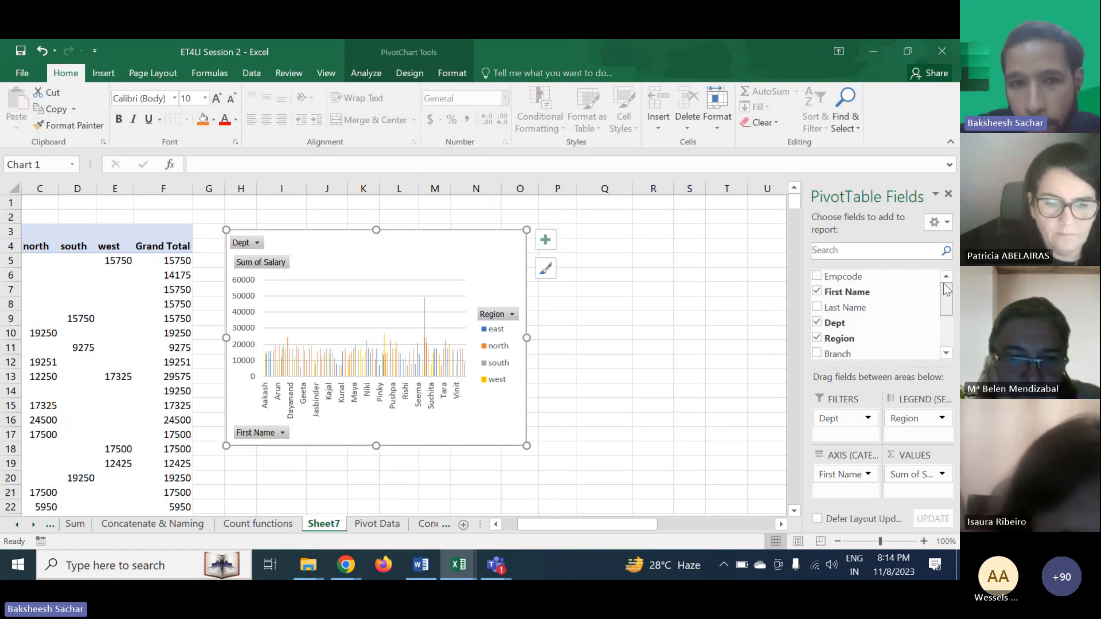
- Rearrange the pivot so Dept sits in the rows by region, removing the Dept filter and First Name field
click(837, 323)
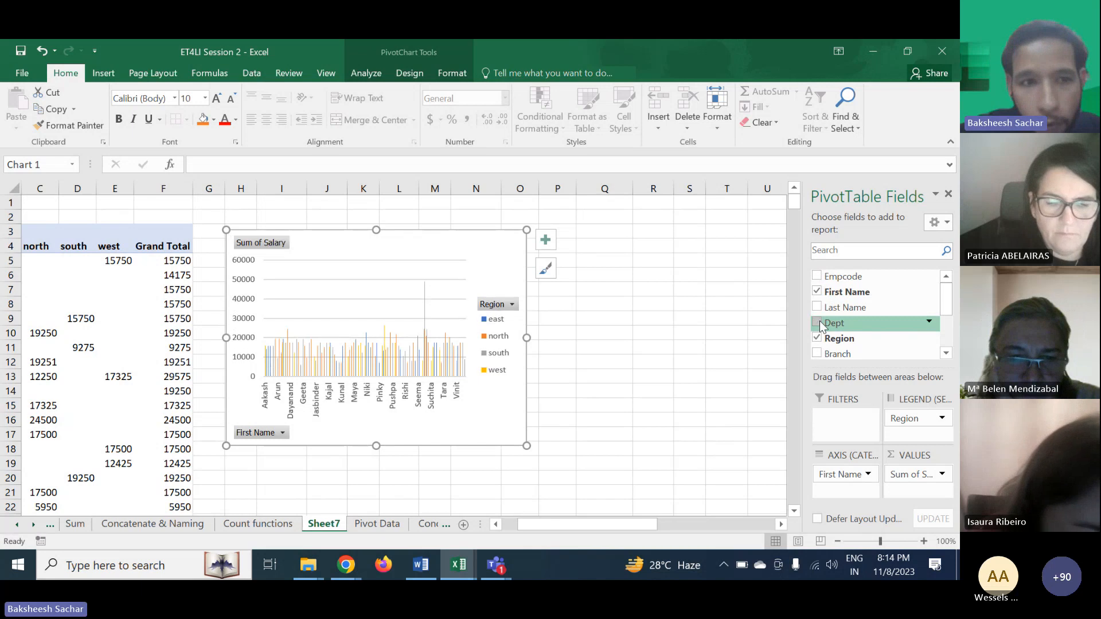
scroll(405, 350, left, 2)
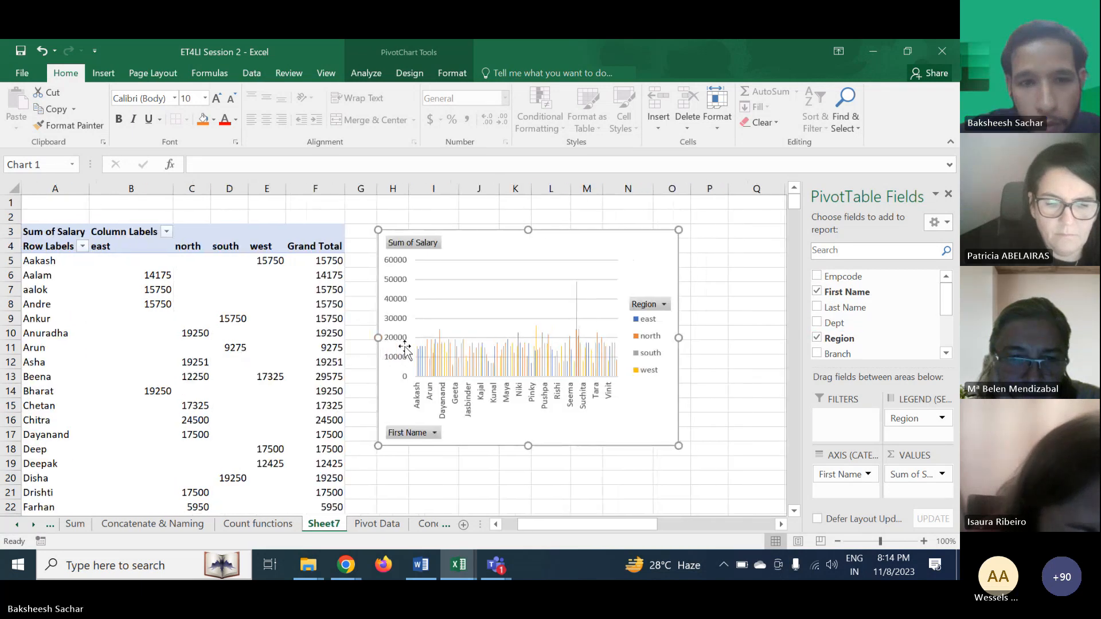
click(816, 291)
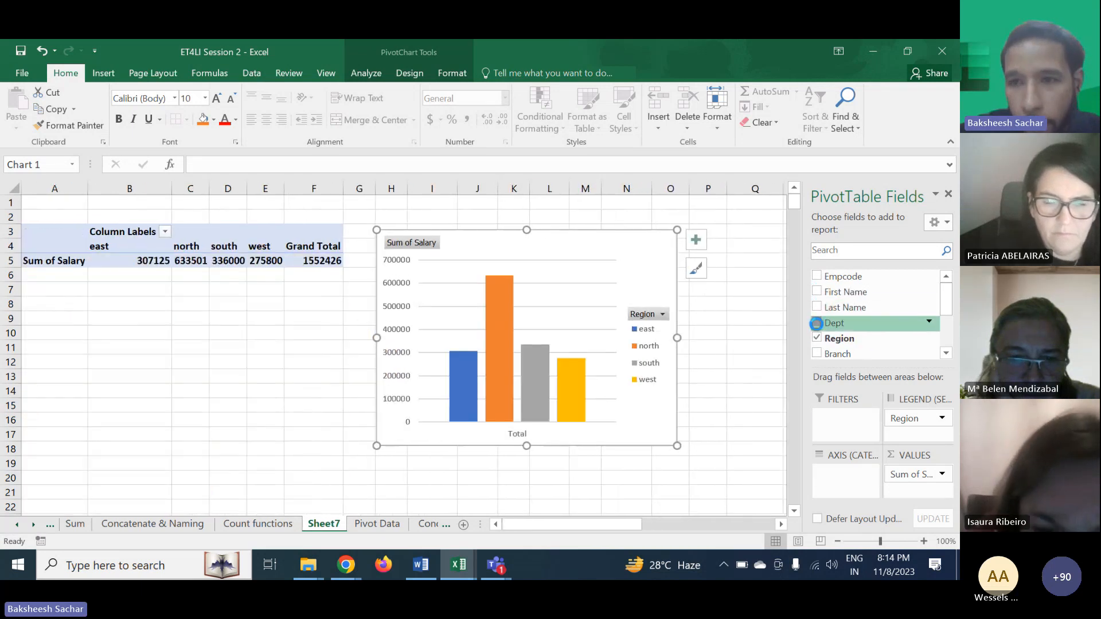
click(816, 323)
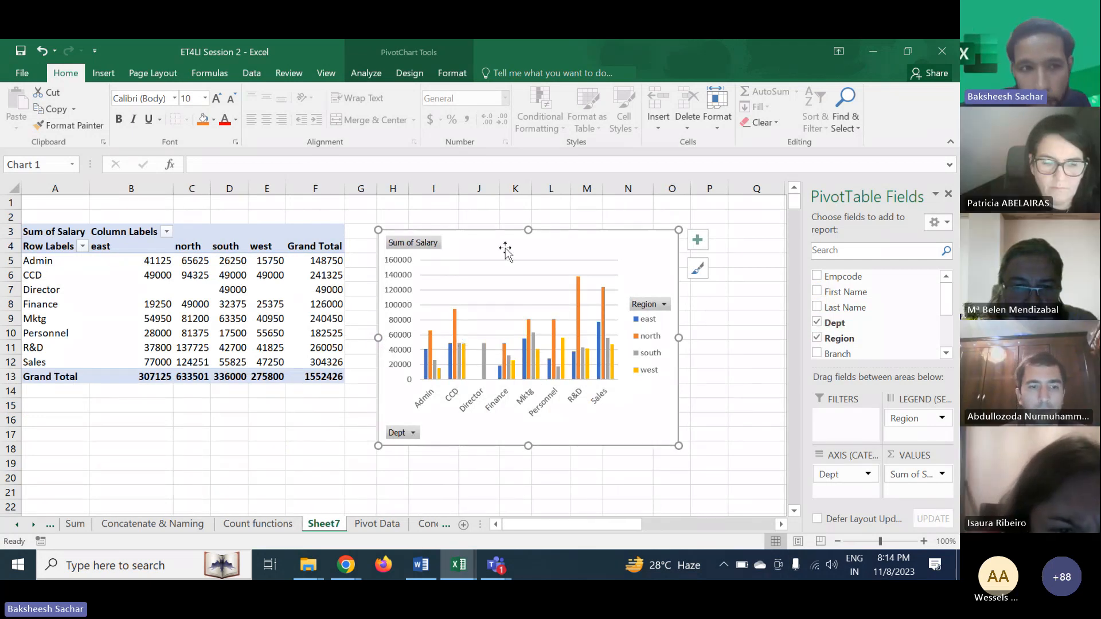
- Examine each department's salary totals by region in the pivot table
click(35, 259)
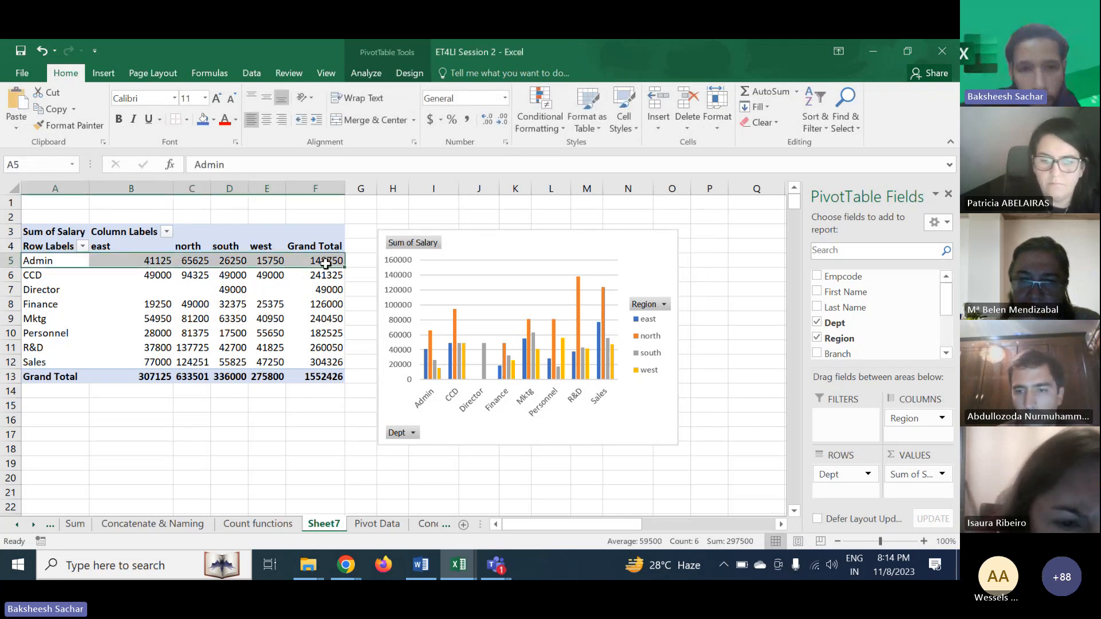
mouse_move(325, 262)
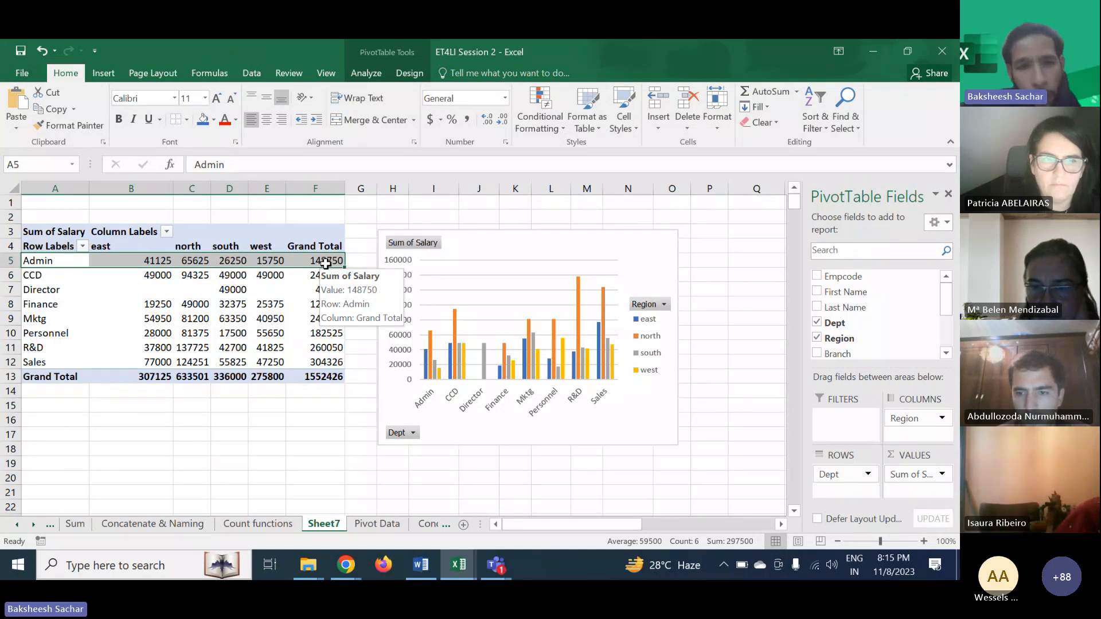
click(35, 290)
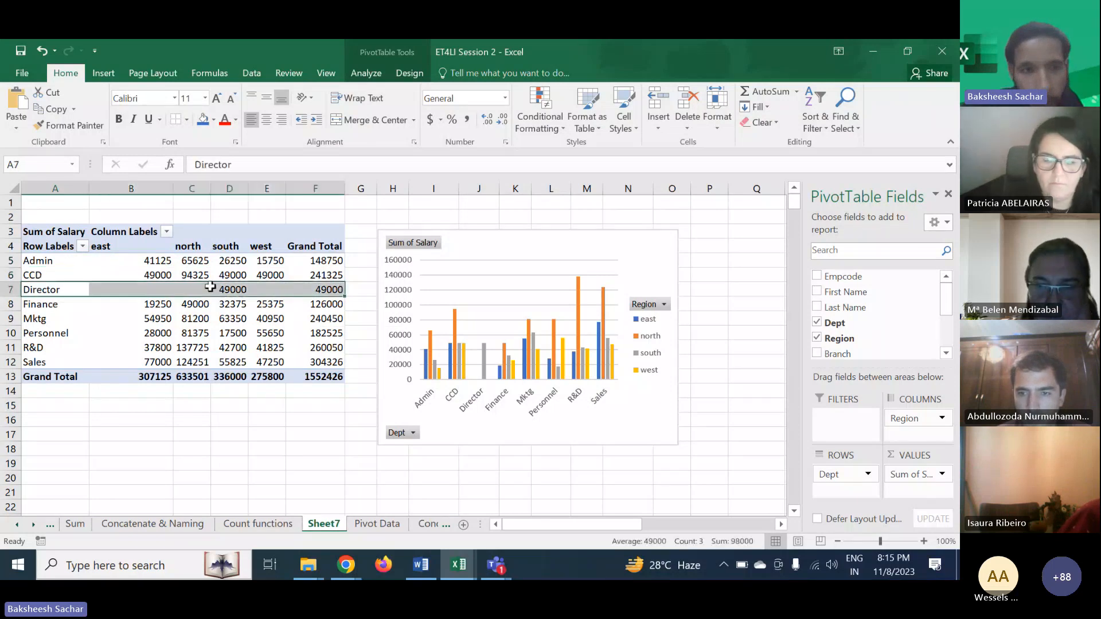
click(315, 305)
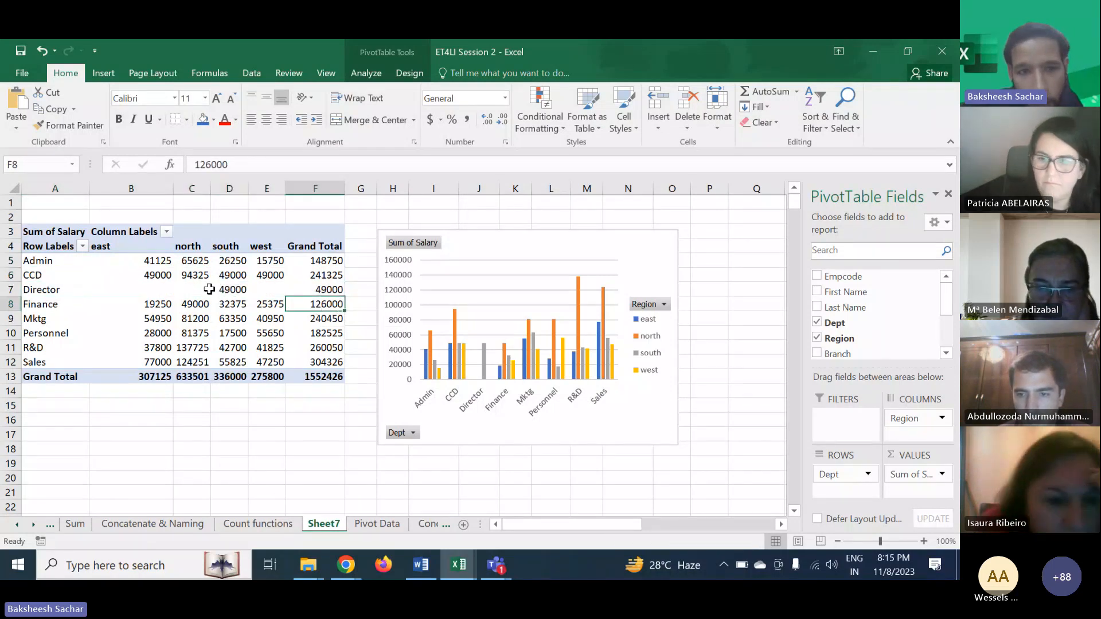
click(232, 290)
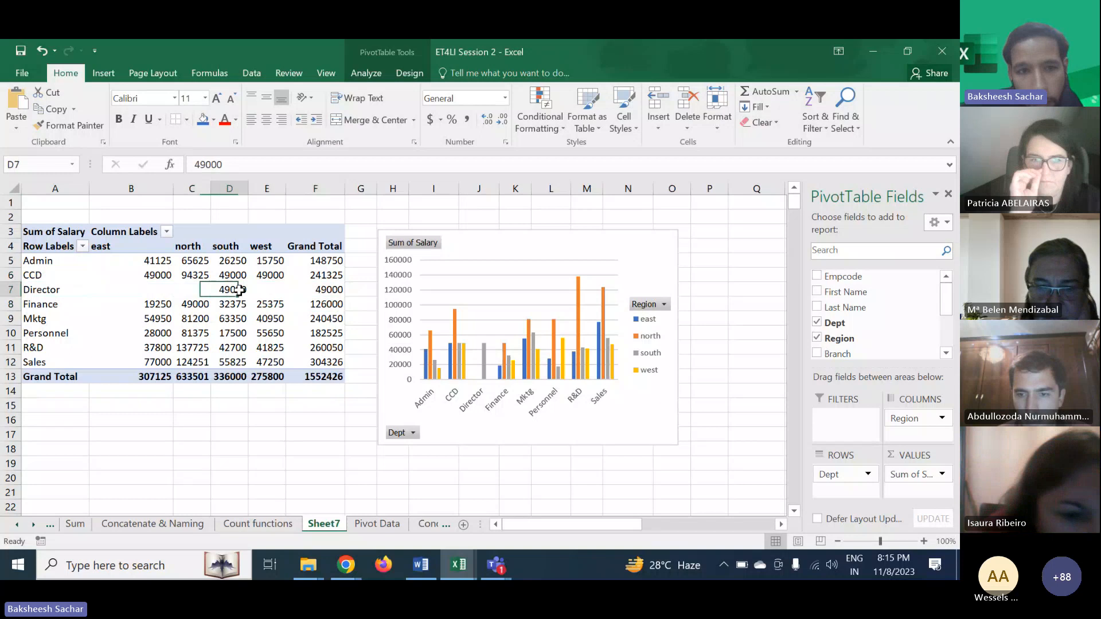
click(41, 305)
click(35, 318)
click(34, 332)
click(35, 356)
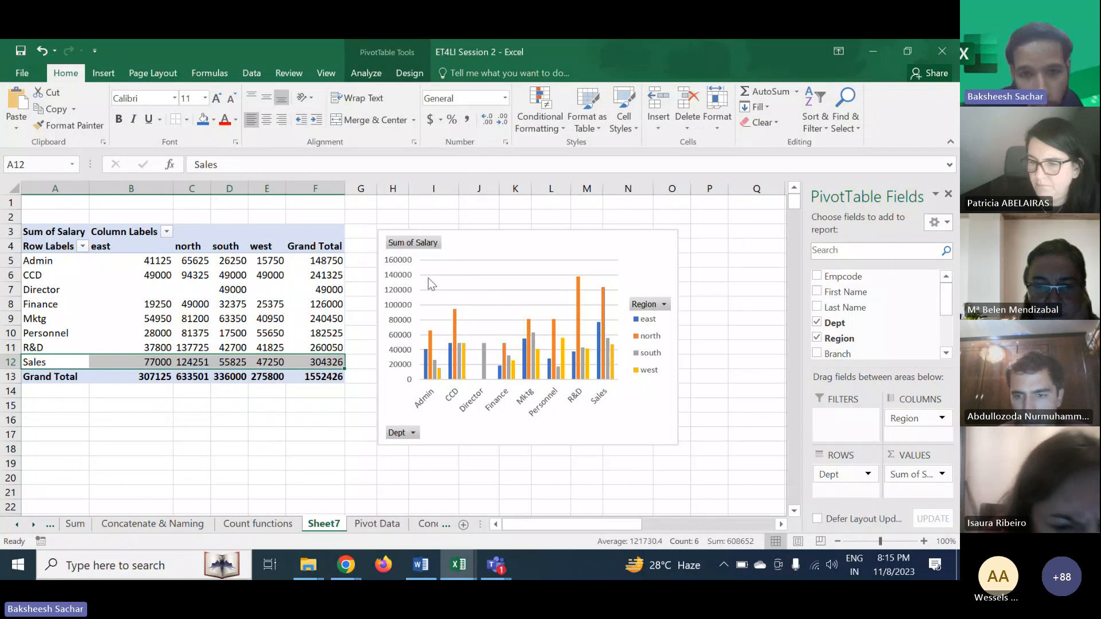
- Move the PivotChart slightly up and to the right
click(504, 248)
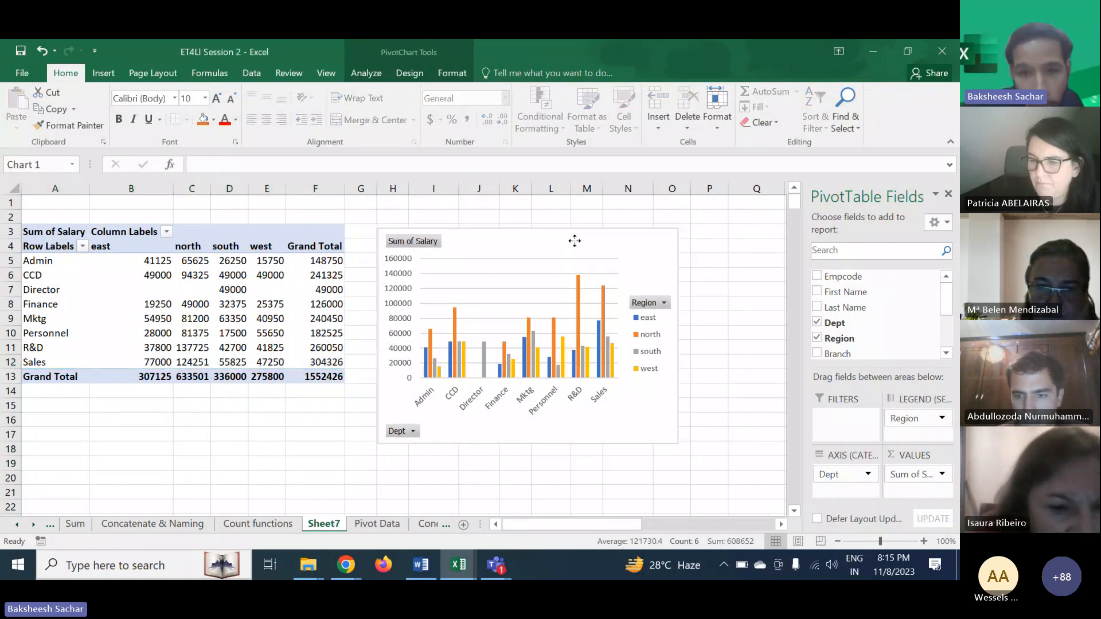
drag(575, 241, 593, 237)
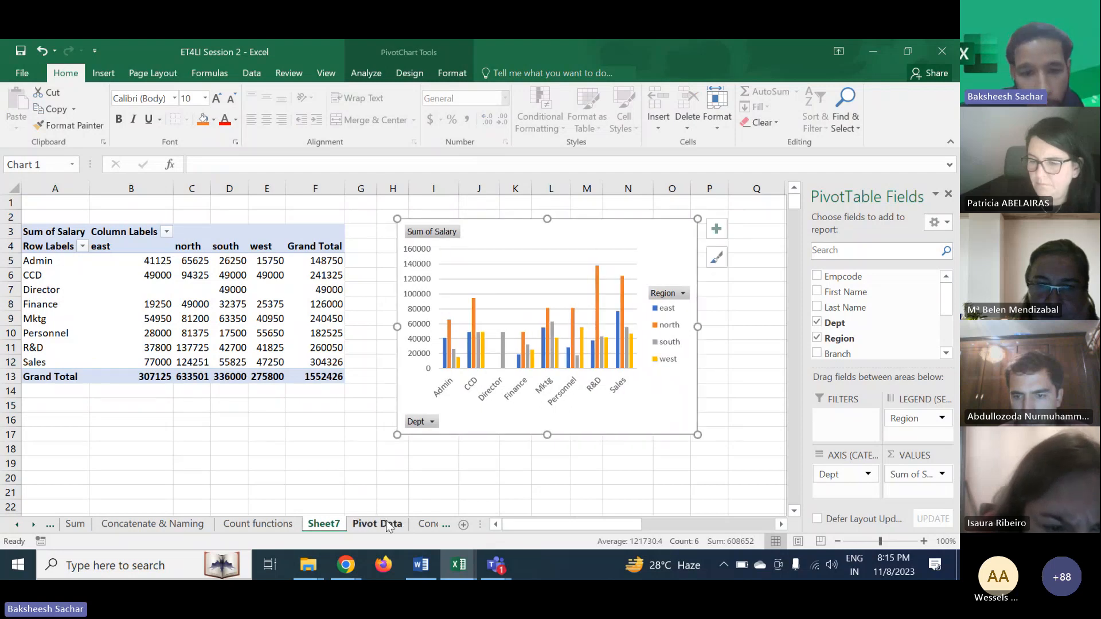
scroll(388, 526, down, 4)
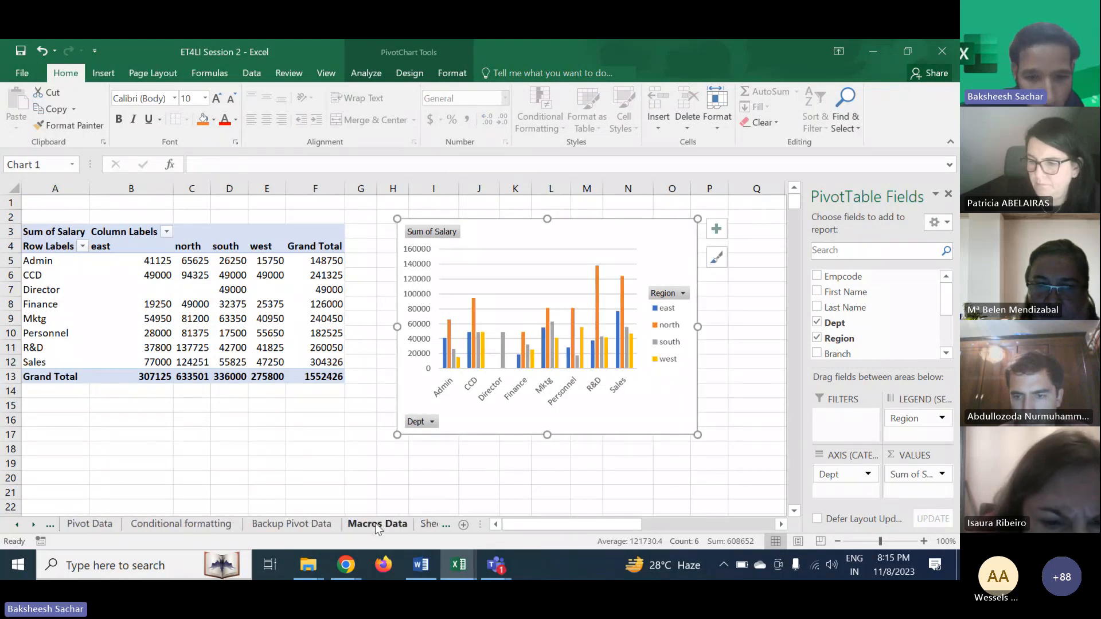
scroll(376, 528, down, 1)
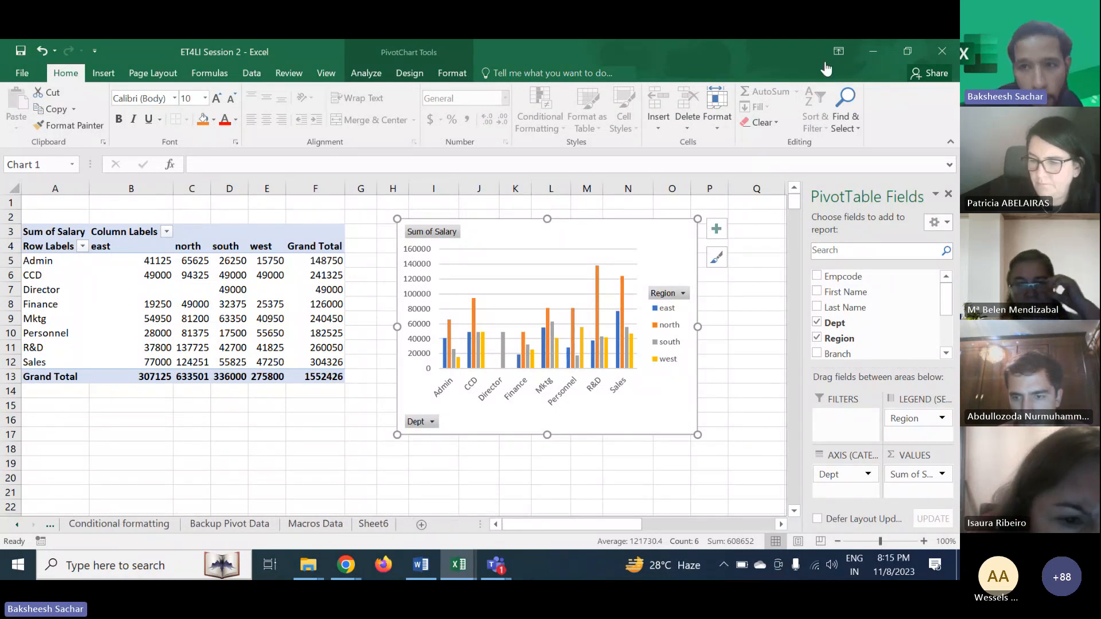
click(825, 69)
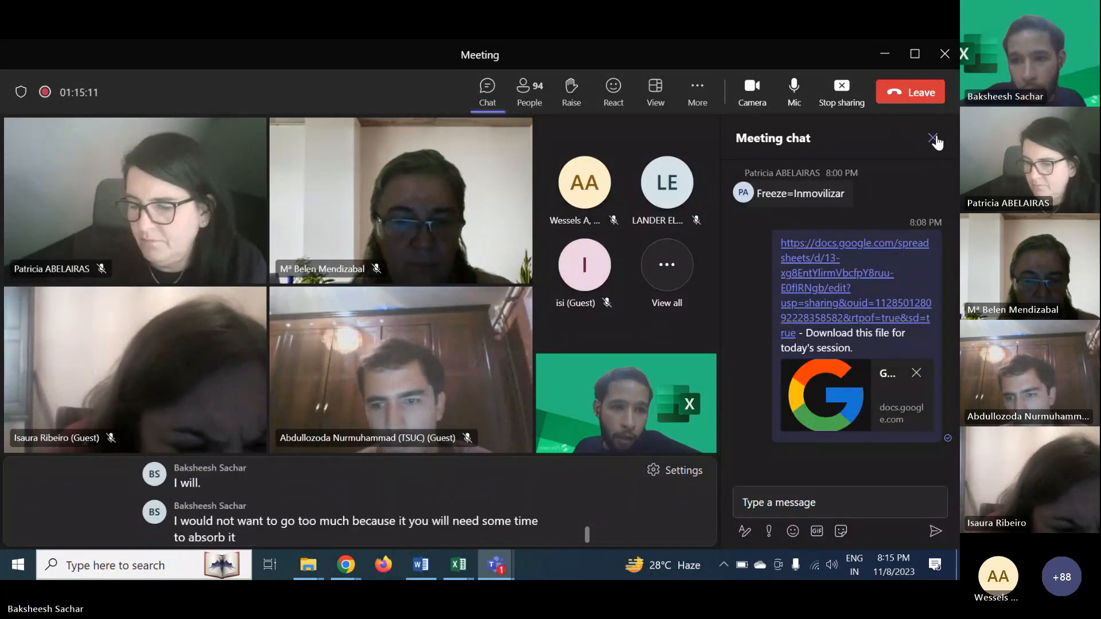
click(886, 53)
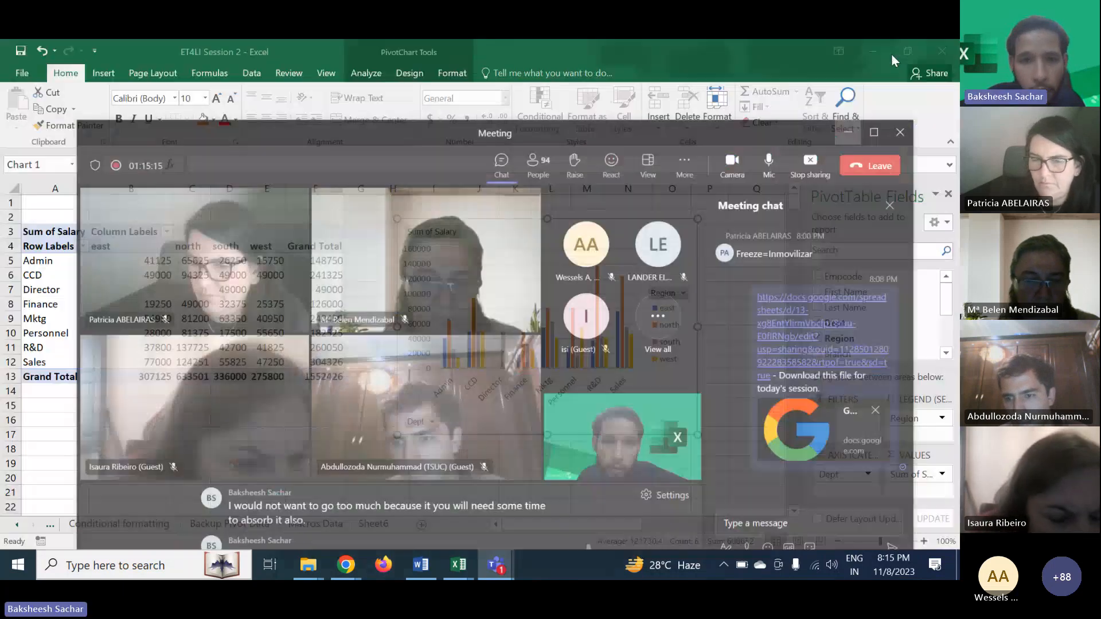
- Browse the Sheet6 and Backup Pivot Data worksheets
click(335, 525)
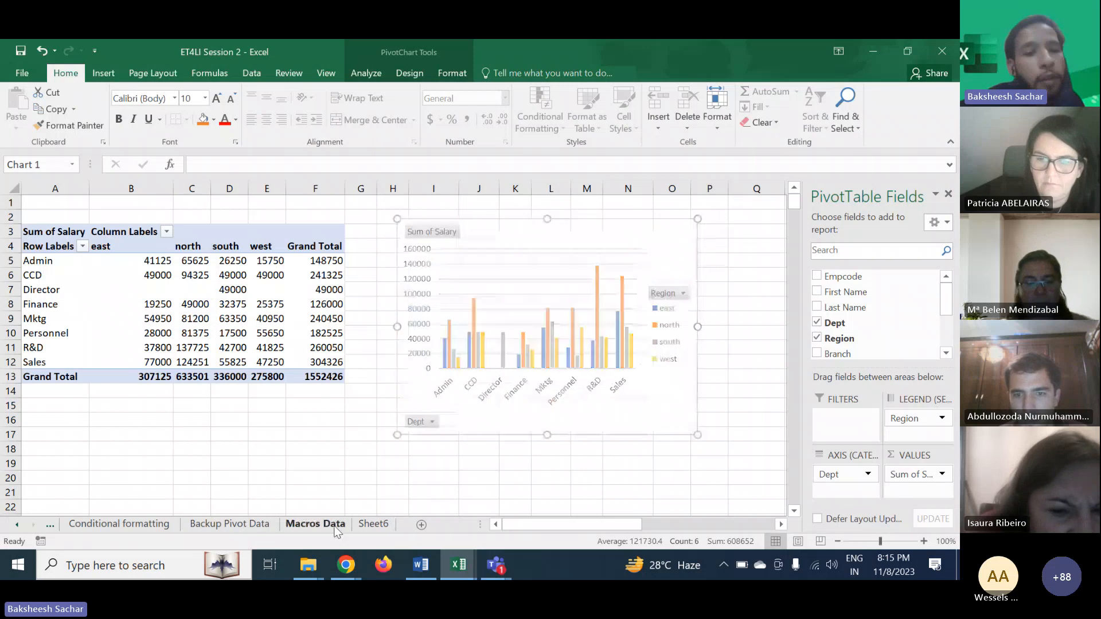
click(355, 526)
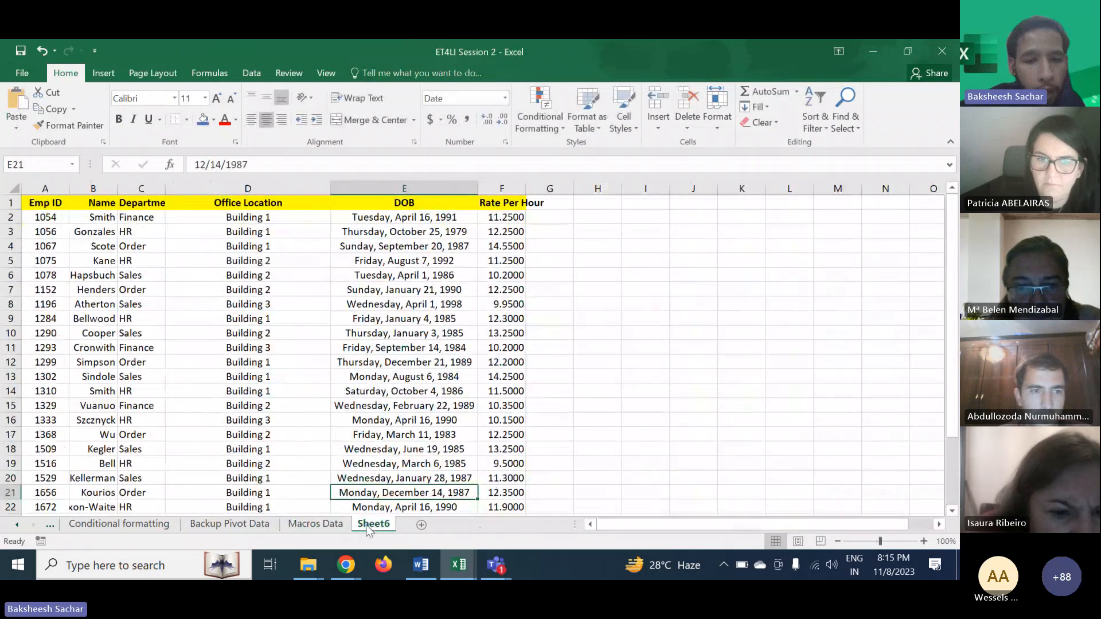
click(239, 529)
click(94, 288)
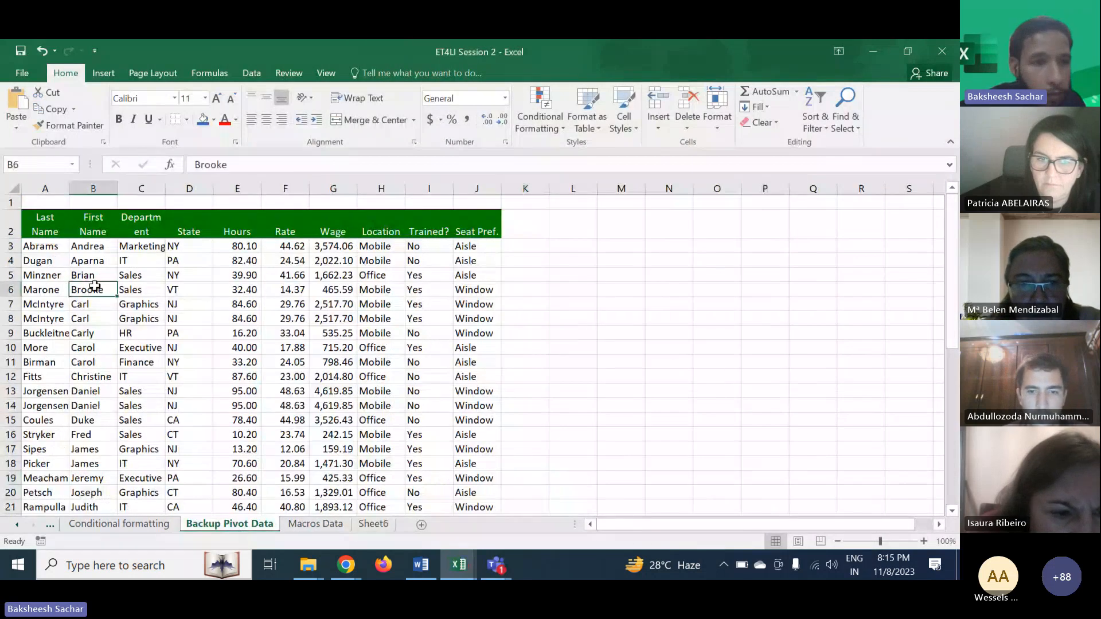
scroll(161, 344, down, 4)
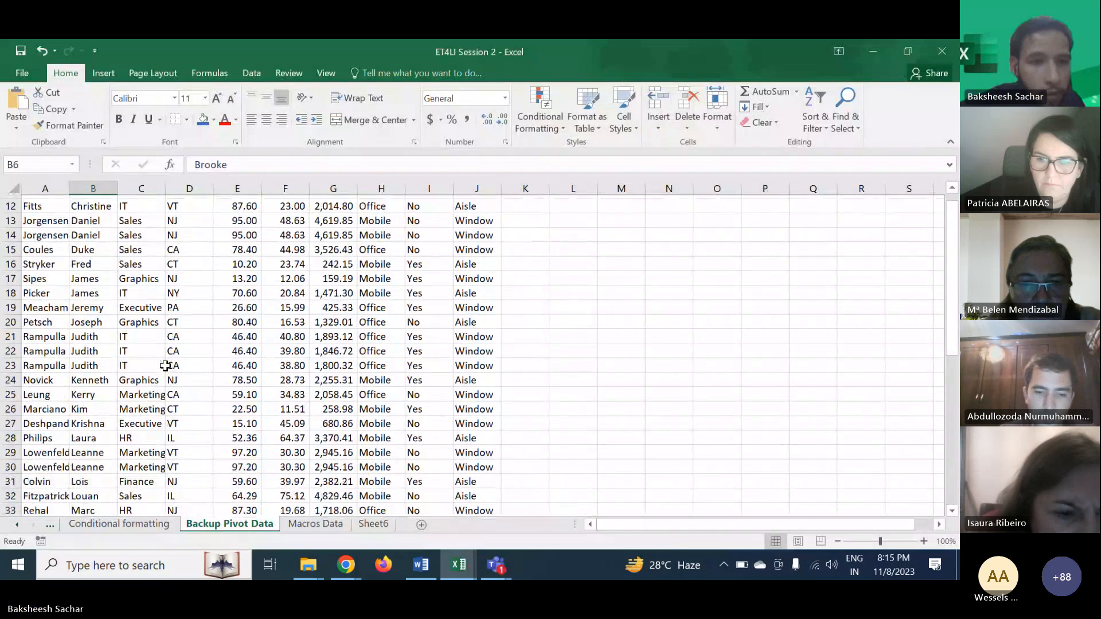
scroll(165, 366, down, 6)
scroll(166, 366, up, 7)
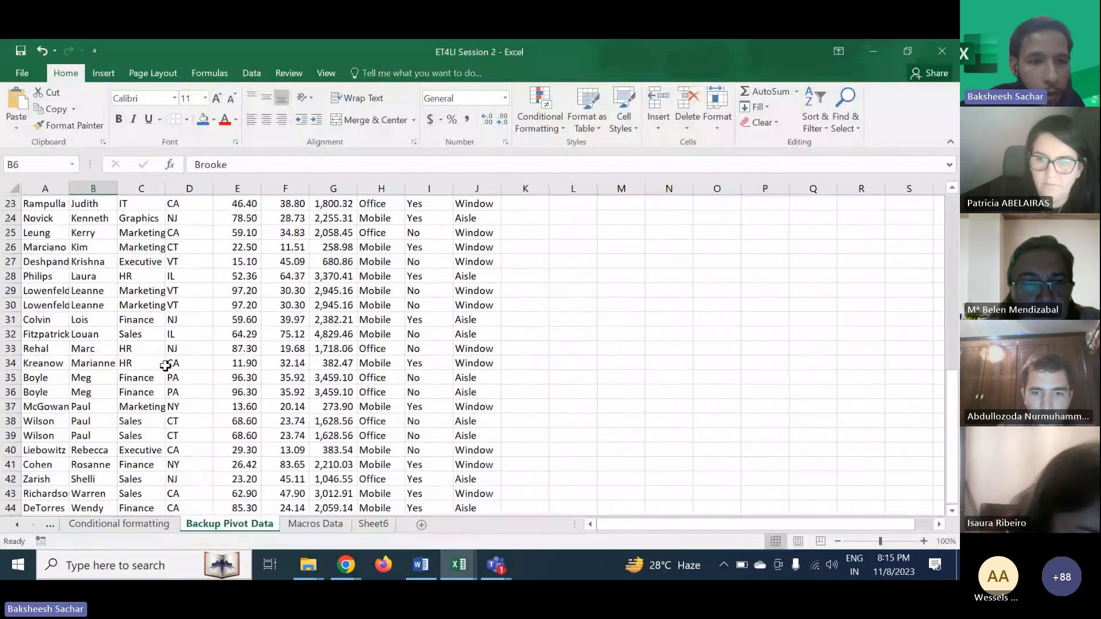
scroll(165, 365, up, 3)
- Open the Distributional-national-accounts_centralised-data-and-metadata workbook from the Downloads folder
mouse_move(310, 566)
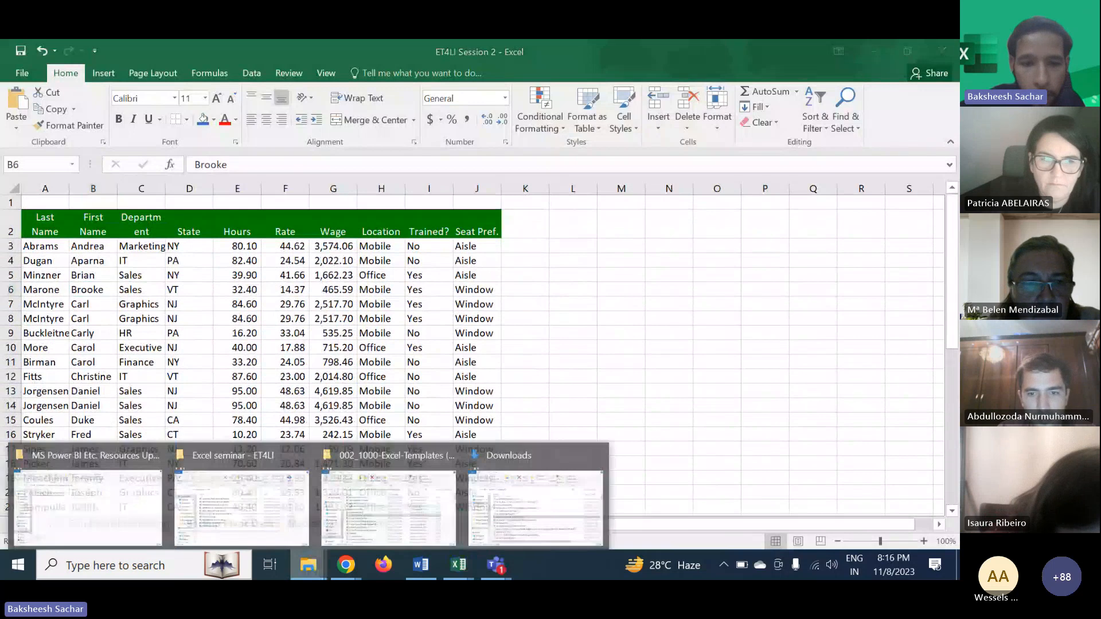
click(482, 459)
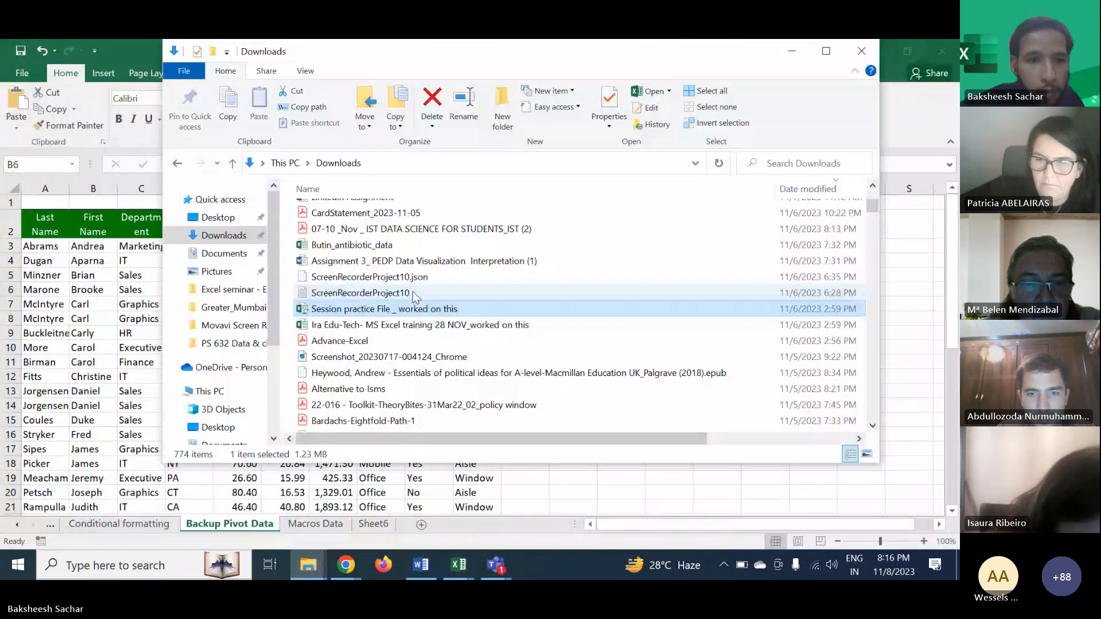
scroll(416, 296, up, 6)
click(374, 243)
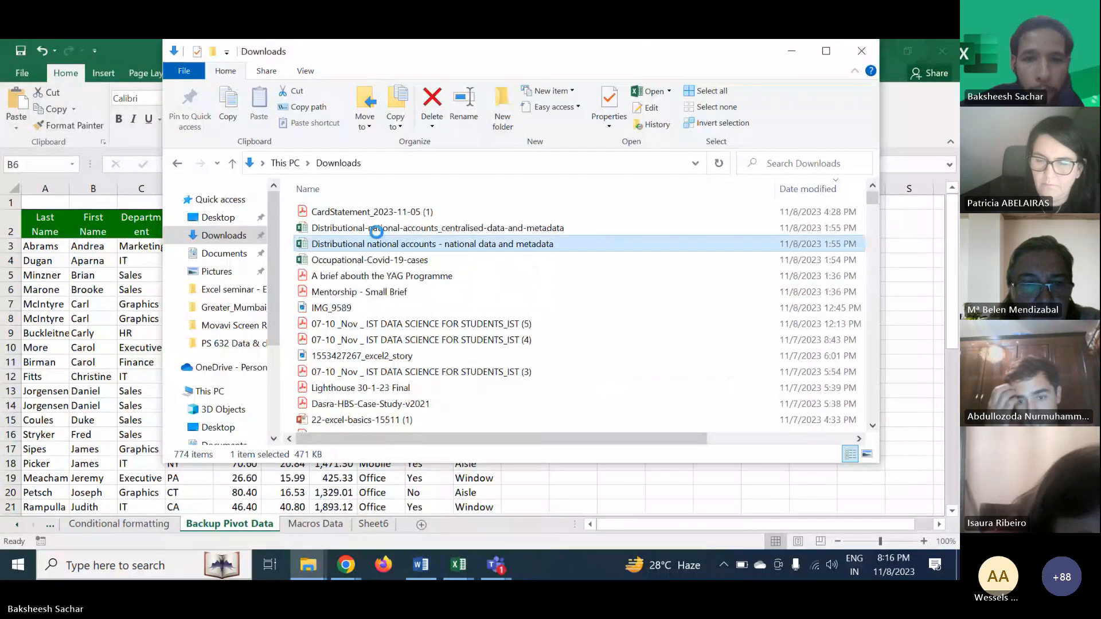
click(372, 230)
double_click(373, 231)
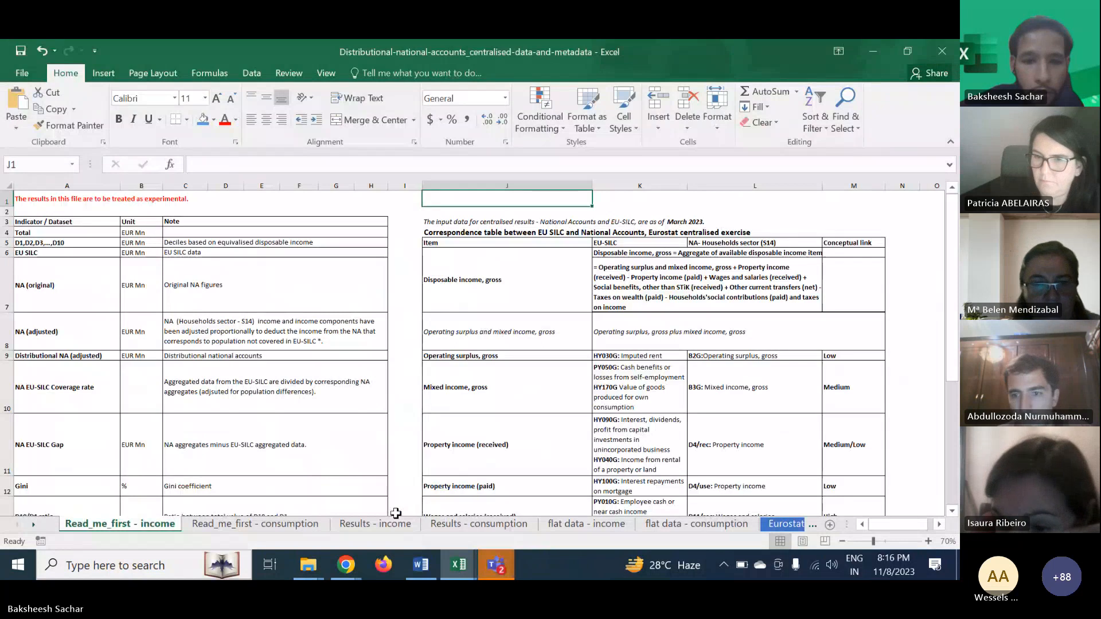
- Look through the Results - income, Results - consumption and flat data - income sheets
click(375, 524)
click(444, 525)
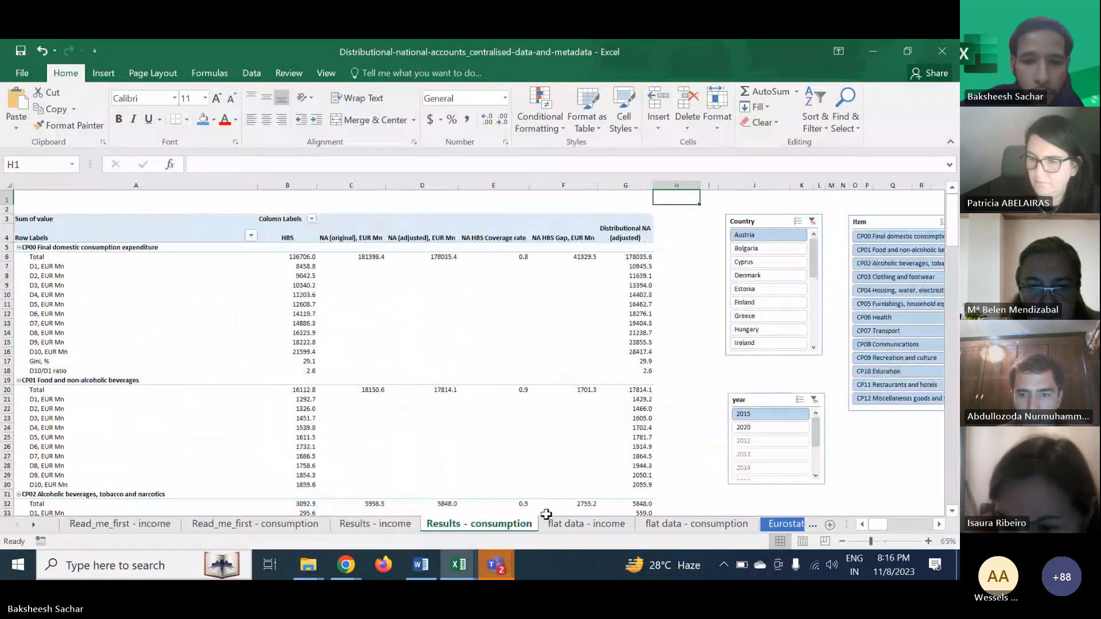
click(552, 523)
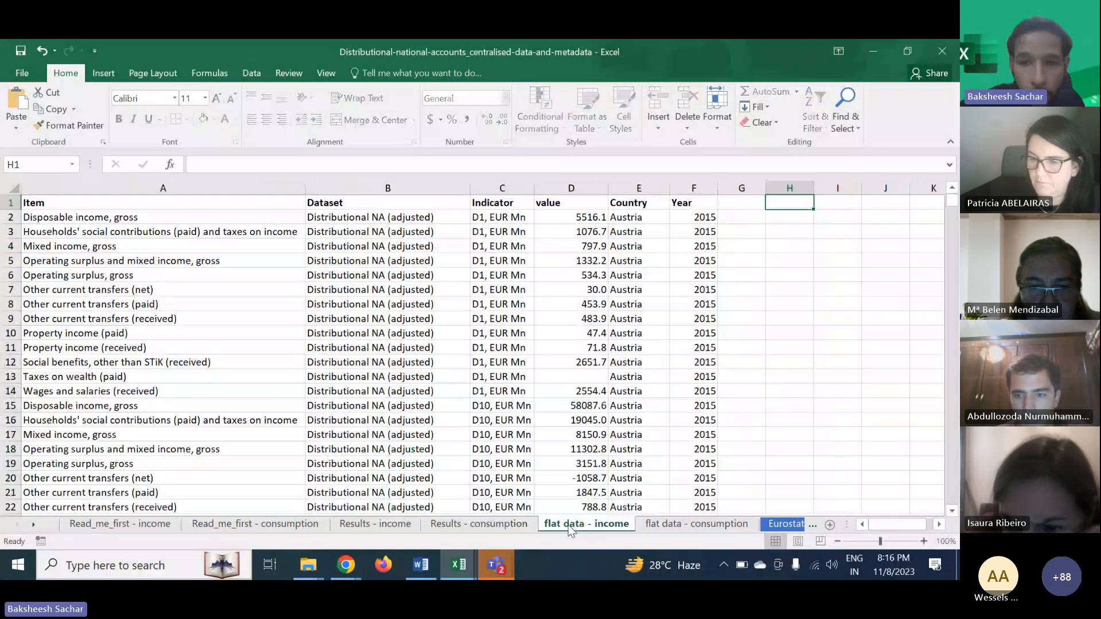
click(506, 518)
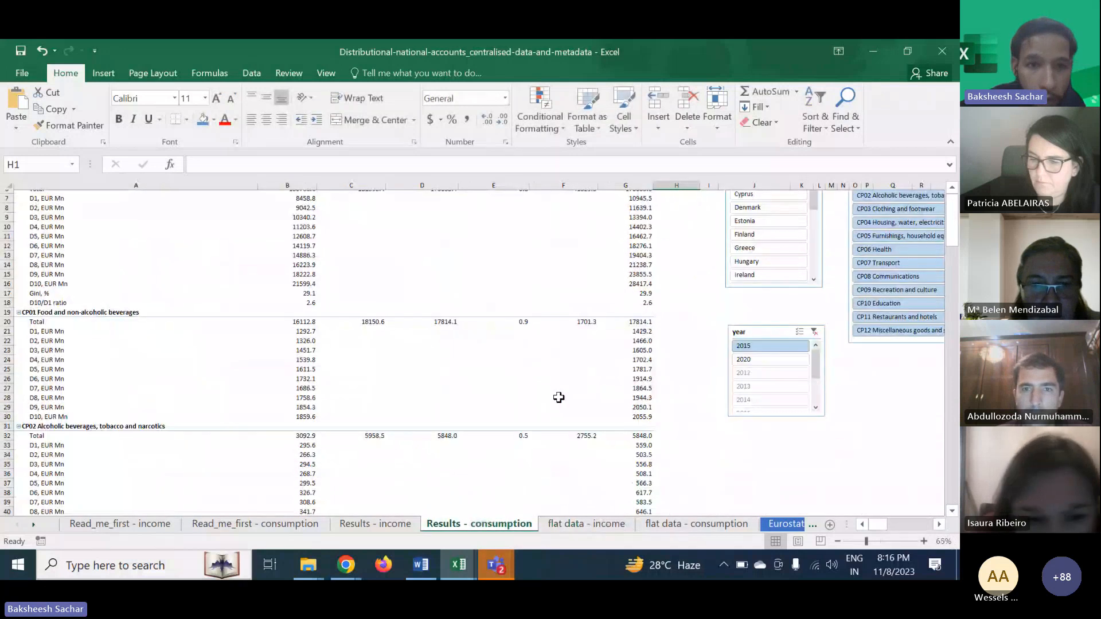
scroll(559, 398, up, 2)
click(658, 513)
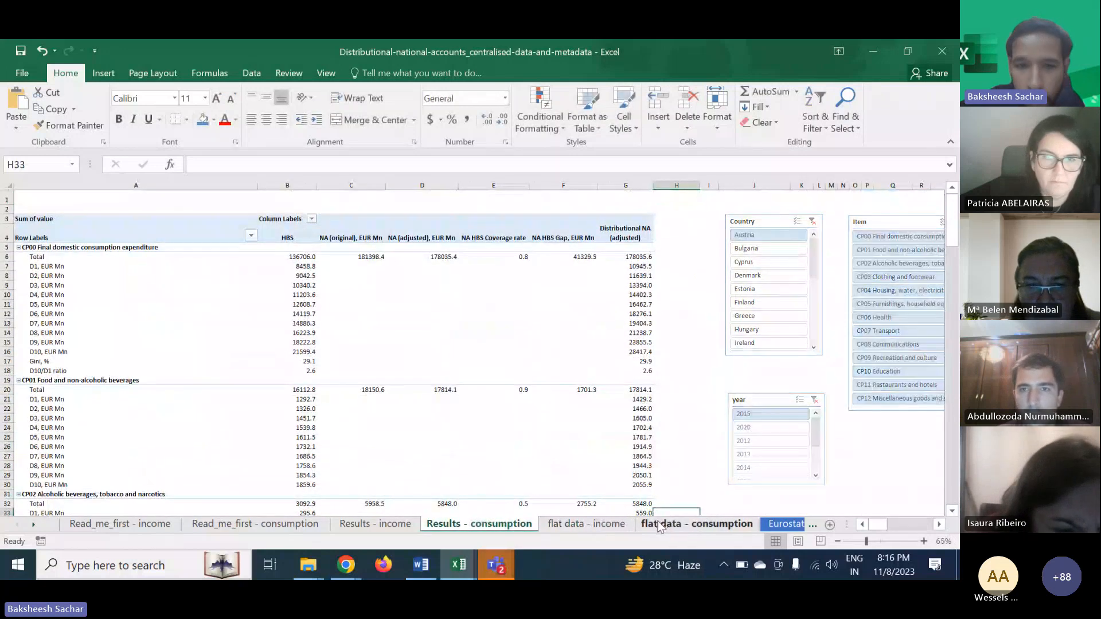
- Scroll through the records on the flat data - consumption sheet
click(661, 527)
scroll(382, 436, down, 4)
scroll(383, 436, up, 4)
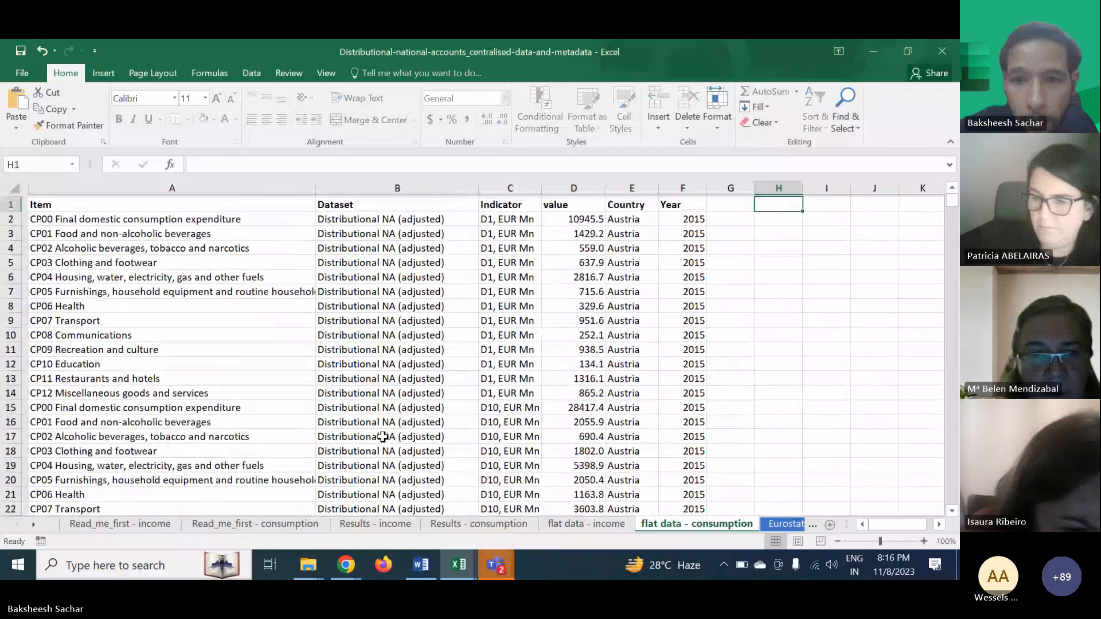
scroll(382, 436, down, 5)
scroll(383, 437, down, 7)
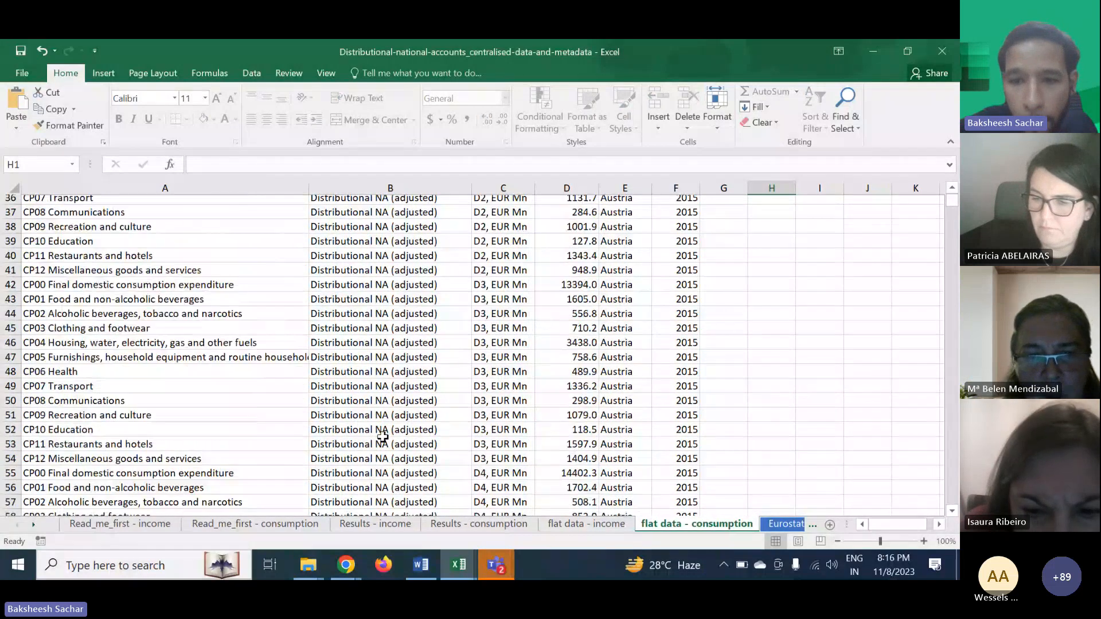
scroll(488, 493, up, 1)
scroll(594, 524, down, 2)
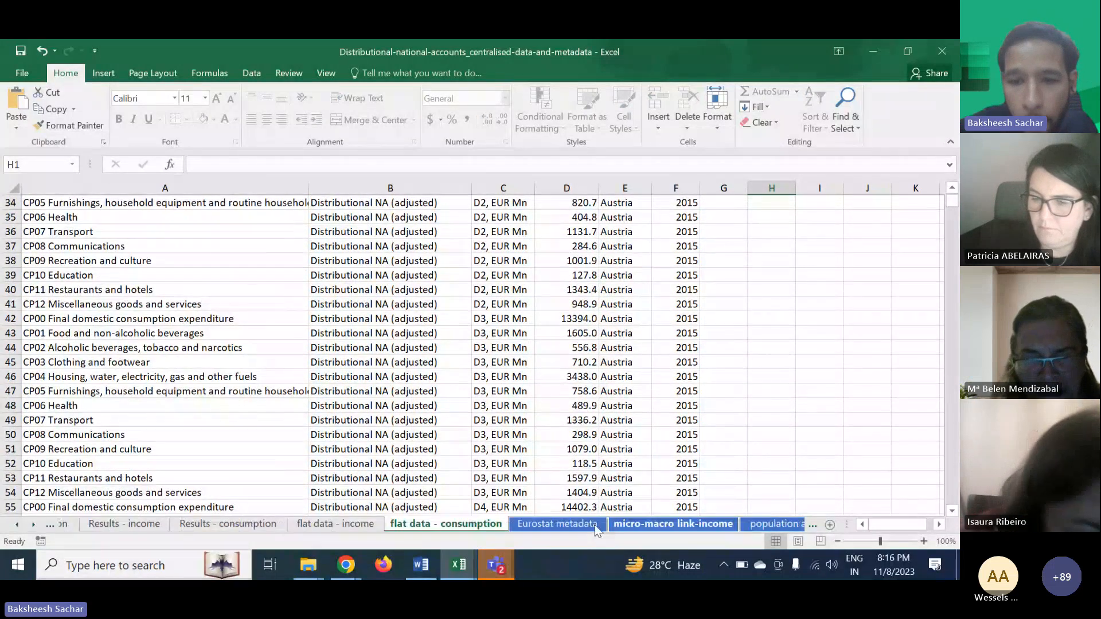
scroll(467, 413, up, 11)
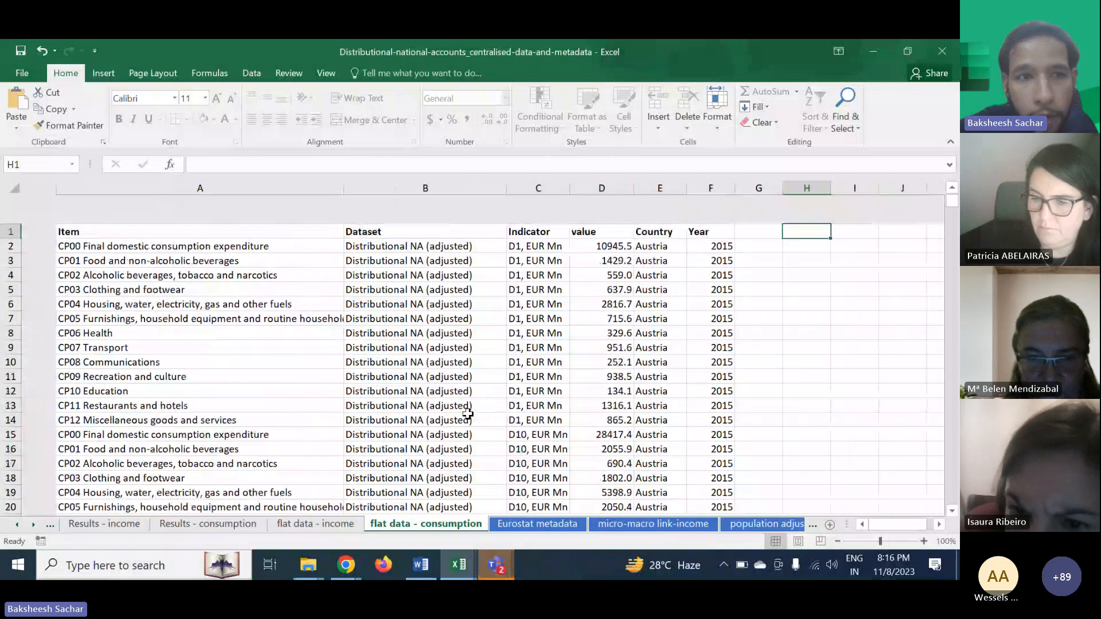
scroll(285, 351, down, 1)
scroll(284, 352, up, 1)
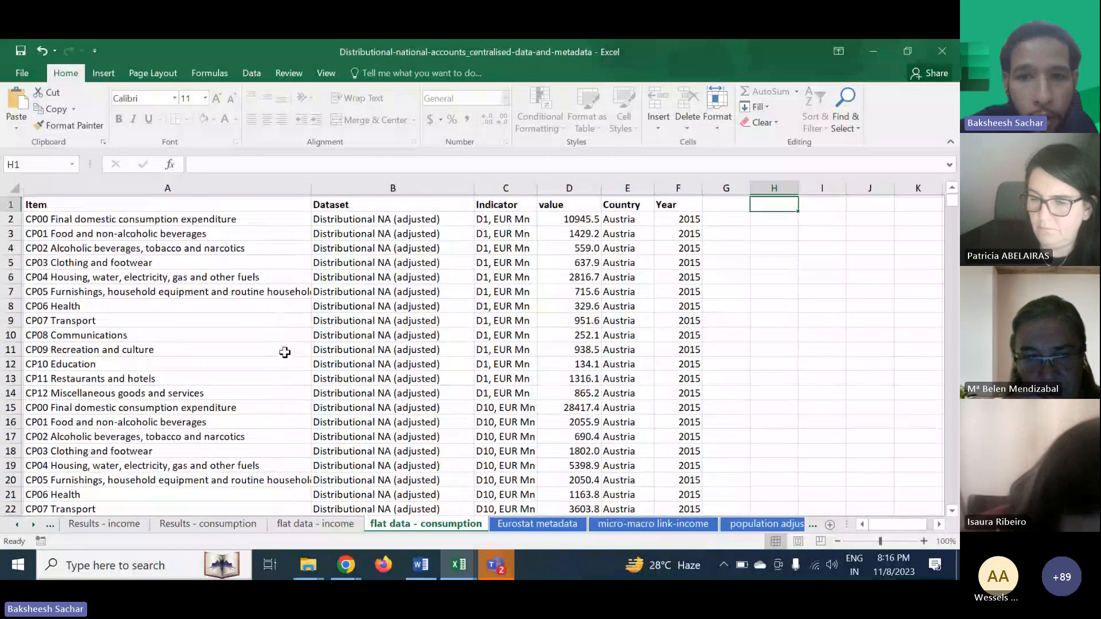
scroll(285, 352, down, 20)
scroll(285, 352, down, 20)
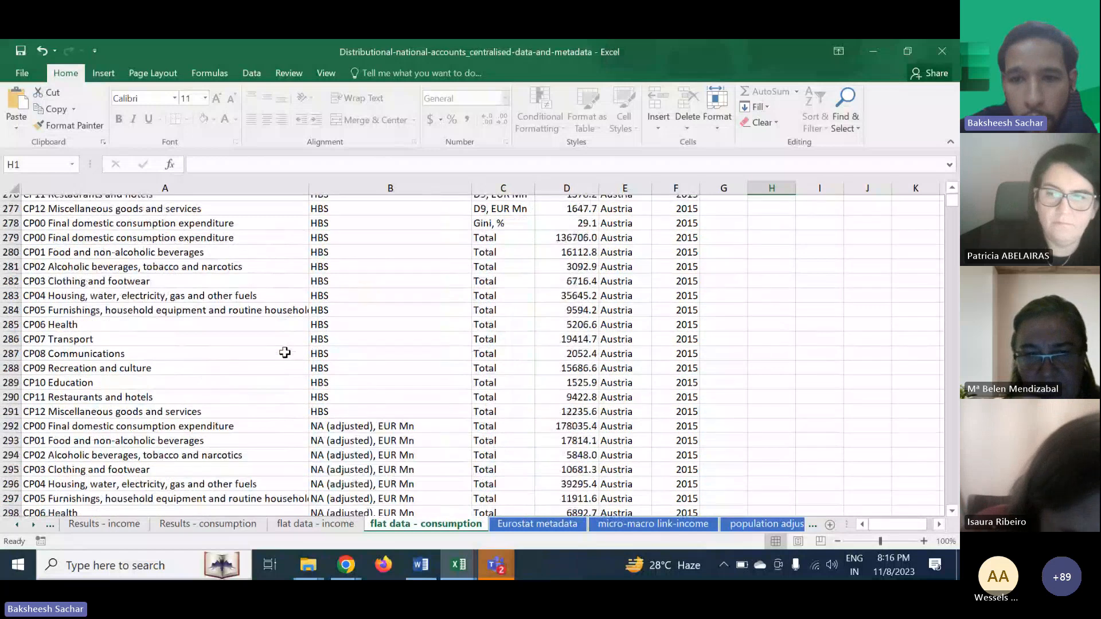
- Scroll deeper into the flat data - consumption records and switch back to the ET4LI Session 2 workbook
scroll(285, 351, down, 20)
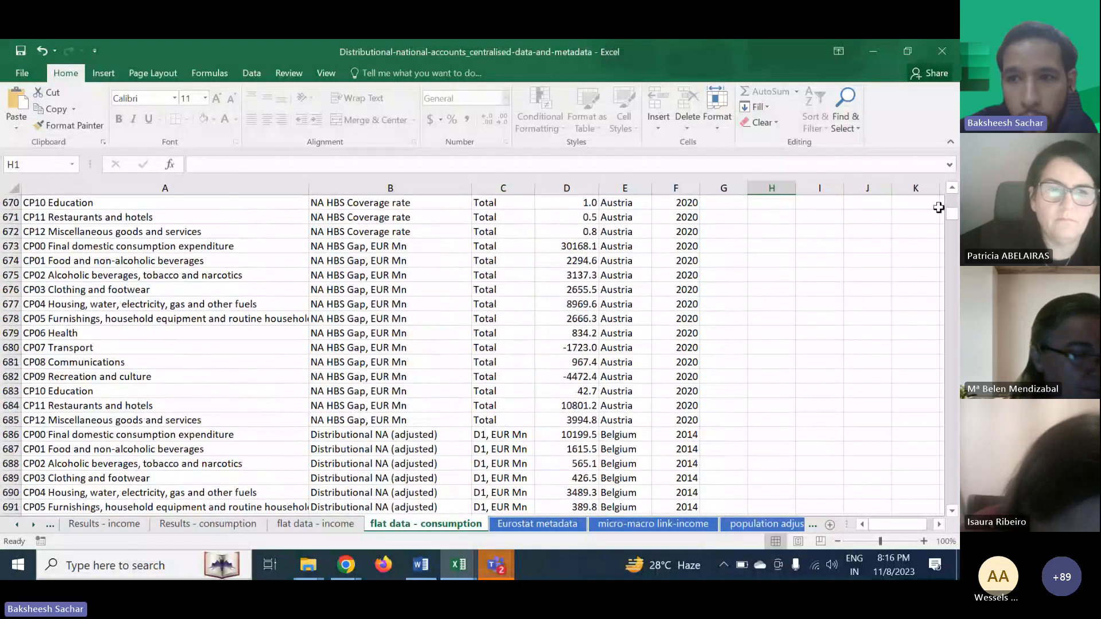
drag(954, 221, 952, 296)
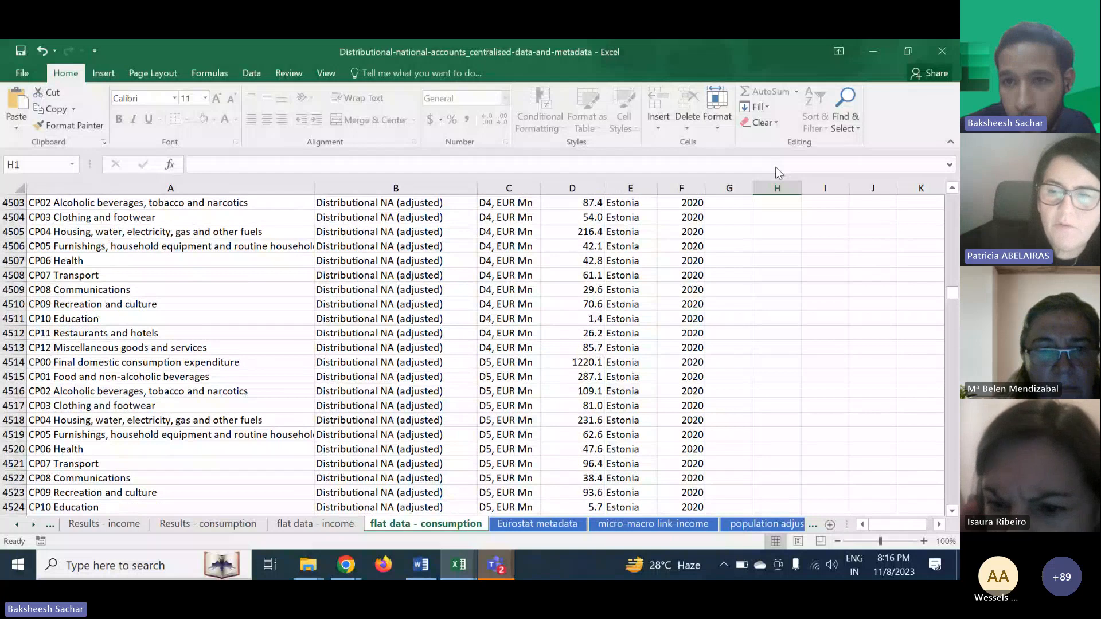
click(467, 566)
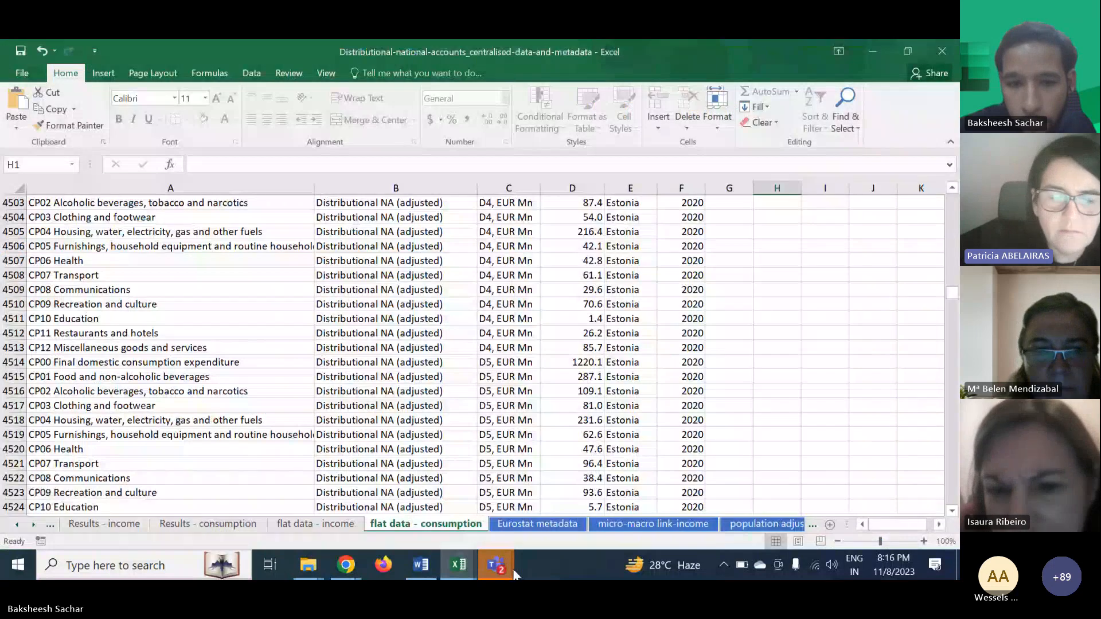
click(459, 566)
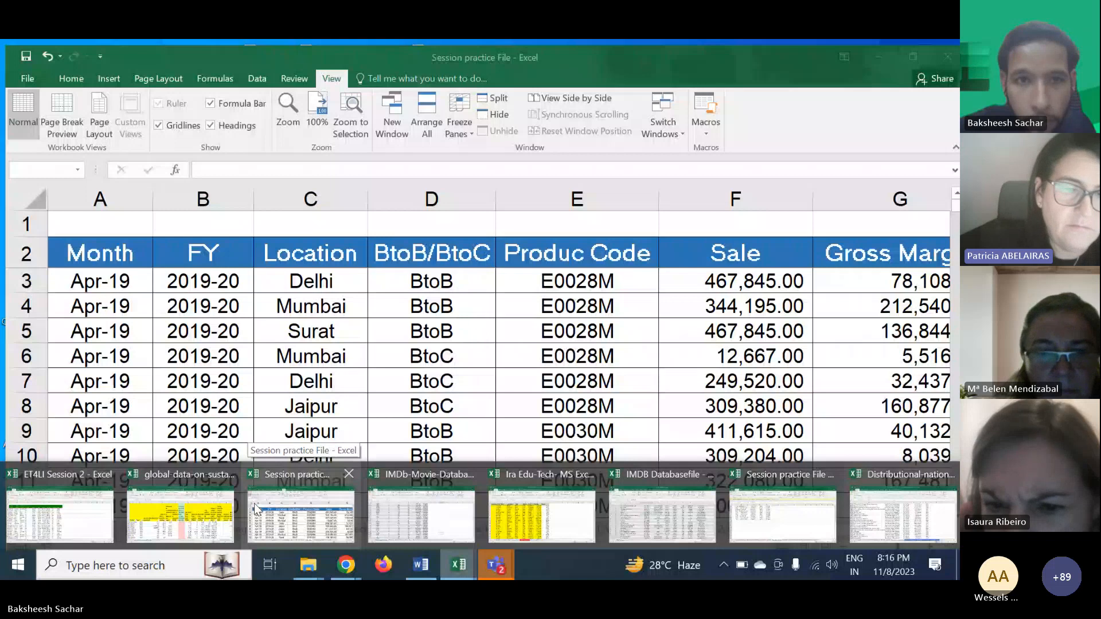
click(60, 514)
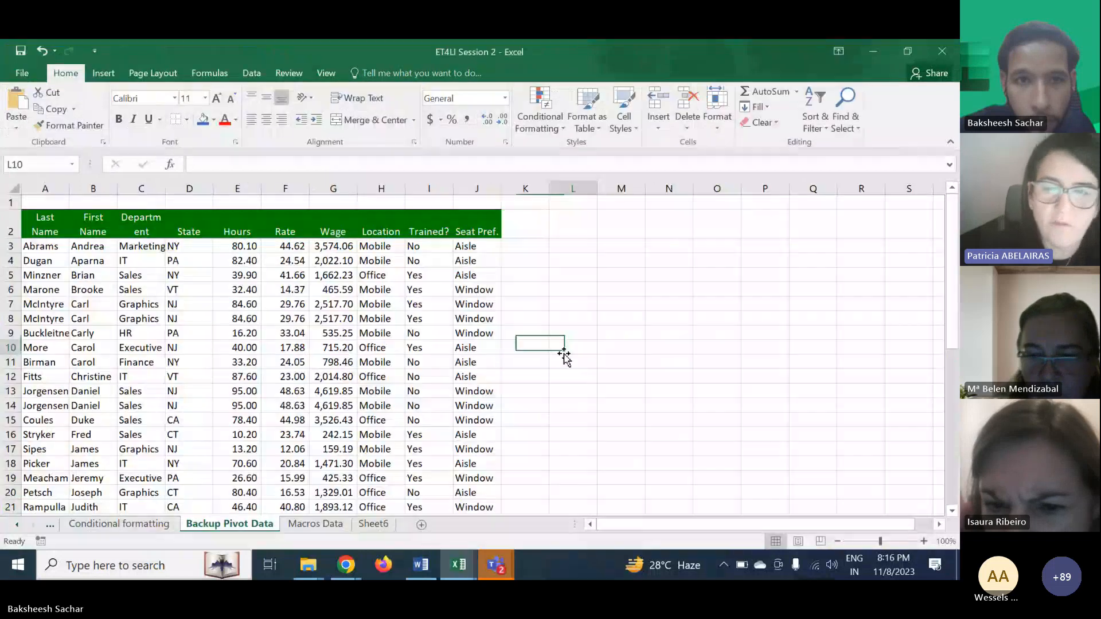
- Browse the ET4LI Session 2 sheets, including Sheet7's PivotChart, ending on the Pivot Data sheet
click(117, 75)
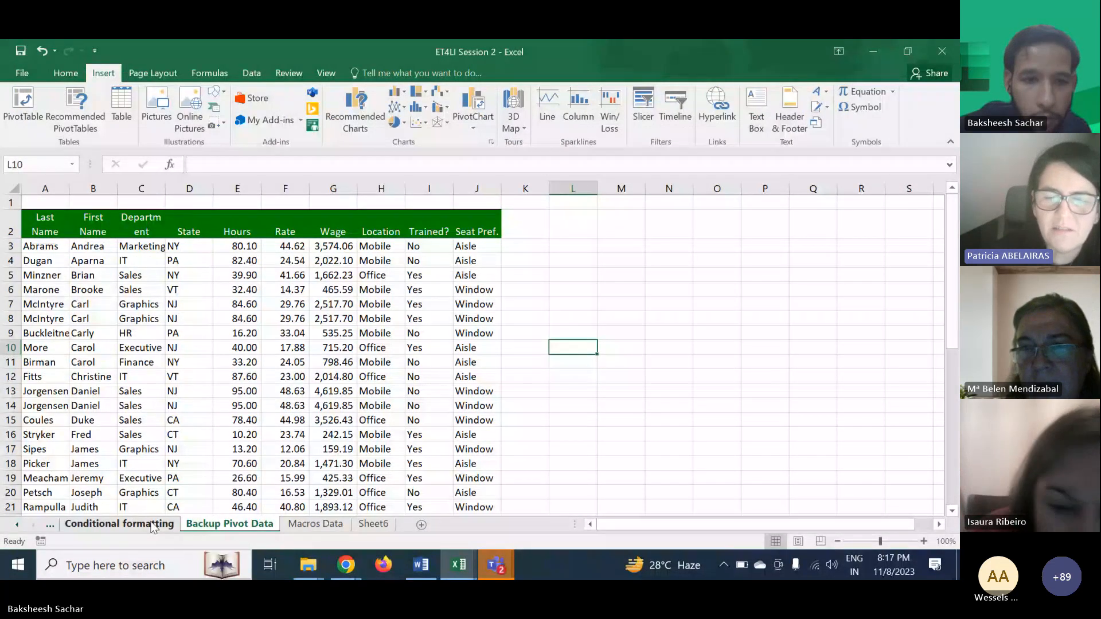
click(50, 524)
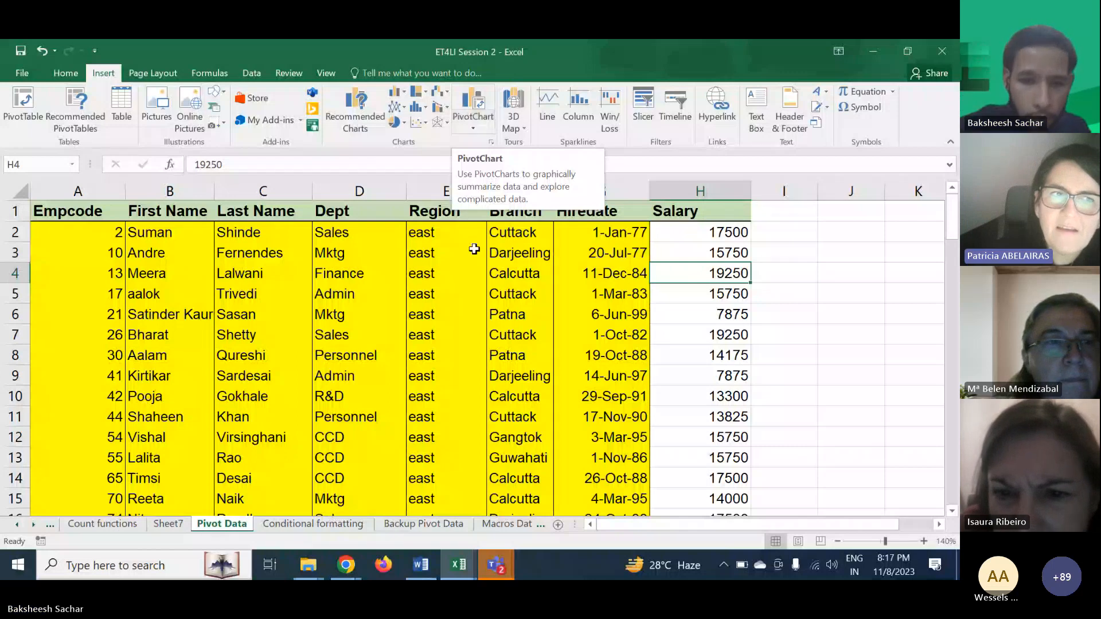
click(411, 531)
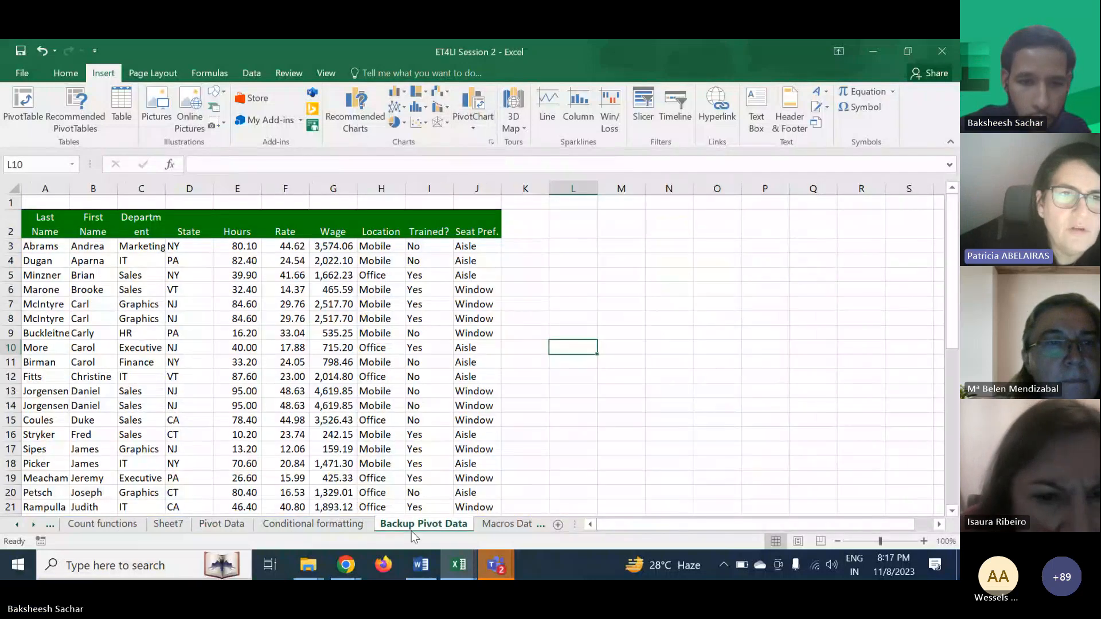
click(228, 526)
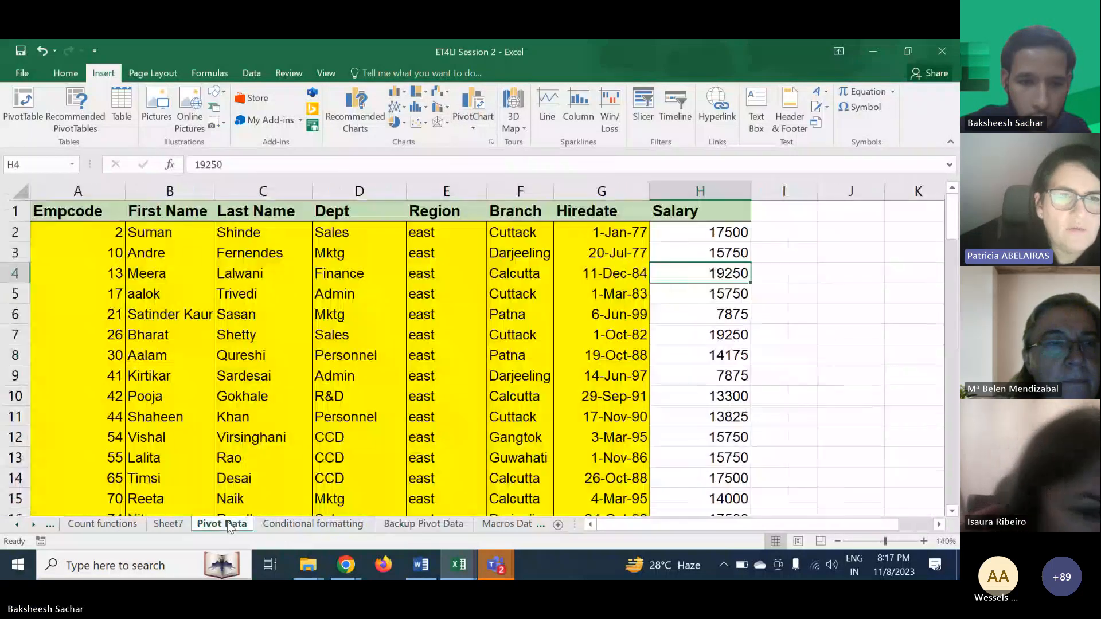
click(278, 524)
click(427, 524)
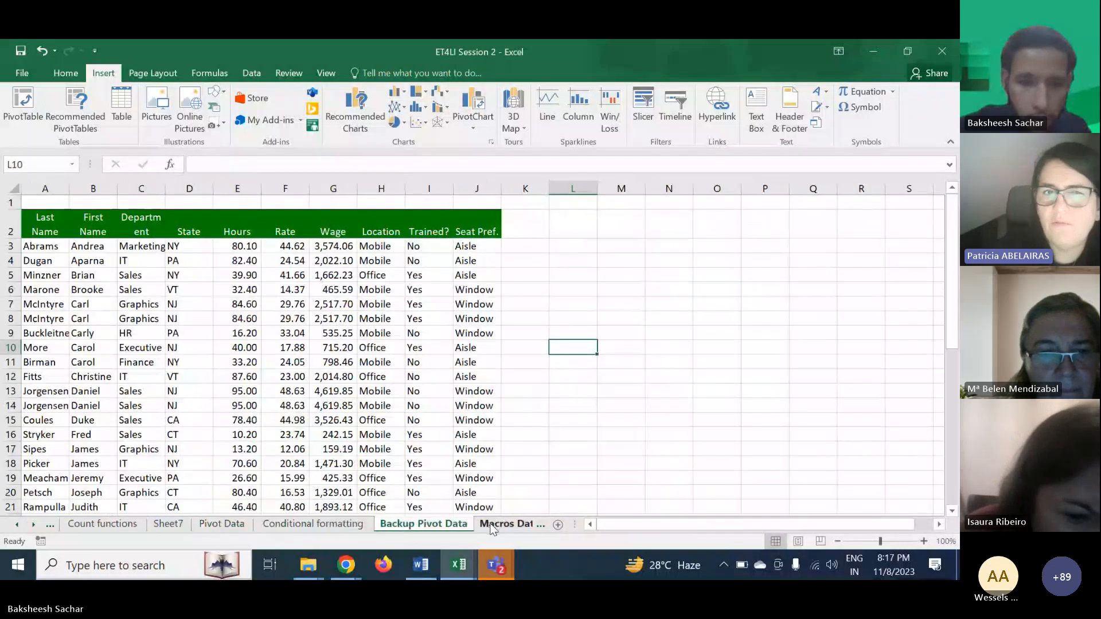
click(492, 526)
click(483, 527)
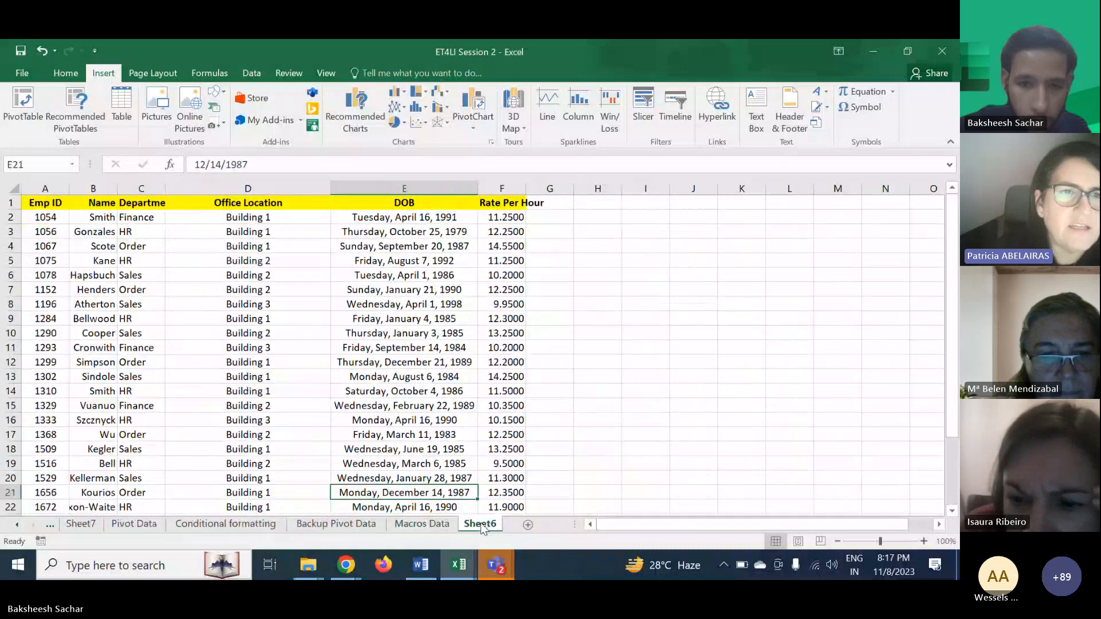
scroll(481, 524, up, 3)
click(366, 522)
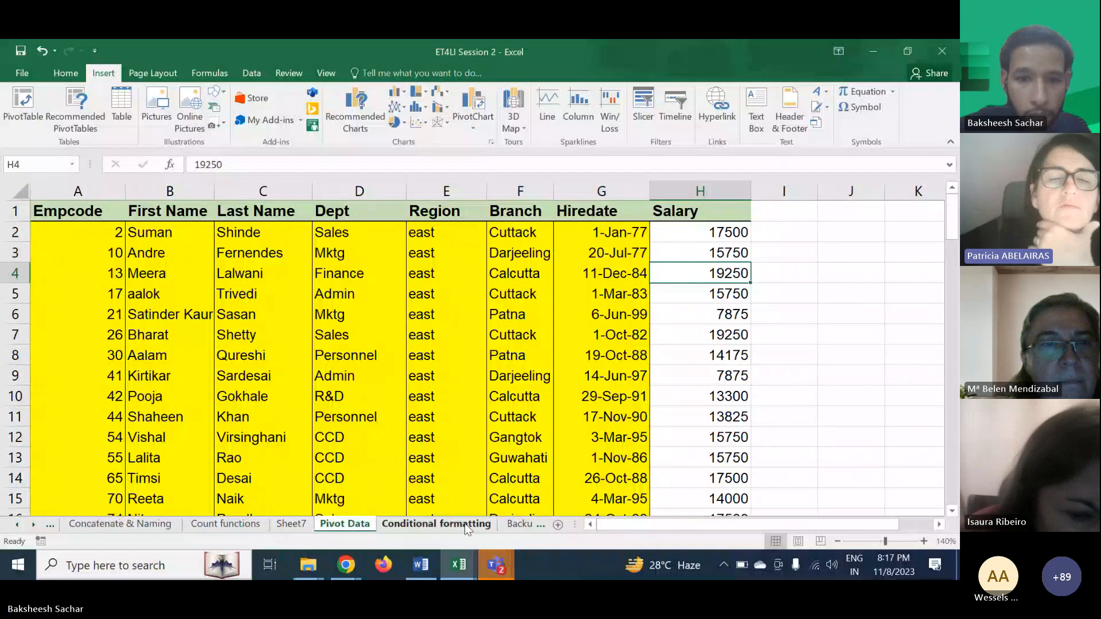
scroll(463, 521, down, 2)
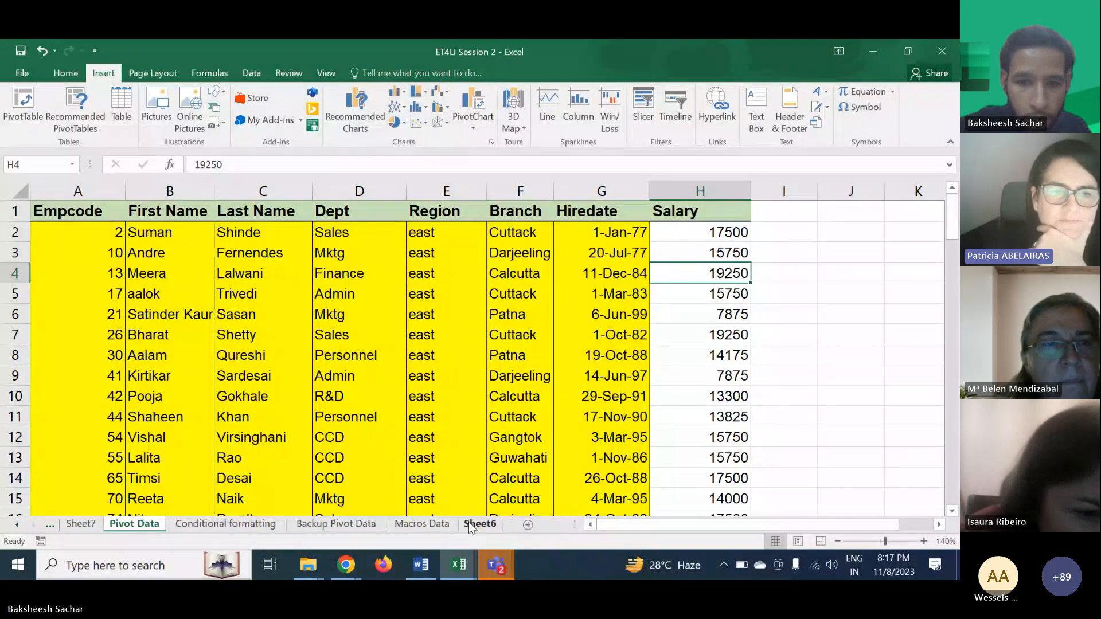
click(484, 526)
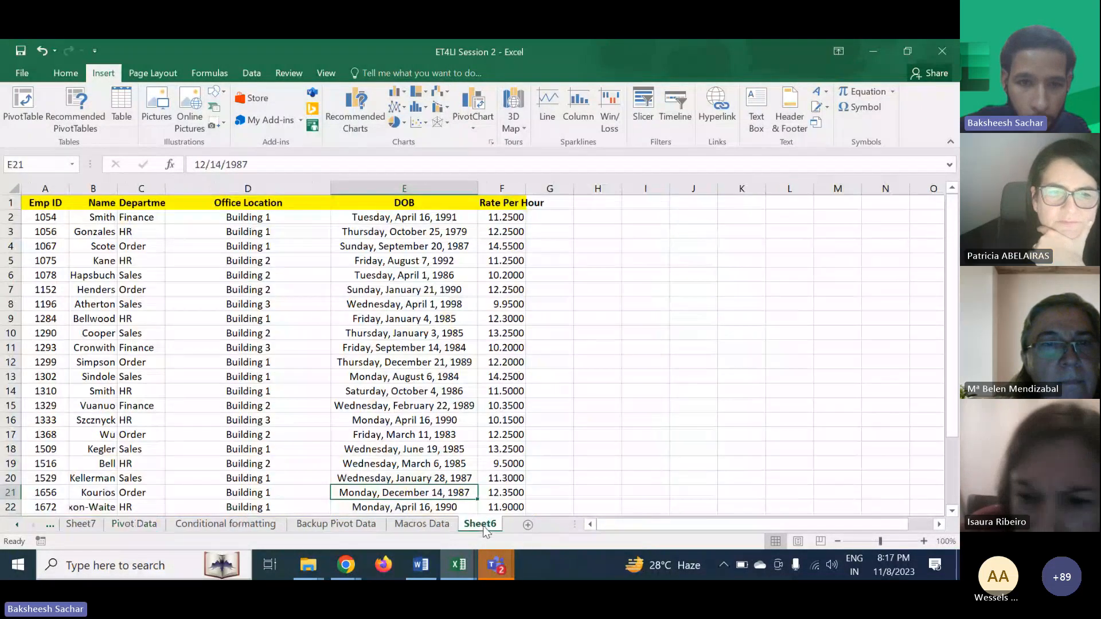
click(449, 525)
click(368, 525)
click(269, 525)
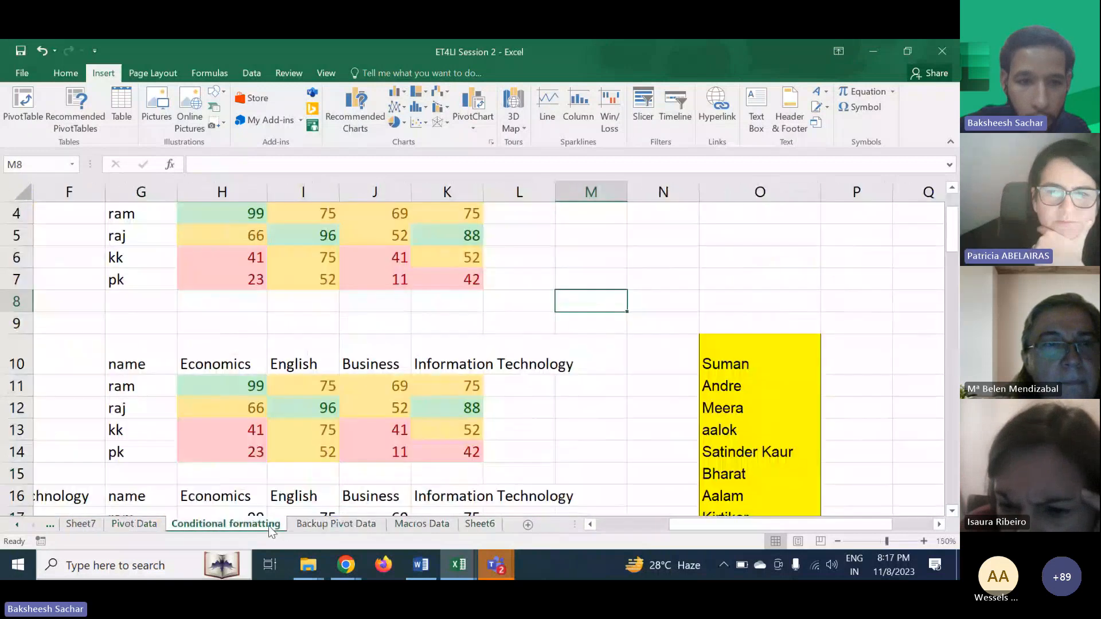
scroll(268, 525, up, 3)
click(238, 524)
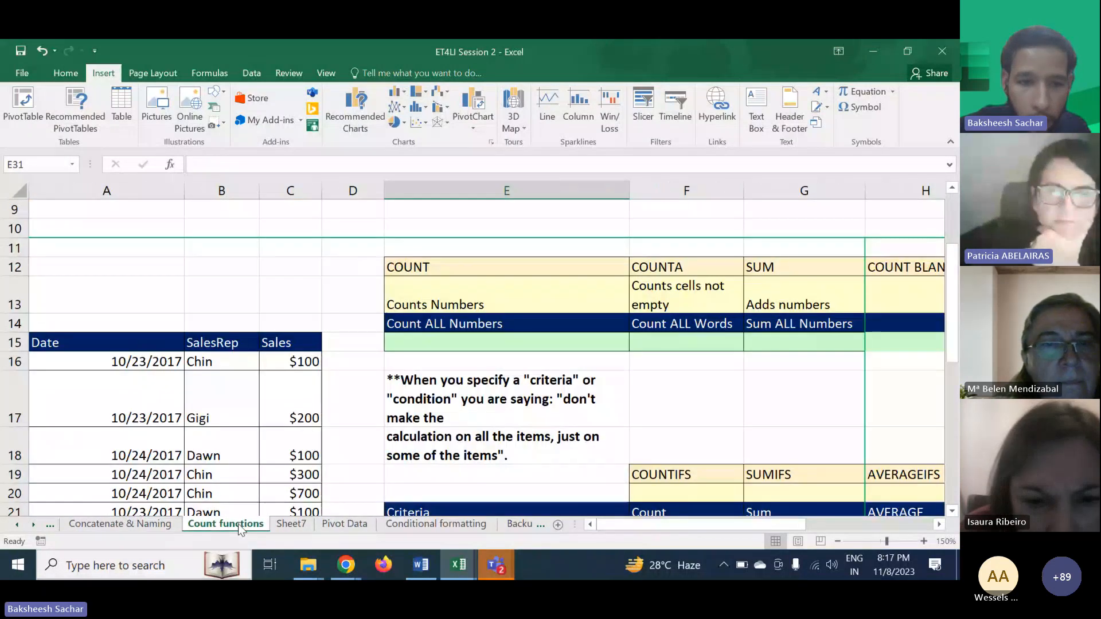
click(304, 524)
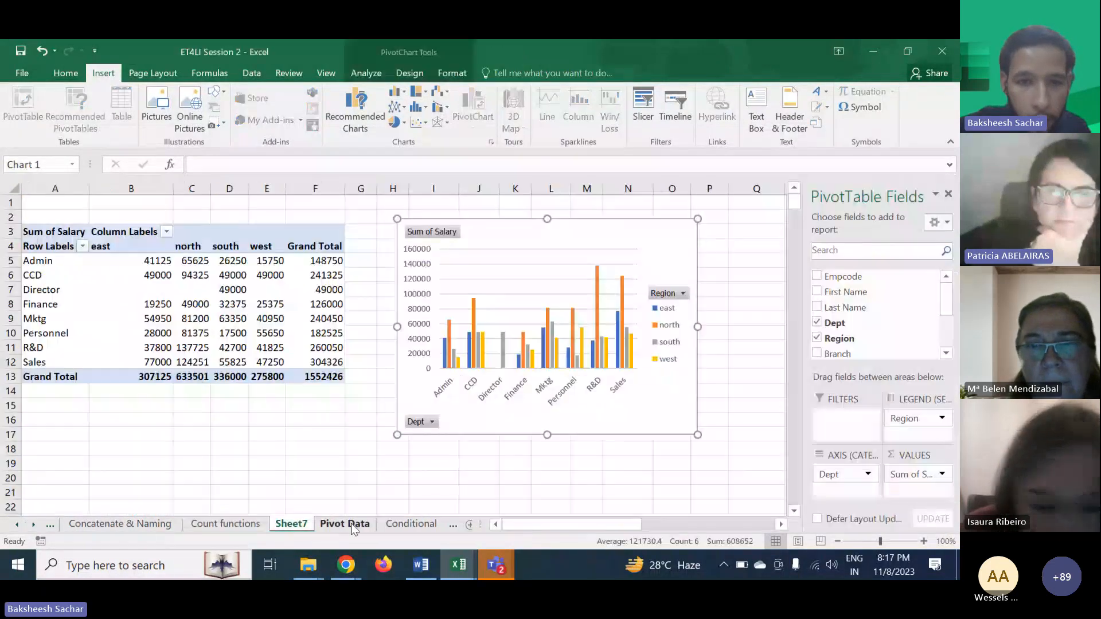
click(356, 559)
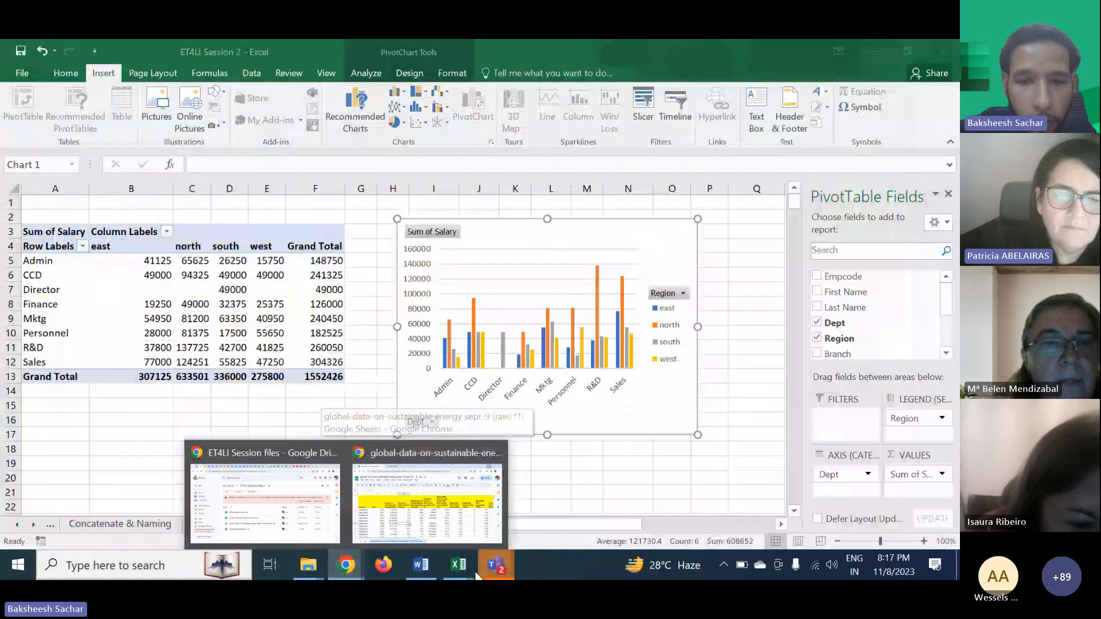
mouse_move(459, 567)
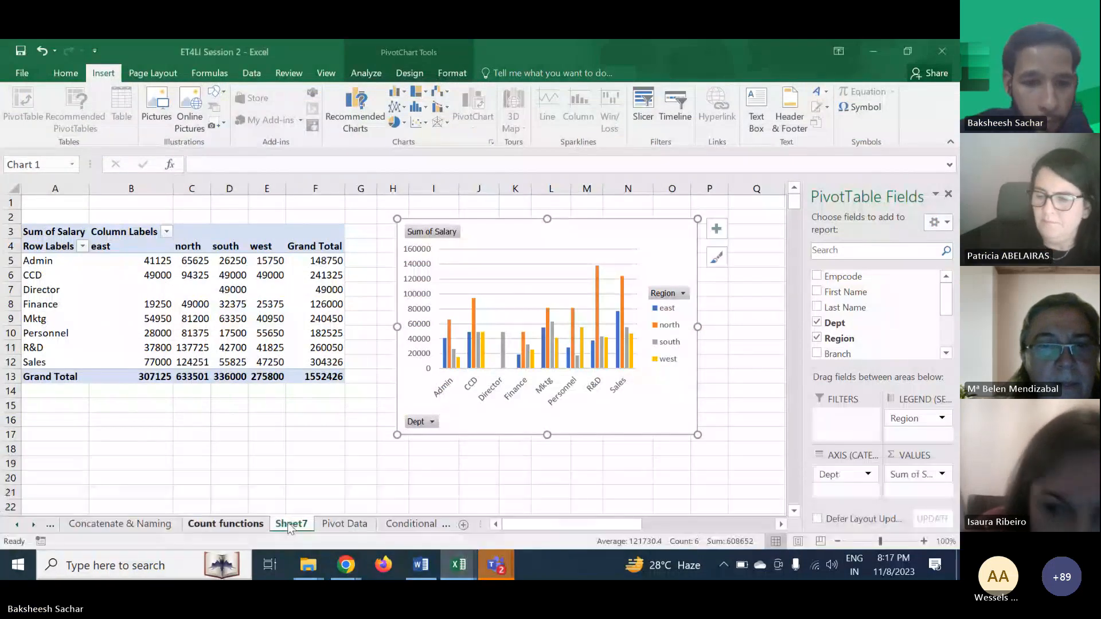
click(345, 524)
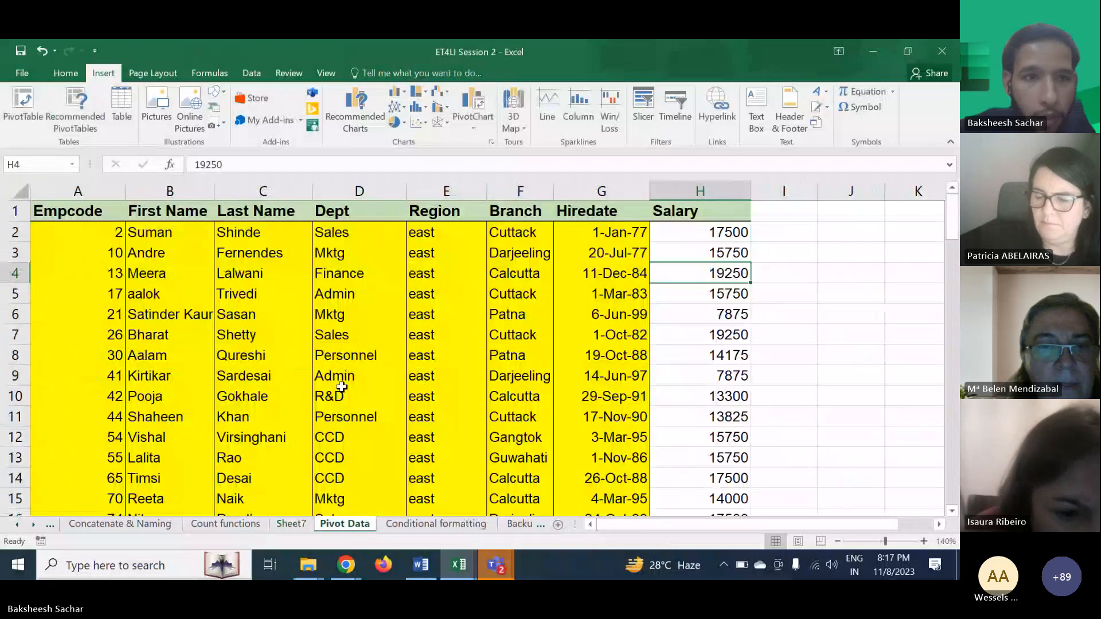
- Select and copy the entire salary table on the Pivot Data sheet
click(343, 395)
key(ctrl+Home)
scroll(436, 349, down, 17)
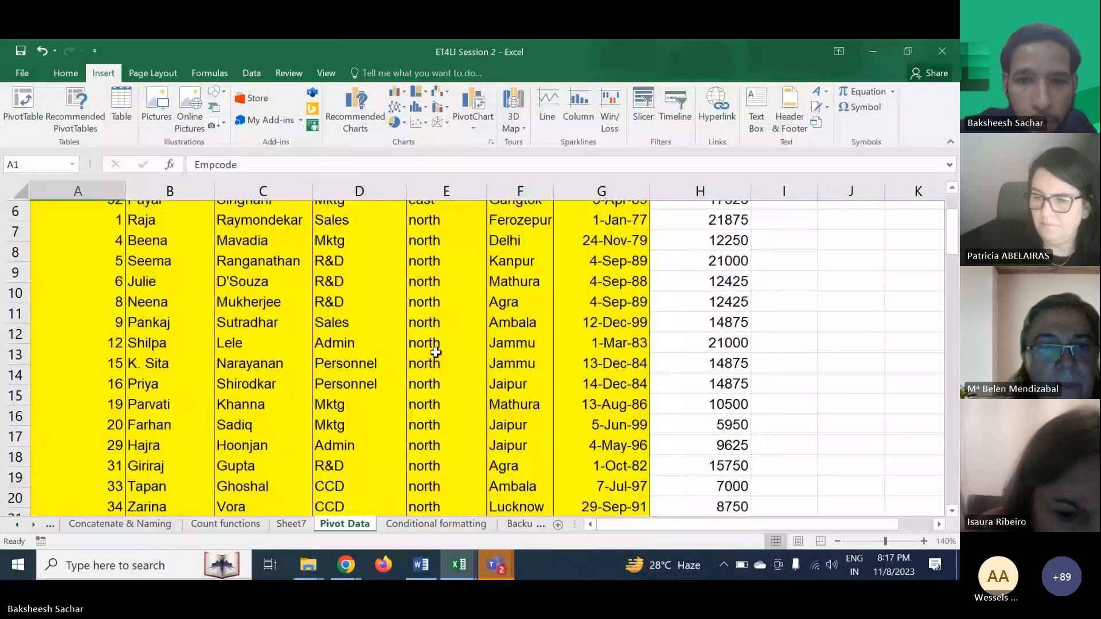
scroll(435, 352, down, 15)
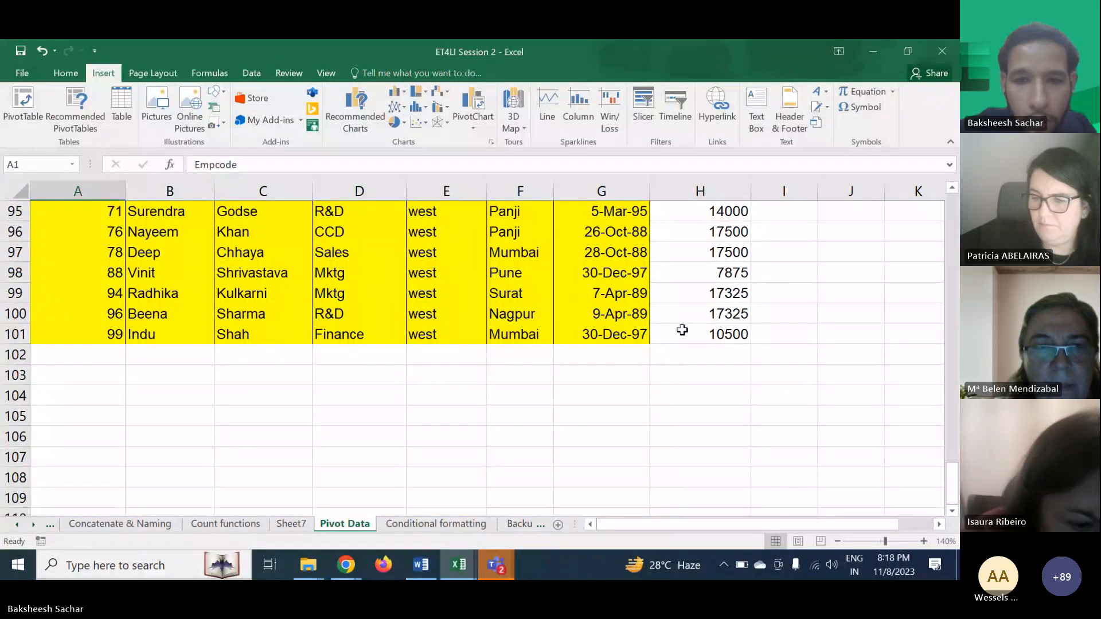
key(ctrl+a)
key(ctrl+c)
mouse_move(348, 568)
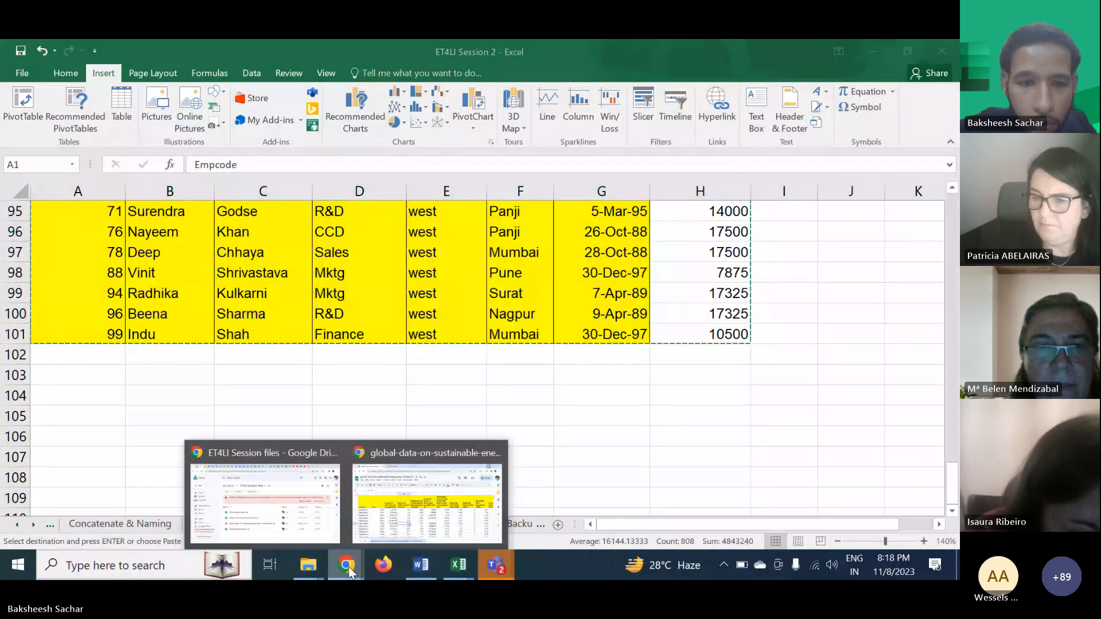
- Open Google Sheets in Chrome through the Google apps launcher
click(201, 470)
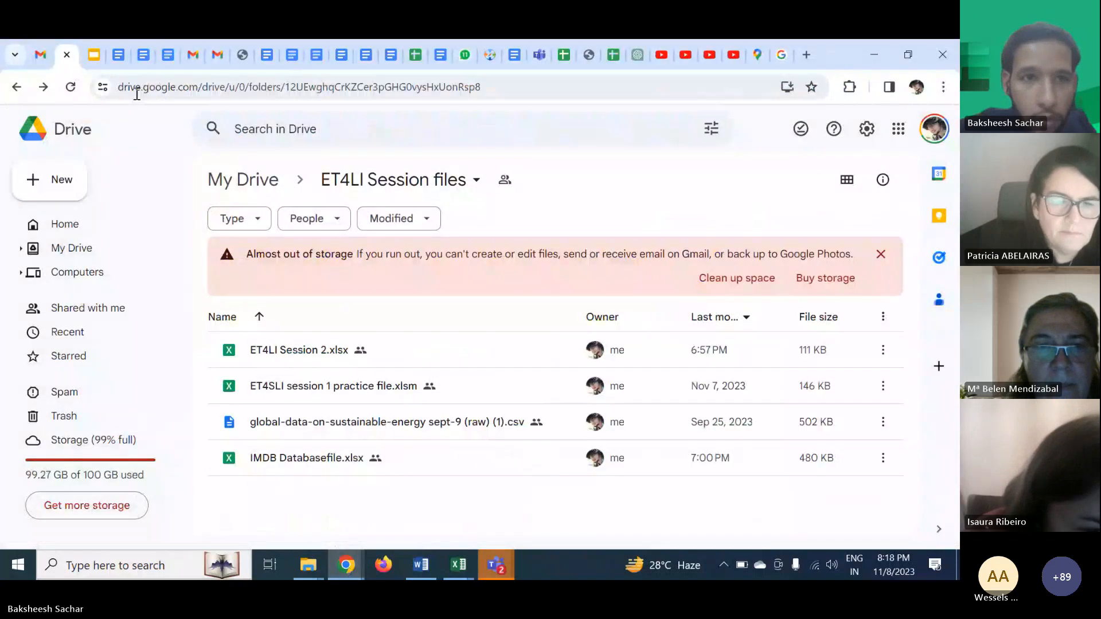
click(46, 56)
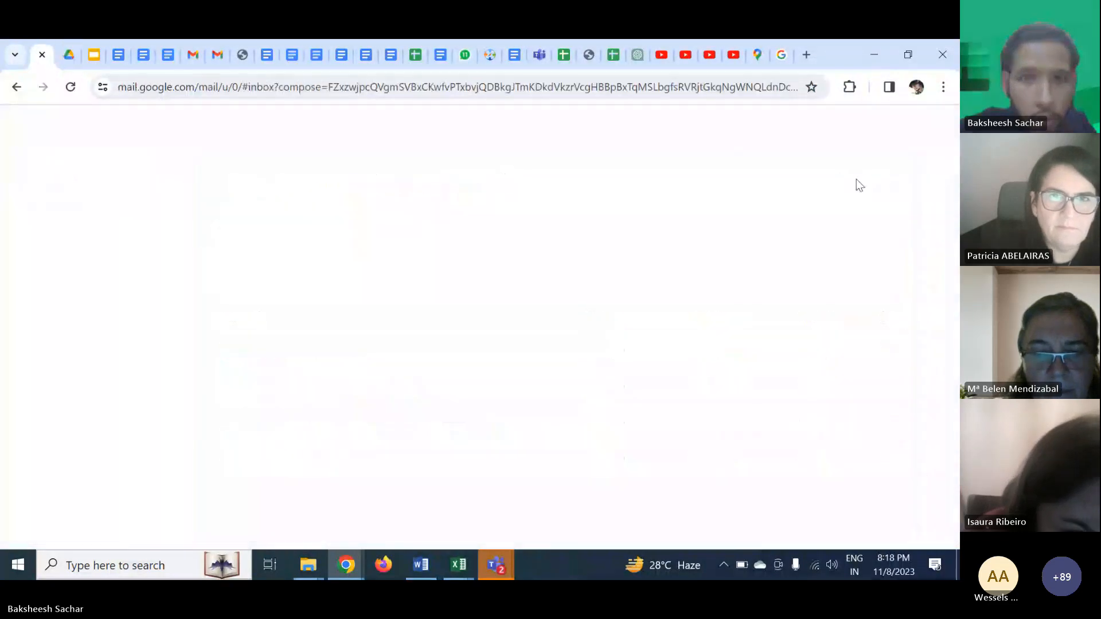
click(897, 131)
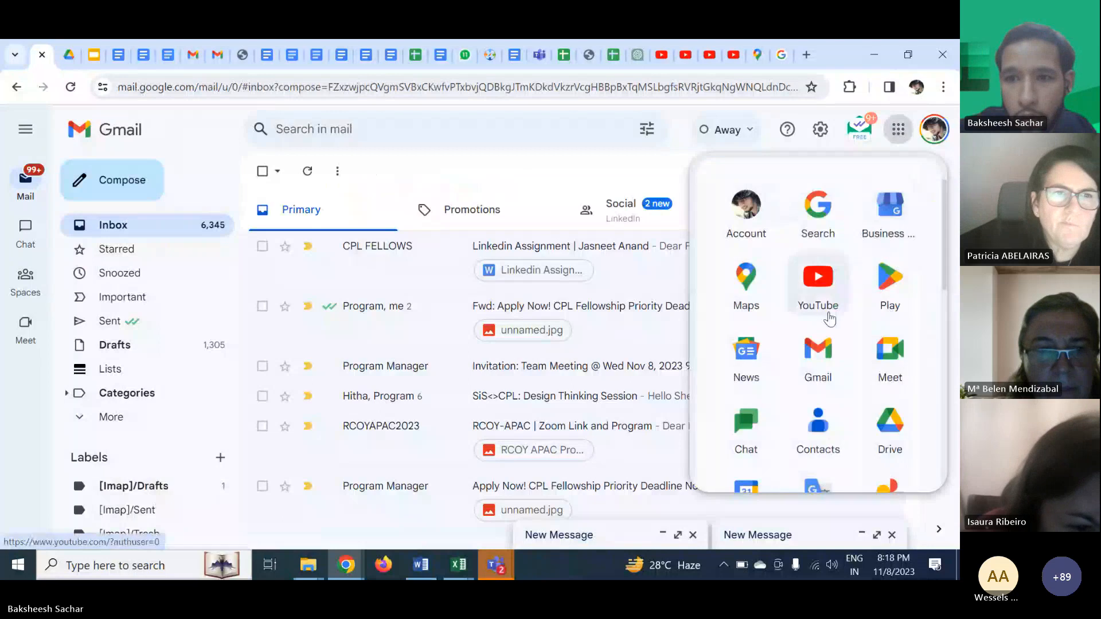
scroll(776, 394, down, 5)
scroll(777, 335, up, 2)
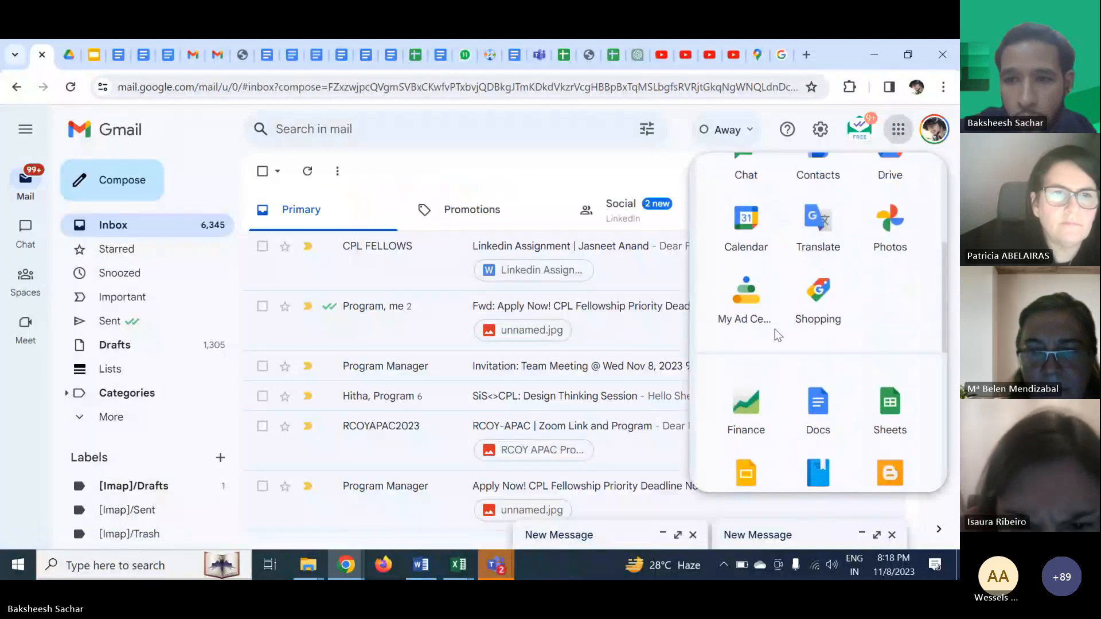
click(891, 404)
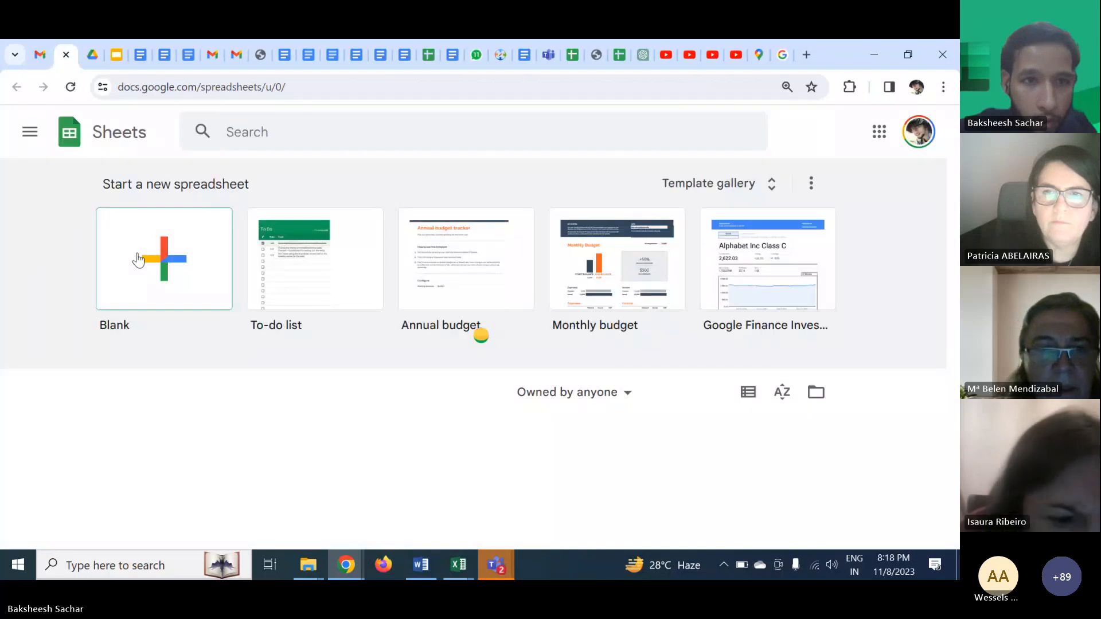
- Create a blank spreadsheet and rename it Pivot Practice ET4LI
click(137, 259)
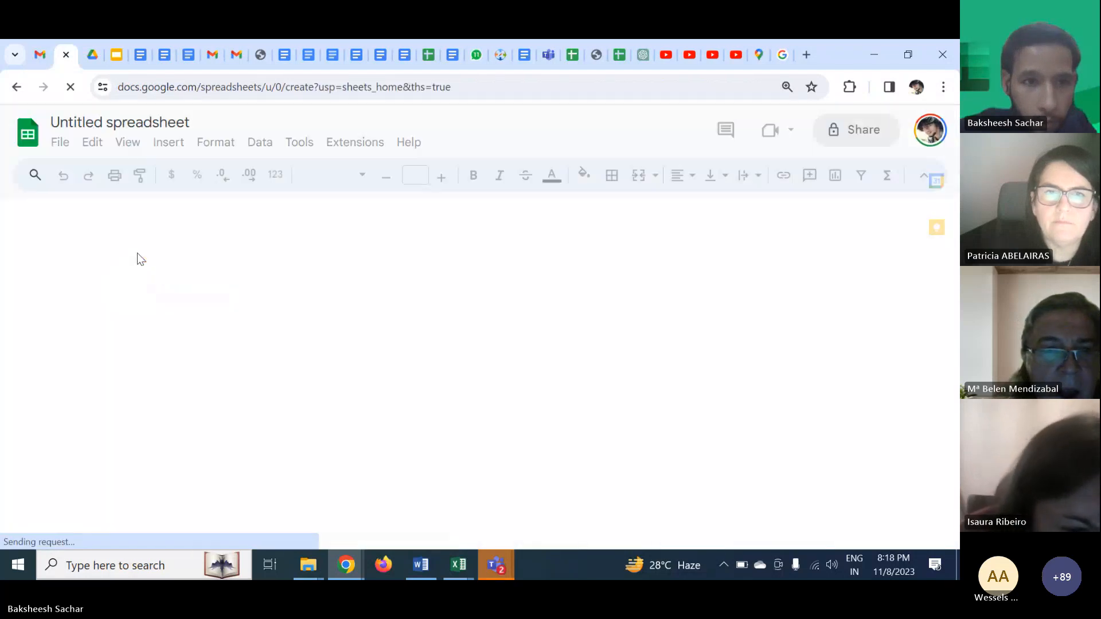
click(93, 122)
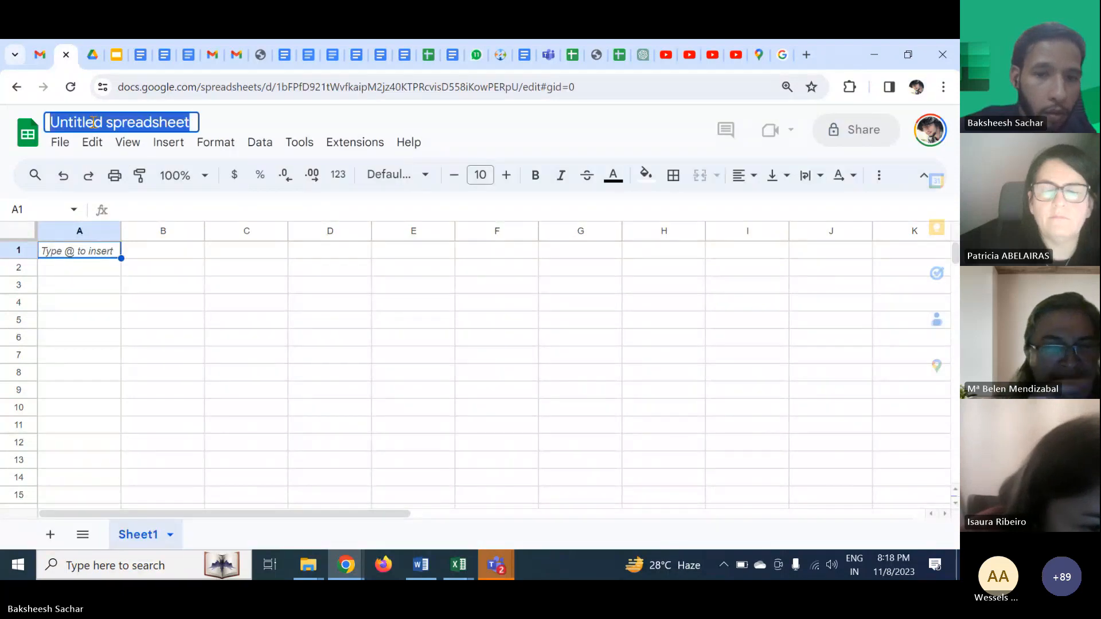
text(Pivot)
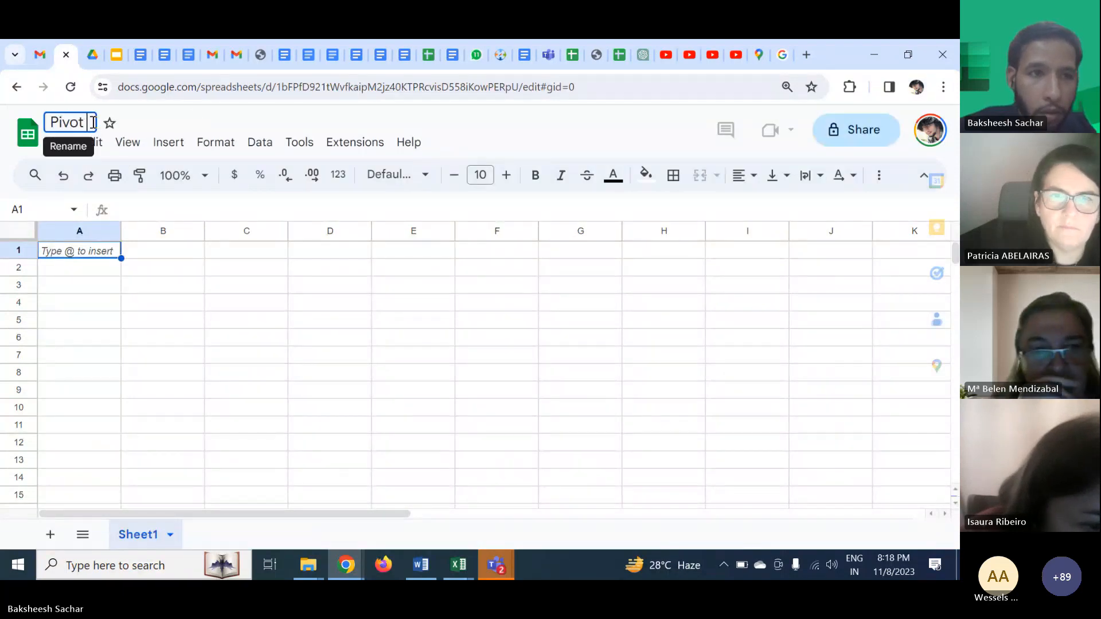
text( Practice E)
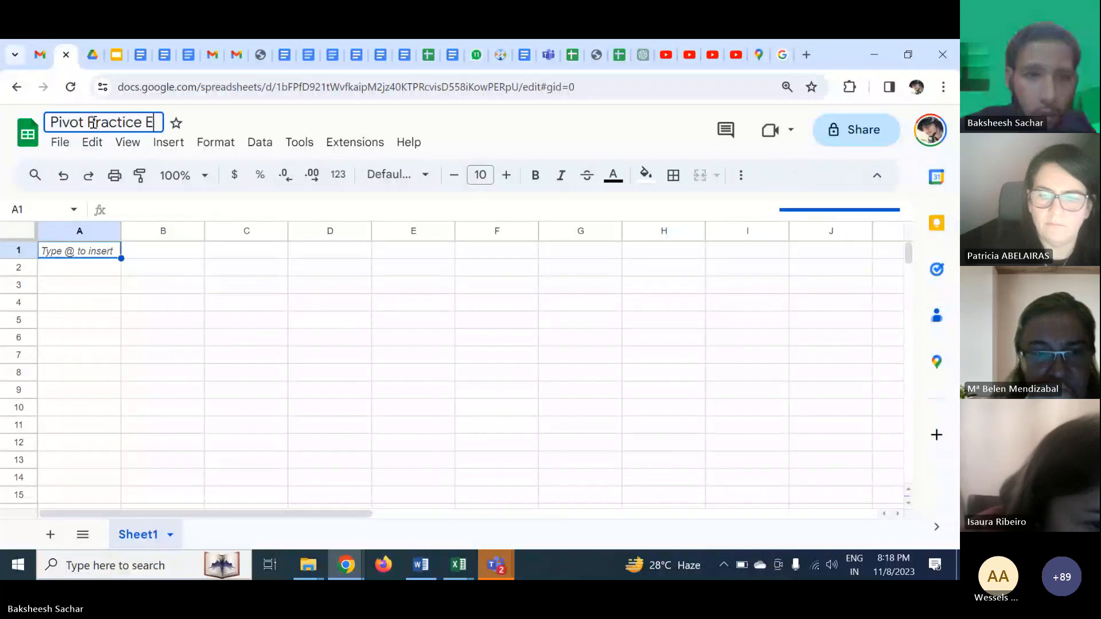
text(TLI)
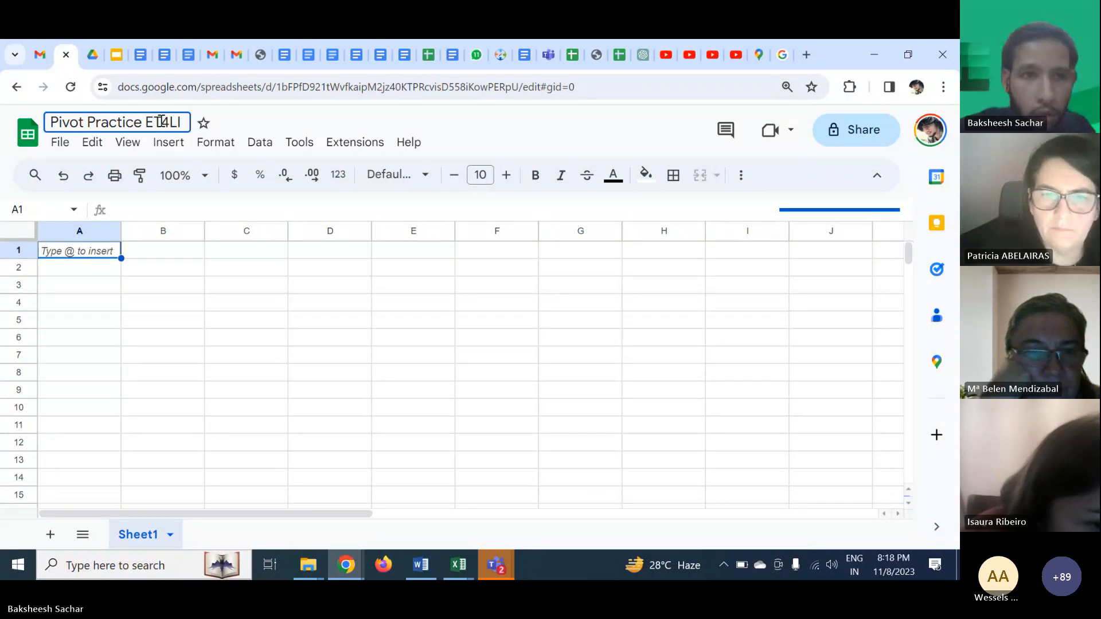
click(188, 309)
- Paste the copied salary data into cell A1 of Sheet1
click(126, 286)
click(96, 255)
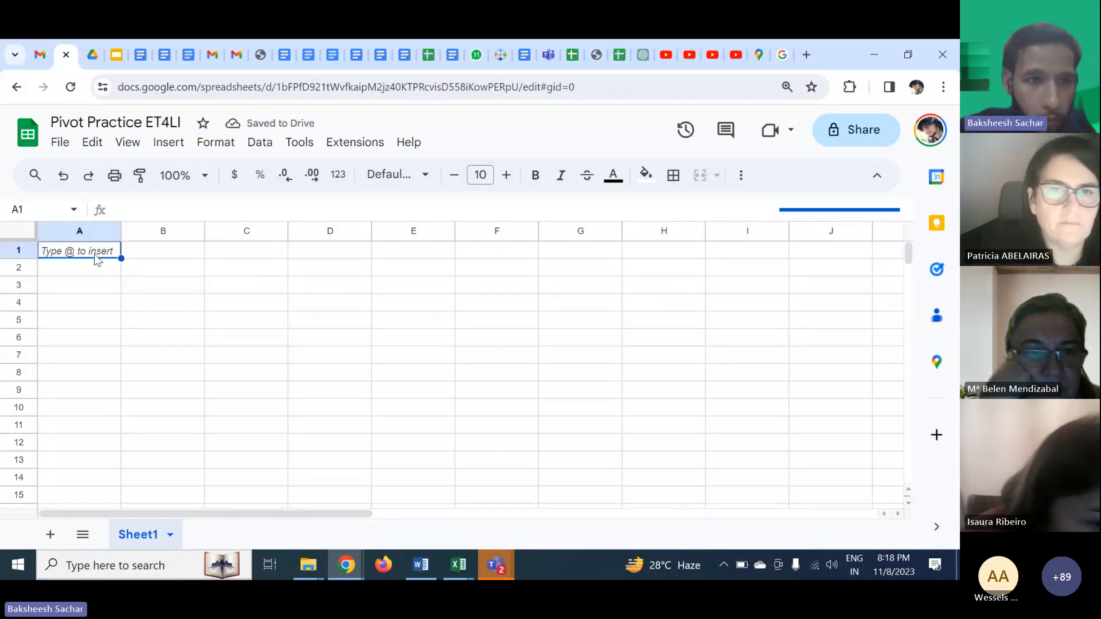
key(ctrl+v)
click(173, 294)
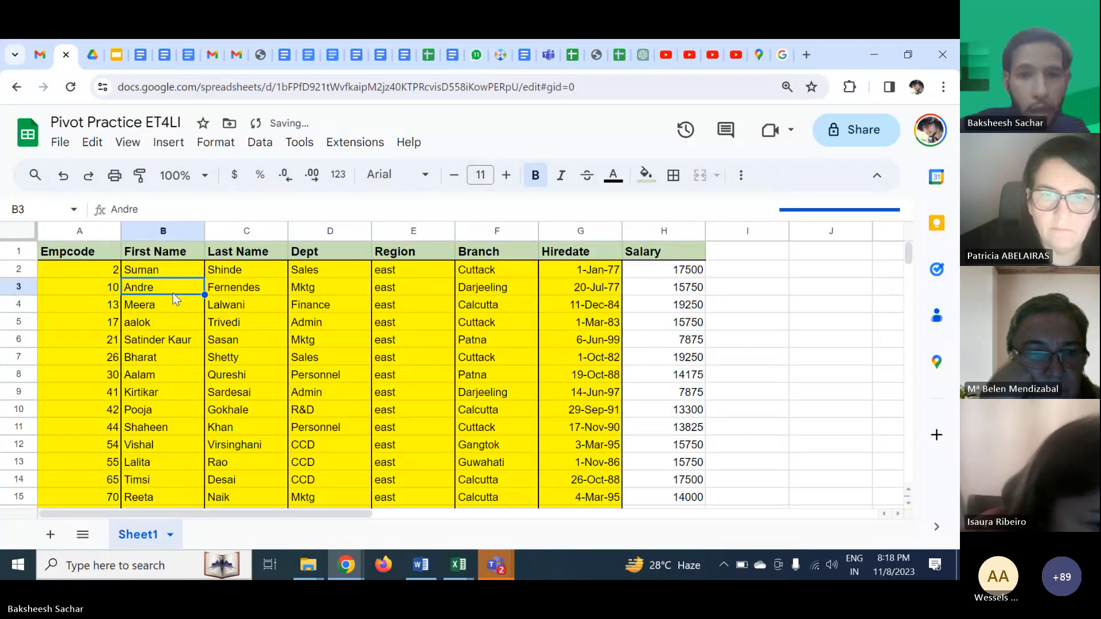
click(435, 324)
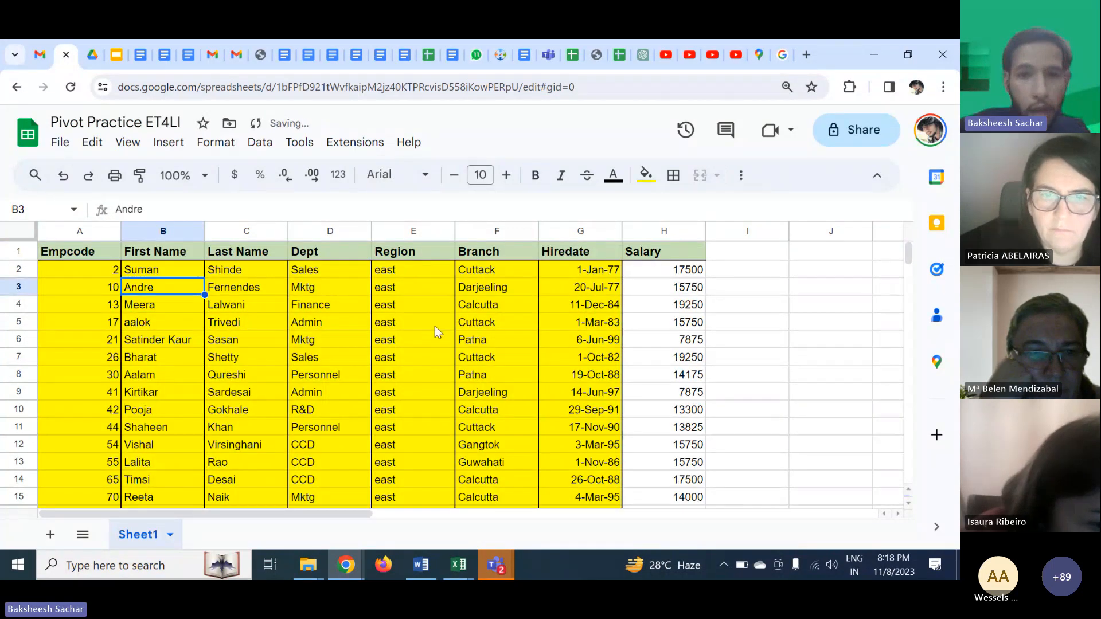
click(750, 337)
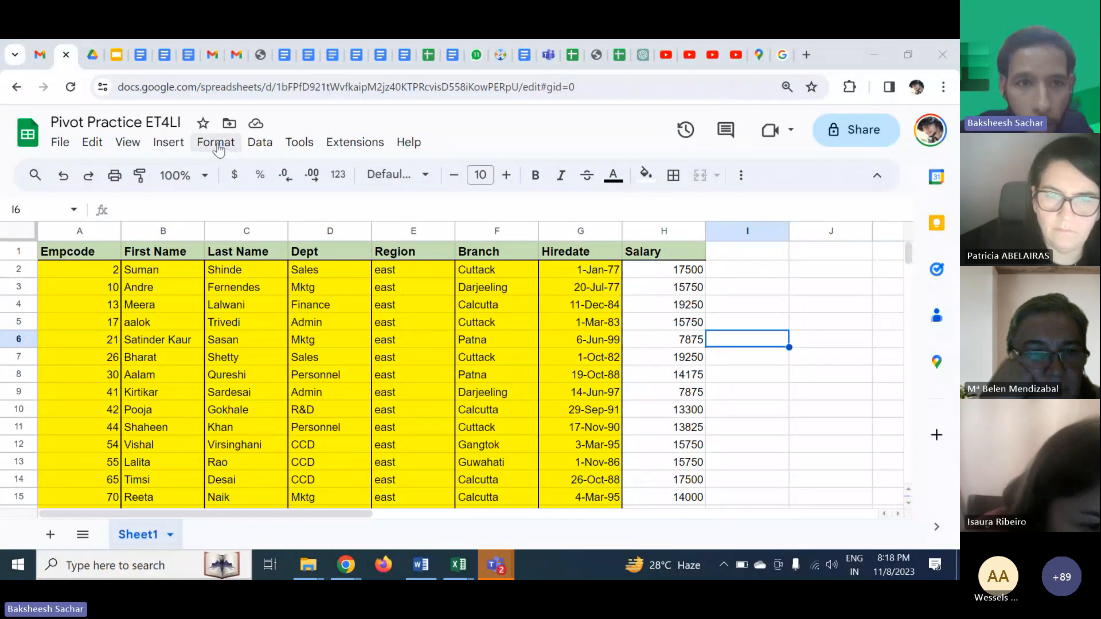
click(159, 148)
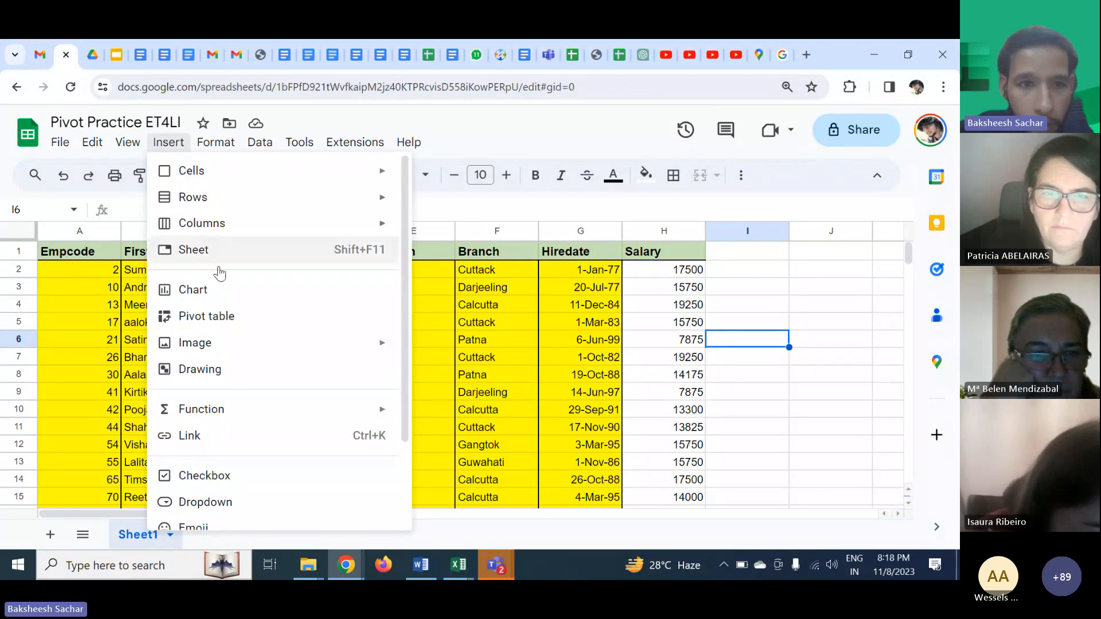
click(580, 322)
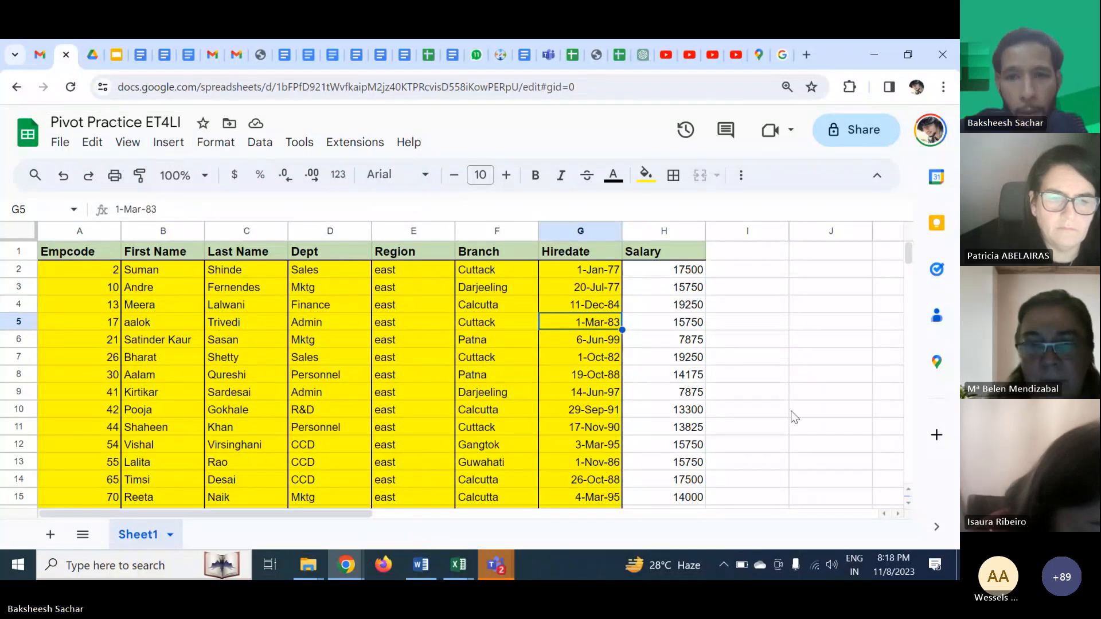
- Zoom the spreadsheet view to 125%
click(207, 182)
click(180, 312)
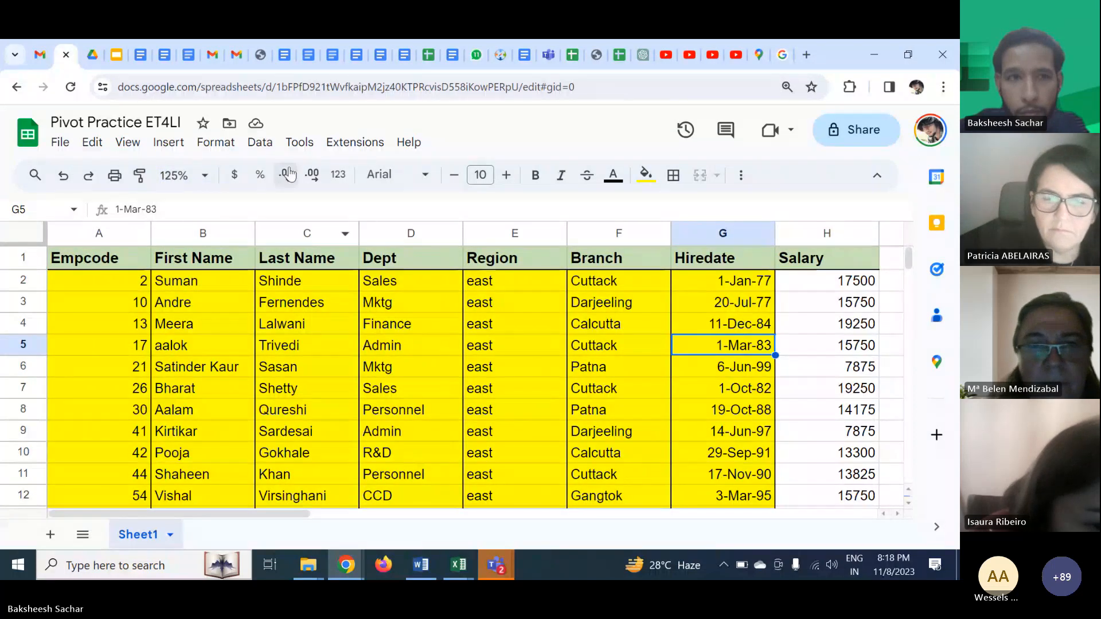
click(174, 150)
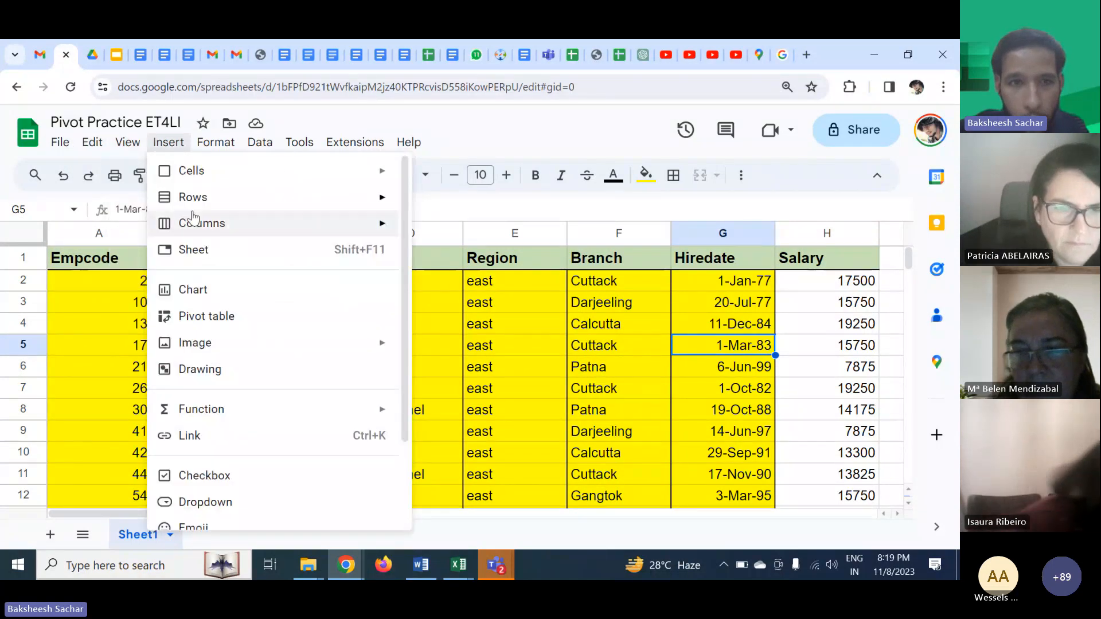
mouse_move(216, 224)
click(787, 89)
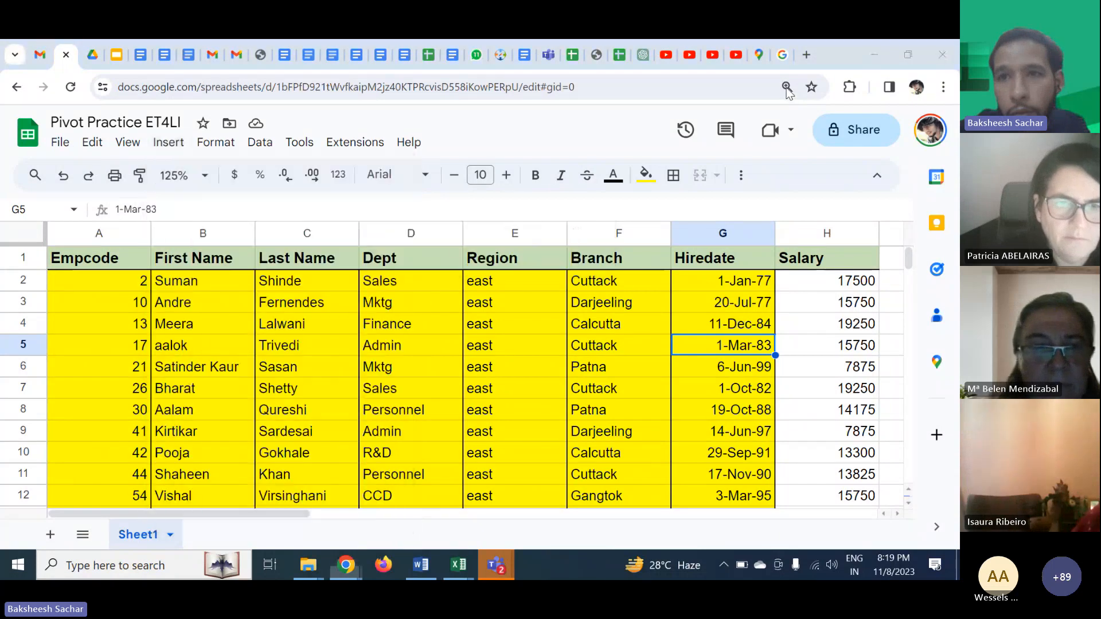
- Share the spreadsheet so anyone with the link can view it, and copy the share link
click(857, 137)
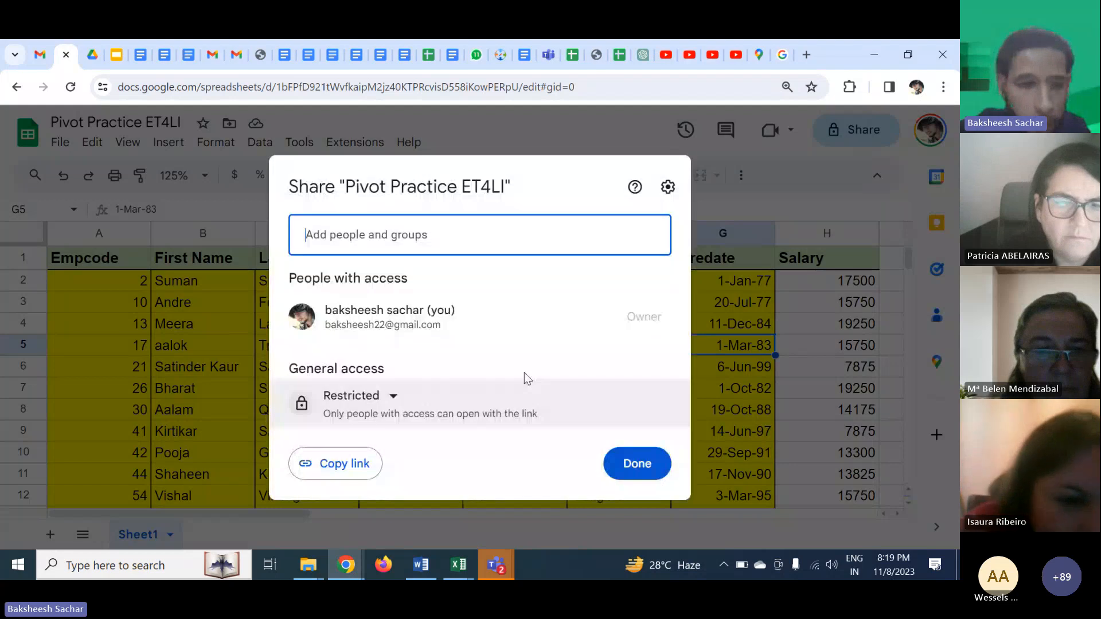
click(360, 395)
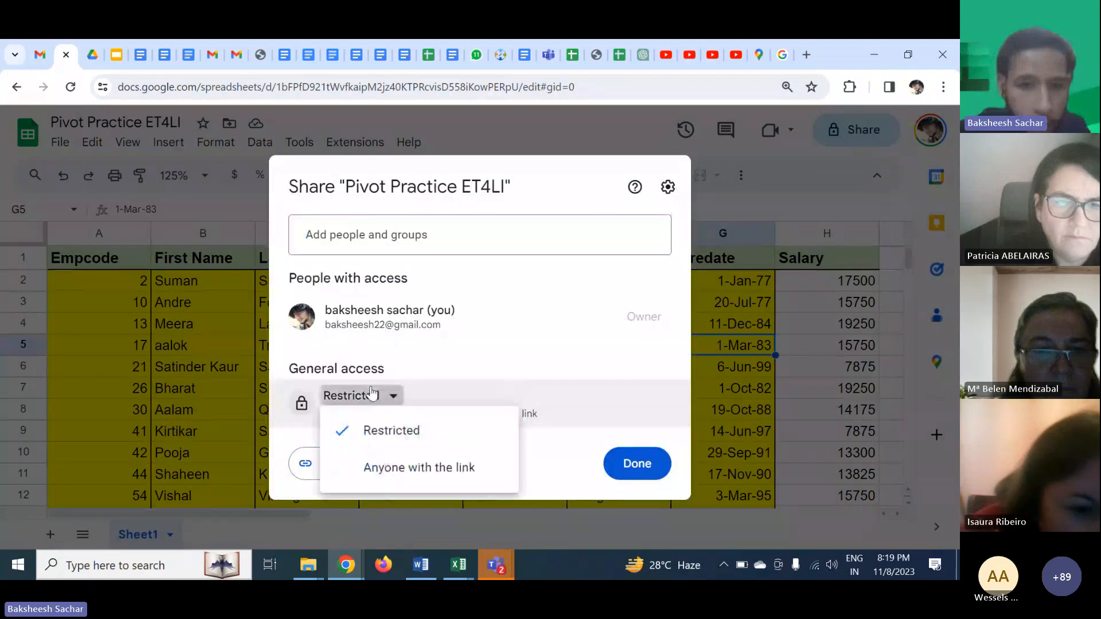
click(399, 472)
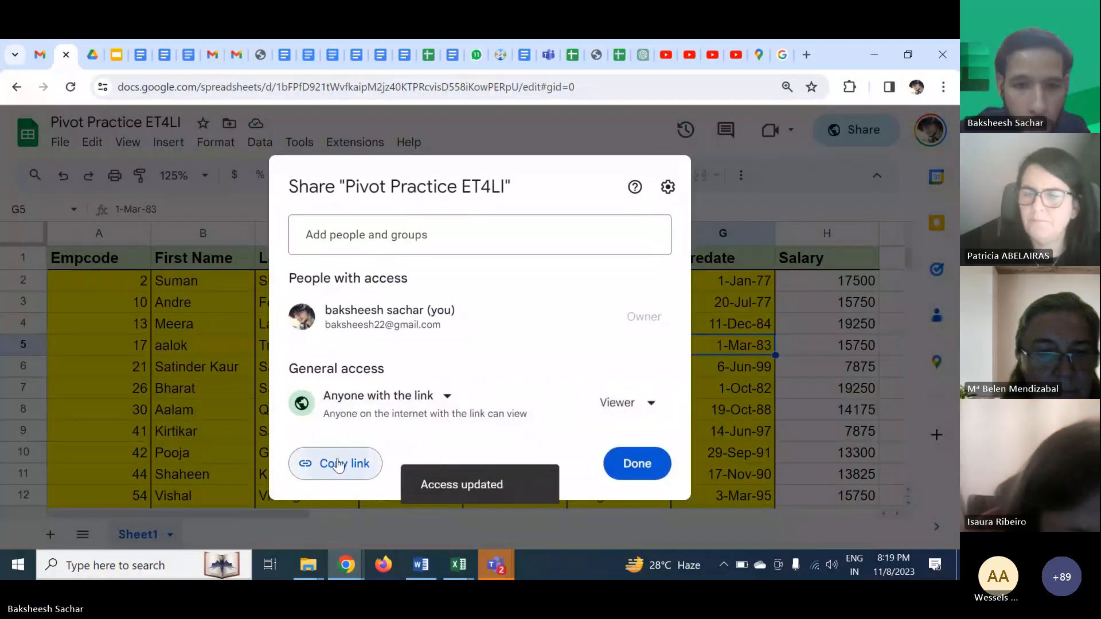
click(657, 465)
- Switch to the Teams meeting, paste the spreadsheet link into the meeting chat and send it, then minimize Teams
key(alt+Tab)
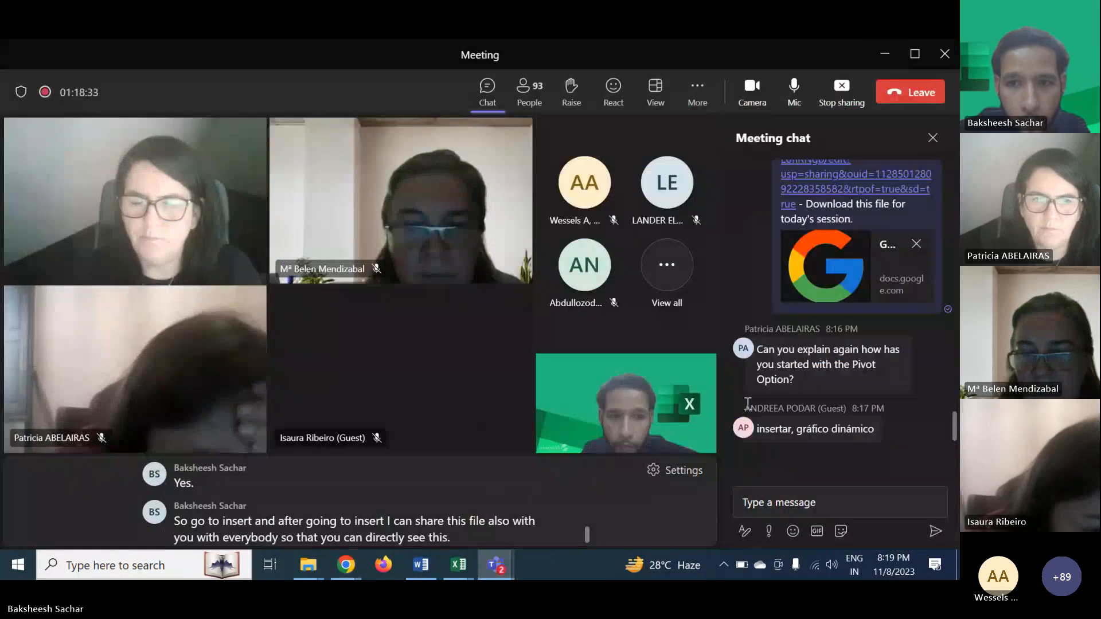
click(784, 496)
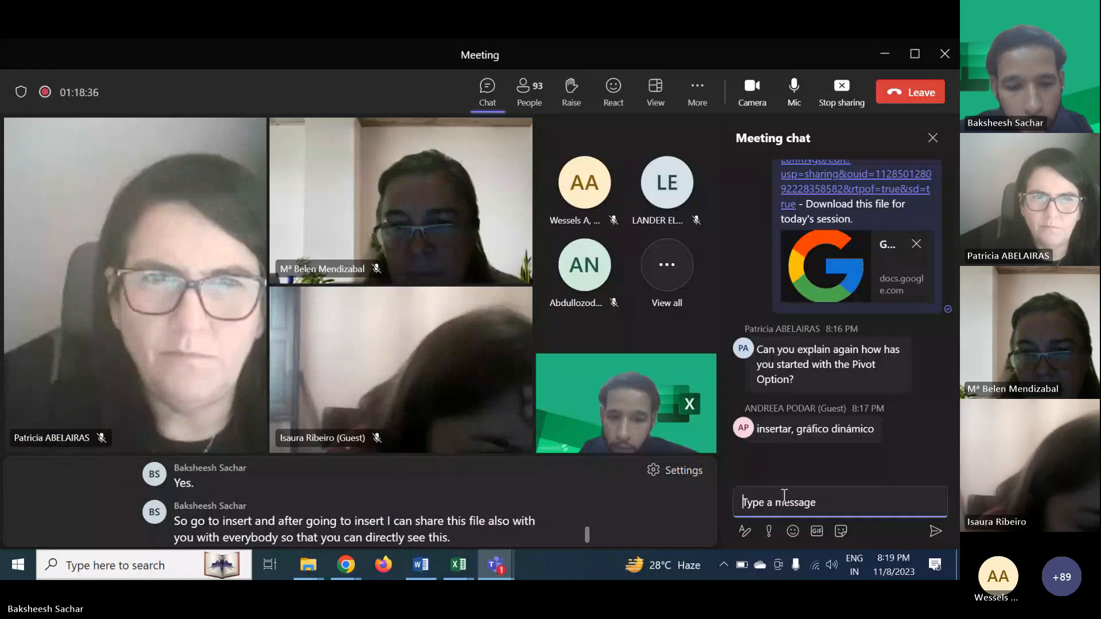
key(ctrl+v)
key(Return)
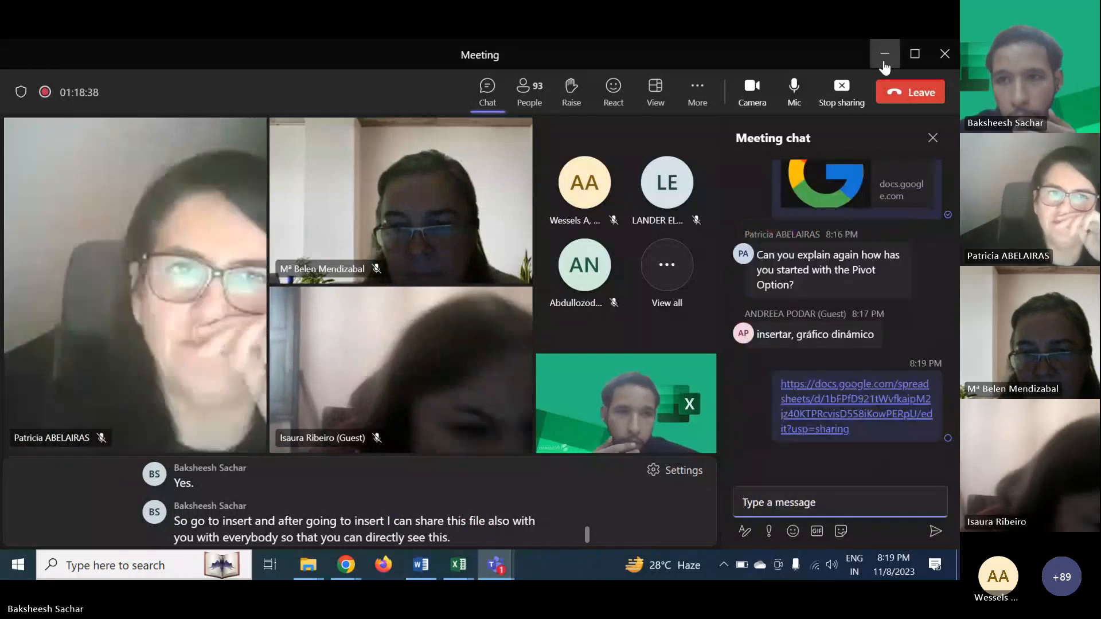
click(884, 54)
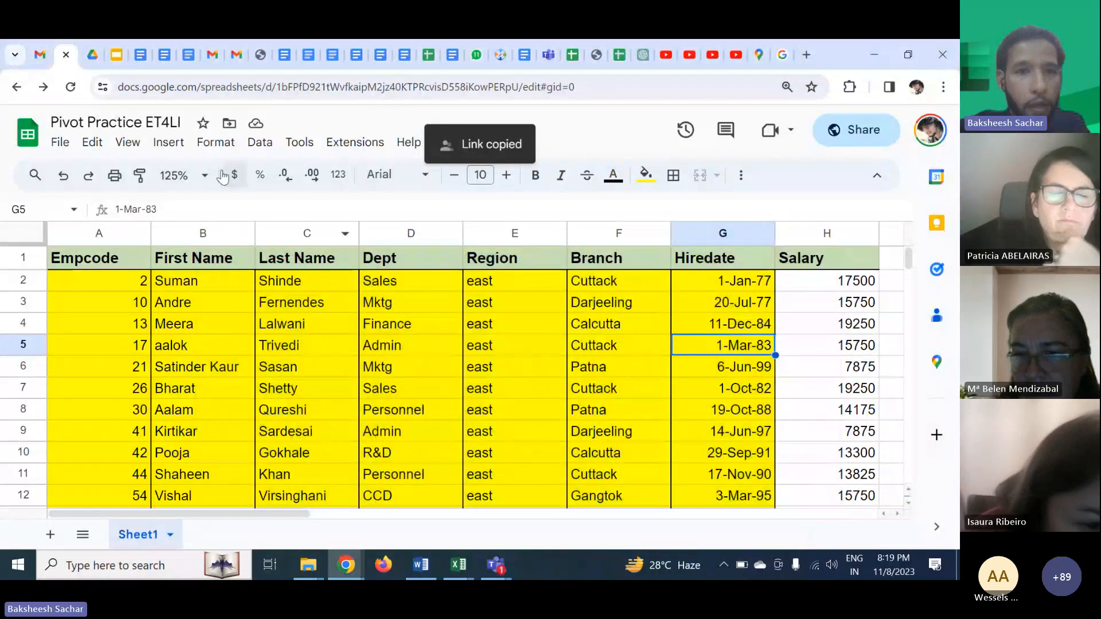
- Insert a pivot table for the range Sheet1!A1:H101 on a new sheet
click(183, 148)
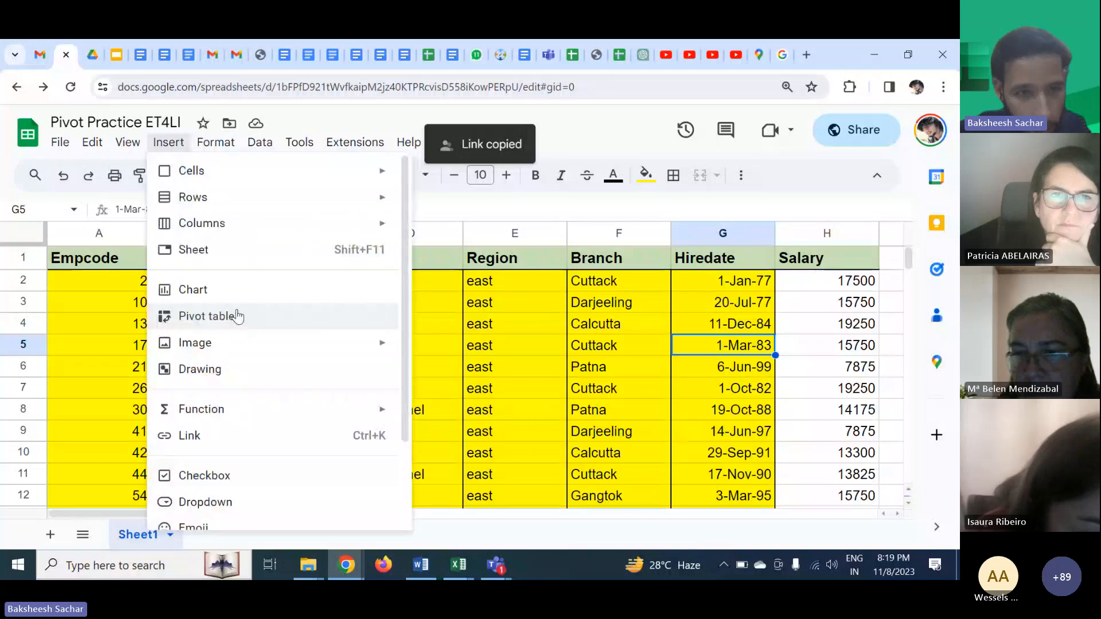
click(236, 314)
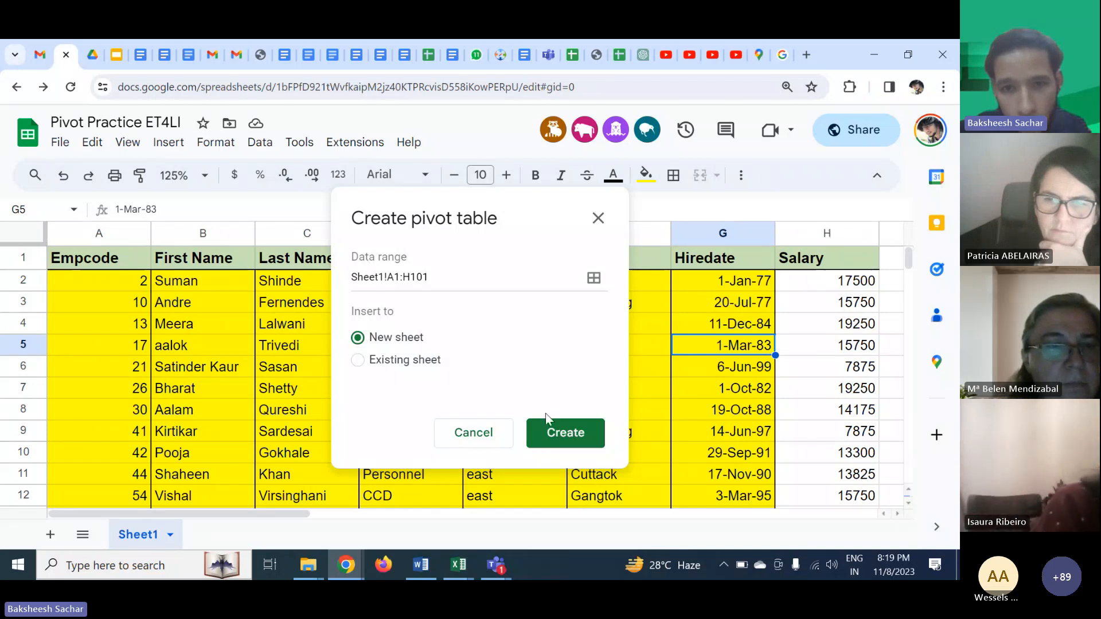
click(551, 435)
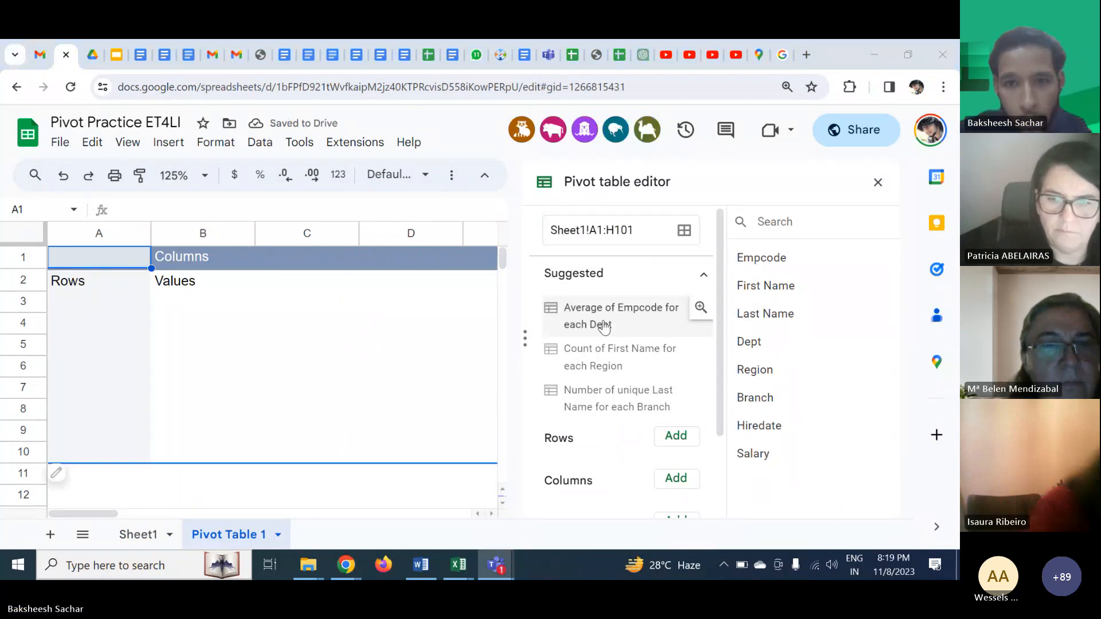
- Collapse the suggestions and add Region as the pivot table's row field
scroll(601, 321, down, 1)
scroll(603, 326, down, 1)
scroll(603, 325, up, 2)
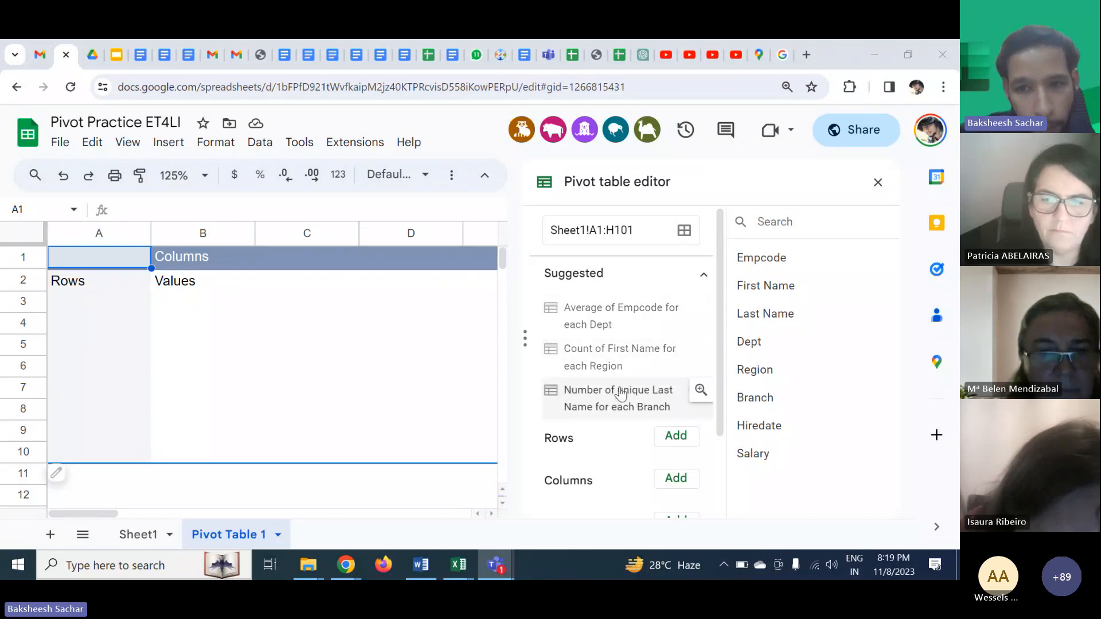
scroll(622, 401, down, 1)
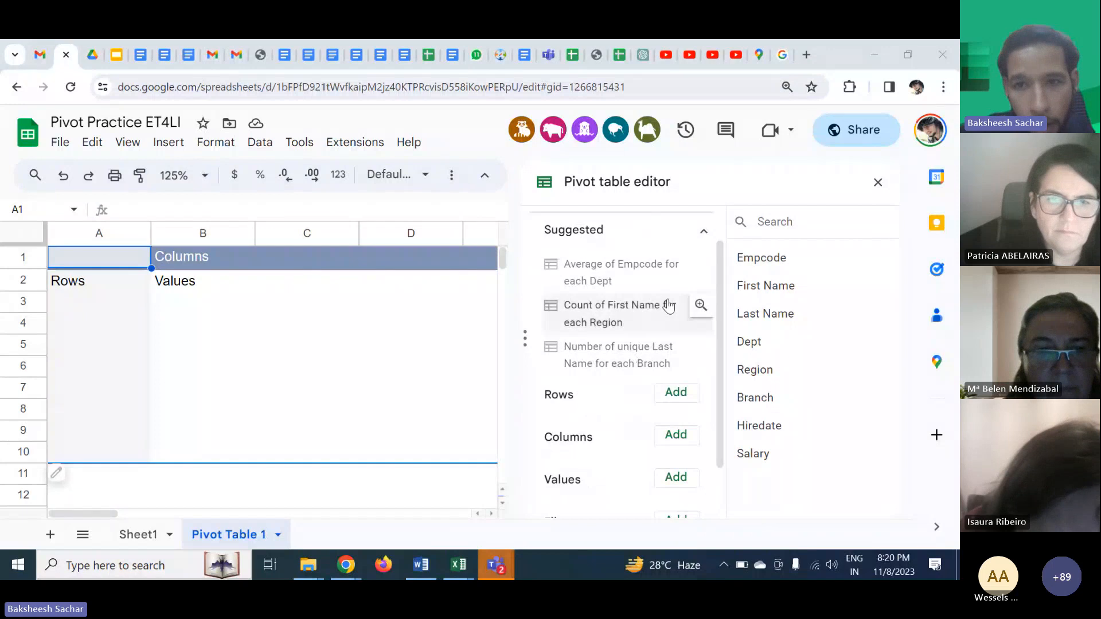
click(703, 231)
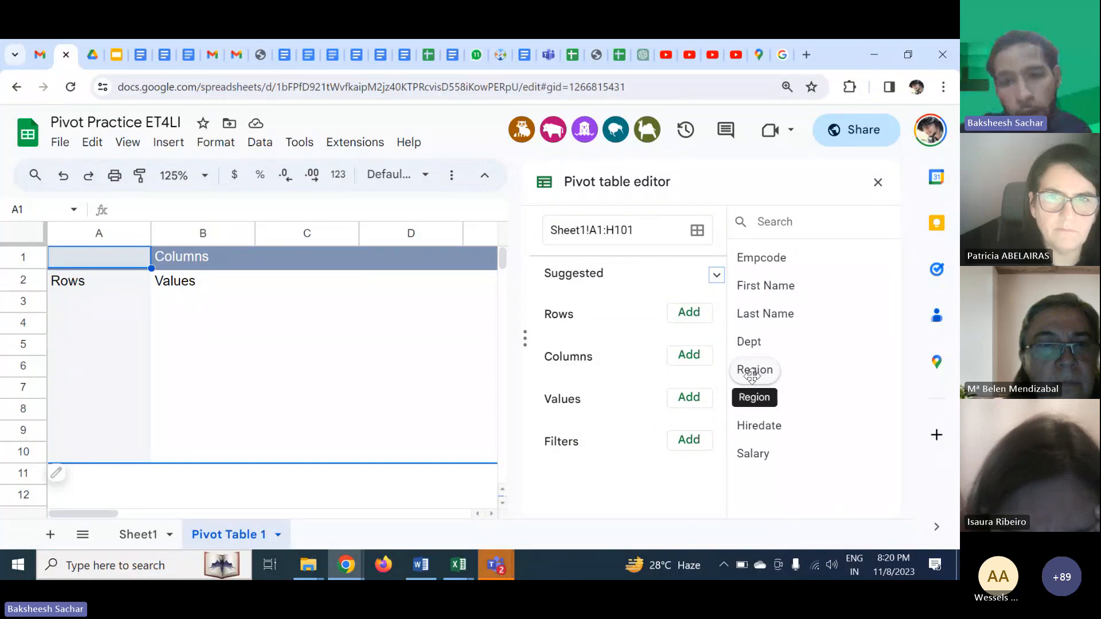
drag(751, 372, 561, 318)
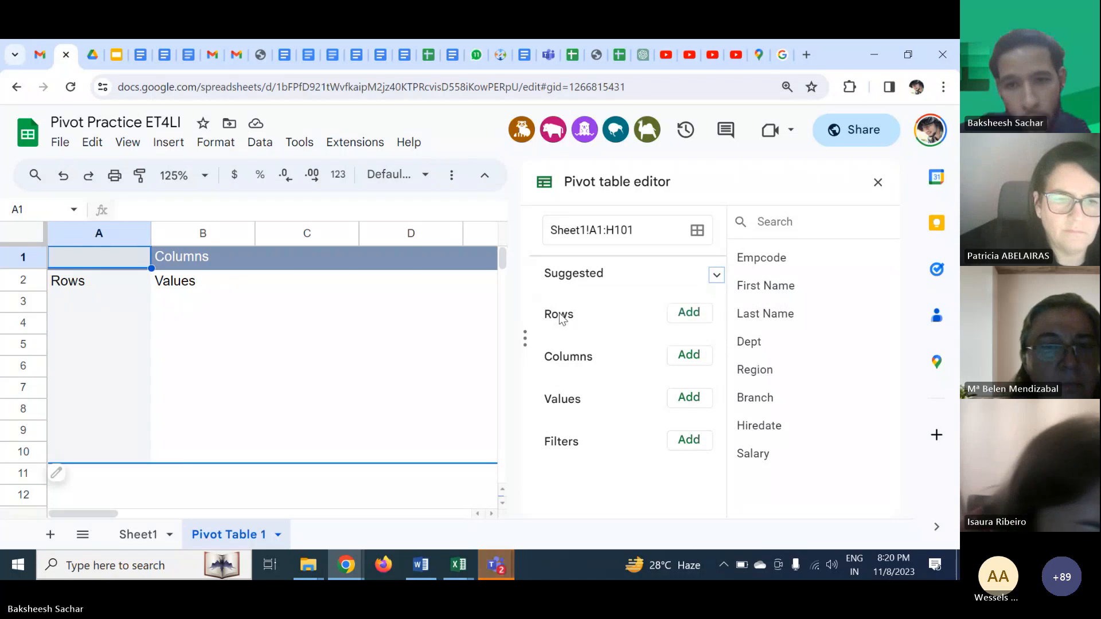
click(699, 323)
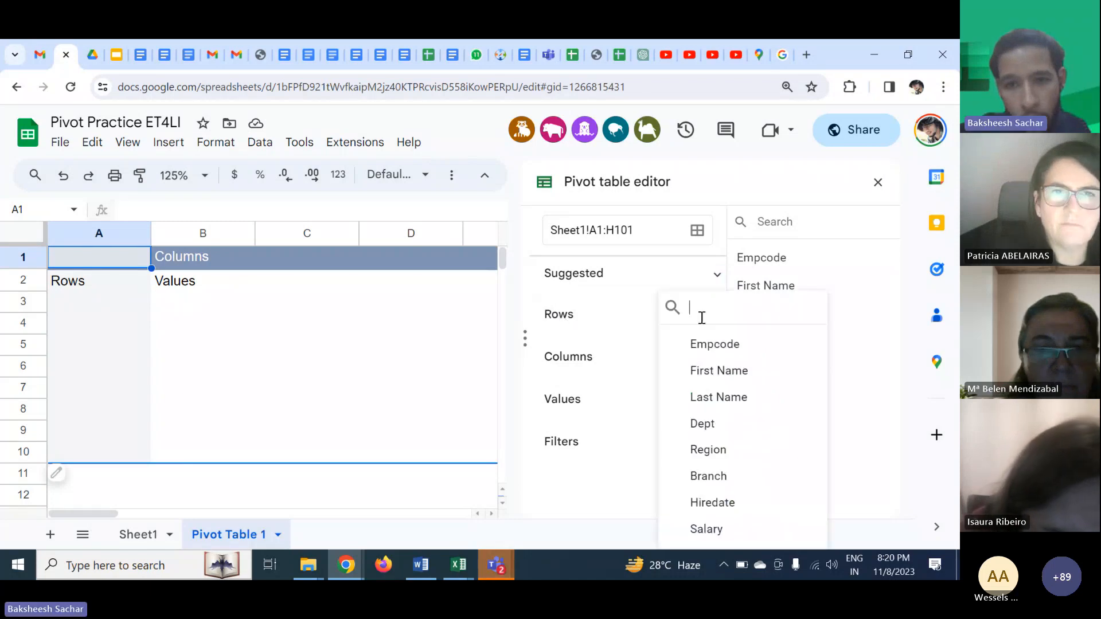
click(708, 450)
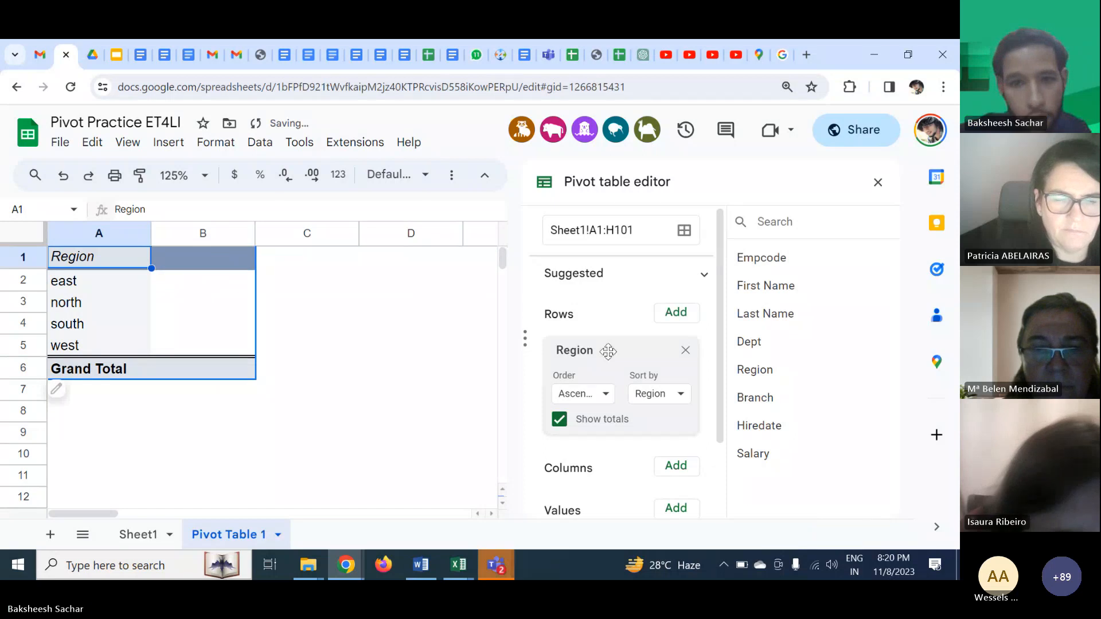
- Add Salary as a column field, inspect the resulting columns, then remove it
scroll(677, 339, down, 1)
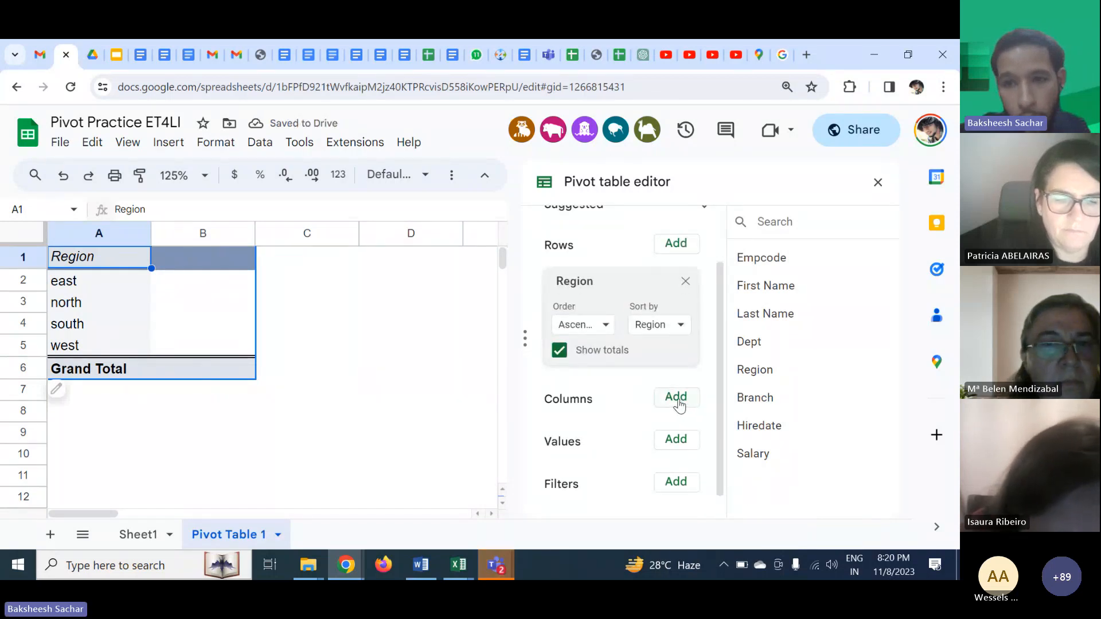
click(676, 398)
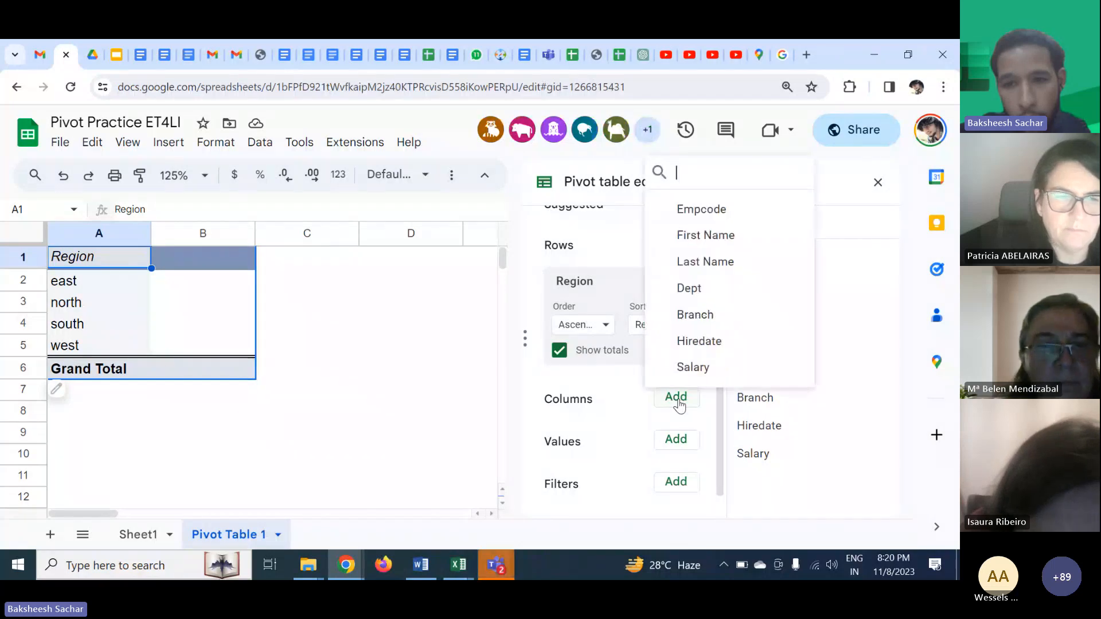
click(681, 366)
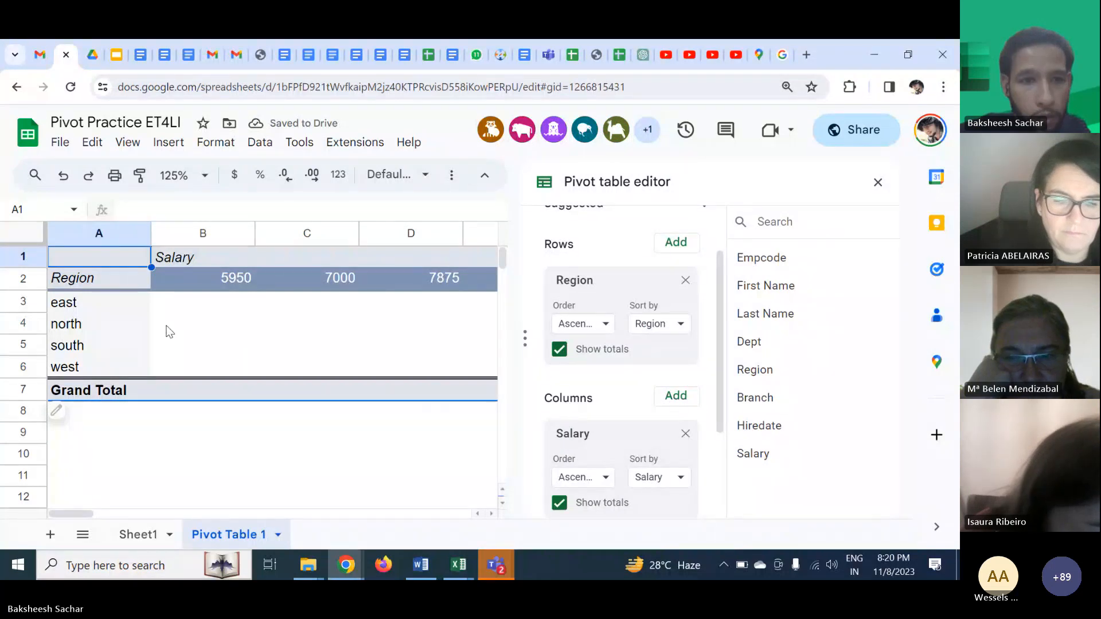
click(175, 307)
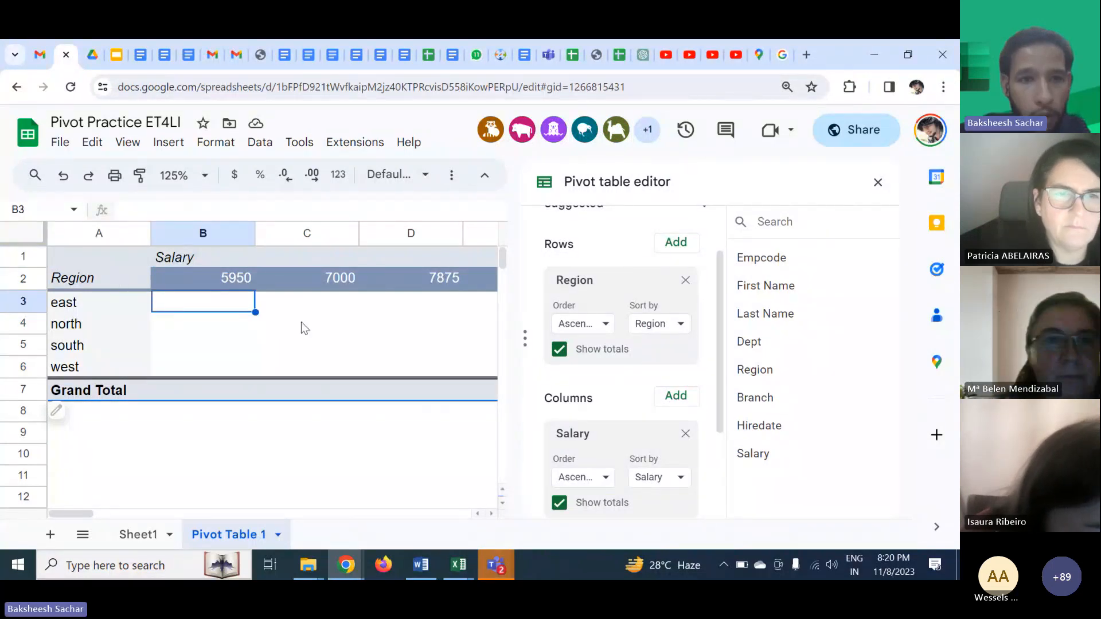
scroll(455, 345, right, 10)
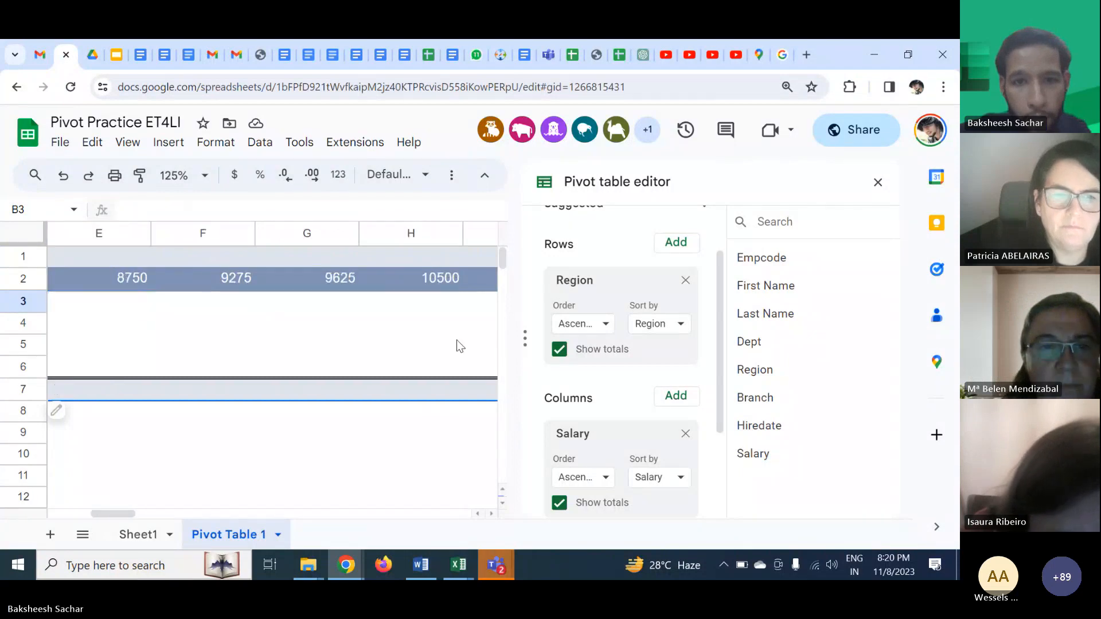
scroll(459, 346, left, 10)
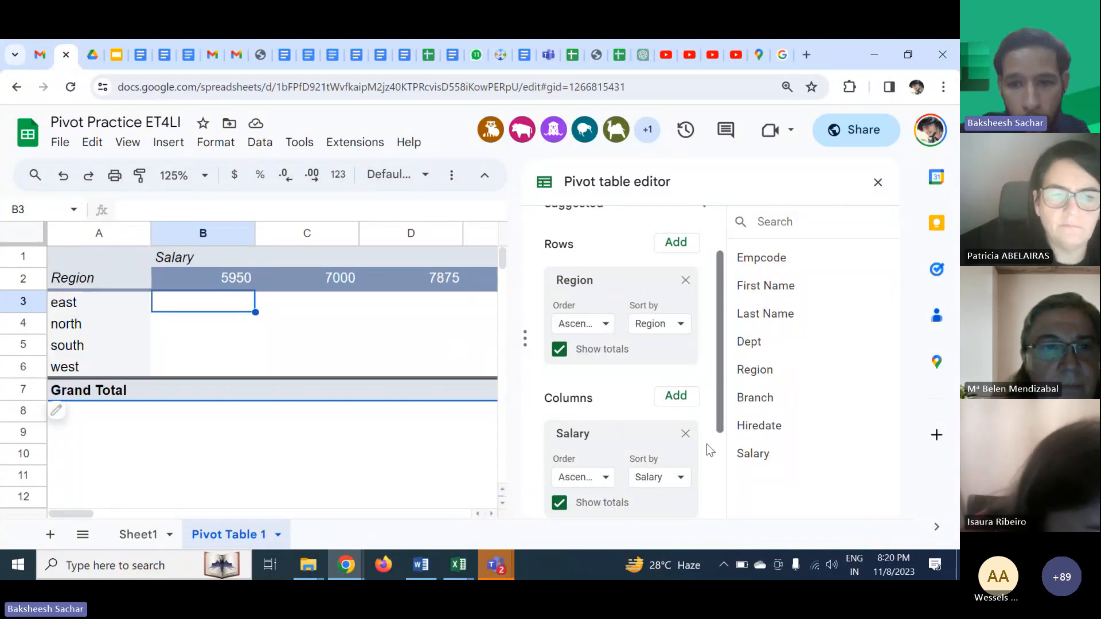
click(685, 435)
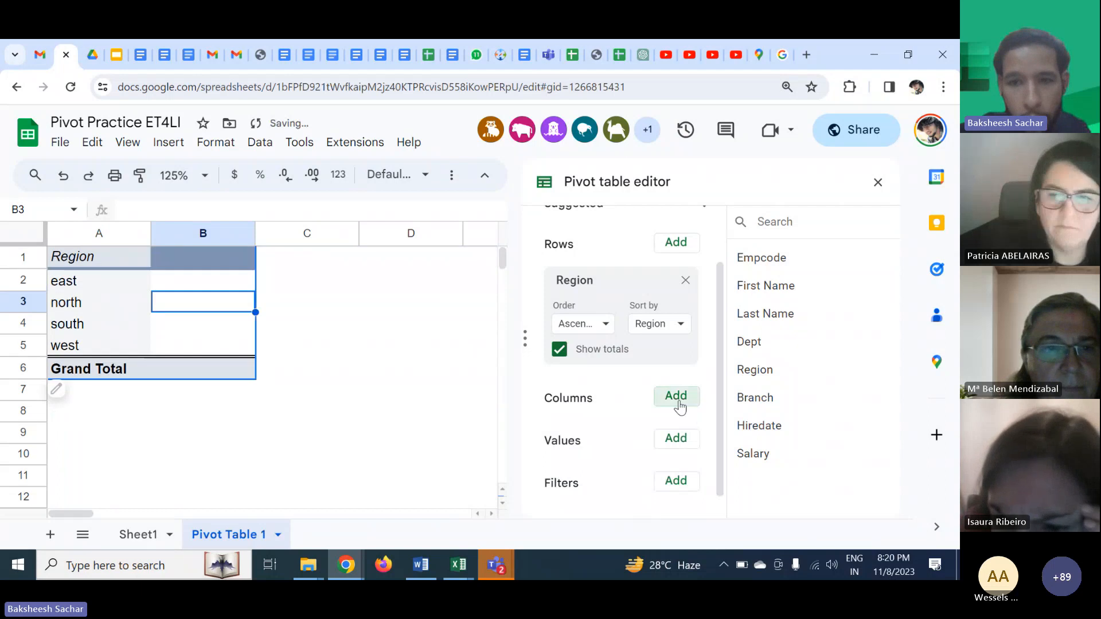
- Add Branch as a column field, then remove it again
click(676, 395)
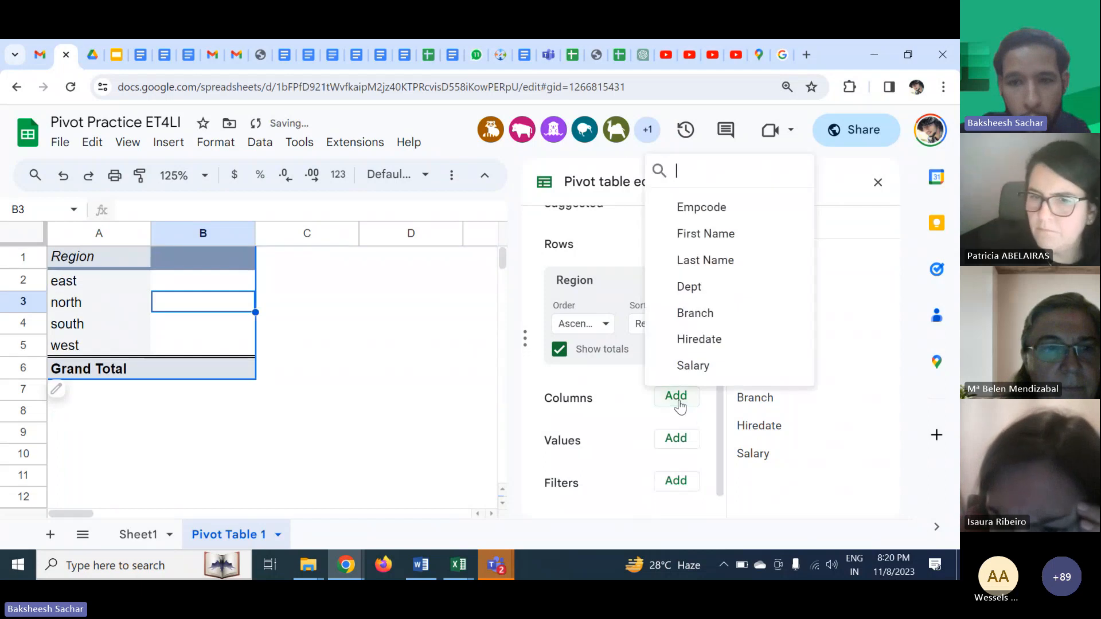
click(695, 313)
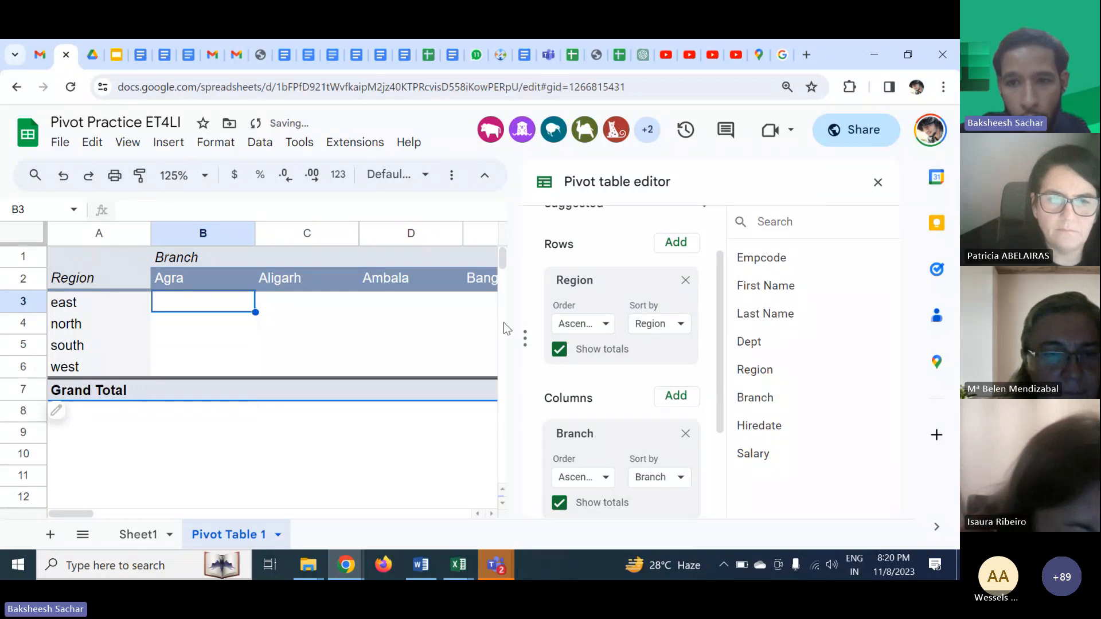
click(685, 432)
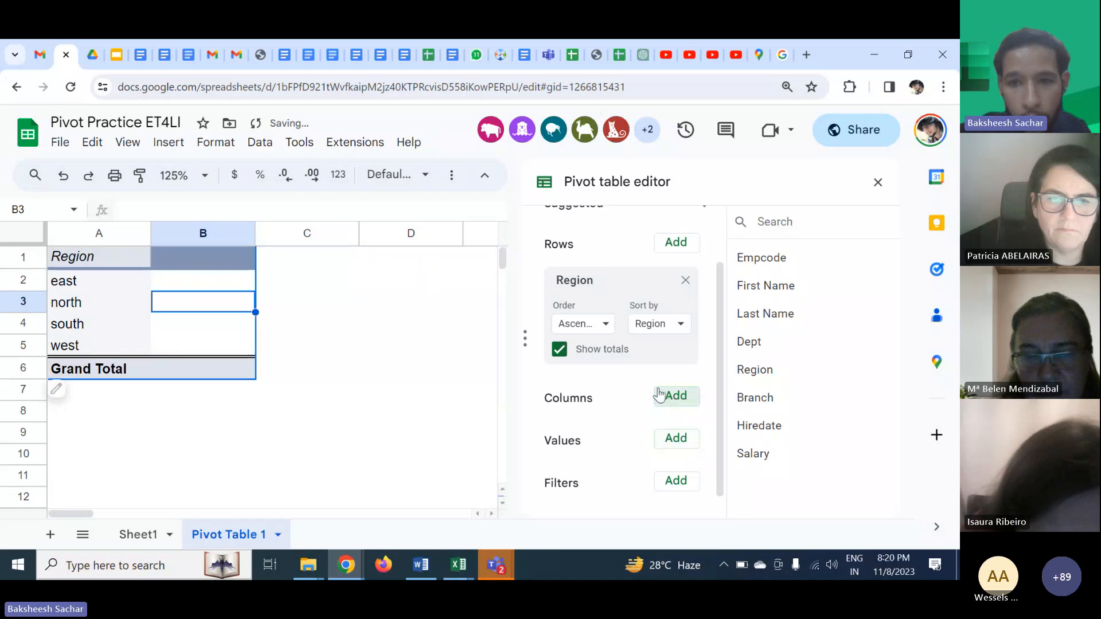
- Move Region from the pivot table's rows to its columns
click(686, 281)
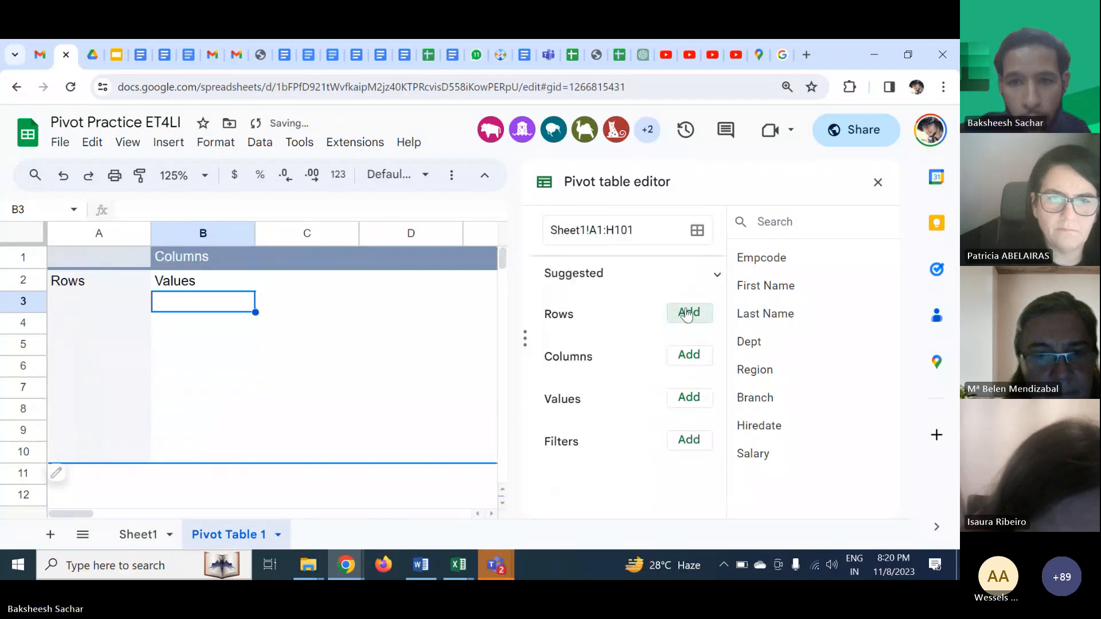
click(689, 356)
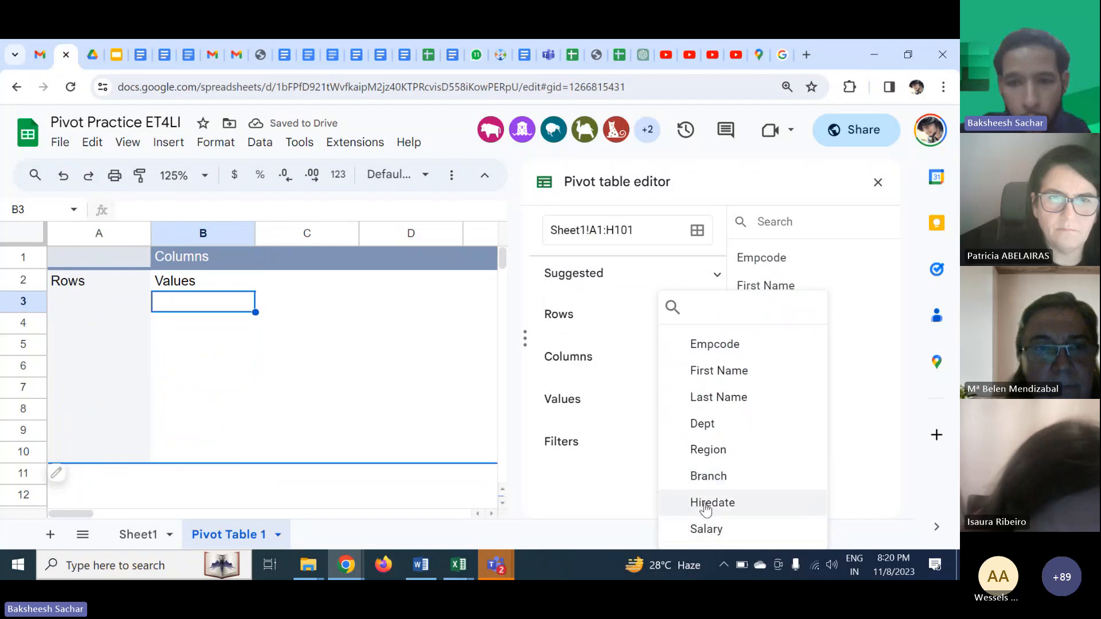
click(708, 449)
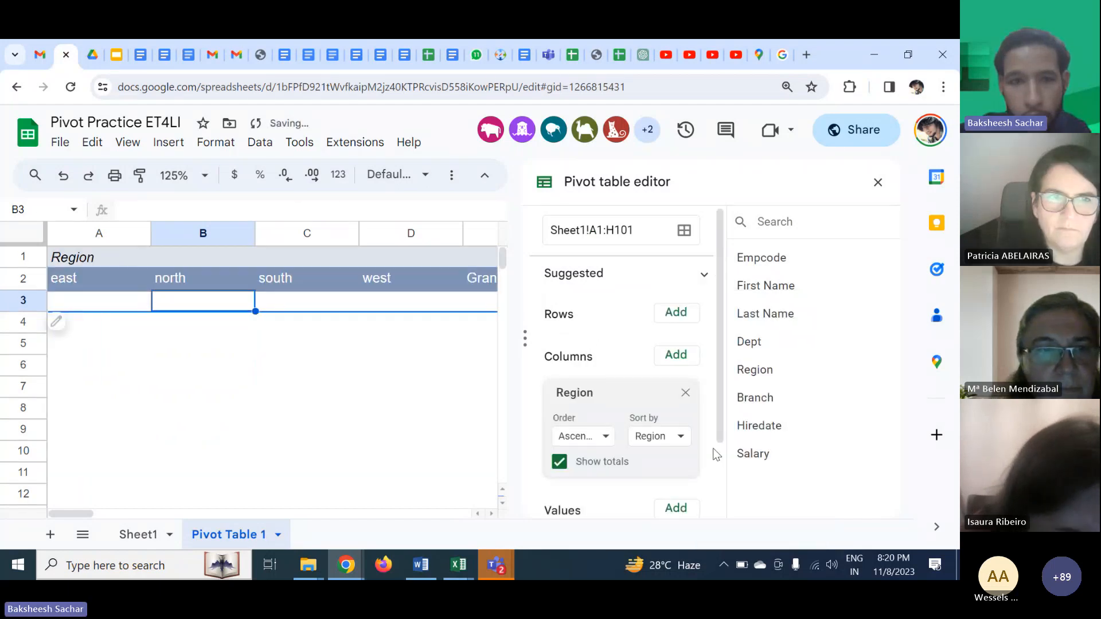
- Add Salary as a row field, then remove it again
click(675, 314)
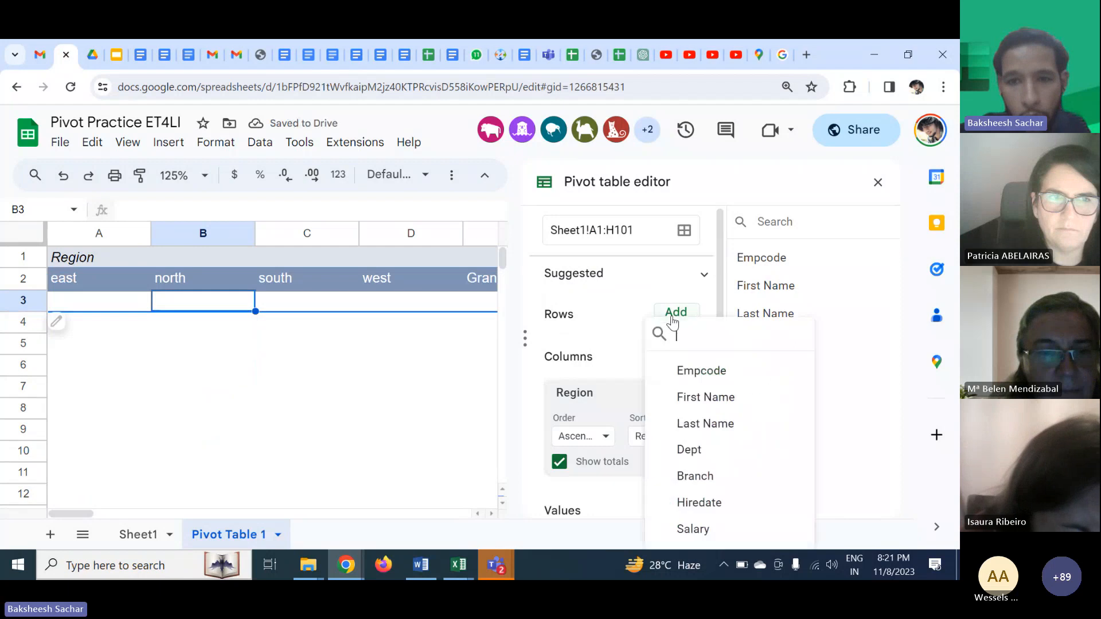
click(693, 529)
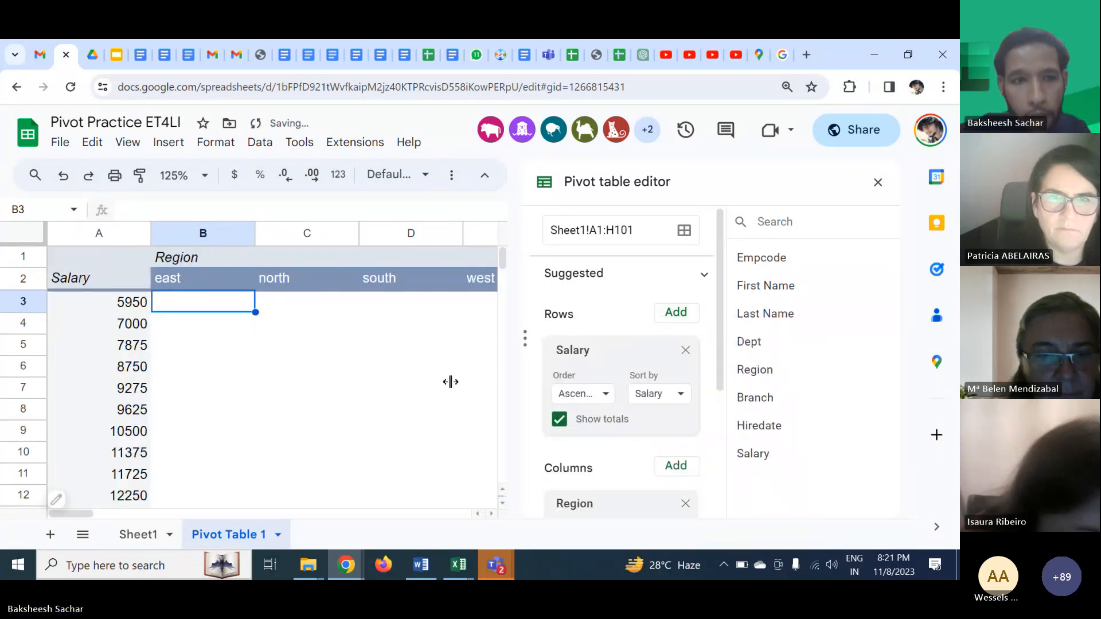
click(686, 350)
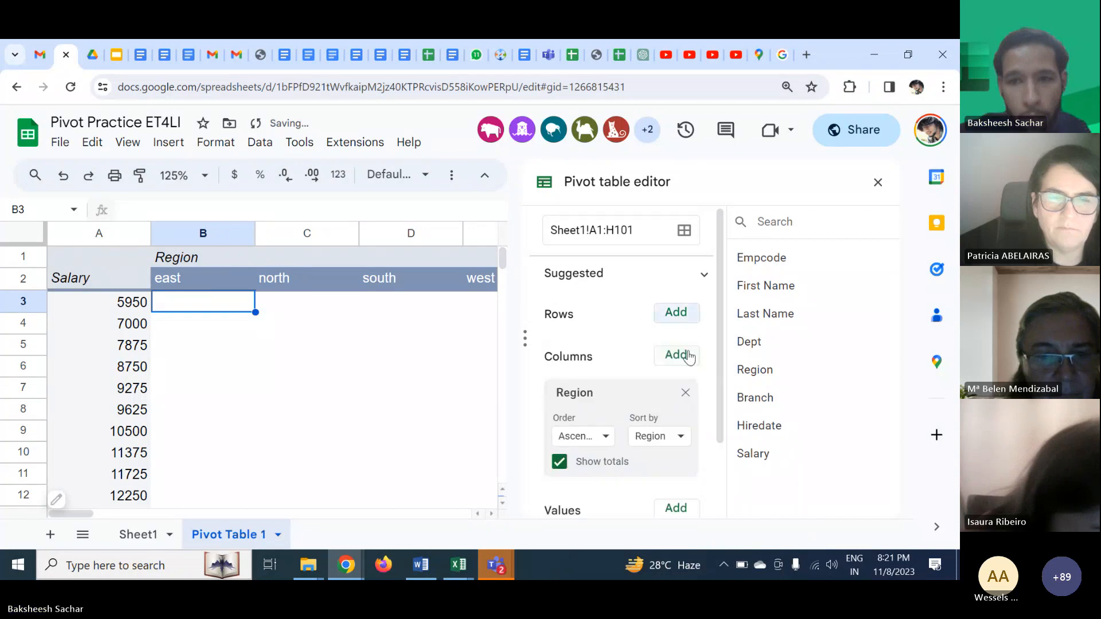
- Add Dept as the row field and Salary as a summed value
click(676, 313)
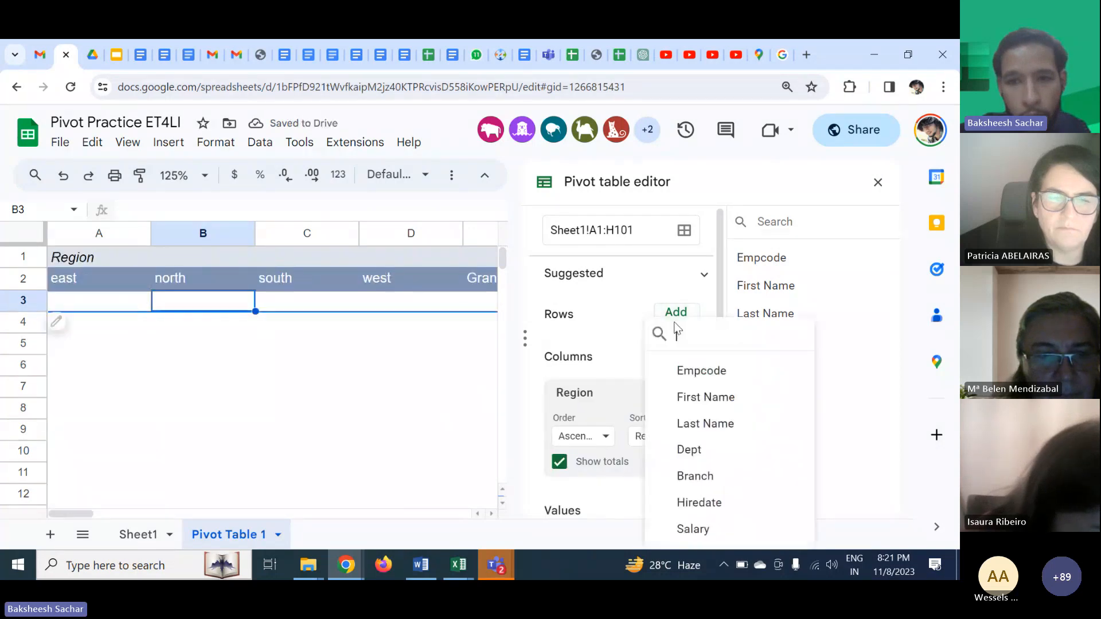
click(693, 449)
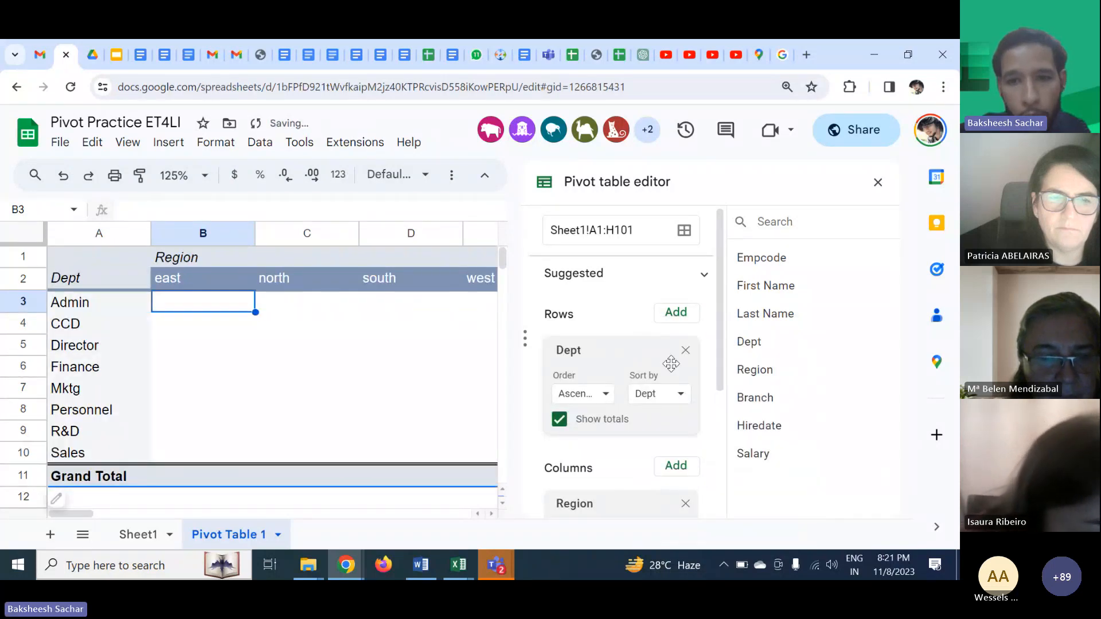
scroll(665, 395, down, 3)
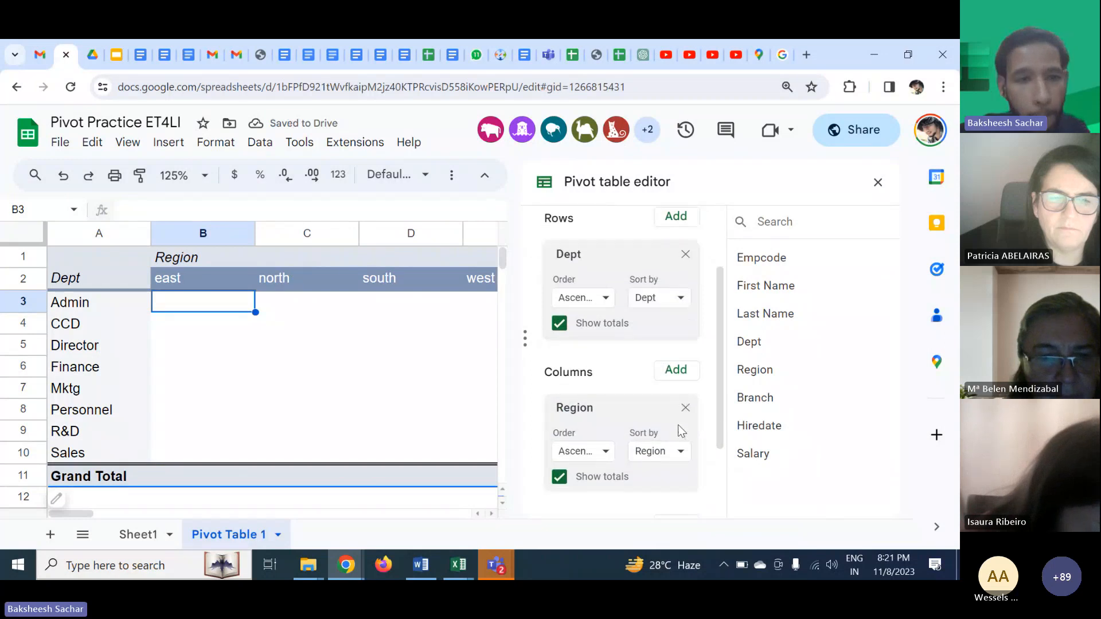
scroll(678, 428, down, 2)
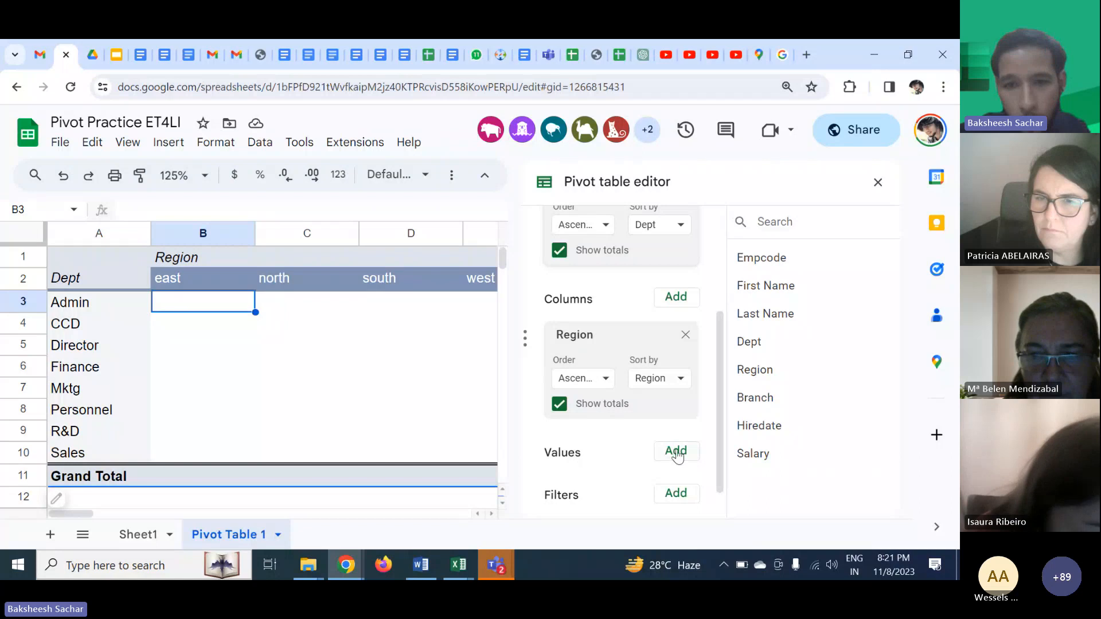
click(676, 451)
click(694, 423)
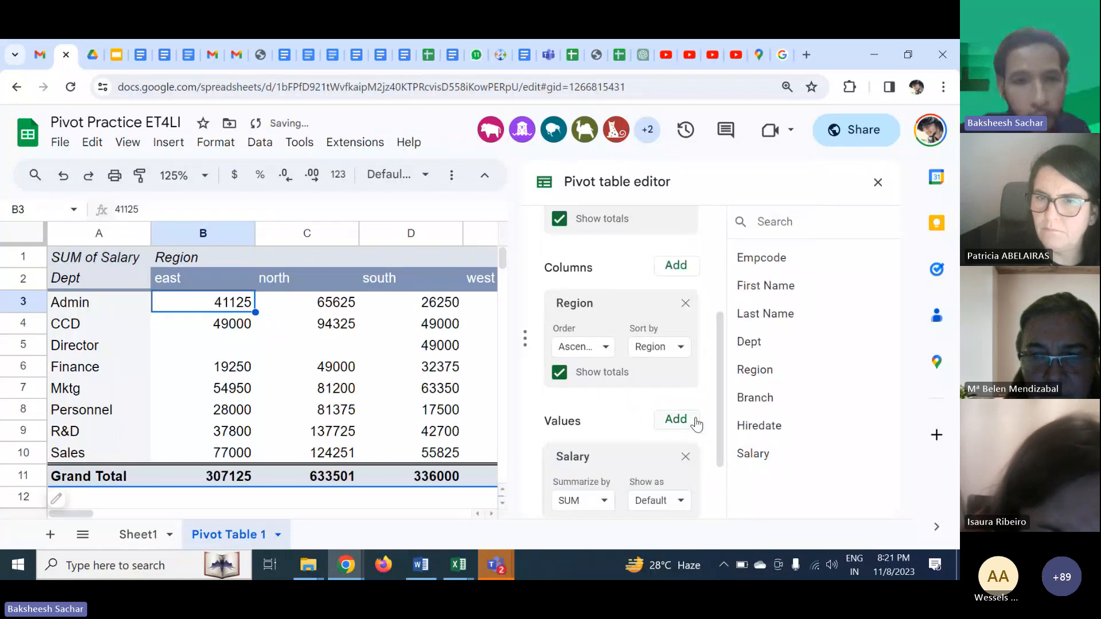
- Add Branch as a counted value, then remove it again
scroll(410, 329, right, 3)
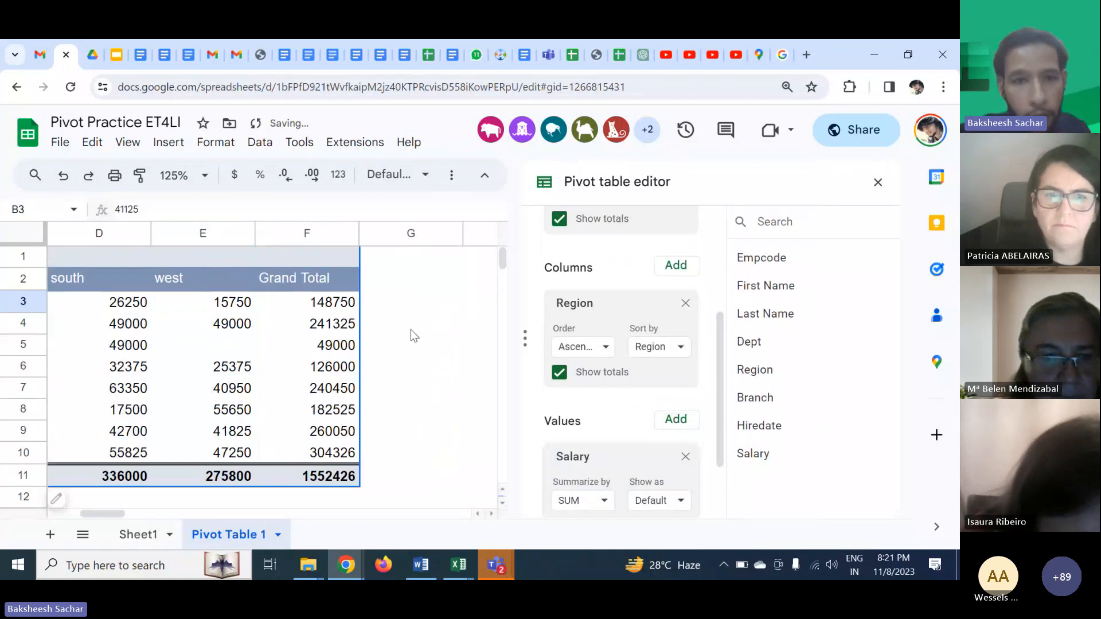
scroll(411, 329, left, 3)
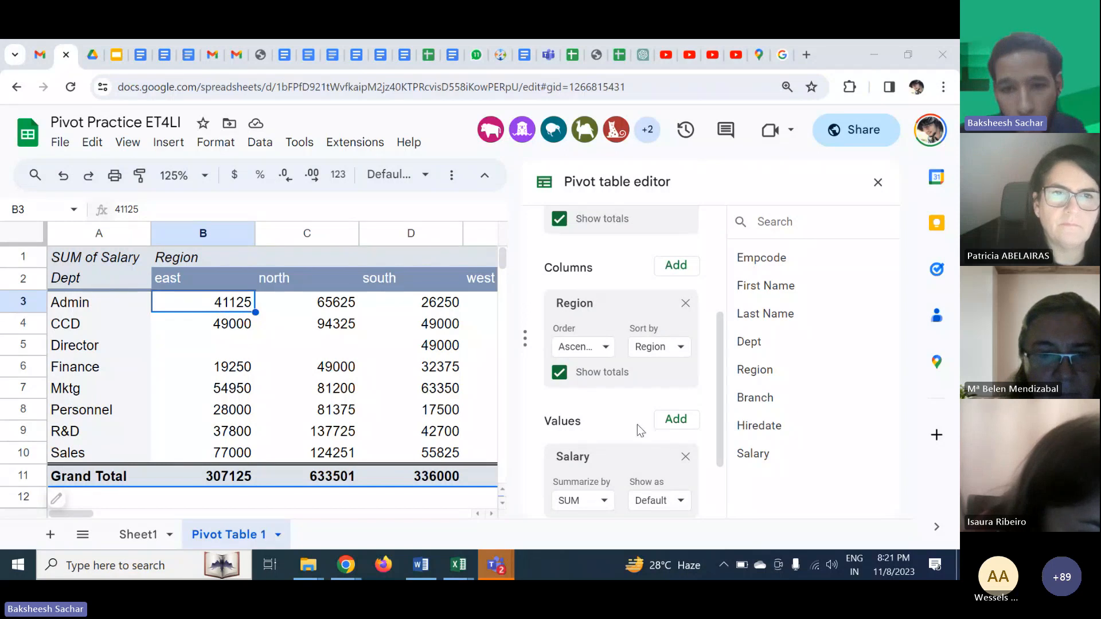
scroll(637, 424, down, 2)
scroll(638, 424, up, 2)
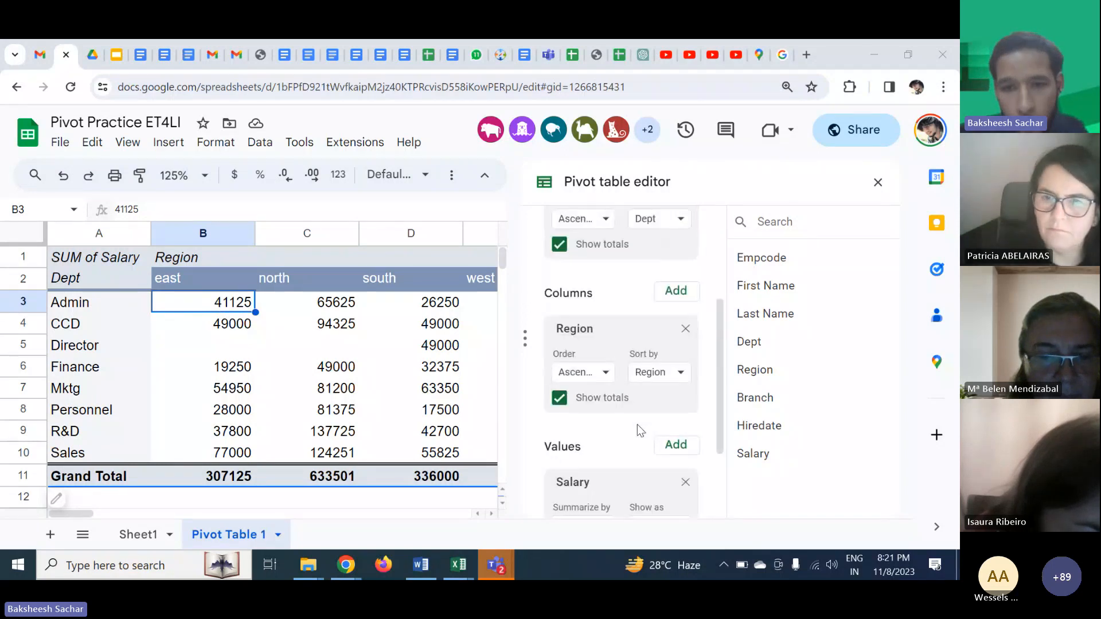
click(671, 452)
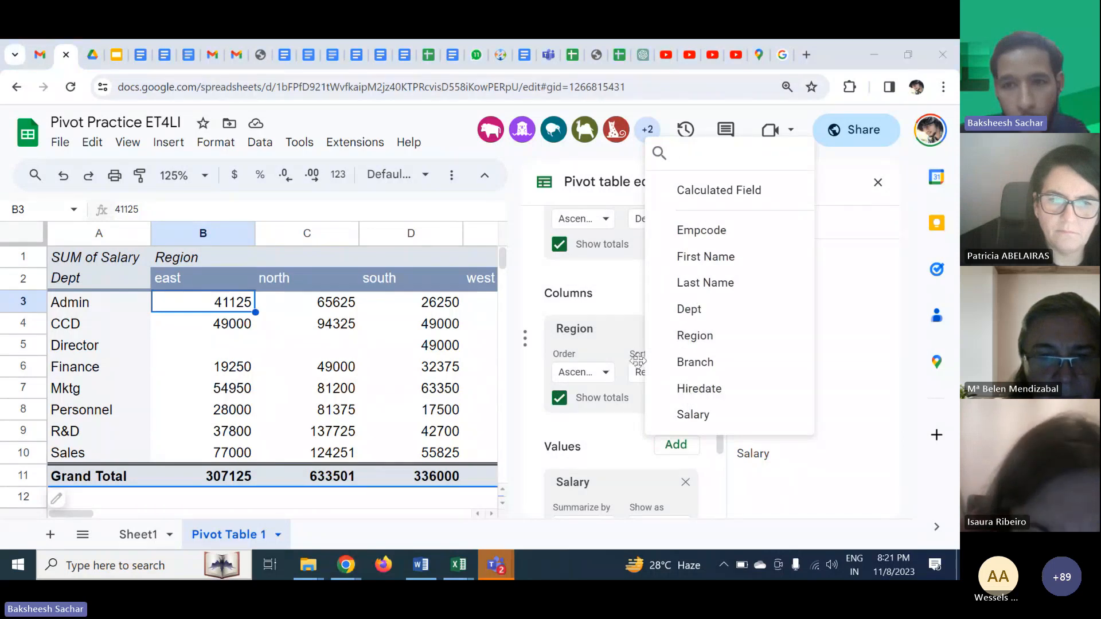
click(695, 362)
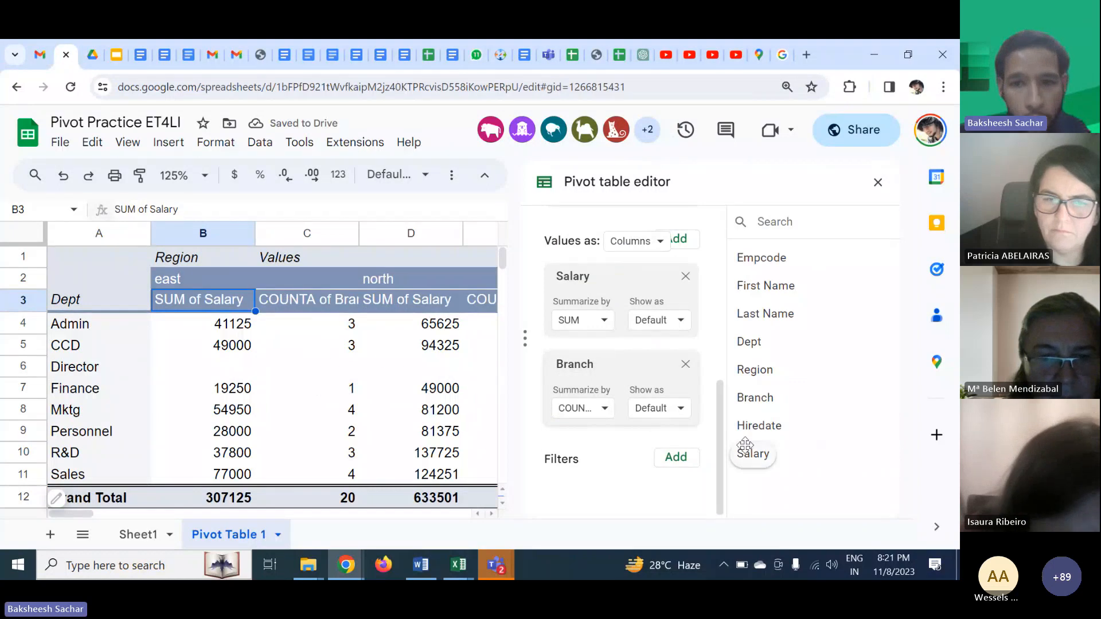
click(686, 365)
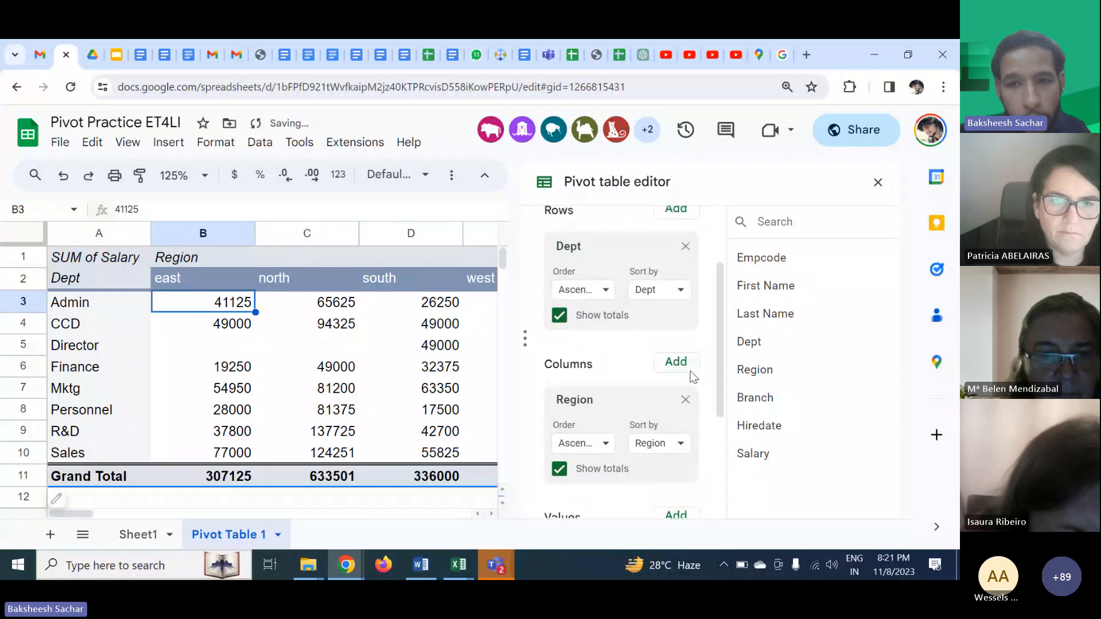
- Add Branch as a second column field beneath Region
click(677, 364)
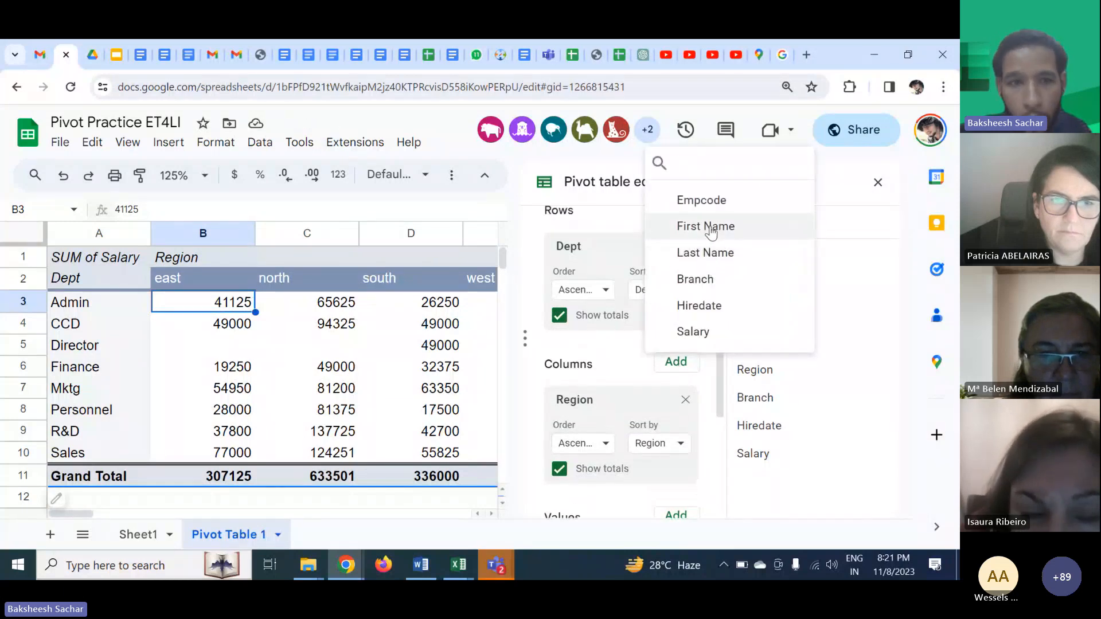
click(714, 293)
scroll(308, 424, right, 7)
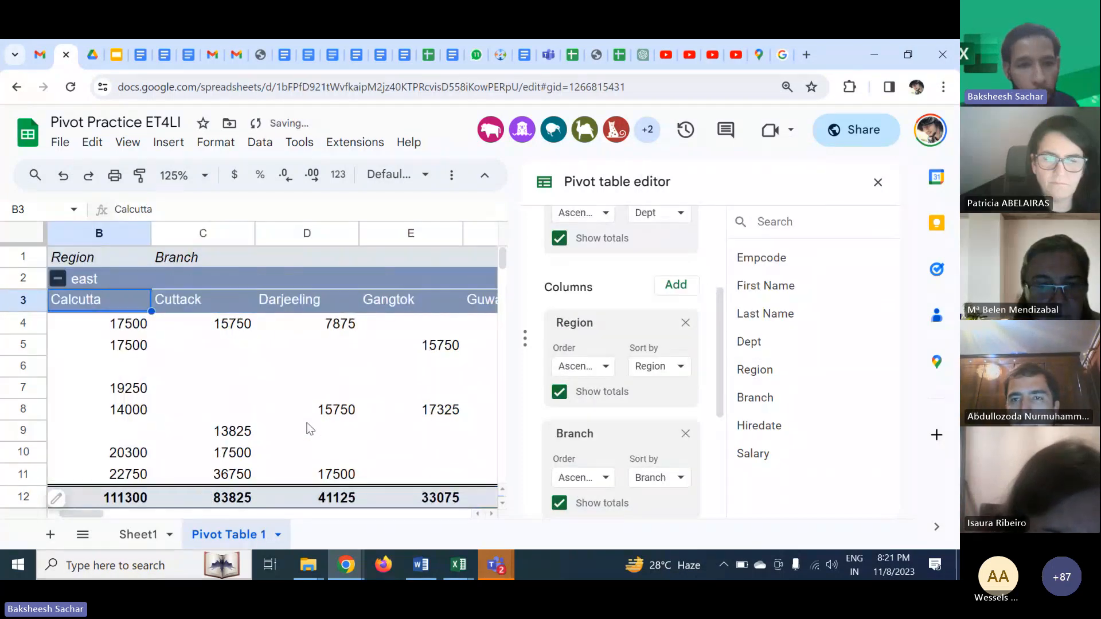
scroll(307, 423, left, 7)
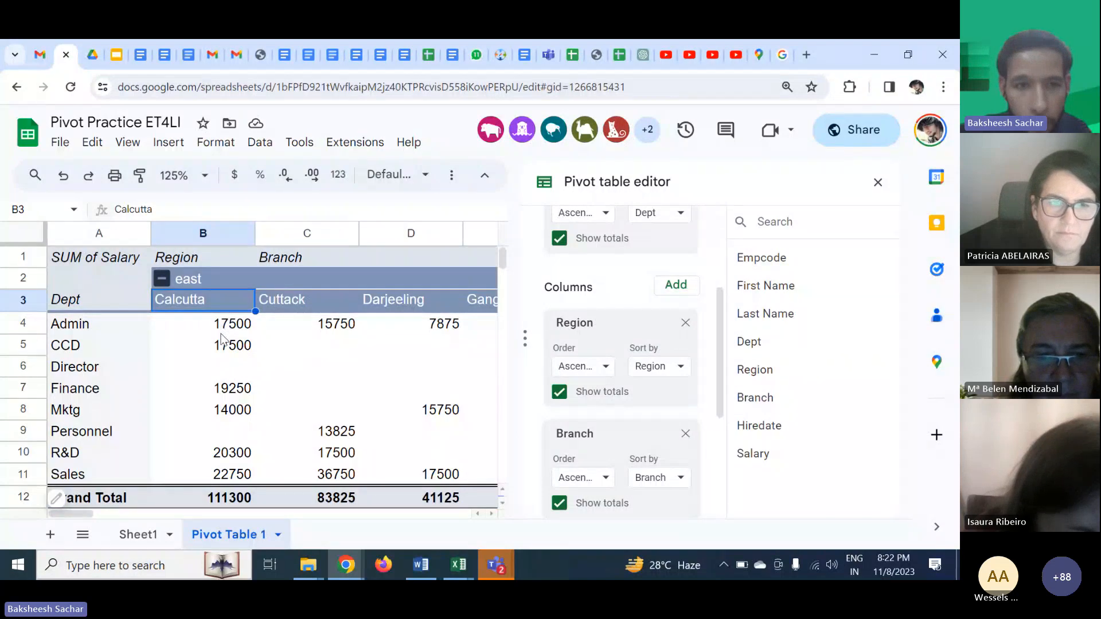
- Examine the salary totals across each region's branch columns and their cells
scroll(353, 386, right, 4)
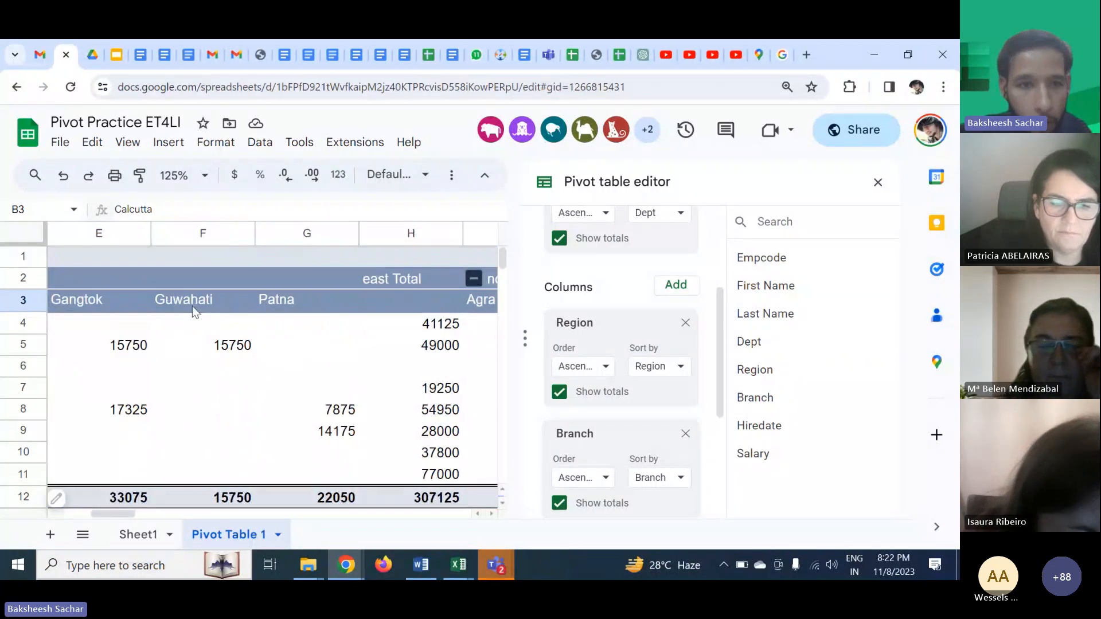
scroll(190, 305, right, 1)
scroll(218, 312, right, 2)
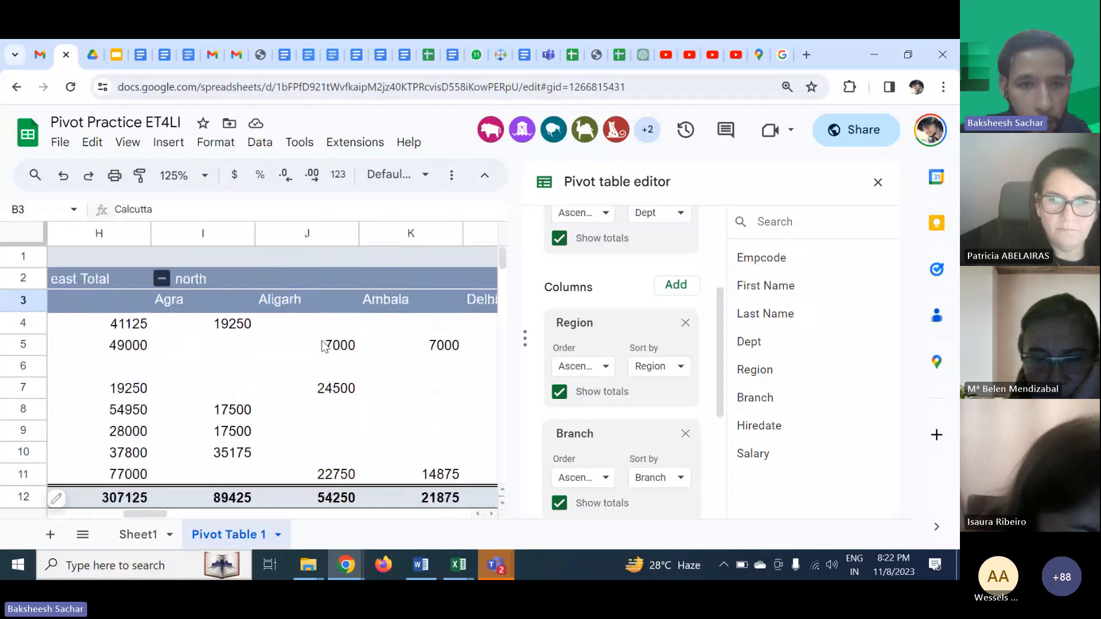
scroll(276, 333, right, 2)
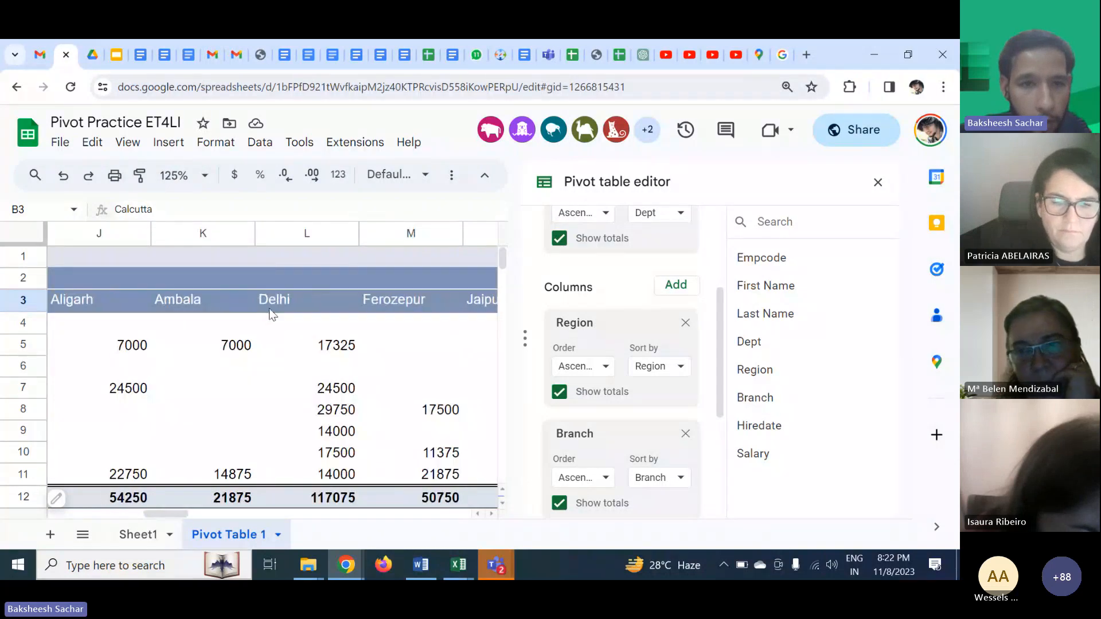
click(262, 345)
click(251, 347)
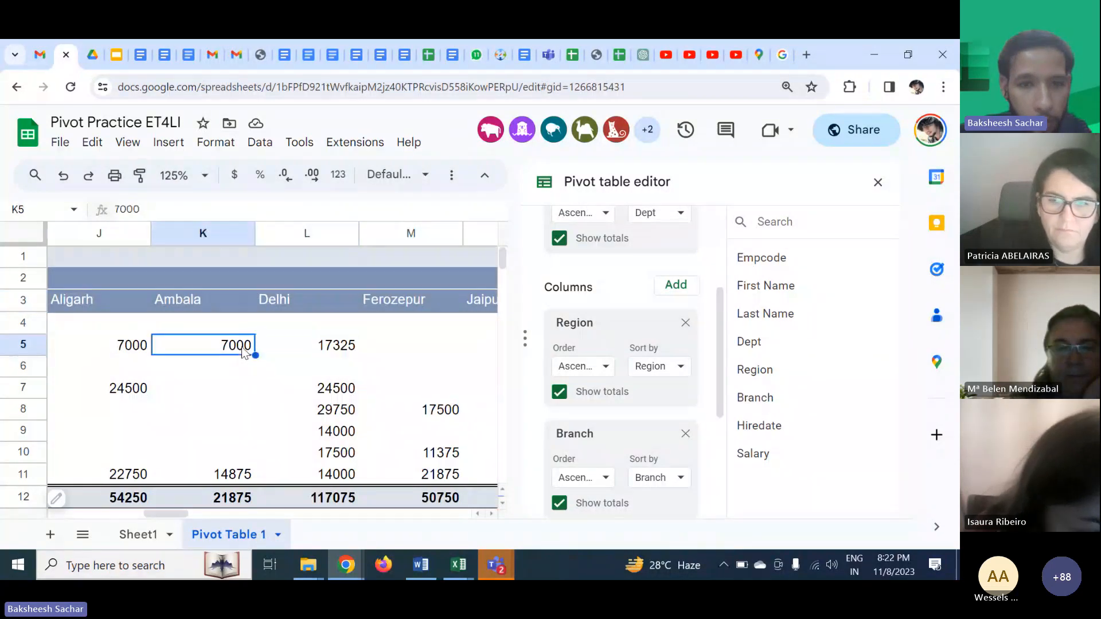
click(290, 346)
scroll(184, 344, left, 9)
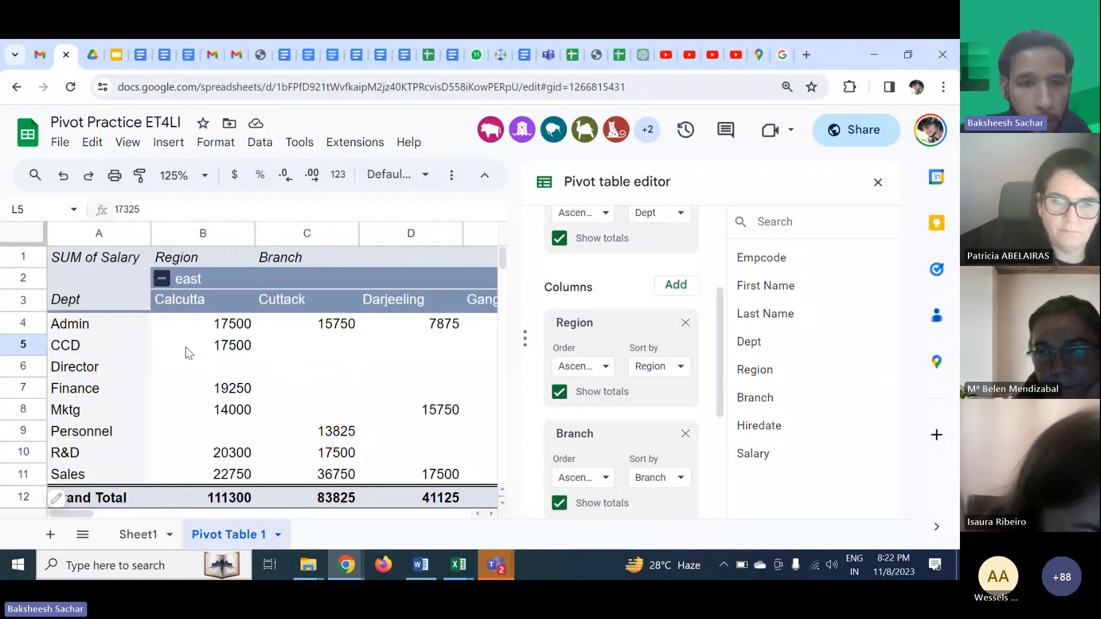
click(181, 327)
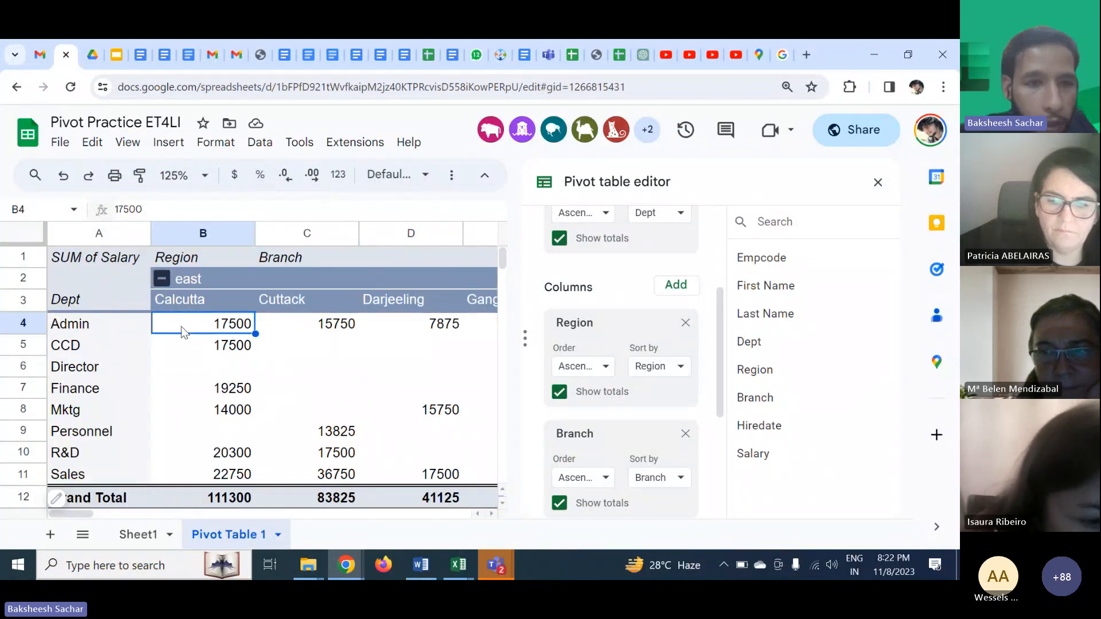
- Select the whole pivot table, close the editor, and apply all borders to the table
key(ctrl+a)
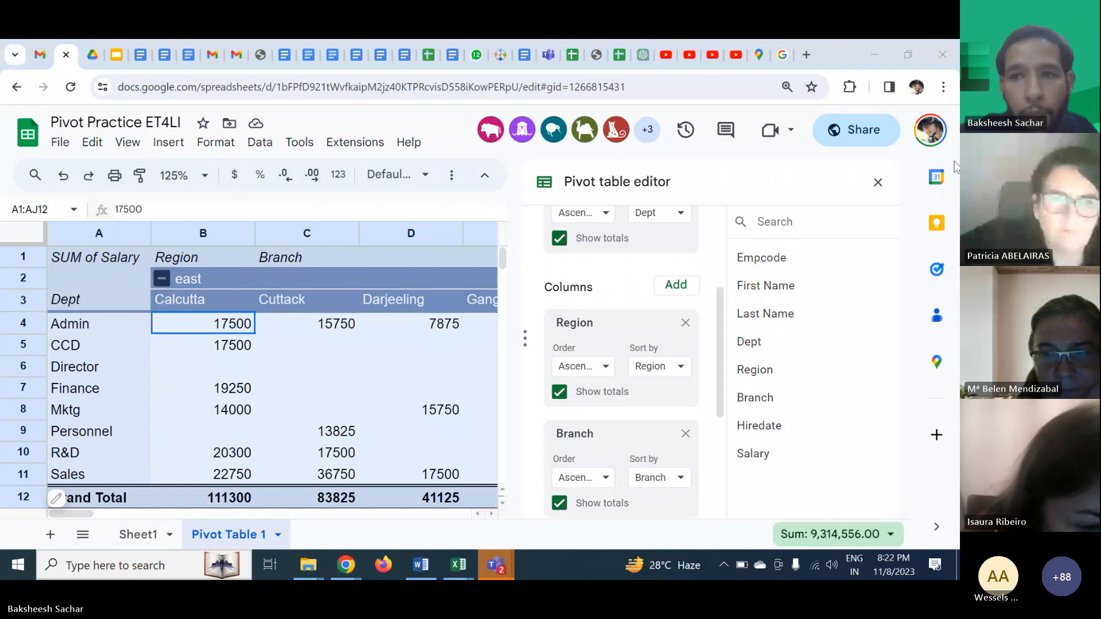
click(878, 183)
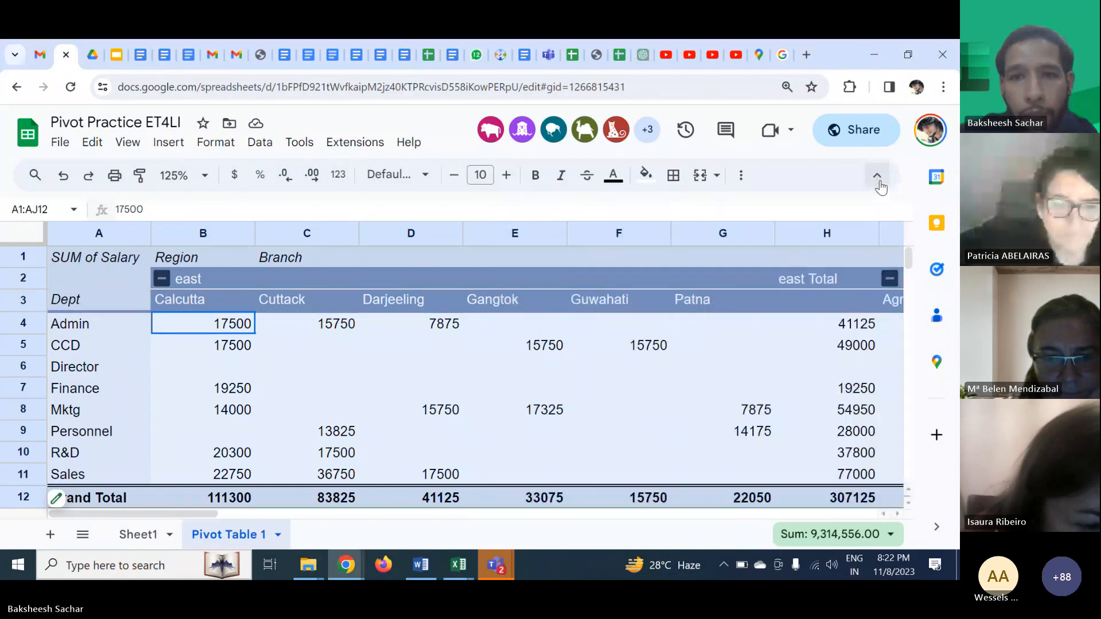
click(674, 175)
click(682, 210)
click(608, 369)
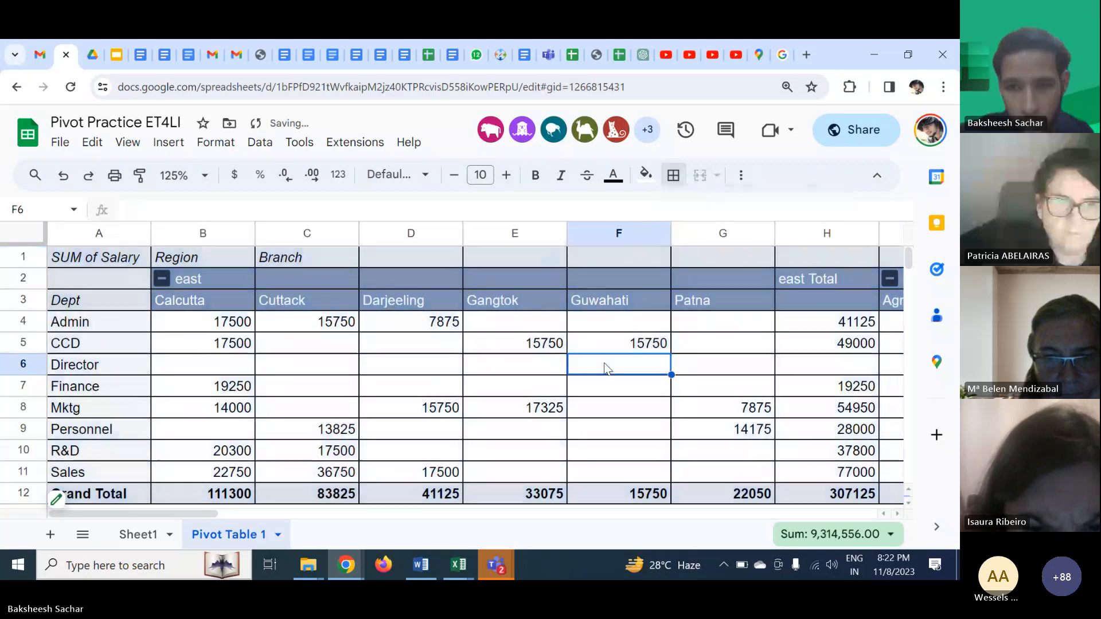
click(705, 347)
scroll(785, 393, right, 8)
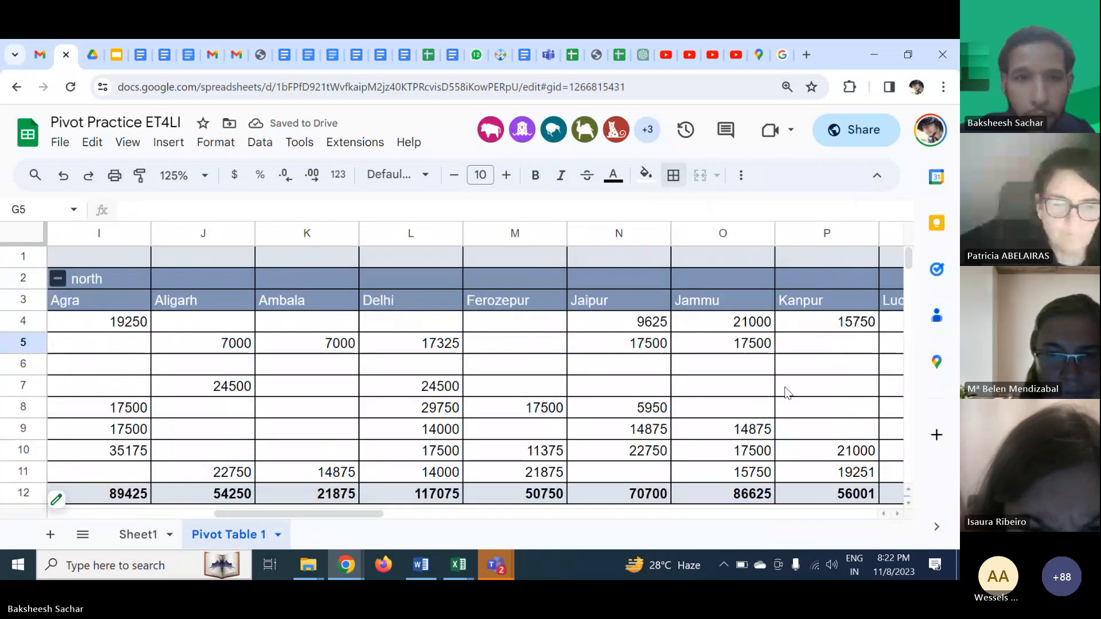
click(163, 143)
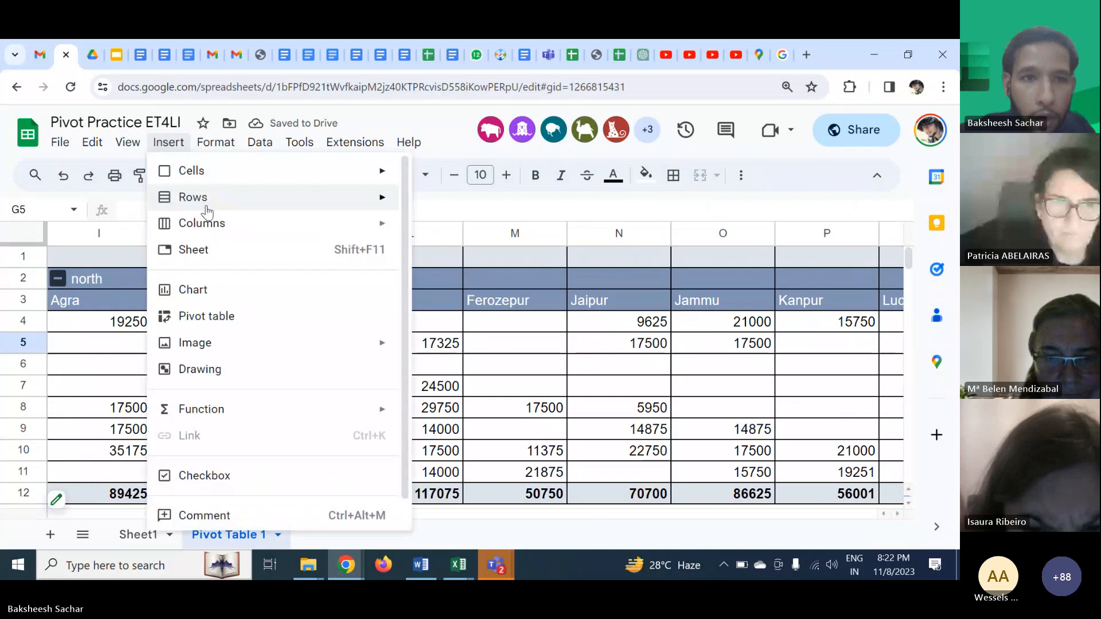
click(200, 318)
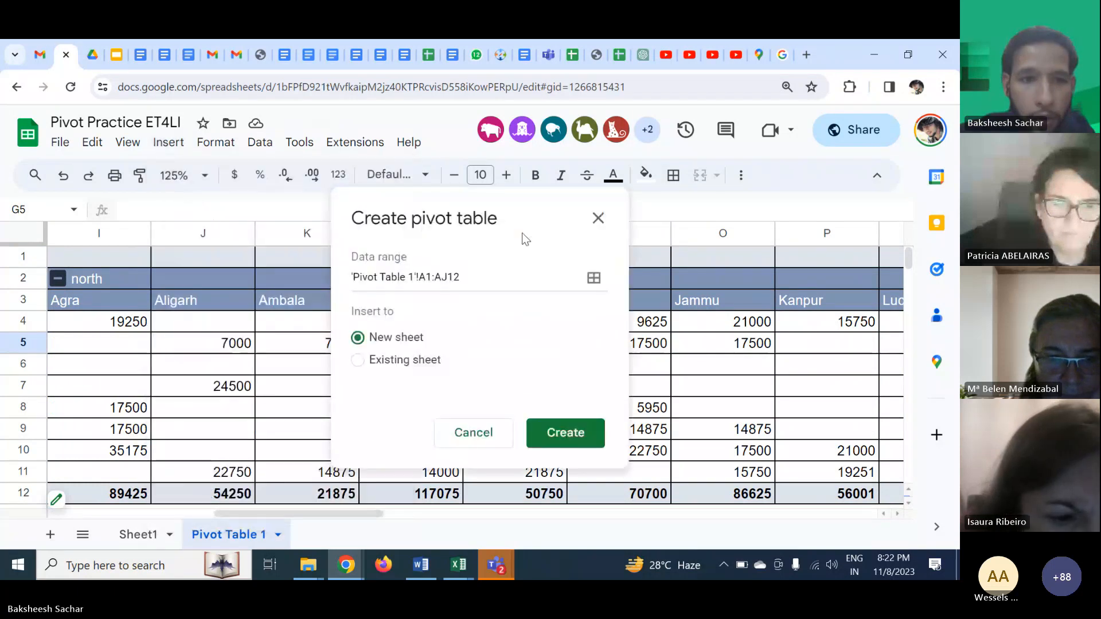
click(598, 218)
click(621, 369)
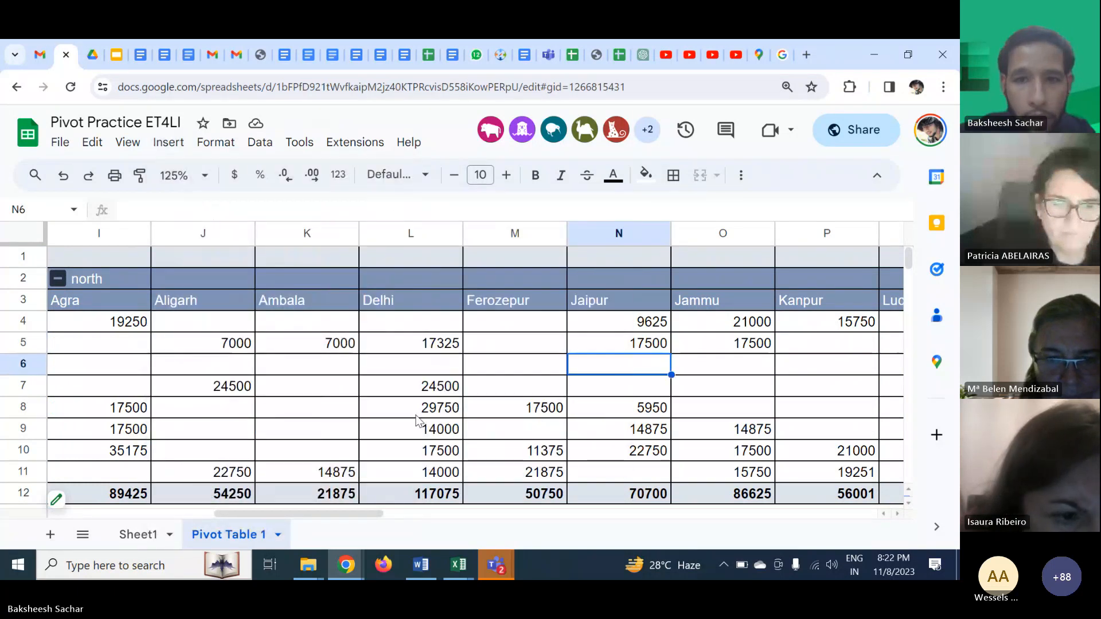
- Reopen the pivot table editor for the table
click(64, 499)
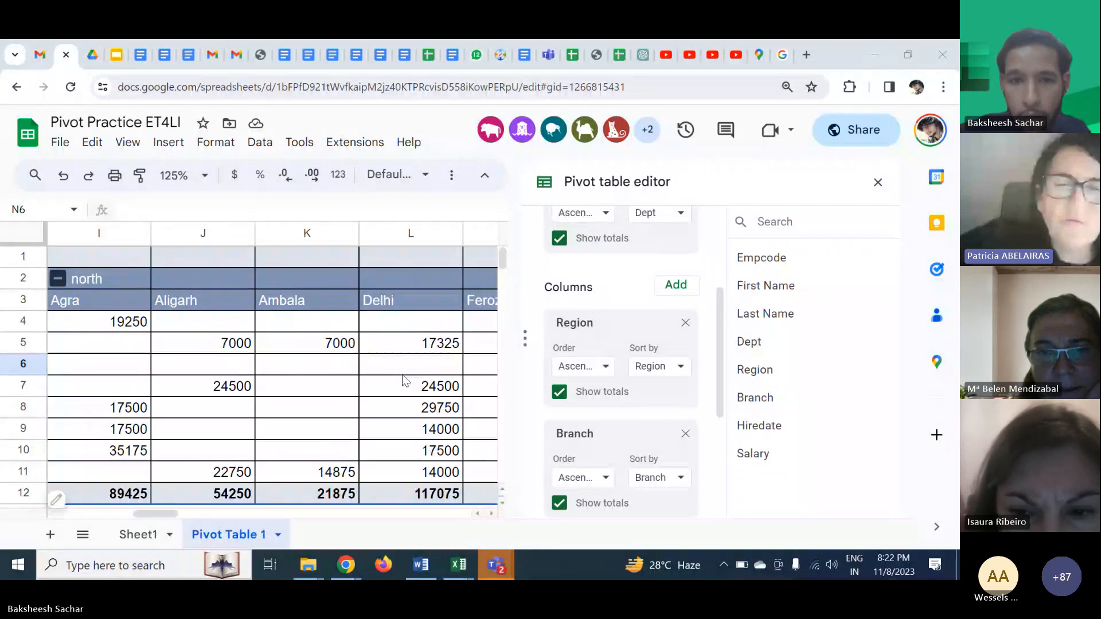
click(385, 371)
scroll(385, 371, left, 10)
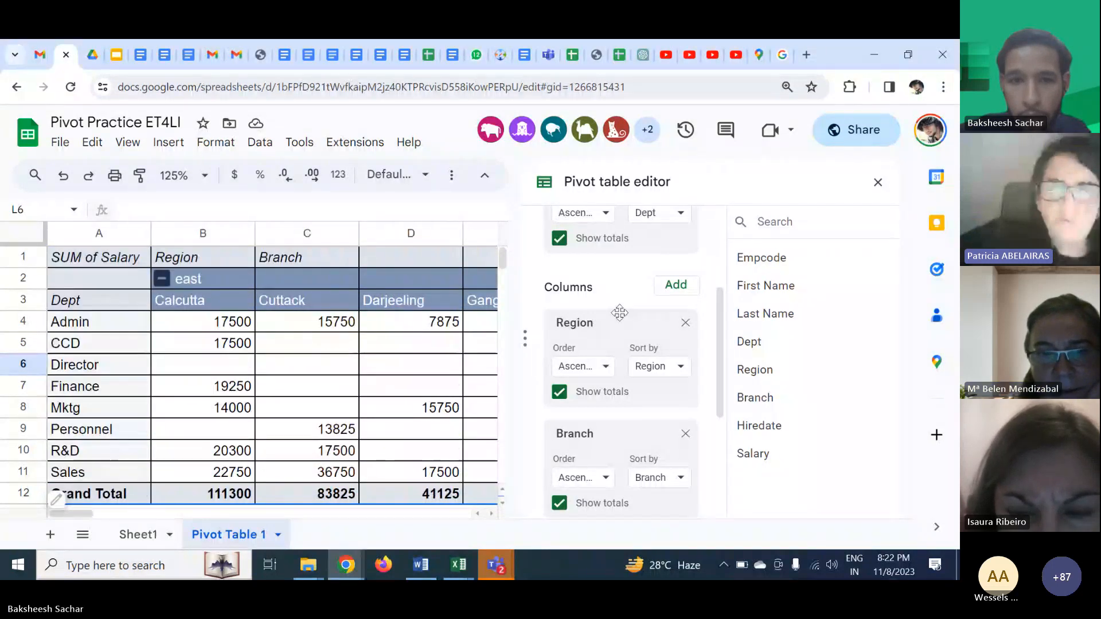
- Switch to the Excel workbook's Pivot Data sheet to examine the source salary data, then return to the spreadsheet
click(467, 568)
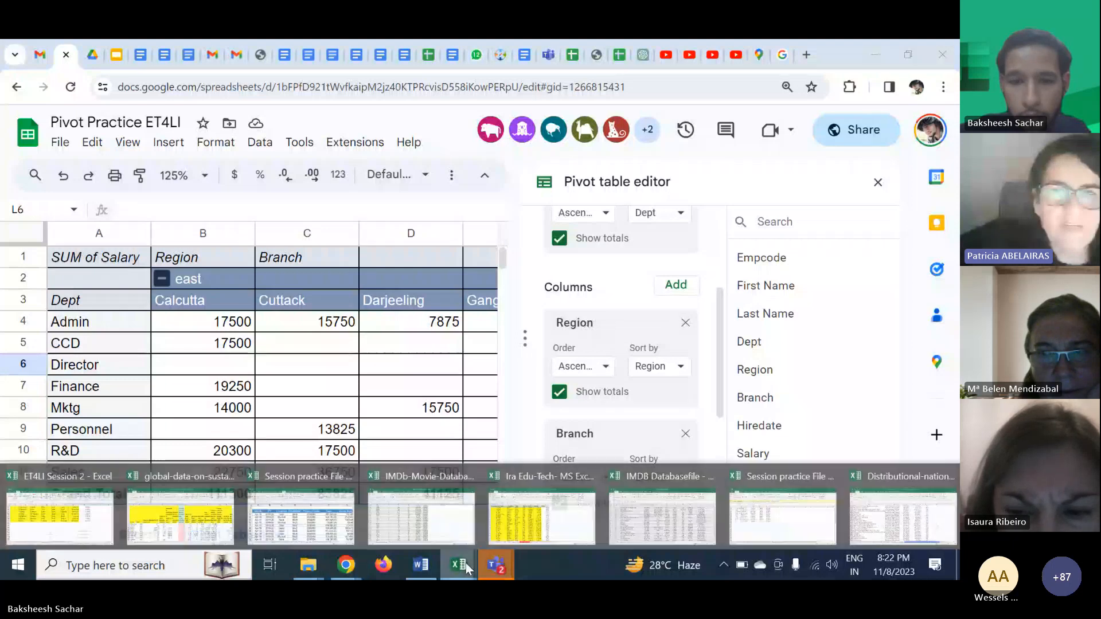
click(170, 504)
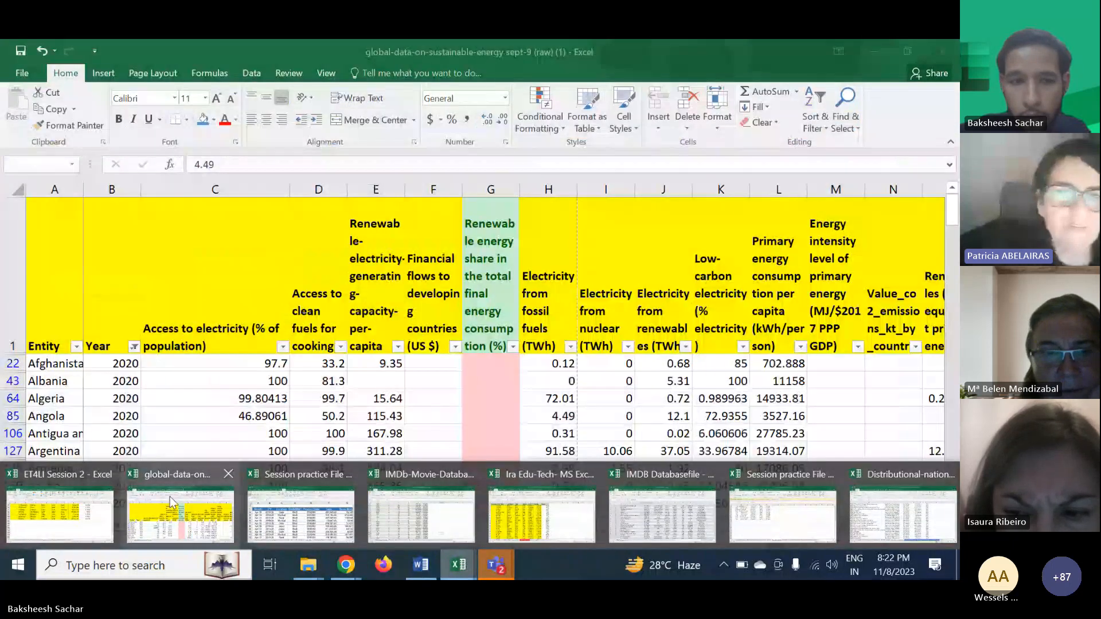
click(74, 509)
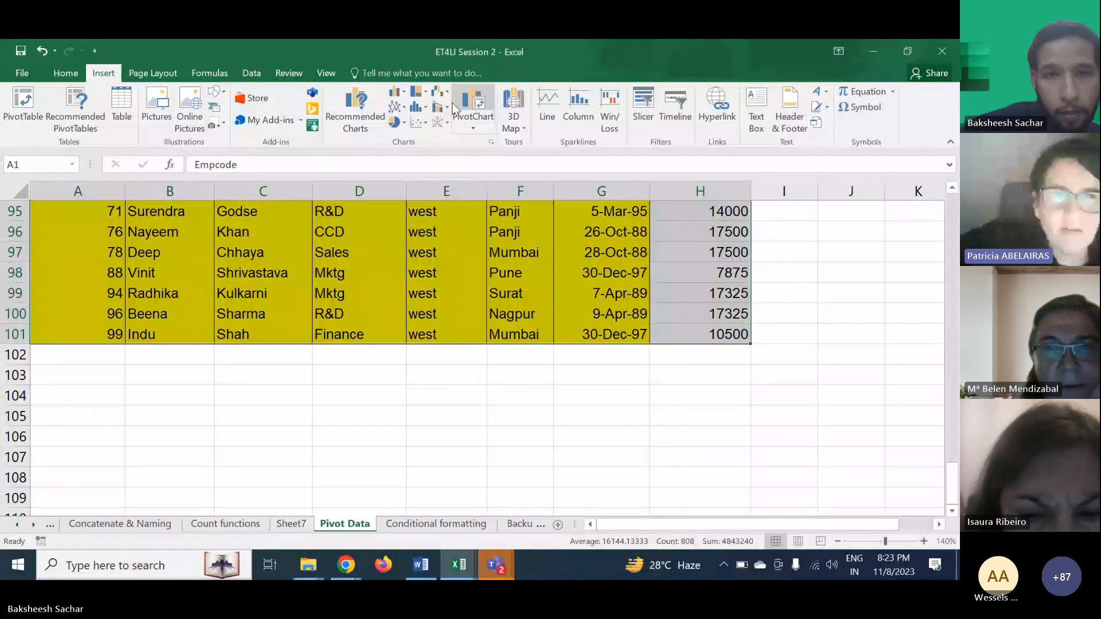
key(ctrl+q)
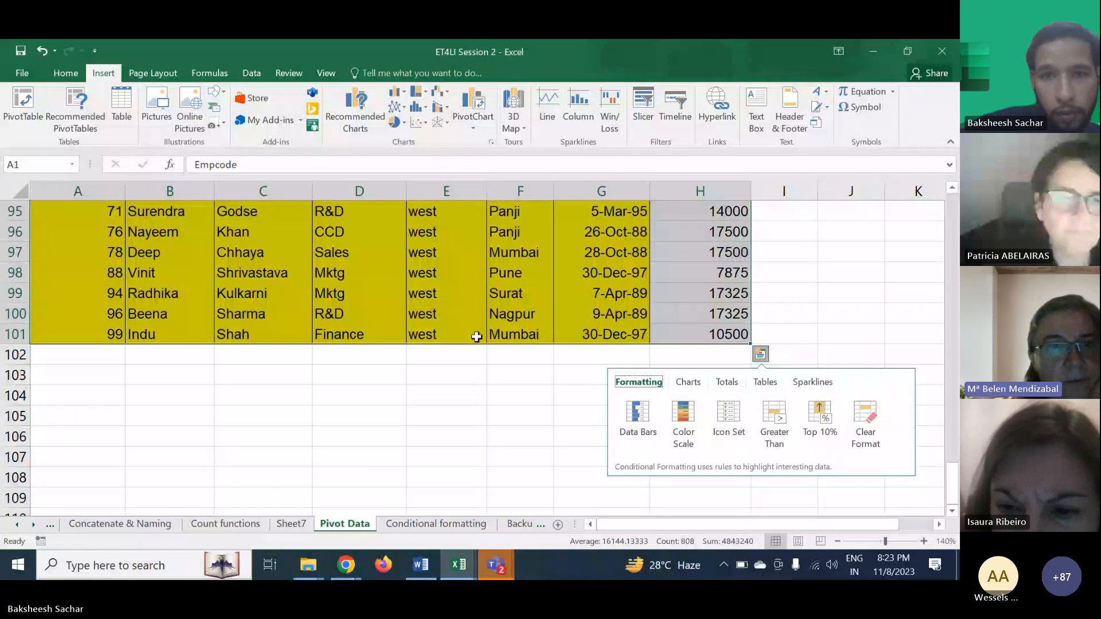
click(469, 375)
scroll(469, 373, up, 4)
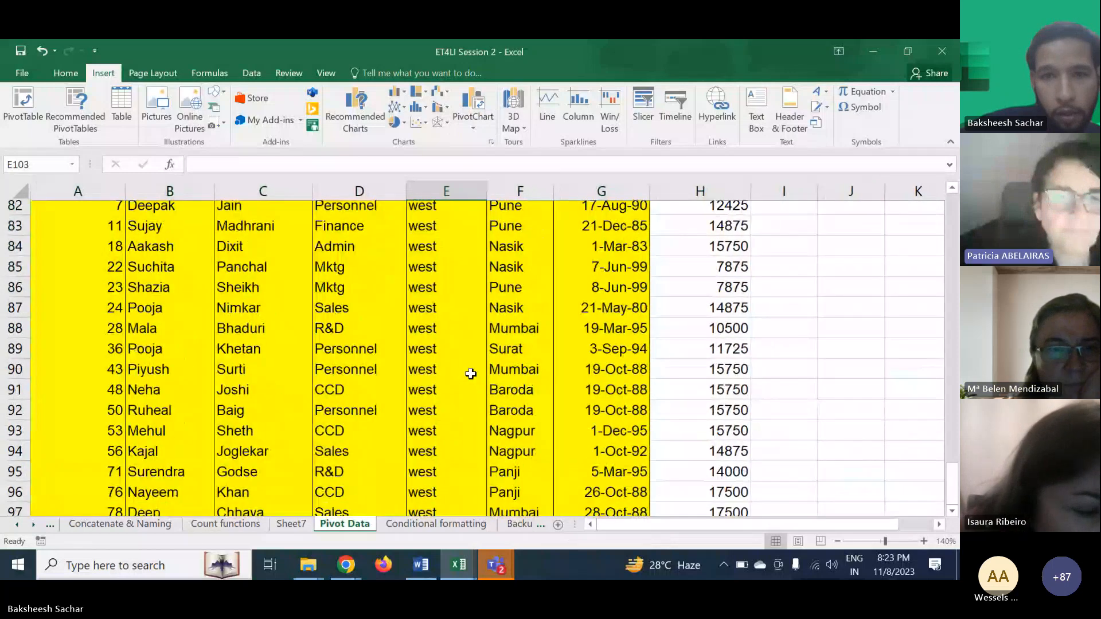
scroll(469, 374, up, 20)
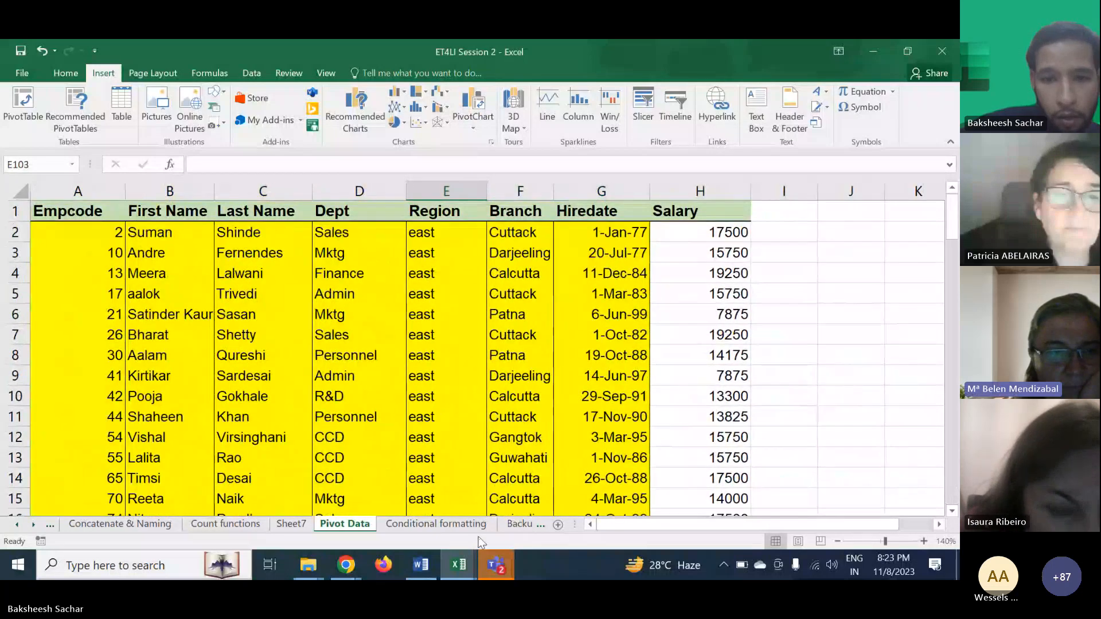
mouse_move(499, 564)
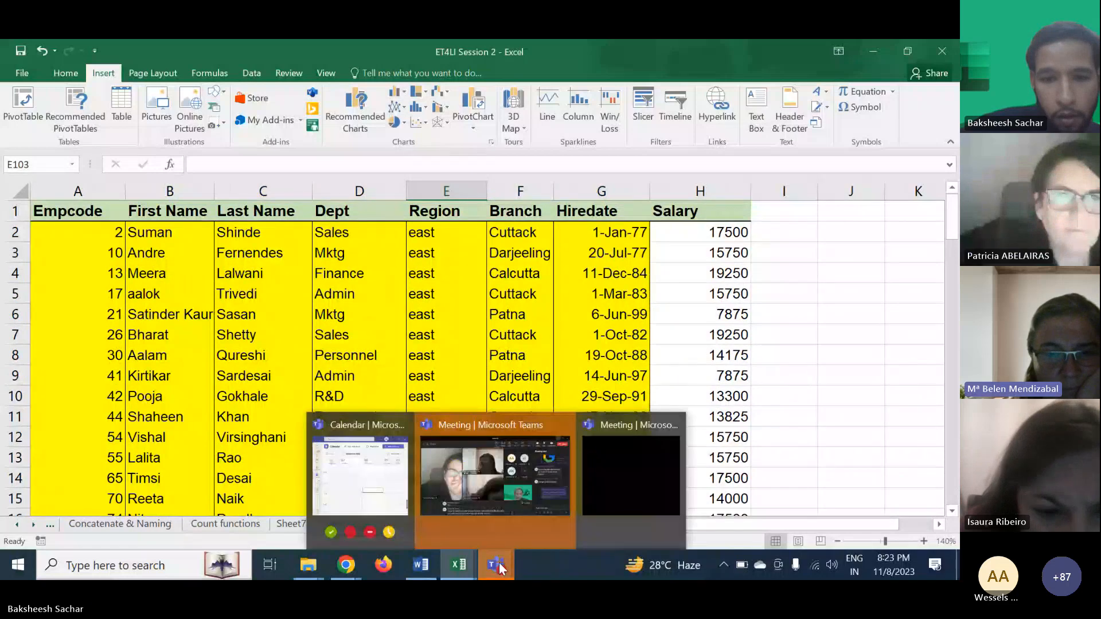
click(310, 509)
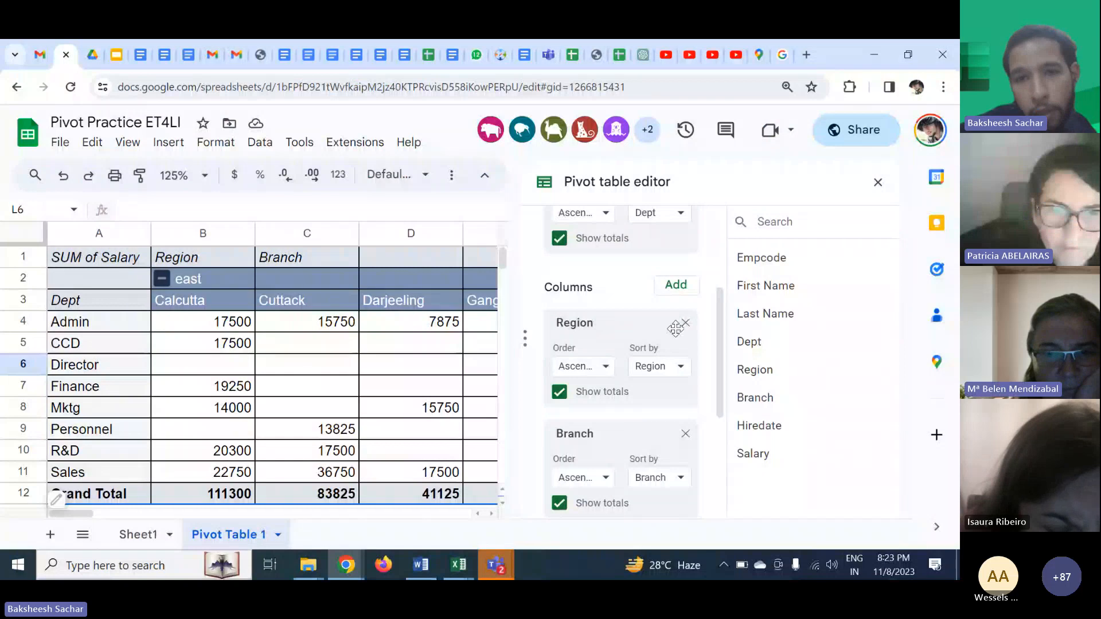
- Remove the Branch field from the pivot table's columns
scroll(674, 328, up, 3)
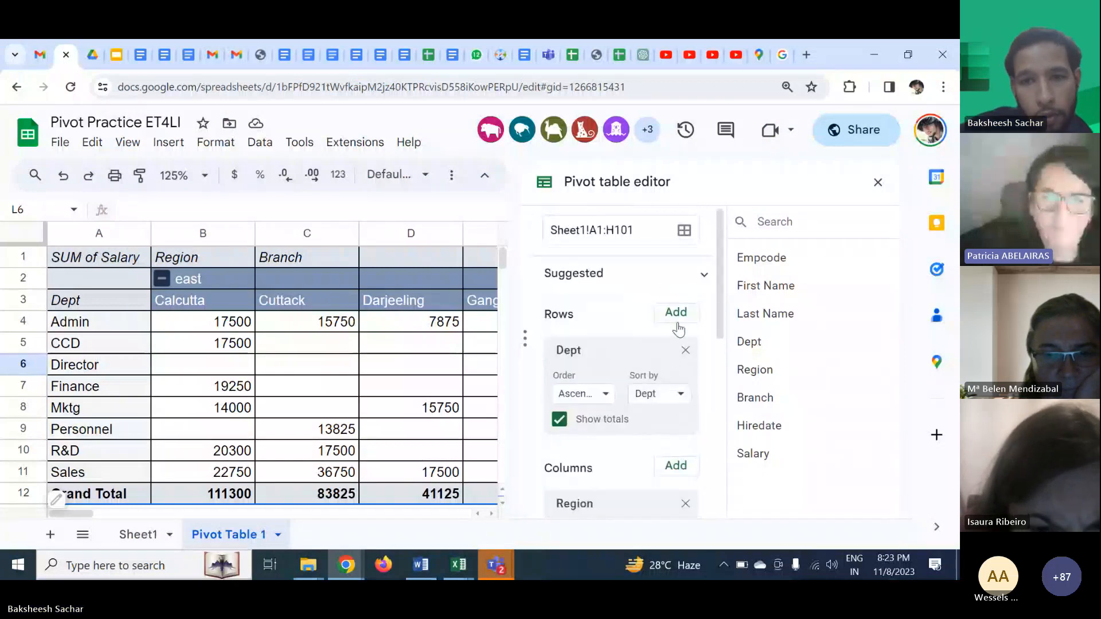
scroll(660, 413, down, 5)
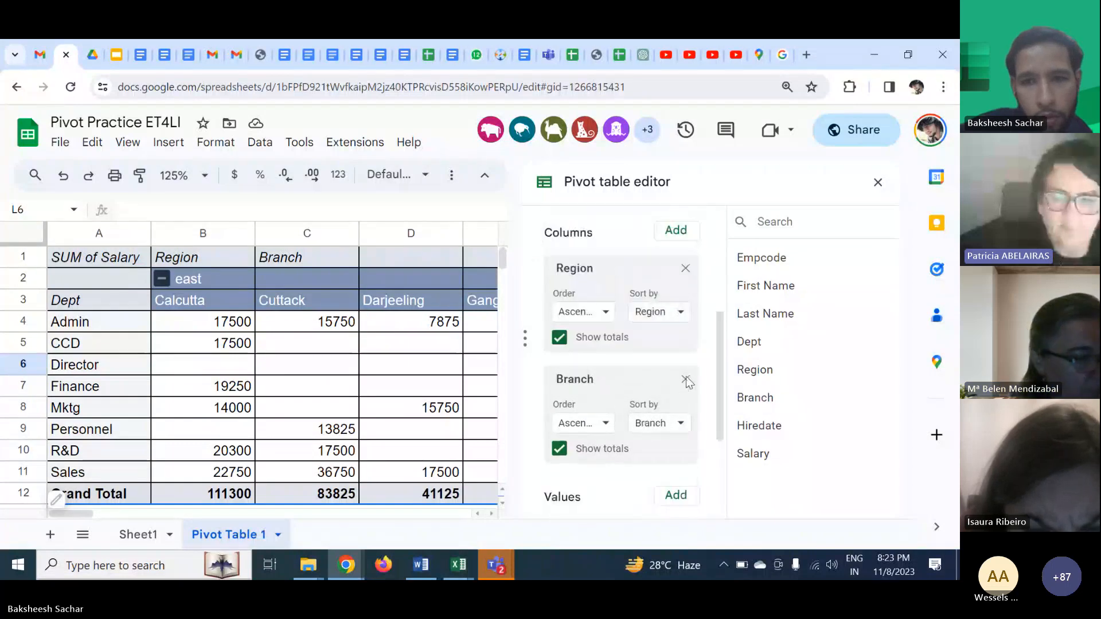
click(685, 380)
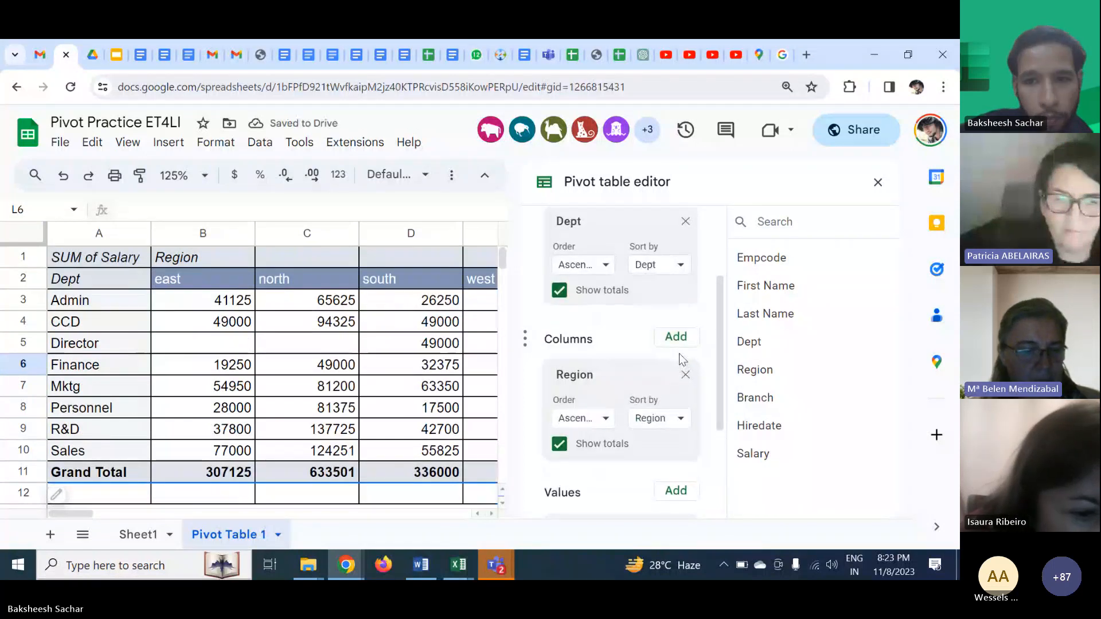
- Add First Name as a second column field beneath Region and scroll through the resulting name columns
click(675, 338)
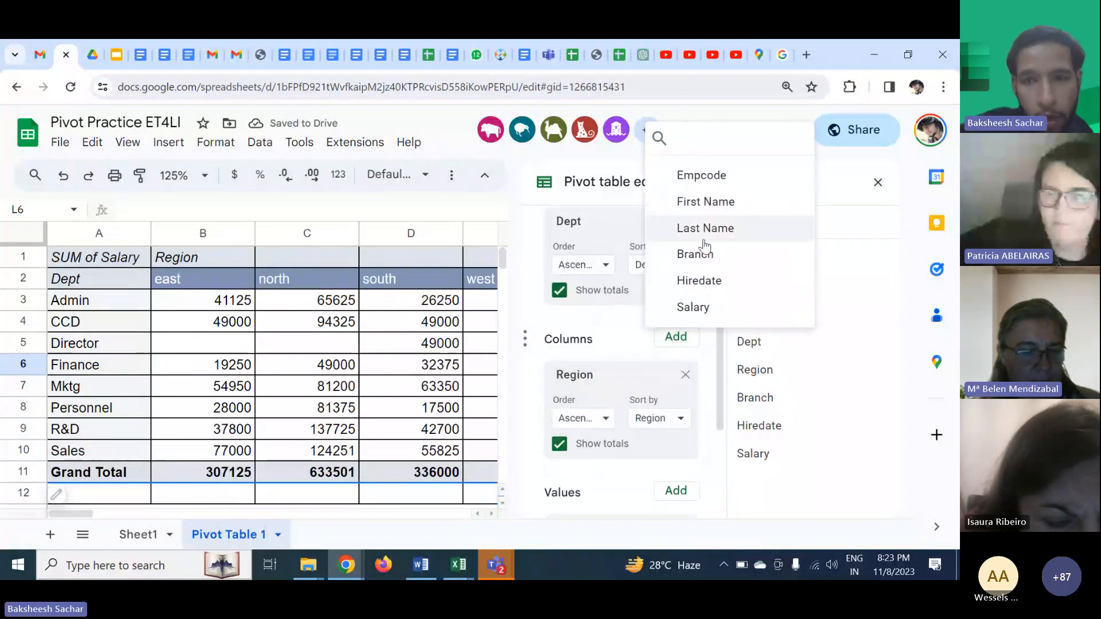
click(694, 205)
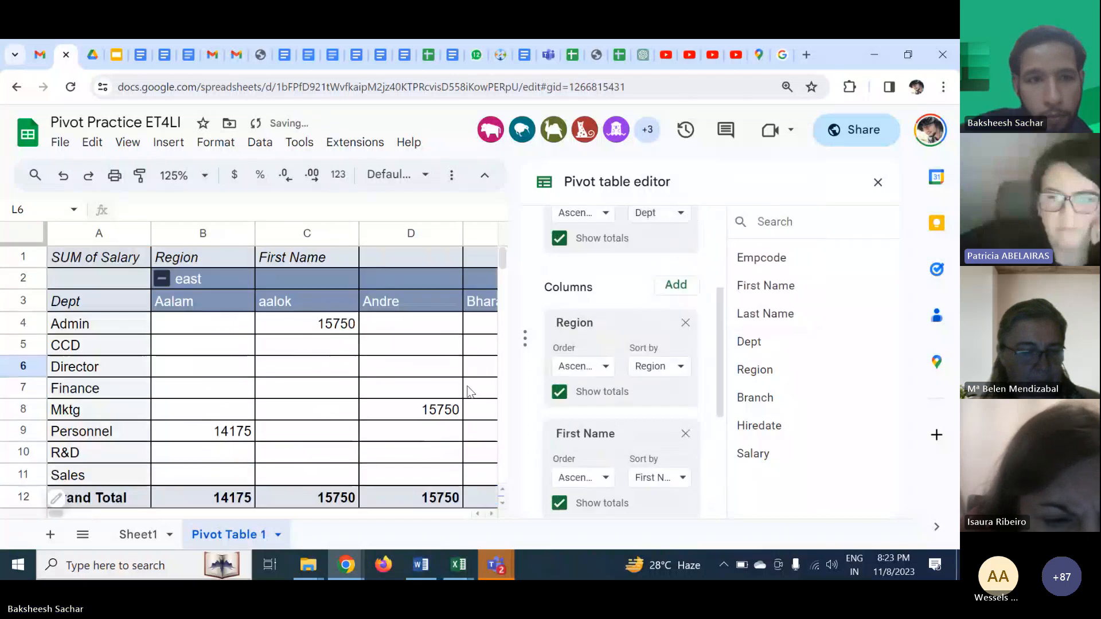
scroll(417, 372, right, 3)
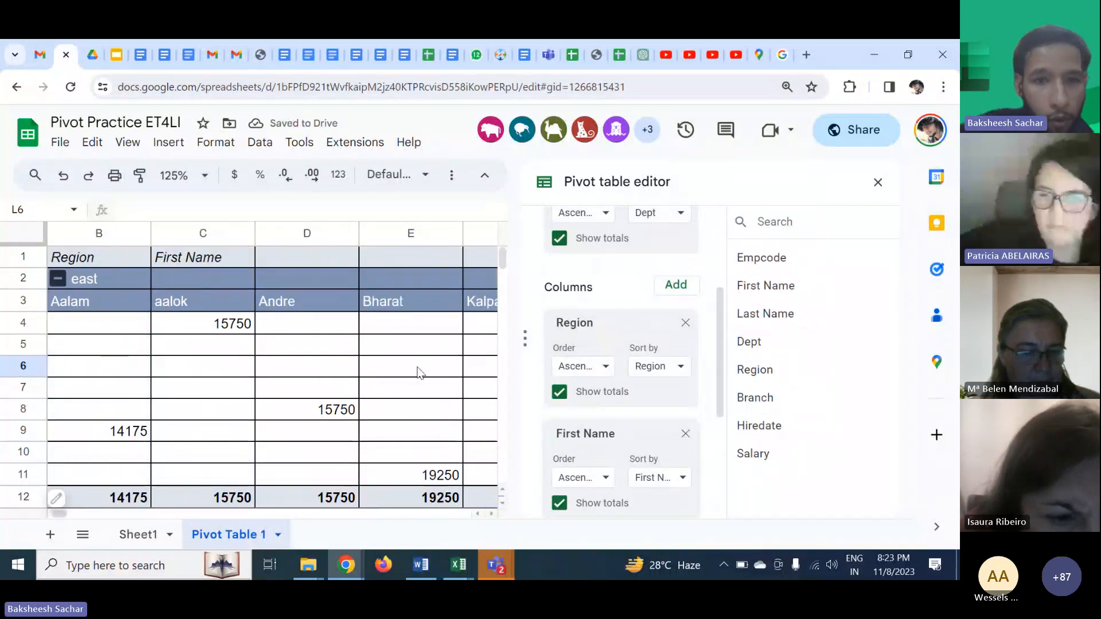
scroll(417, 373, right, 3)
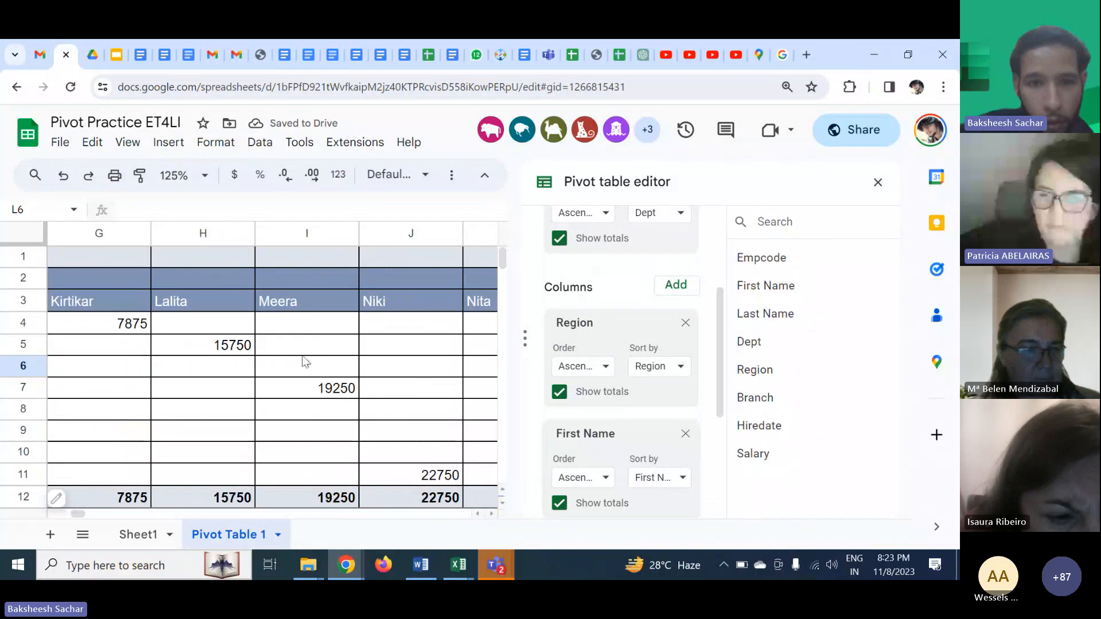
scroll(305, 361, left, 6)
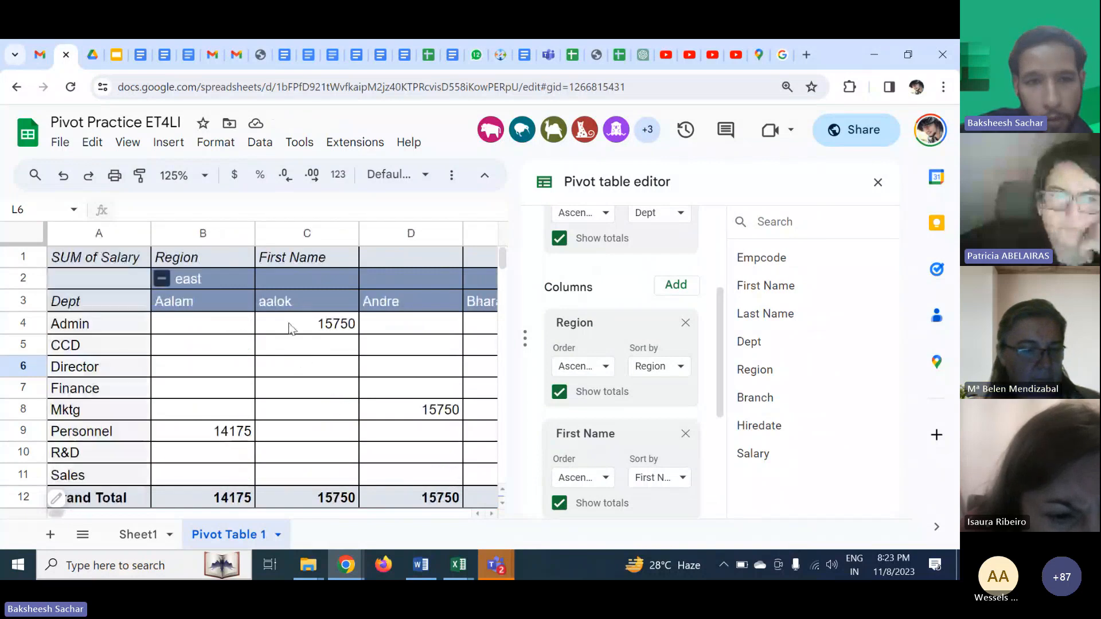
scroll(288, 328, right, 3)
scroll(302, 312, right, 1)
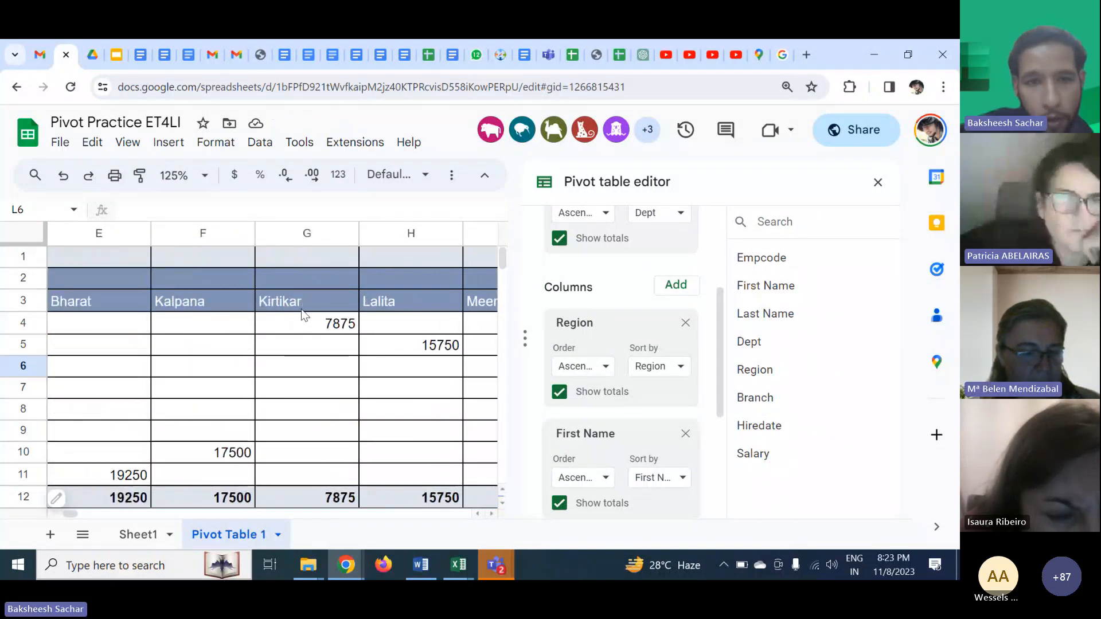
scroll(414, 319, right, 3)
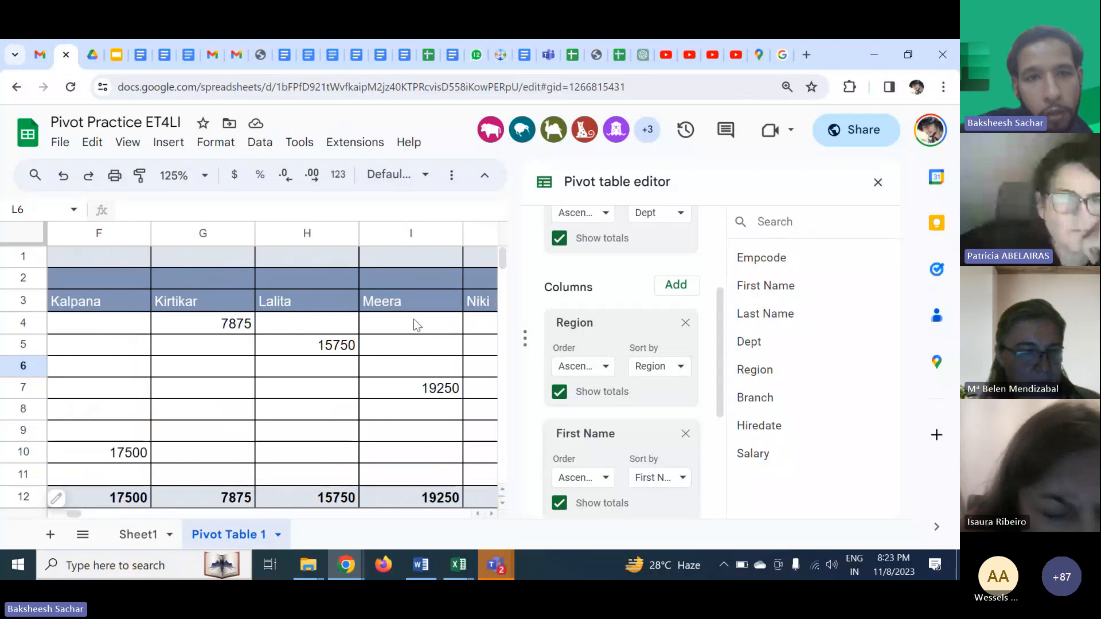
- Set the sheet zoom to 75%
click(195, 175)
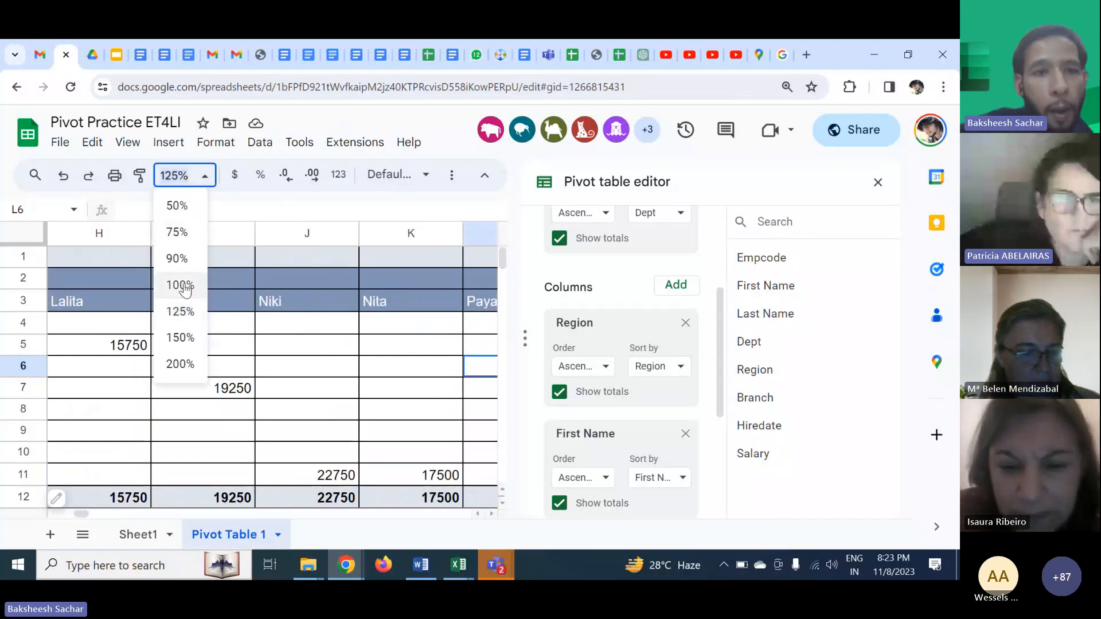
click(176, 258)
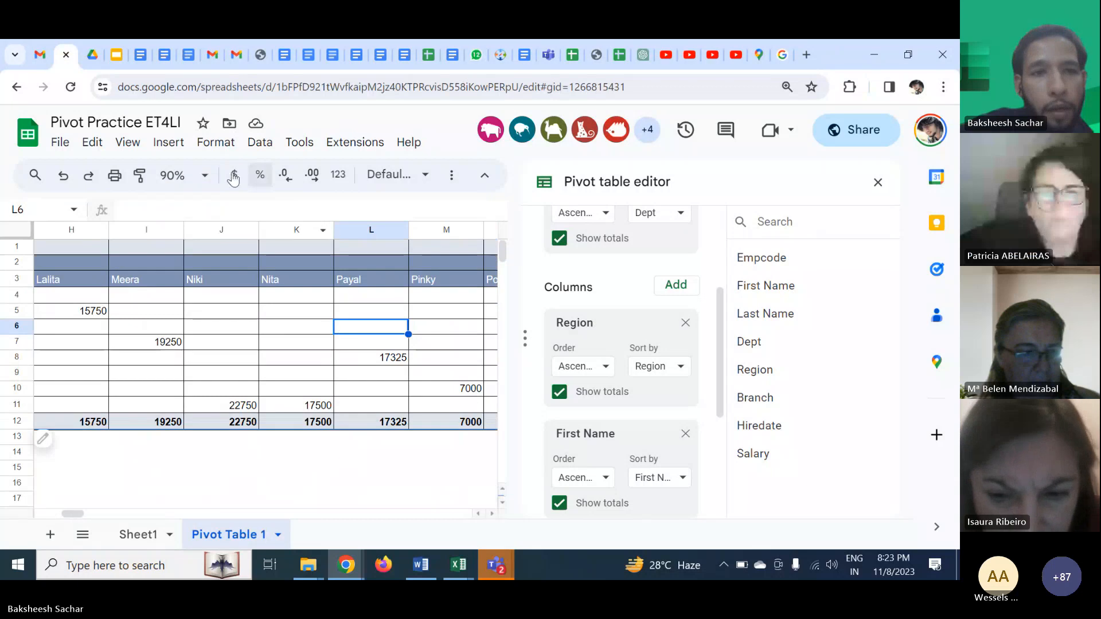
click(195, 176)
click(178, 232)
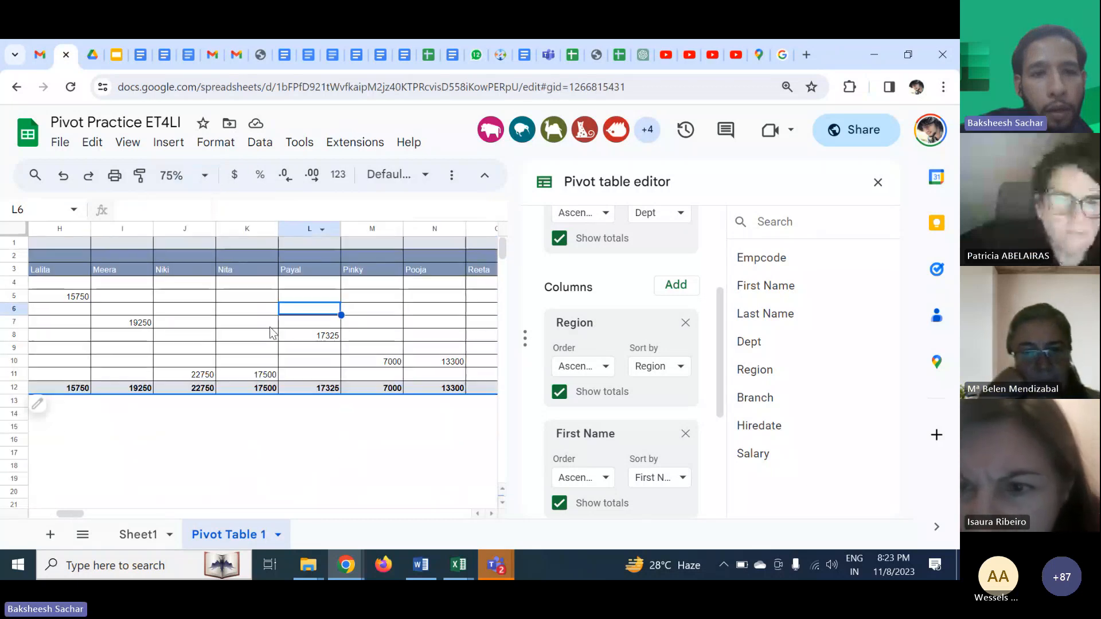
scroll(270, 330, left, 5)
scroll(270, 333, left, 2)
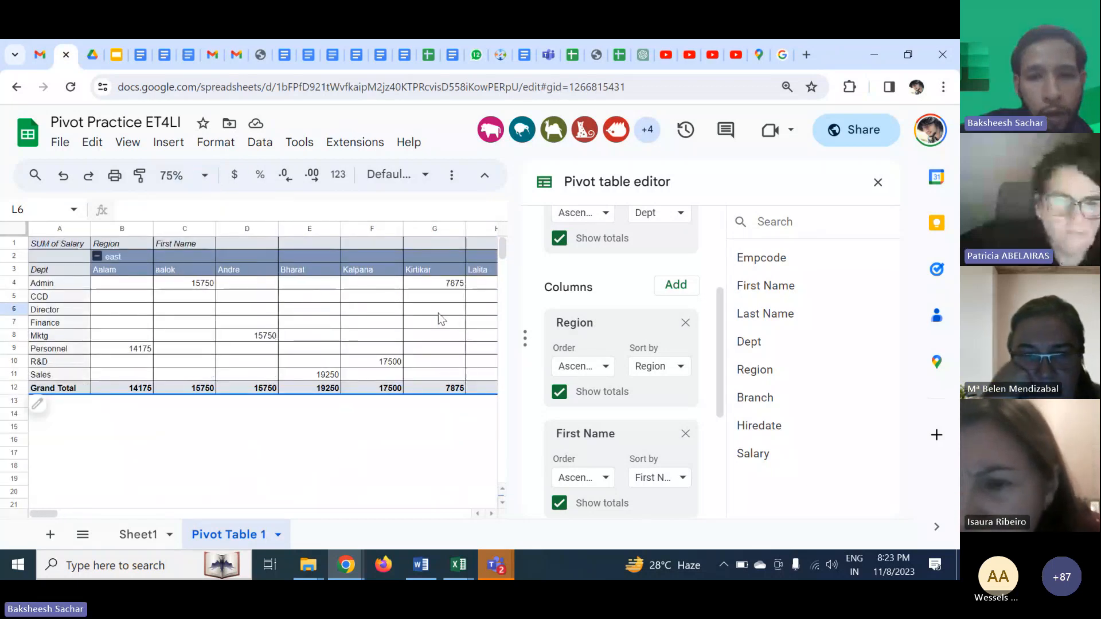
- Remove the First Name field from the pivot table's columns
click(685, 434)
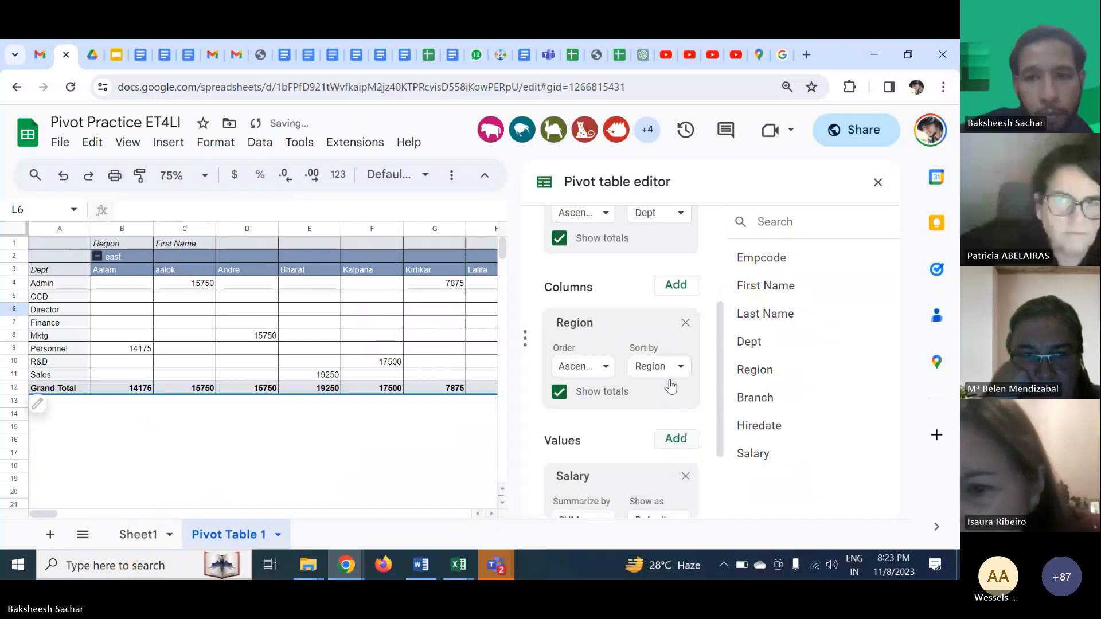
click(674, 285)
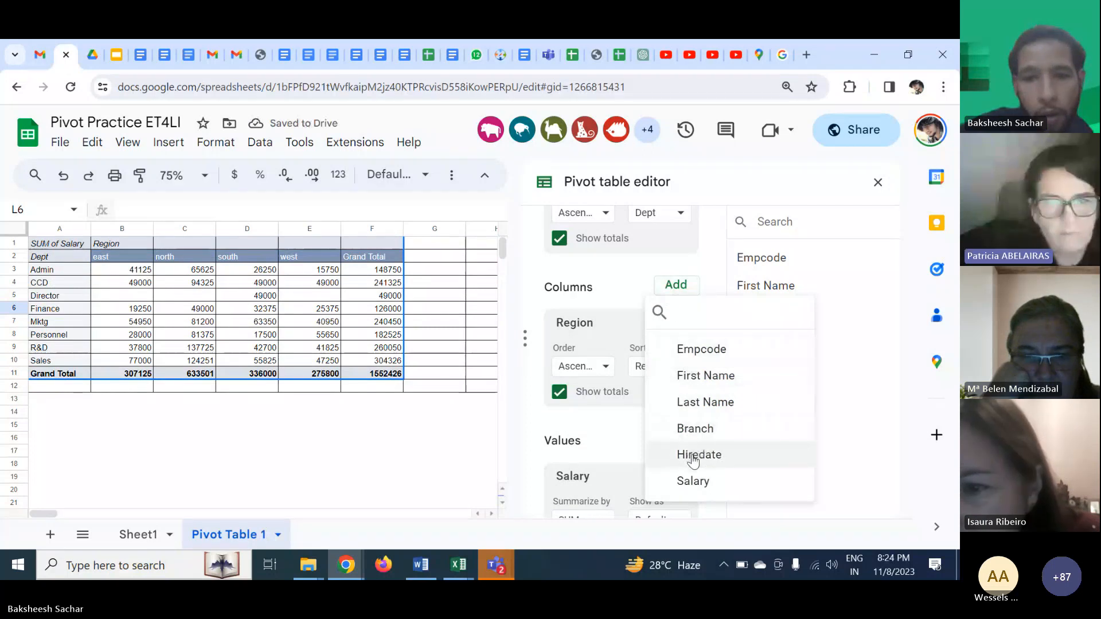
click(611, 425)
scroll(611, 425, down, 2)
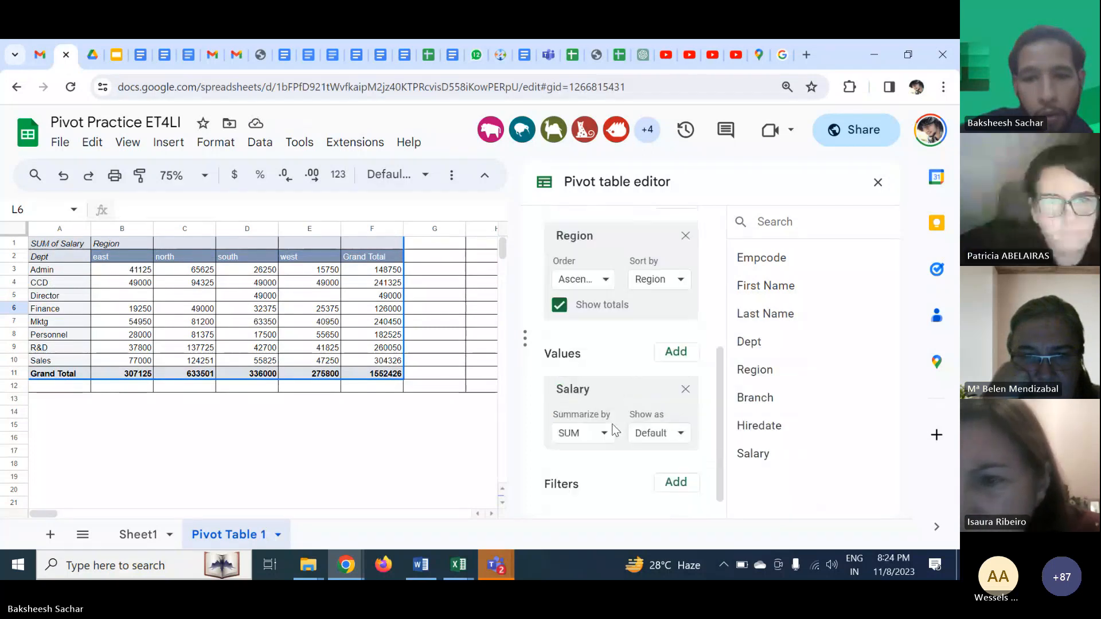
scroll(641, 346, up, 2)
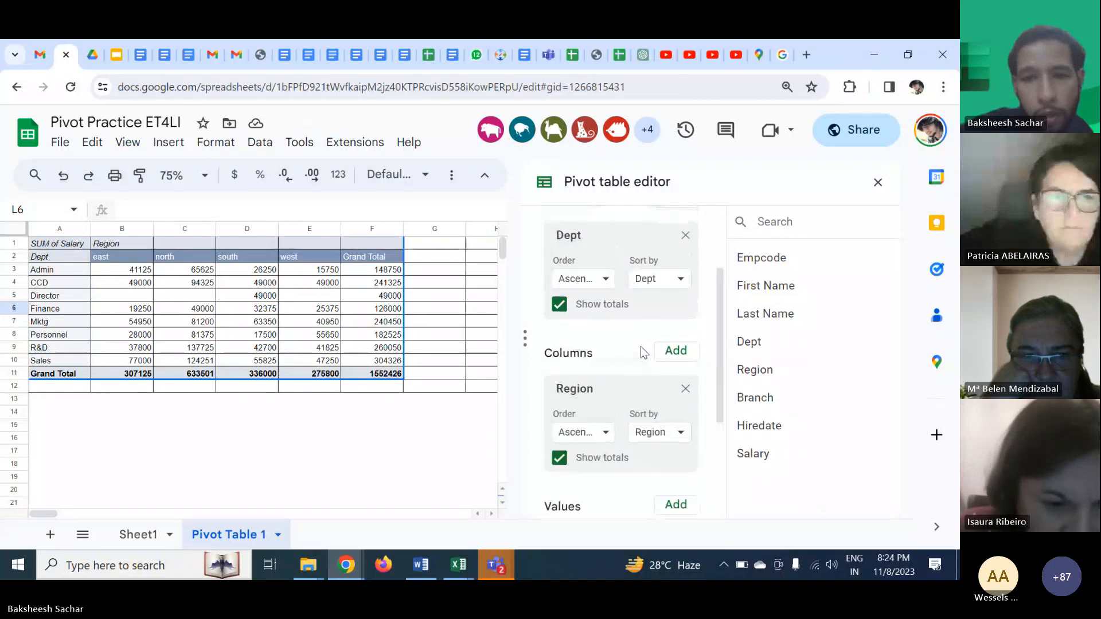
scroll(641, 346, up, 2)
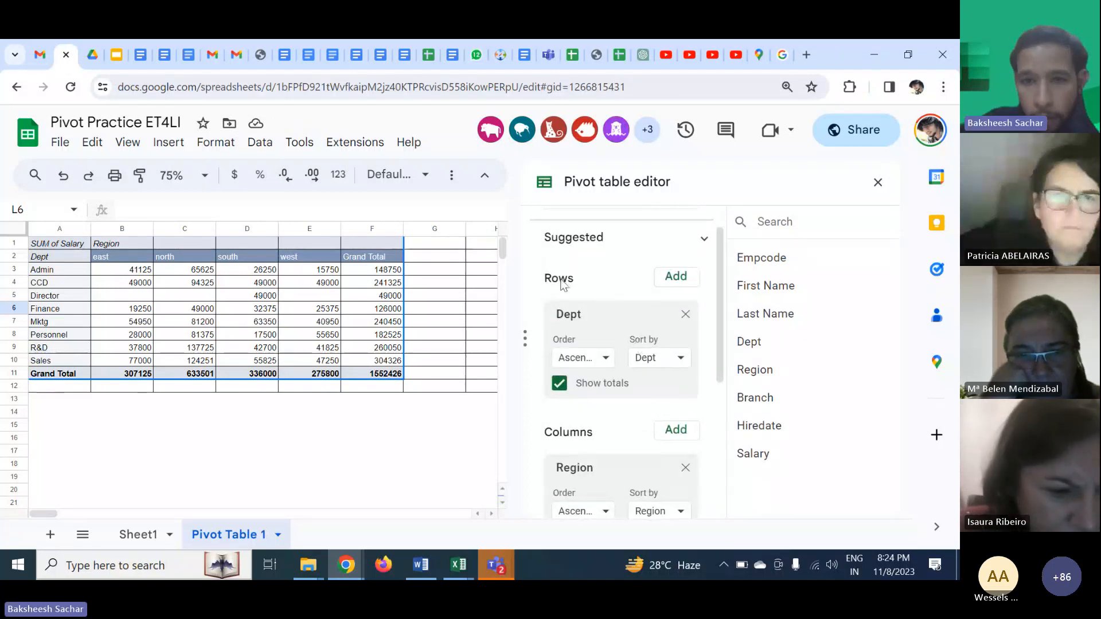
scroll(566, 265, up, 1)
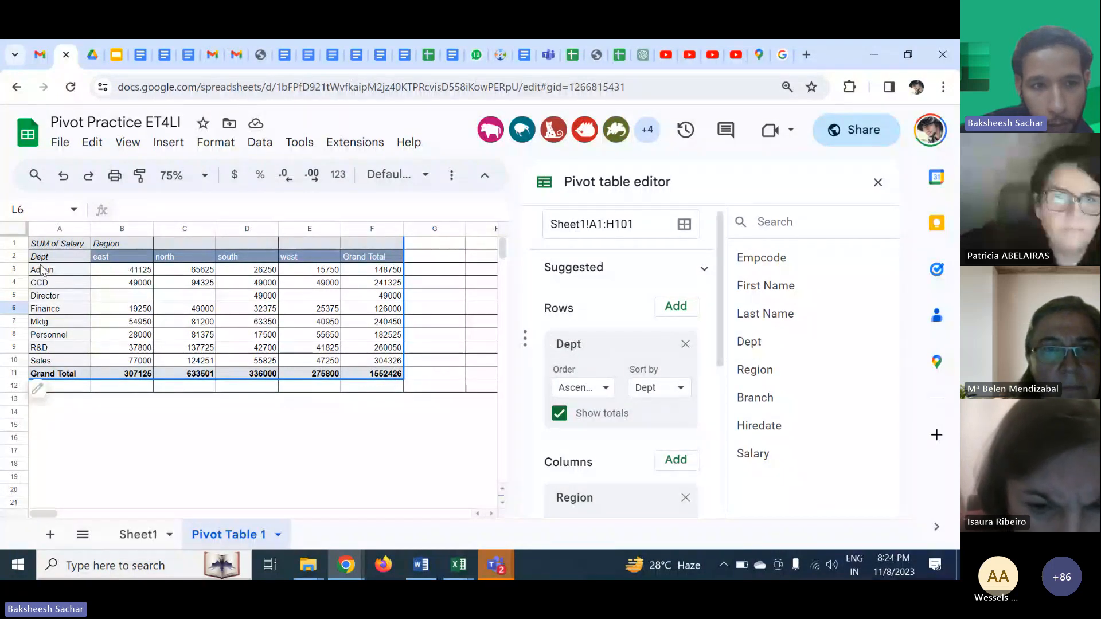
- Select and examine the pivot table's department row labels and region column headers
drag(41, 269, 52, 373)
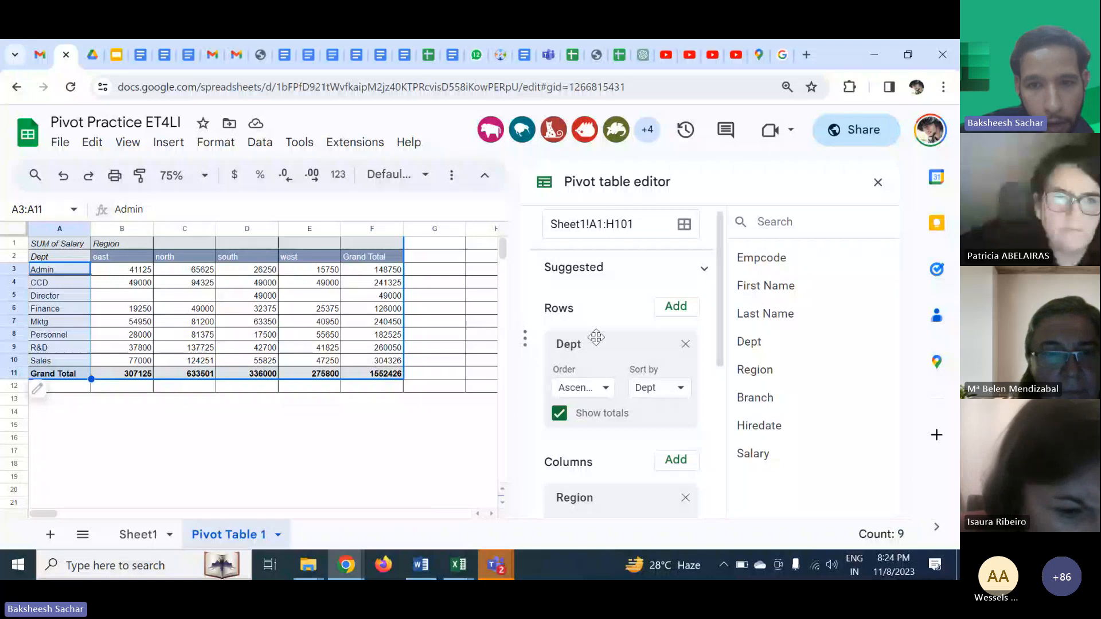
scroll(596, 337, down, 2)
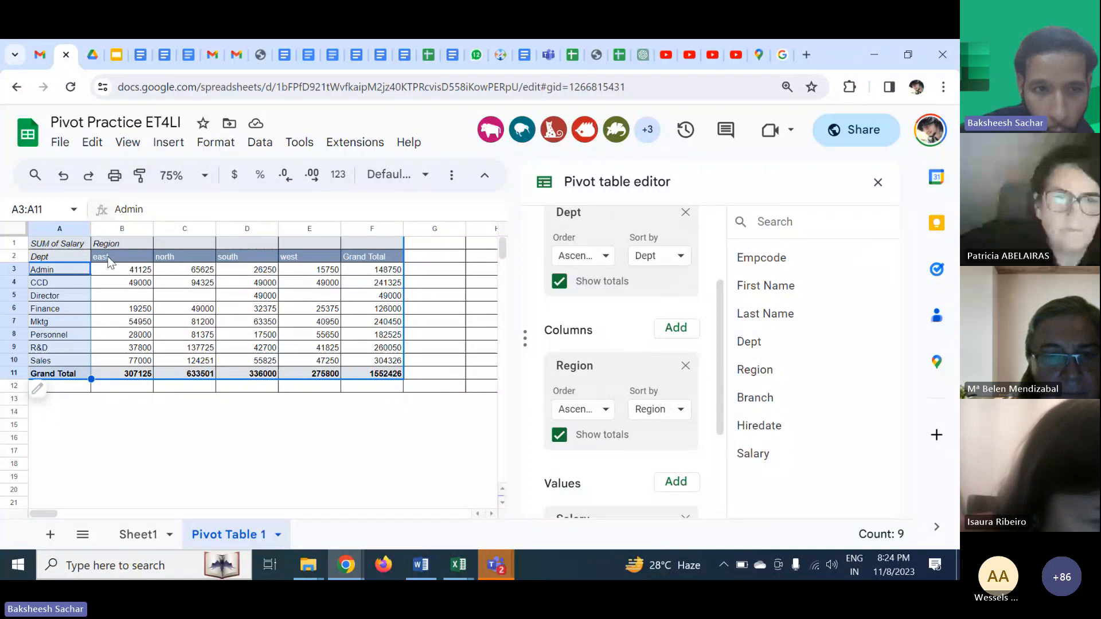
drag(109, 262, 308, 264)
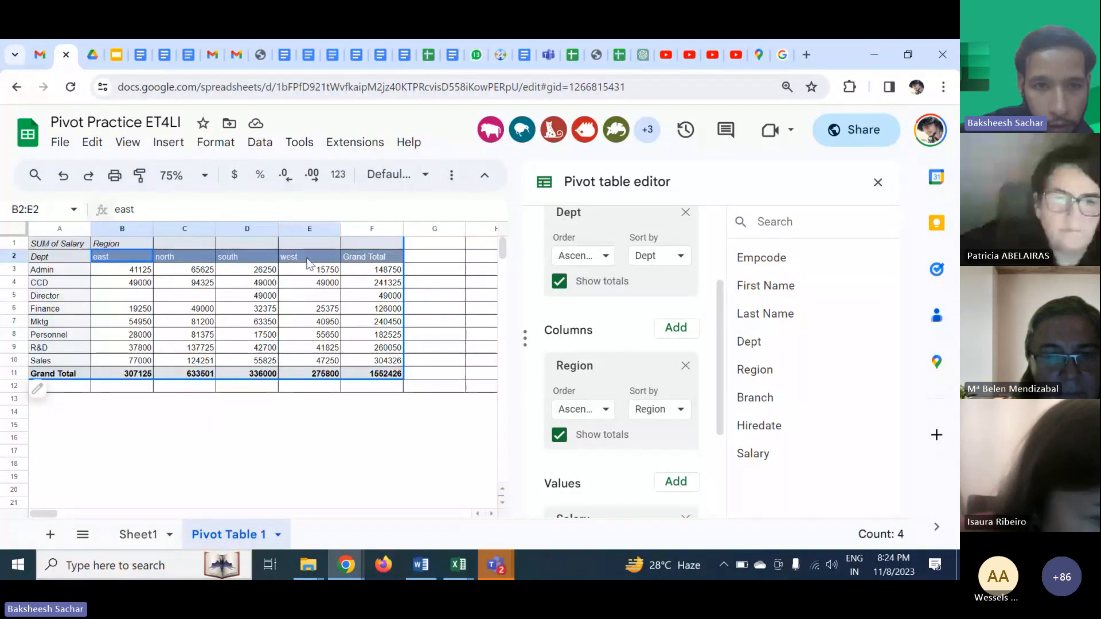
click(454, 295)
scroll(612, 339, down, 2)
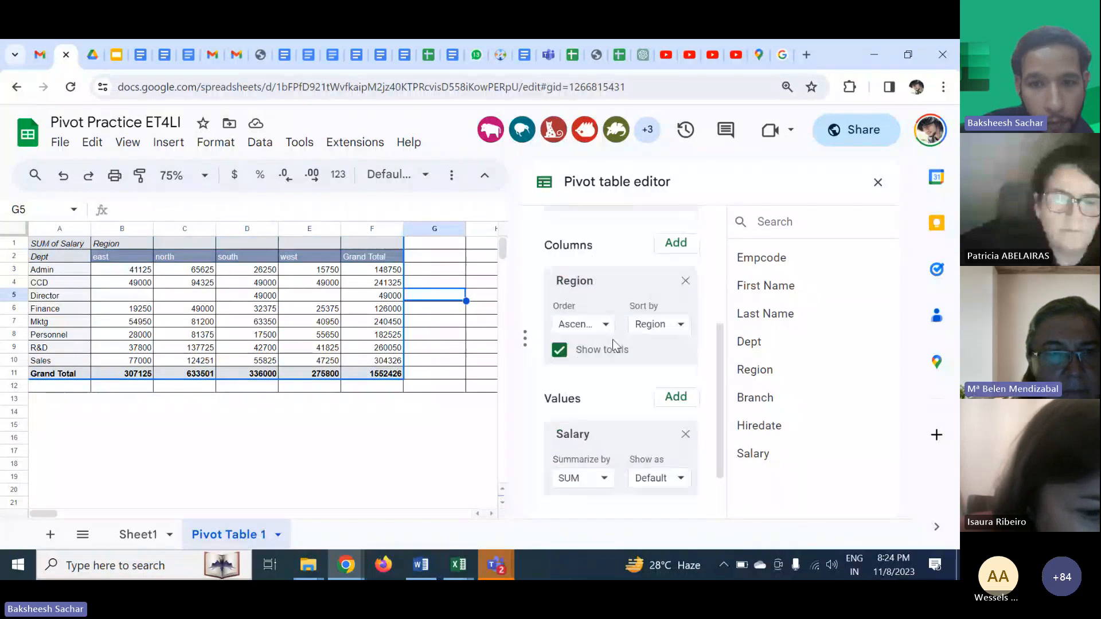
click(239, 311)
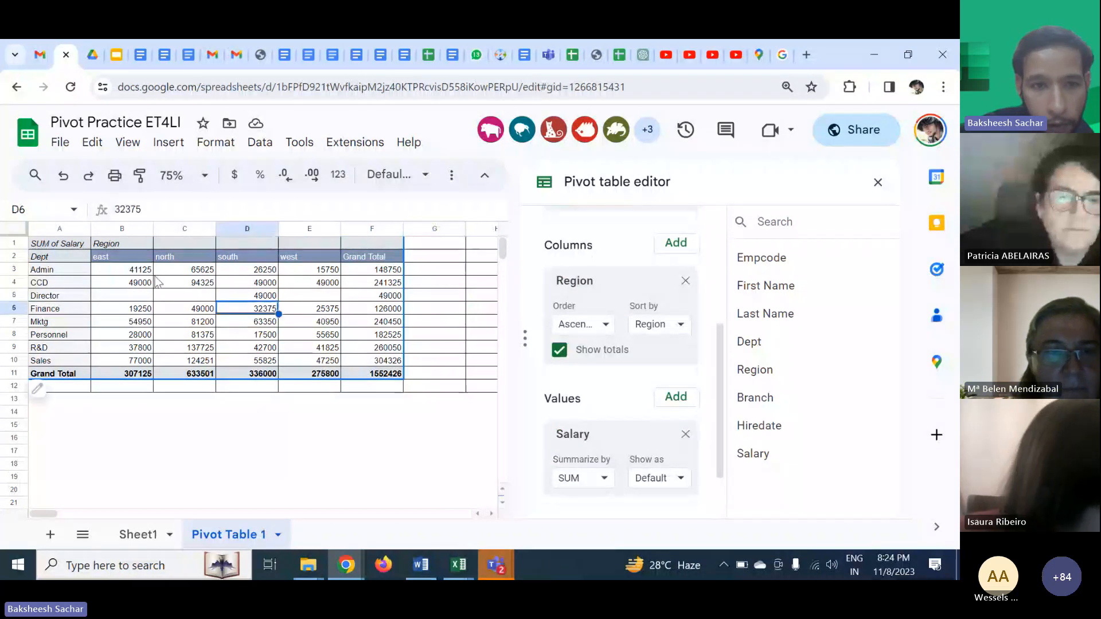
- Fill the pivot table's value cells B3:F10 with yellow
drag(123, 271, 379, 361)
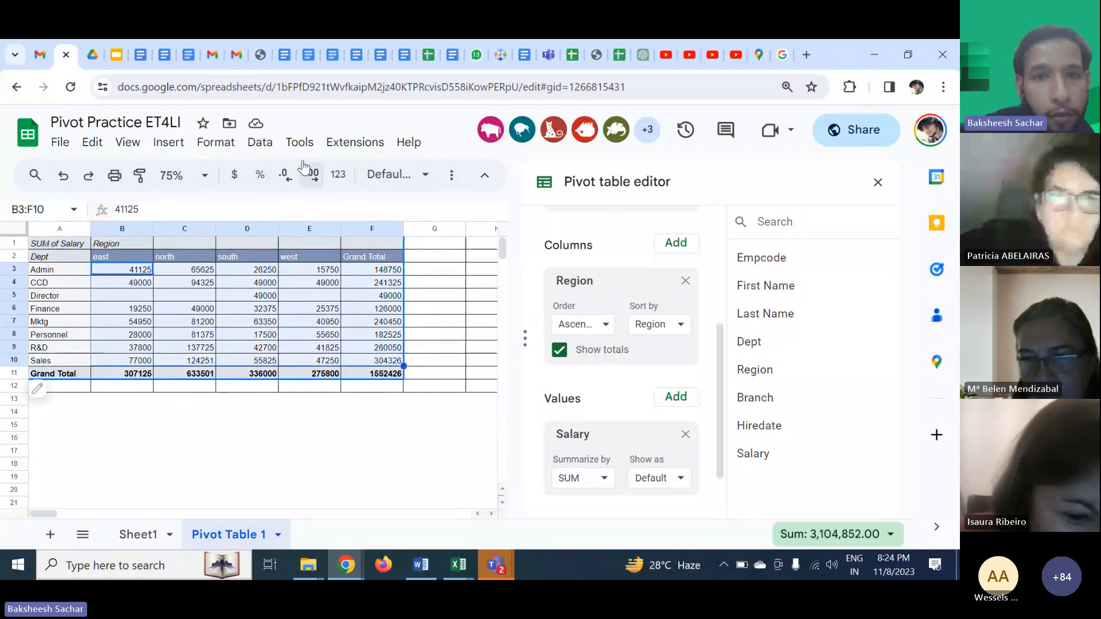
click(452, 176)
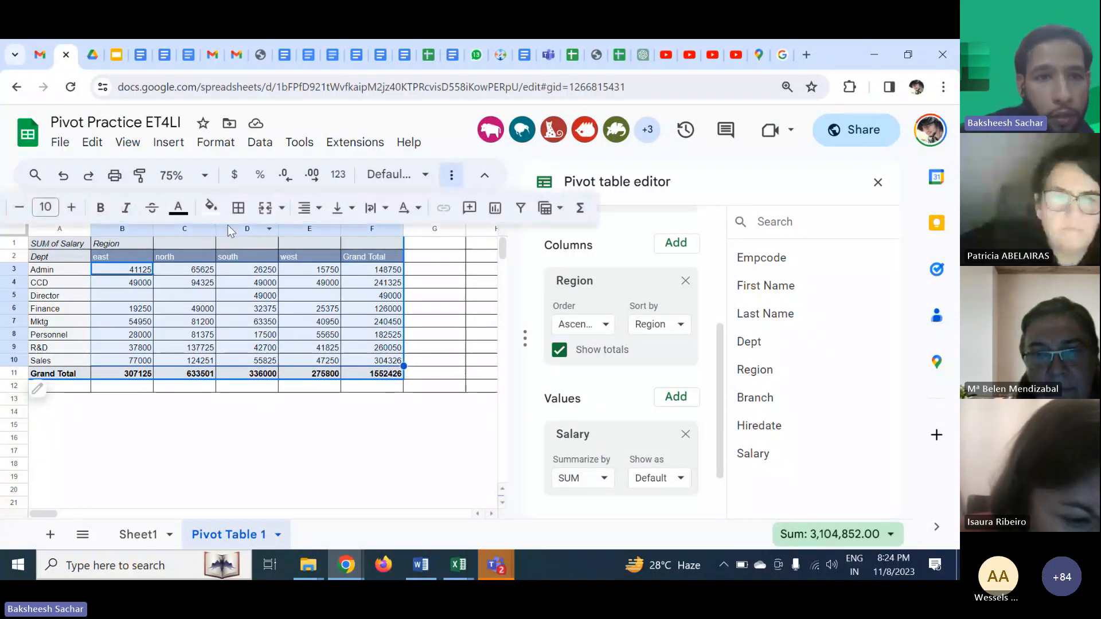
click(211, 207)
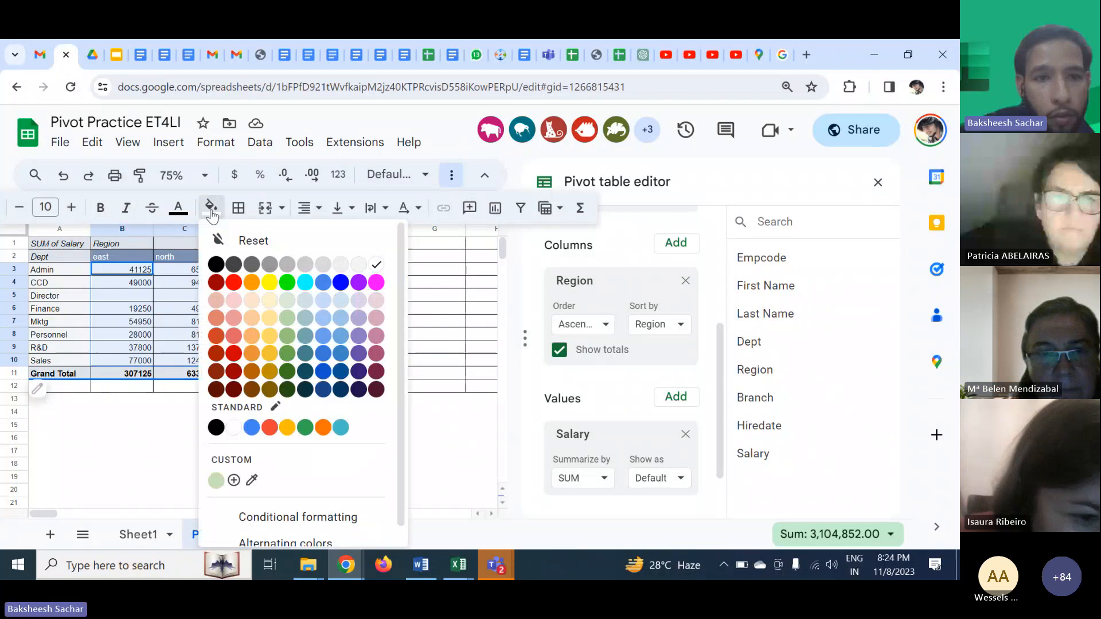
click(269, 282)
click(228, 376)
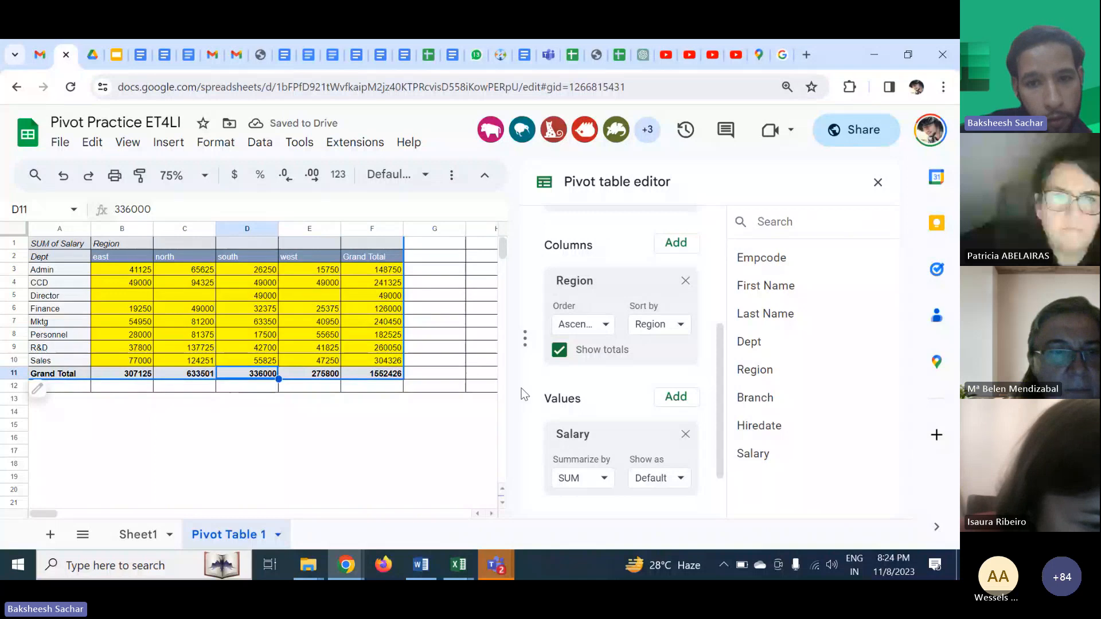
- Add a Hiredate filter to the pivot table showing only the 30-Dec-97 hire date
scroll(642, 435, down, 1)
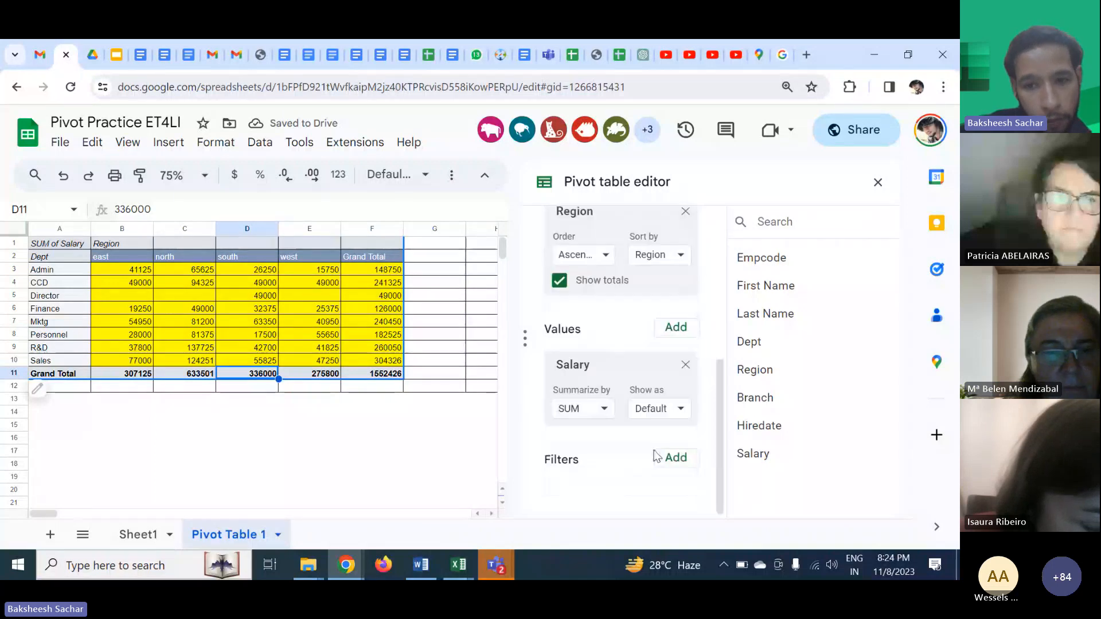
click(675, 458)
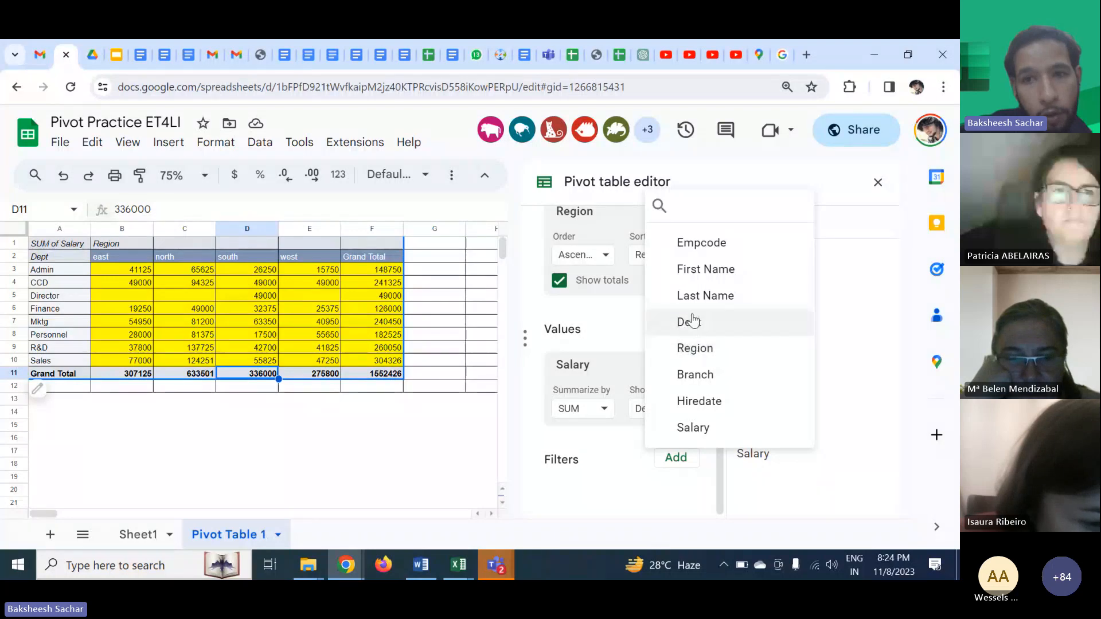
click(718, 409)
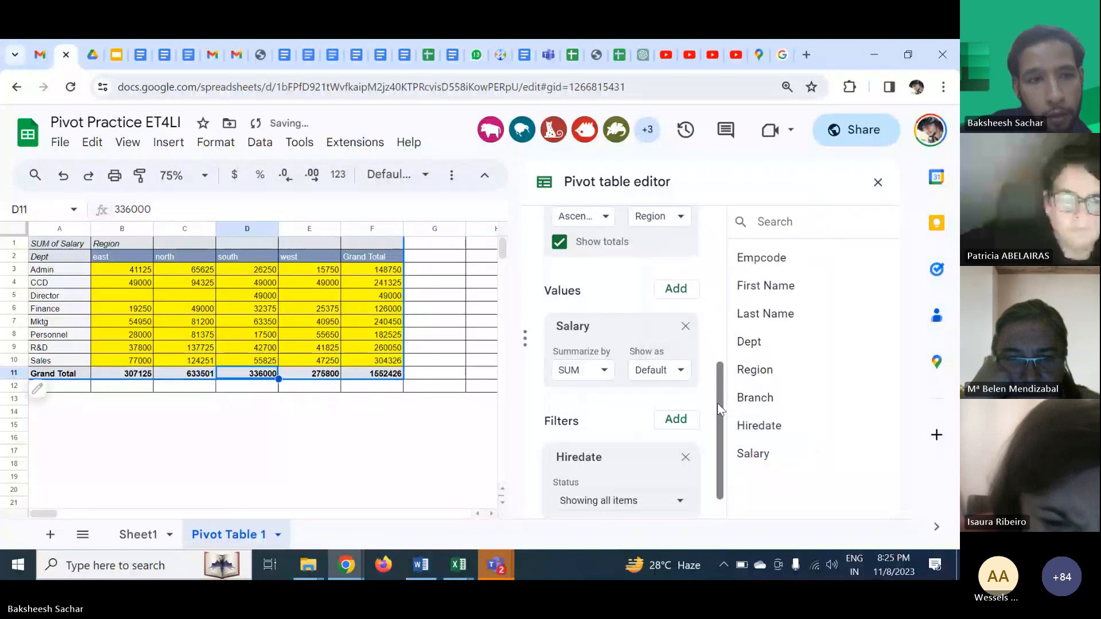
click(642, 500)
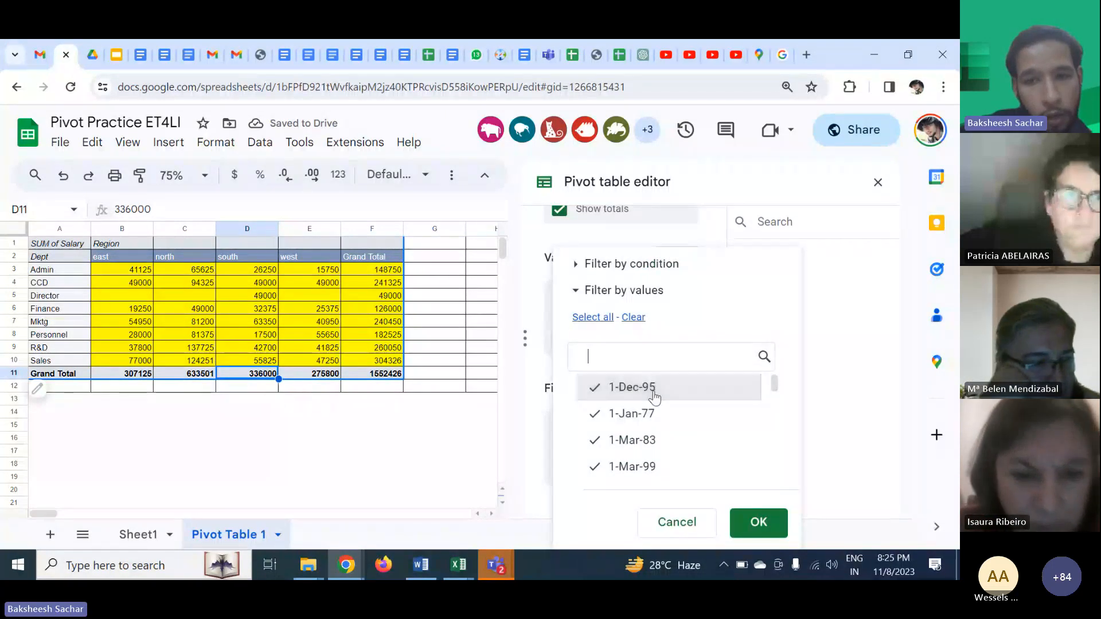
click(653, 392)
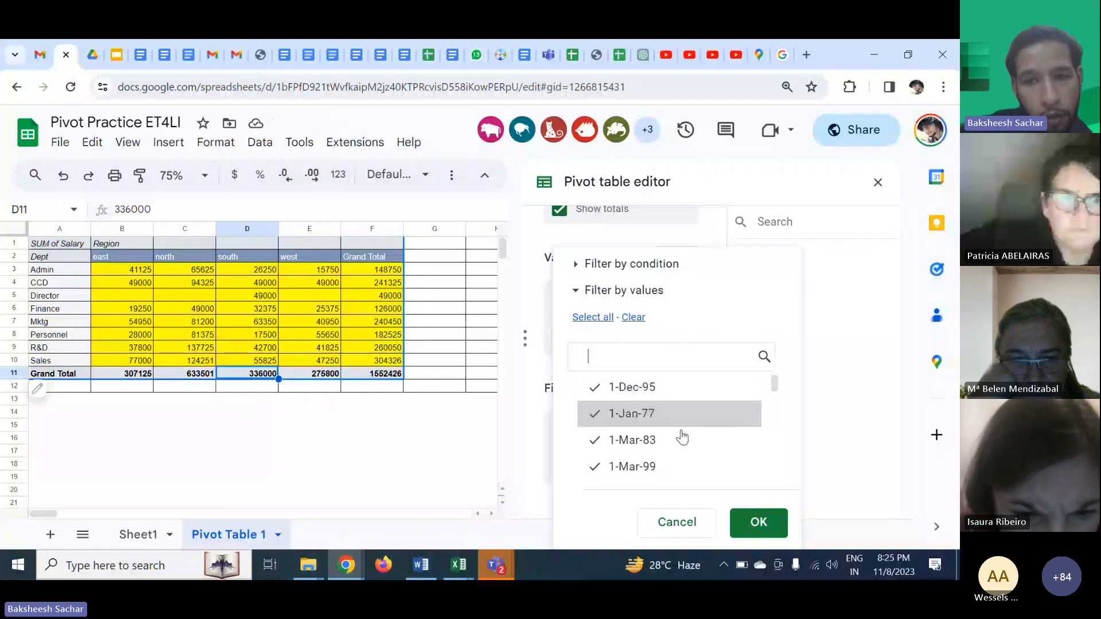
scroll(682, 439, down, 5)
scroll(682, 438, down, 10)
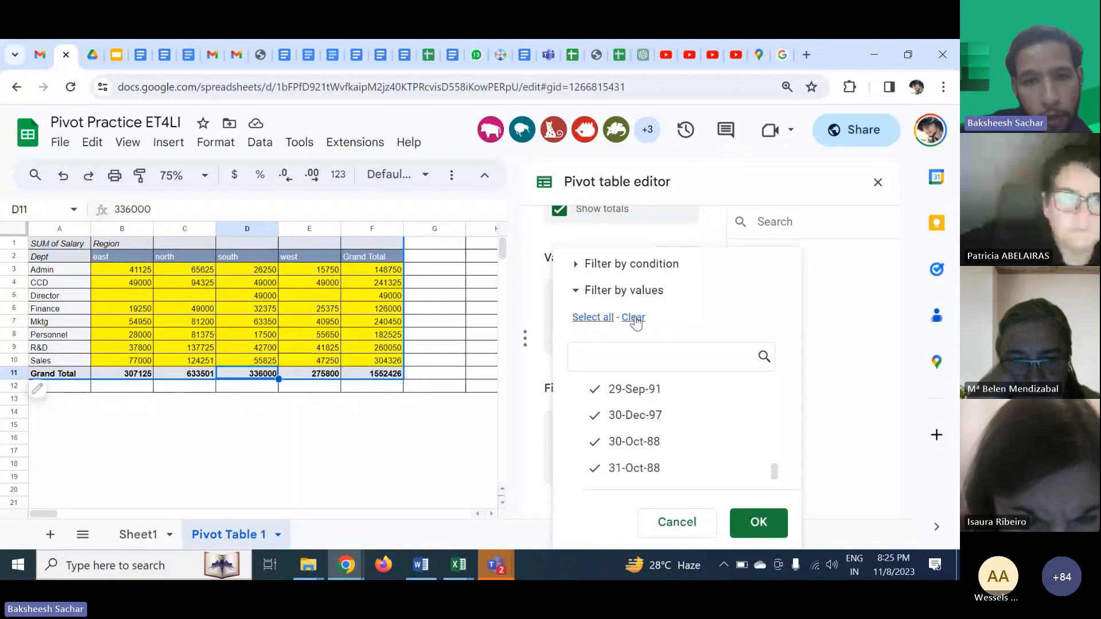
click(635, 408)
click(762, 523)
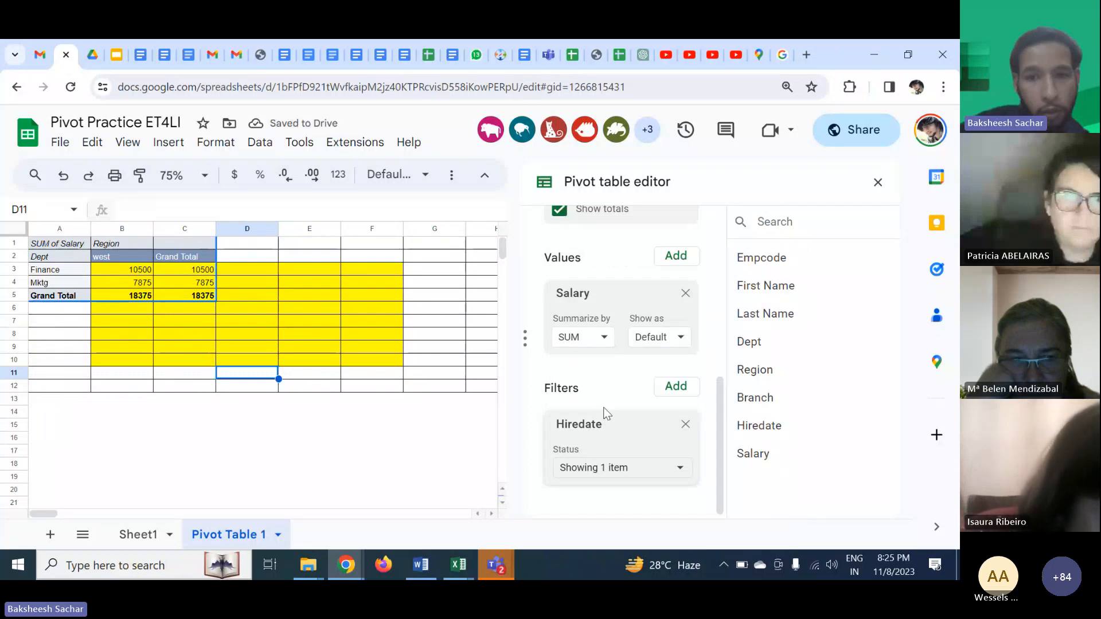
- Reopen the Hiredate filter's values, confirm them, and remove the Hiredate filter from the pivot table
click(643, 473)
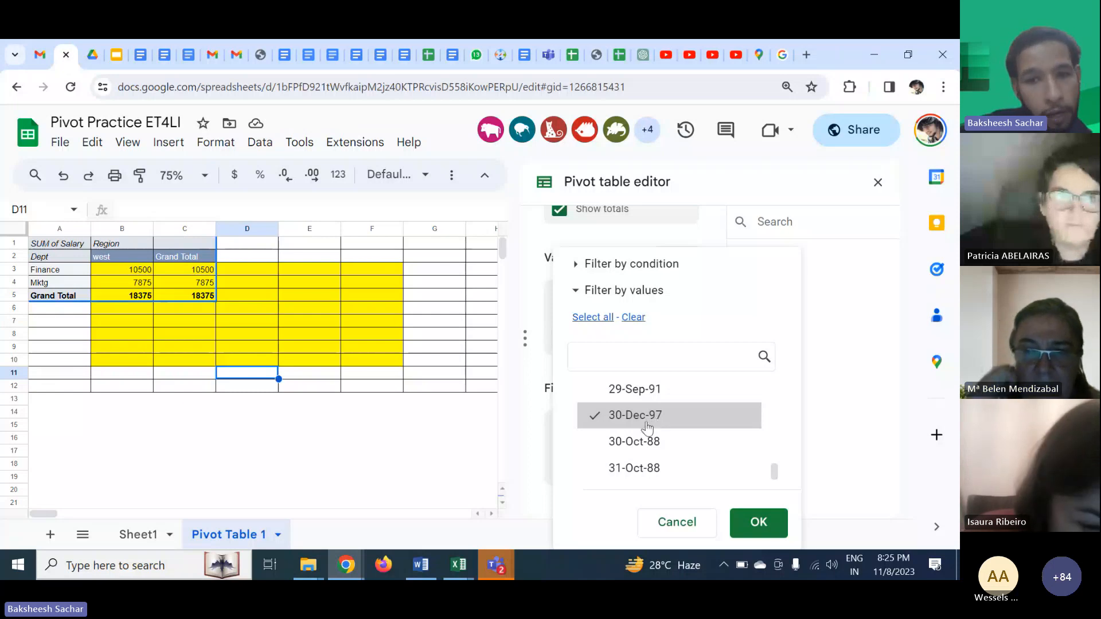
scroll(647, 427, up, 6)
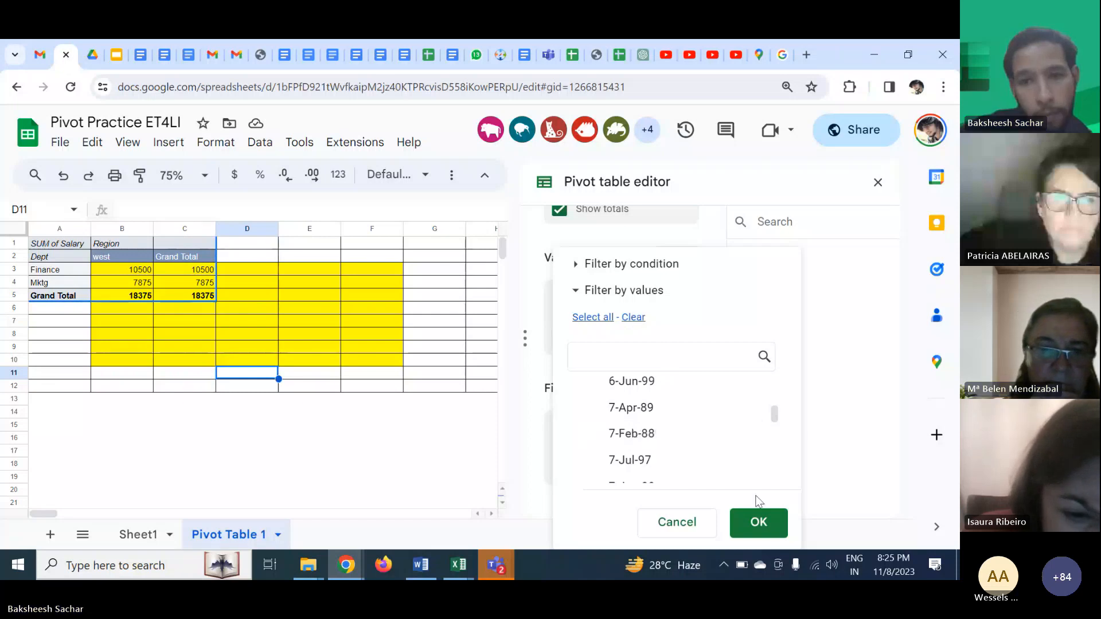
click(757, 519)
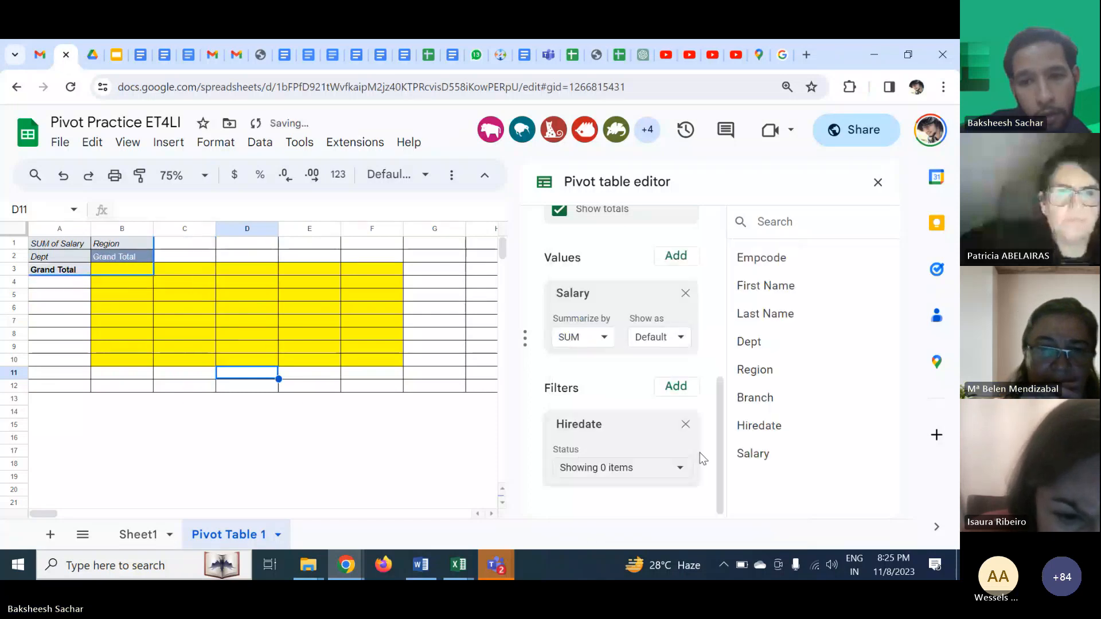
click(686, 435)
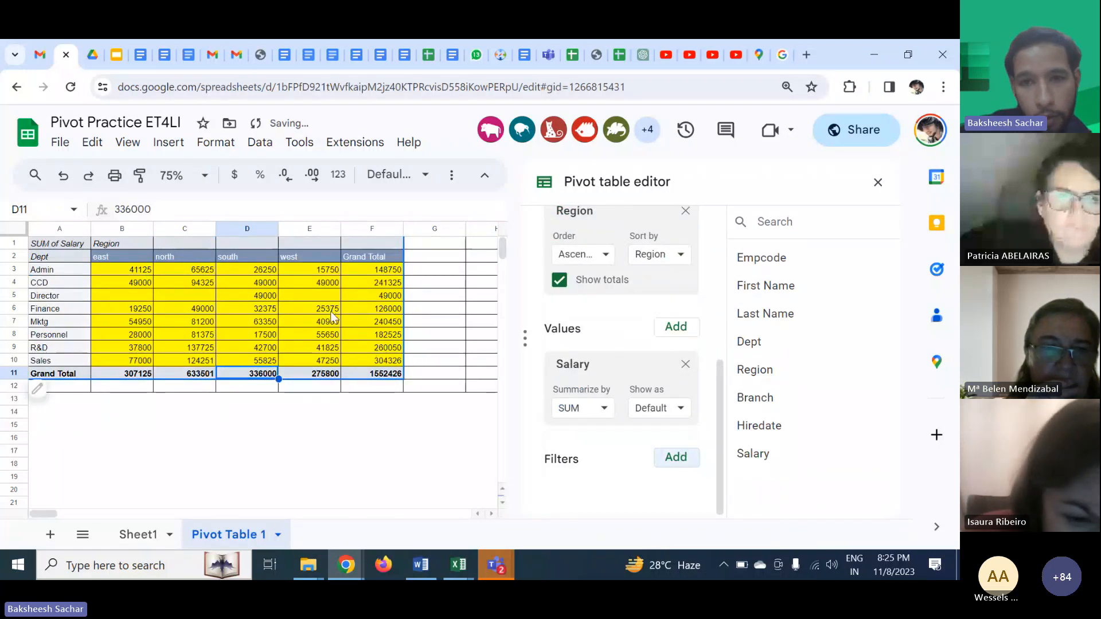
- Add First Name as a second row field beneath Dept in the pivot table
scroll(640, 377, up, 4)
scroll(634, 310, up, 2)
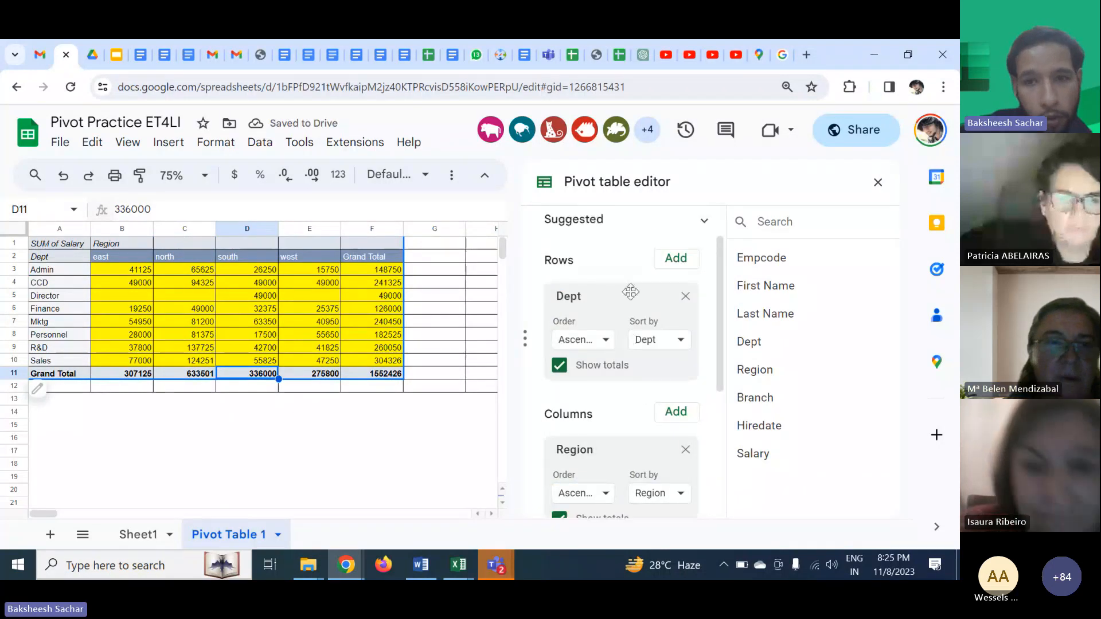
click(659, 289)
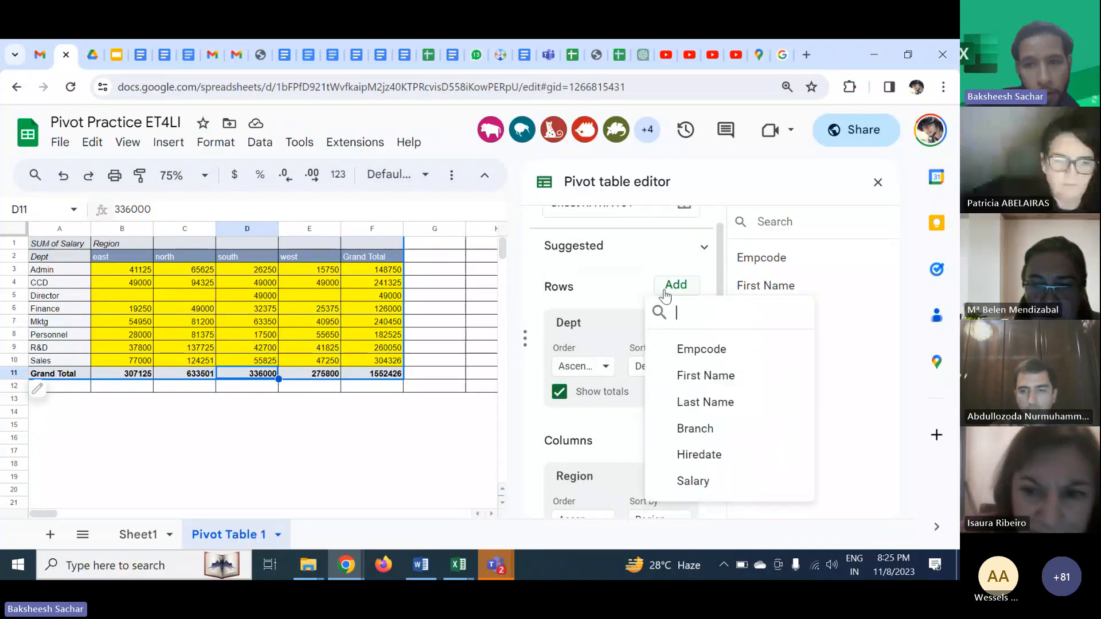
click(704, 373)
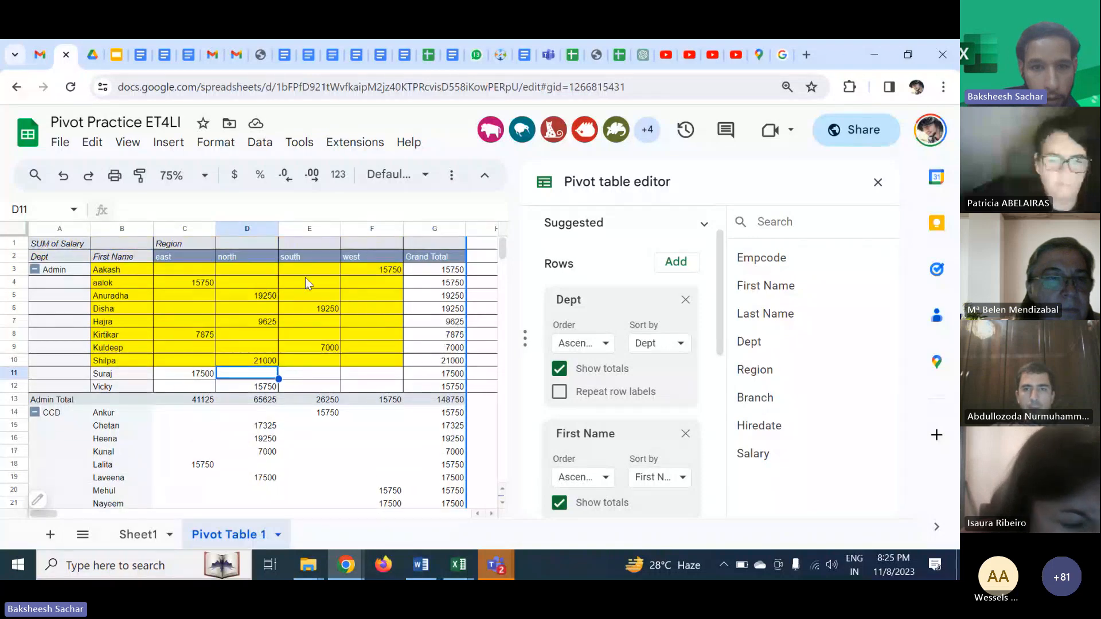
- Add Branch as a second column field beneath Region in the pivot table
scroll(603, 331, down, 4)
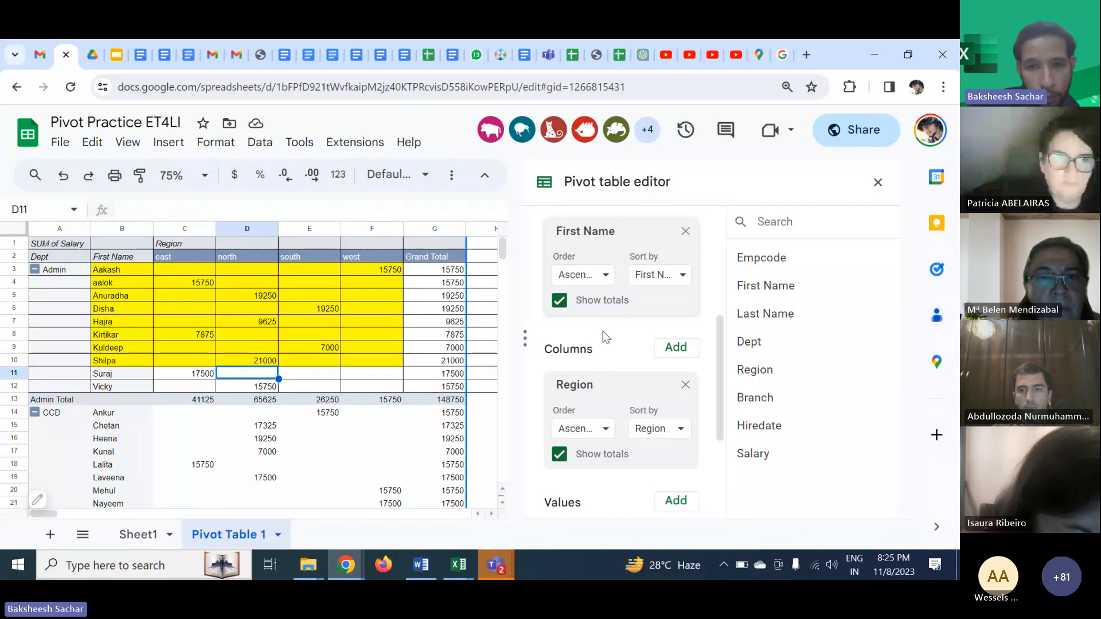
click(675, 347)
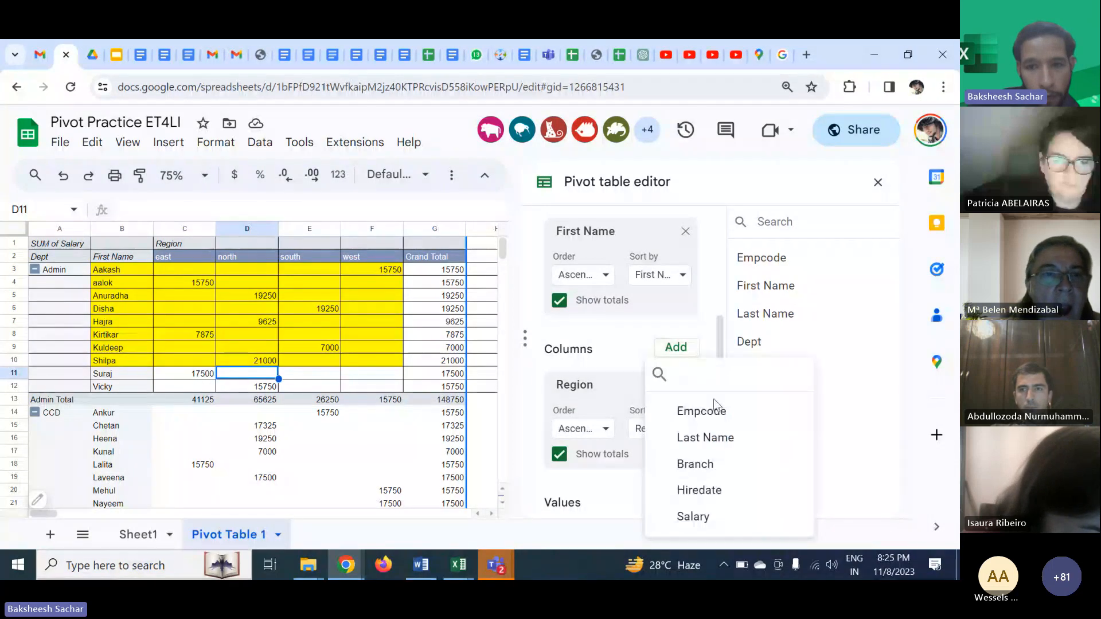
click(695, 465)
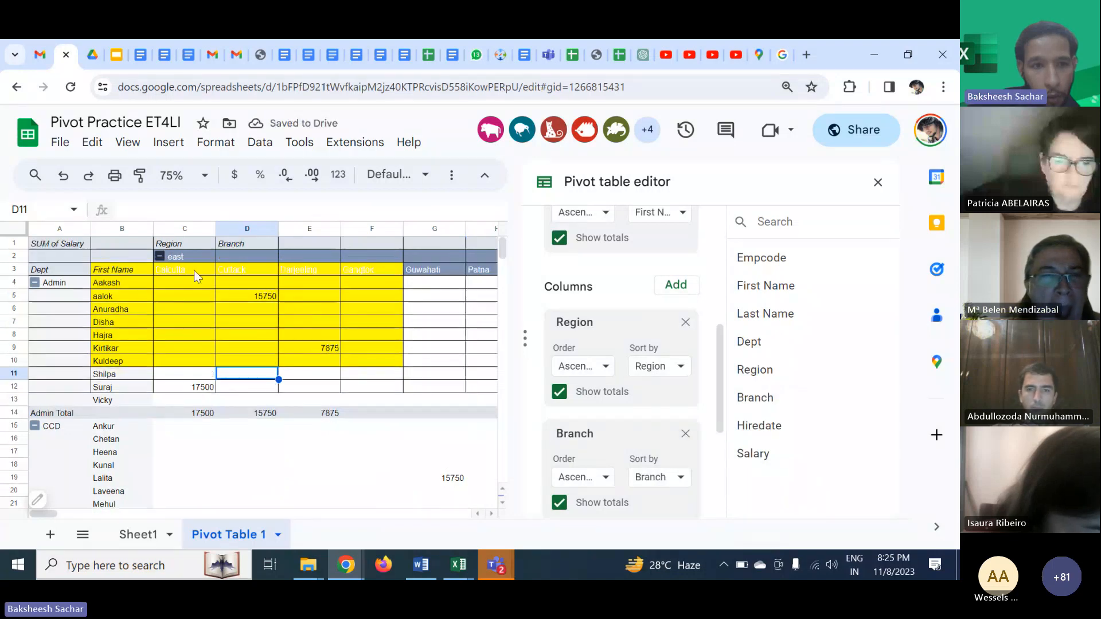
- Reset the fill colour of cells B3:F10 to remove the yellow background
click(193, 270)
drag(125, 273, 398, 368)
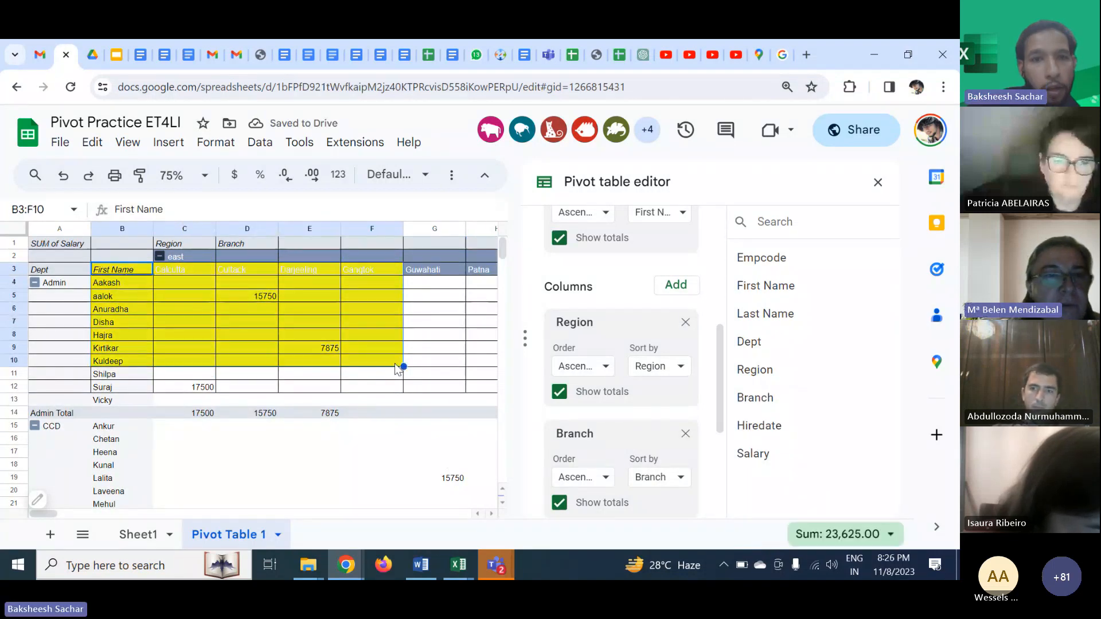
click(451, 175)
click(211, 207)
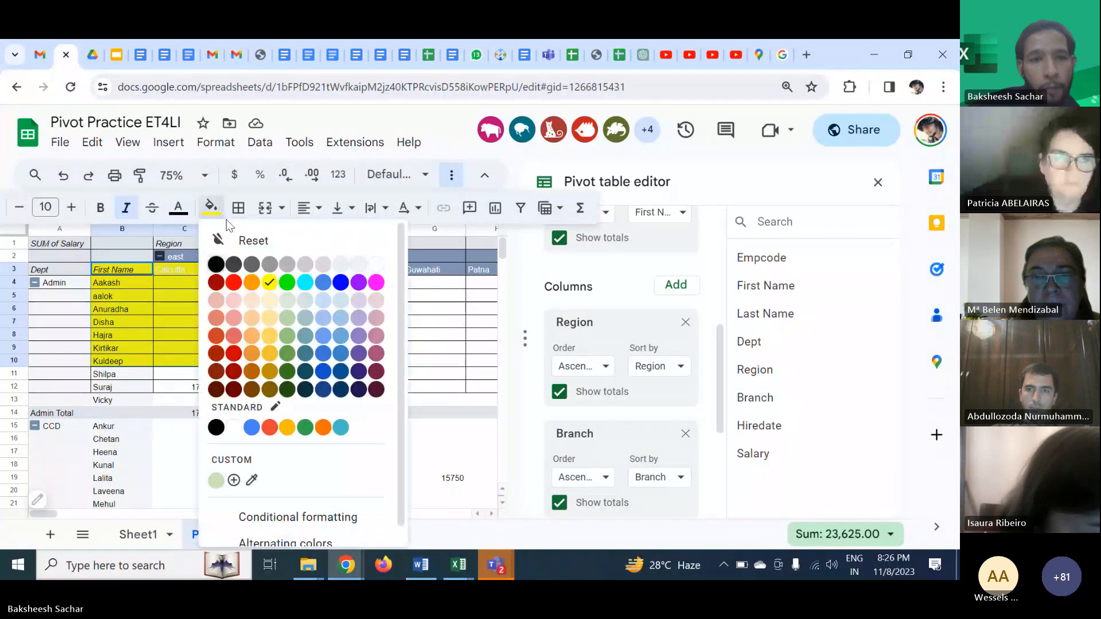
click(246, 240)
click(195, 310)
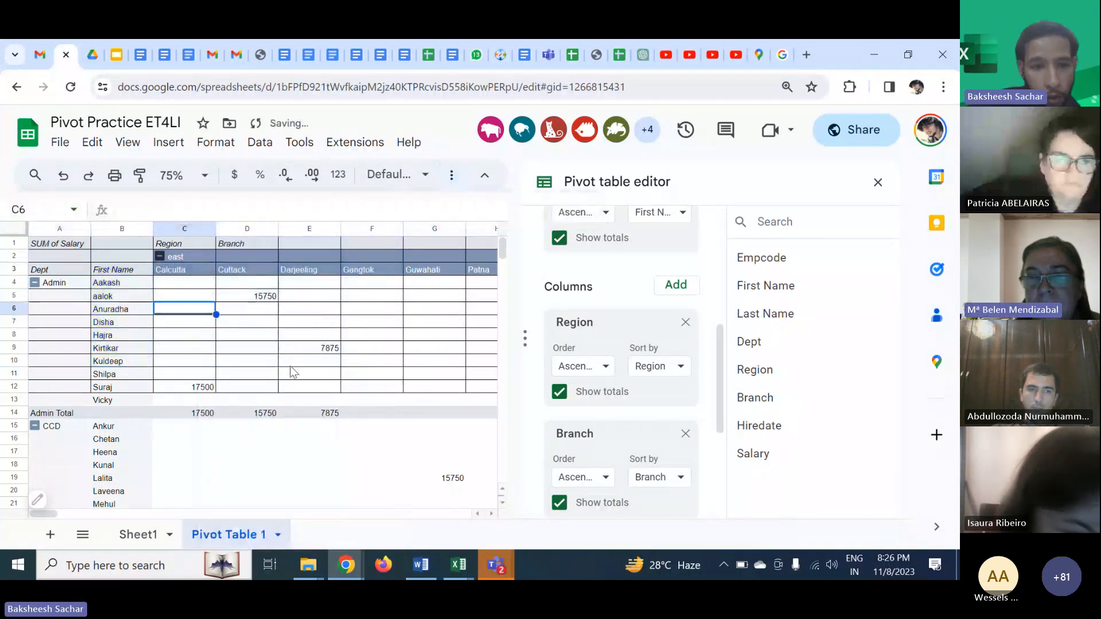
click(293, 361)
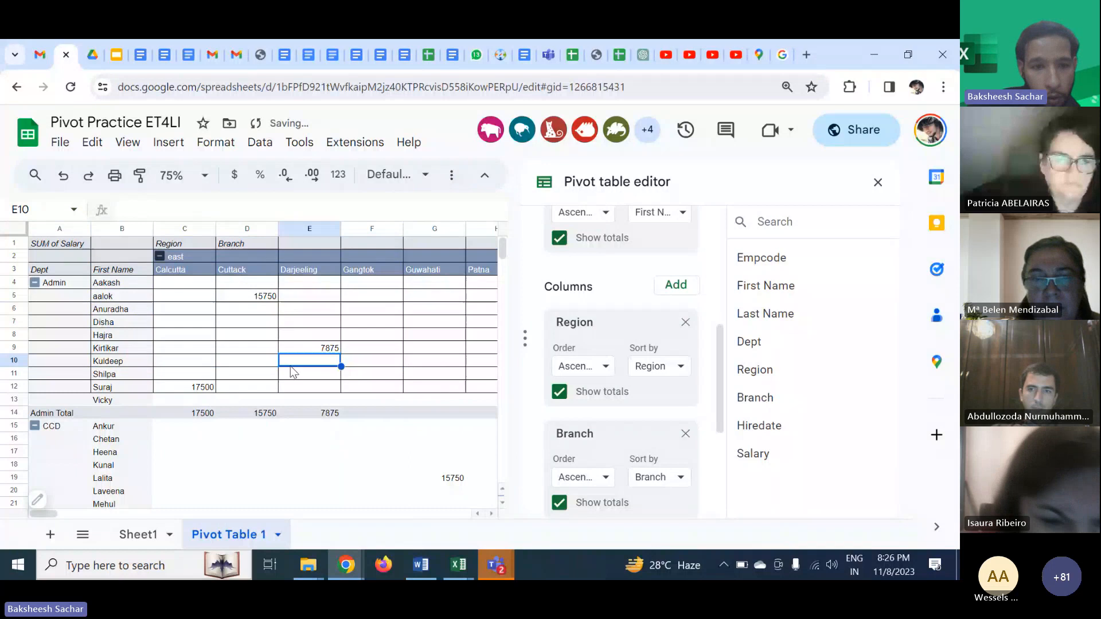
- Close the pivot table editor and set the sheet zoom to 125%
click(129, 281)
scroll(356, 330, right, 3)
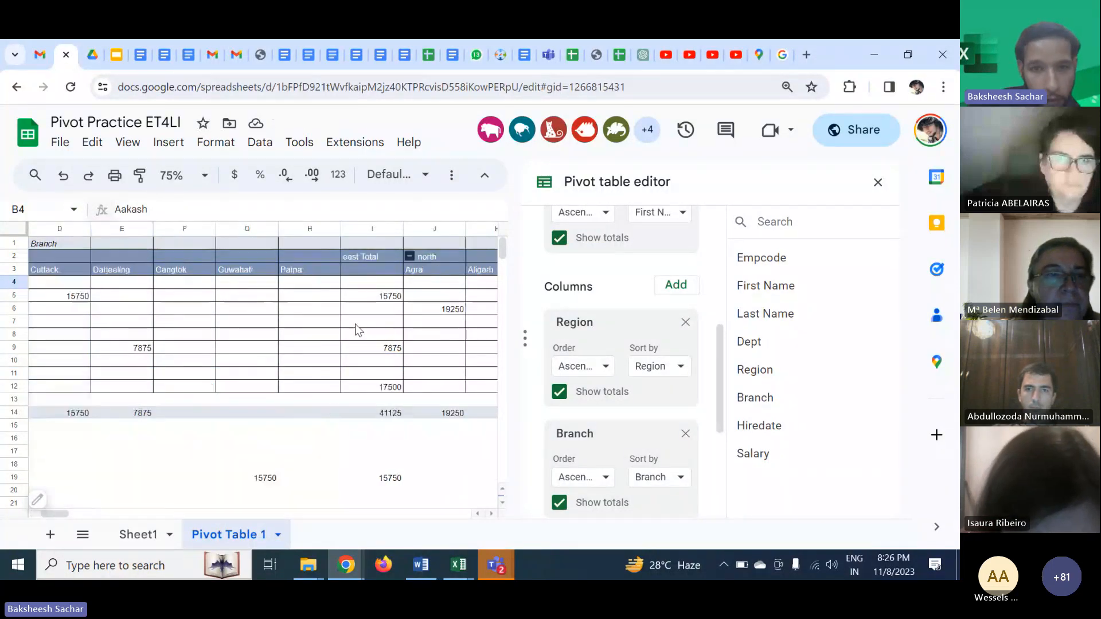
scroll(356, 329, right, 3)
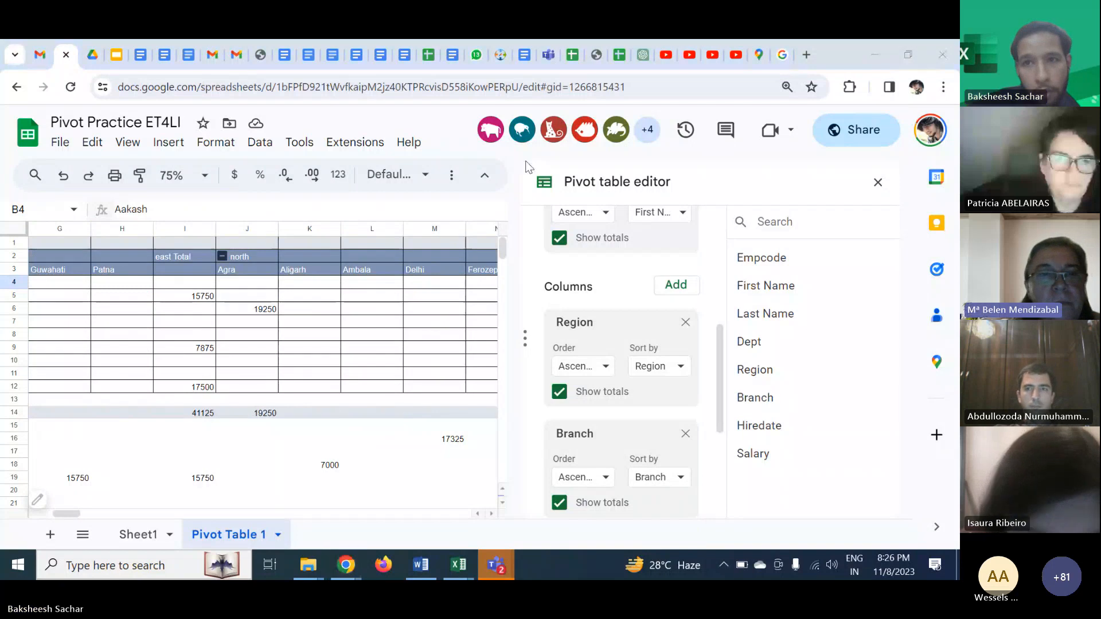
click(878, 192)
click(206, 181)
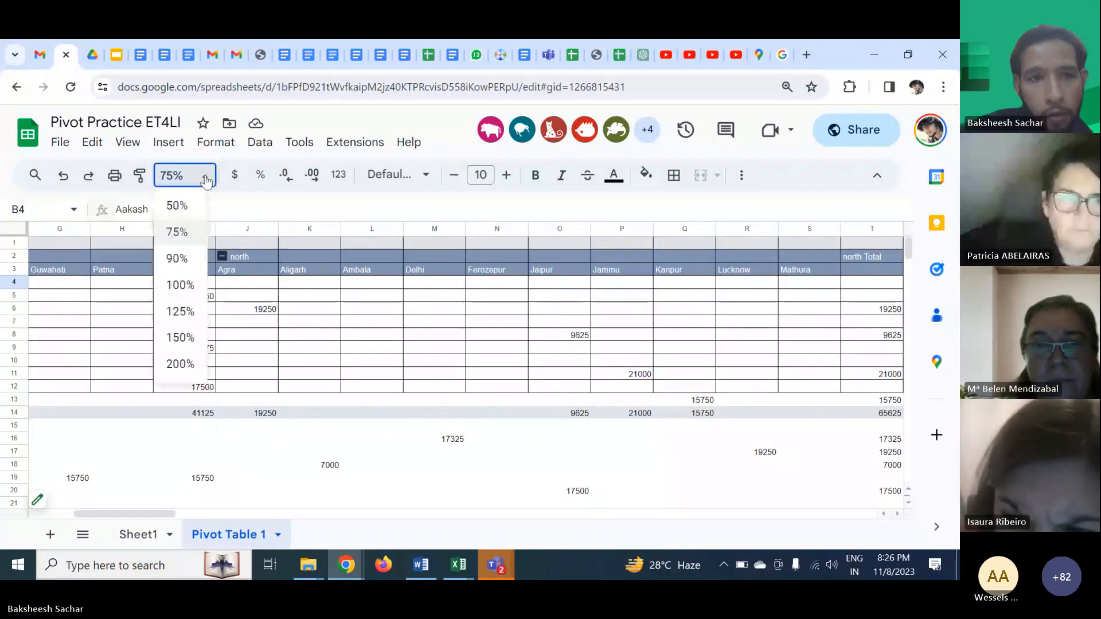
click(183, 311)
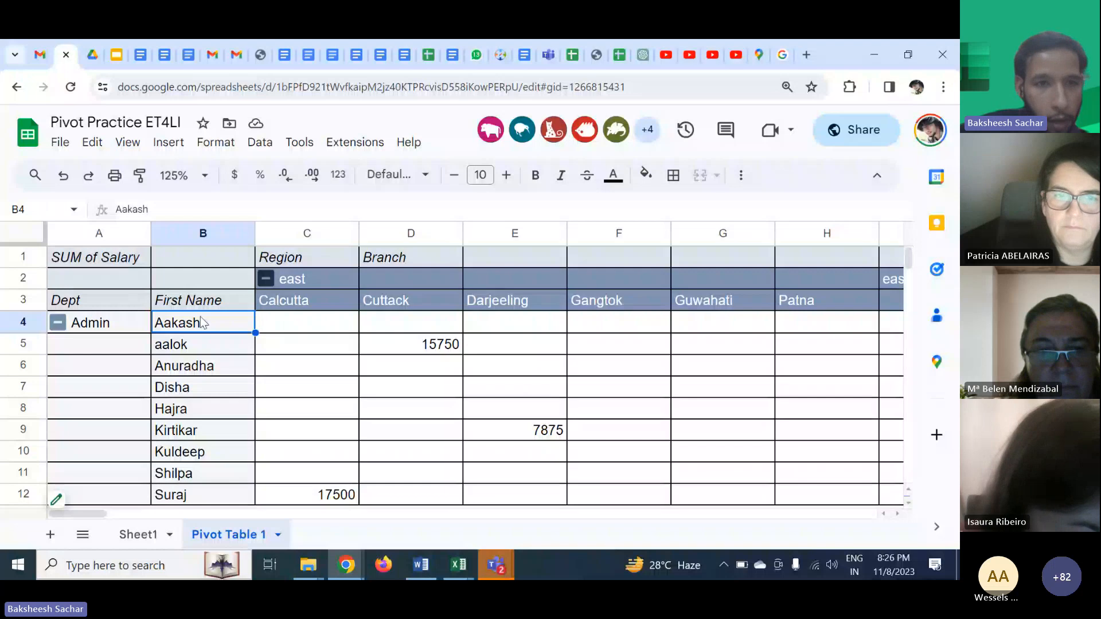
- Scroll through the pivot table's branch columns and the employee names listed under each department
scroll(184, 310, right, 2)
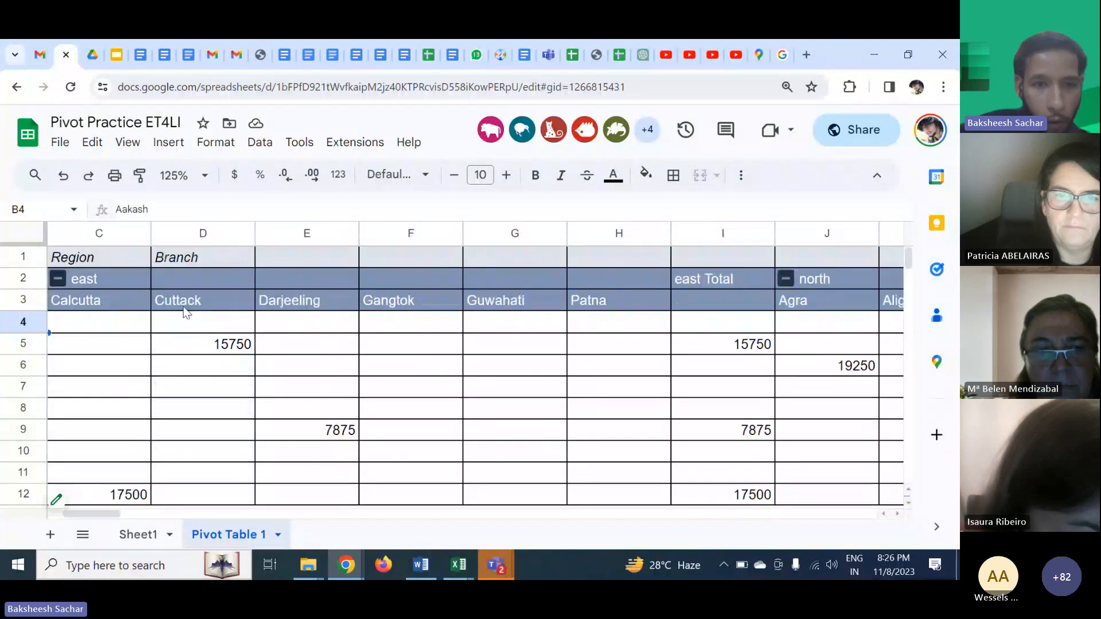
scroll(440, 415, right, 3)
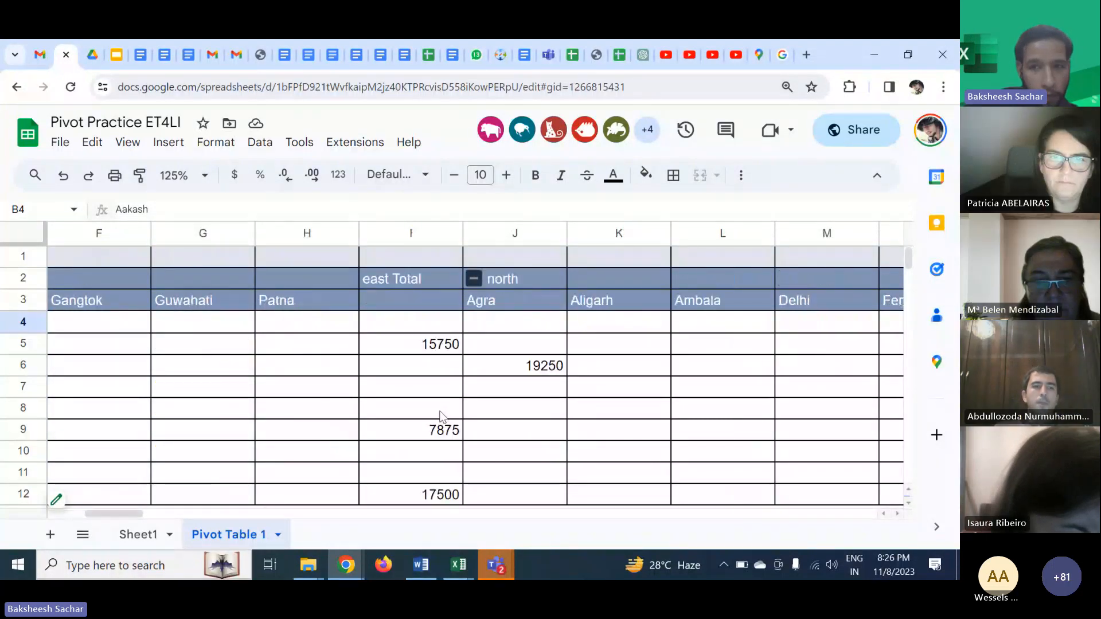
scroll(440, 415, left, 5)
scroll(440, 415, down, 1)
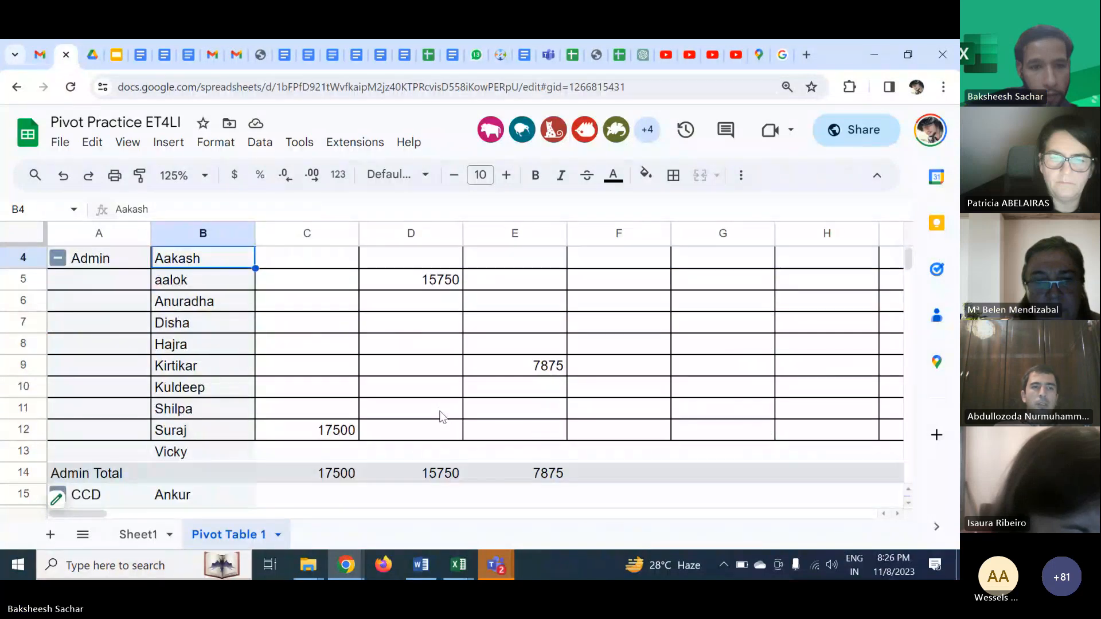
scroll(440, 416, up, 1)
scroll(440, 415, down, 3)
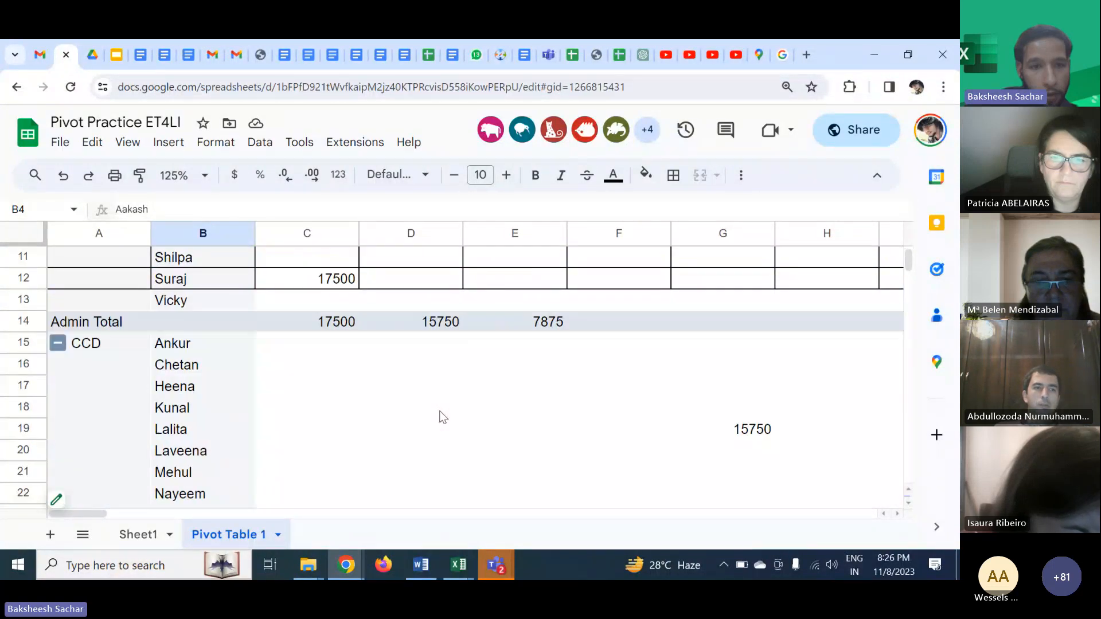
scroll(442, 417, down, 5)
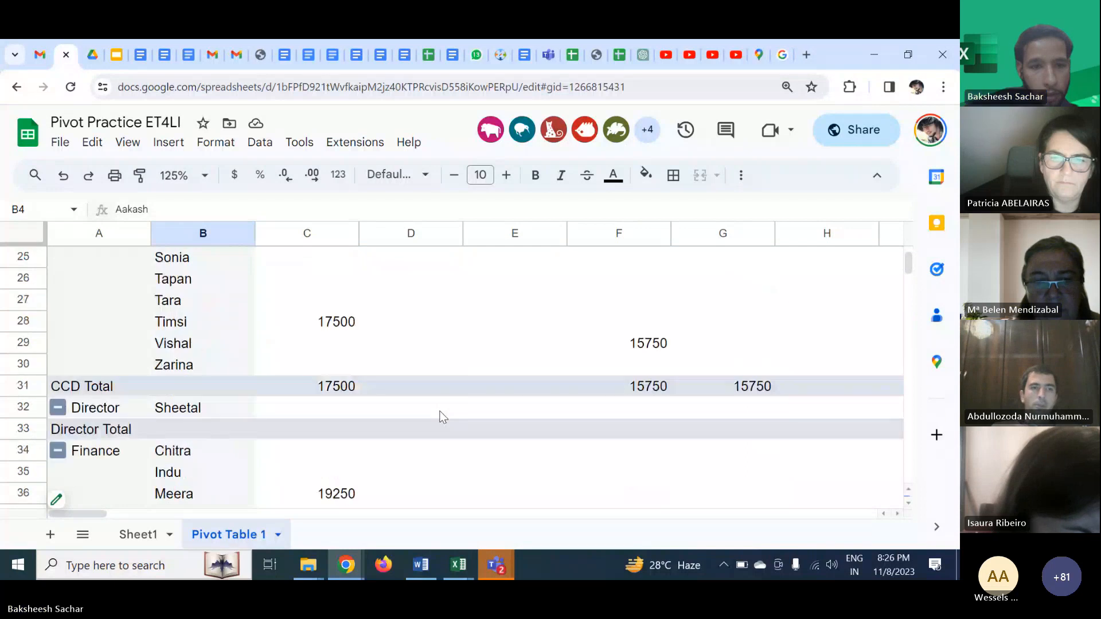
scroll(442, 416, down, 3)
scroll(442, 417, down, 1)
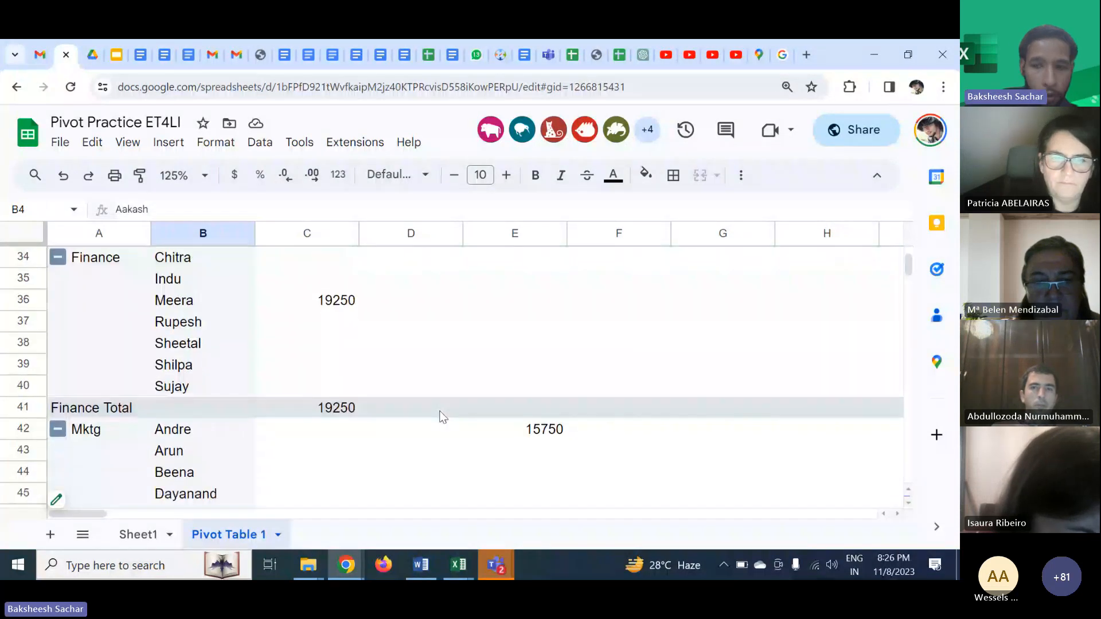
- Scroll through the pivot table's department rows and across the east, north and south region branch columns
scroll(442, 417, down, 1)
scroll(442, 417, down, 2)
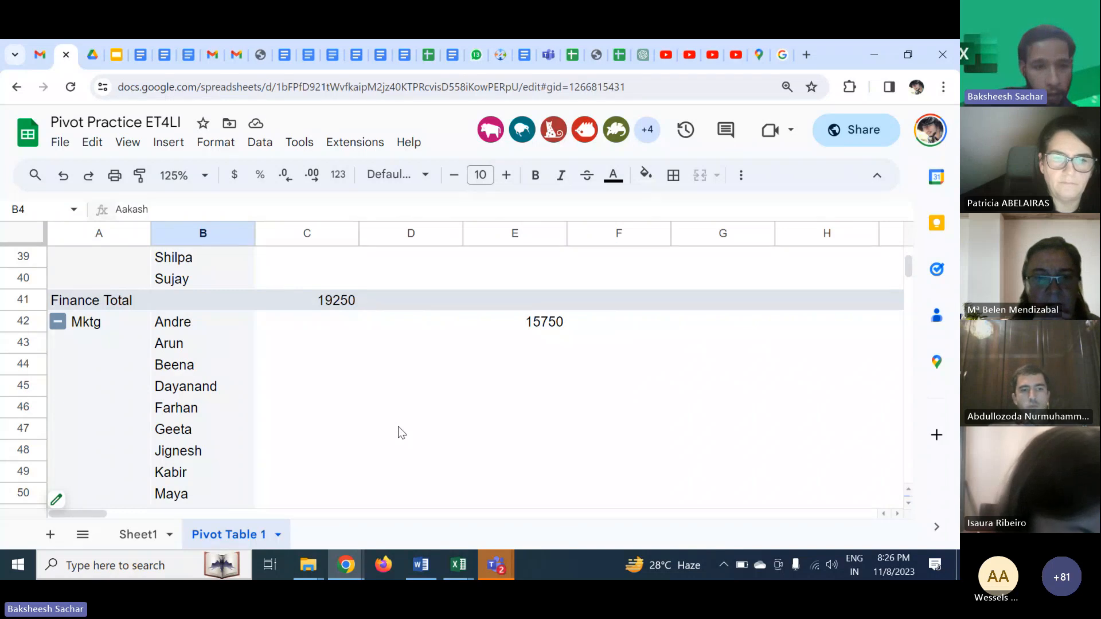
scroll(398, 433, up, 9)
scroll(398, 433, up, 3)
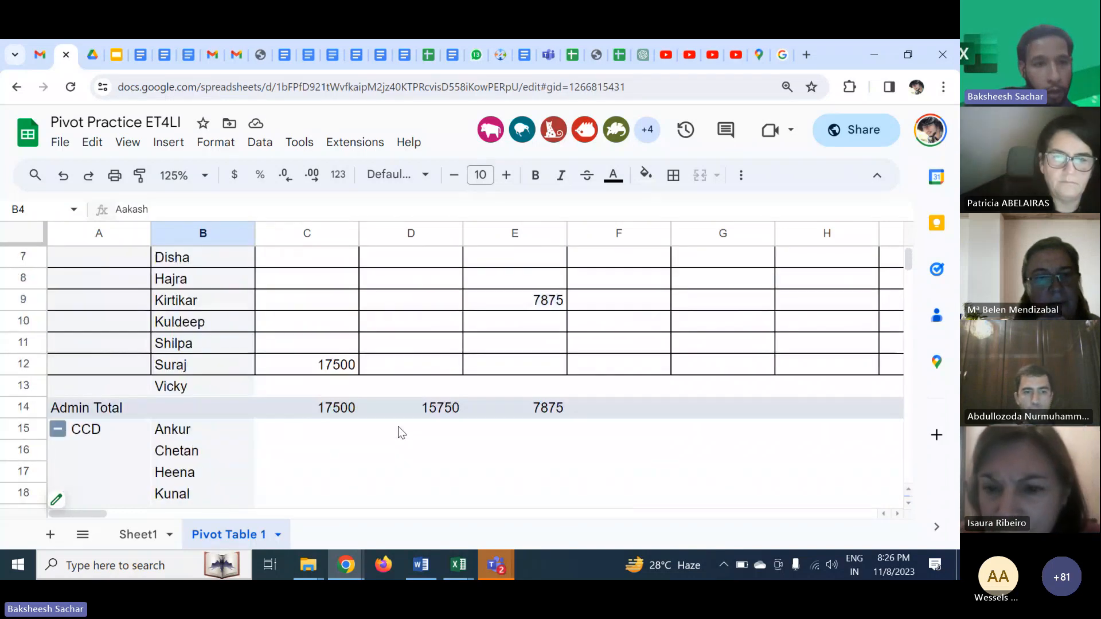
scroll(399, 431, up, 1)
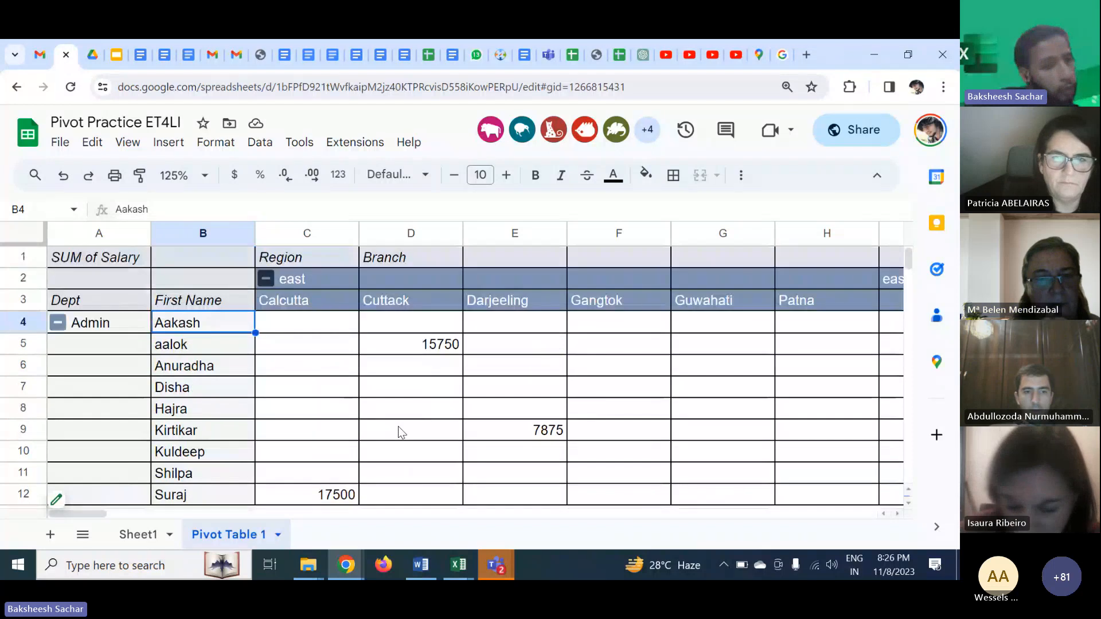
scroll(399, 431, down, 7)
scroll(399, 431, down, 1)
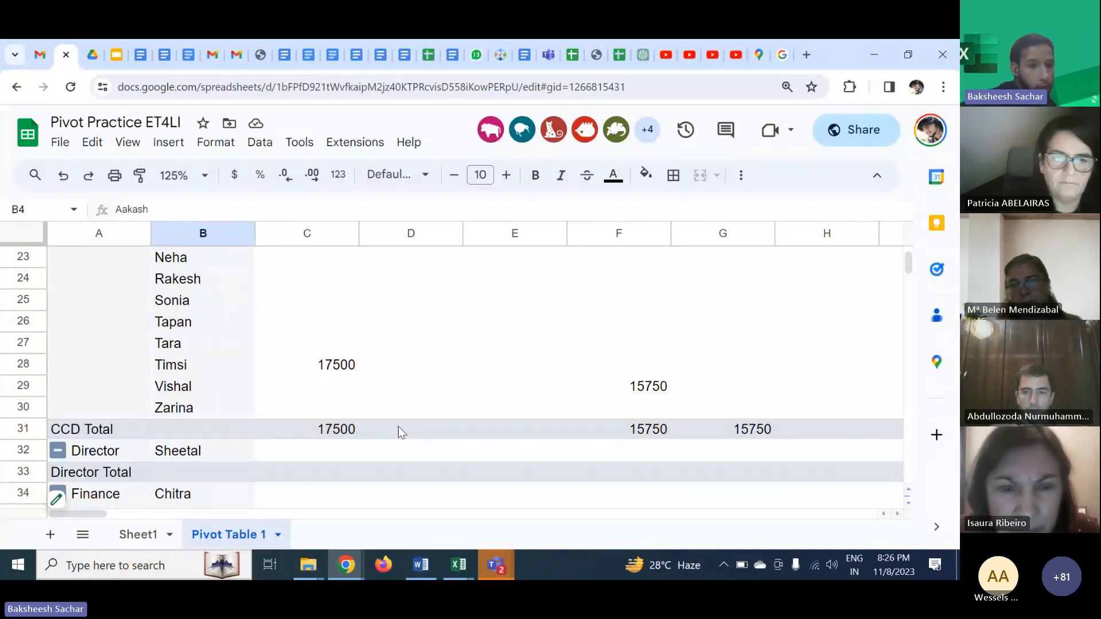
scroll(399, 431, up, 3)
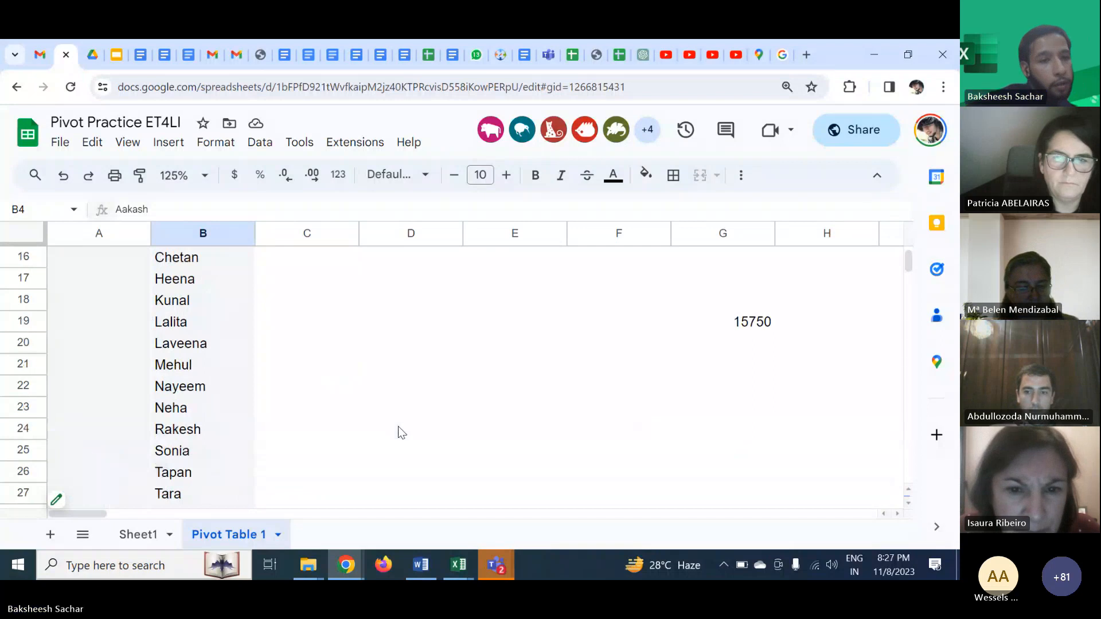
scroll(399, 431, up, 5)
scroll(398, 431, up, 1)
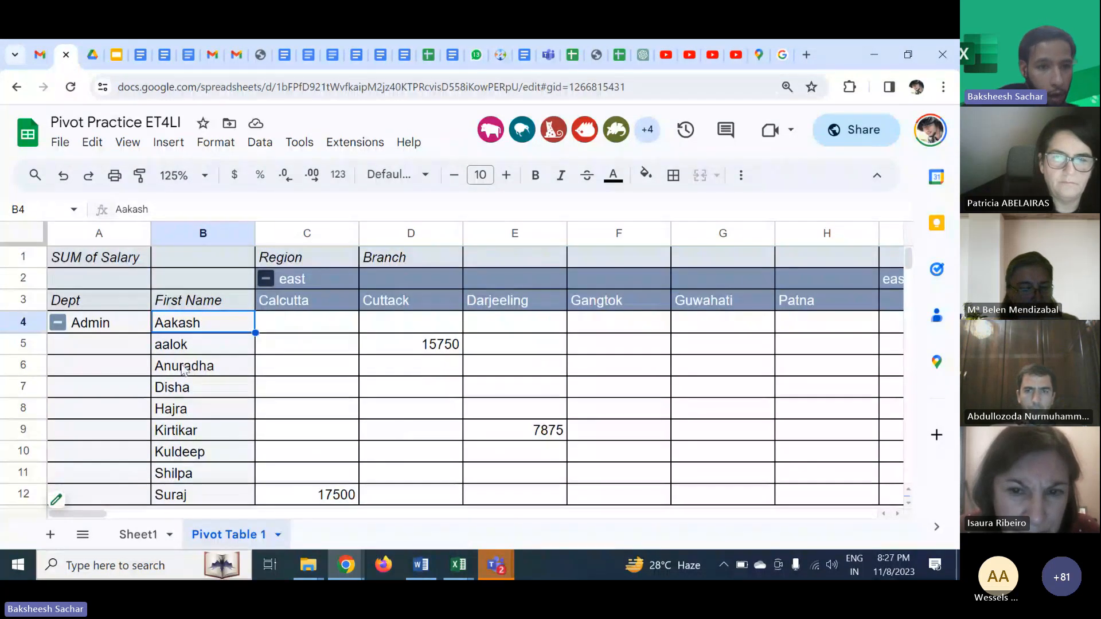
scroll(289, 396, right, 2)
scroll(290, 395, left, 2)
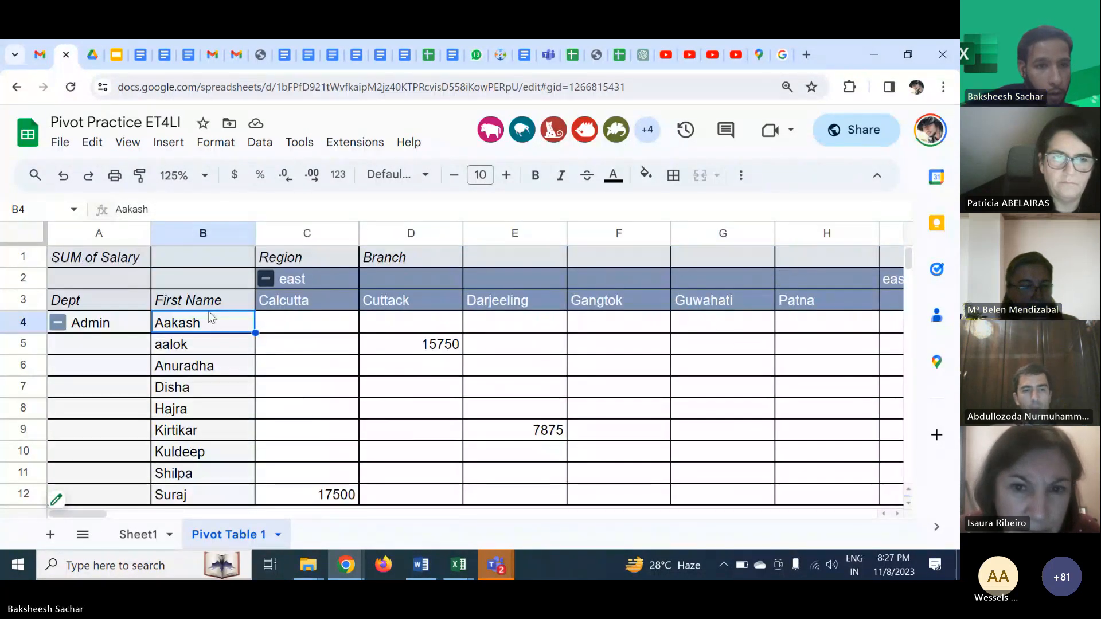
scroll(347, 332, right, 11)
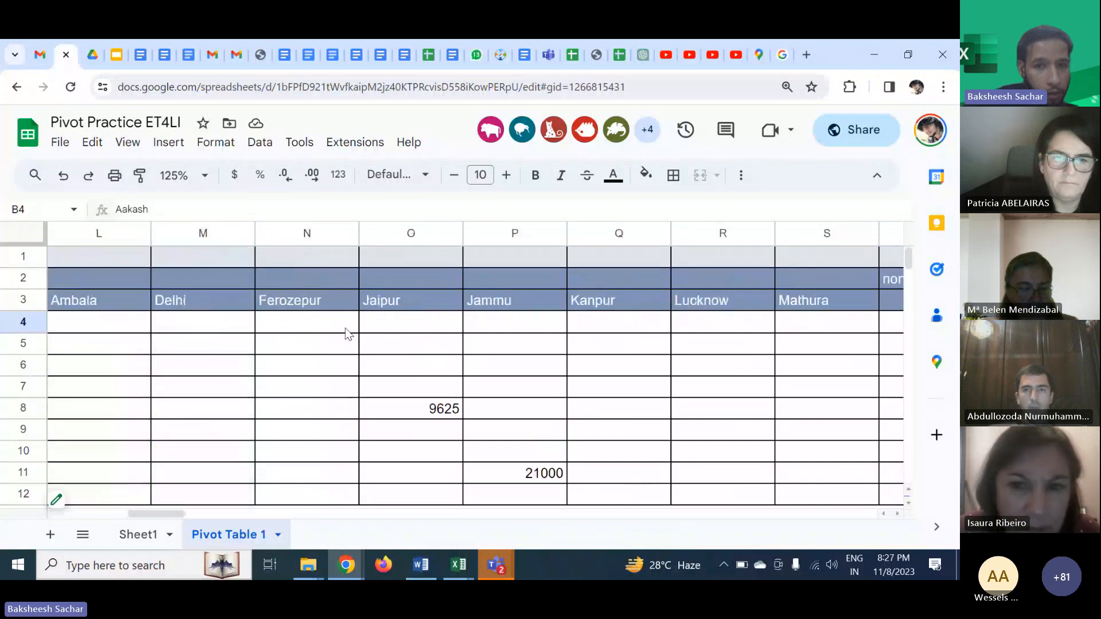
scroll(347, 332, left, 2)
scroll(347, 332, right, 5)
scroll(347, 333, right, 3)
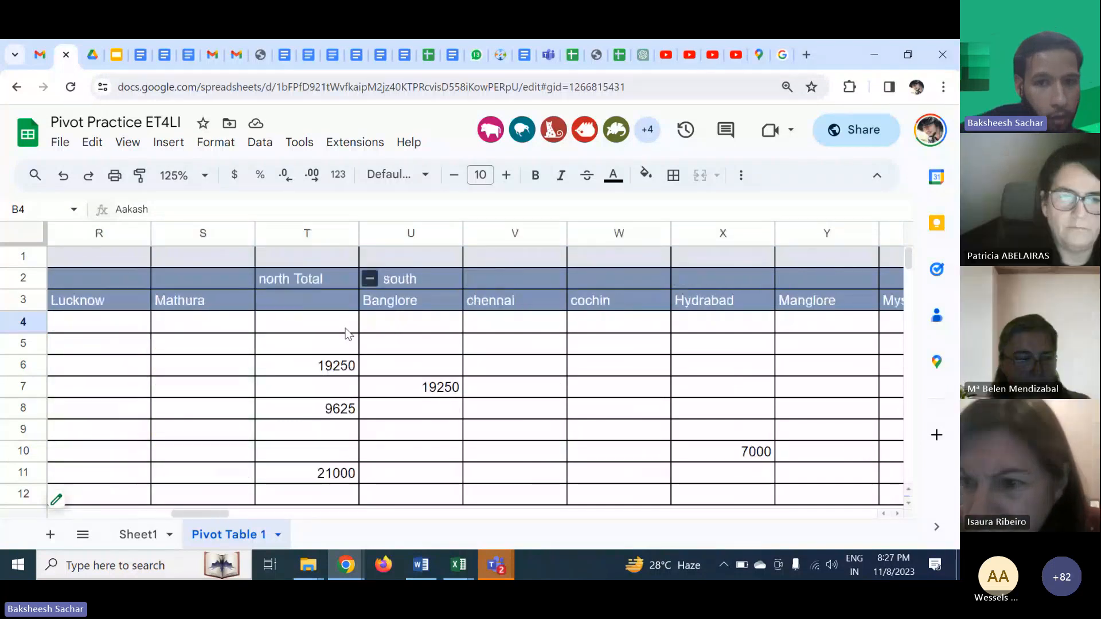
scroll(347, 332, right, 1)
- Inspect the north Total column and the Admin Total row by selecting their cells and the row 14 header
click(190, 284)
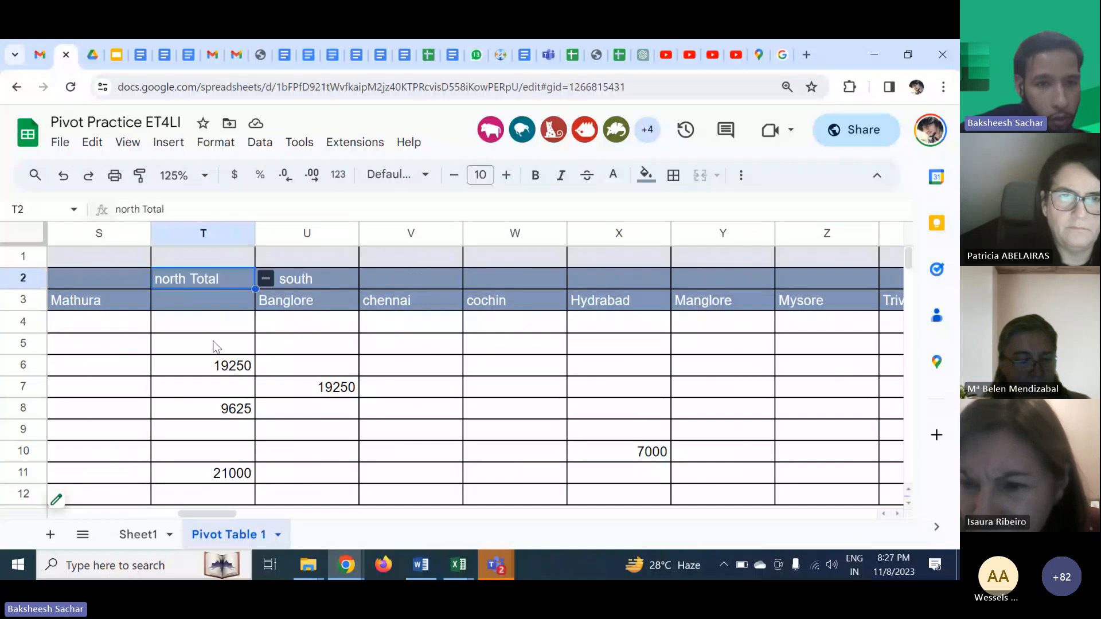
click(209, 344)
scroll(215, 354, down, 2)
scroll(217, 356, down, 1)
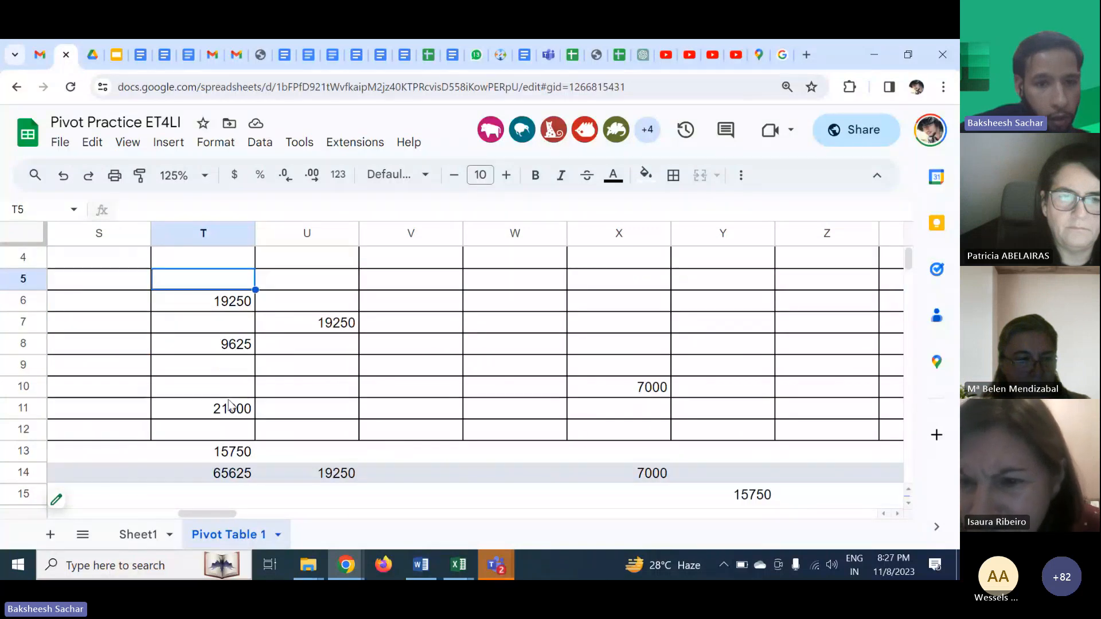
click(230, 459)
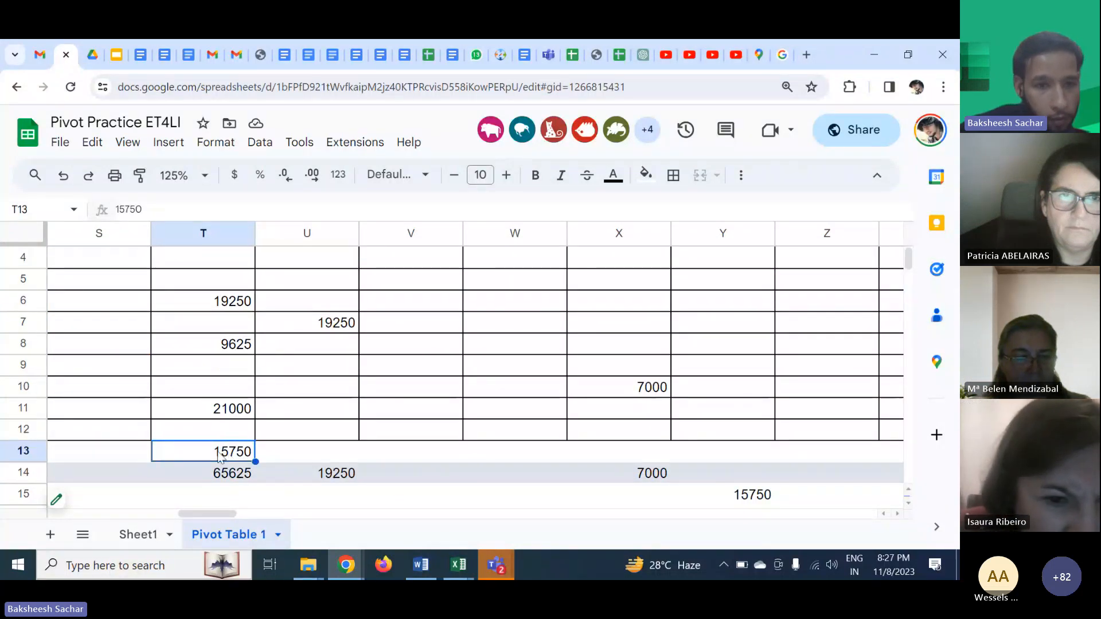
scroll(217, 455, left, 10)
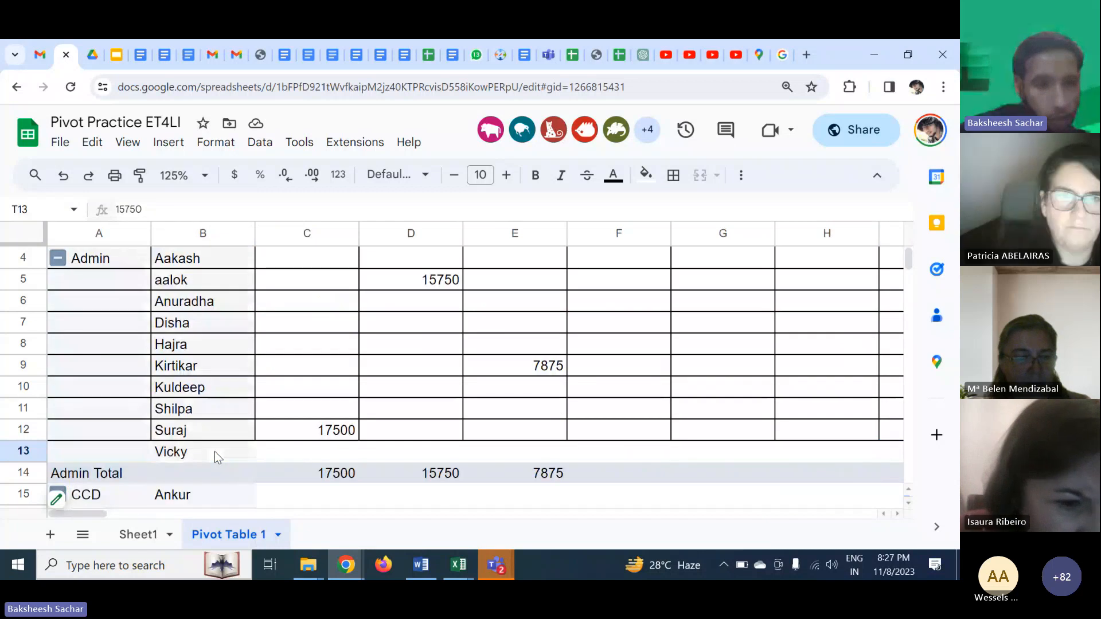
scroll(214, 452, right, 10)
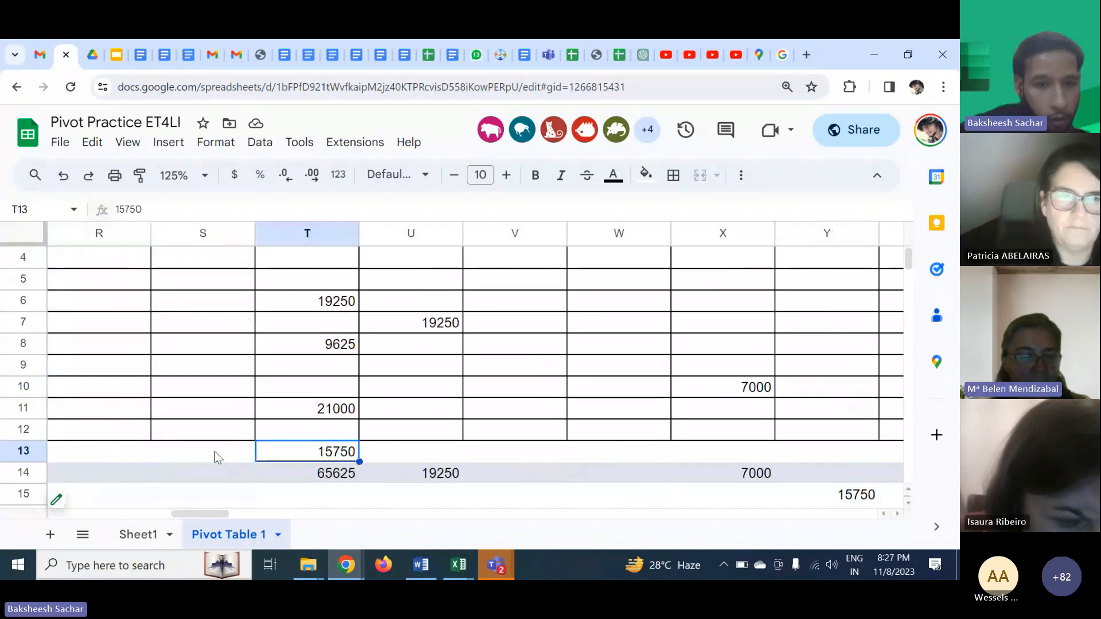
click(326, 474)
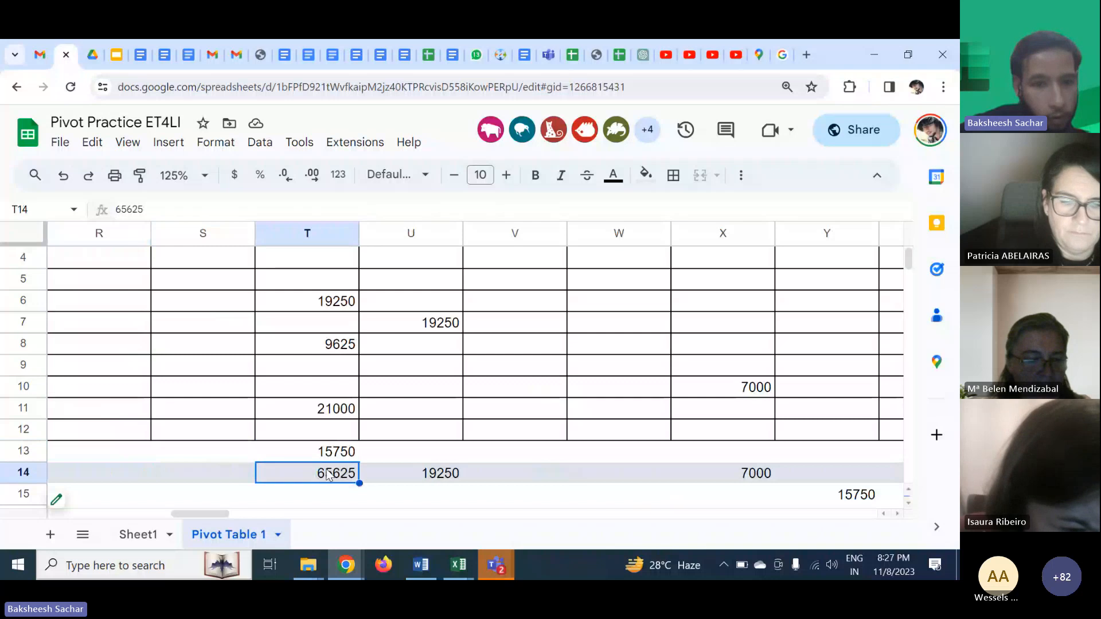
scroll(316, 472, left, 10)
click(106, 476)
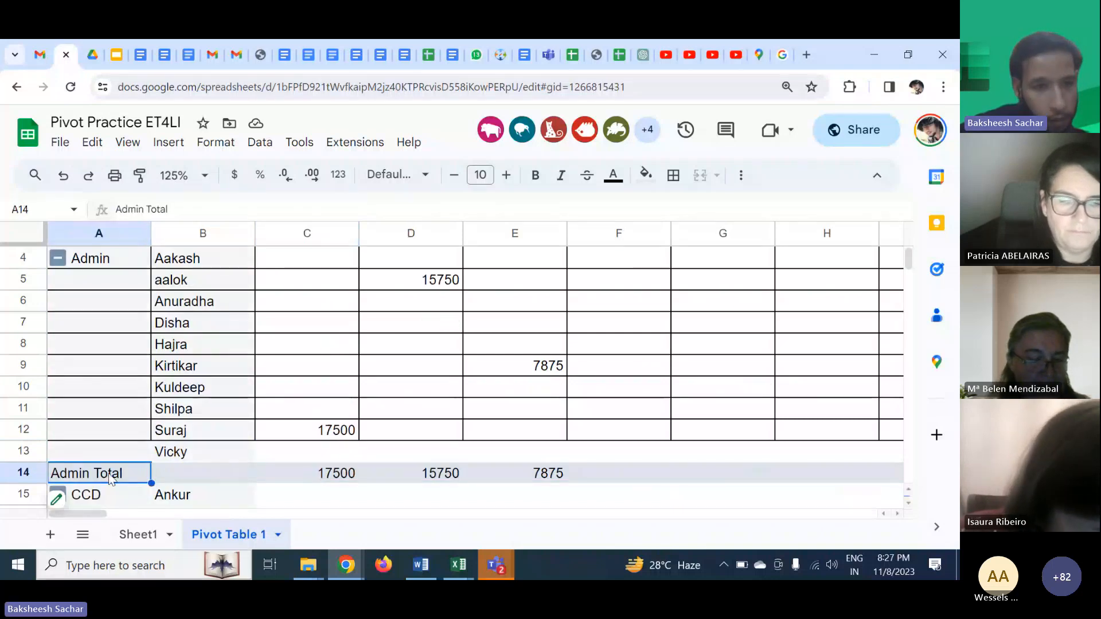
click(23, 469)
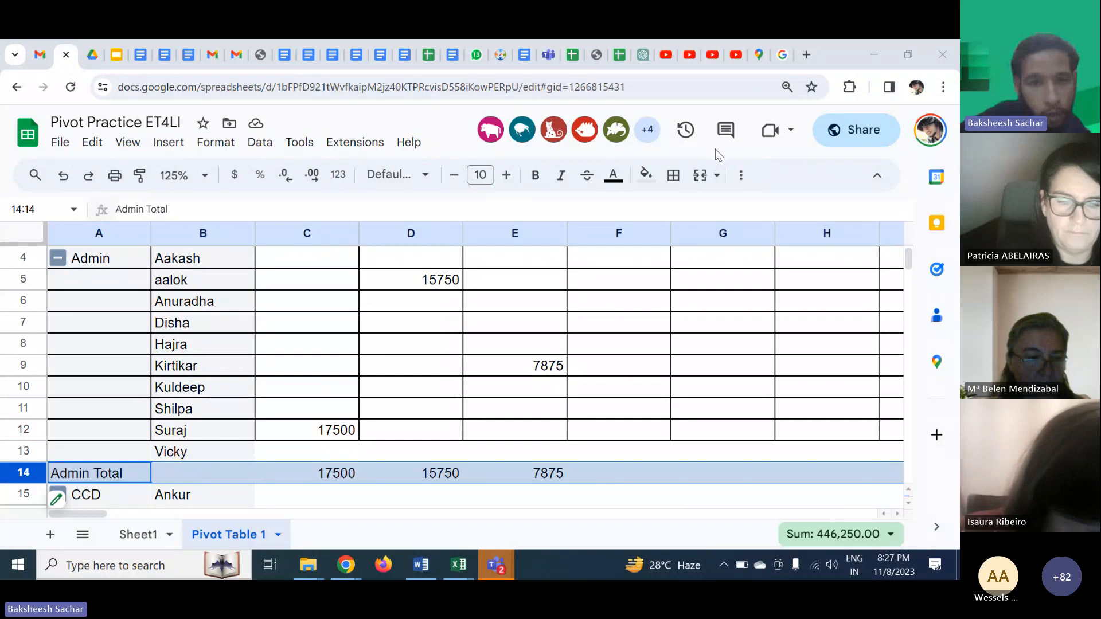
- Return to the top of the pivot table and switch to the Microsoft Teams meeting window
click(384, 348)
scroll(385, 350, up, 1)
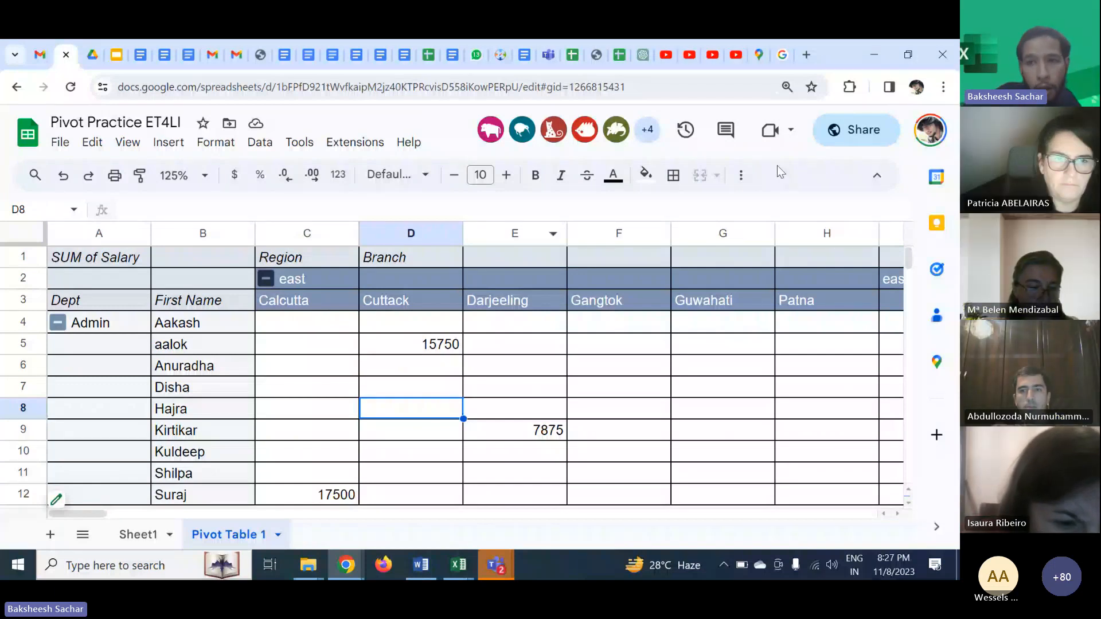
key(alt+Tab)
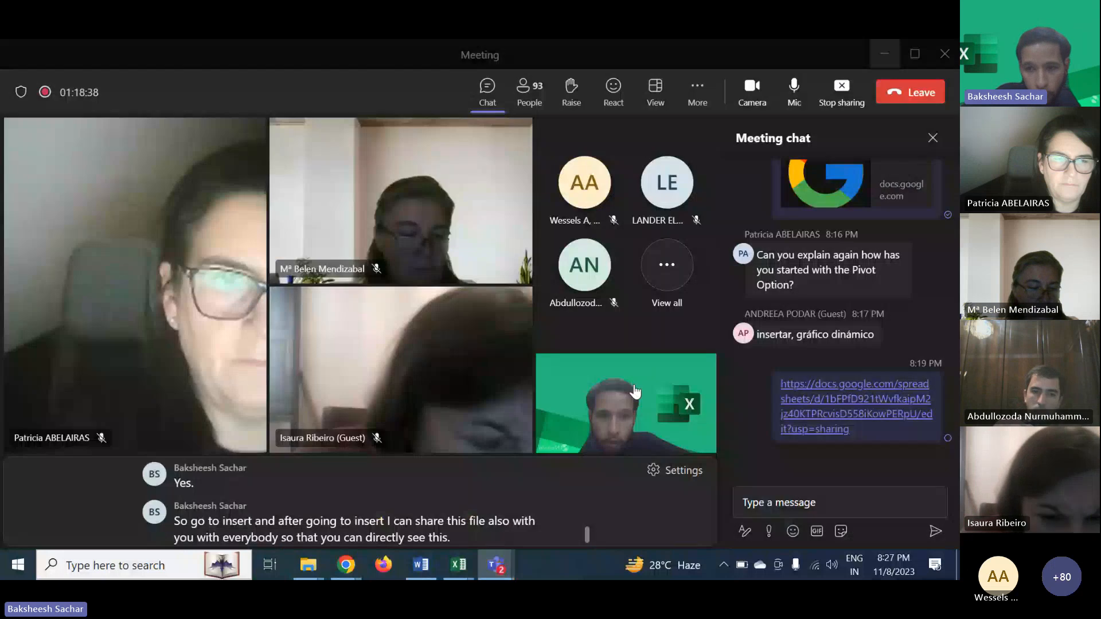
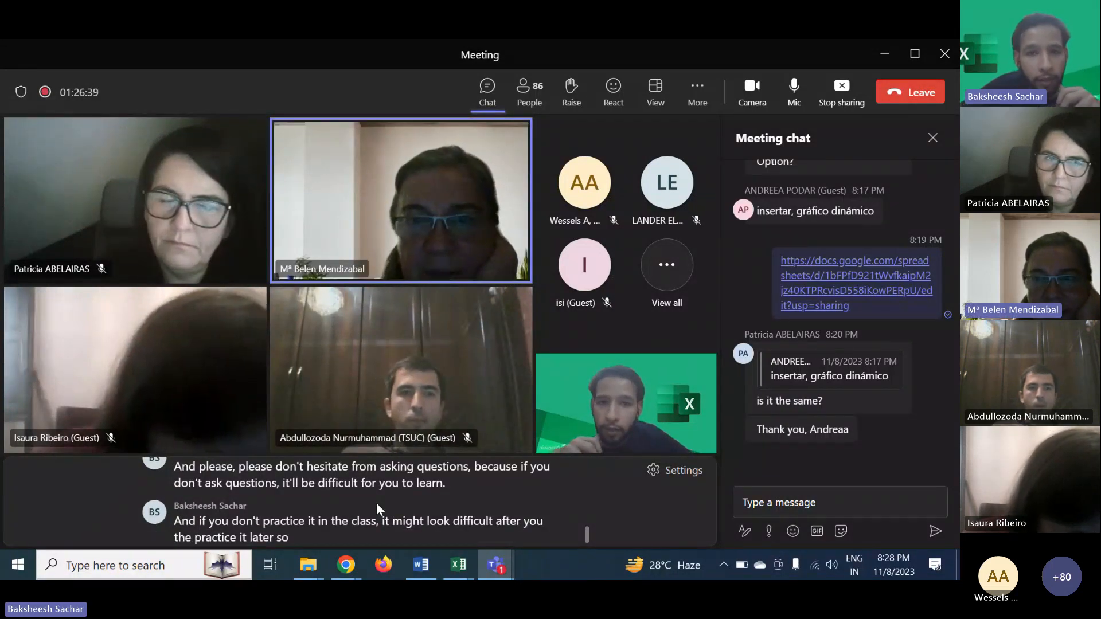
- Open the pivot table editor and remove the Region and Branch column fields and the First Name row field
click(884, 59)
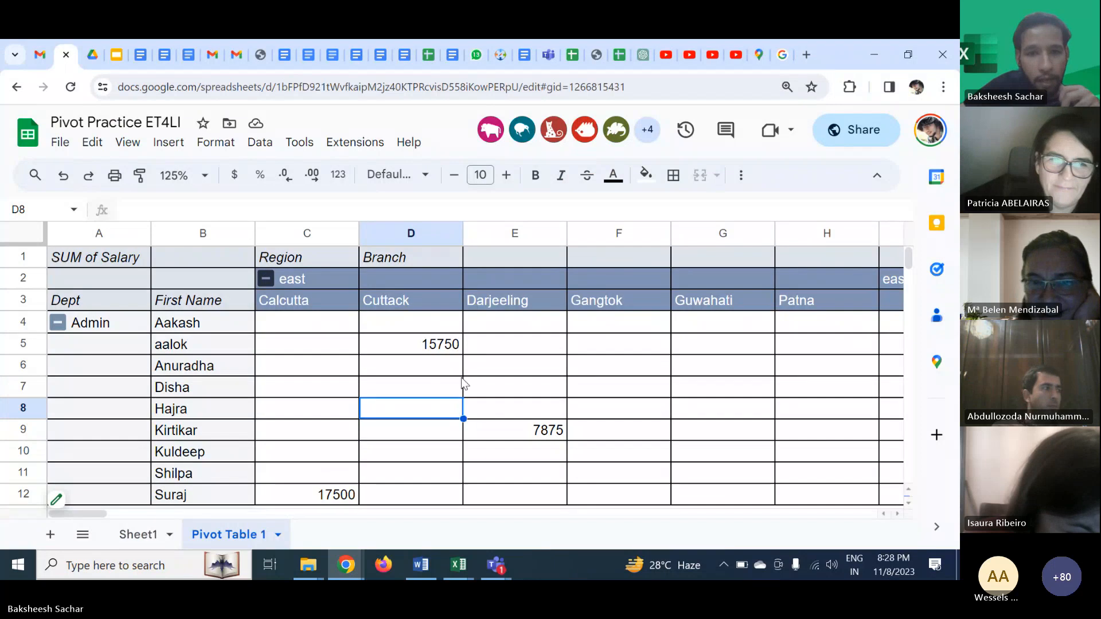
click(459, 373)
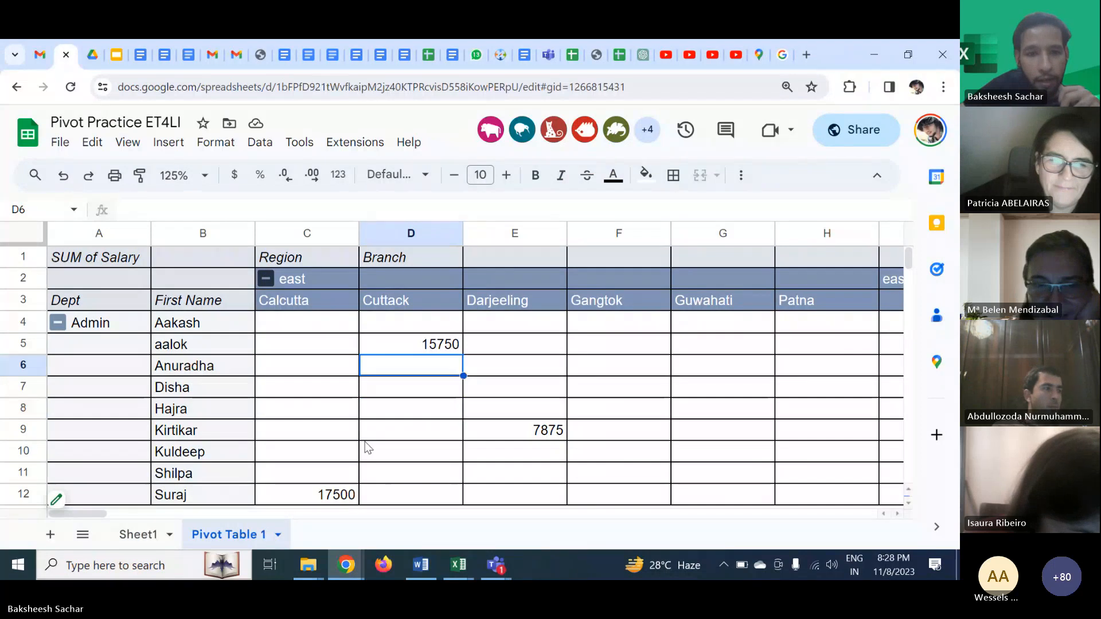
click(56, 498)
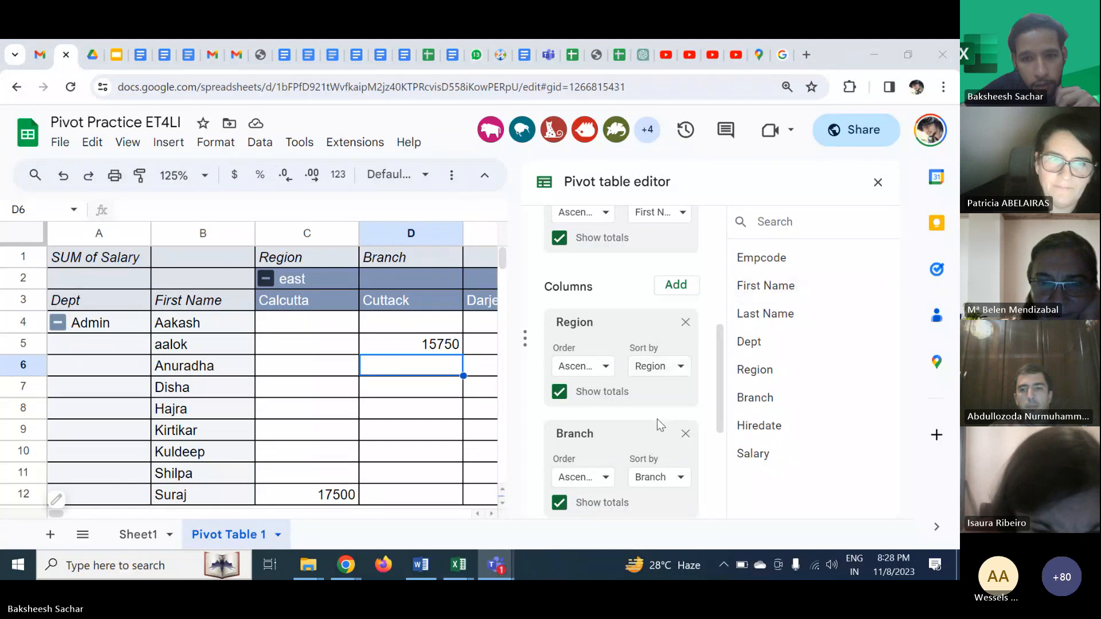
scroll(687, 446, down, 3)
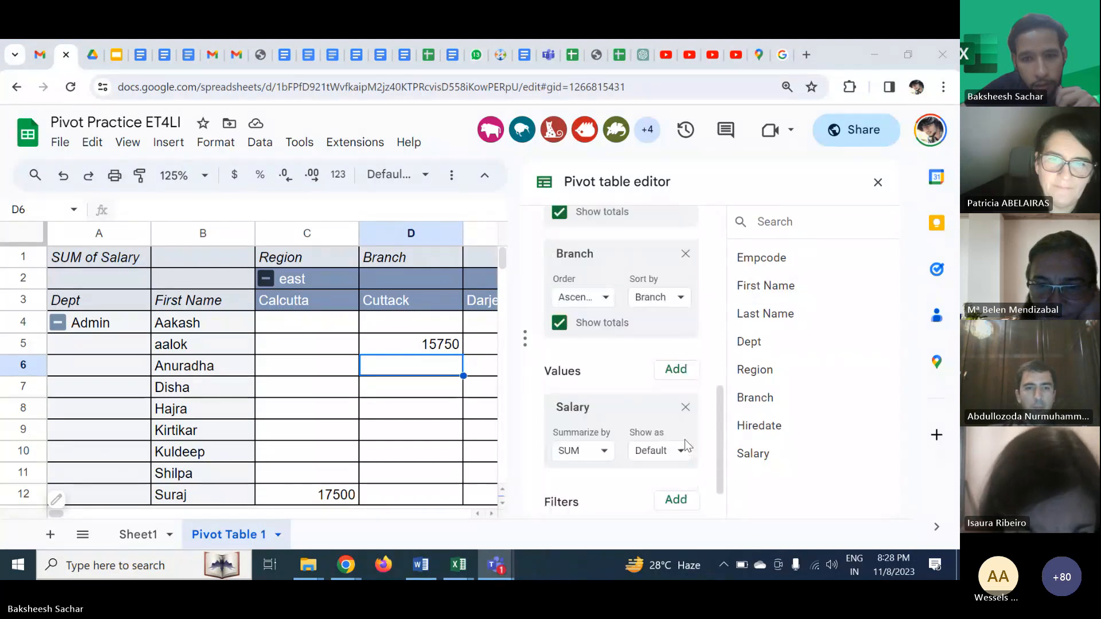
scroll(688, 446, up, 2)
scroll(679, 392, up, 5)
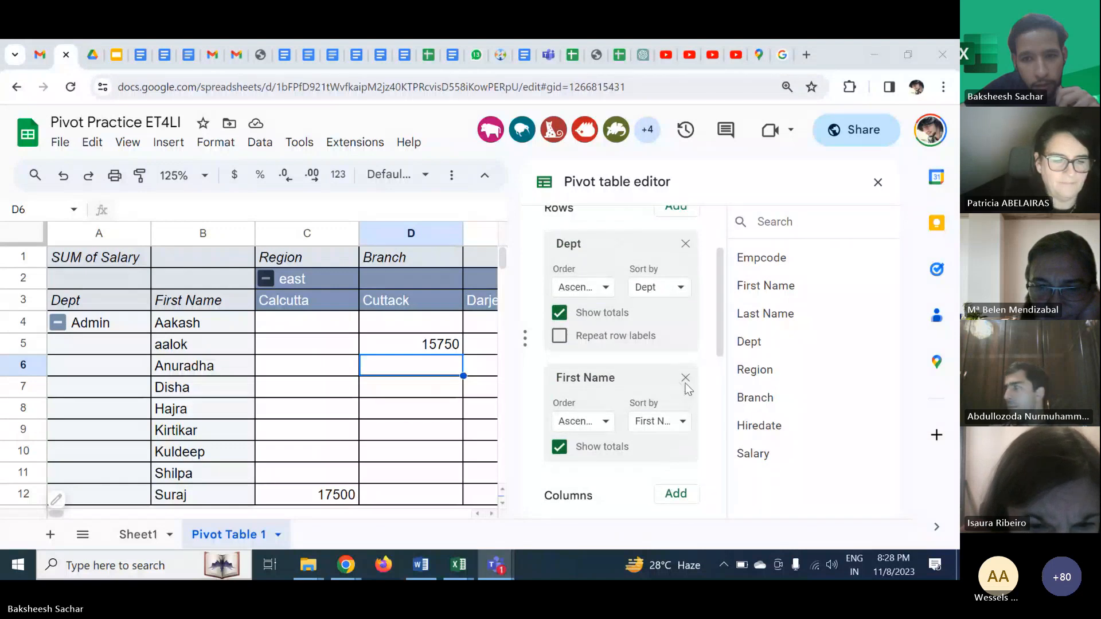
scroll(688, 381, down, 2)
scroll(688, 381, up, 2)
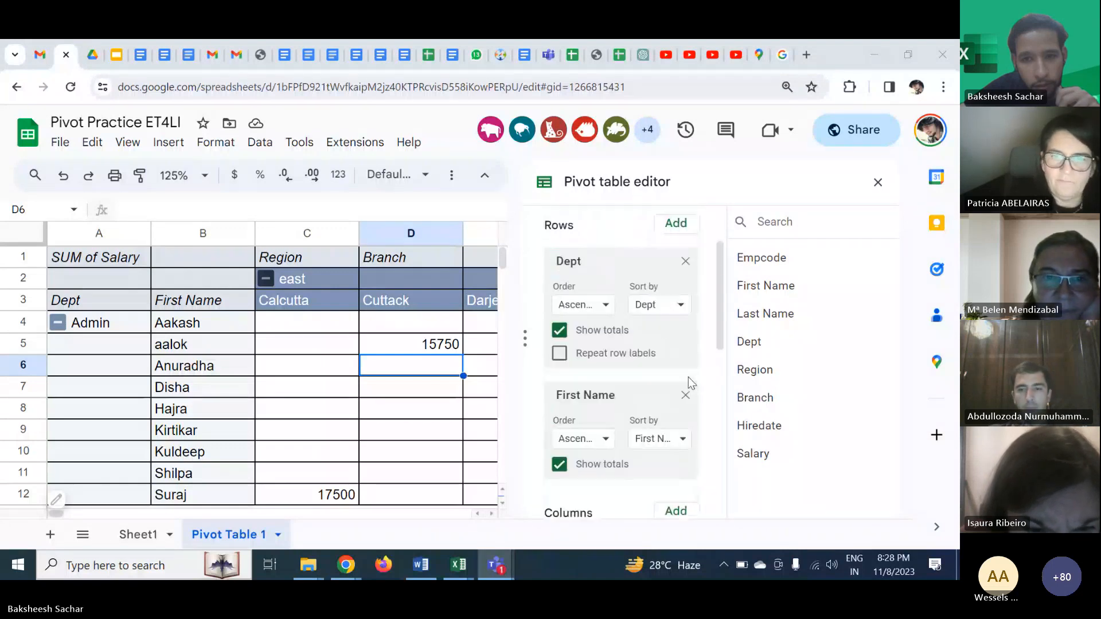
scroll(688, 381, down, 3)
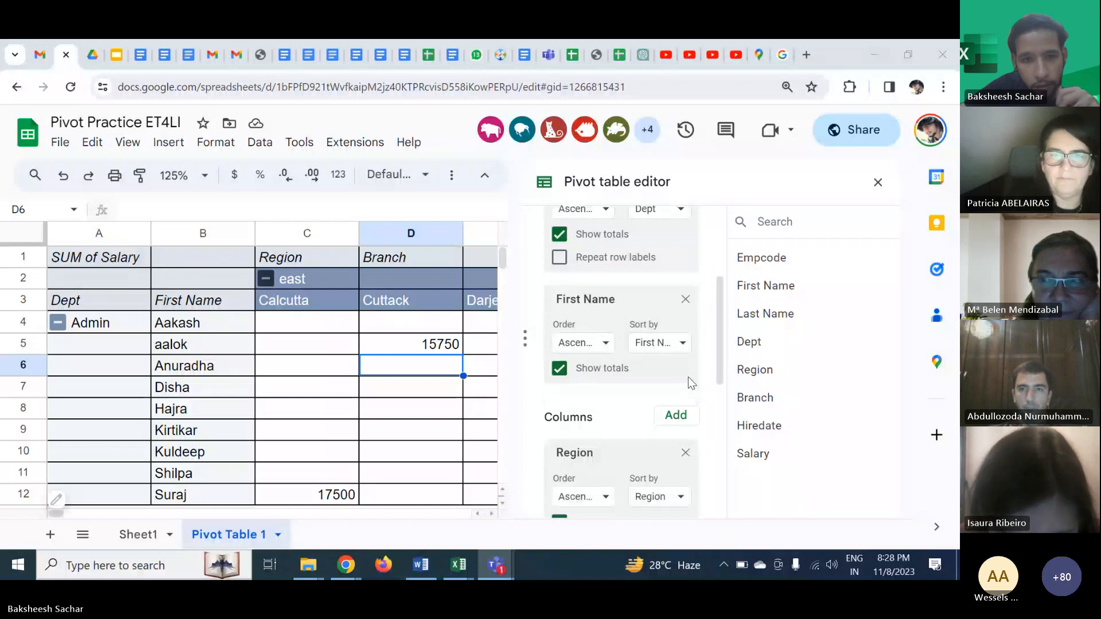
scroll(688, 376, down, 1)
click(685, 400)
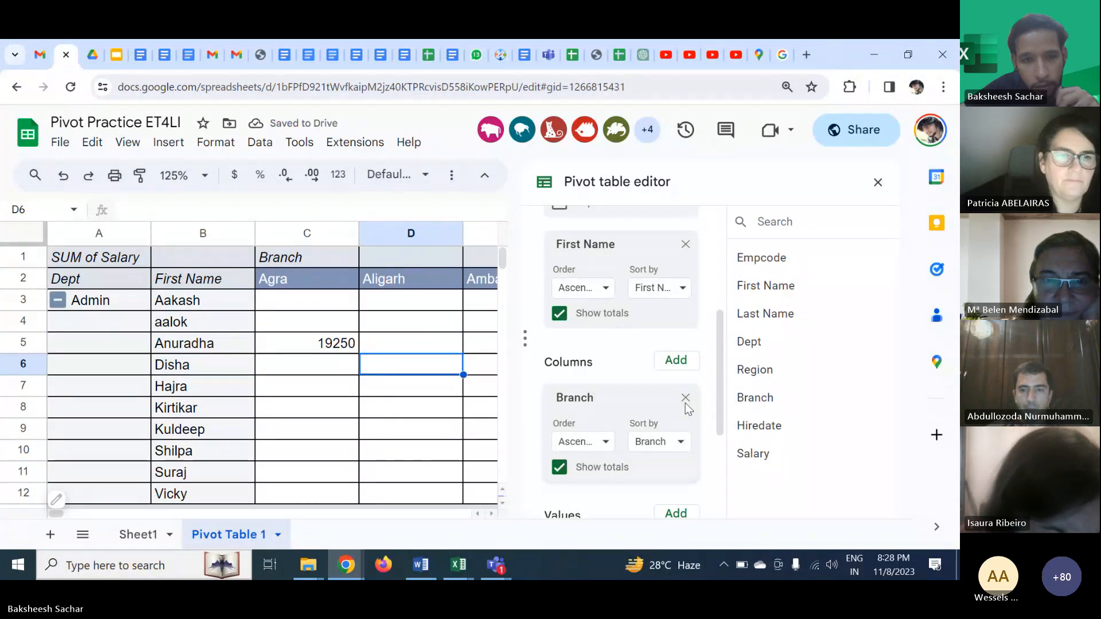
click(685, 400)
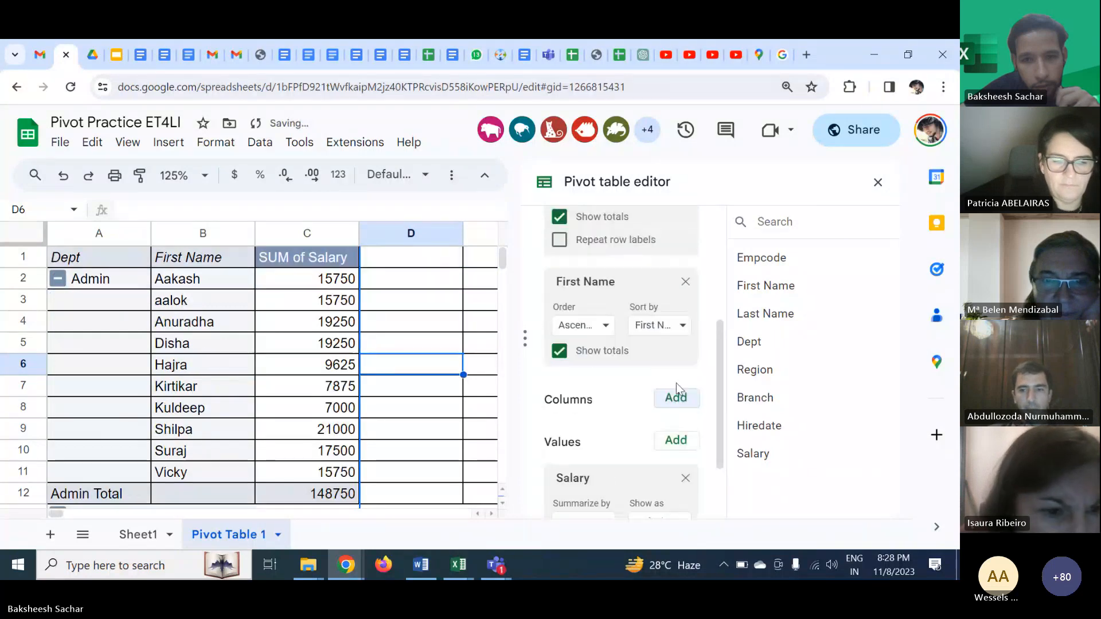
scroll(680, 381, up, 2)
click(685, 370)
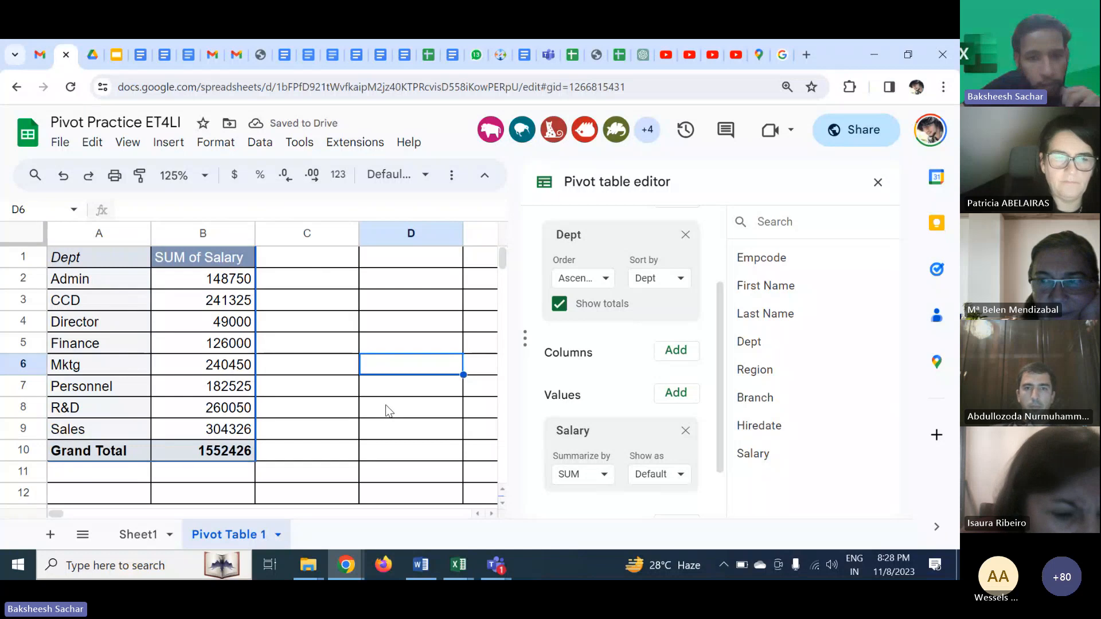
- Add Salary as a column field of the pivot table
scroll(616, 369, up, 2)
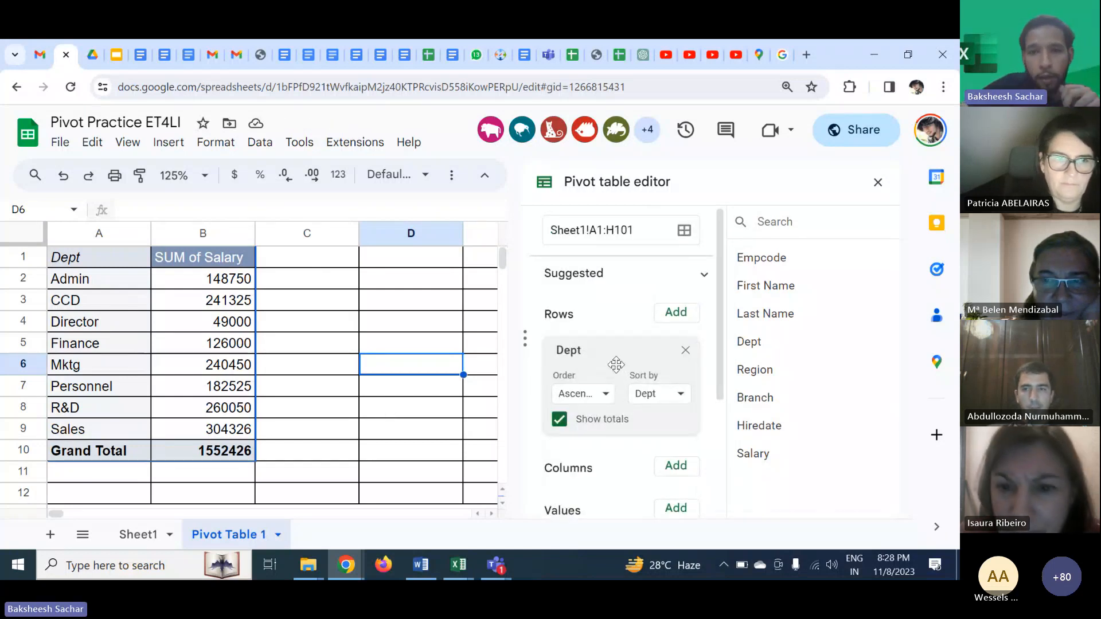
scroll(617, 365, down, 3)
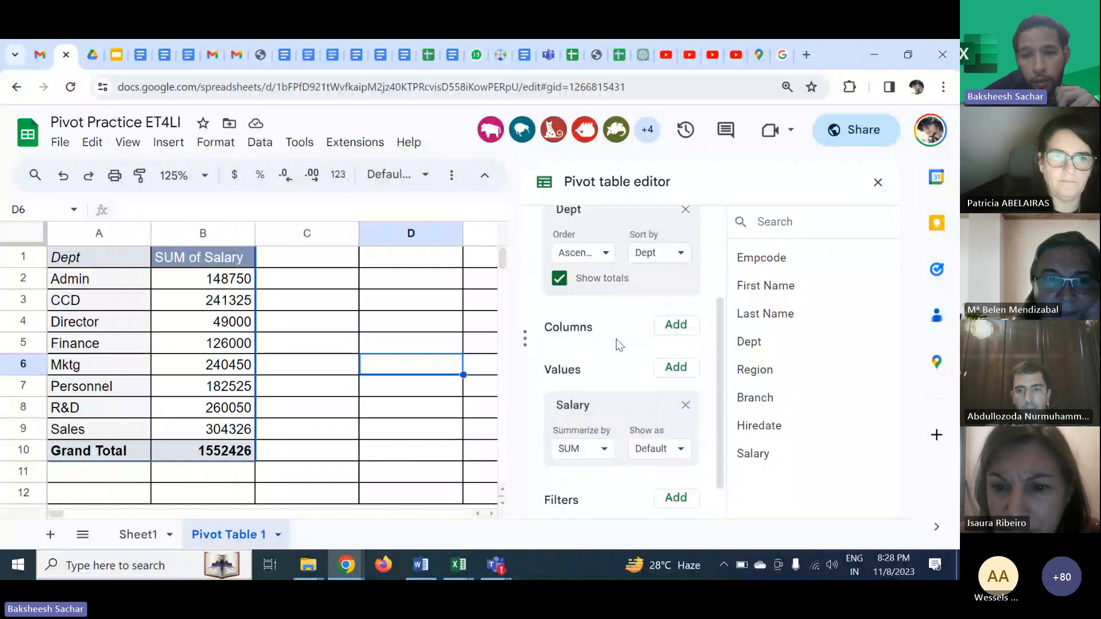
click(660, 337)
scroll(698, 442, down, 1)
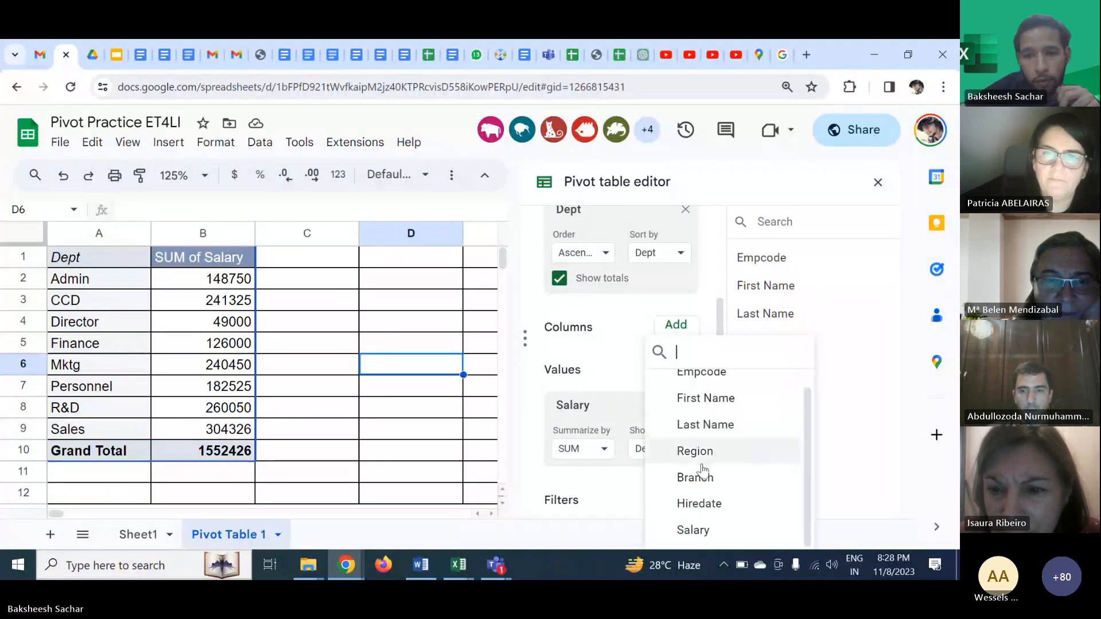
click(698, 535)
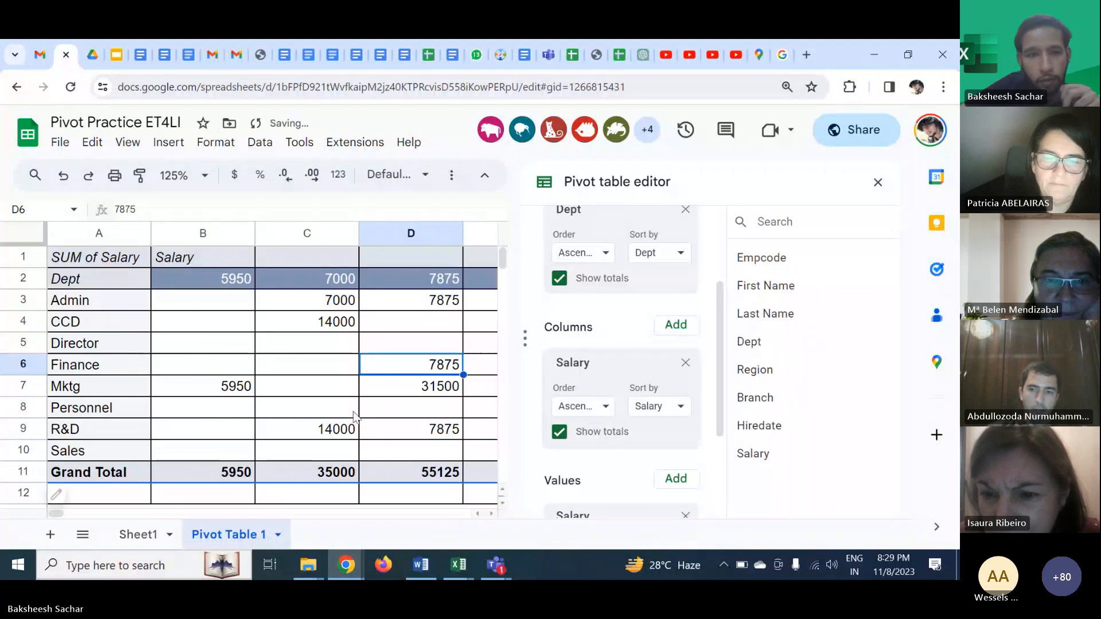
scroll(351, 408, right, 2)
scroll(351, 409, left, 2)
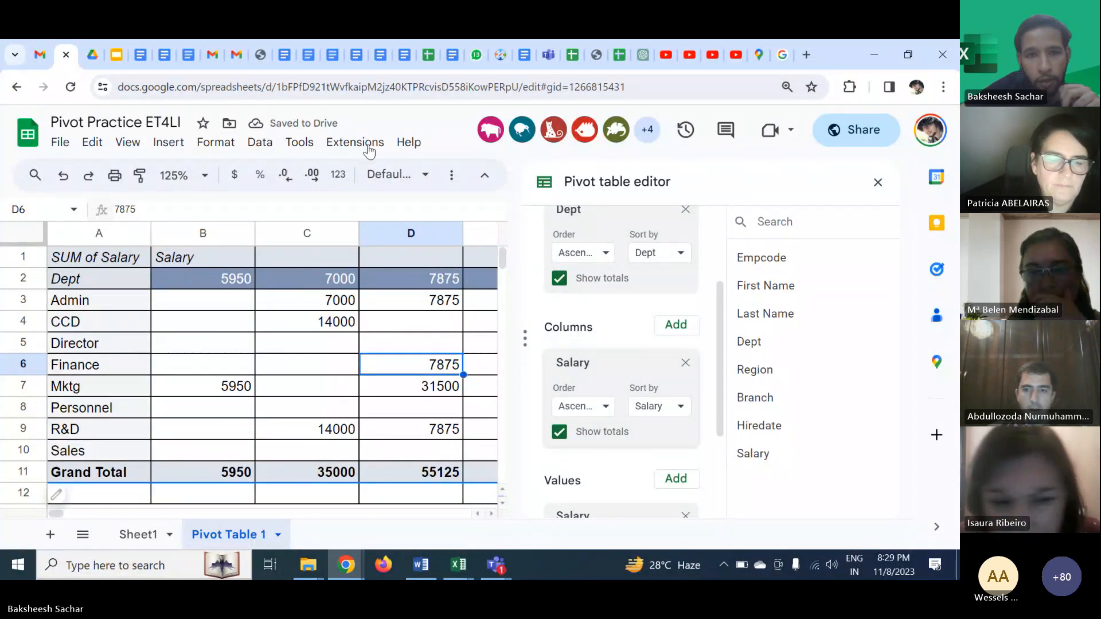
- Switch to the ET4LI Session 2 Excel workbook and review the topic list on the Topics to be covered sheet
key(alt+Tab)
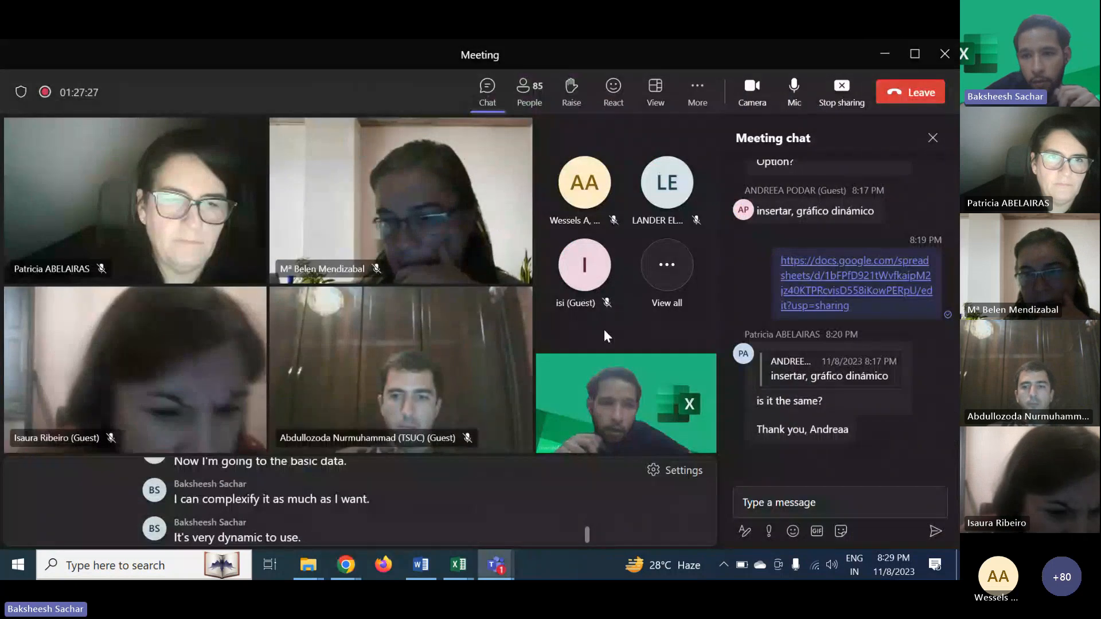
mouse_move(850, 446)
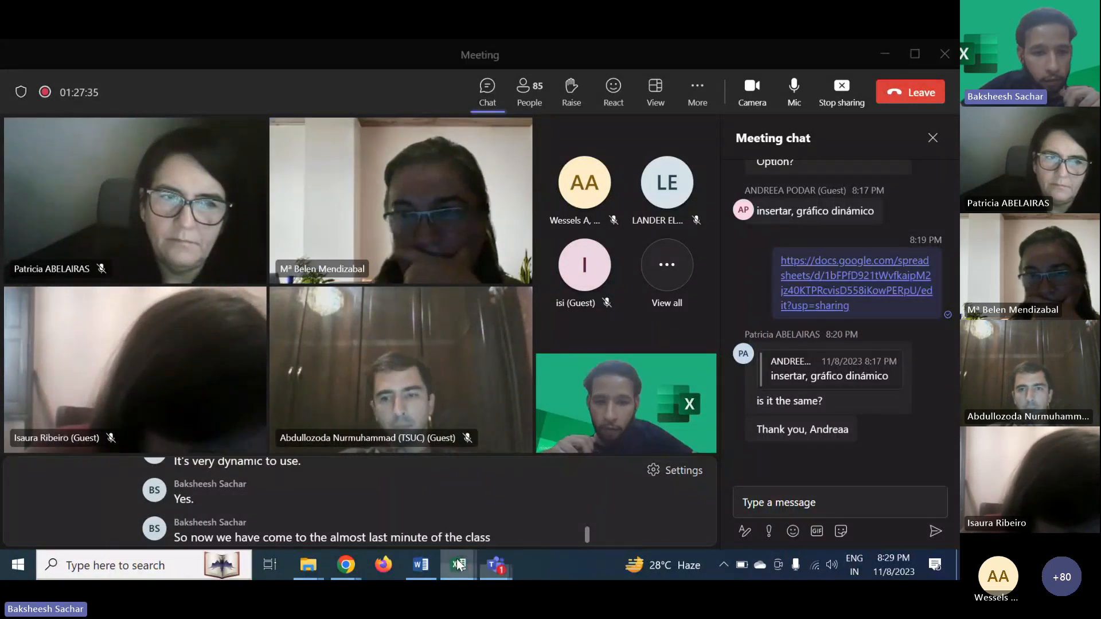
mouse_move(458, 565)
mouse_move(88, 523)
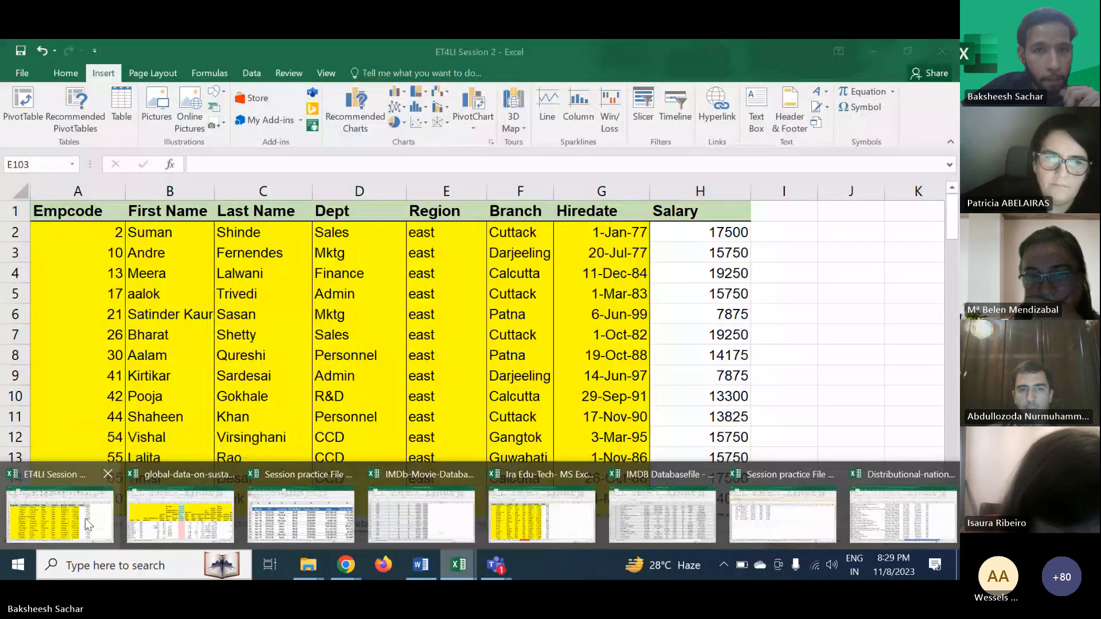
click(87, 523)
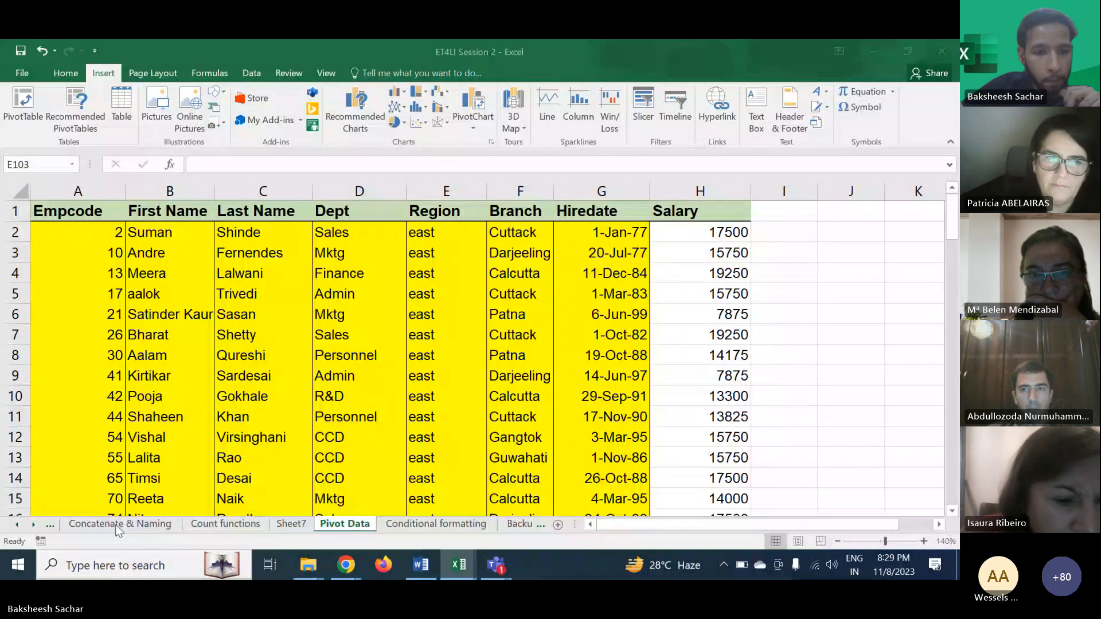
click(125, 524)
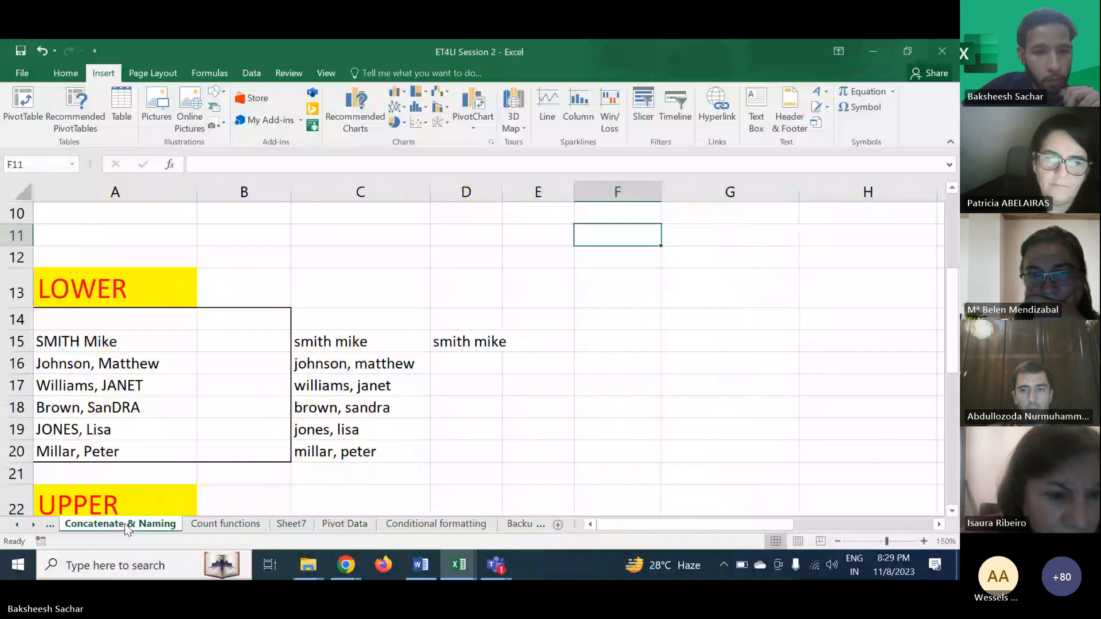
key(ctrl+Page_Up)
key(ctrl+Page_Up)
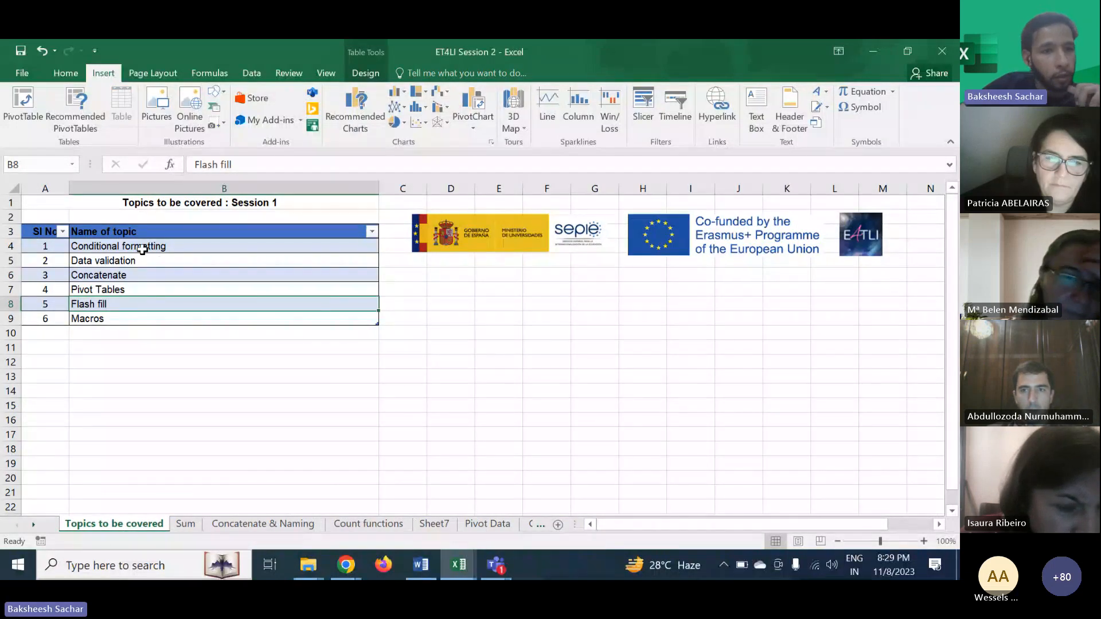
drag(145, 246, 141, 319)
click(141, 329)
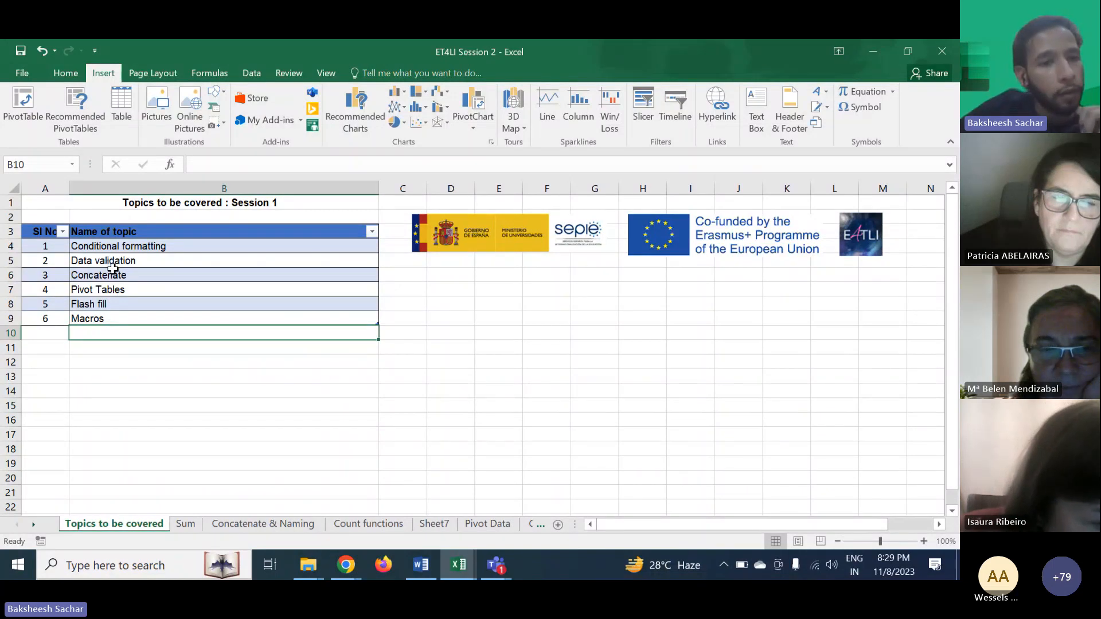
click(112, 290)
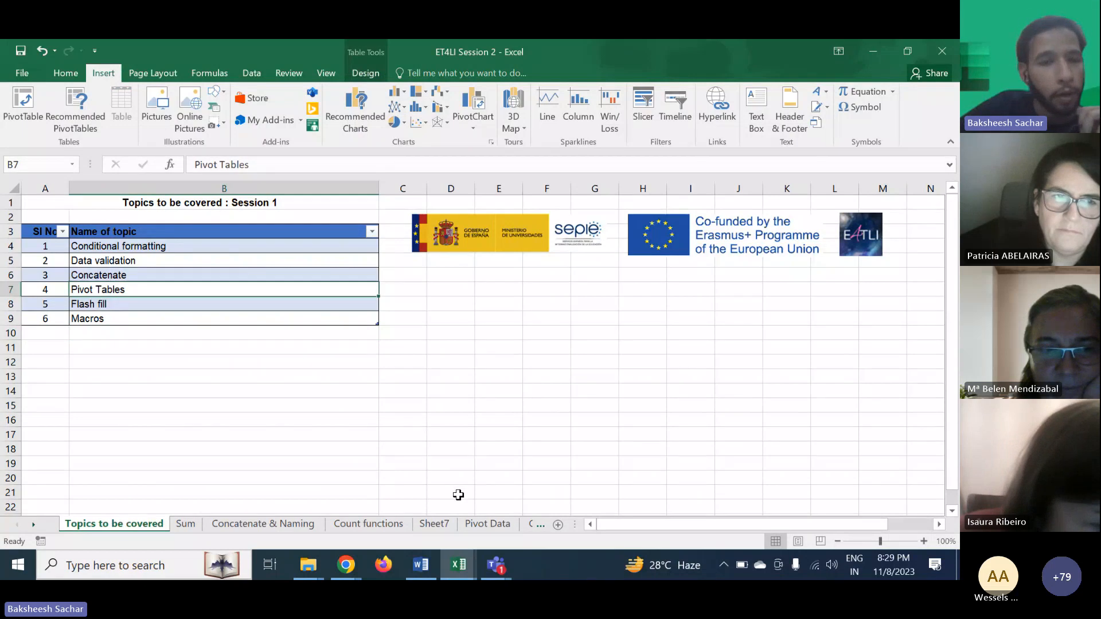
- Switch to the IMDB Databasefile workbook and select a block of movie rows, then the Genre header
click(473, 521)
mouse_move(465, 565)
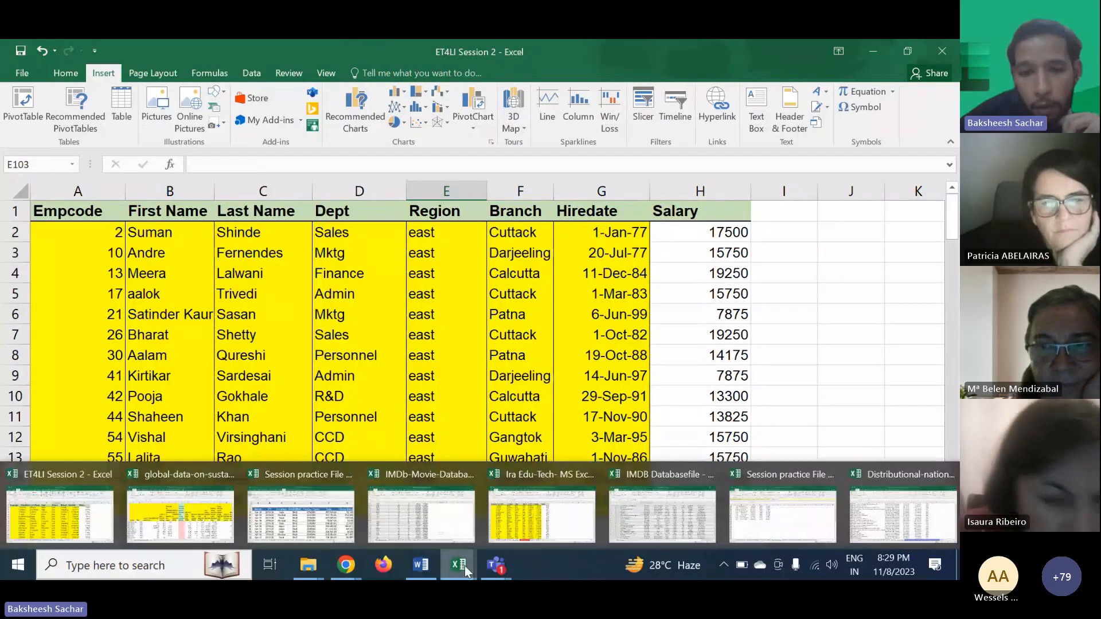
click(690, 517)
click(690, 517)
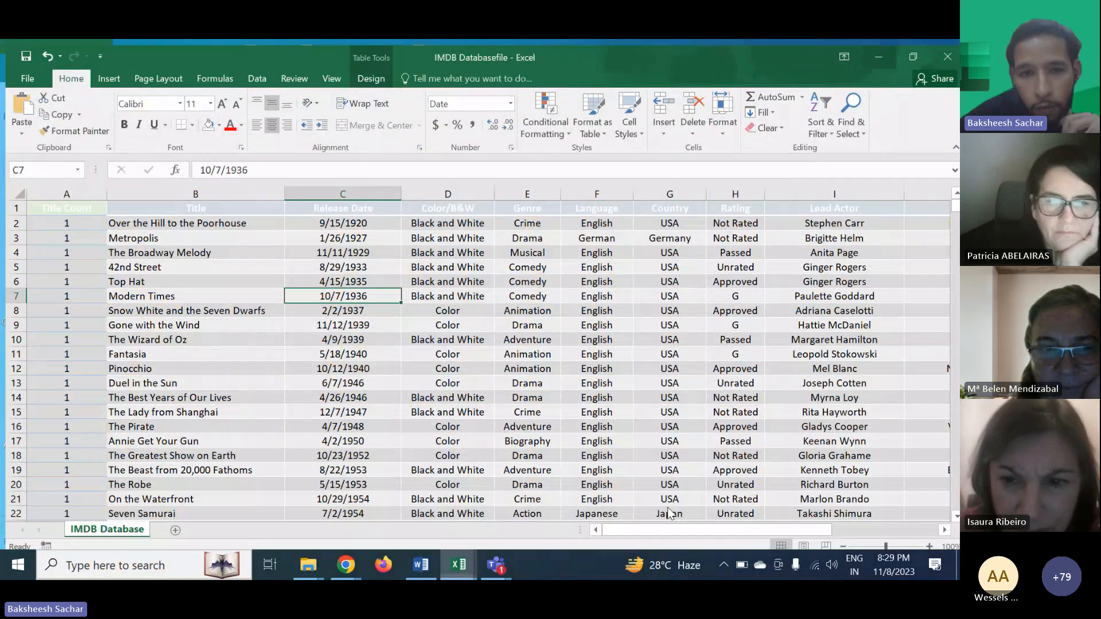
scroll(400, 352, right, 2)
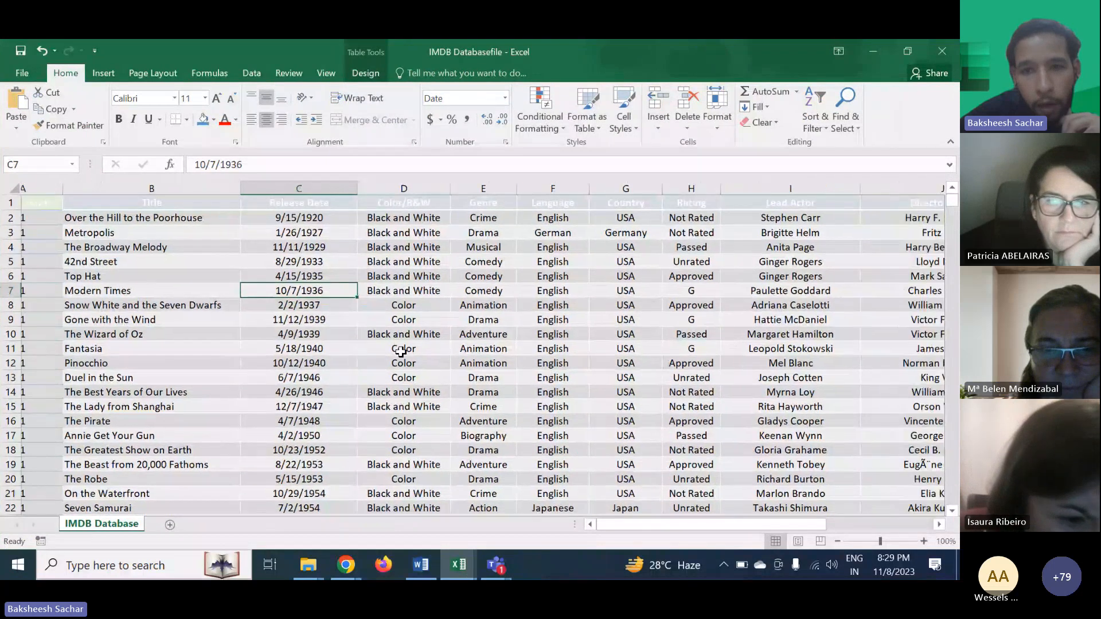
scroll(401, 351, right, 3)
scroll(401, 352, right, 4)
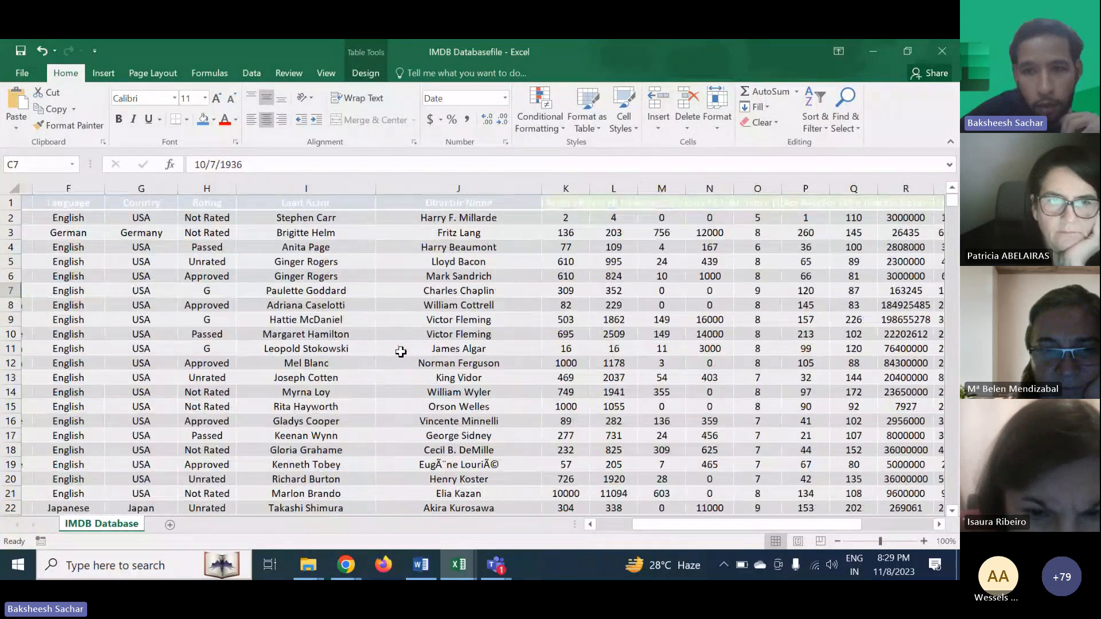
scroll(401, 351, left, 9)
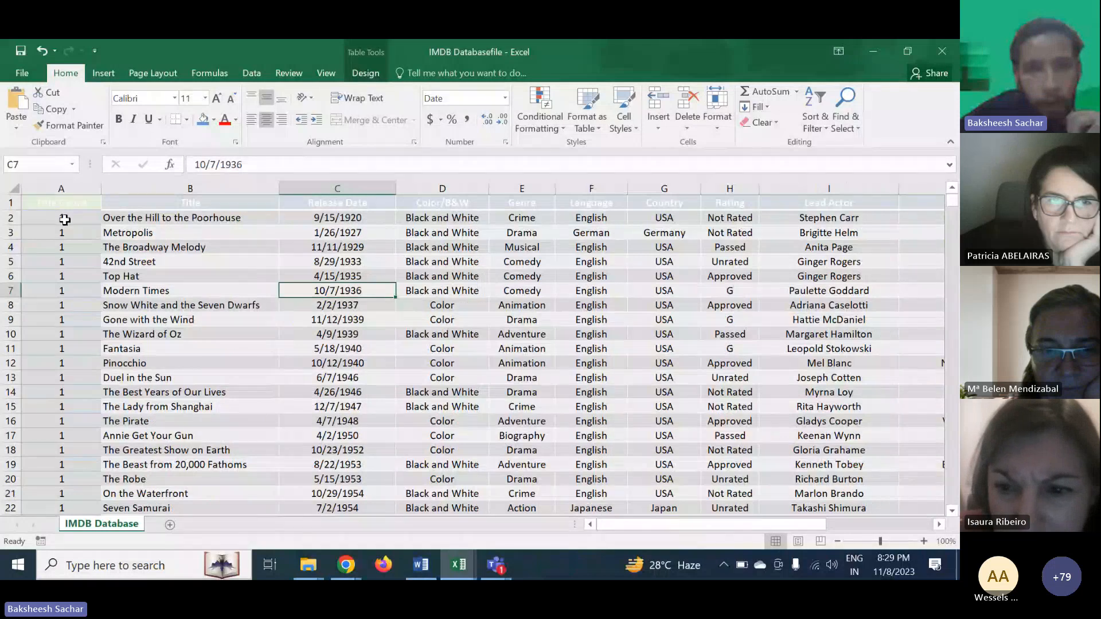
drag(65, 220, 522, 450)
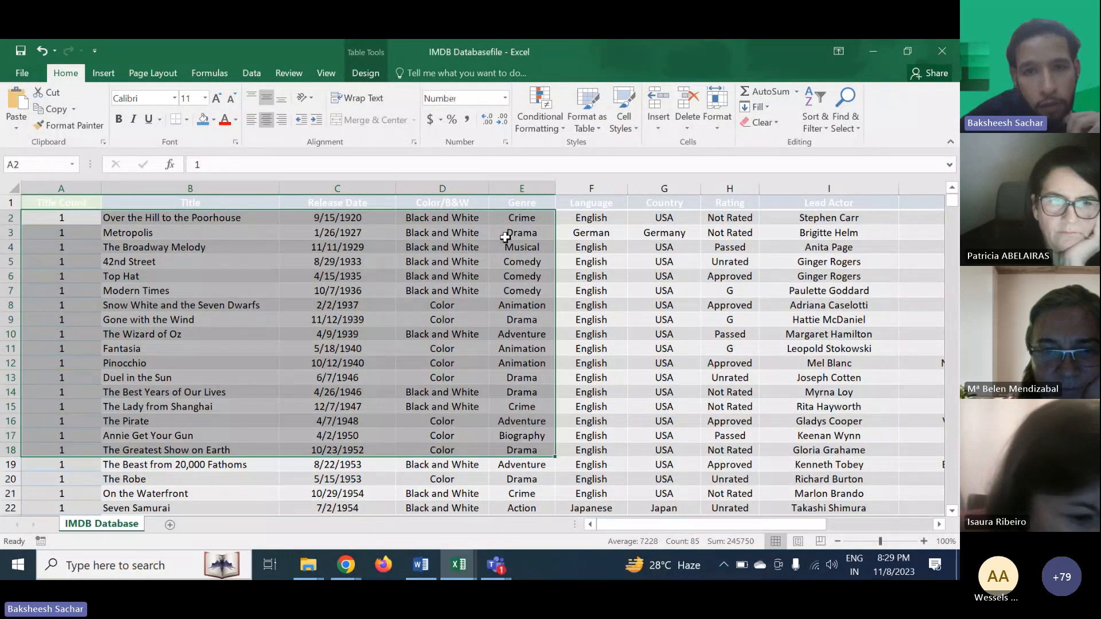
click(531, 202)
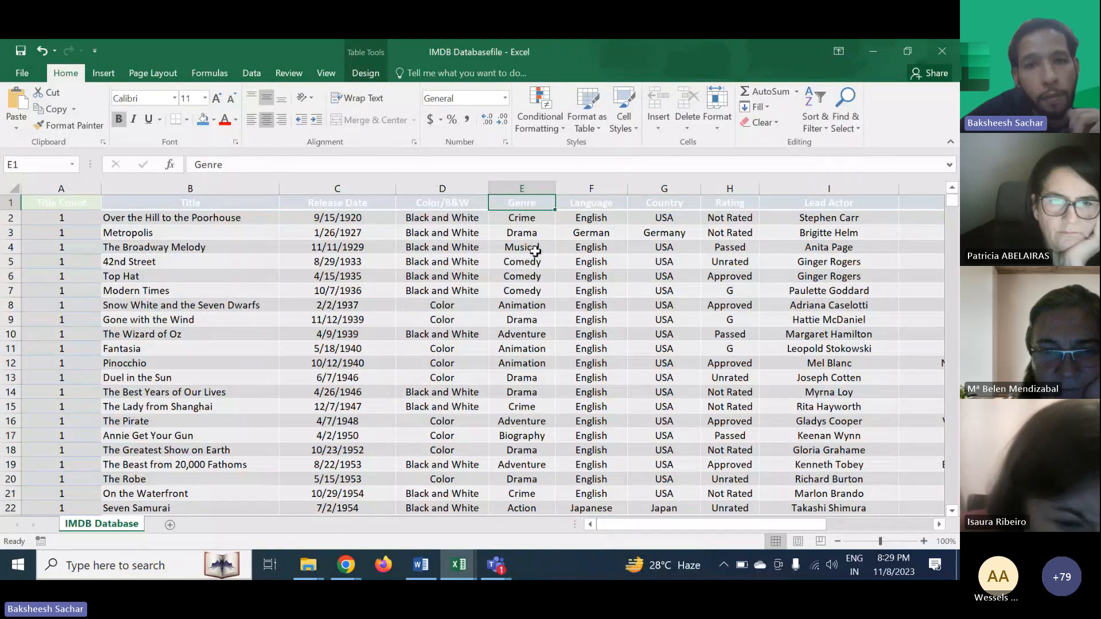
- Scroll through the IMDB Database sheet's columns and movie rows
scroll(605, 222, right, 3)
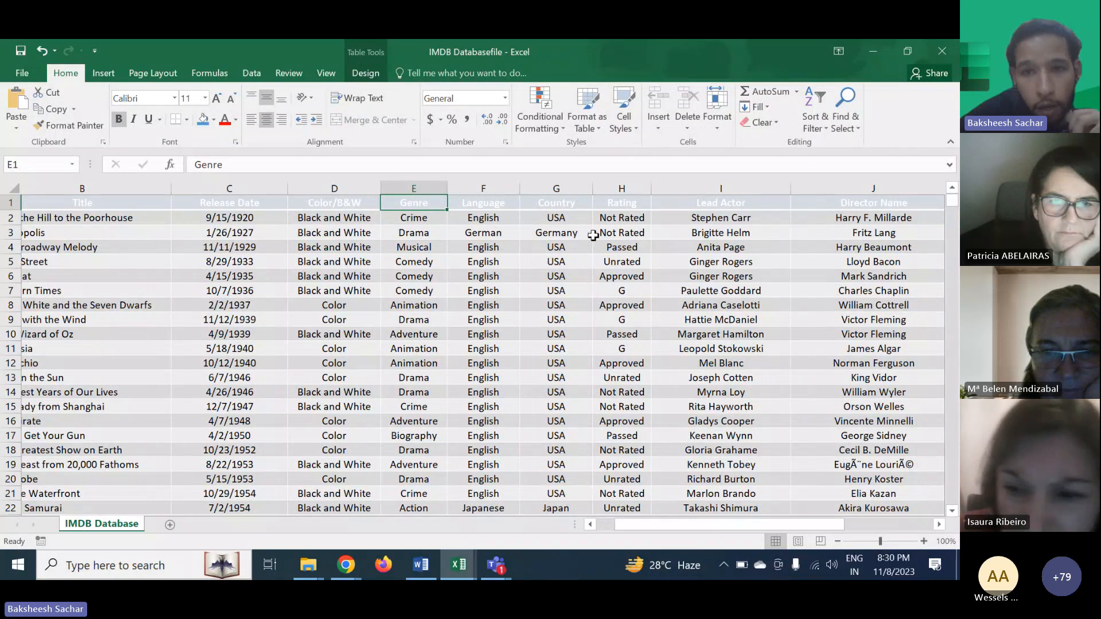
scroll(657, 278, right, 3)
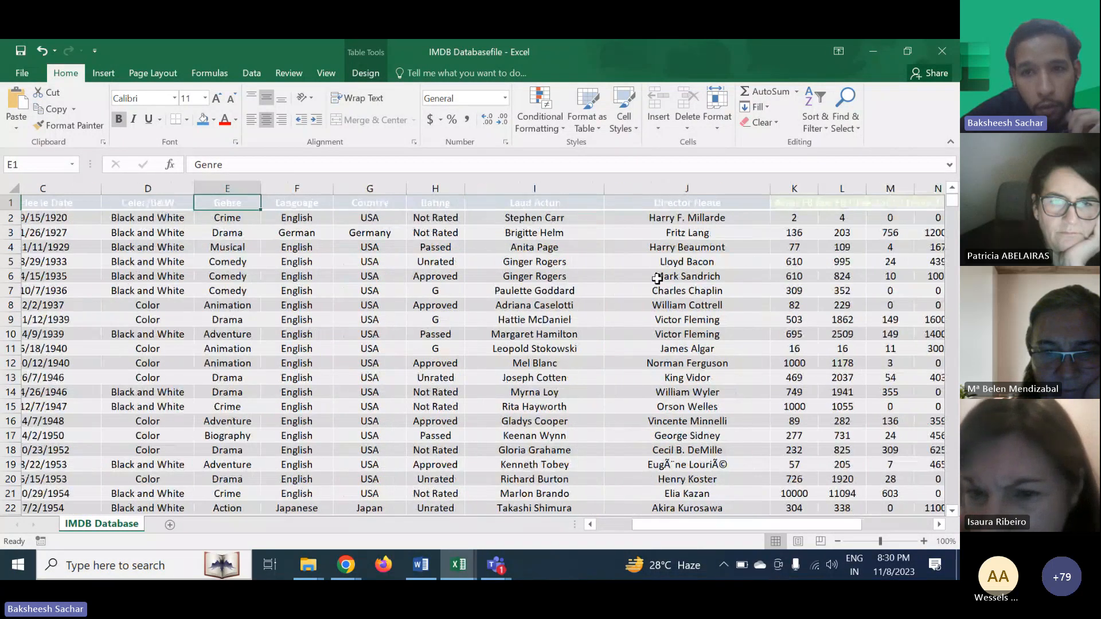
scroll(657, 278, right, 4)
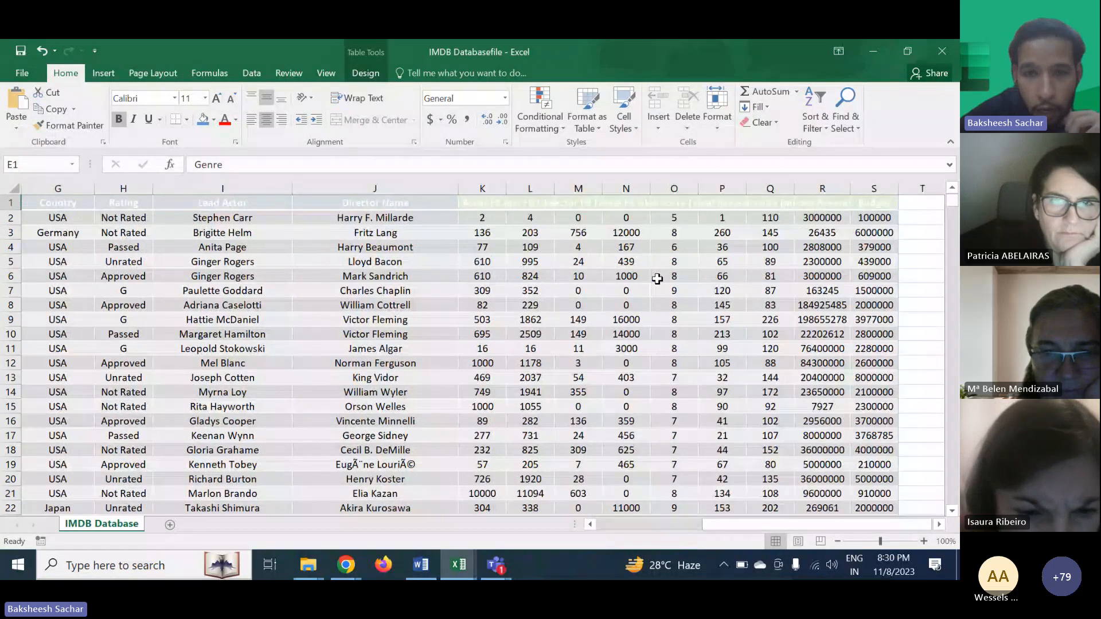
scroll(657, 278, left, 5)
scroll(657, 278, down, 20)
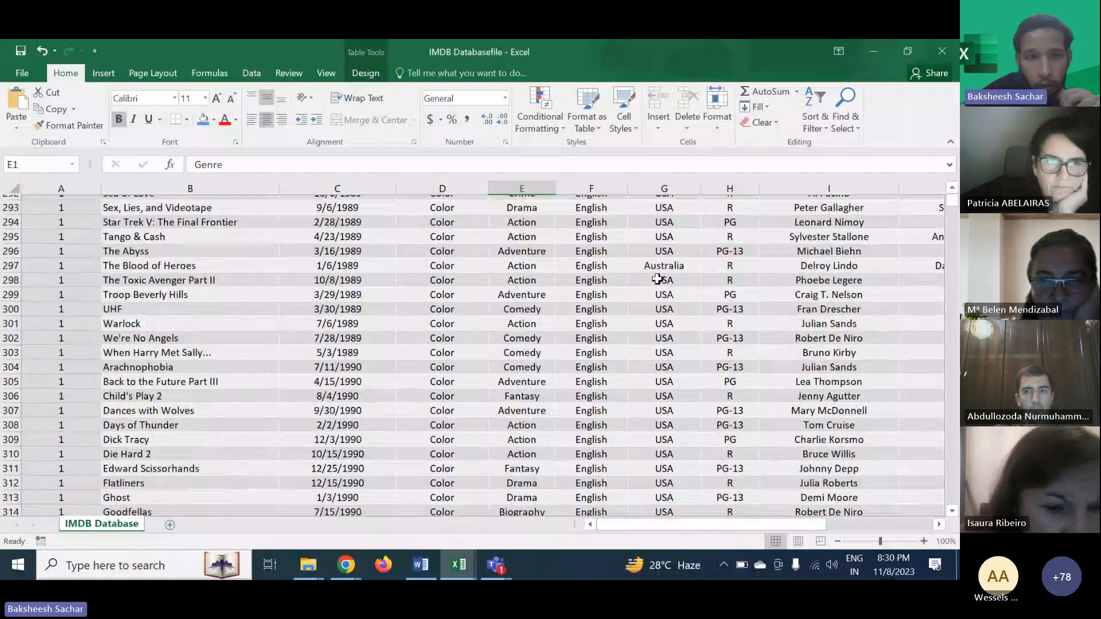
scroll(657, 278, down, 20)
scroll(657, 278, down, 1)
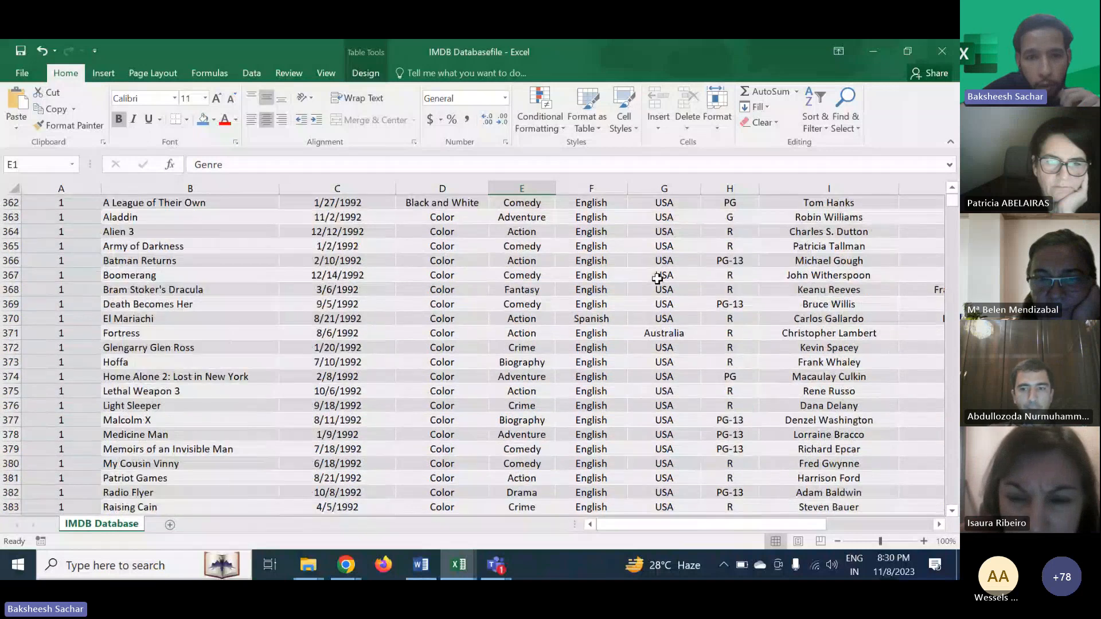
scroll(657, 279, up, 20)
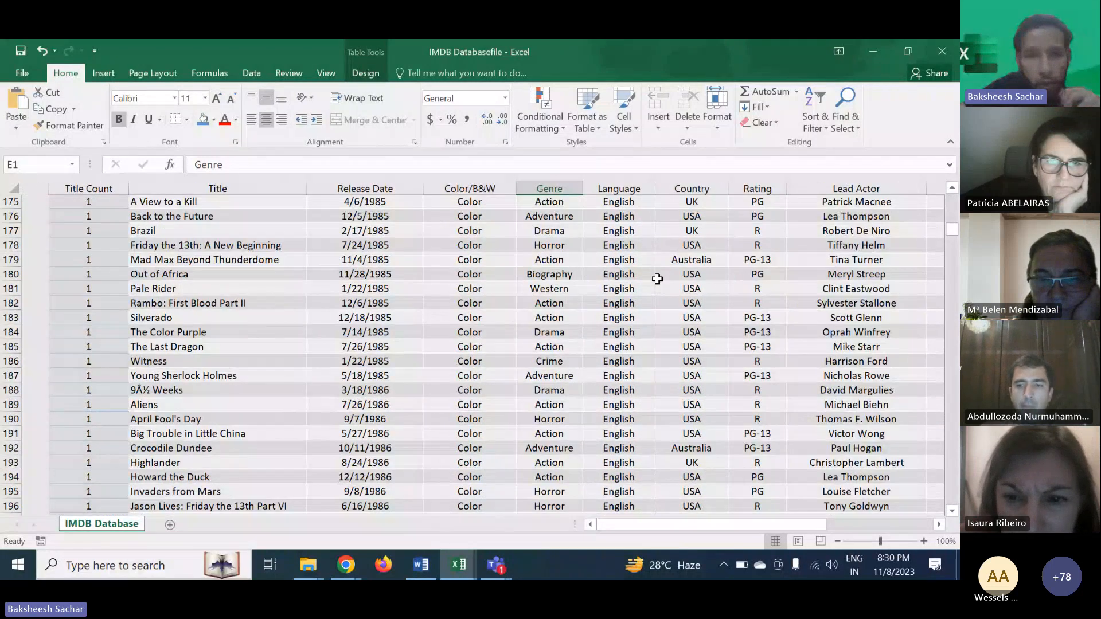
- Inspect the Genre, Language, Budget and revenue values across the IMDB Database table
scroll(657, 278, up, 20)
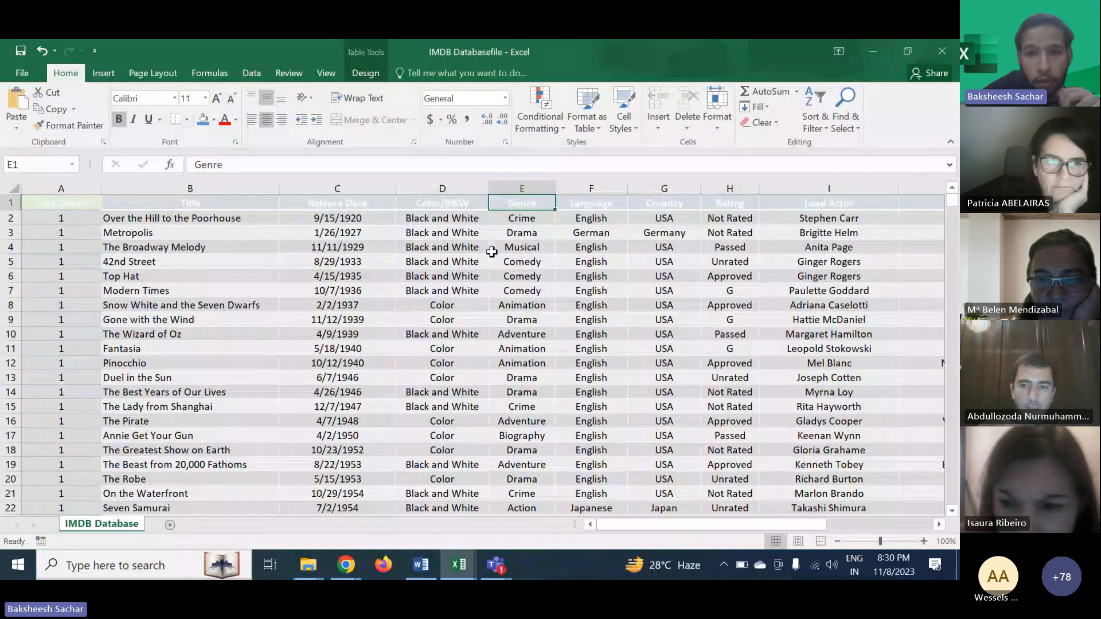
click(513, 186)
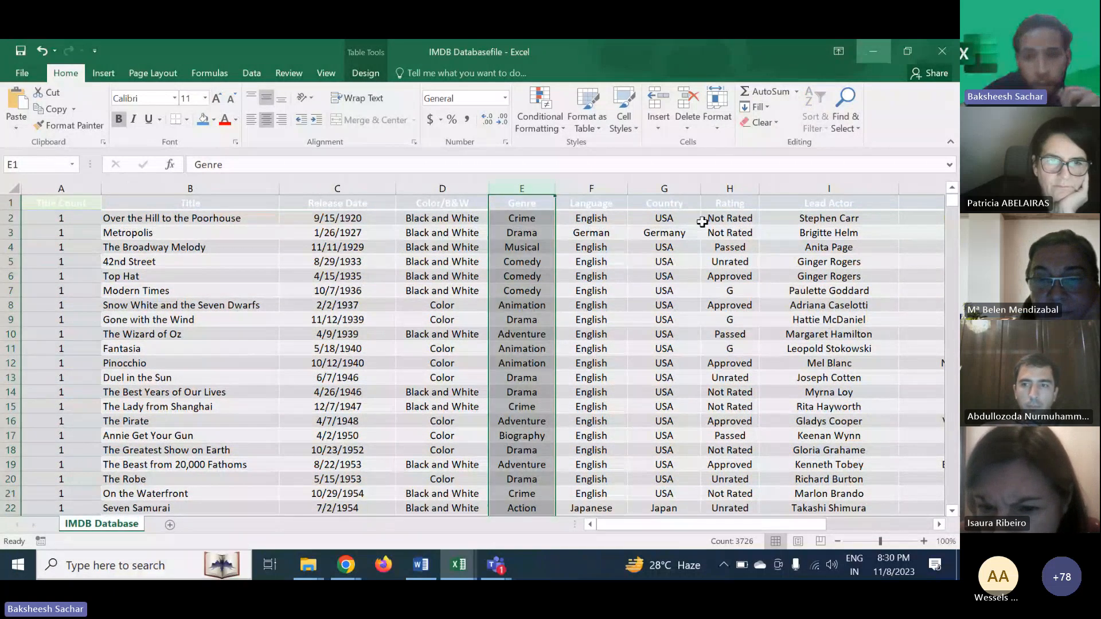
click(613, 308)
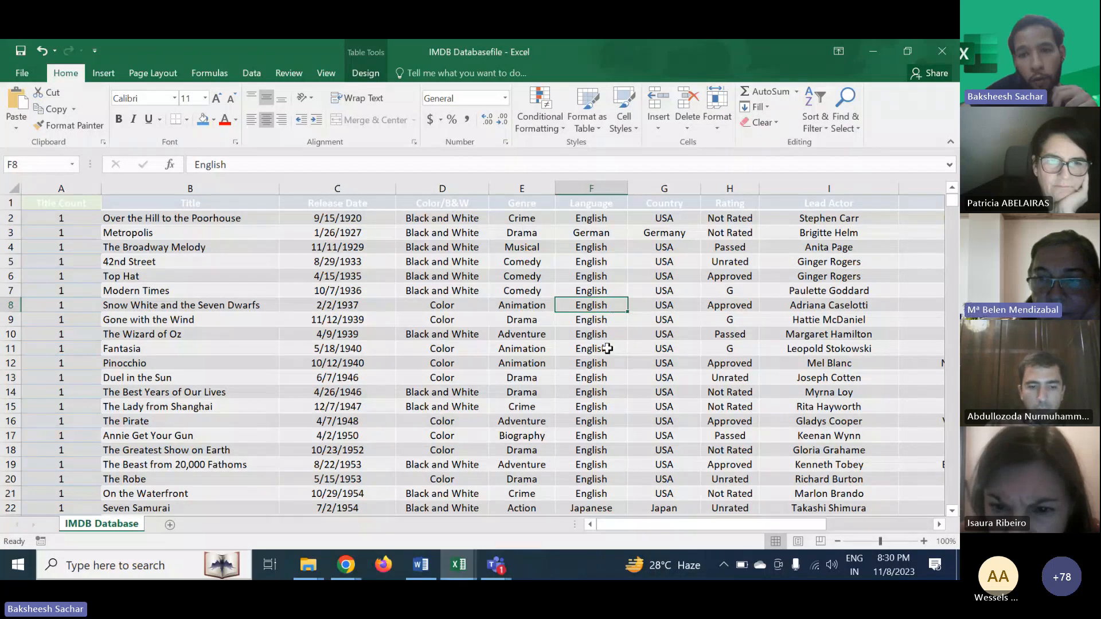
scroll(607, 348, down, 1)
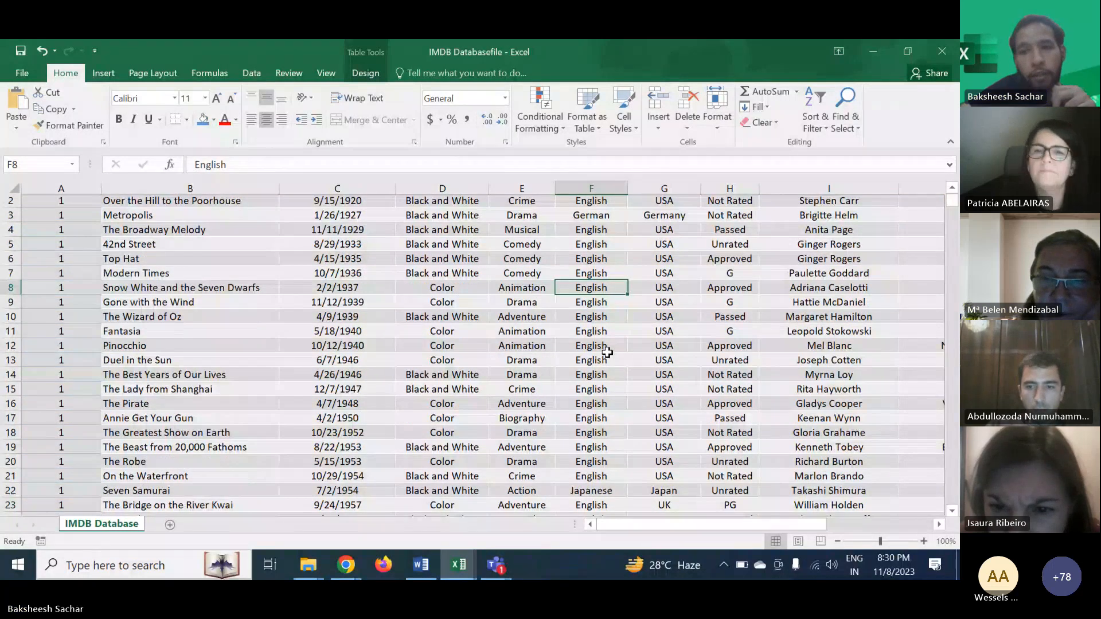
scroll(607, 352, up, 1)
scroll(607, 352, right, 3)
scroll(607, 352, right, 1)
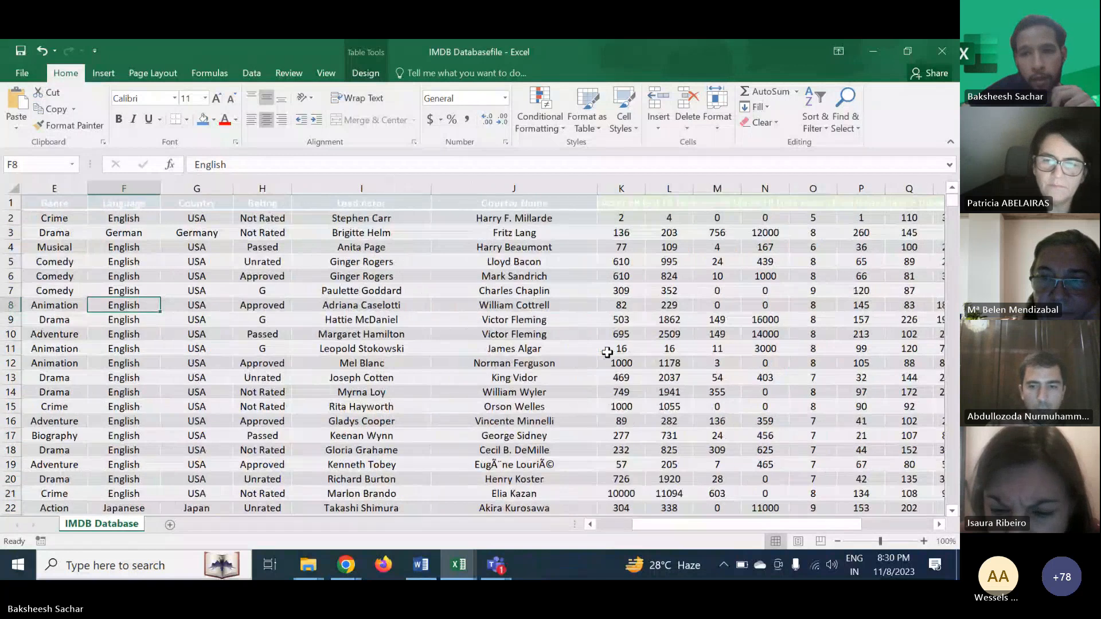
scroll(607, 352, right, 3)
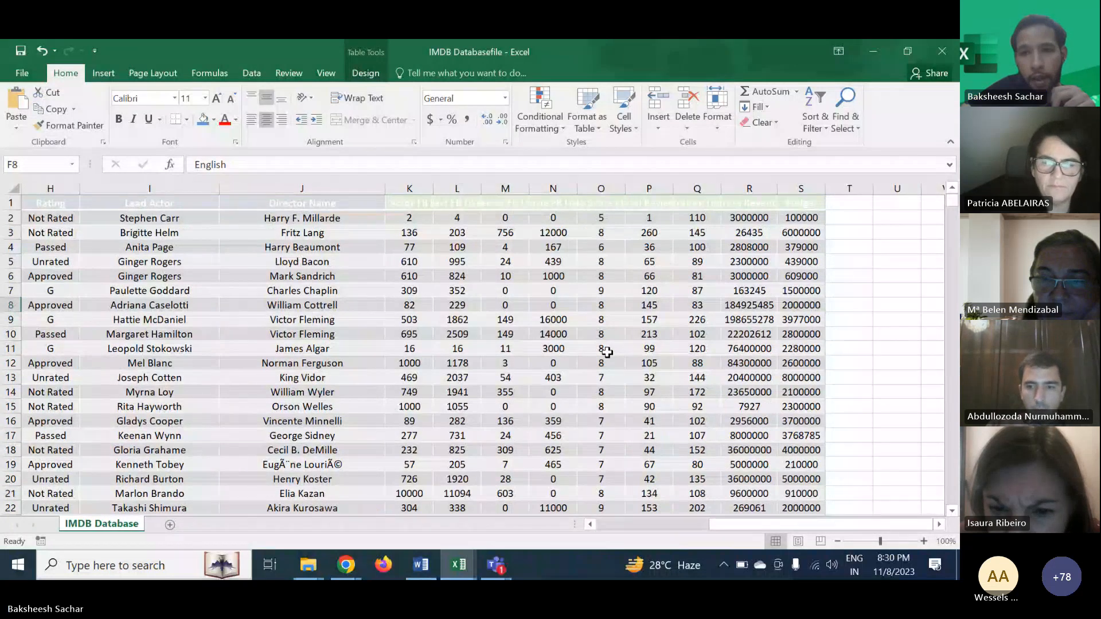
scroll(607, 352, left, 5)
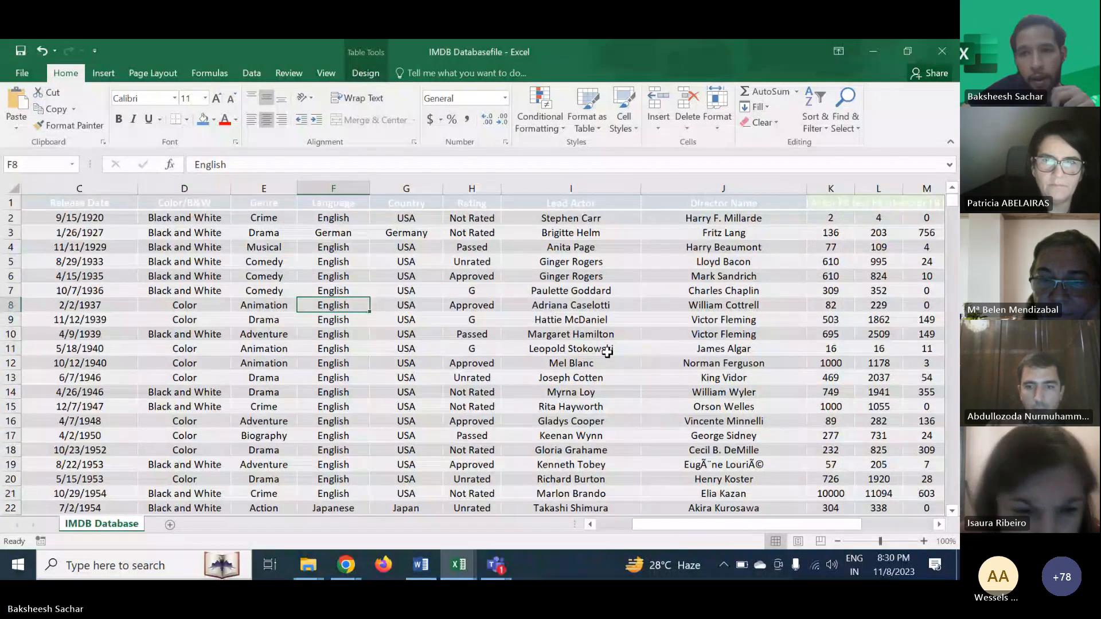
scroll(607, 352, left, 2)
scroll(607, 352, right, 3)
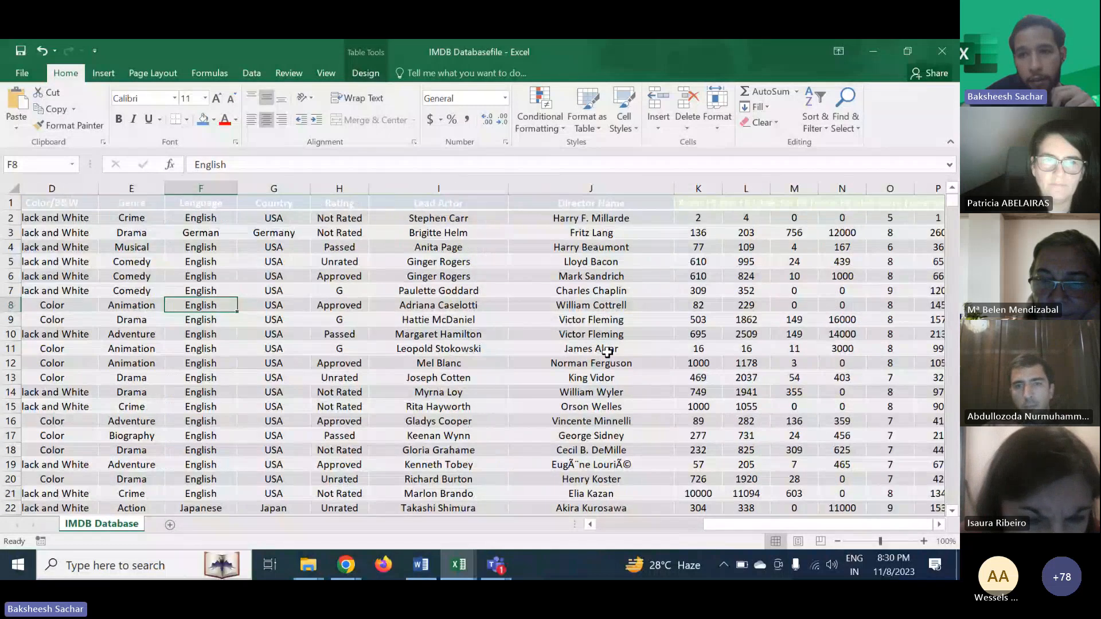
scroll(607, 352, right, 3)
click(888, 186)
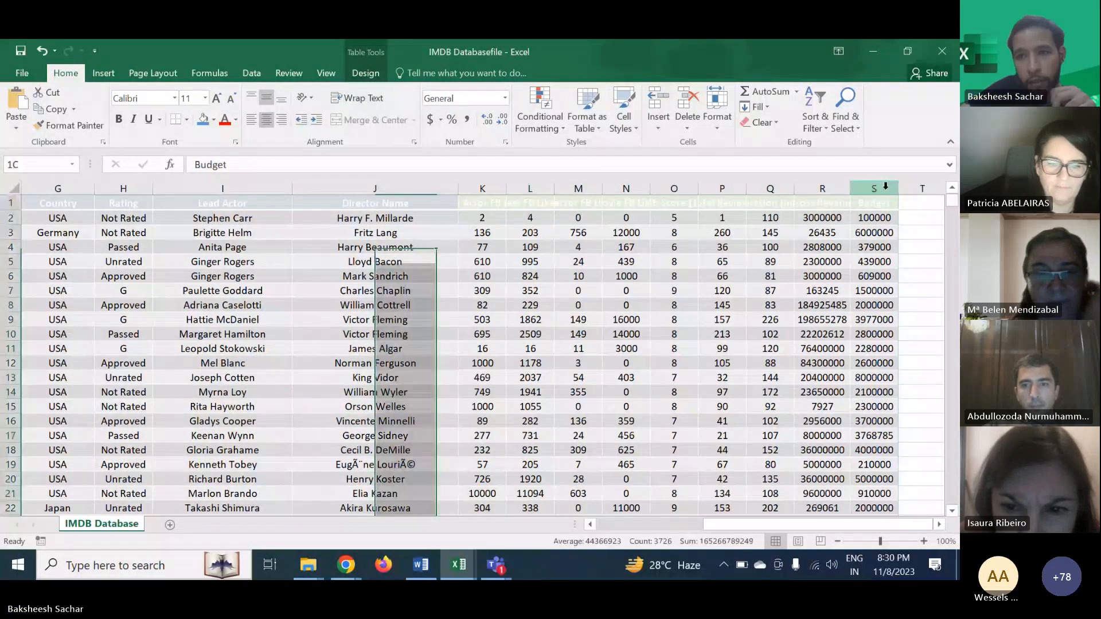
click(828, 230)
click(718, 233)
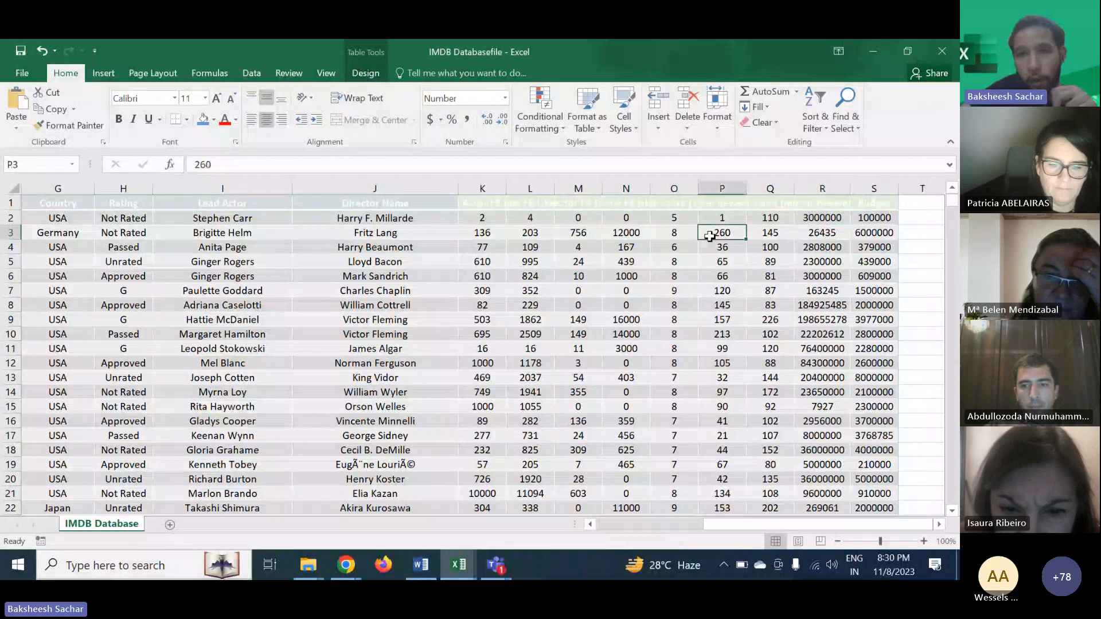
click(823, 272)
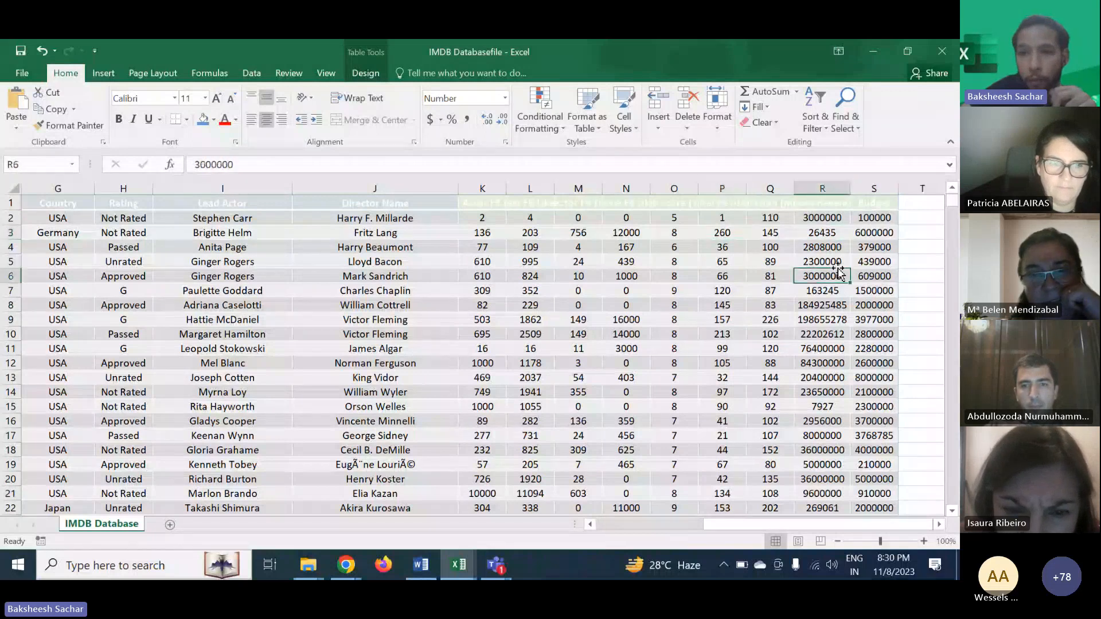
click(865, 266)
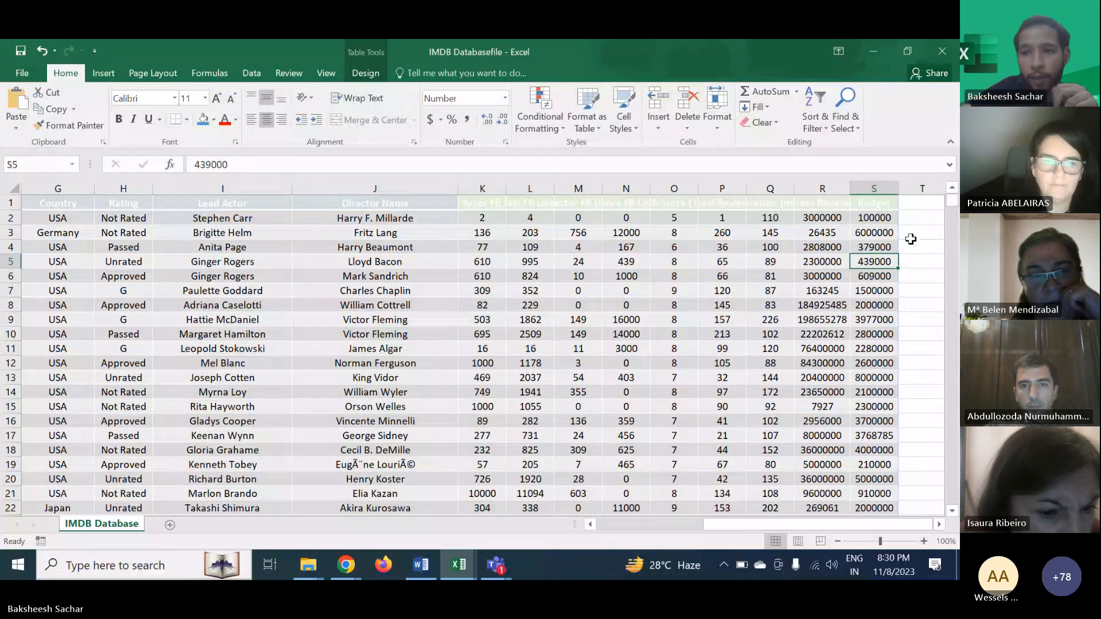
scroll(910, 236, right, 1)
click(857, 219)
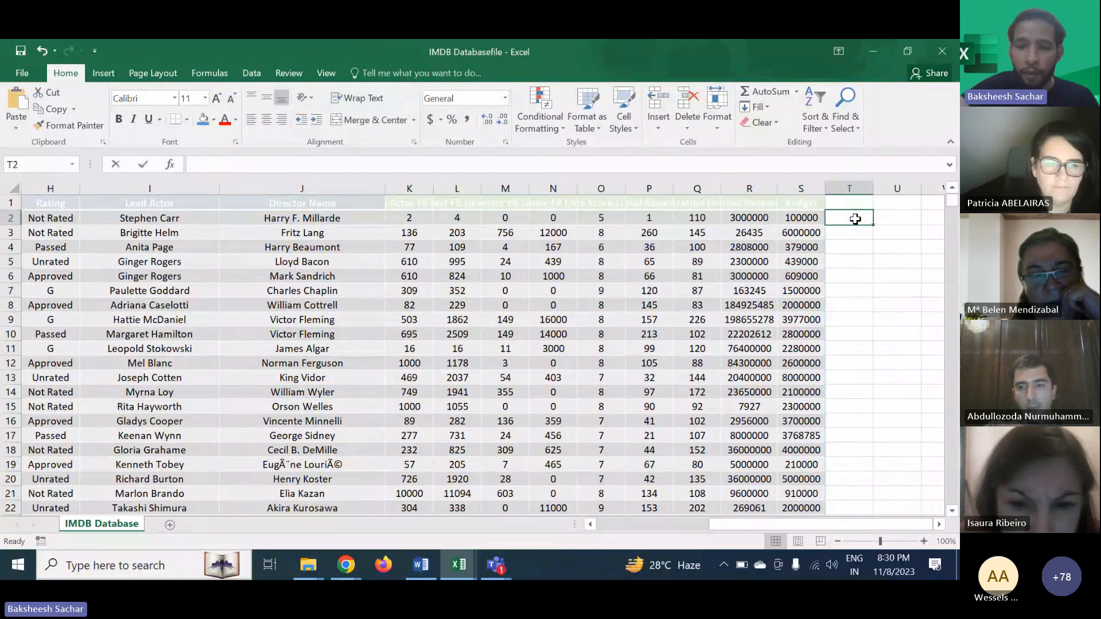
text(=)
click(760, 217)
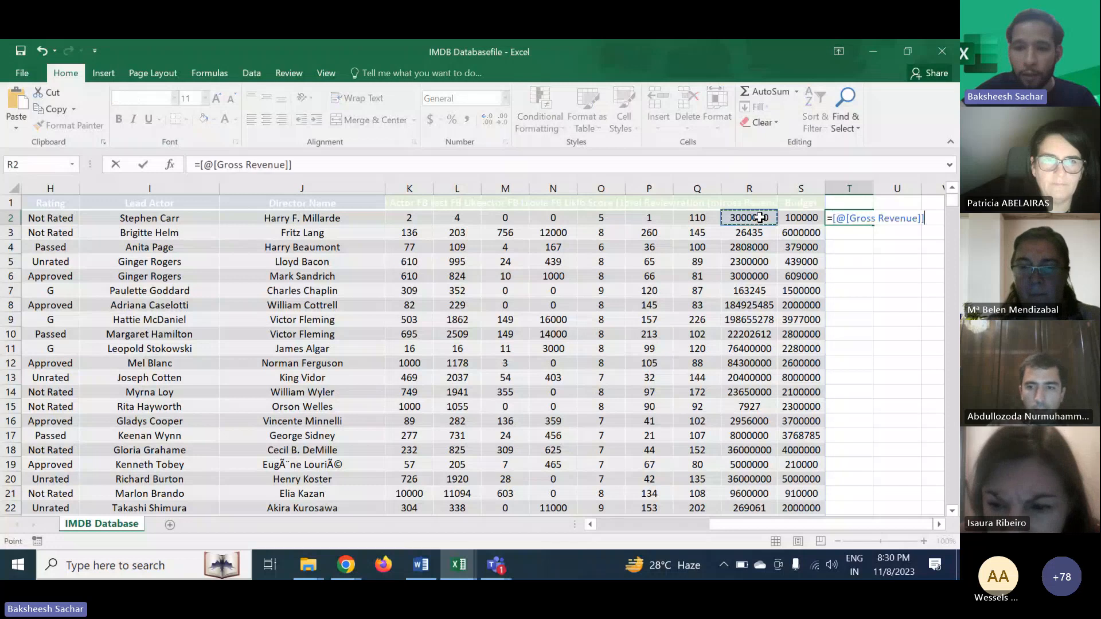
text(-)
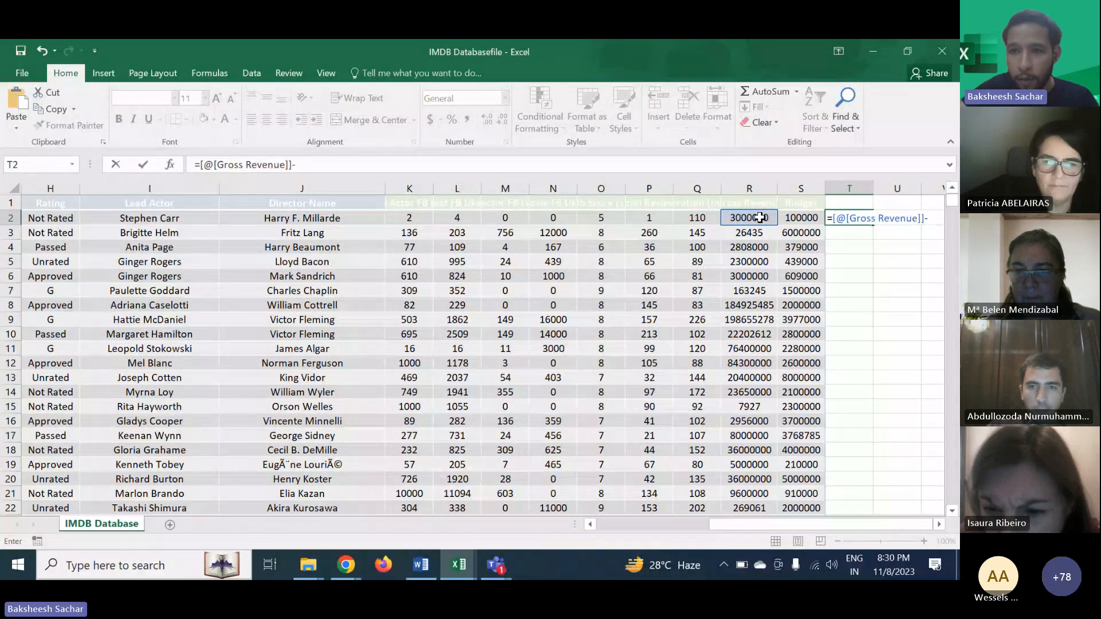
key(BackSpace)
key(BackSpace)
key(BackSpace)
key(BackSpace)
key(BackSpace)
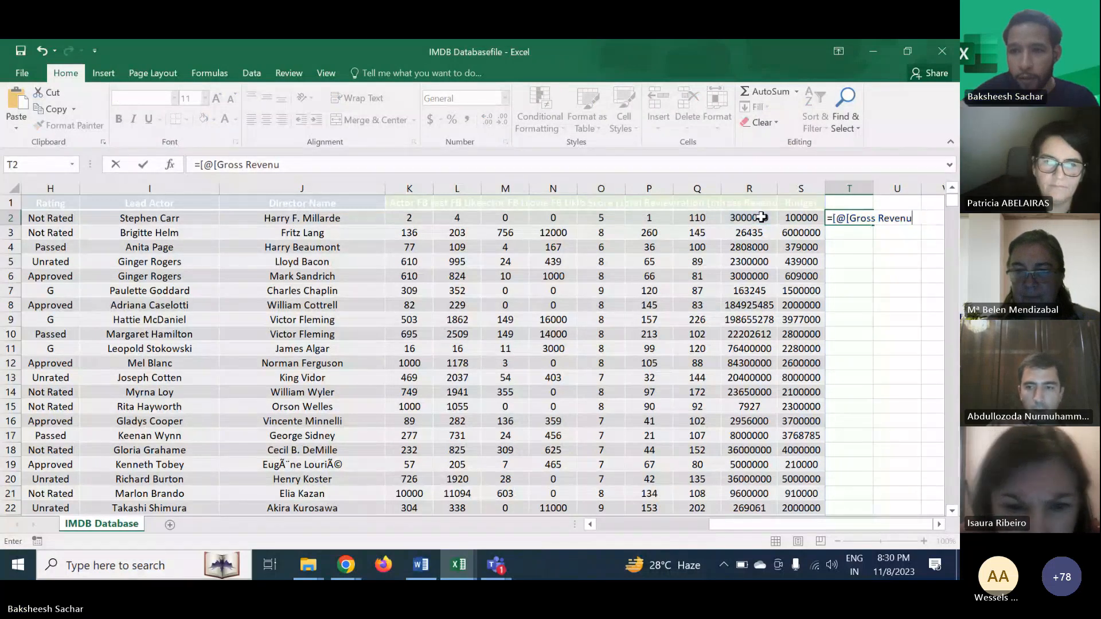
key(BackSpace)
key(BackSpace)
key(BackSpace)
key(BackSpace)
key(BackSpace)
key(BackSpace)
key(BackSpace)
key(BackSpace)
key(BackSpace)
key(BackSpace)
key(BackSpace)
key(BackSpace)
key(BackSpace)
key(BackSpace)
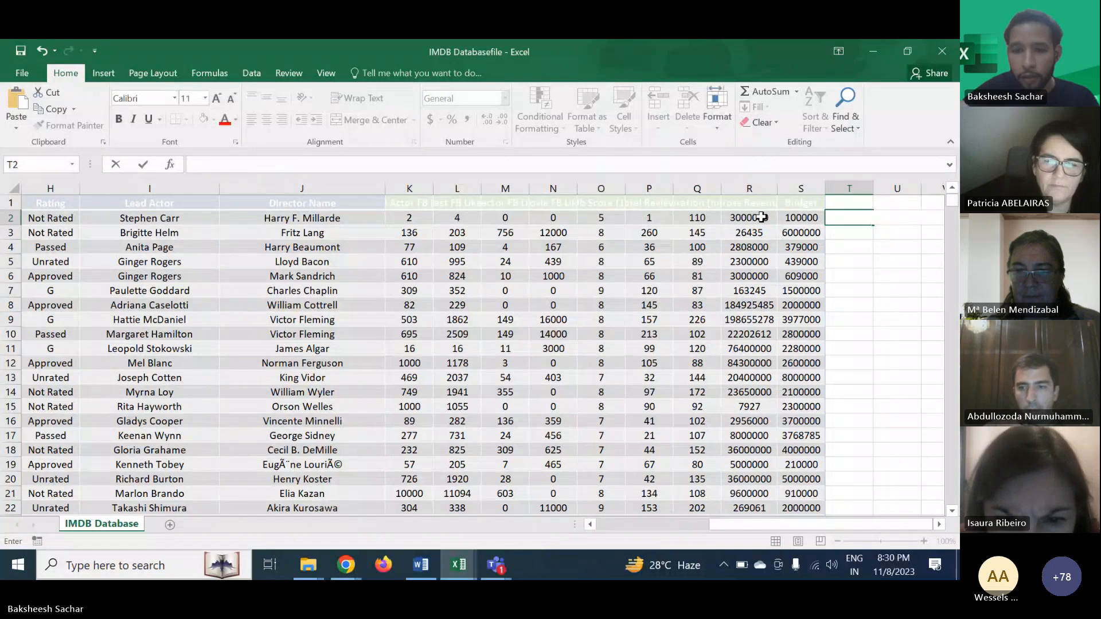
- Add a calculated column T that subtracts Budget from Gross Revenue for each movie
click(756, 220)
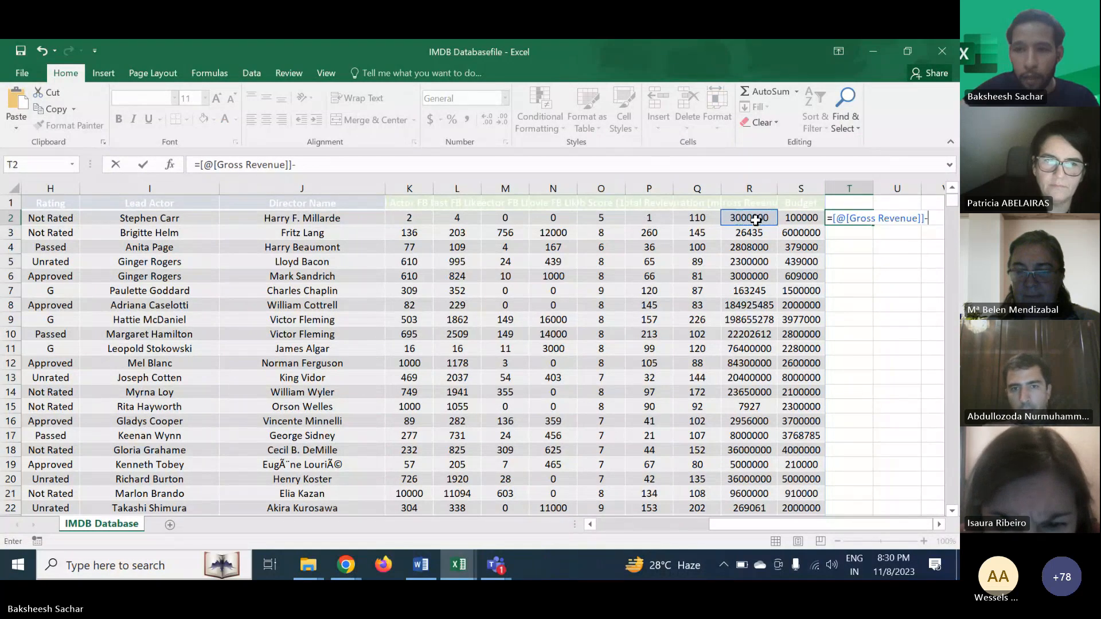
text(-)
click(790, 220)
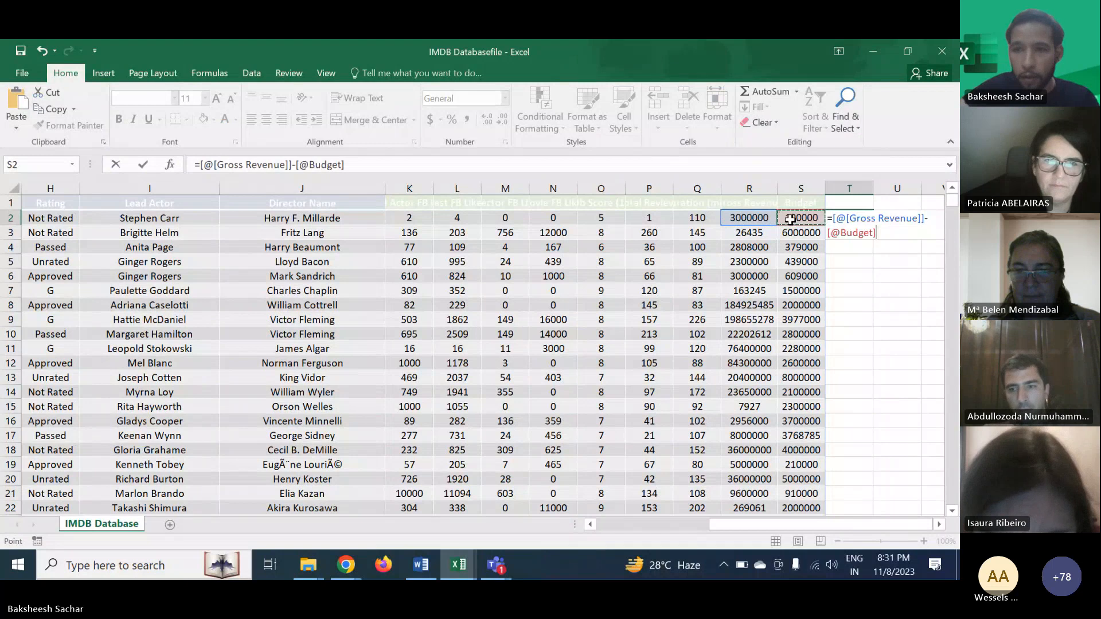
key(Return)
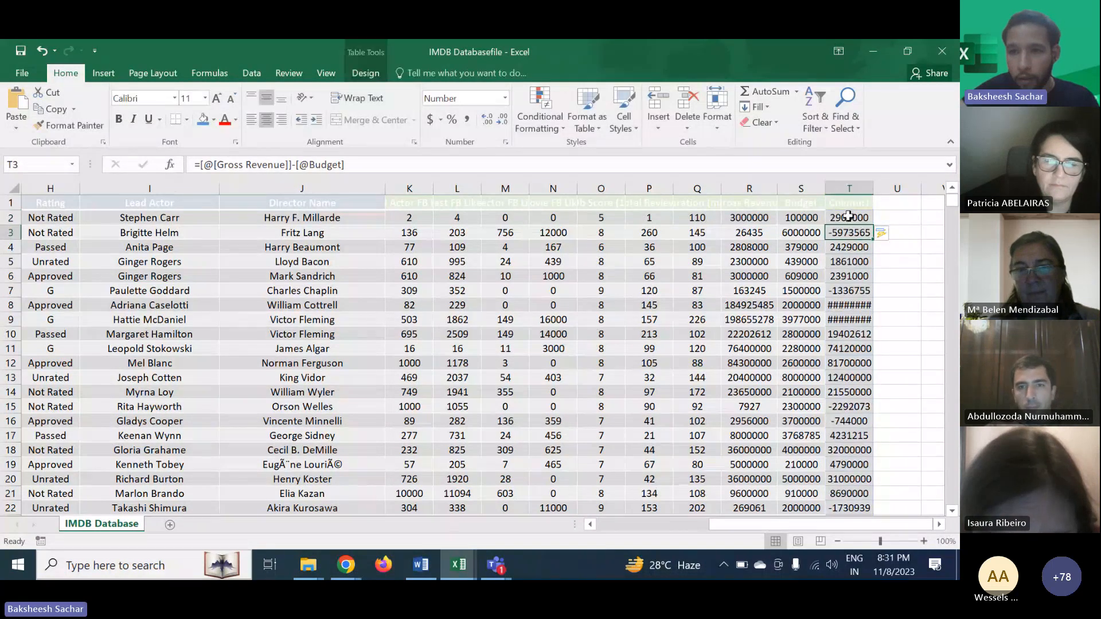
- Autofit the calculated column's width and scroll through its results
click(849, 217)
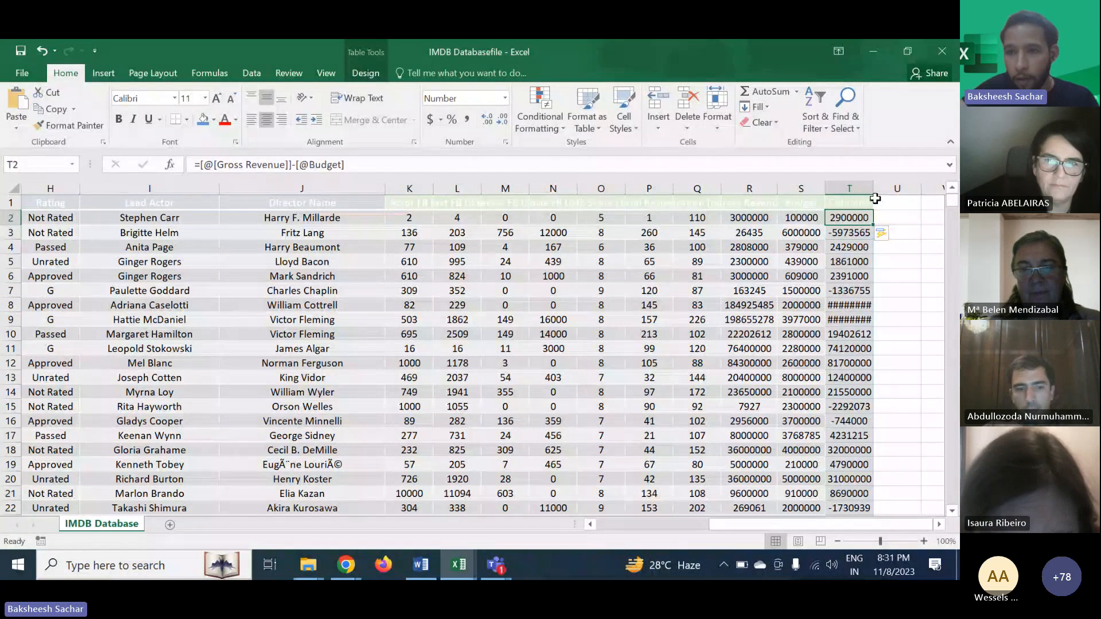
double_click(873, 193)
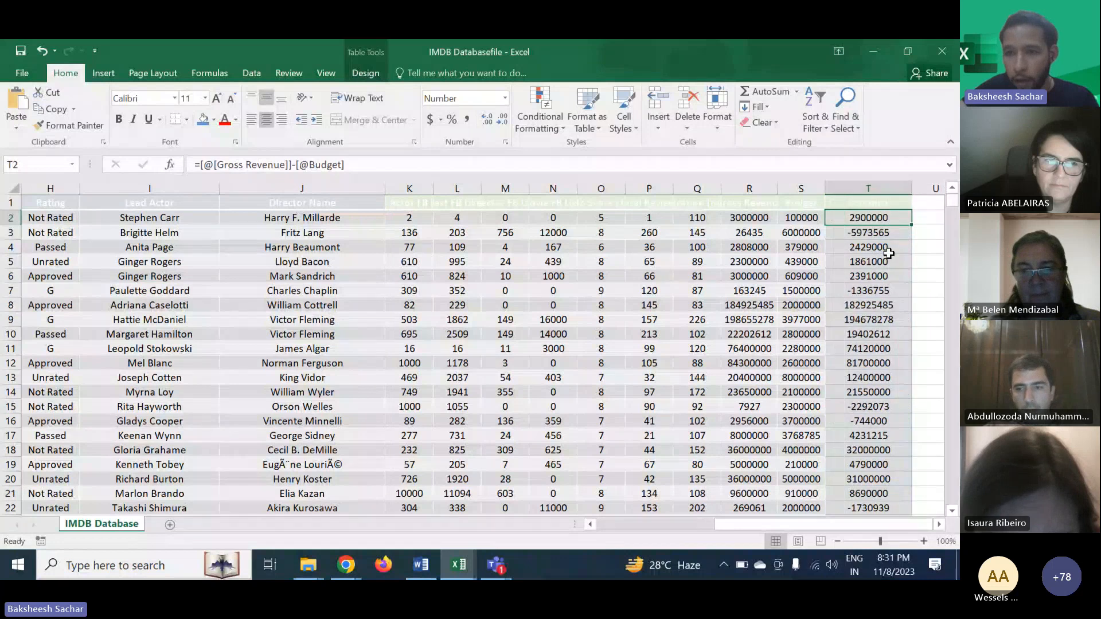
click(879, 291)
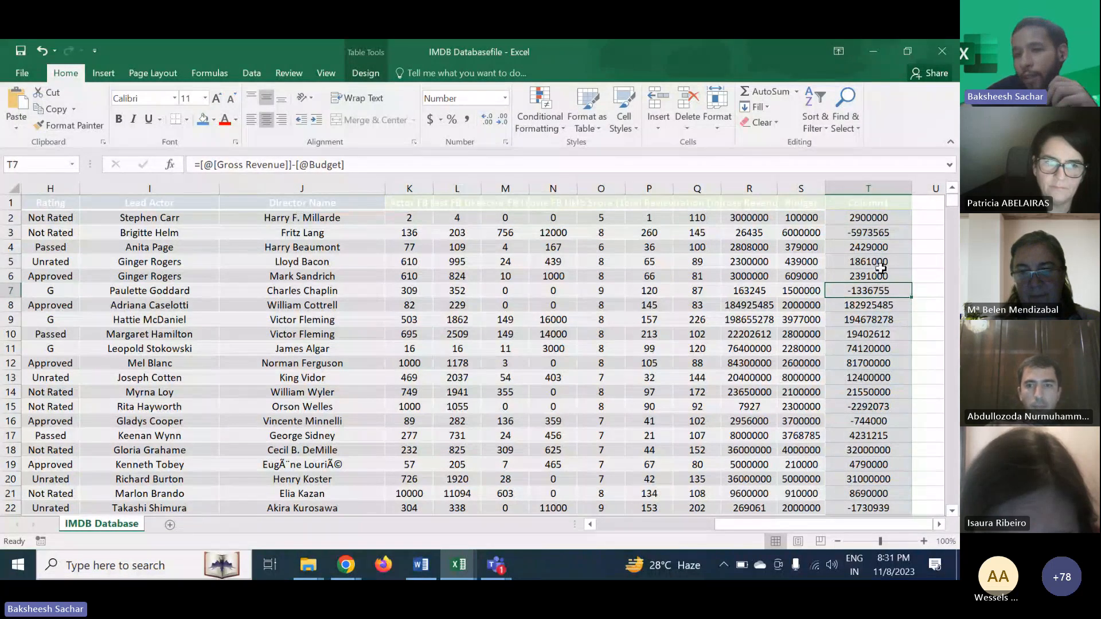
scroll(867, 338, down, 1)
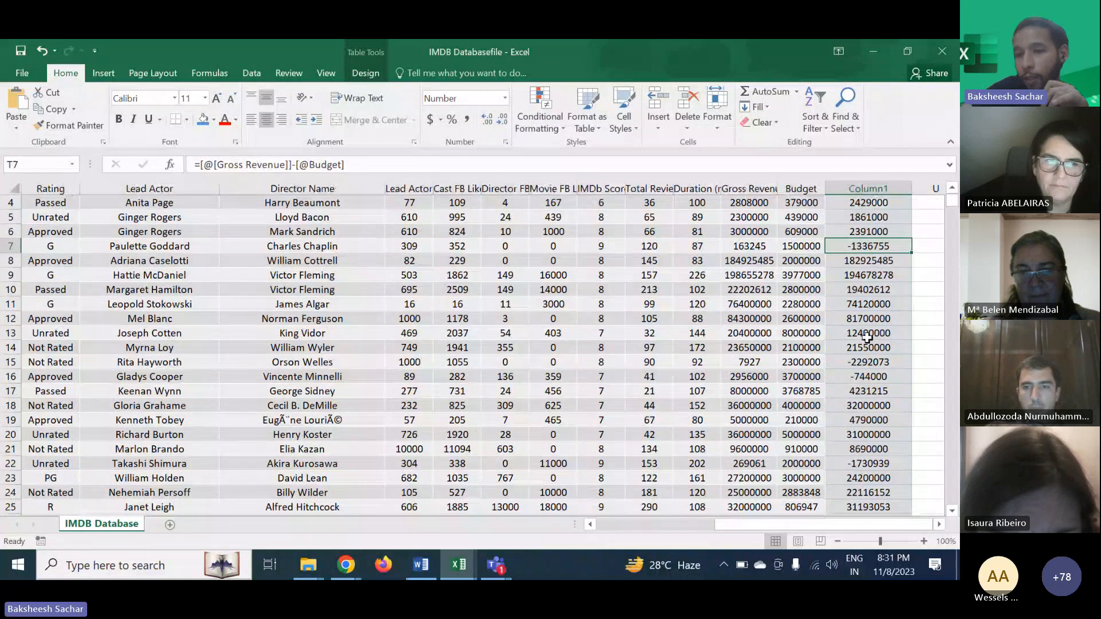
scroll(867, 338, down, 9)
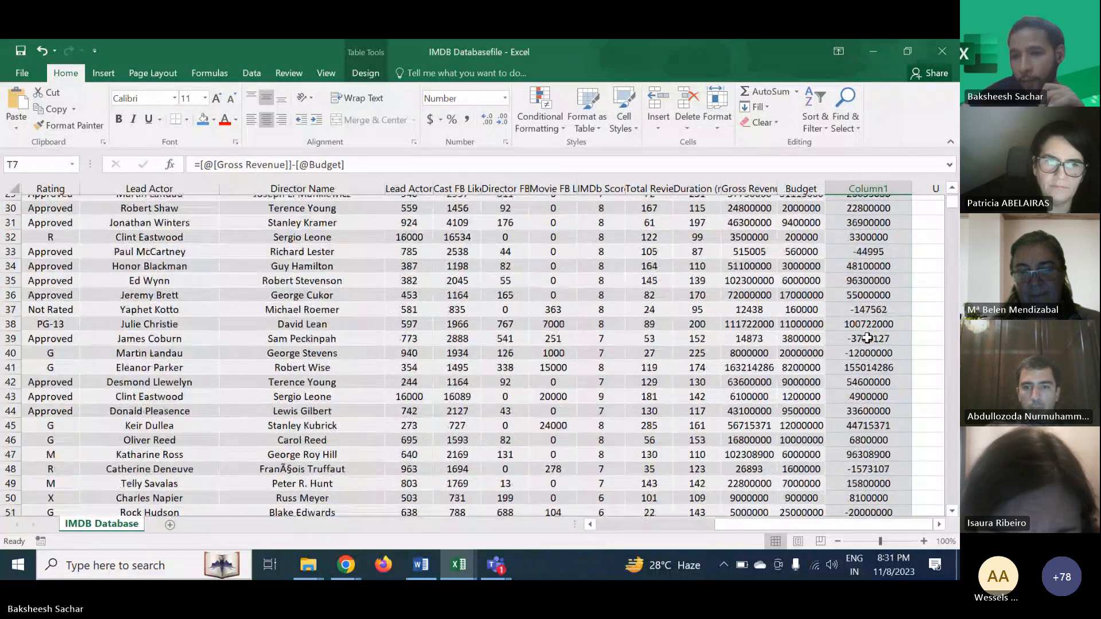
scroll(867, 338, up, 9)
scroll(867, 338, left, 4)
scroll(866, 338, right, 4)
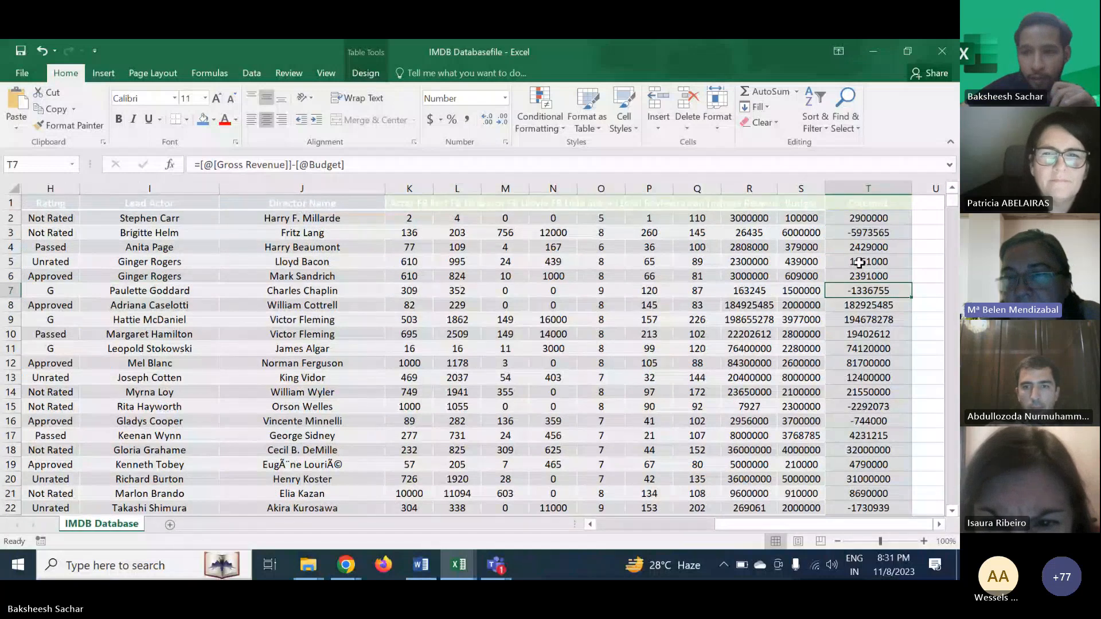
- Minimize Excel and switch to the Microsoft Teams meeting window
click(878, 55)
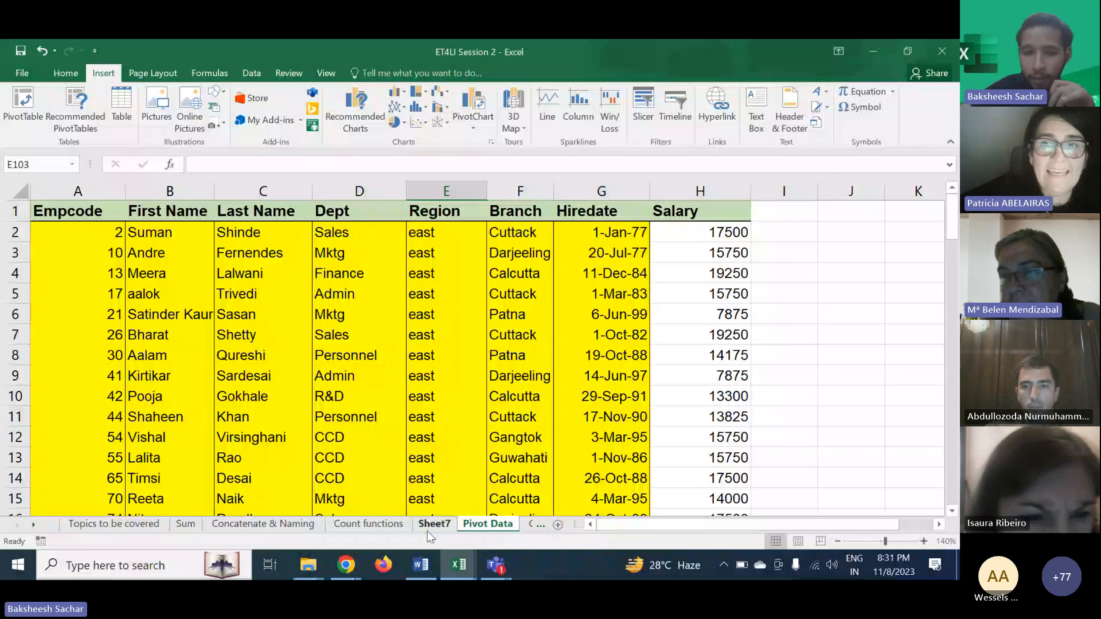
mouse_move(346, 564)
mouse_move(496, 565)
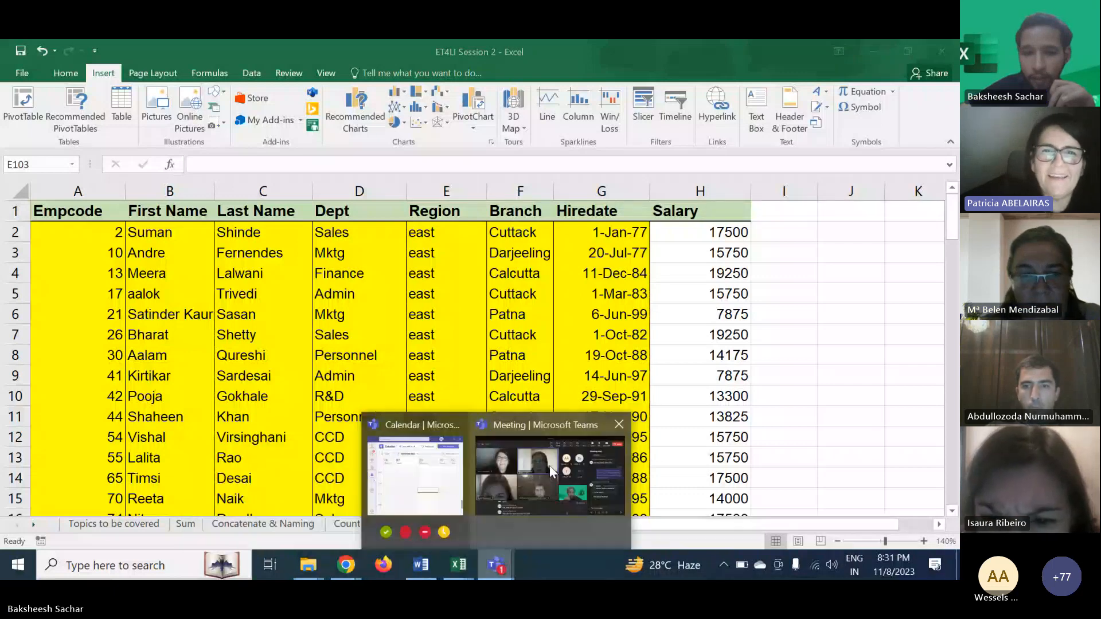
click(550, 465)
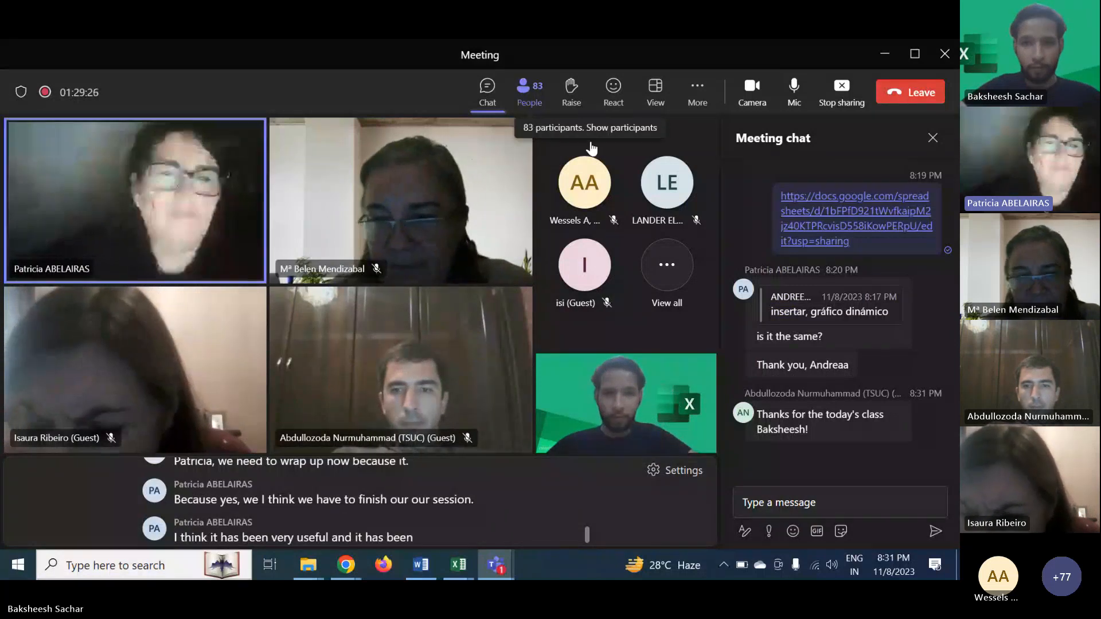
- Search the meeting's participant list for a participant by name, then stop sharing the screen
click(529, 92)
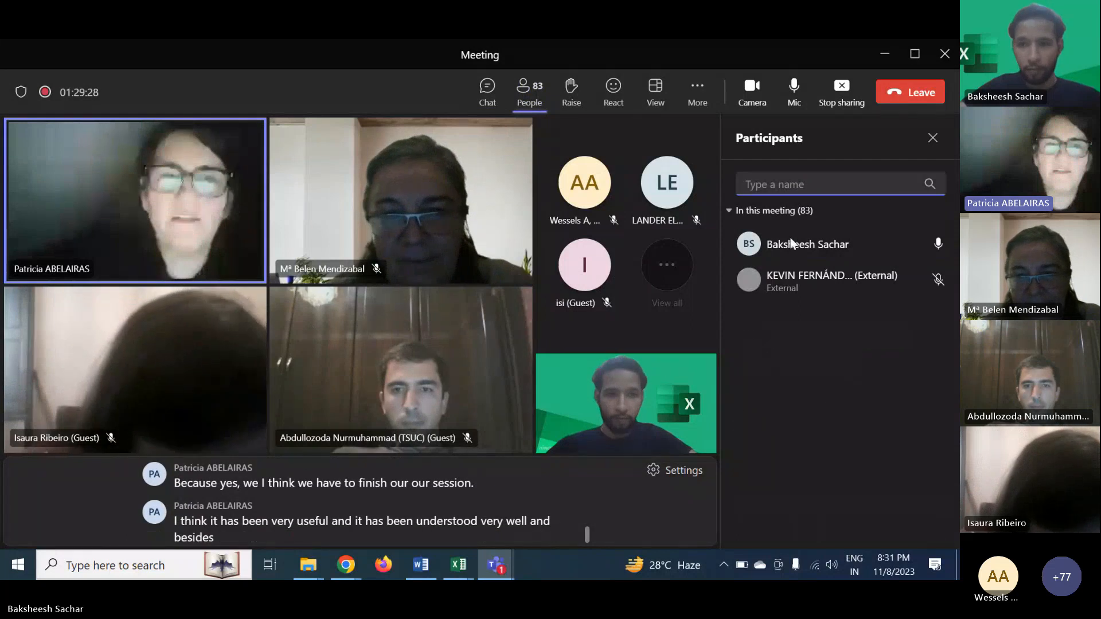
scroll(819, 405, down, 5)
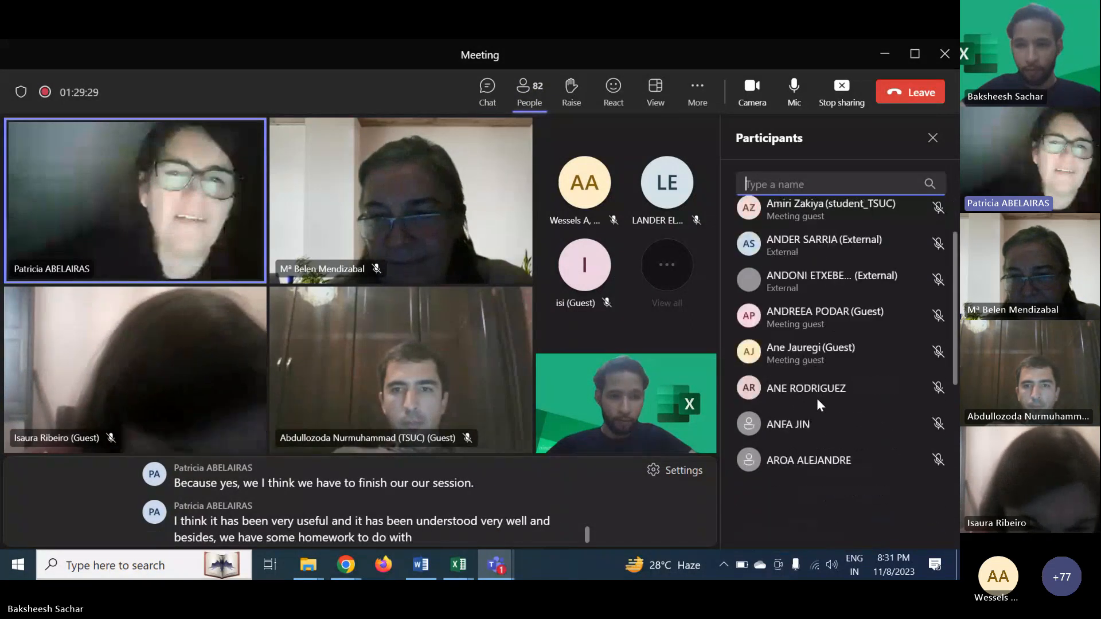
scroll(818, 403, down, 2)
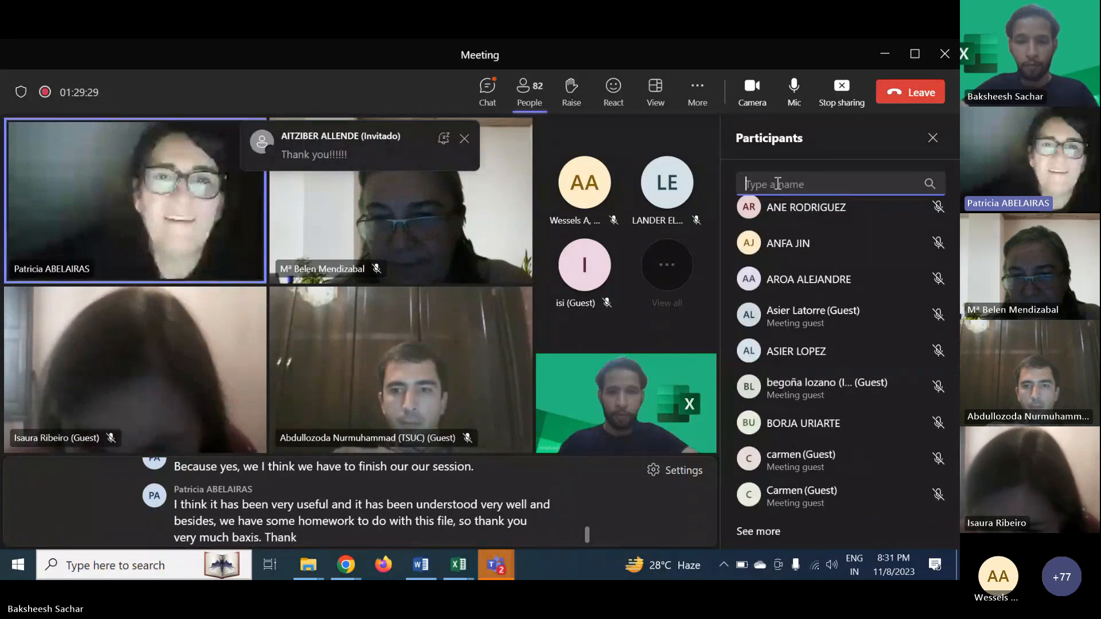
text(arun)
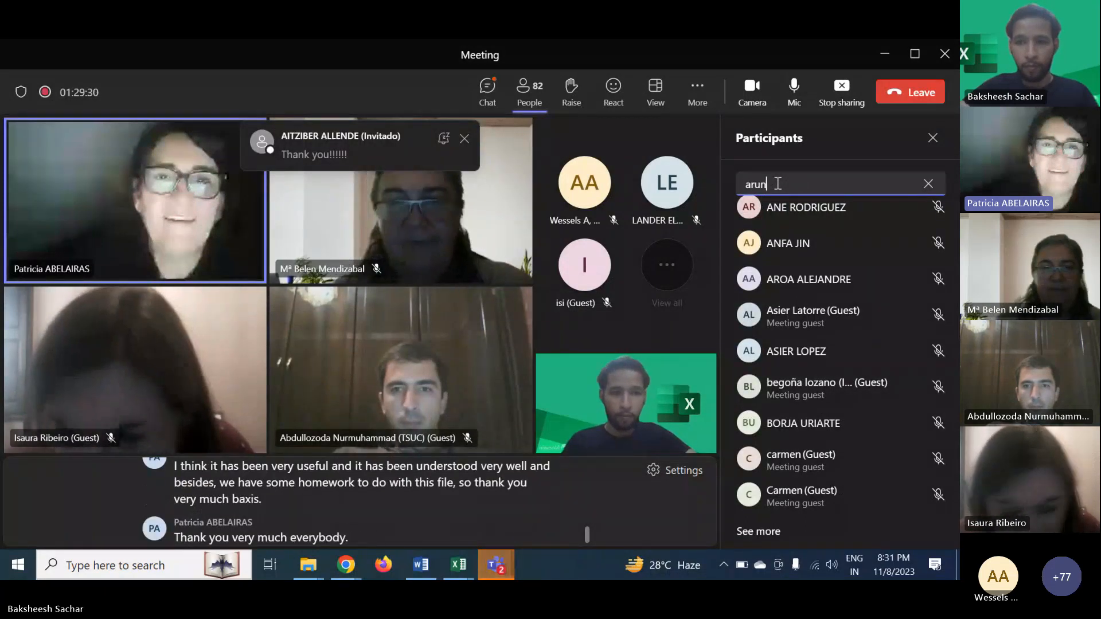
click(841, 89)
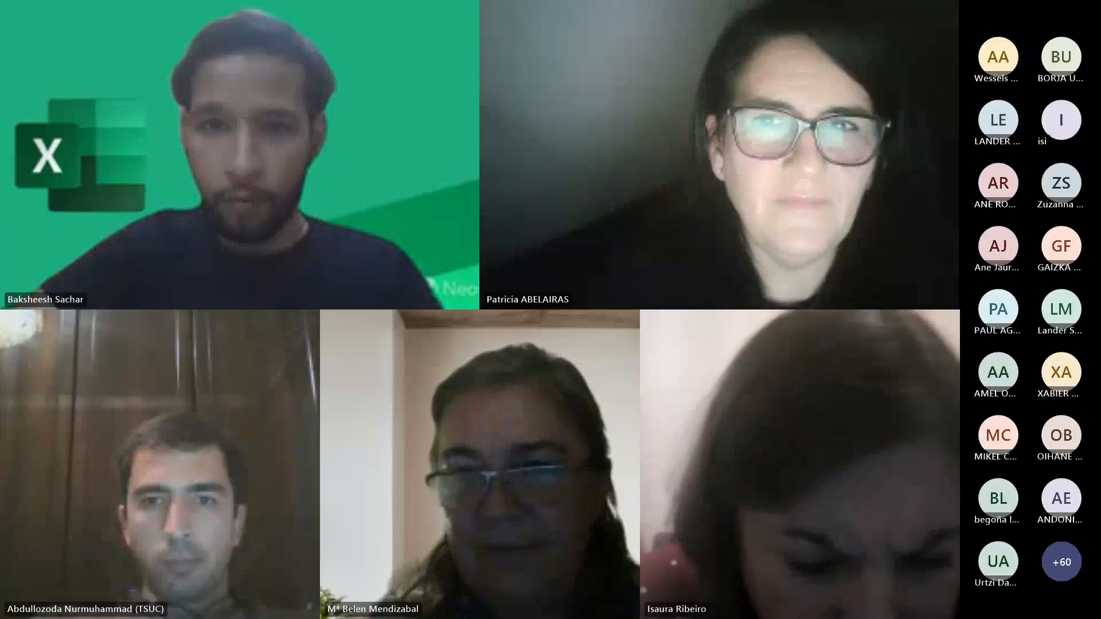